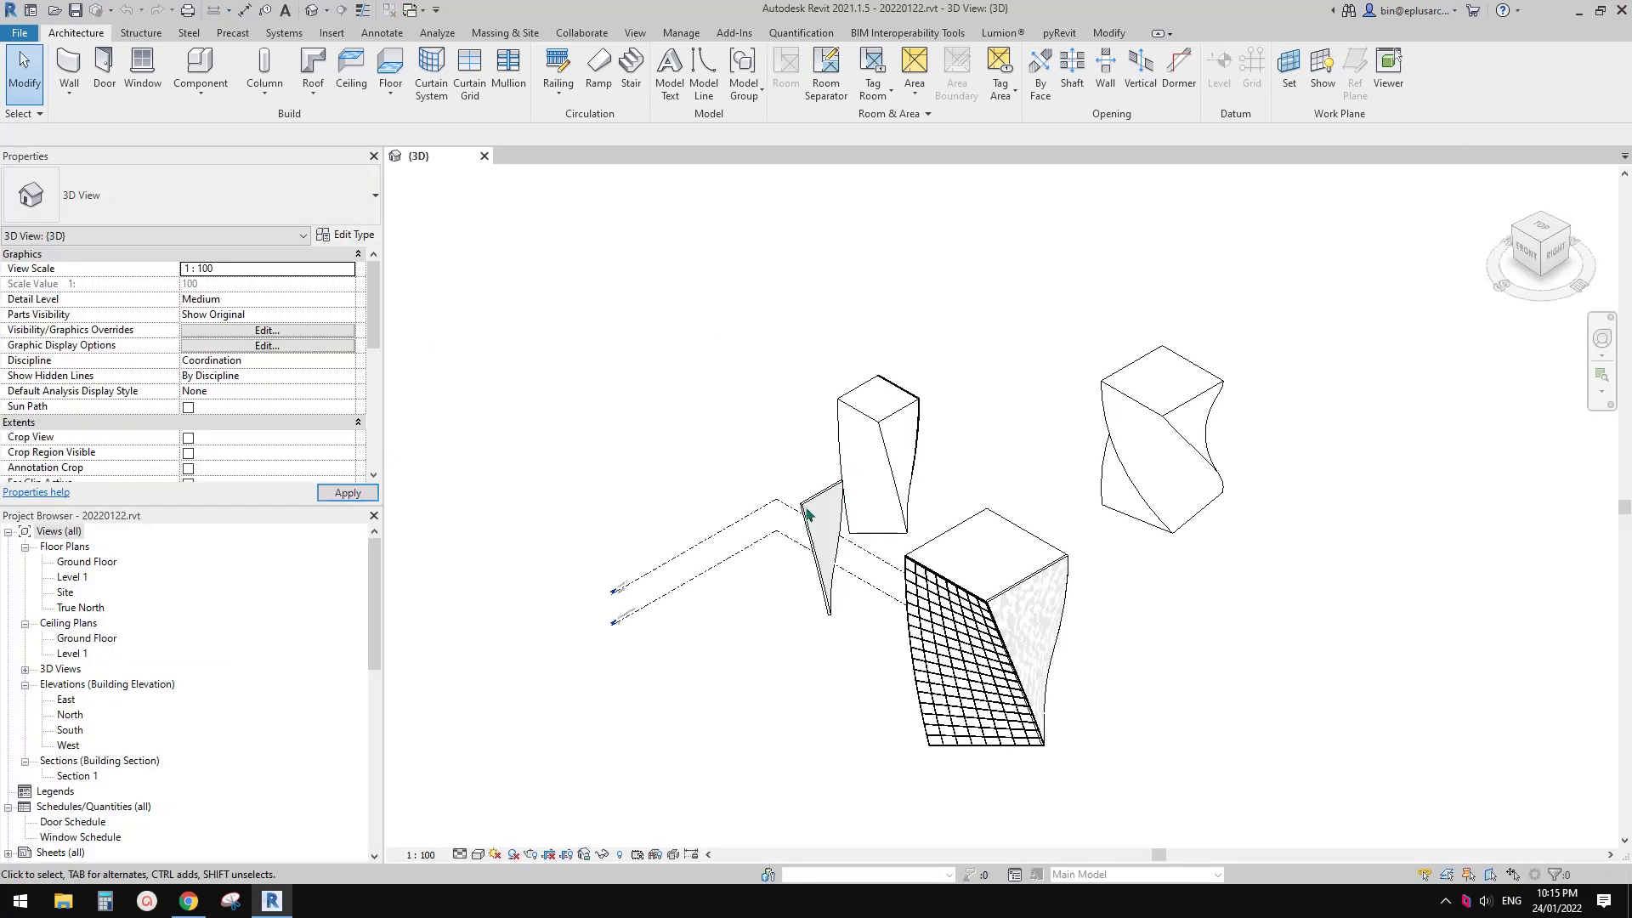
- Move the twisted block that stands apart from the others about 27000 mm away to open ground
{"action": "middle_click_drag", "start_coordinate": [1076, 604], "coordinate": [951, 561]}
{"action": "middle_click_drag", "start_coordinate": [837, 486], "coordinate": [681, 508]}
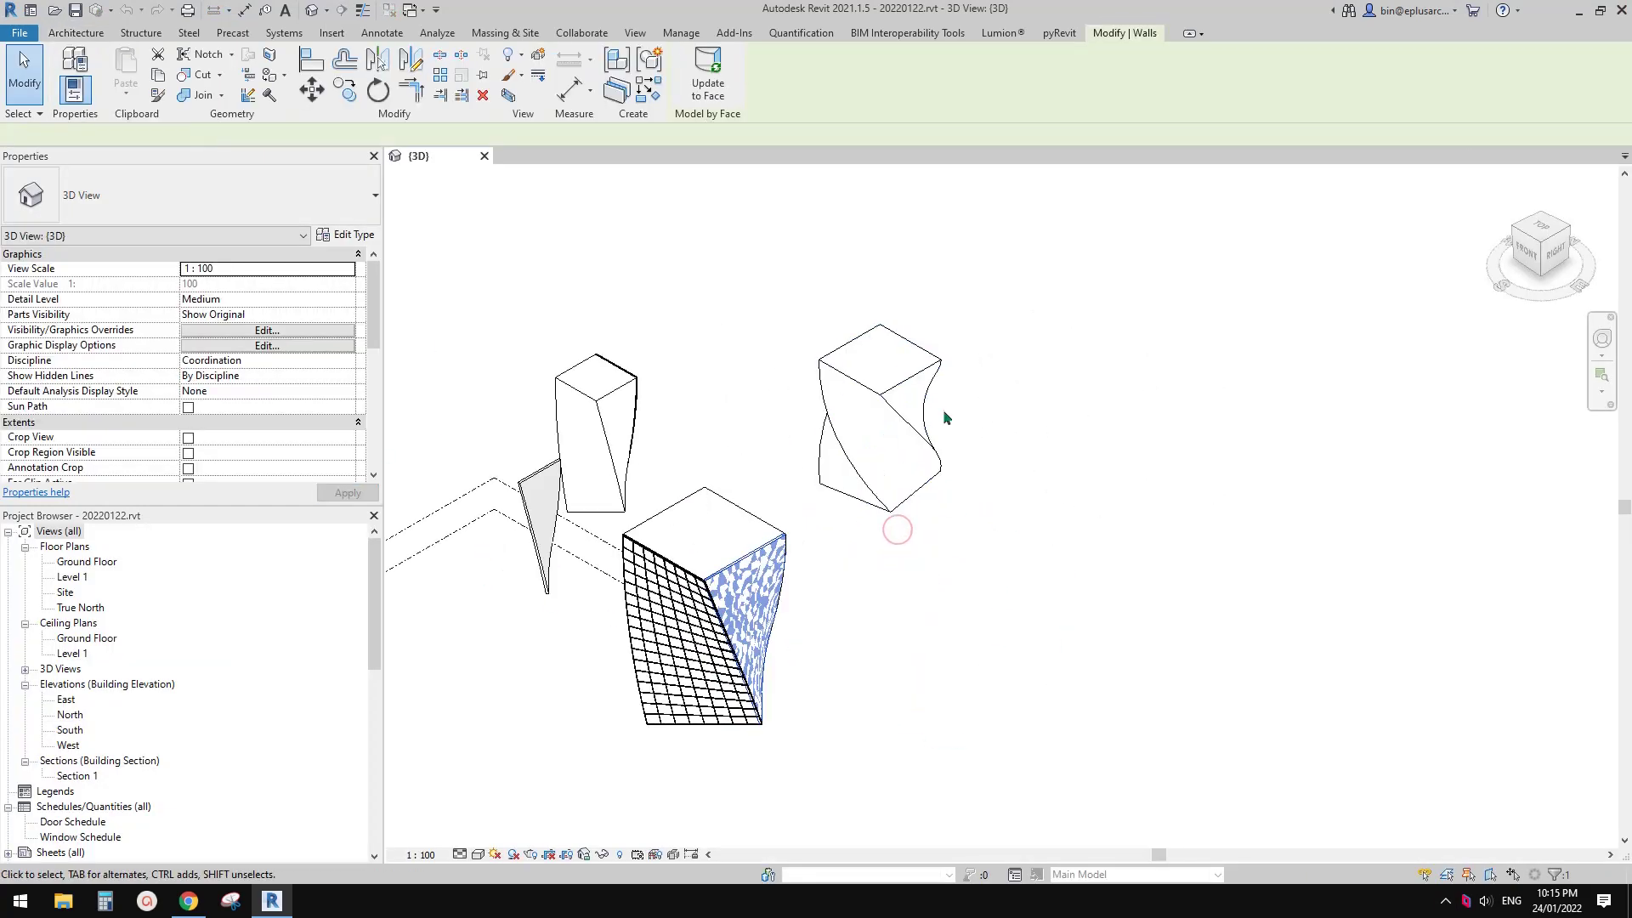
{"action": "left_click", "coordinate": [926, 408]}
{"action": "key", "text": "m"}
{"action": "key", "text": "v"}
{"action": "left_click", "coordinate": [889, 443]}
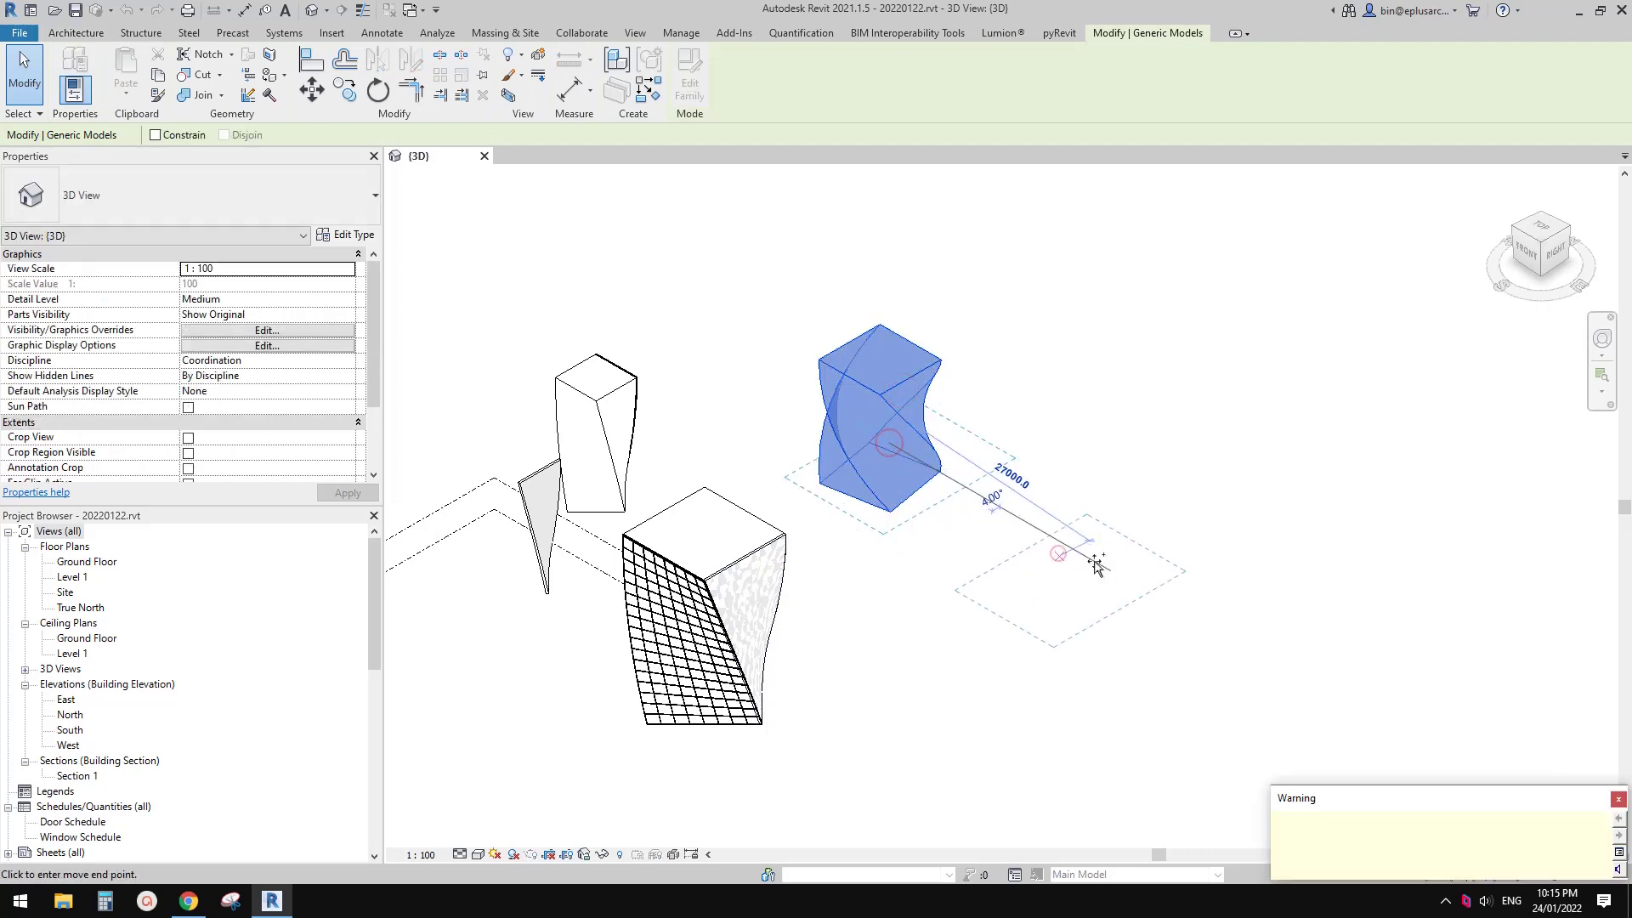
{"action": "left_click", "coordinate": [1076, 561]}
{"action": "middle_click_drag", "start_coordinate": [1114, 575], "coordinate": [1020, 564]}
{"action": "mouse_move", "coordinate": [1020, 563]}
{"action": "middle_mouse_down", "text": "shift"}
{"action": "mouse_move", "coordinate": [972, 564]}
{"action": "mouse_move", "coordinate": [957, 546]}
{"action": "mouse_move", "coordinate": [1017, 550]}
{"action": "mouse_move", "coordinate": [990, 561]}
{"action": "middle_mouse_up", "text": "shift"}
{"action": "scroll", "coordinate": [958, 546], "scroll_direction": "up", "scroll_amount": 3}
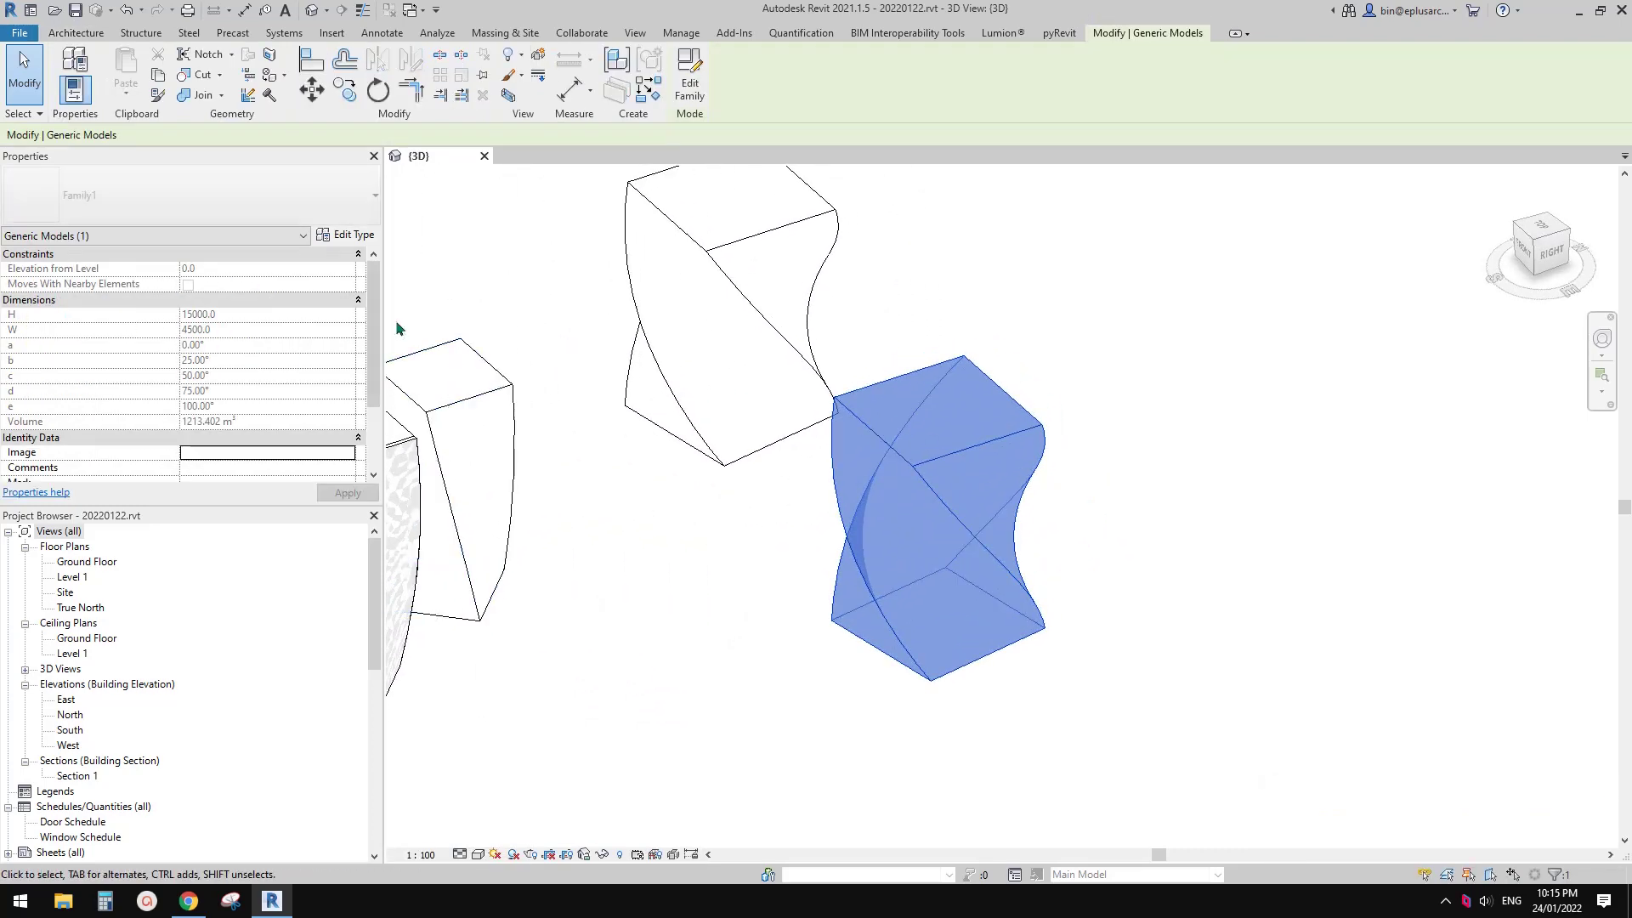
- Set parameter e of the large block to 60° and move the block clear of its curtain system and wall
{"action": "middle_click_drag", "start_coordinate": [560, 433], "coordinate": [1002, 462]}
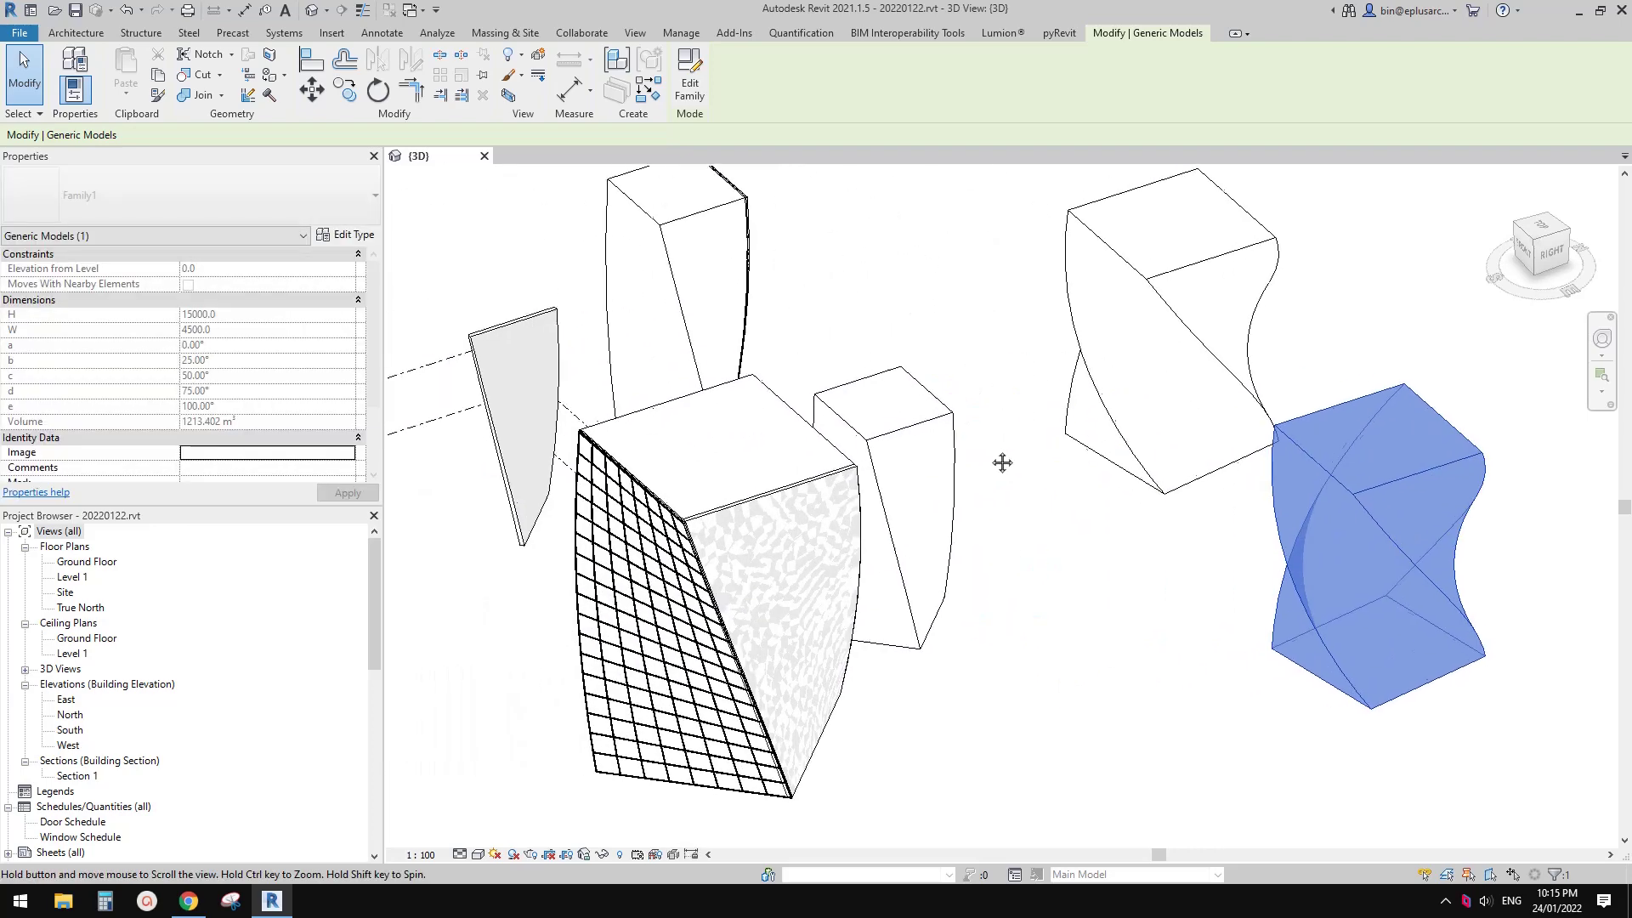
{"action": "left_click", "coordinate": [732, 460]}
{"action": "scroll", "coordinate": [903, 470], "scroll_direction": "down", "scroll_amount": 1}
{"action": "middle_click_drag", "start_coordinate": [903, 471], "coordinate": [1041, 452]}
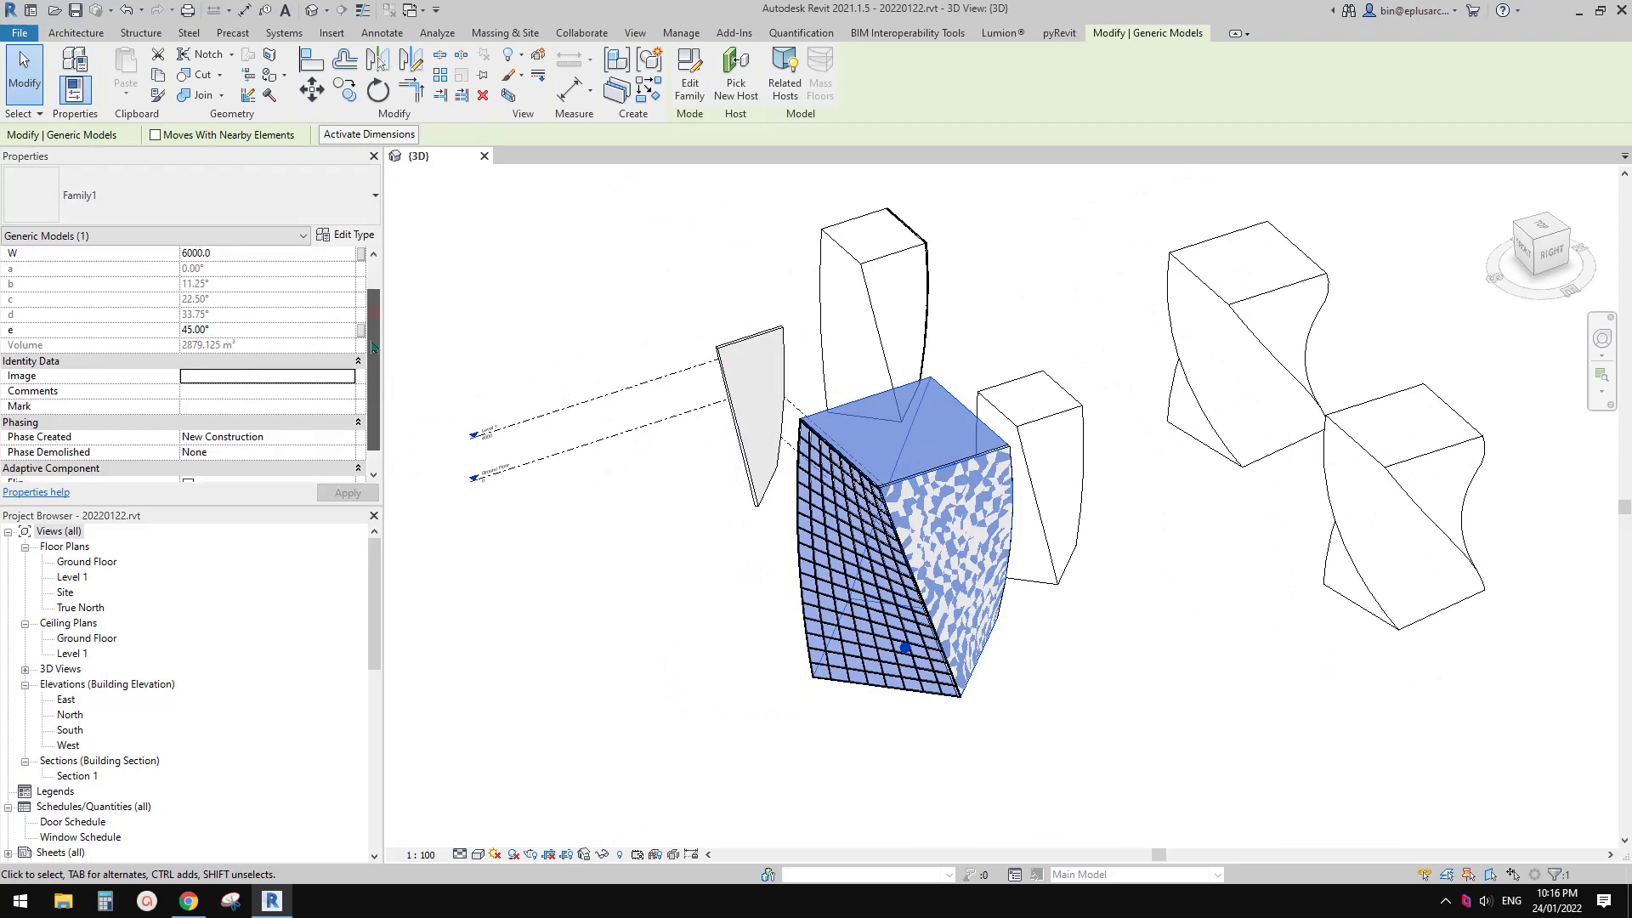
{"action": "middle_click_drag", "start_coordinate": [951, 505], "coordinate": [849, 509]}
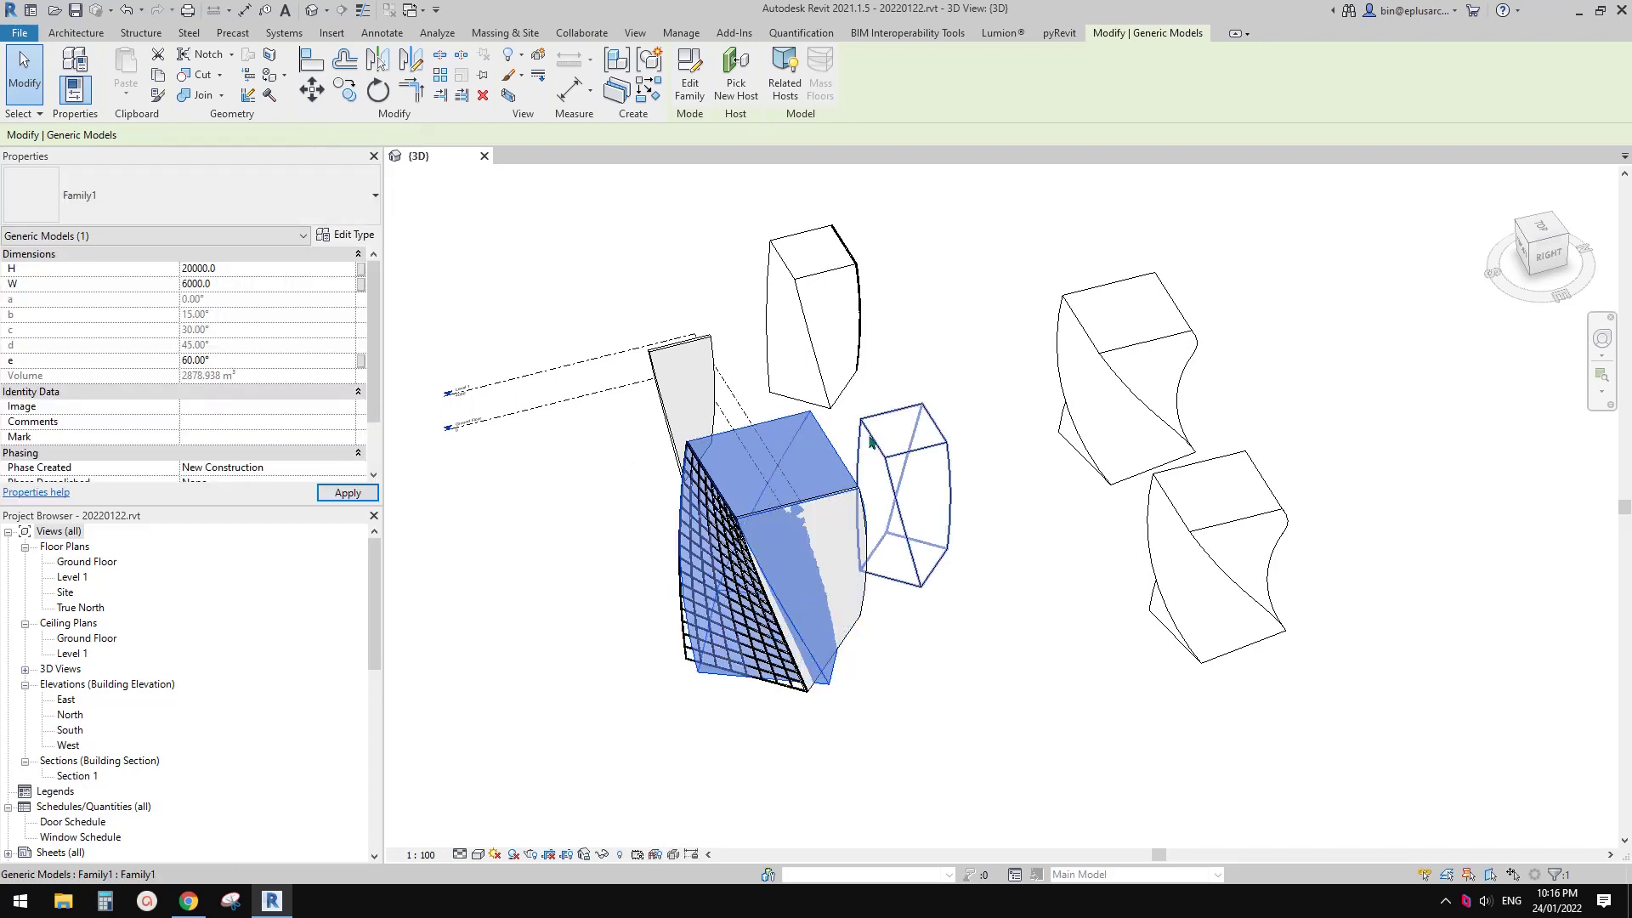
{"action": "left_click_drag", "start_coordinate": [821, 479], "coordinate": [592, 480]}
{"action": "middle_click_drag", "start_coordinate": [597, 507], "coordinate": [810, 478]}
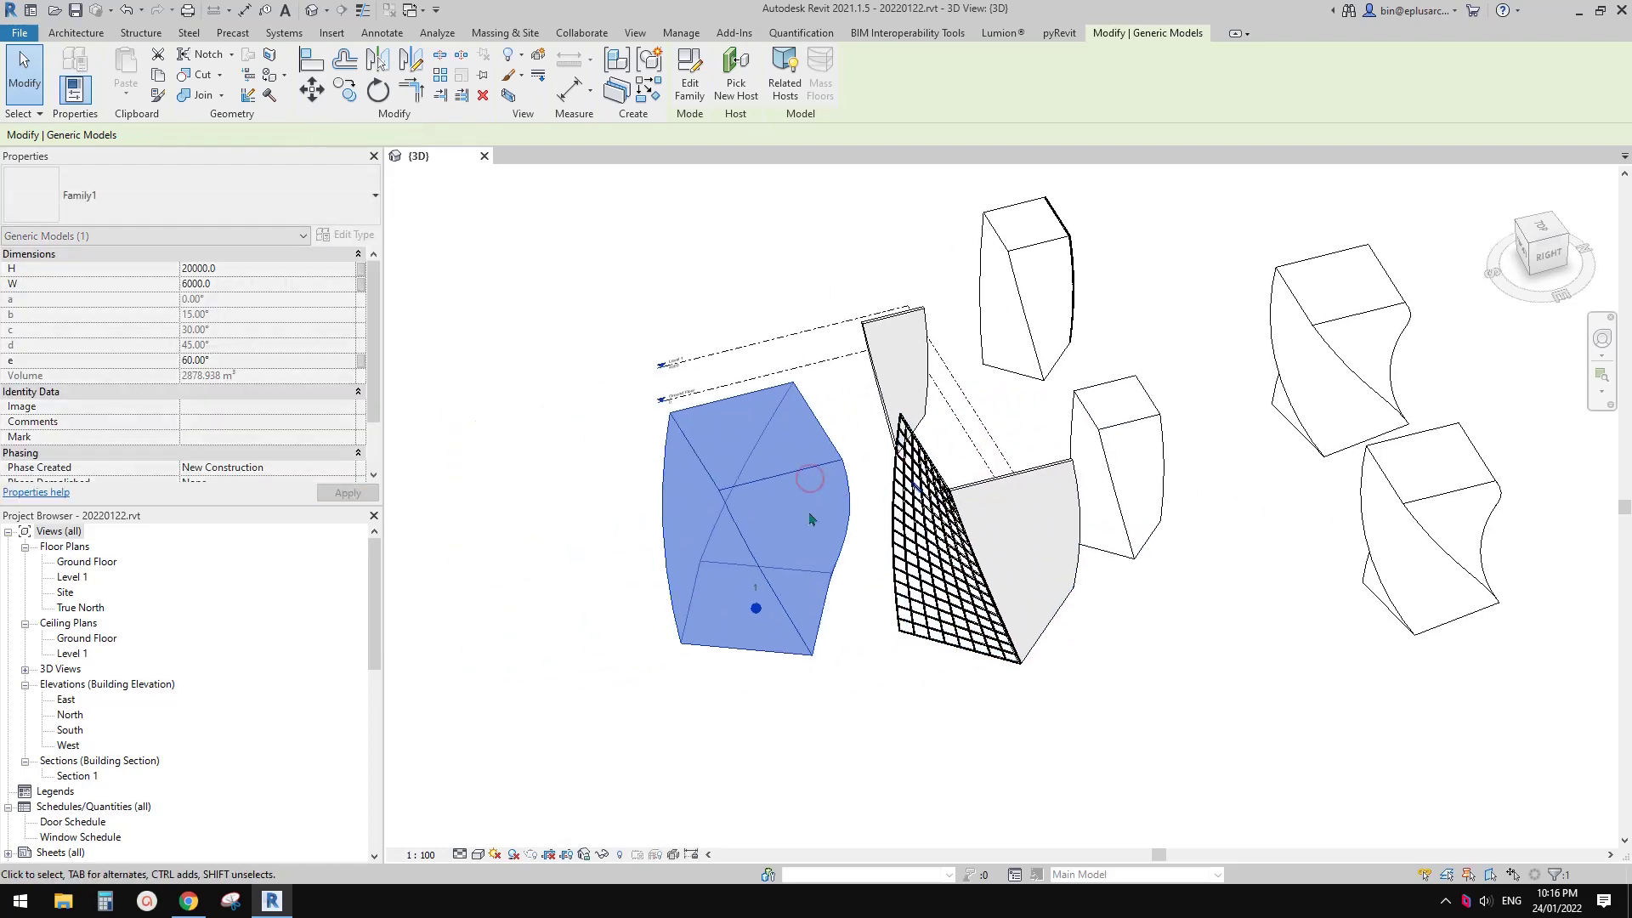
- Set the moved block's dimensions to H 30000, W 4000 and e 80°
{"action": "left_click", "coordinate": [272, 364]}
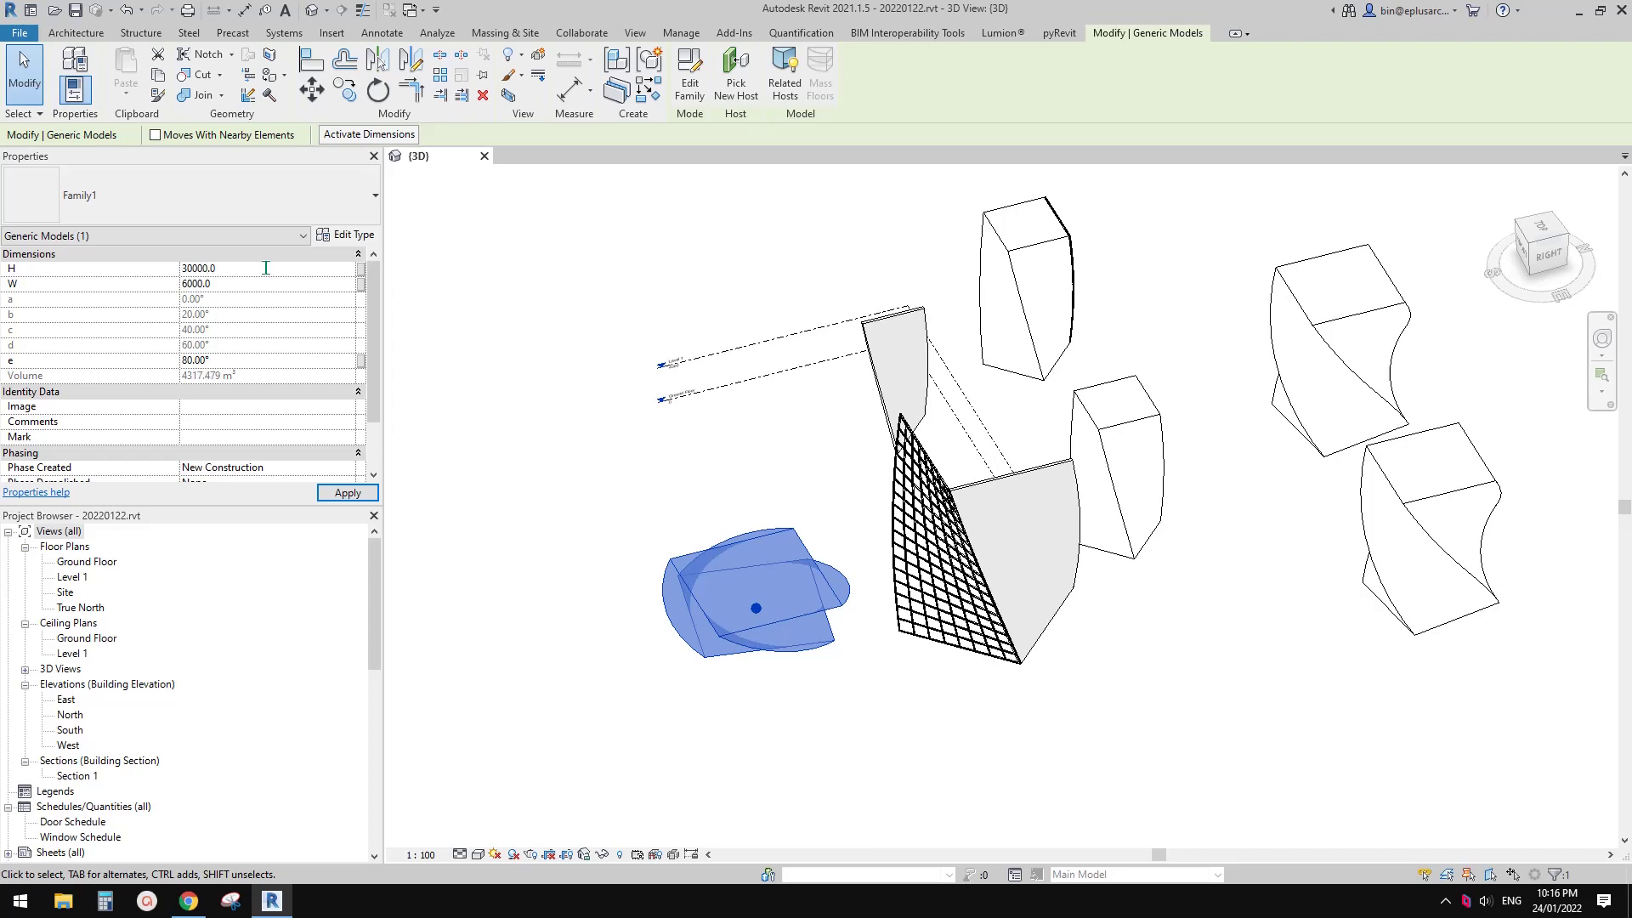
{"action": "middle_click_drag", "start_coordinate": [805, 474], "coordinate": [862, 475], "text": "shift"}
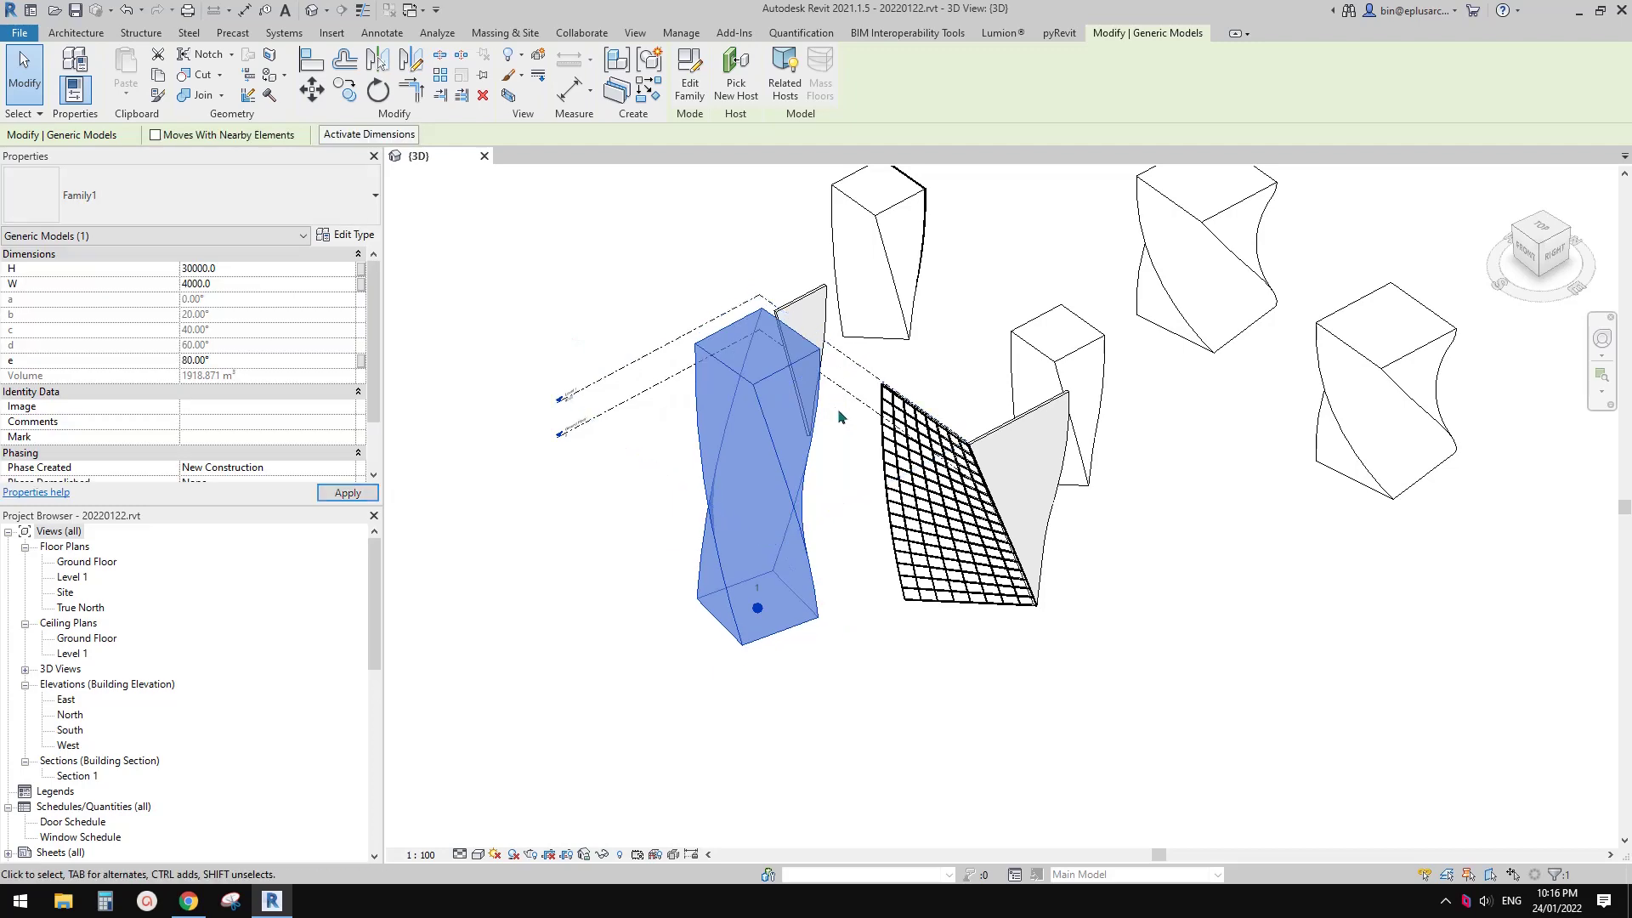
{"action": "left_click", "coordinate": [839, 411]}
- Create a 1500 x 3000mm curtain system on one twisted side face of the resized tower
{"action": "scroll", "coordinate": [778, 408], "scroll_direction": "up", "scroll_amount": 2}
{"action": "left_click", "coordinate": [789, 443]}
{"action": "middle_click_drag", "start_coordinate": [779, 427], "coordinate": [727, 351]}
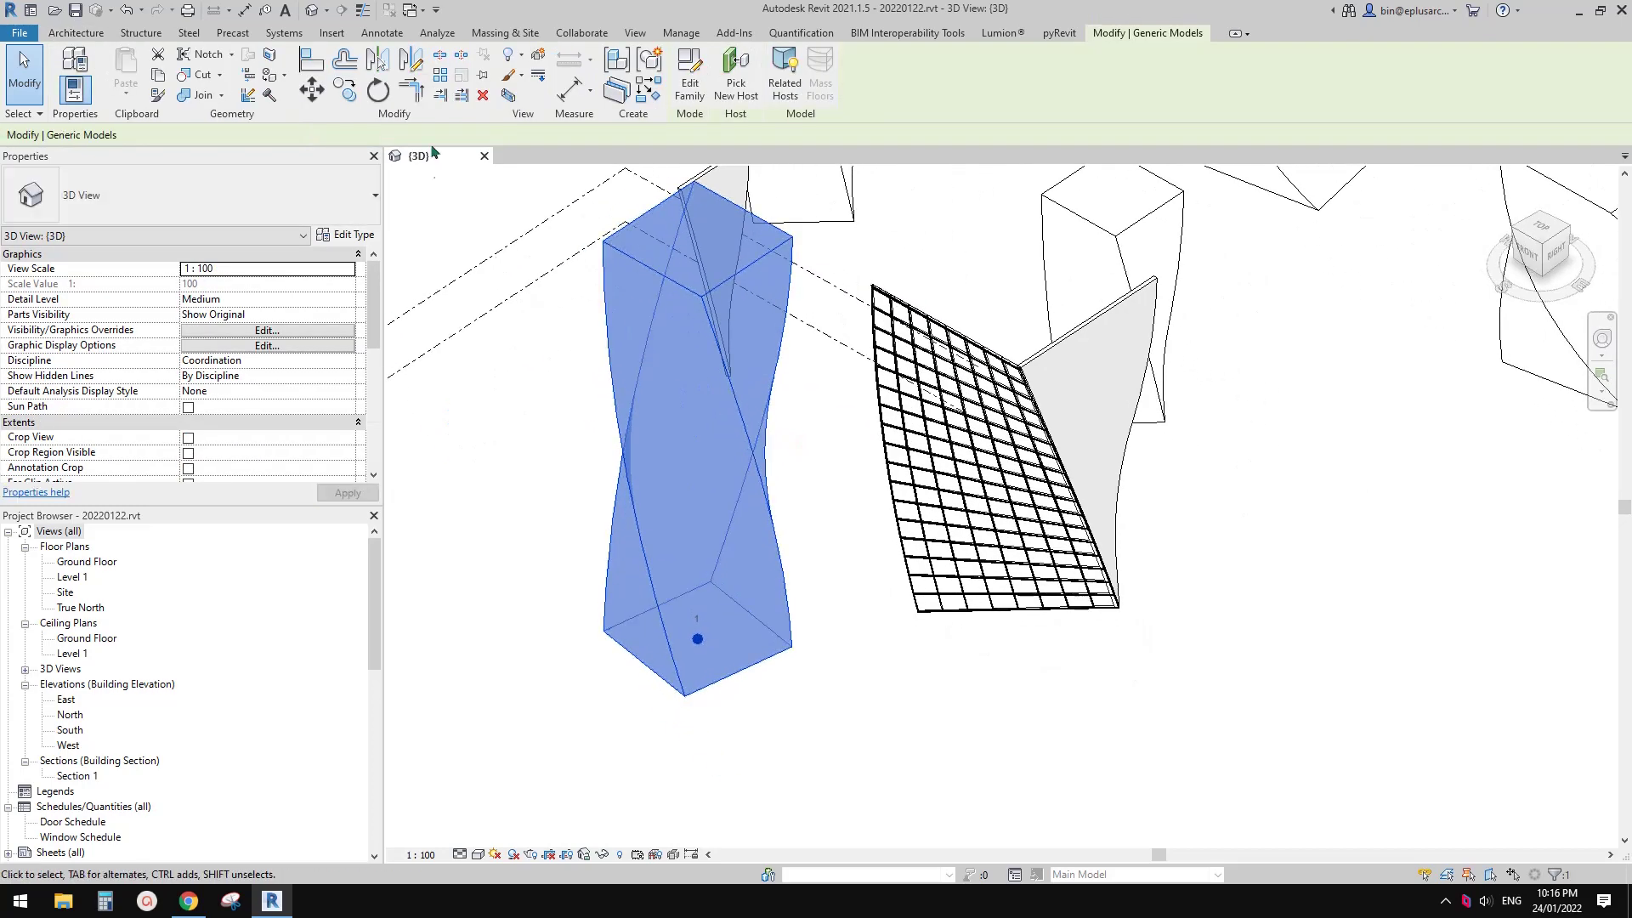
{"action": "left_click", "coordinate": [51, 33]}
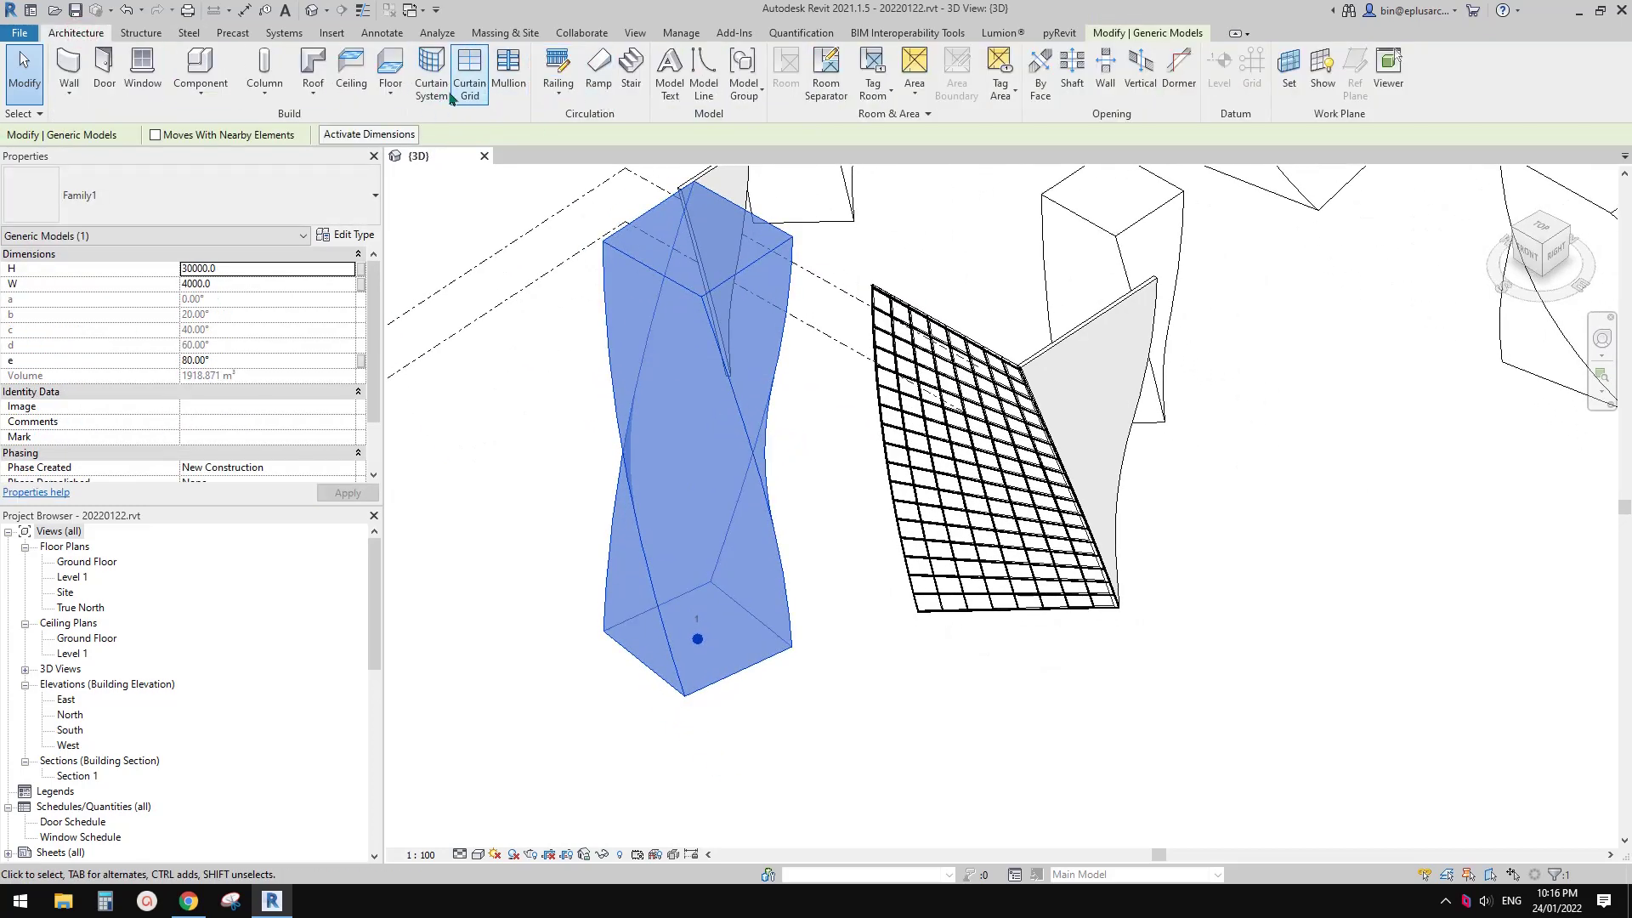
{"action": "left_click", "coordinate": [431, 73]}
{"action": "left_click", "coordinate": [672, 396]}
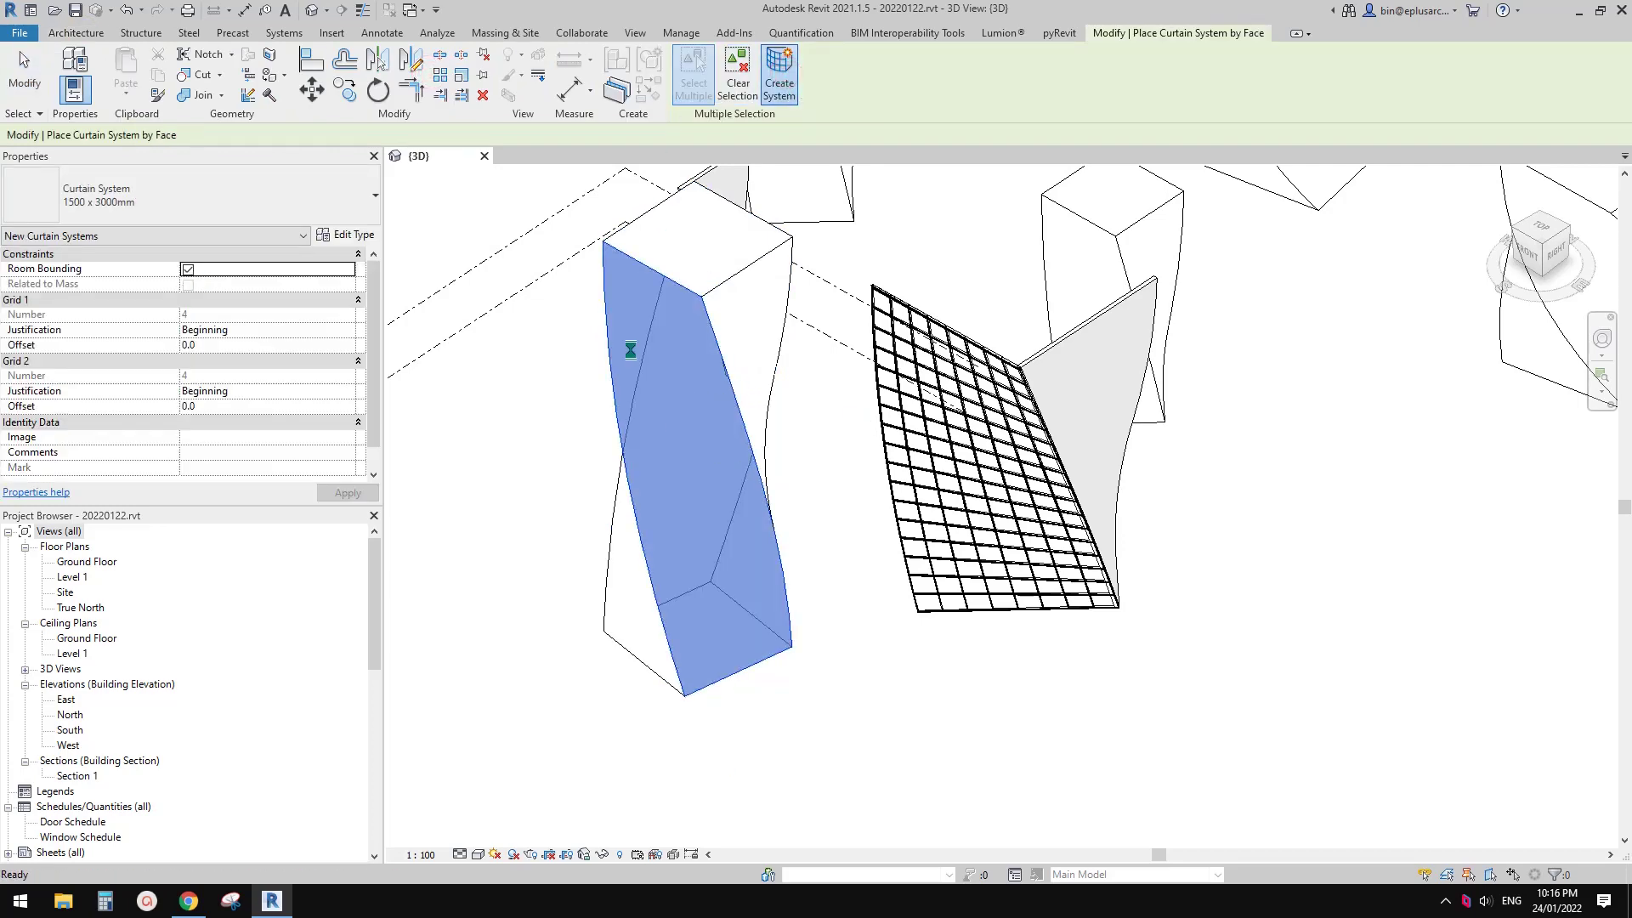
{"action": "key", "text": "Escape"}
{"action": "key", "text": "Escape"}
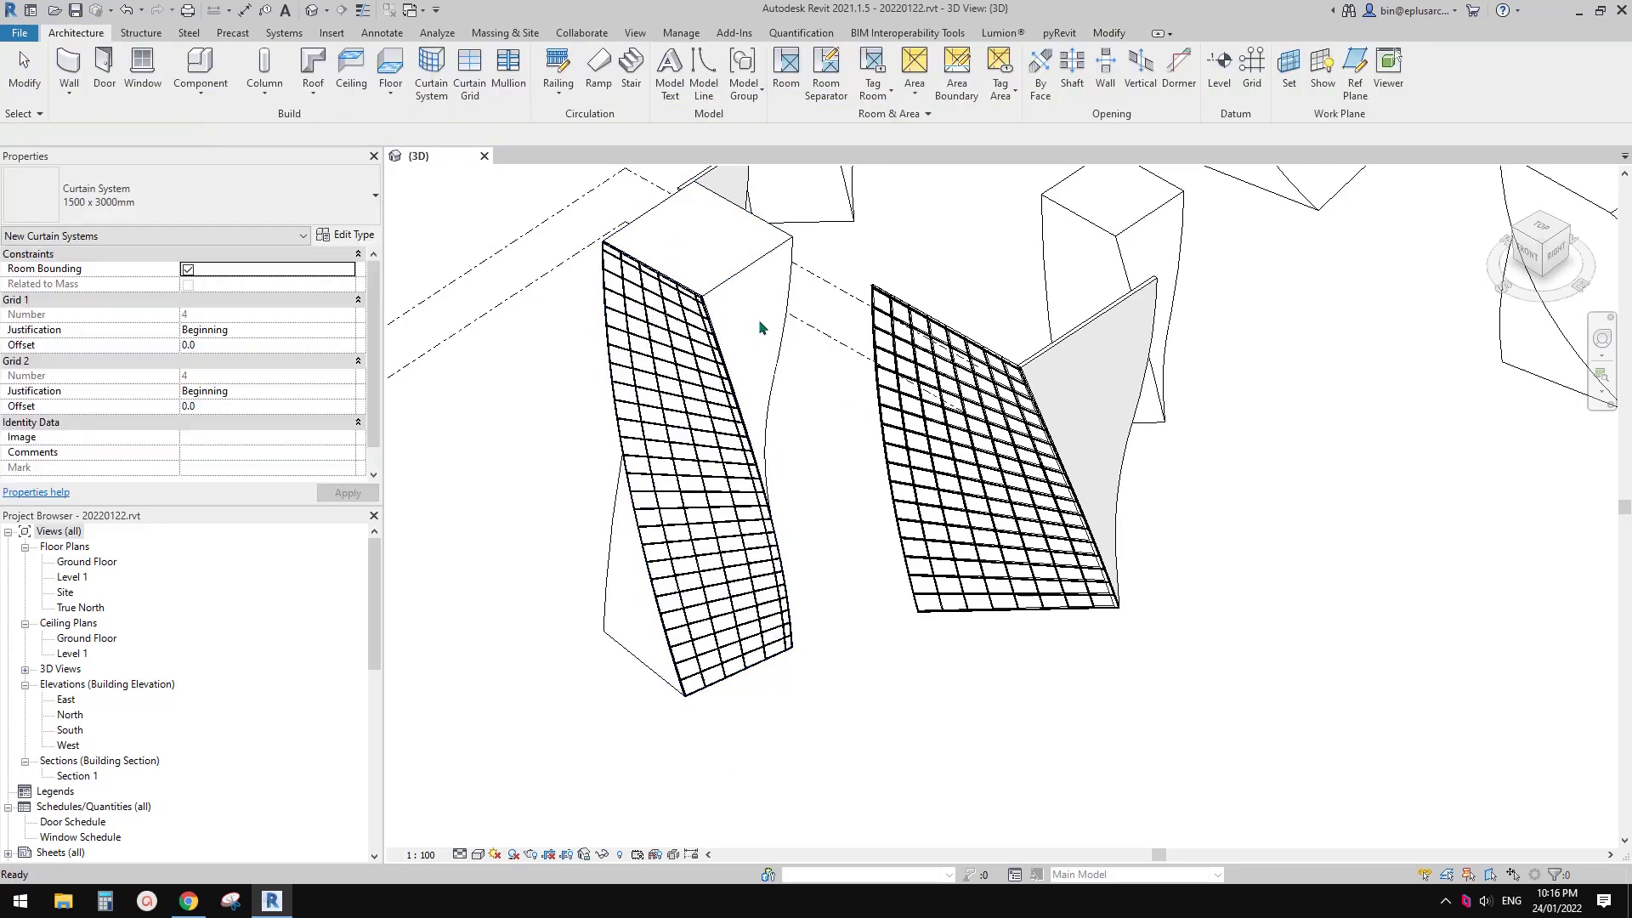
- Add a Wall by Face on the twisted tower face adjoining the new curtain system
{"action": "left_click", "coordinate": [756, 317]}
{"action": "middle_click_drag", "start_coordinate": [779, 358], "coordinate": [871, 437], "text": "shift"}
{"action": "left_click", "coordinate": [76, 34]}
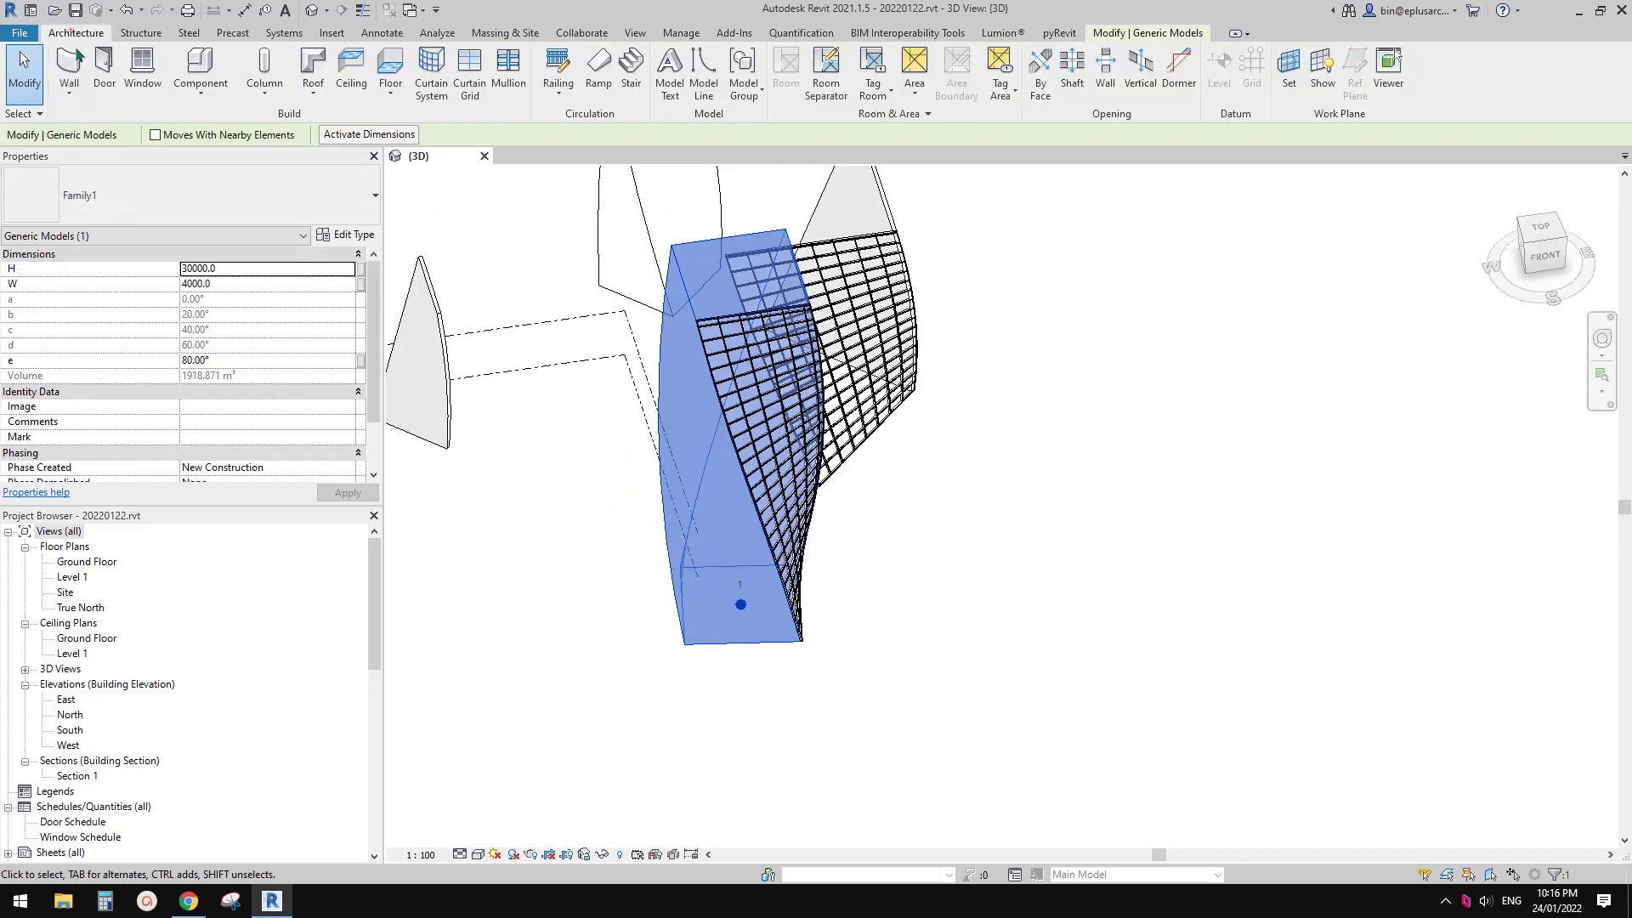
{"action": "left_click", "coordinate": [71, 97]}
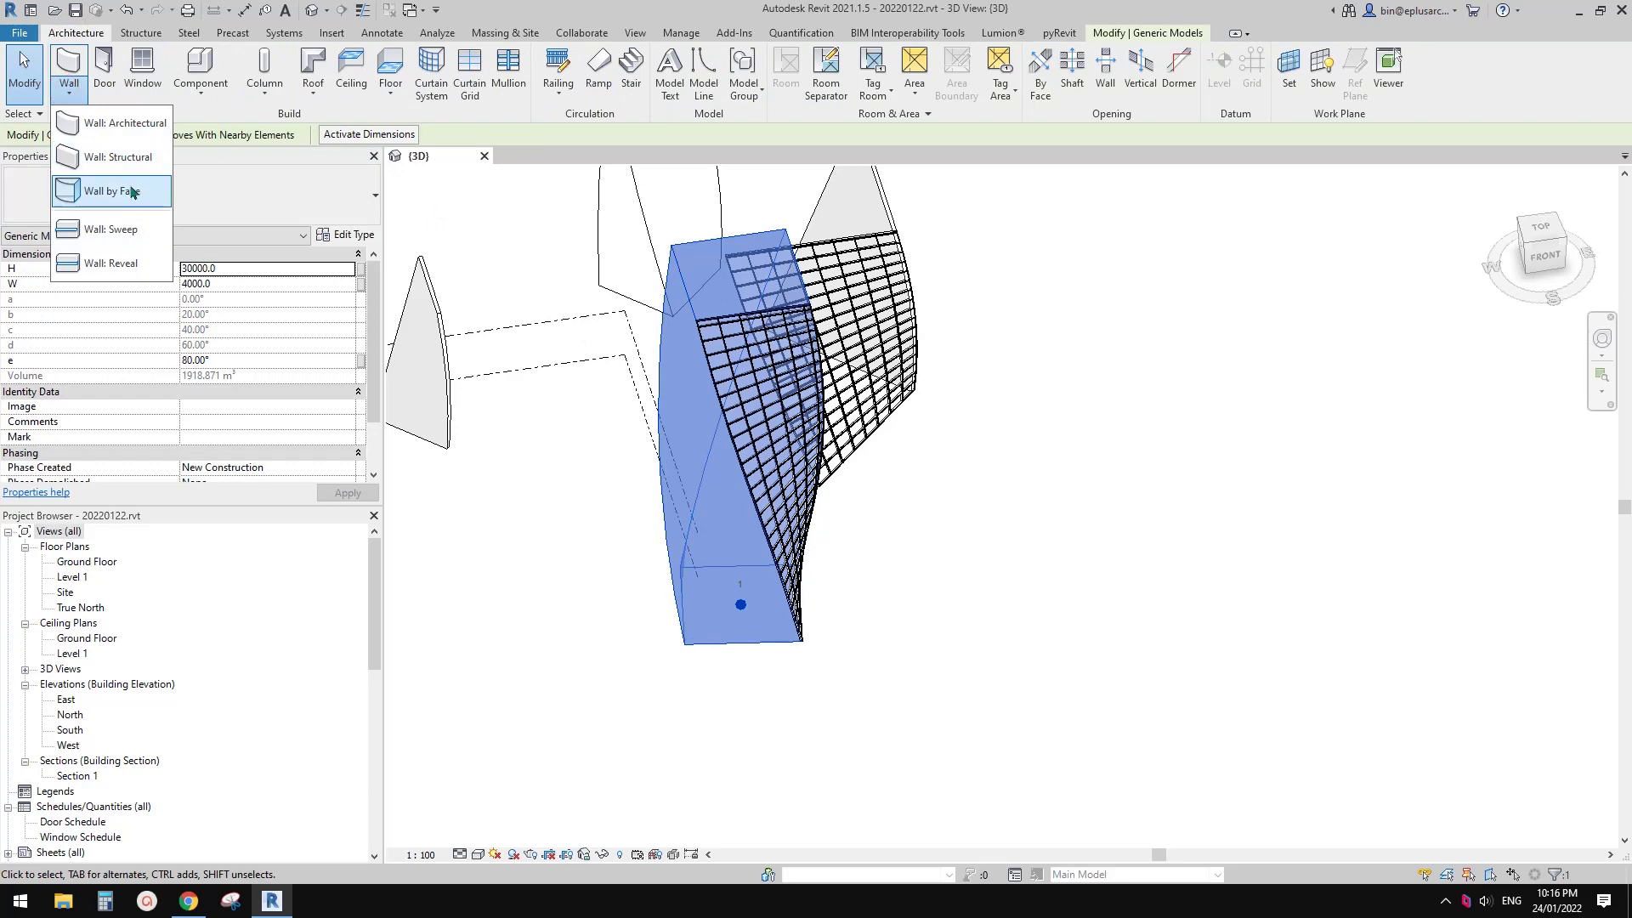
{"action": "left_click", "coordinate": [130, 191]}
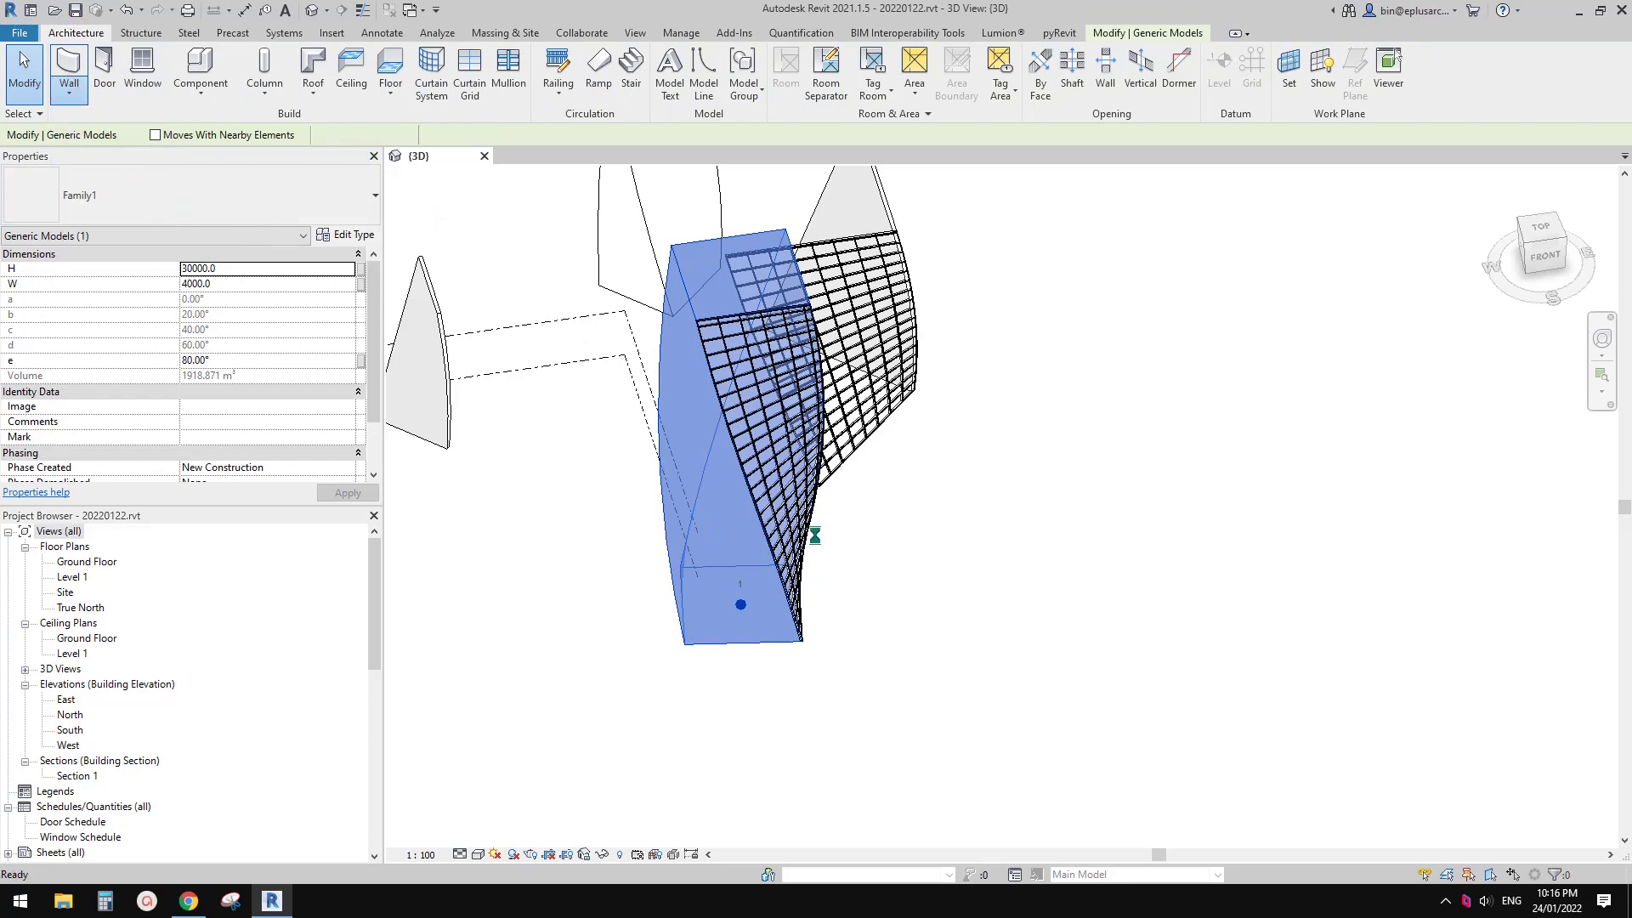
{"action": "left_click", "coordinate": [725, 497]}
{"action": "middle_click_drag", "start_coordinate": [716, 429], "coordinate": [810, 407], "text": "shift"}
{"action": "key", "text": "Escape"}
- Move the tower clear of its curtain system and wall, and inspect the twisted wall from several sides
{"action": "left_click_drag", "start_coordinate": [784, 269], "coordinate": [1194, 302]}
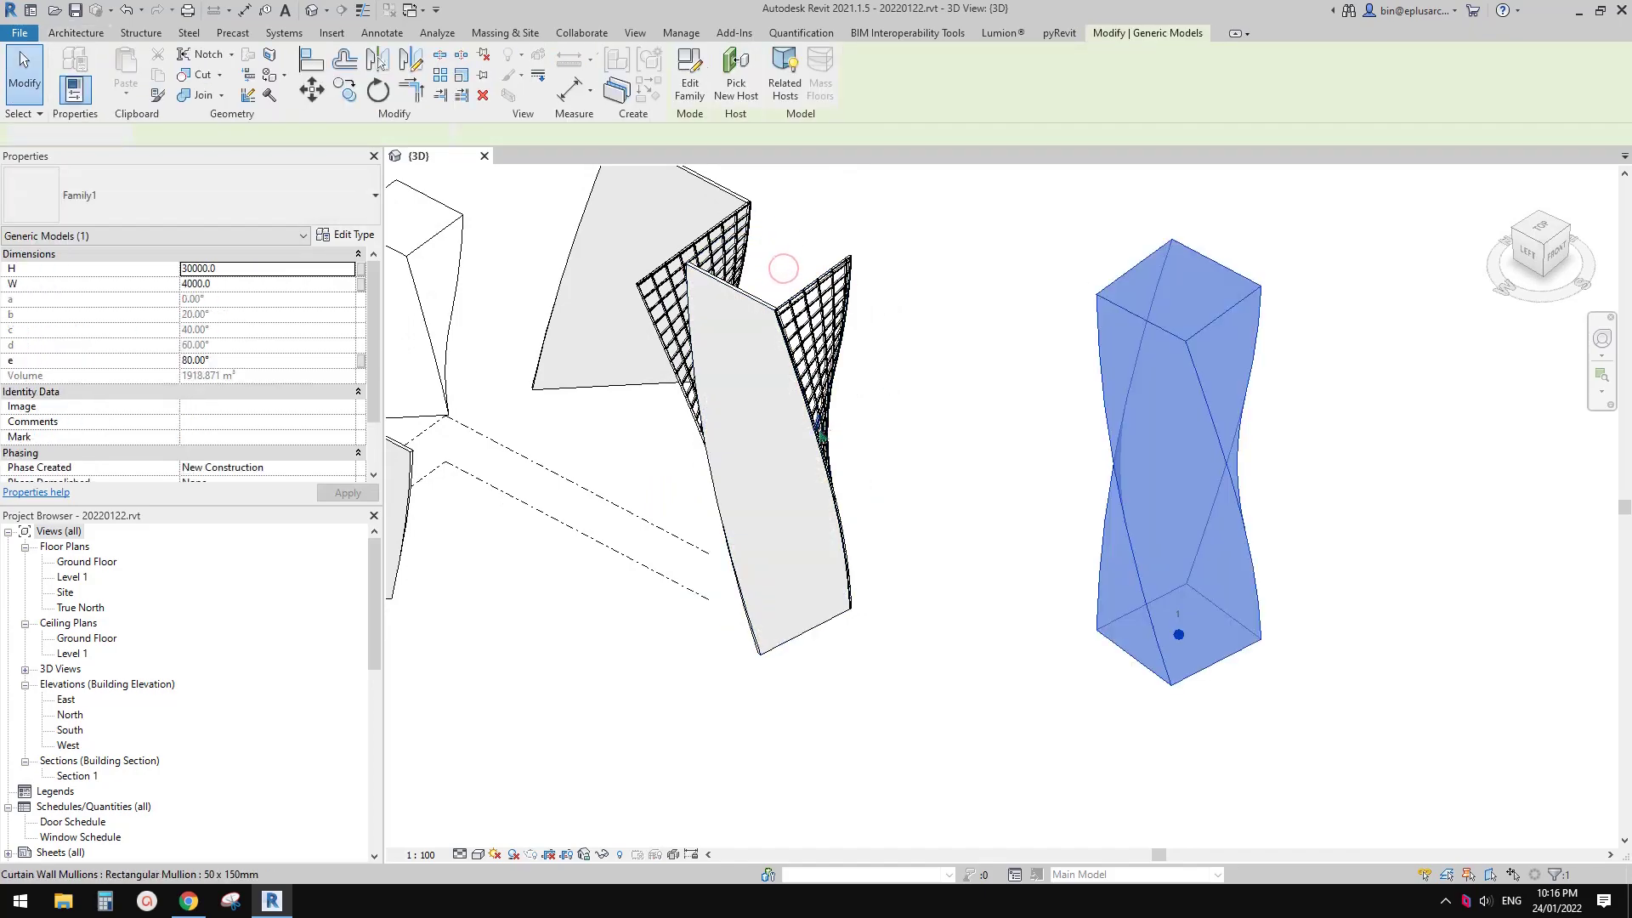
{"action": "left_click", "coordinate": [726, 529]}
{"action": "middle_click_drag", "start_coordinate": [736, 535], "coordinate": [916, 587], "text": "shift"}
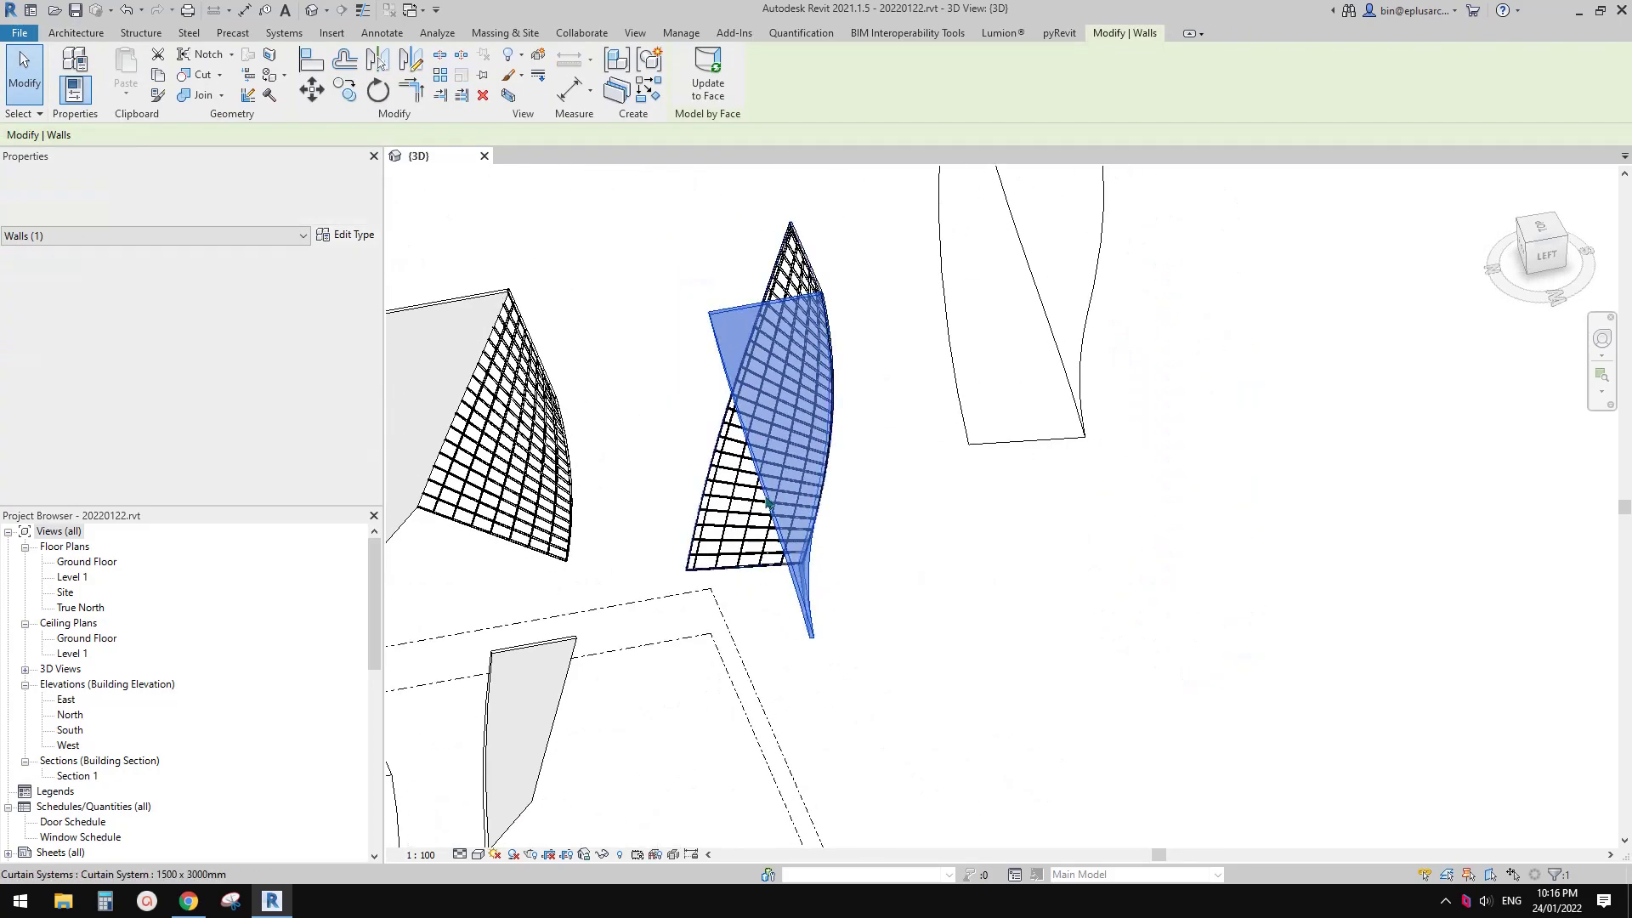
{"action": "middle_click_drag", "start_coordinate": [769, 504], "coordinate": [652, 505], "text": "shift"}
{"action": "scroll", "coordinate": [816, 514], "scroll_direction": "down", "scroll_amount": 3}
- Set the tower's parameter e to 90° and examine the shape of its twisted faces
{"action": "left_click", "coordinate": [927, 503]}
{"action": "middle_click_drag", "start_coordinate": [927, 505], "coordinate": [880, 557], "text": "shift"}
{"action": "scroll", "coordinate": [941, 533], "scroll_direction": "up", "scroll_amount": 2}
{"action": "left_click", "coordinate": [920, 535]}
{"action": "middle_click_drag", "start_coordinate": [881, 481], "coordinate": [931, 416], "text": "shift"}
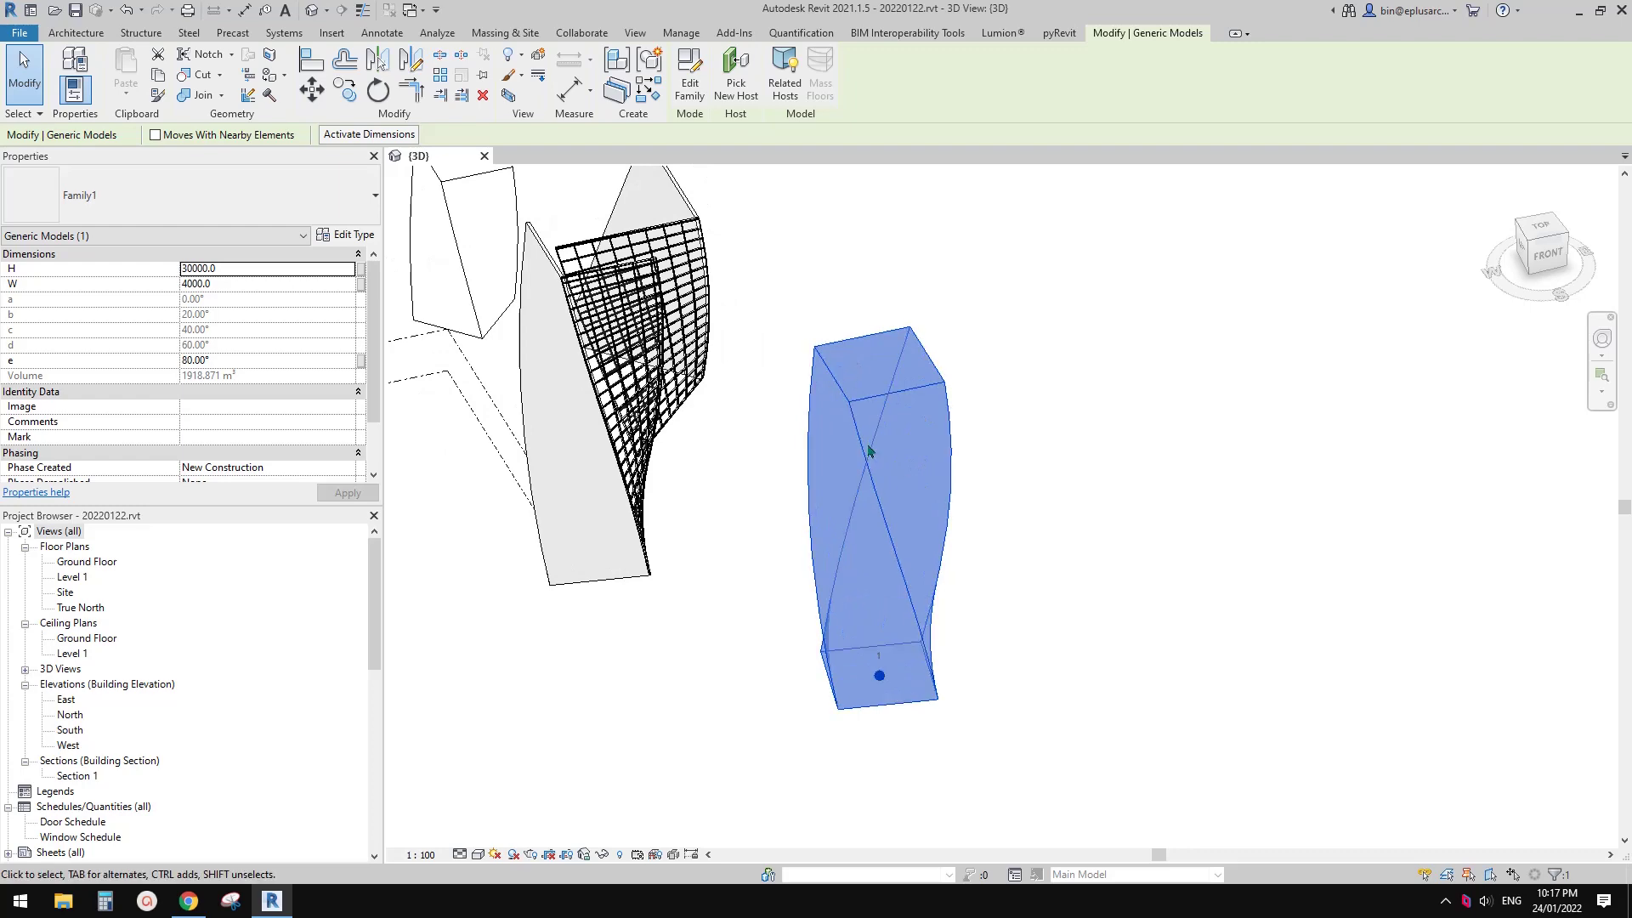
{"action": "middle_click_drag", "start_coordinate": [900, 477], "coordinate": [908, 515], "text": "shift"}
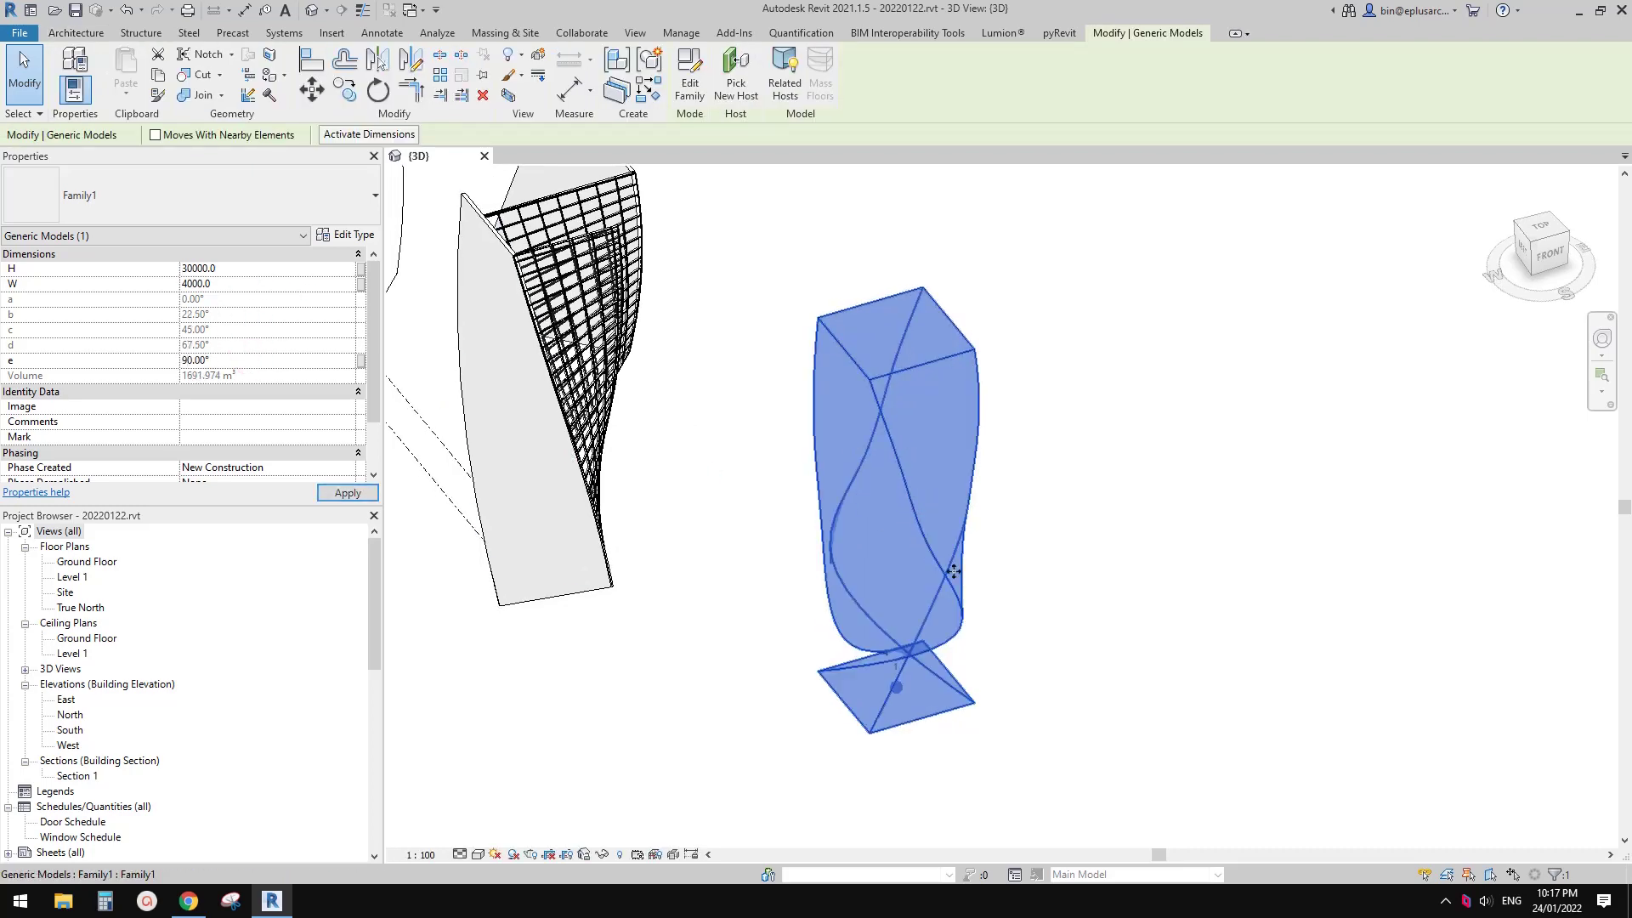
{"action": "middle_click_drag", "start_coordinate": [951, 568], "coordinate": [977, 438], "text": "shift"}
- Set the tower's parameter e to 91° and check its geometry from several sides
{"action": "middle_click_drag", "start_coordinate": [902, 583], "coordinate": [1048, 661], "text": "shift"}
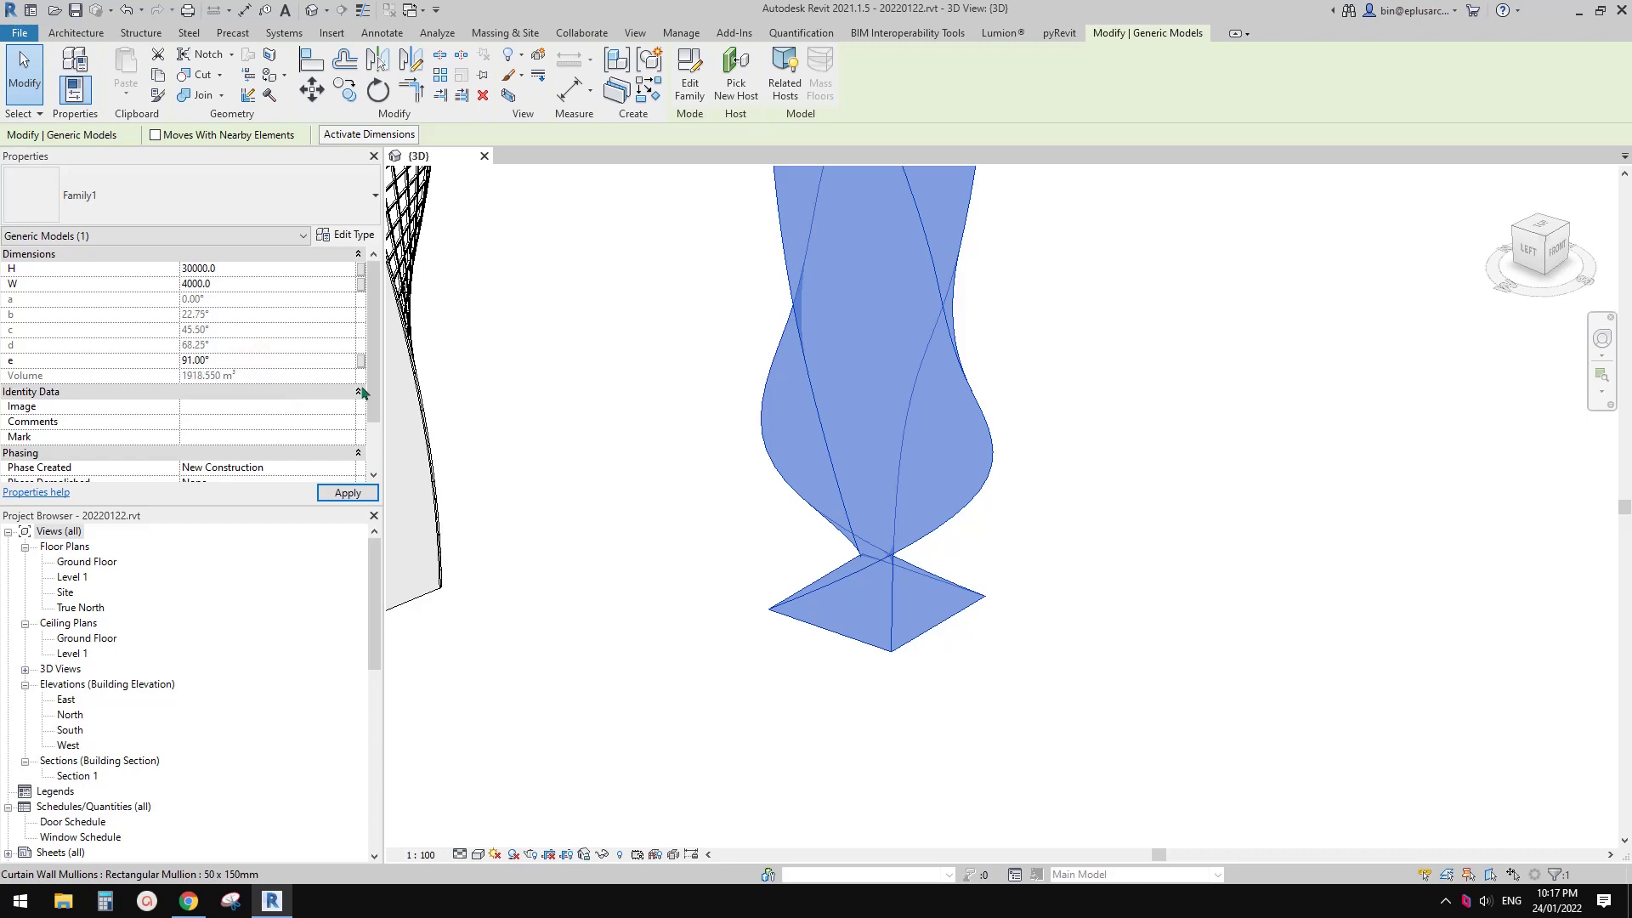
{"action": "middle_click_drag", "start_coordinate": [909, 489], "coordinate": [922, 576], "text": "shift"}
{"action": "left_click", "coordinate": [1030, 506]}
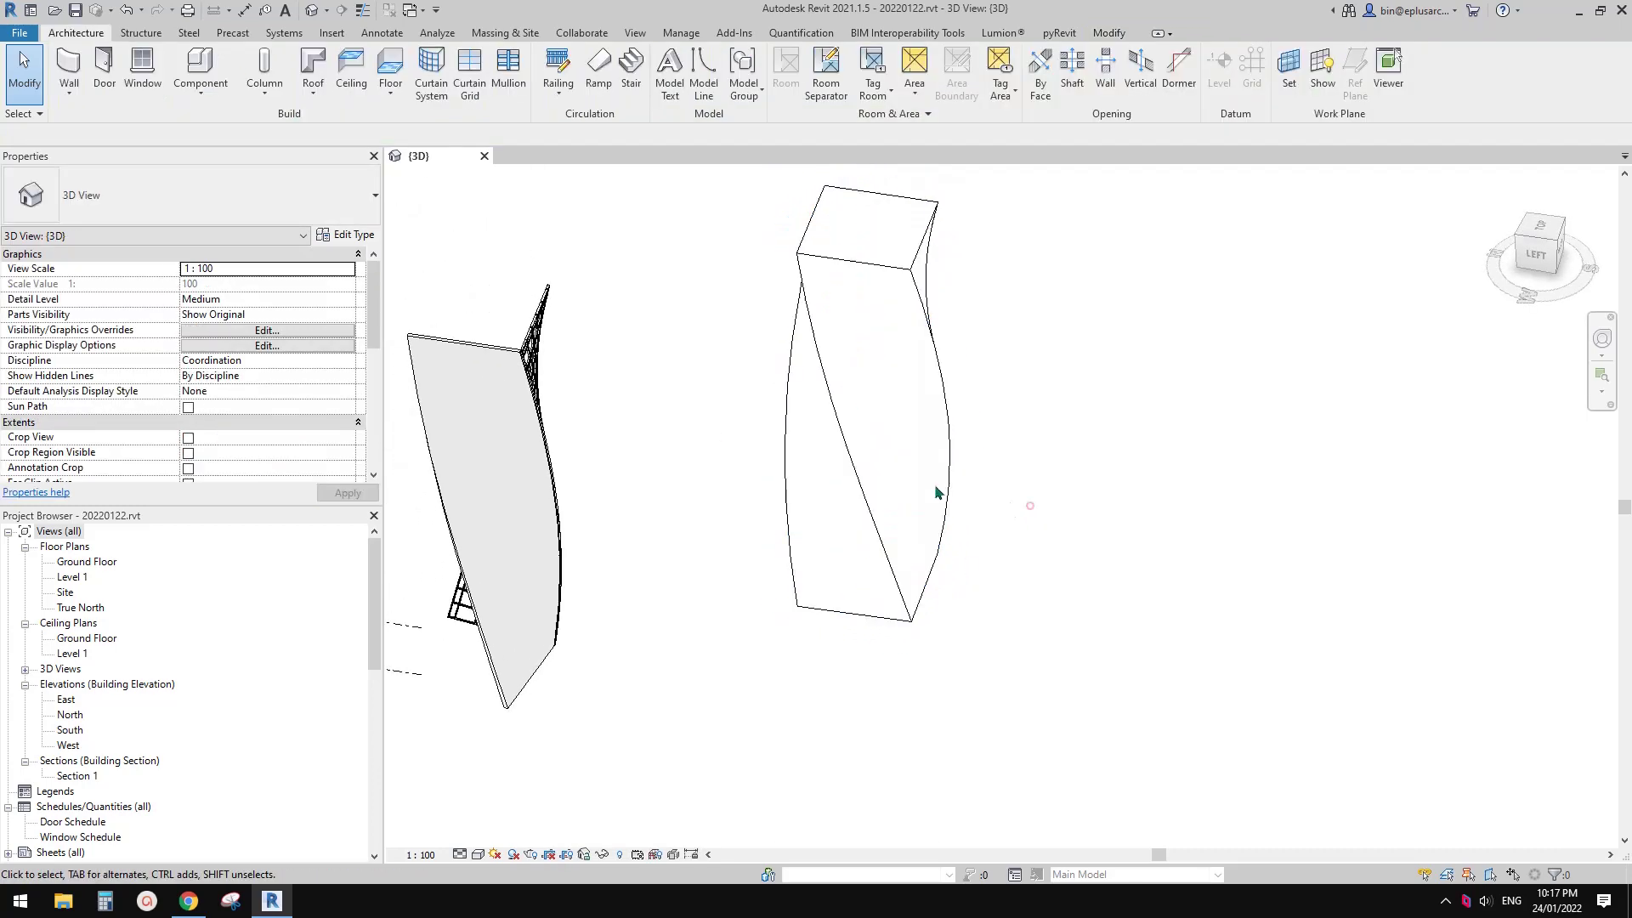
{"action": "left_click", "coordinate": [934, 491]}
{"action": "middle_click_drag", "start_coordinate": [823, 477], "coordinate": [1017, 566], "text": "shift"}
{"action": "left_click", "coordinate": [972, 557]}
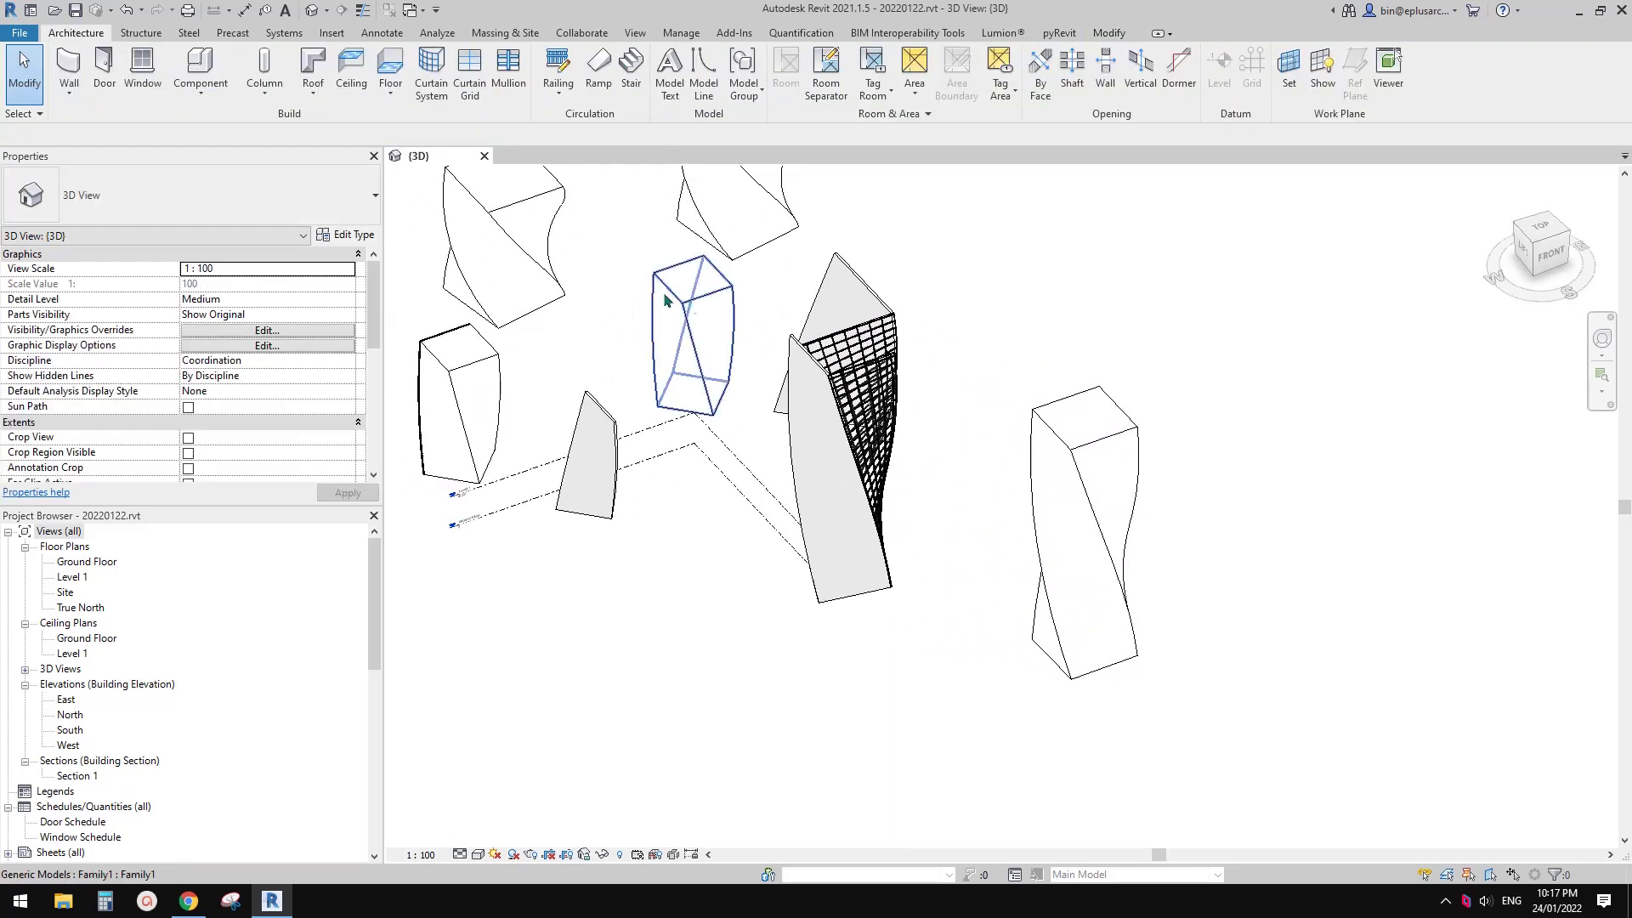
- Close the 20220122.rvt project without saving and create a family from the Metric Generic Model Adaptive.rft template
{"action": "left_click", "coordinate": [484, 156]}
{"action": "left_click", "coordinate": [819, 445]}
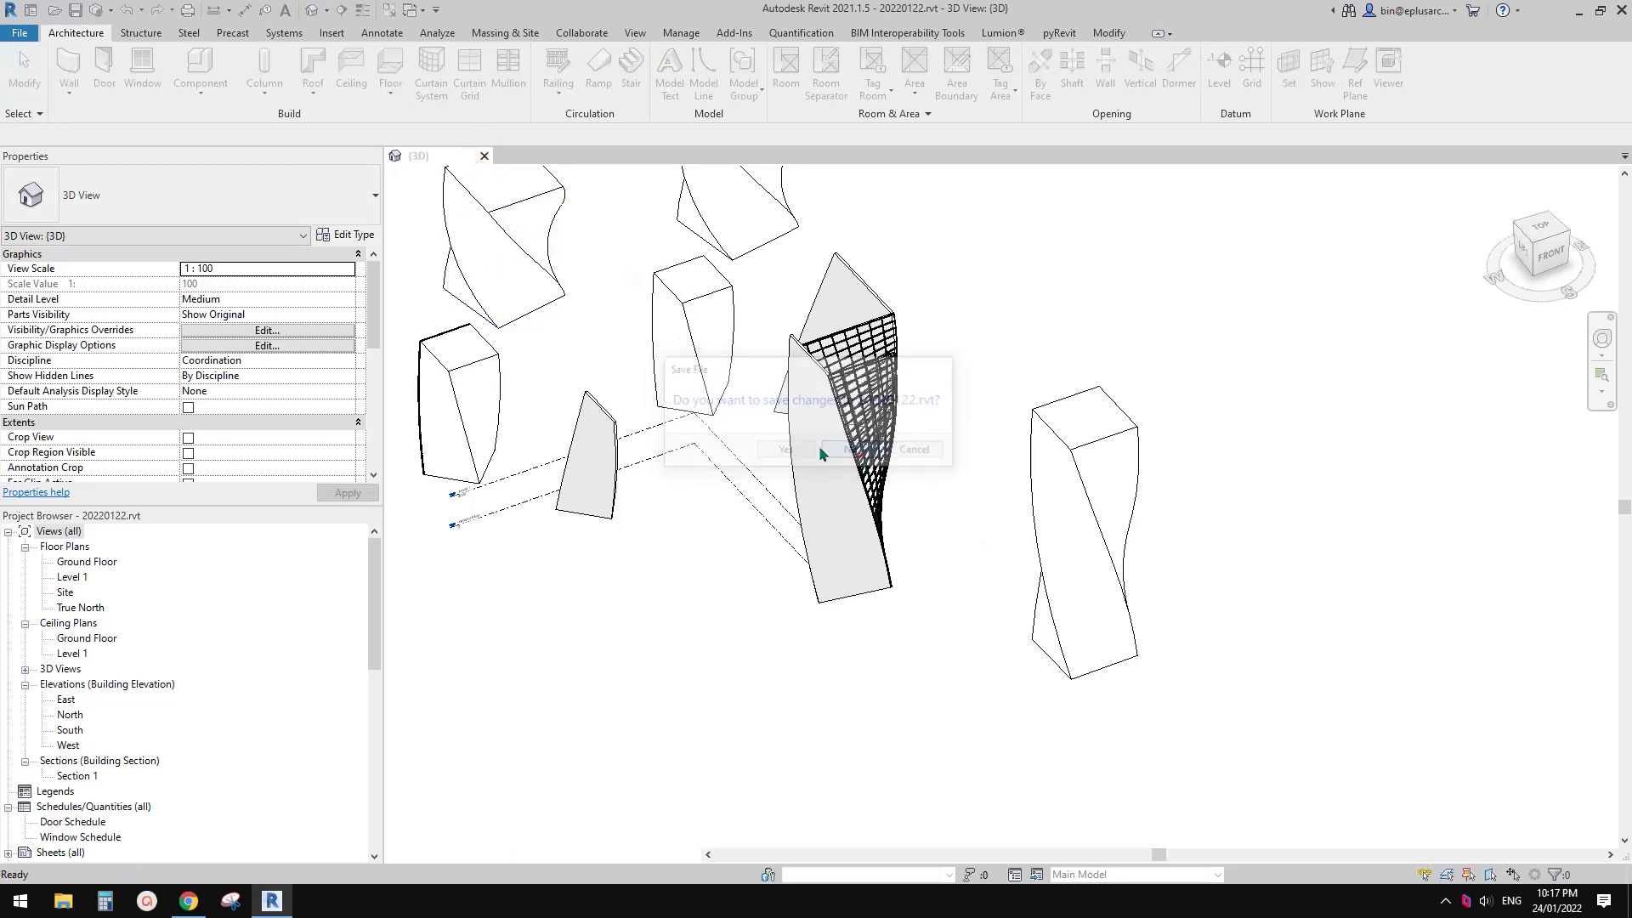
{"action": "left_click", "coordinate": [132, 360]}
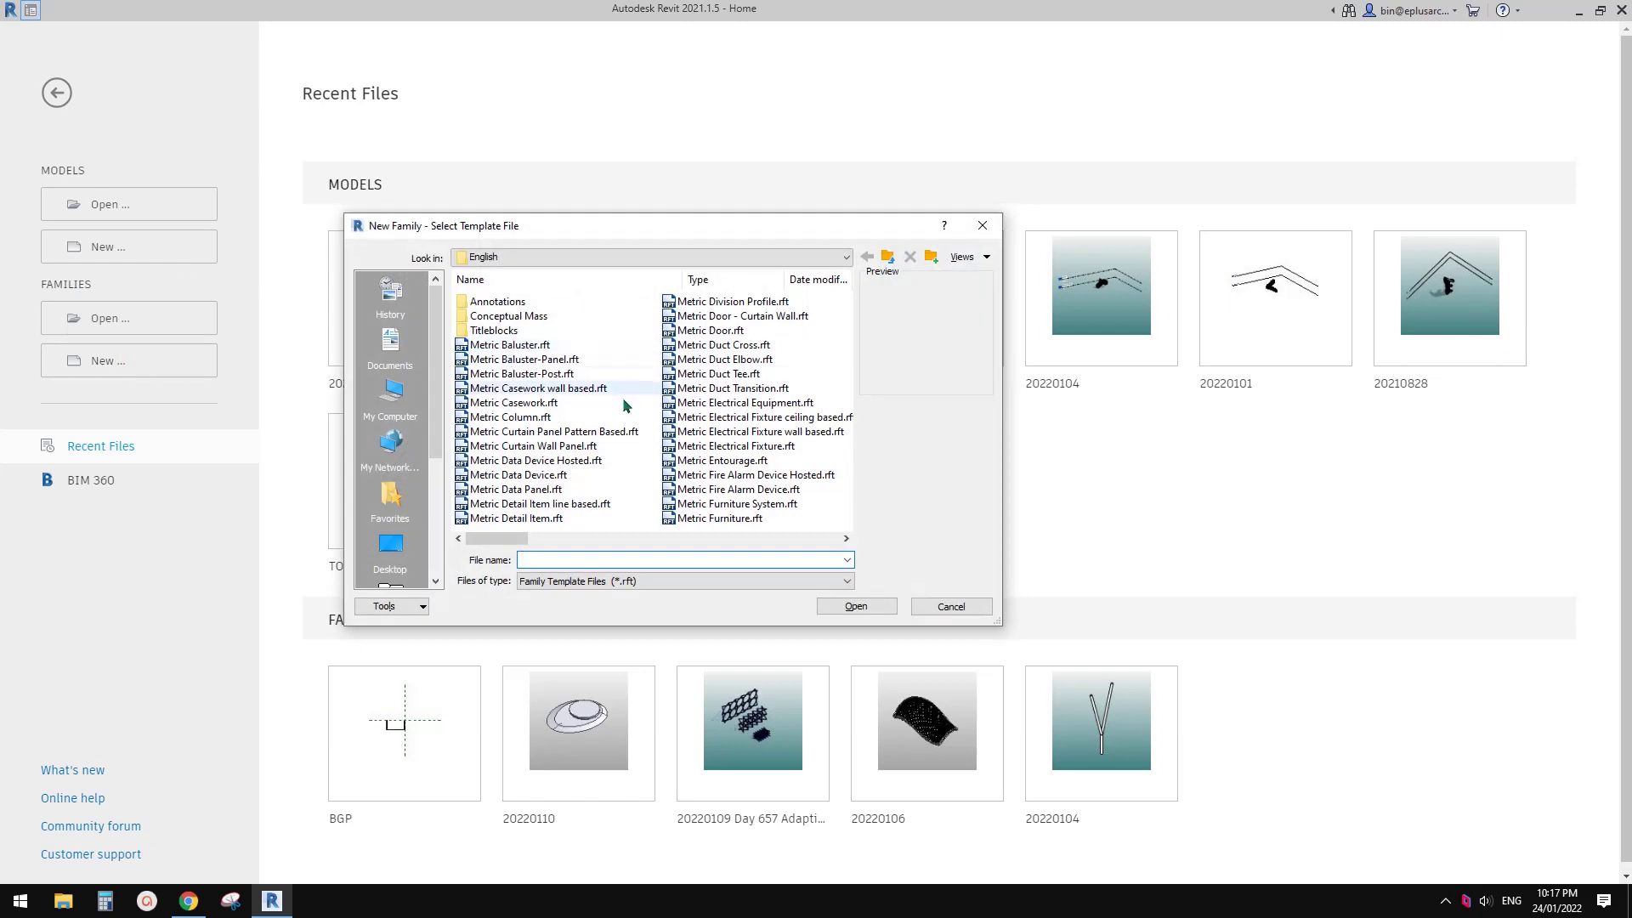
{"action": "left_click", "coordinate": [975, 263]}
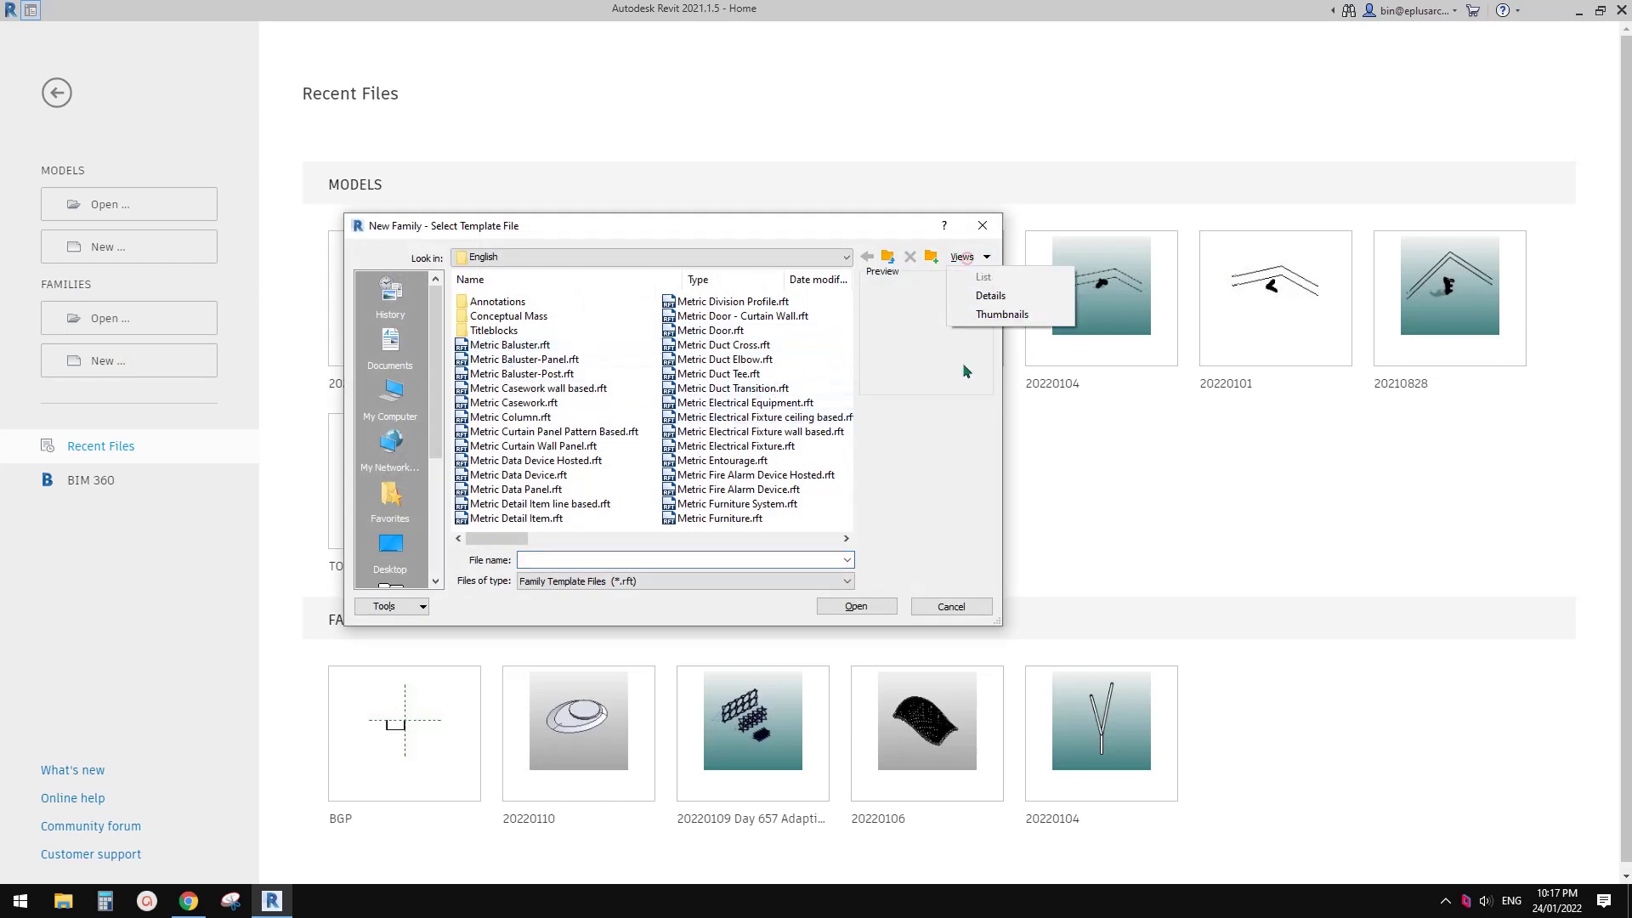
{"action": "left_click", "coordinate": [996, 293]}
{"action": "left_click_drag", "start_coordinate": [850, 316], "coordinate": [846, 378]}
{"action": "left_click", "coordinate": [607, 331]}
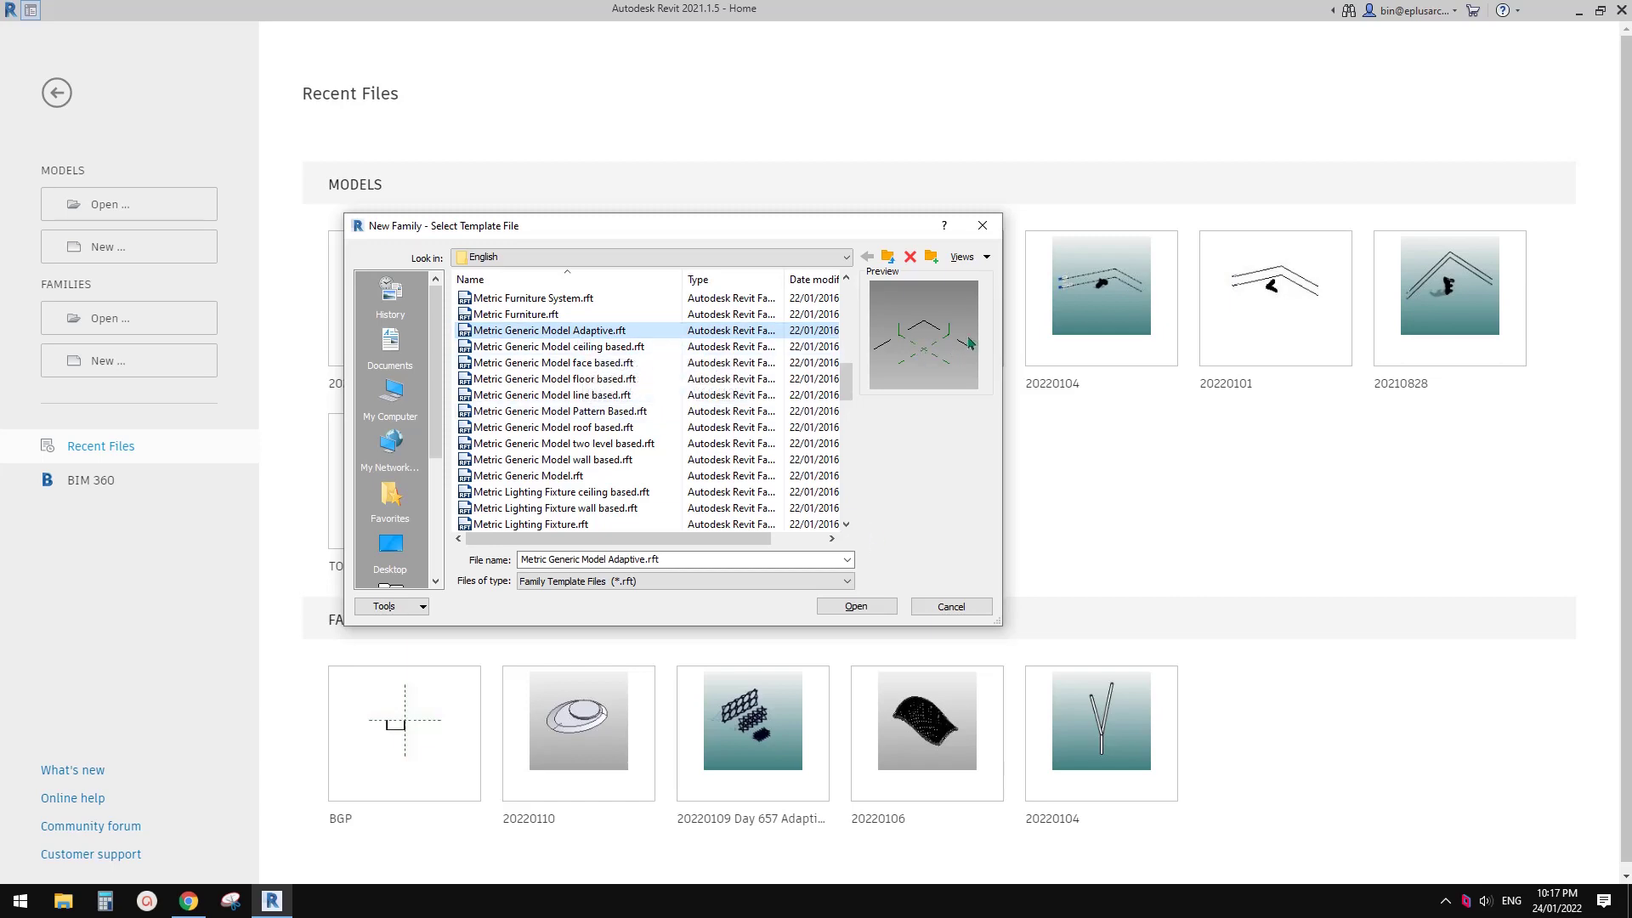
{"action": "left_click", "coordinate": [877, 603]}
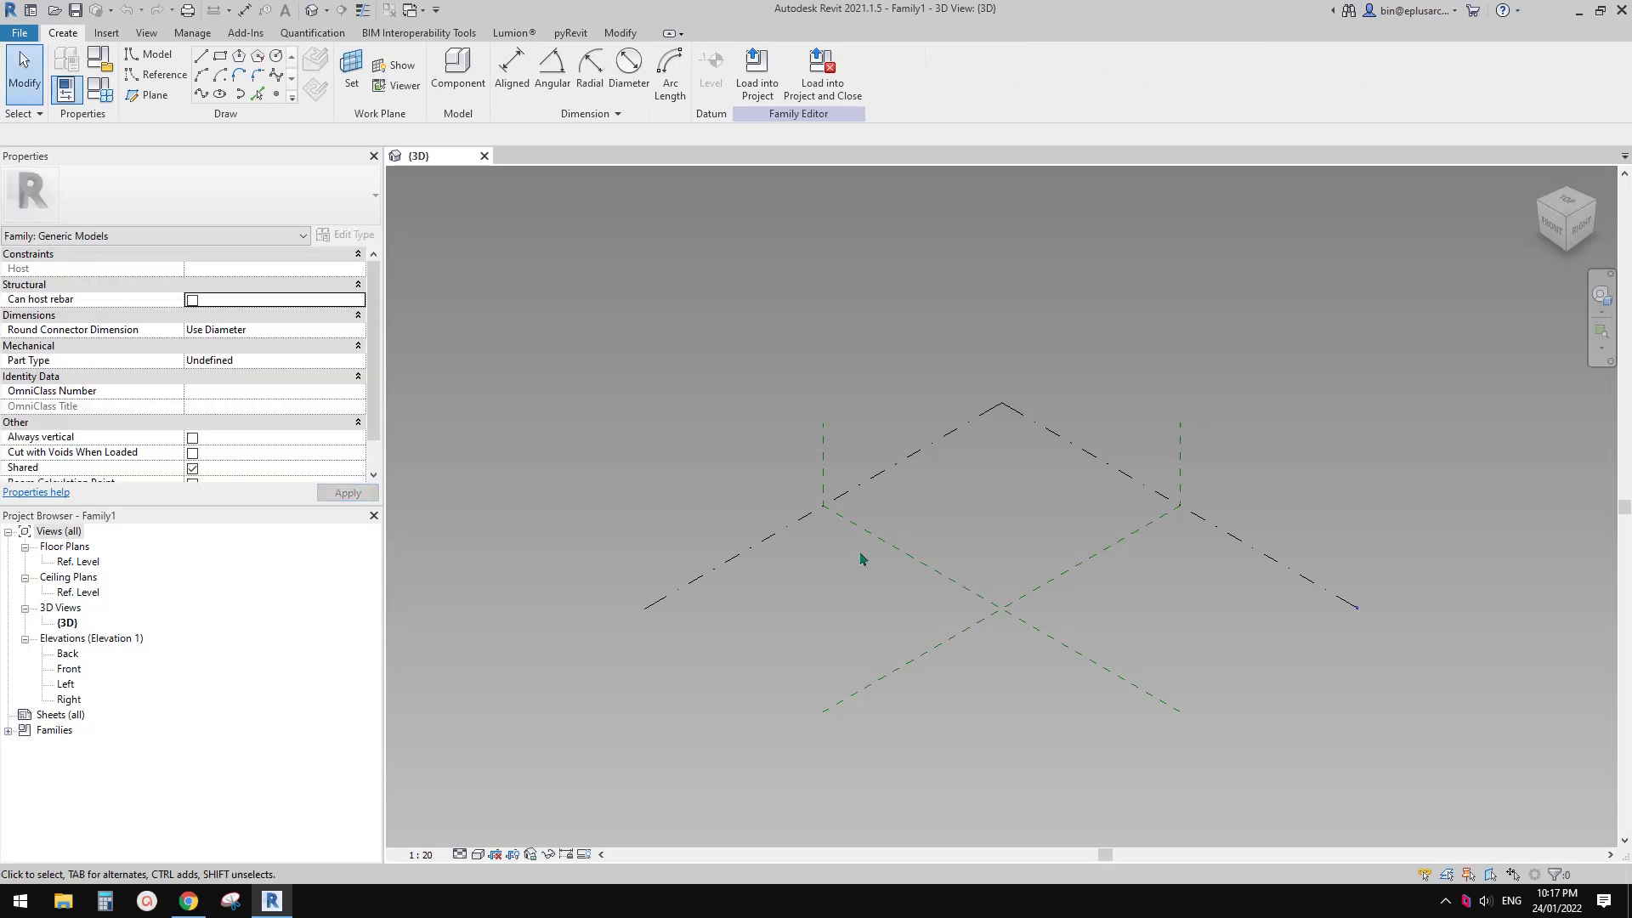
- Place a reference point on the Ref. Level work plane, behind the intersection of the two reference planes
{"action": "middle_click_drag", "start_coordinate": [903, 578], "coordinate": [835, 581]}
{"action": "middle_click_drag", "start_coordinate": [860, 490], "coordinate": [839, 484]}
{"action": "mouse_move", "coordinate": [832, 546]}
{"action": "middle_mouse_down"}
{"action": "mouse_move", "coordinate": [817, 554]}
{"action": "mouse_move", "coordinate": [861, 534]}
{"action": "middle_mouse_up"}
{"action": "middle_click_drag", "start_coordinate": [776, 564], "coordinate": [759, 577]}
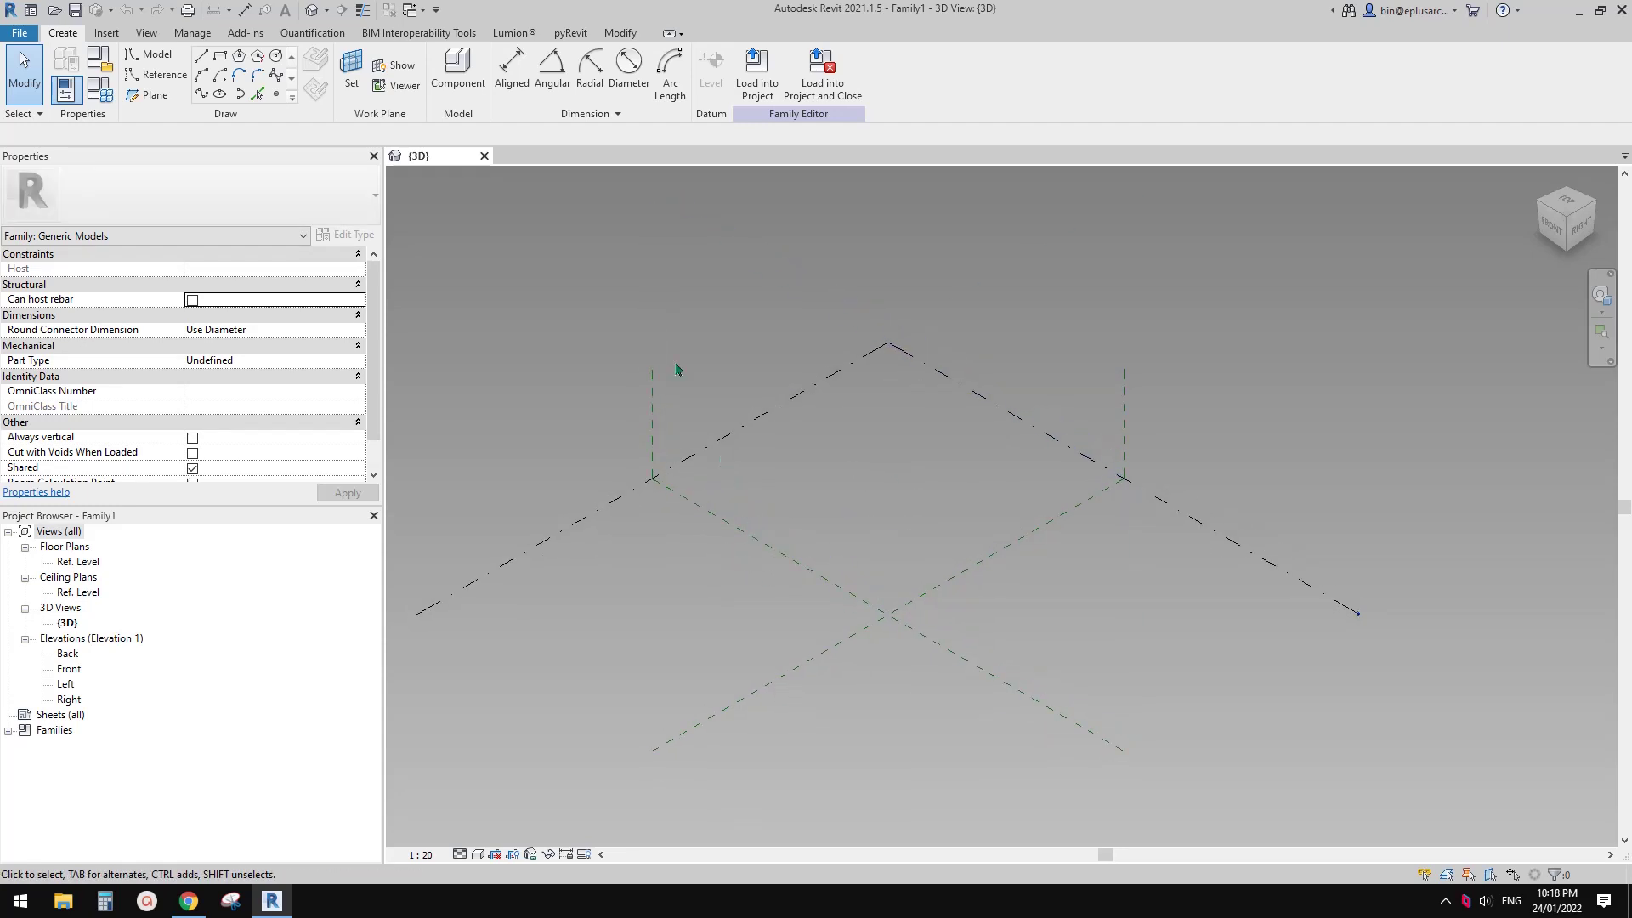
{"action": "left_click", "coordinate": [277, 94]}
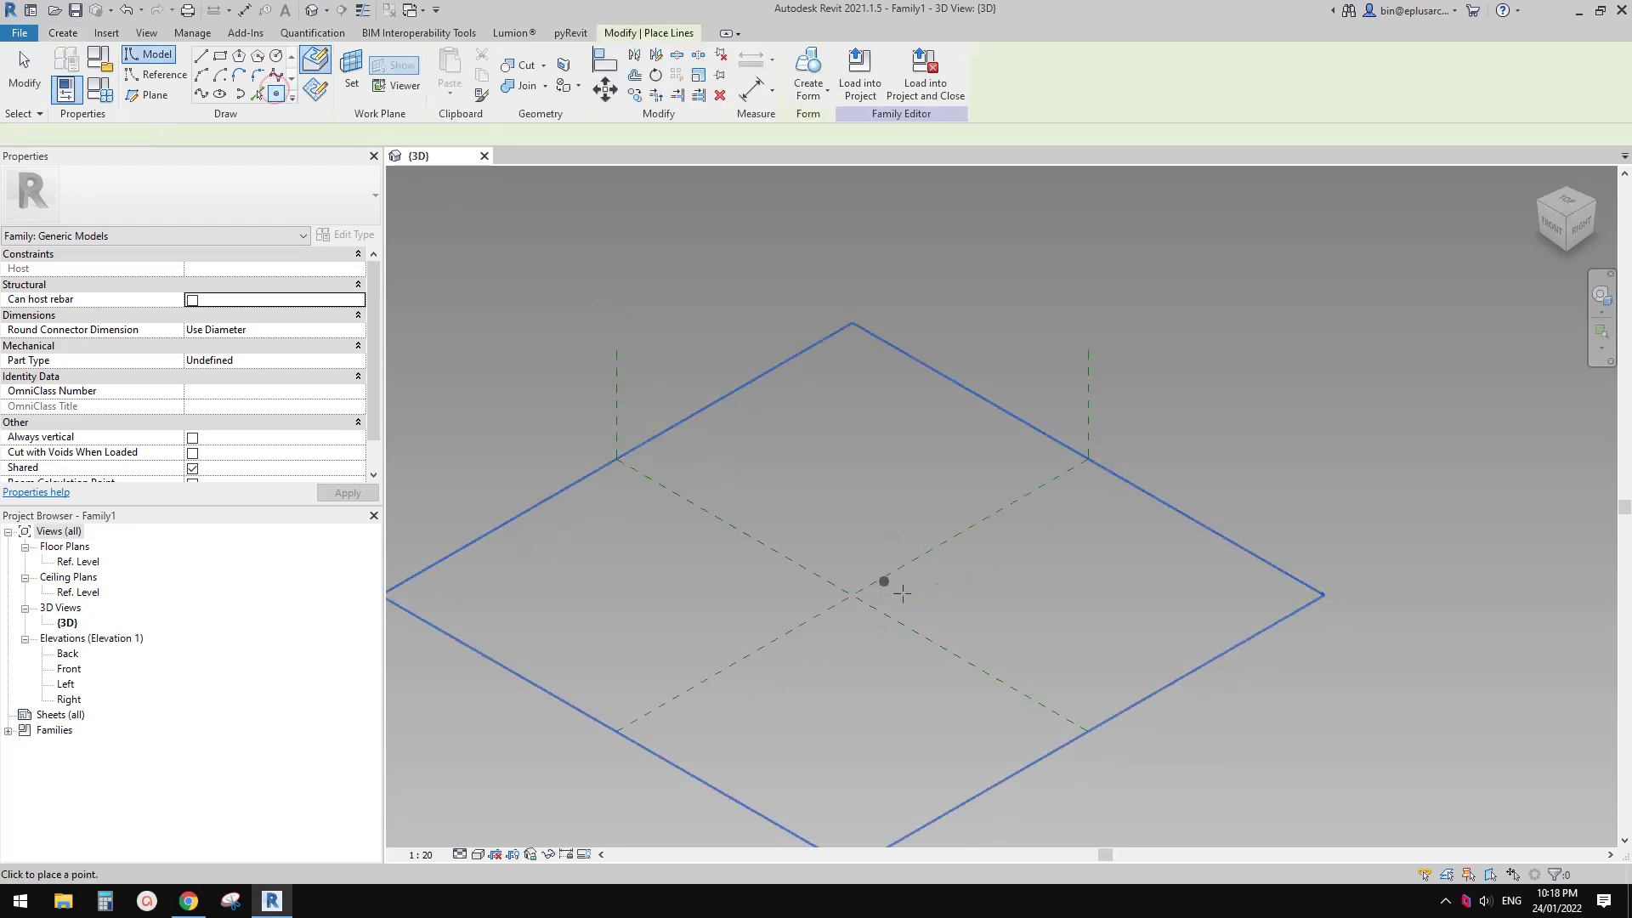
{"action": "middle_click_drag", "start_coordinate": [881, 583], "coordinate": [739, 579]}
{"action": "key", "text": "Escape"}
- Convert the reference point to an adaptive point, and undo the conversion
{"action": "left_click", "coordinate": [729, 555]}
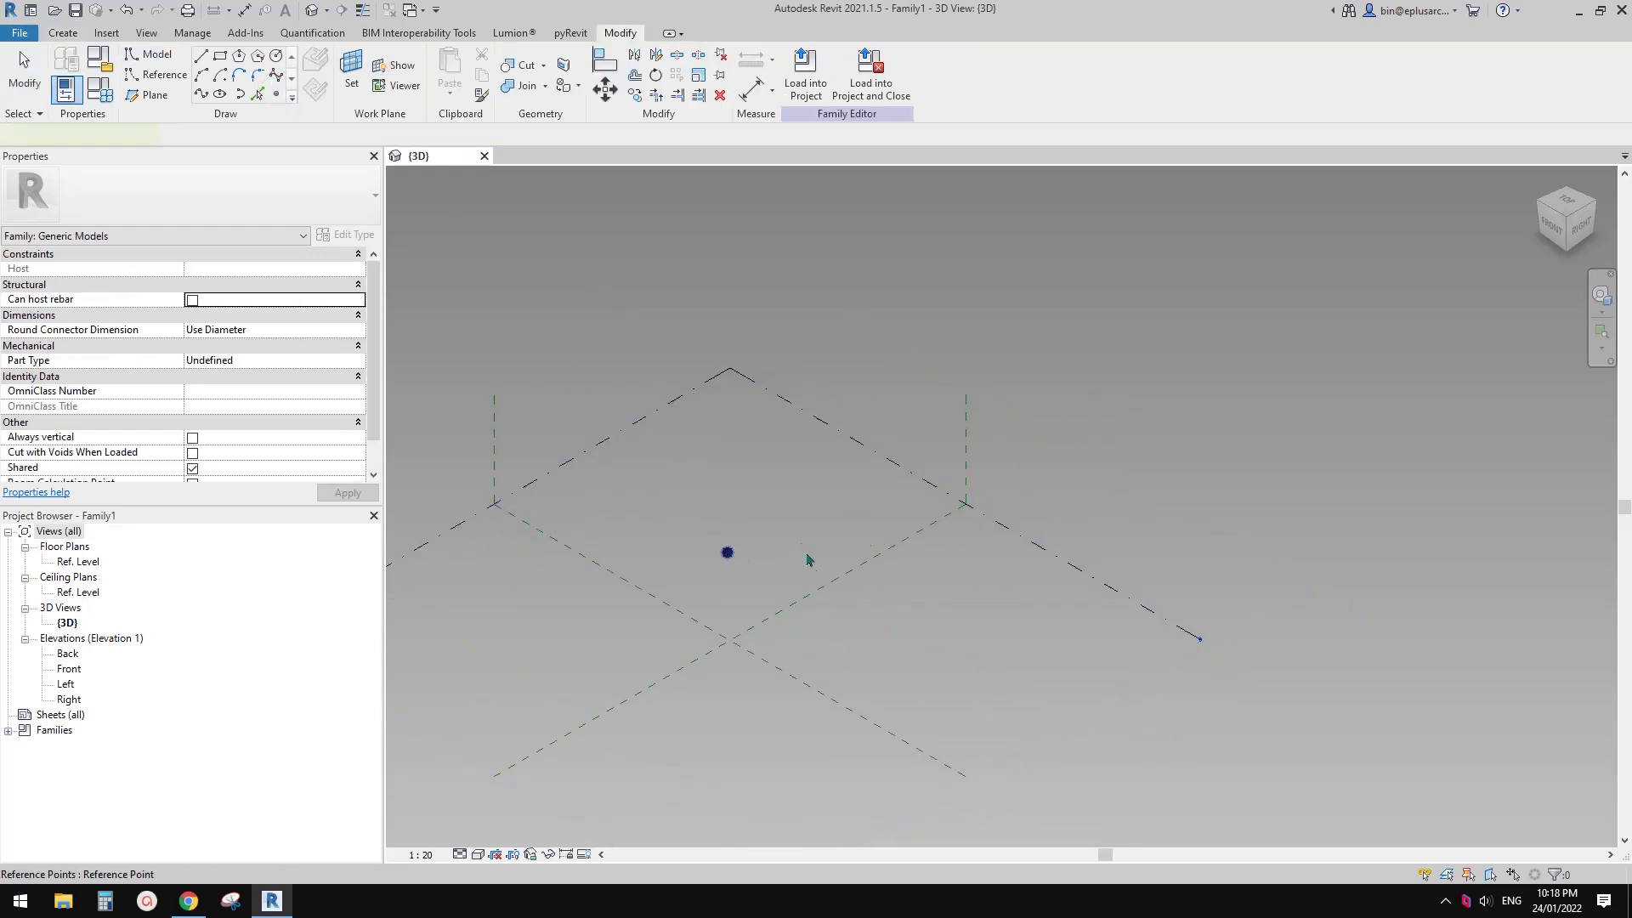
{"action": "scroll", "coordinate": [758, 467], "scroll_direction": "up", "scroll_amount": 1}
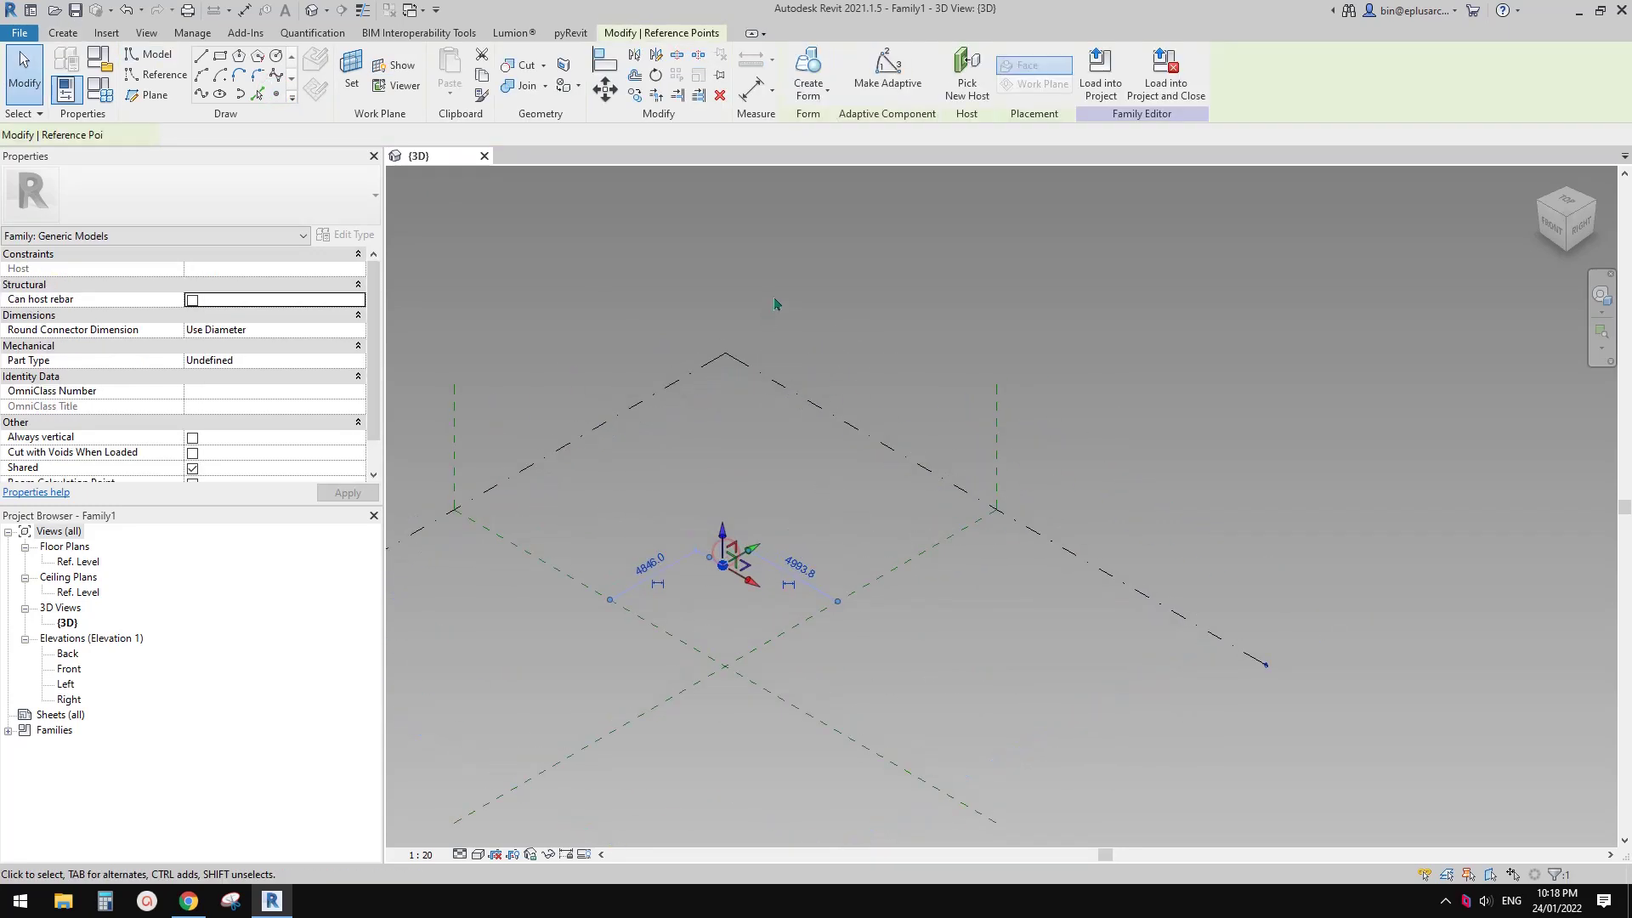
{"action": "left_click", "coordinate": [888, 73]}
{"action": "middle_click_drag", "start_coordinate": [840, 482], "coordinate": [914, 482]}
{"action": "key", "text": "Escape"}
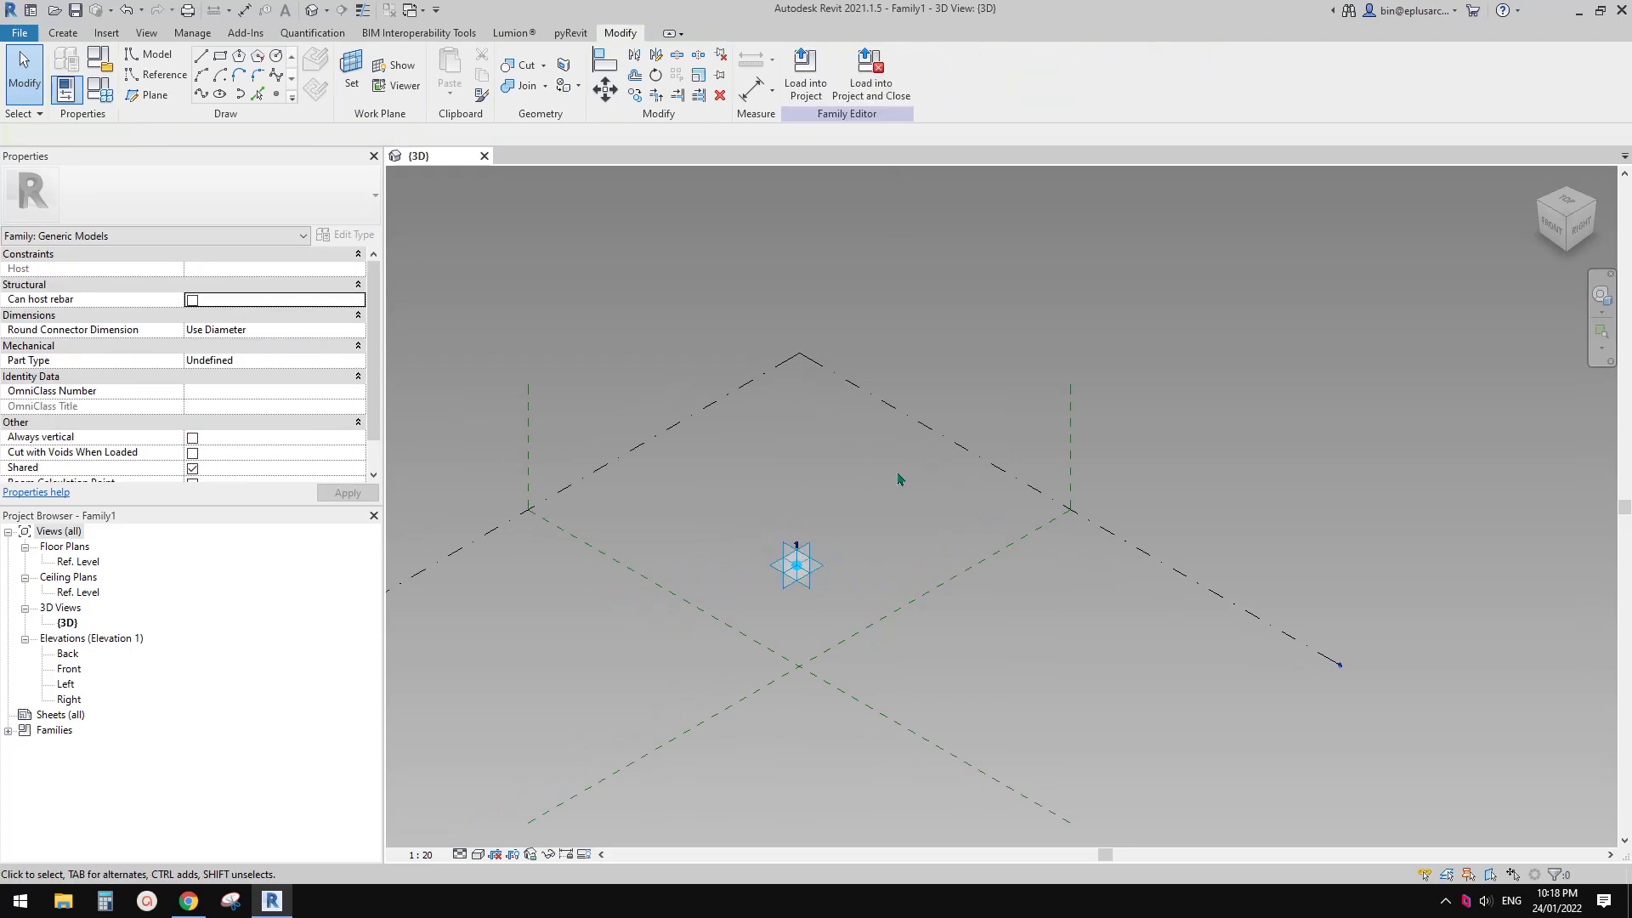
{"action": "mouse_move", "coordinate": [863, 567]}
{"action": "middle_mouse_down"}
{"action": "mouse_move", "coordinate": [850, 561]}
{"action": "mouse_move", "coordinate": [893, 555]}
{"action": "middle_mouse_up"}
{"action": "key", "text": "ctrl+z"}
- Set the reference point's Show Reference Planes option to Always
{"action": "scroll", "coordinate": [777, 565], "scroll_direction": "up", "scroll_amount": 1}
{"action": "middle_click_drag", "start_coordinate": [784, 567], "coordinate": [862, 572]}
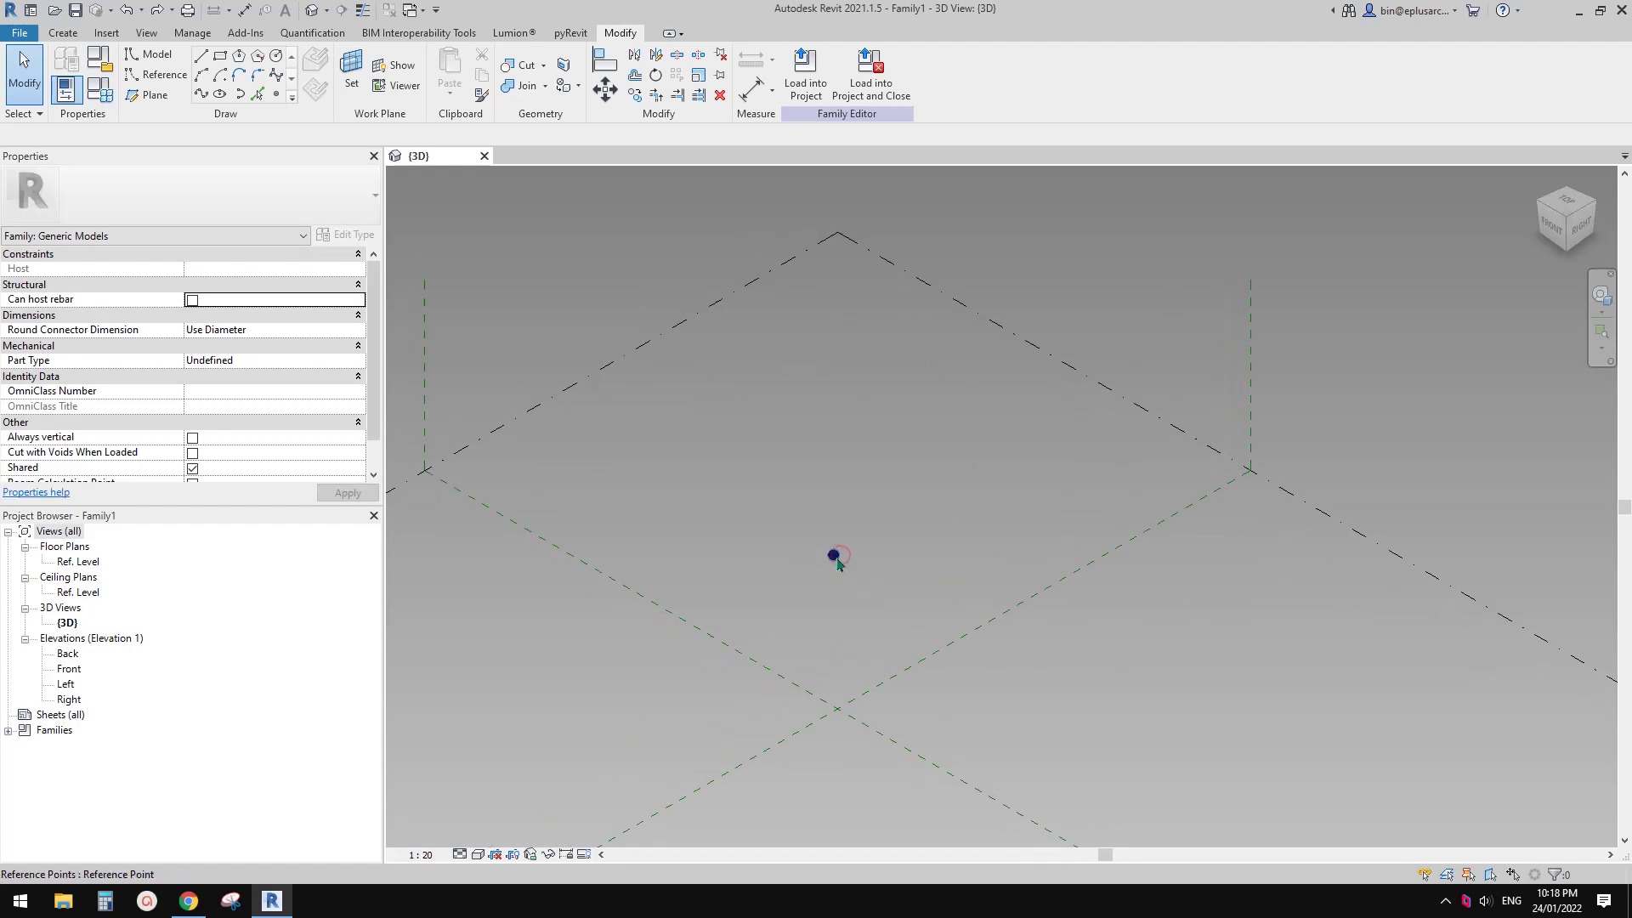
{"action": "left_click", "coordinate": [834, 557]}
{"action": "left_click", "coordinate": [349, 345]}
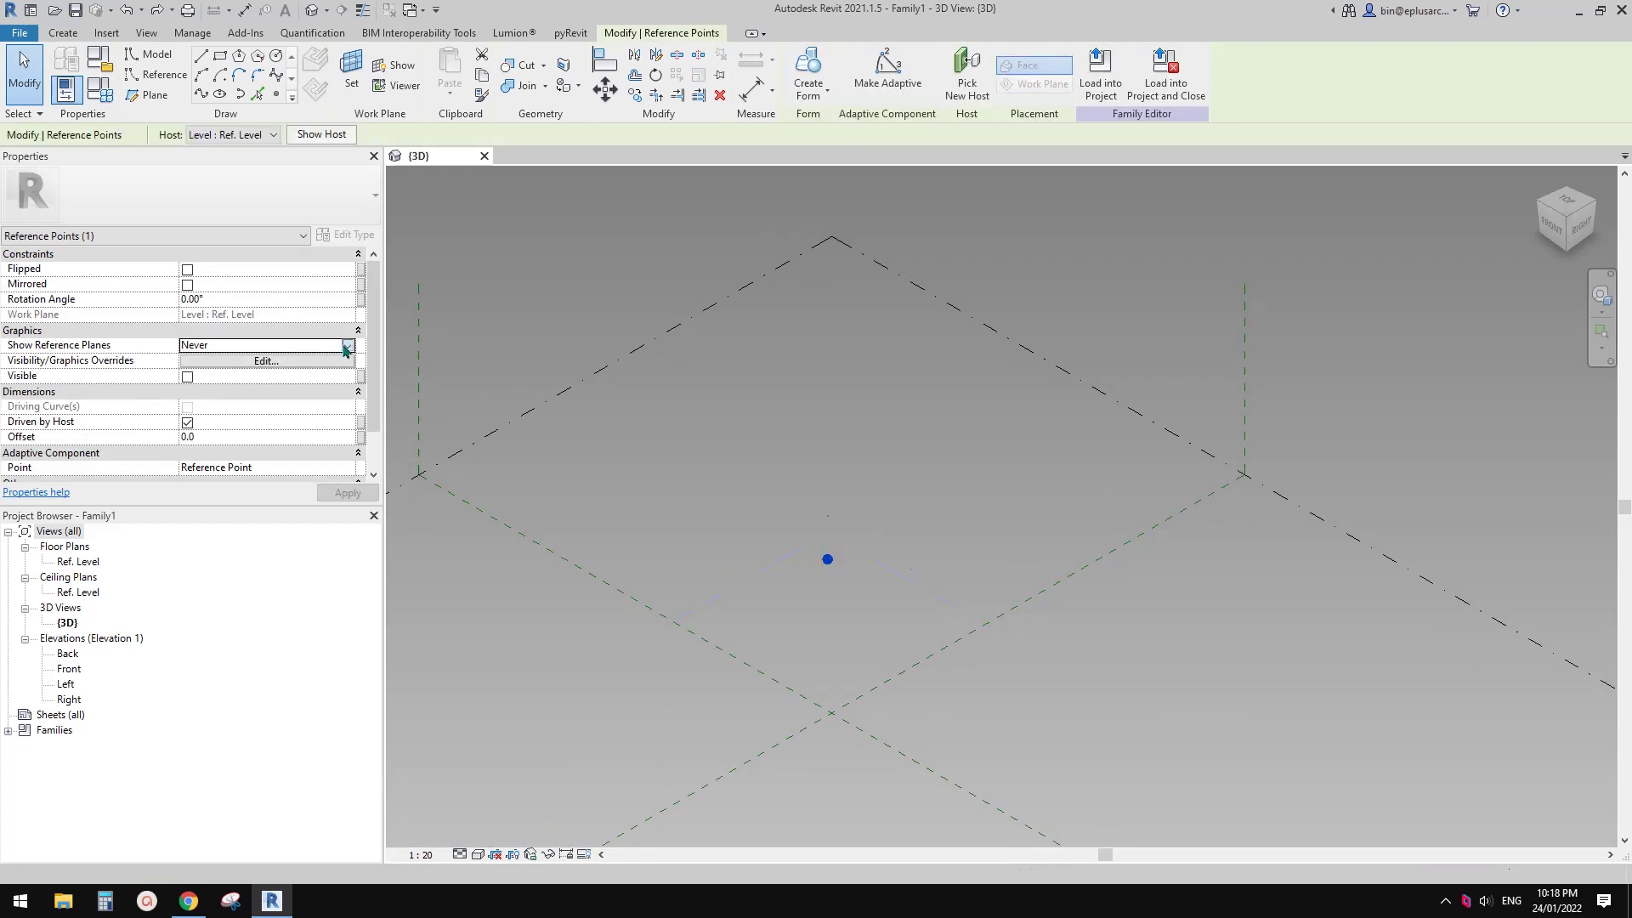
{"action": "left_click", "coordinate": [350, 346]}
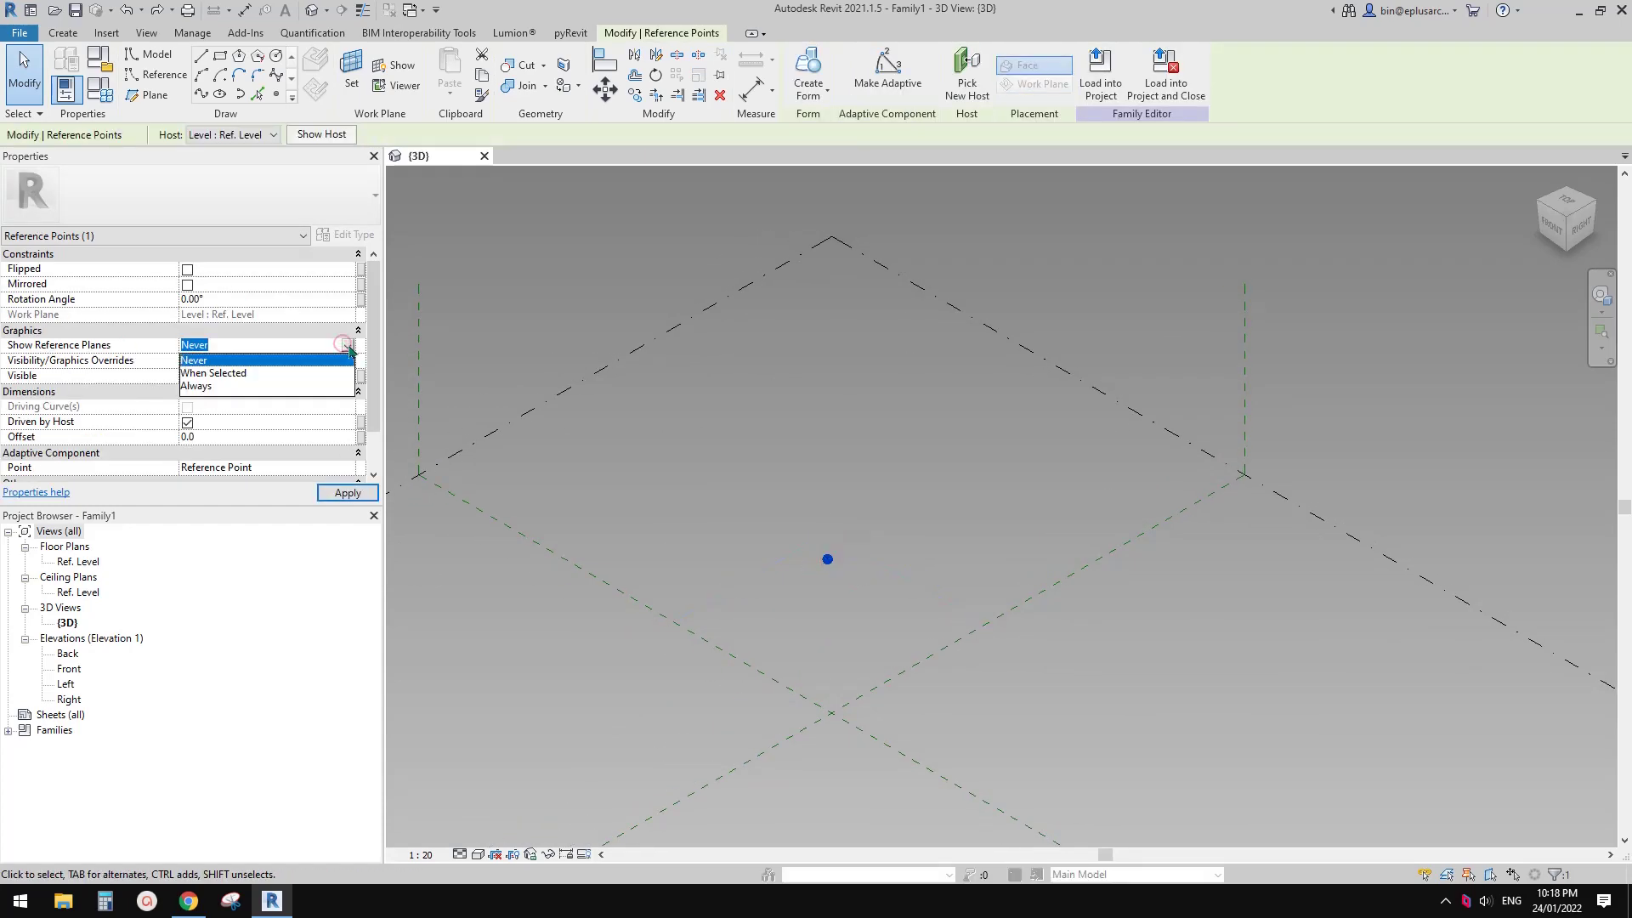
{"action": "left_click", "coordinate": [197, 385]}
{"action": "left_click", "coordinate": [679, 369]}
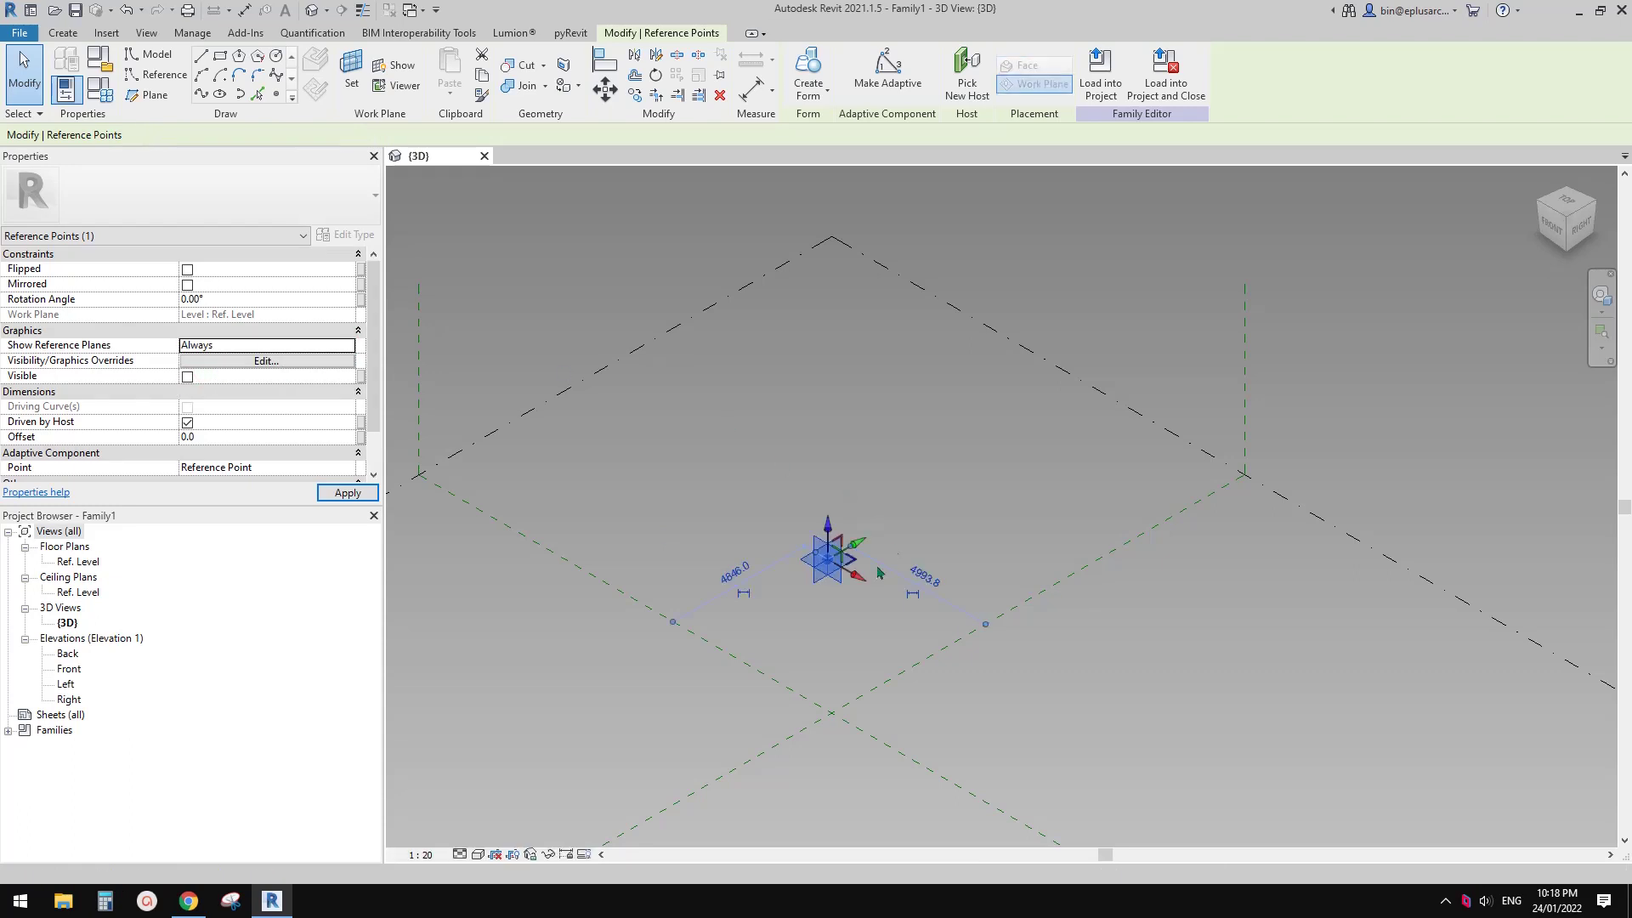
{"action": "left_click", "coordinate": [853, 568]}
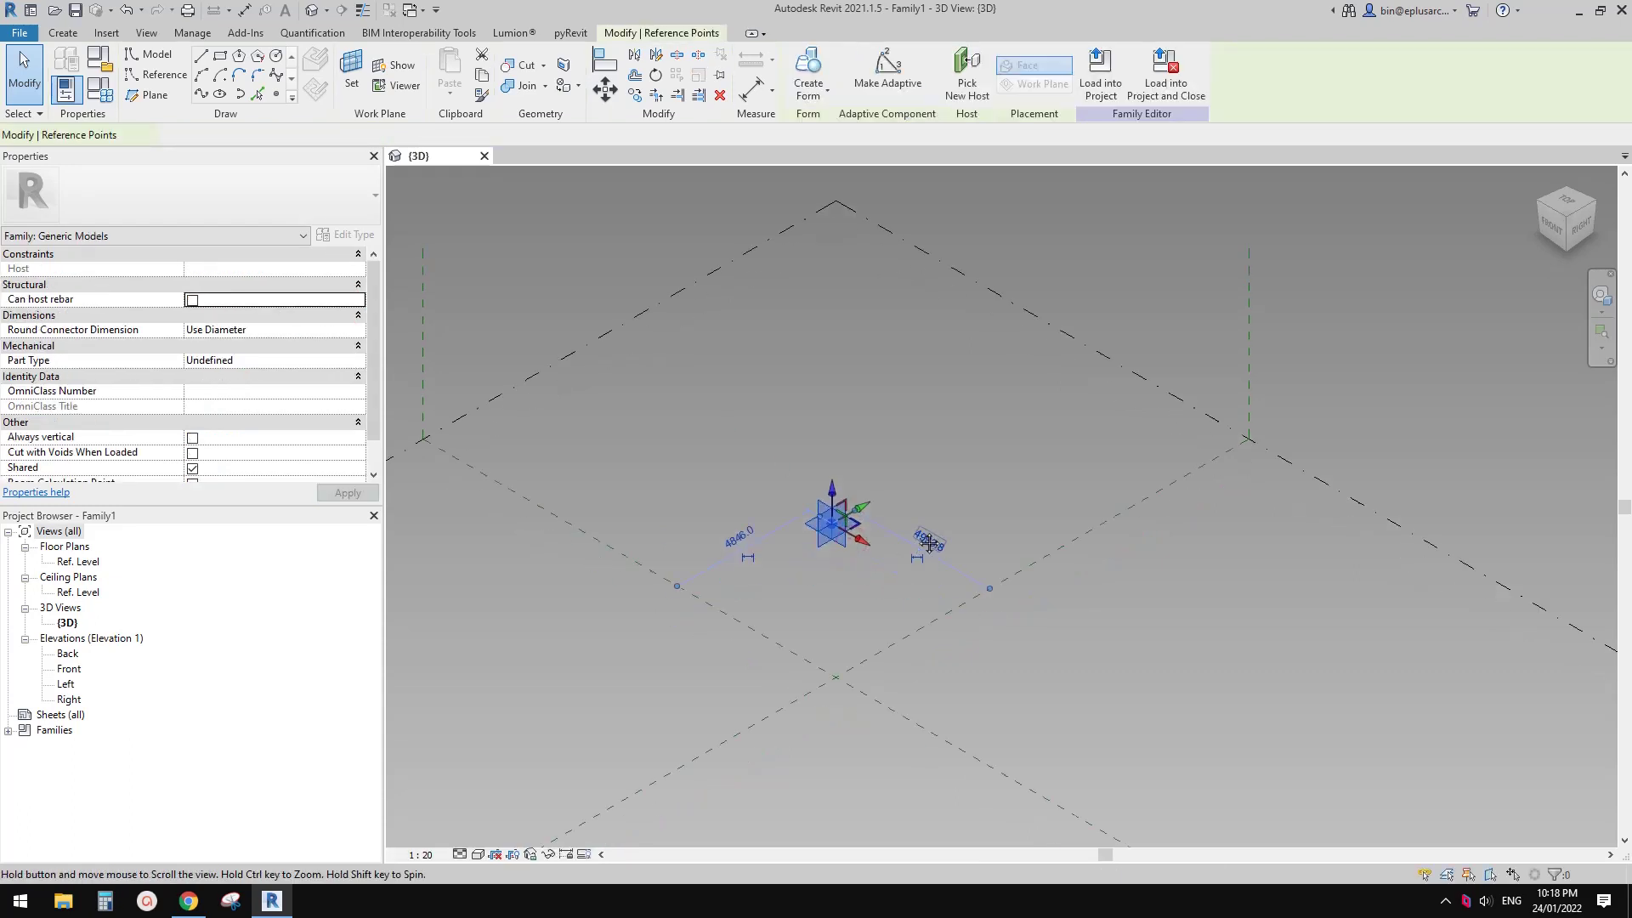
{"action": "middle_click_drag", "start_coordinate": [929, 542], "coordinate": [896, 576], "text": "shift"}
{"action": "left_click", "coordinate": [890, 554]}
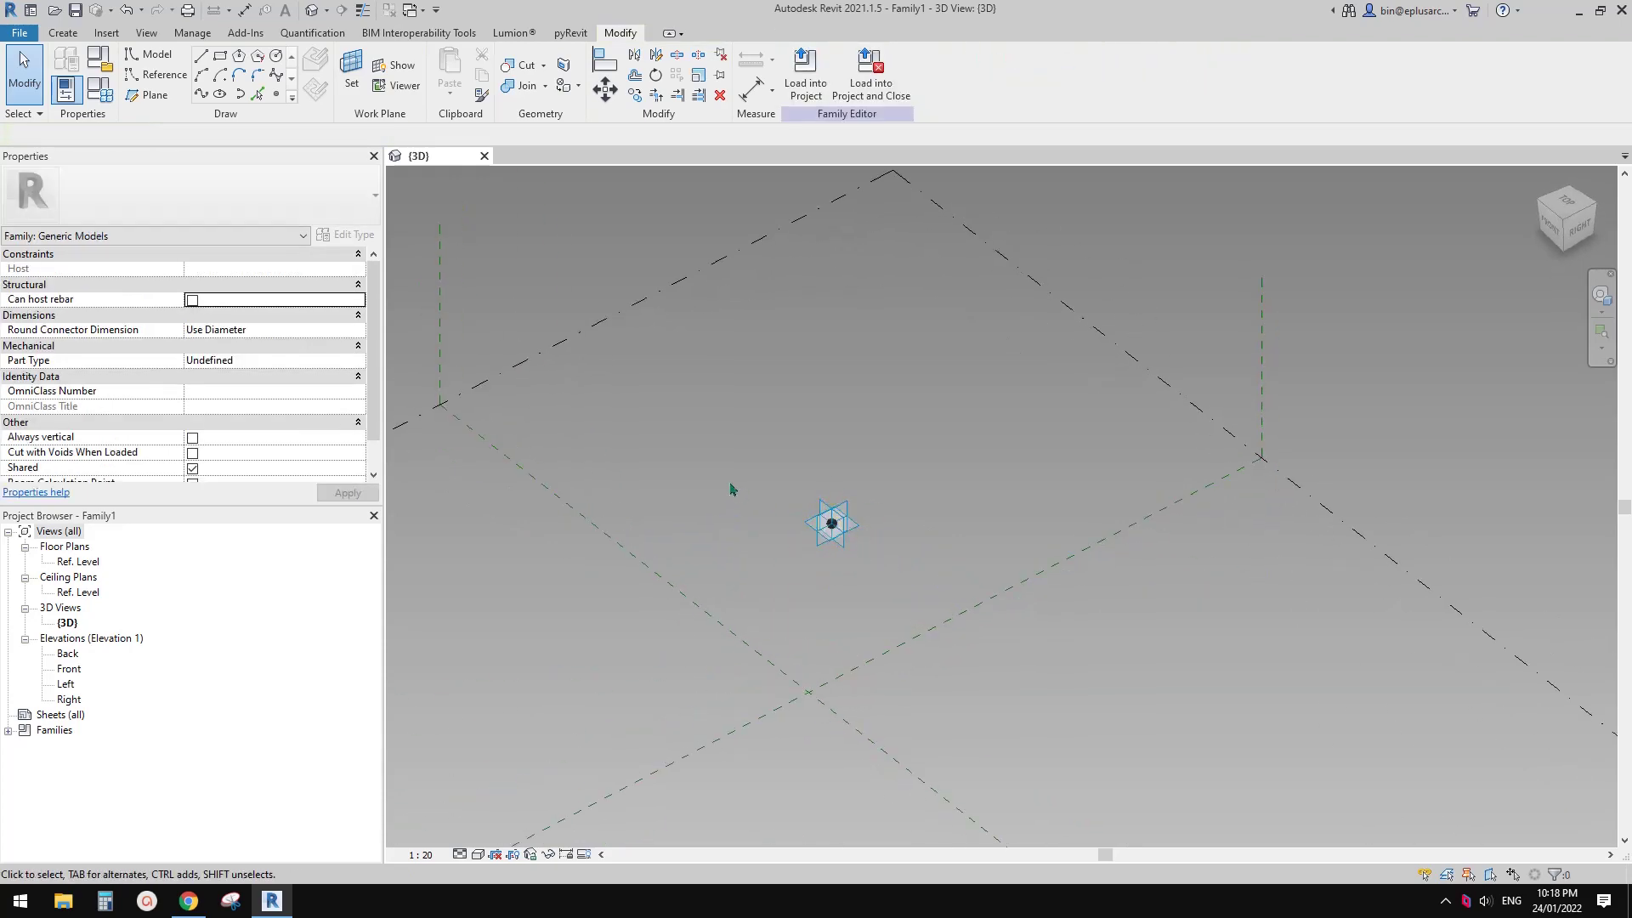
{"action": "middle_click_drag", "start_coordinate": [731, 487], "coordinate": [769, 519]}
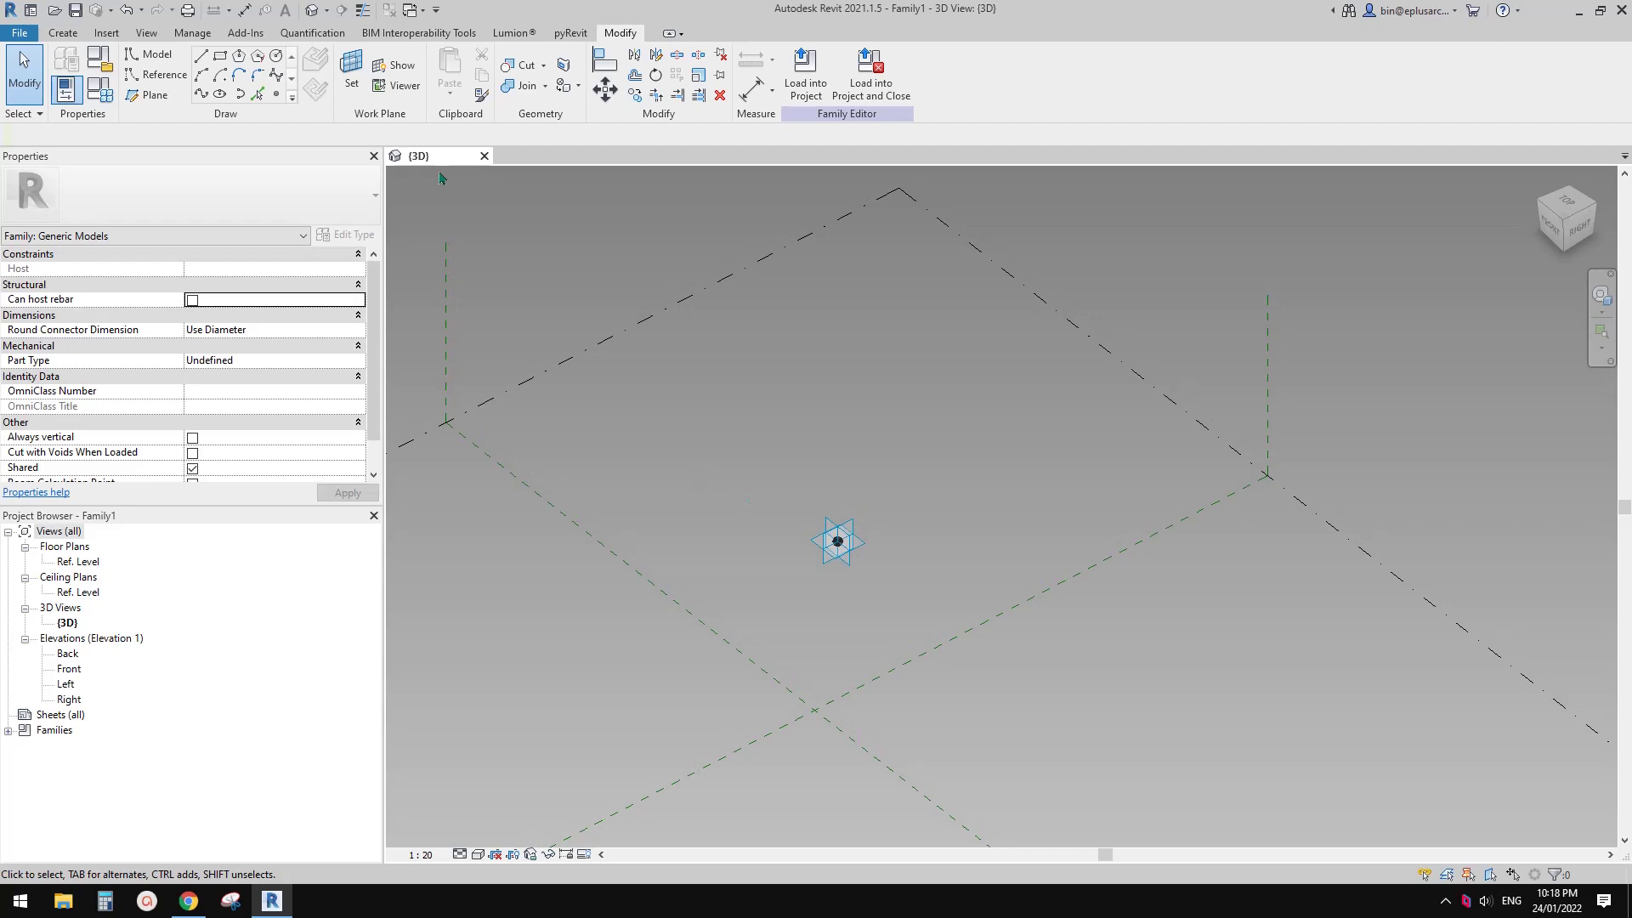
- Set the point's horizontal reference plane as the work plane and place a second reference point directly on the first
{"action": "left_click", "coordinate": [274, 96]}
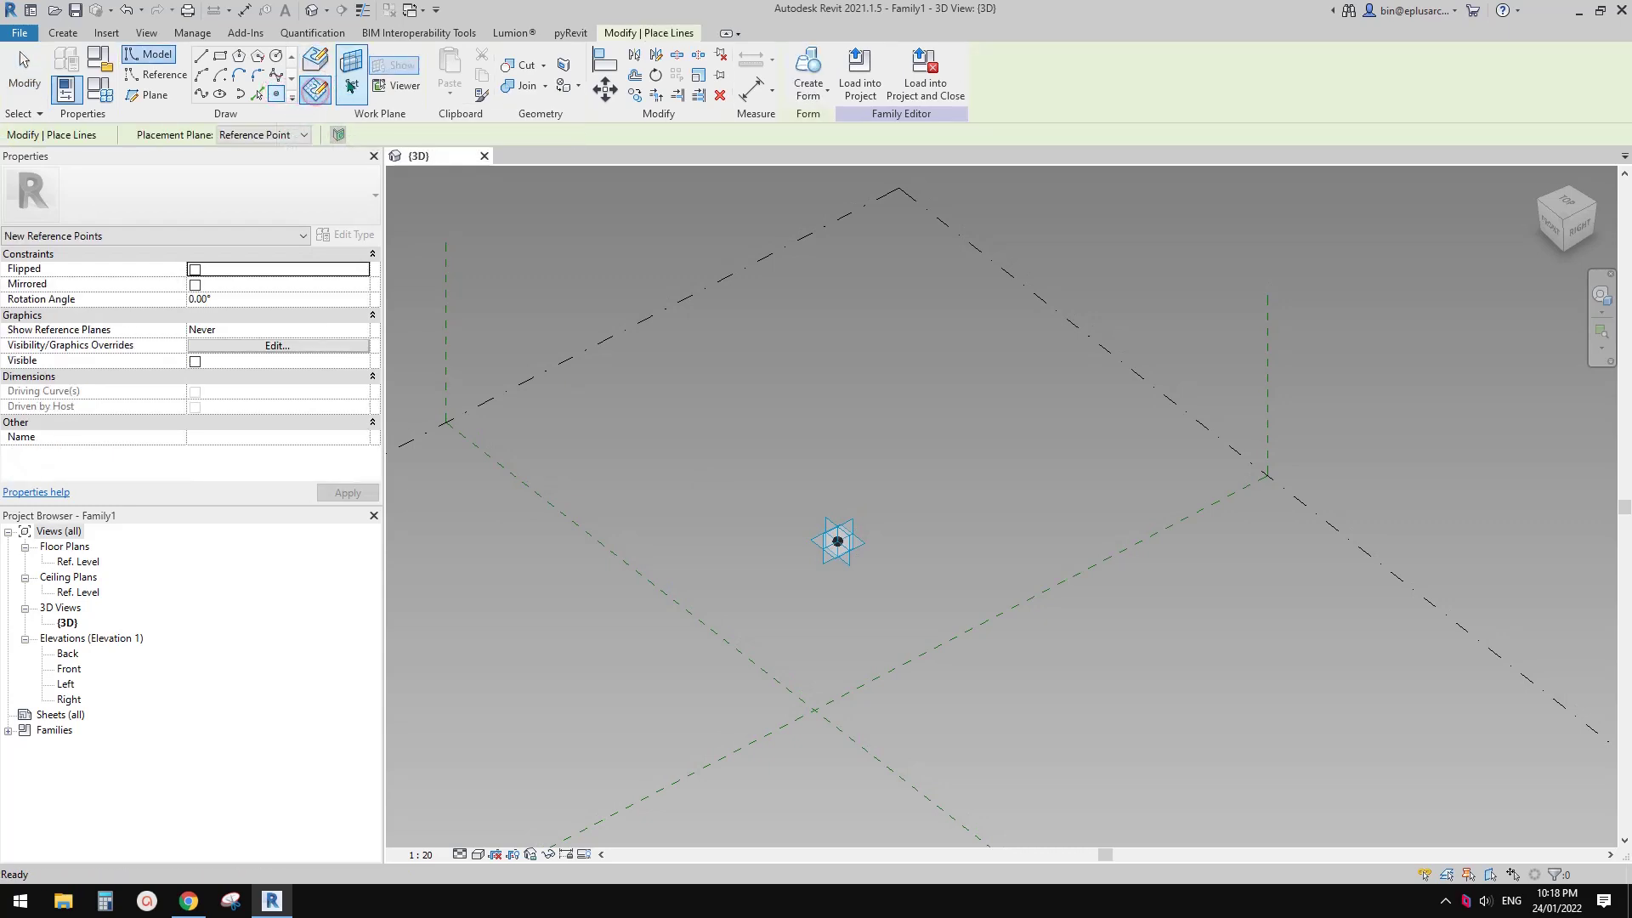
{"action": "left_click", "coordinate": [351, 68]}
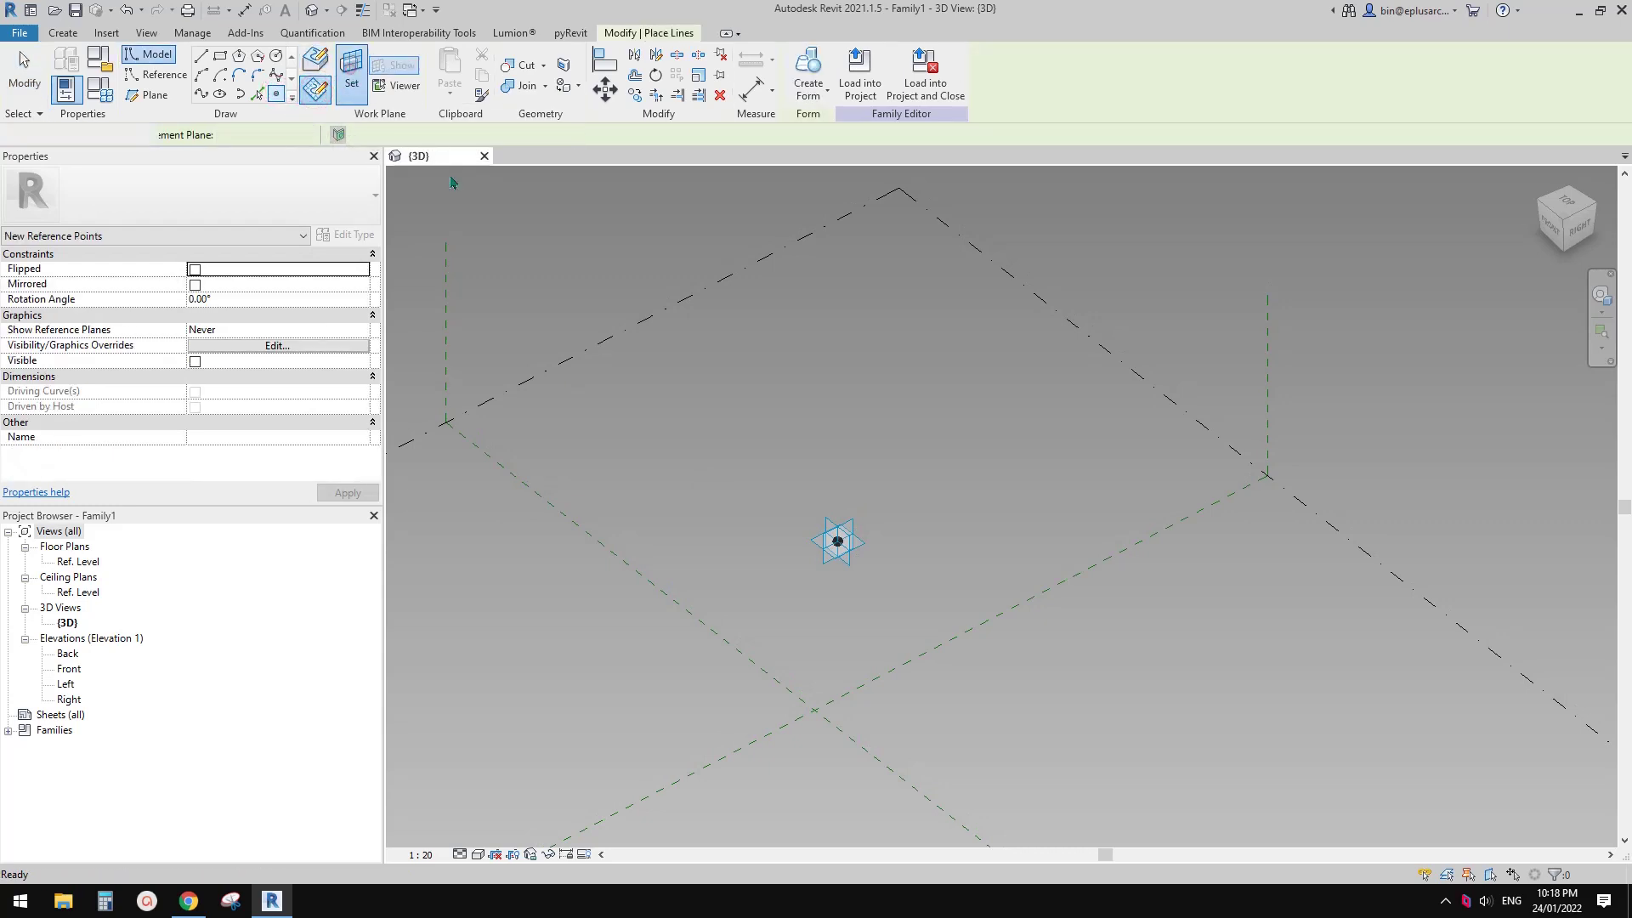
{"action": "left_click", "coordinate": [867, 544]}
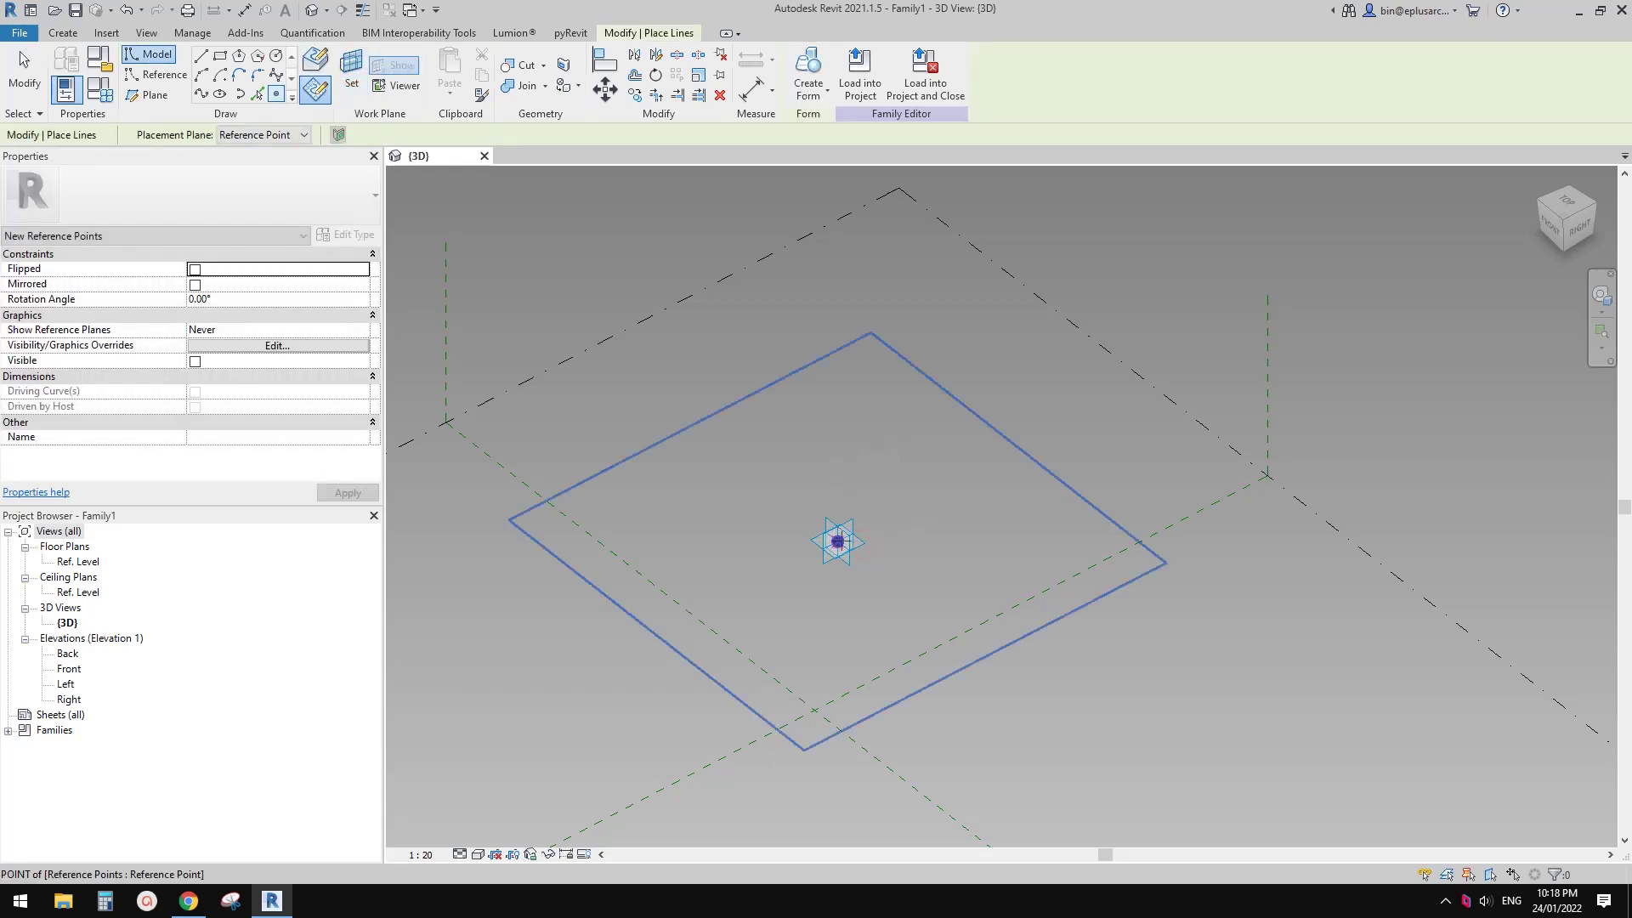
{"action": "left_click", "coordinate": [839, 541]}
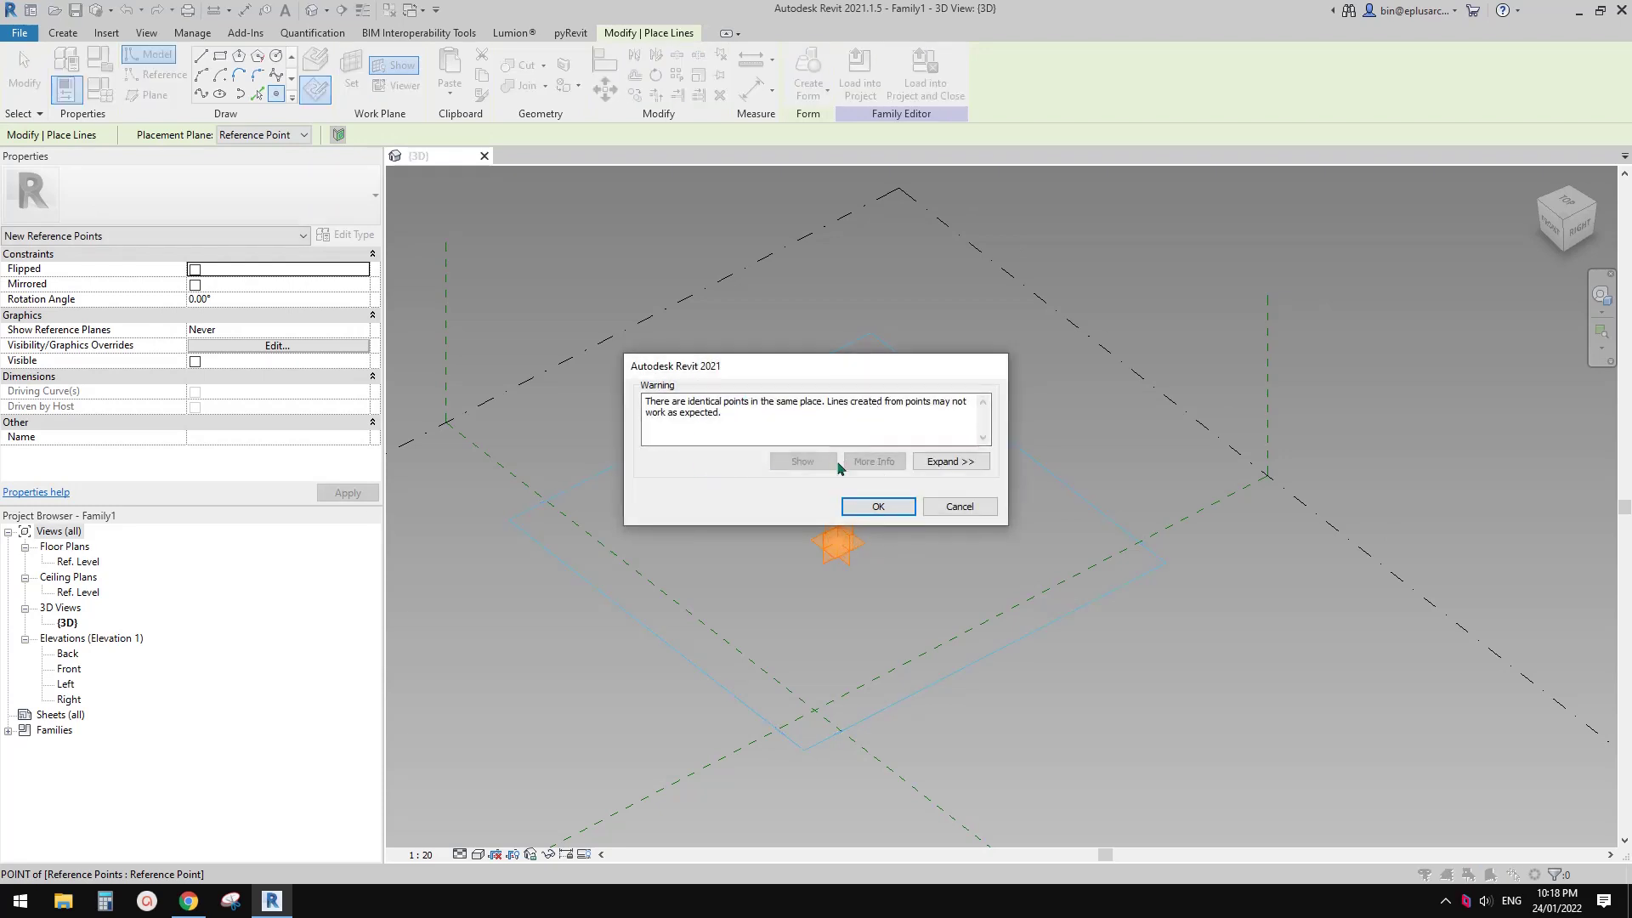
{"action": "left_click", "coordinate": [877, 506]}
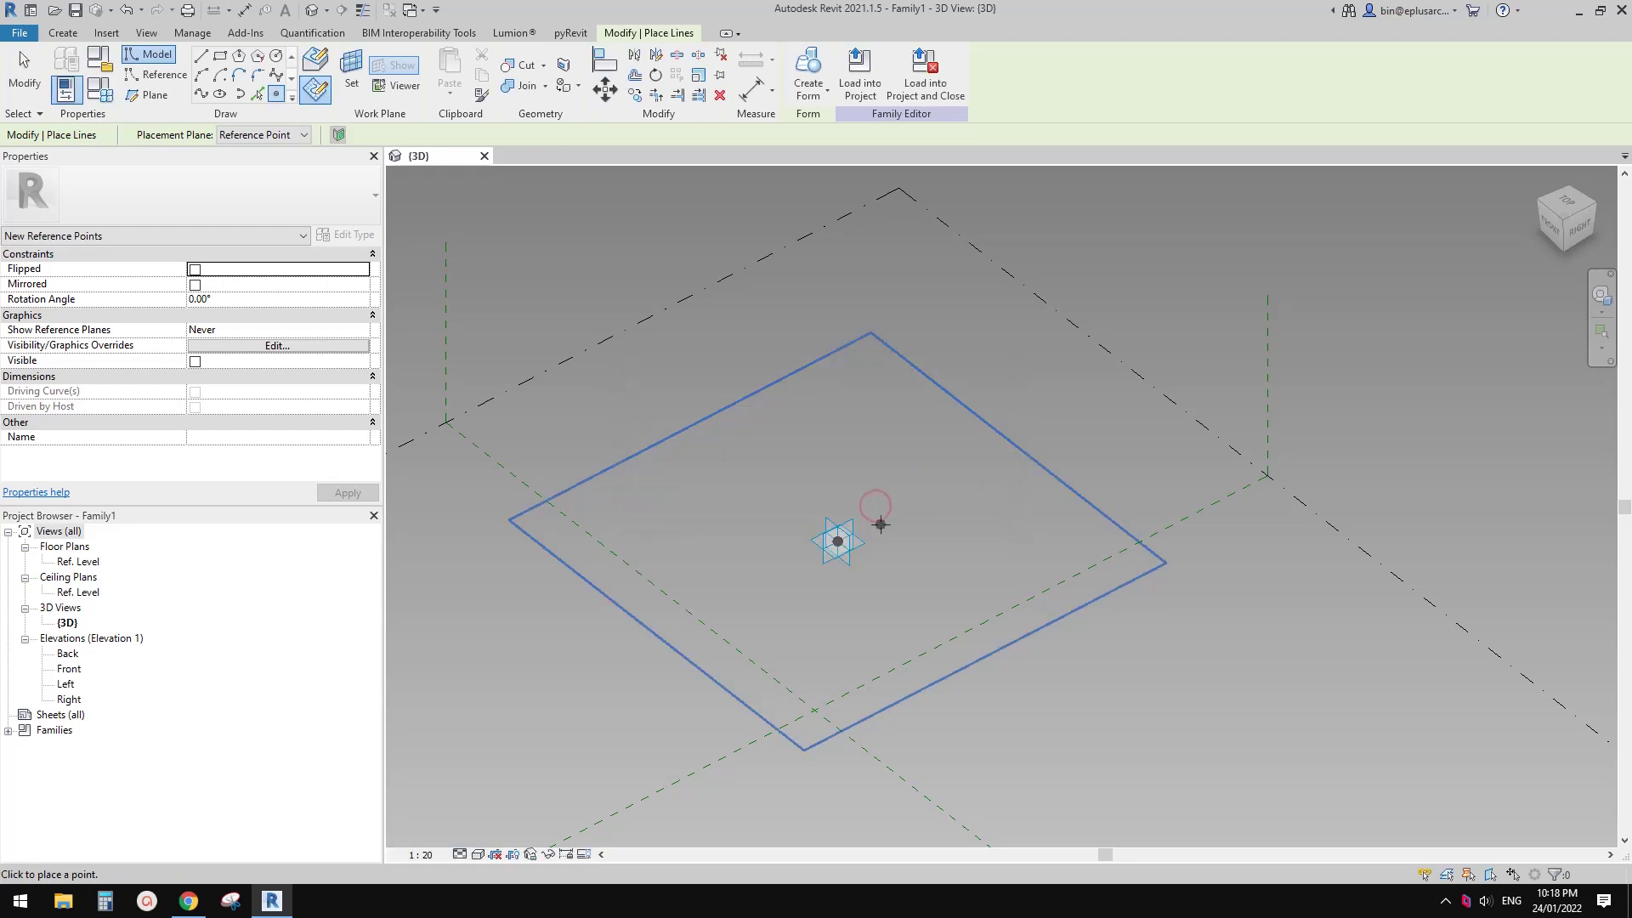
{"action": "key", "text": "Escape"}
{"action": "key", "text": "Escape"}
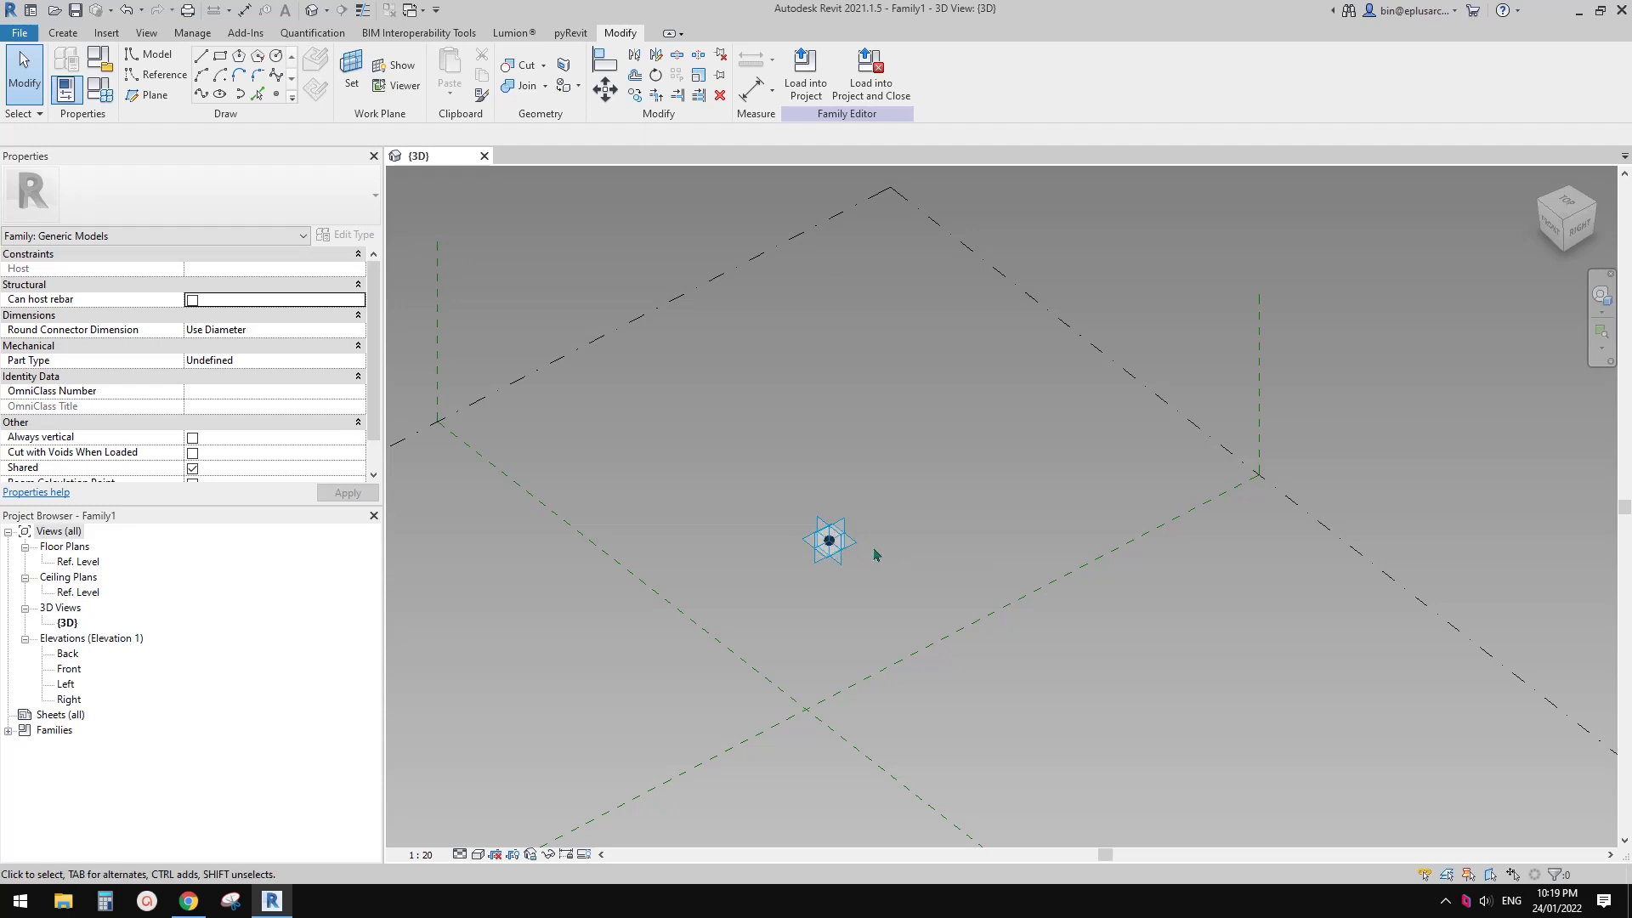
- Raise the second point about 6432 mm above its host and associate its Offset with a new instance family parameter named H
{"action": "left_click", "coordinate": [828, 541]}
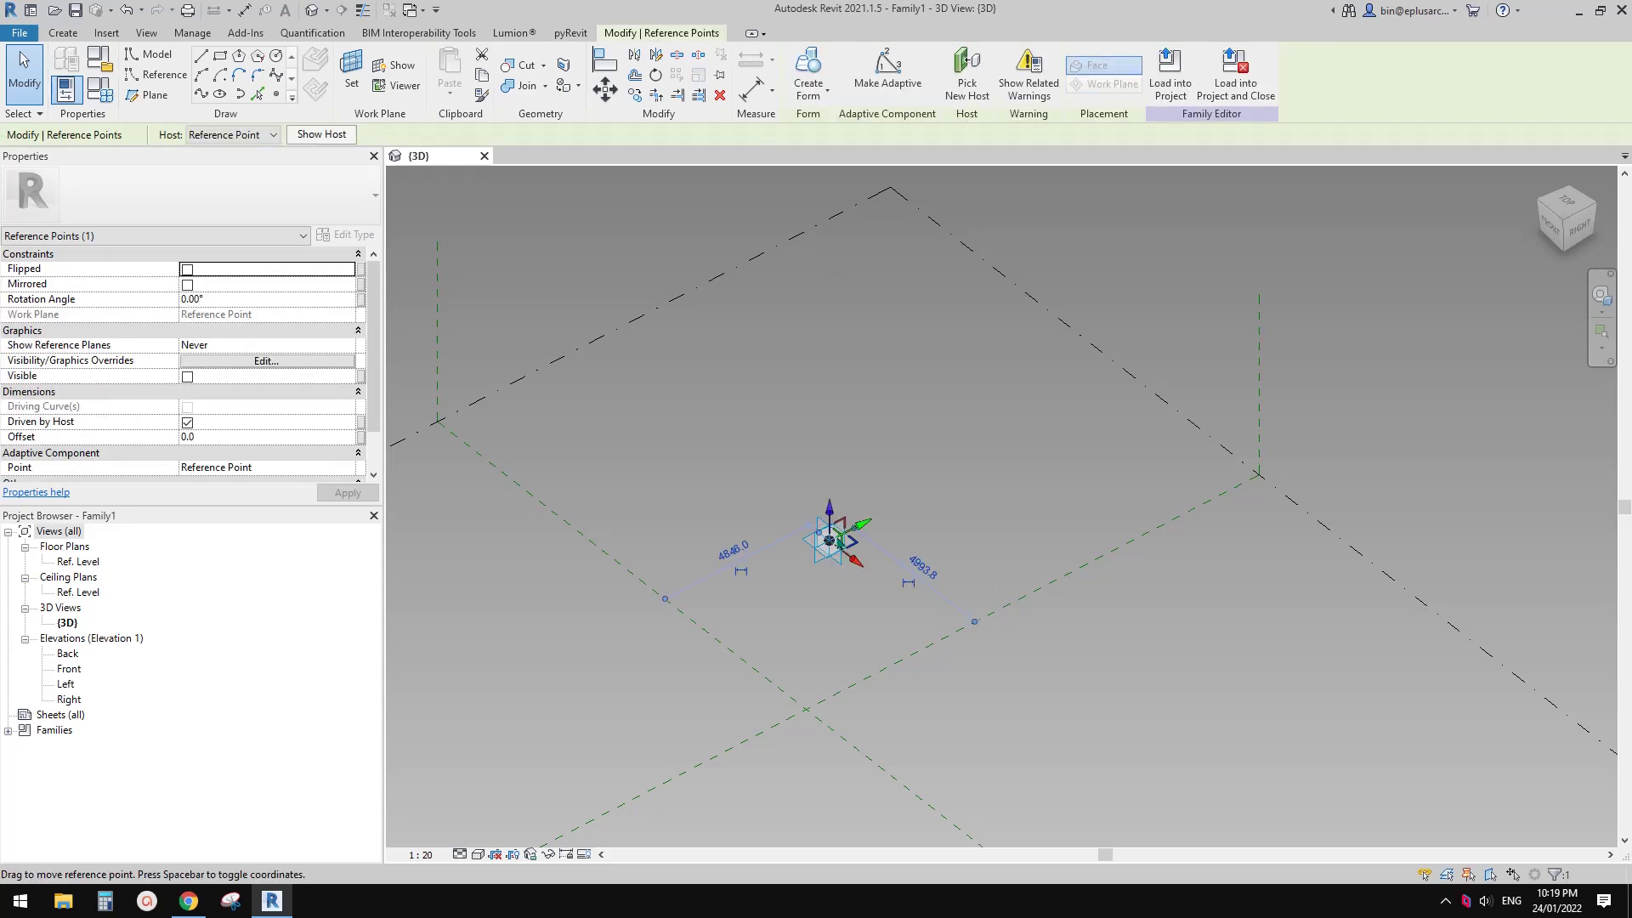
{"action": "left_click_drag", "start_coordinate": [830, 509], "coordinate": [851, 334]}
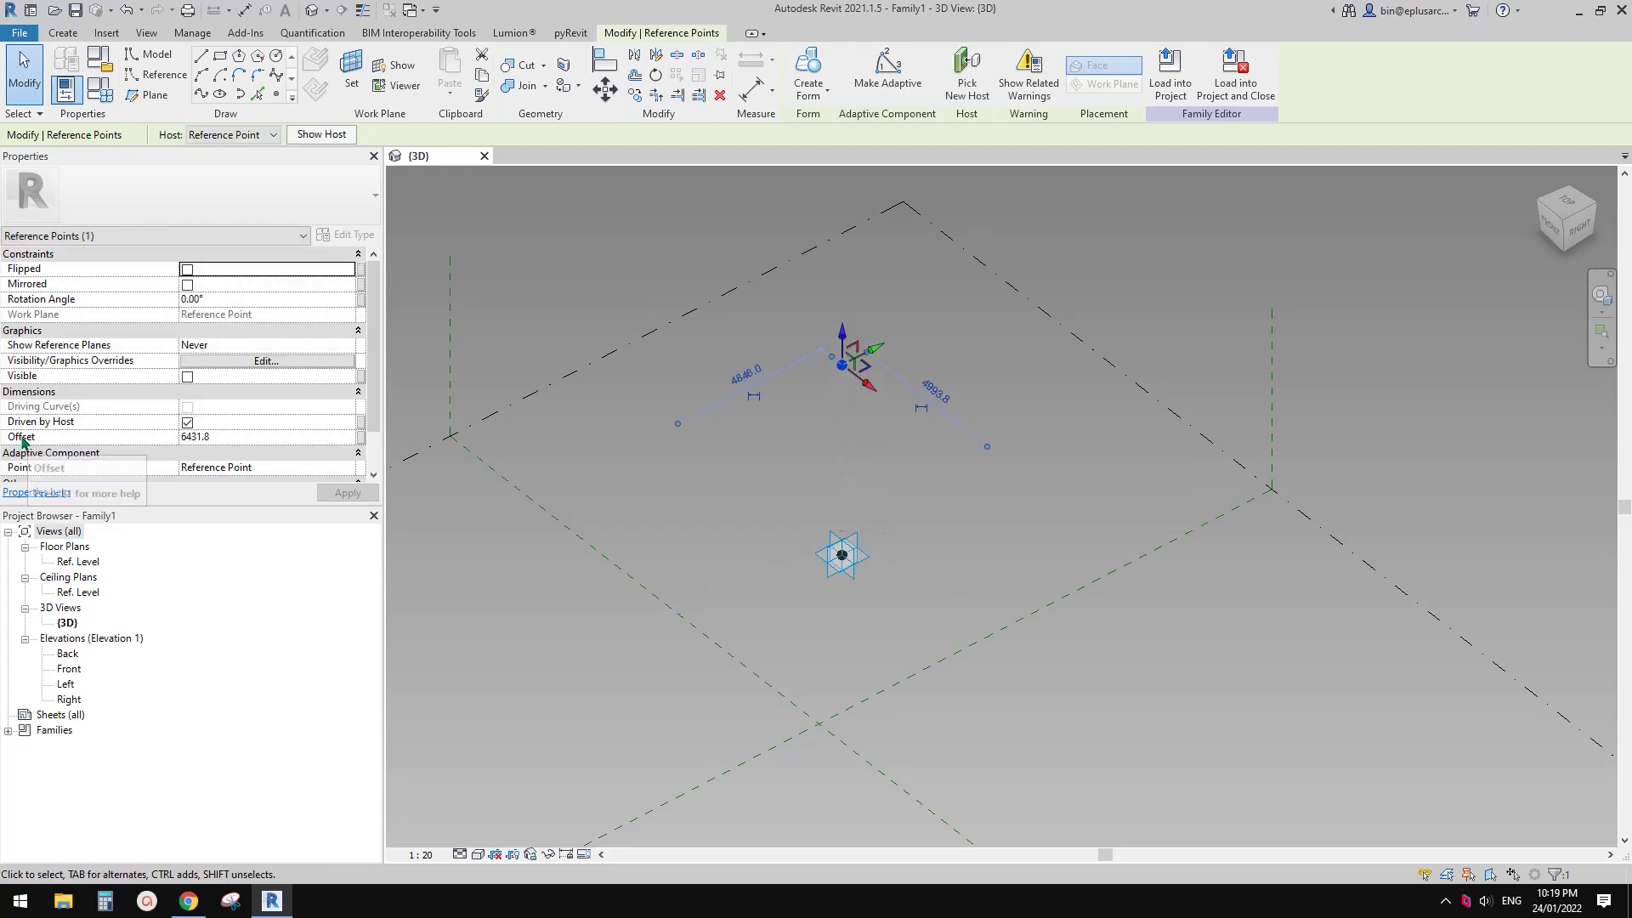
{"action": "left_click", "coordinate": [361, 436]}
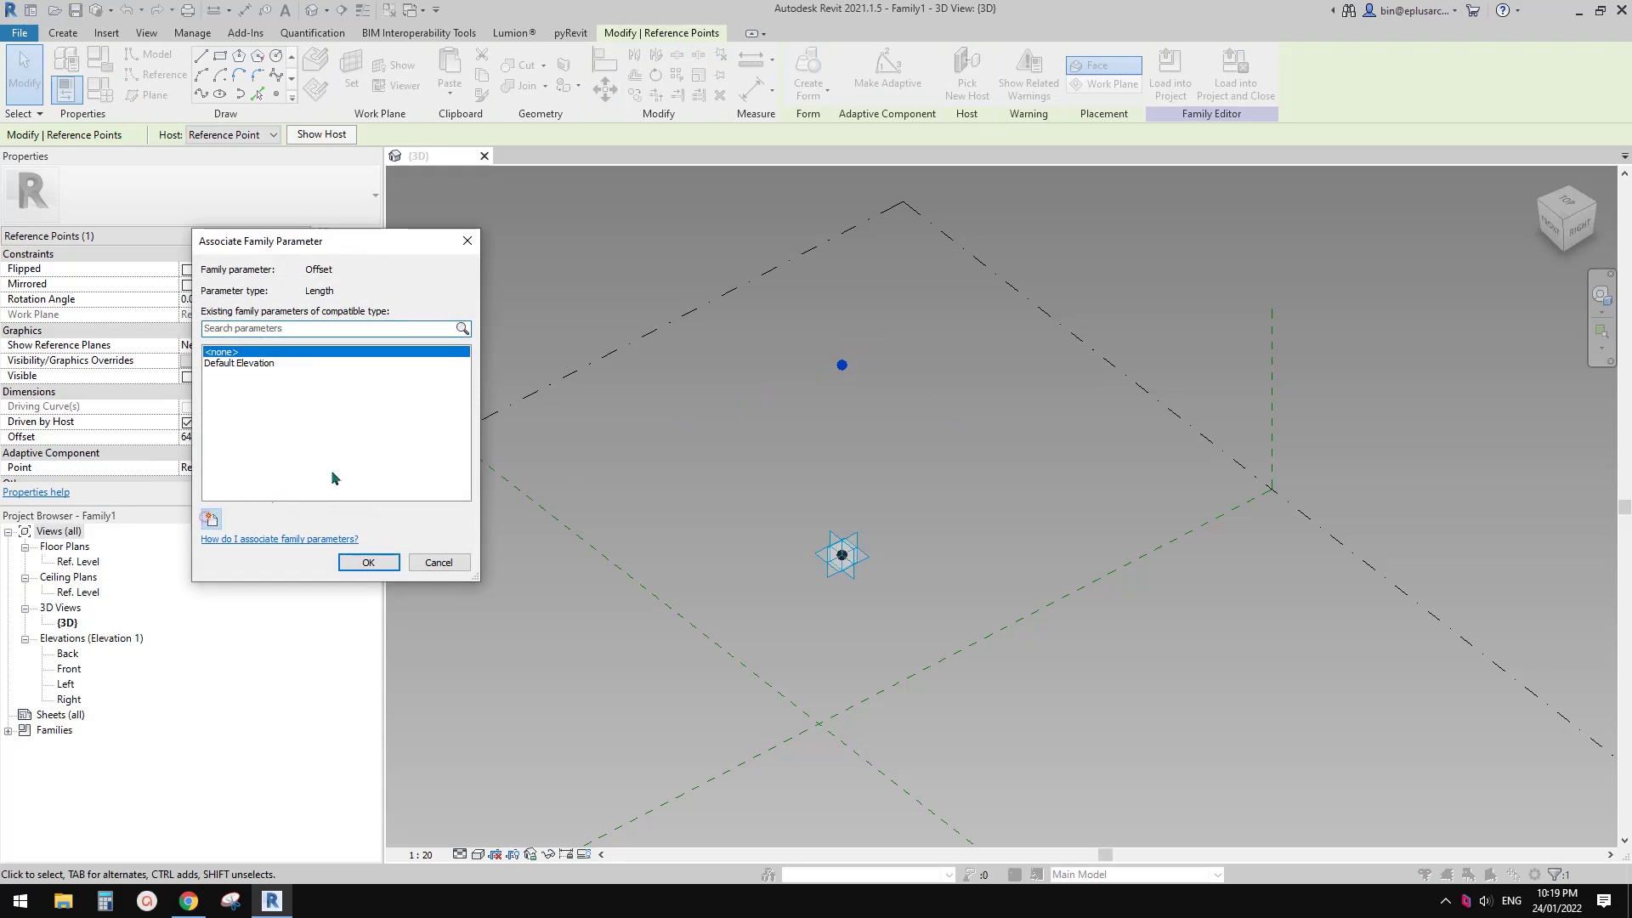
{"action": "type", "text": "H"}
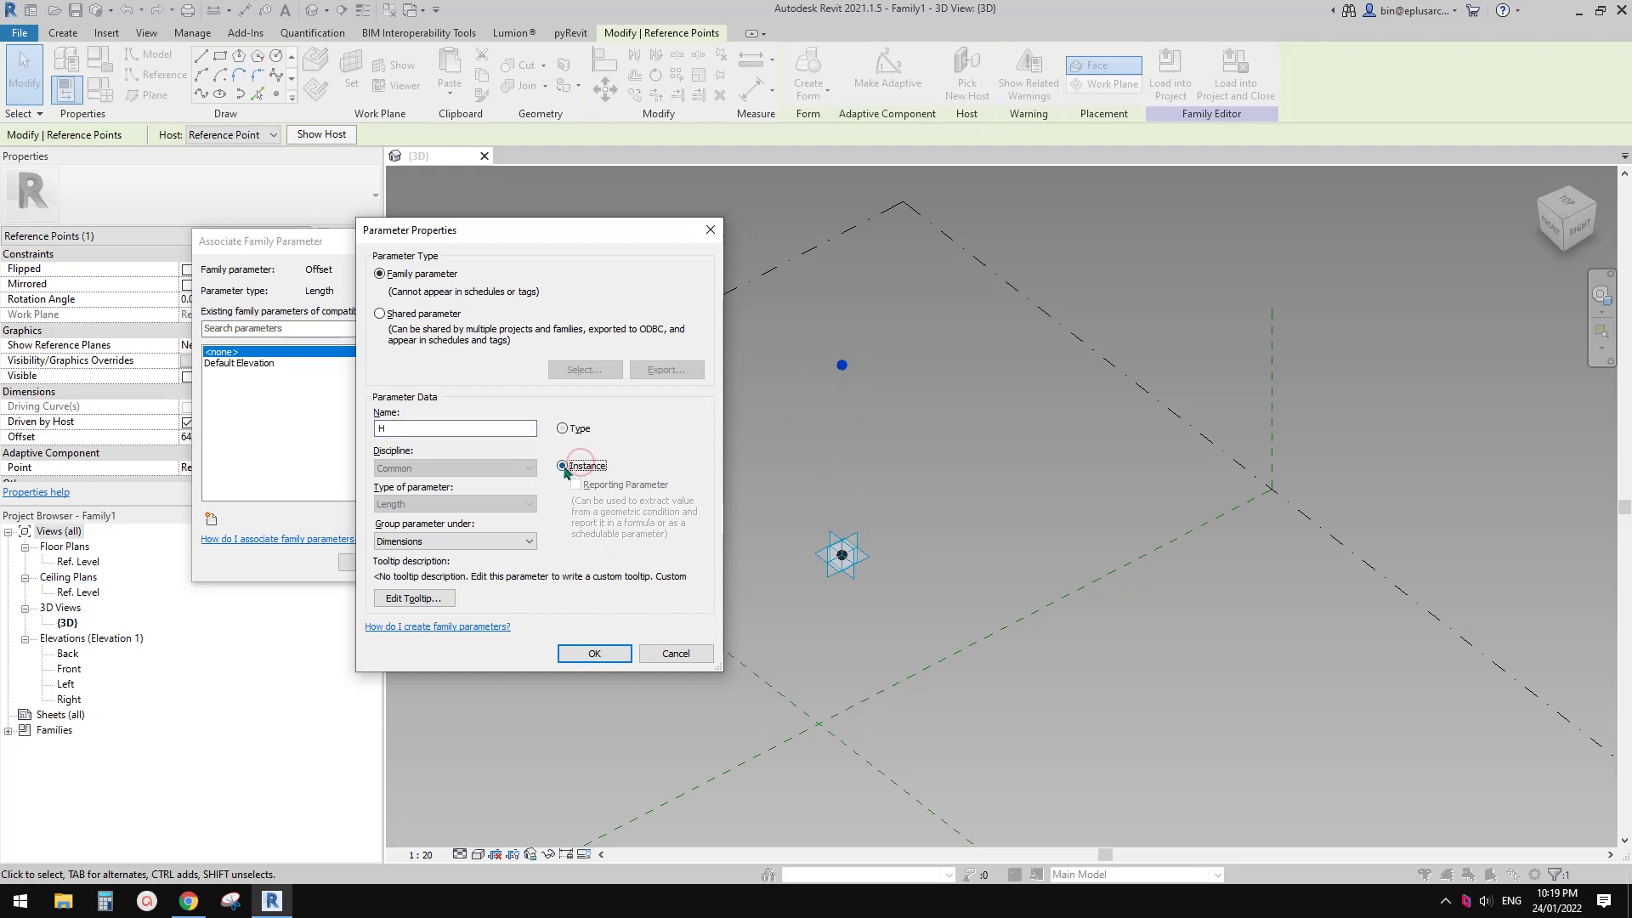
{"action": "left_click", "coordinate": [612, 652]}
{"action": "left_click", "coordinate": [390, 563]}
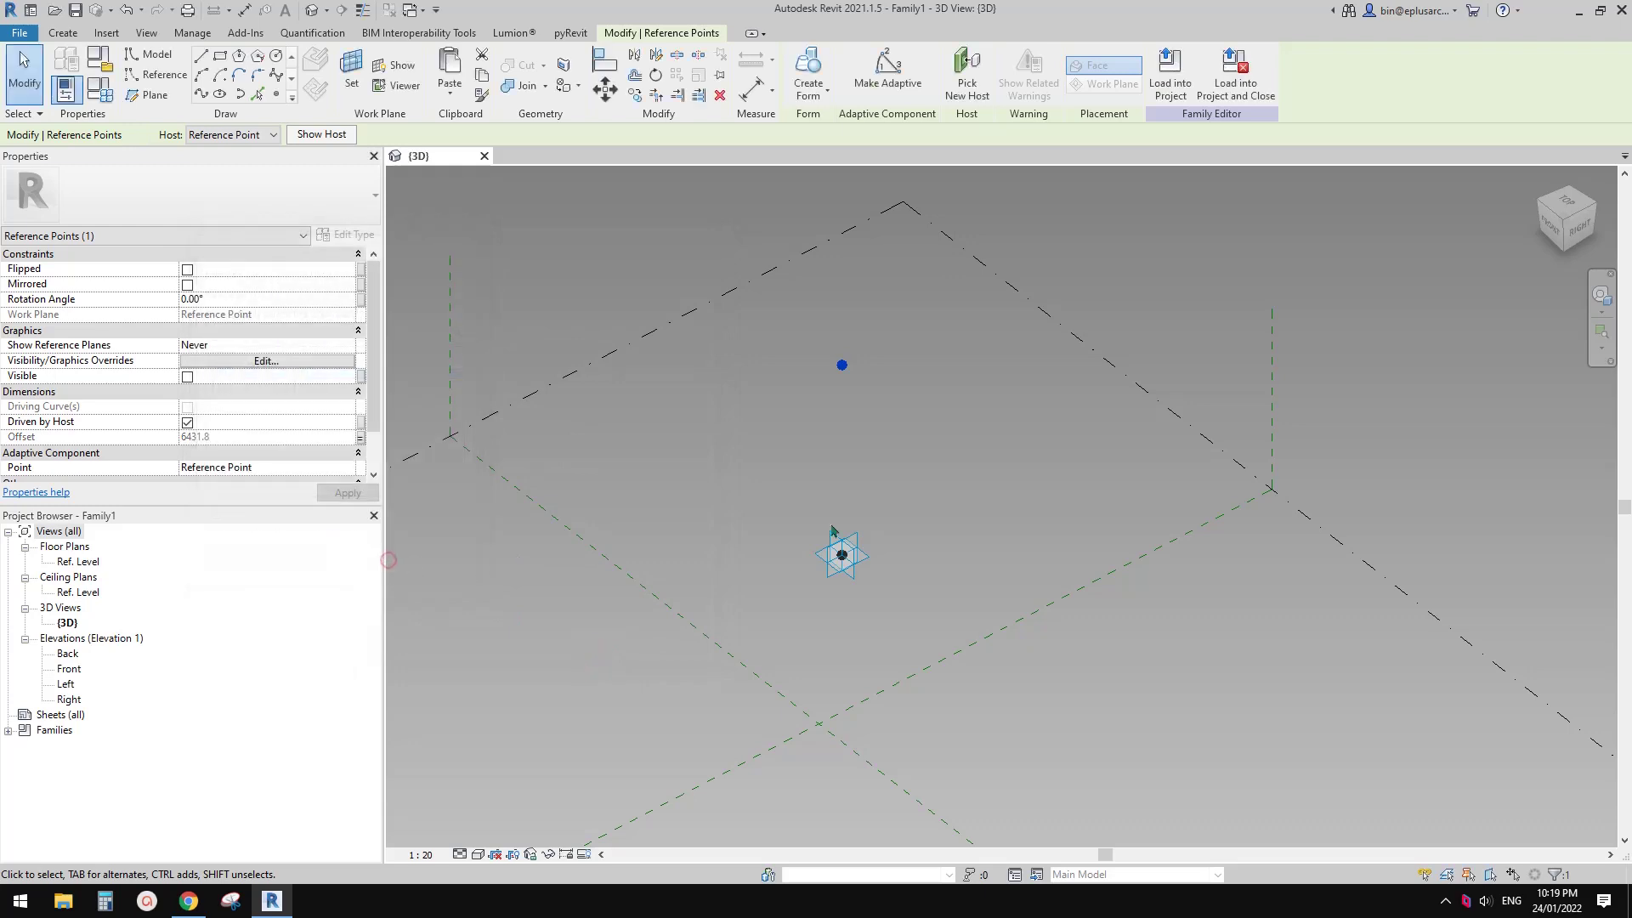
- Connect the lower and upper points with a spline through points and make it a reference line
{"action": "scroll", "coordinate": [929, 498], "scroll_direction": "down", "scroll_amount": 1}
{"action": "middle_click_drag", "start_coordinate": [929, 498], "coordinate": [859, 544], "text": "shift"}
{"action": "scroll", "coordinate": [829, 498], "scroll_direction": "up", "scroll_amount": 1}
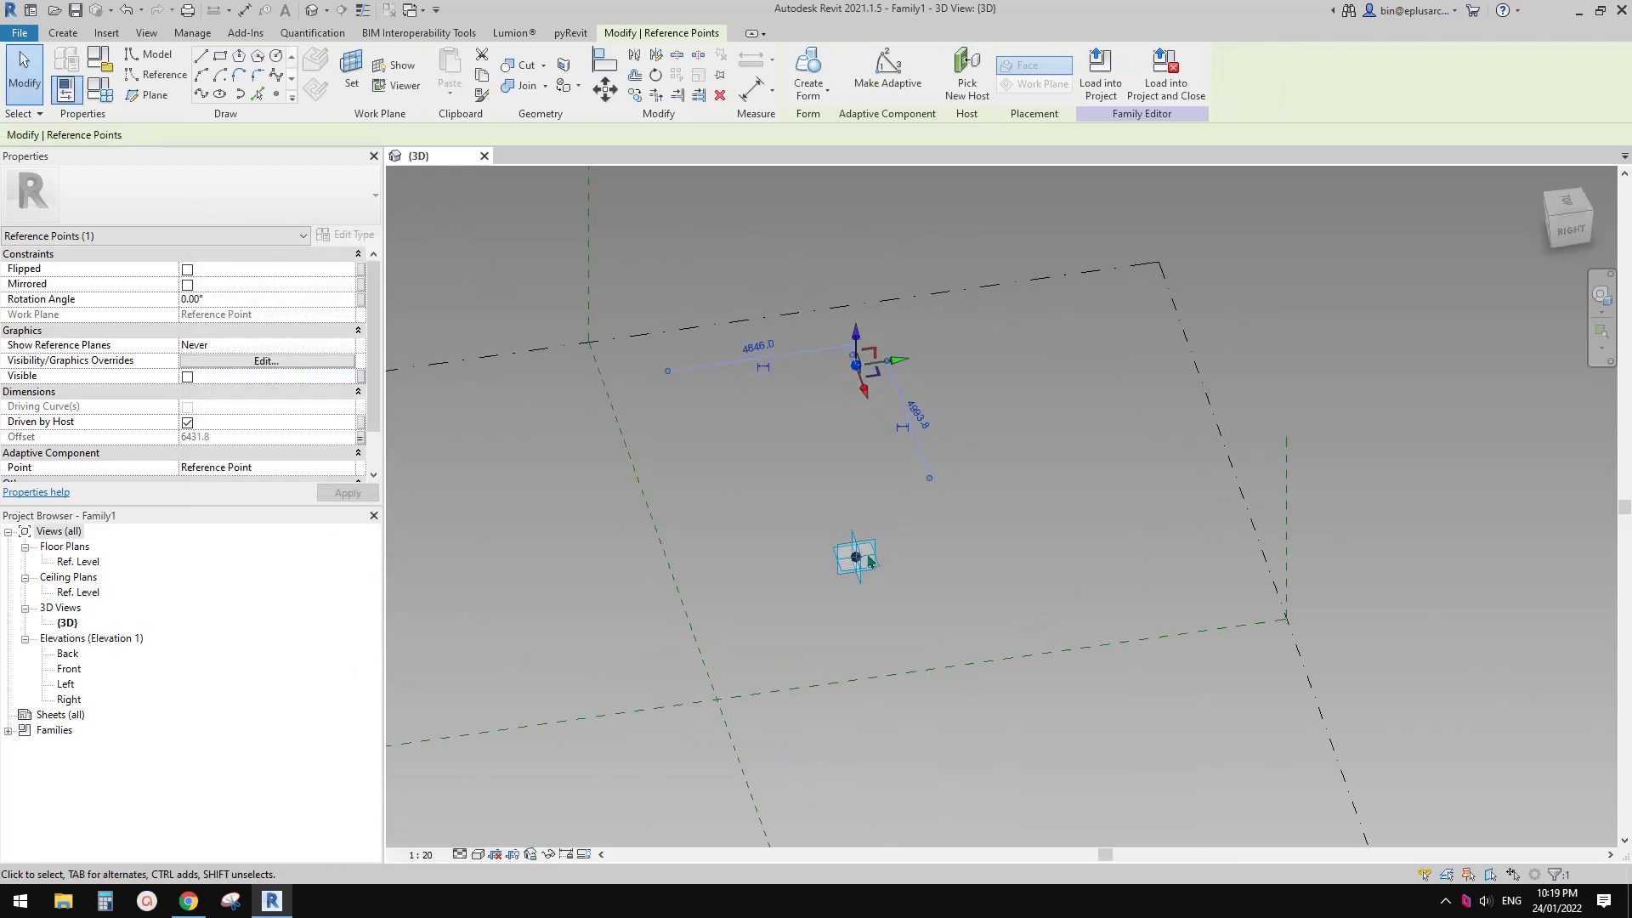
{"action": "left_click", "coordinate": [855, 556], "text": "ctrl"}
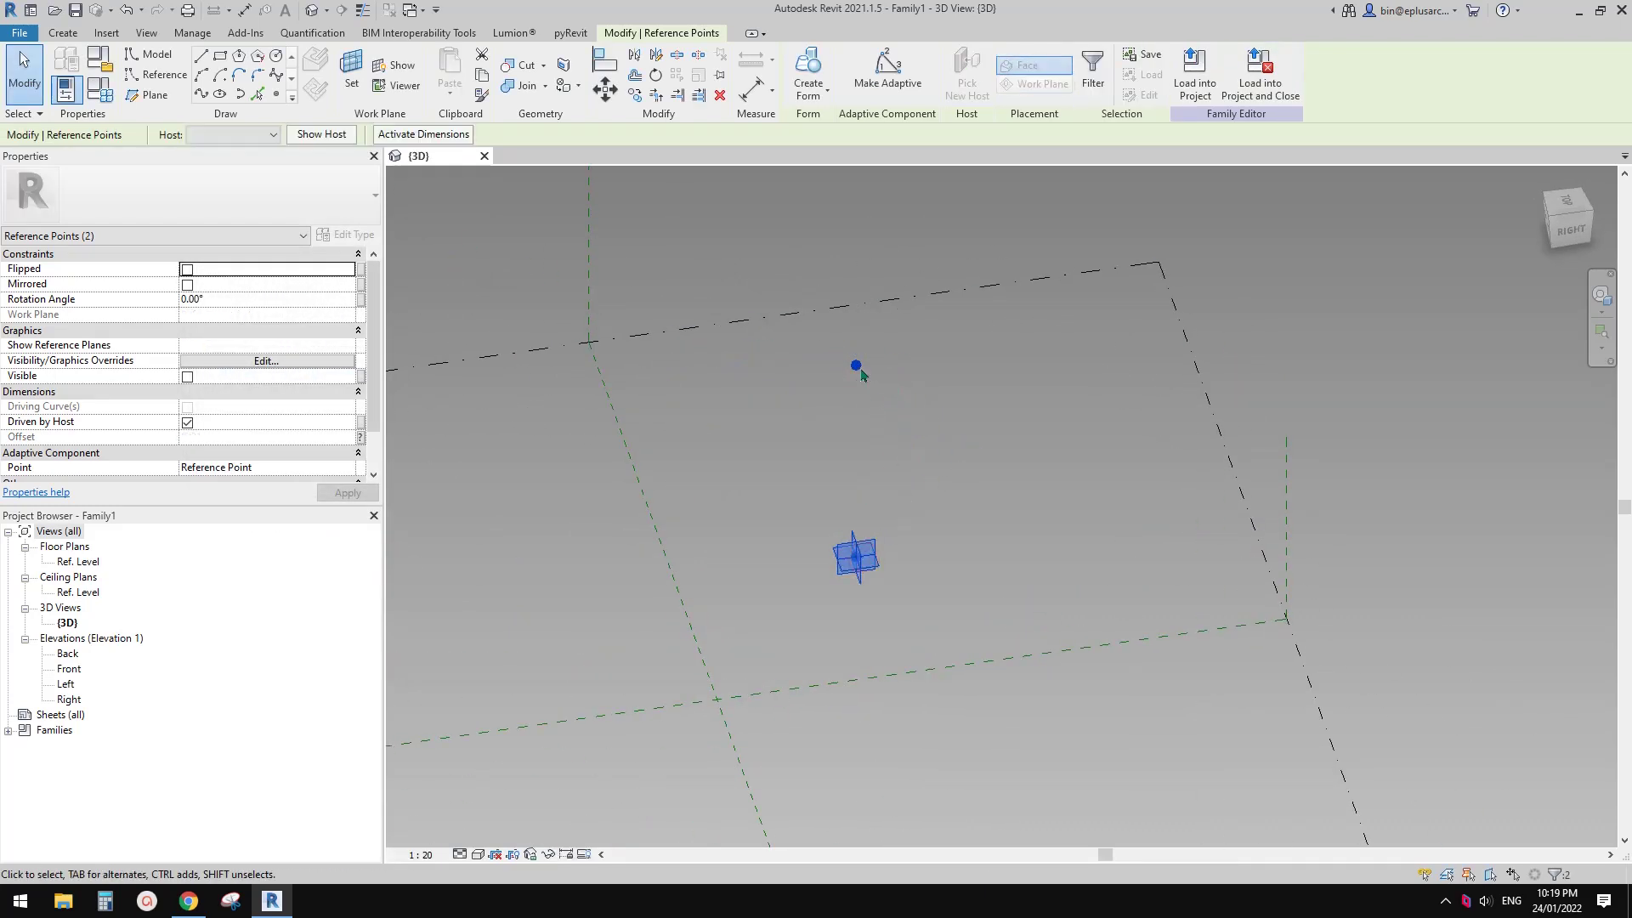
{"action": "left_click", "coordinate": [201, 92]}
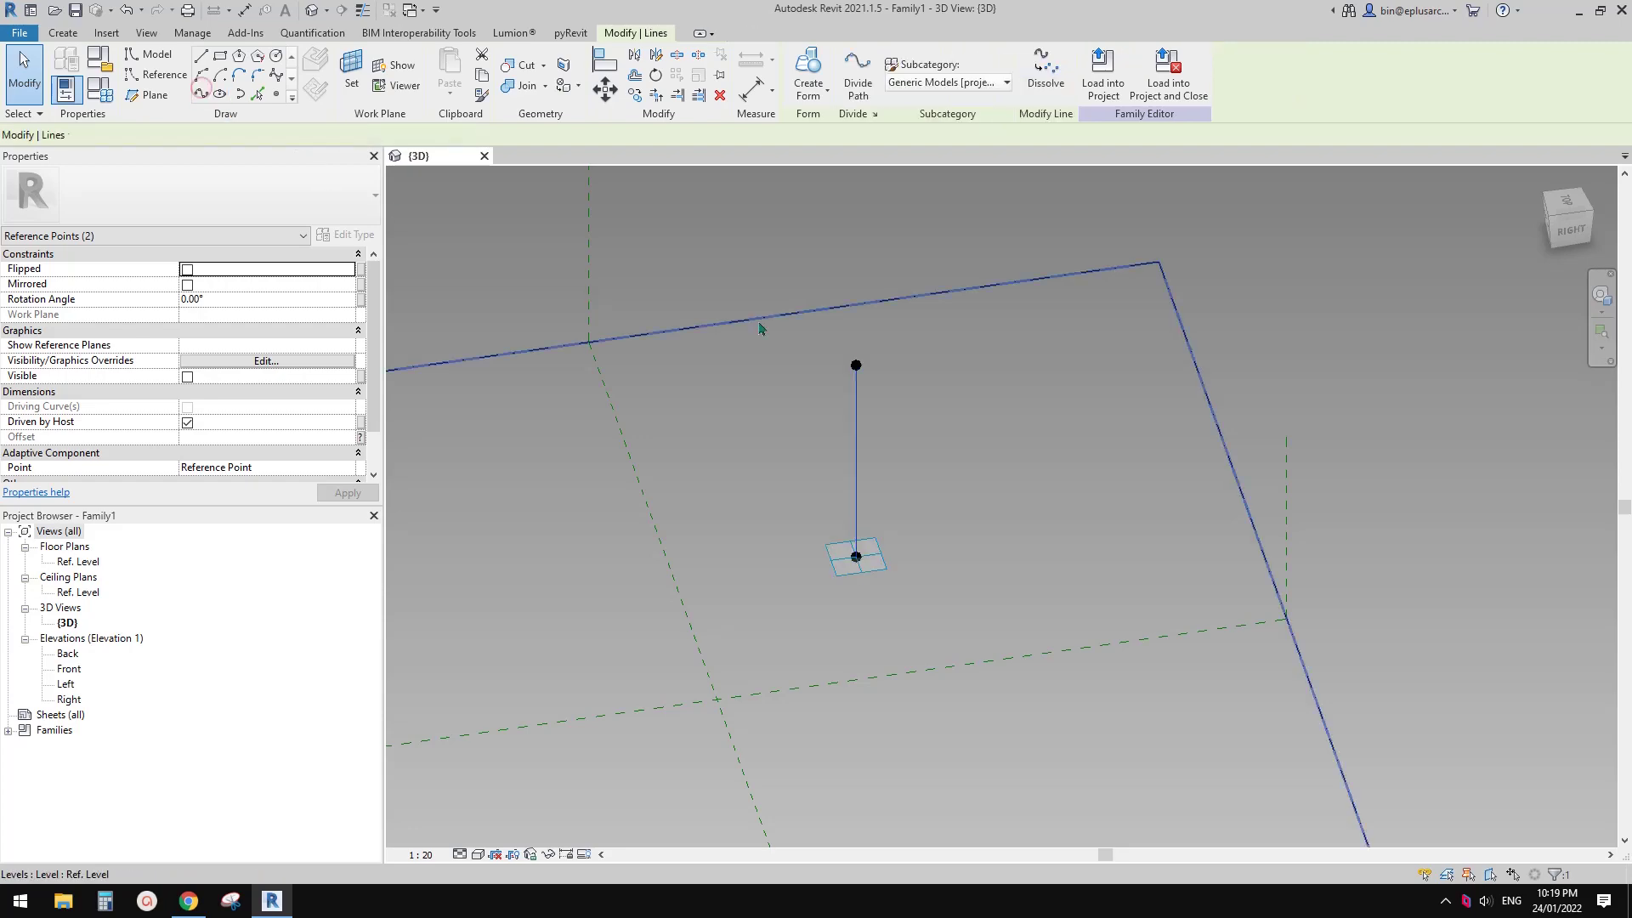
{"action": "left_click", "coordinate": [195, 393]}
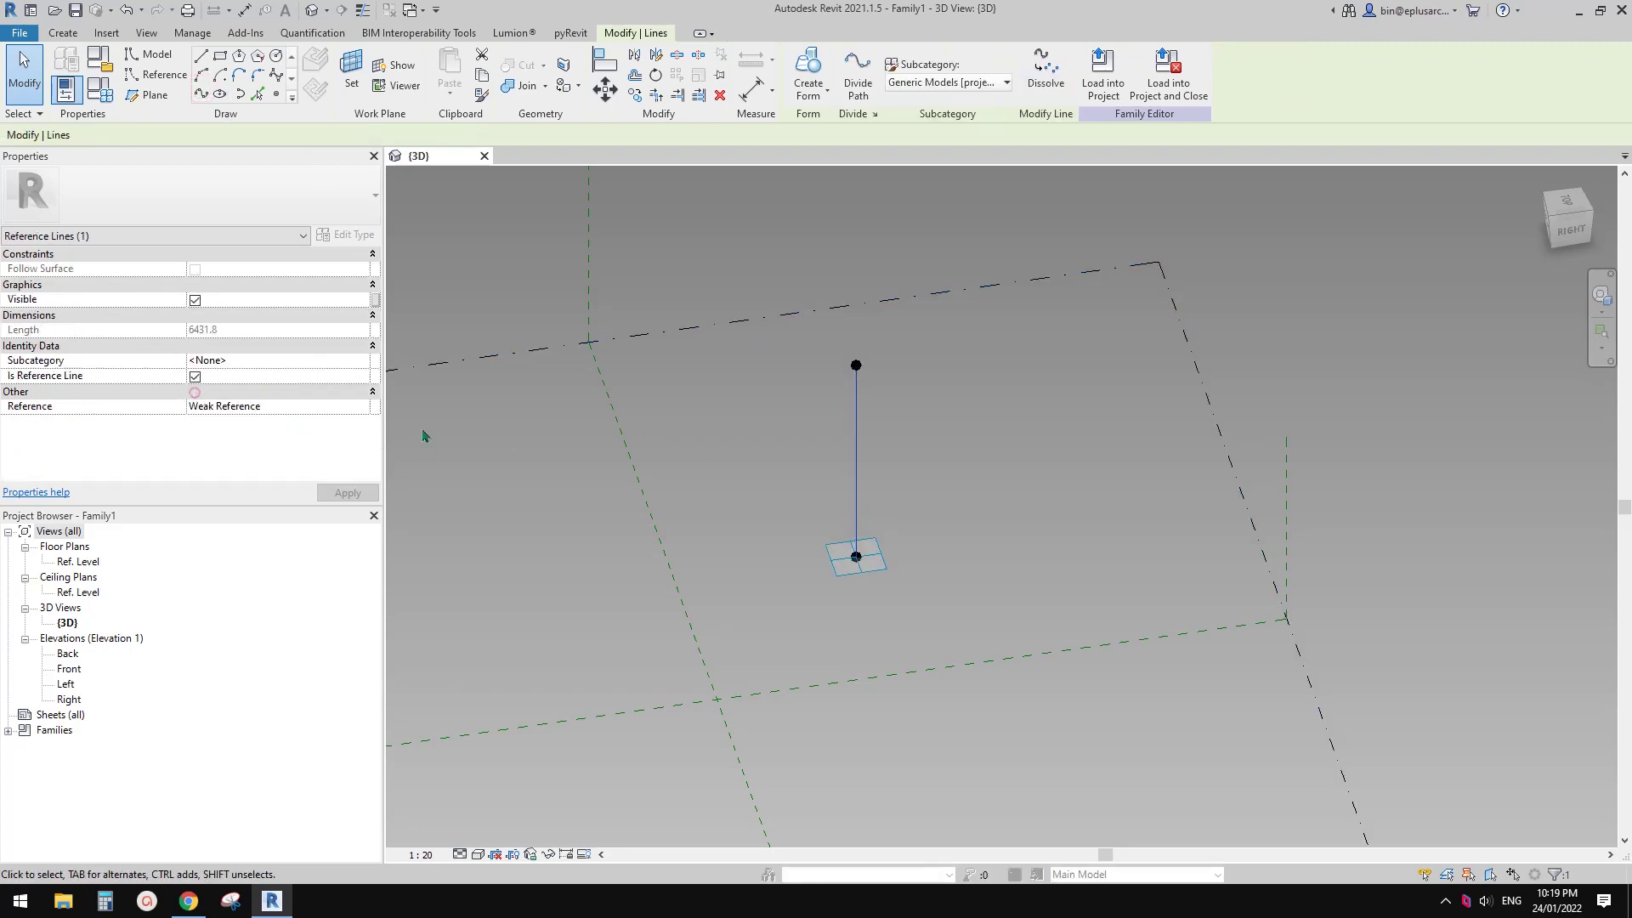
{"action": "scroll", "coordinate": [882, 402], "scroll_direction": "up", "scroll_amount": 3}
{"action": "left_click", "coordinate": [897, 419]}
- Place a reference point hosted on the vertical reference line, at about 0.76 of its length, using Draw on Face
{"action": "middle_click_drag", "start_coordinate": [840, 509], "coordinate": [784, 502], "text": "shift"}
{"action": "middle_click_drag", "start_coordinate": [840, 492], "coordinate": [880, 518]}
{"action": "scroll", "coordinate": [873, 499], "scroll_direction": "up", "scroll_amount": 1}
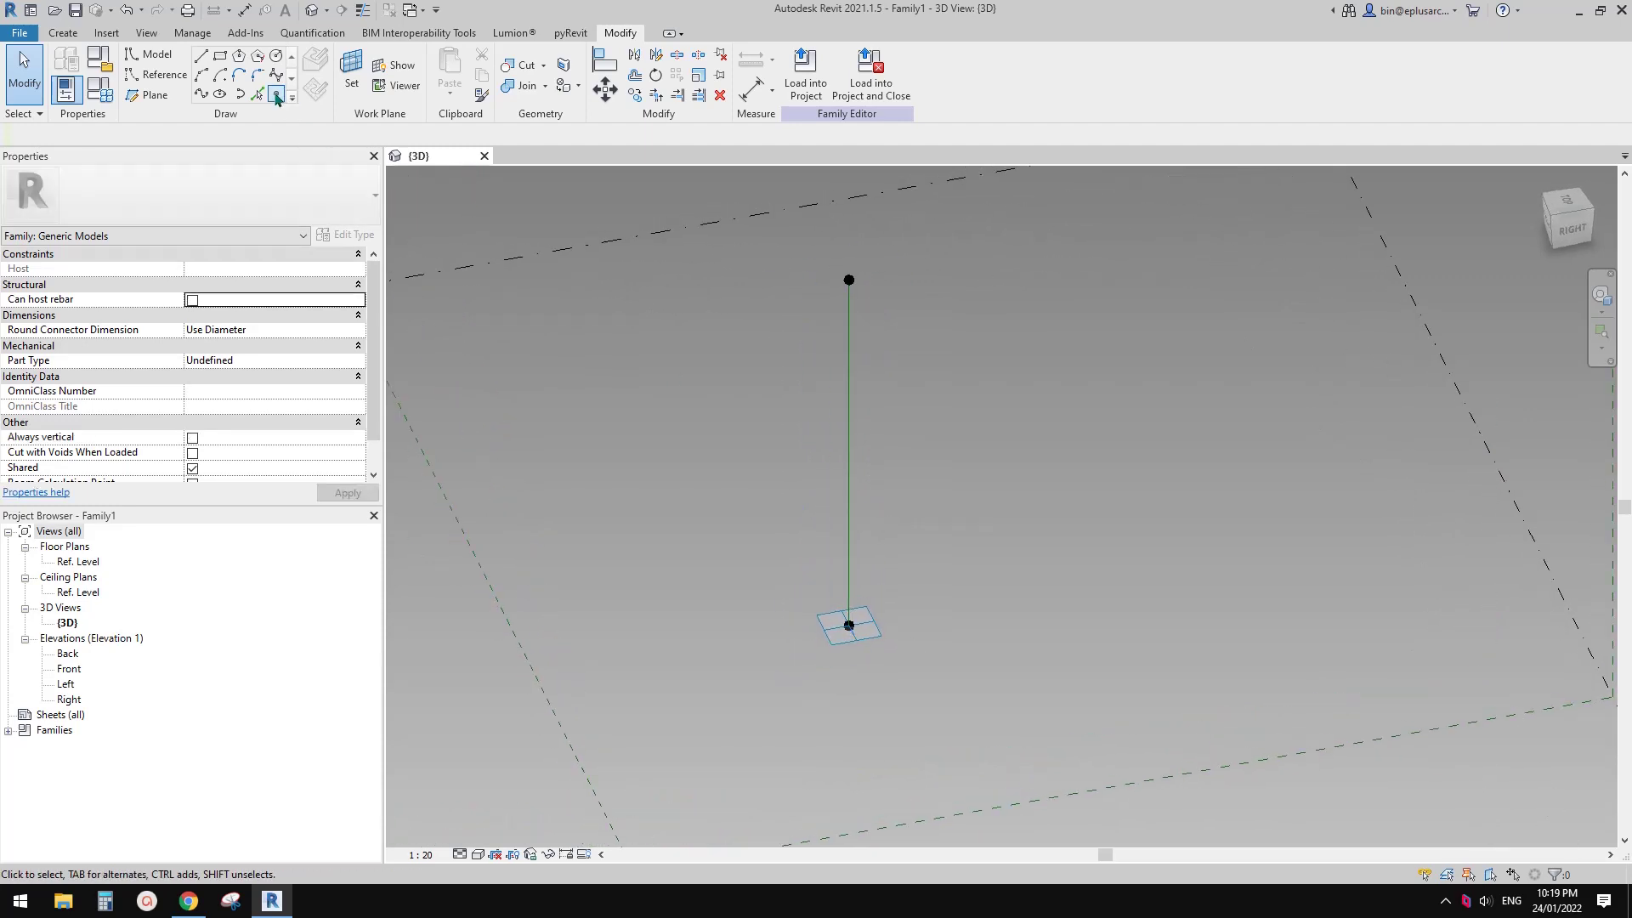
{"action": "left_click", "coordinate": [276, 95]}
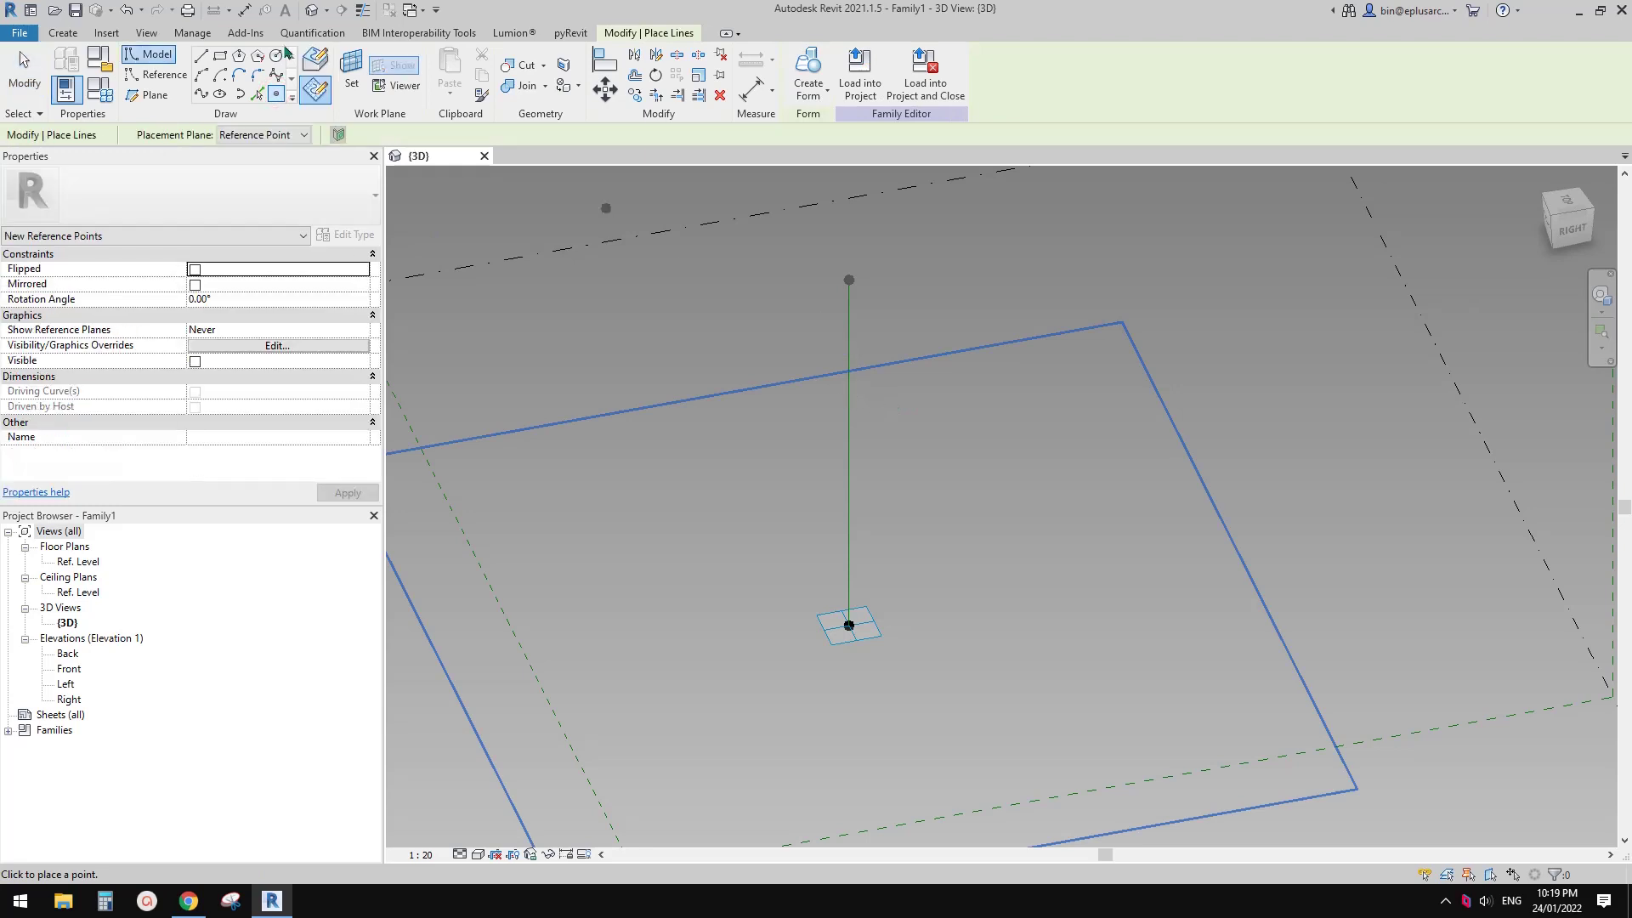
{"action": "left_click", "coordinate": [316, 61]}
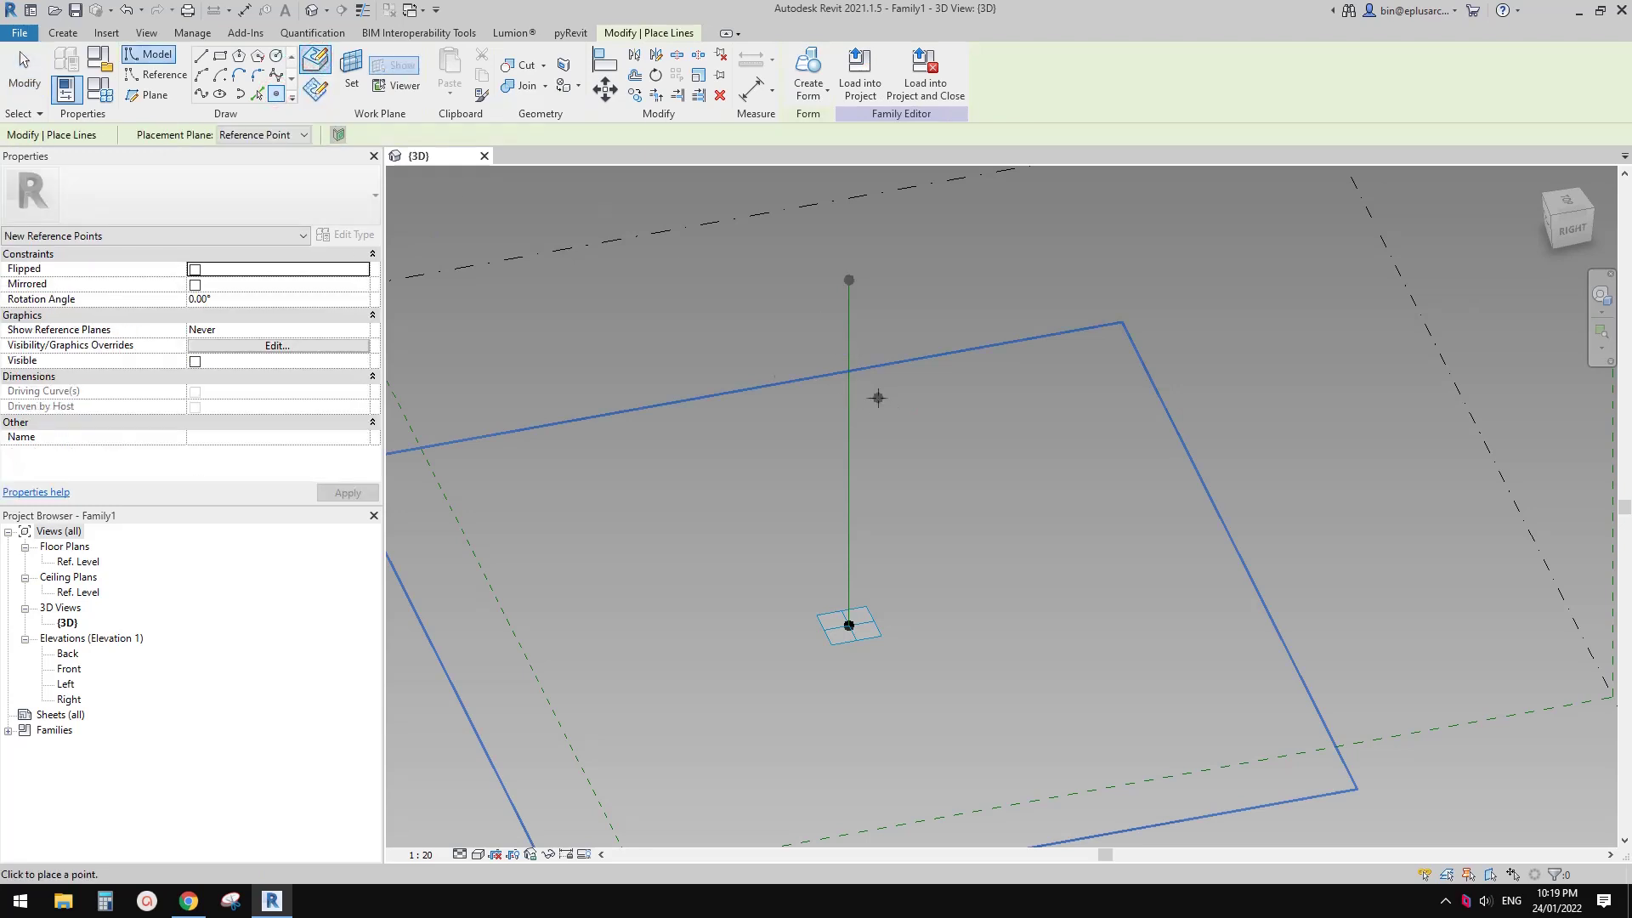
{"action": "left_click", "coordinate": [849, 335]}
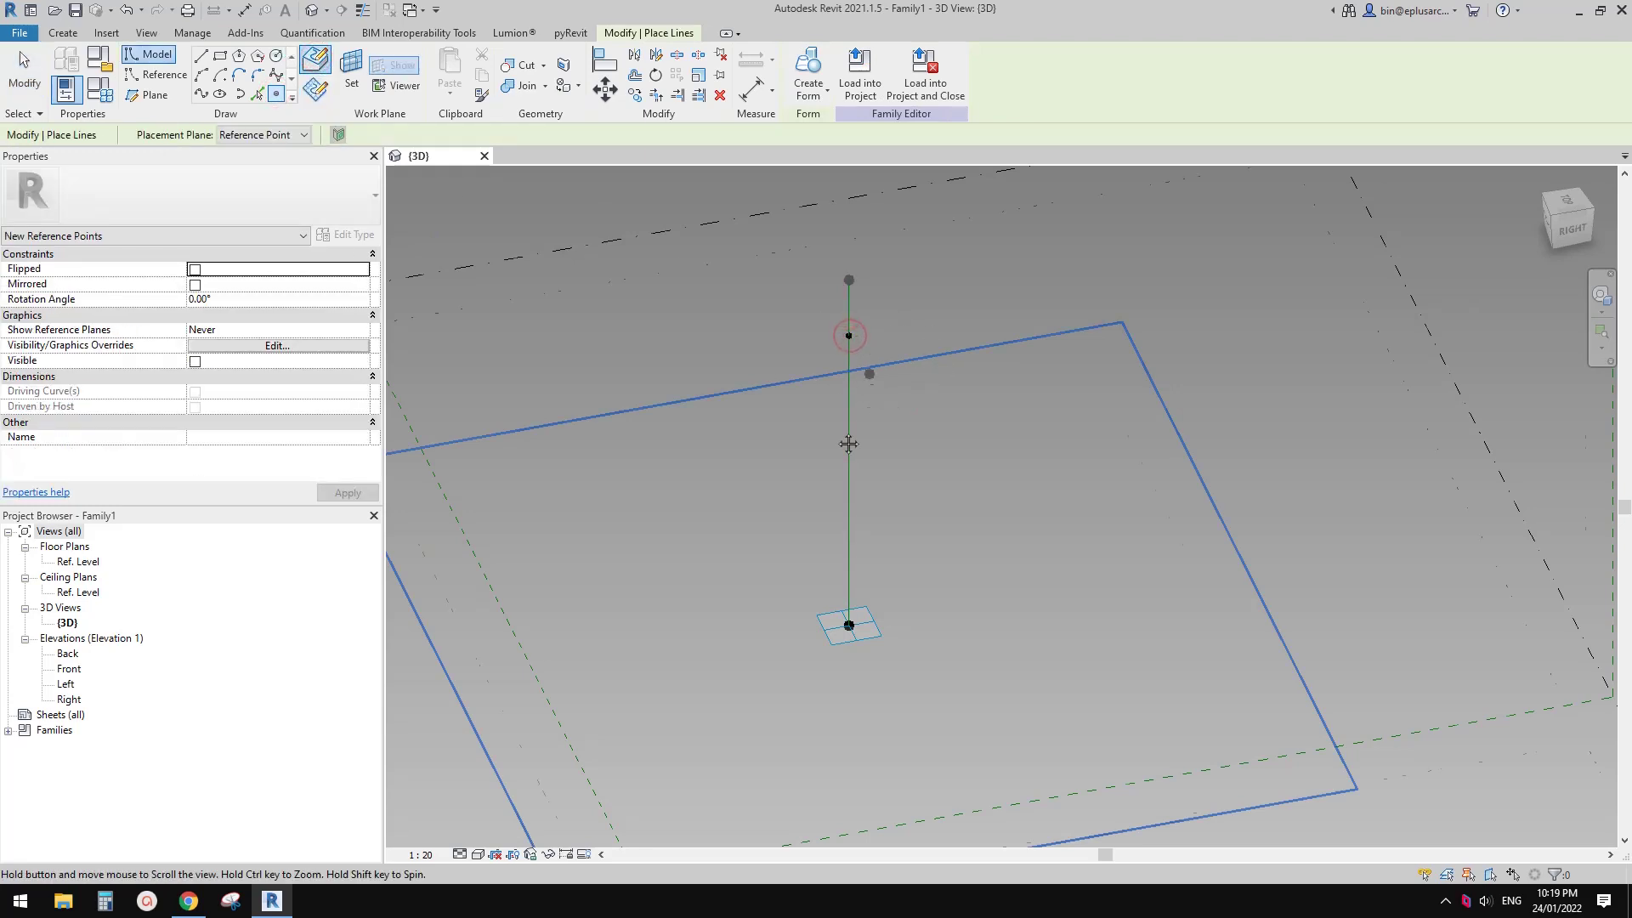
{"action": "middle_click_drag", "start_coordinate": [828, 351], "coordinate": [783, 435]}
{"action": "key", "text": "Escape"}
{"action": "key", "text": "Escape"}
- Set Show Reference Planes to Always for the point hosted on the vertical line
{"action": "scroll", "coordinate": [784, 435], "scroll_direction": "up", "scroll_amount": 1}
{"action": "left_click", "coordinate": [804, 431]}
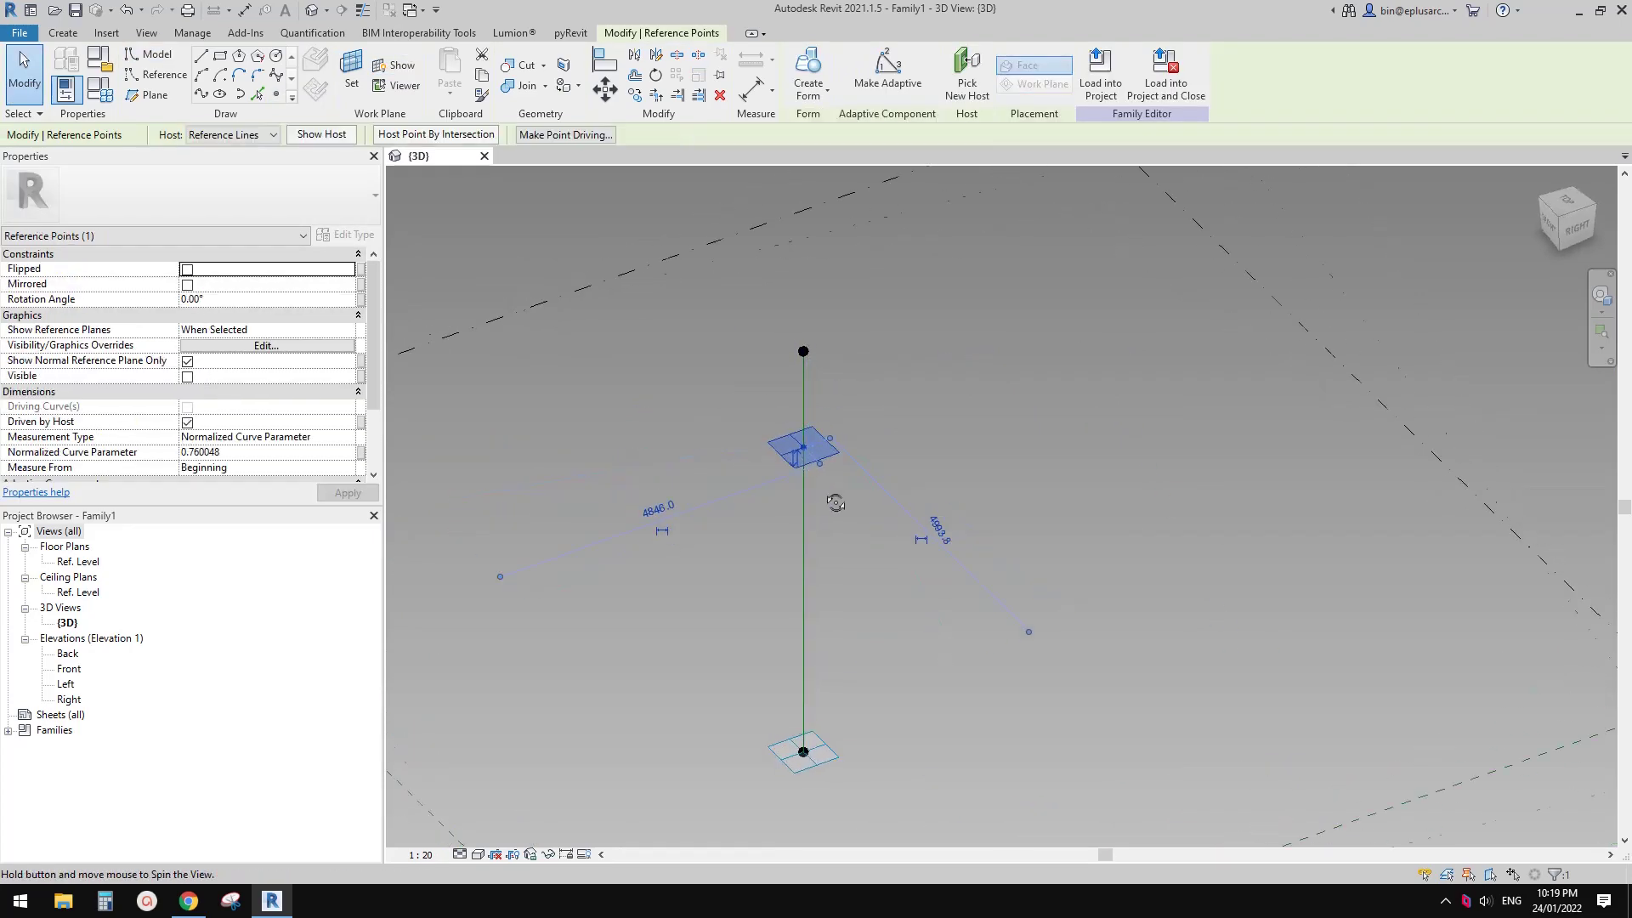
{"action": "scroll", "coordinate": [815, 484], "scroll_direction": "up", "scroll_amount": 1}
{"action": "scroll", "coordinate": [815, 484], "scroll_direction": "up", "scroll_amount": 1}
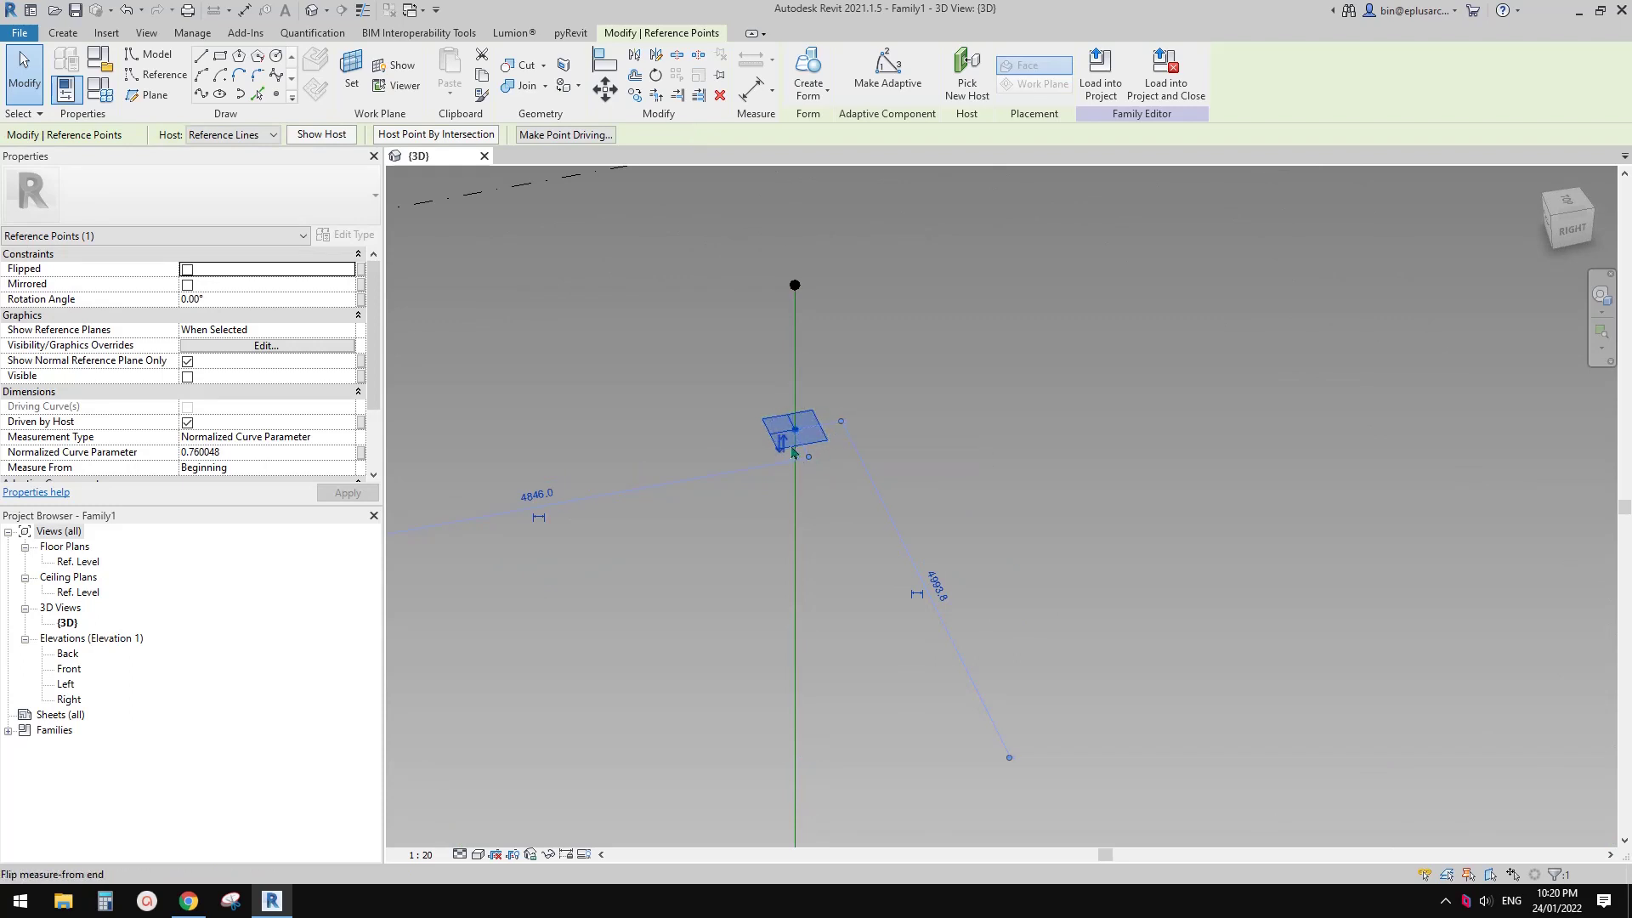
{"action": "left_click", "coordinate": [860, 455]}
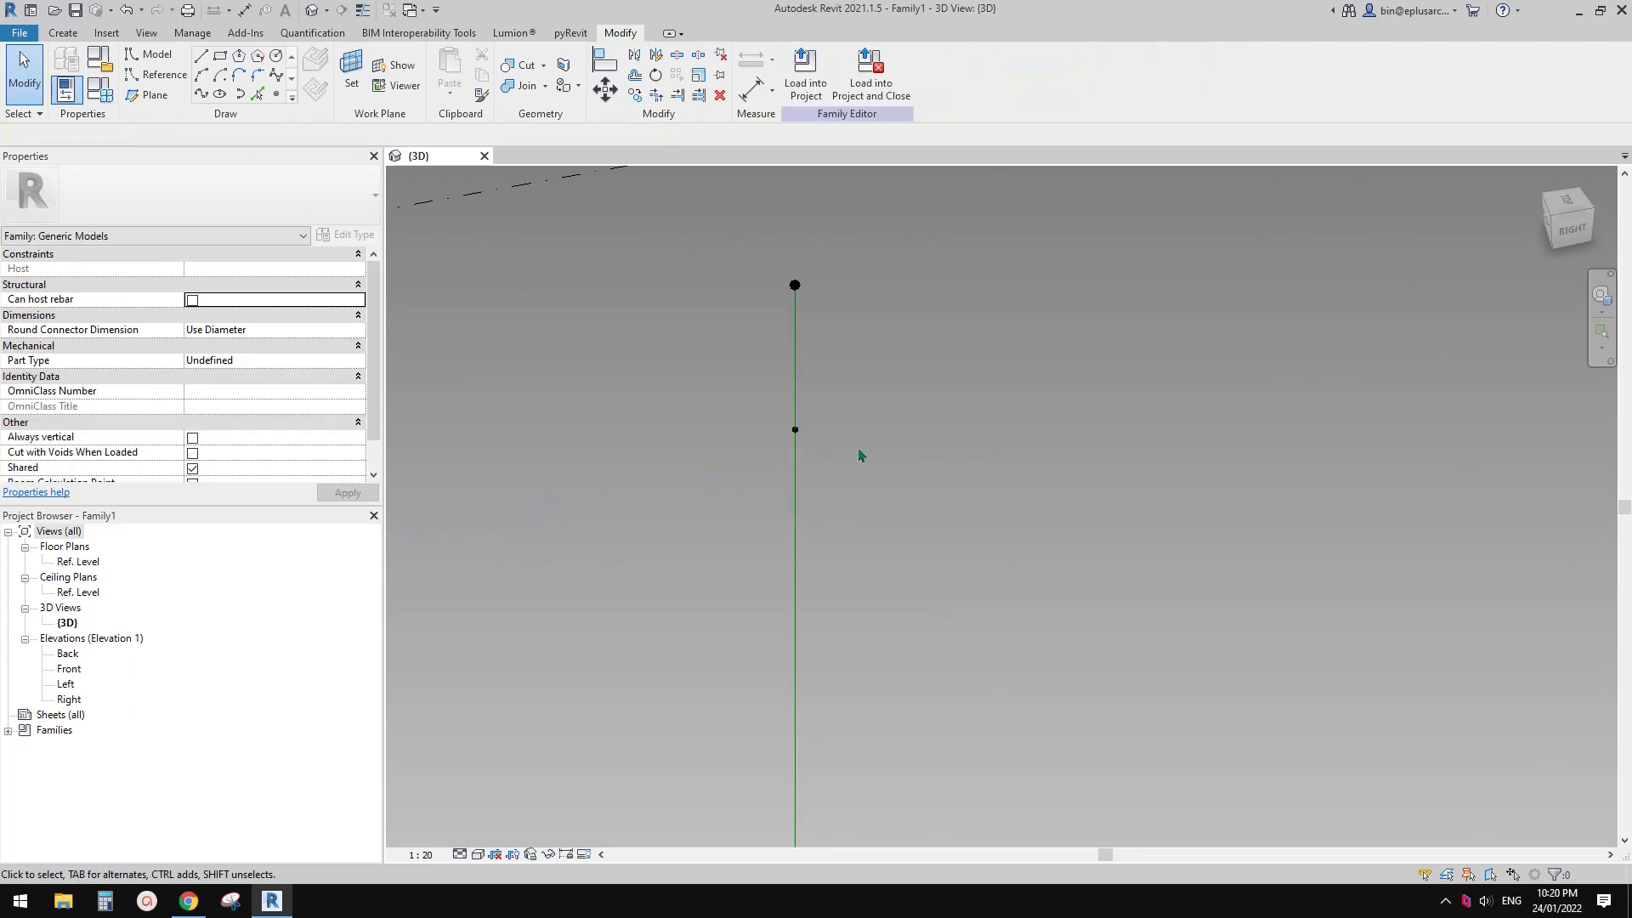
{"action": "left_click", "coordinate": [795, 432]}
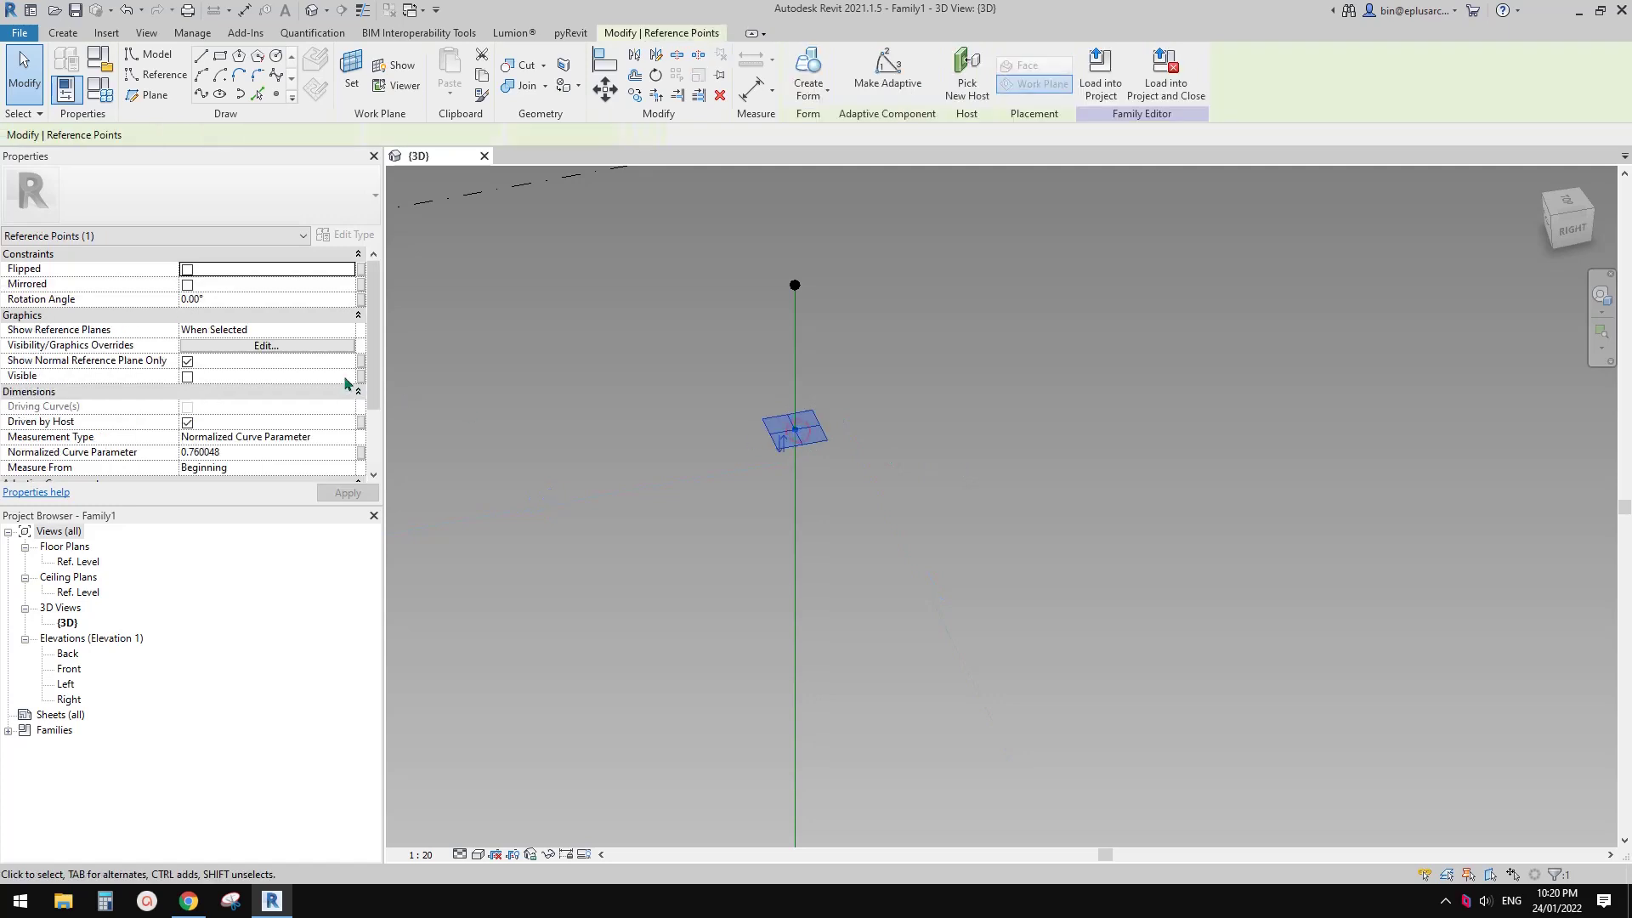
{"action": "left_click", "coordinate": [347, 329]}
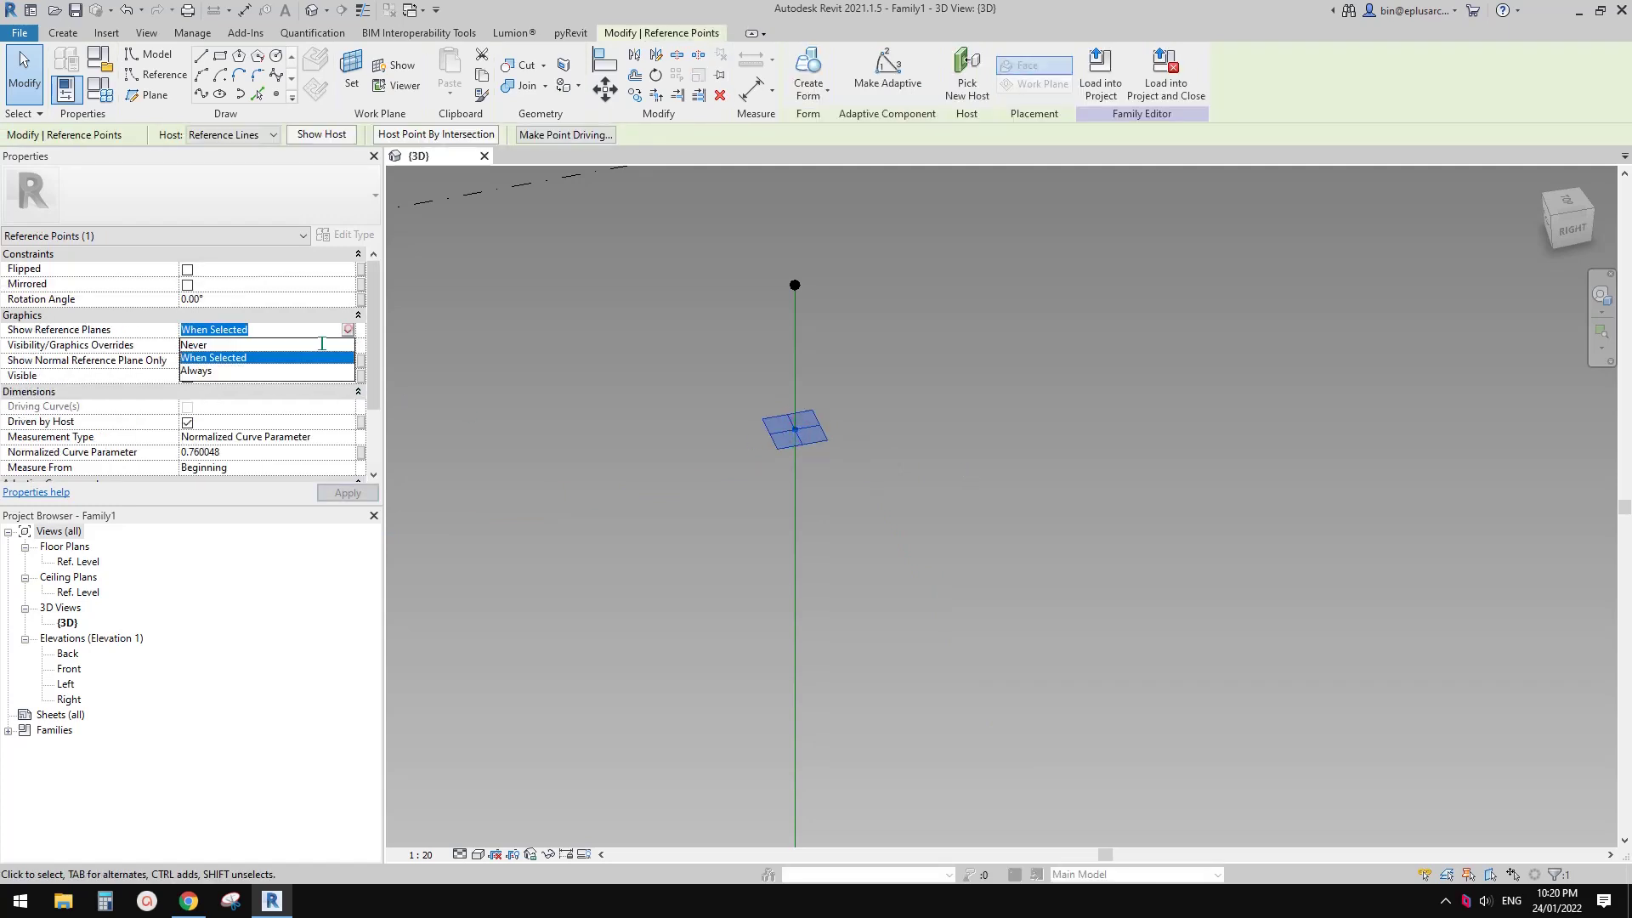
{"action": "left_click", "coordinate": [198, 371]}
{"action": "left_click", "coordinate": [969, 451]}
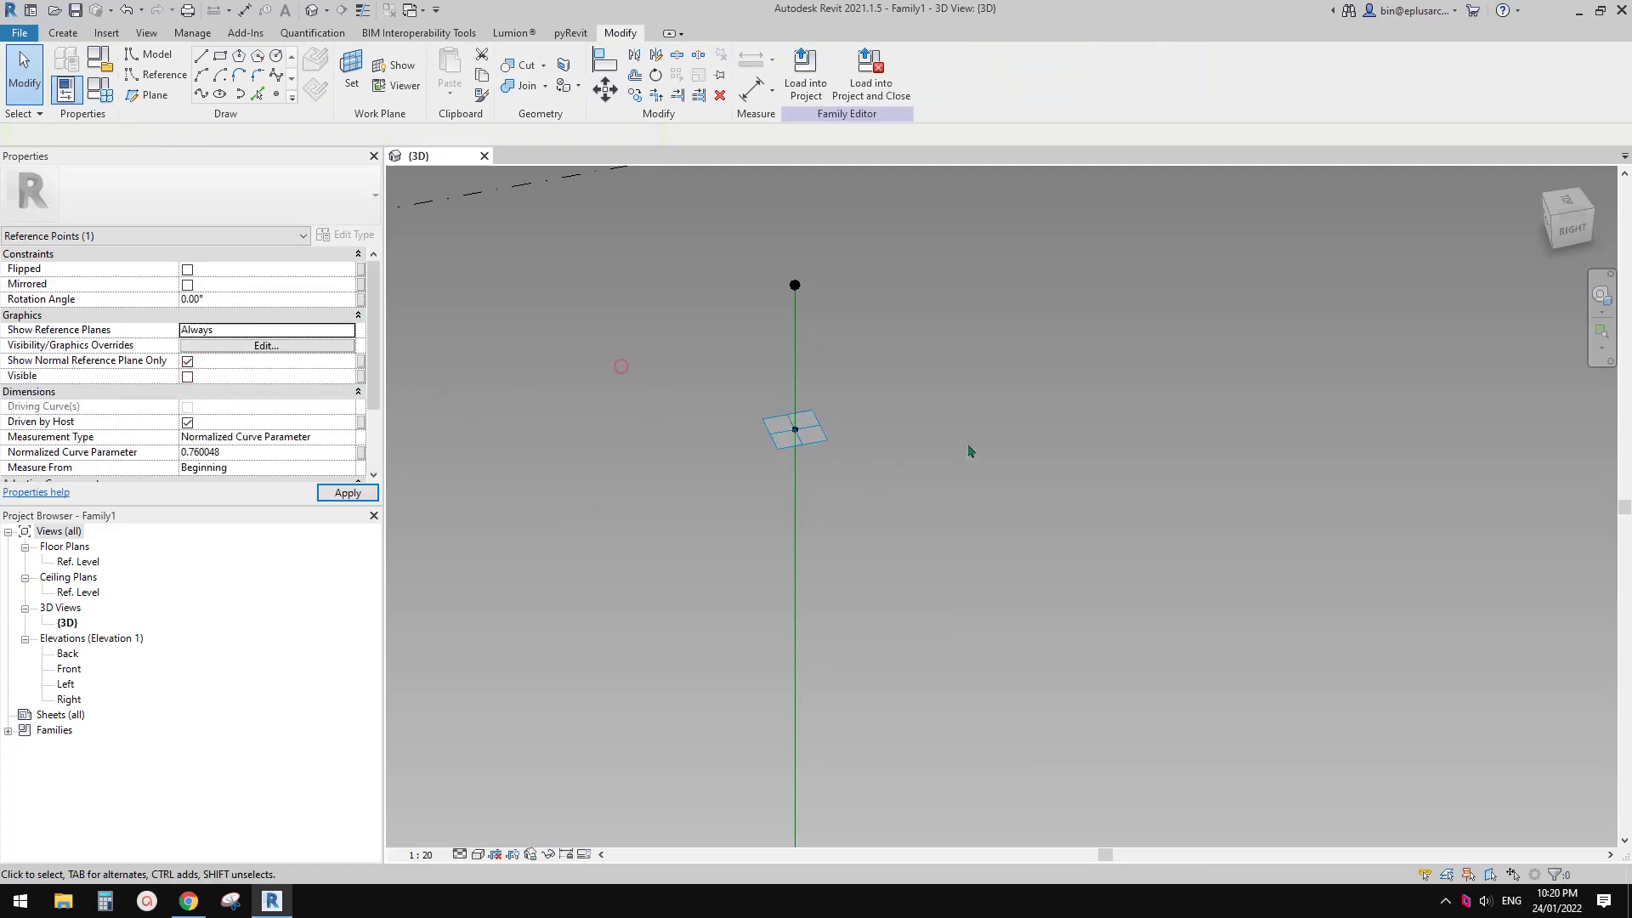
- Set the work plane to the horizontal reference plane of the point hosted on the vertical line
{"action": "scroll", "coordinate": [983, 447], "scroll_direction": "down", "scroll_amount": 2}
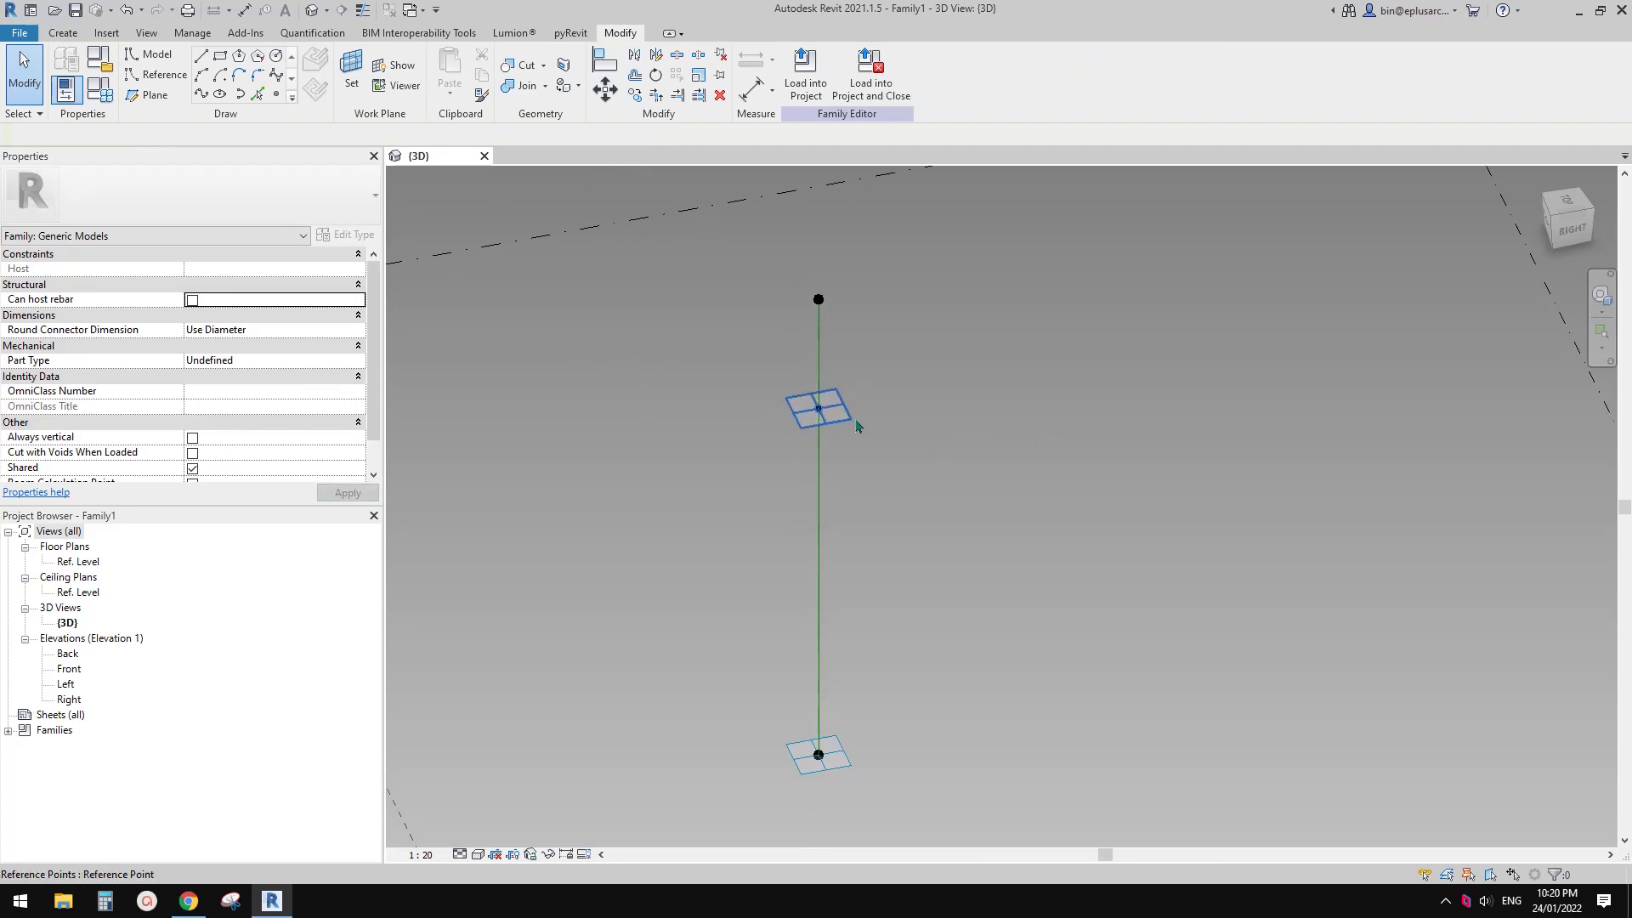
{"action": "middle_click_drag", "start_coordinate": [859, 423], "coordinate": [938, 447], "text": "shift"}
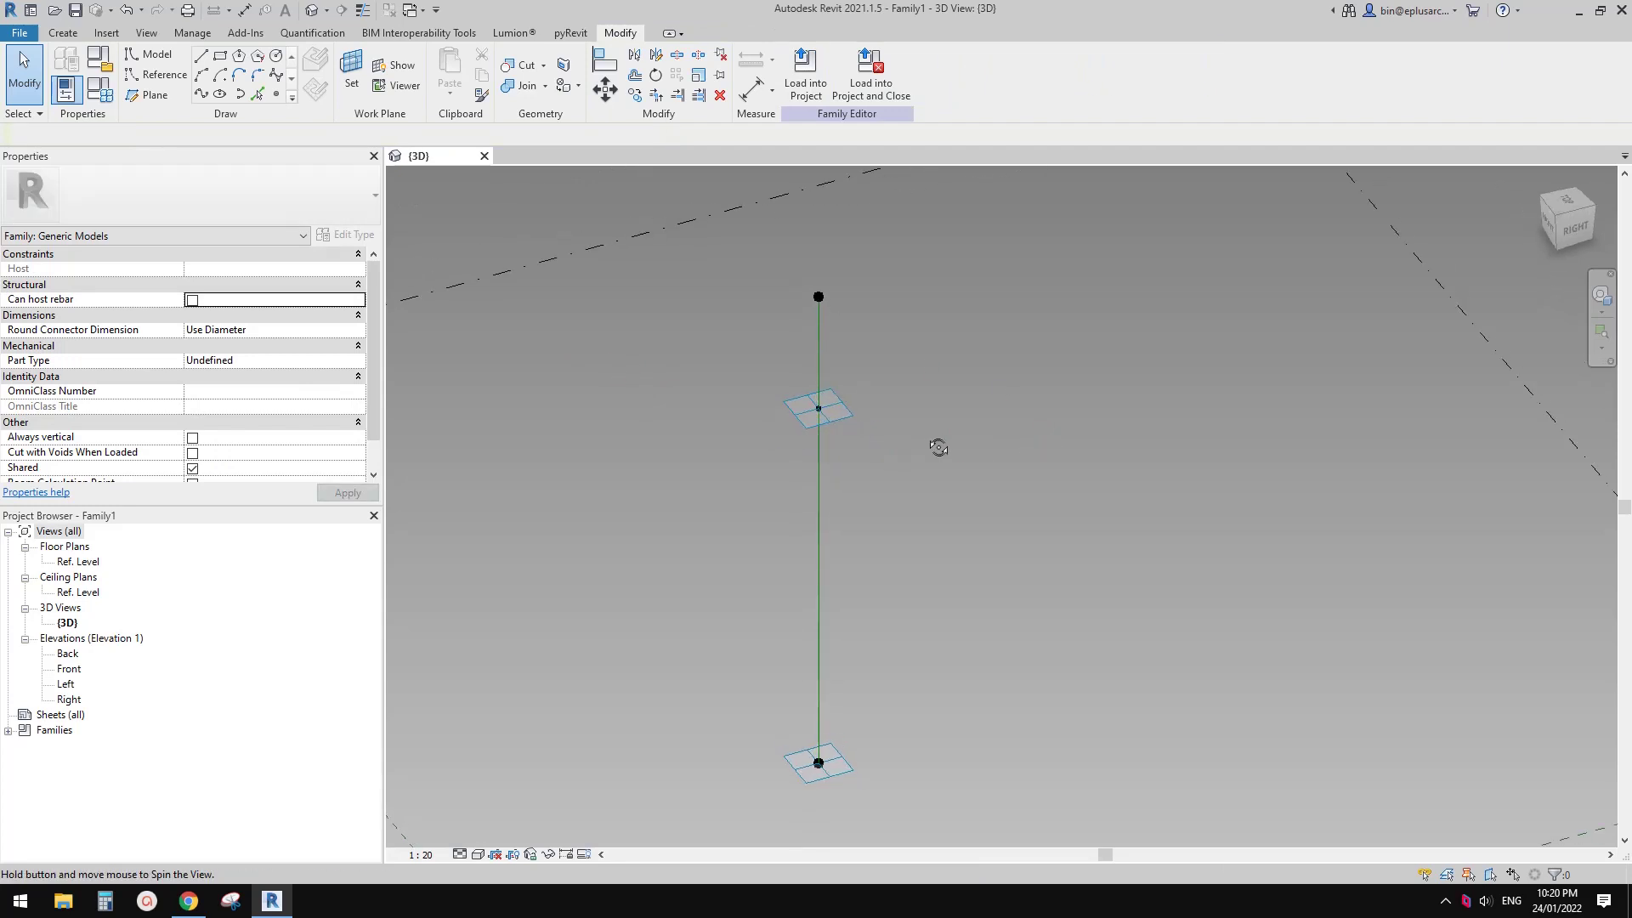
{"action": "left_click", "coordinate": [155, 76]}
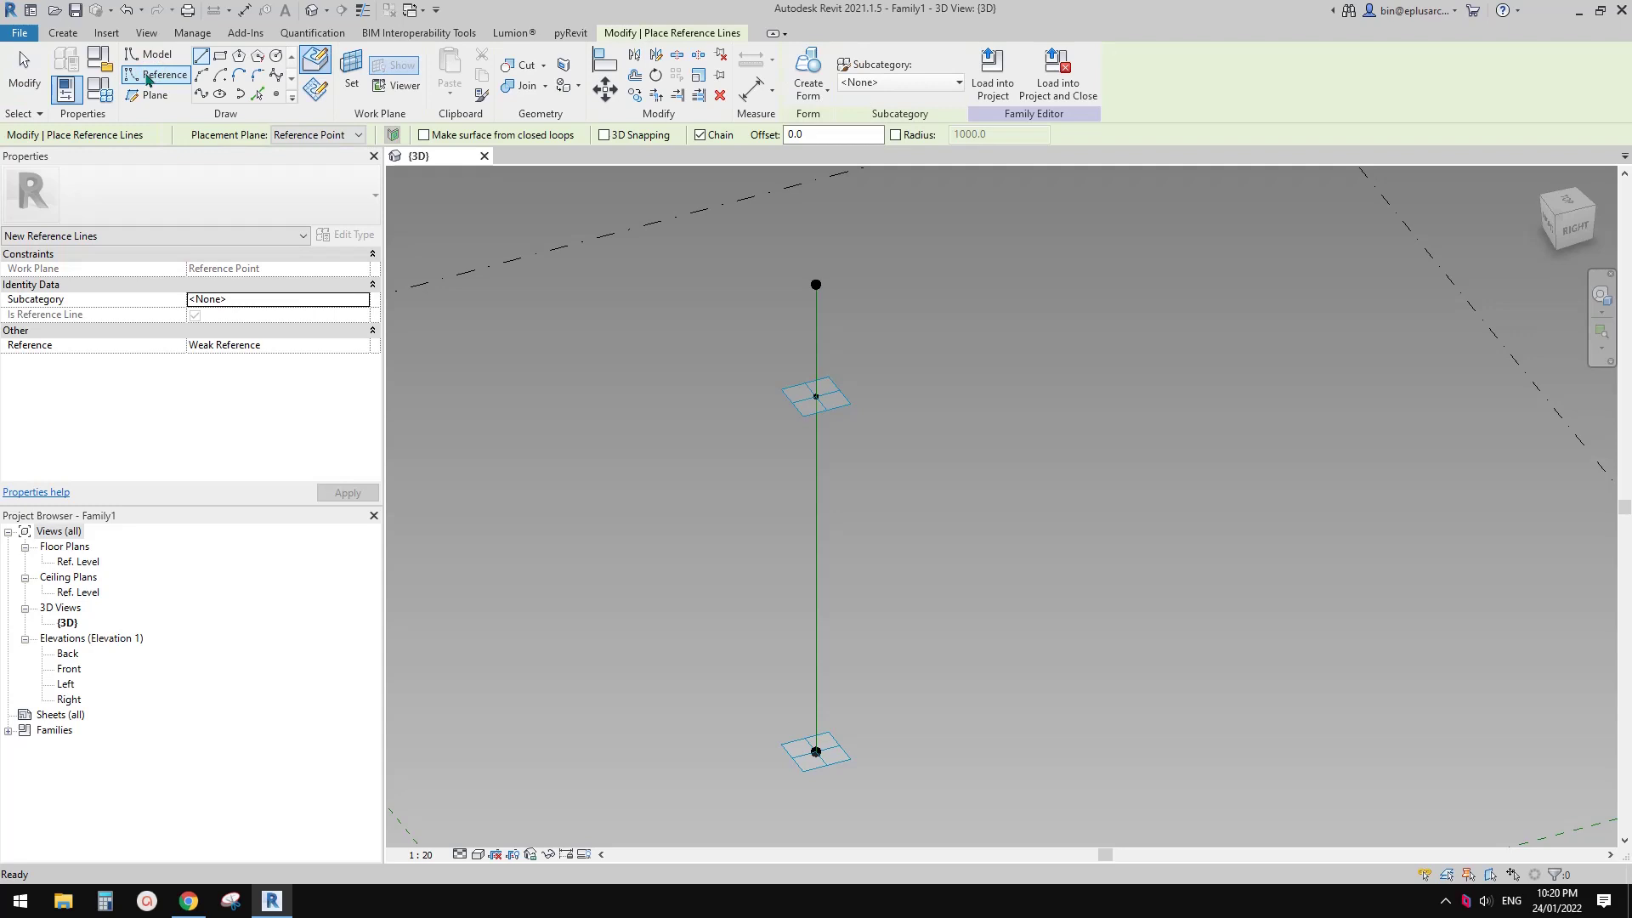
{"action": "left_click", "coordinate": [220, 57]}
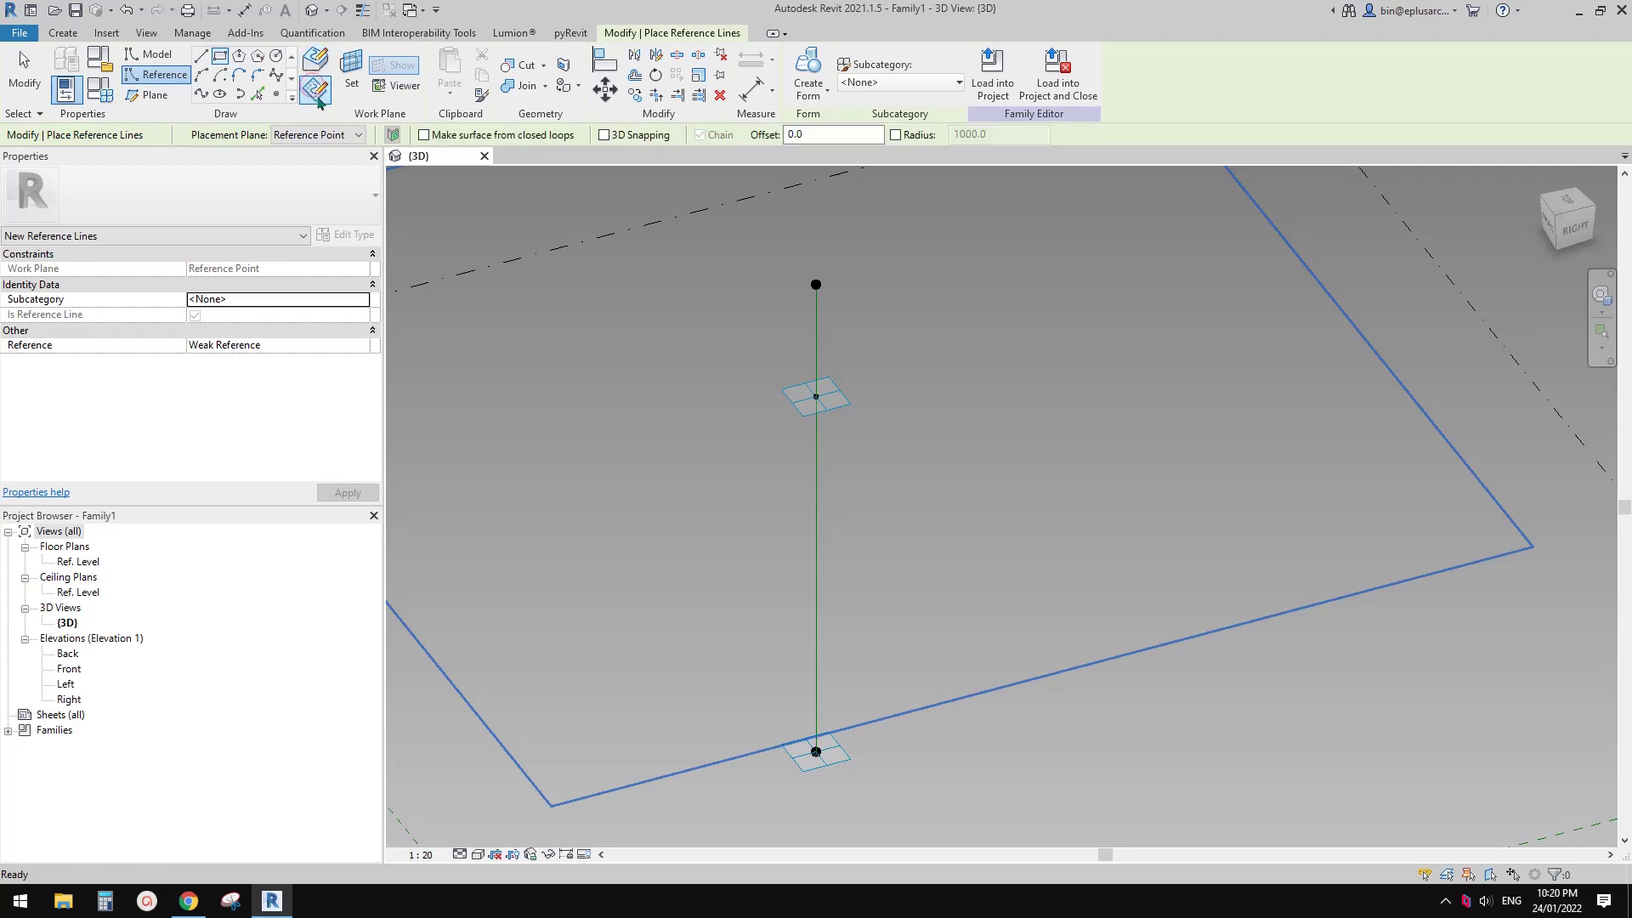
{"action": "key", "text": "Escape"}
{"action": "left_click", "coordinate": [352, 72]}
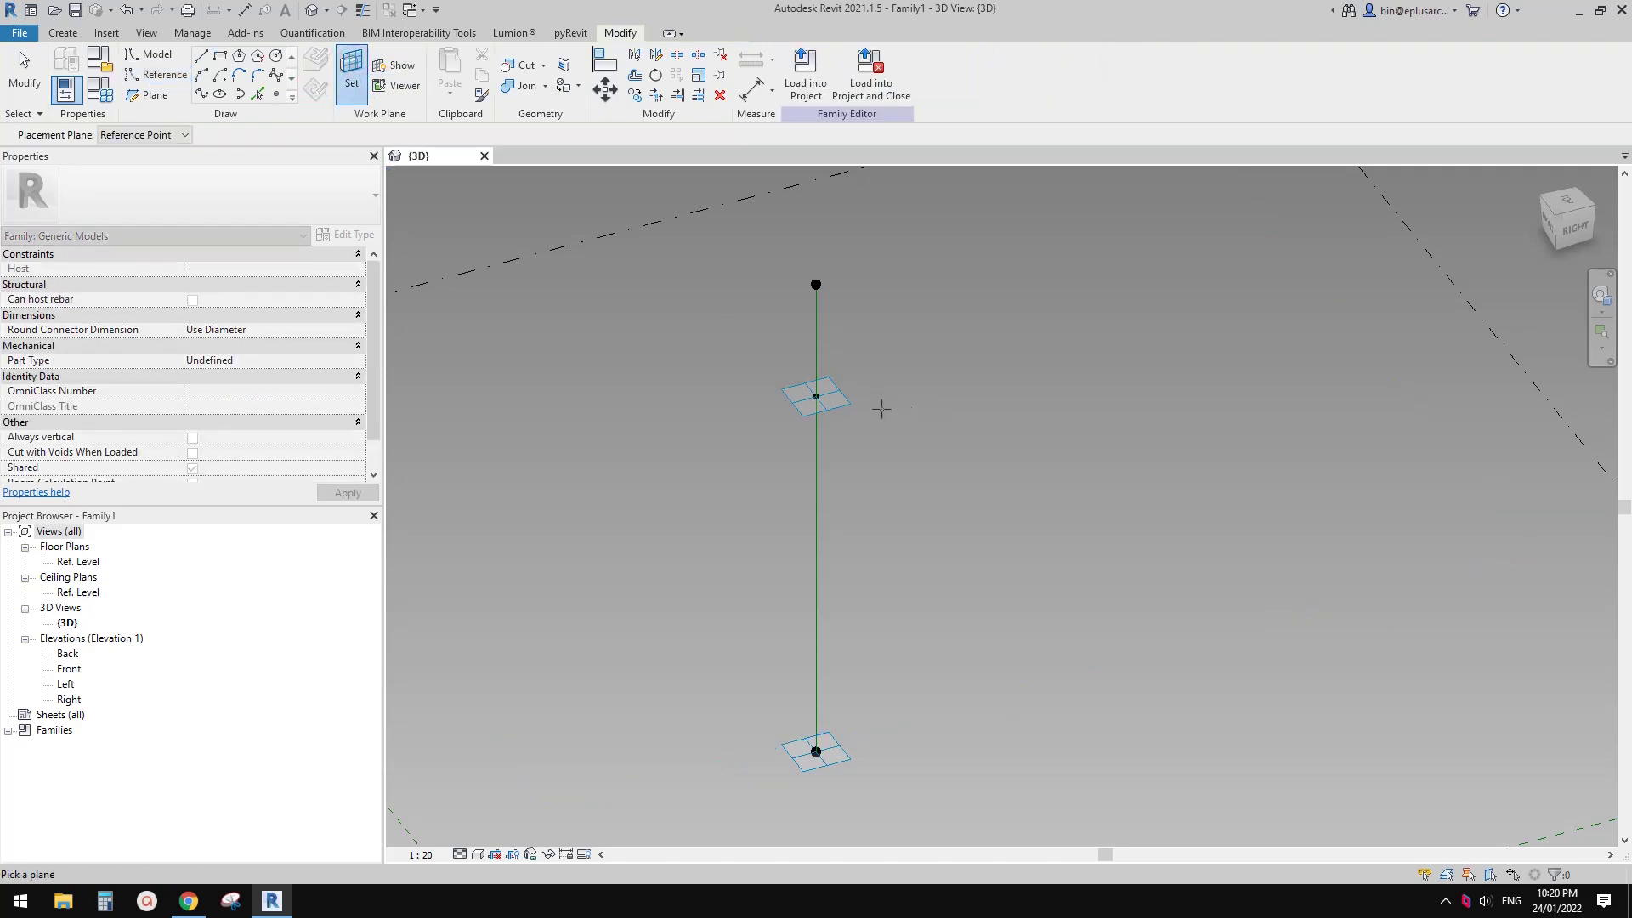
{"action": "left_click", "coordinate": [852, 414]}
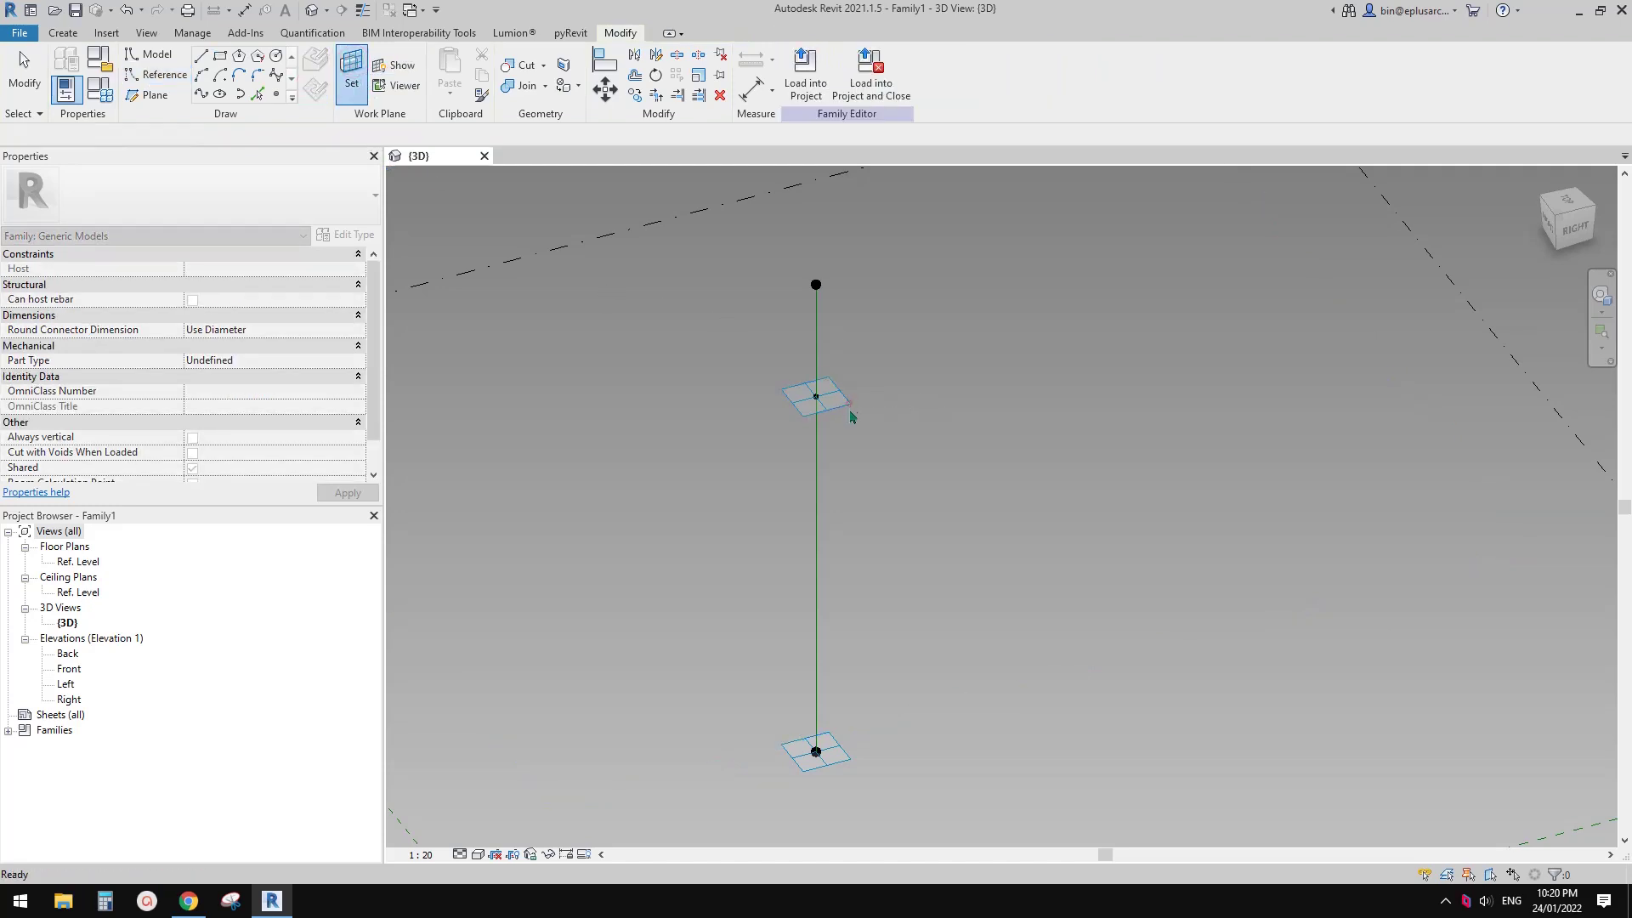
- Draw a rectangle of reference lines around the hosted point, about 1100 by 1600 mm
{"action": "left_click", "coordinate": [750, 370]}
{"action": "left_click", "coordinate": [889, 426]}
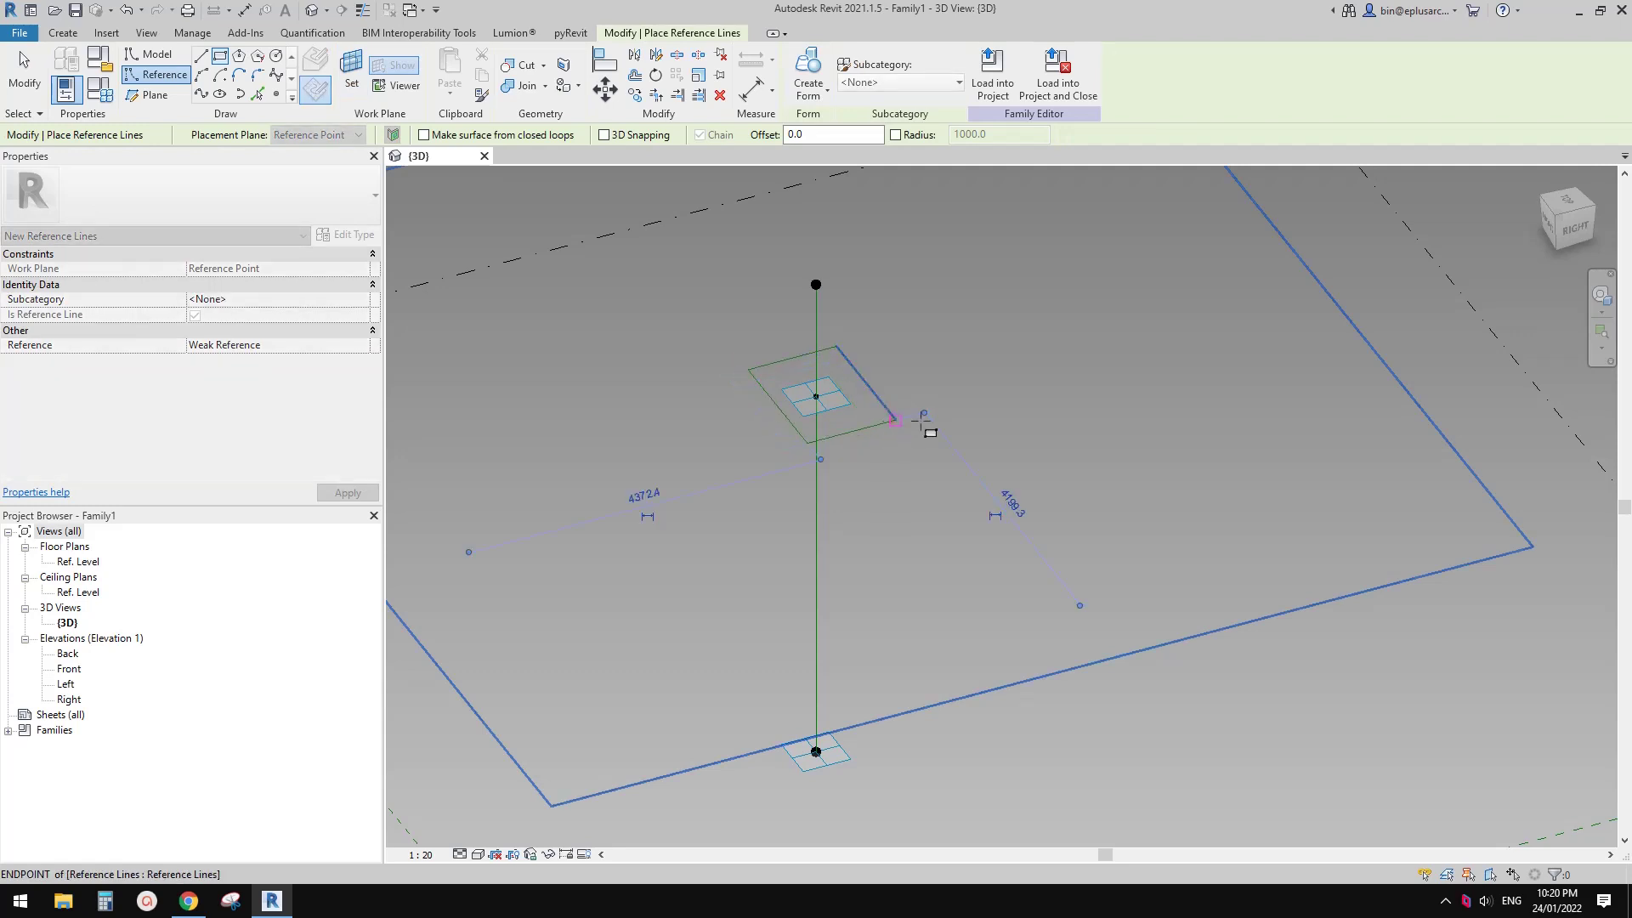
{"action": "middle_click_drag", "start_coordinate": [944, 412], "coordinate": [918, 471], "text": "shift"}
{"action": "key", "text": "Escape"}
{"action": "key", "text": "Escape"}
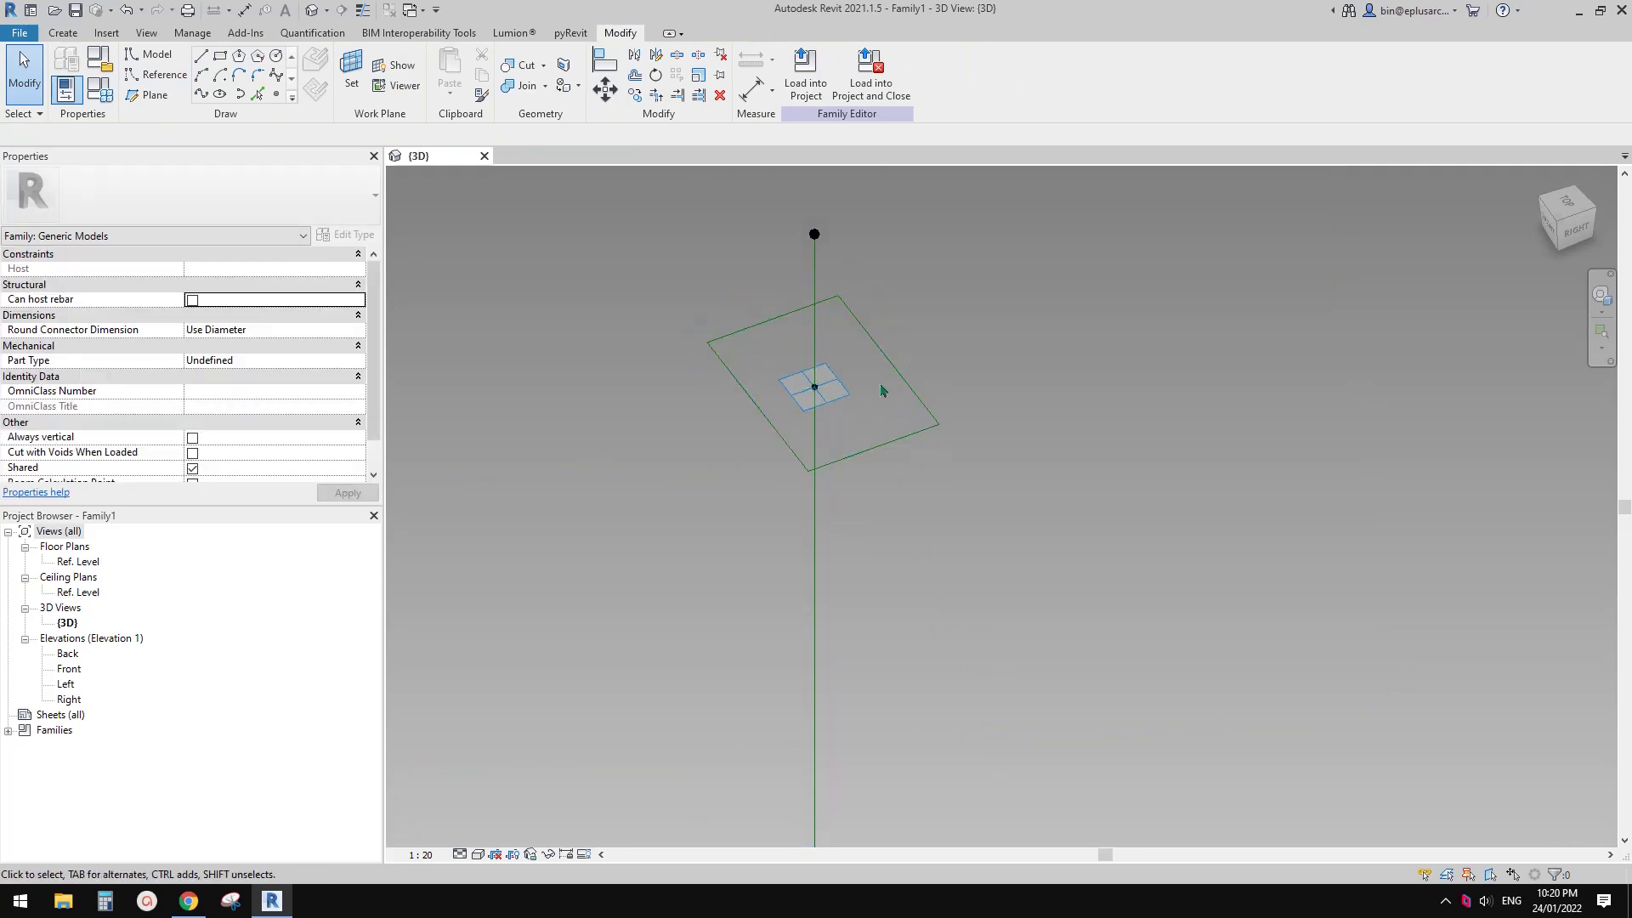
- Add a permanent dimension from the hosted point to one of the rectangle's 1600 mm sides, using its temporary dimension
{"action": "middle_click_drag", "start_coordinate": [808, 431], "coordinate": [785, 444]}
{"action": "key", "text": "Tab"}
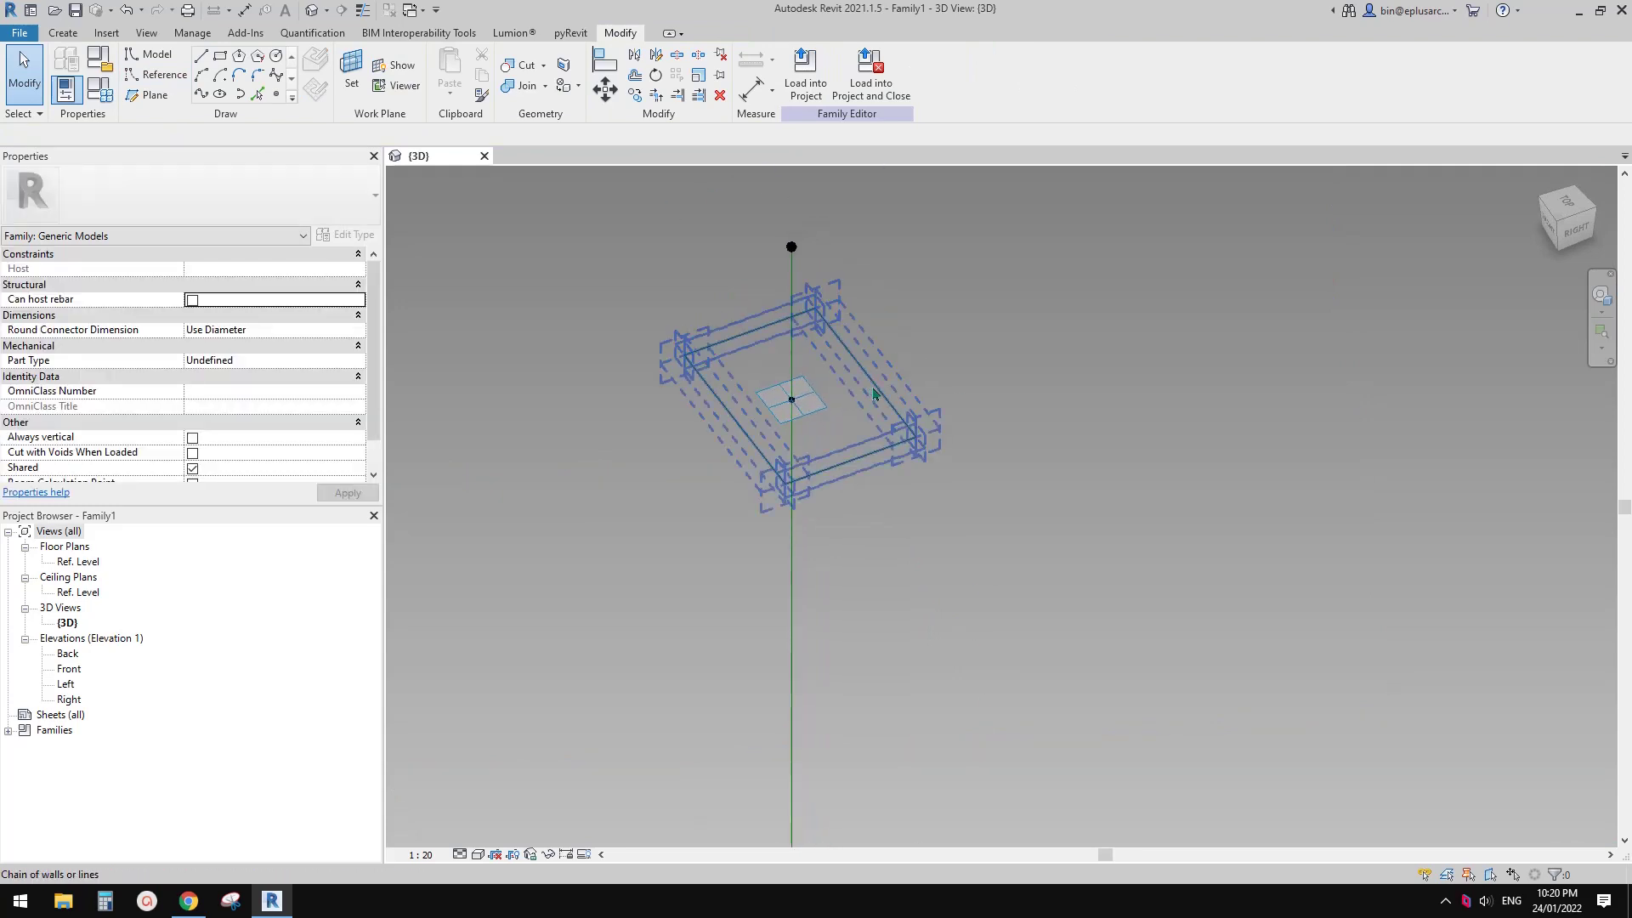
{"action": "key", "text": "Tab"}
{"action": "left_click", "coordinate": [875, 392]}
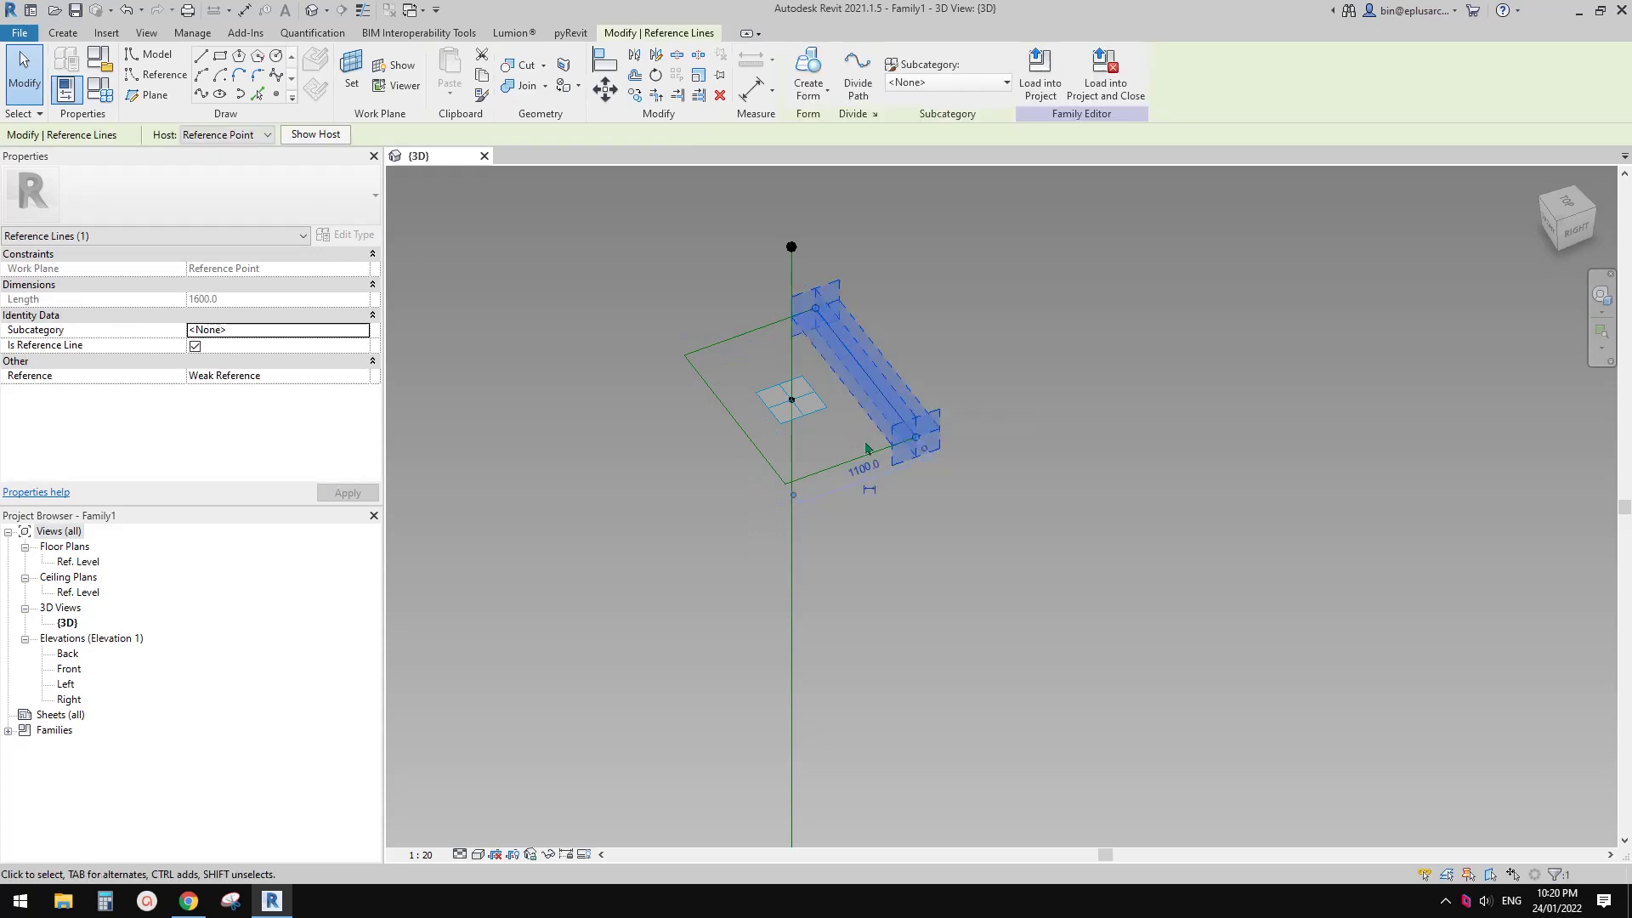
{"action": "middle_click_drag", "start_coordinate": [853, 488], "coordinate": [762, 487], "text": "shift"}
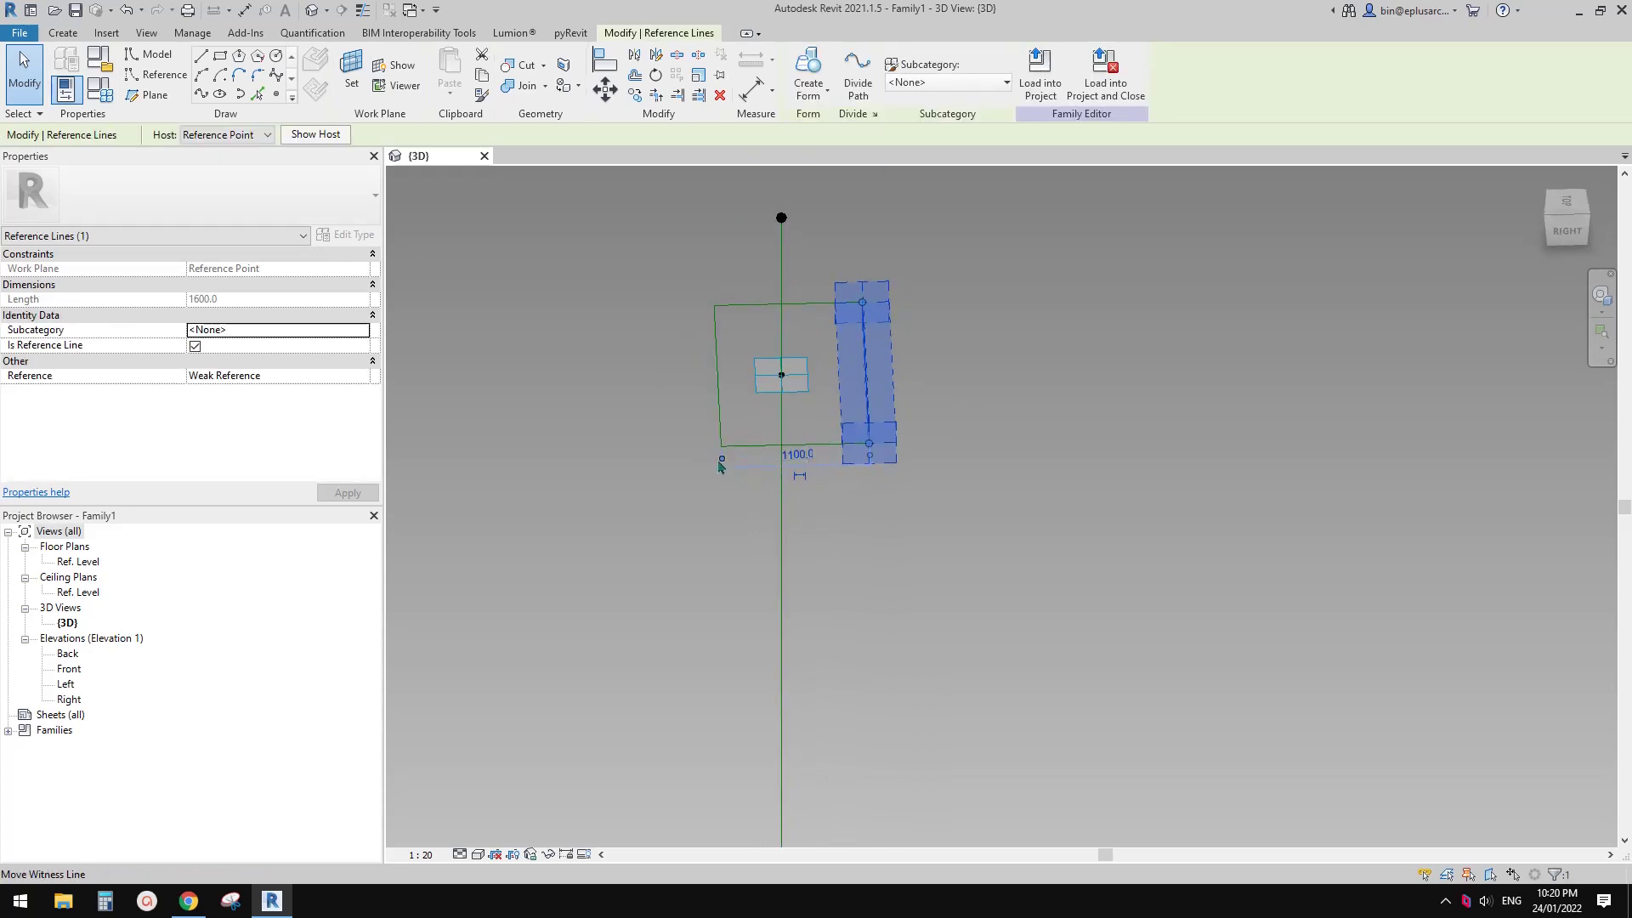
{"action": "left_click_drag", "start_coordinate": [752, 452], "coordinate": [781, 375]}
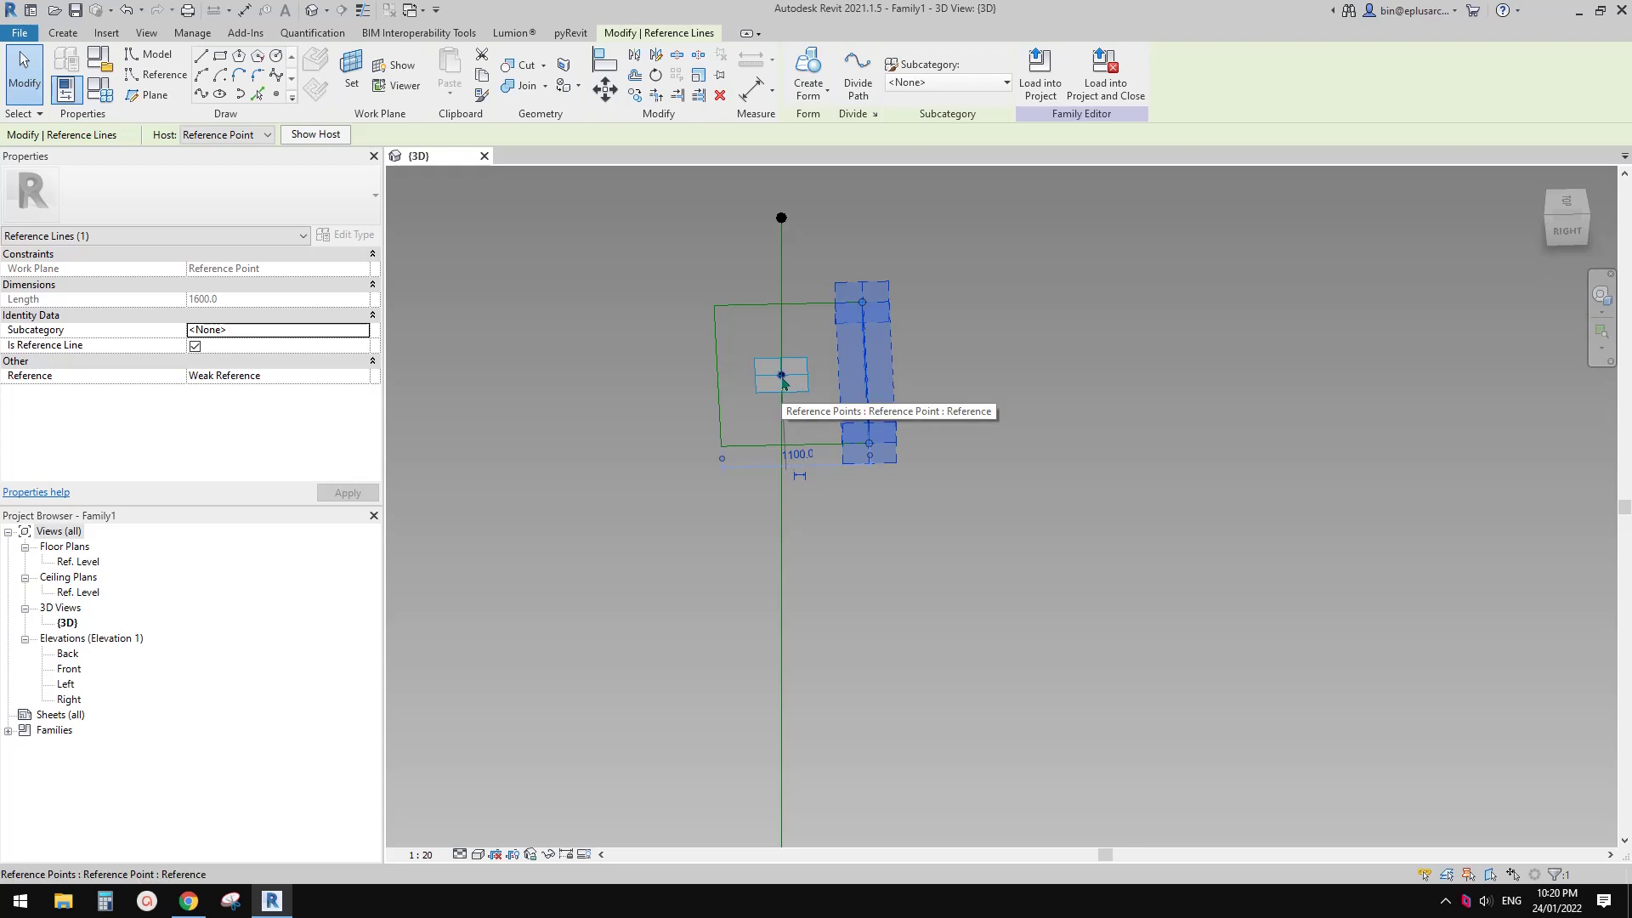
{"action": "middle_click_drag", "start_coordinate": [781, 375], "coordinate": [869, 493], "text": "shift"}
{"action": "left_click", "coordinate": [869, 489]}
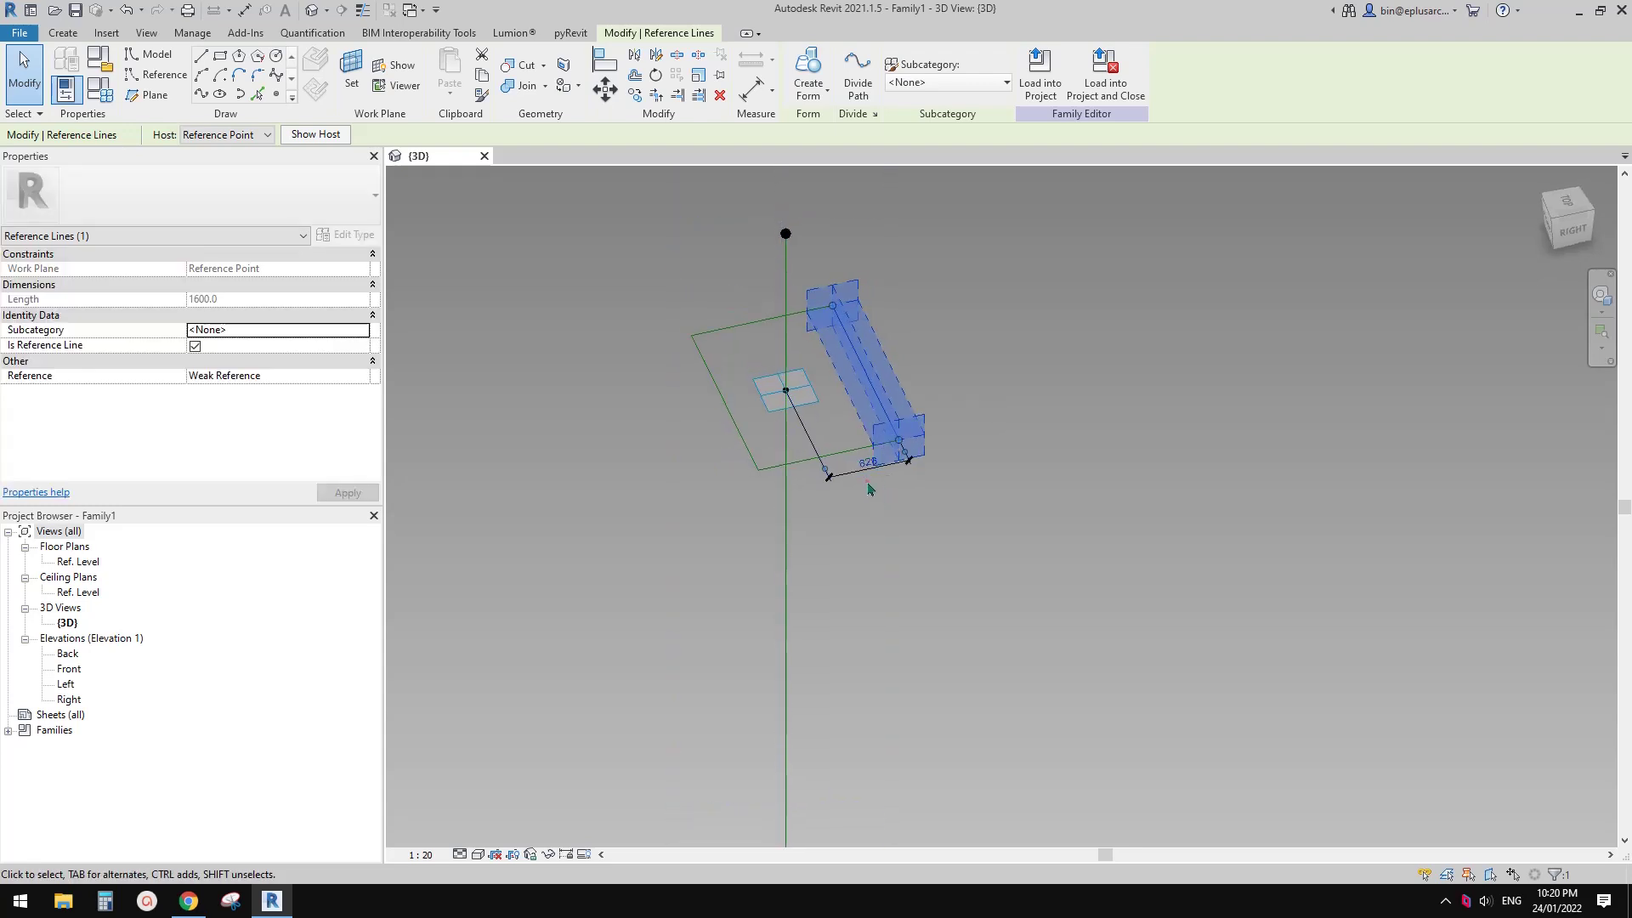
{"action": "scroll", "coordinate": [840, 497], "scroll_direction": "up", "scroll_amount": 1}
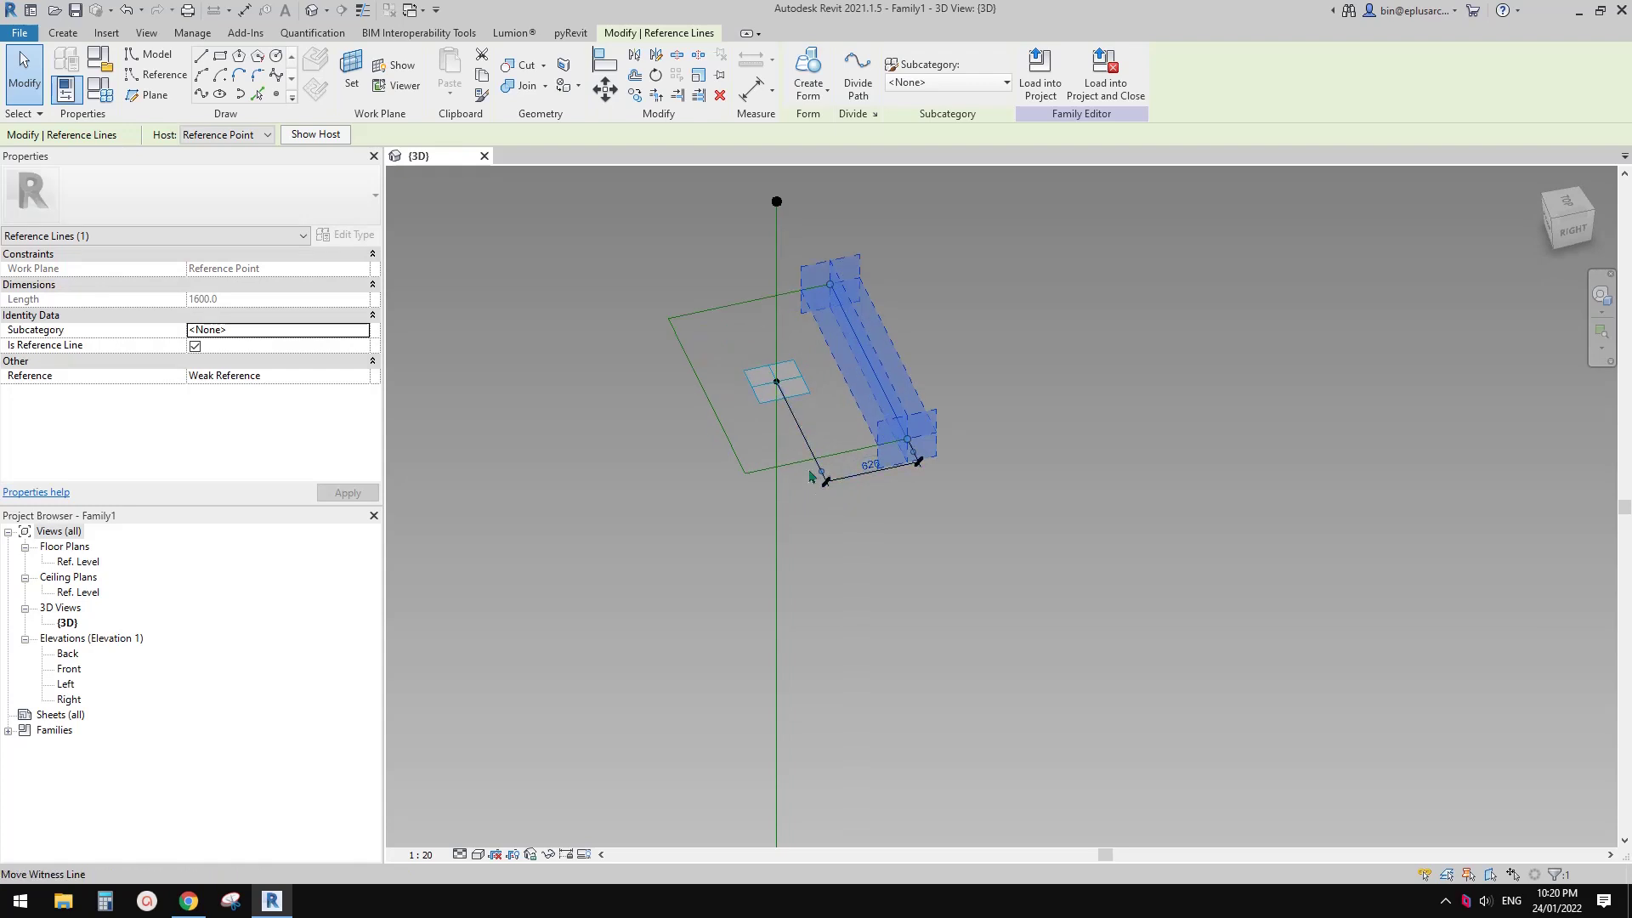
- Add a permanent dimension from the hosted point to the opposite 1600 mm side and move it in line with the first dimension
{"action": "key", "text": "Escape"}
{"action": "key", "text": "Tab"}
{"action": "key", "text": "Tab"}
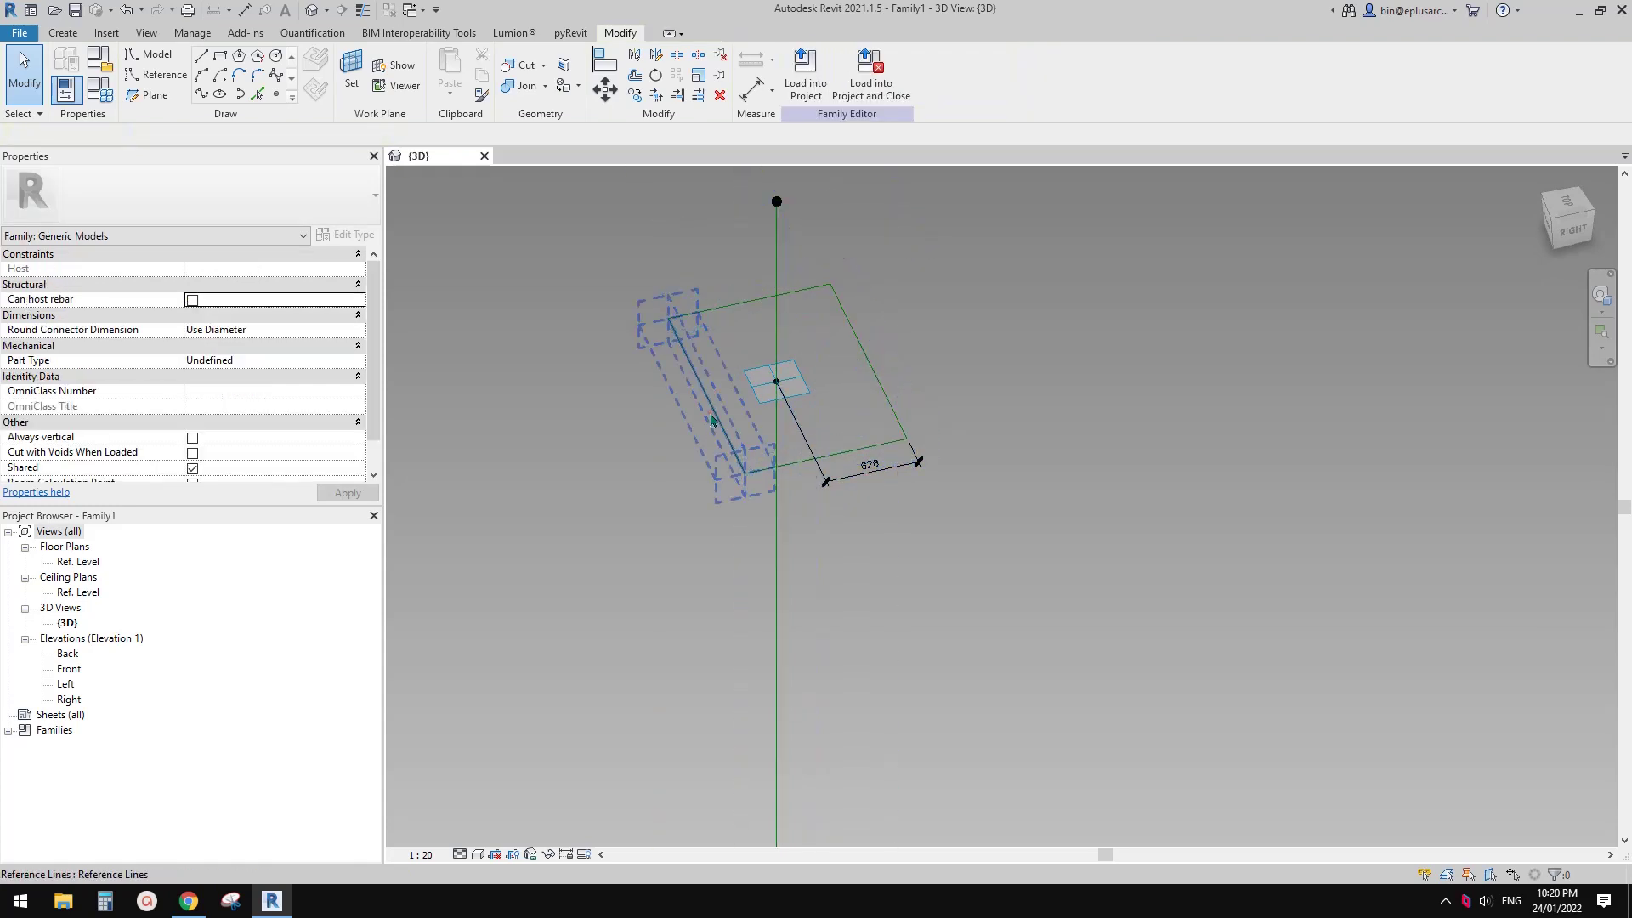
{"action": "left_click", "coordinate": [712, 420]}
{"action": "middle_click_drag", "start_coordinate": [712, 420], "coordinate": [769, 446], "text": "shift"}
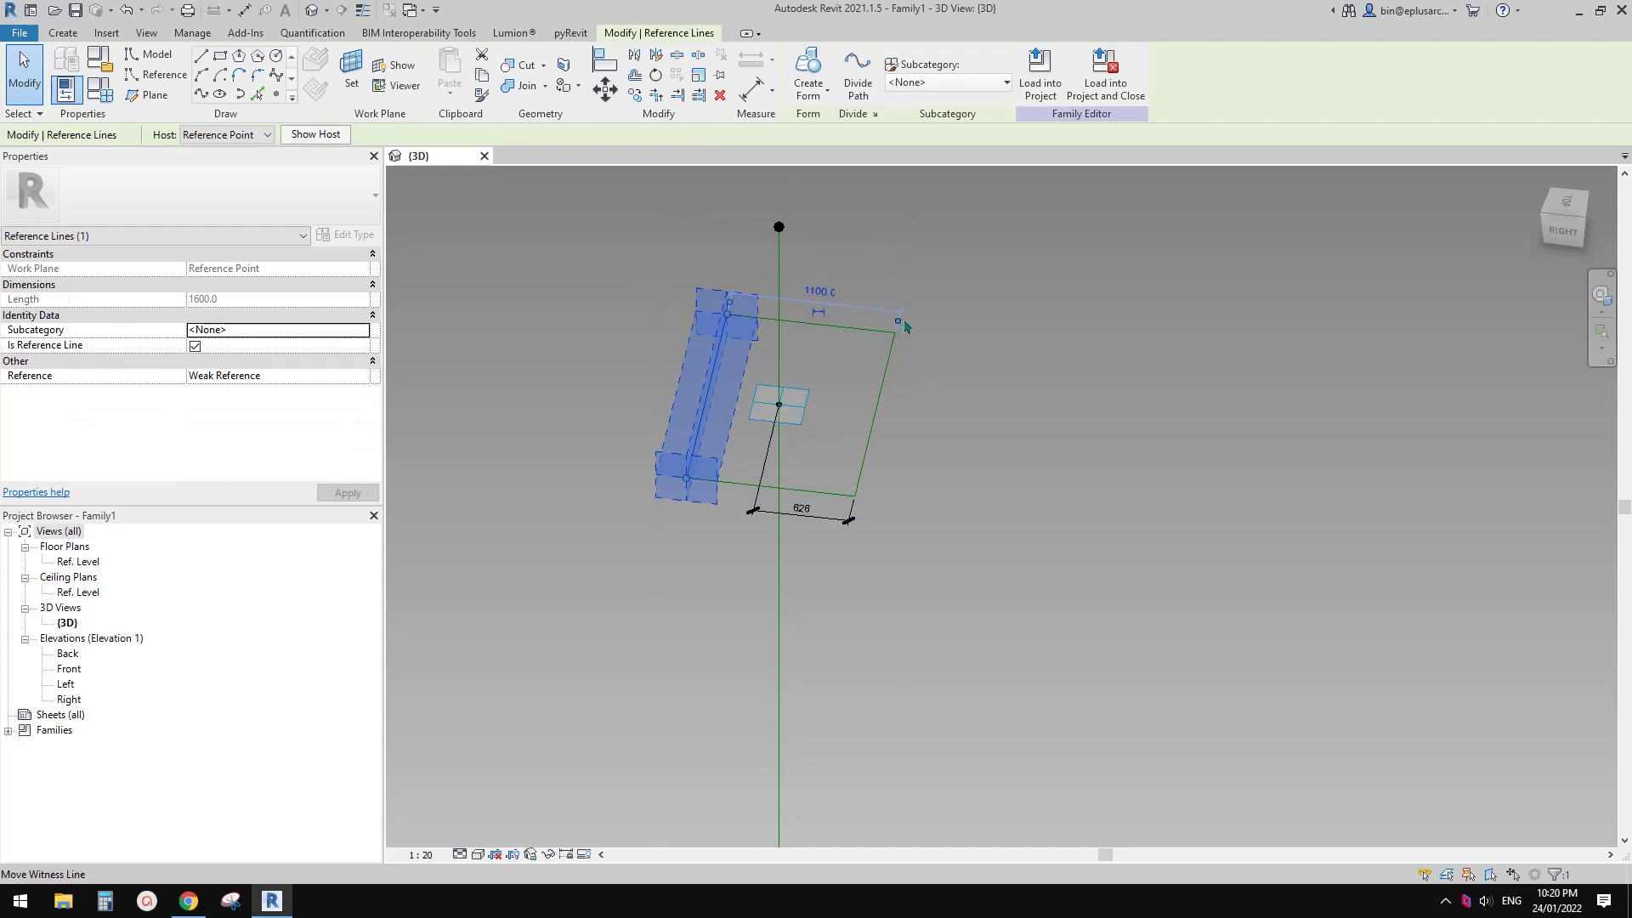
{"action": "left_click_drag", "start_coordinate": [900, 328], "coordinate": [867, 366]}
{"action": "left_click_drag", "start_coordinate": [791, 409], "coordinate": [778, 404]}
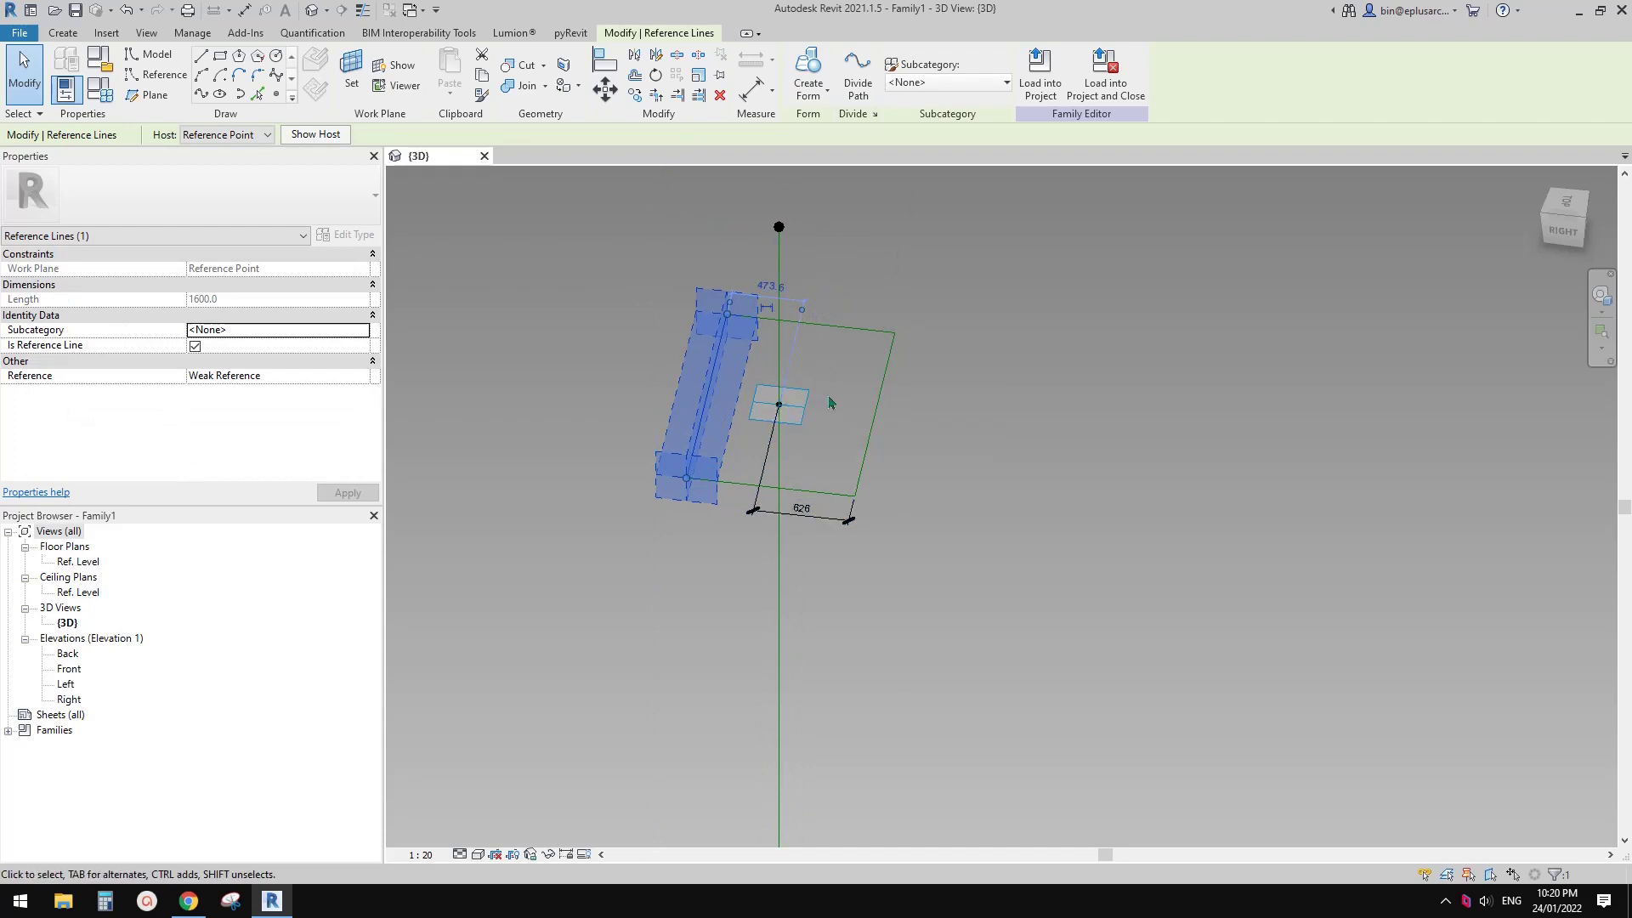
{"action": "middle_click_drag", "start_coordinate": [790, 357], "coordinate": [854, 388]}
{"action": "left_click", "coordinate": [783, 340]}
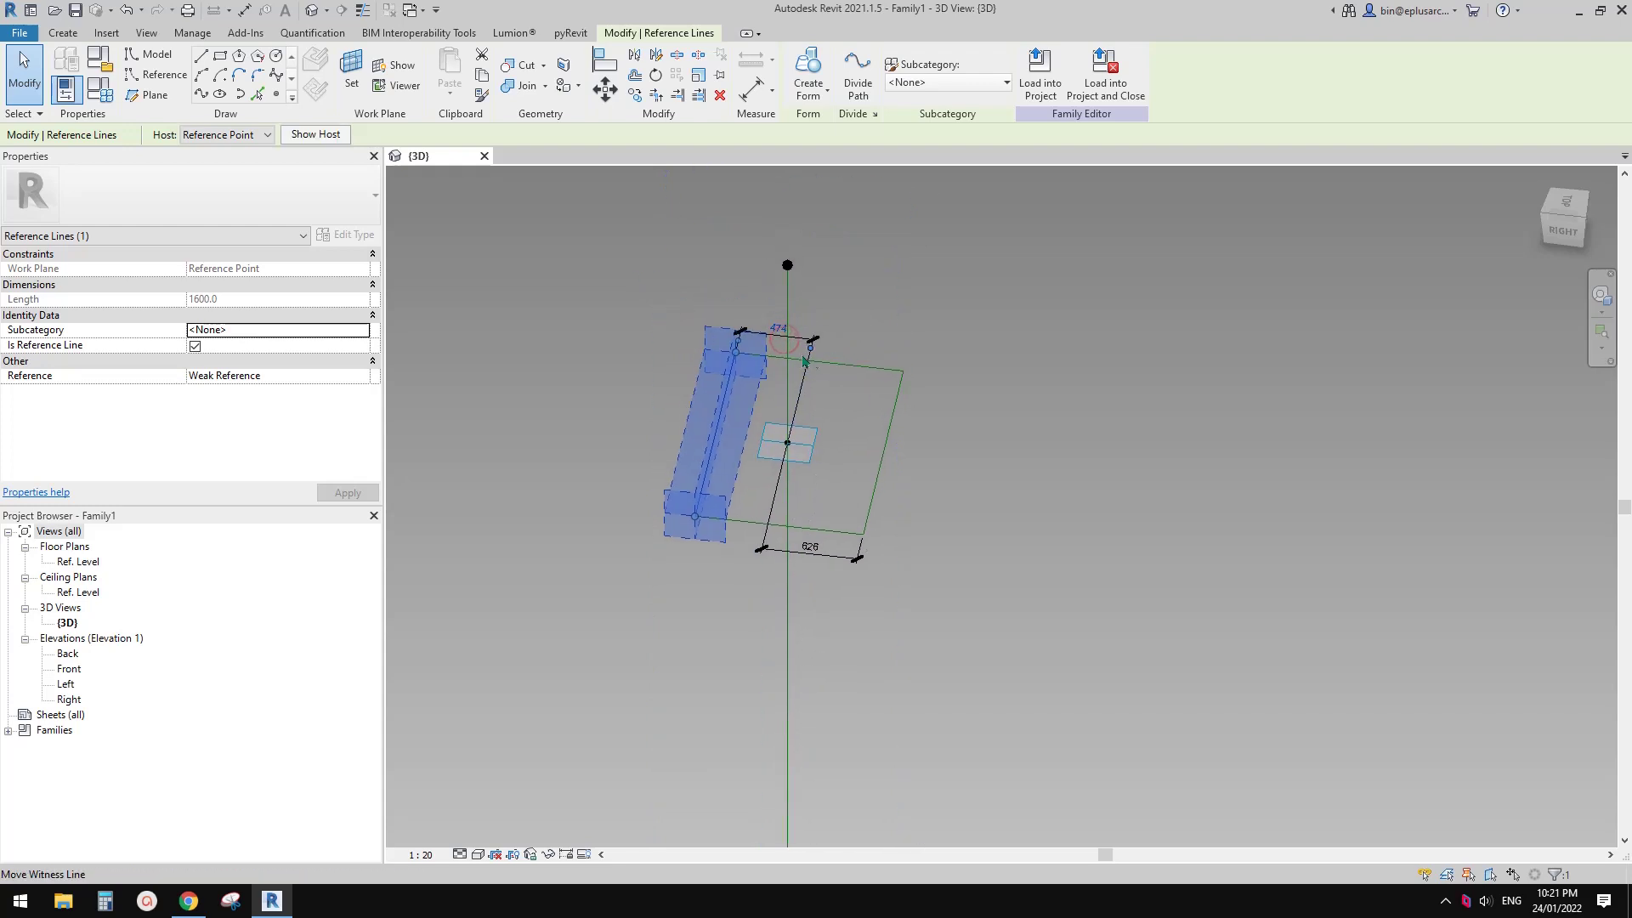
{"action": "key", "text": "Escape"}
{"action": "left_click_drag", "start_coordinate": [748, 513], "coordinate": [721, 559]}
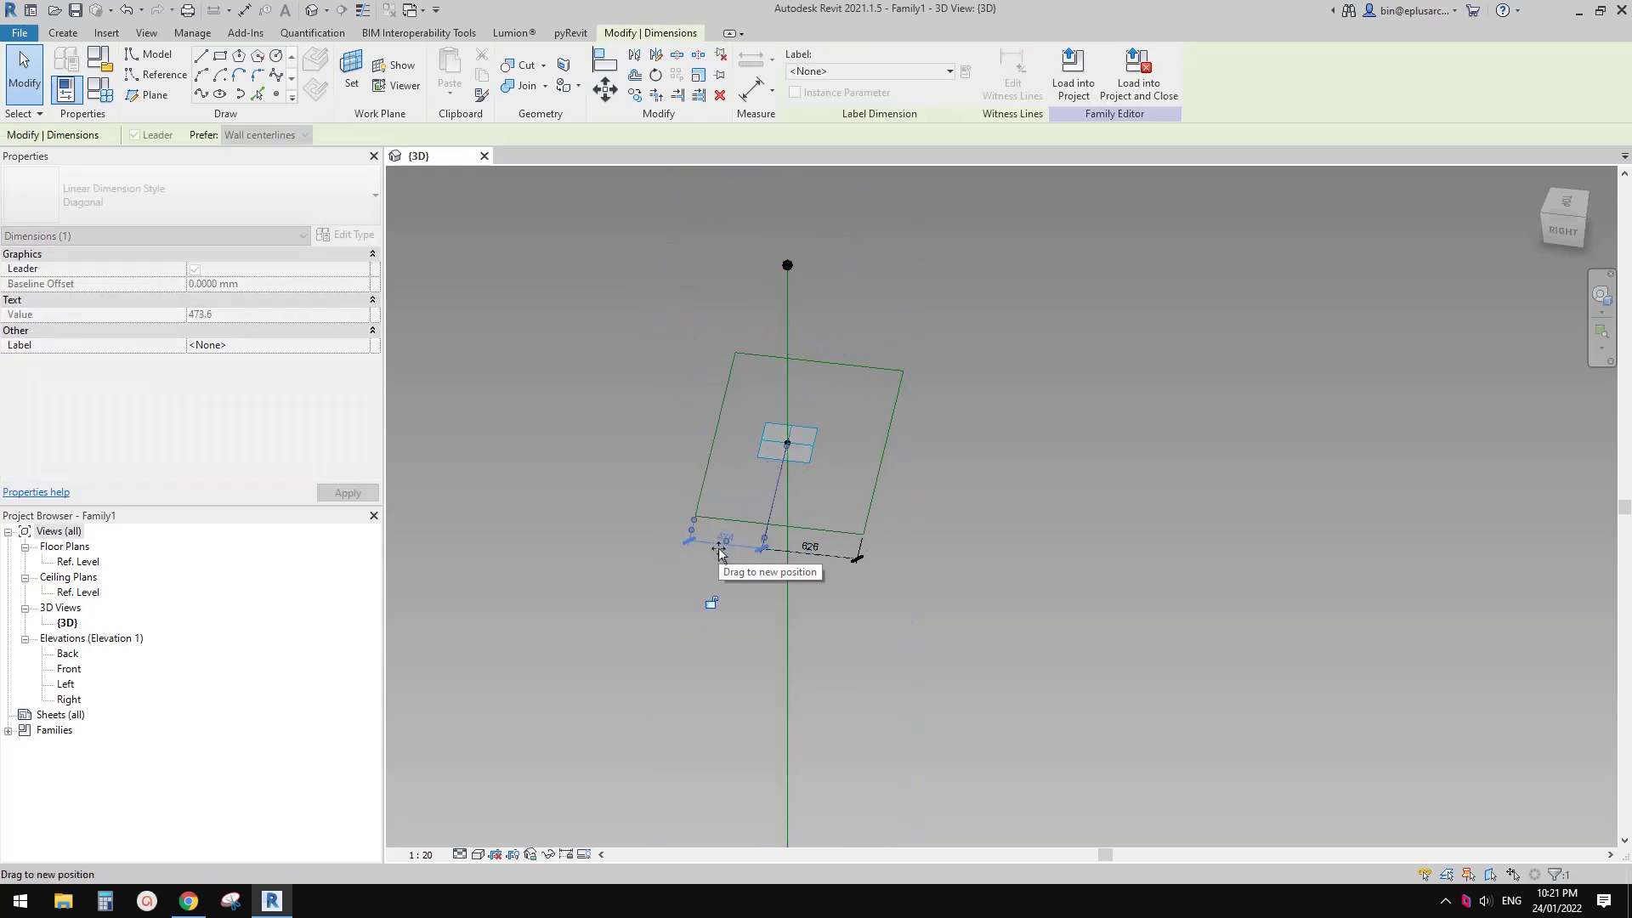
{"action": "key", "text": "Escape"}
- Place an aligned dimension string across the rectangle's two 1600 mm sides and the hosted point, beyond the undimensioned edge
{"action": "scroll", "coordinate": [841, 507], "scroll_direction": "up", "scroll_amount": 1}
{"action": "middle_click_drag", "start_coordinate": [842, 506], "coordinate": [804, 495]}
{"action": "key", "text": "d"}
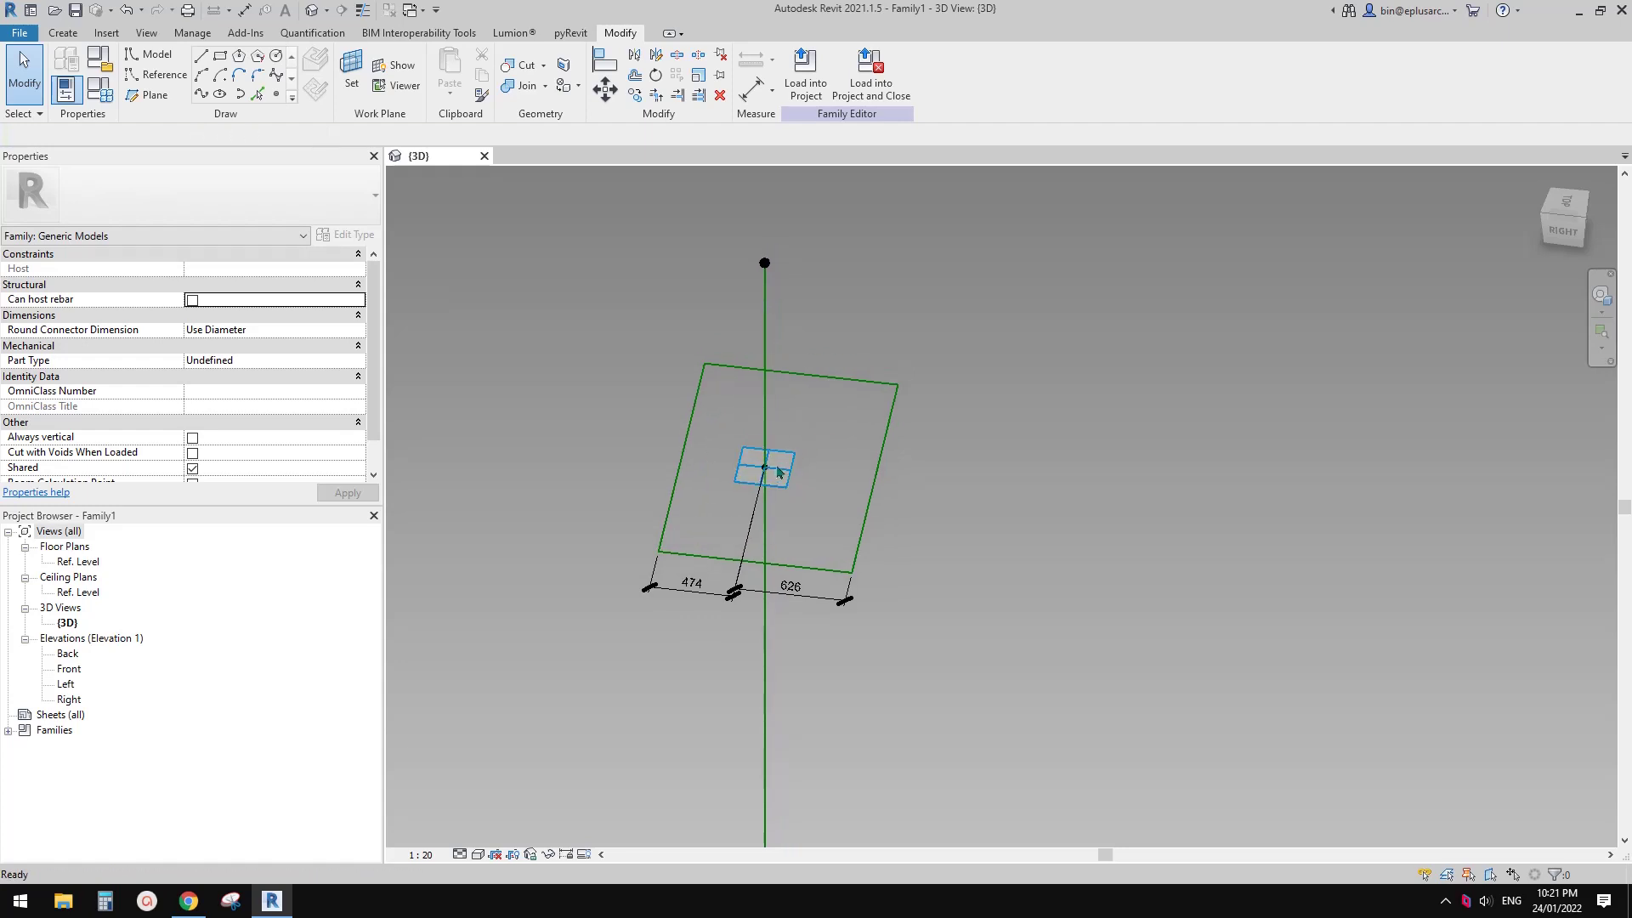
{"action": "key", "text": "i"}
{"action": "left_click", "coordinate": [891, 427]}
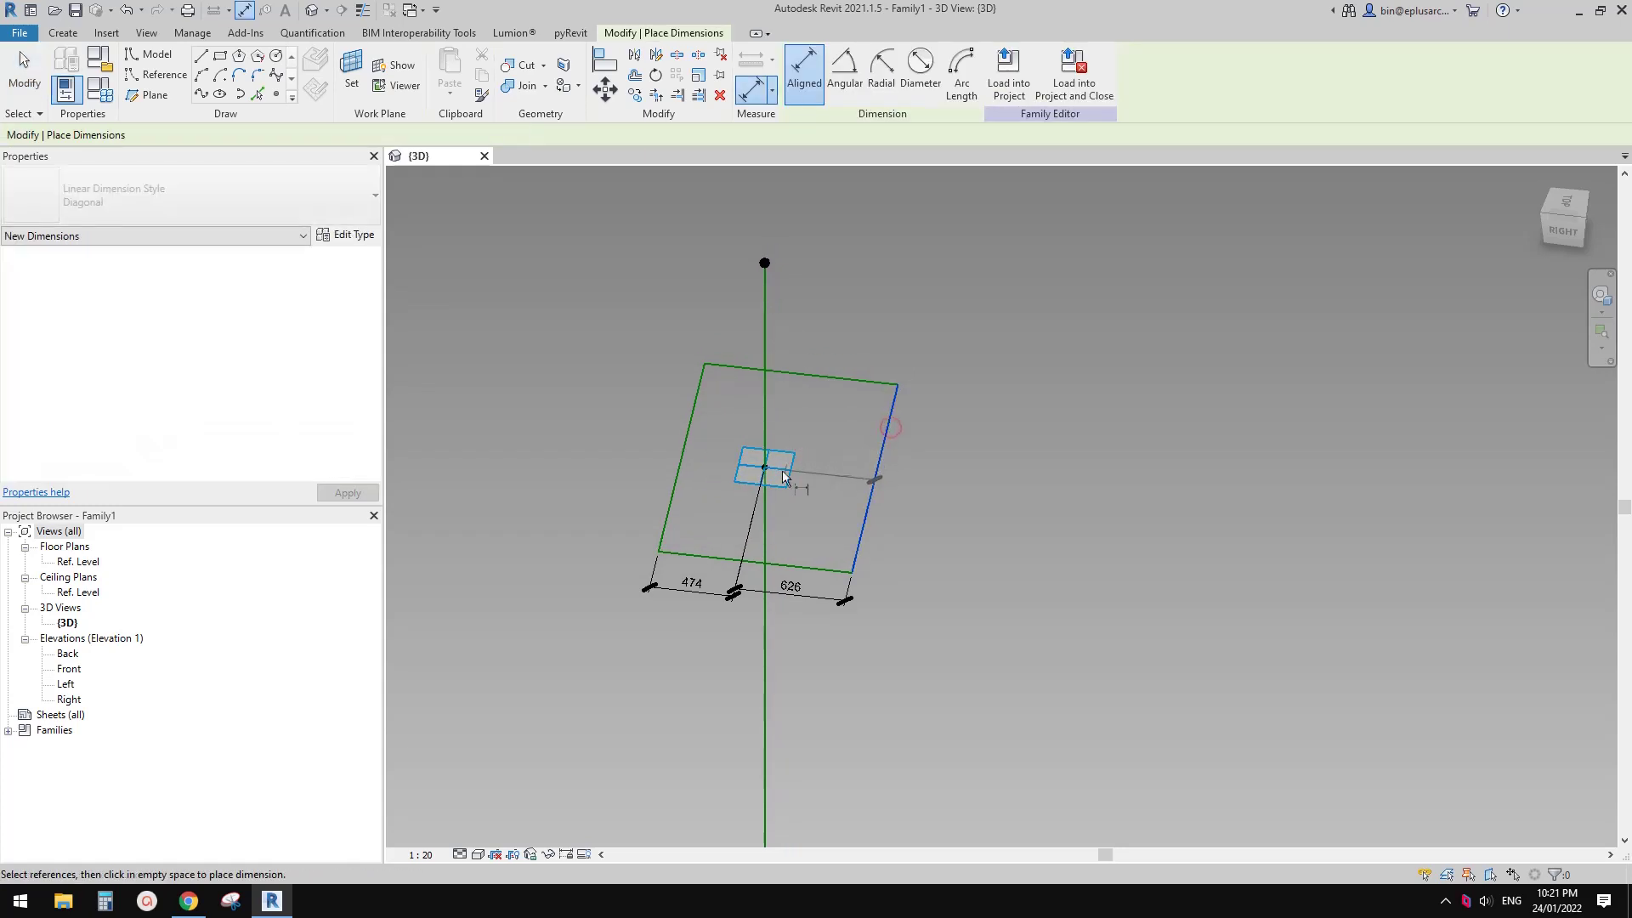
{"action": "left_click", "coordinate": [695, 411]}
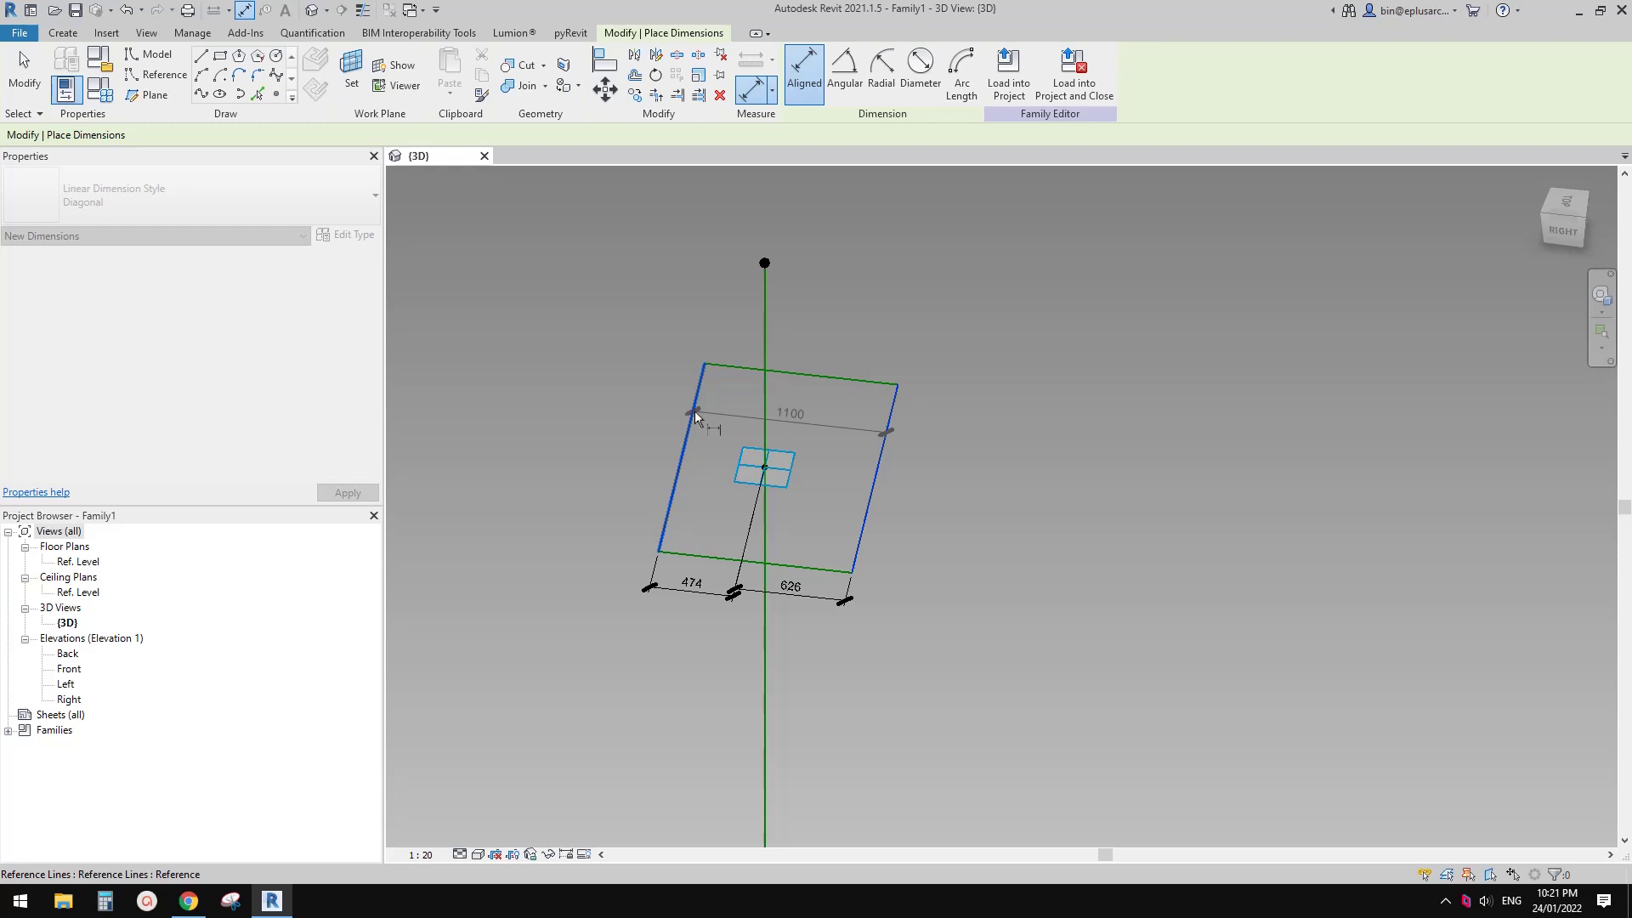
{"action": "left_click", "coordinate": [769, 449]}
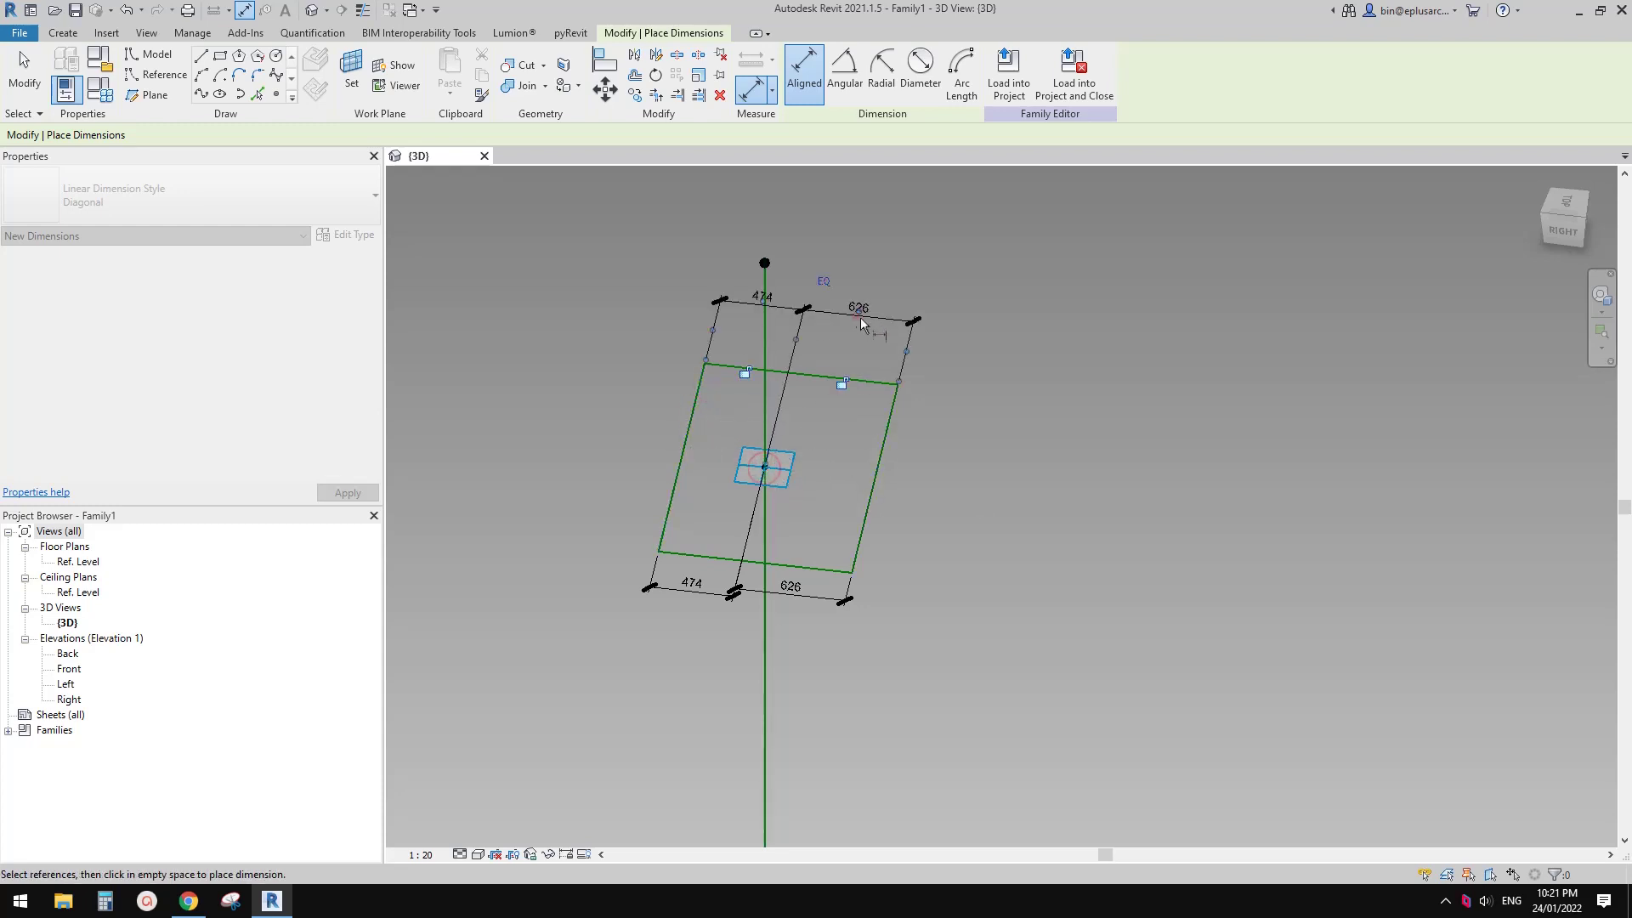
{"action": "left_click", "coordinate": [846, 313]}
- Try to apply the EQ constraint to the aligned dimension string and delete the string
{"action": "key", "text": "Escape"}
{"action": "left_click", "coordinate": [842, 312]}
{"action": "left_click", "coordinate": [826, 282]}
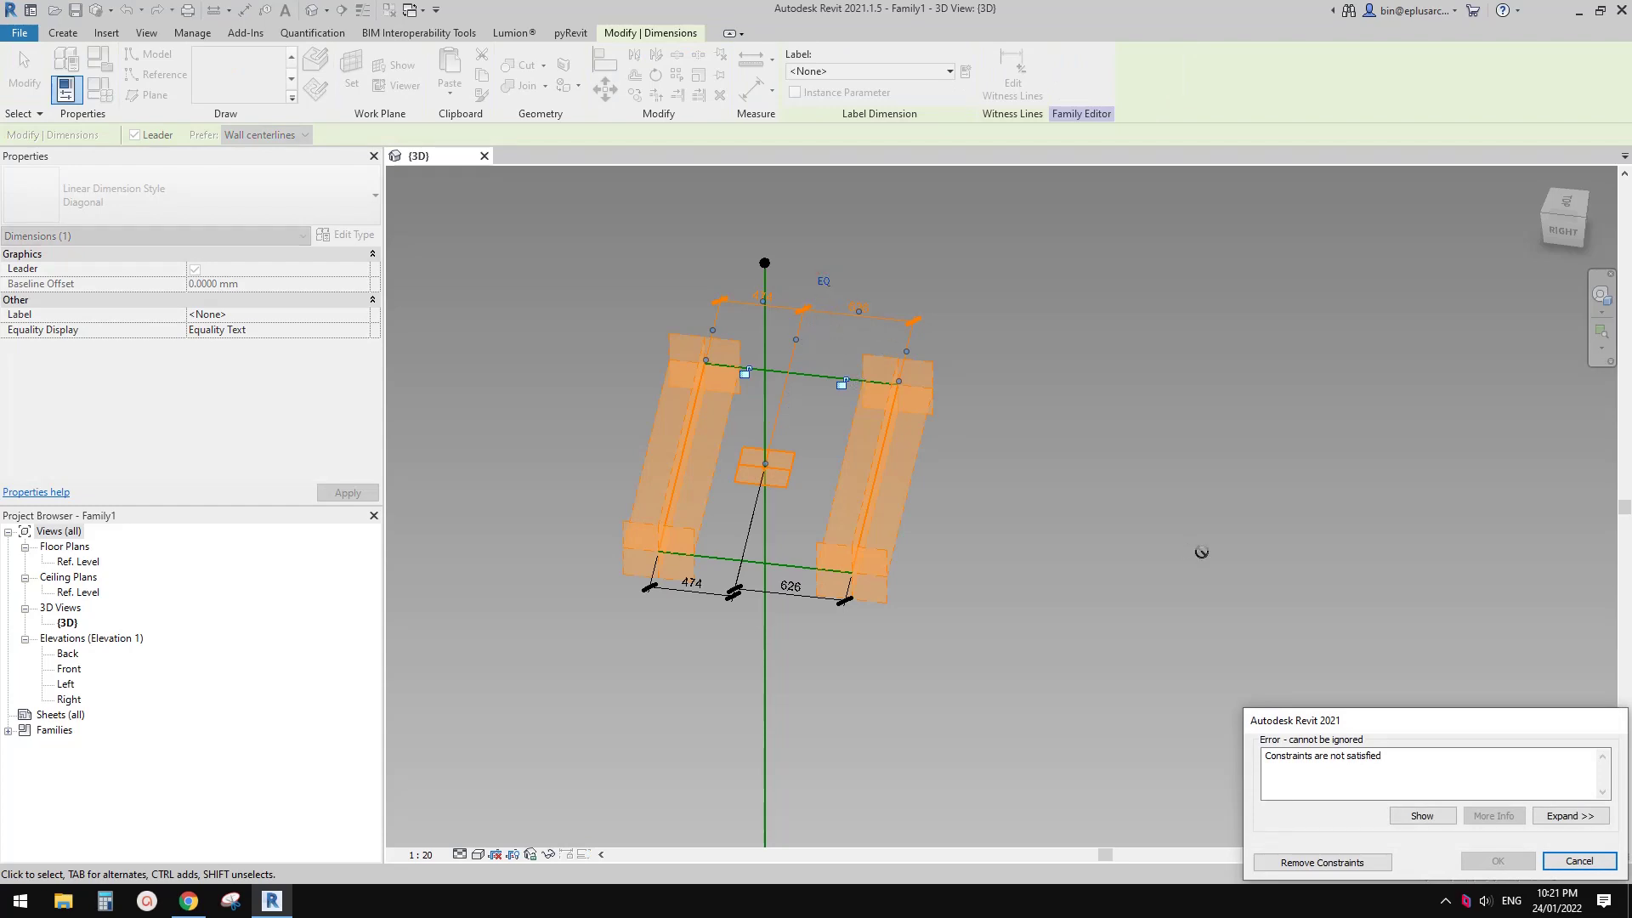
{"action": "key", "text": "Escape"}
{"action": "left_click", "coordinate": [861, 319]}
{"action": "key", "text": "Delete"}
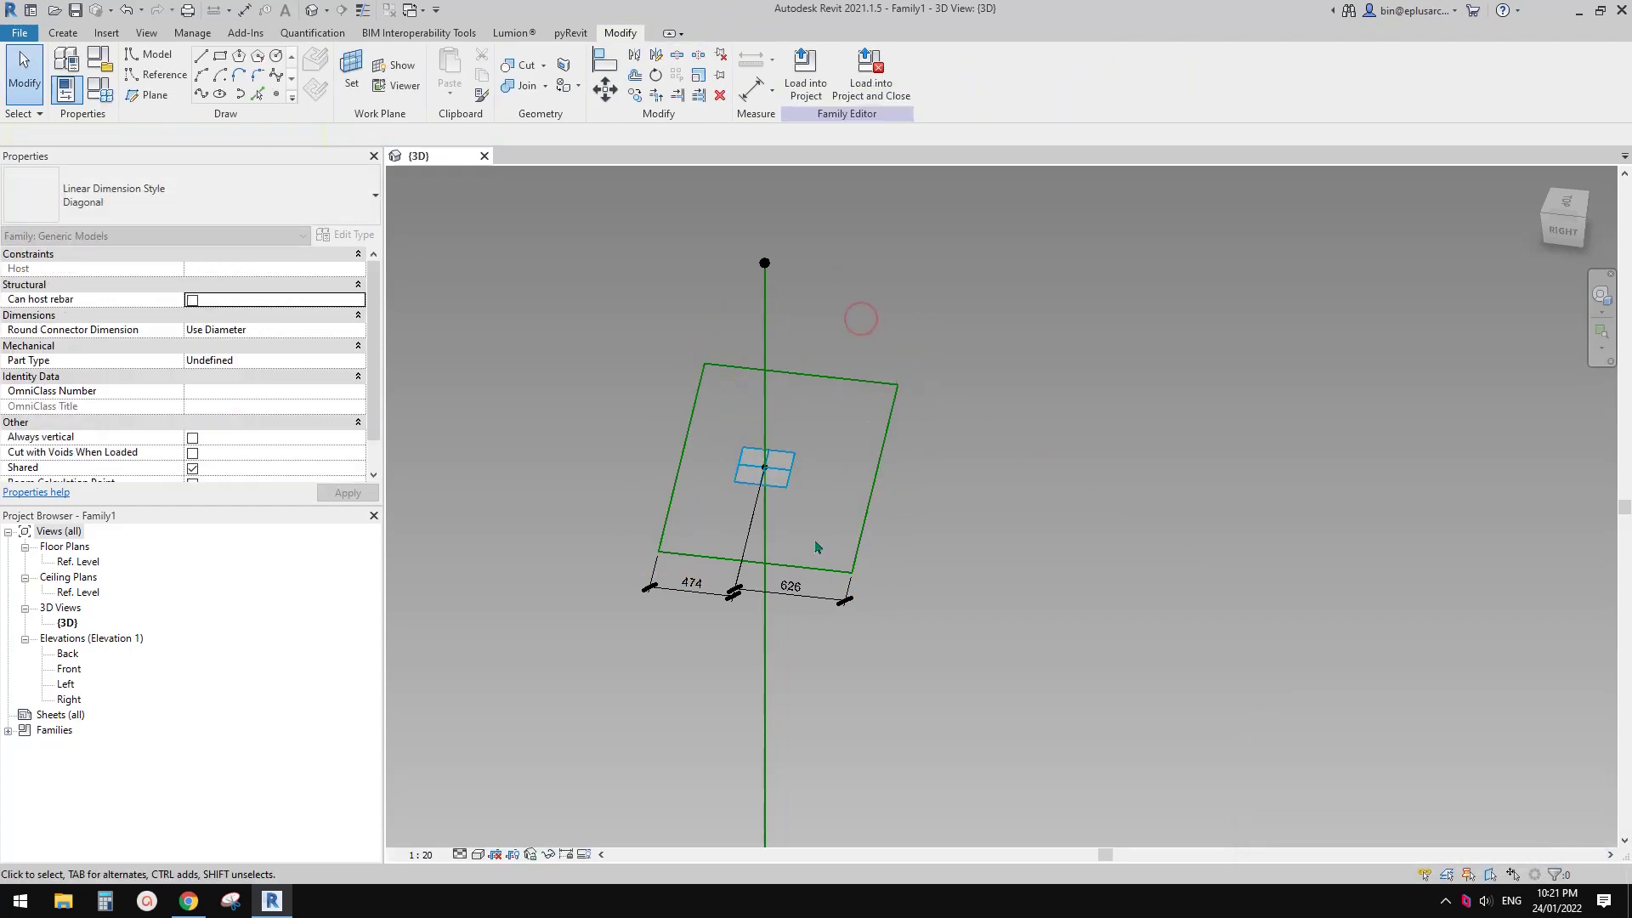
- Label both point-to-side dimensions with a new instance family parameter named WH
{"action": "middle_click_drag", "start_coordinate": [786, 620], "coordinate": [842, 582]}
{"action": "scroll", "coordinate": [841, 581], "scroll_direction": "up", "scroll_amount": 1}
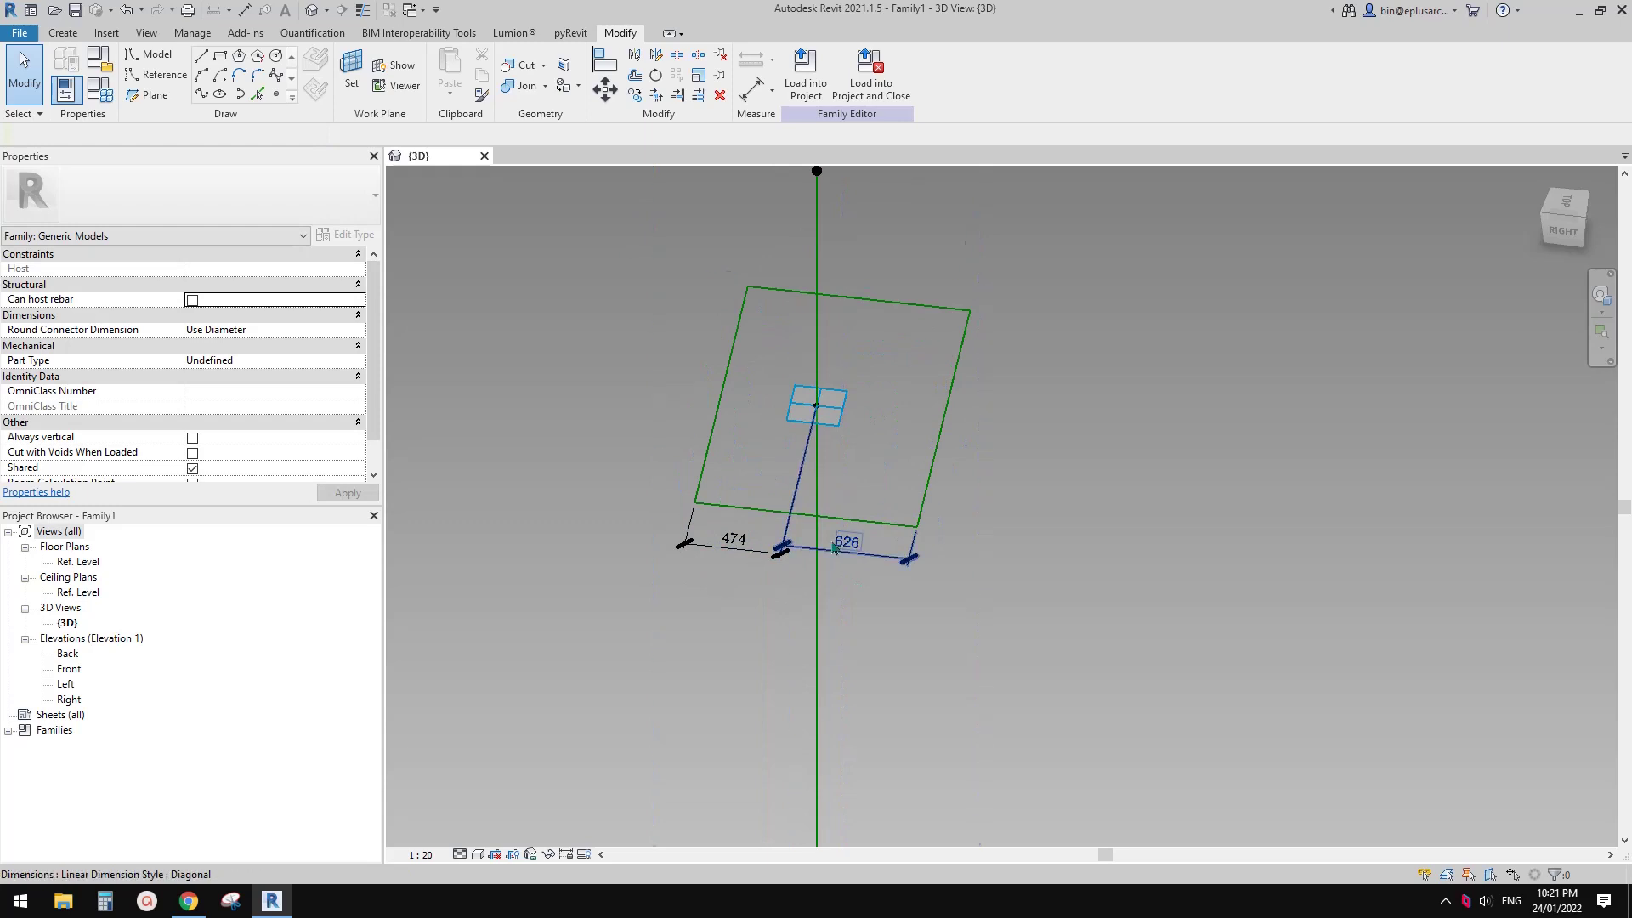
{"action": "left_click", "coordinate": [847, 546]}
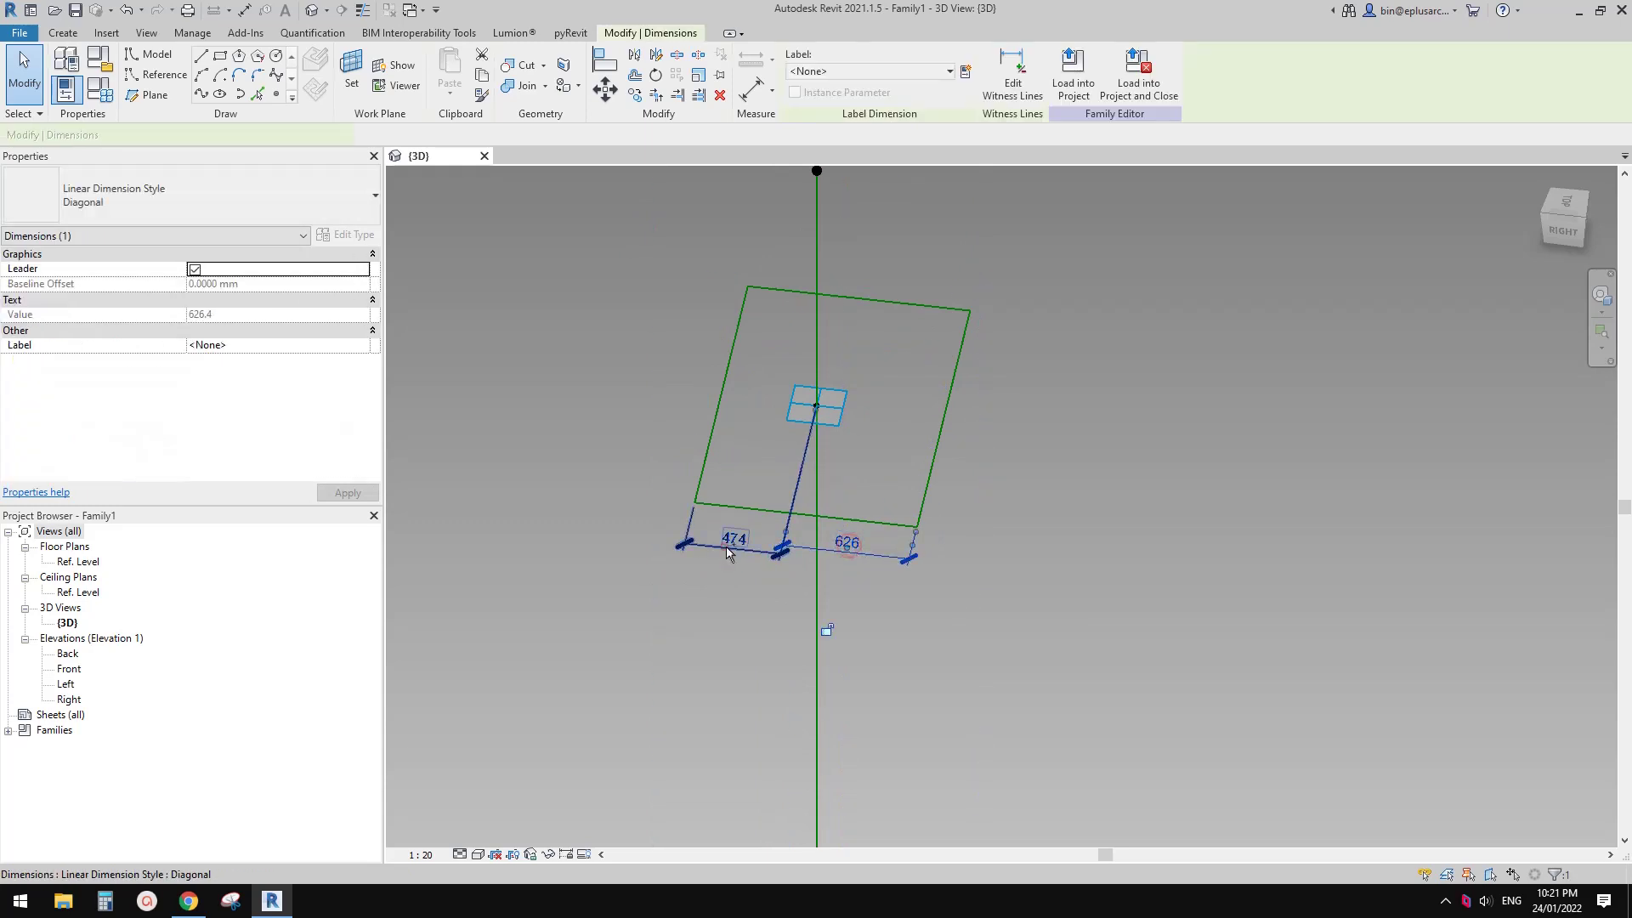
{"action": "left_click", "coordinate": [726, 553], "text": "ctrl"}
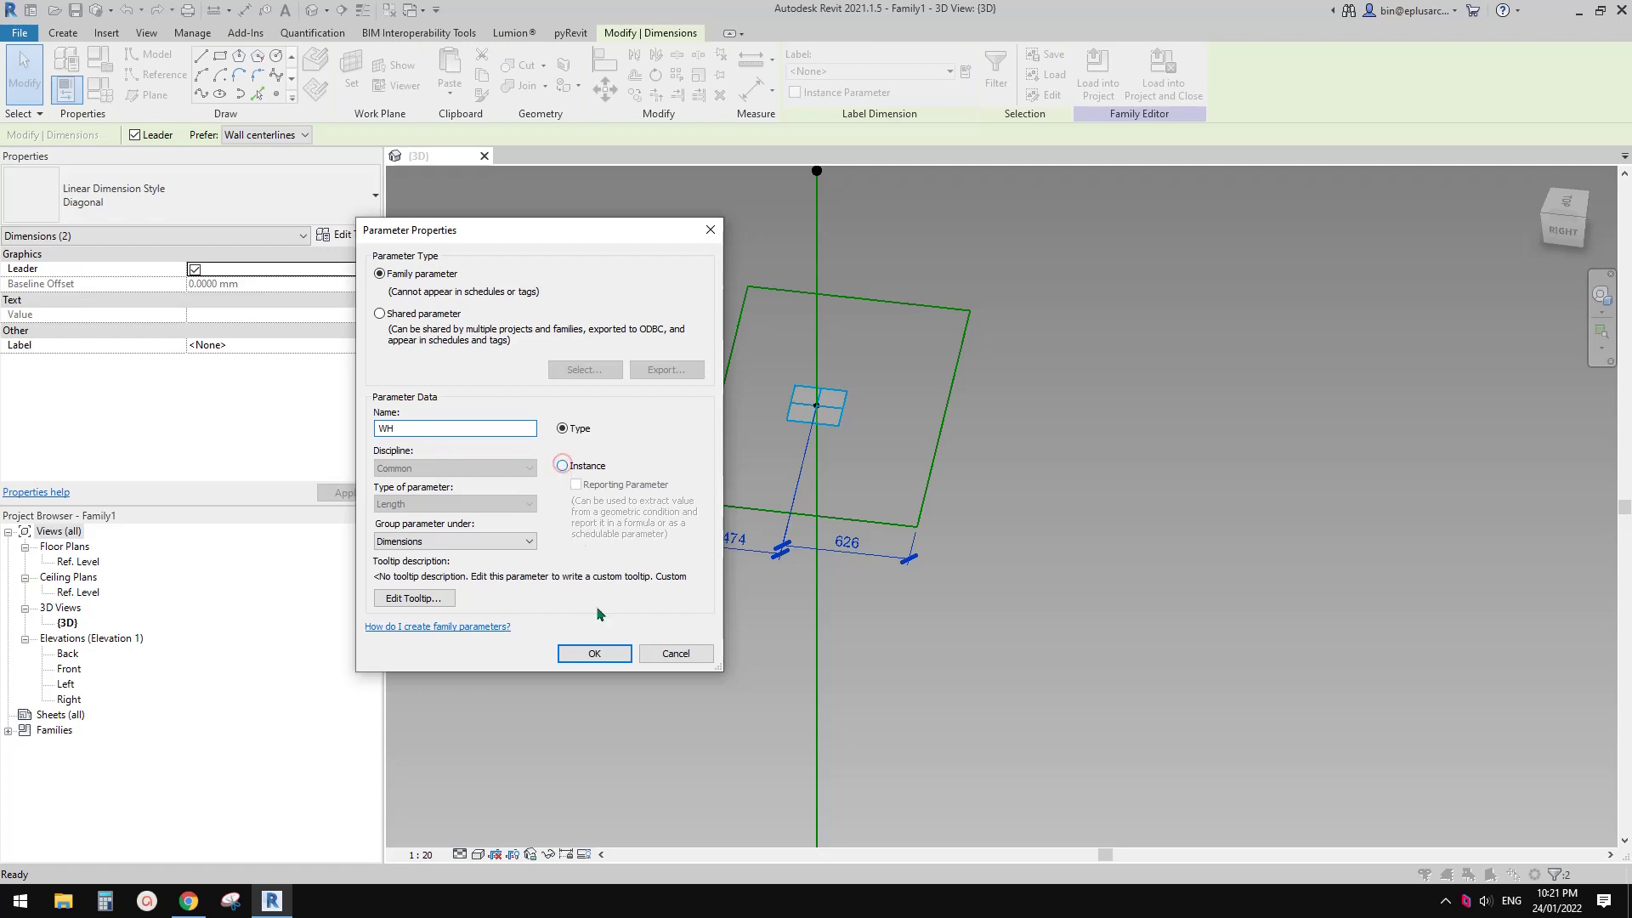
{"action": "left_click", "coordinate": [562, 464]}
{"action": "left_click", "coordinate": [594, 652]}
{"action": "middle_click_drag", "start_coordinate": [758, 618], "coordinate": [743, 655]}
{"action": "middle_click_drag", "start_coordinate": [703, 530], "coordinate": [754, 546]}
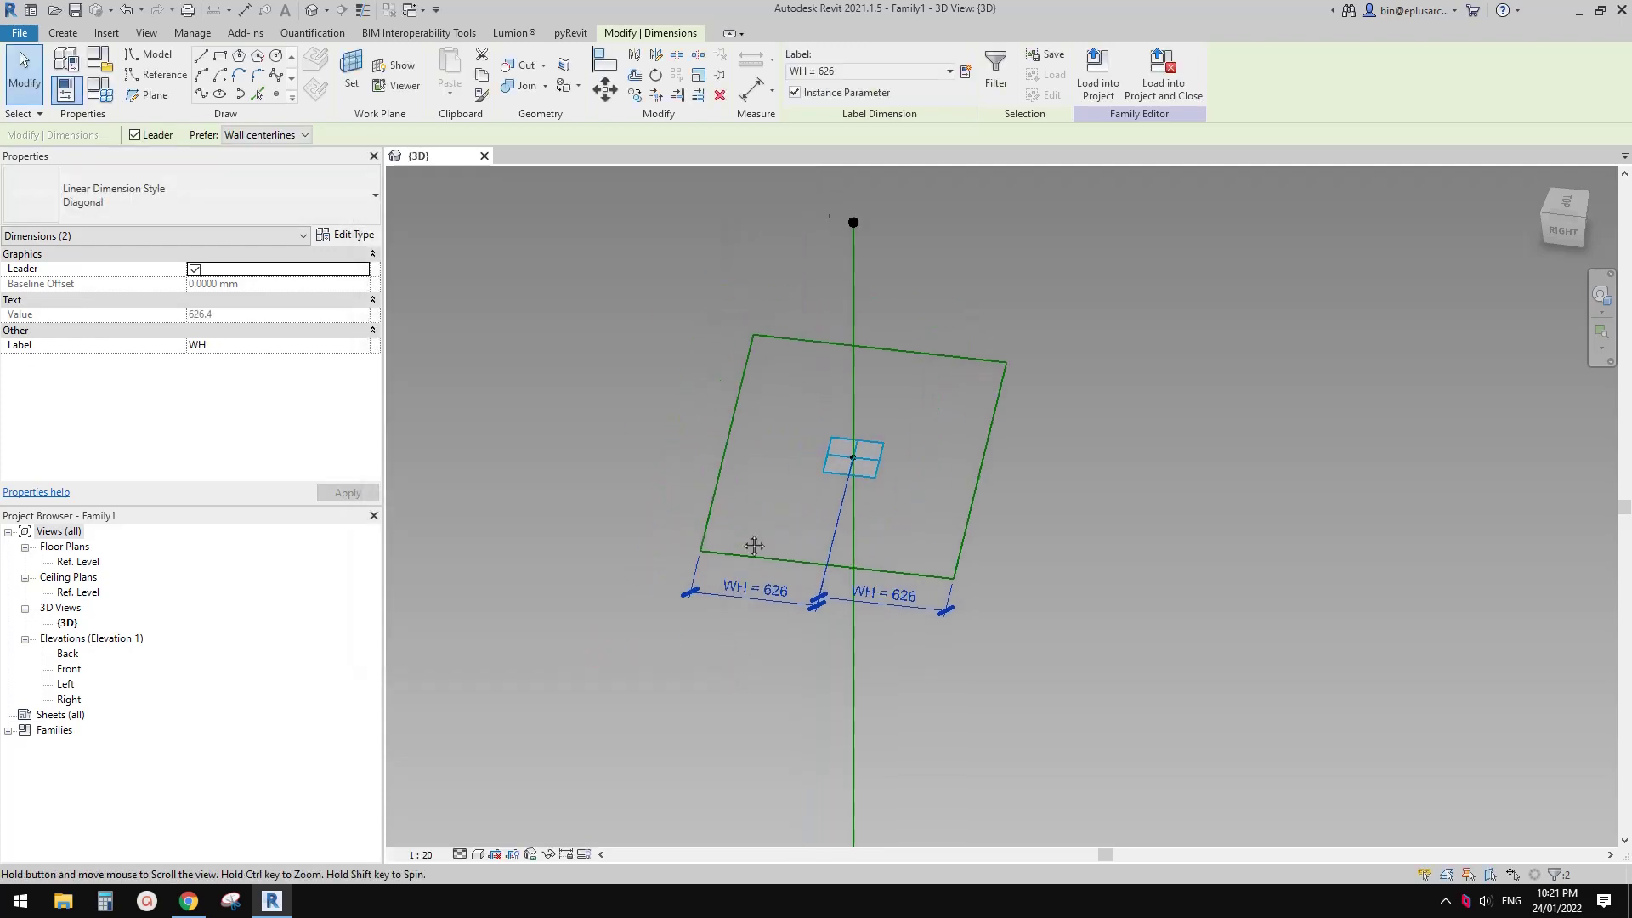
{"action": "key", "text": "Escape"}
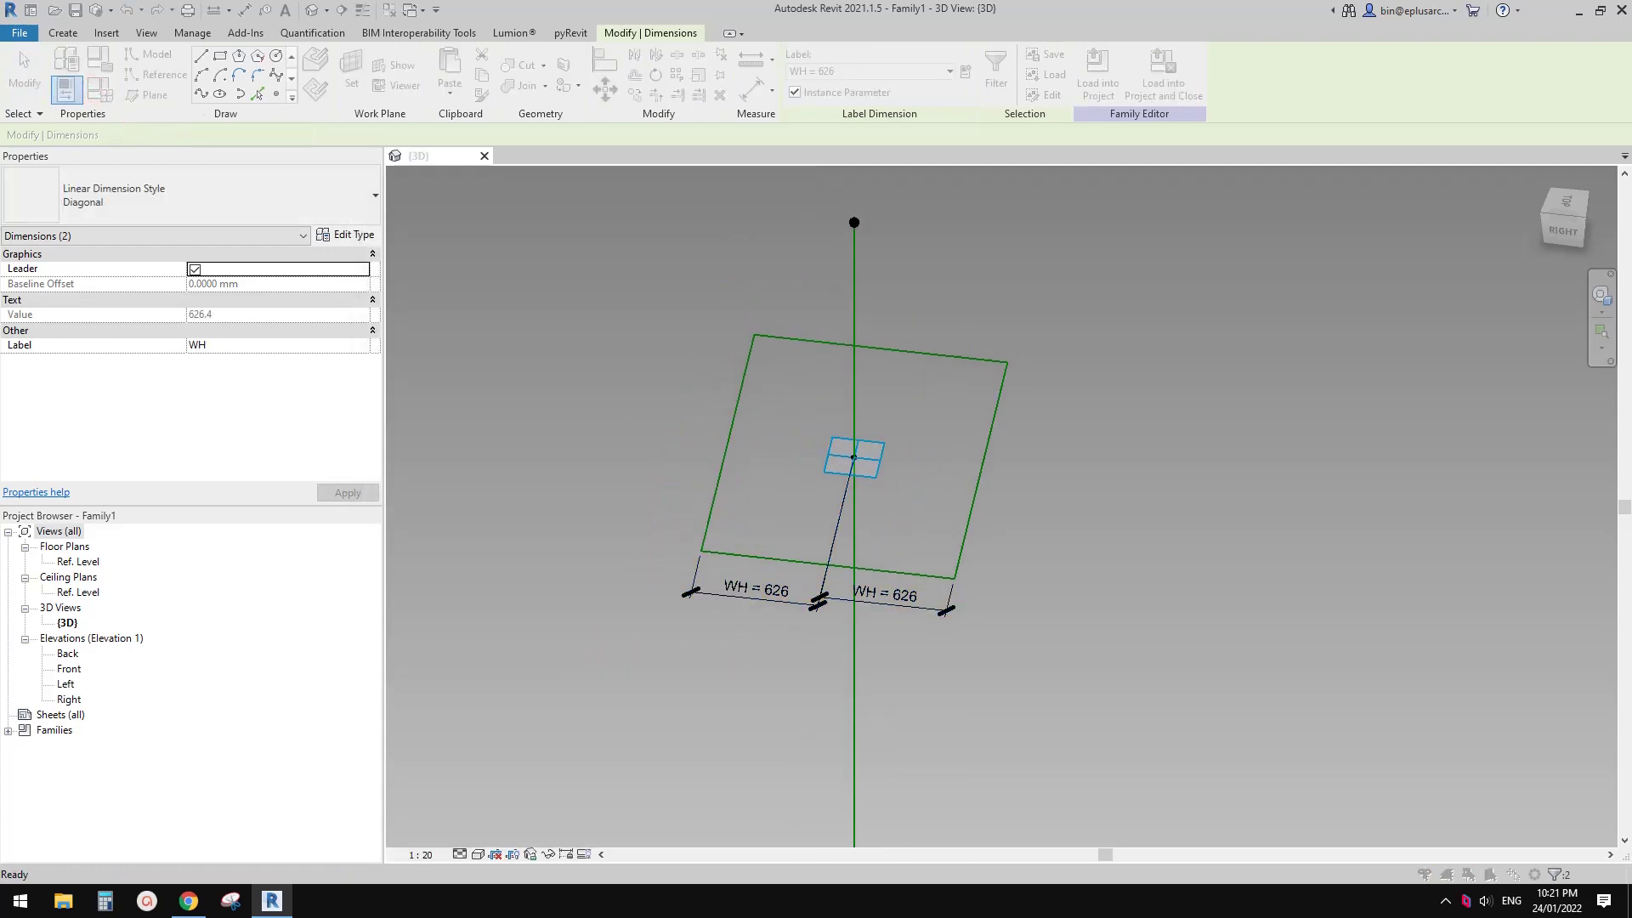
- Create an instance length parameter named W under Dimensions in Family Types
{"action": "left_click_drag", "start_coordinate": [0, 228], "coordinate": [733, 240]}
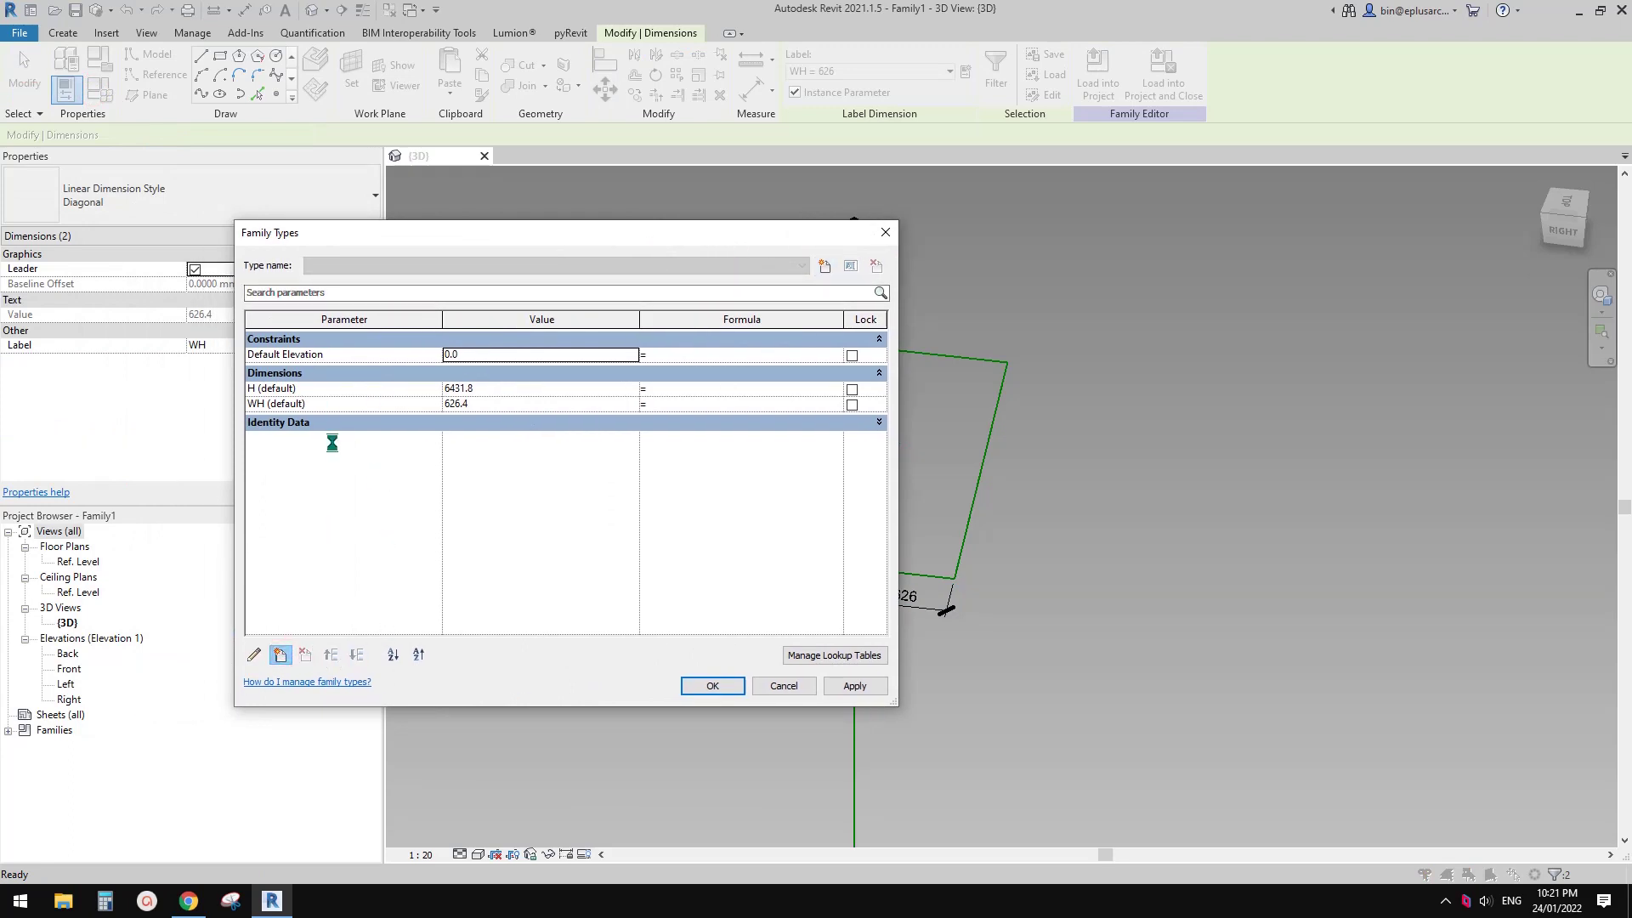
{"action": "type", "text": "W"}
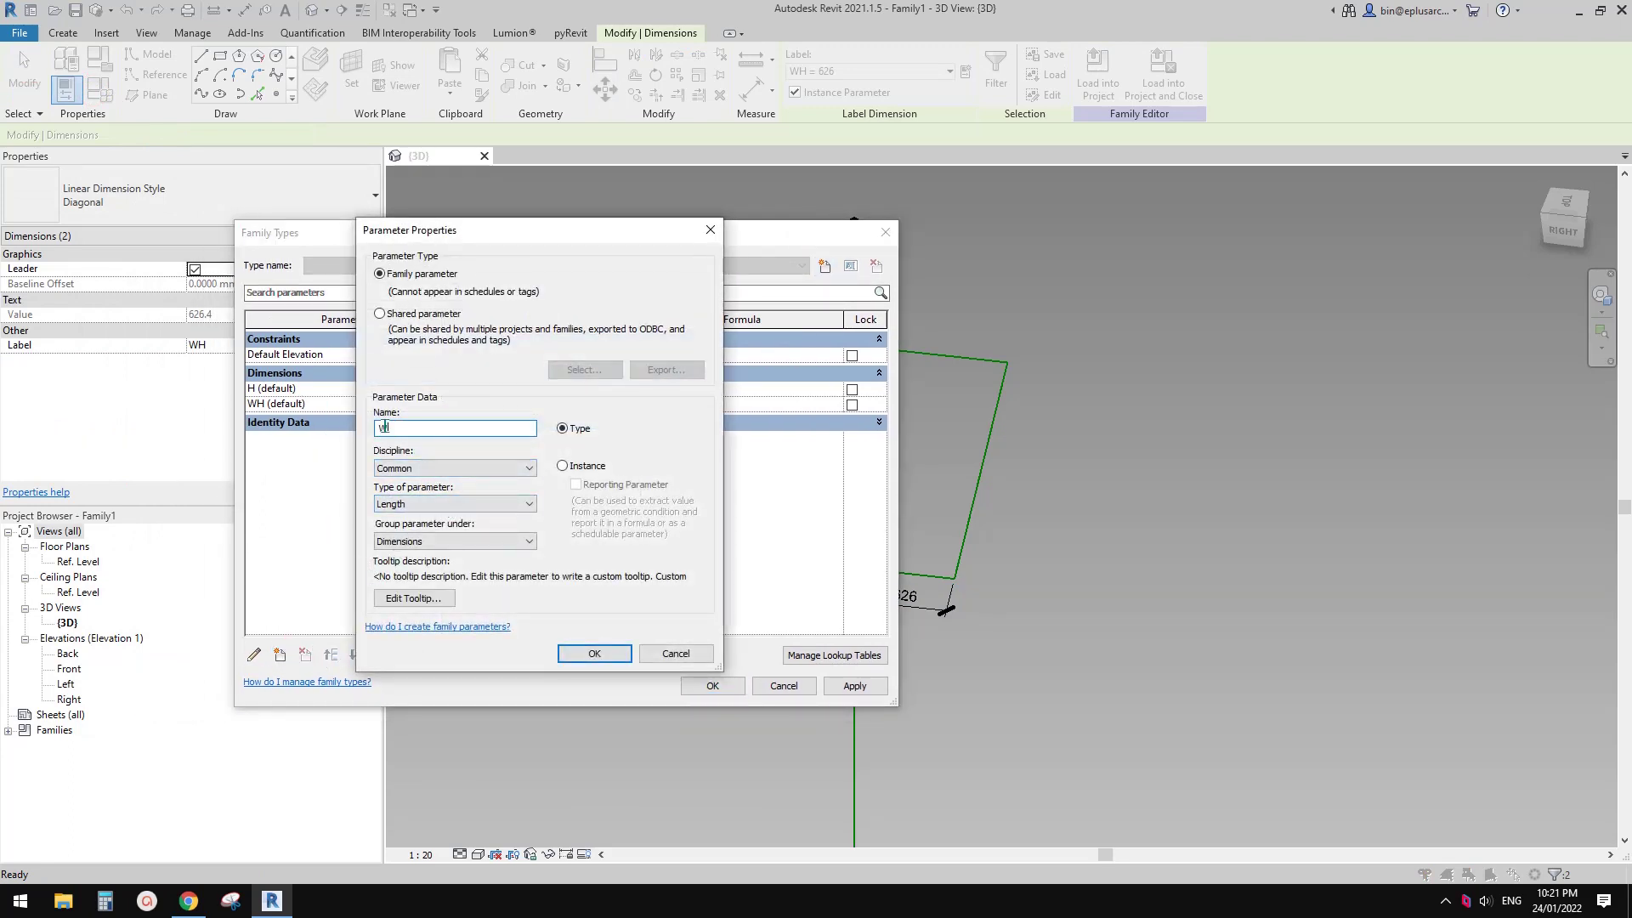
{"action": "left_click", "coordinate": [597, 653]}
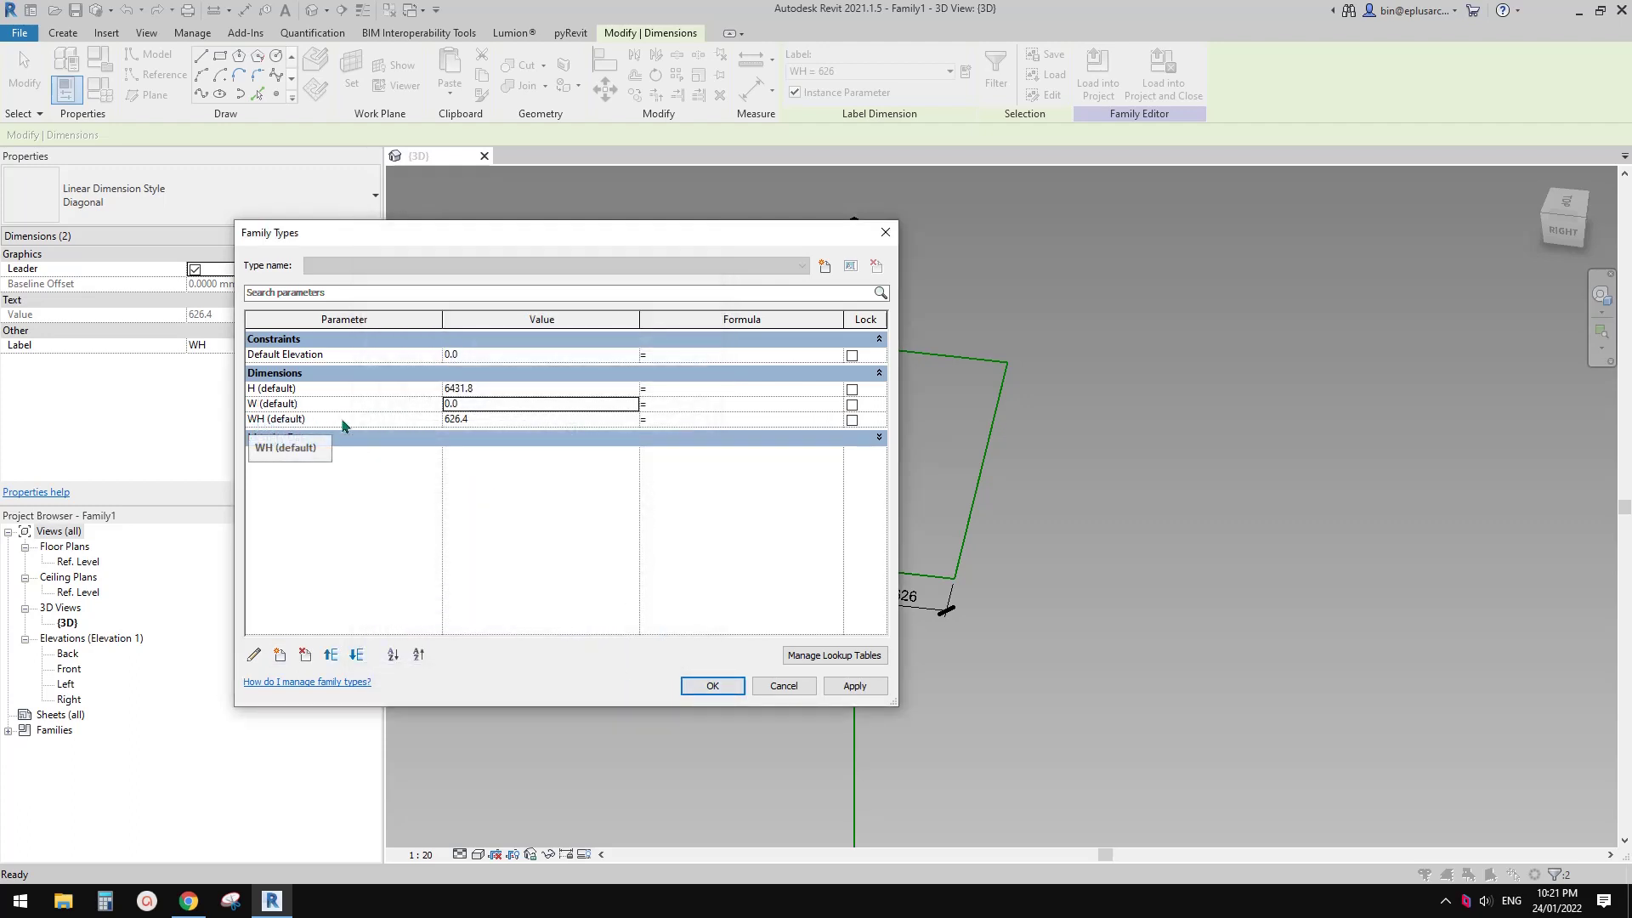
- Define the WH parameter with the formula W/2 in Family Types
{"action": "left_click", "coordinate": [686, 425]}
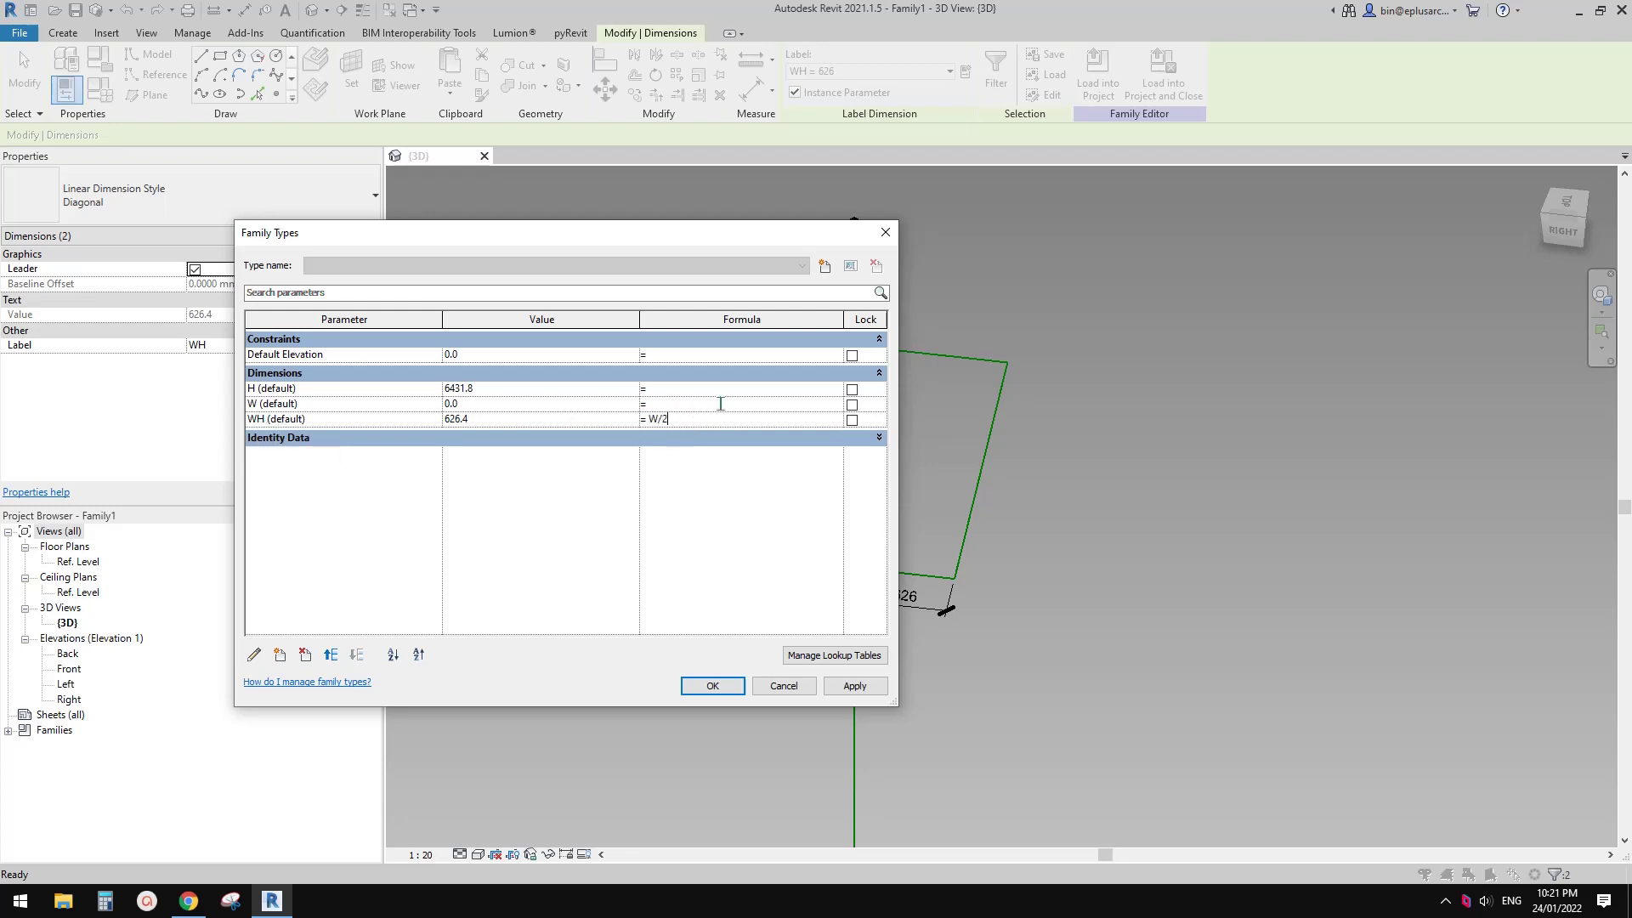
{"action": "type", "text": "W/2"}
{"action": "left_click", "coordinate": [771, 523]}
{"action": "left_click", "coordinate": [728, 685]}
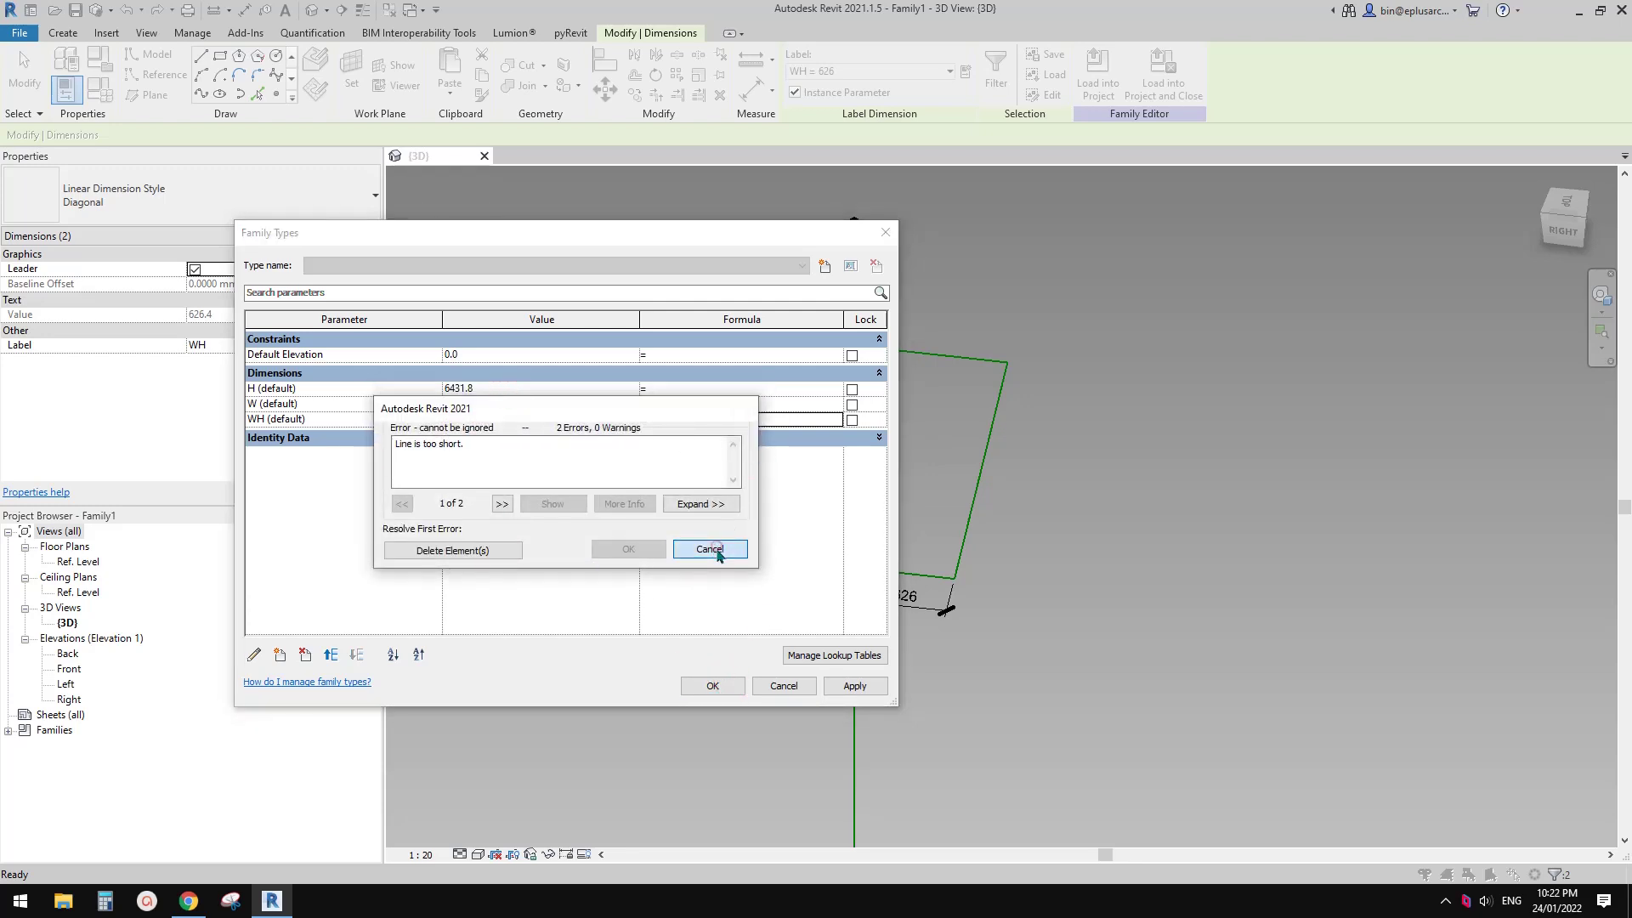
{"action": "left_click", "coordinate": [711, 550]}
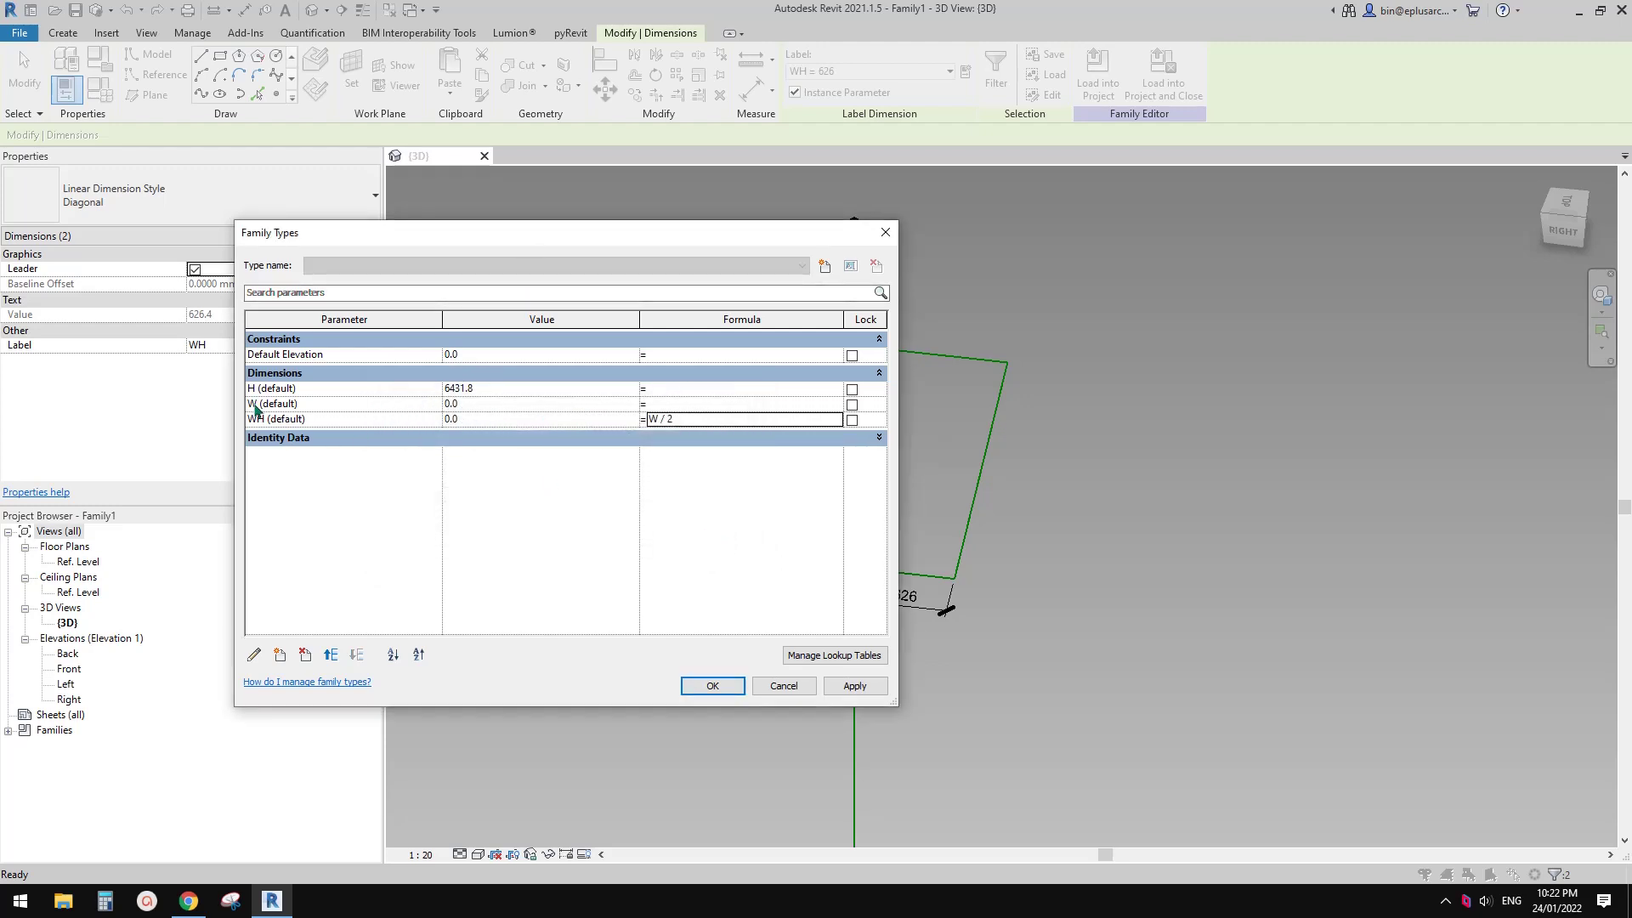
- Set the W parameter to 20000 mm and apply it to the profile
{"action": "left_click", "coordinate": [452, 418]}
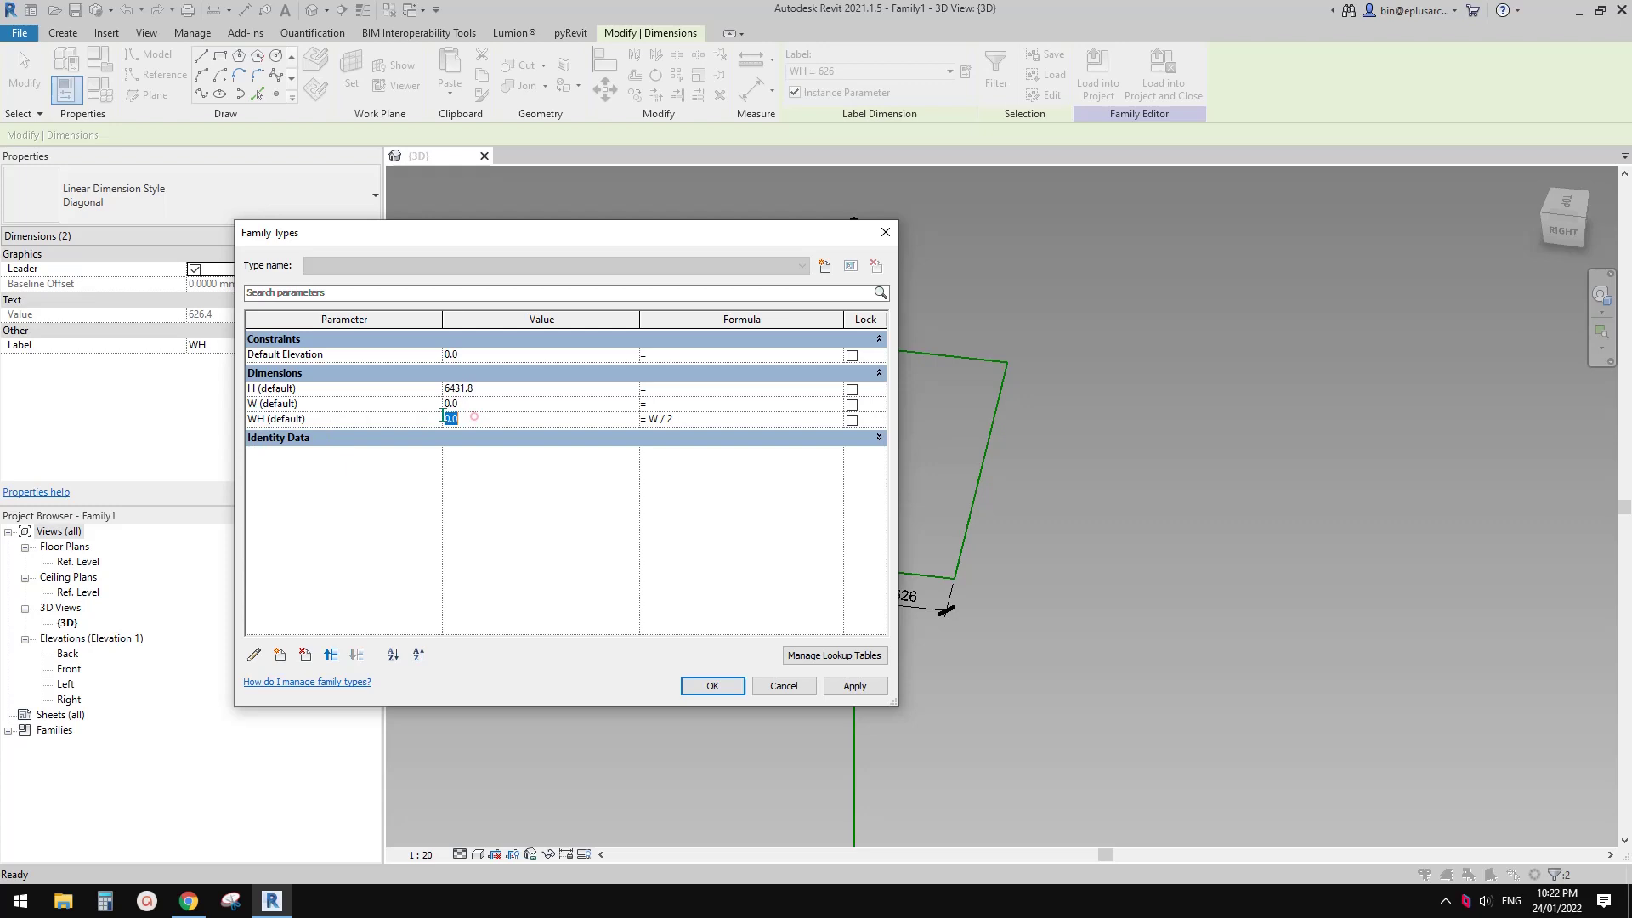
{"action": "left_click", "coordinate": [484, 404]}
{"action": "left_click", "coordinate": [851, 685]}
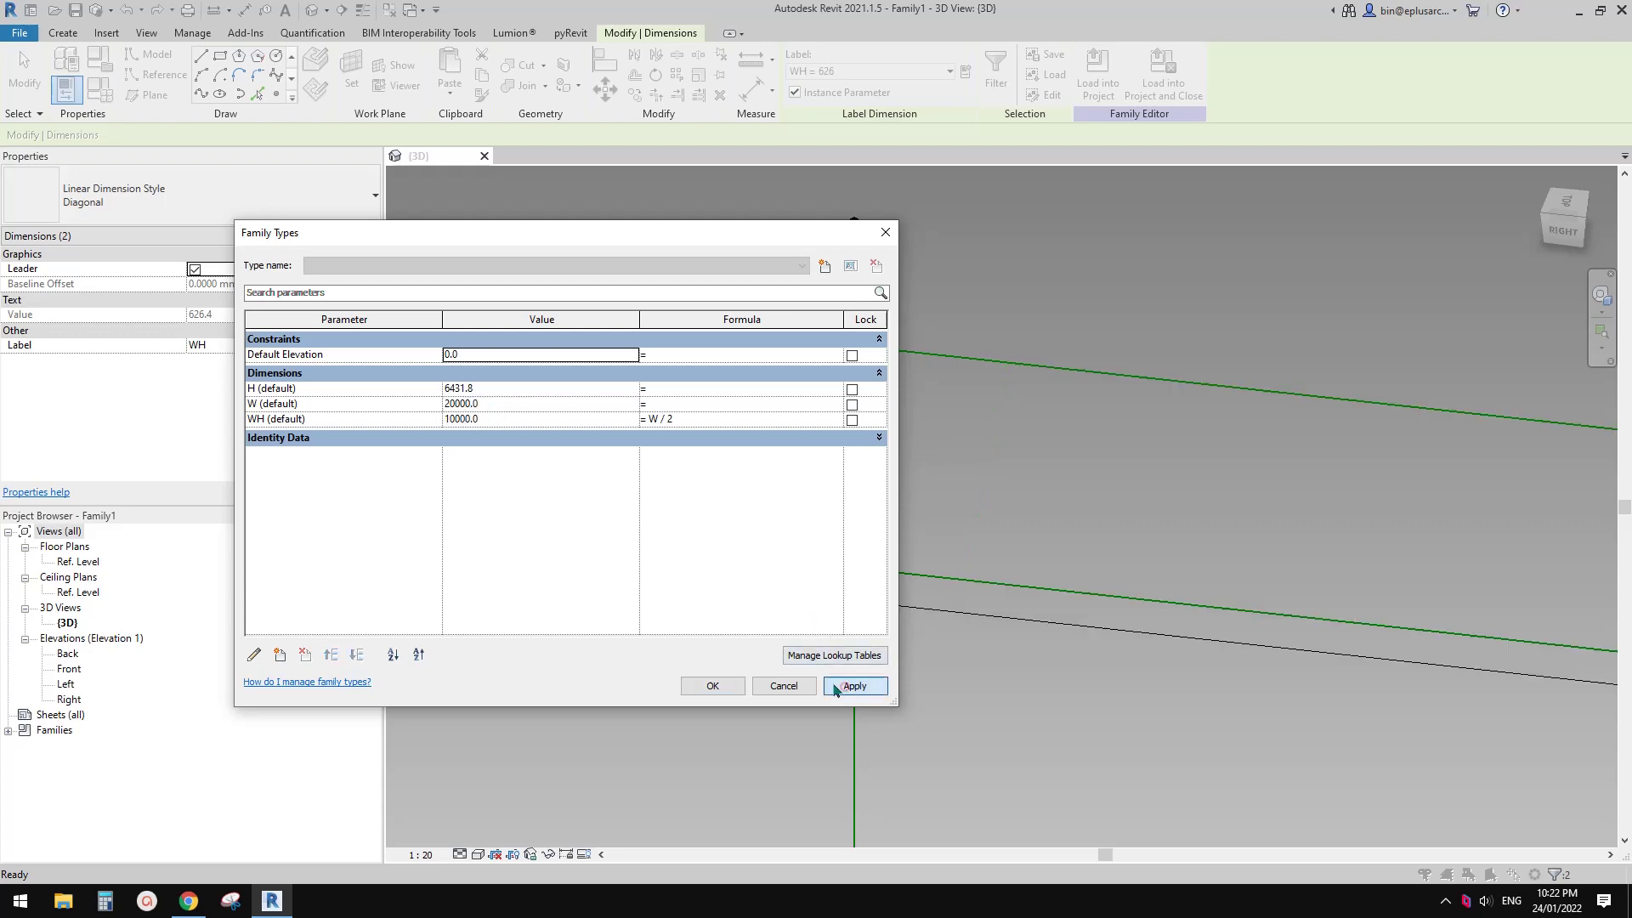
- Set the W parameter to 5000 mm and accept the Family Types changes
{"action": "left_click", "coordinate": [513, 406]}
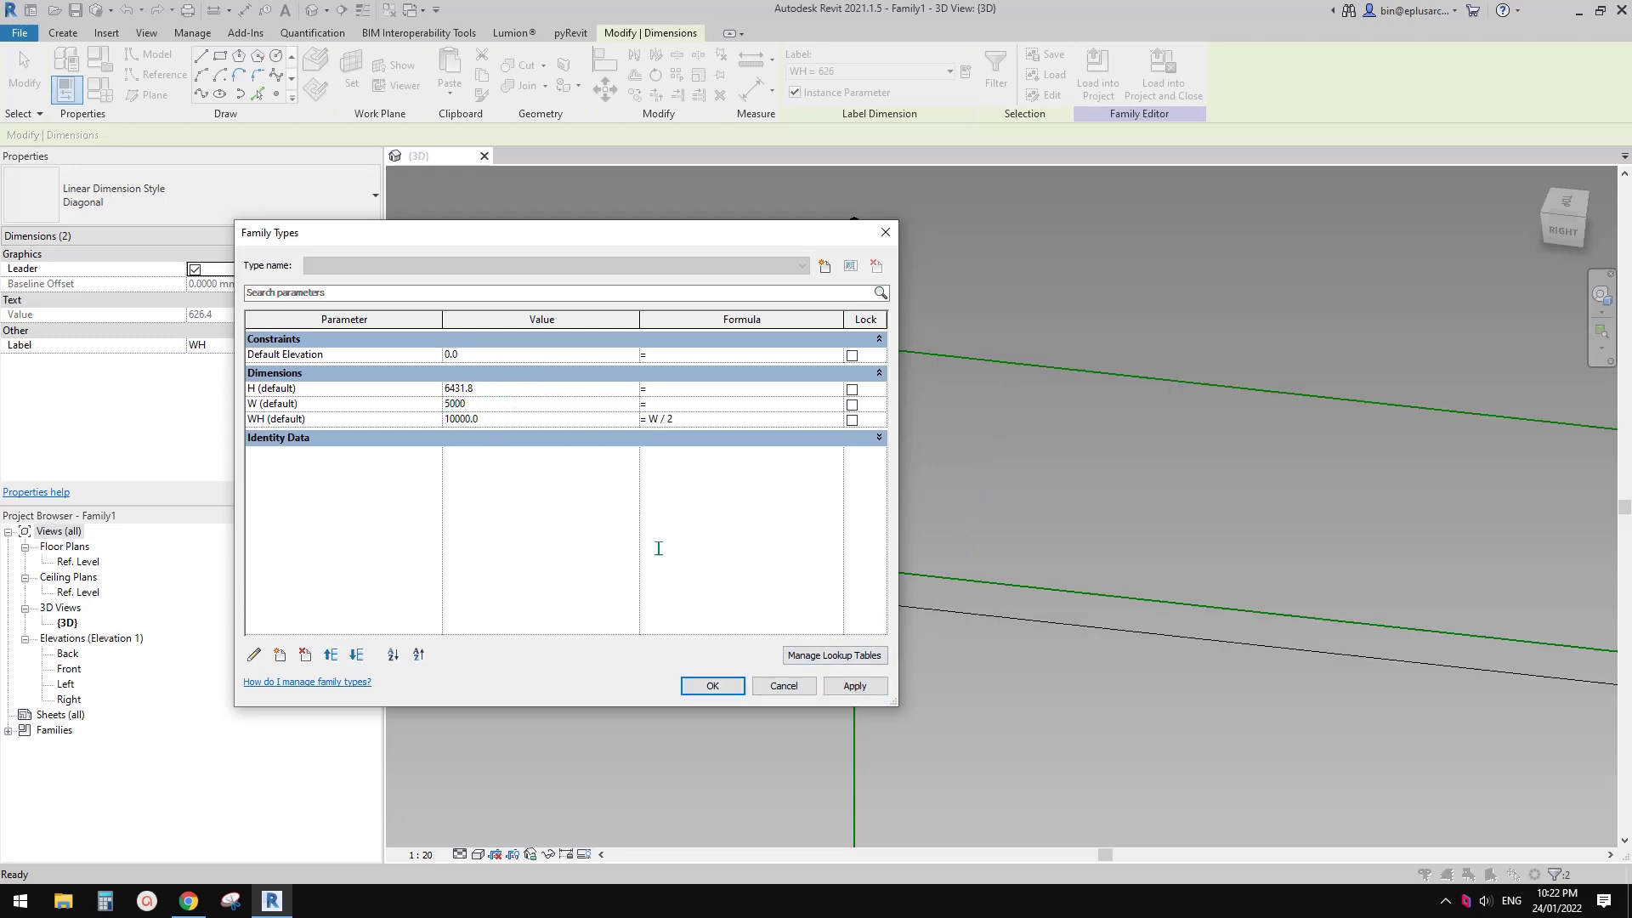
{"action": "left_click", "coordinate": [854, 685]}
{"action": "left_click", "coordinate": [713, 684]}
{"action": "left_click", "coordinate": [765, 649]}
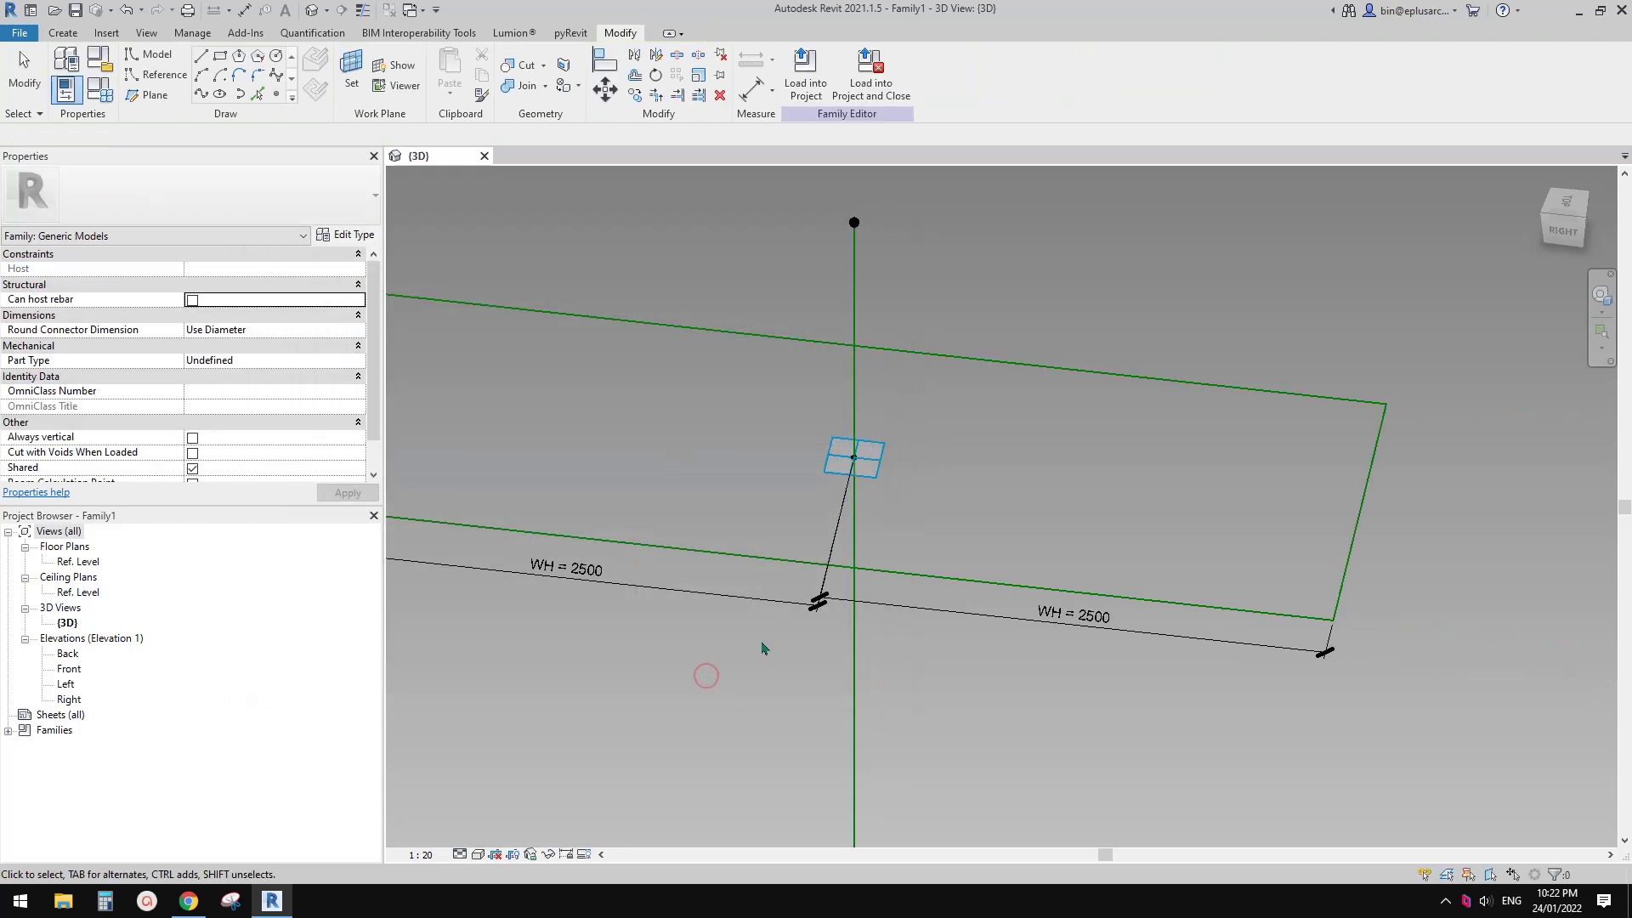
- Make a permanent dimension from one 5000 mm side of the rectangle to the hosted reference point by moving its temporary dimension's witness line
{"action": "middle_click_drag", "start_coordinate": [884, 668], "coordinate": [863, 480], "text": "shift"}
{"action": "key", "text": "Tab"}
{"action": "left_click", "coordinate": [876, 452]}
{"action": "middle_click_drag", "start_coordinate": [833, 494], "coordinate": [839, 572]}
{"action": "left_click", "coordinate": [1046, 495]}
{"action": "key", "text": "Tab"}
{"action": "key", "text": "Tab"}
{"action": "left_click", "coordinate": [885, 522]}
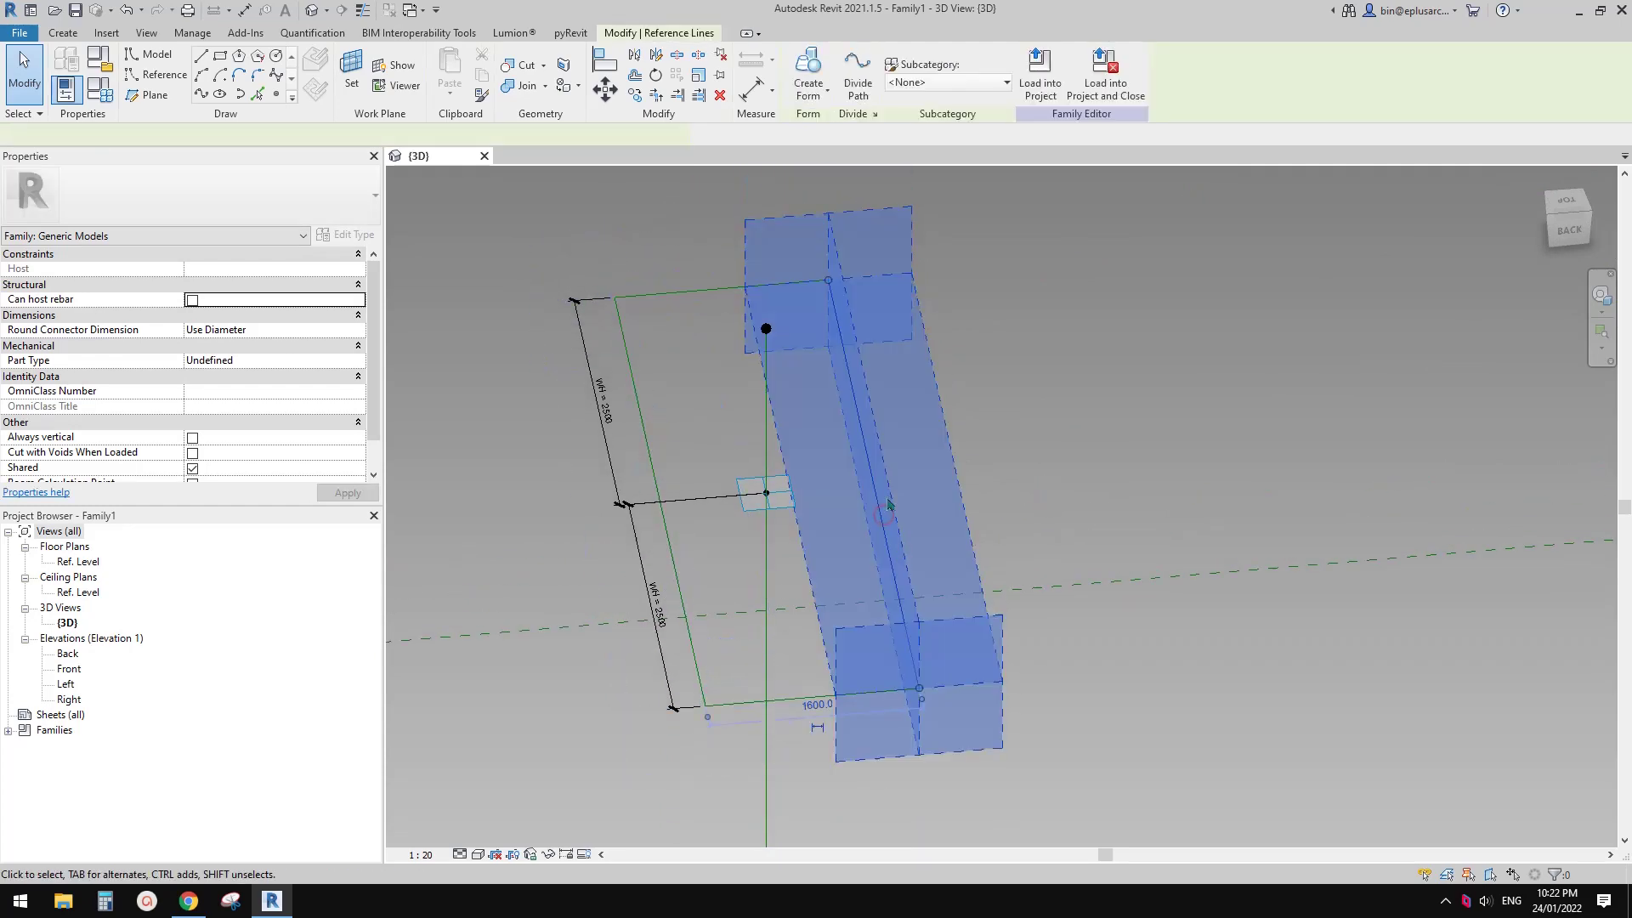
{"action": "middle_click_drag", "start_coordinate": [885, 666], "coordinate": [906, 636]}
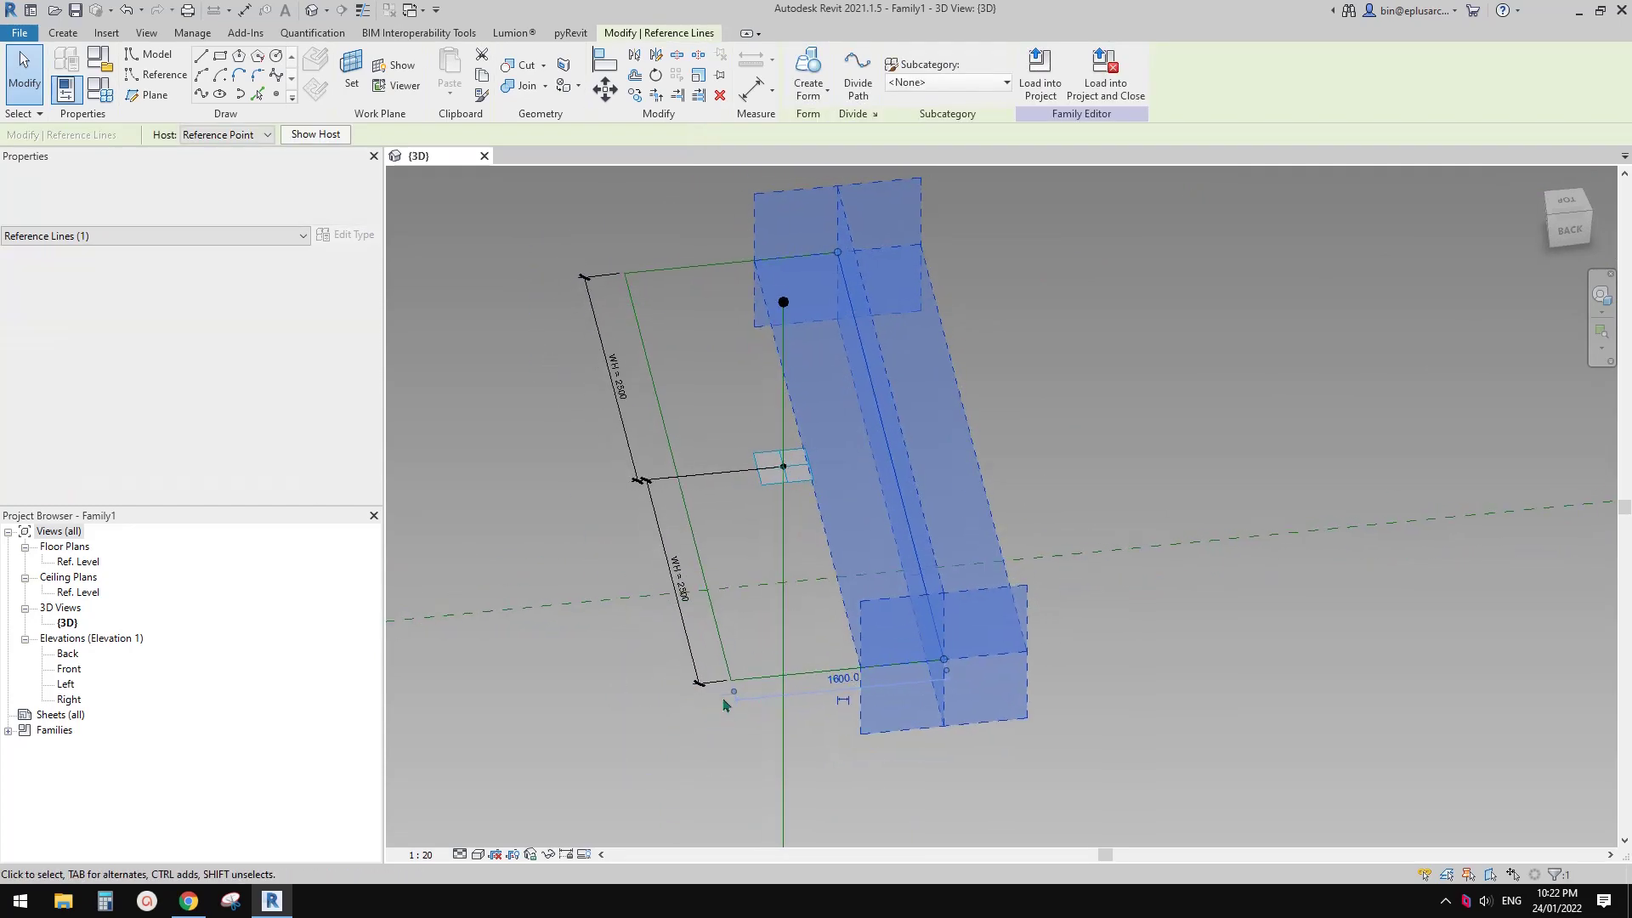
{"action": "left_click_drag", "start_coordinate": [787, 526], "coordinate": [782, 465]}
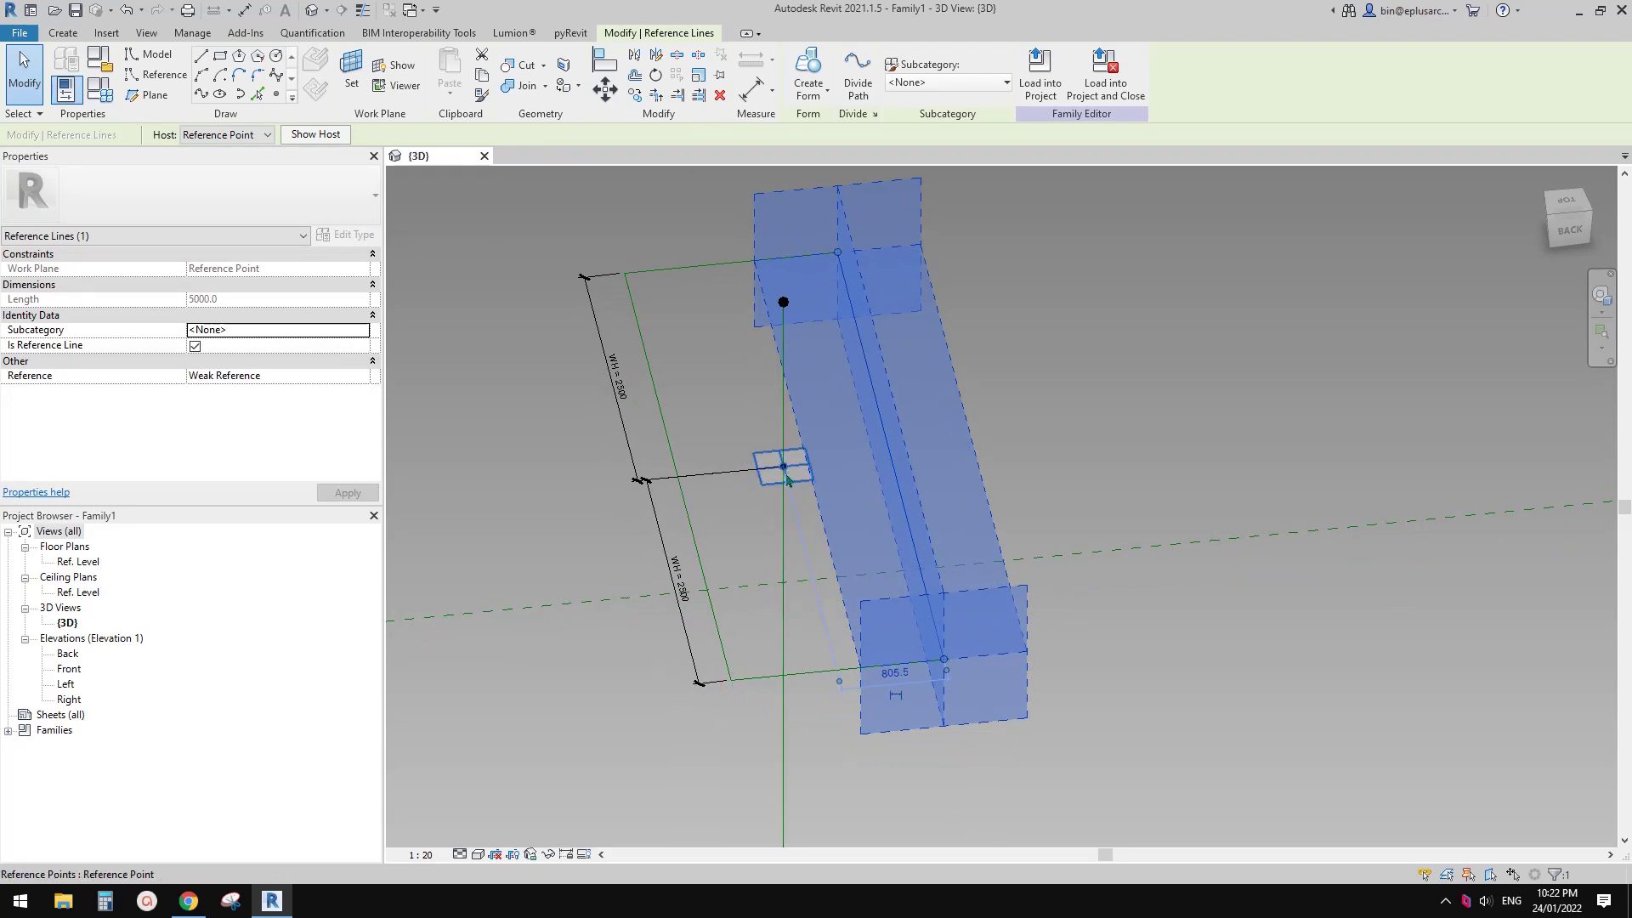
{"action": "middle_click_drag", "start_coordinate": [812, 623], "coordinate": [830, 649]}
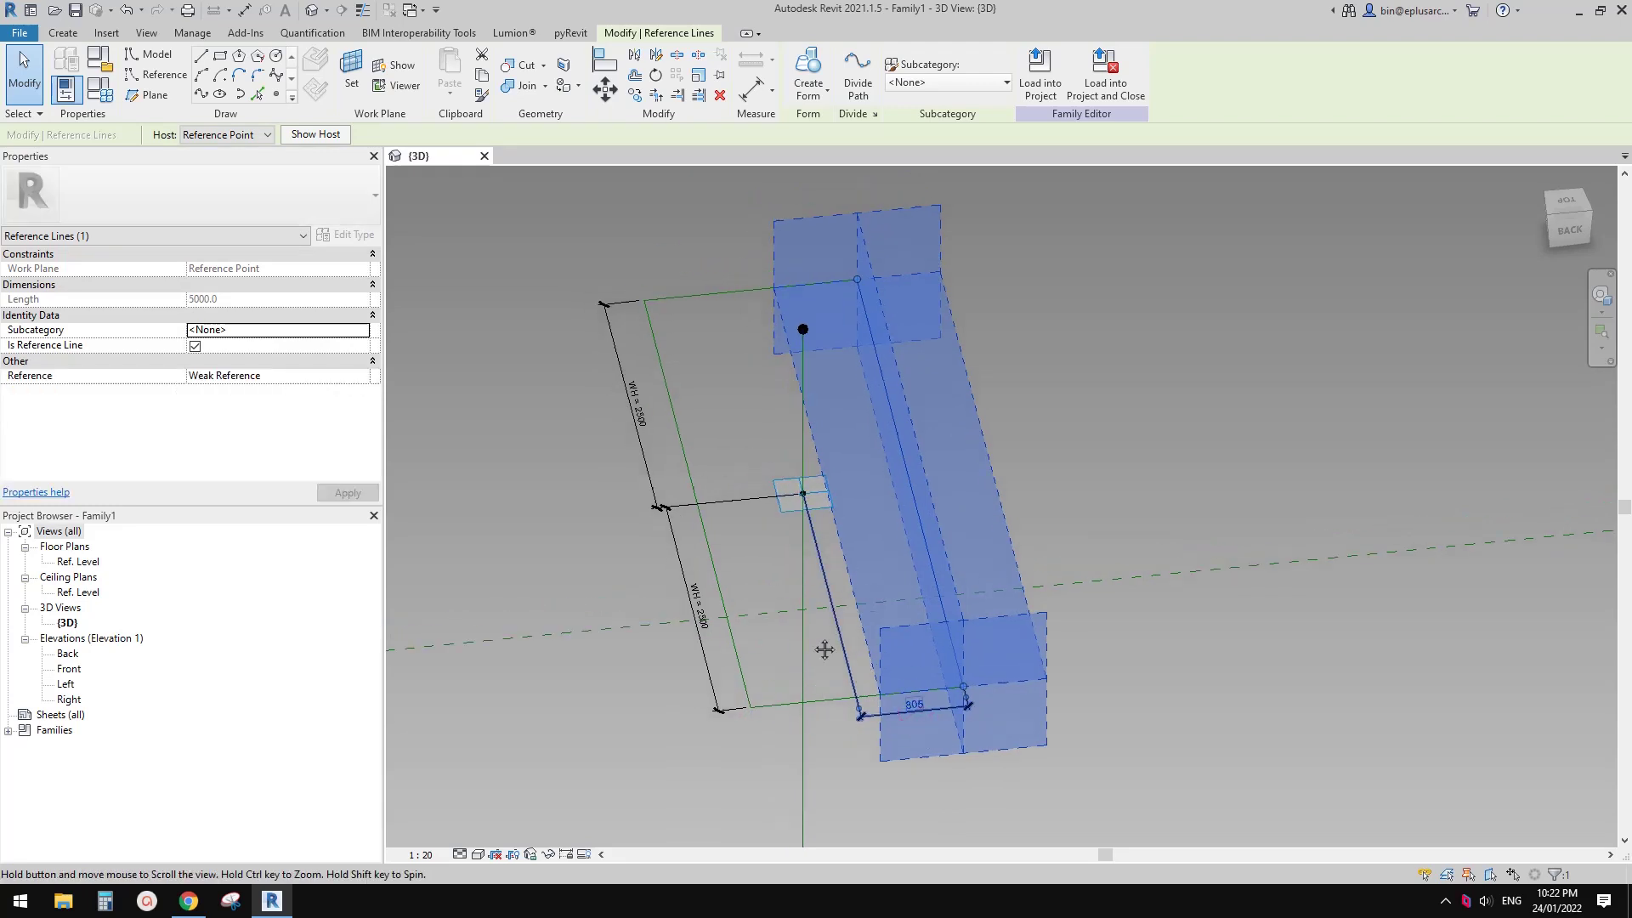
- Create a permanent dimension between the opposite 5000 mm side of the rectangle and the hosted reference point
{"action": "left_click", "coordinate": [716, 577]}
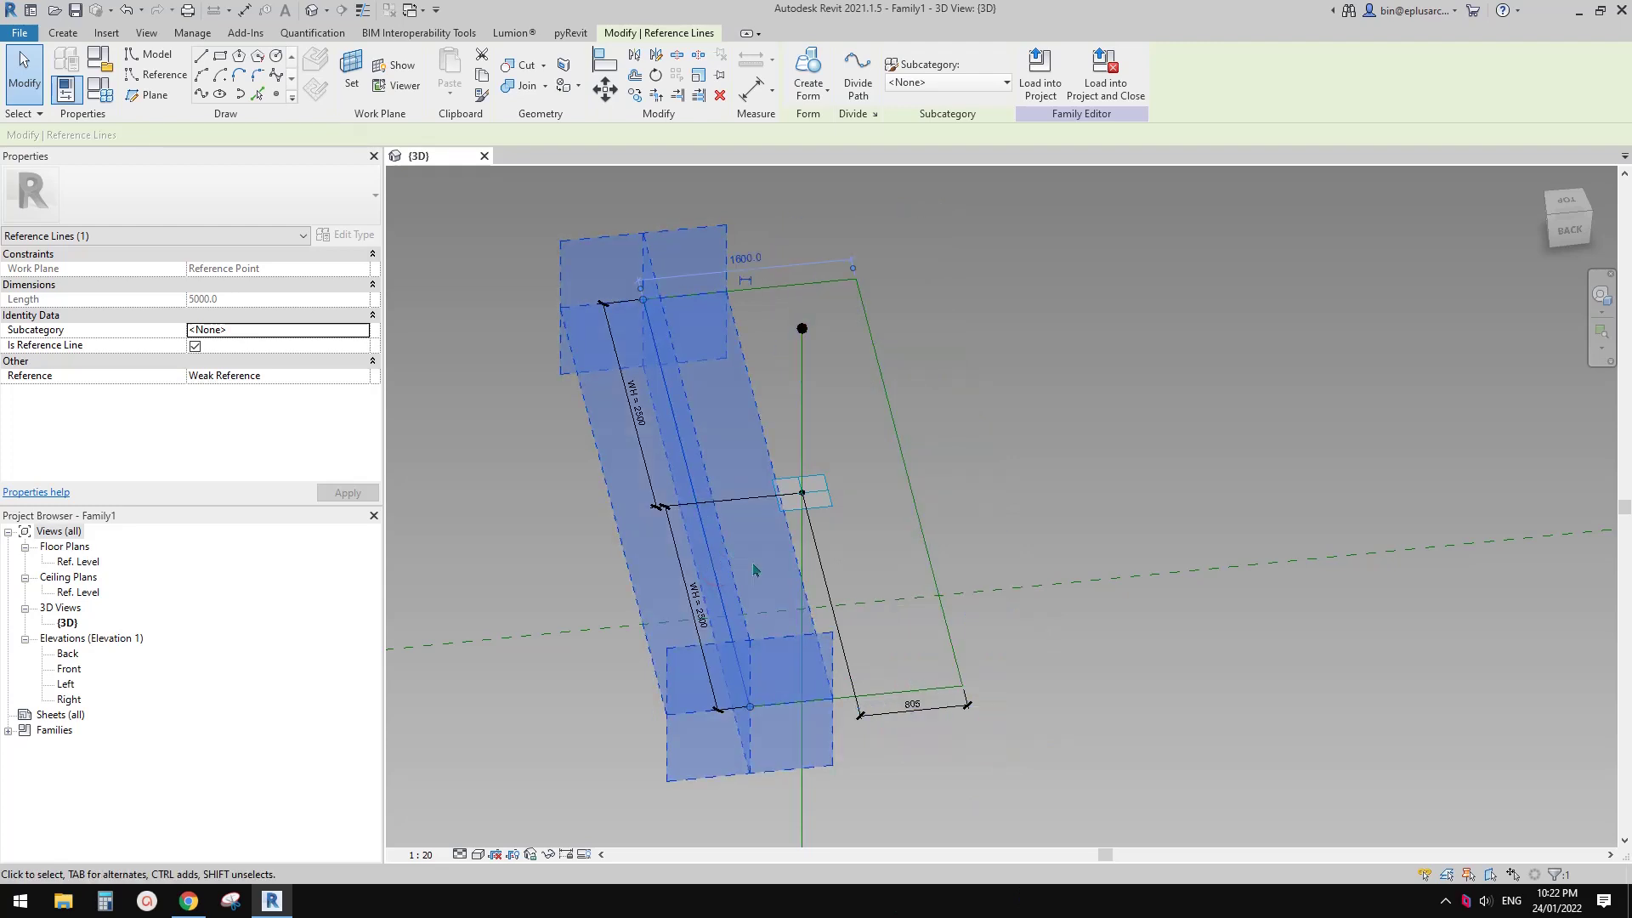
{"action": "middle_click_drag", "start_coordinate": [697, 398], "coordinate": [721, 469]}
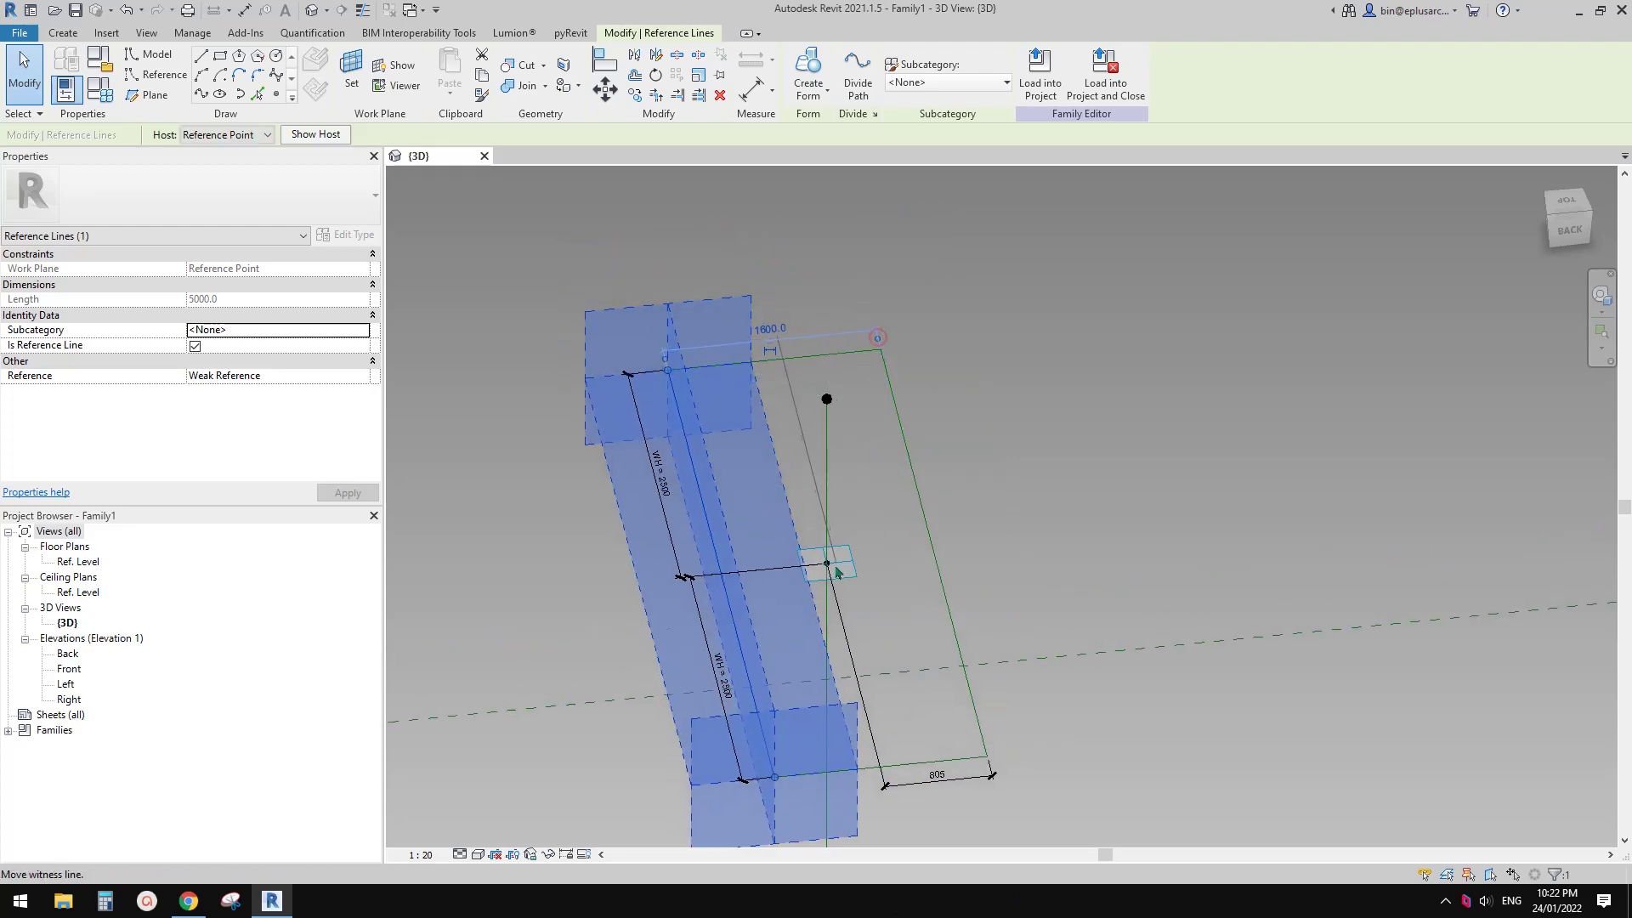
{"action": "left_click_drag", "start_coordinate": [837, 572], "coordinate": [828, 563]}
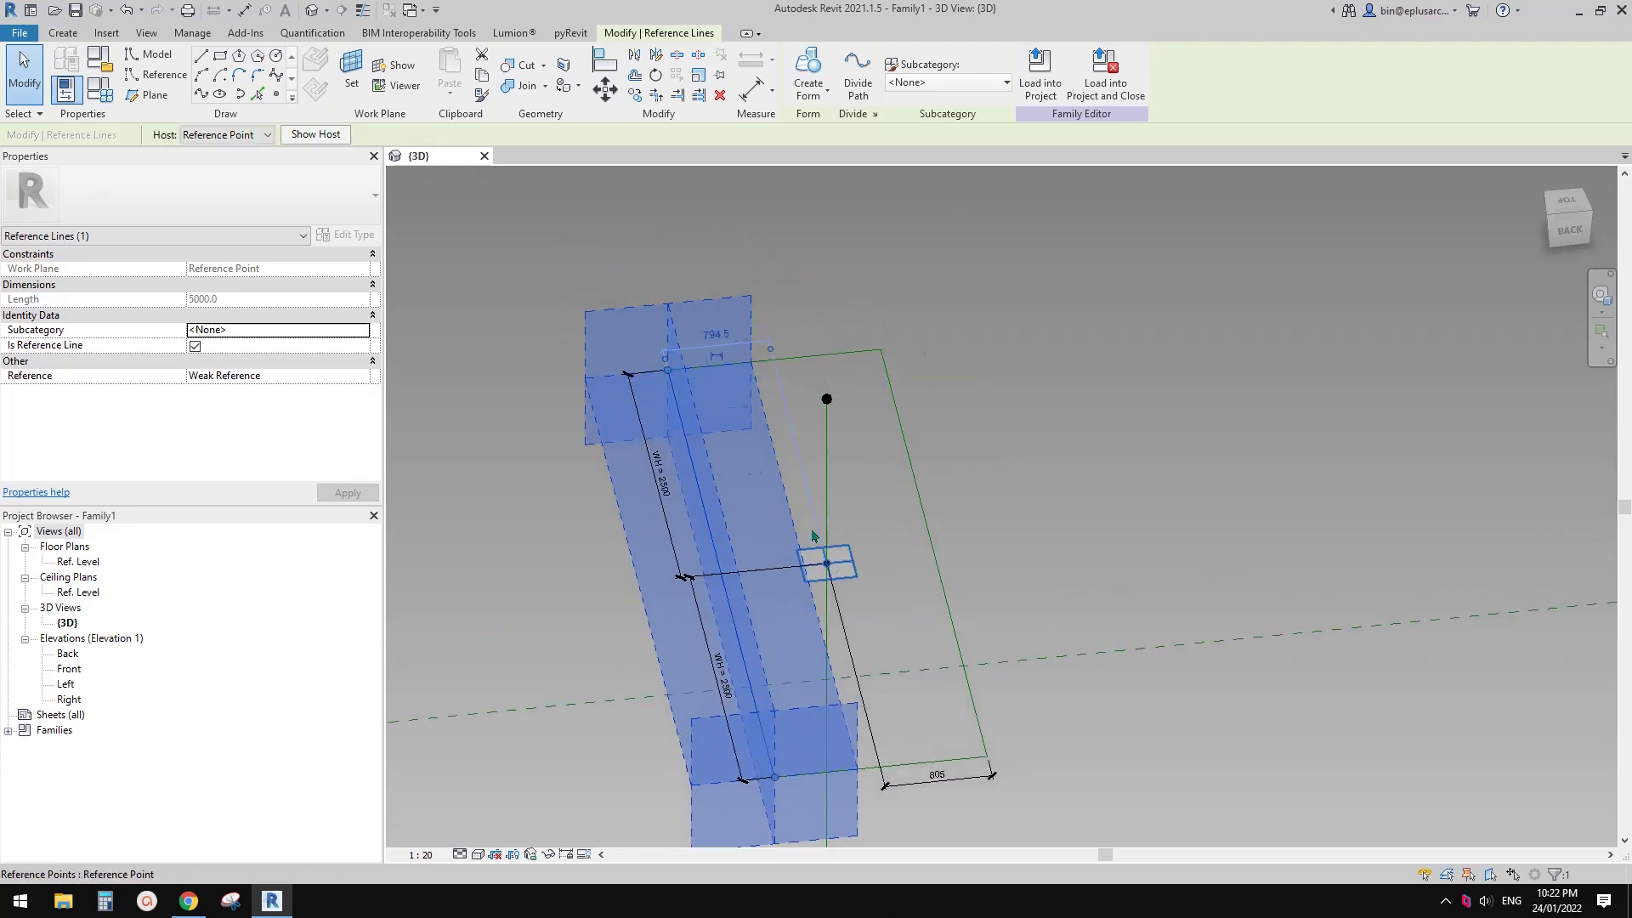
{"action": "left_click", "coordinate": [763, 418]}
- Label the two new point-to-side dimensions with the existing WH parameter
{"action": "key", "text": "Tab"}
{"action": "left_click", "coordinate": [738, 345]}
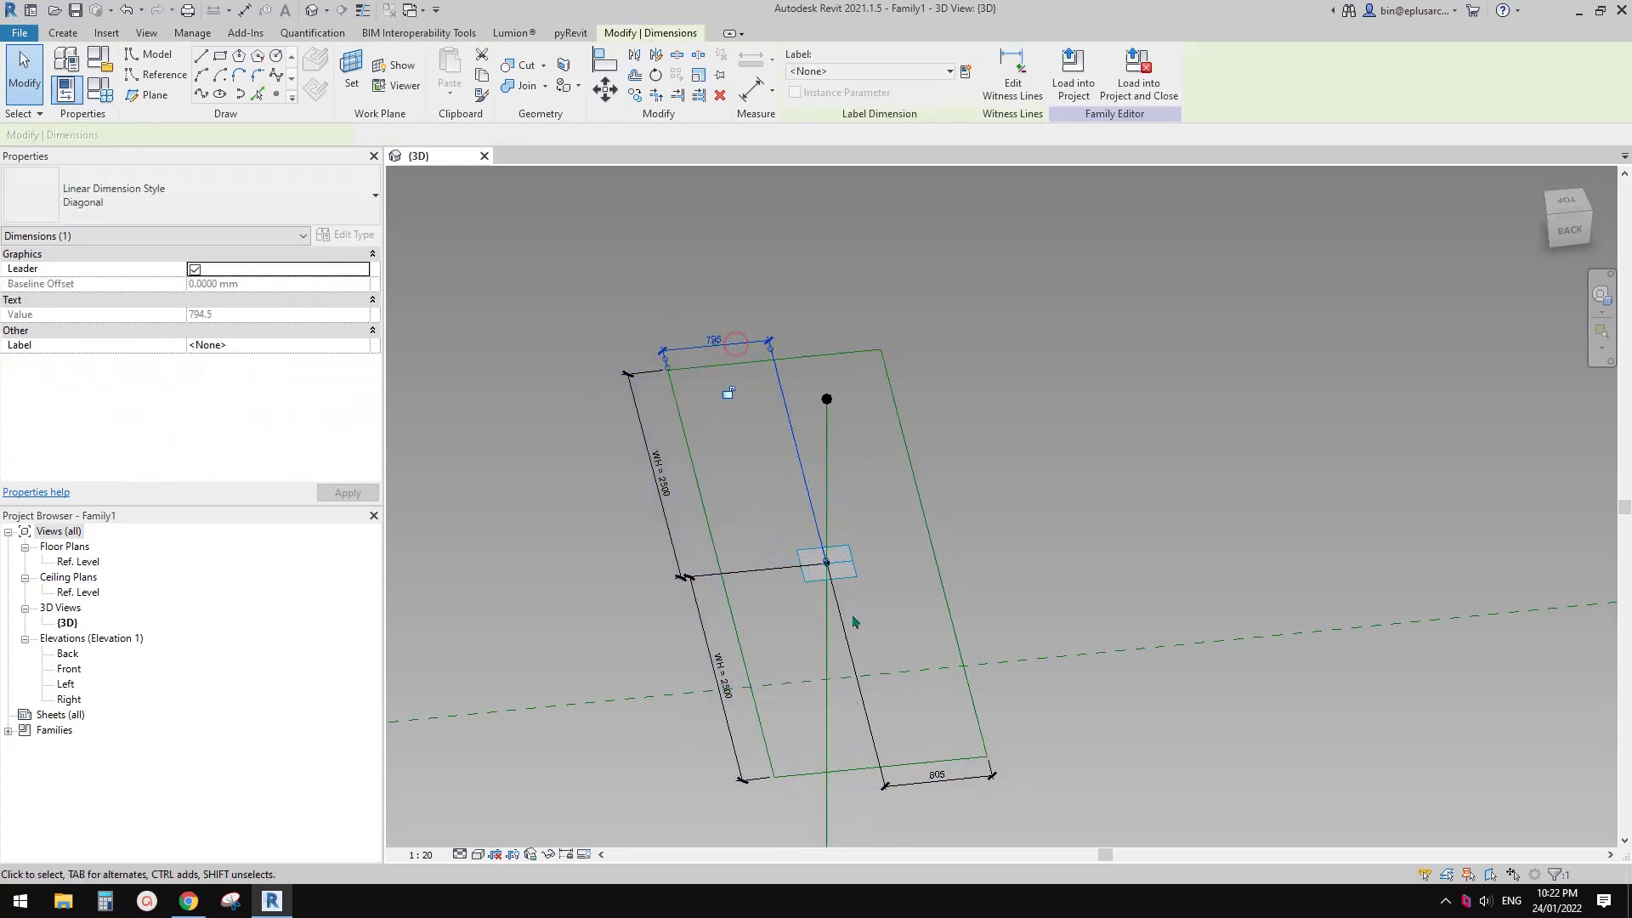
{"action": "left_click", "coordinate": [858, 663], "text": "ctrl"}
{"action": "left_click", "coordinate": [849, 71]}
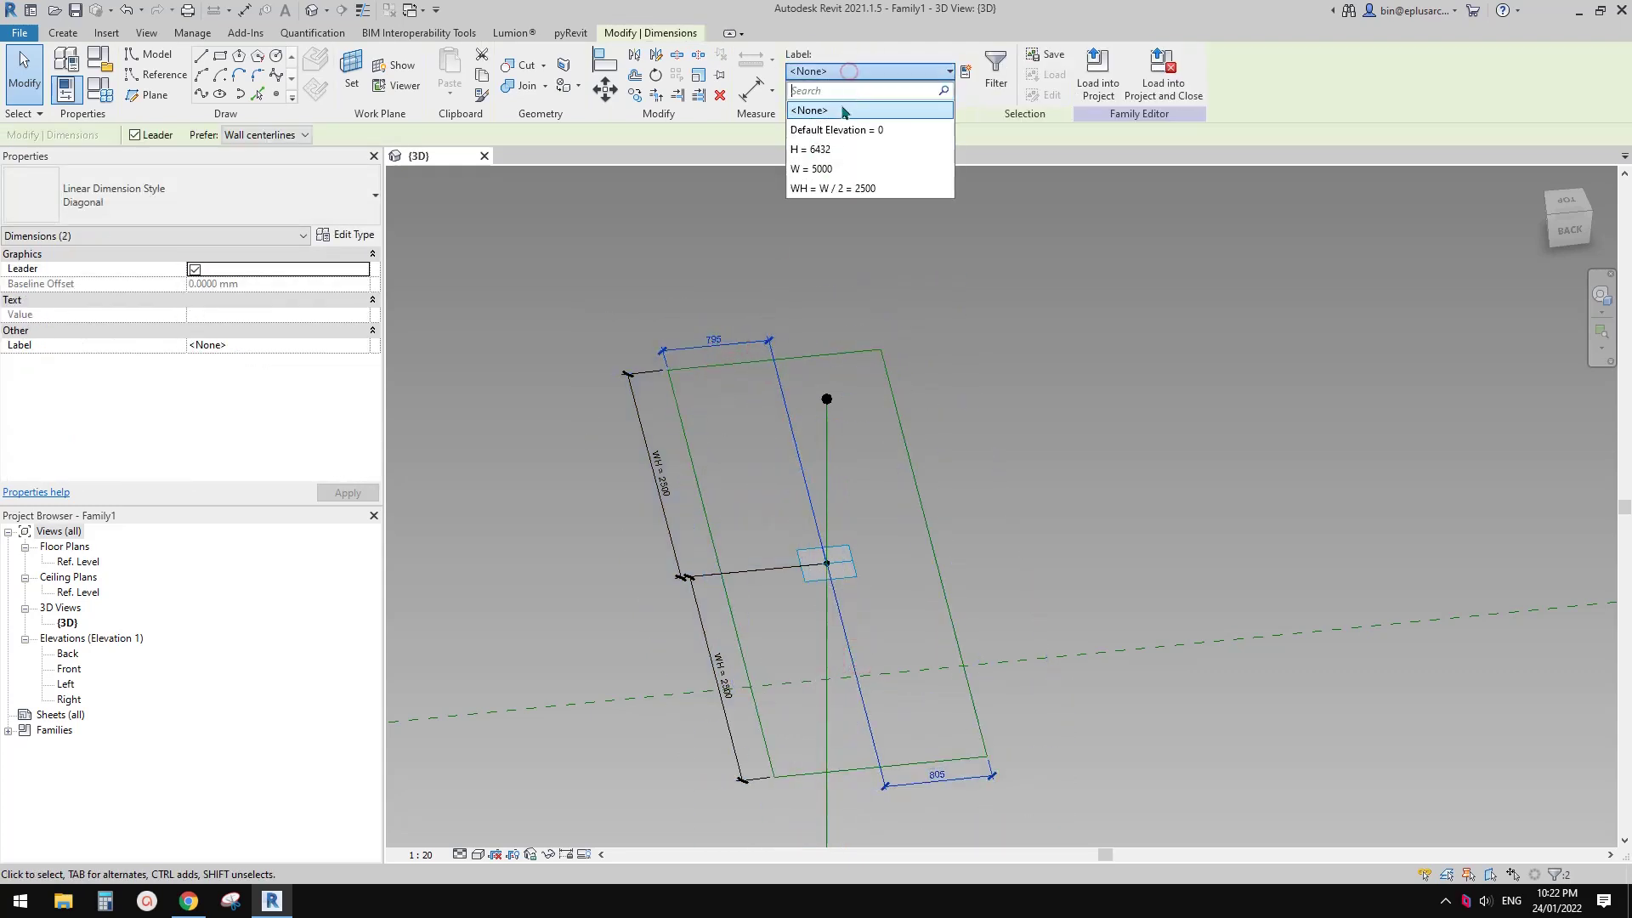
{"action": "left_click", "coordinate": [829, 188]}
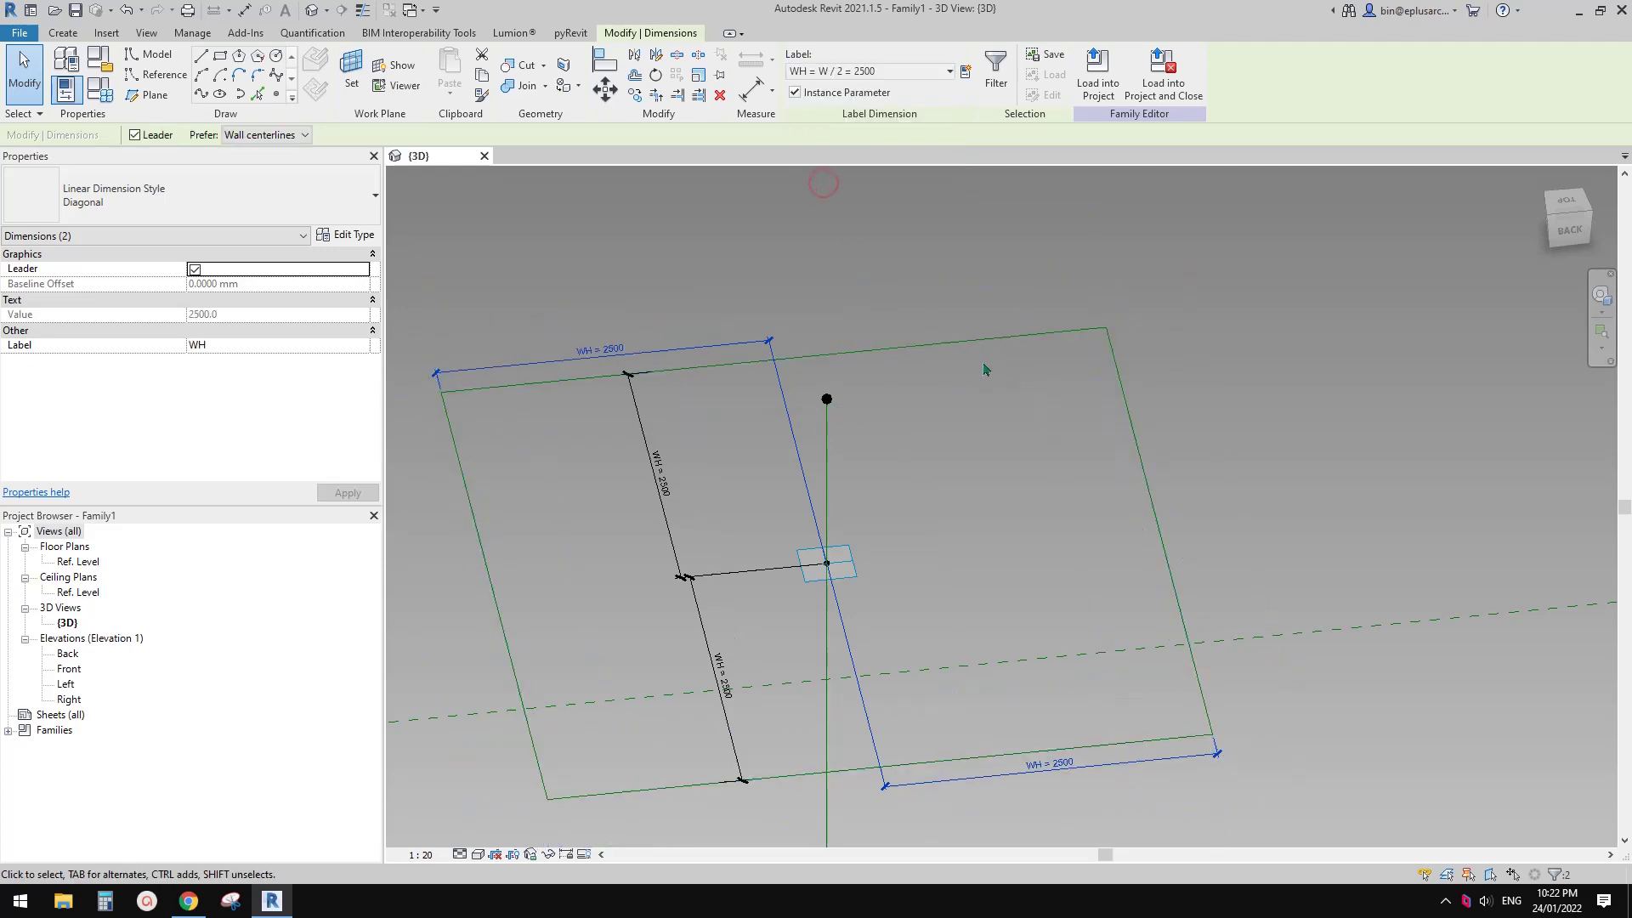
{"action": "key", "text": "Escape"}
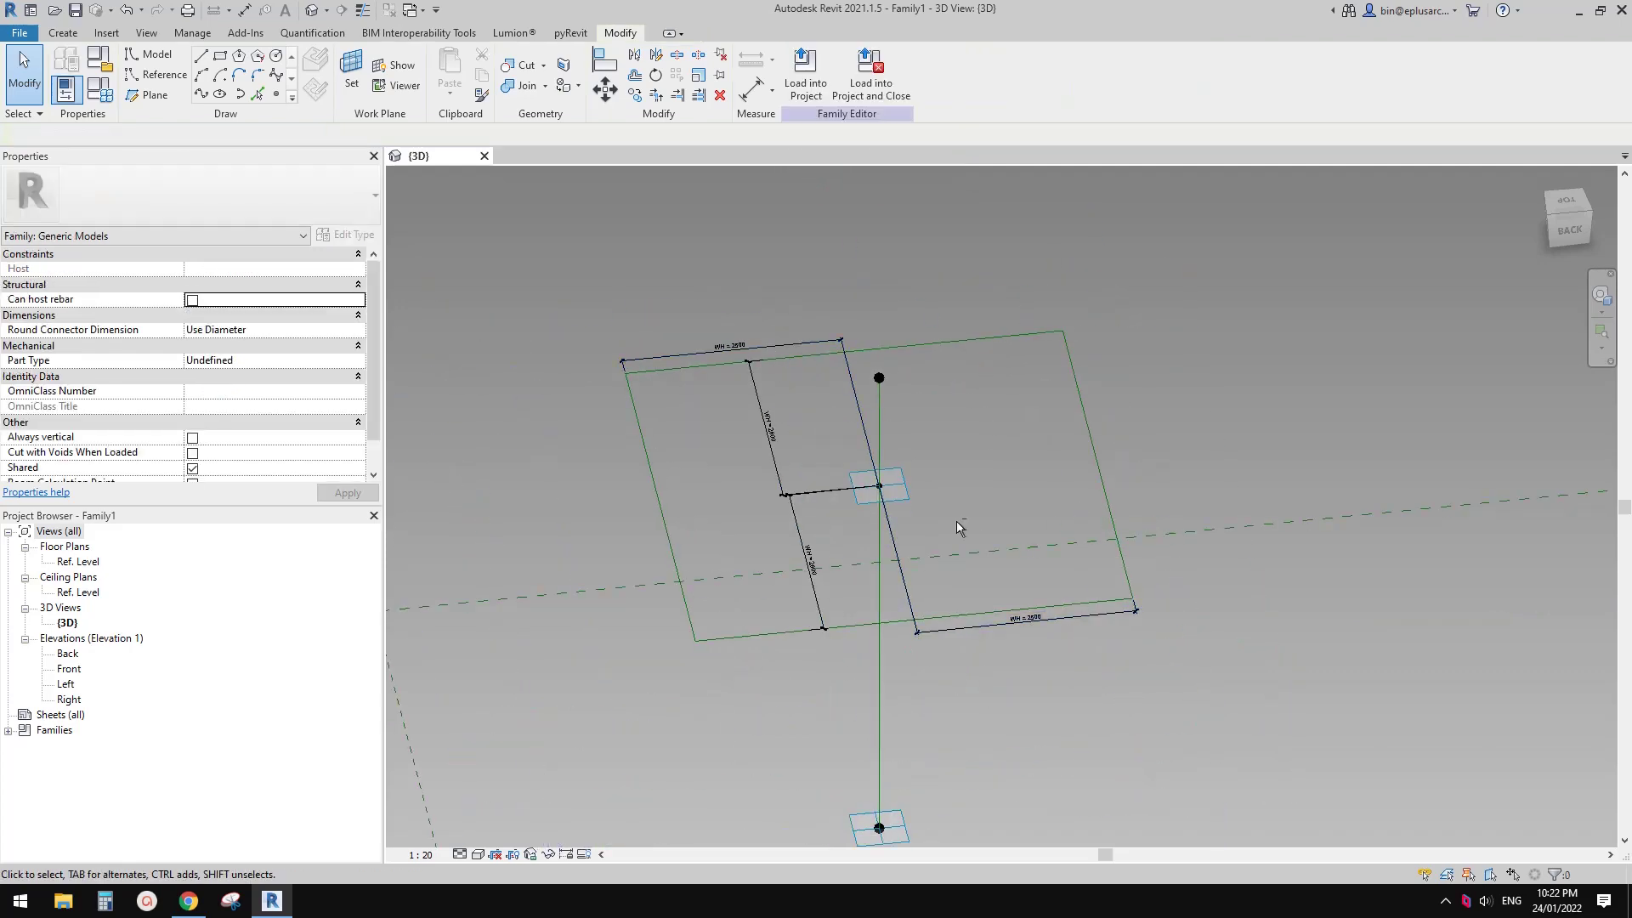
- Copy the rectangular profile together with its WH dimensions and hosted reference point to a spot beside the vertical reference line
{"action": "mouse_move", "coordinate": [954, 528]}
{"action": "middle_mouse_down", "text": "shift"}
{"action": "mouse_move", "coordinate": [1060, 476]}
{"action": "mouse_move", "coordinate": [1076, 530]}
{"action": "mouse_move", "coordinate": [1002, 544]}
{"action": "middle_mouse_up", "text": "shift"}
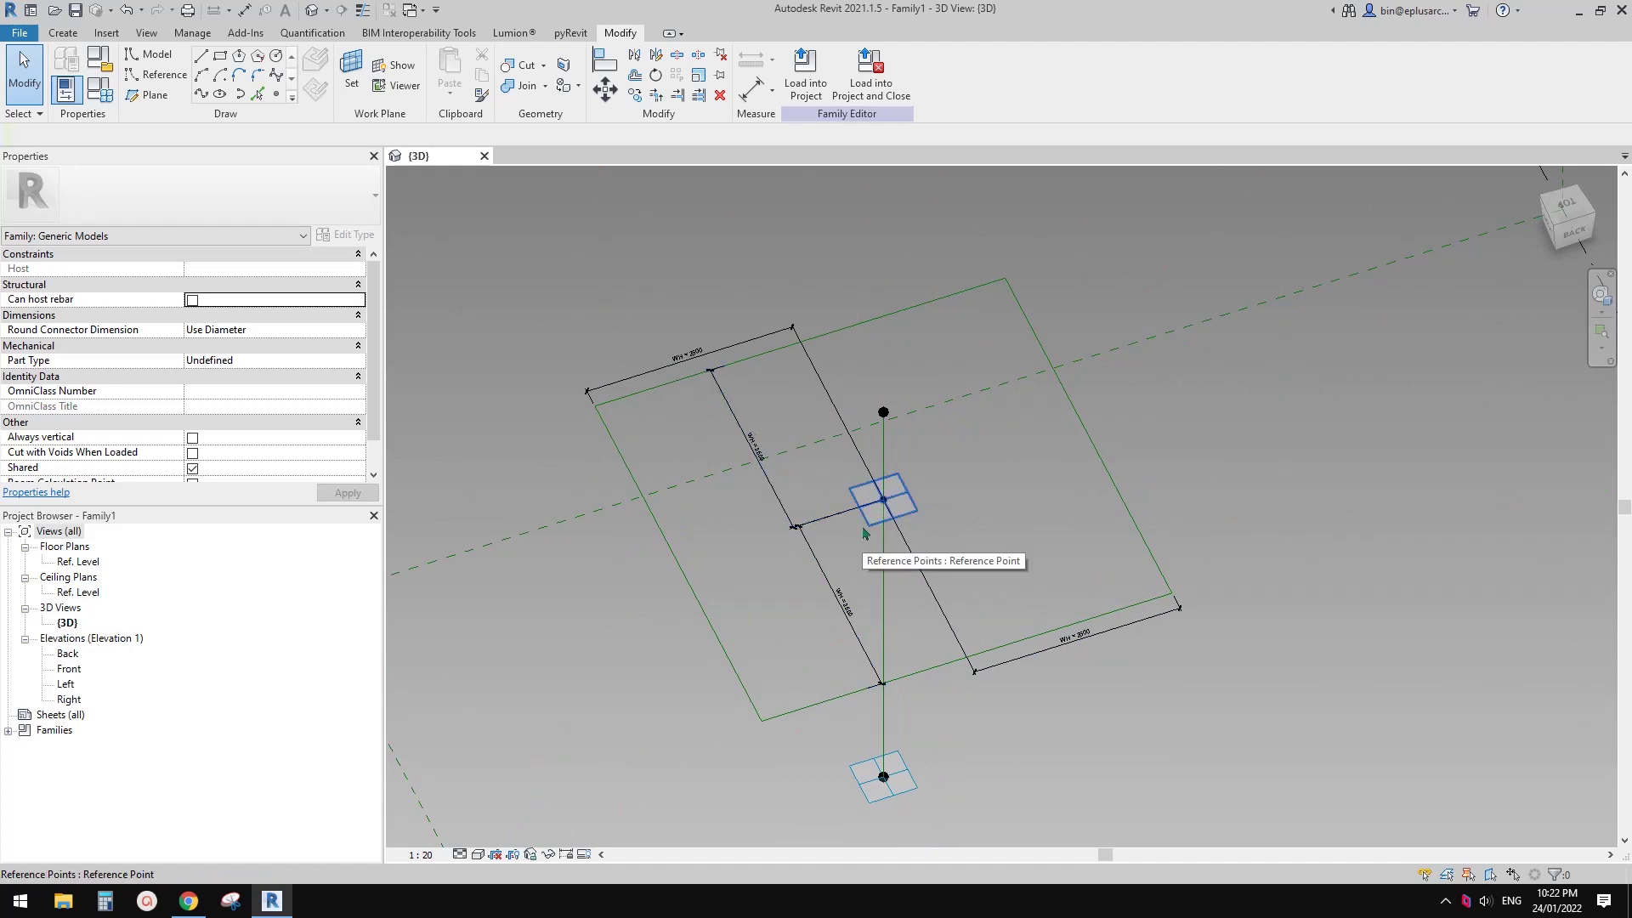
{"action": "middle_click_drag", "start_coordinate": [864, 533], "coordinate": [893, 474], "text": "shift"}
{"action": "left_click_drag", "start_coordinate": [565, 402], "coordinate": [1192, 610]}
{"action": "middle_click_drag", "start_coordinate": [834, 498], "coordinate": [966, 528], "text": "shift"}
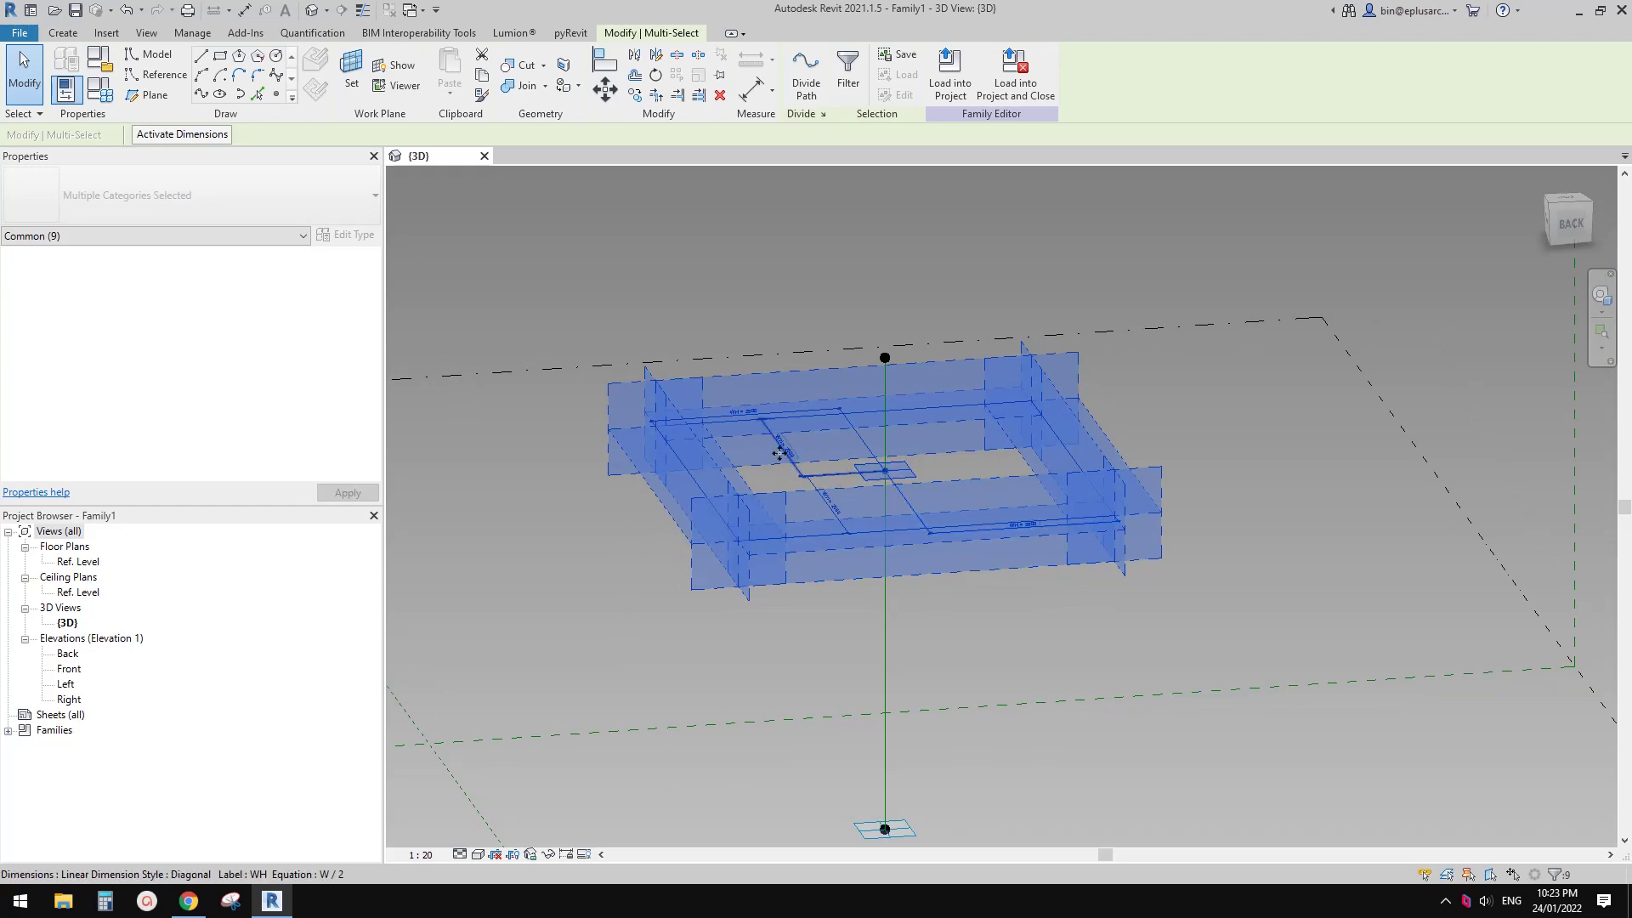
{"action": "middle_click_drag", "start_coordinate": [844, 452], "coordinate": [1059, 514], "text": "shift"}
{"action": "key", "text": "c"}
{"action": "key", "text": "o"}
{"action": "left_click", "coordinate": [791, 485]}
{"action": "scroll", "coordinate": [910, 508], "scroll_direction": "down", "scroll_amount": 3}
{"action": "left_click", "coordinate": [1054, 480]}
{"action": "scroll", "coordinate": [1060, 526], "scroll_direction": "up", "scroll_amount": 2}
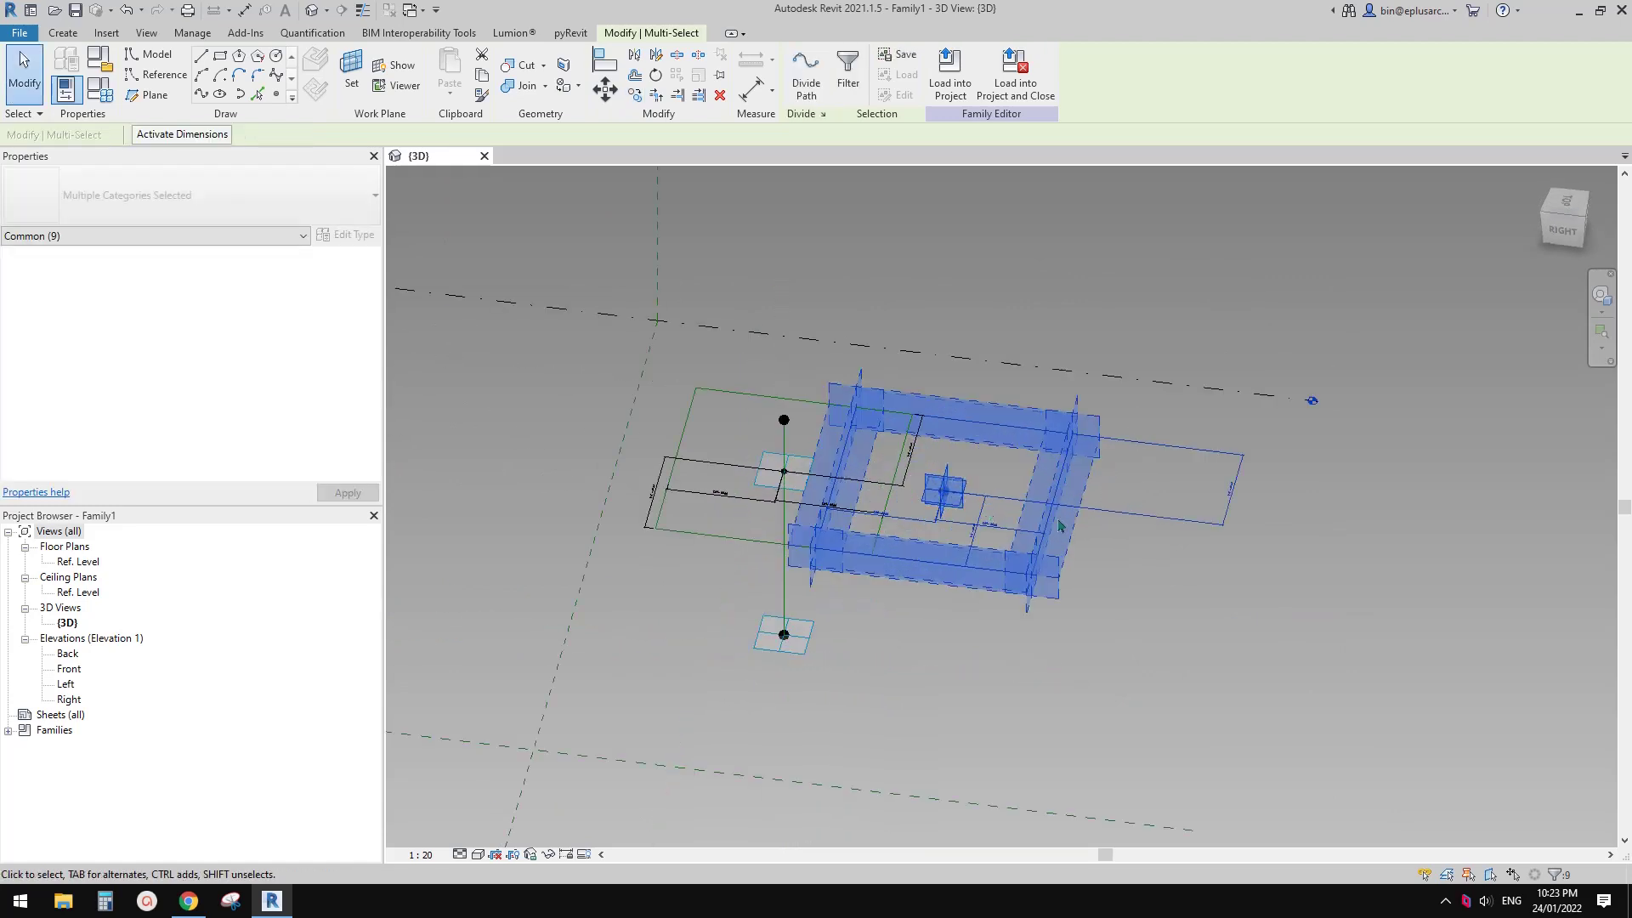
{"action": "left_click", "coordinate": [1213, 579]}
- Rehost the copied profile's reference point on the vertical reference line, below the original profile
{"action": "left_click", "coordinate": [957, 484]}
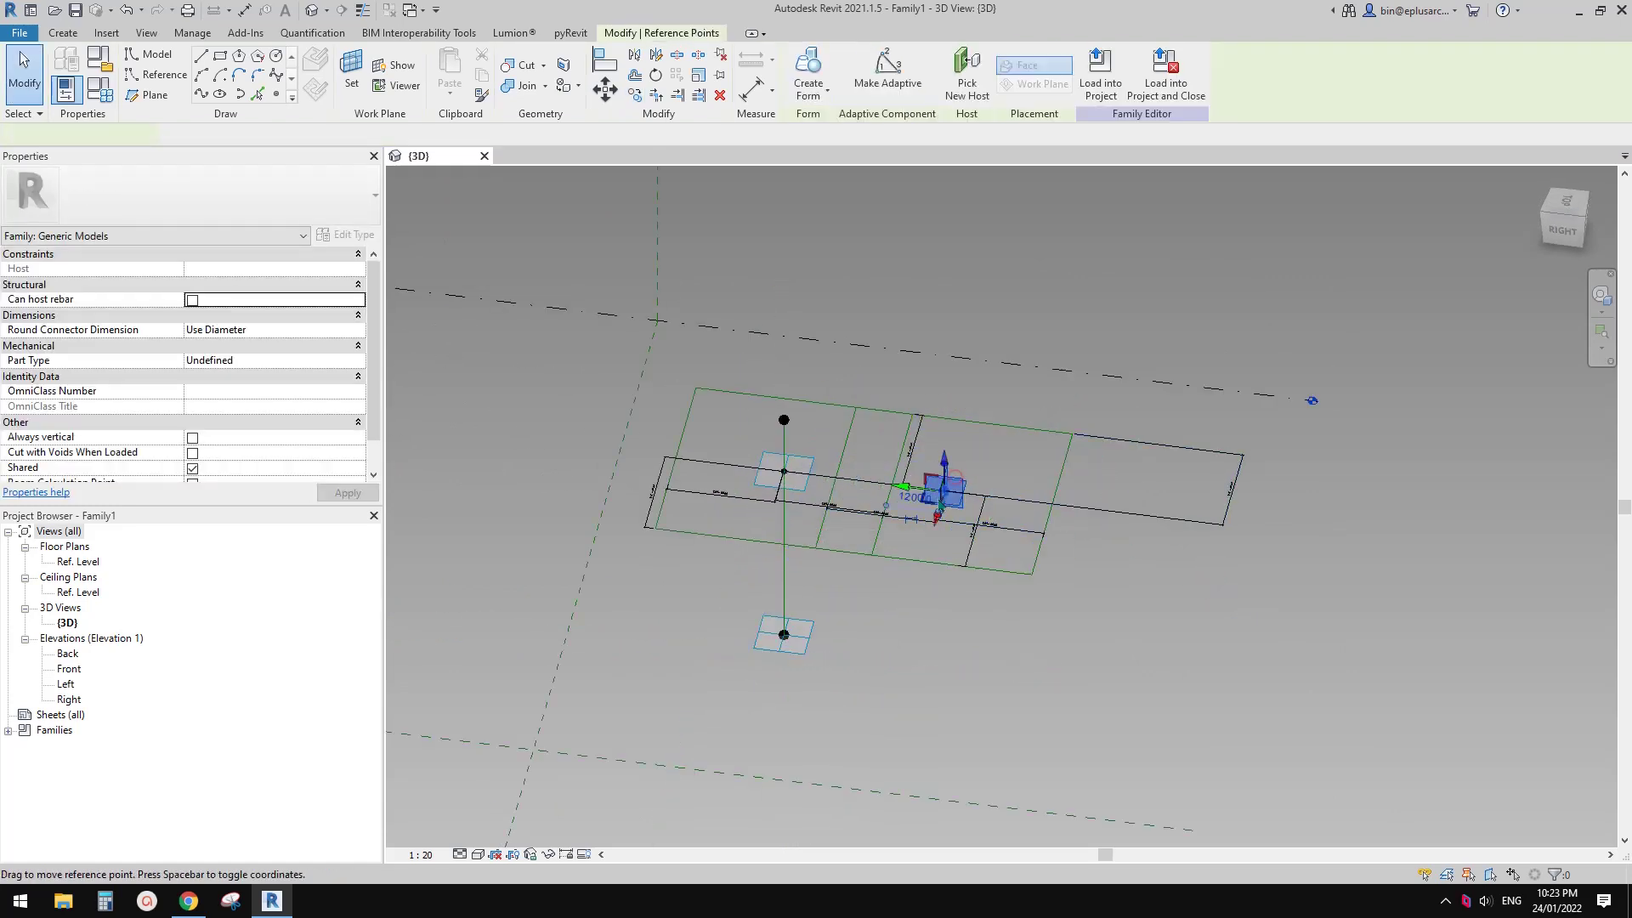
{"action": "left_click", "coordinate": [966, 75]}
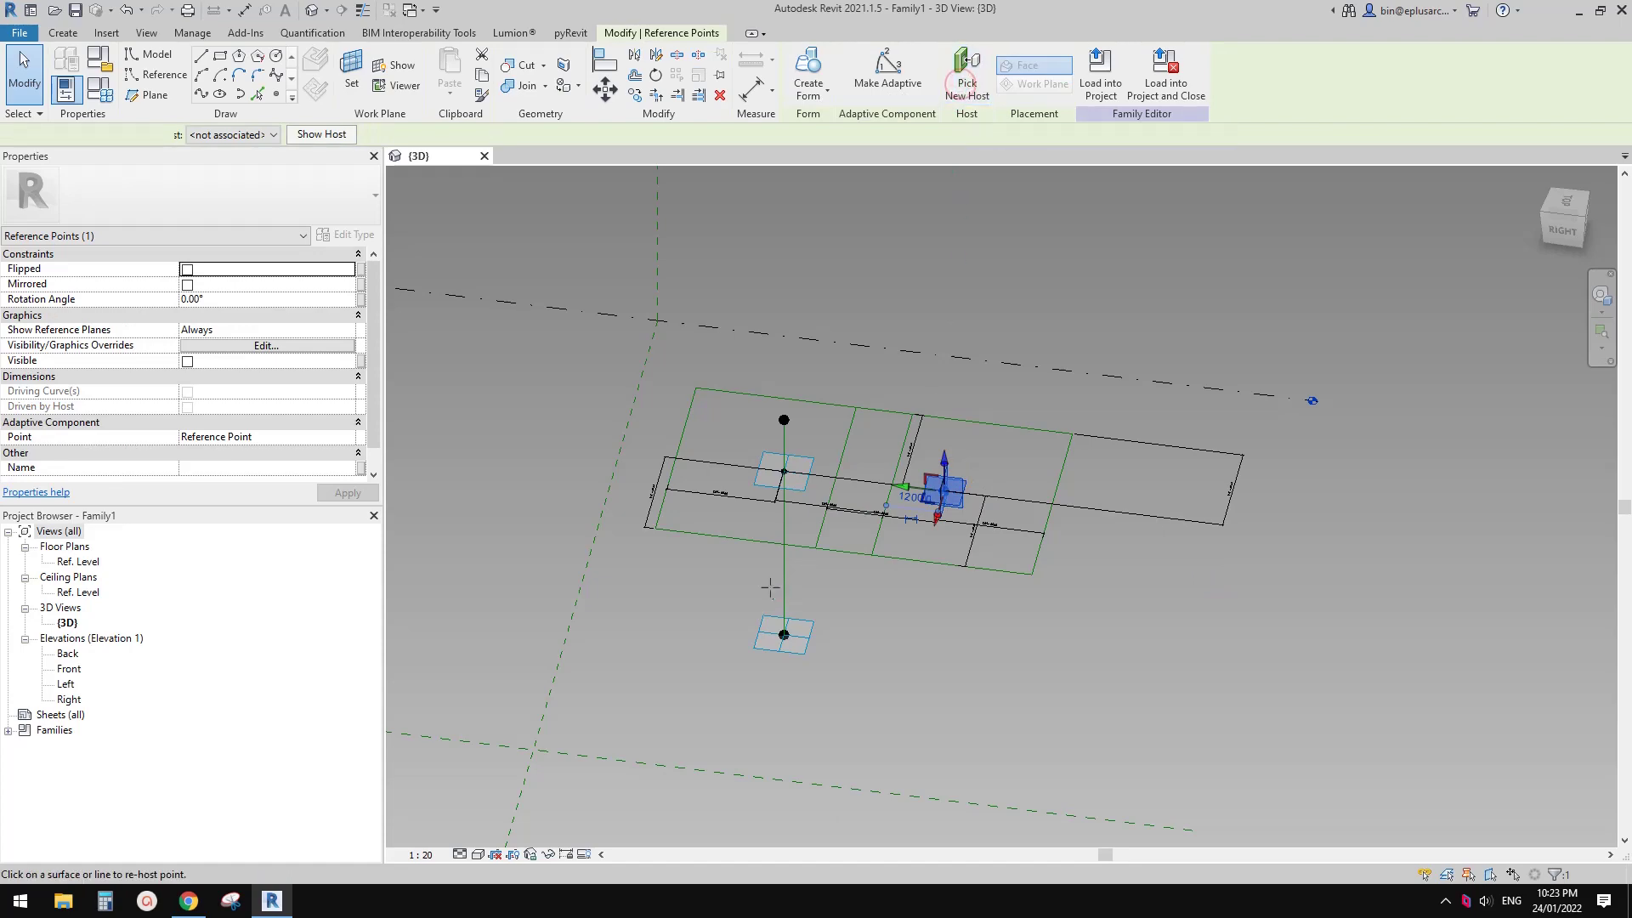
{"action": "left_click", "coordinate": [781, 576]}
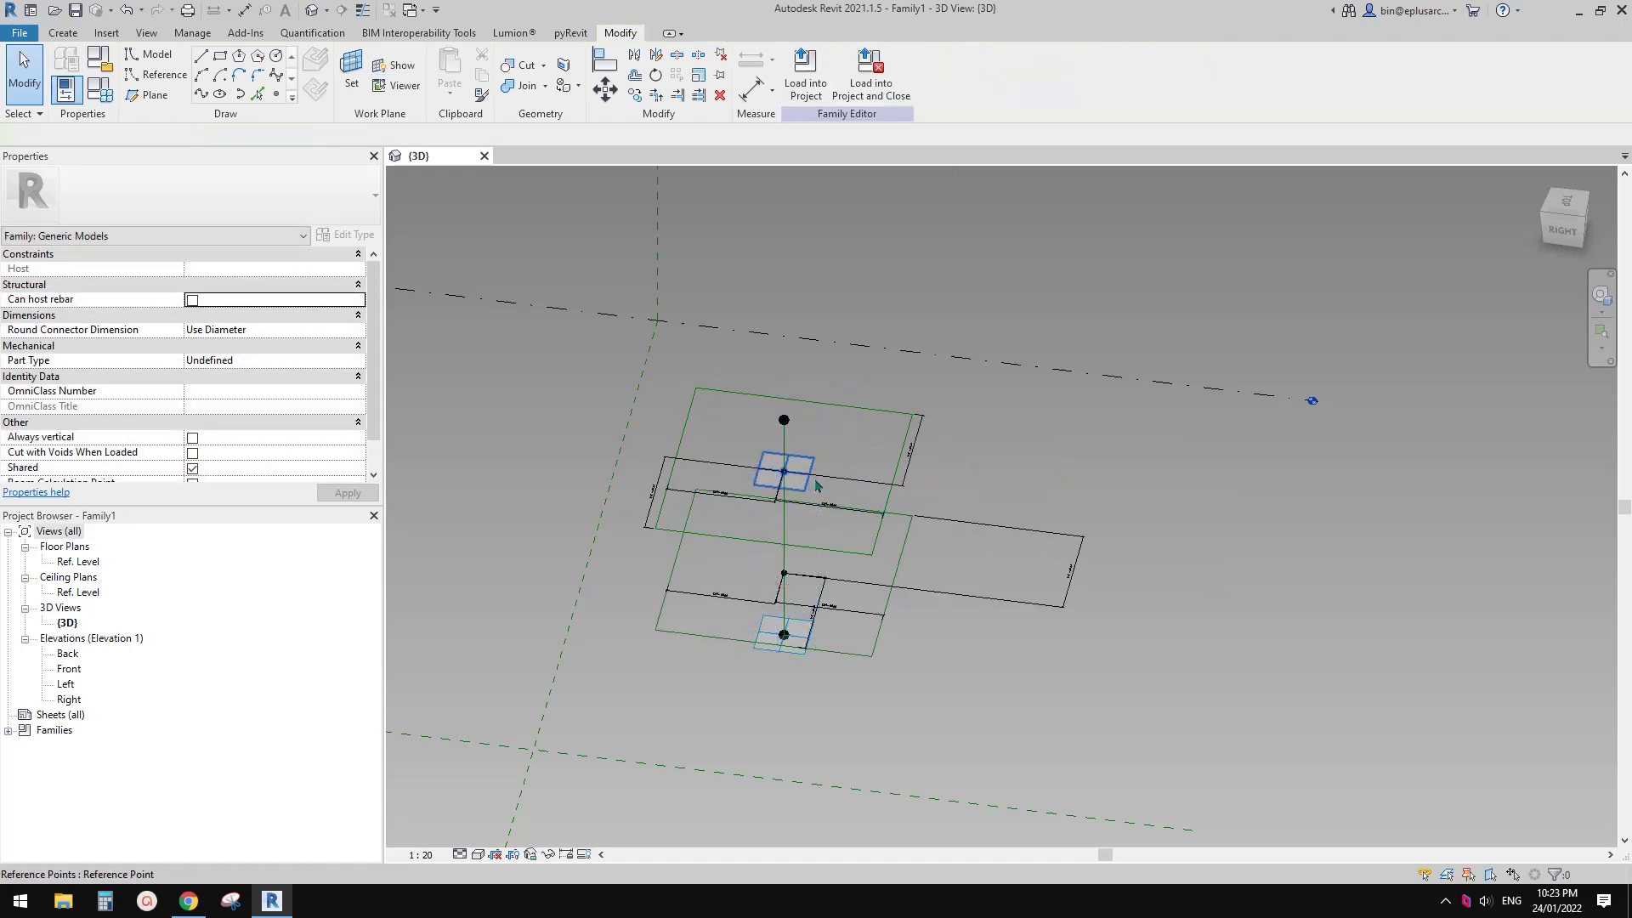
- Create a solid form between the upper and lower rectangular profiles
{"action": "middle_click_drag", "start_coordinate": [777, 587], "coordinate": [988, 535], "text": "shift"}
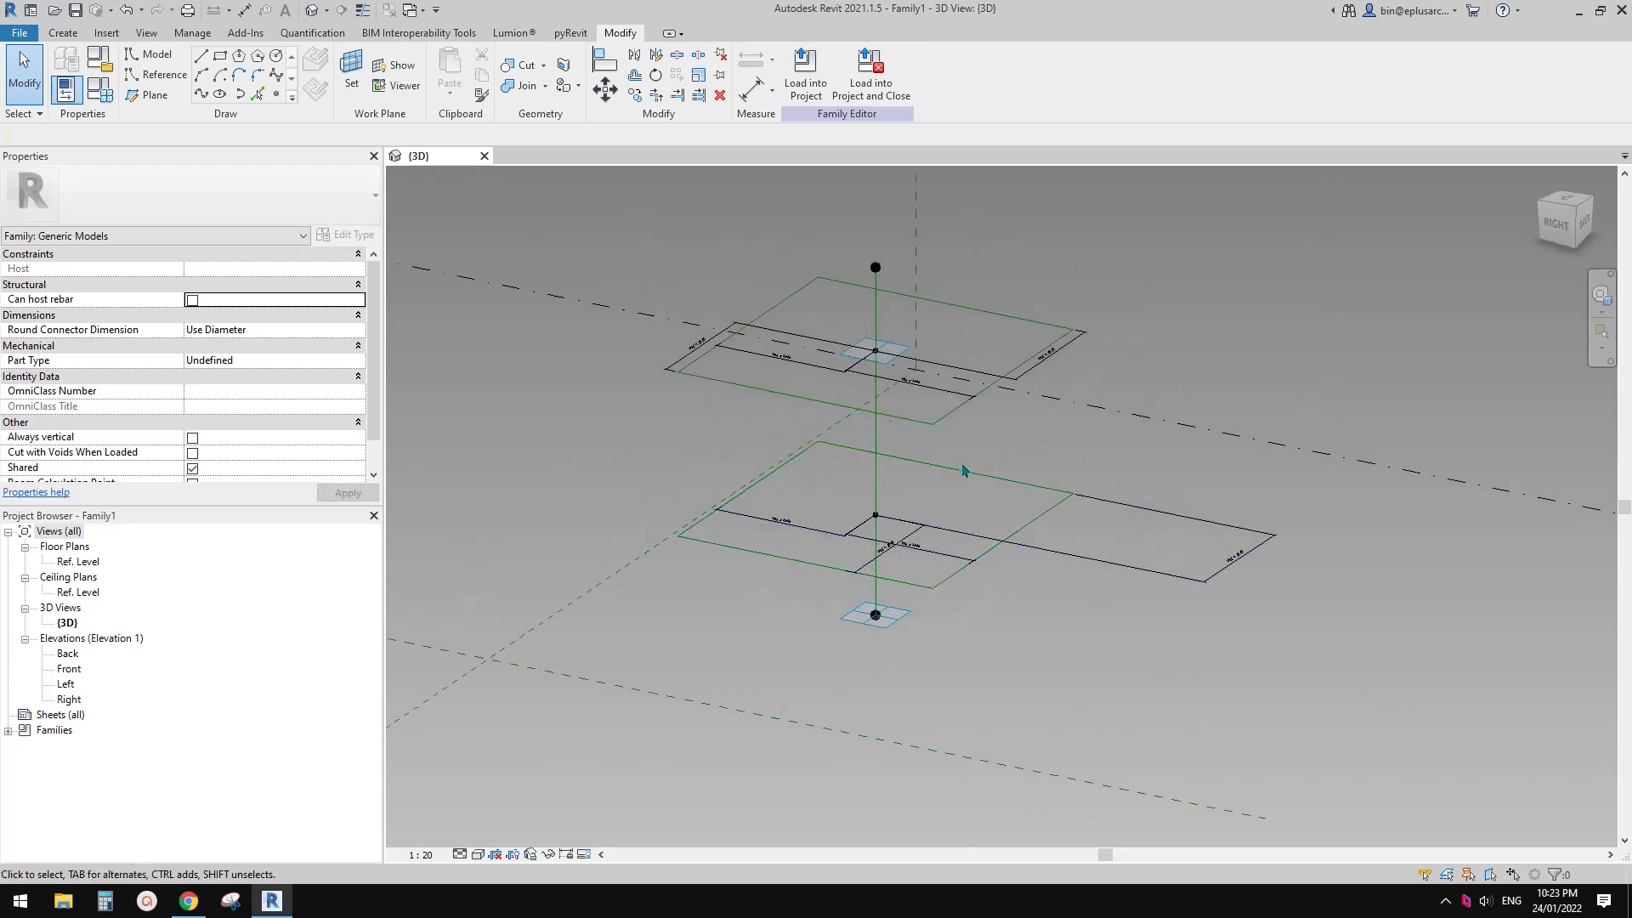
{"action": "scroll", "coordinate": [957, 463], "scroll_direction": "up", "scroll_amount": 1}
{"action": "middle_click_drag", "start_coordinate": [958, 463], "coordinate": [1033, 471], "text": "shift"}
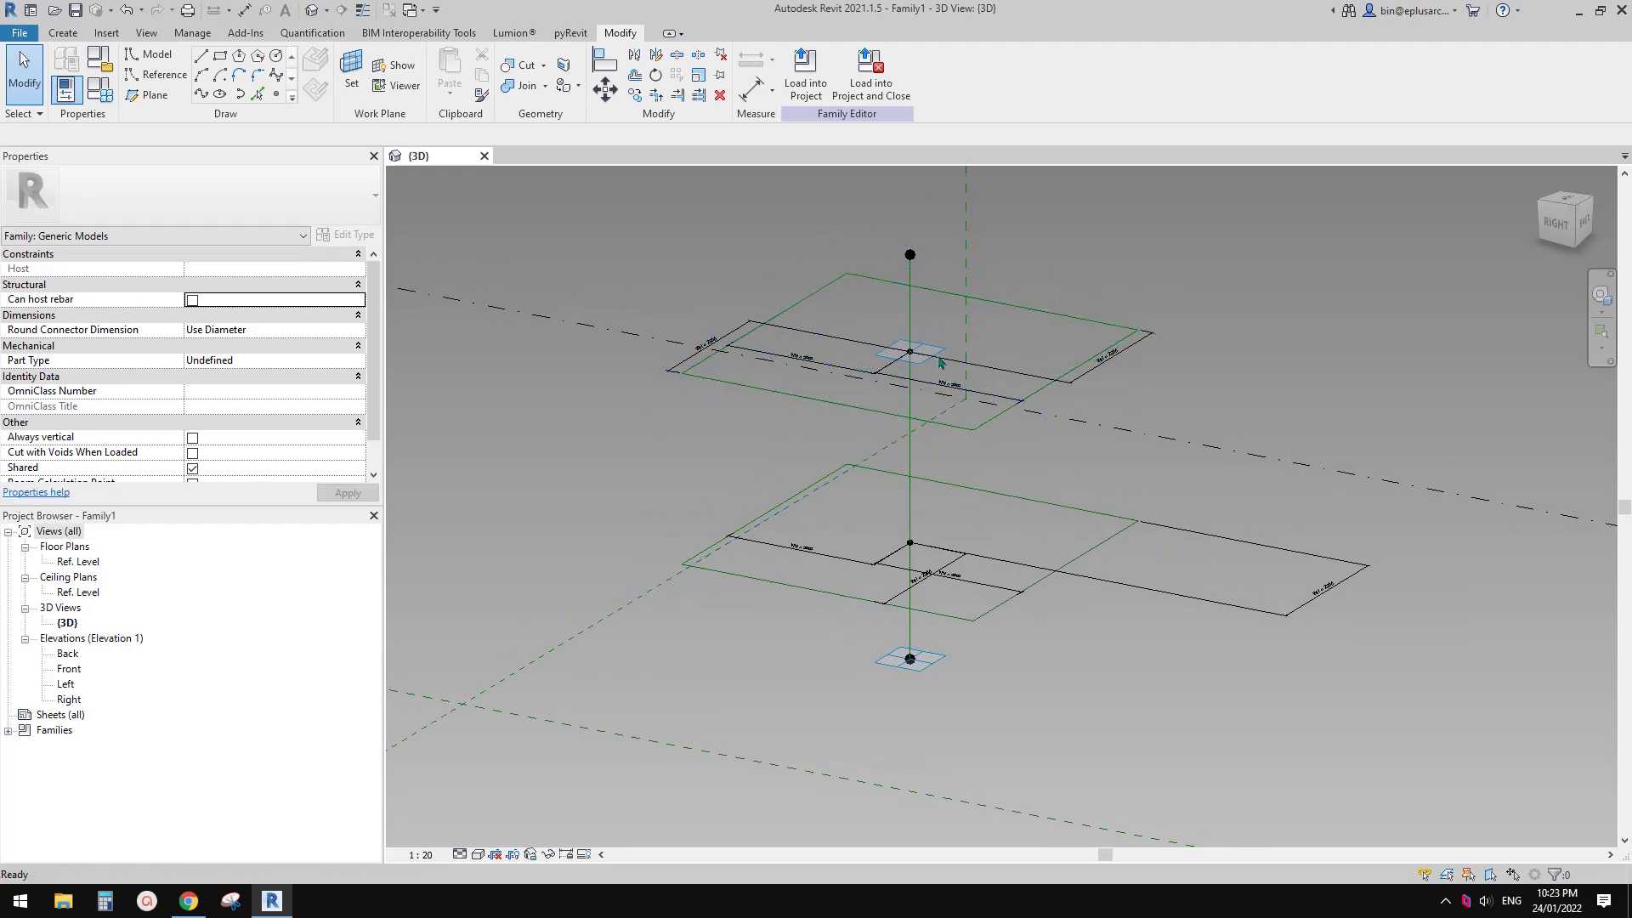
{"action": "left_click", "coordinate": [990, 425]}
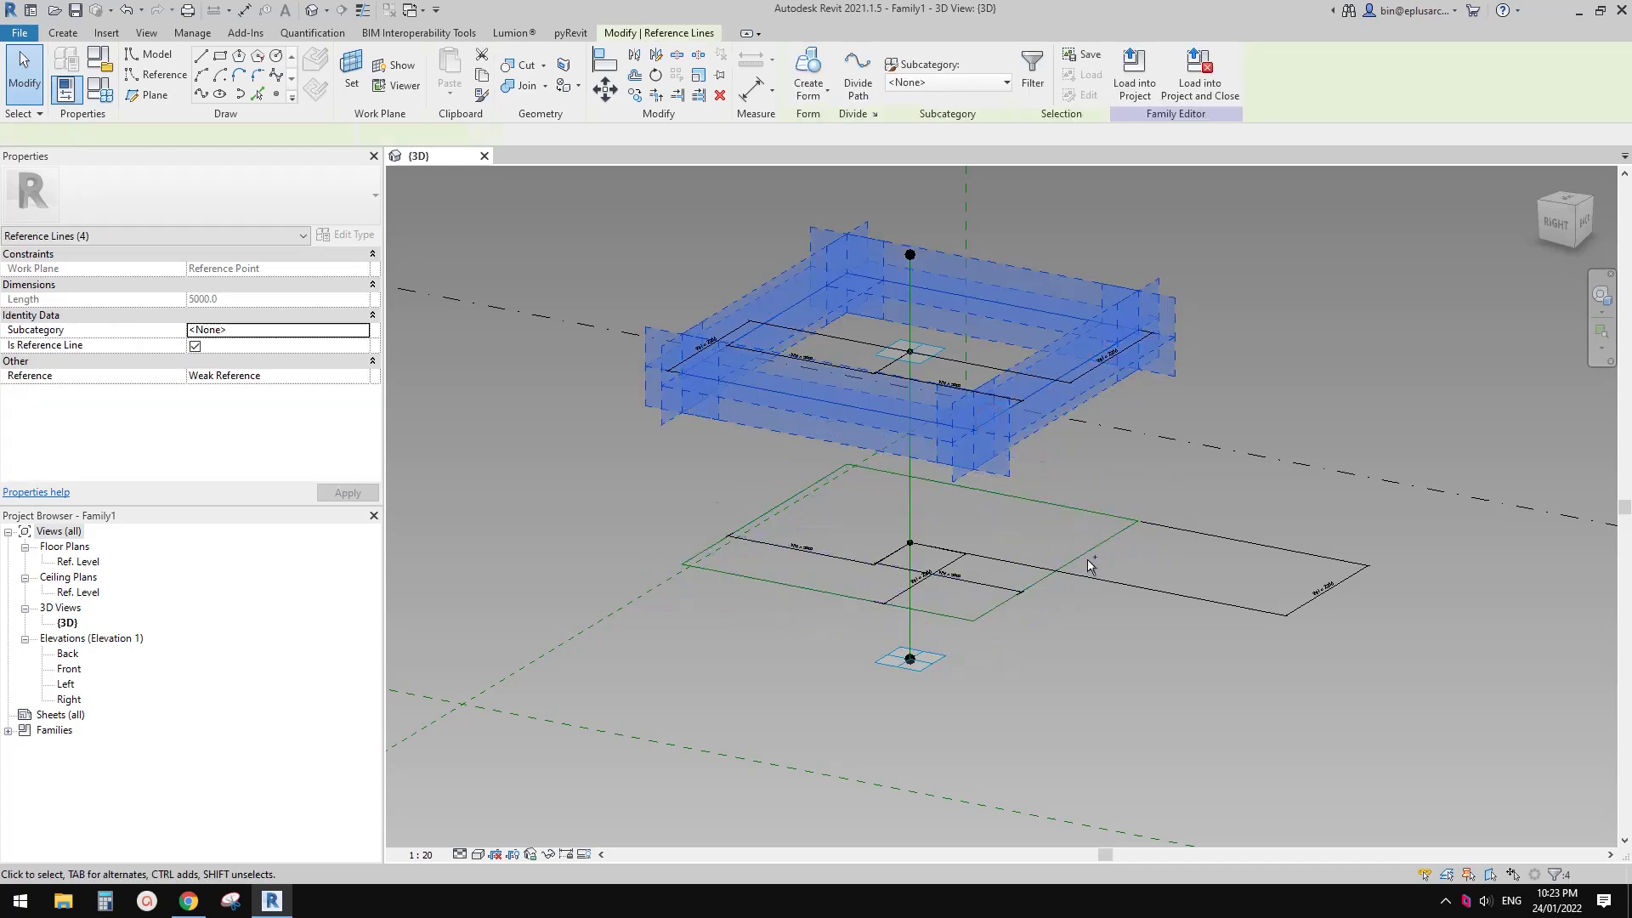
{"action": "left_click", "coordinate": [1086, 556], "text": "ctrl"}
{"action": "left_click", "coordinate": [808, 72]}
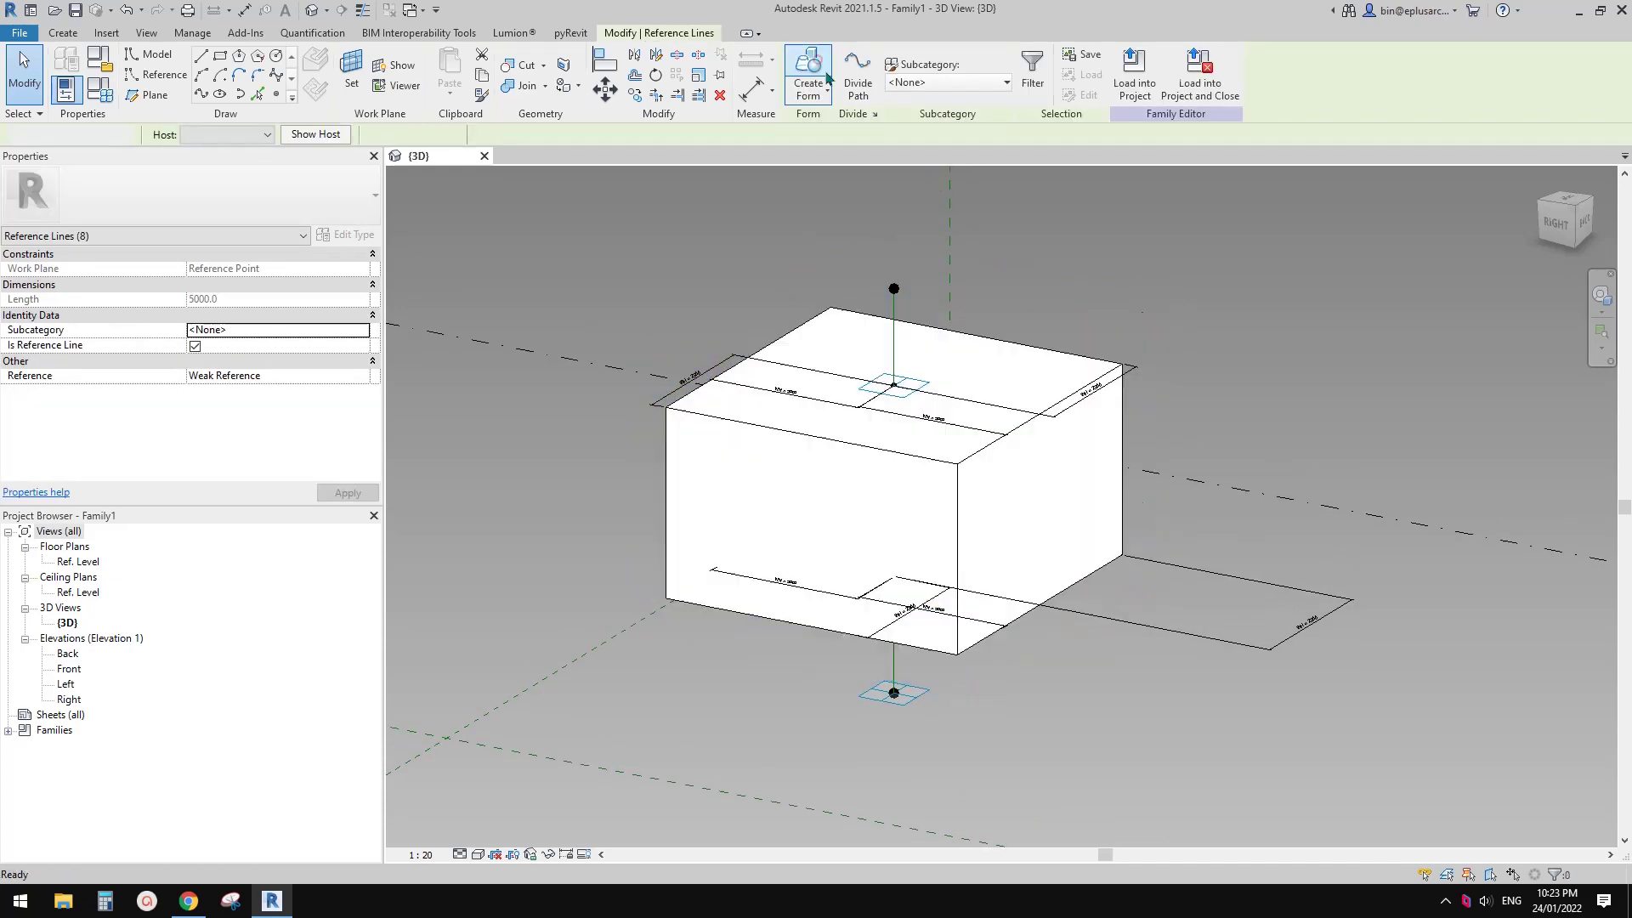
{"action": "key", "text": "Escape"}
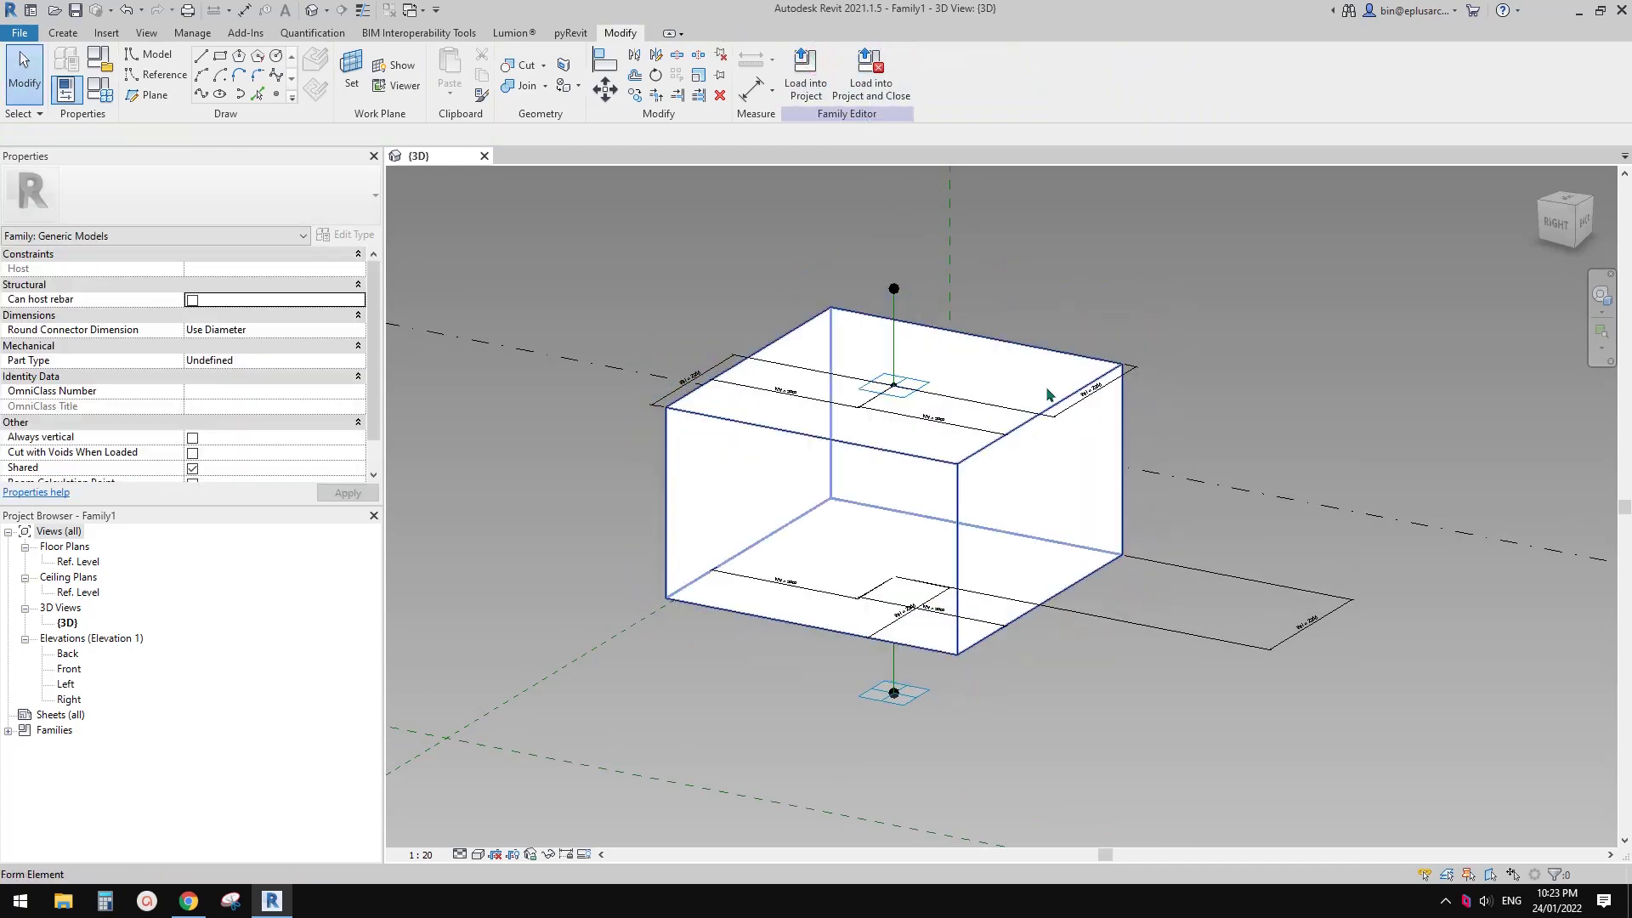
- Associate the upper hosted point's Rotation Angle with a new family parameter named A1, grouped under Dimensions
{"action": "middle_click_drag", "start_coordinate": [997, 467], "coordinate": [990, 435], "text": "shift"}
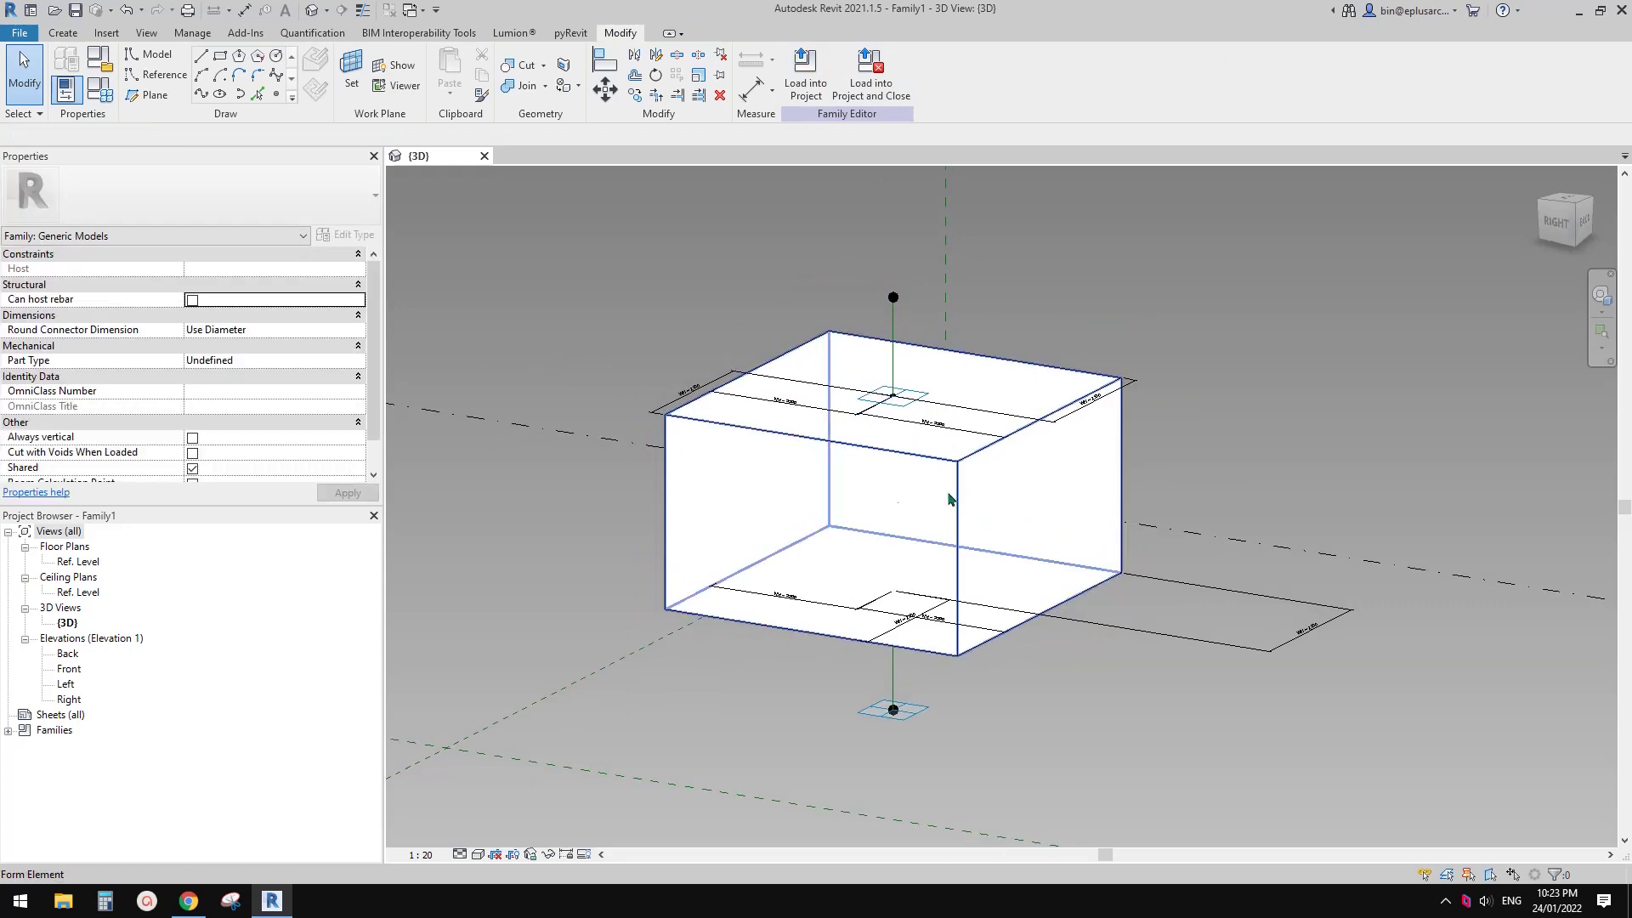
{"action": "scroll", "coordinate": [1050, 362], "scroll_direction": "up", "scroll_amount": 3}
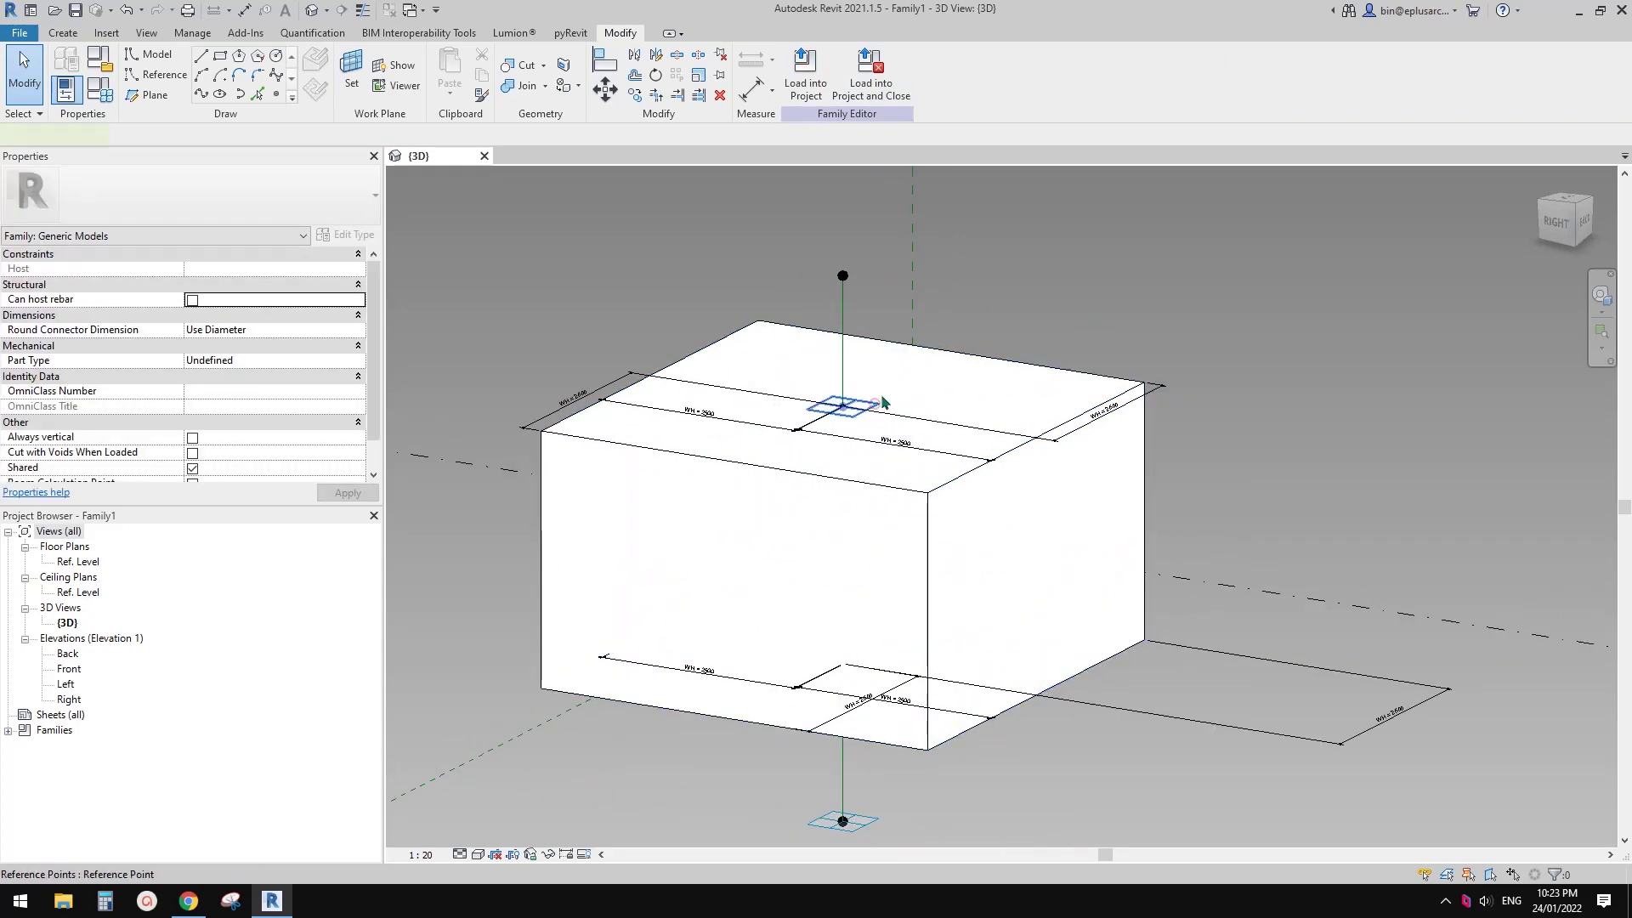
{"action": "left_click", "coordinate": [880, 403]}
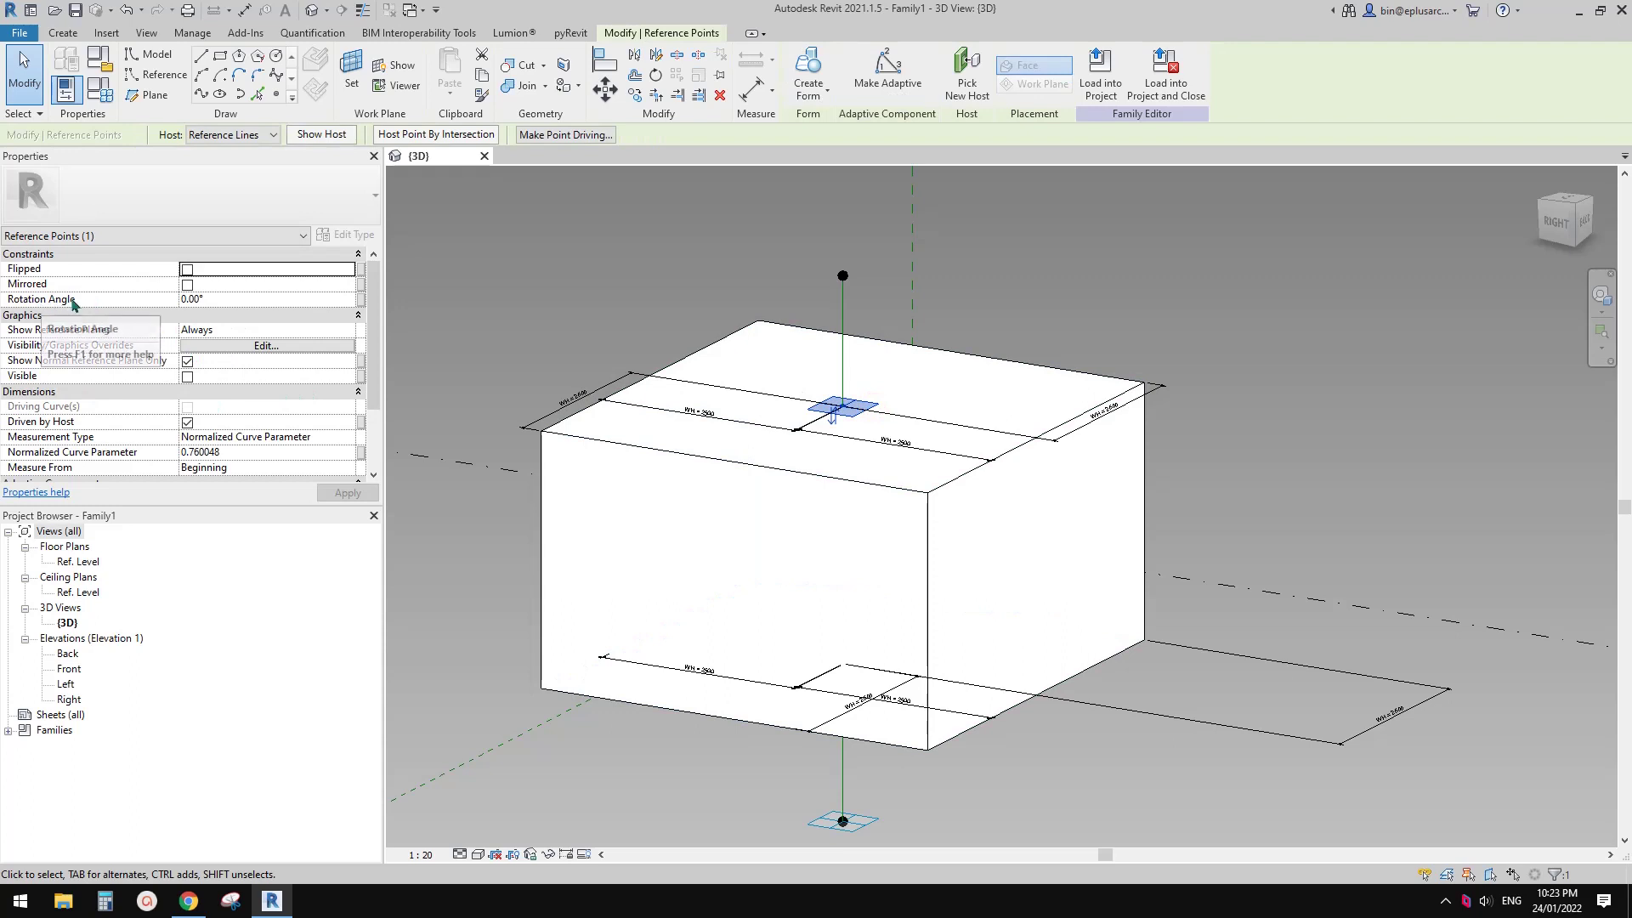
{"action": "left_click", "coordinate": [360, 300]}
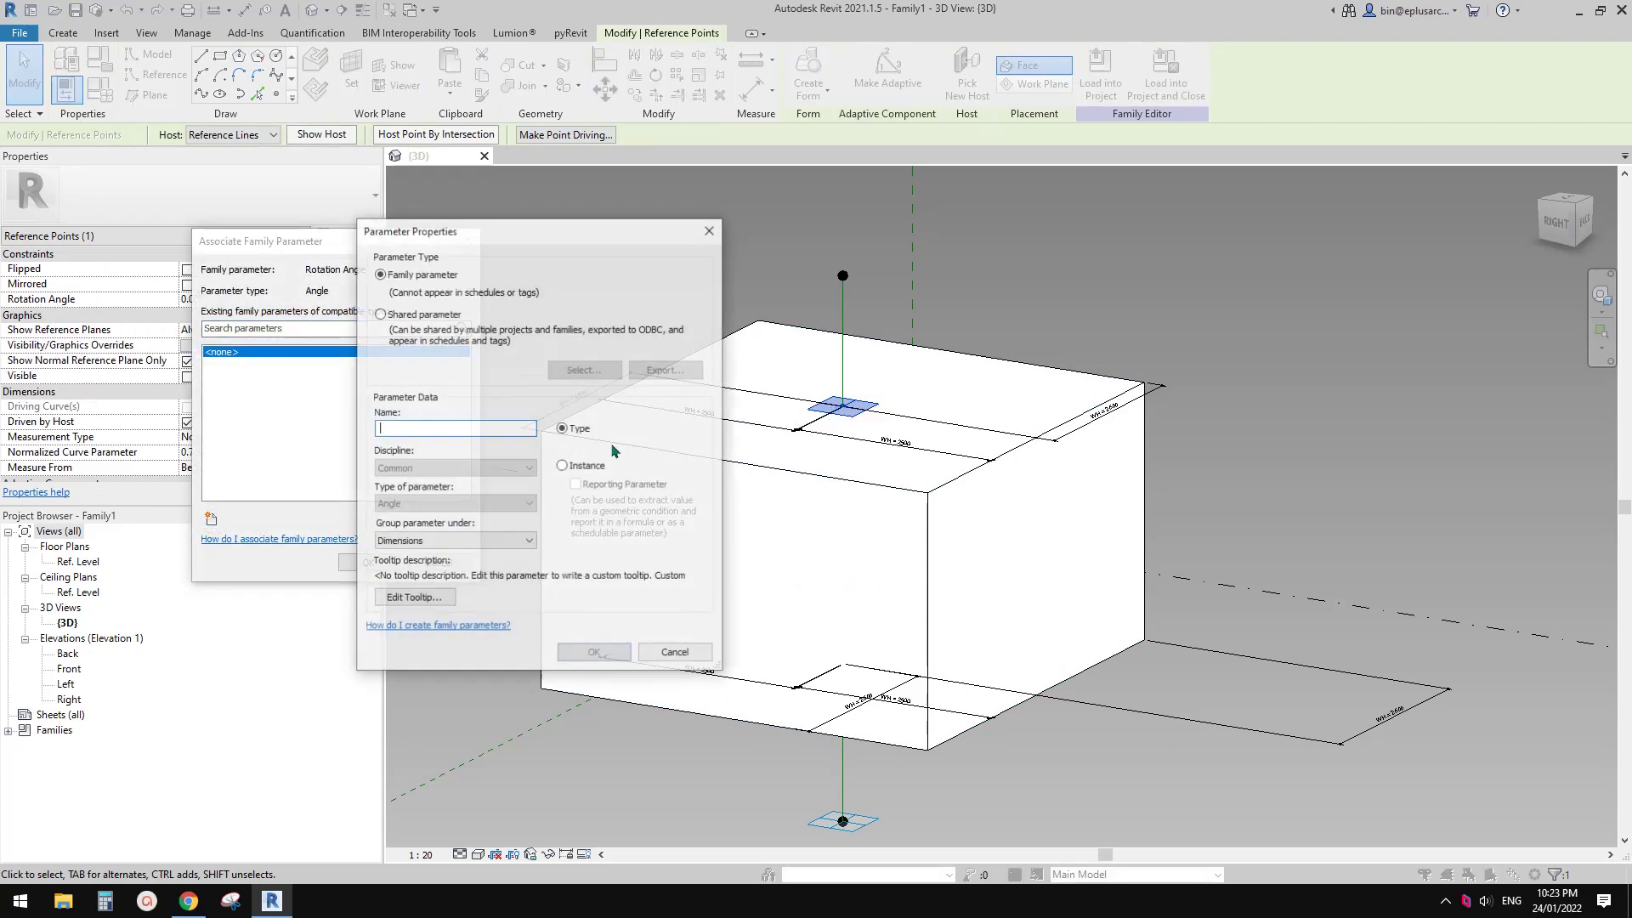
{"action": "type", "text": "A1"}
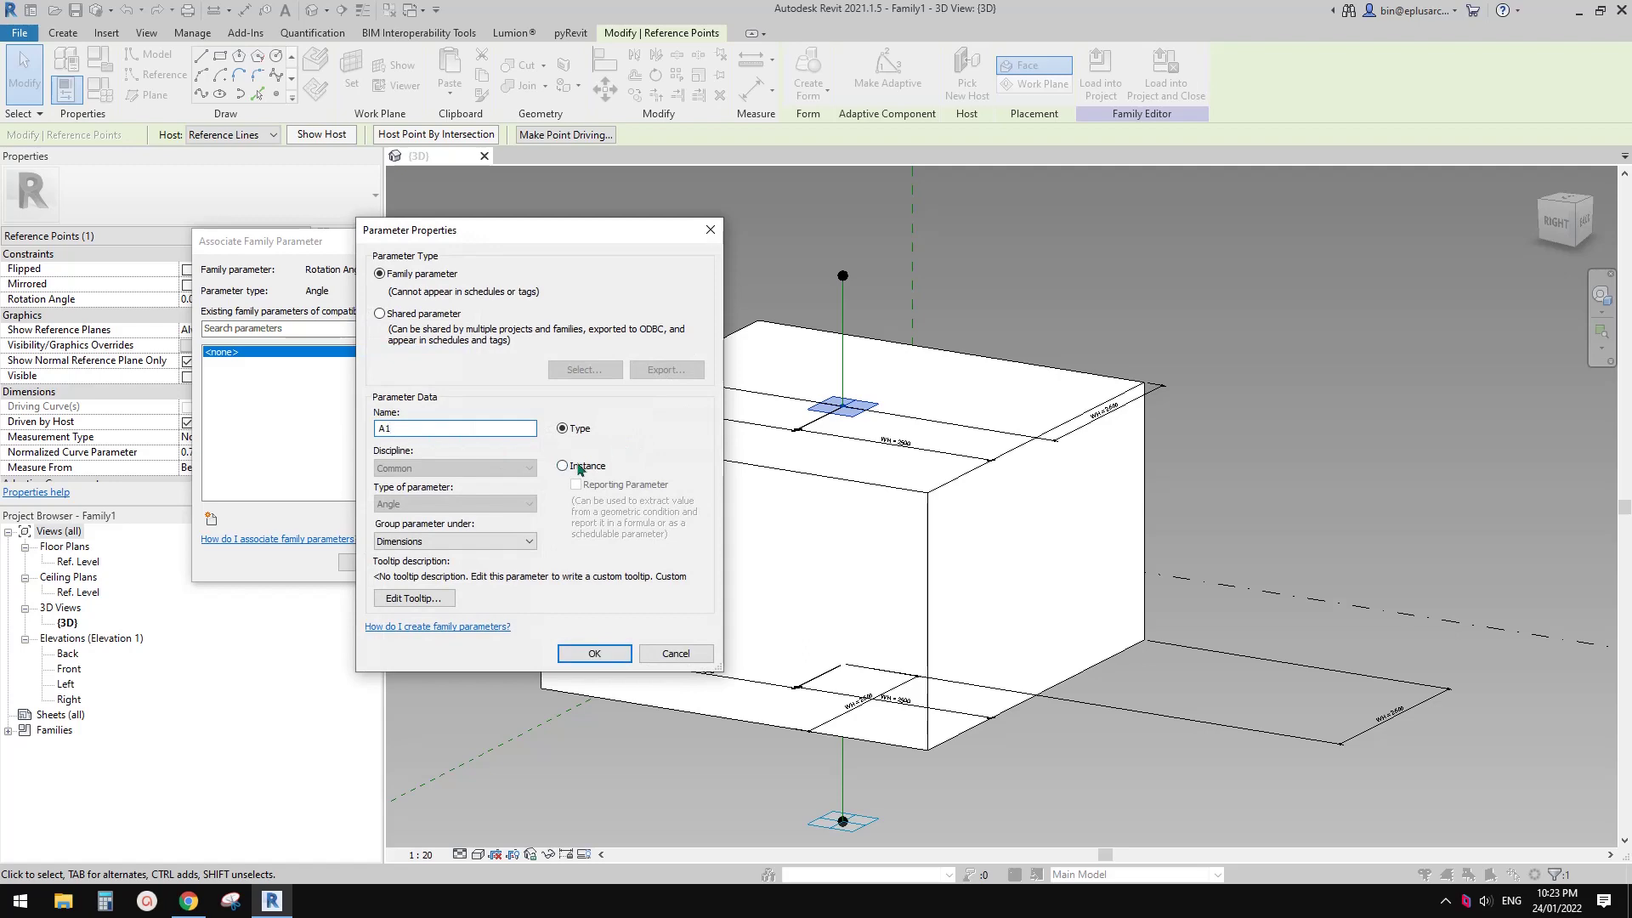
{"action": "left_click", "coordinate": [594, 652]}
{"action": "left_click", "coordinate": [365, 564]}
{"action": "middle_click_drag", "start_coordinate": [926, 612], "coordinate": [860, 564], "text": "shift"}
{"action": "key", "text": "Escape"}
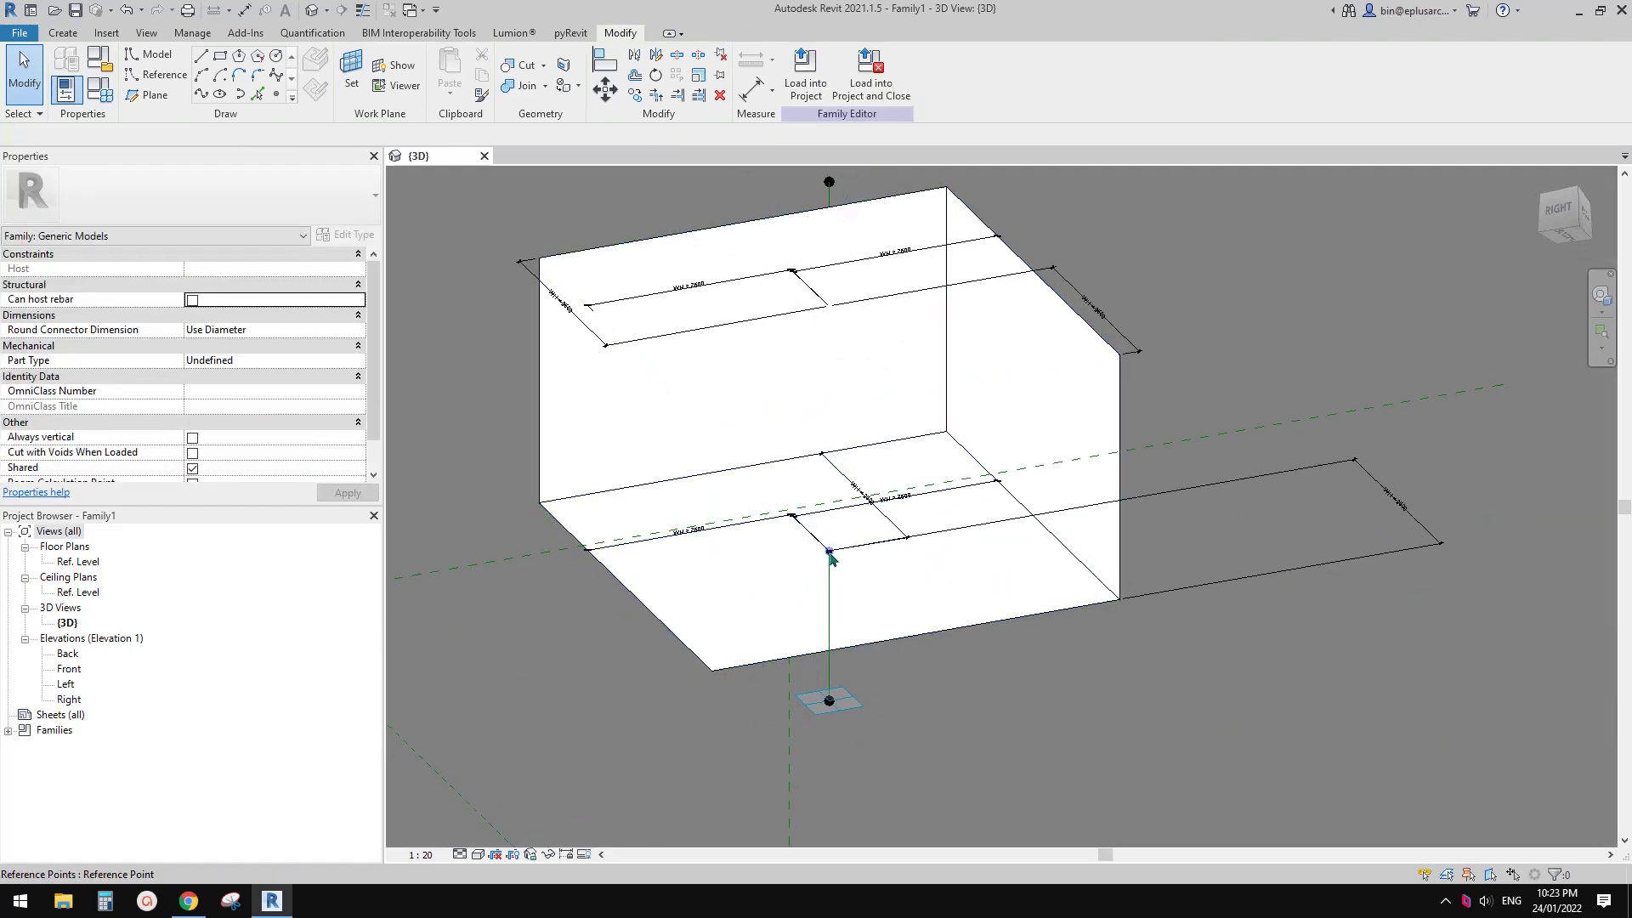
- Associate the lower hosted point's Rotation Angle with a new family parameter named A2, grouped under Dimensions
{"action": "left_click", "coordinate": [842, 558]}
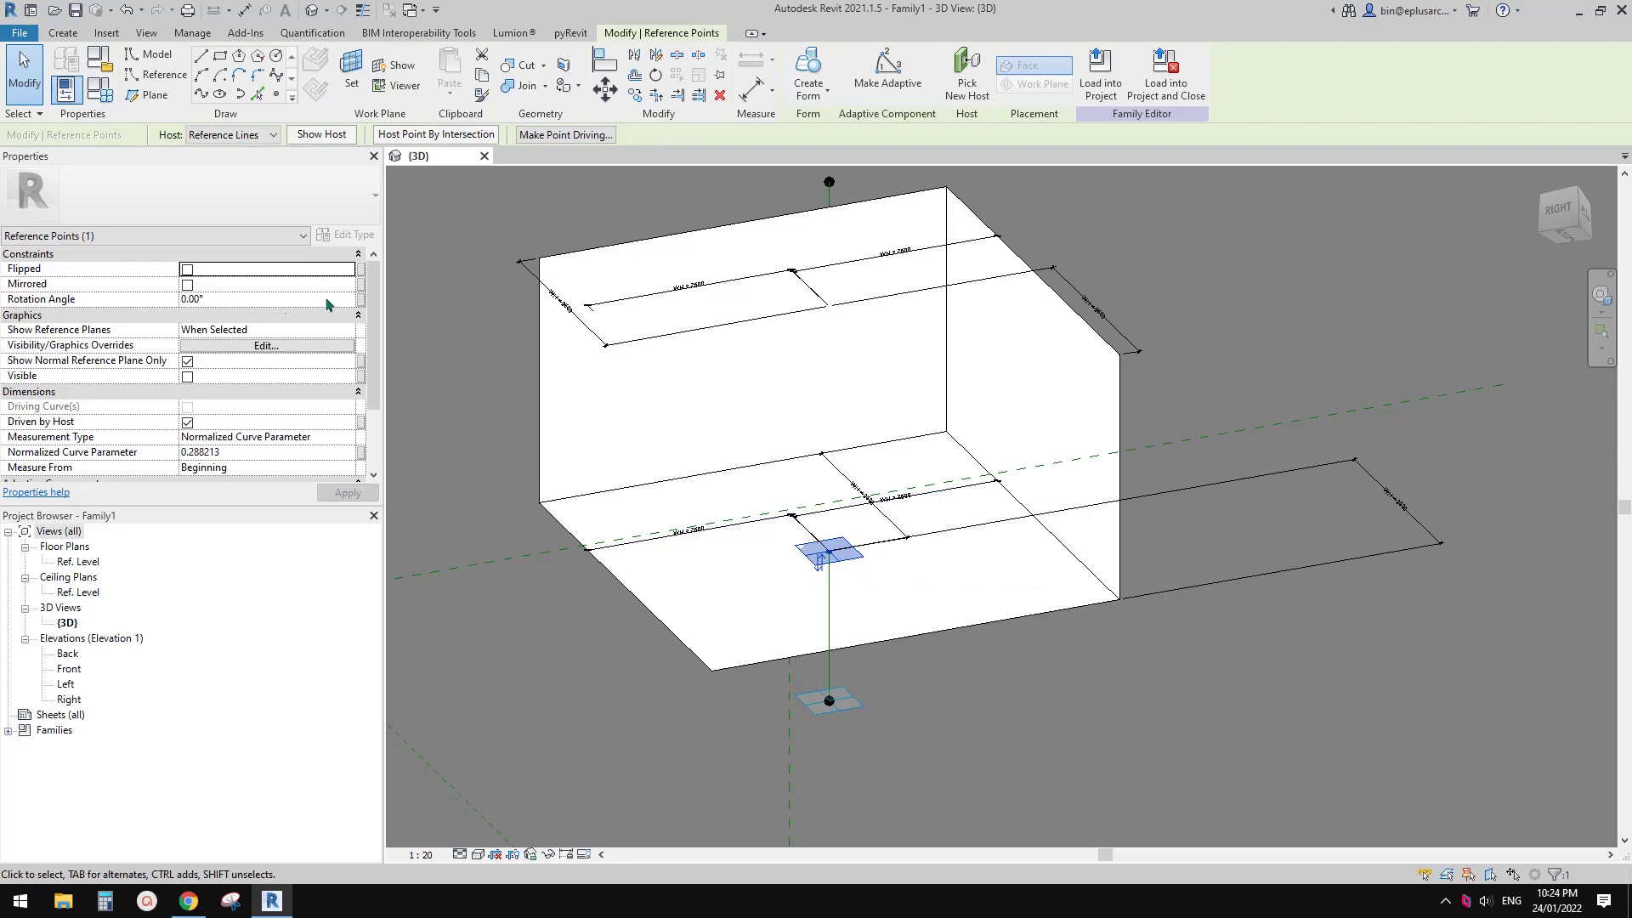
{"action": "left_click", "coordinate": [360, 301]}
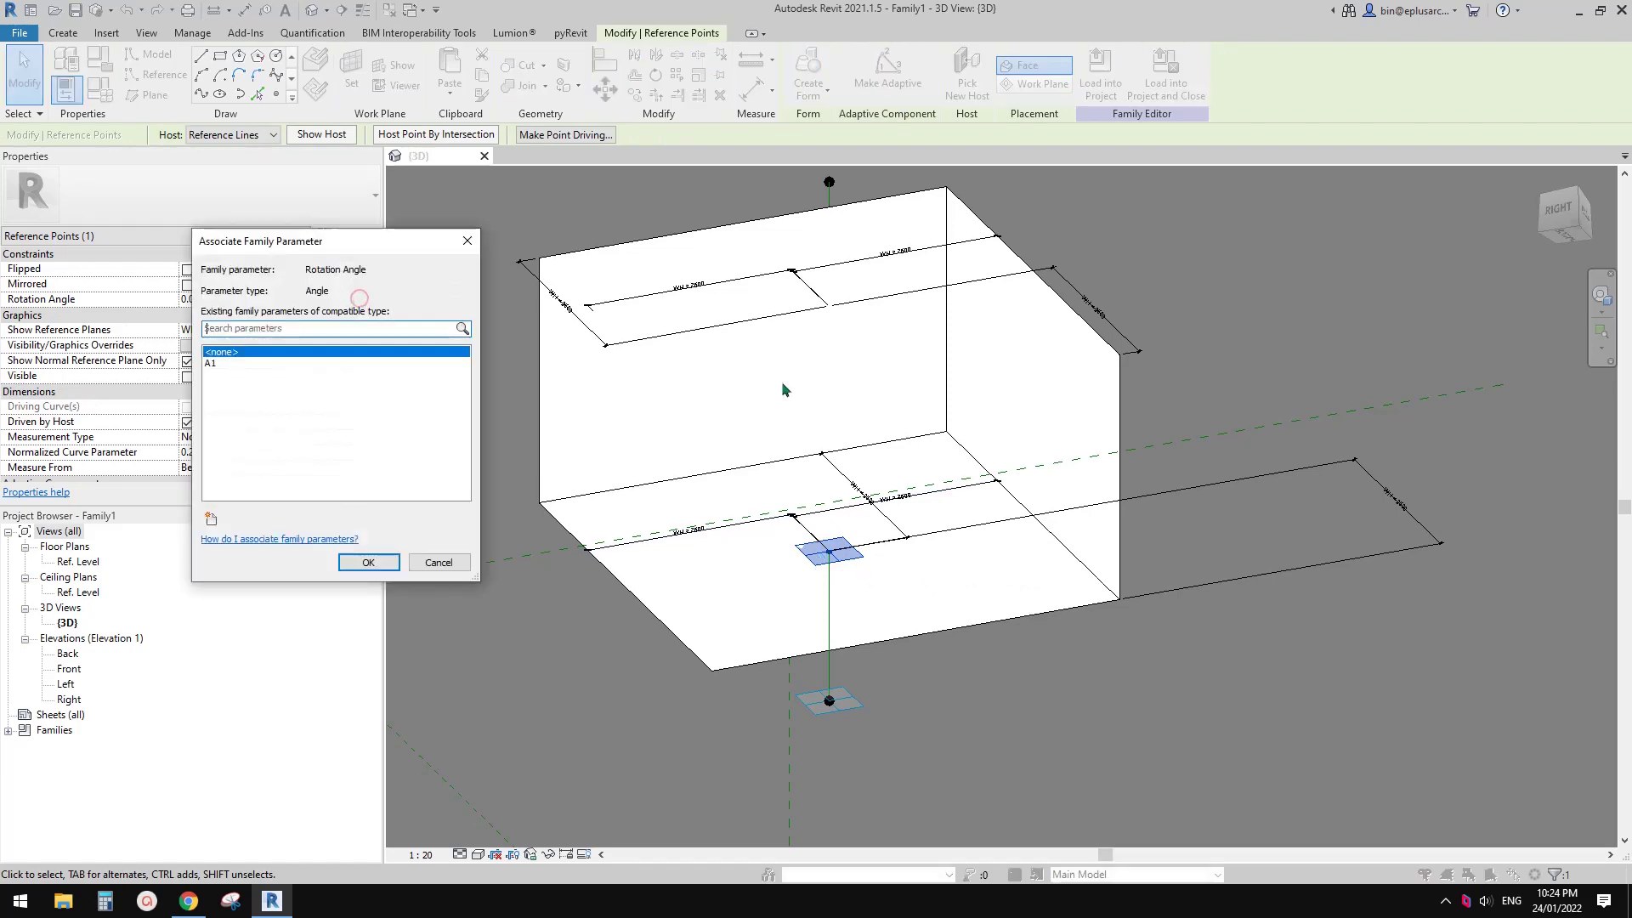
{"action": "left_click", "coordinate": [211, 519]}
{"action": "type", "text": "A2"}
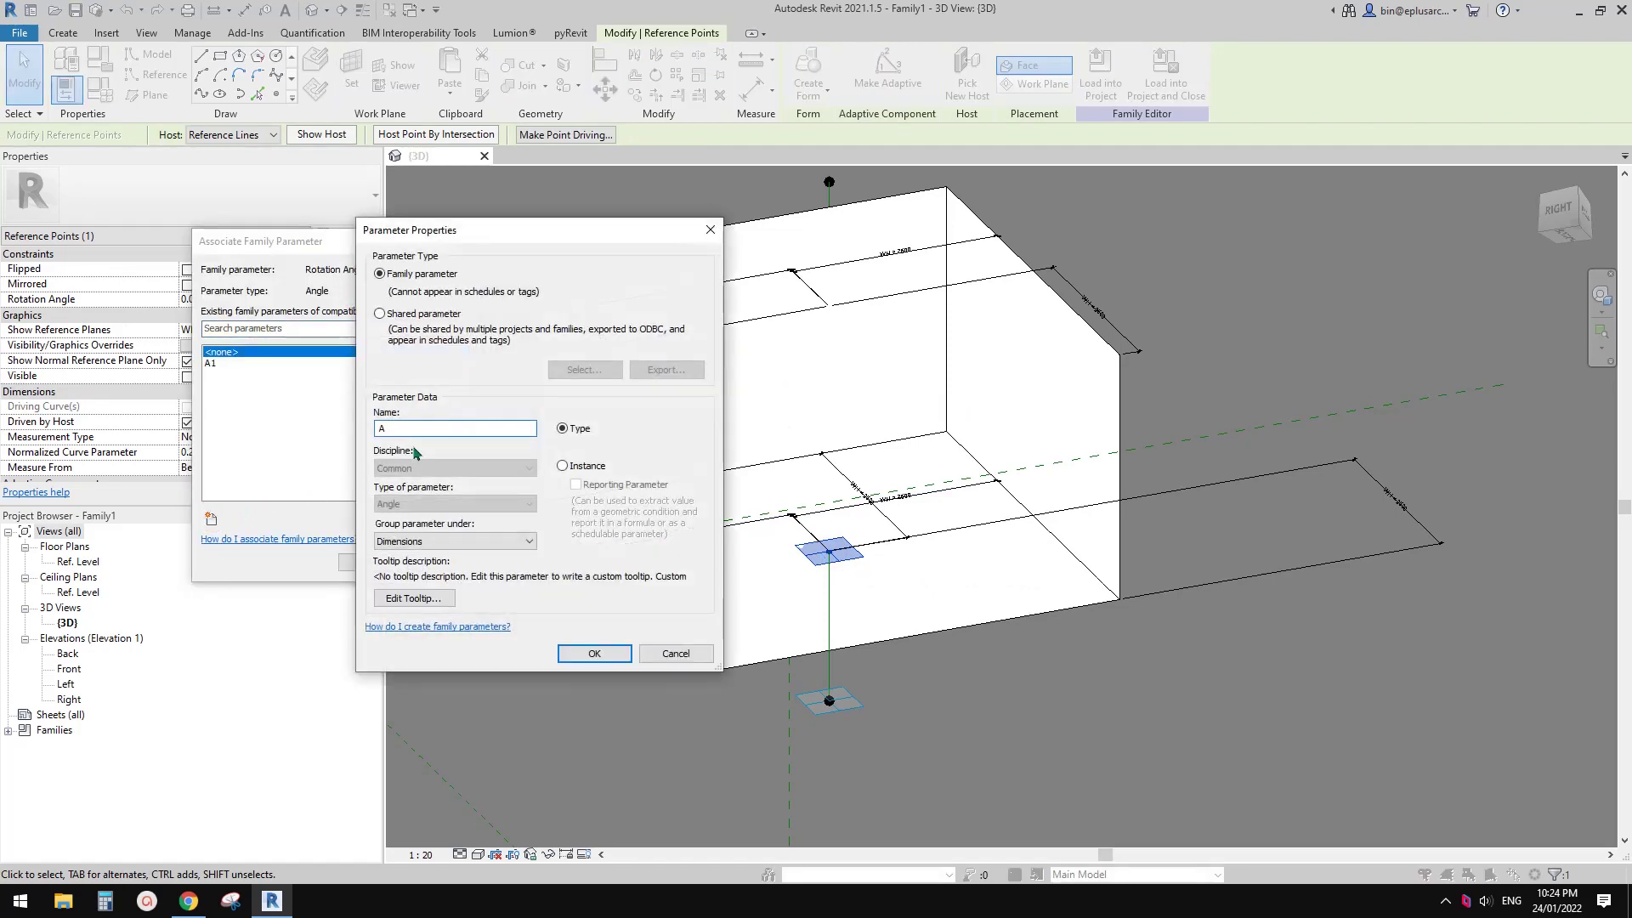
{"action": "left_click", "coordinate": [595, 653]}
{"action": "left_click", "coordinate": [367, 562]}
- Set the A2 rotation parameter to 45° in the family types and apply it to the form
{"action": "middle_click_drag", "start_coordinate": [790, 476], "coordinate": [839, 483], "text": "shift"}
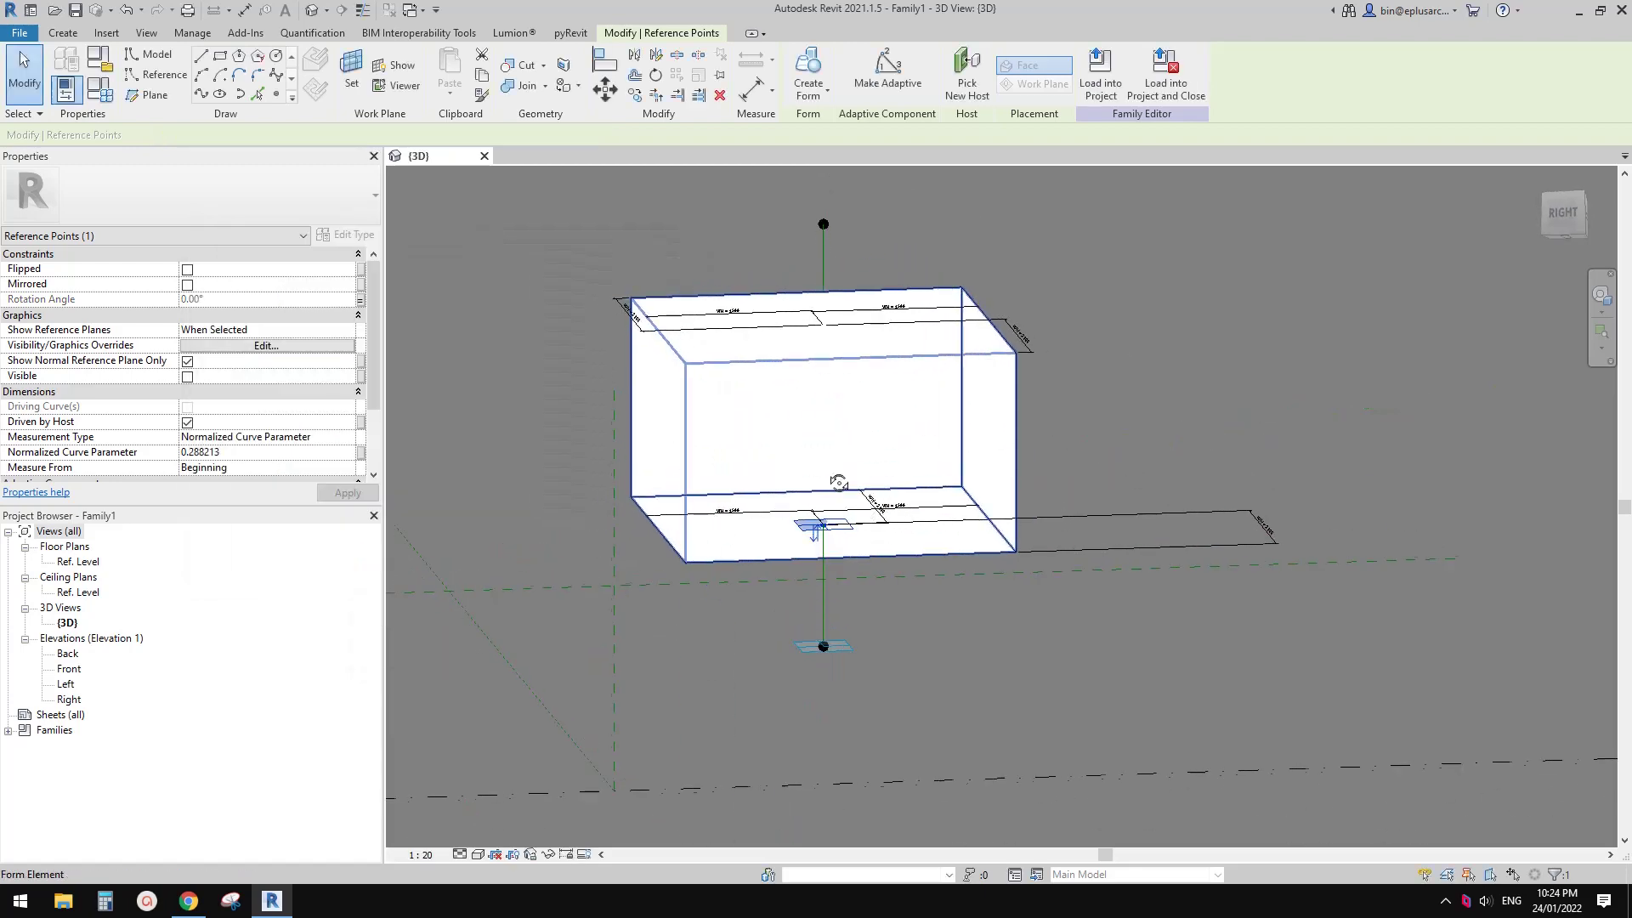
{"action": "left_click", "coordinate": [101, 90]}
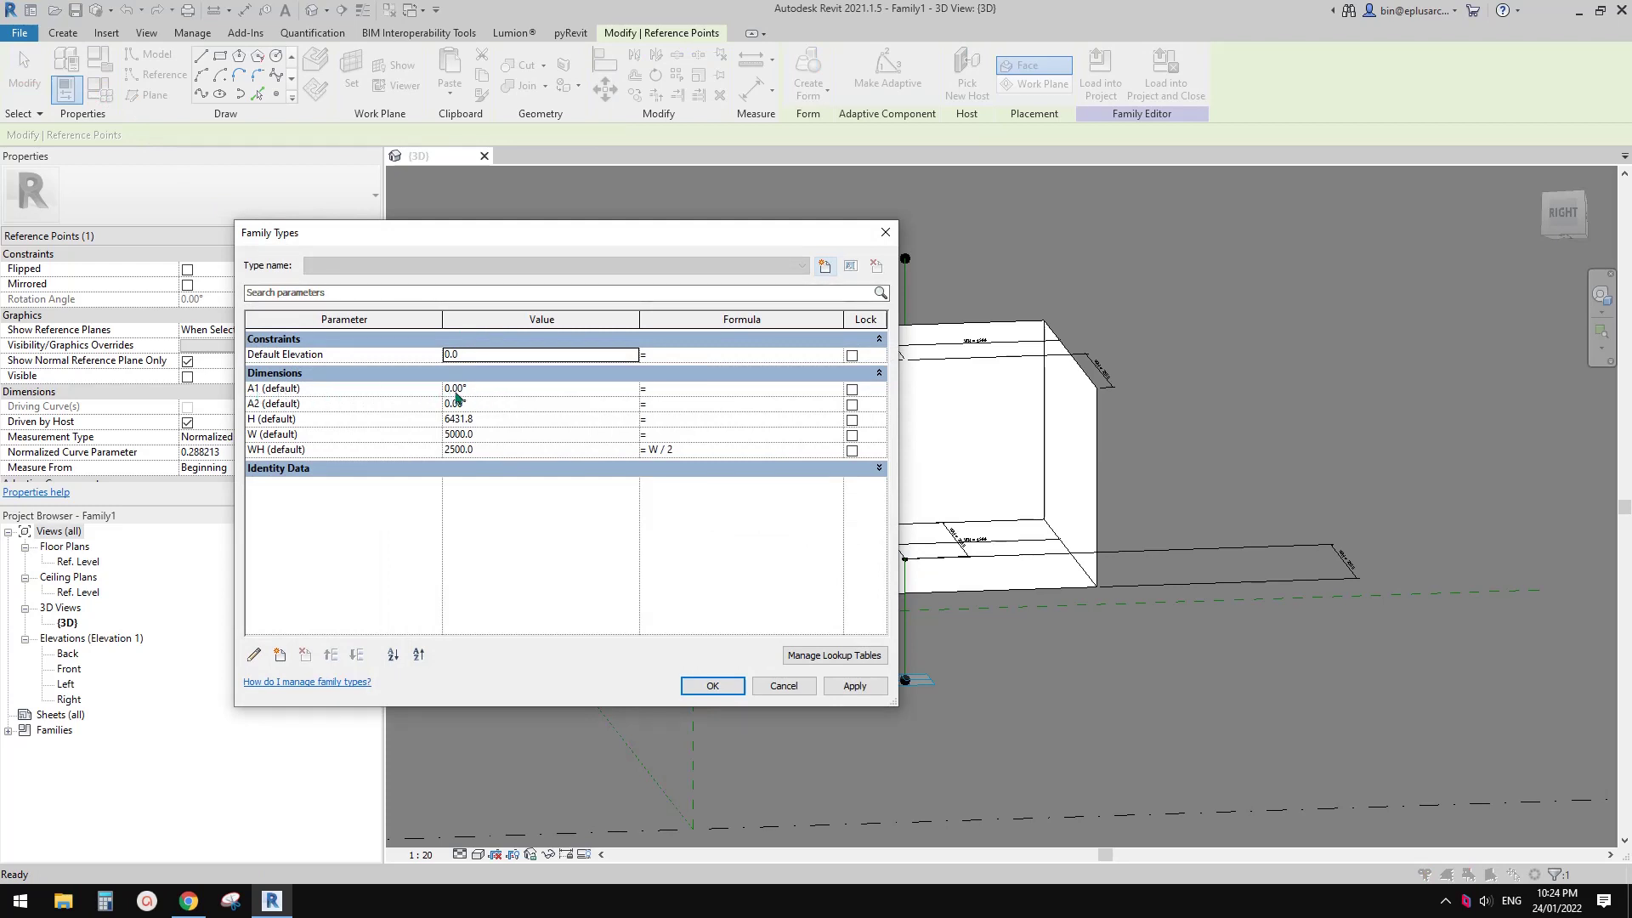
{"action": "left_click", "coordinate": [508, 404]}
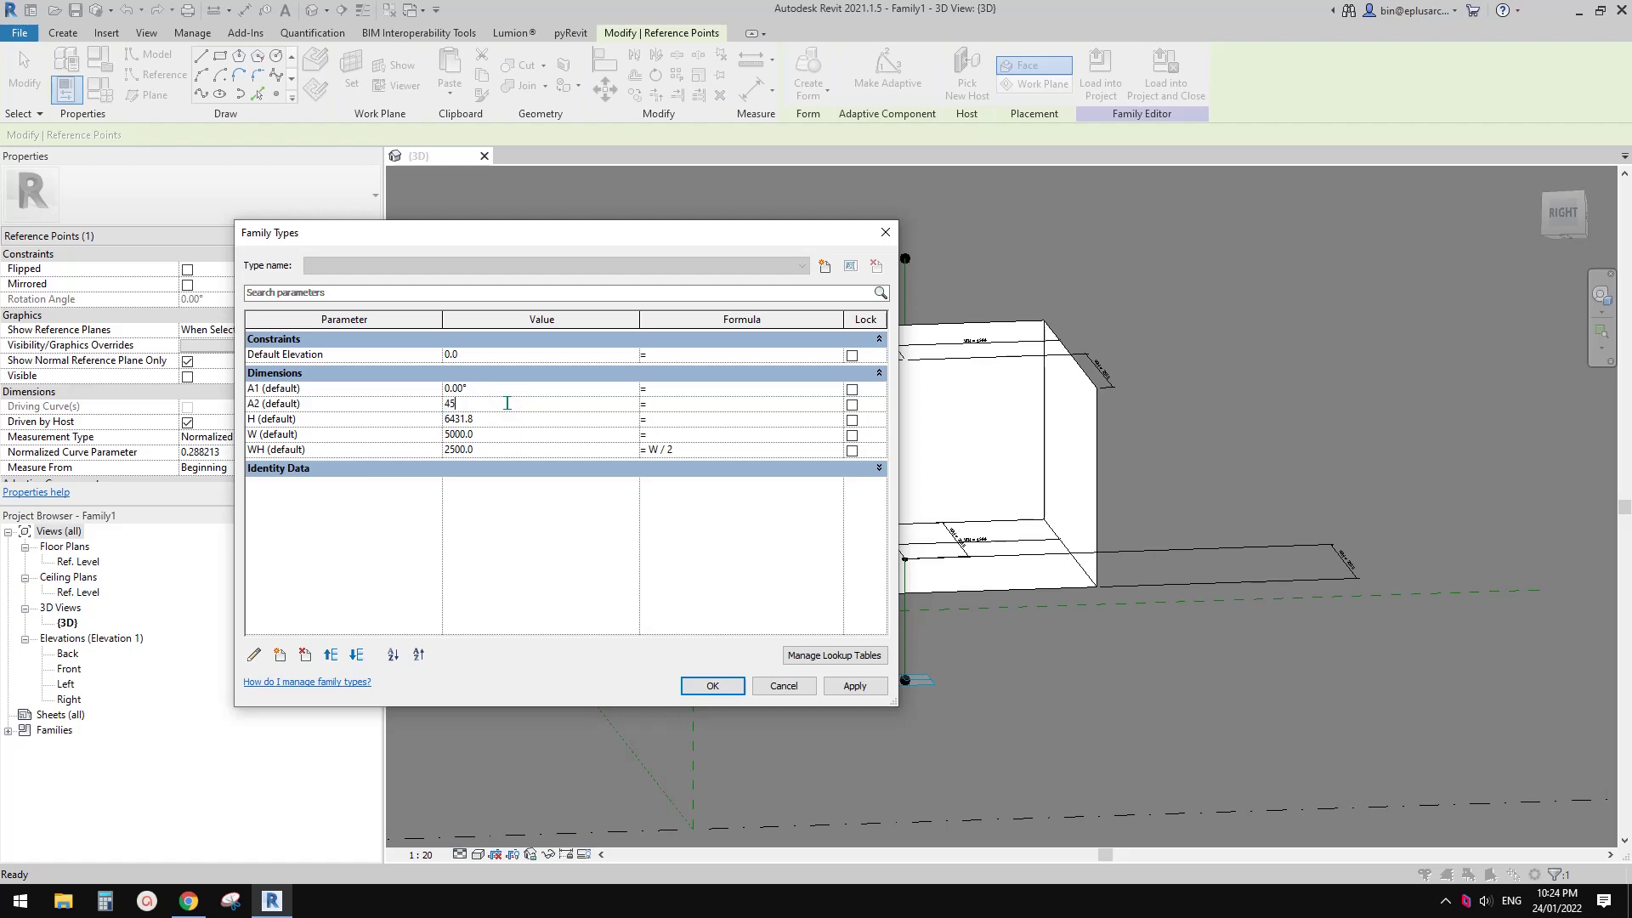
{"action": "left_click", "coordinate": [834, 685]}
{"action": "left_click", "coordinate": [734, 687]}
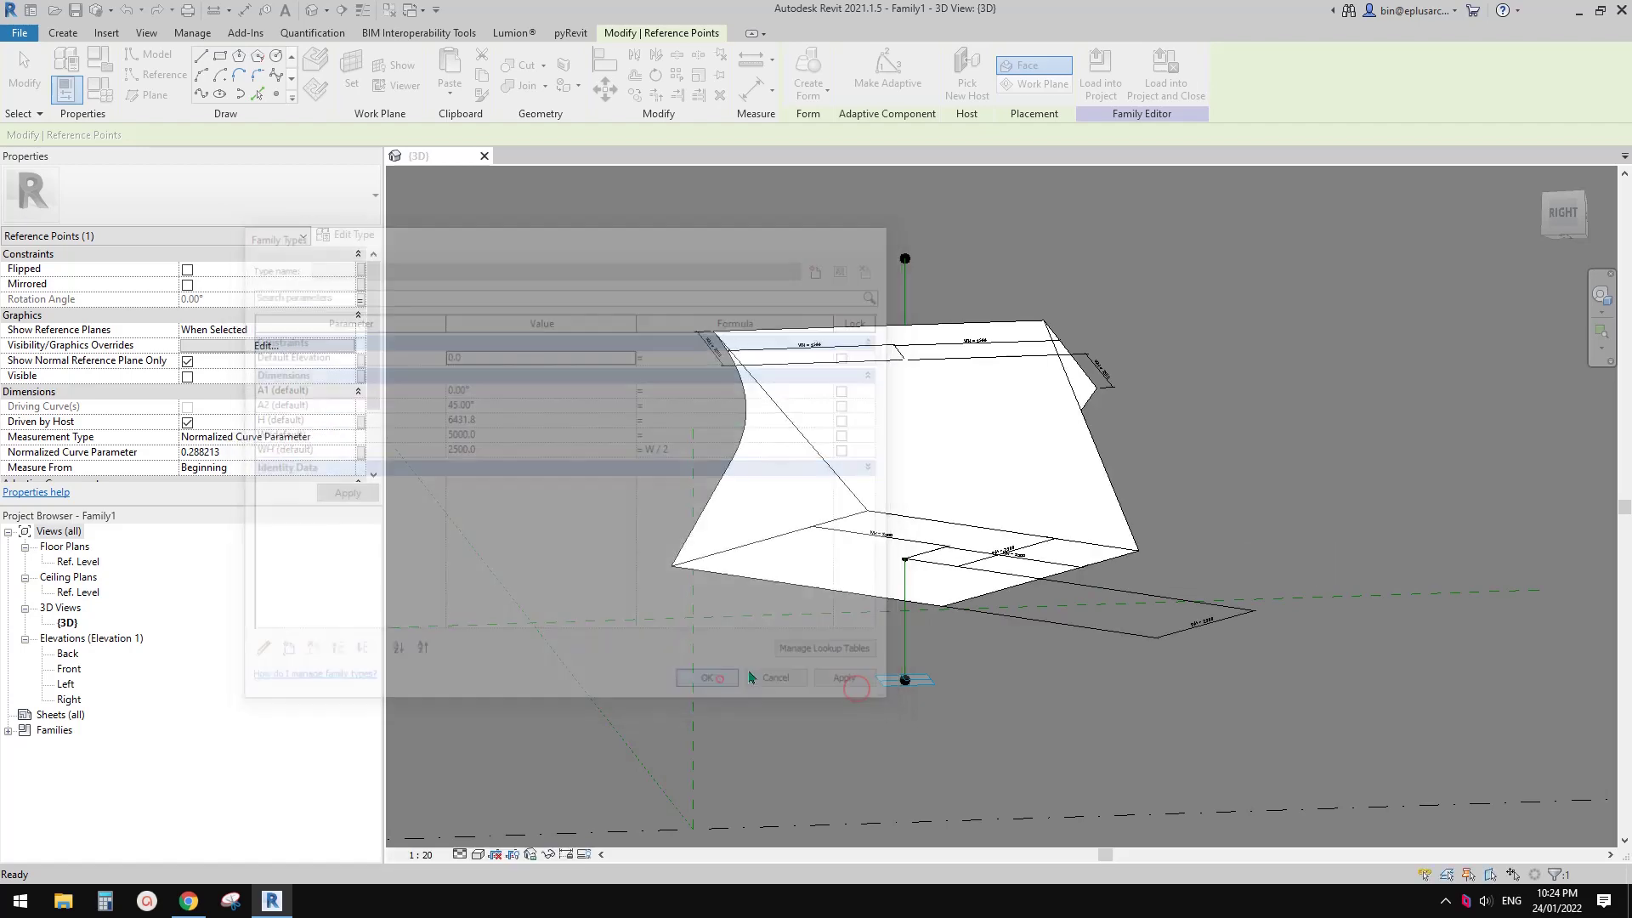
- Move the upper profile's hosted reference point up to the top end of the vertical reference line
{"action": "middle_click_drag", "start_coordinate": [977, 571], "coordinate": [1256, 619], "text": "shift"}
{"action": "middle_click_drag", "start_coordinate": [1034, 506], "coordinate": [803, 655], "text": "shift"}
{"action": "middle_click_drag", "start_coordinate": [912, 554], "coordinate": [880, 616], "text": "shift"}
{"action": "middle_click_drag", "start_coordinate": [948, 410], "coordinate": [902, 404], "text": "shift"}
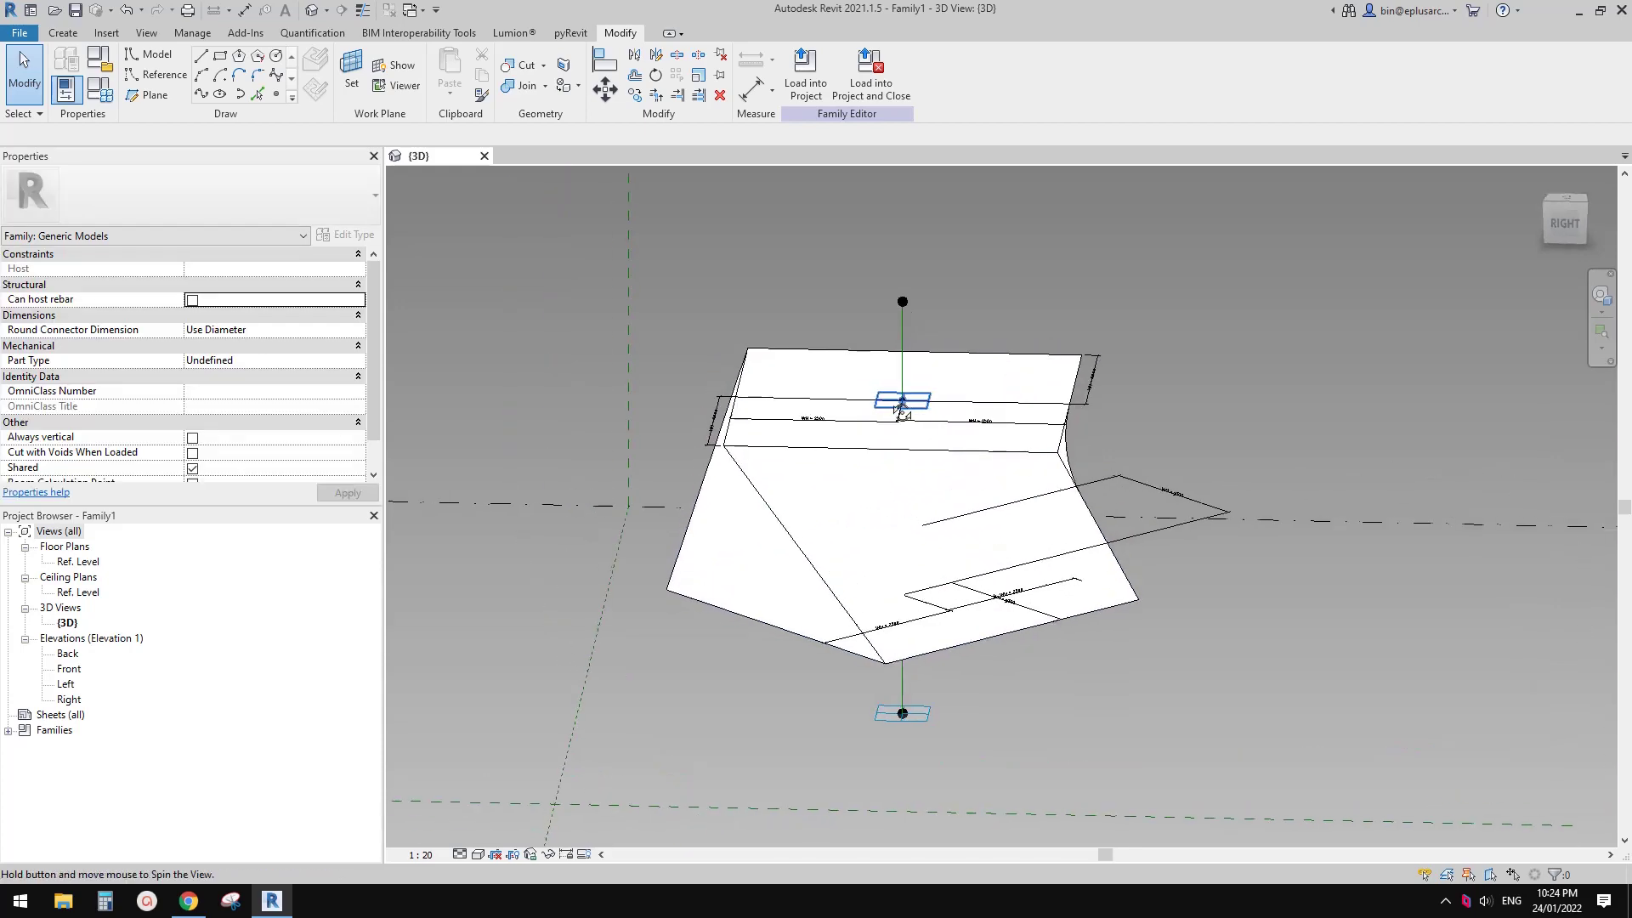
{"action": "left_click", "coordinate": [926, 401]}
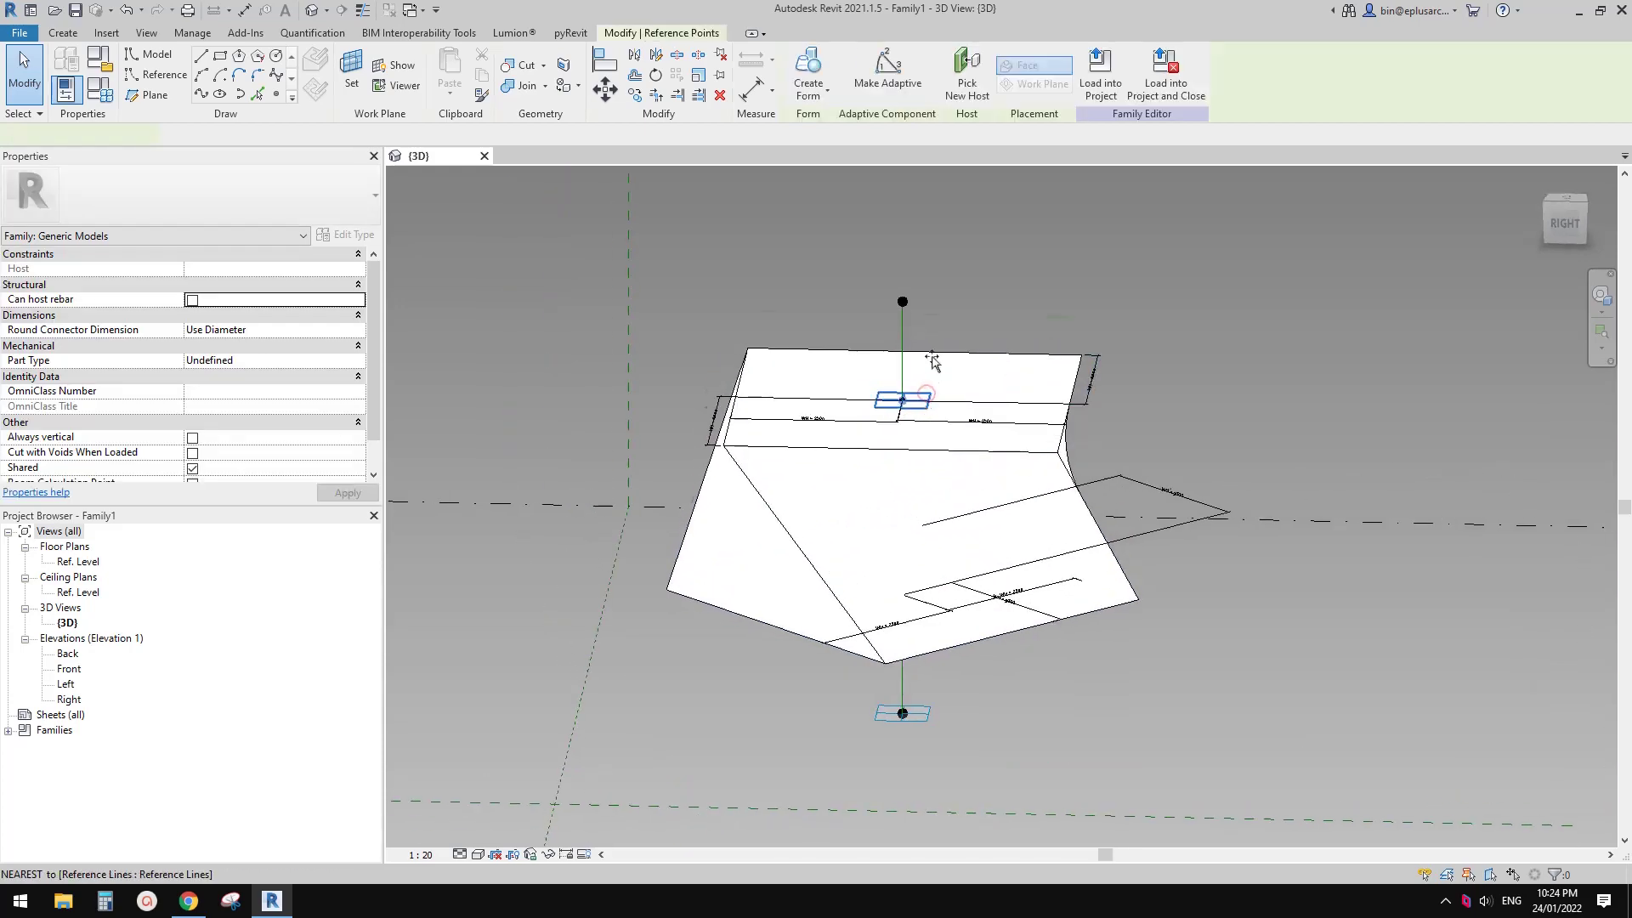
{"action": "left_click_drag", "start_coordinate": [927, 400], "coordinate": [901, 306]}
- Set the lower hosted point's reference planes to show Always and move the point to the bottom end of the vertical reference line
{"action": "middle_click_drag", "start_coordinate": [979, 408], "coordinate": [992, 421], "text": "shift"}
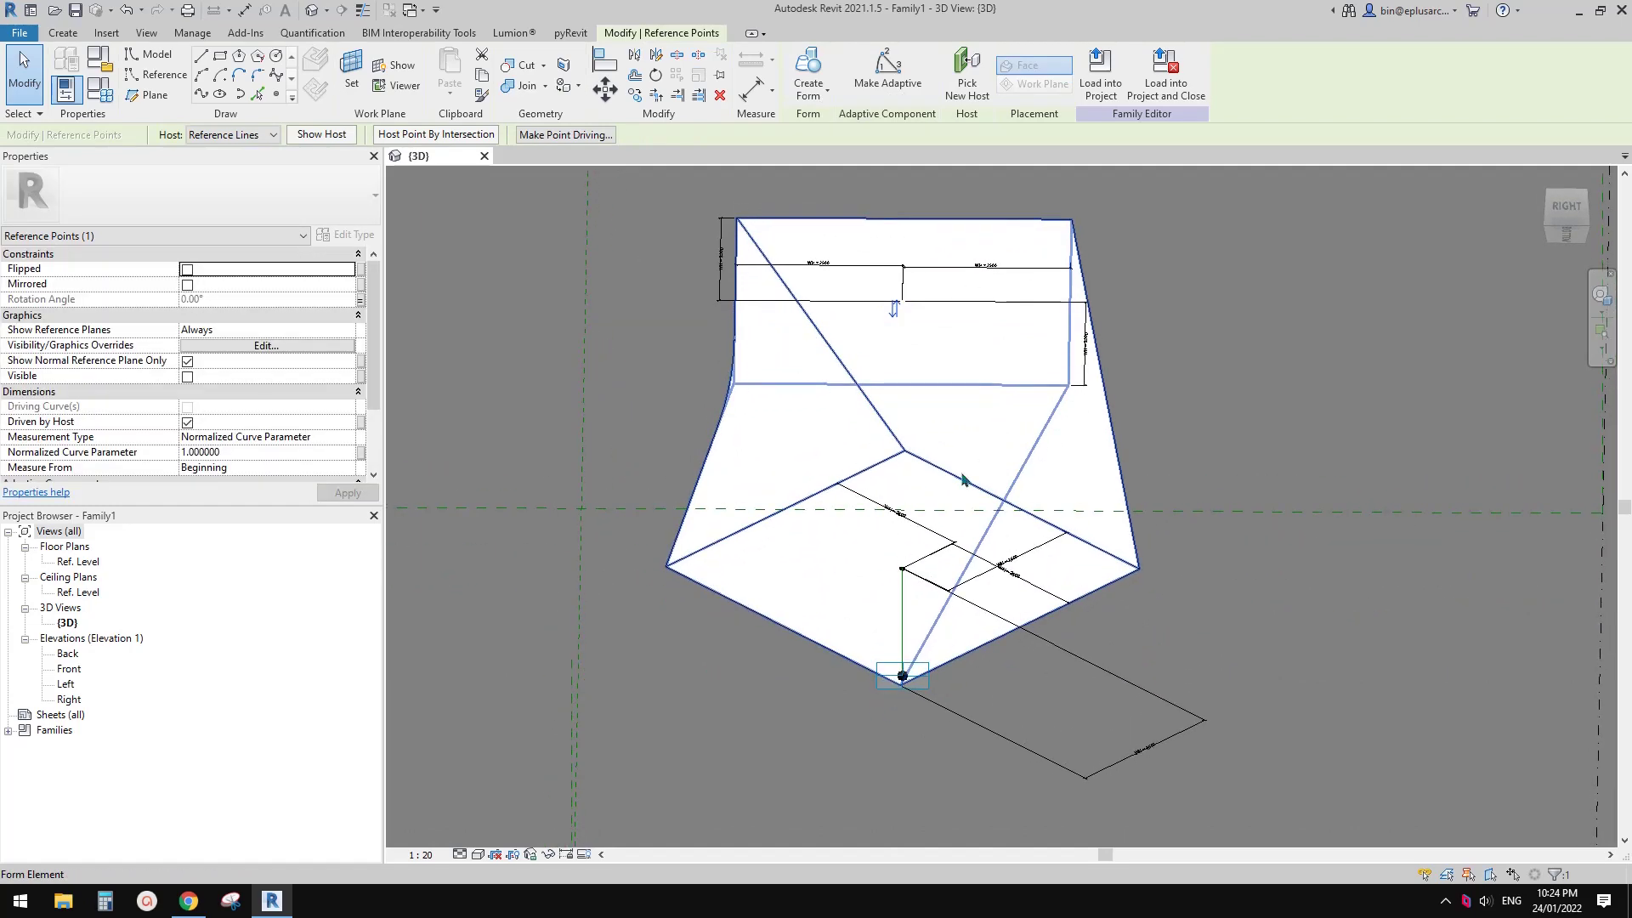
{"action": "left_click", "coordinate": [902, 569]}
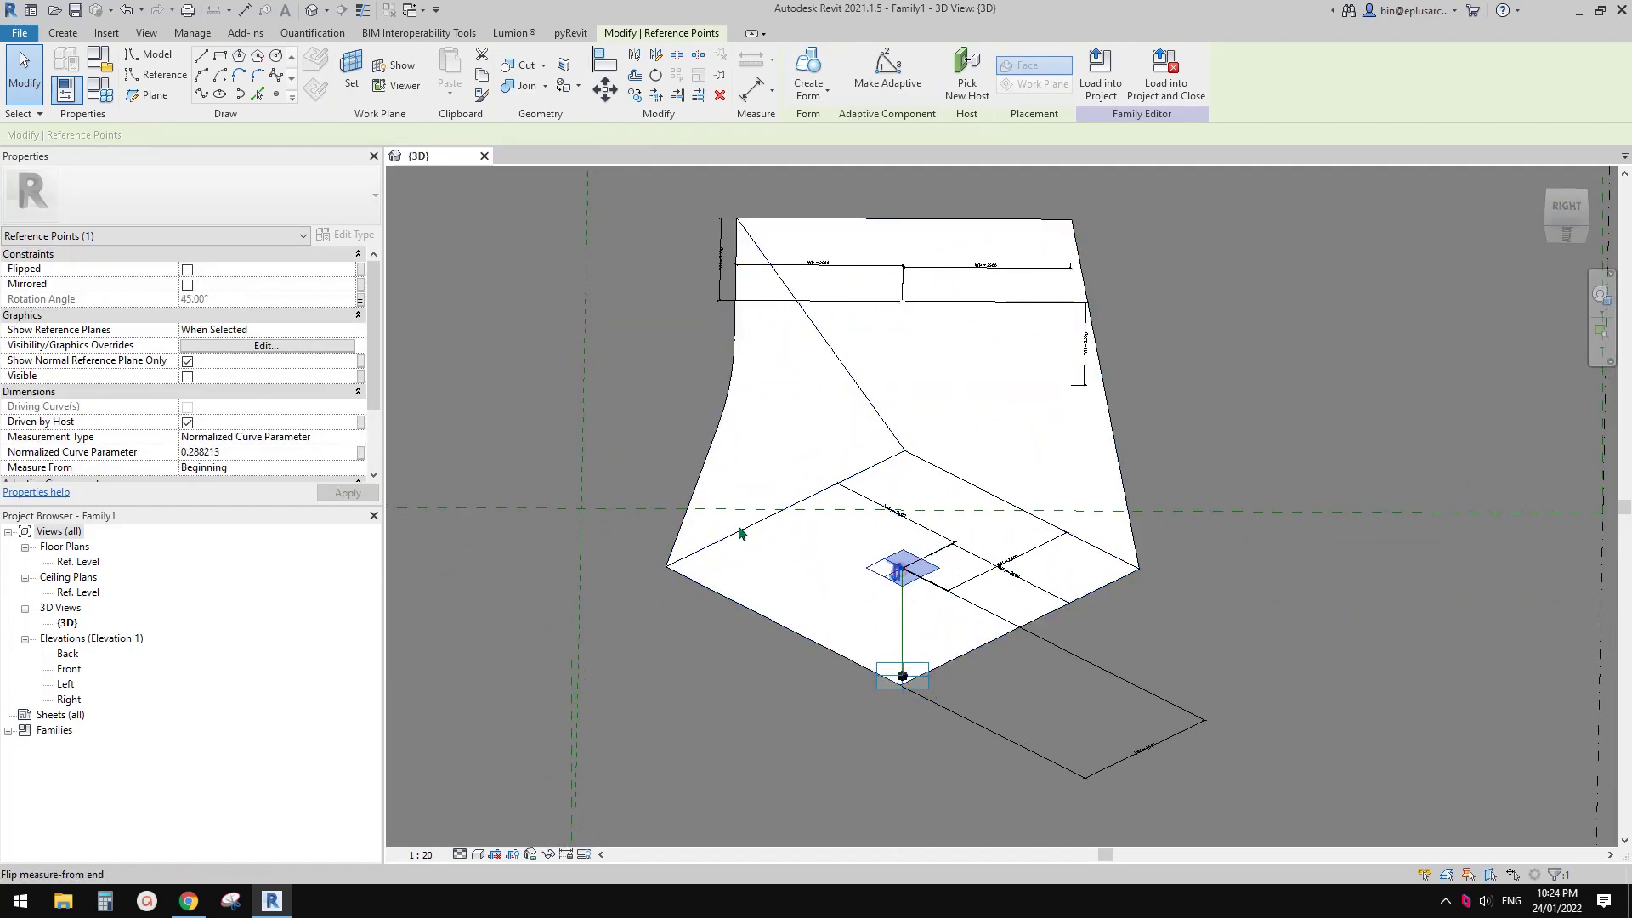
{"action": "left_click", "coordinate": [348, 330]}
{"action": "left_click", "coordinate": [213, 371]}
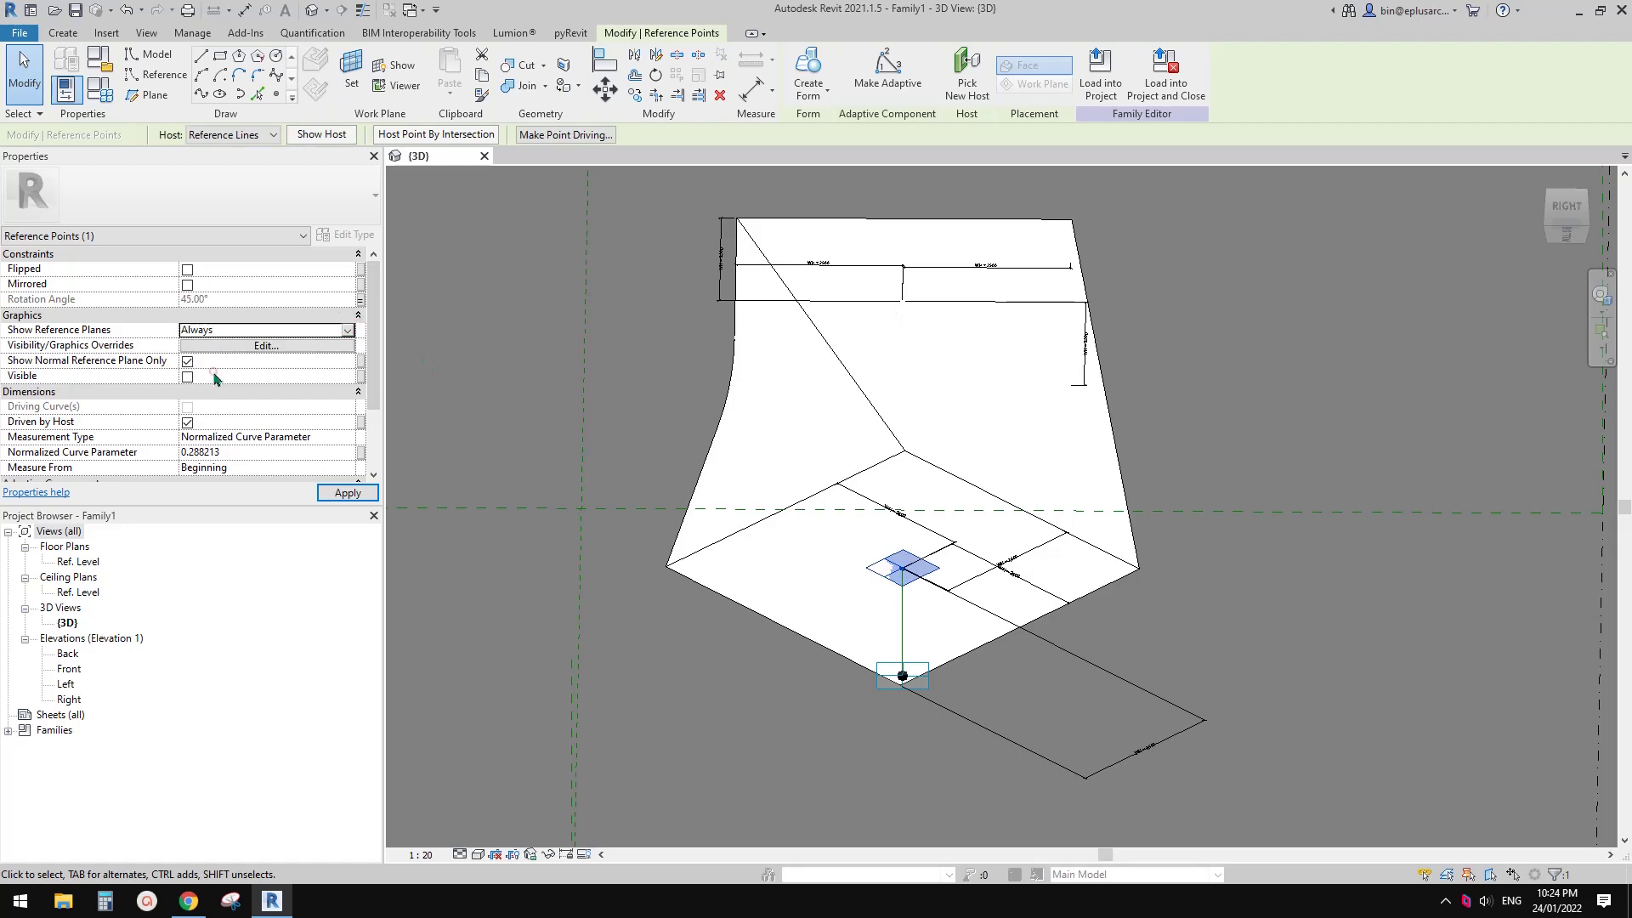
{"action": "left_click", "coordinate": [574, 378]}
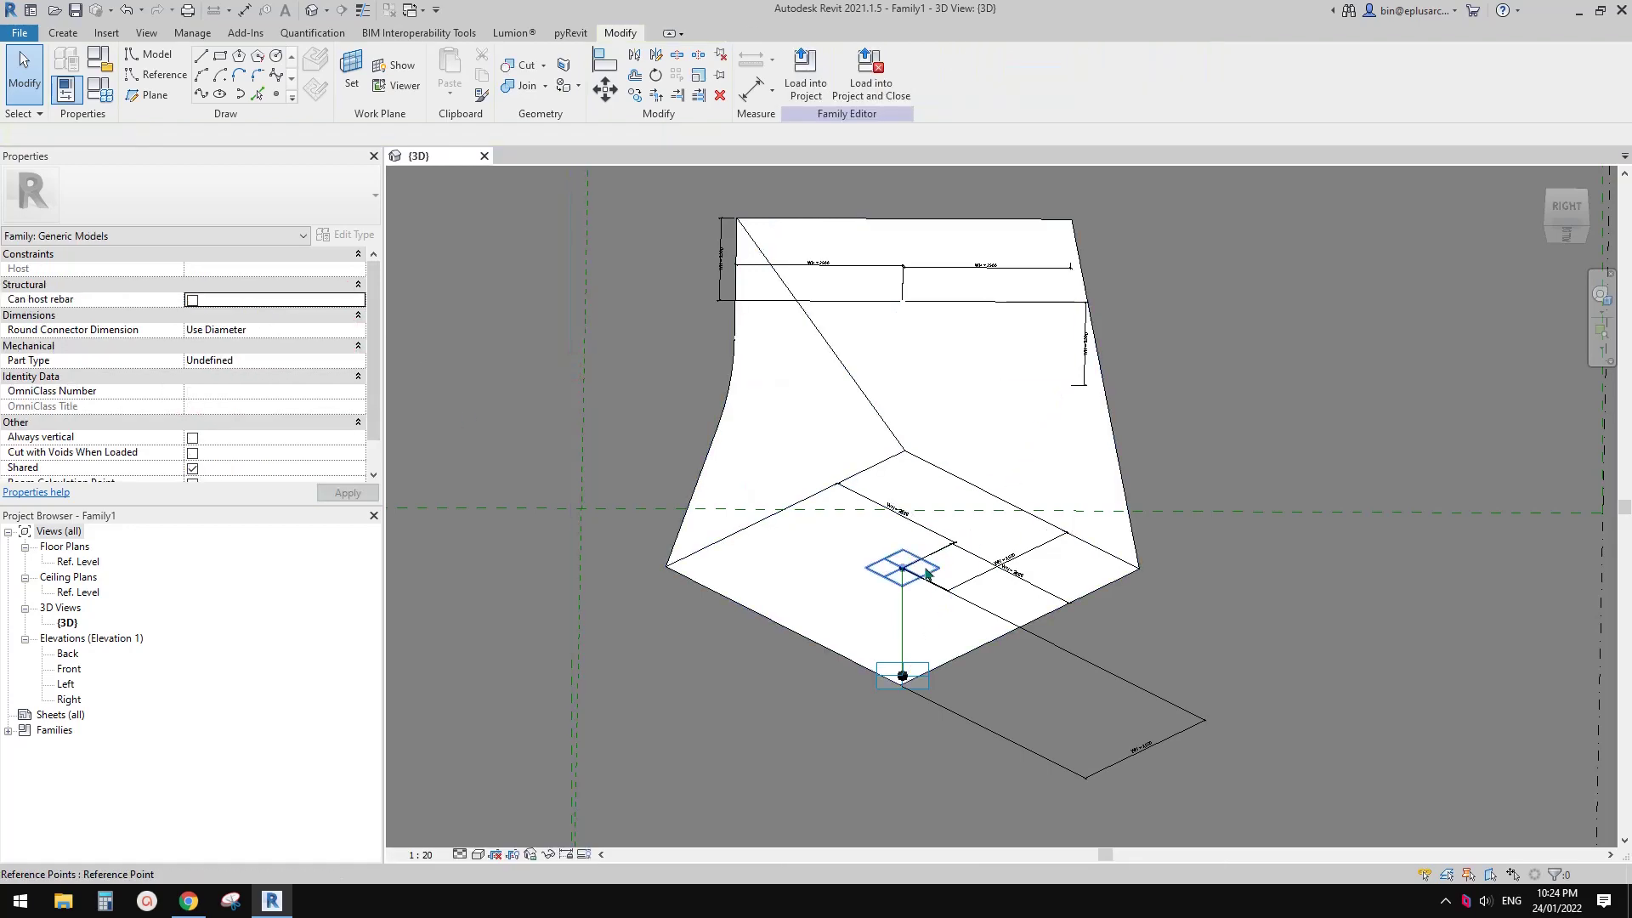
{"action": "middle_click_drag", "start_coordinate": [938, 581], "coordinate": [903, 577], "text": "shift"}
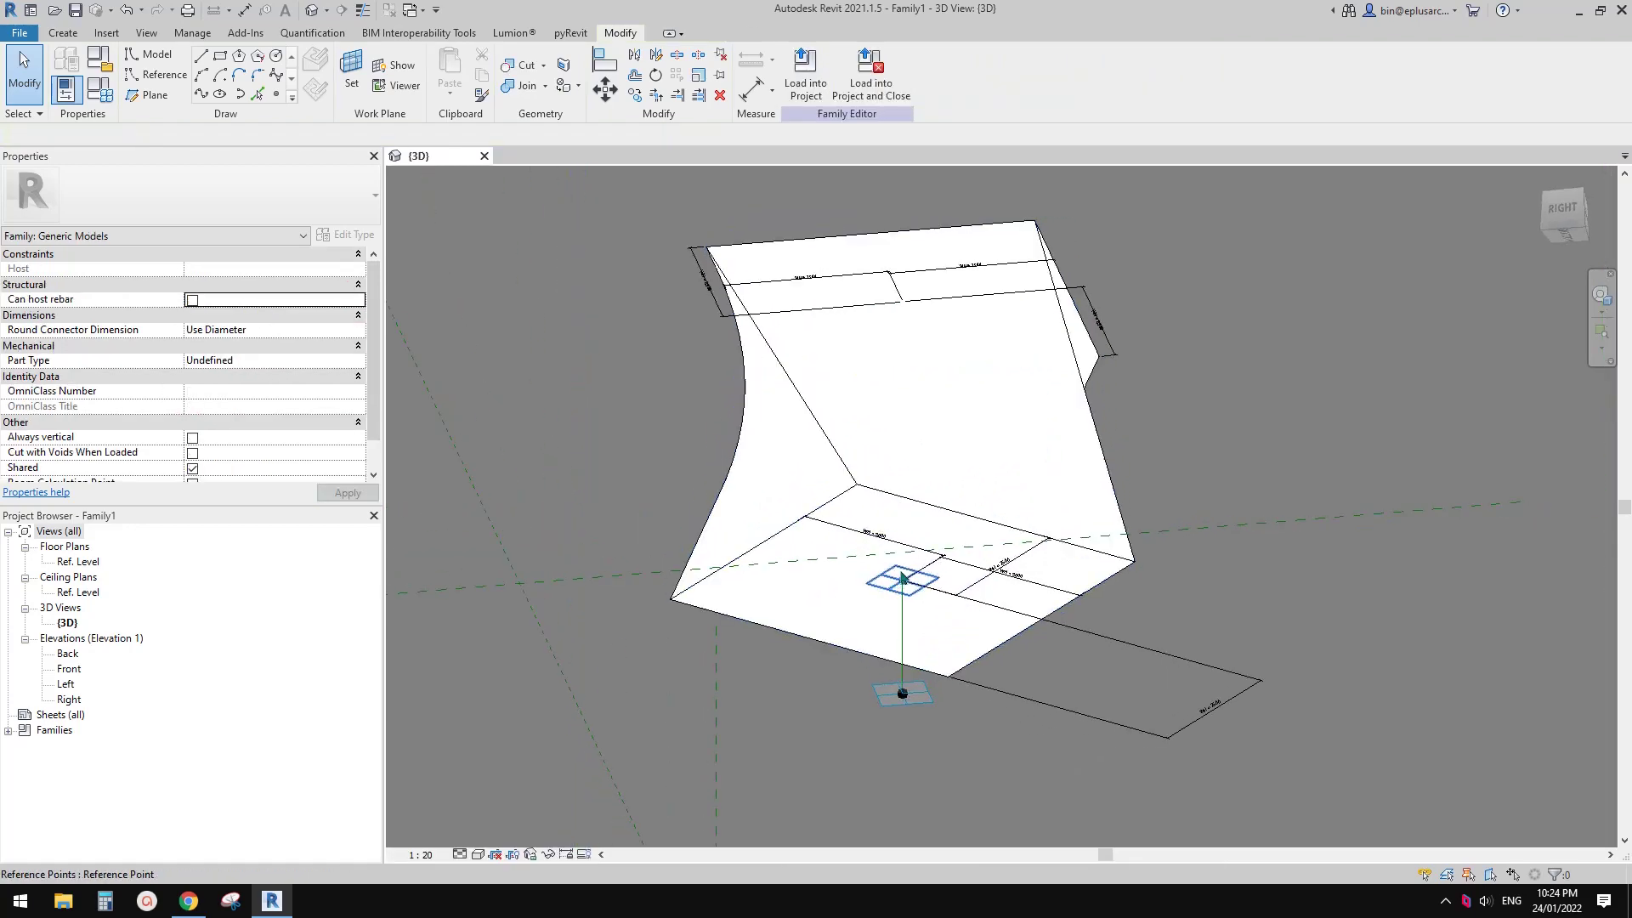
{"action": "left_click_drag", "start_coordinate": [898, 589], "coordinate": [906, 713]}
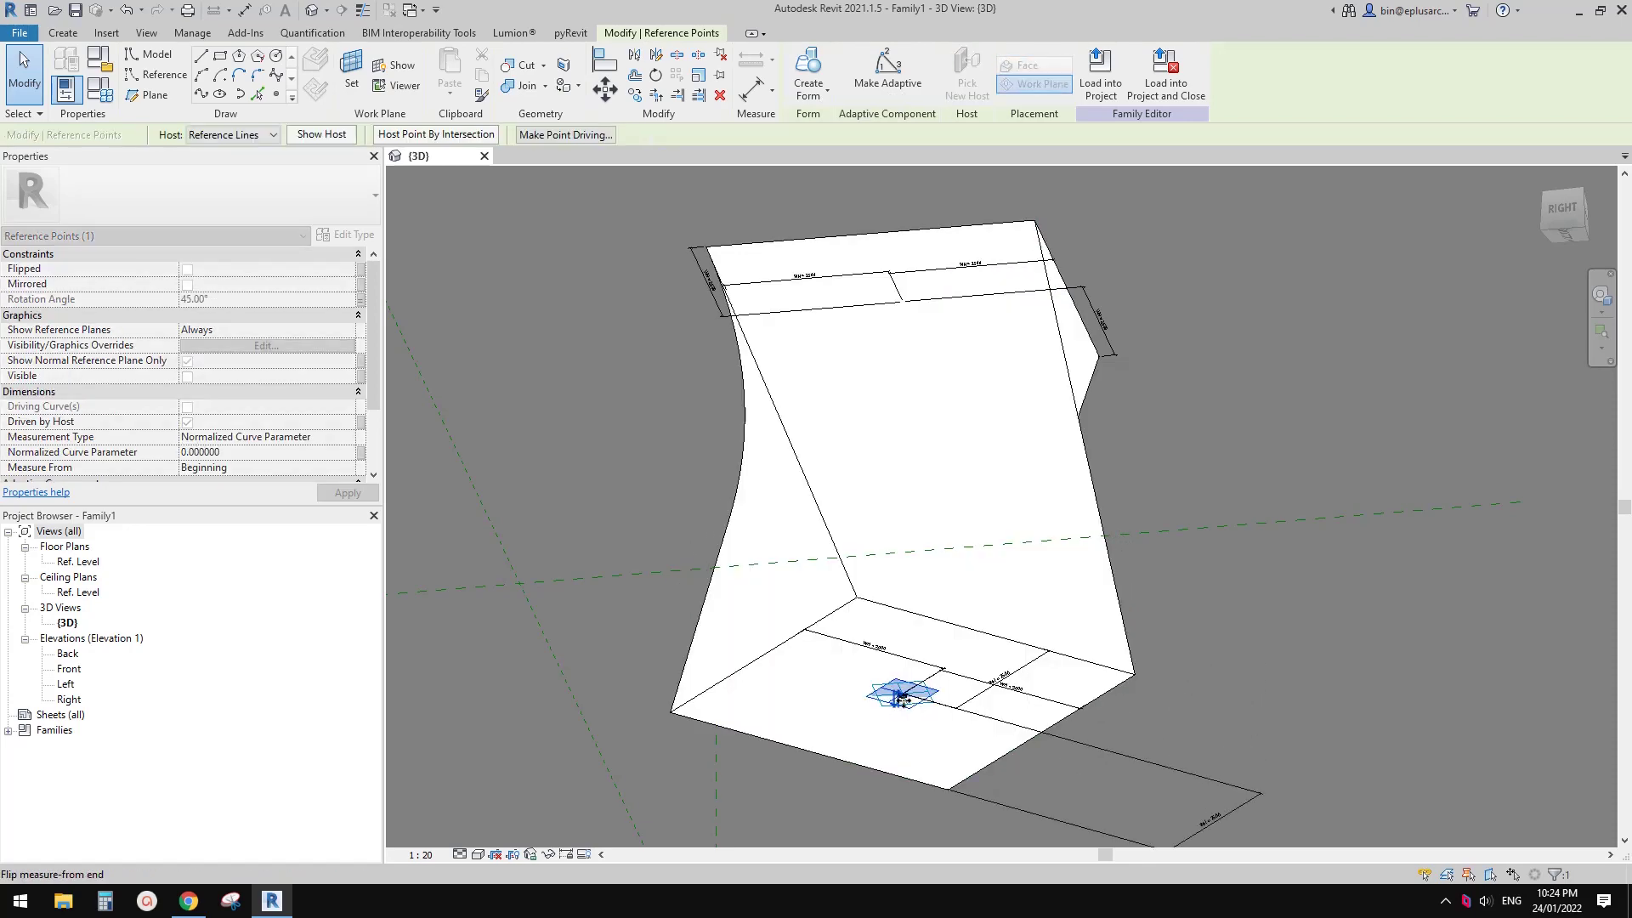
- Set the A2 rotation parameter to 90° in the family types and apply it to the form
{"action": "middle_click_drag", "start_coordinate": [926, 587], "coordinate": [888, 671], "text": "shift"}
{"action": "scroll", "coordinate": [922, 564], "scroll_direction": "up", "scroll_amount": 1}
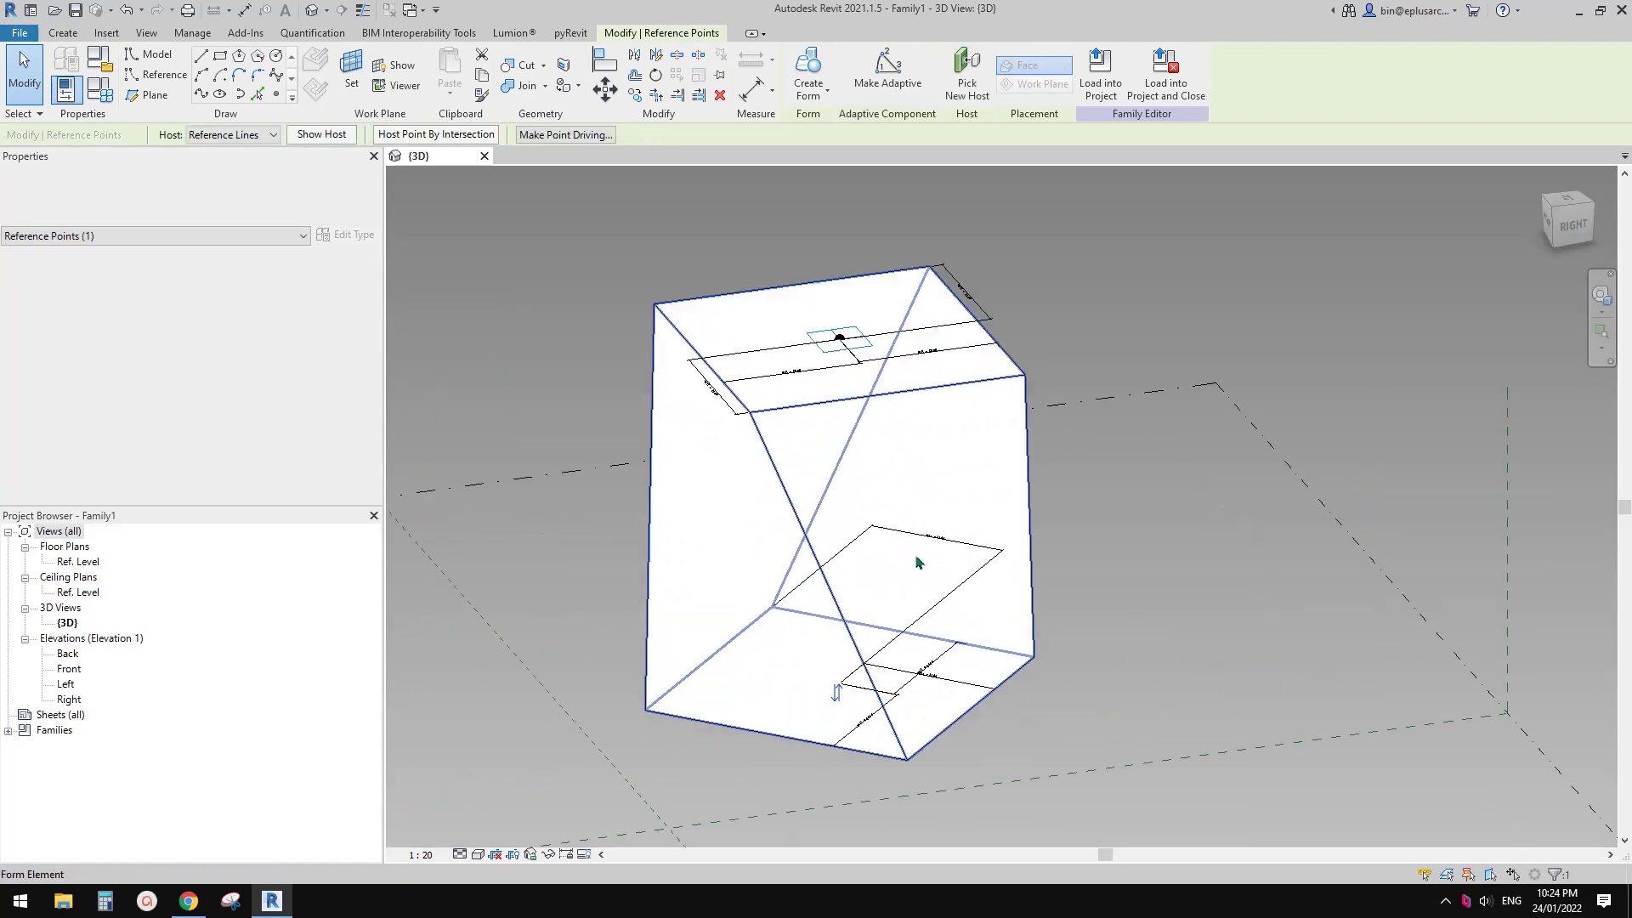
{"action": "middle_click_drag", "start_coordinate": [863, 557], "coordinate": [964, 563], "text": "shift"}
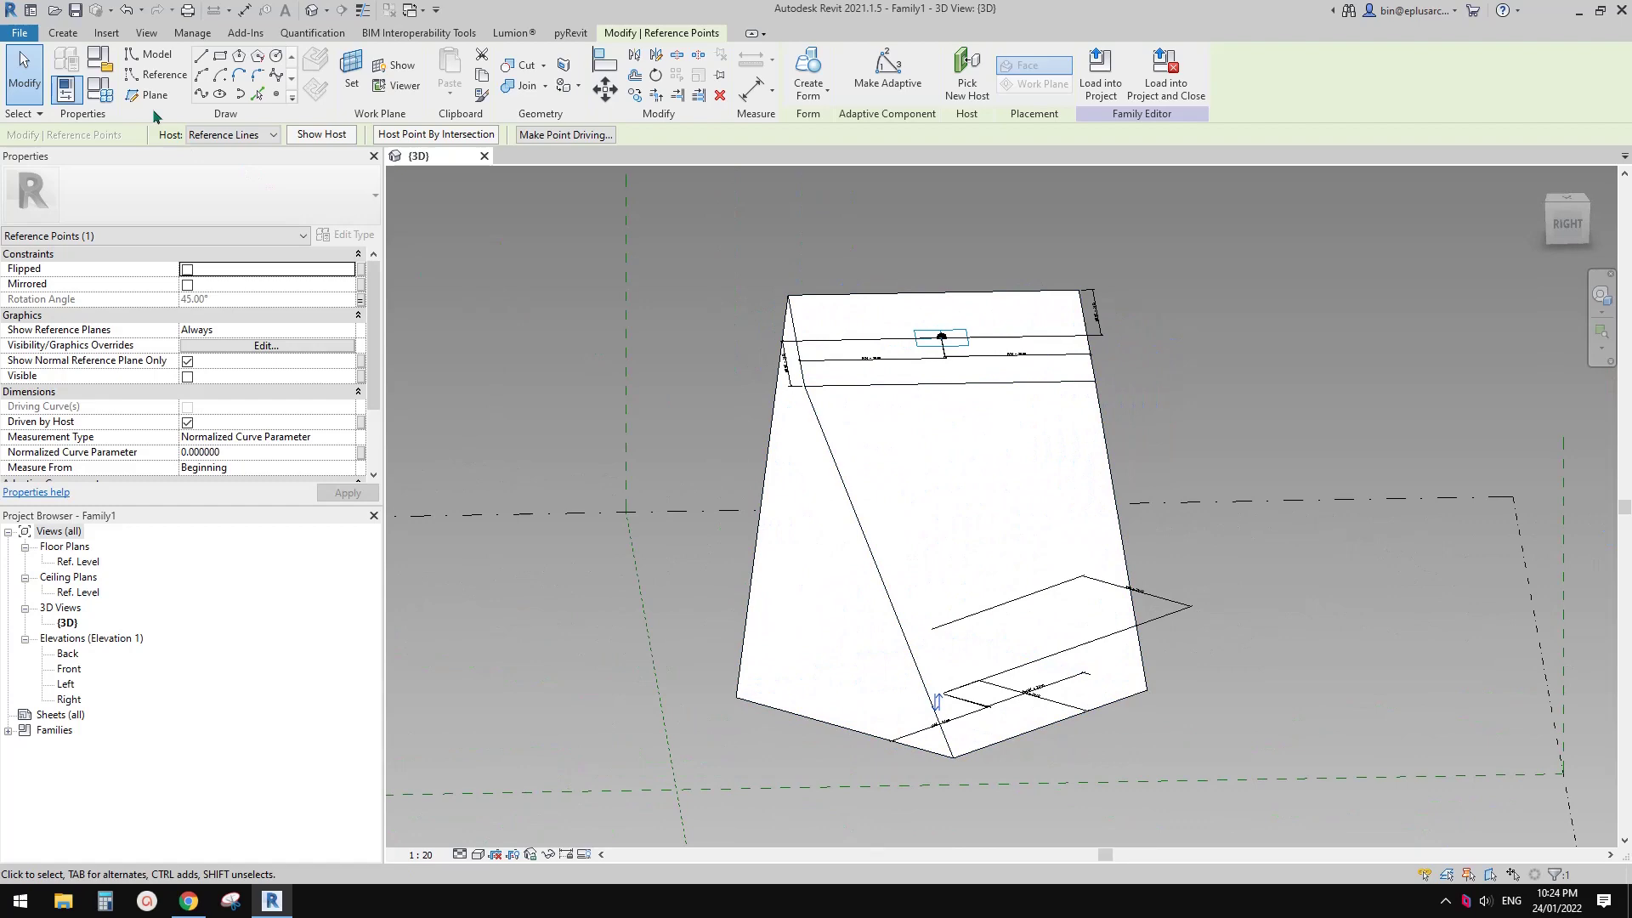
{"action": "left_click", "coordinate": [99, 89]}
{"action": "left_click_drag", "start_coordinate": [516, 227], "coordinate": [328, 179]}
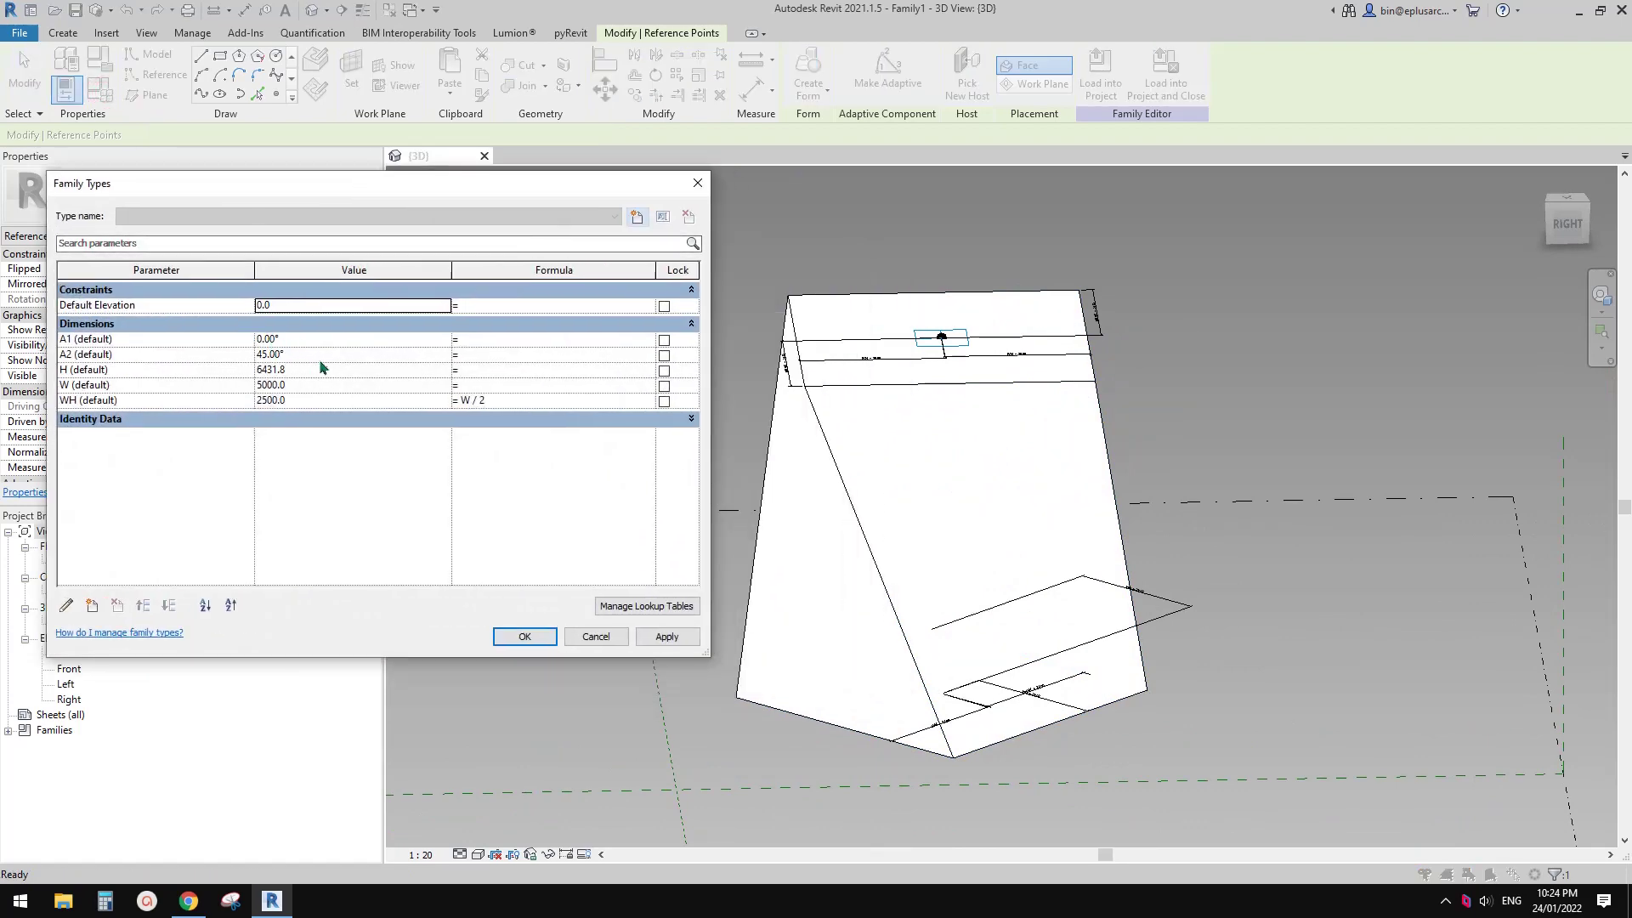
{"action": "left_click", "coordinate": [307, 368]}
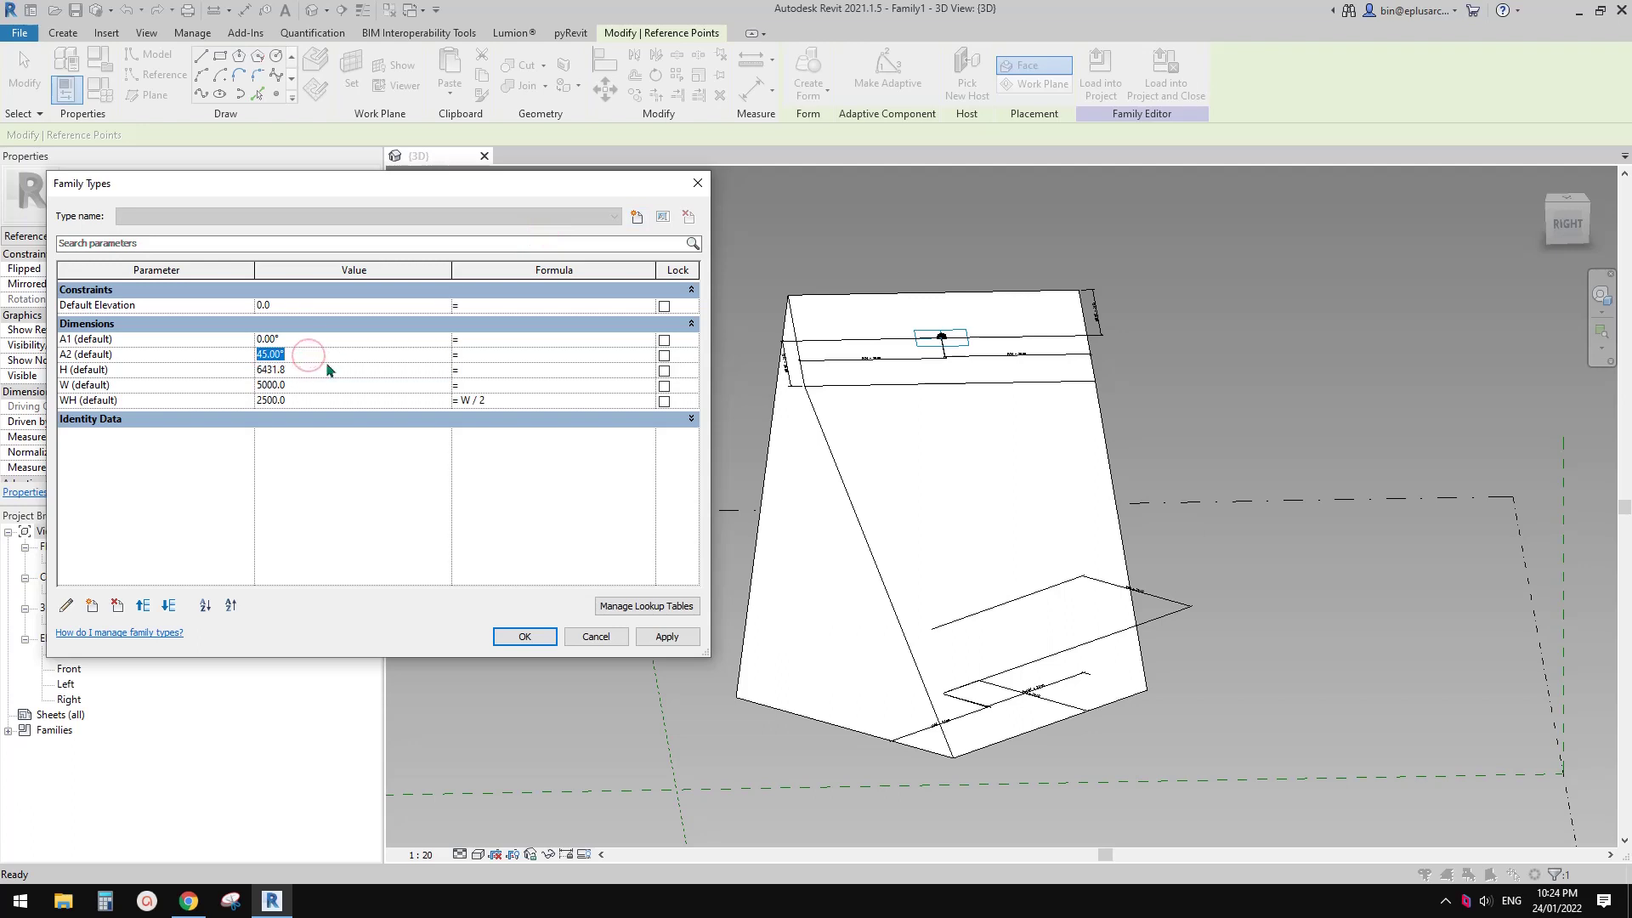
{"action": "left_click", "coordinate": [668, 639]}
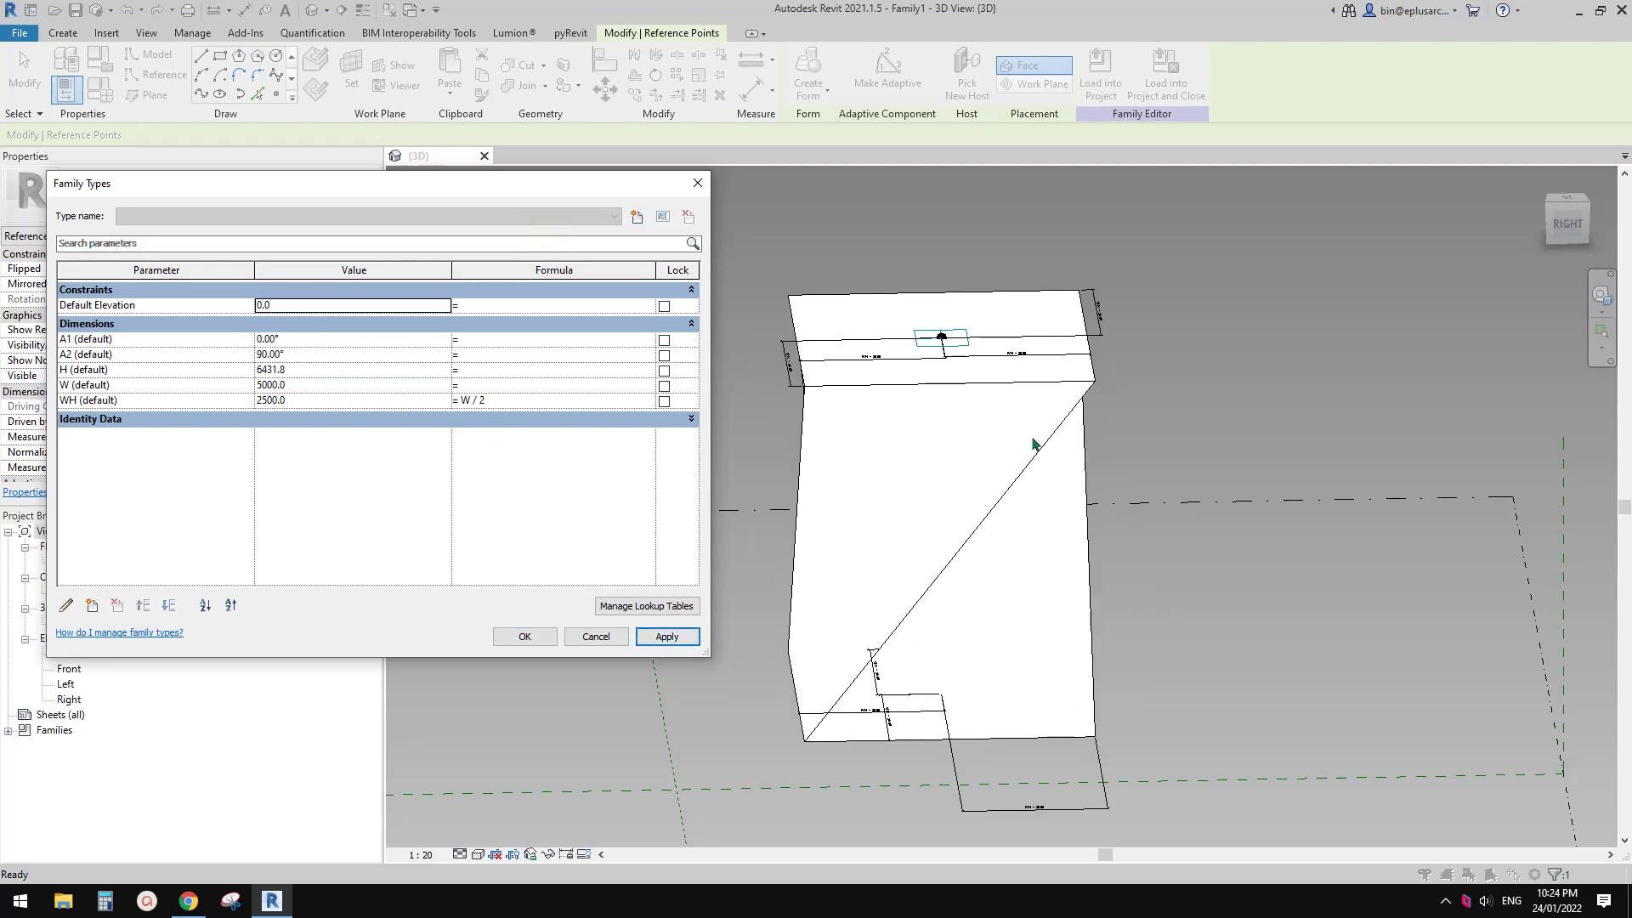
{"action": "left_click", "coordinate": [526, 642]}
- Set the A2 rotation parameter to 135° in the family types and apply it to the form
{"action": "middle_click_drag", "start_coordinate": [527, 644], "coordinate": [1004, 636], "text": "shift"}
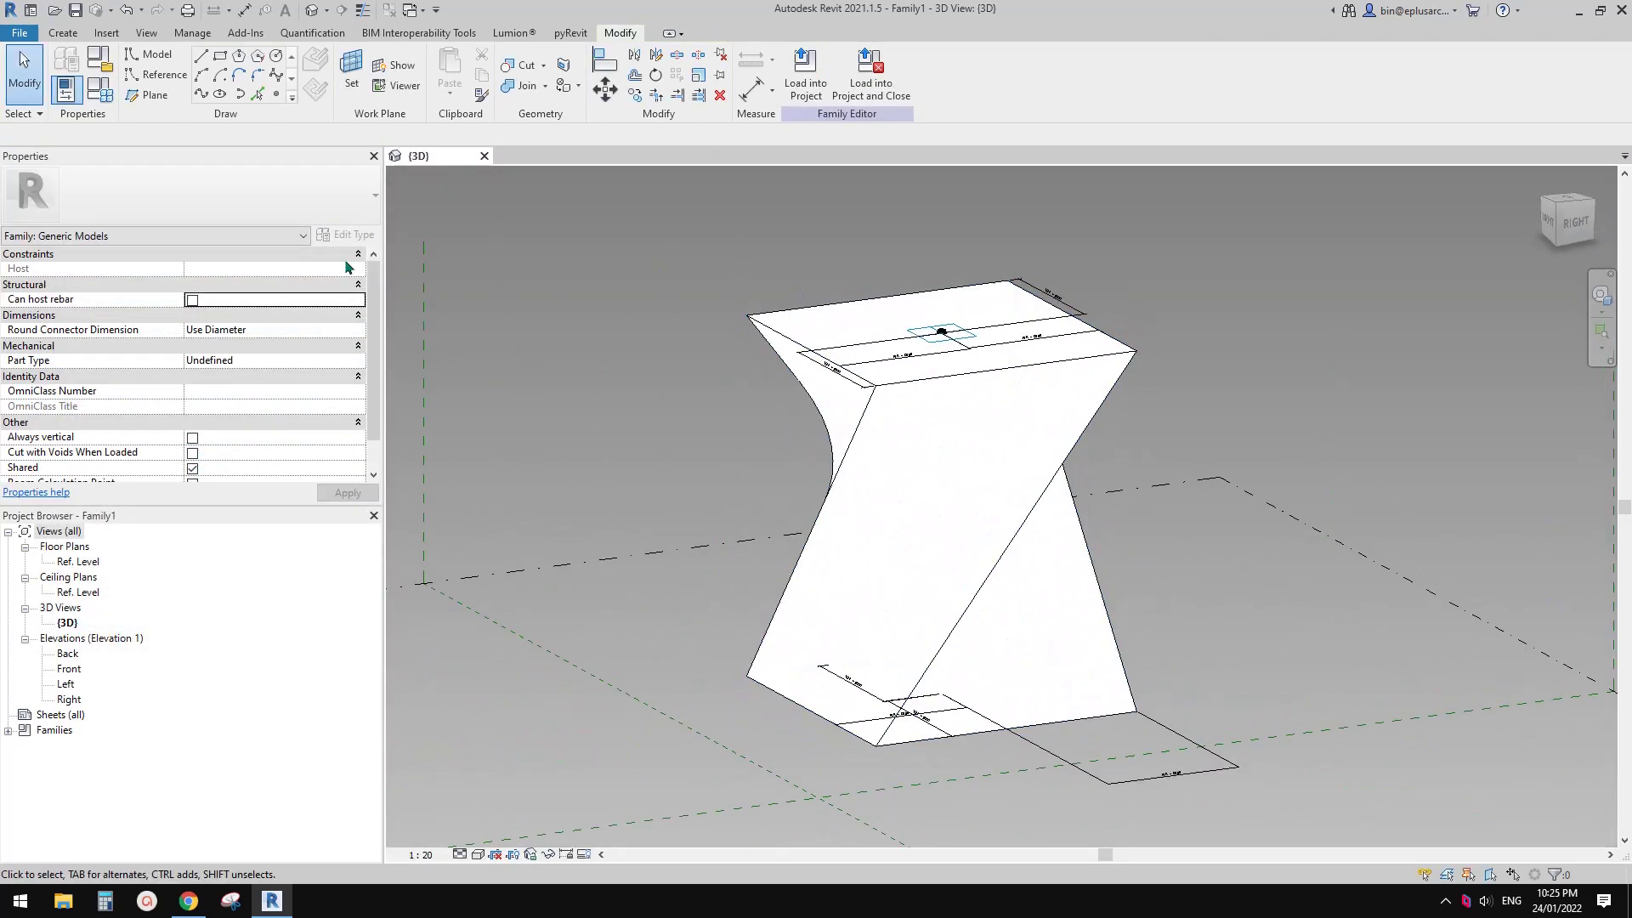
{"action": "left_click", "coordinate": [101, 88]}
{"action": "left_click", "coordinate": [331, 352]}
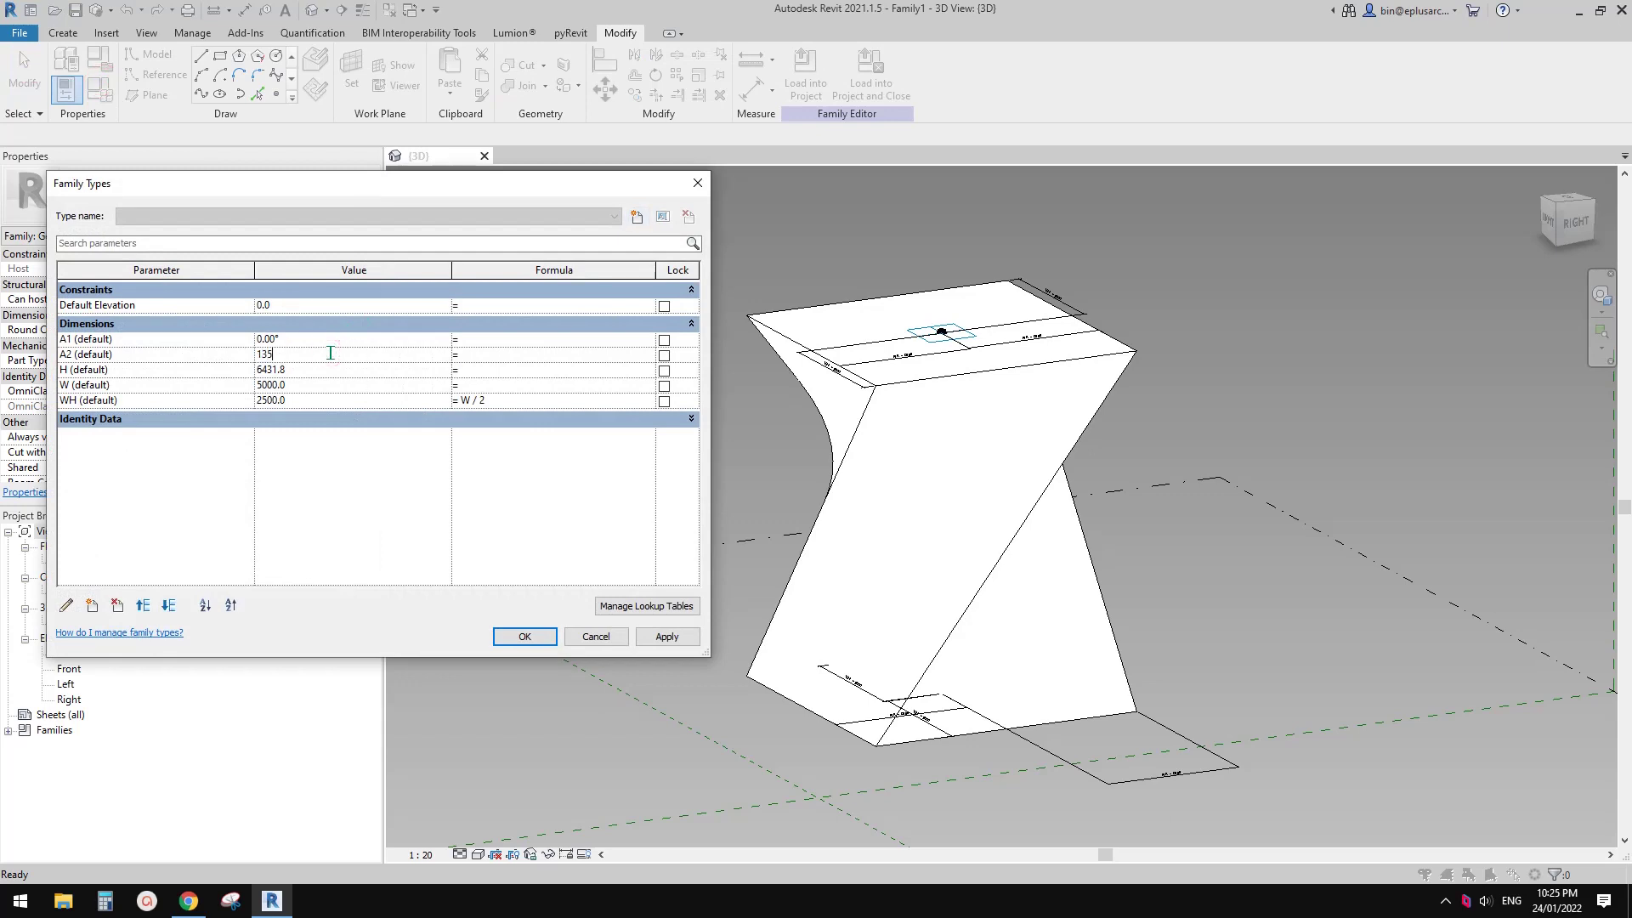
{"action": "left_click", "coordinate": [664, 639]}
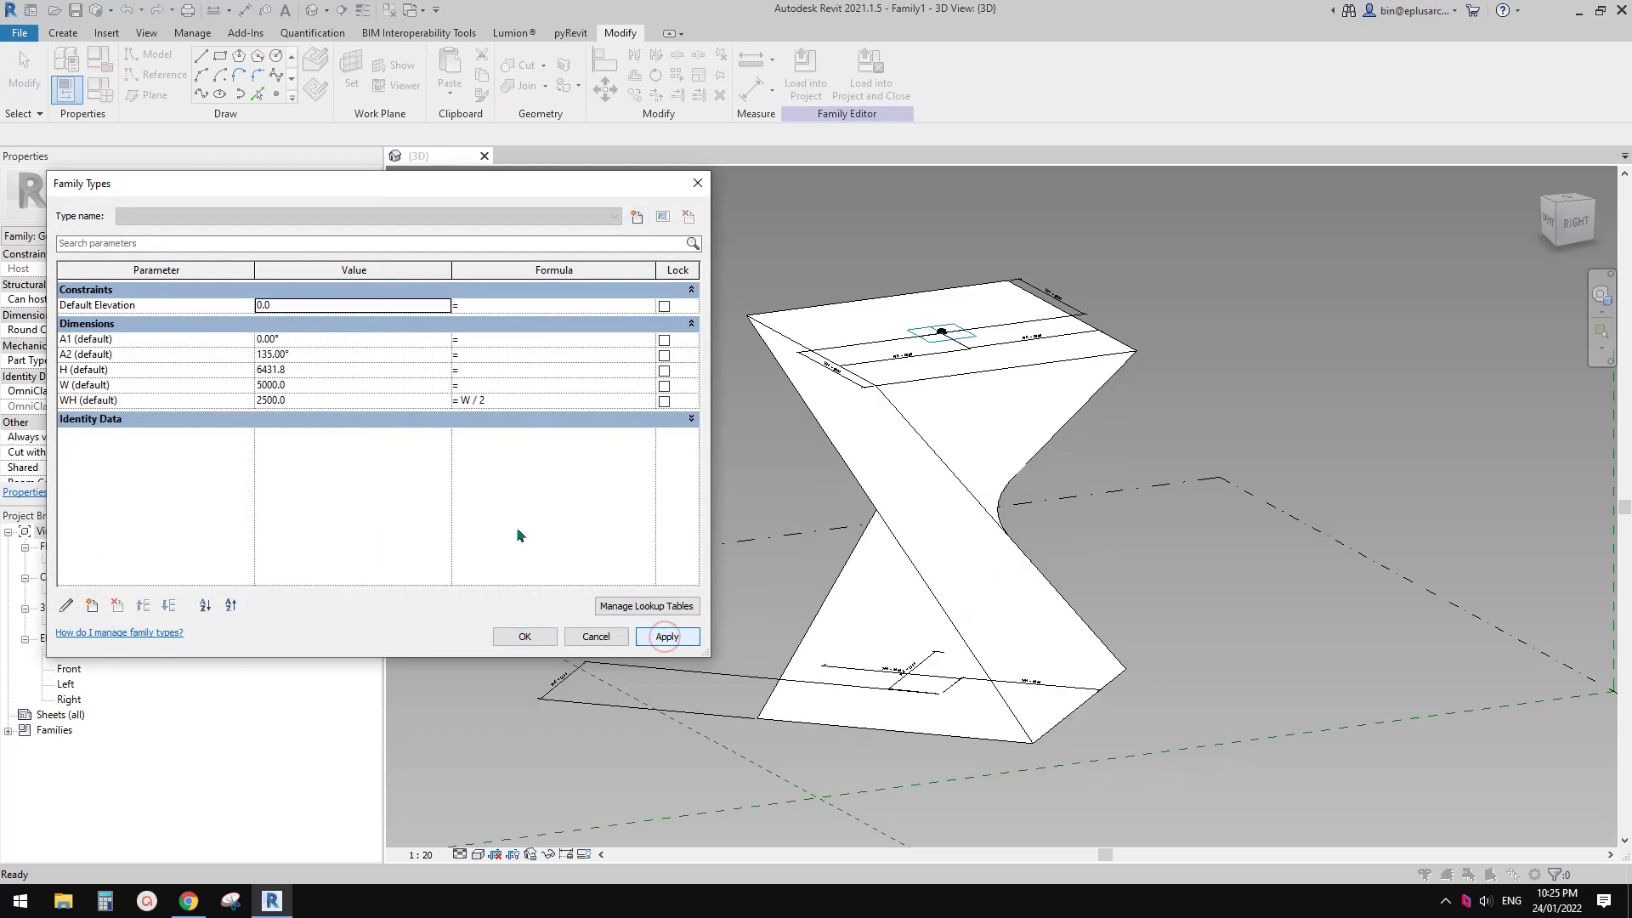
- Try to set the A2 rotation parameter to 180°, then cancel the change and leave the family types
{"action": "left_click", "coordinate": [343, 356]}
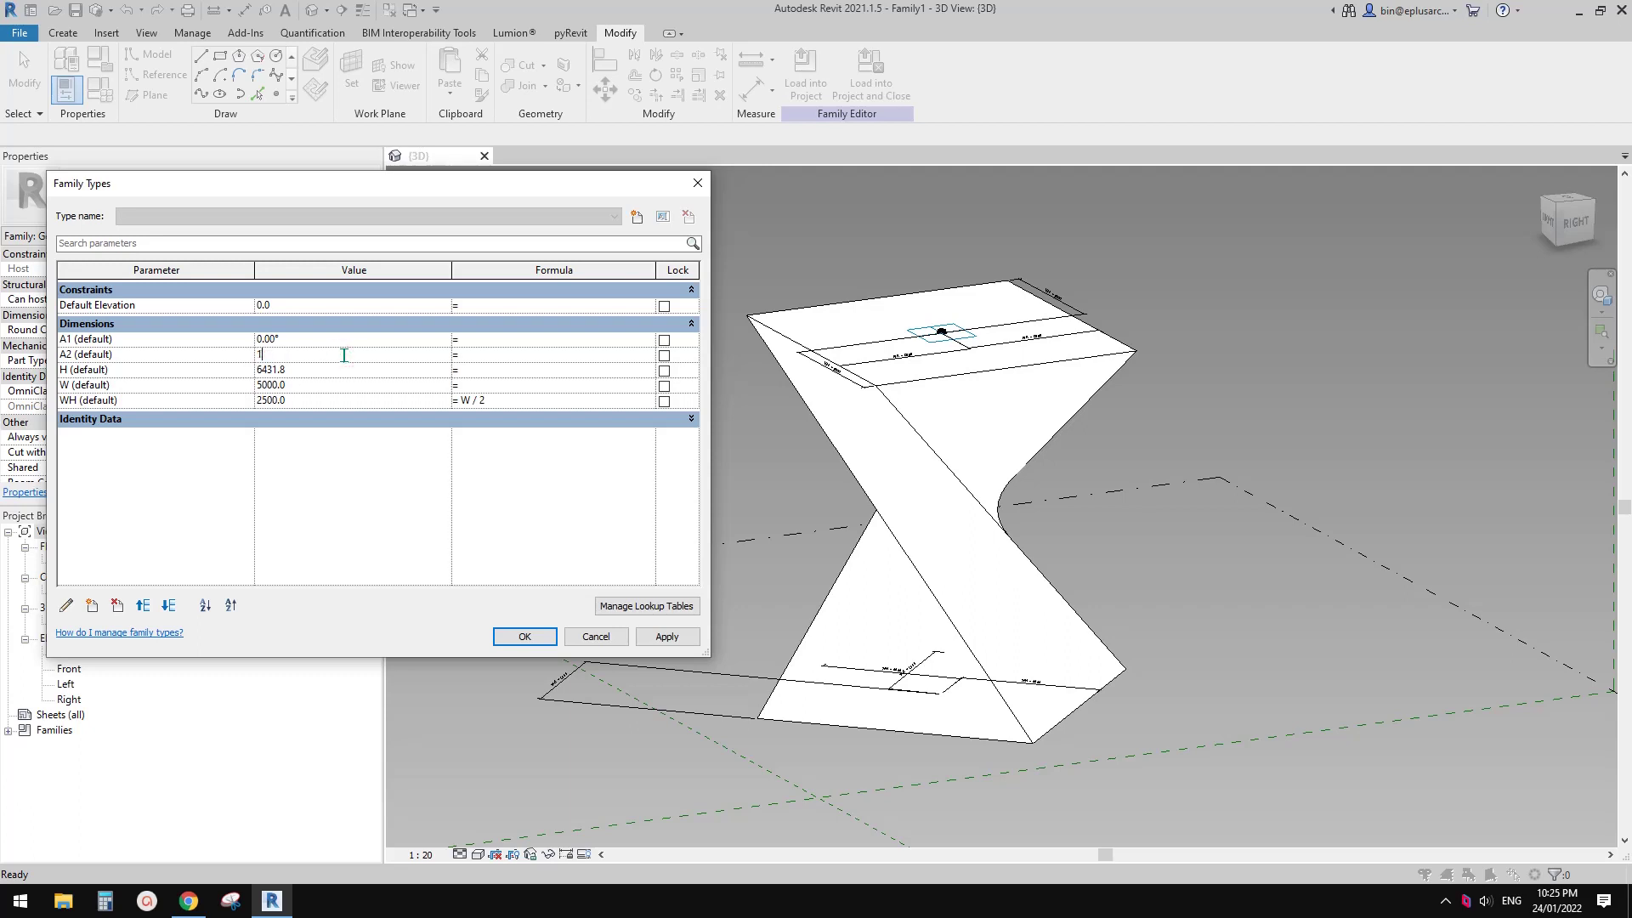
{"action": "left_click", "coordinate": [678, 639]}
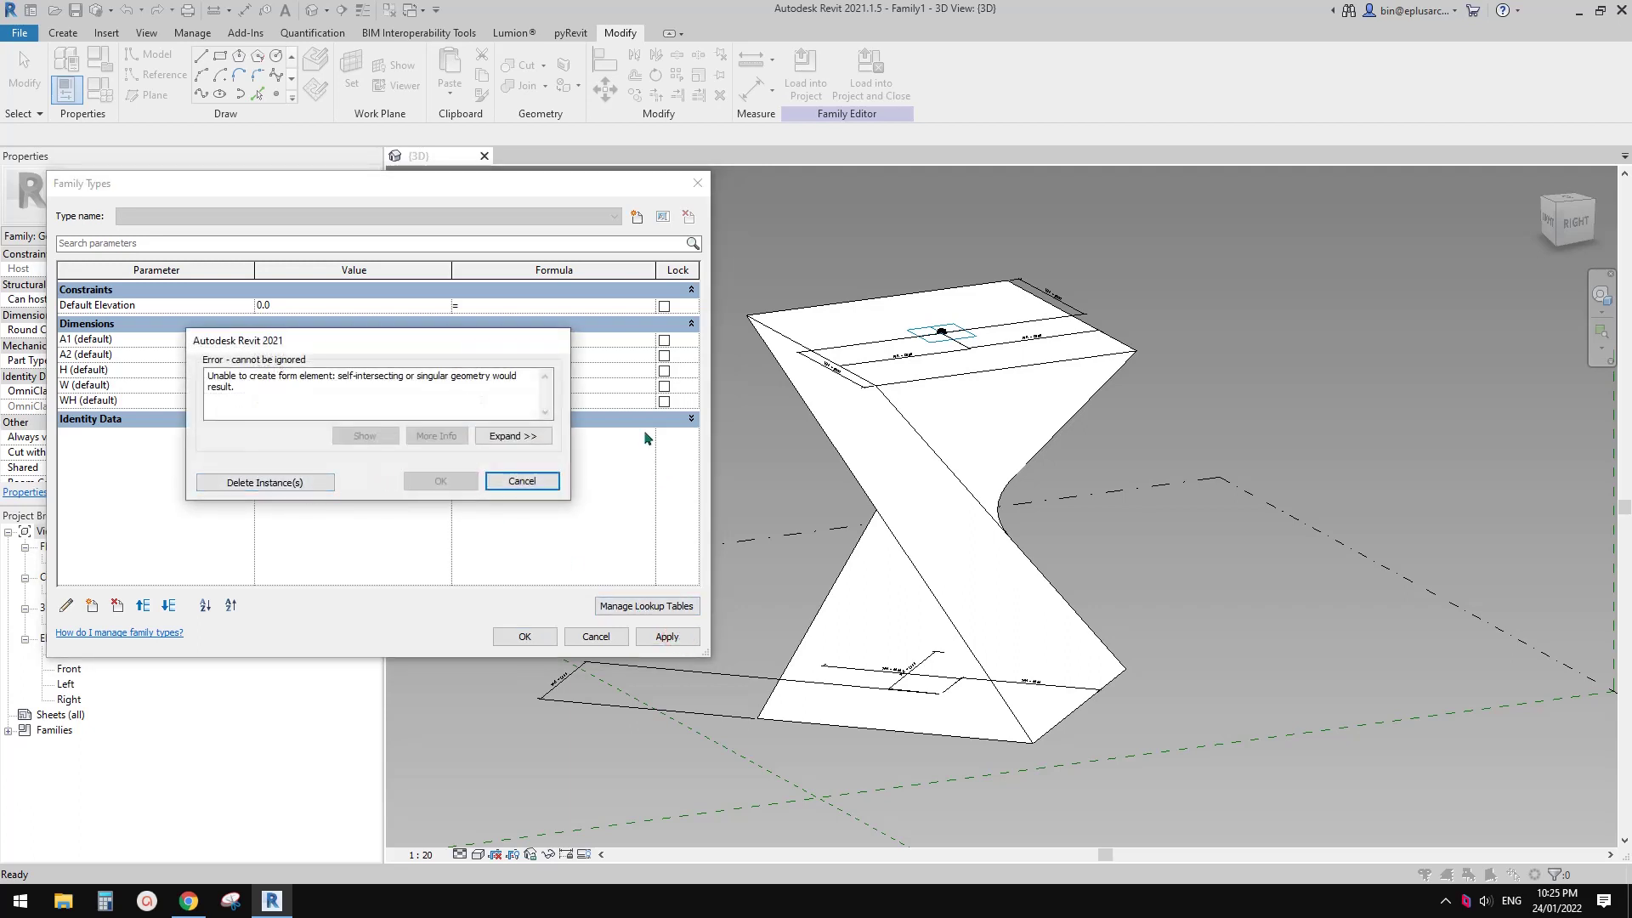
{"action": "left_click", "coordinate": [521, 482]}
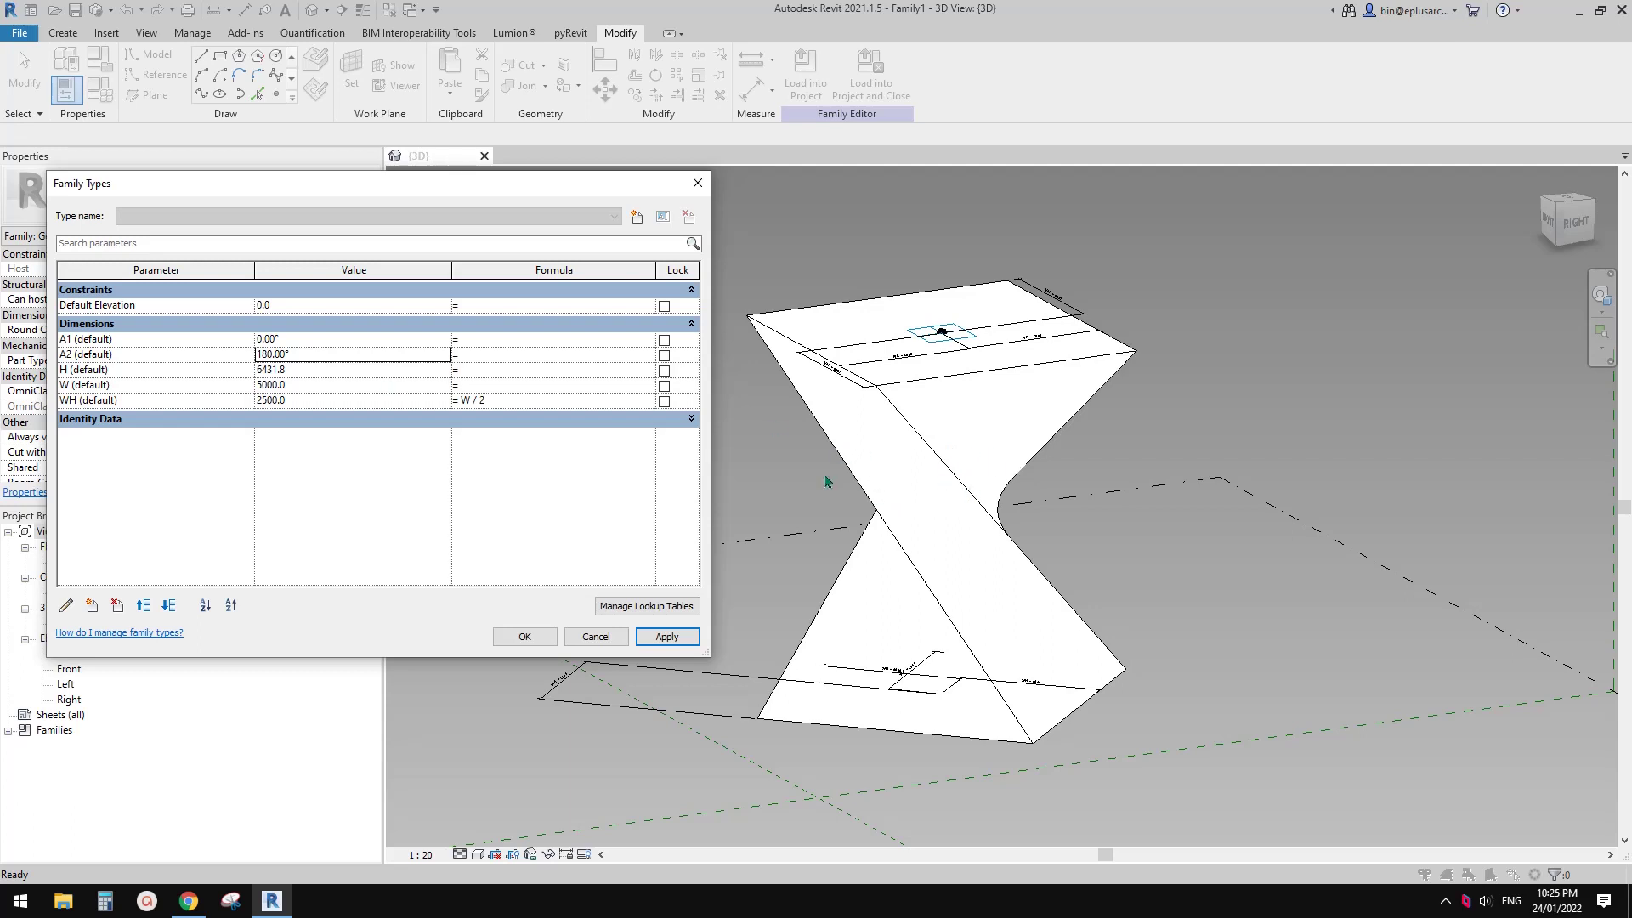
{"action": "left_click", "coordinate": [316, 353]}
{"action": "left_click", "coordinate": [598, 635]}
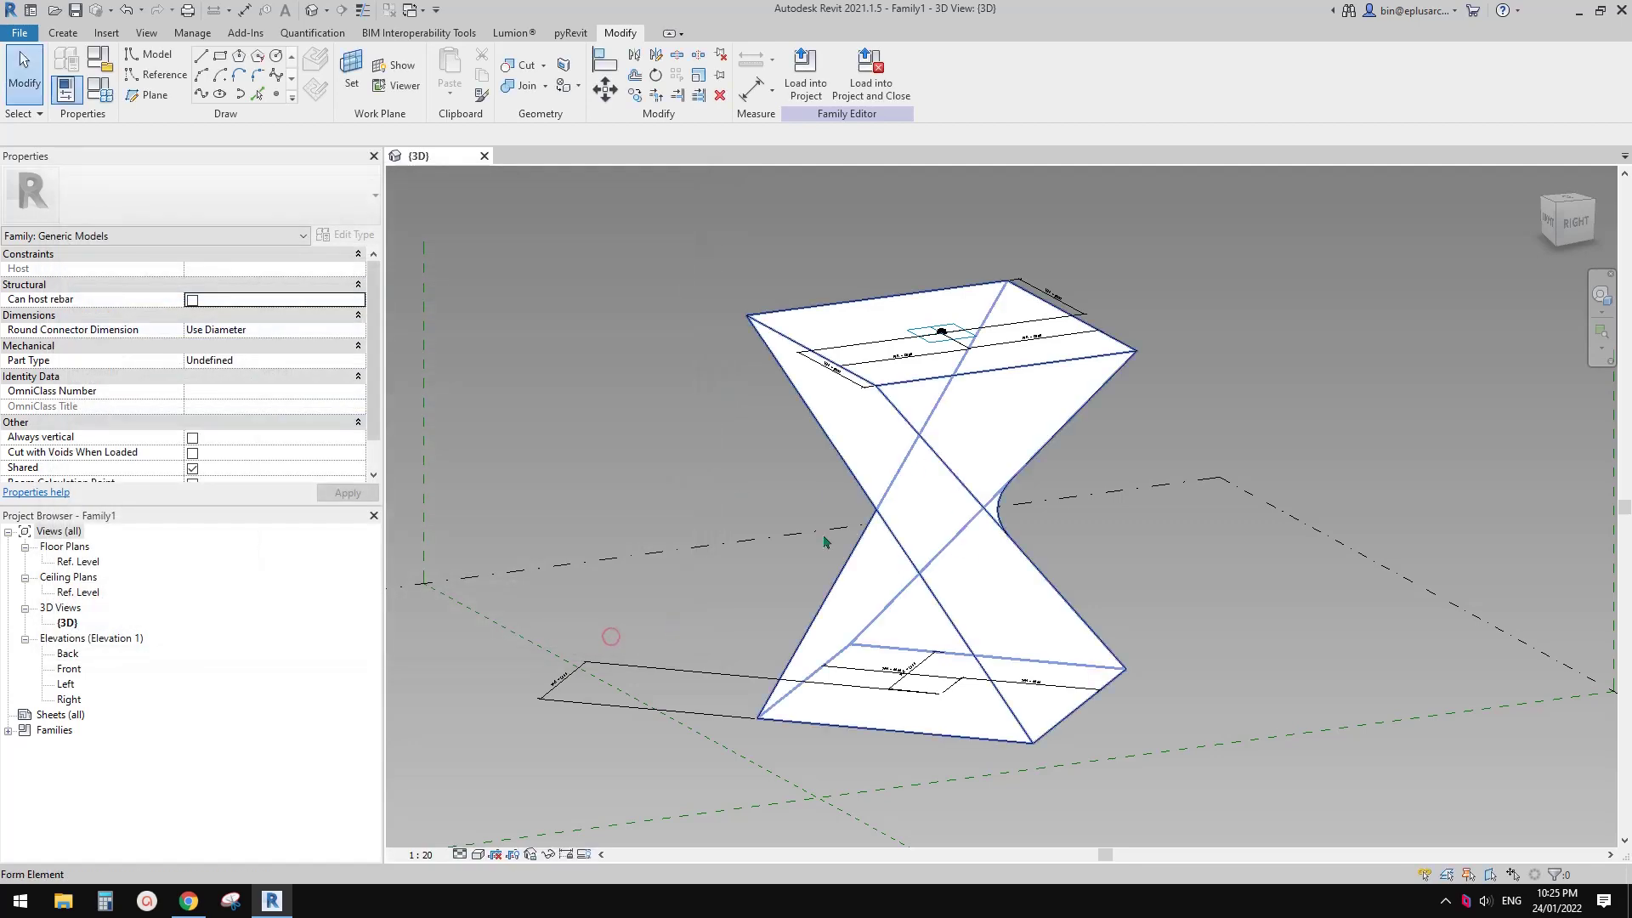
- Set the A2 rotation parameter to 0° in the family types and confirm
{"action": "middle_click_drag", "start_coordinate": [850, 595], "coordinate": [909, 538], "text": "shift"}
{"action": "left_click", "coordinate": [99, 88]}
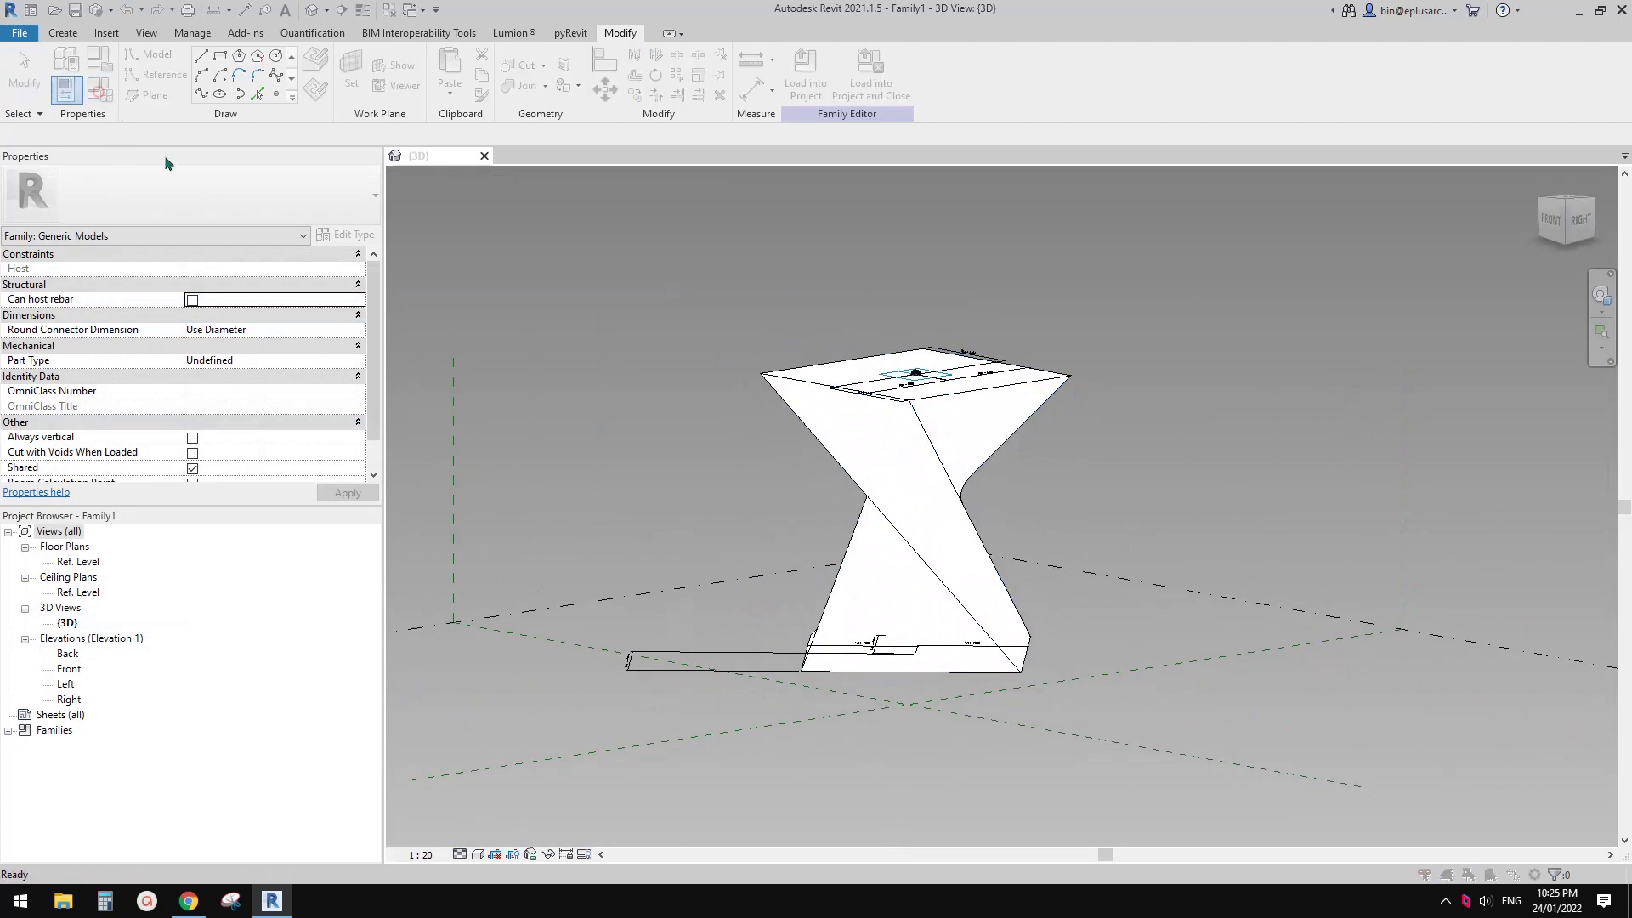
{"action": "left_click", "coordinate": [311, 354]}
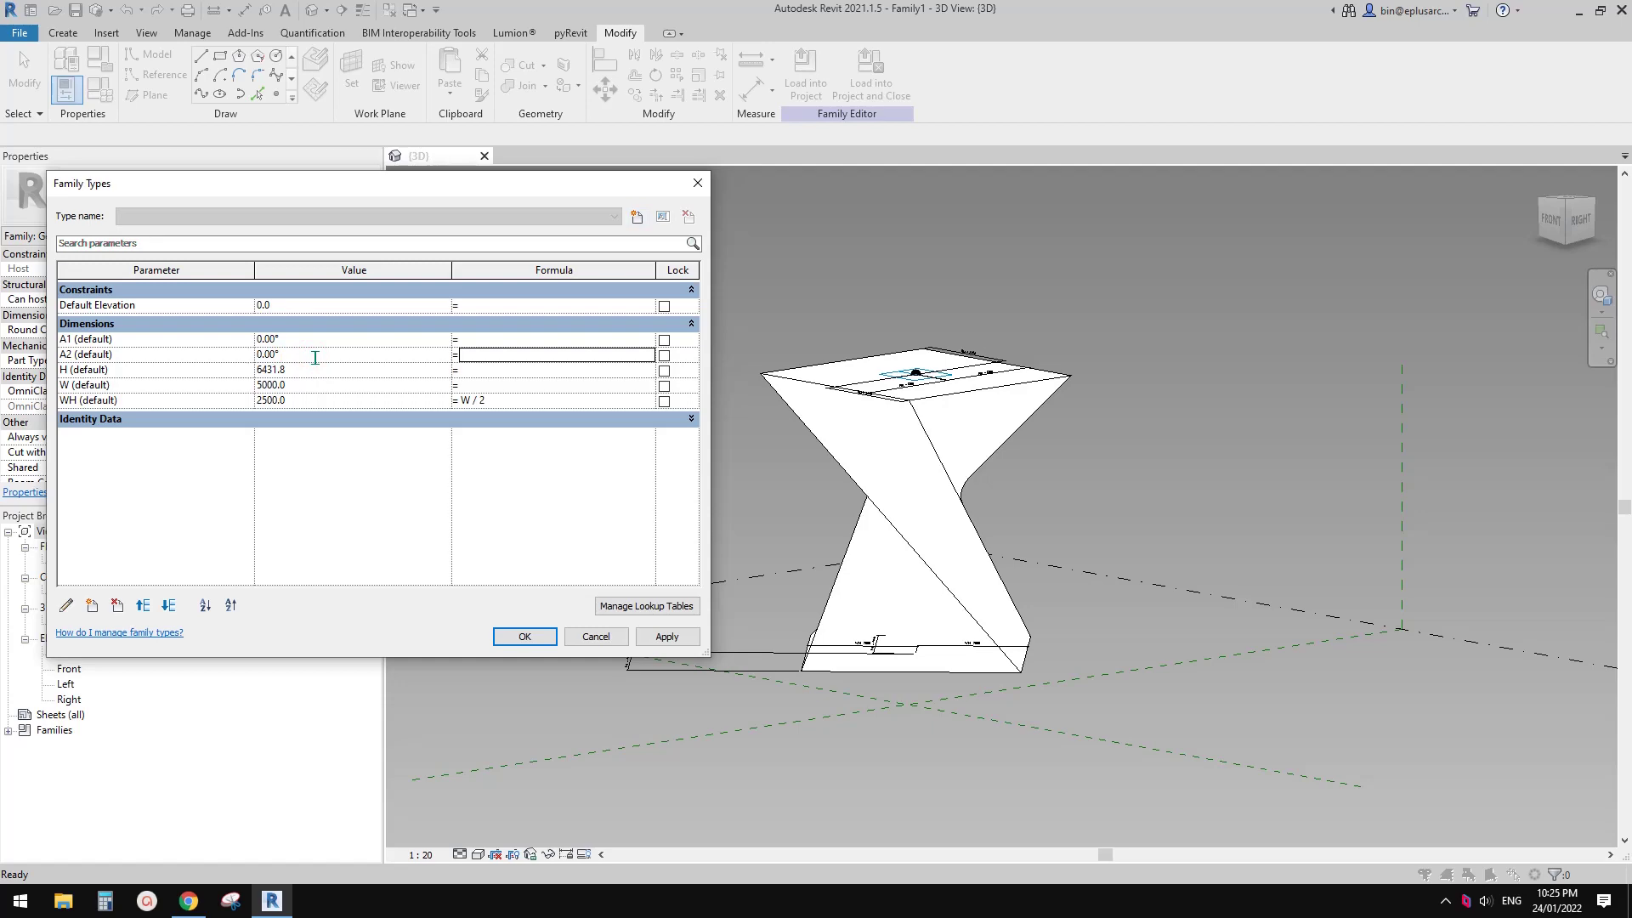
{"action": "scroll", "coordinate": [965, 510], "scroll_direction": "down", "scroll_amount": 1}
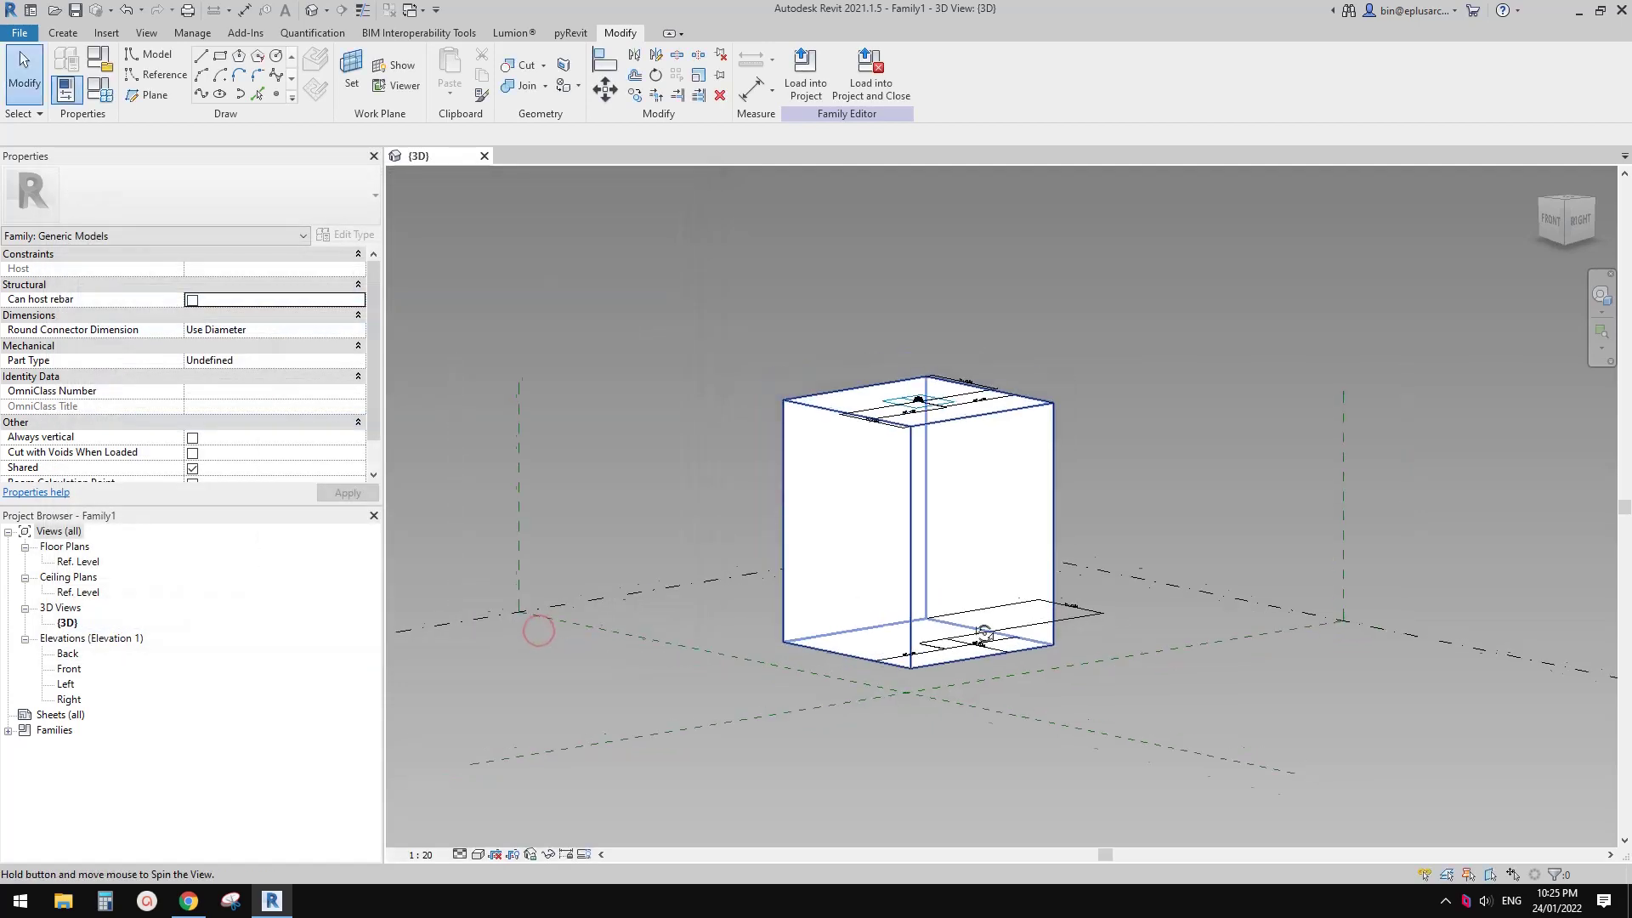
- Delete the solid form between the two rectangular profiles, keeping the profiles and the vertical reference line
{"action": "middle_click_drag", "start_coordinate": [969, 488], "coordinate": [943, 525], "text": "shift"}
{"action": "scroll", "coordinate": [943, 525], "scroll_direction": "up", "scroll_amount": 2}
{"action": "left_click", "coordinate": [1045, 491]}
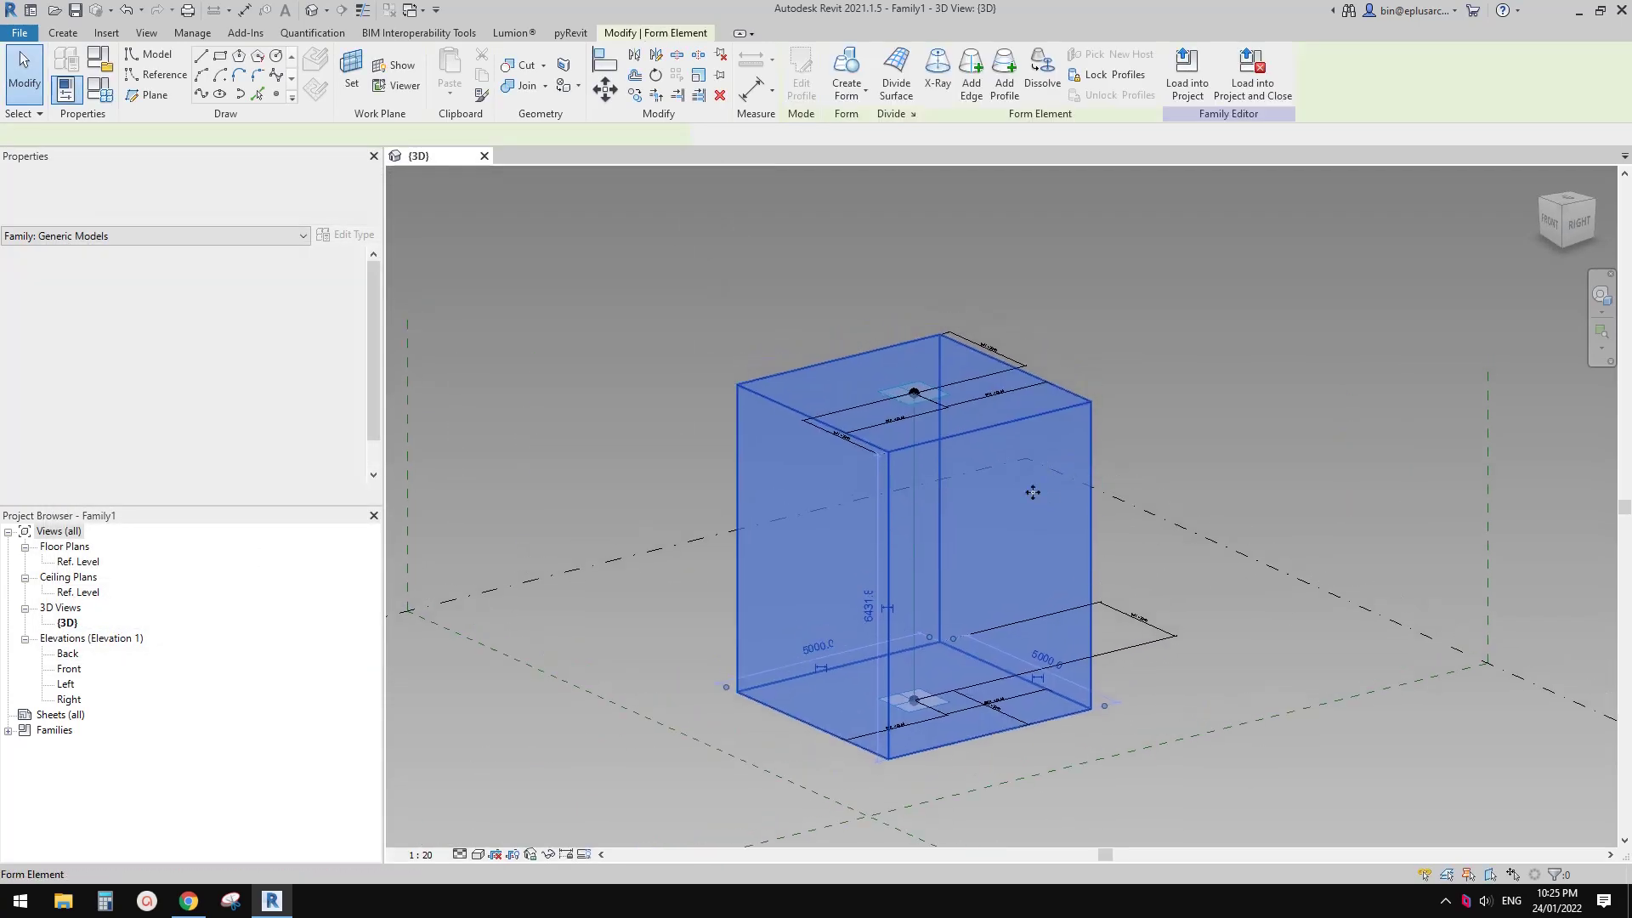
{"action": "key", "text": "Delete"}
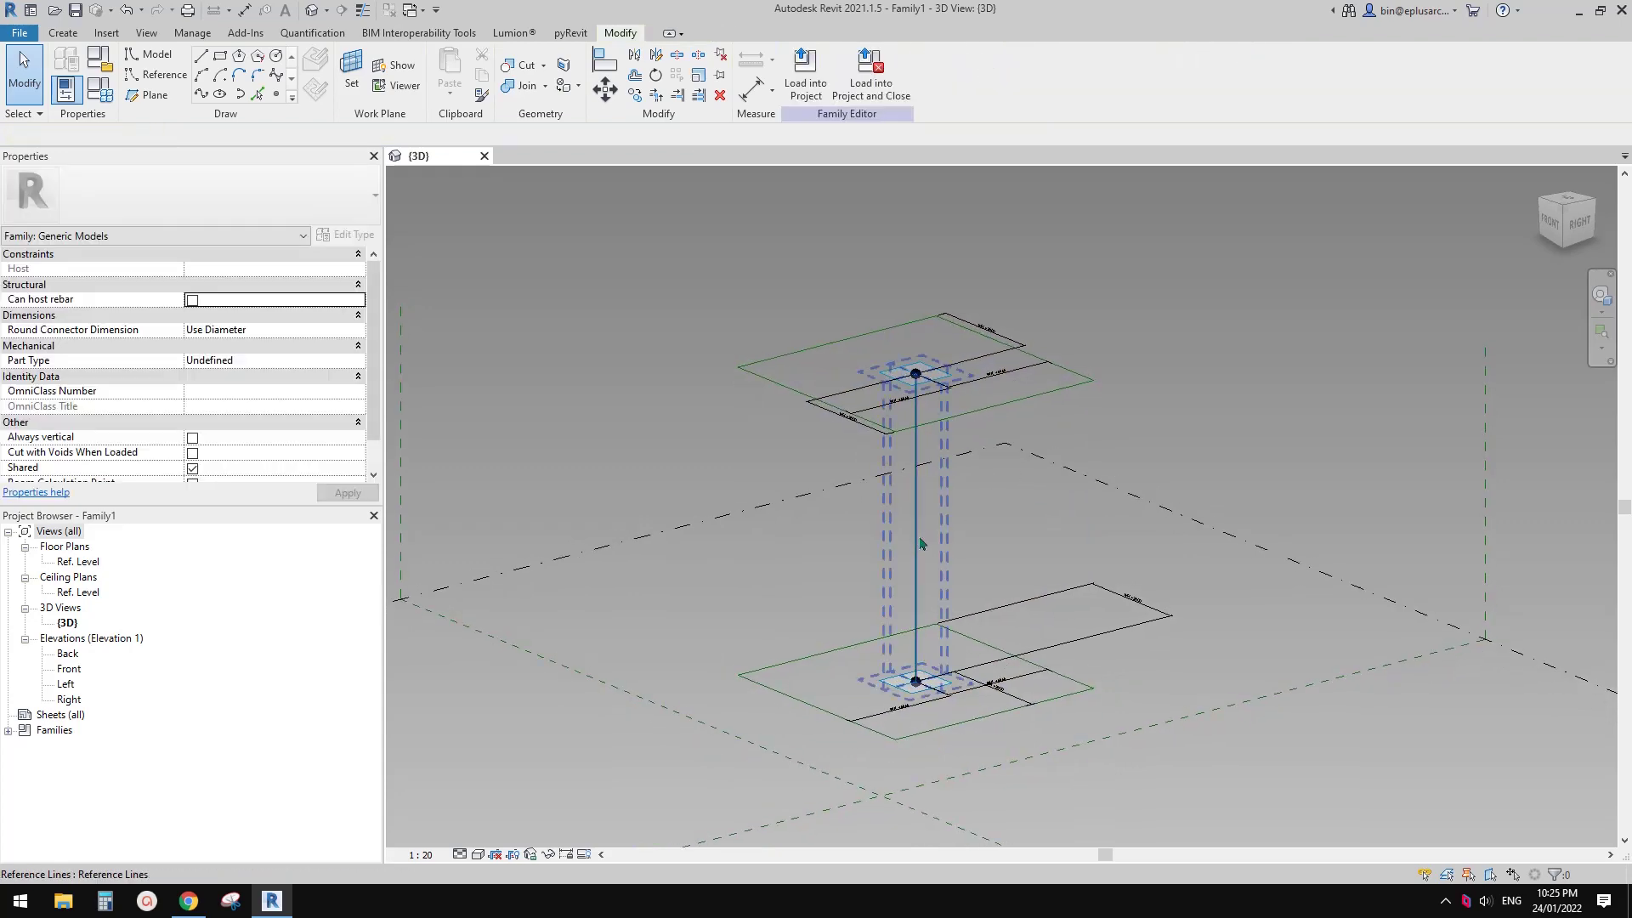
- Check which family parameter drives the rotation angle of the upper profile's reference point
{"action": "middle_click_drag", "start_coordinate": [967, 553], "coordinate": [938, 559], "text": "shift"}
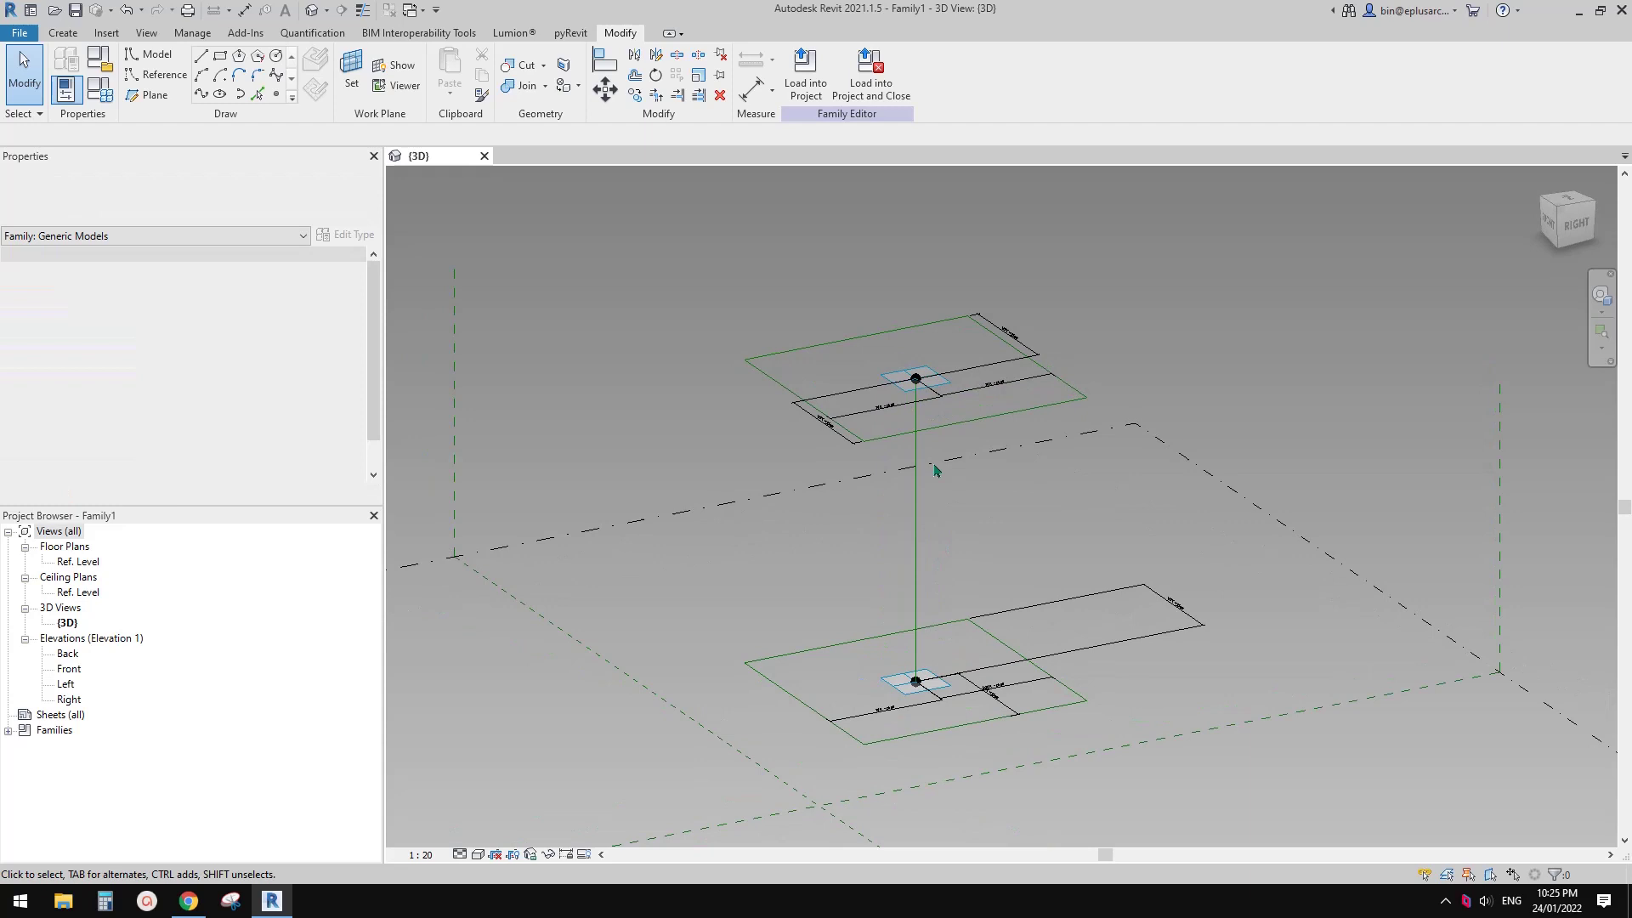
{"action": "left_click", "coordinate": [939, 381]}
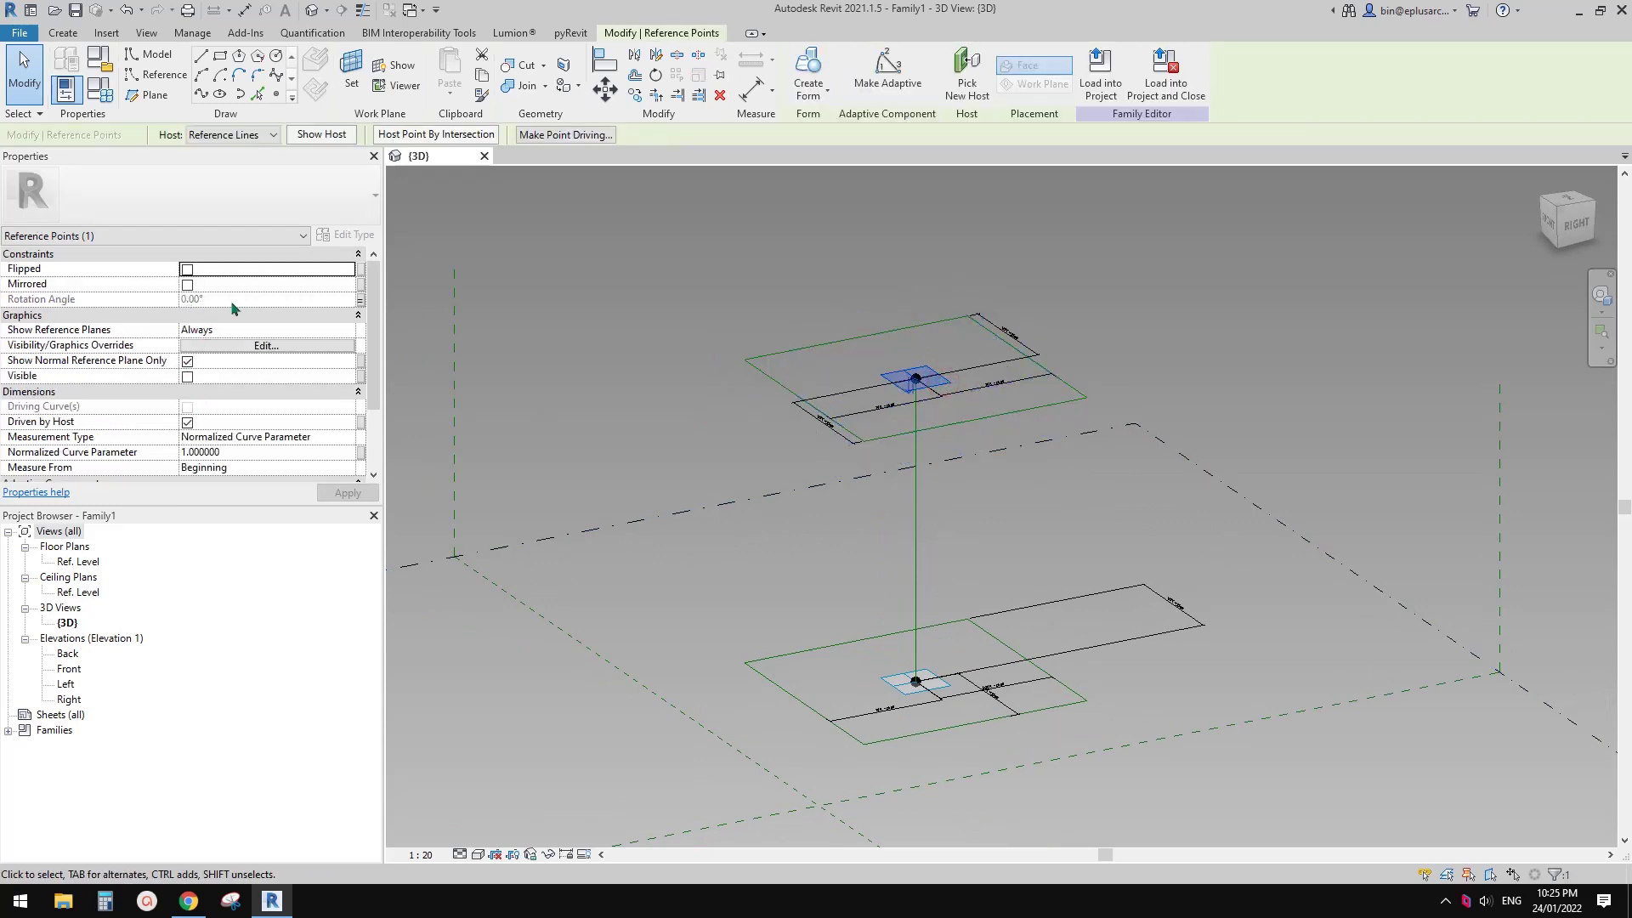
{"action": "left_click", "coordinate": [358, 303]}
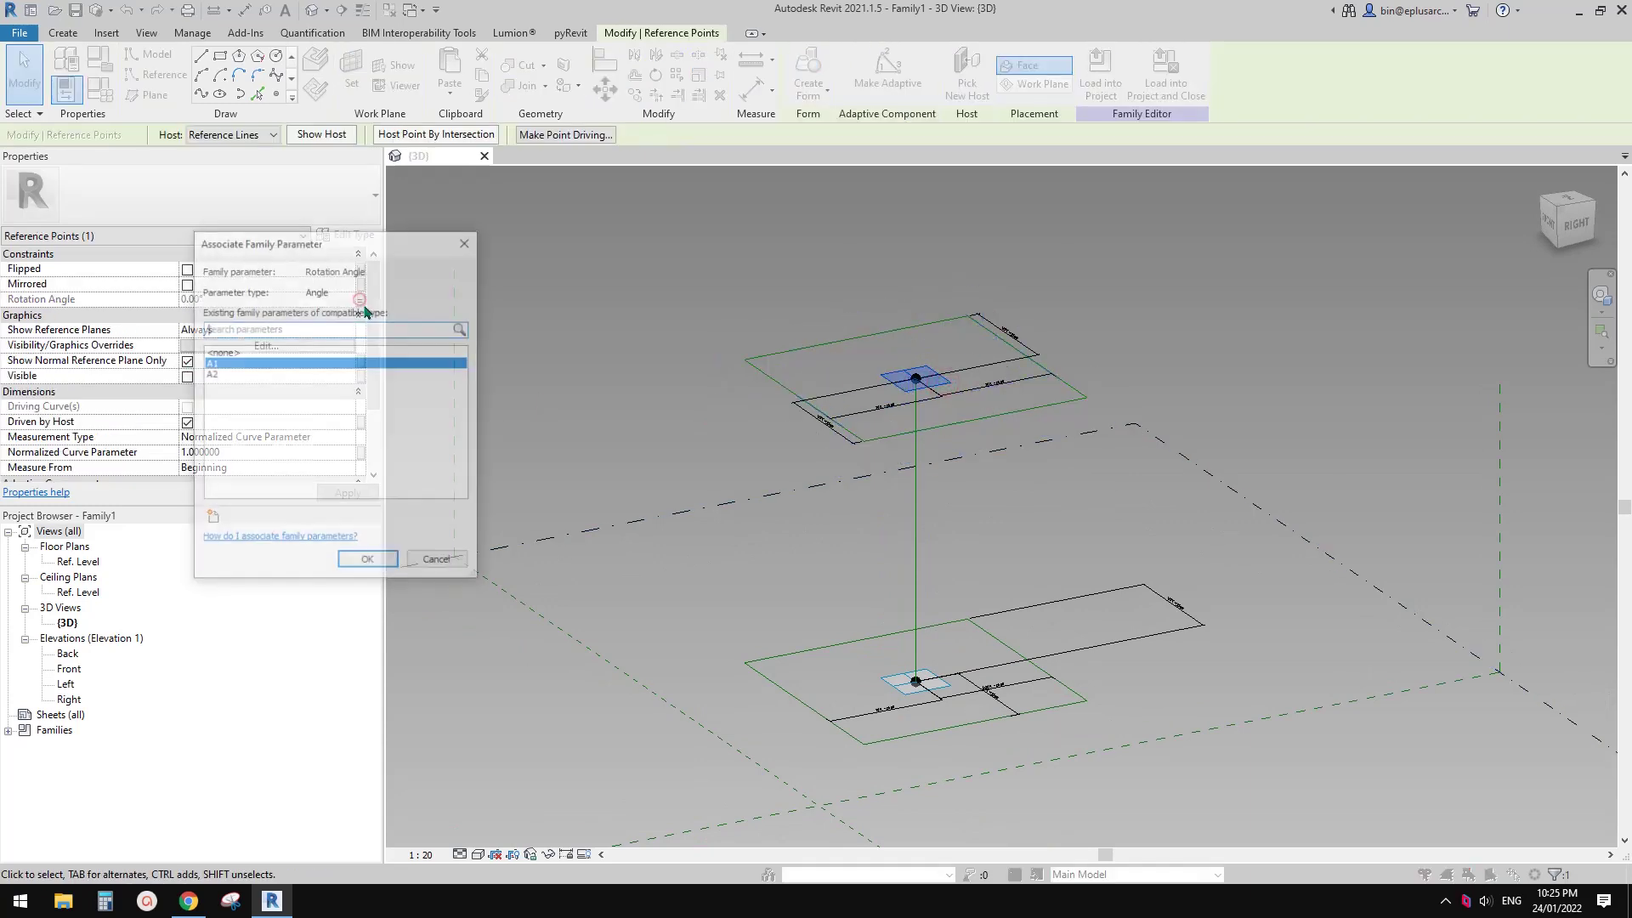
{"action": "left_click", "coordinate": [467, 244]}
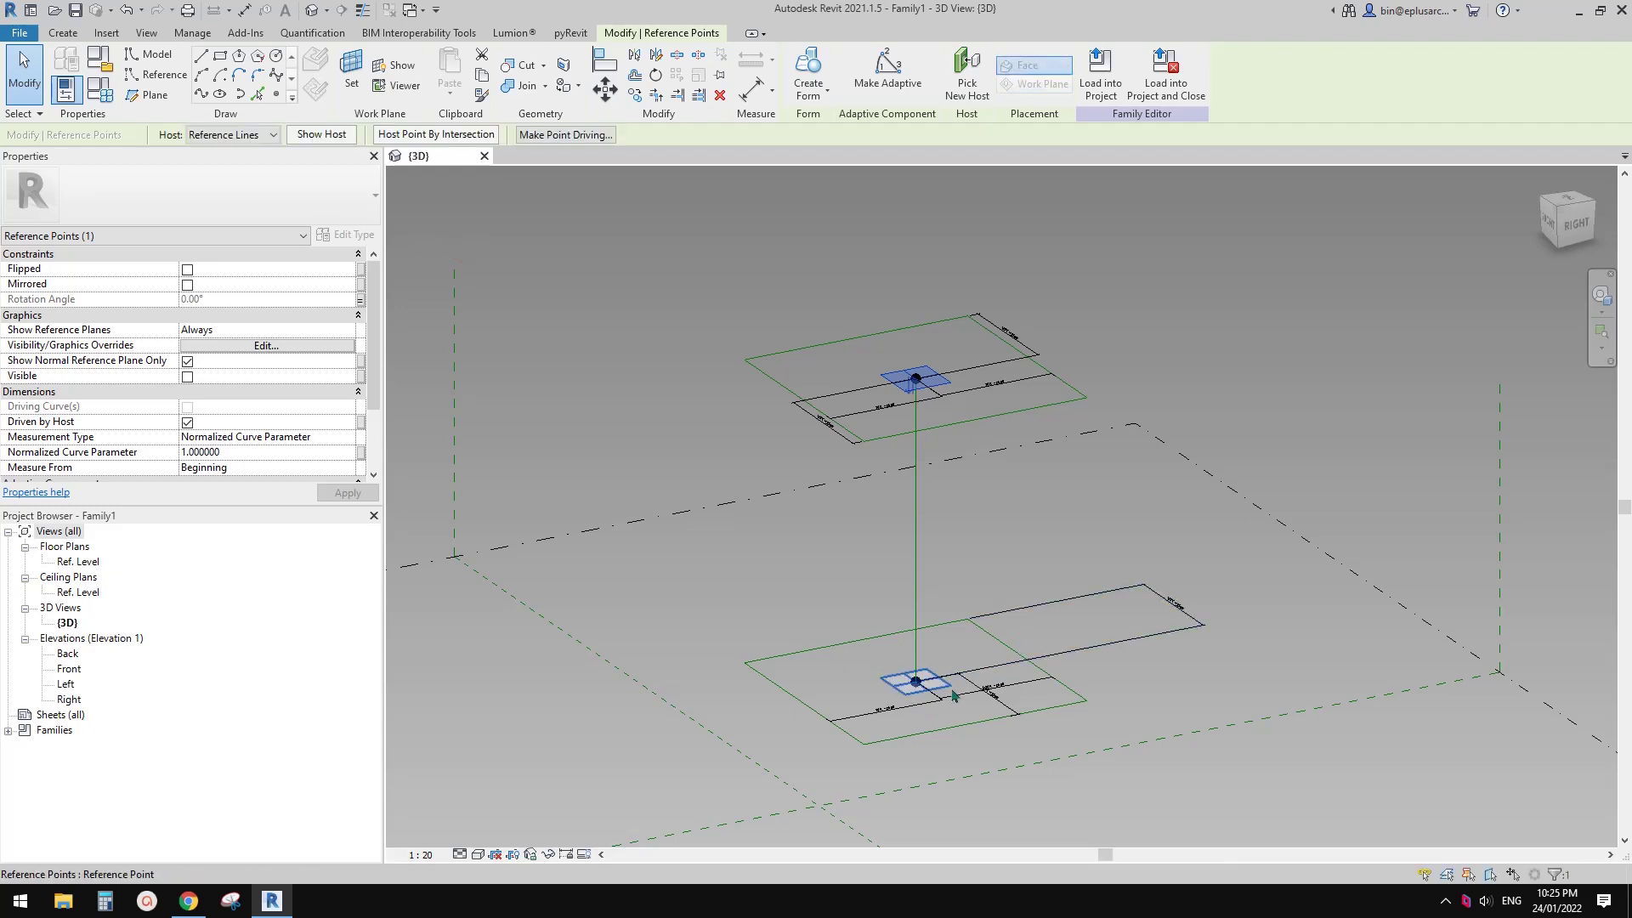
- Move the lower profile's hosted point up the vertical reference line and set its normalized curve parameter to 0.5
{"action": "left_click_drag", "start_coordinate": [946, 694], "coordinate": [930, 547]}
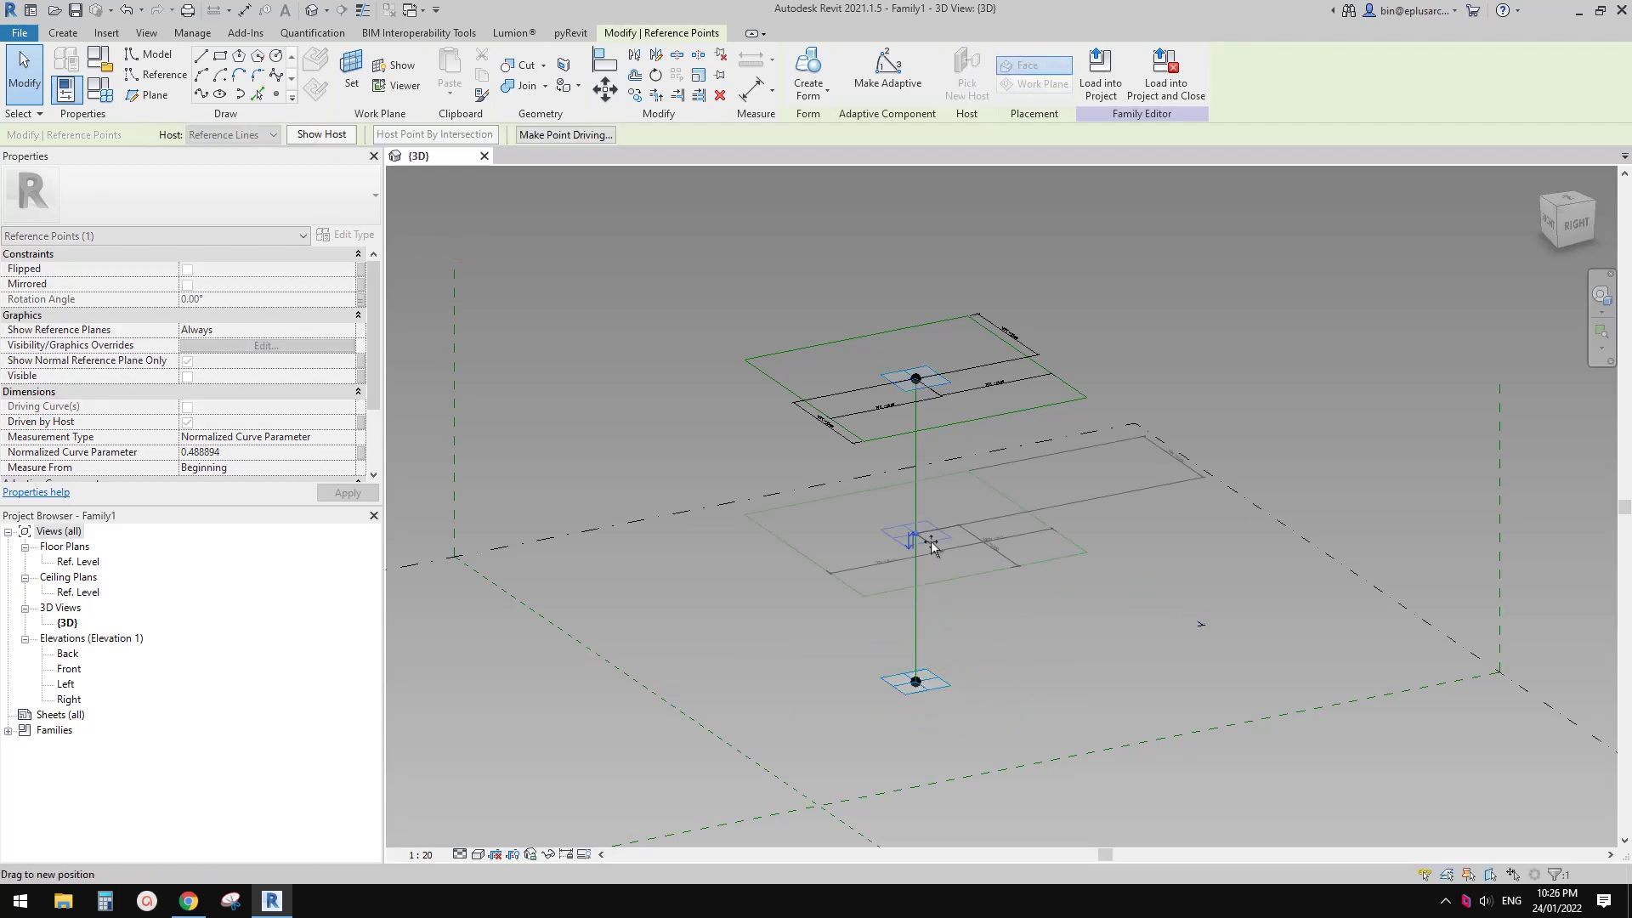
{"action": "left_click", "coordinate": [258, 450]}
{"action": "type", "text": "0.500000"}
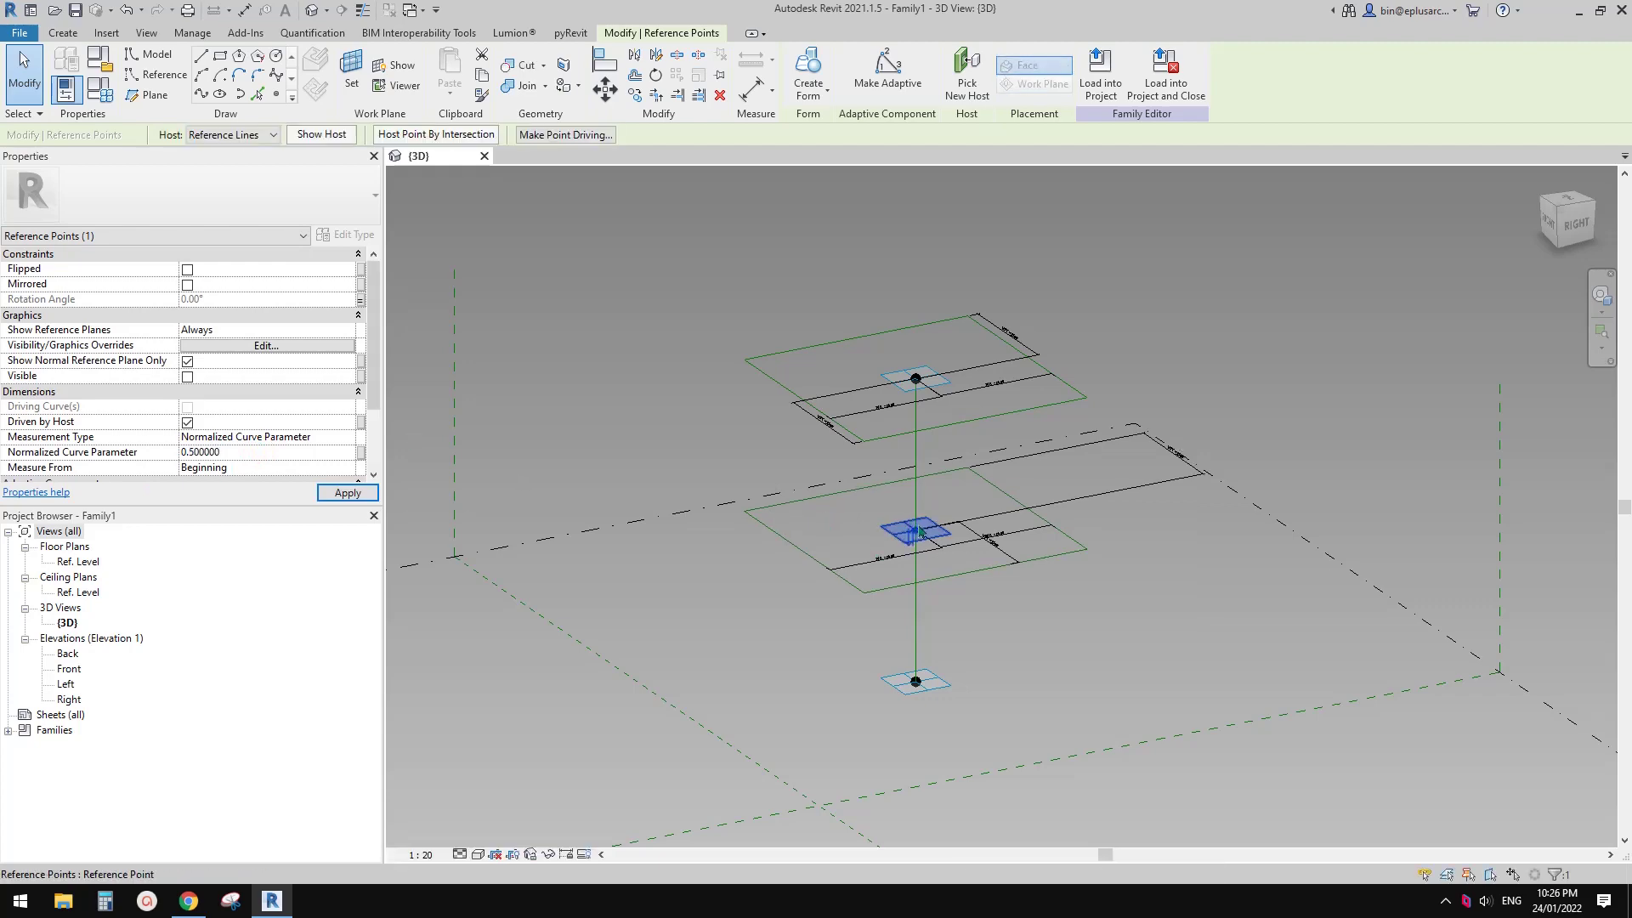
{"action": "middle_click_drag", "start_coordinate": [938, 508], "coordinate": [990, 514], "text": "shift"}
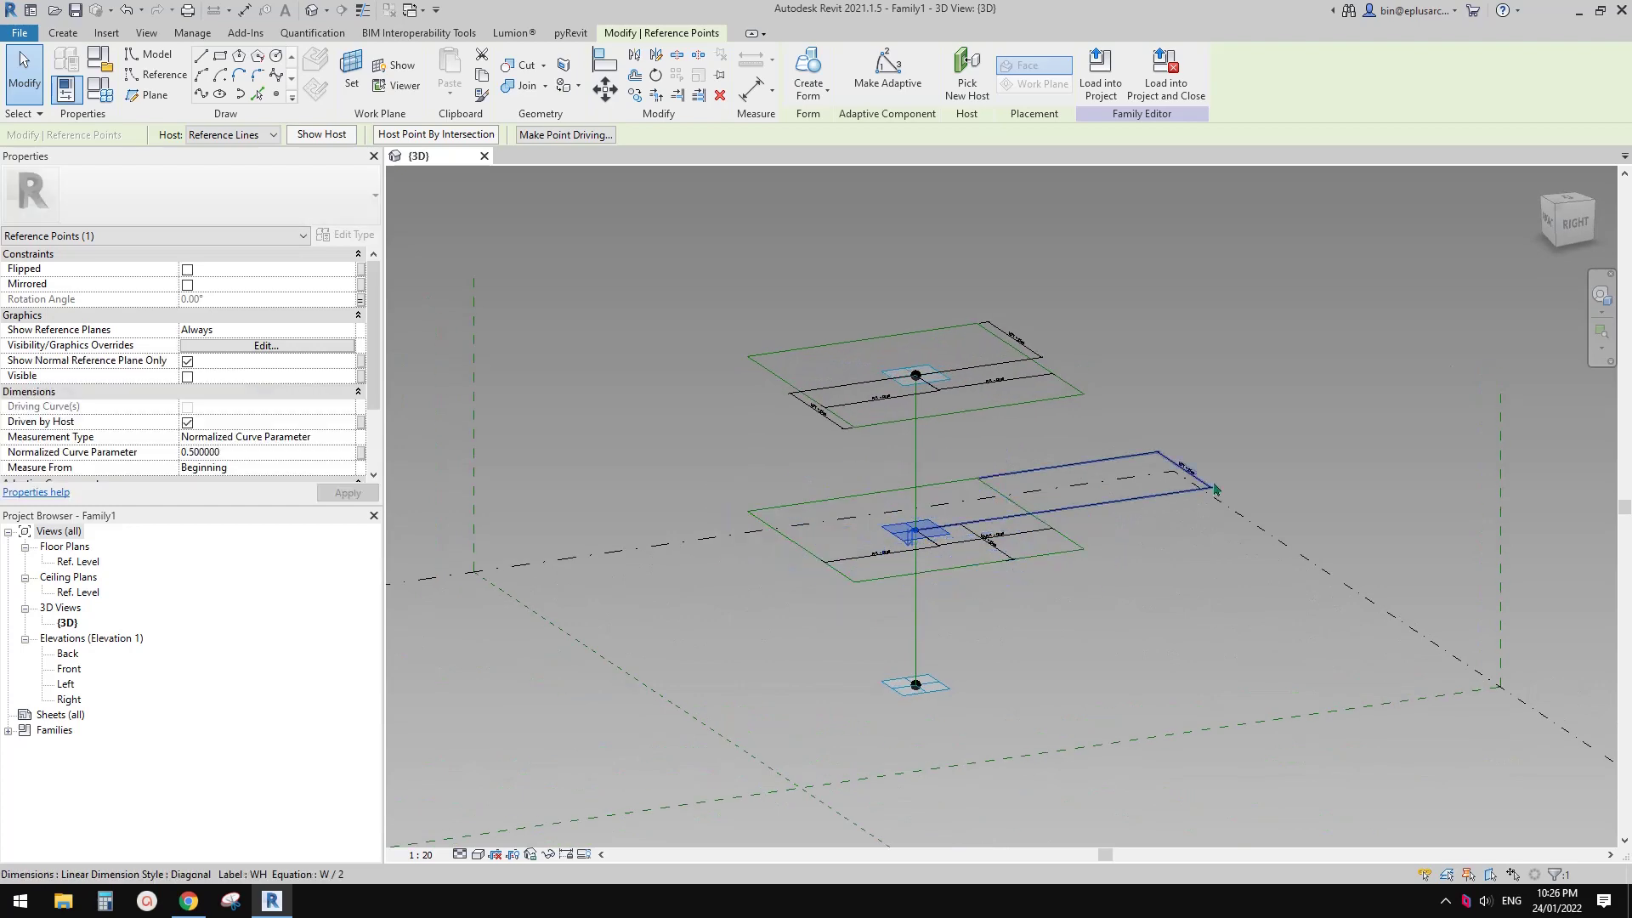
{"action": "key", "text": "Escape"}
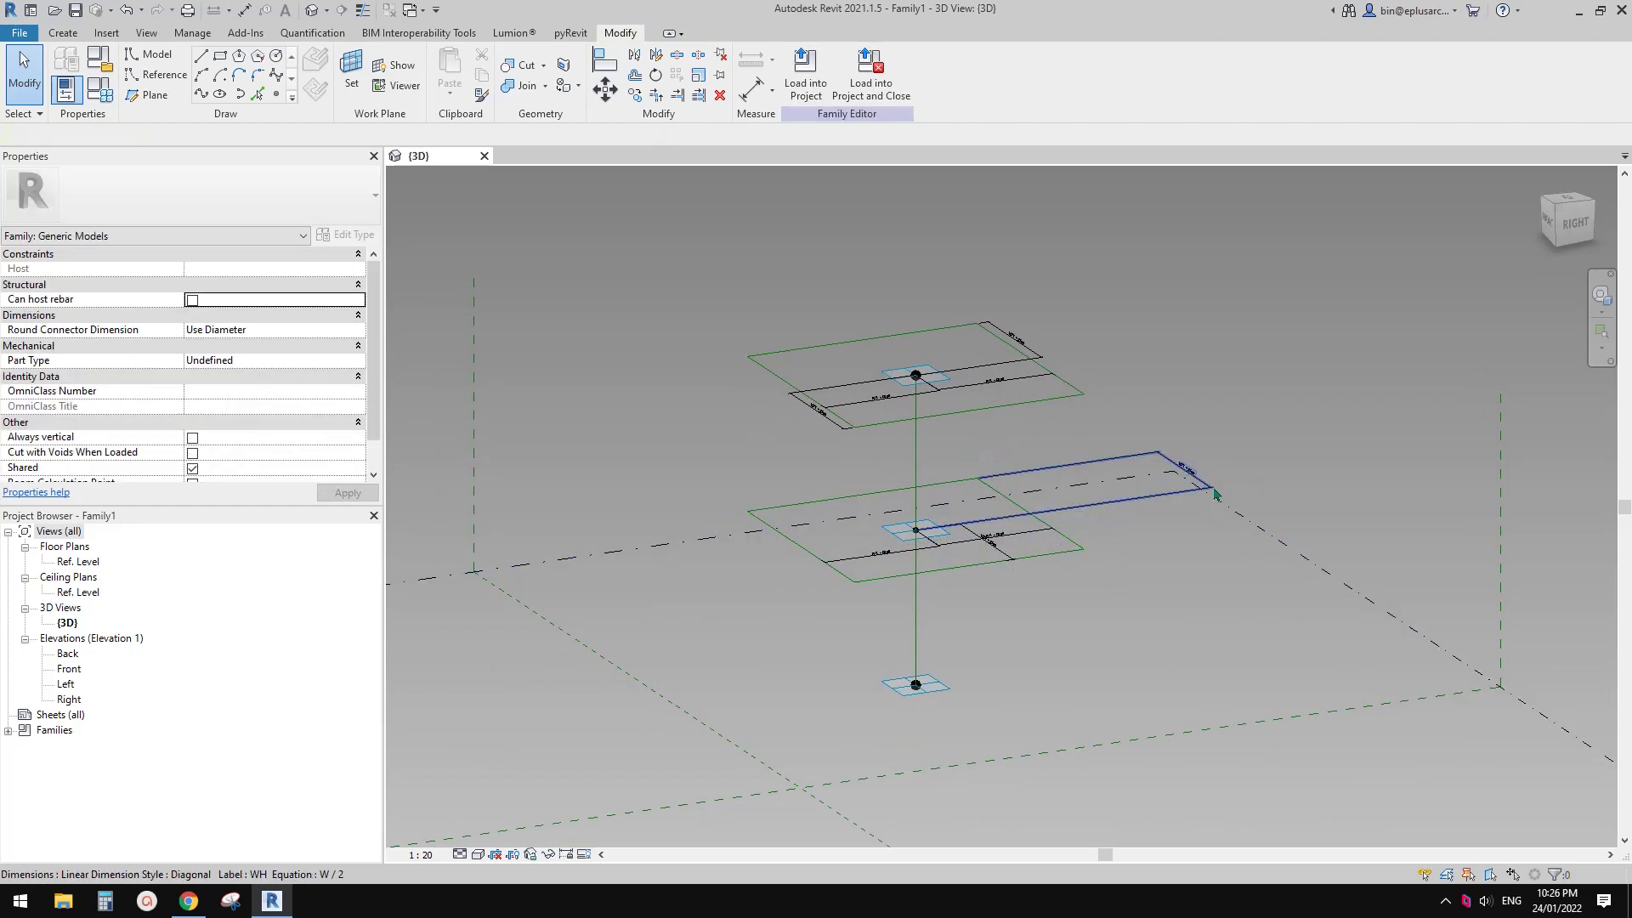
- Copy the middle rectangular profile, with its reference point and WH dimensions, to the side of the original
{"action": "left_click", "coordinate": [978, 523]}
{"action": "scroll", "coordinate": [955, 581], "scroll_direction": "up", "scroll_amount": 3}
{"action": "left_click_drag", "start_coordinate": [601, 417], "coordinate": [1213, 637]}
{"action": "key", "text": "c"}
{"action": "left_click", "coordinate": [956, 519]}
{"action": "middle_click_drag", "start_coordinate": [1103, 548], "coordinate": [1050, 604]}
{"action": "left_click", "coordinate": [1225, 542]}
{"action": "key", "text": "Escape"}
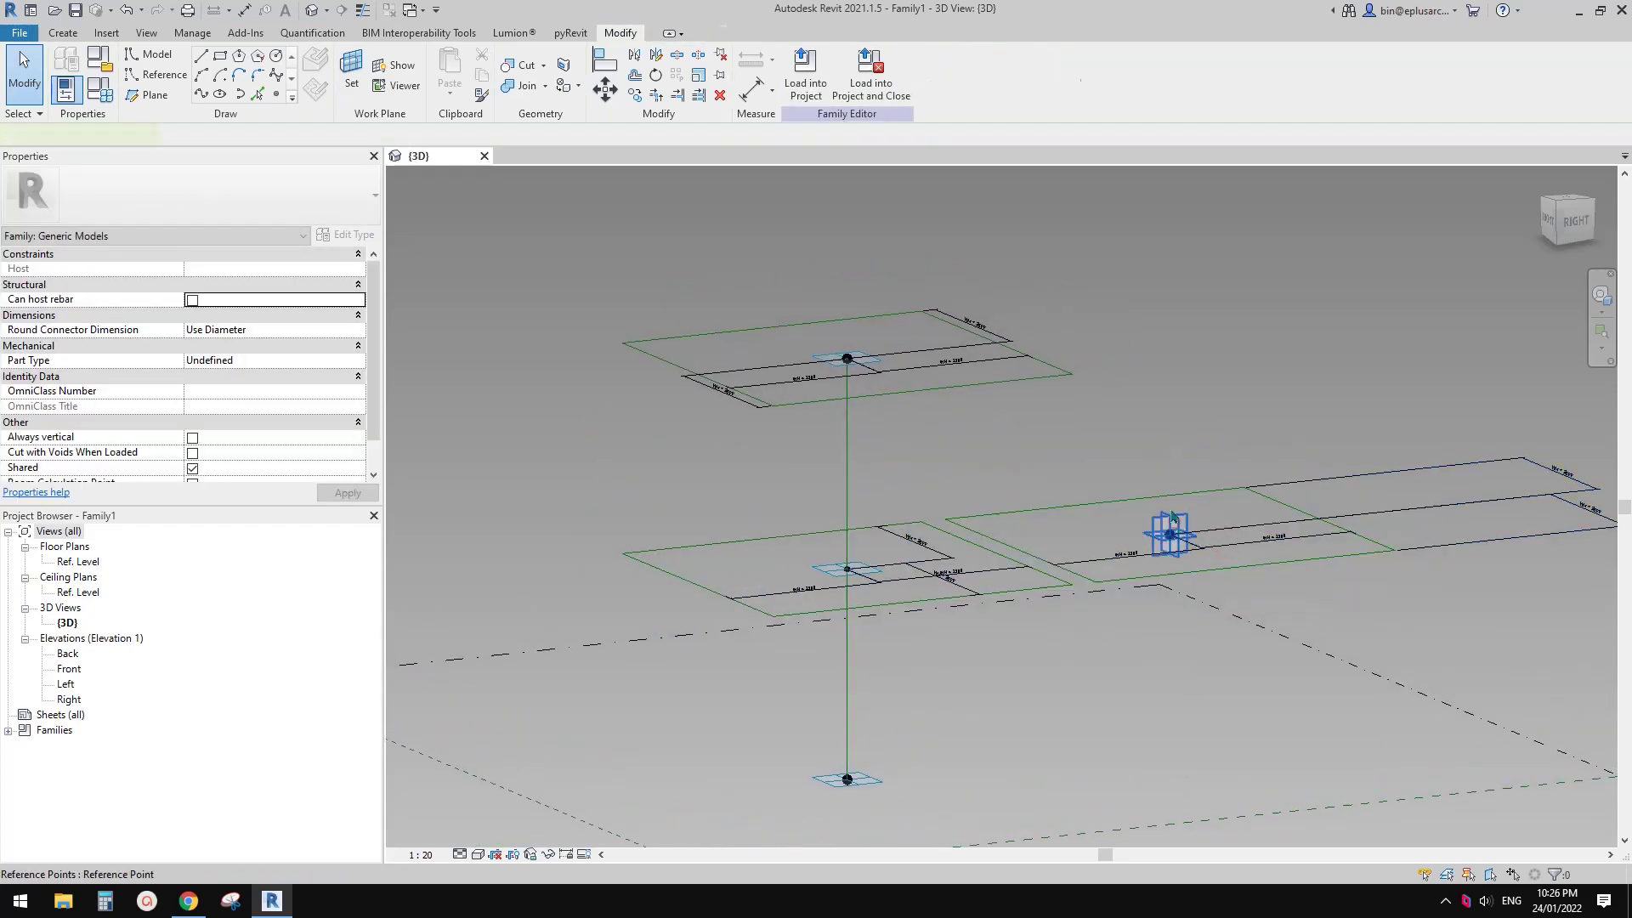
- Move the copied profile's point onto the vertical reference line below the middle profile, at about 0.21 of the line's length
{"action": "left_click", "coordinate": [1169, 531]}
{"action": "left_click", "coordinate": [848, 692]}
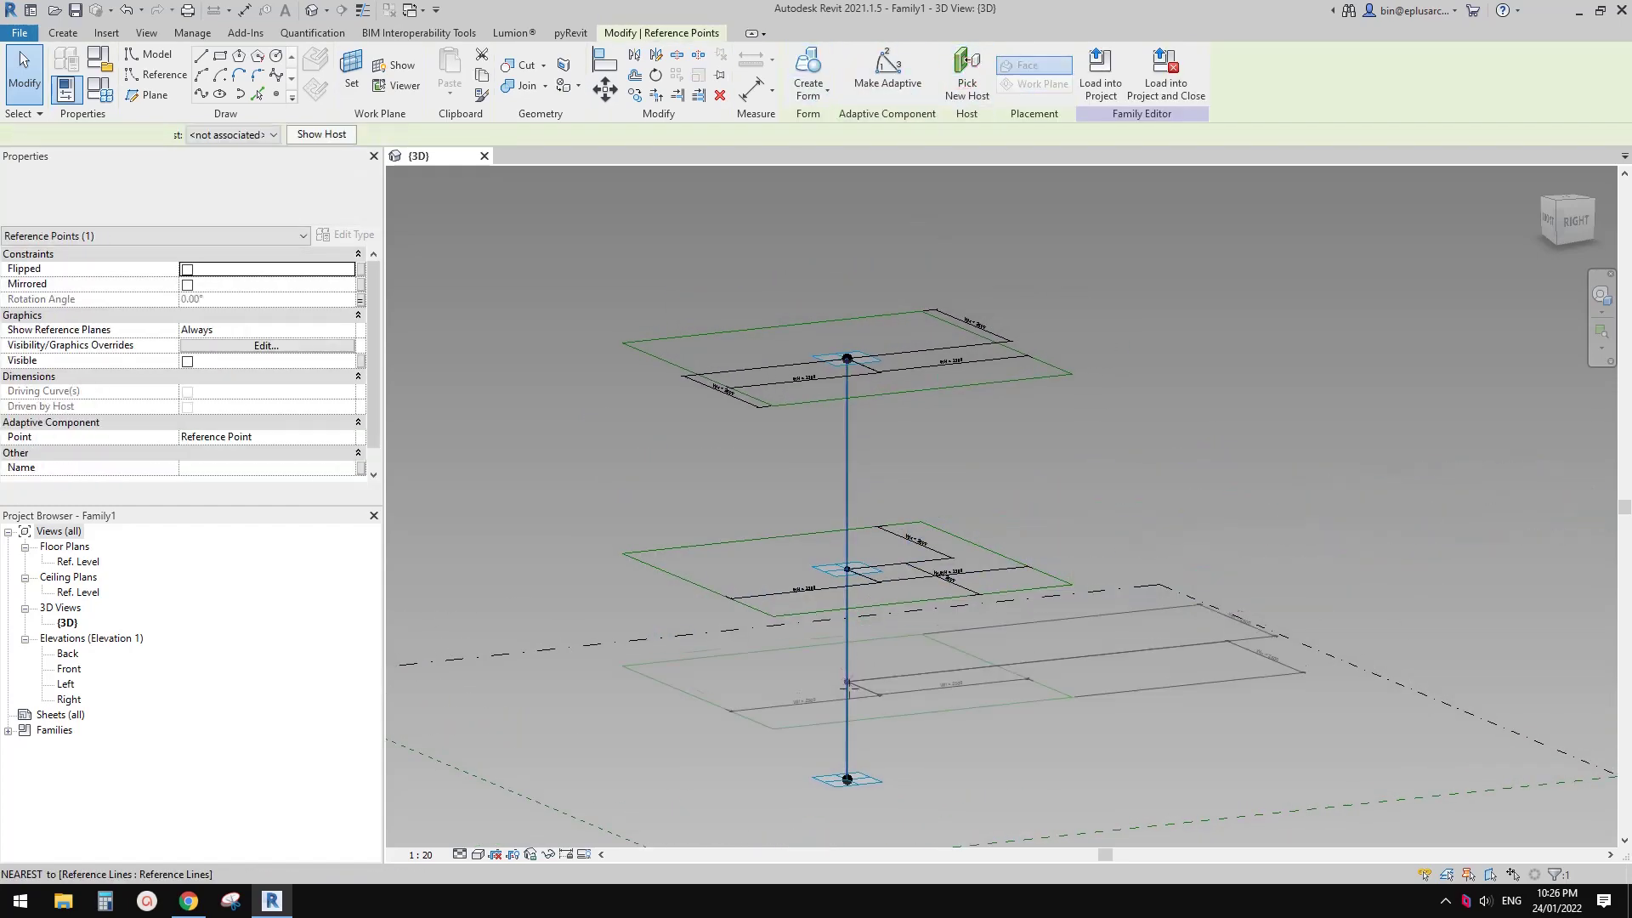
{"action": "left_click", "coordinate": [918, 252]}
{"action": "left_click", "coordinate": [849, 693]}
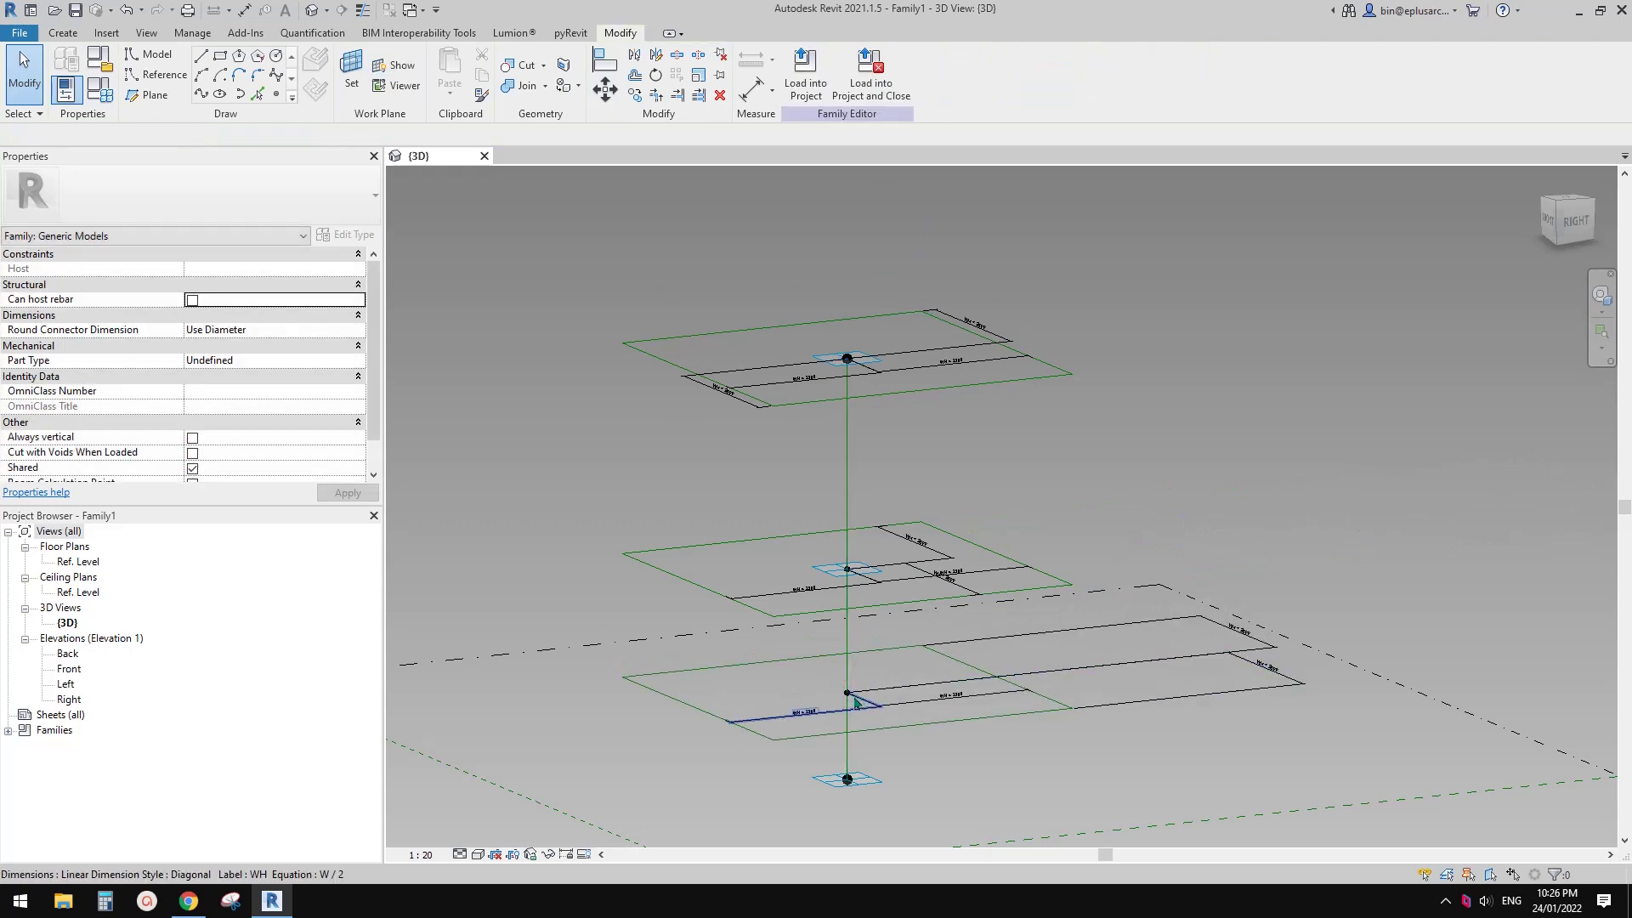
- Reposition the two protruding WH dimensions of the copied profile so they sit within its rectangle
{"action": "middle_click_drag", "start_coordinate": [1170, 685], "coordinate": [1185, 715], "text": "shift"}
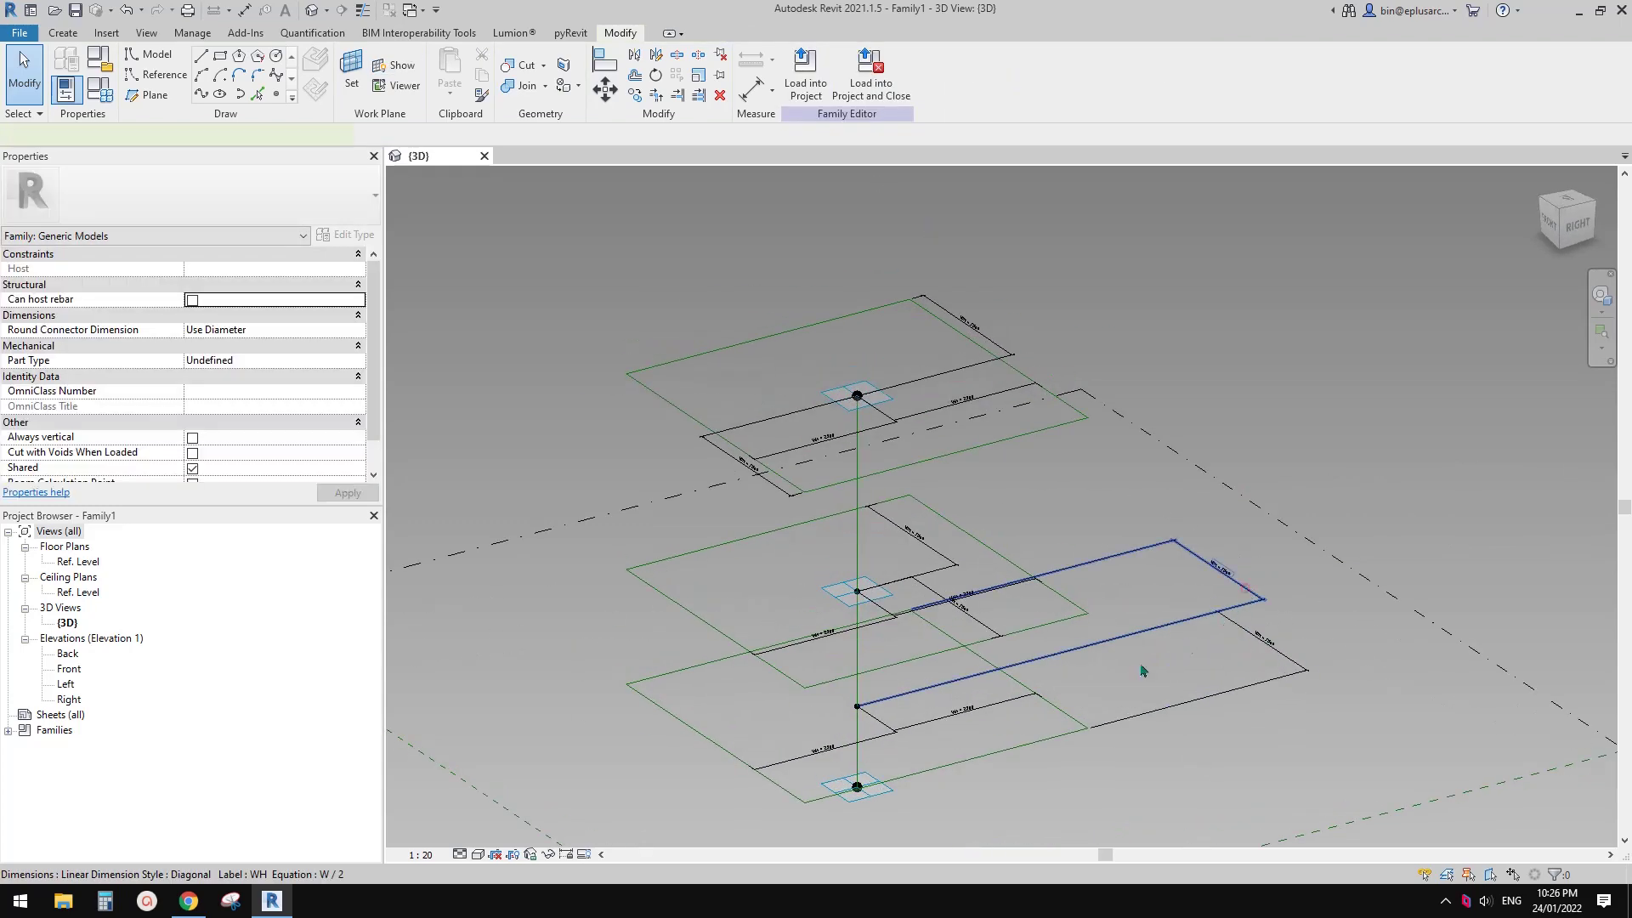
{"action": "left_click_drag", "start_coordinate": [1143, 670], "coordinate": [964, 690]}
{"action": "left_click_drag", "start_coordinate": [1272, 653], "coordinate": [1003, 716]}
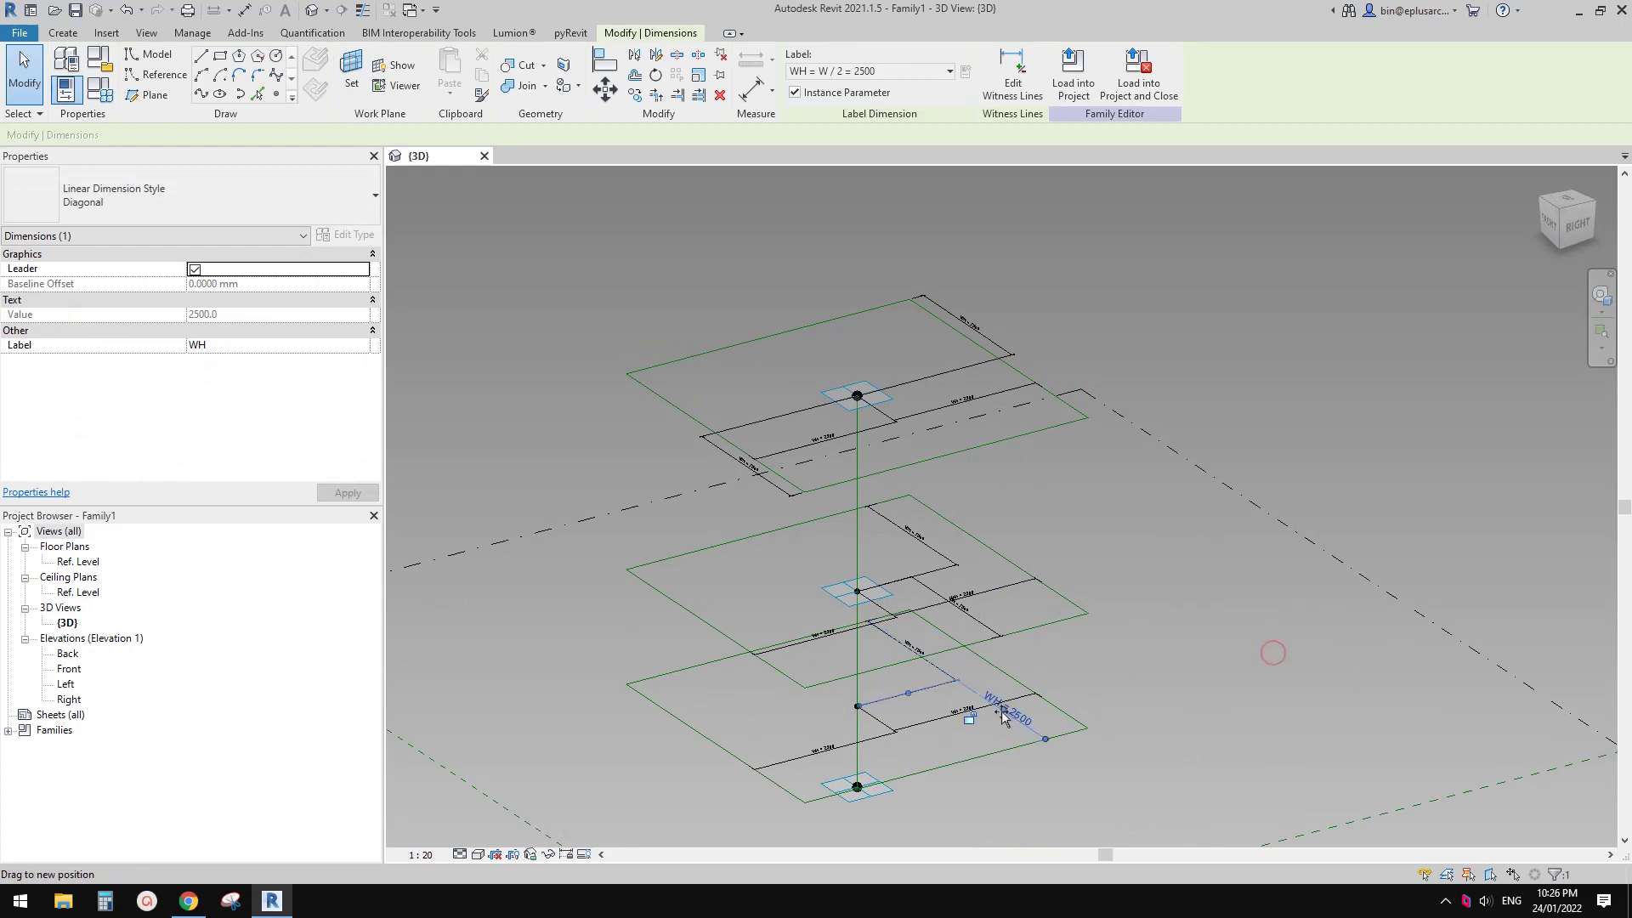
- Set the copied profile's reference point to always show its reference planes
{"action": "middle_click_drag", "start_coordinate": [977, 724], "coordinate": [845, 660], "text": "shift"}
{"action": "left_click", "coordinate": [867, 656]}
{"action": "left_click", "coordinate": [849, 678]}
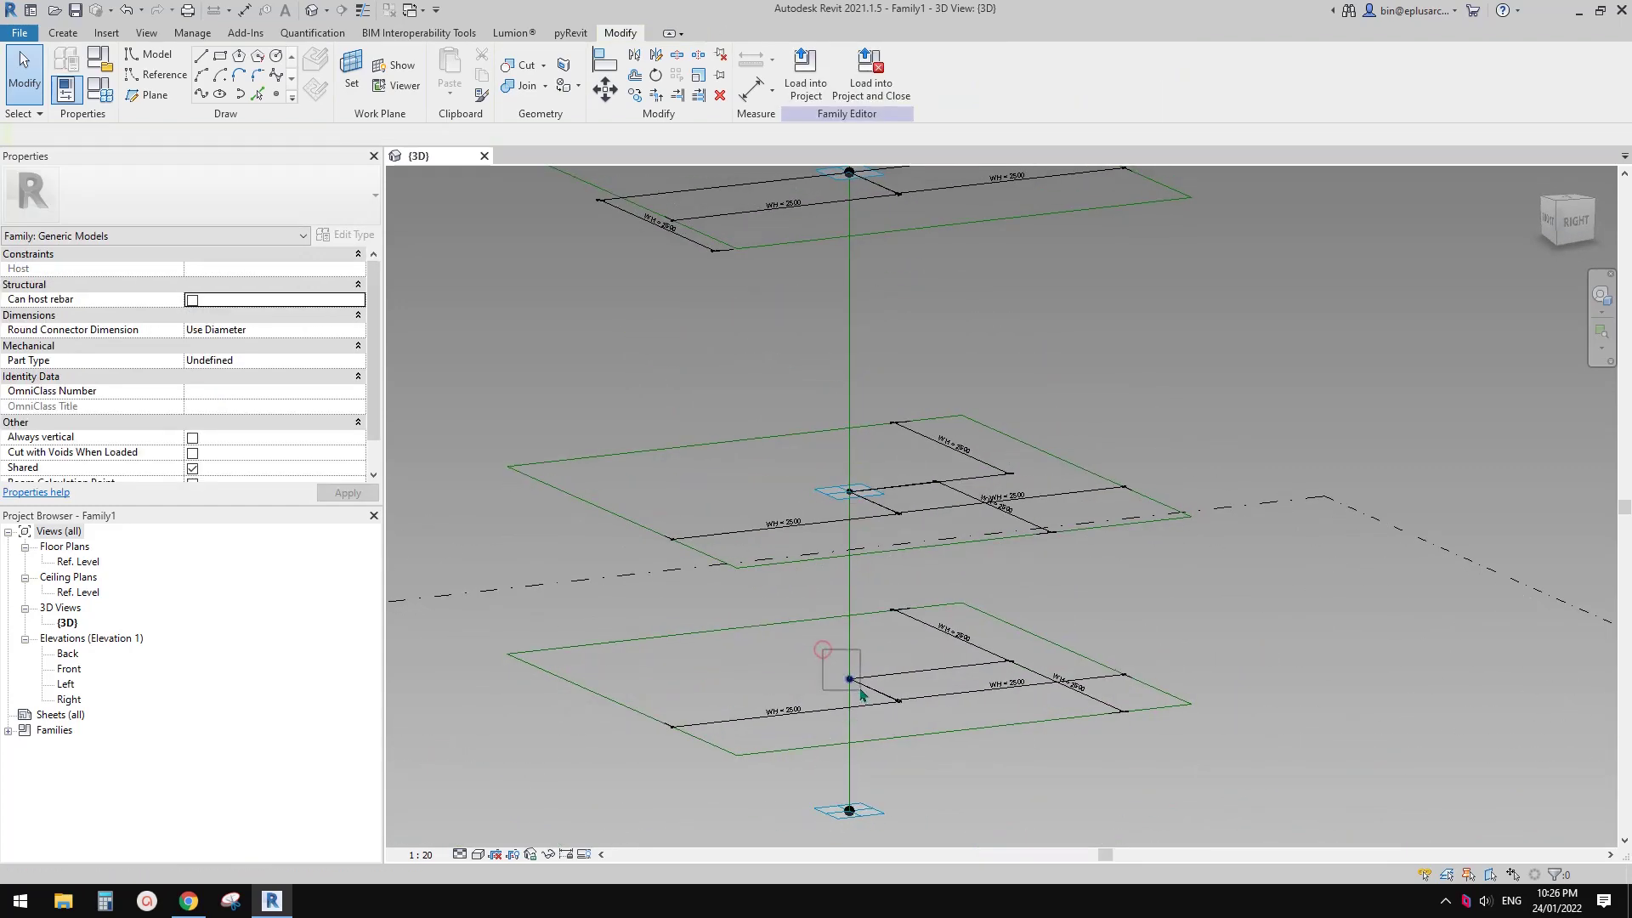
{"action": "left_click", "coordinate": [350, 330]}
{"action": "left_click", "coordinate": [216, 367]}
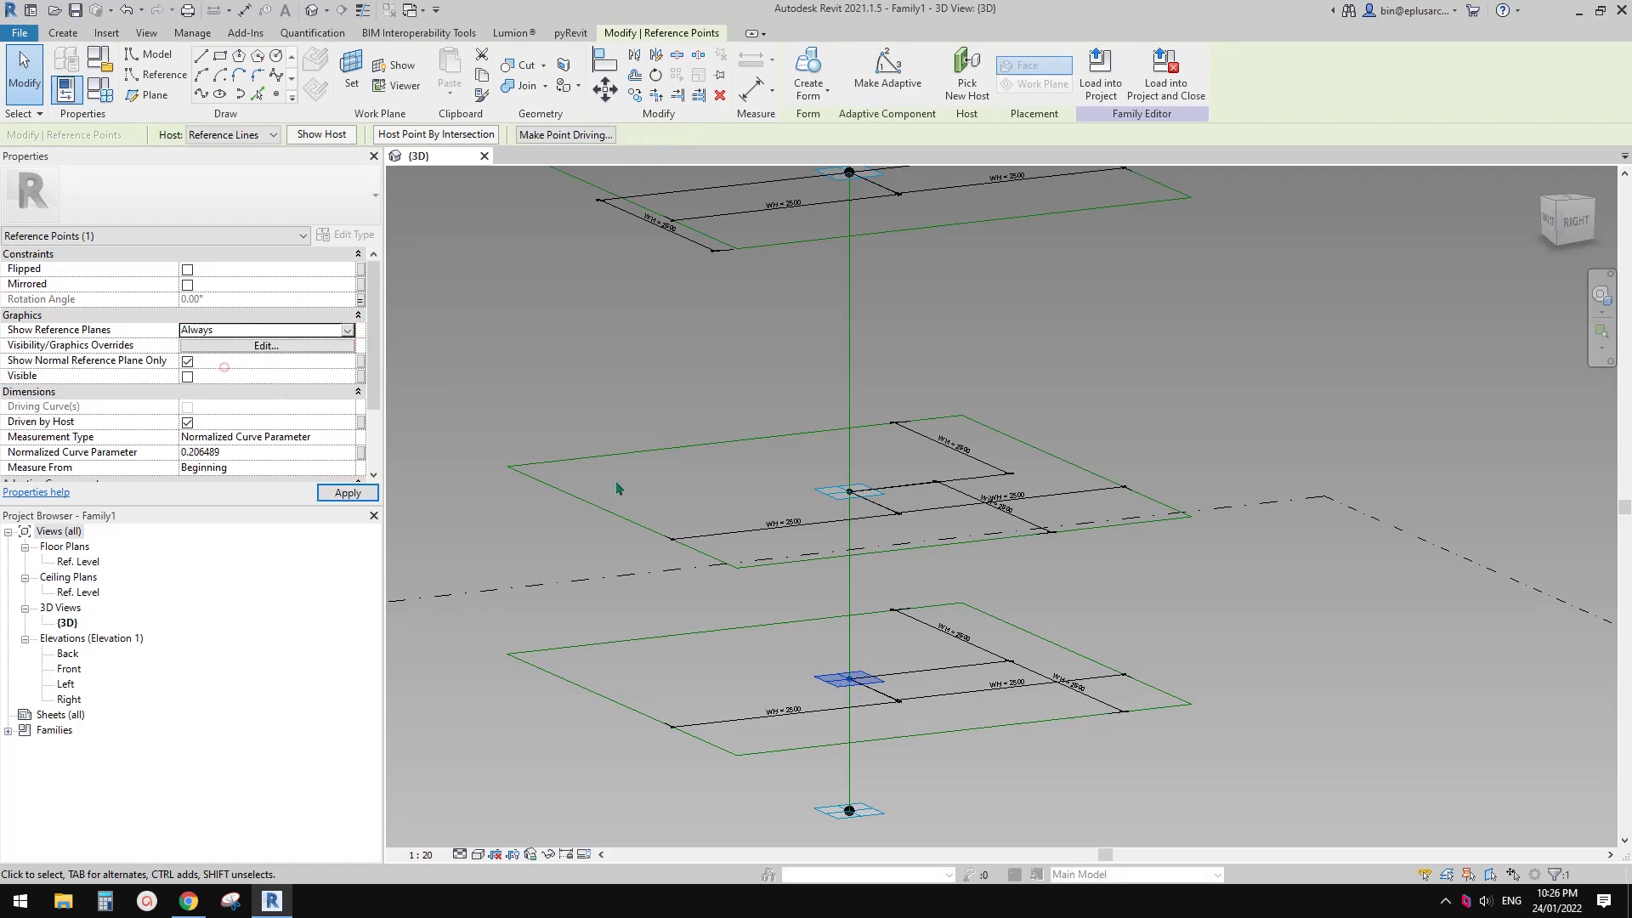
{"action": "middle_click_drag", "start_coordinate": [1086, 804], "coordinate": [1058, 711]}
{"action": "left_click", "coordinate": [1058, 710]}
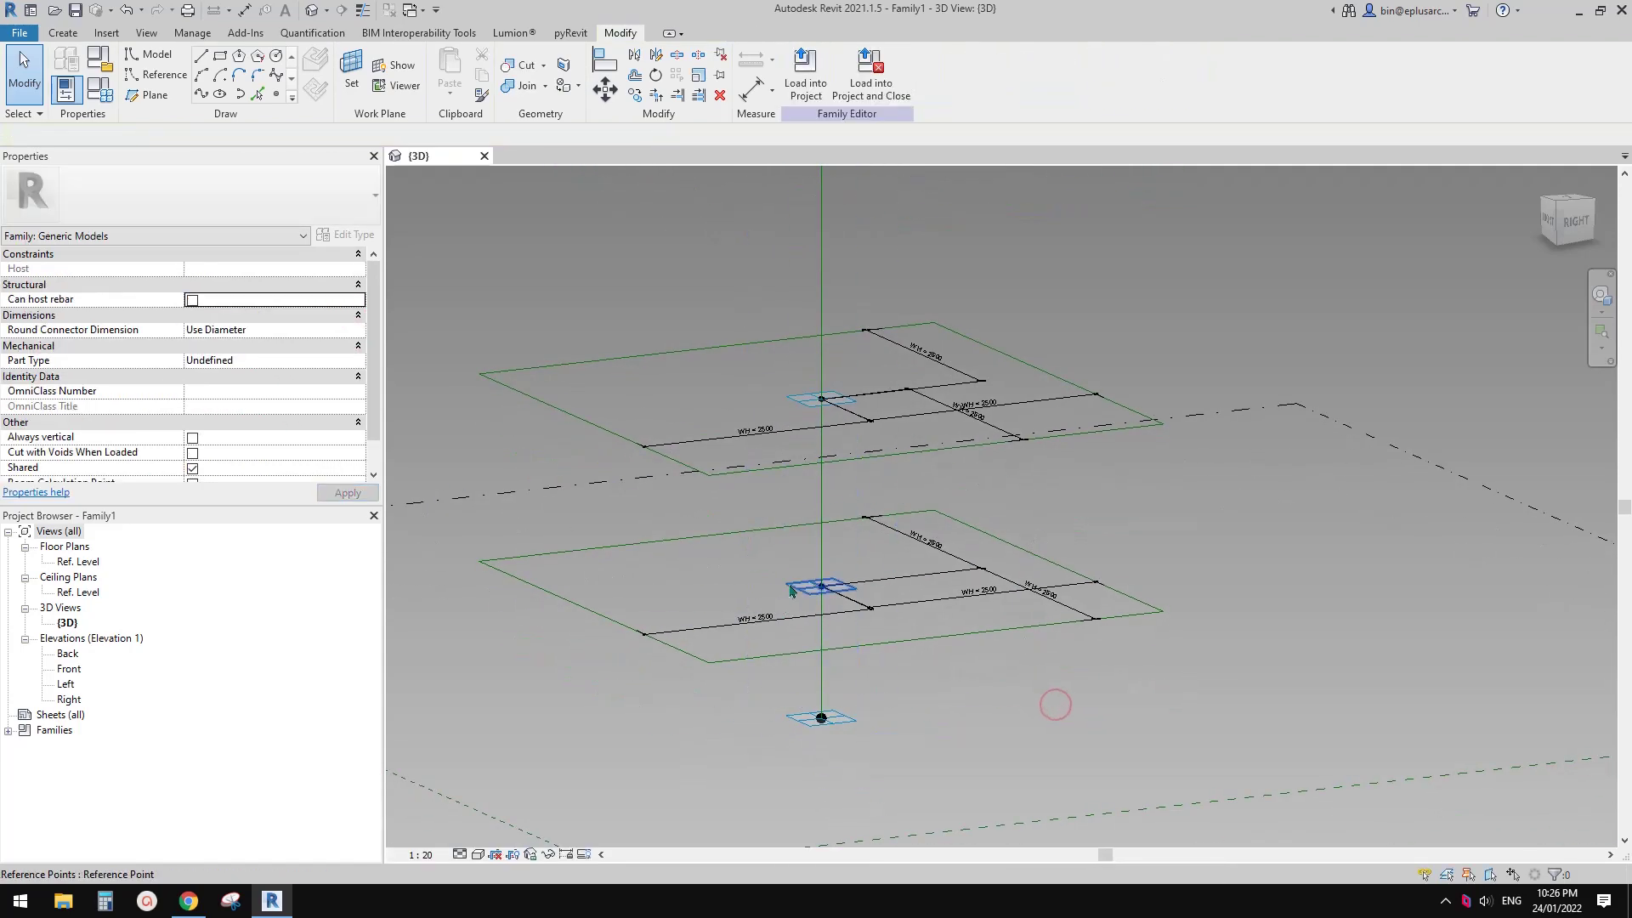
- Move the copied profile's point down to the lower end of the vertical reference line, at normalized curve parameter 0
{"action": "left_click_drag", "start_coordinate": [789, 583], "coordinate": [790, 736]}
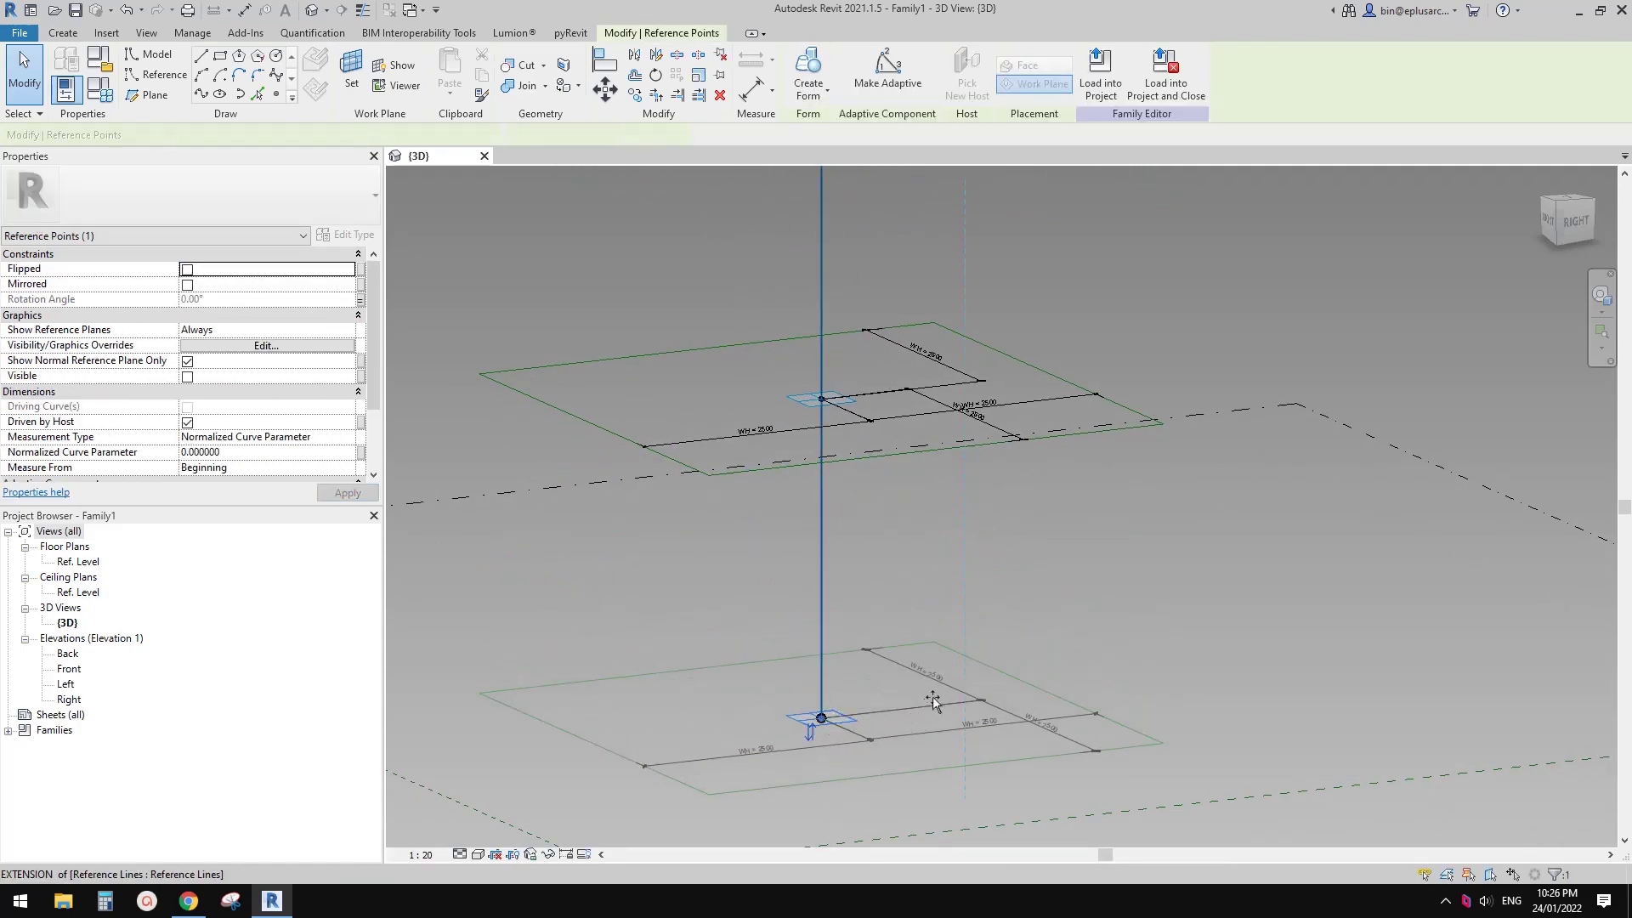
{"action": "scroll", "coordinate": [943, 669], "scroll_direction": "down", "scroll_amount": 2}
{"action": "middle_click_drag", "start_coordinate": [943, 669], "coordinate": [928, 692]}
{"action": "key", "text": "Escape"}
- Create a solid form through the bottom, middle and top rectangular profiles
{"action": "left_click", "coordinate": [773, 690]}
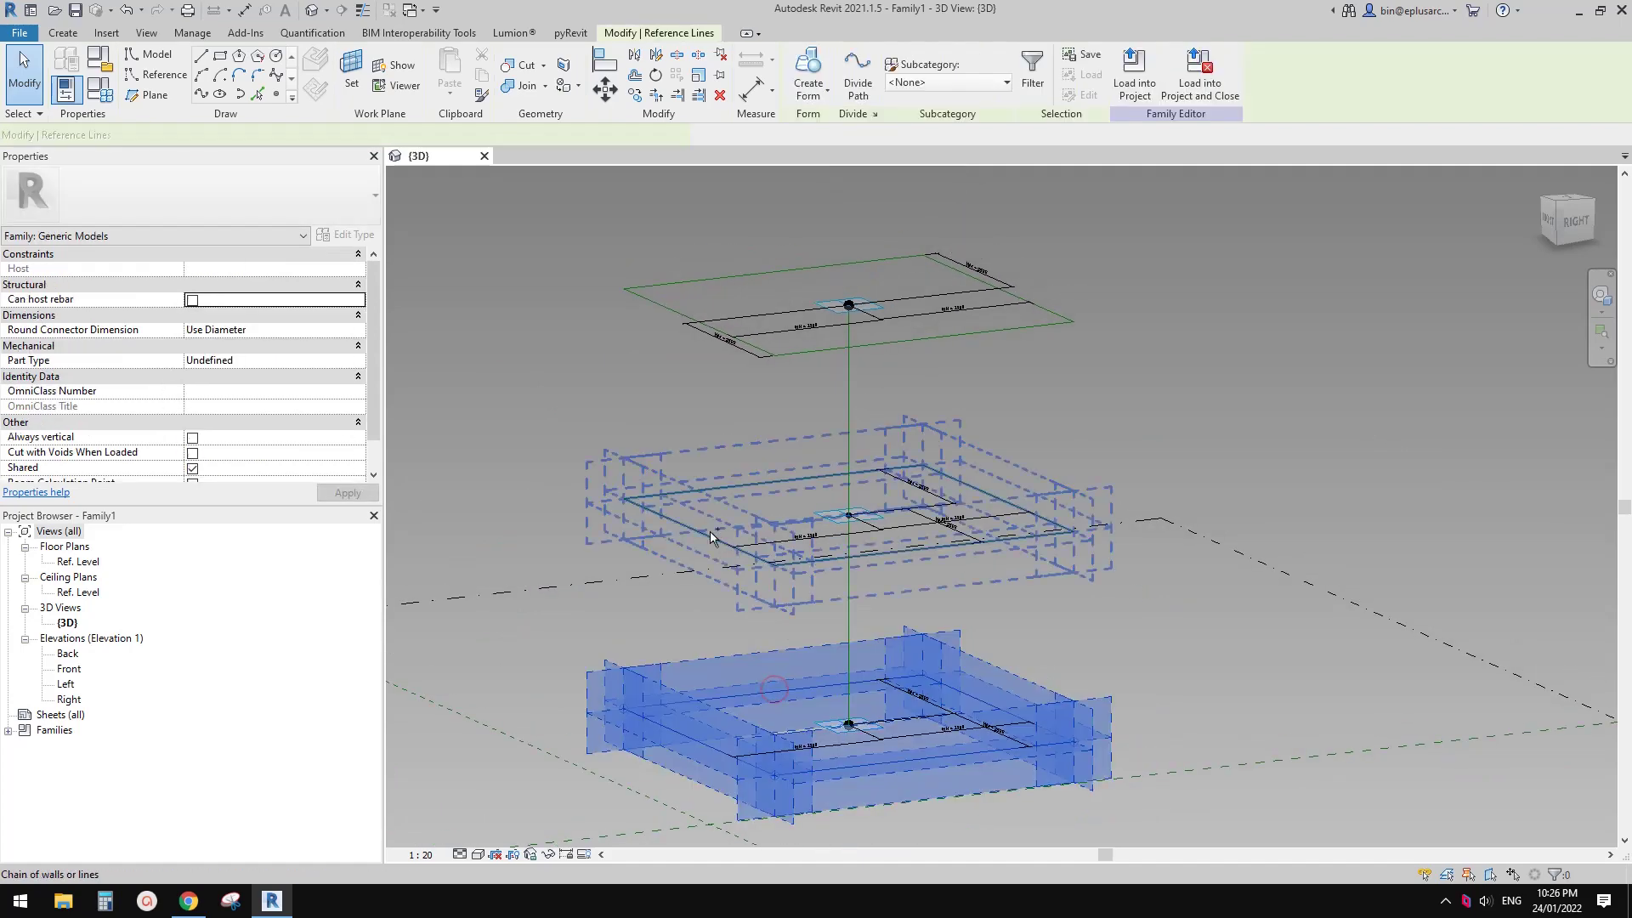
{"action": "left_click", "coordinate": [710, 524], "text": "ctrl"}
{"action": "left_click", "coordinate": [670, 308], "text": "ctrl"}
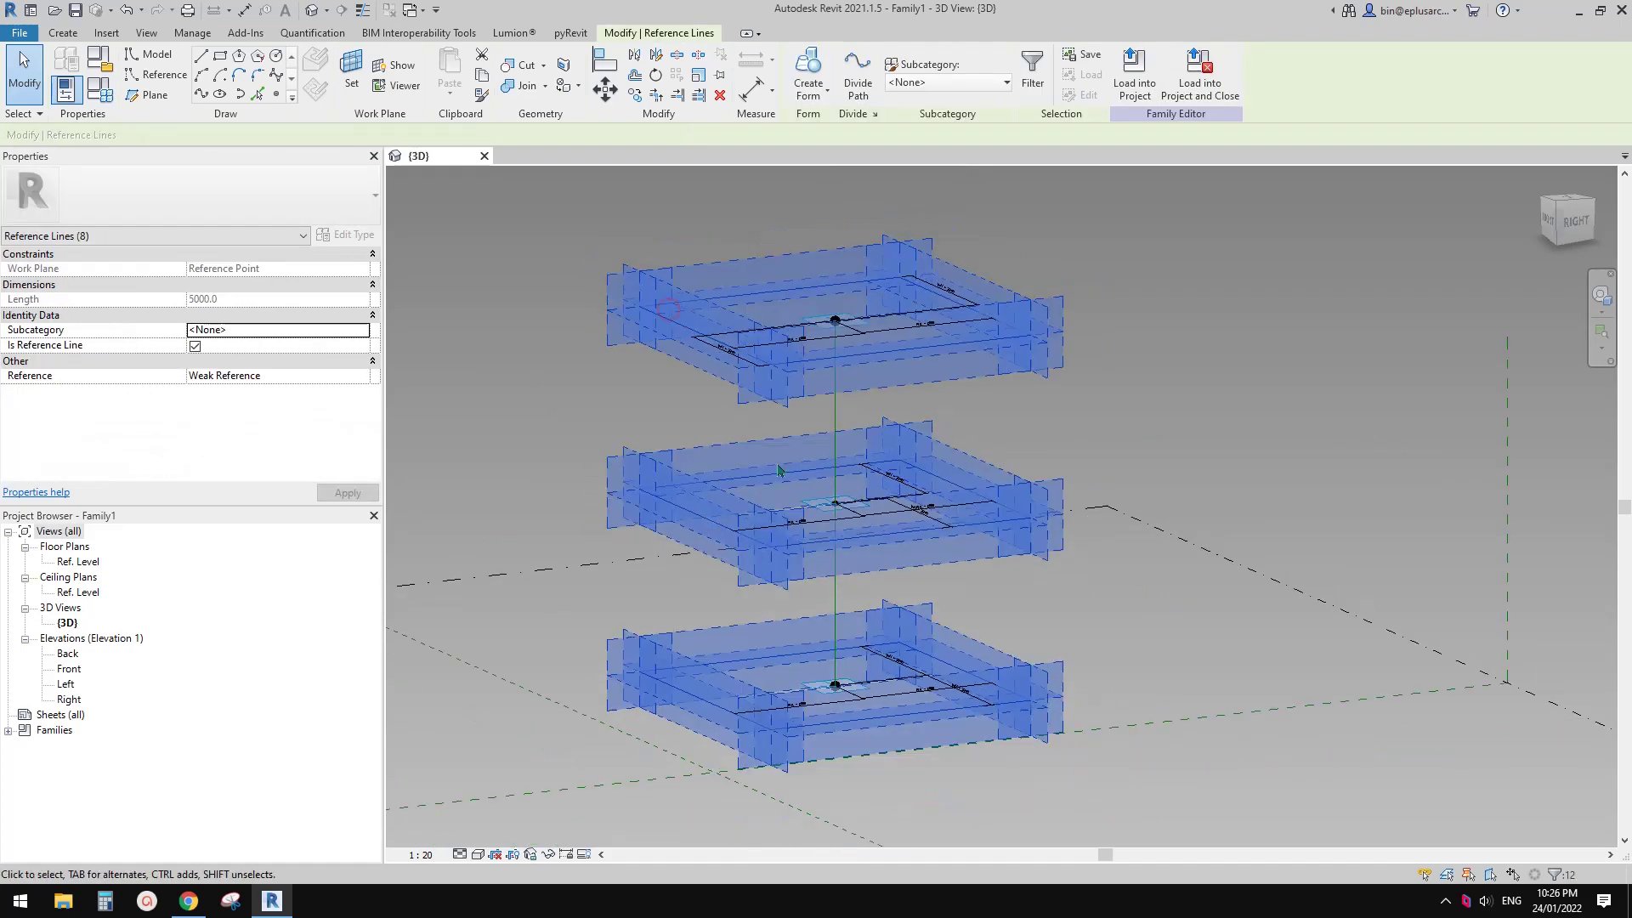
{"action": "scroll", "coordinate": [693, 501], "scroll_direction": "down", "scroll_amount": 1}
{"action": "left_click", "coordinate": [806, 66]}
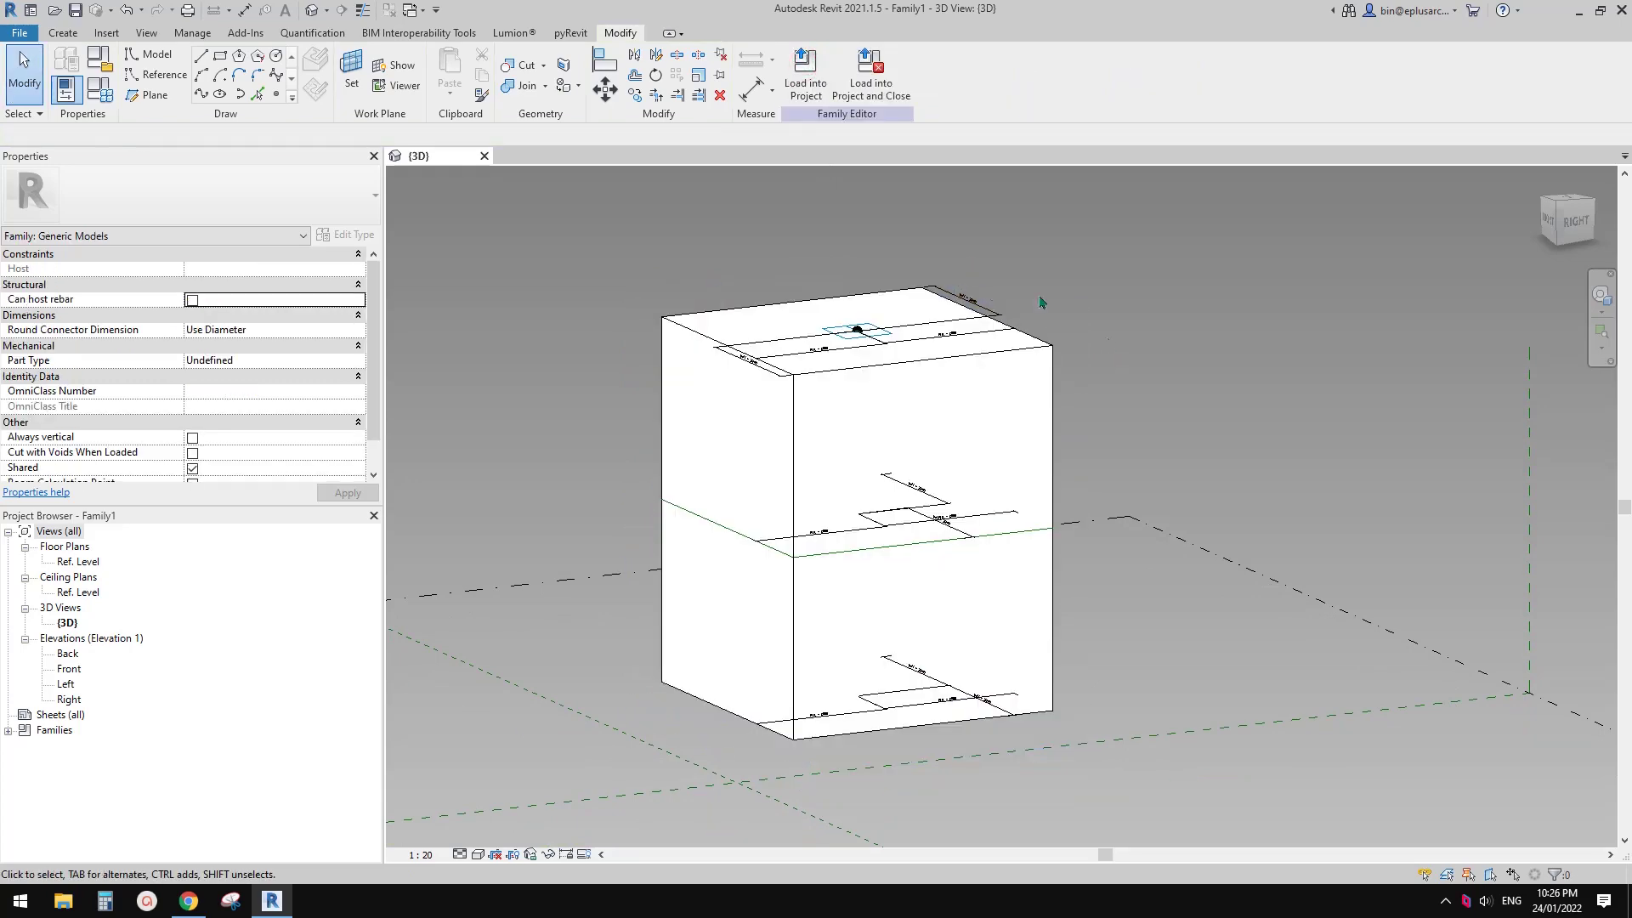
- Check the existing rotation parameters in the family types, leaving them as they are
{"action": "left_click", "coordinate": [105, 95]}
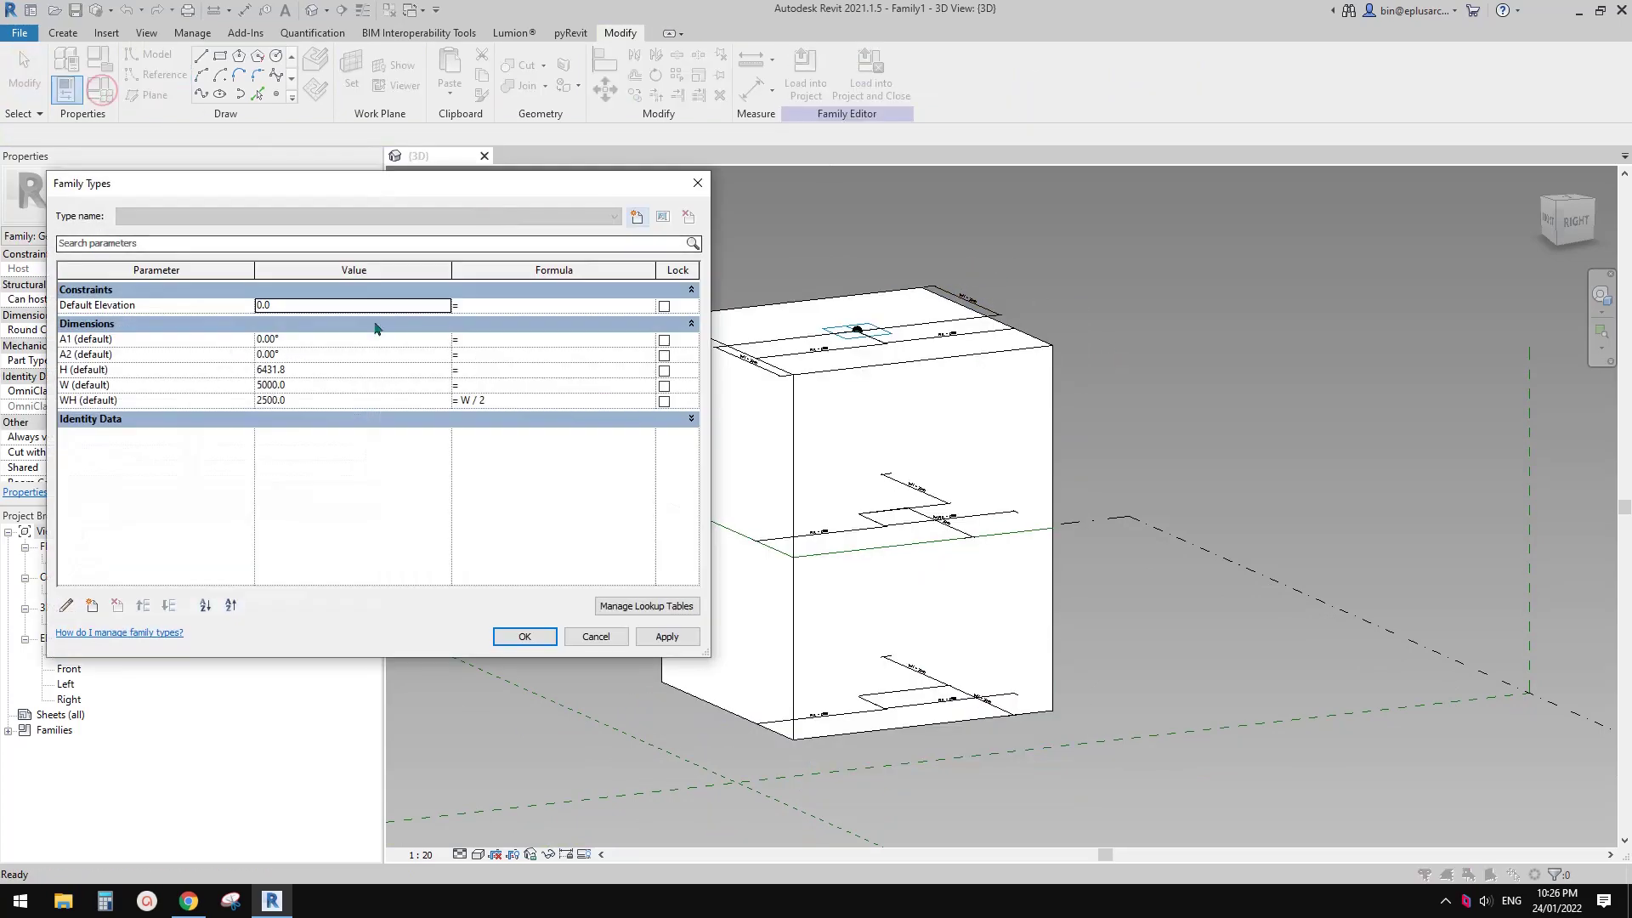
{"action": "left_click", "coordinate": [698, 183]}
- Associate the bottom point's rotation angle with a new instance parameter named A3
{"action": "middle_click_drag", "start_coordinate": [933, 697], "coordinate": [880, 716]}
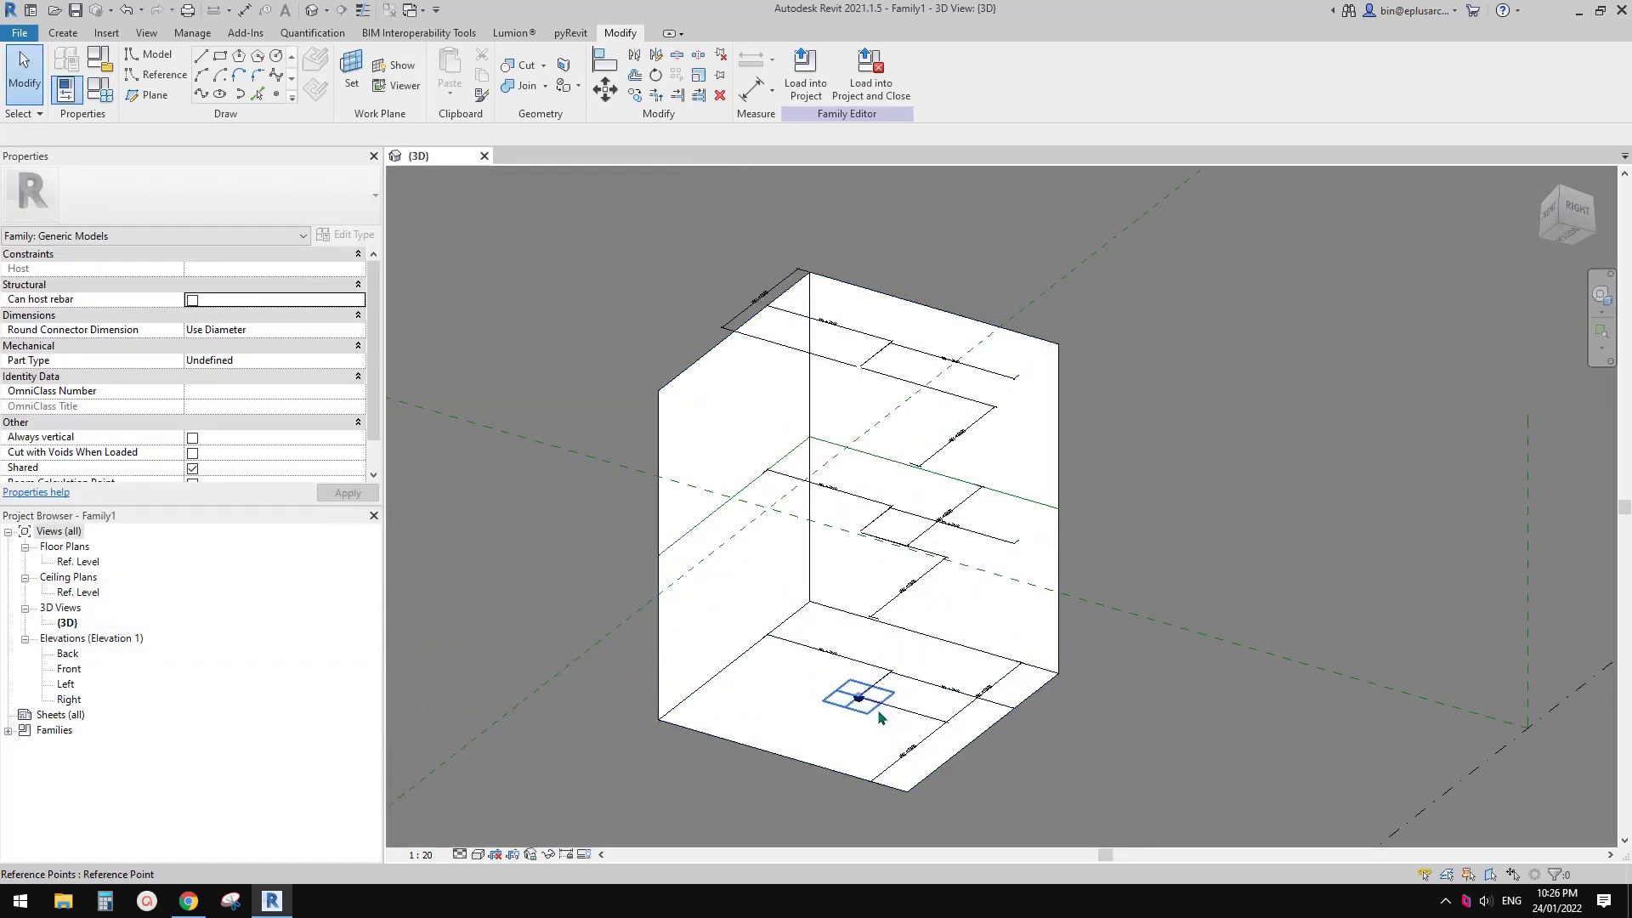
{"action": "left_click", "coordinate": [874, 716]}
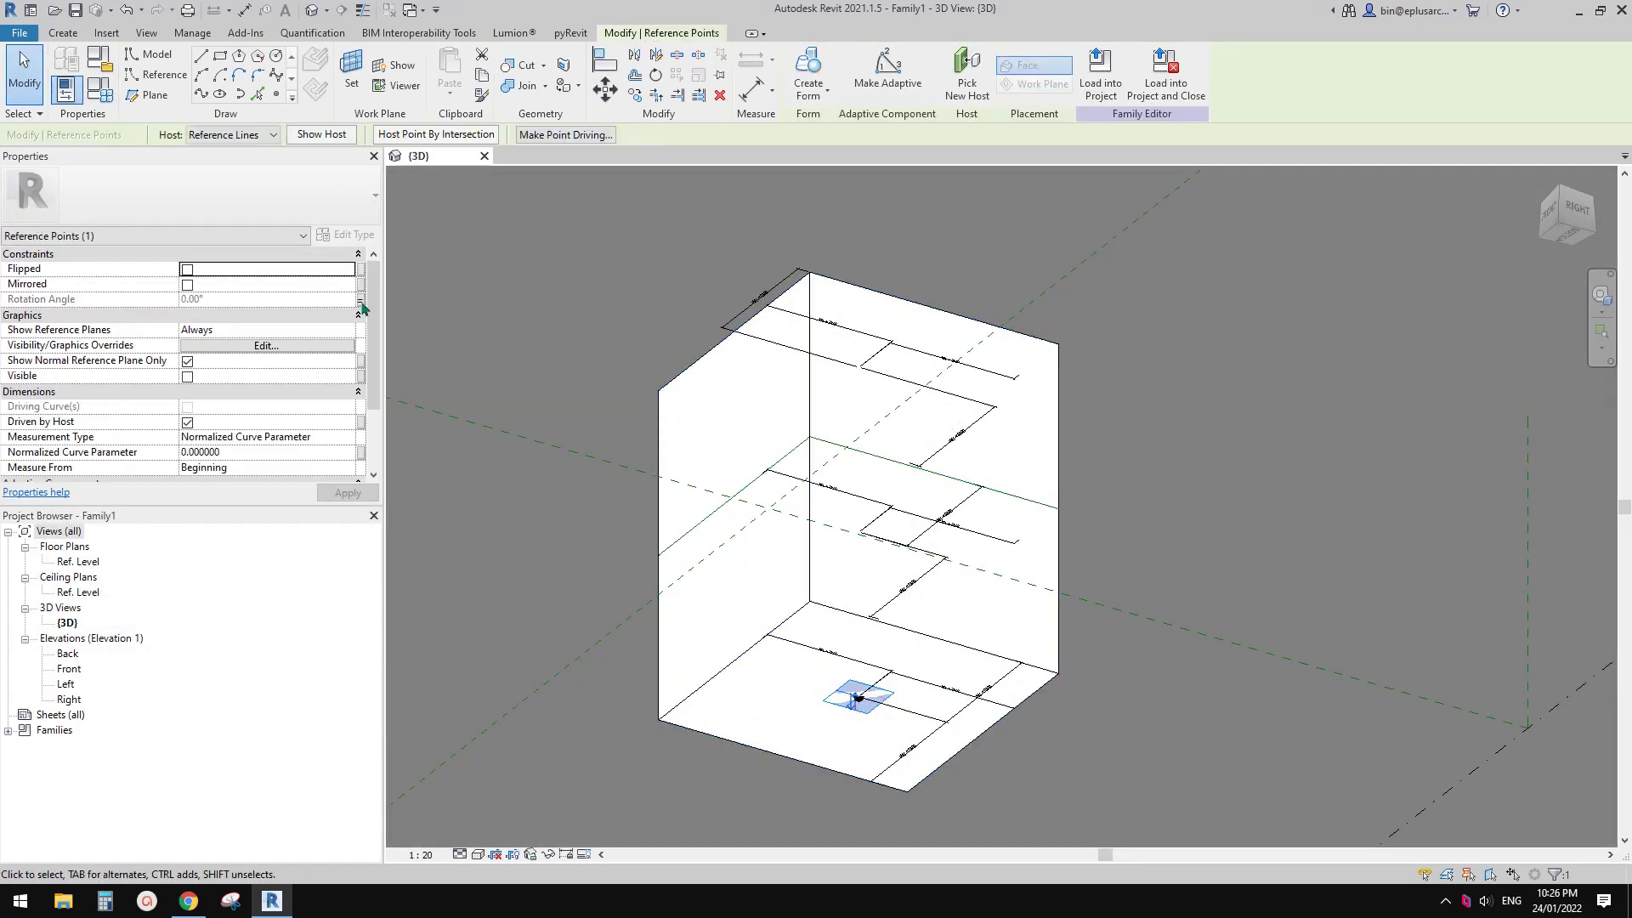
{"action": "left_click", "coordinate": [360, 300]}
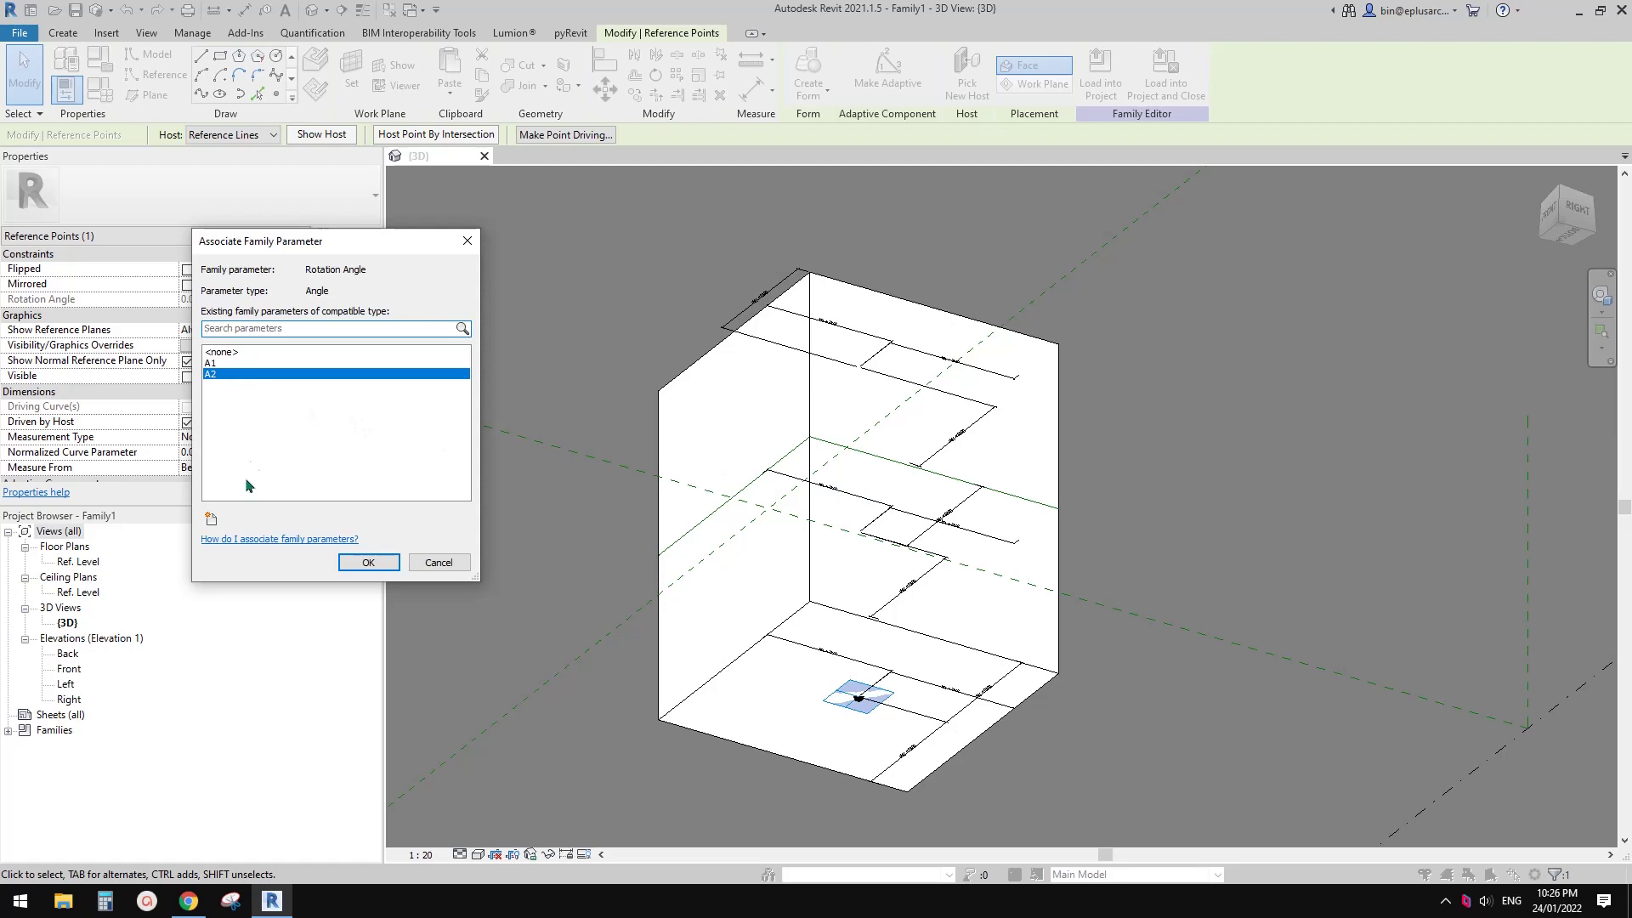
{"action": "left_click", "coordinate": [212, 517]}
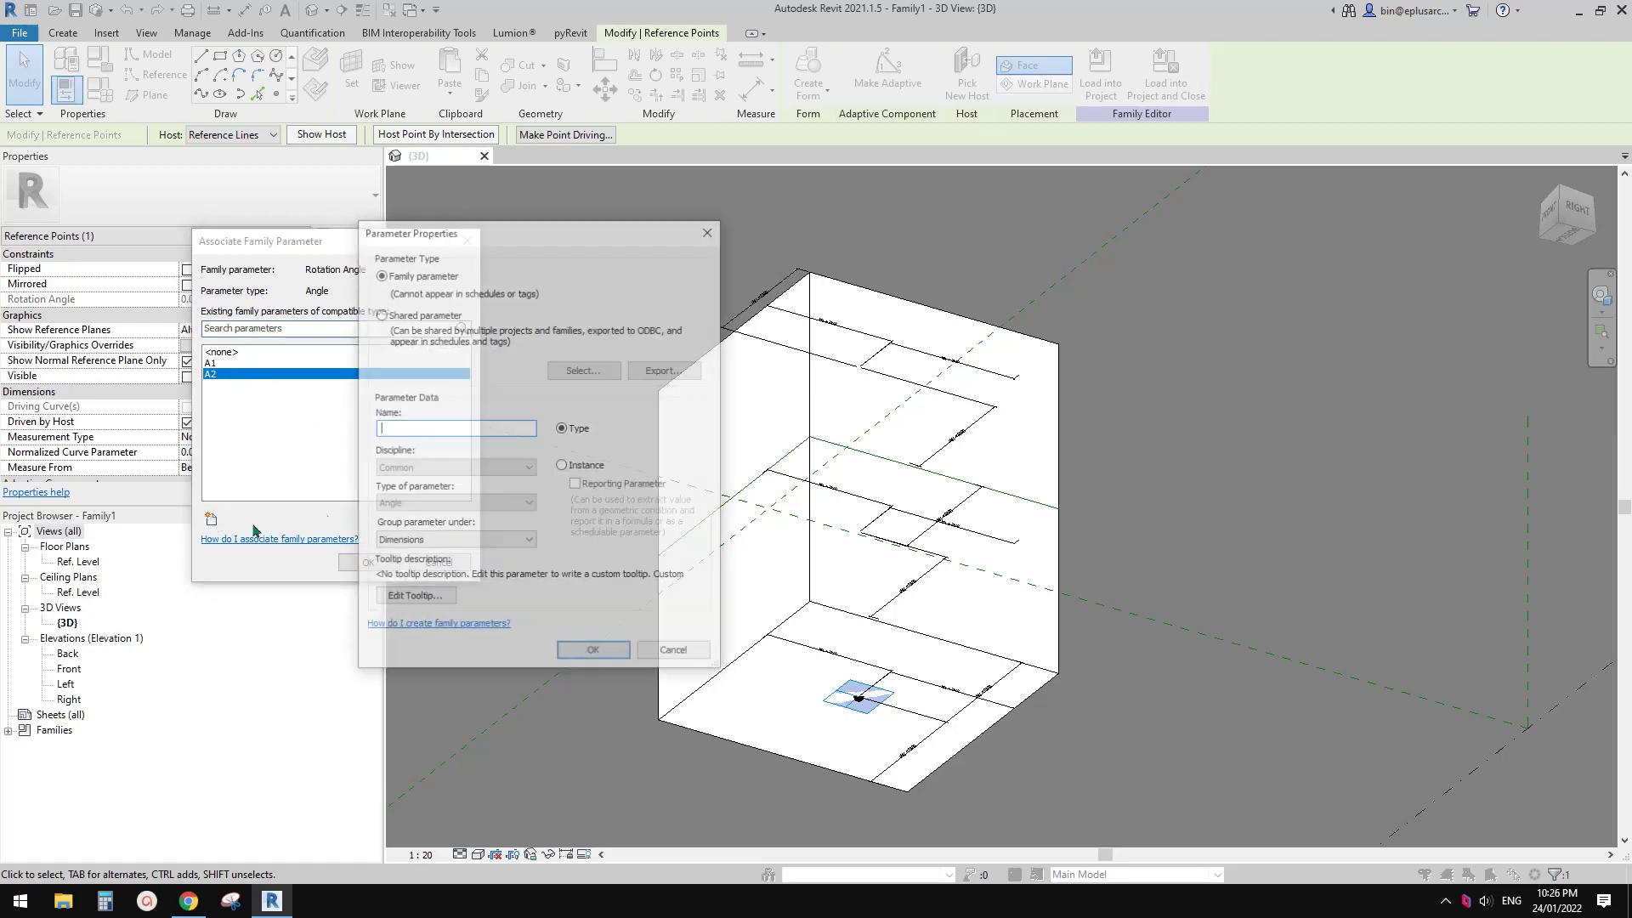
{"action": "type", "text": "A"}
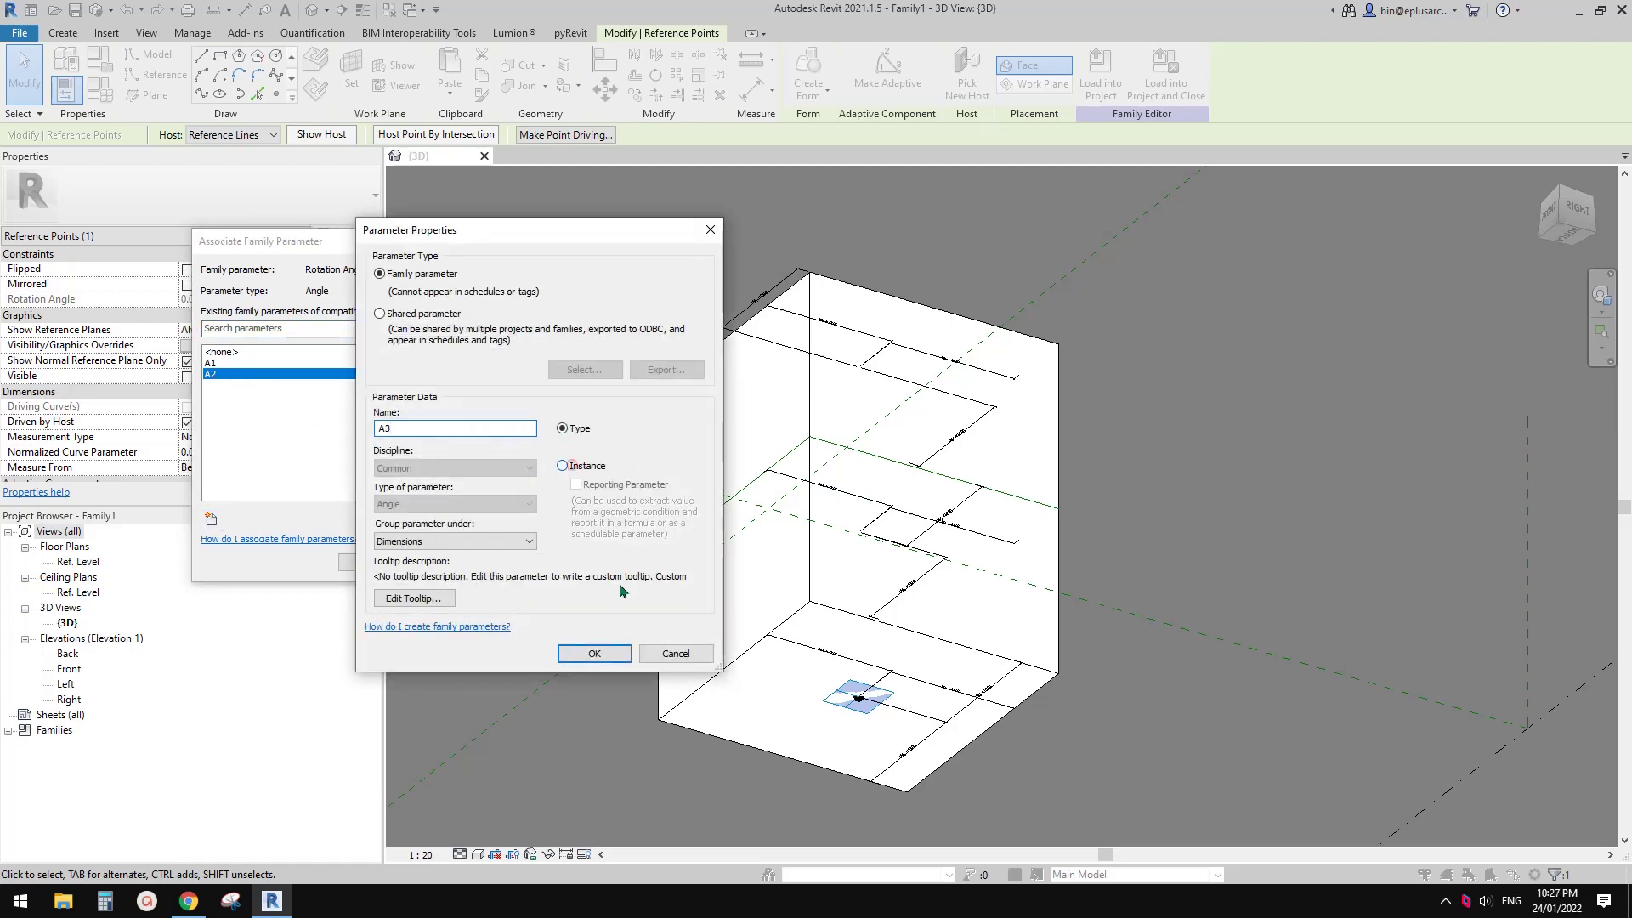
{"action": "type", "text": "3"}
{"action": "left_click", "coordinate": [608, 652]}
{"action": "left_click", "coordinate": [367, 562]}
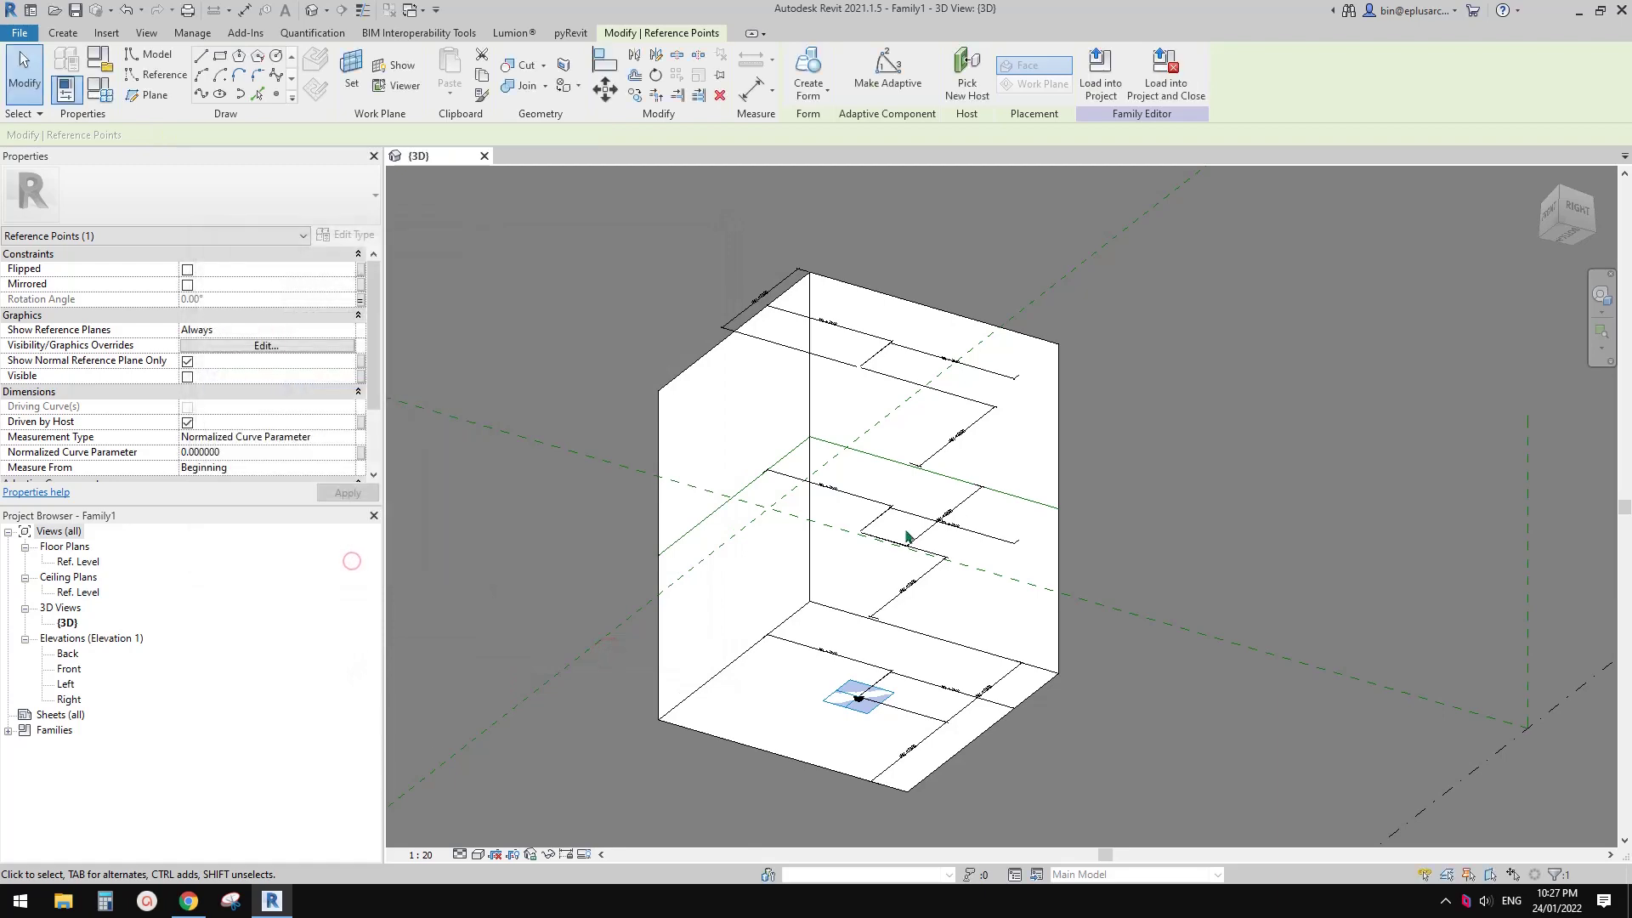
- Set A2 to 90° and A3 to 180° in the family types, apply them and inspect the twisted form
{"action": "left_click", "coordinate": [99, 88]}
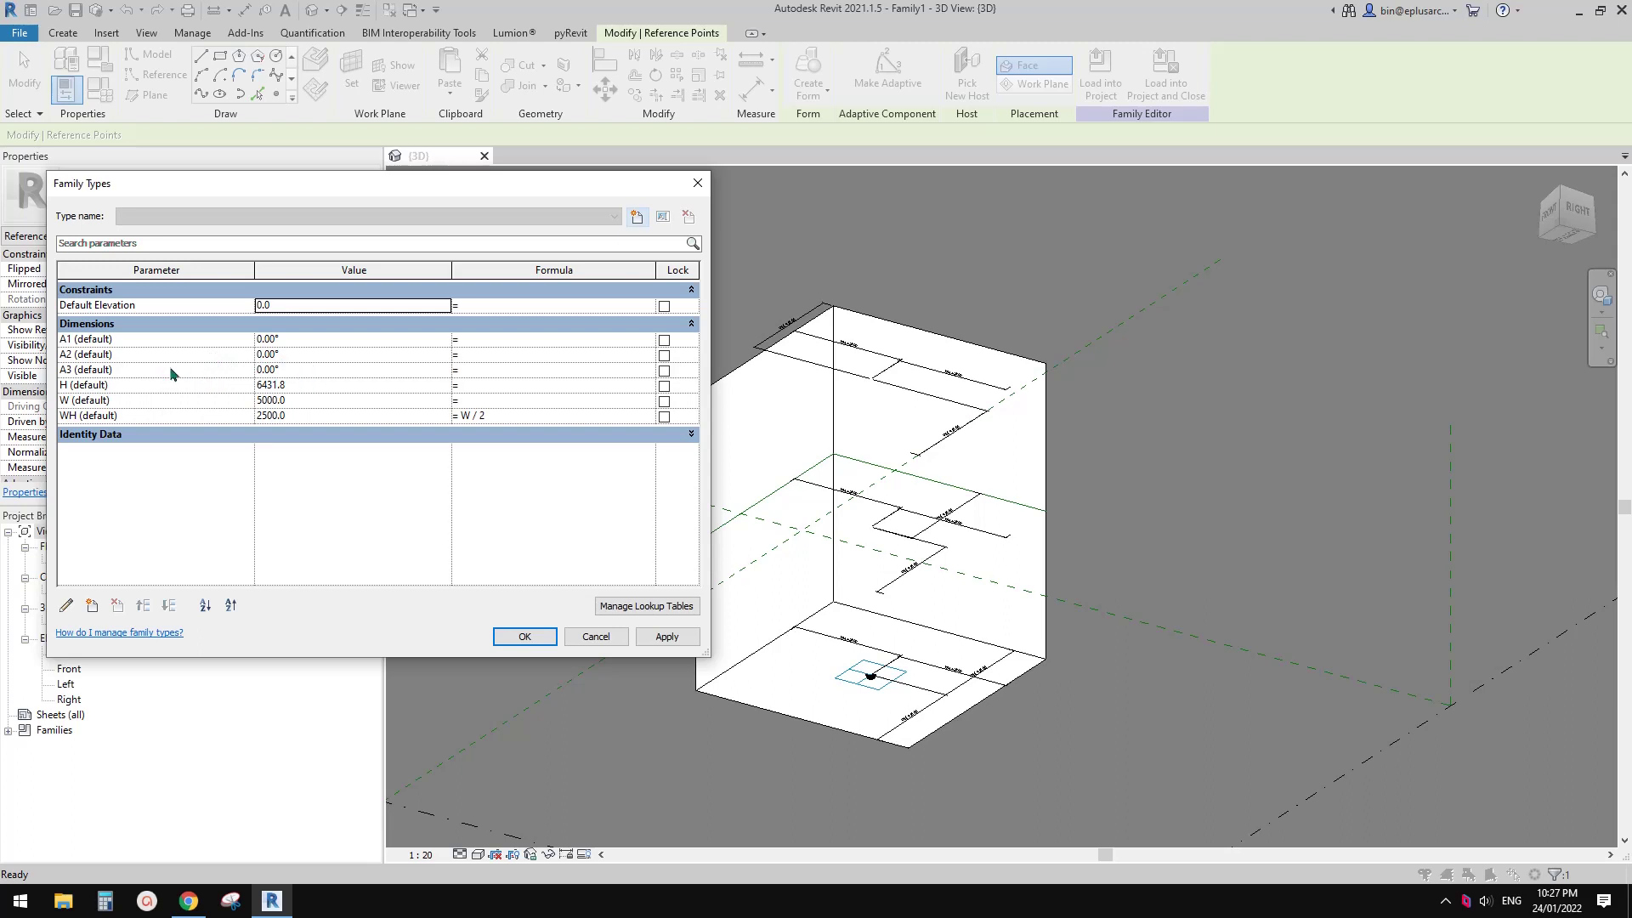
{"action": "left_click", "coordinate": [308, 354]}
{"action": "type", "text": "90"}
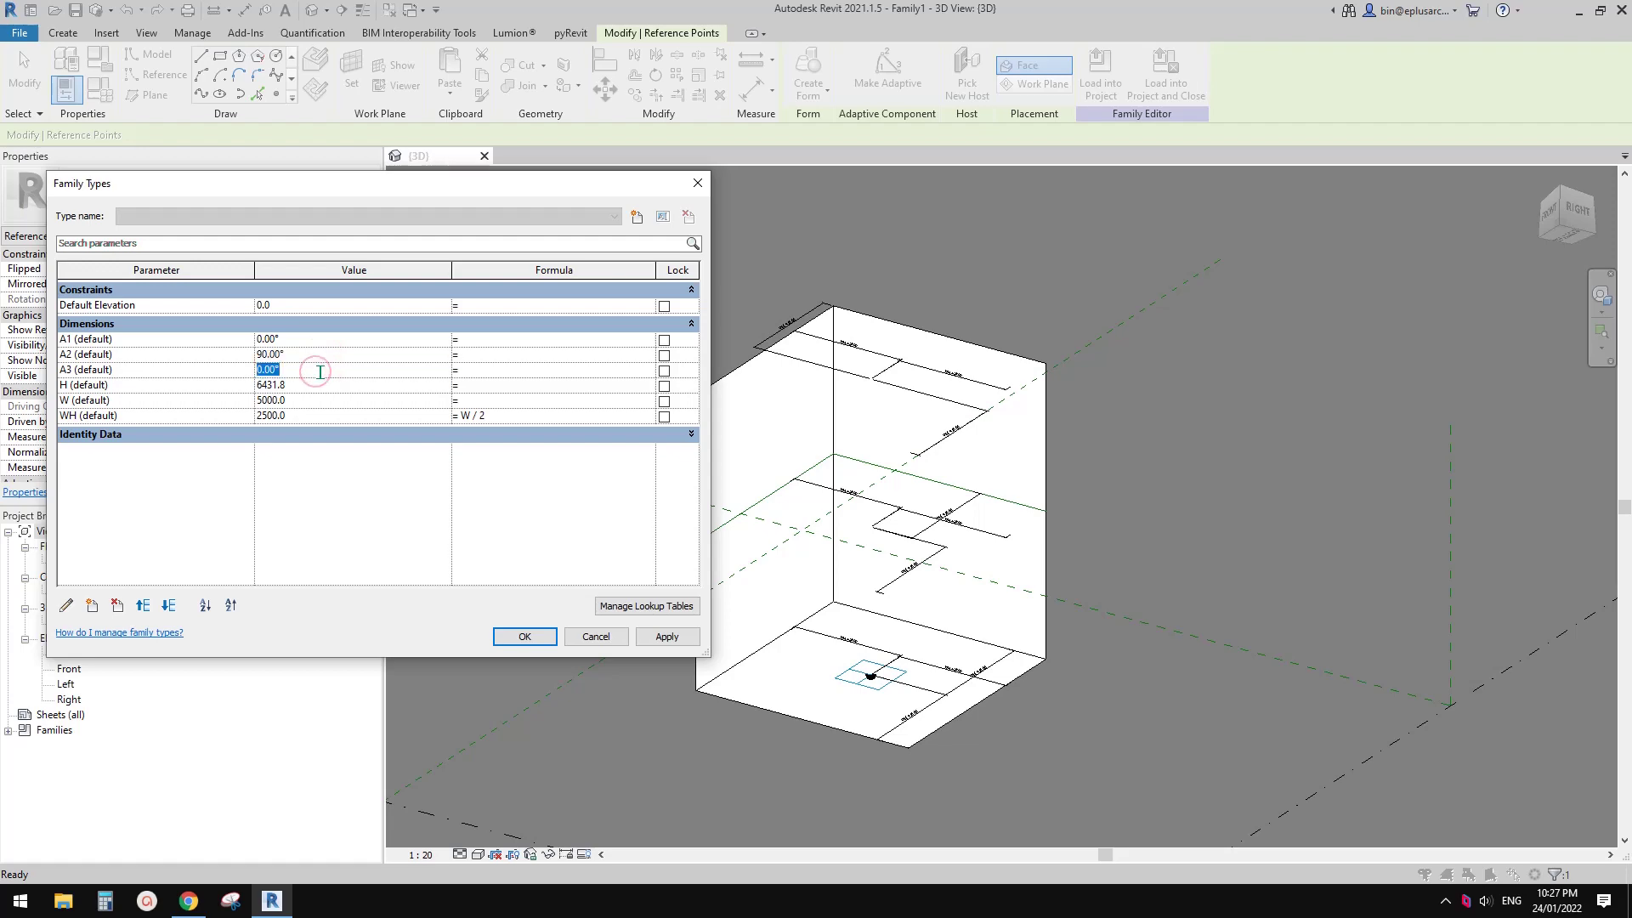
{"action": "type", "text": "180"}
{"action": "left_click", "coordinate": [667, 637]}
{"action": "left_click", "coordinate": [524, 637]}
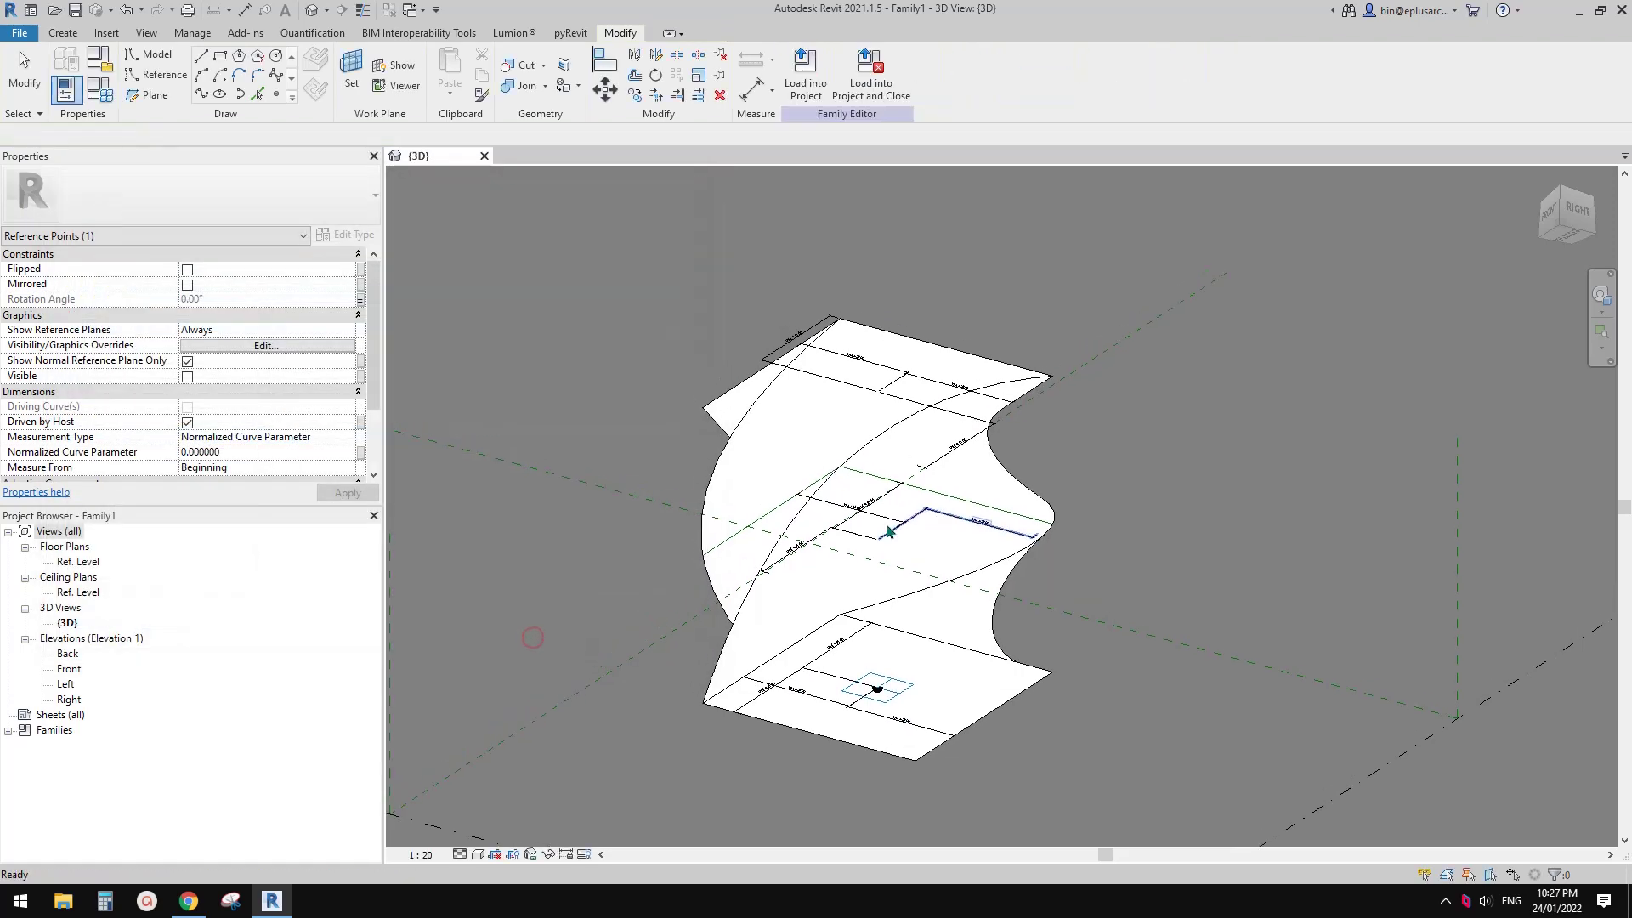
{"action": "middle_click_drag", "start_coordinate": [1028, 624], "coordinate": [1114, 701], "text": "shift"}
{"action": "middle_click_drag", "start_coordinate": [1074, 637], "coordinate": [476, 544], "text": "shift"}
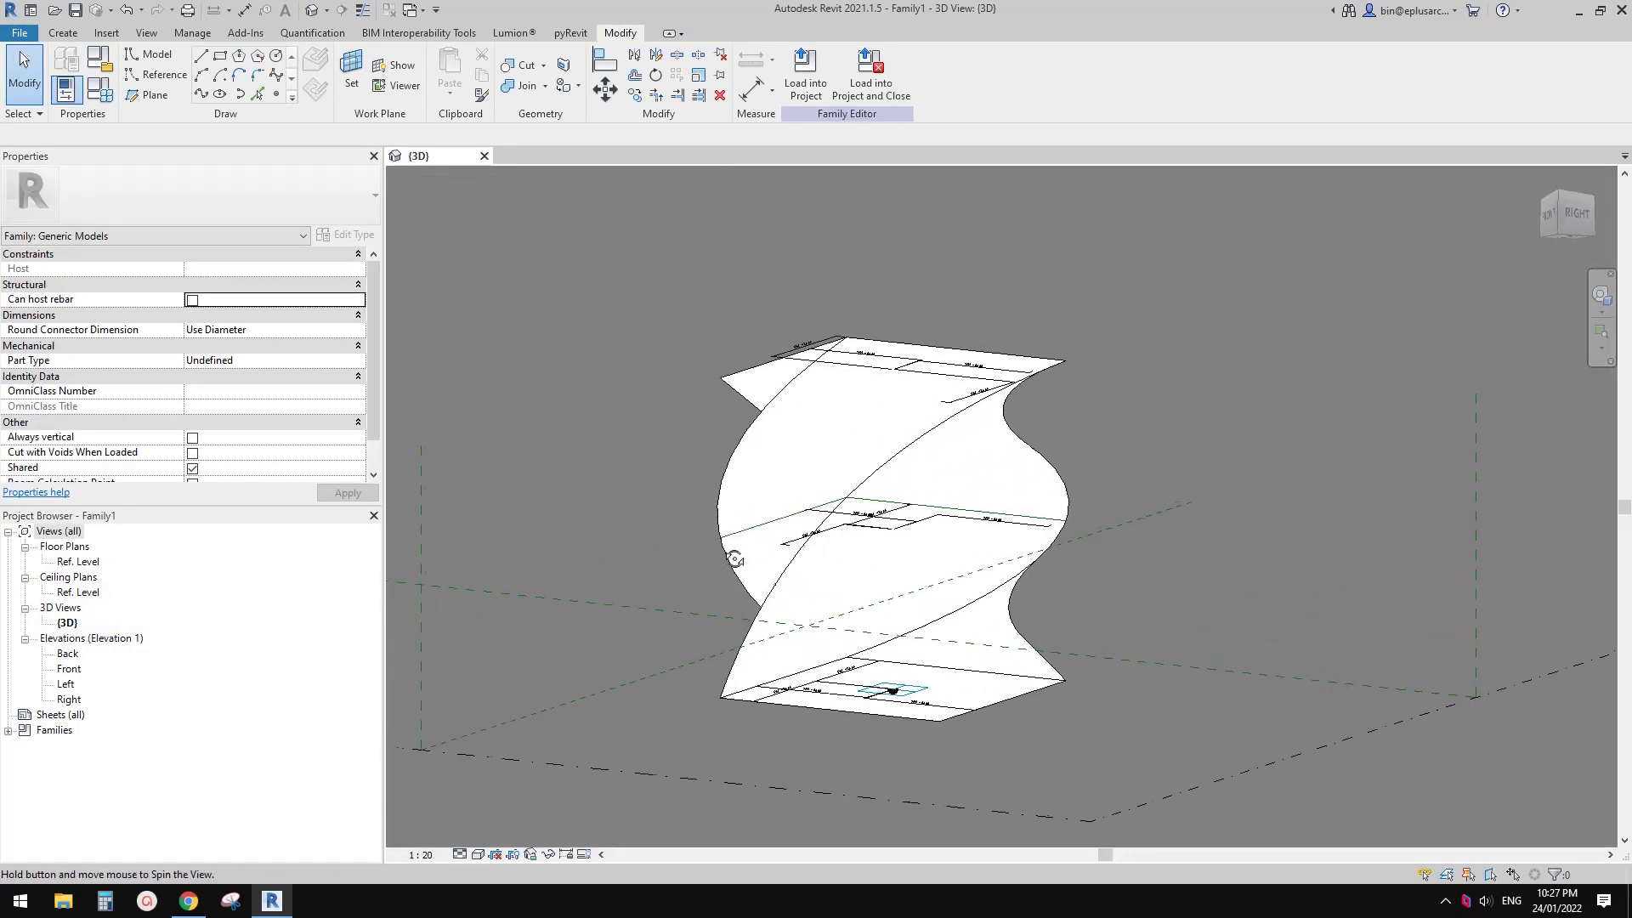
- Drive parameter A2 with the formula A3 / 2 in the family types, apply it and close the dialog
{"action": "left_click", "coordinate": [106, 100]}
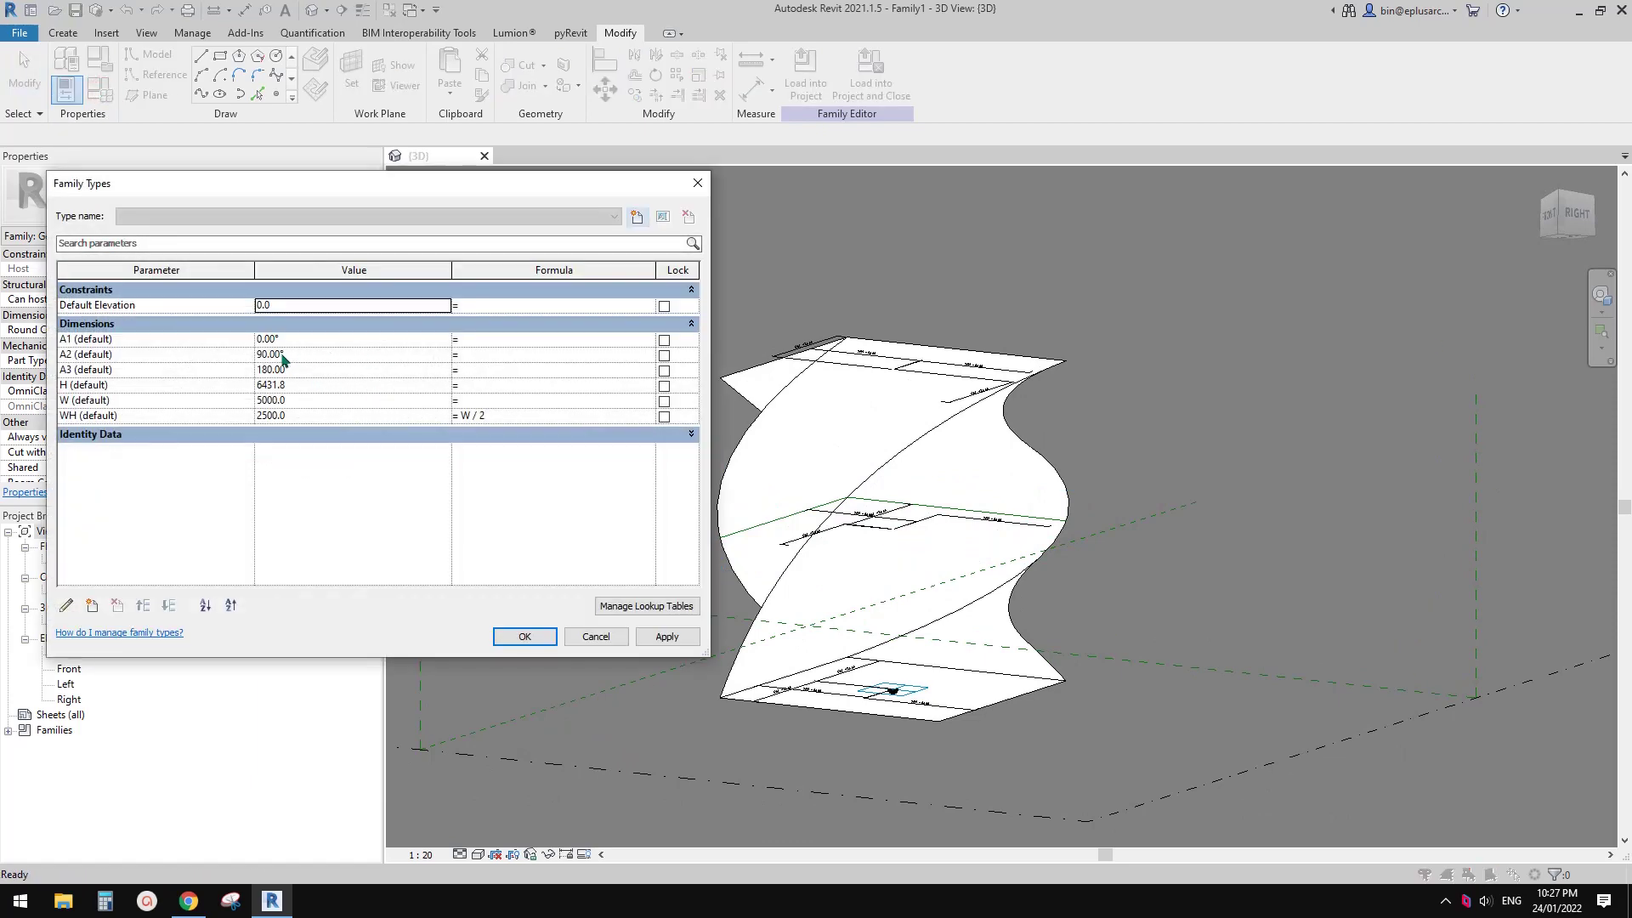
{"action": "left_click", "coordinate": [503, 355]}
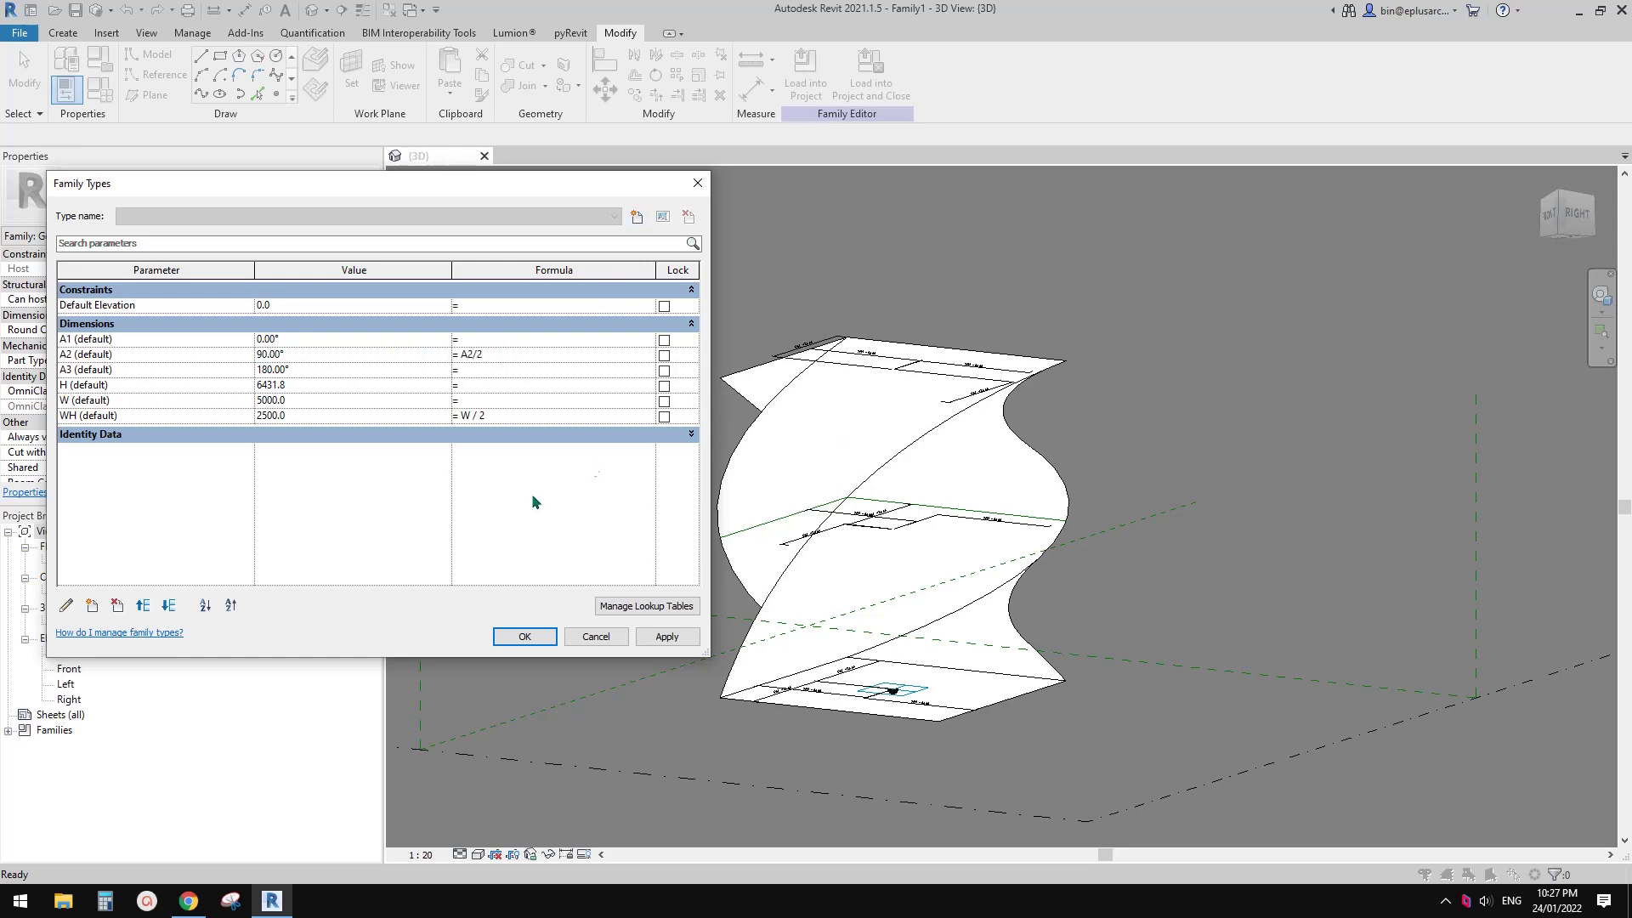
{"action": "left_click", "coordinate": [480, 507]}
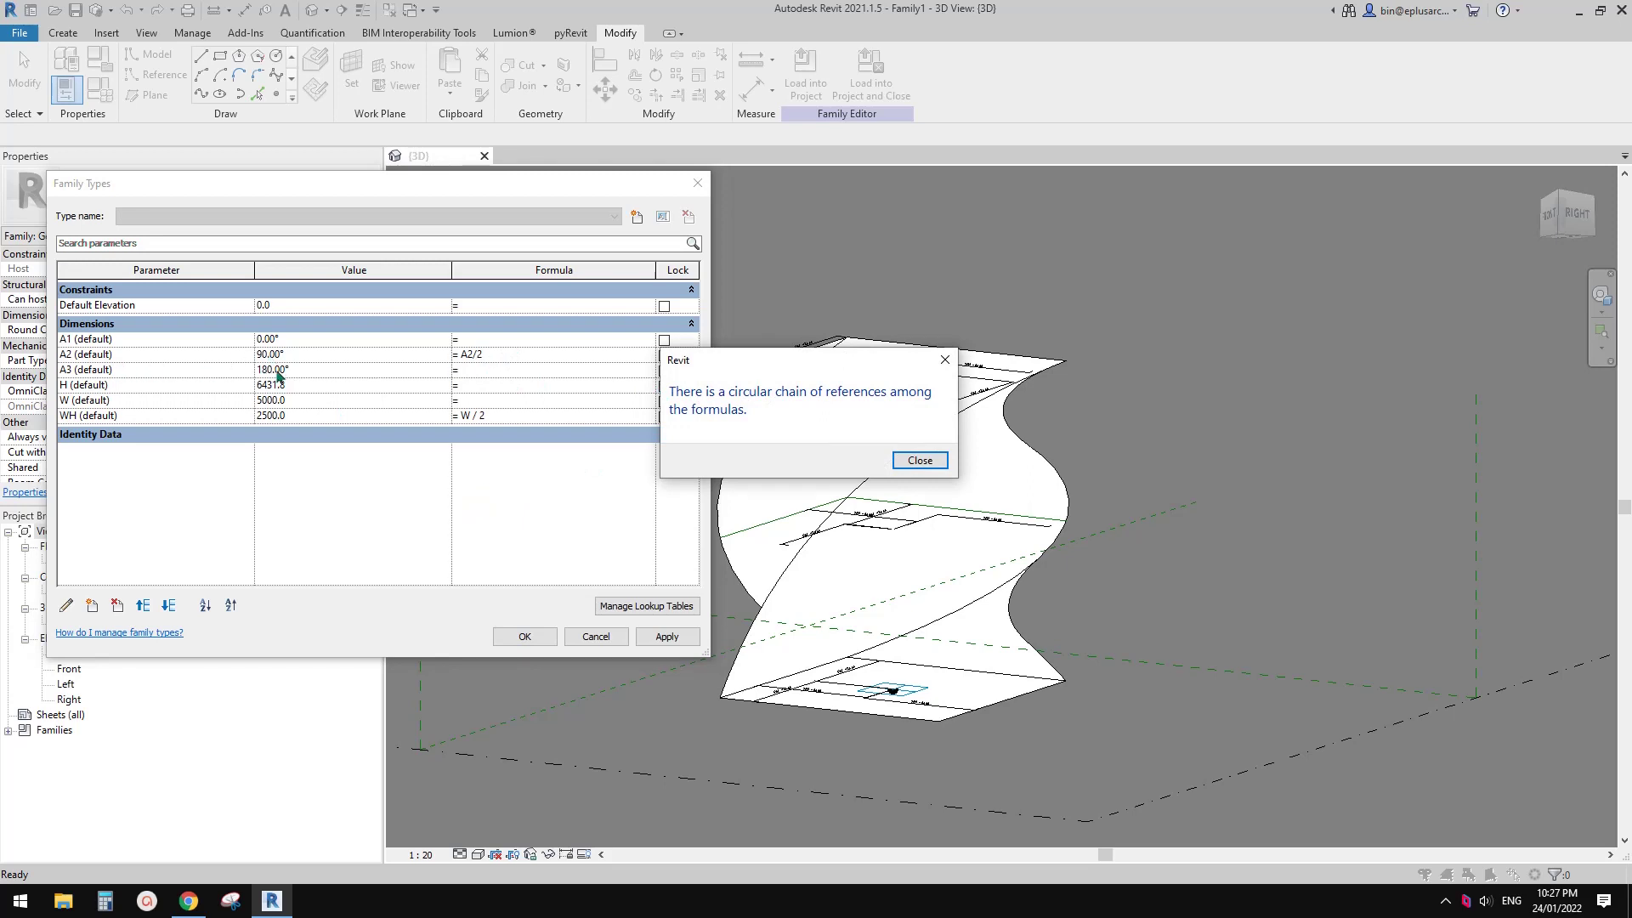
{"action": "left_click", "coordinate": [944, 360]}
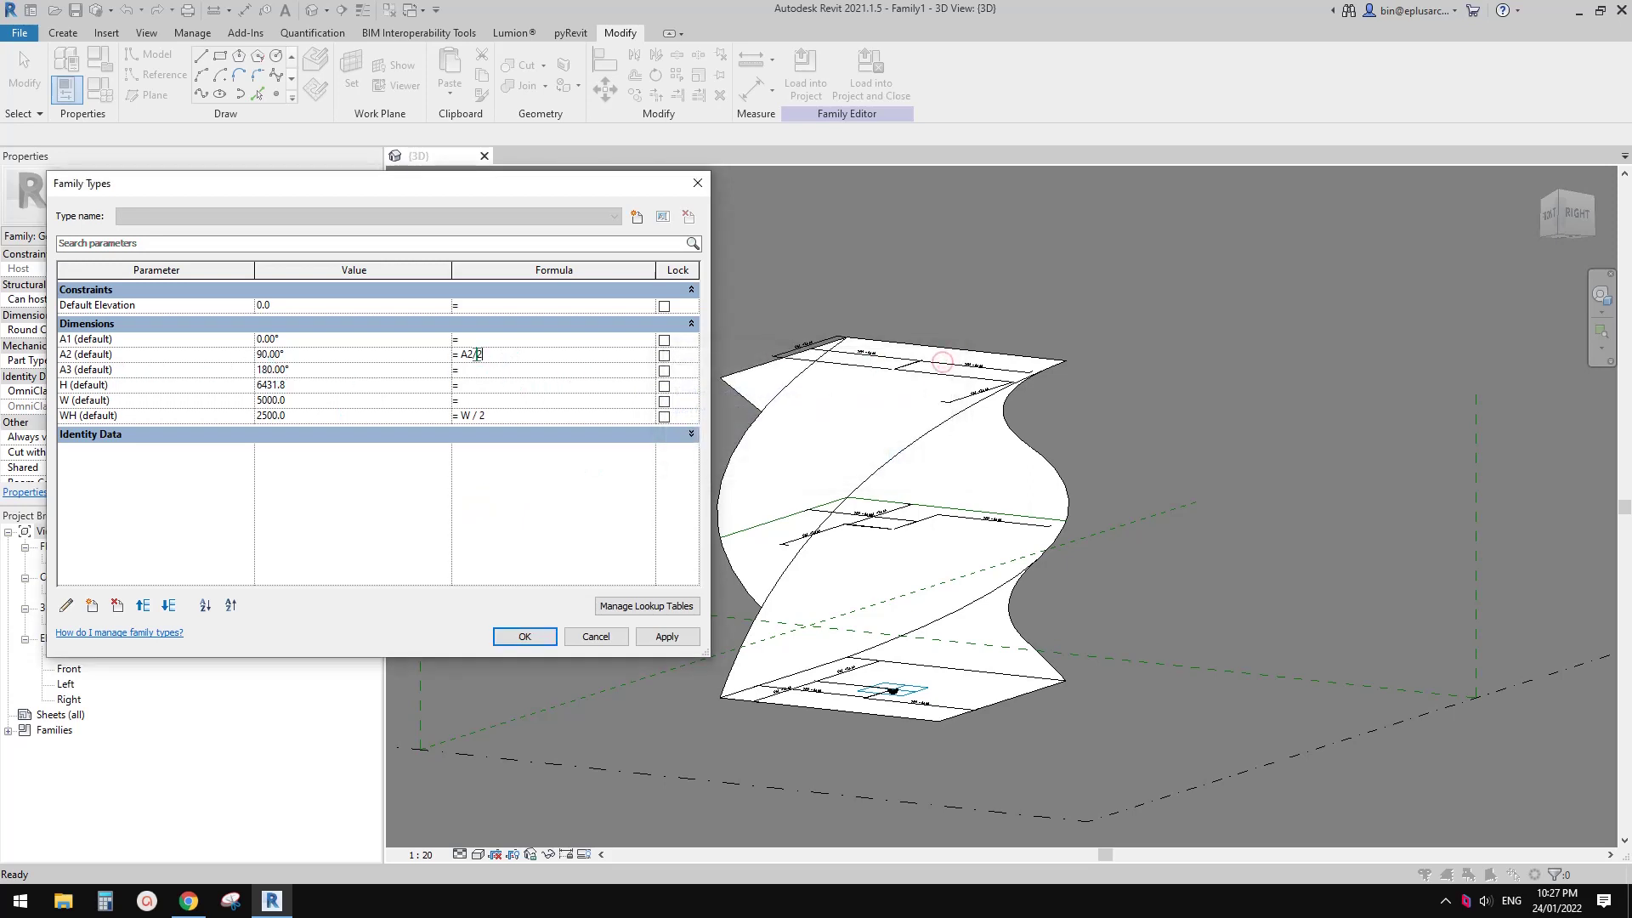
{"action": "left_click", "coordinate": [480, 354]}
{"action": "type", "text": "A"}
{"action": "left_click", "coordinate": [667, 637]}
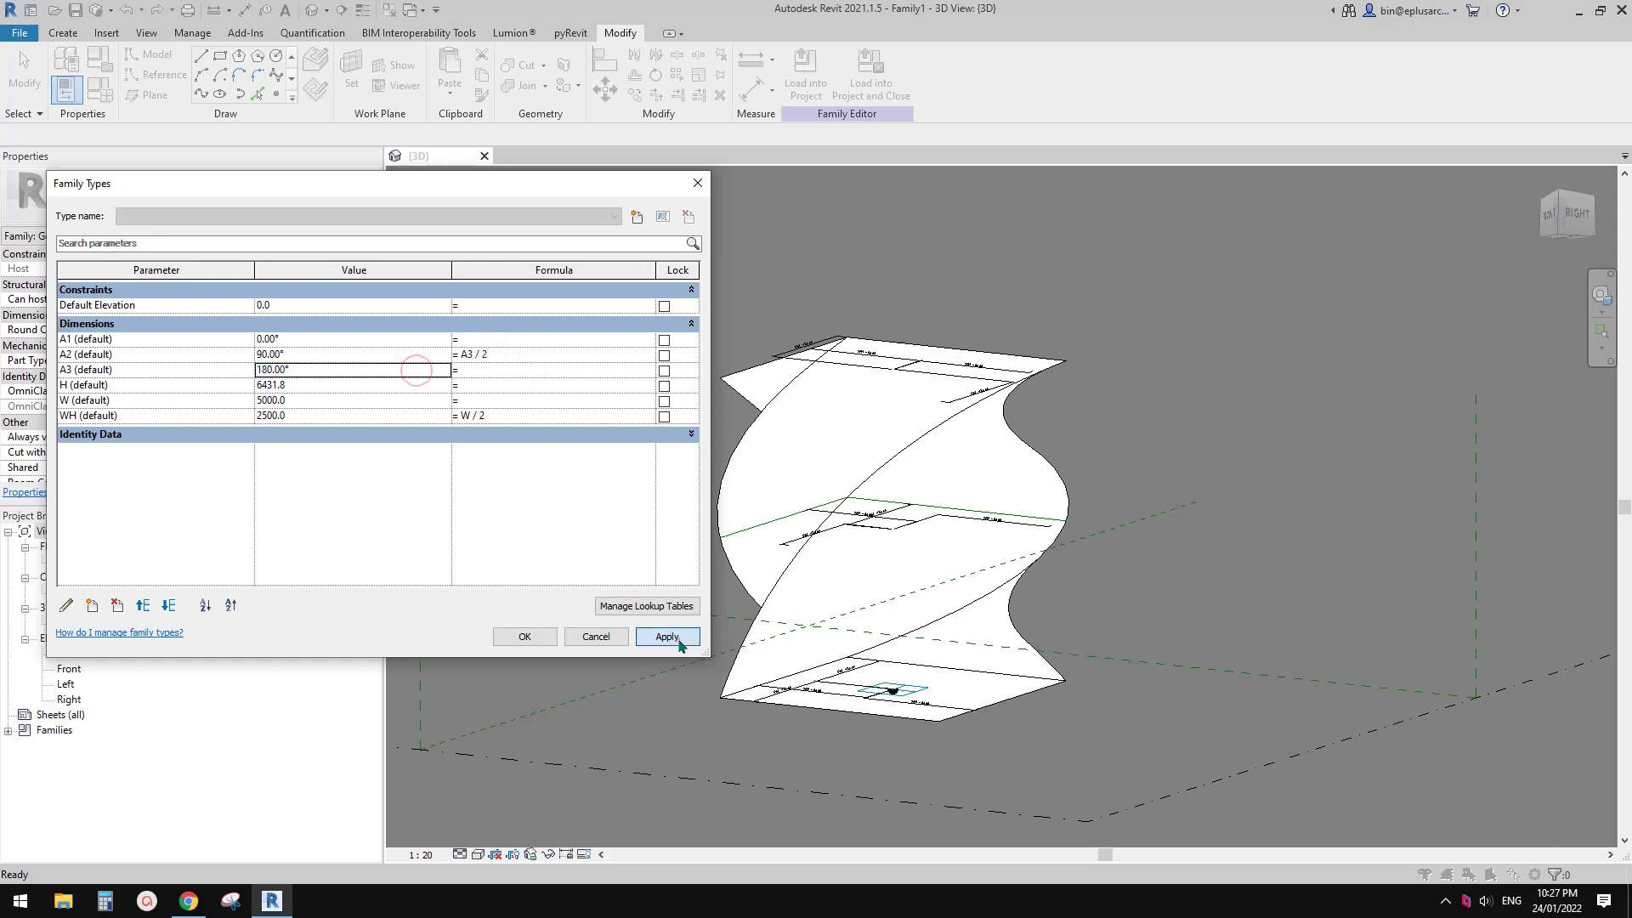
{"action": "left_click", "coordinate": [527, 636]}
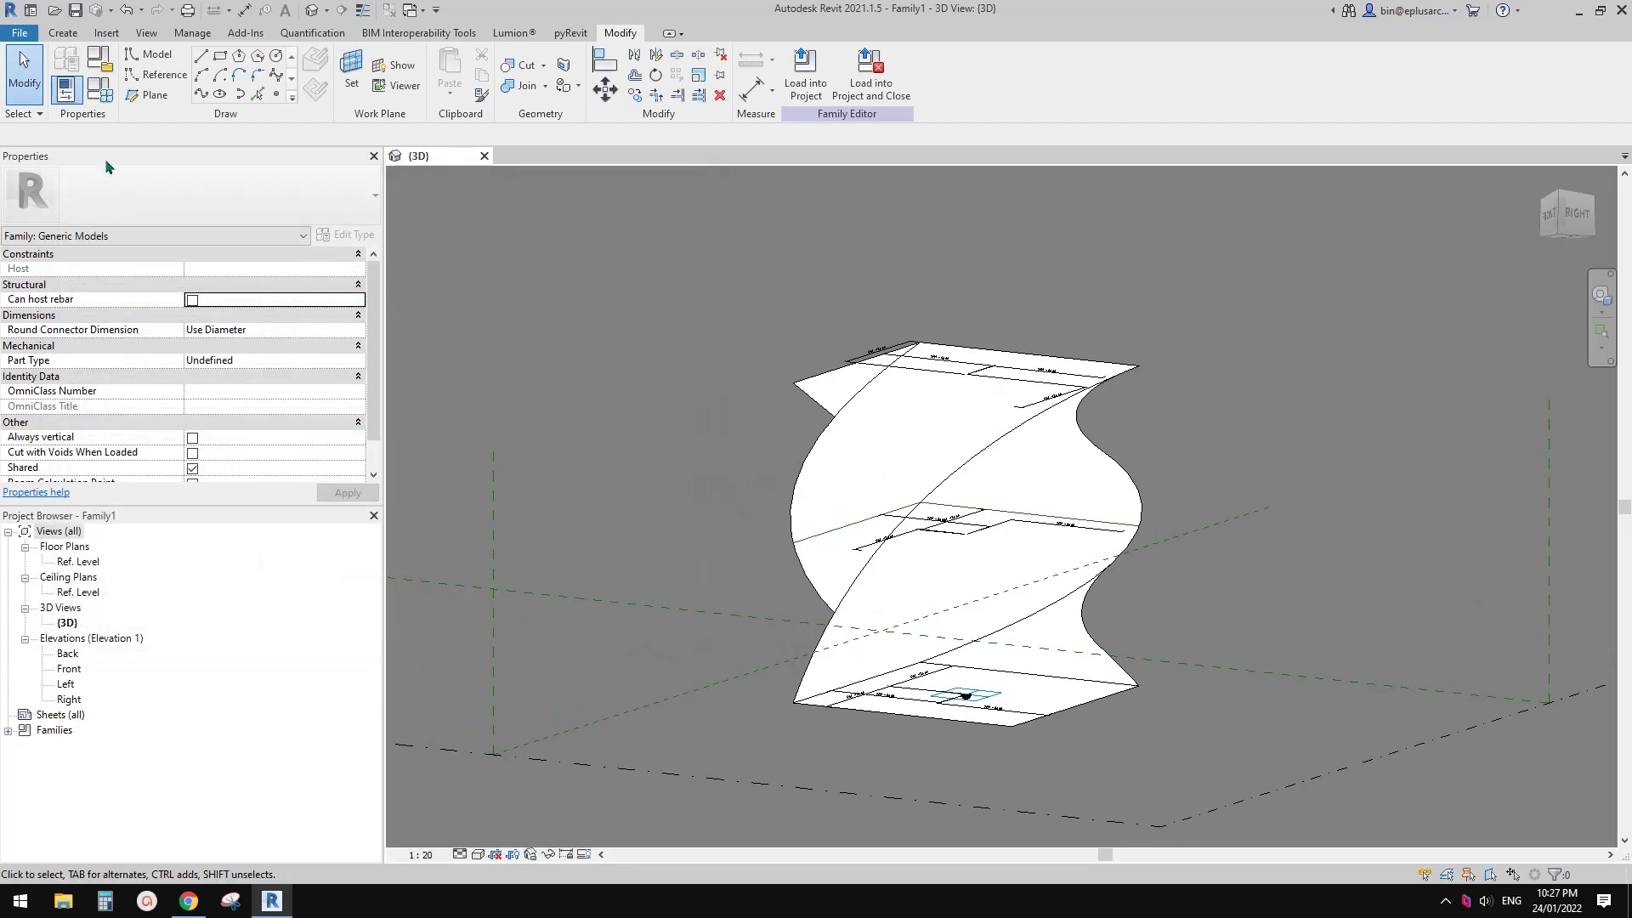
- Test the linked twist in the family types by applying A3 values of 225° and 360°
{"action": "left_click", "coordinate": [98, 89]}
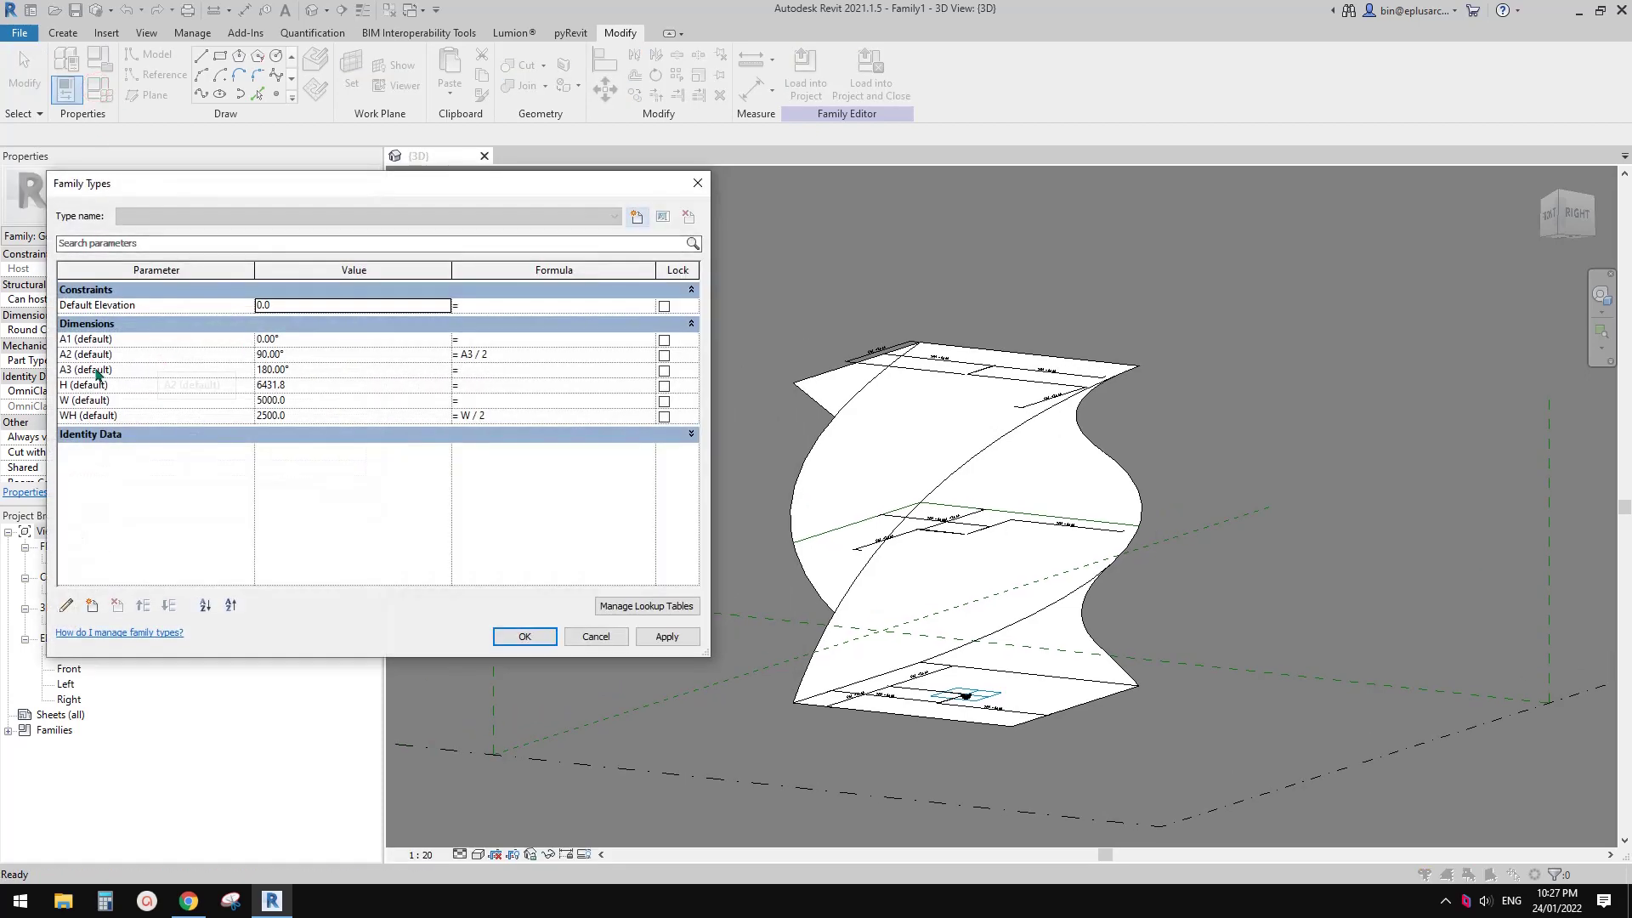
{"action": "left_click", "coordinate": [329, 368]}
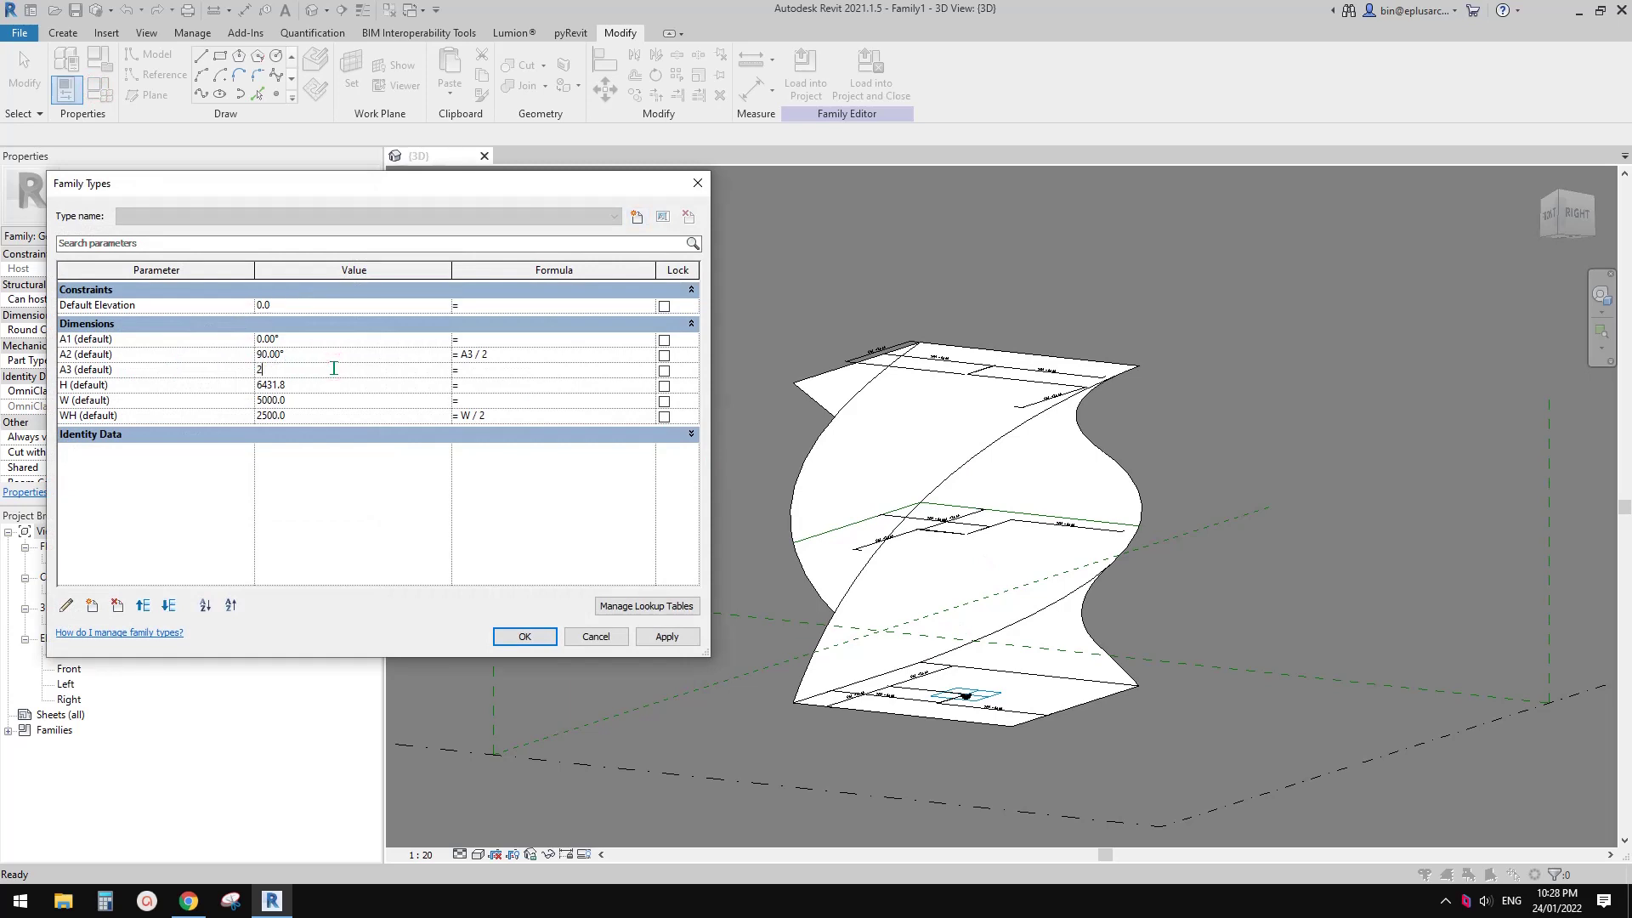
{"action": "left_click", "coordinate": [667, 637]}
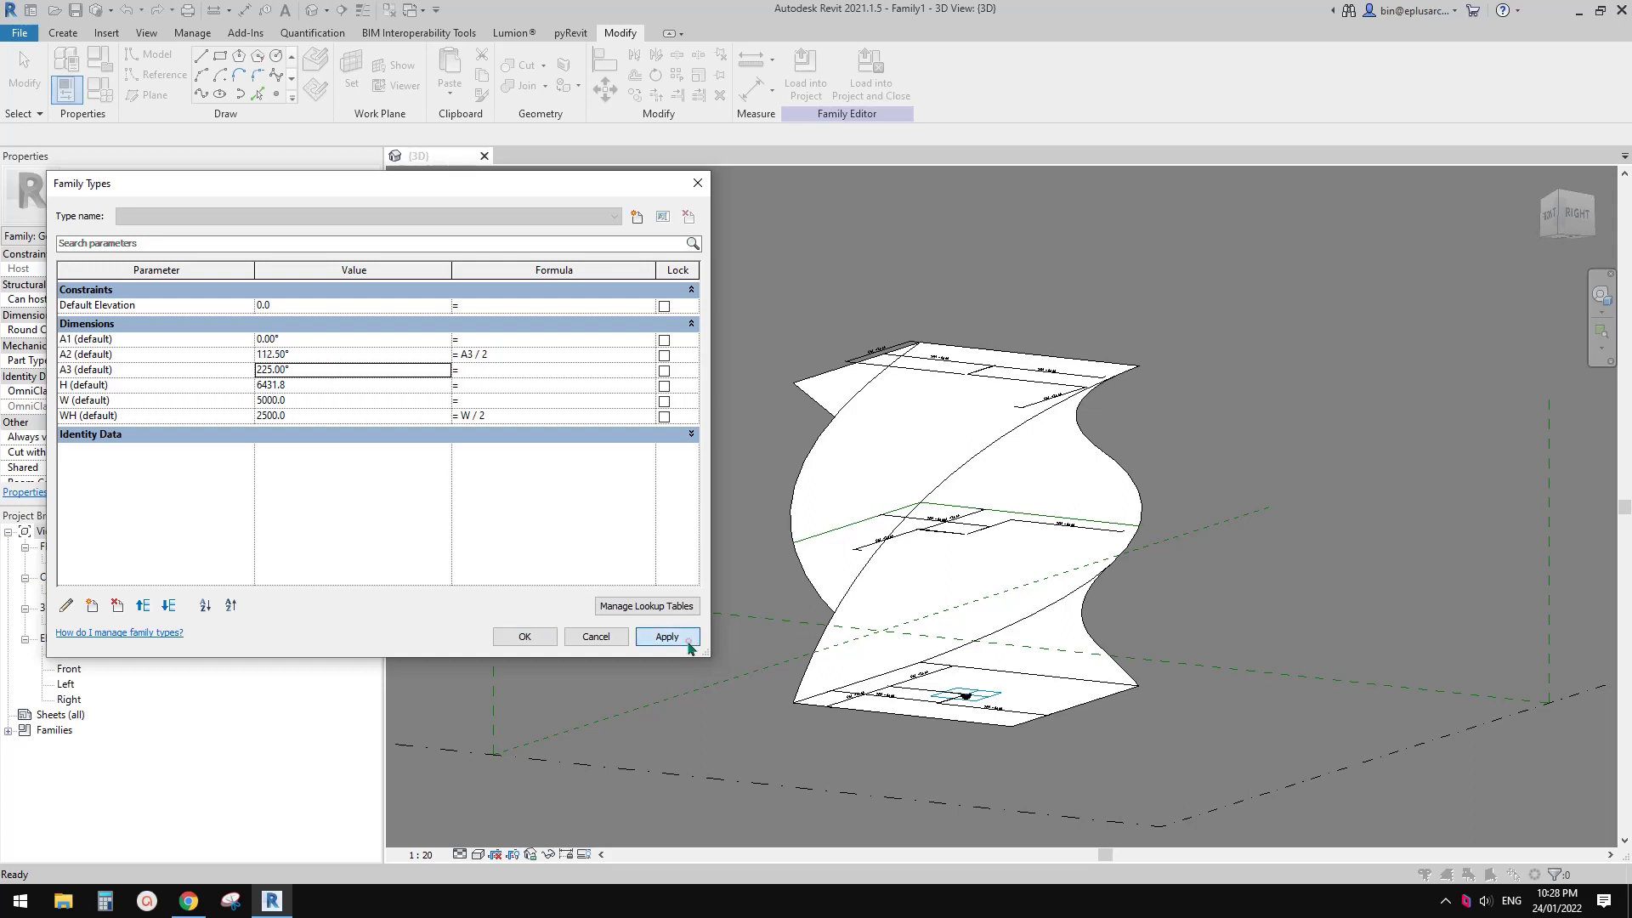
{"action": "left_click", "coordinate": [323, 371]}
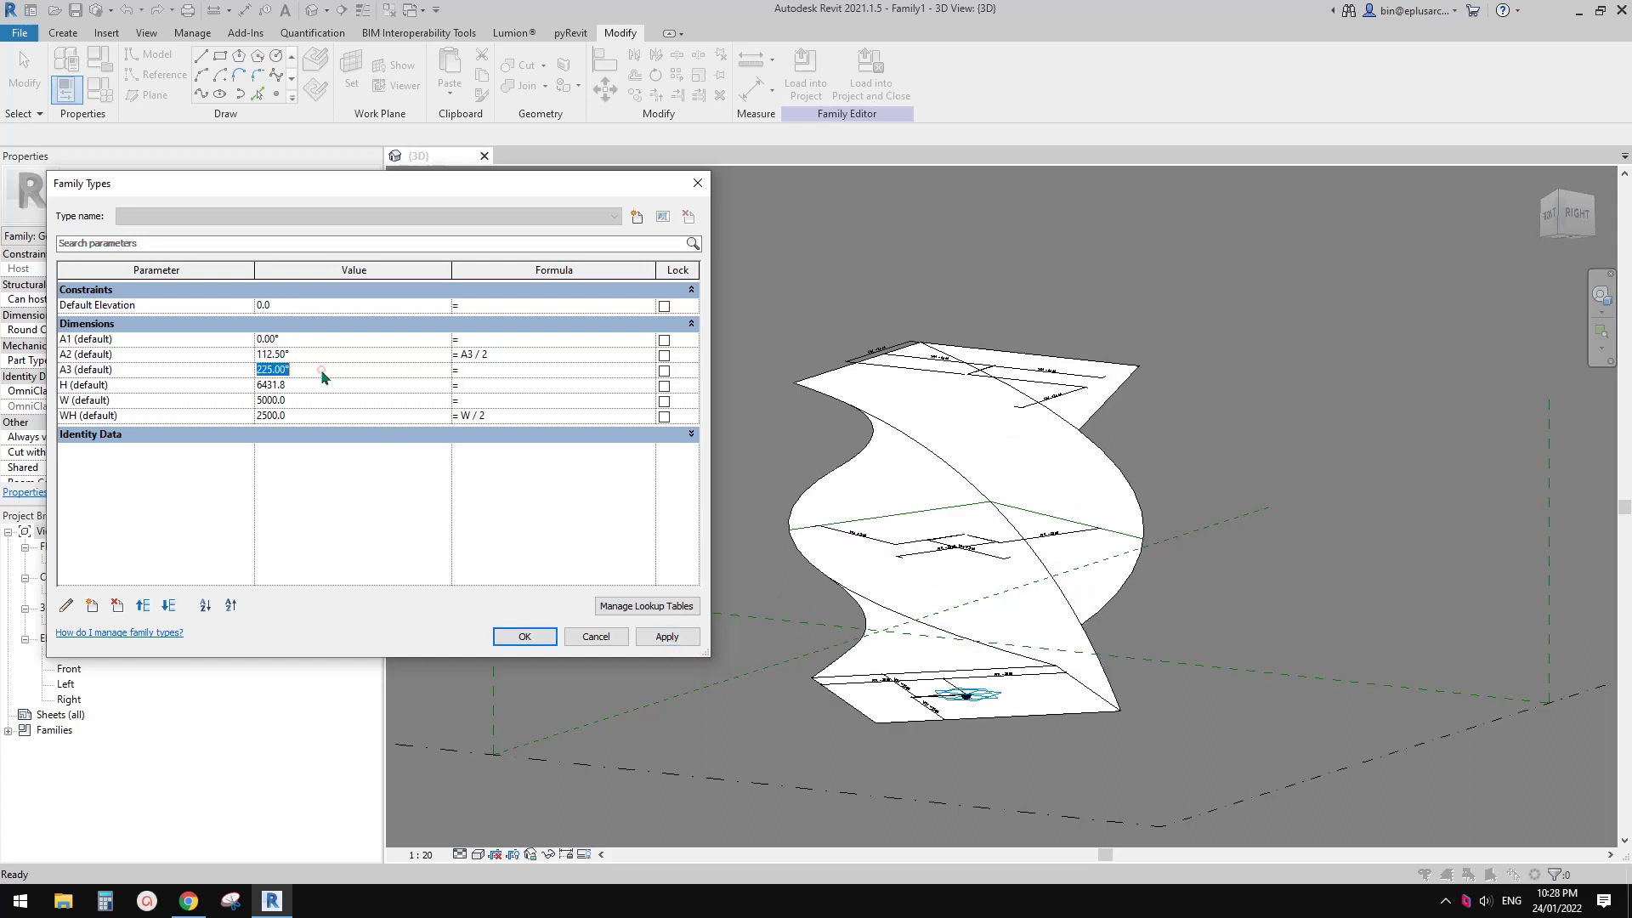
{"action": "type", "text": "360"}
{"action": "left_click", "coordinate": [688, 636]}
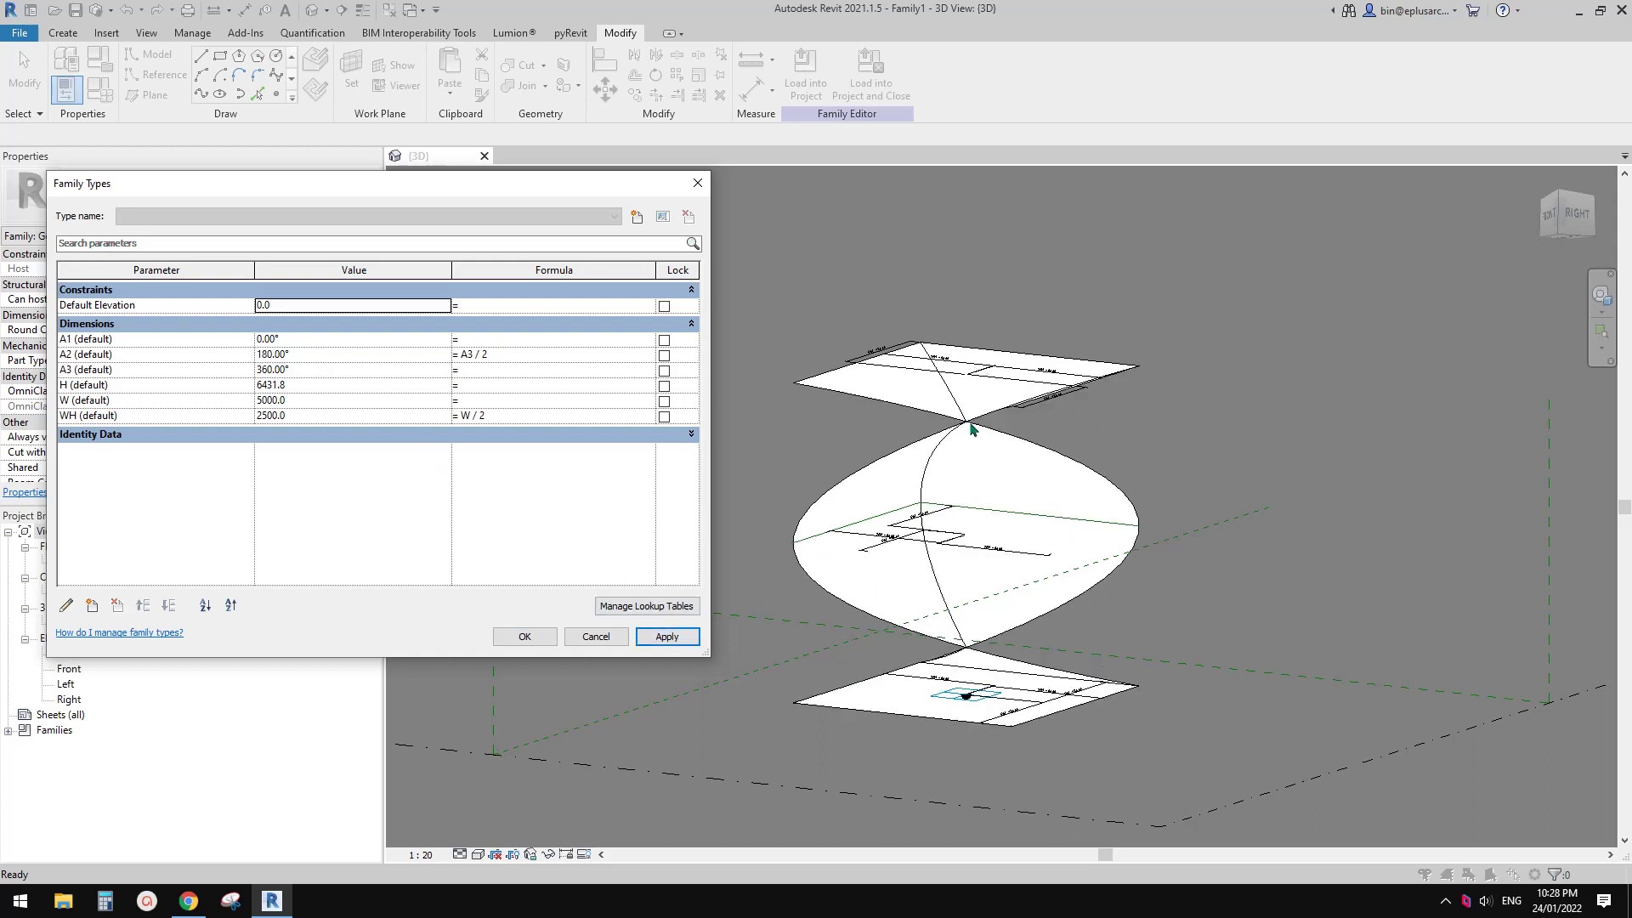
- Set A3 to 300° in the family types, accept it and view the twisted form from another side
{"action": "left_click", "coordinate": [334, 370]}
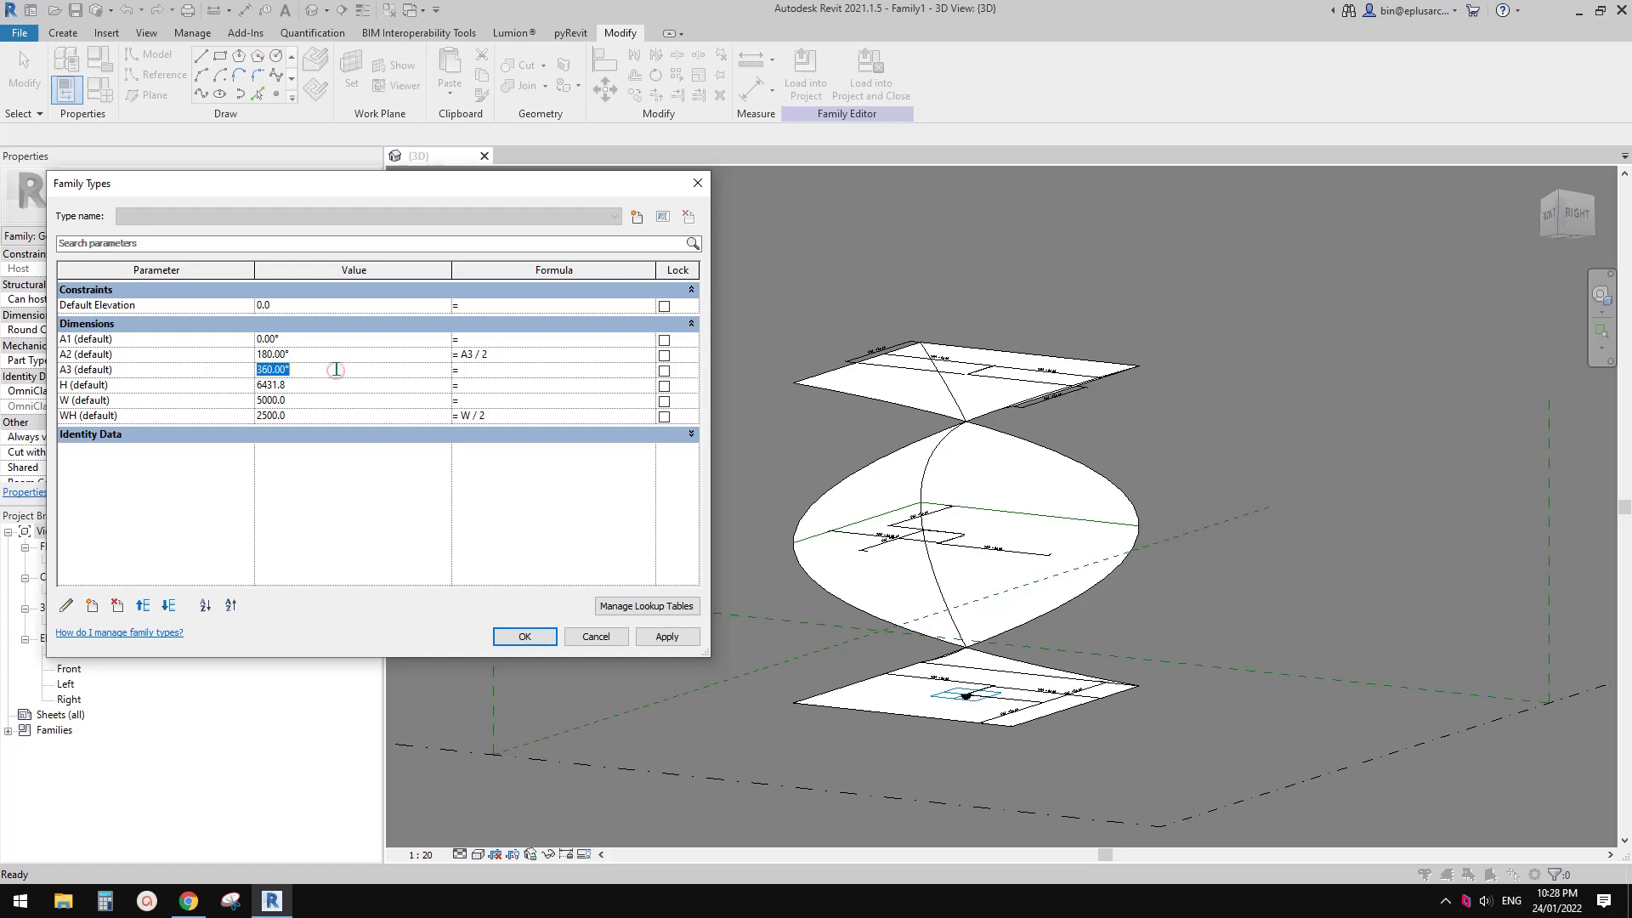
{"action": "type", "text": "300"}
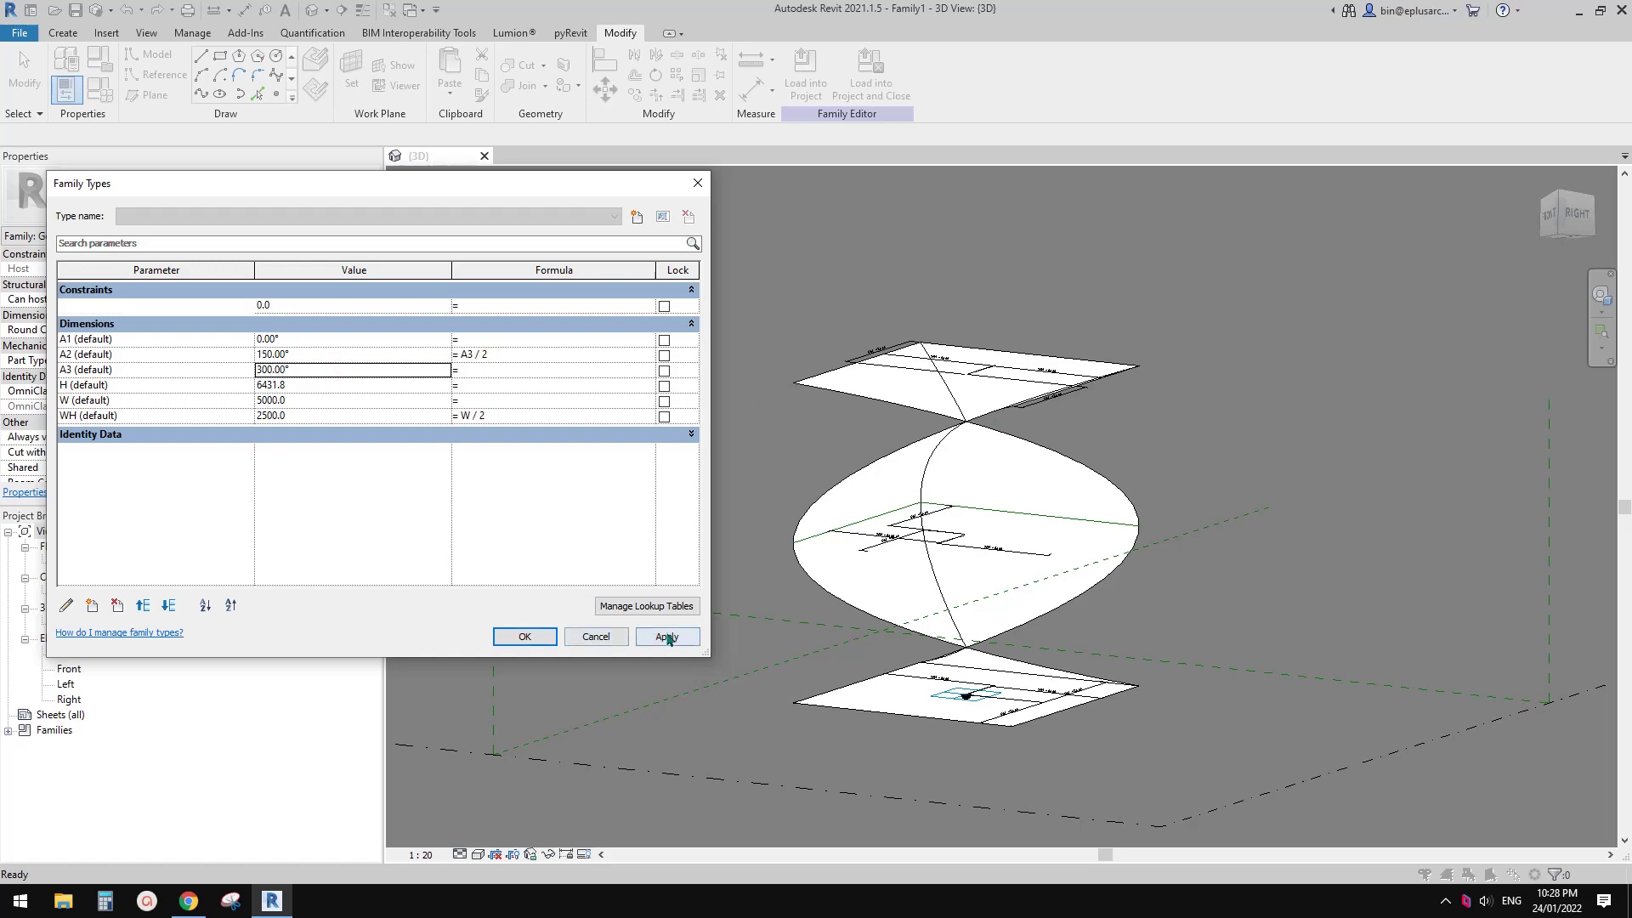
{"action": "left_click", "coordinate": [667, 636]}
{"action": "left_click", "coordinate": [525, 639]}
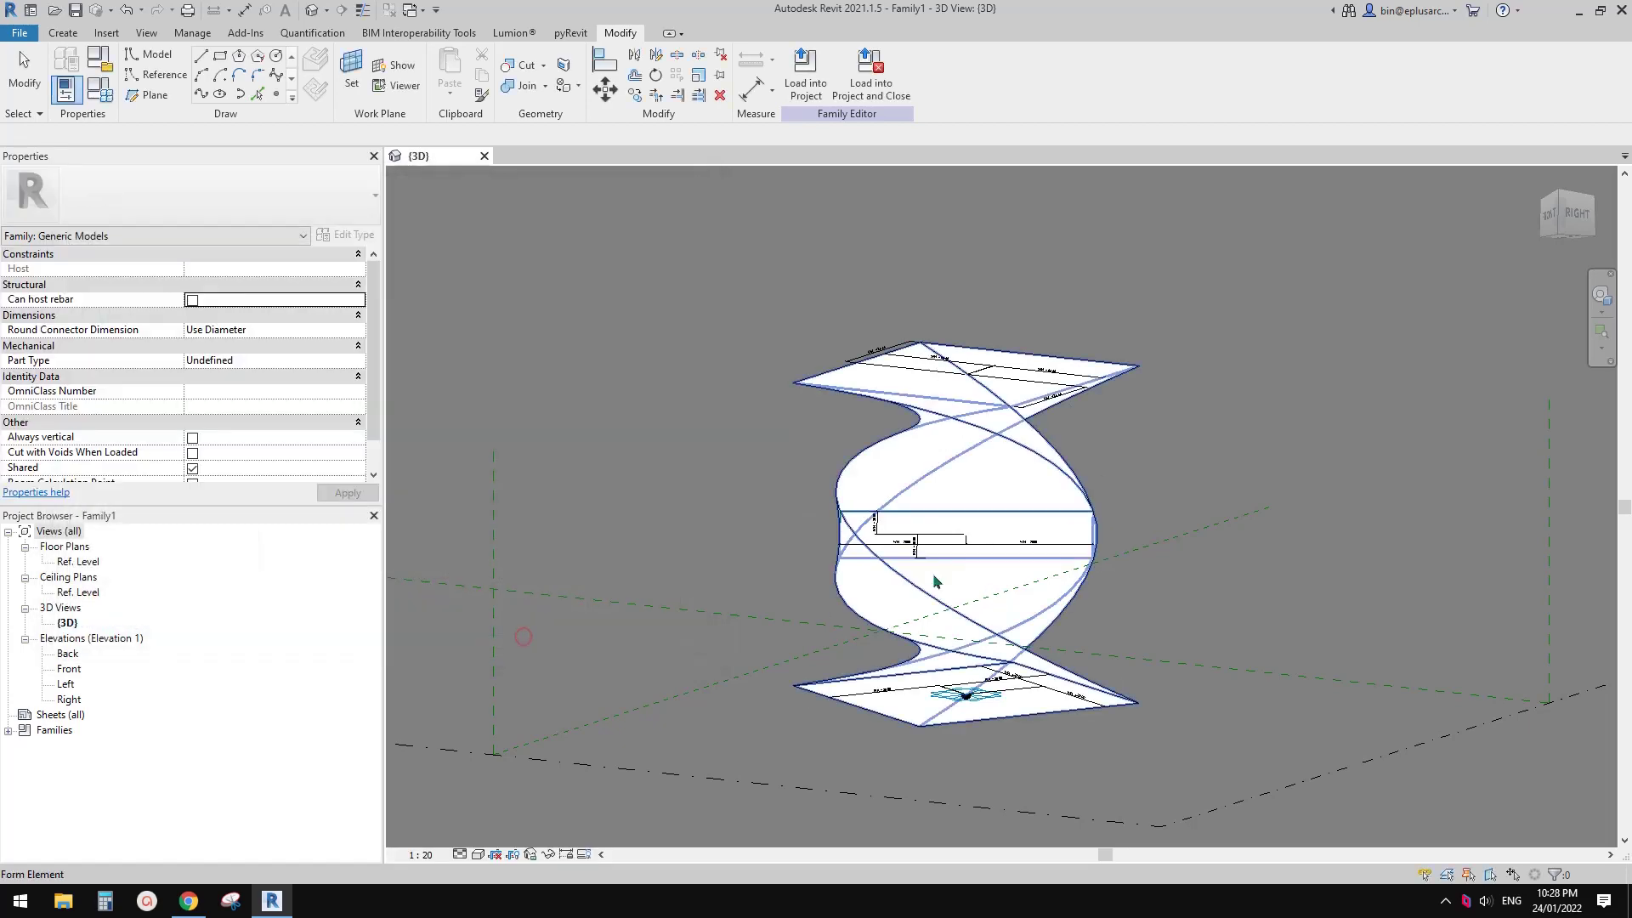
{"action": "middle_click_drag", "start_coordinate": [866, 589], "coordinate": [769, 456], "text": "shift"}
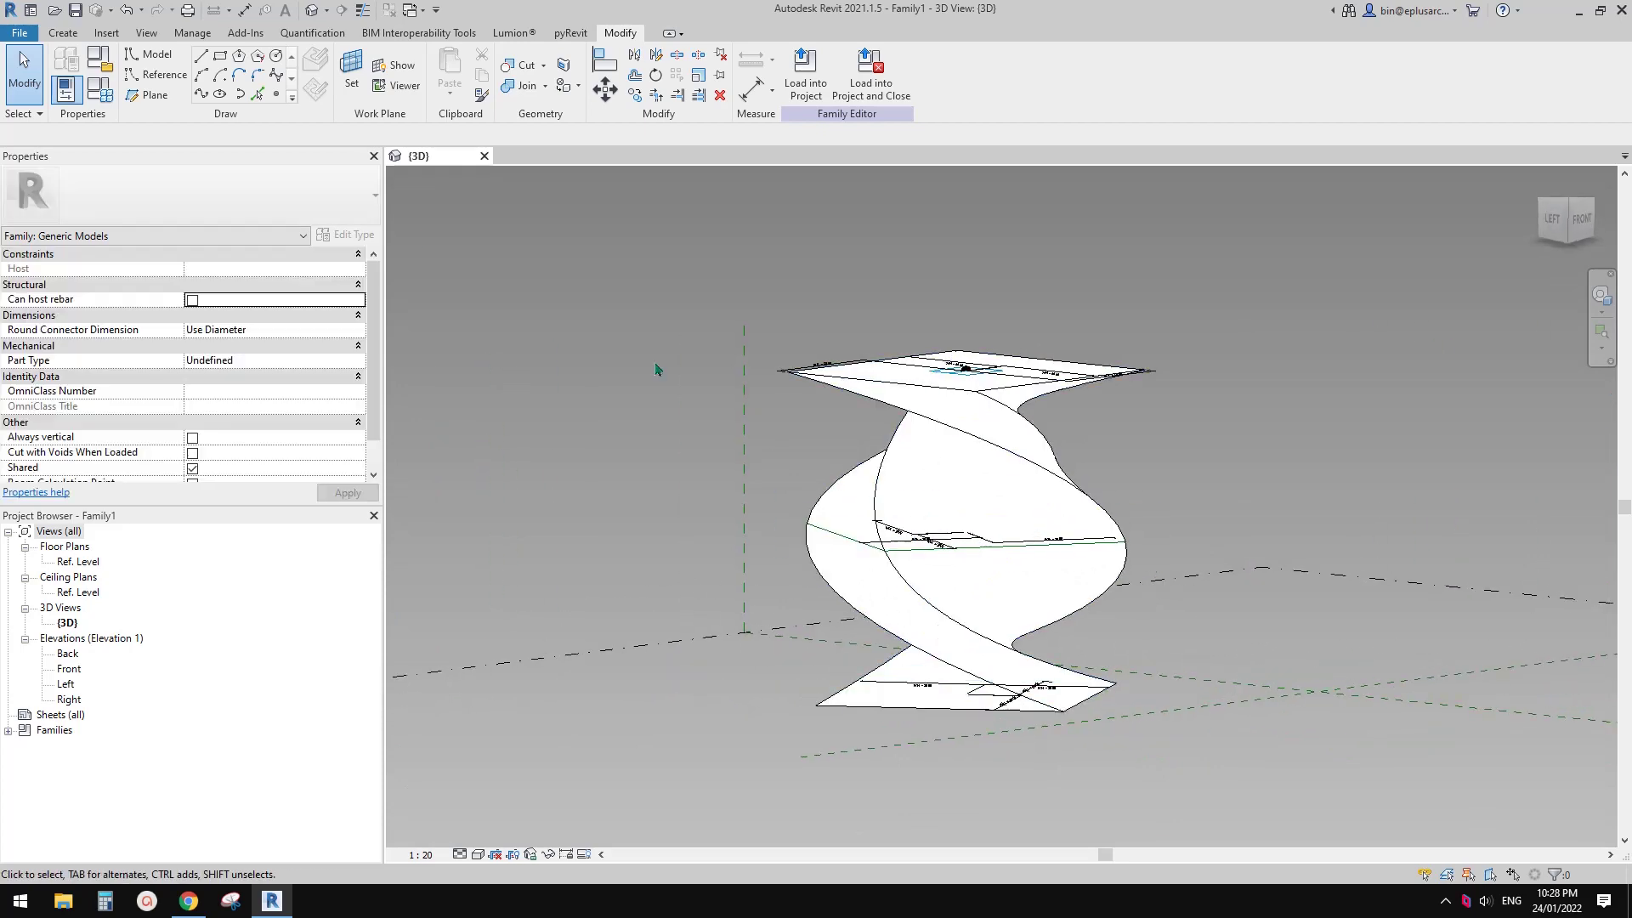
- Set A3 to 240° in the family types, accept it and inspect the twisted form from several angles
{"action": "left_click", "coordinate": [98, 89]}
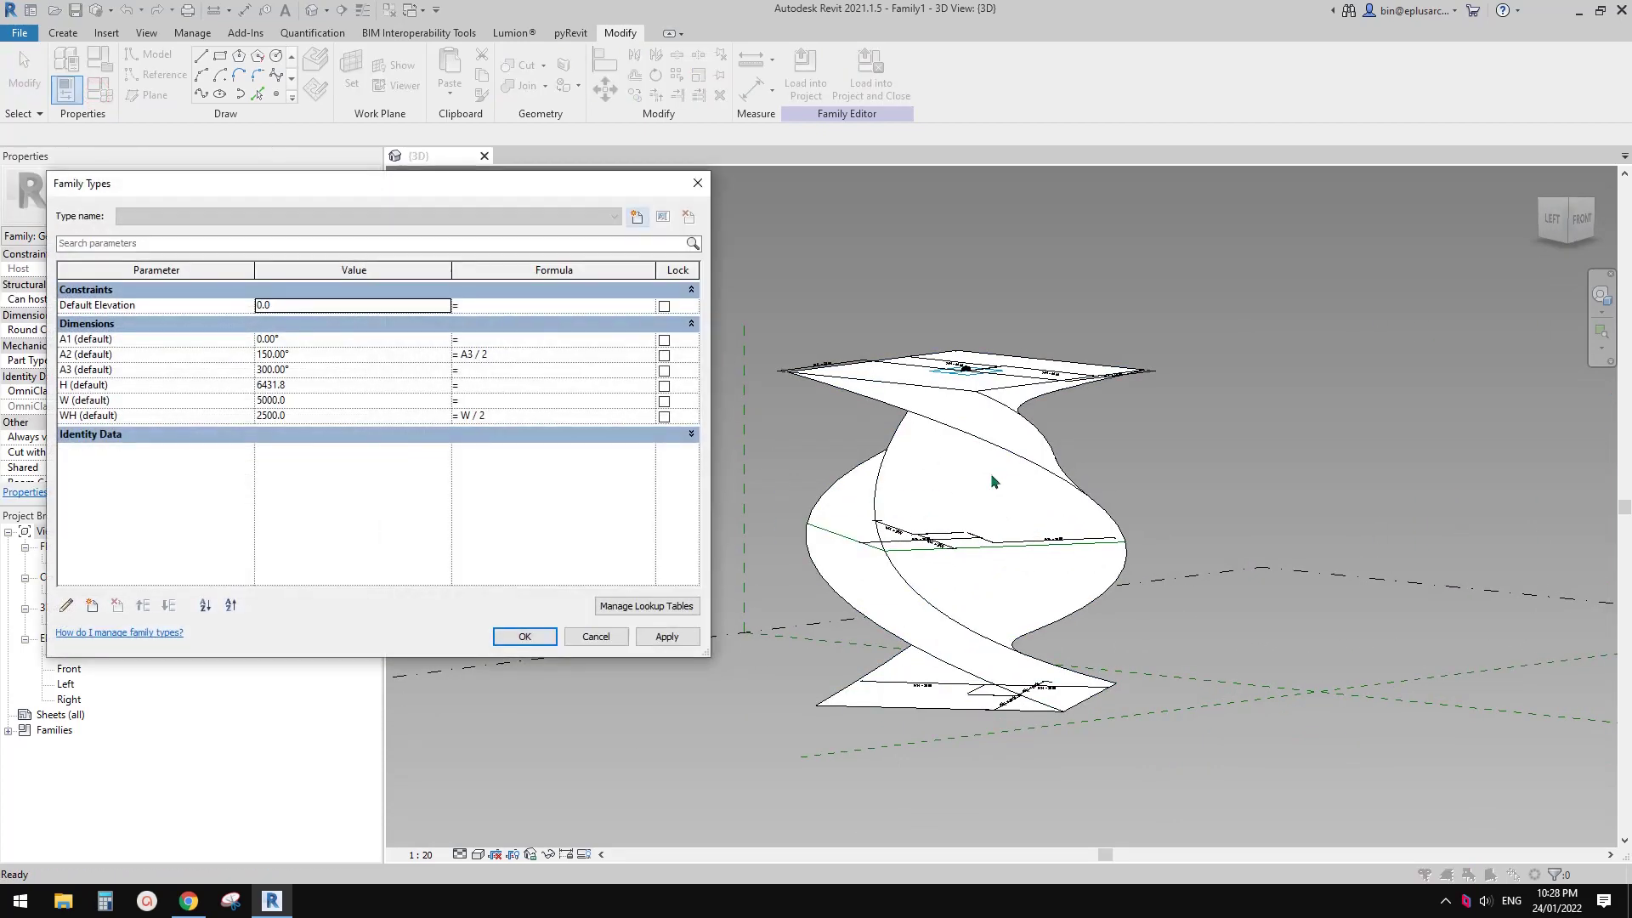
{"action": "left_click", "coordinate": [326, 371]}
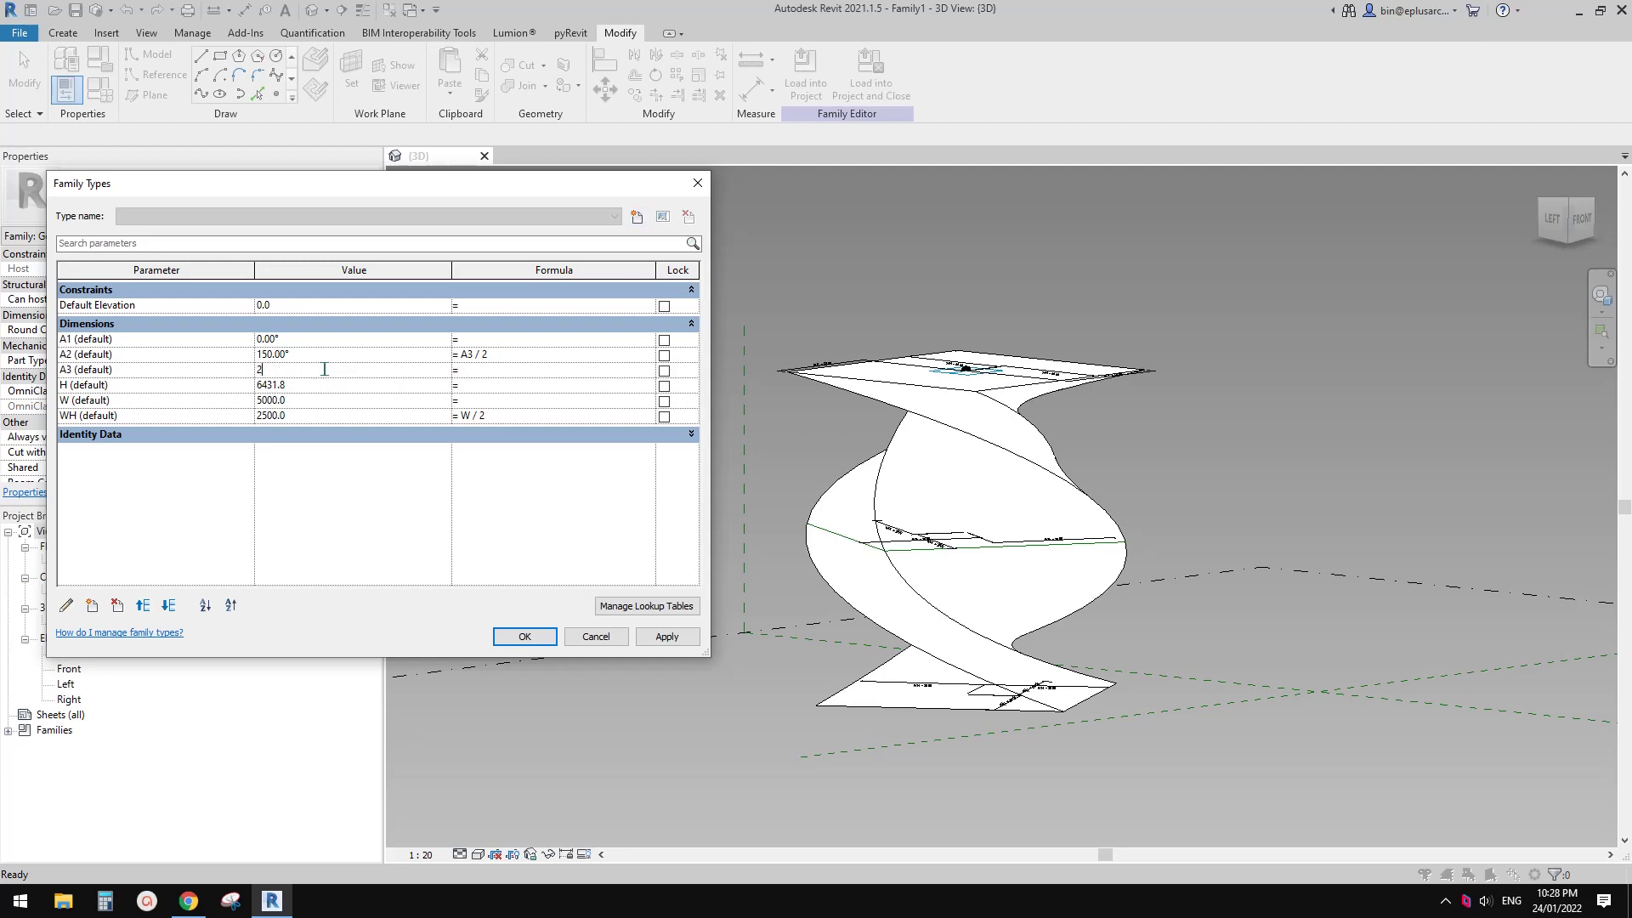
{"action": "left_click", "coordinate": [667, 636]}
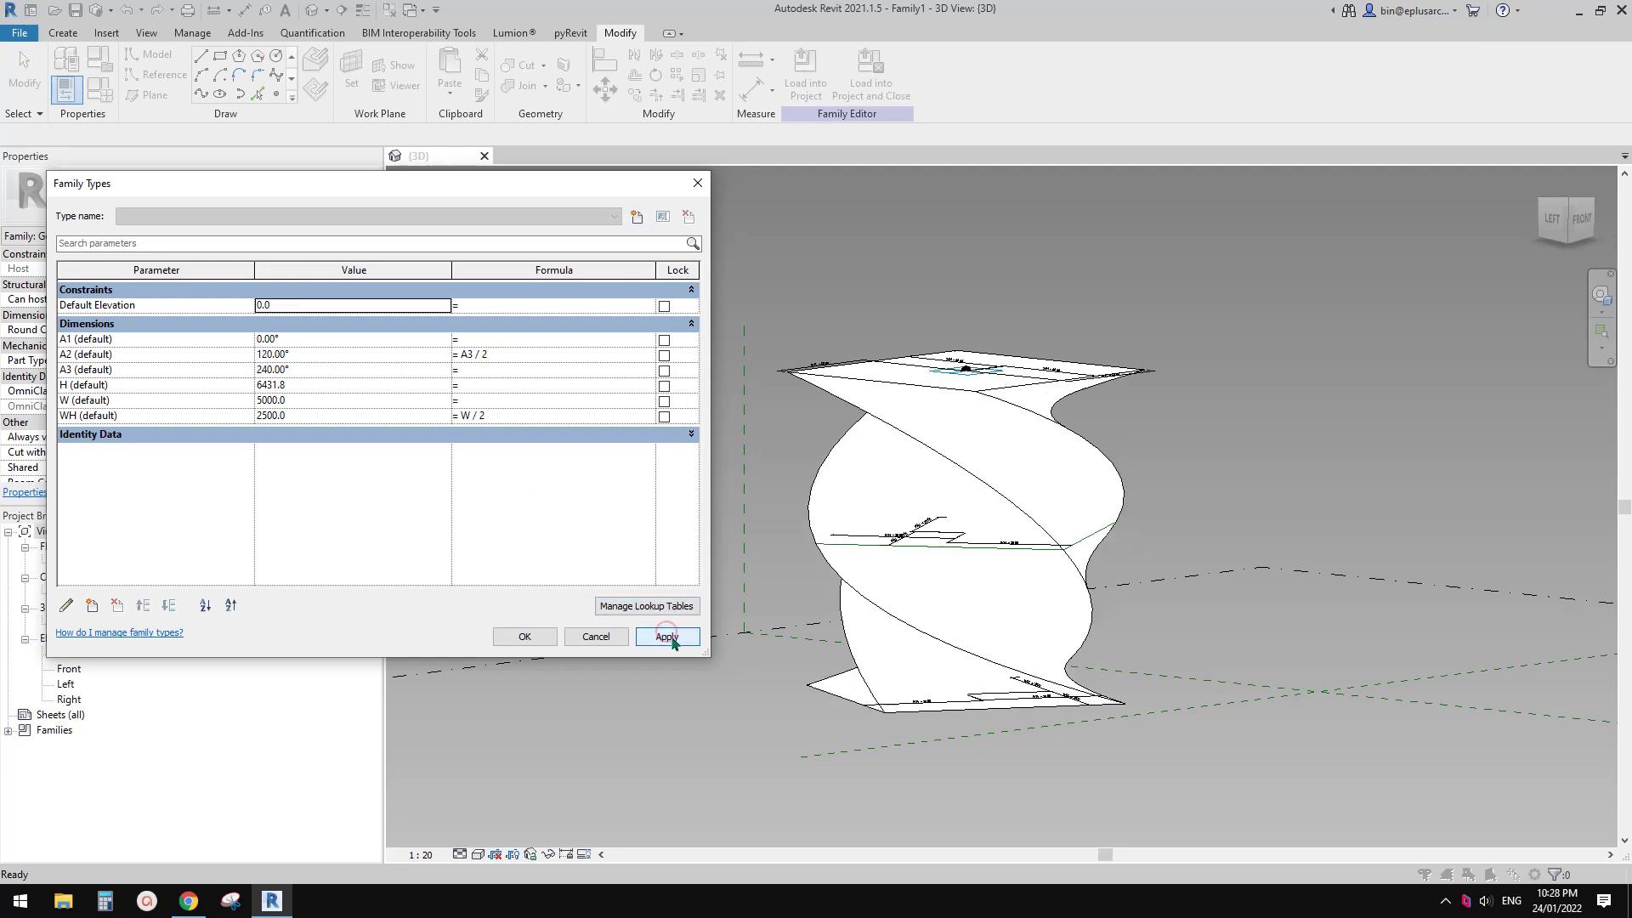
{"action": "left_click", "coordinate": [524, 633]}
{"action": "middle_click_drag", "start_coordinate": [927, 545], "coordinate": [1377, 599], "text": "shift"}
{"action": "scroll", "coordinate": [1065, 520], "scroll_direction": "up", "scroll_amount": 2}
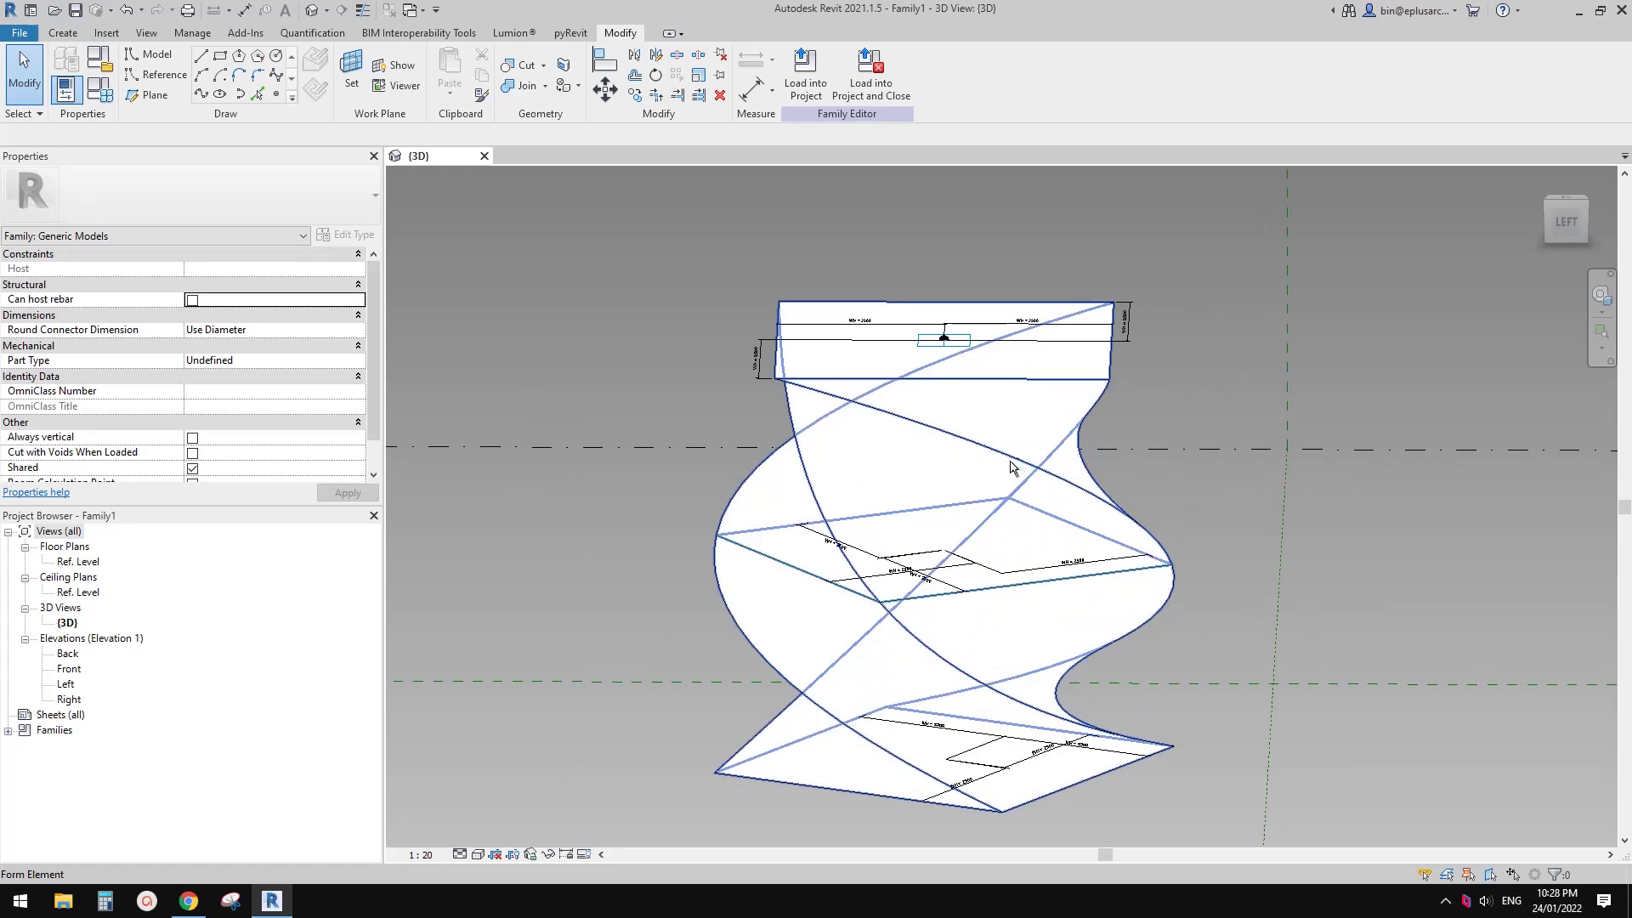
{"action": "middle_click_drag", "start_coordinate": [1012, 466], "coordinate": [888, 488], "text": "shift"}
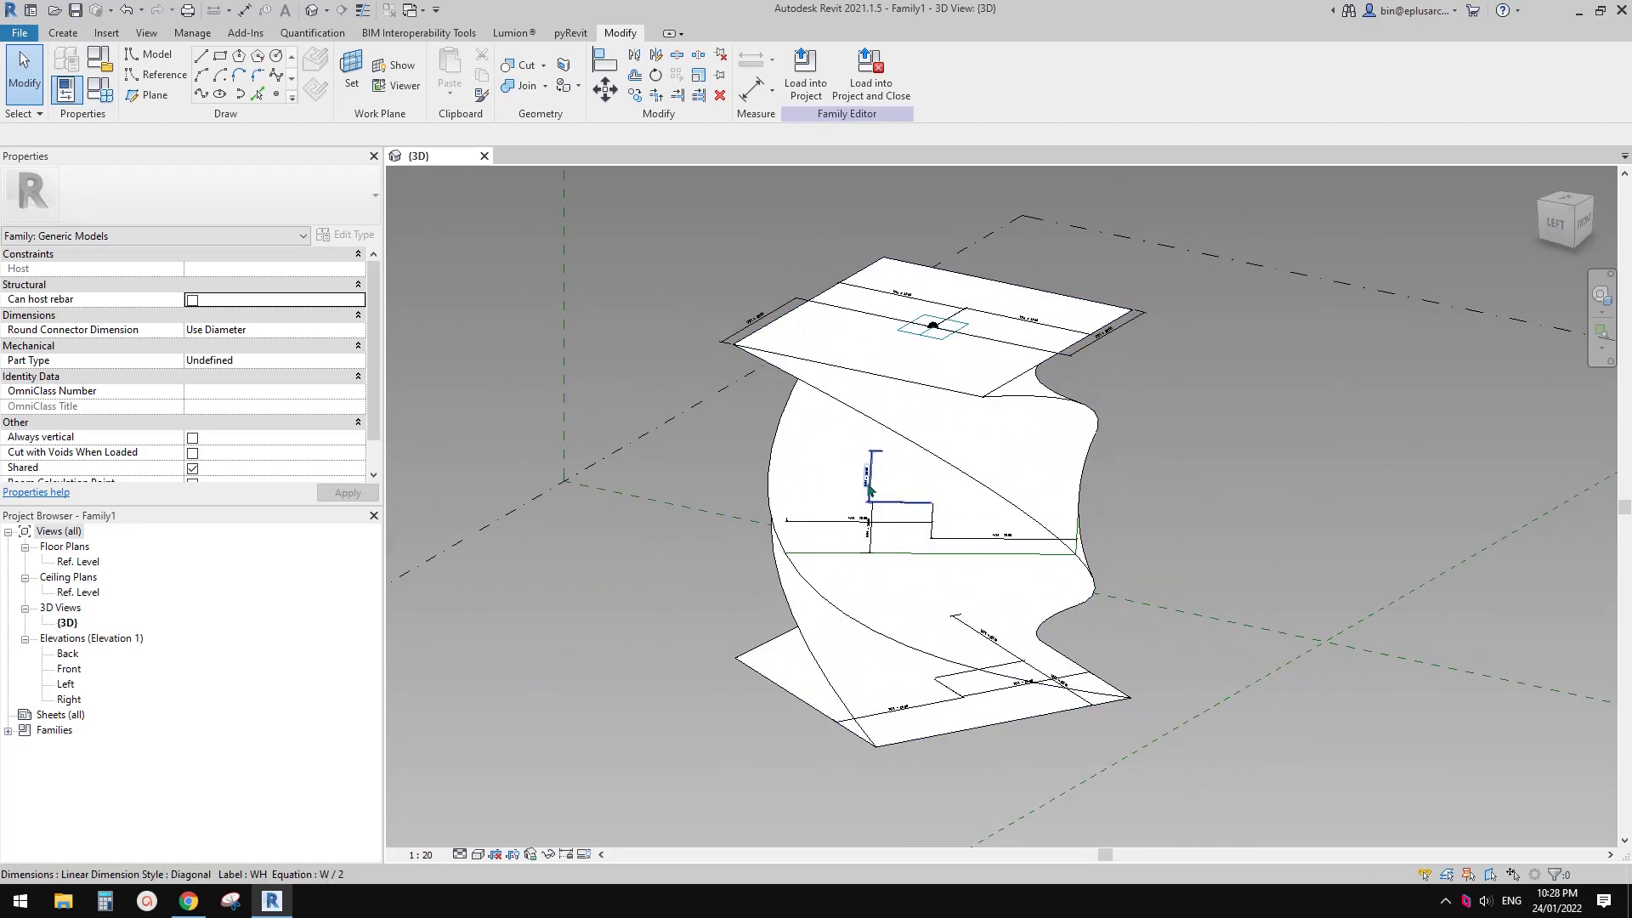
{"action": "middle_click_drag", "start_coordinate": [888, 487], "coordinate": [714, 377], "text": "shift"}
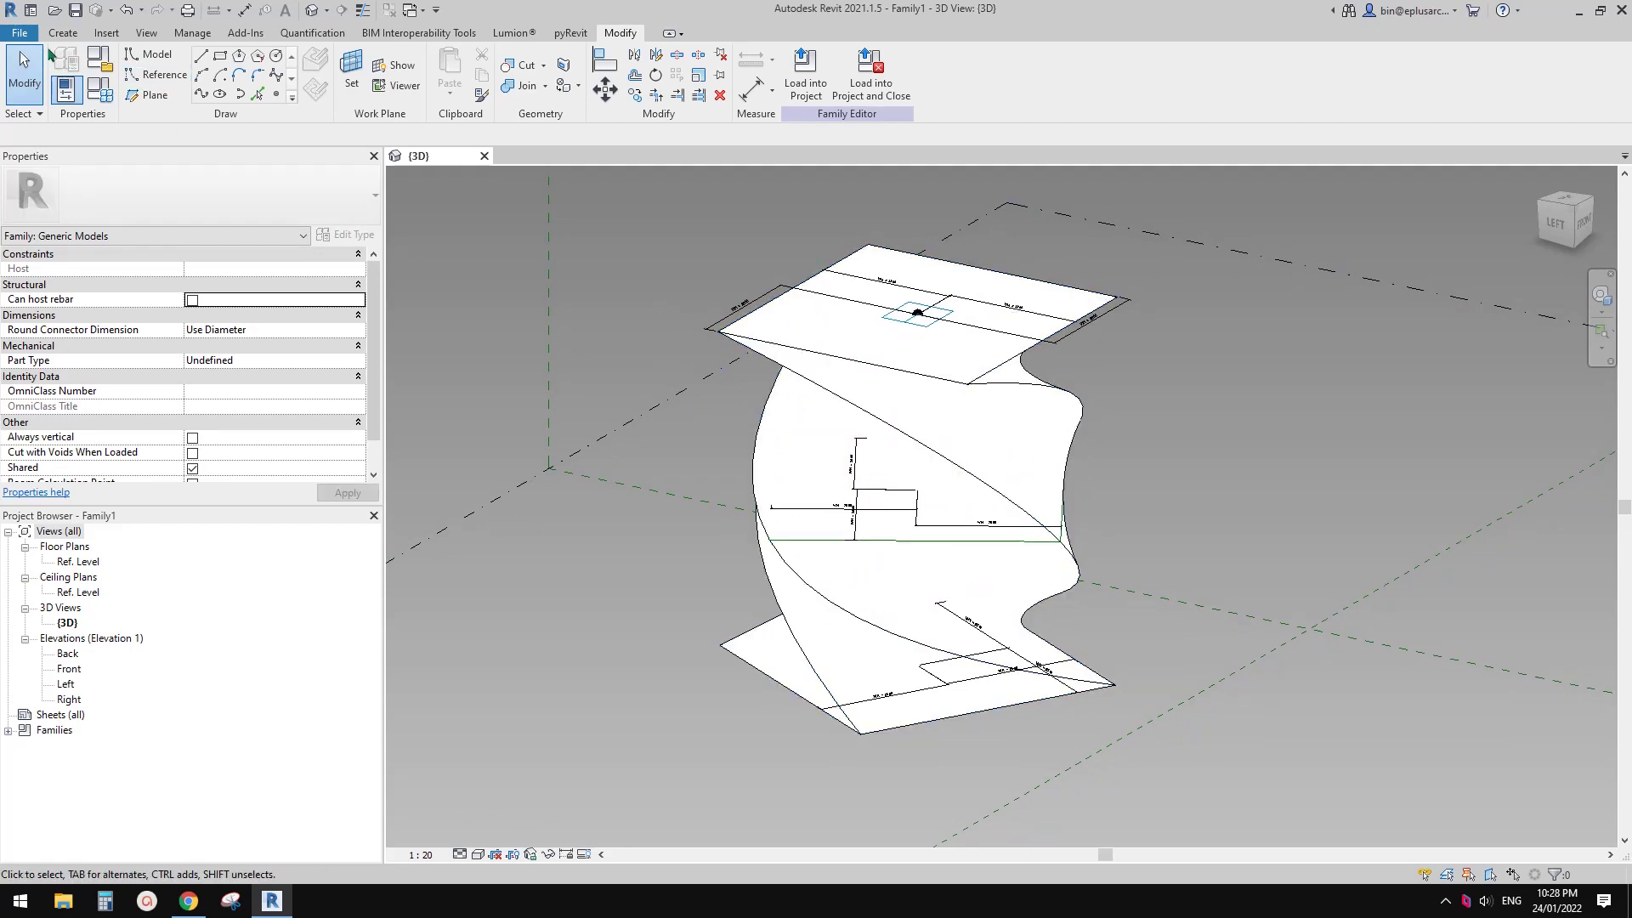
- Create a new project from the defaultAUSENU template
{"action": "left_click", "coordinate": [19, 33]}
{"action": "left_click", "coordinate": [105, 97]}
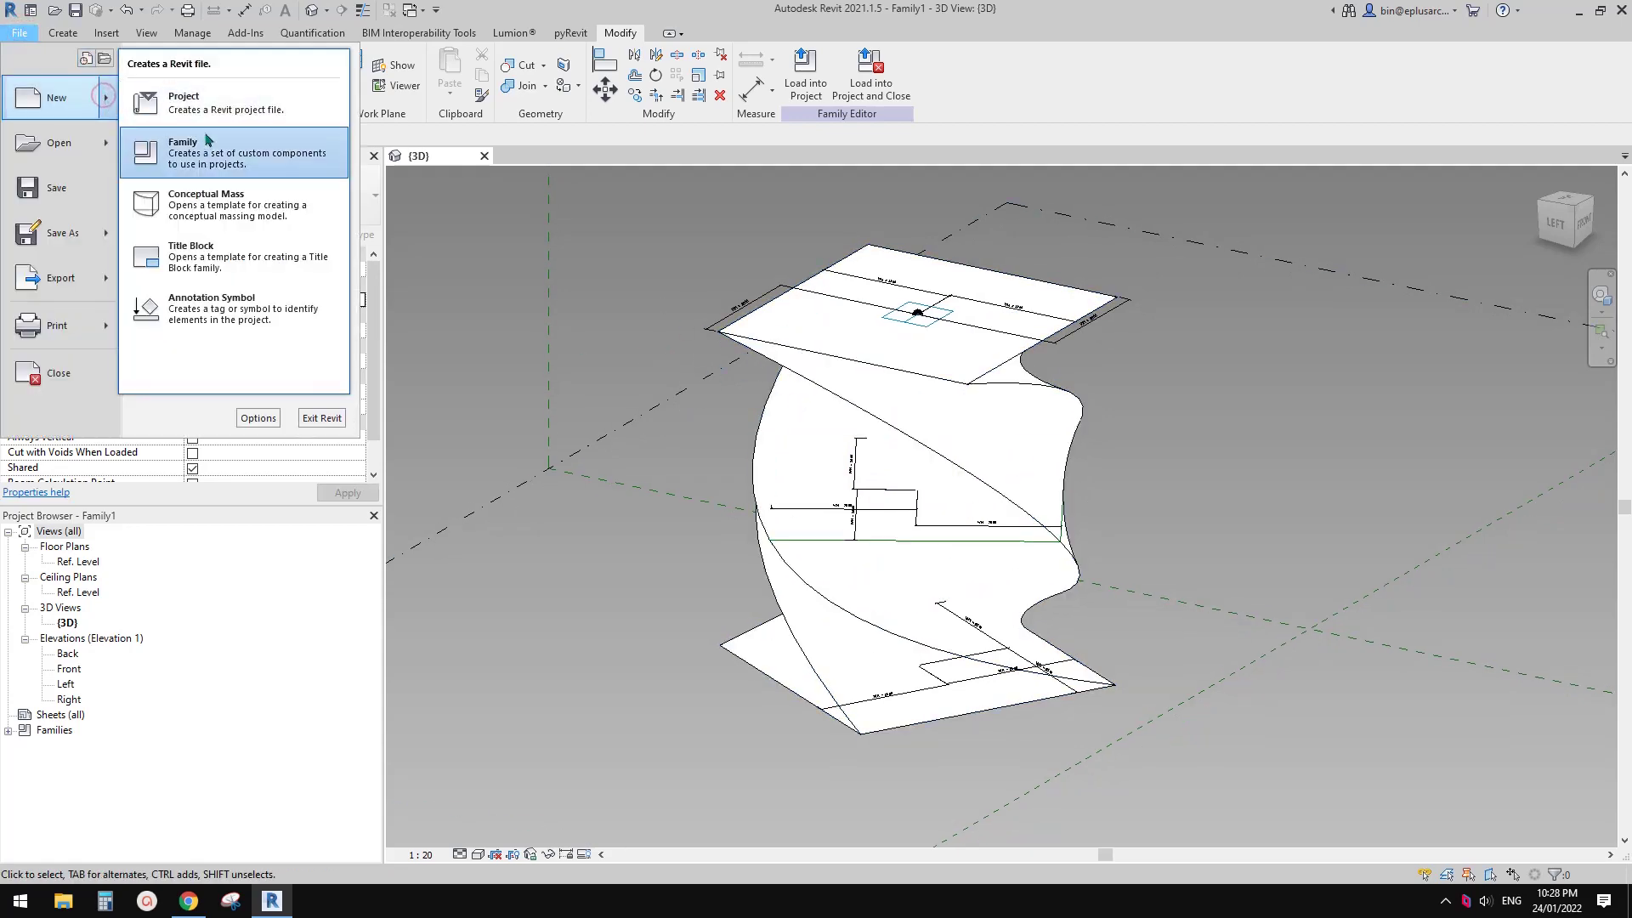
{"action": "left_click", "coordinate": [202, 102]}
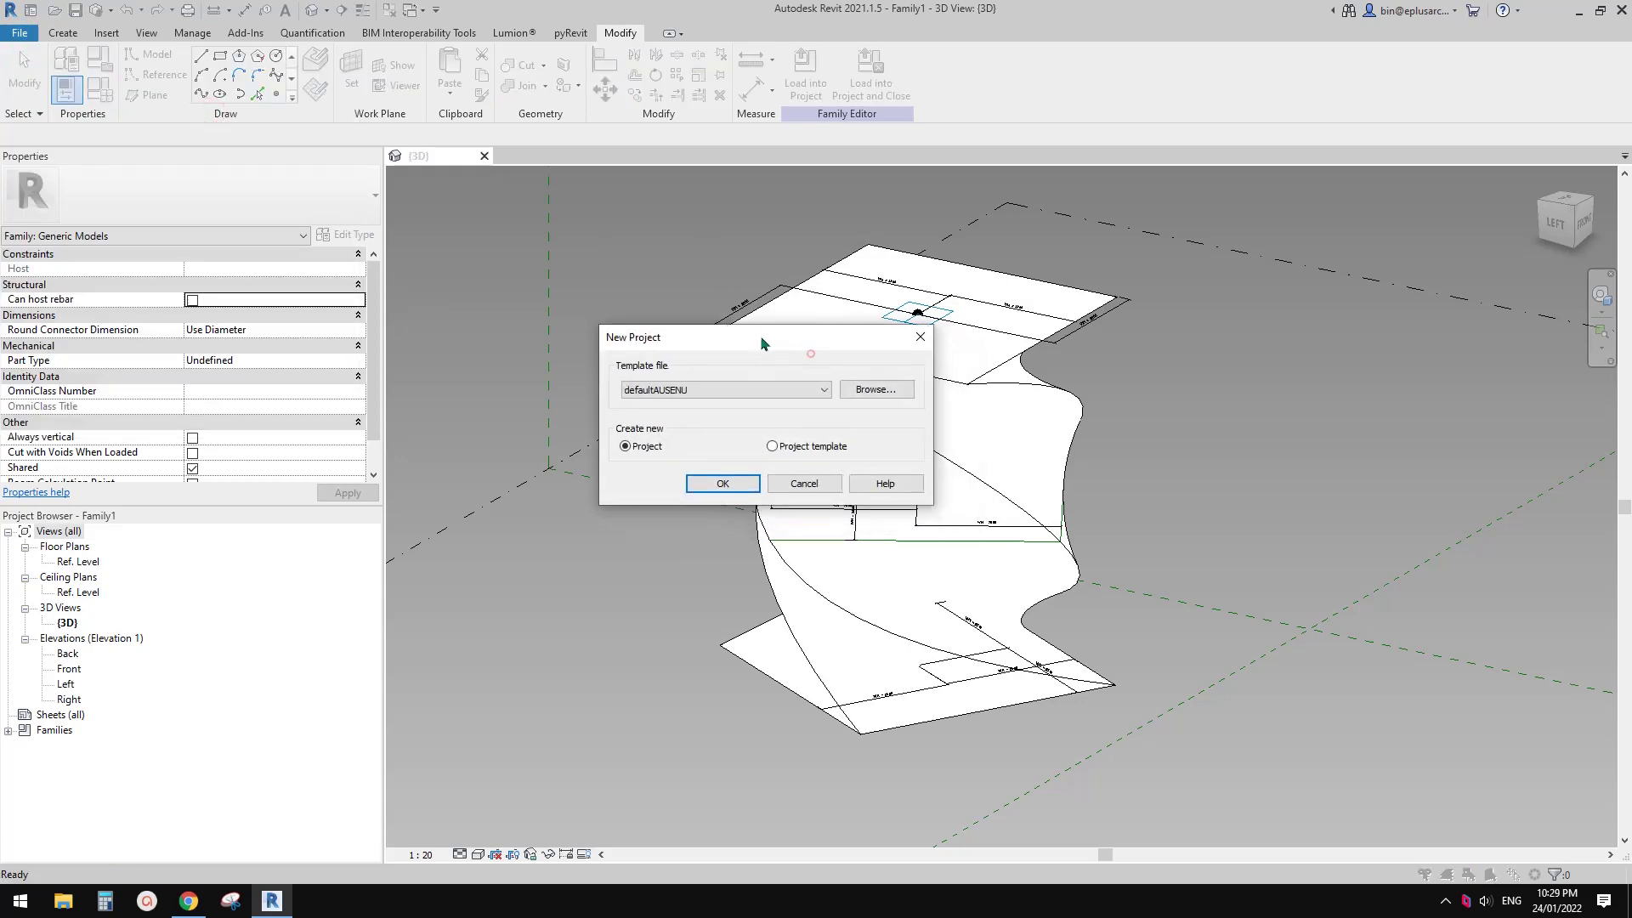
{"action": "left_click", "coordinate": [721, 482]}
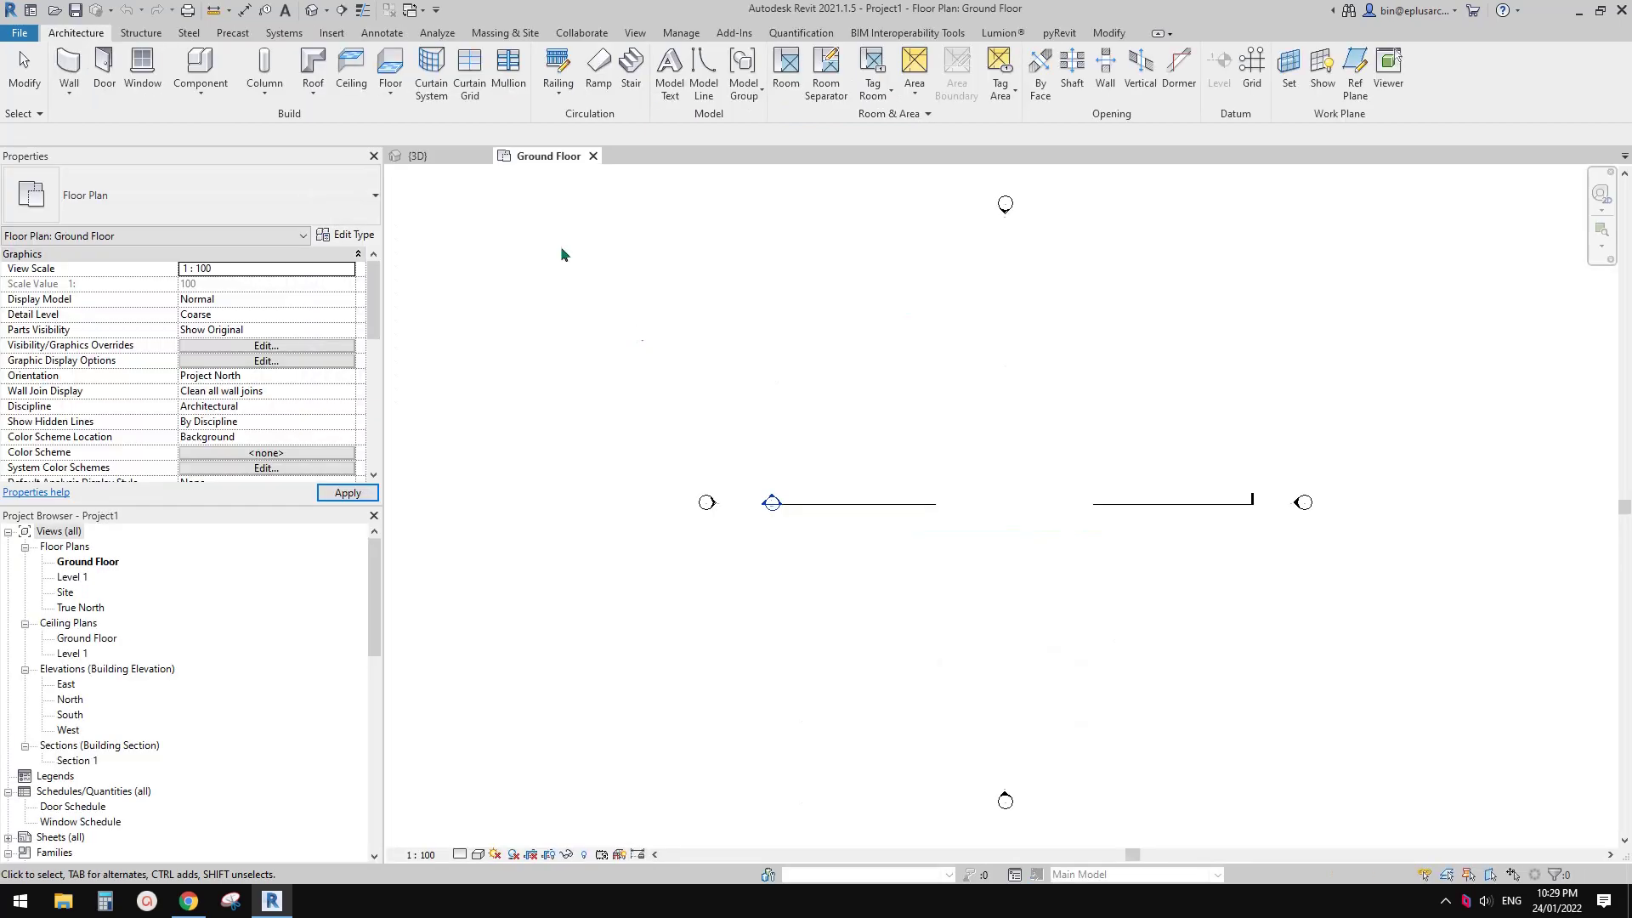
- Load the twisted tower family into the new project and place one instance at the centre of the Ground Floor plan
{"action": "left_click", "coordinate": [417, 156]}
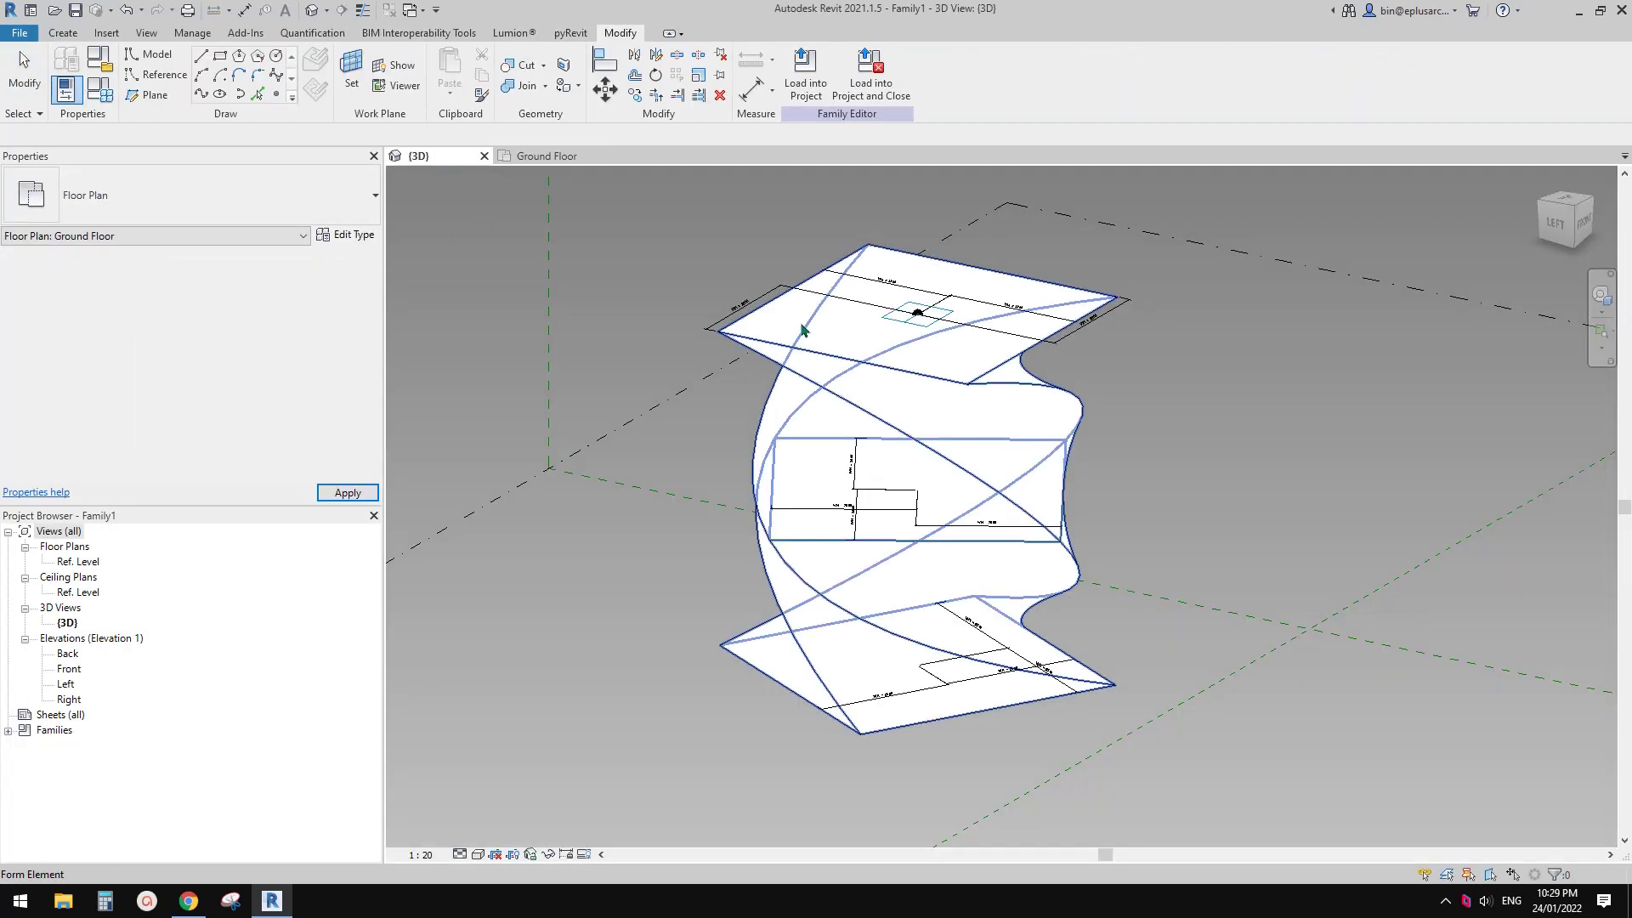
{"action": "left_click", "coordinate": [805, 72]}
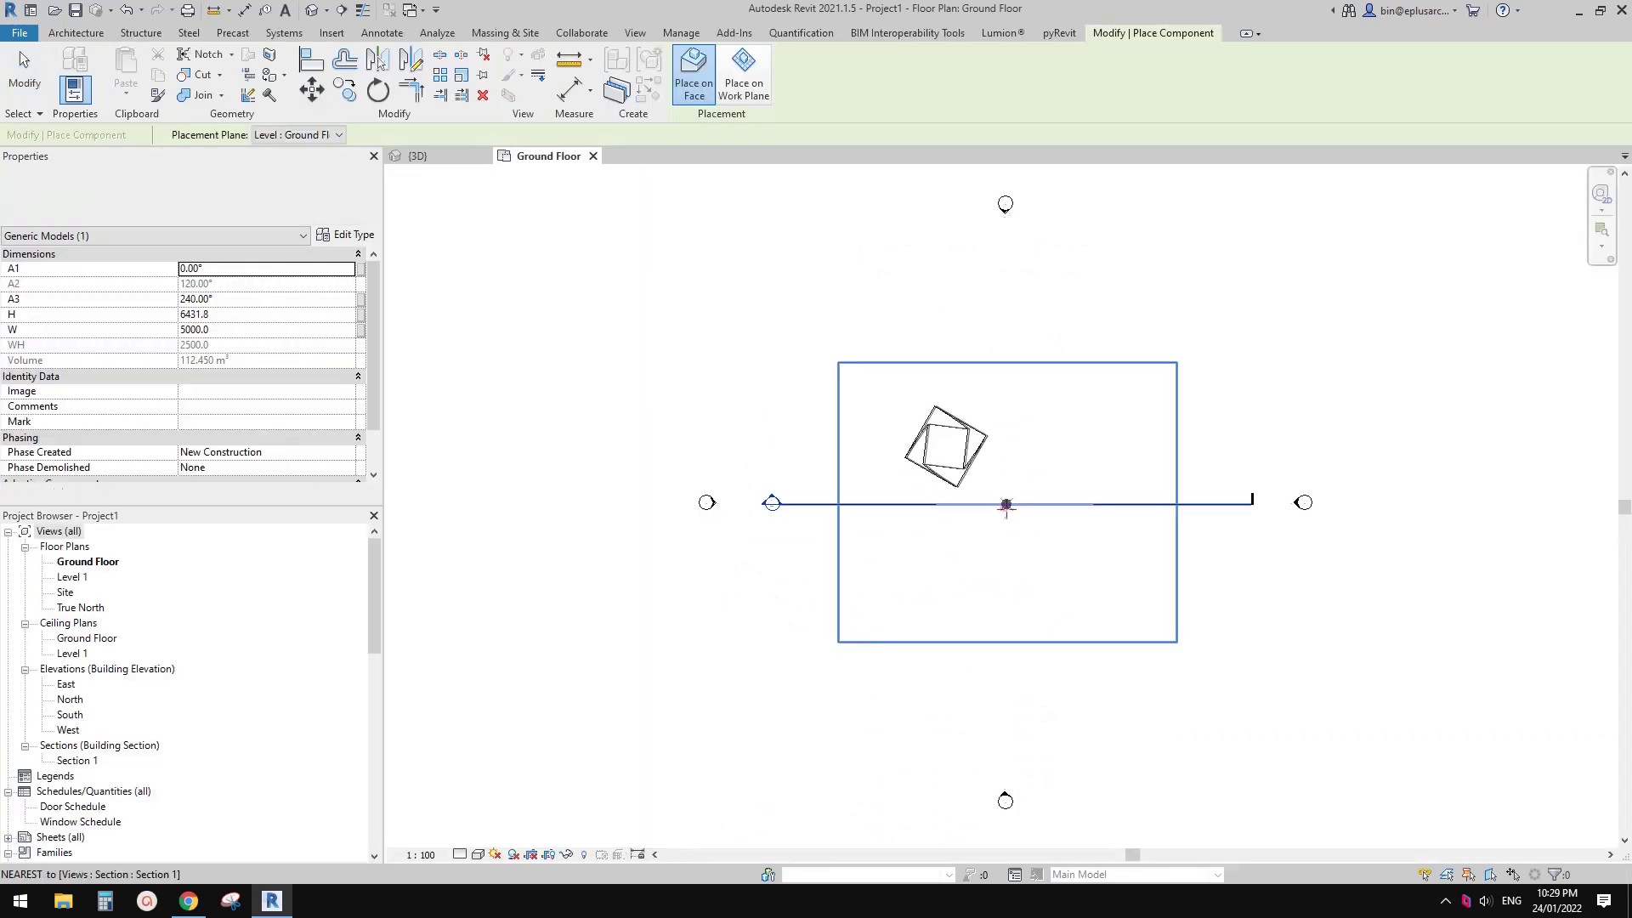
{"action": "left_click", "coordinate": [1004, 503]}
{"action": "key", "text": "Escape"}
{"action": "key", "text": "Escape"}
- Open the project's 3D view and set the placed tower's H parameter to 30000
{"action": "left_click", "coordinate": [311, 16]}
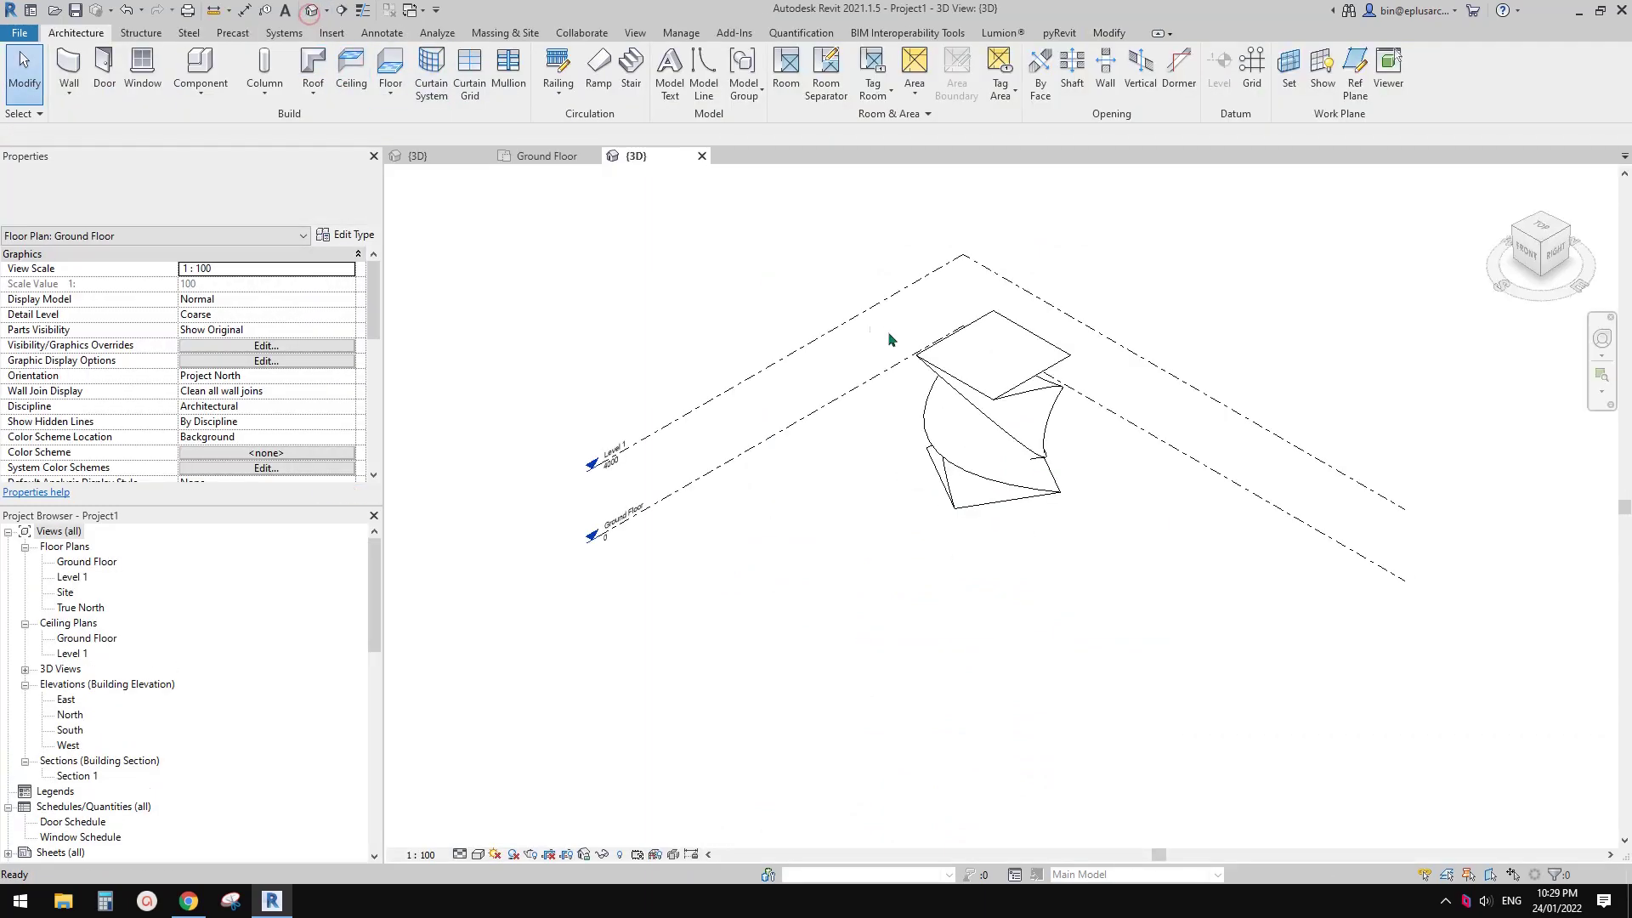
{"action": "left_click", "coordinate": [1012, 427]}
{"action": "scroll", "coordinate": [1010, 425], "scroll_direction": "up", "scroll_amount": 2}
{"action": "middle_click_drag", "start_coordinate": [1008, 425], "coordinate": [854, 510]}
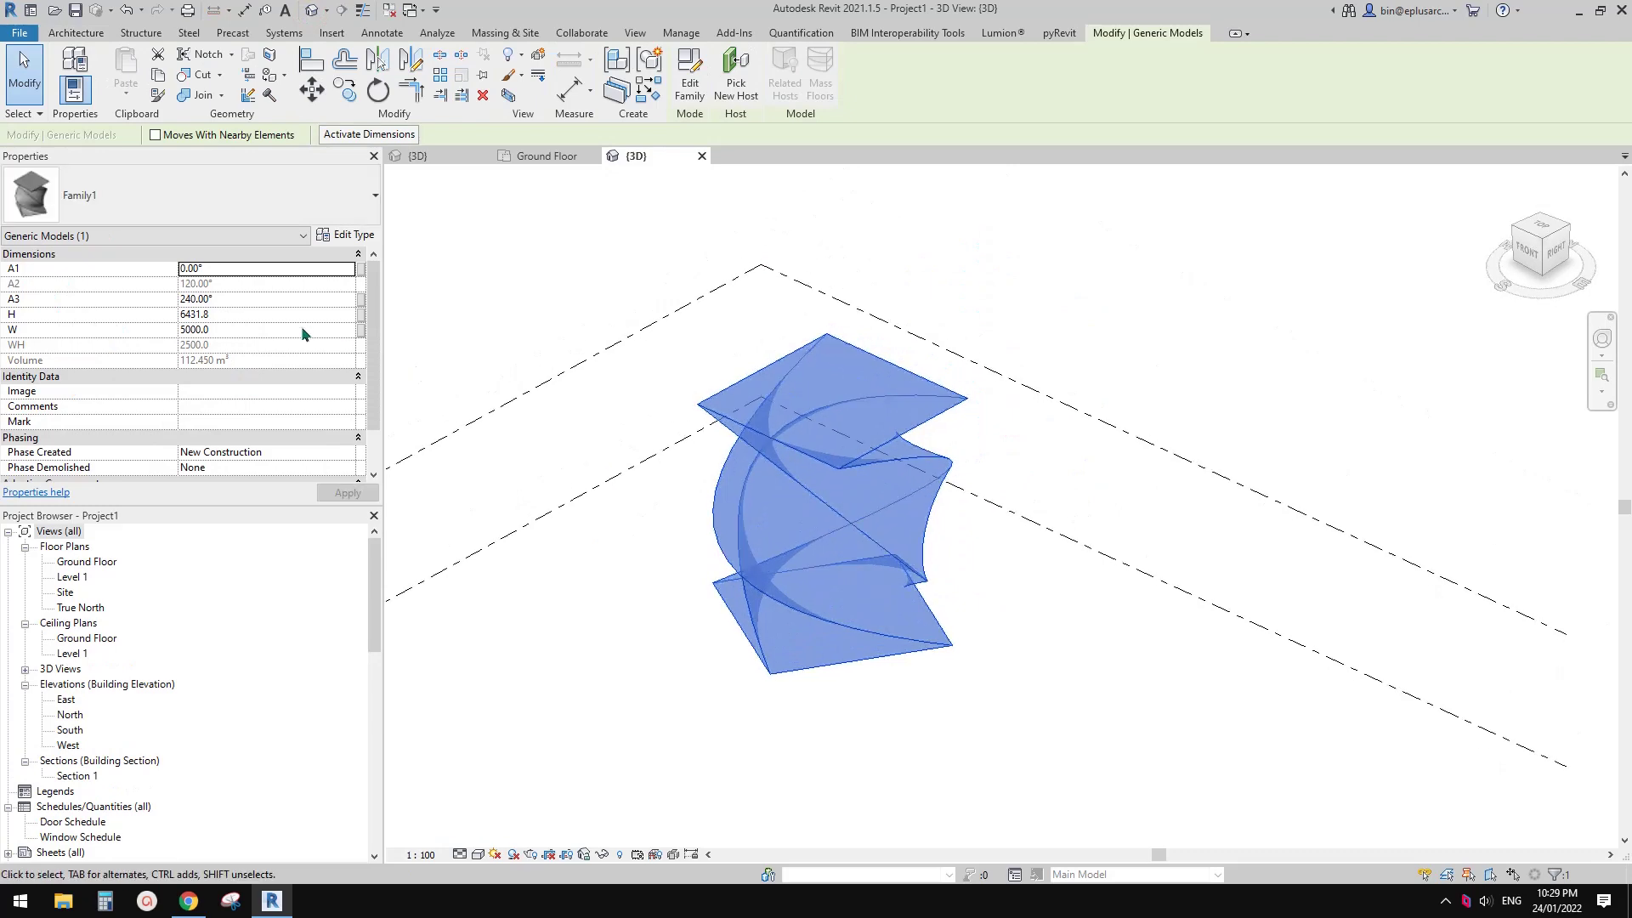
{"action": "middle_click_drag", "start_coordinate": [611, 351], "coordinate": [534, 303], "text": "shift"}
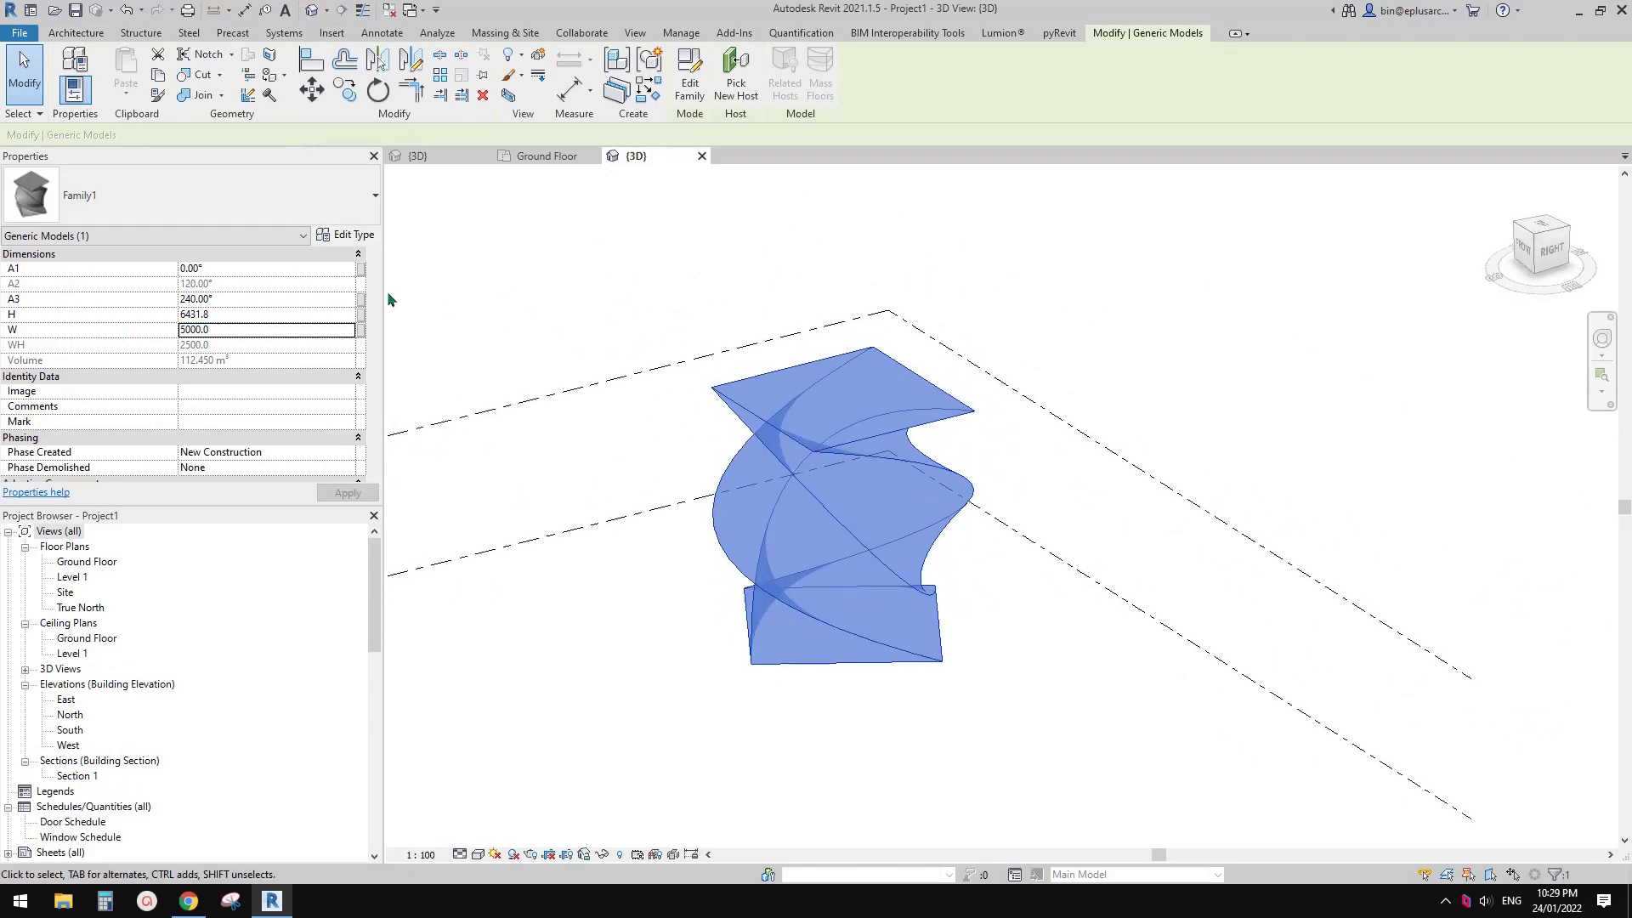
{"action": "scroll", "coordinate": [833, 500], "scroll_direction": "down", "scroll_amount": 1}
{"action": "middle_click_drag", "start_coordinate": [831, 500], "coordinate": [939, 502]}
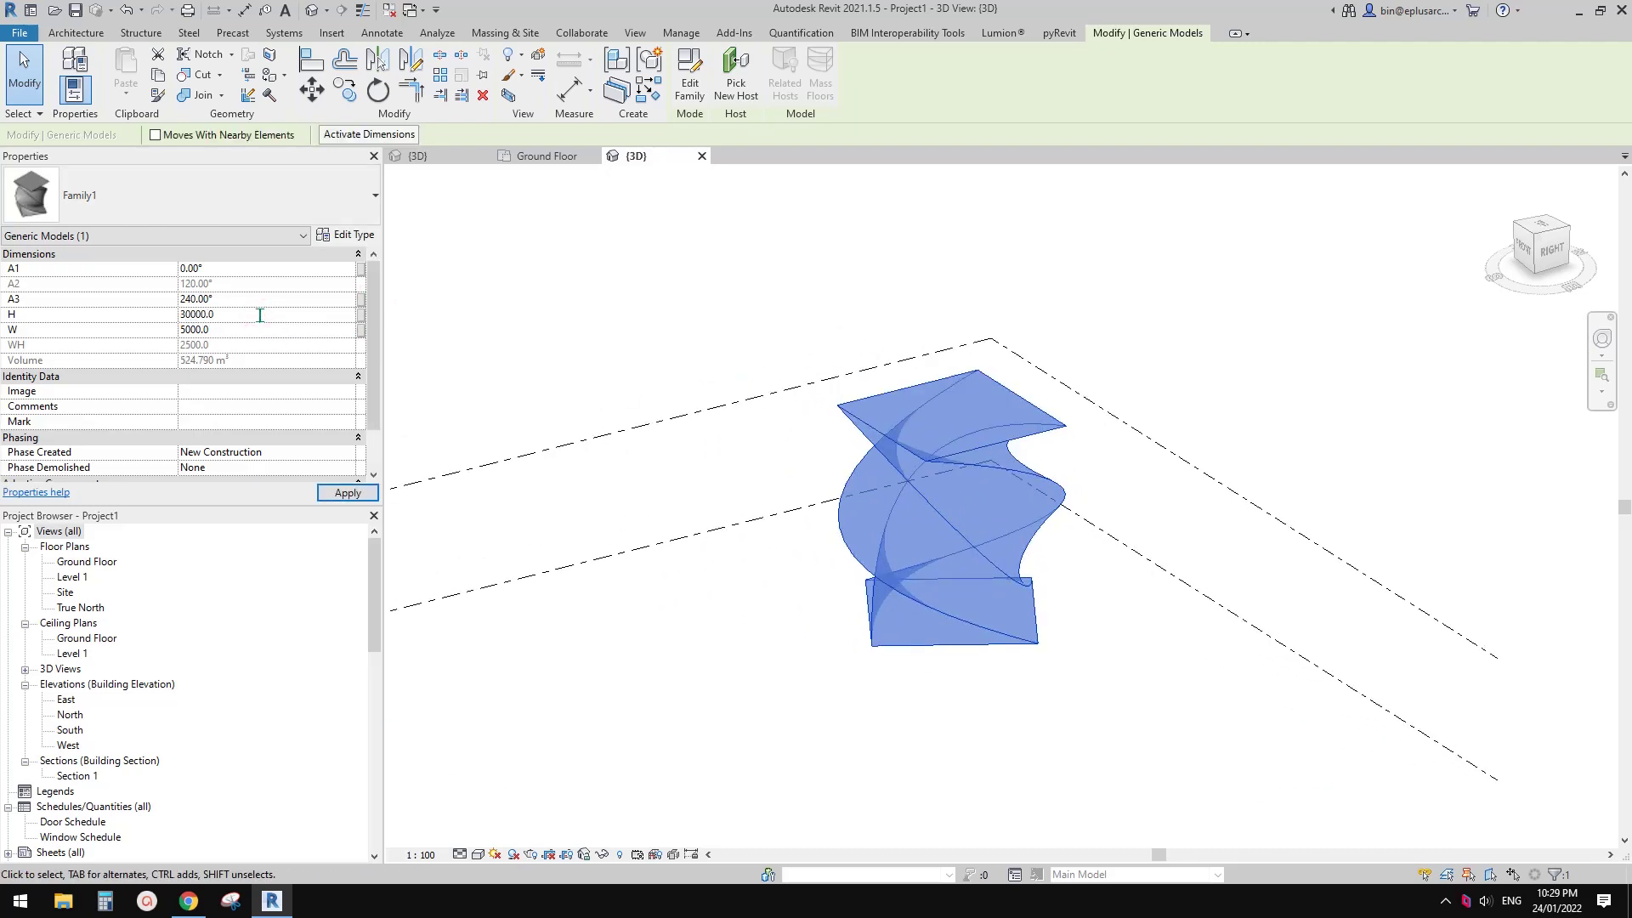
{"action": "scroll", "coordinate": [945, 412], "scroll_direction": "down", "scroll_amount": 2}
{"action": "middle_click_drag", "start_coordinate": [948, 415], "coordinate": [900, 560]}
{"action": "left_click", "coordinate": [965, 591]}
{"action": "scroll", "coordinate": [952, 586], "scroll_direction": "down", "scroll_amount": 1}
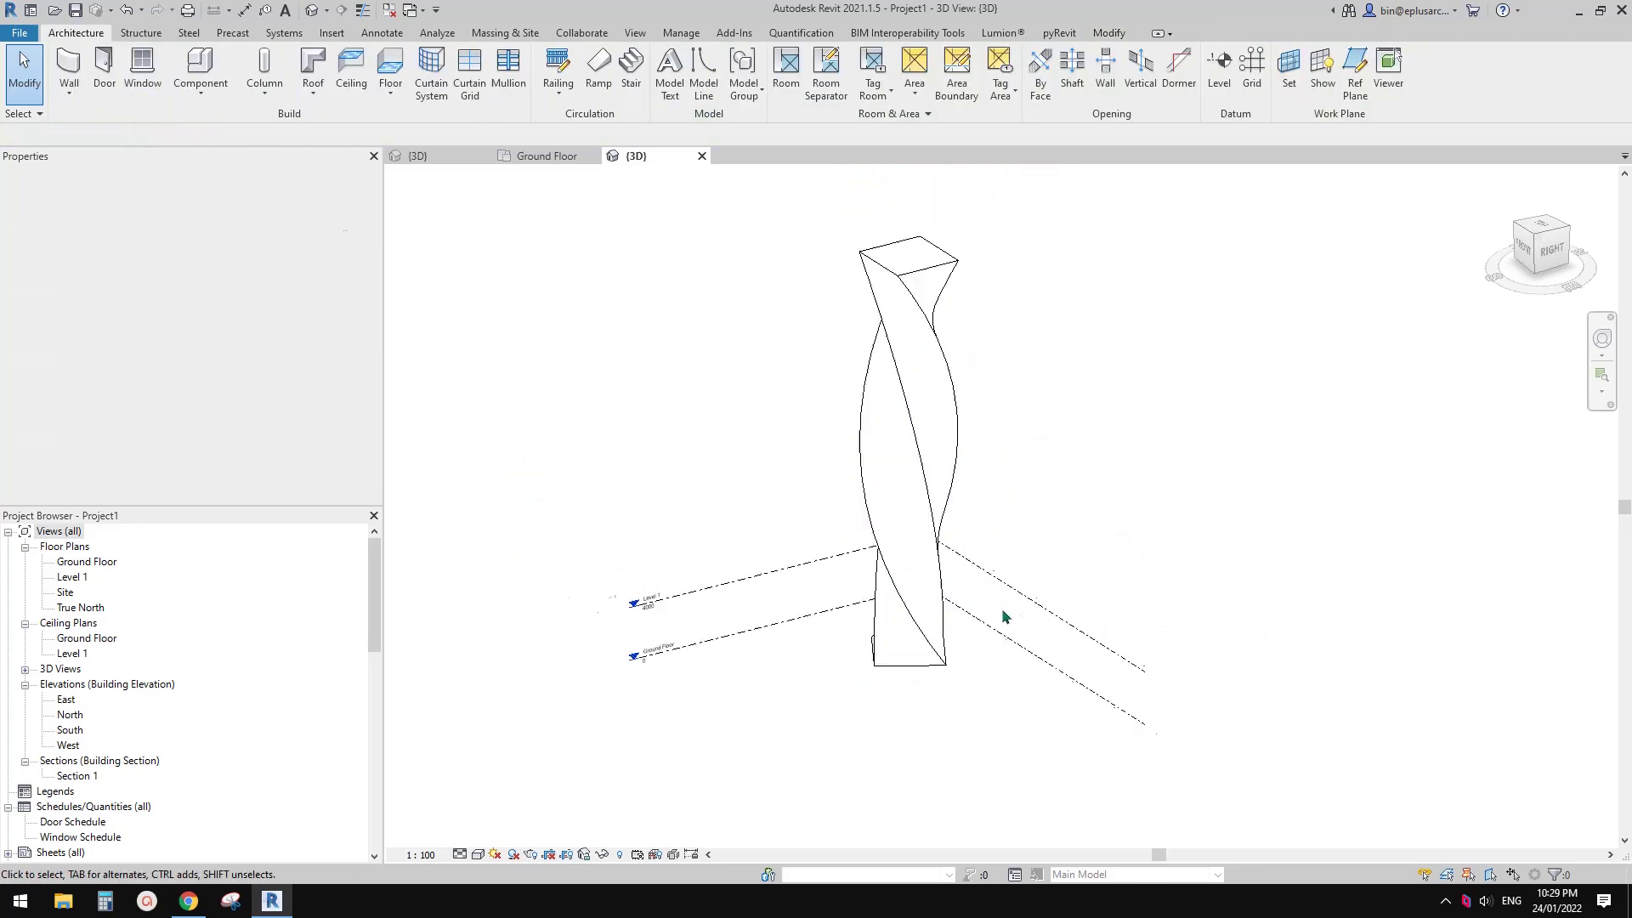
- Select the stretched tower and examine its twist from several viewing angles
{"action": "middle_click_drag", "start_coordinate": [1005, 614], "coordinate": [727, 496], "text": "shift"}
{"action": "left_click", "coordinate": [897, 433]}
{"action": "scroll", "coordinate": [911, 466], "scroll_direction": "up", "scroll_amount": 1}
{"action": "middle_click_drag", "start_coordinate": [911, 466], "coordinate": [964, 499]}
{"action": "middle_click_drag", "start_coordinate": [898, 297], "coordinate": [1008, 311], "text": "shift"}
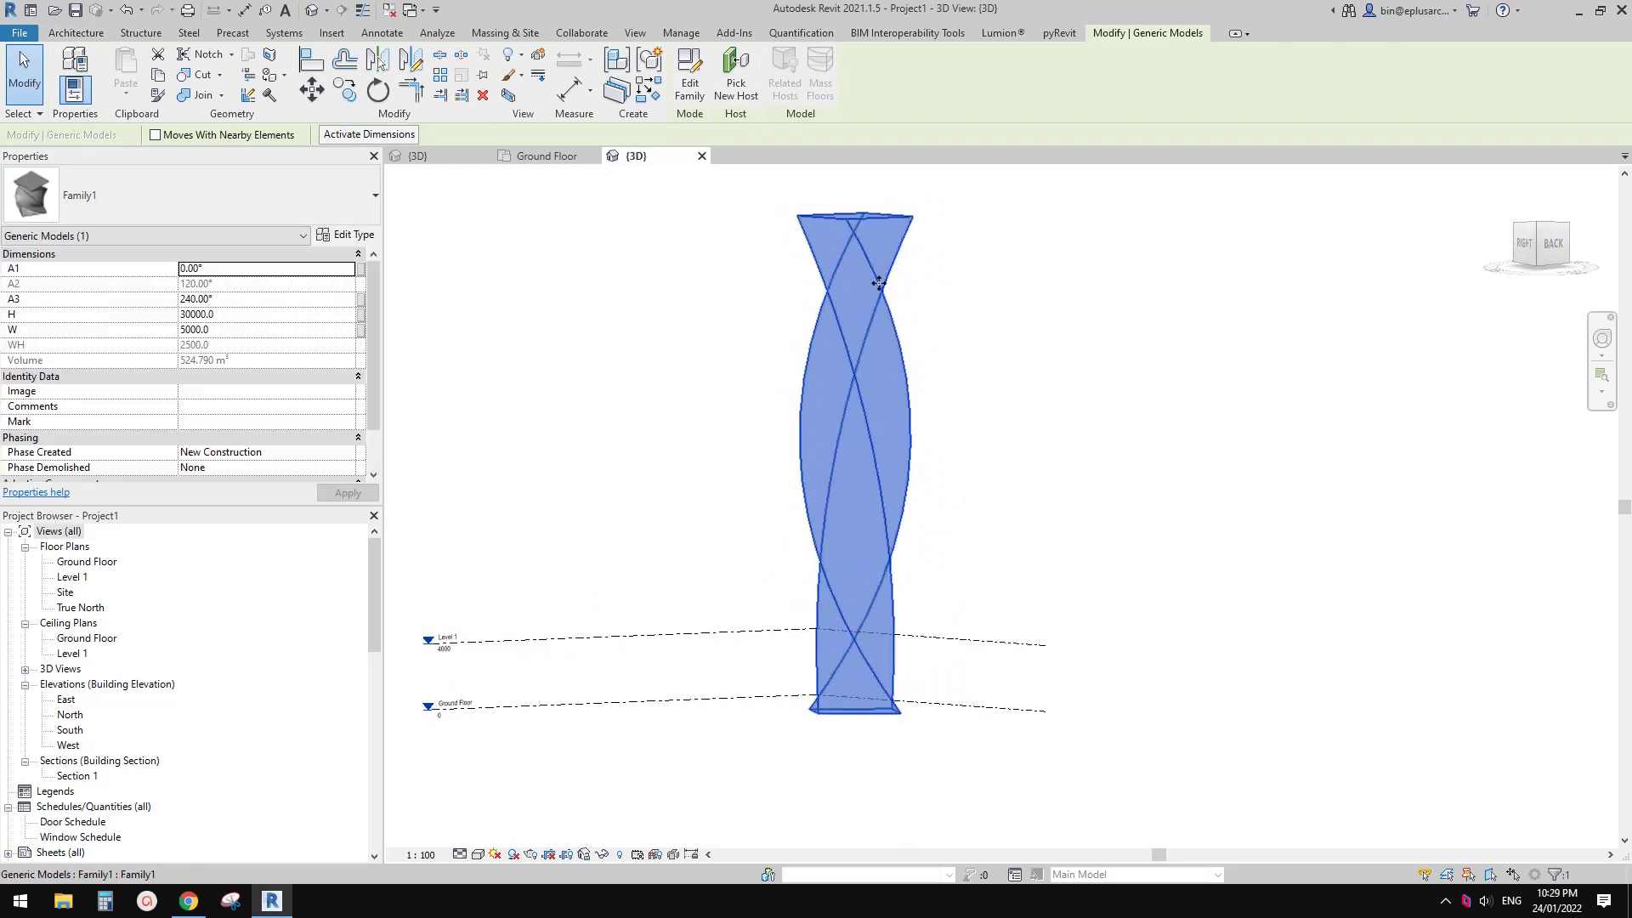
{"action": "middle_click_drag", "start_coordinate": [888, 318], "coordinate": [863, 309], "text": "shift"}
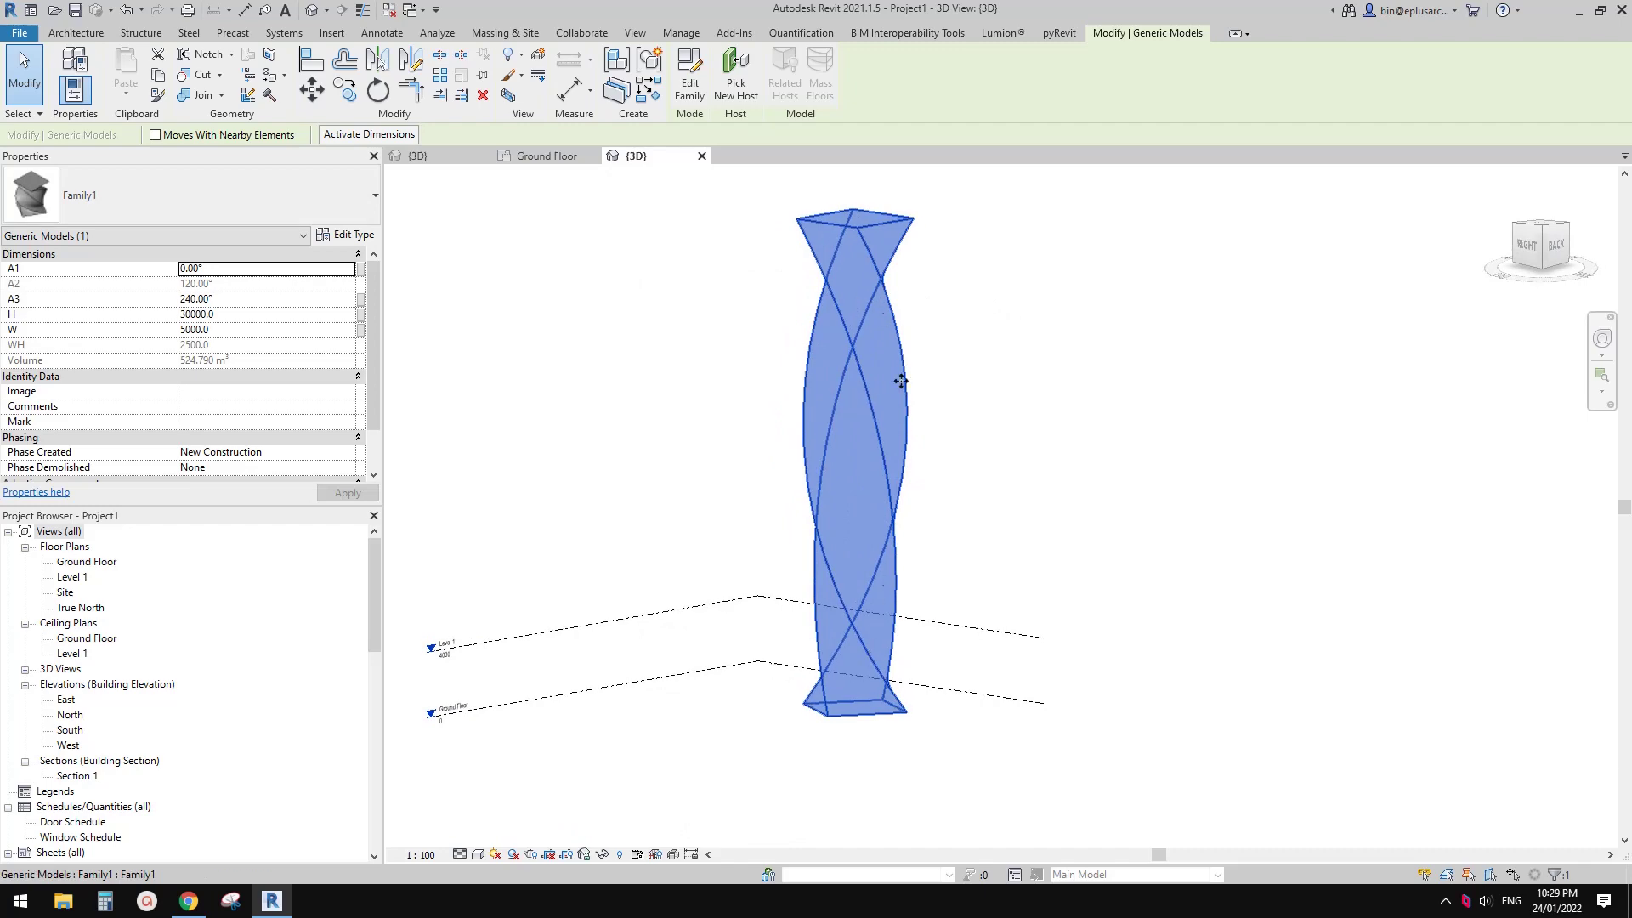
{"action": "middle_click_drag", "start_coordinate": [852, 394], "coordinate": [896, 510], "text": "shift"}
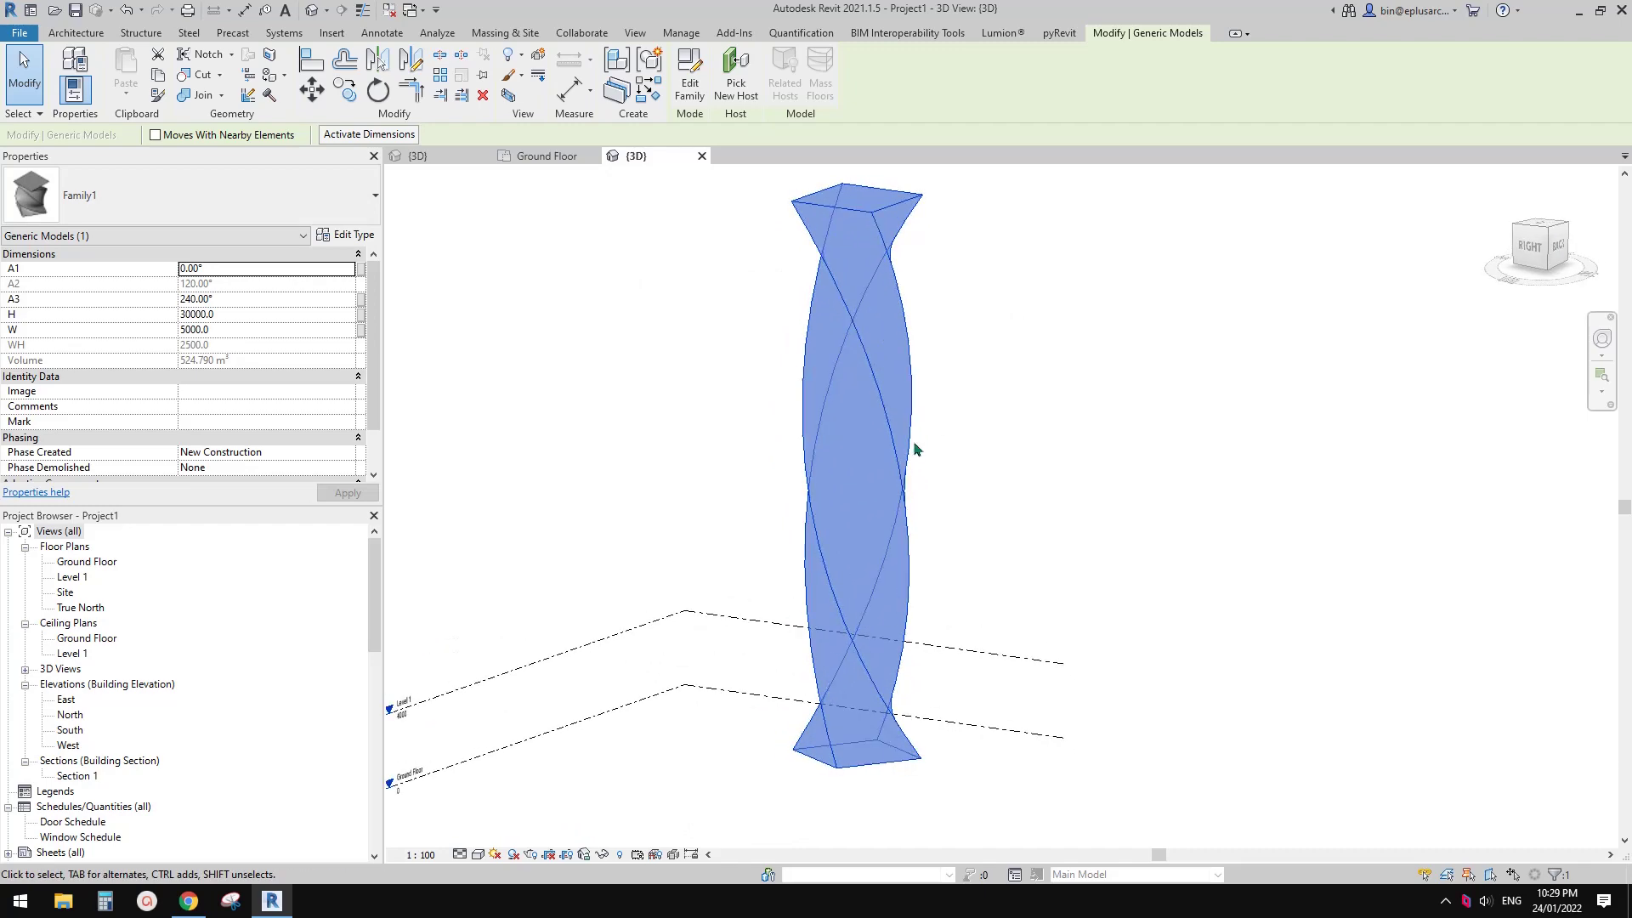
{"action": "left_click", "coordinate": [880, 270]}
{"action": "left_click", "coordinate": [888, 272]}
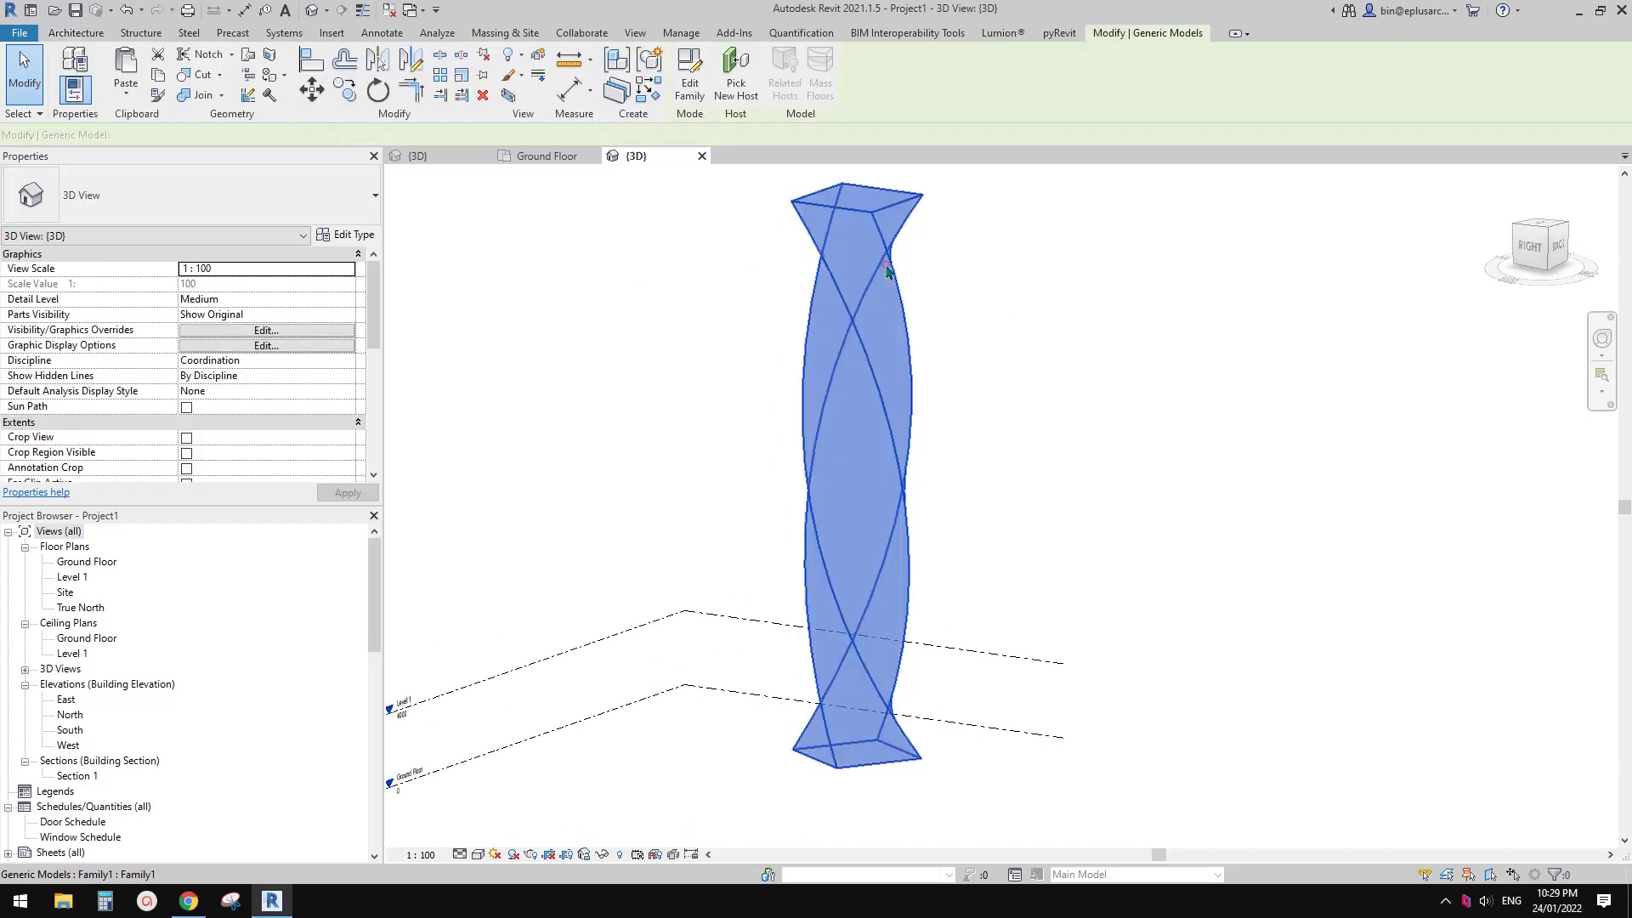
- Try A3 angles of 90 and 30 on the placed tower and compare the resulting twist
{"action": "middle_click_drag", "start_coordinate": [891, 378], "coordinate": [977, 379], "text": "shift"}
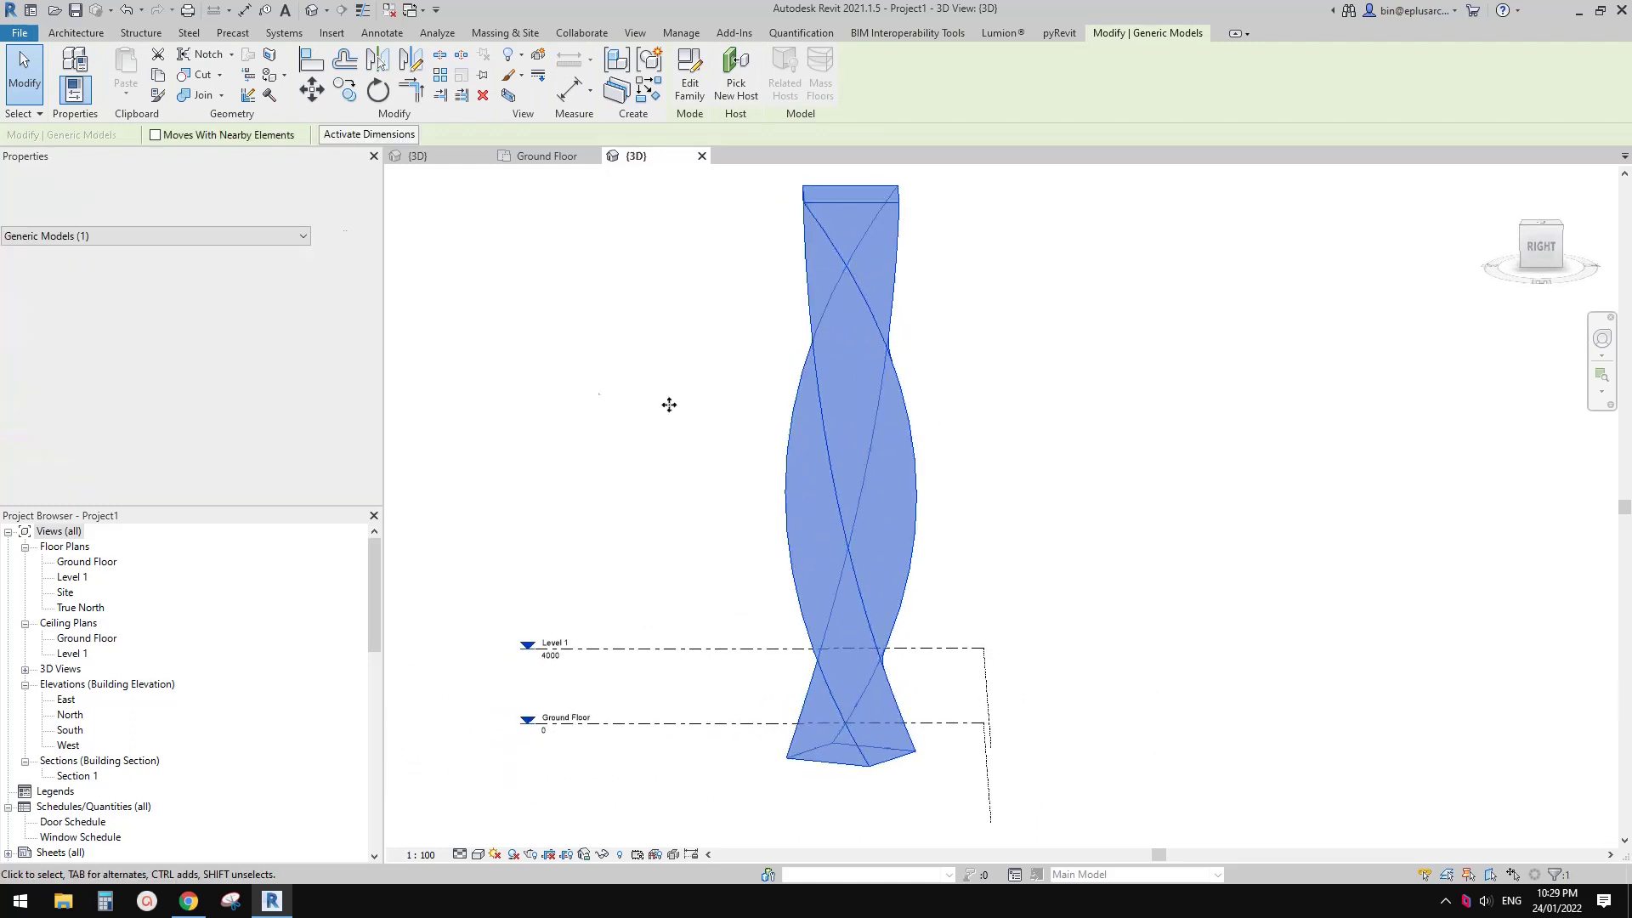
{"action": "left_click", "coordinate": [836, 343]}
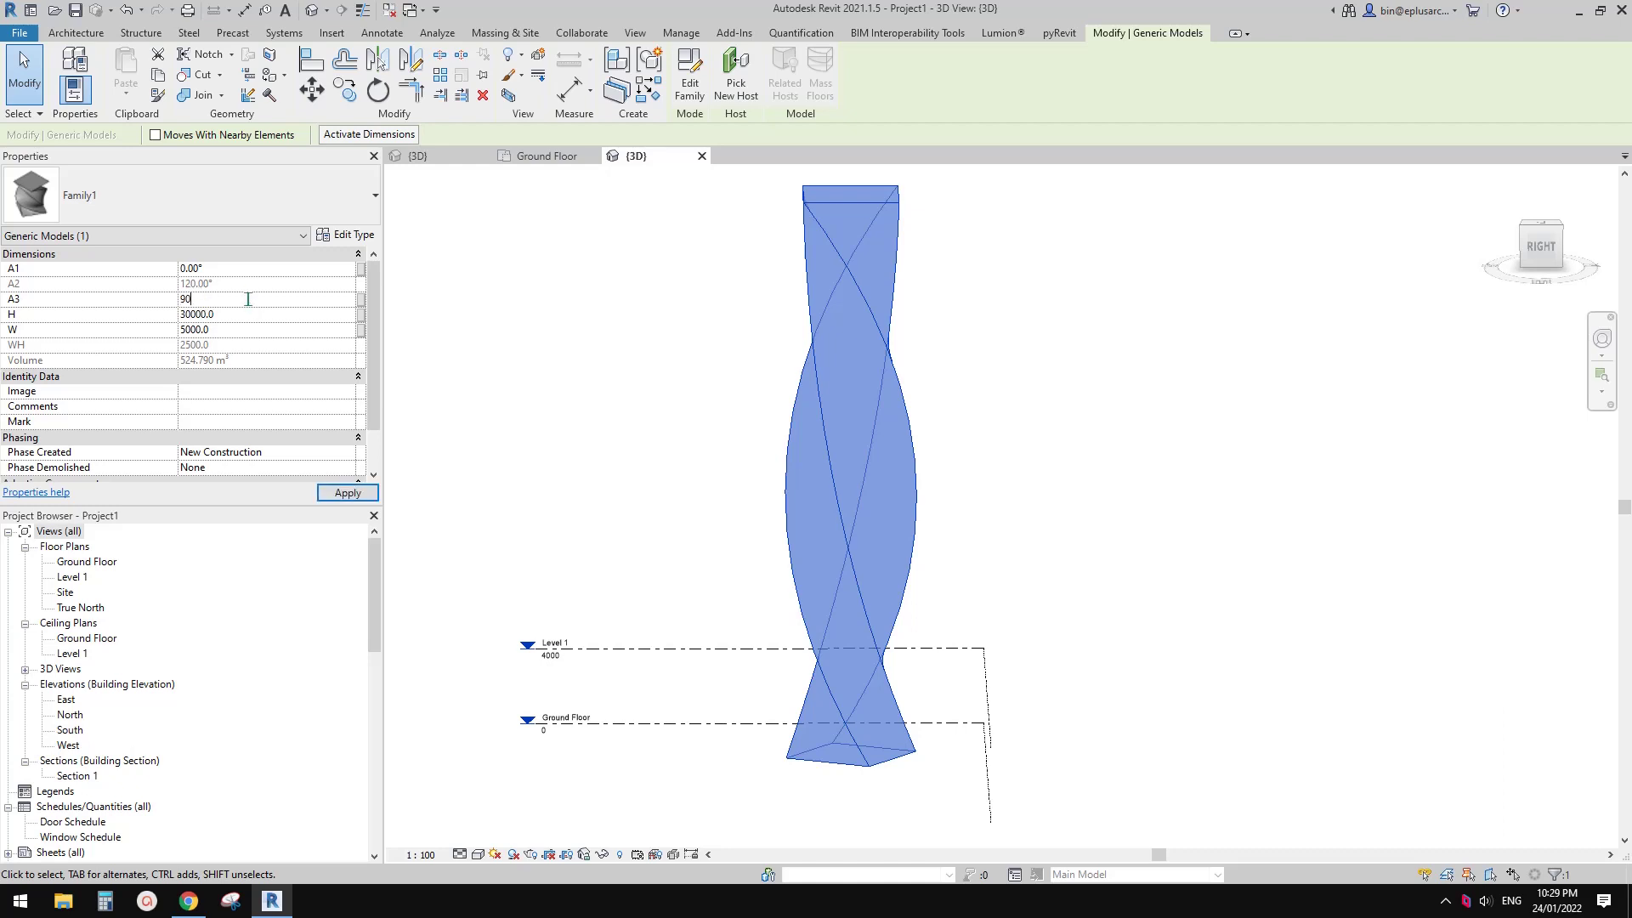
{"action": "middle_click_drag", "start_coordinate": [892, 385], "coordinate": [1226, 466], "text": "shift"}
{"action": "left_click", "coordinate": [1125, 474]}
{"action": "middle_click_drag", "start_coordinate": [1123, 473], "coordinate": [930, 566], "text": "shift"}
{"action": "left_click", "coordinate": [894, 479]}
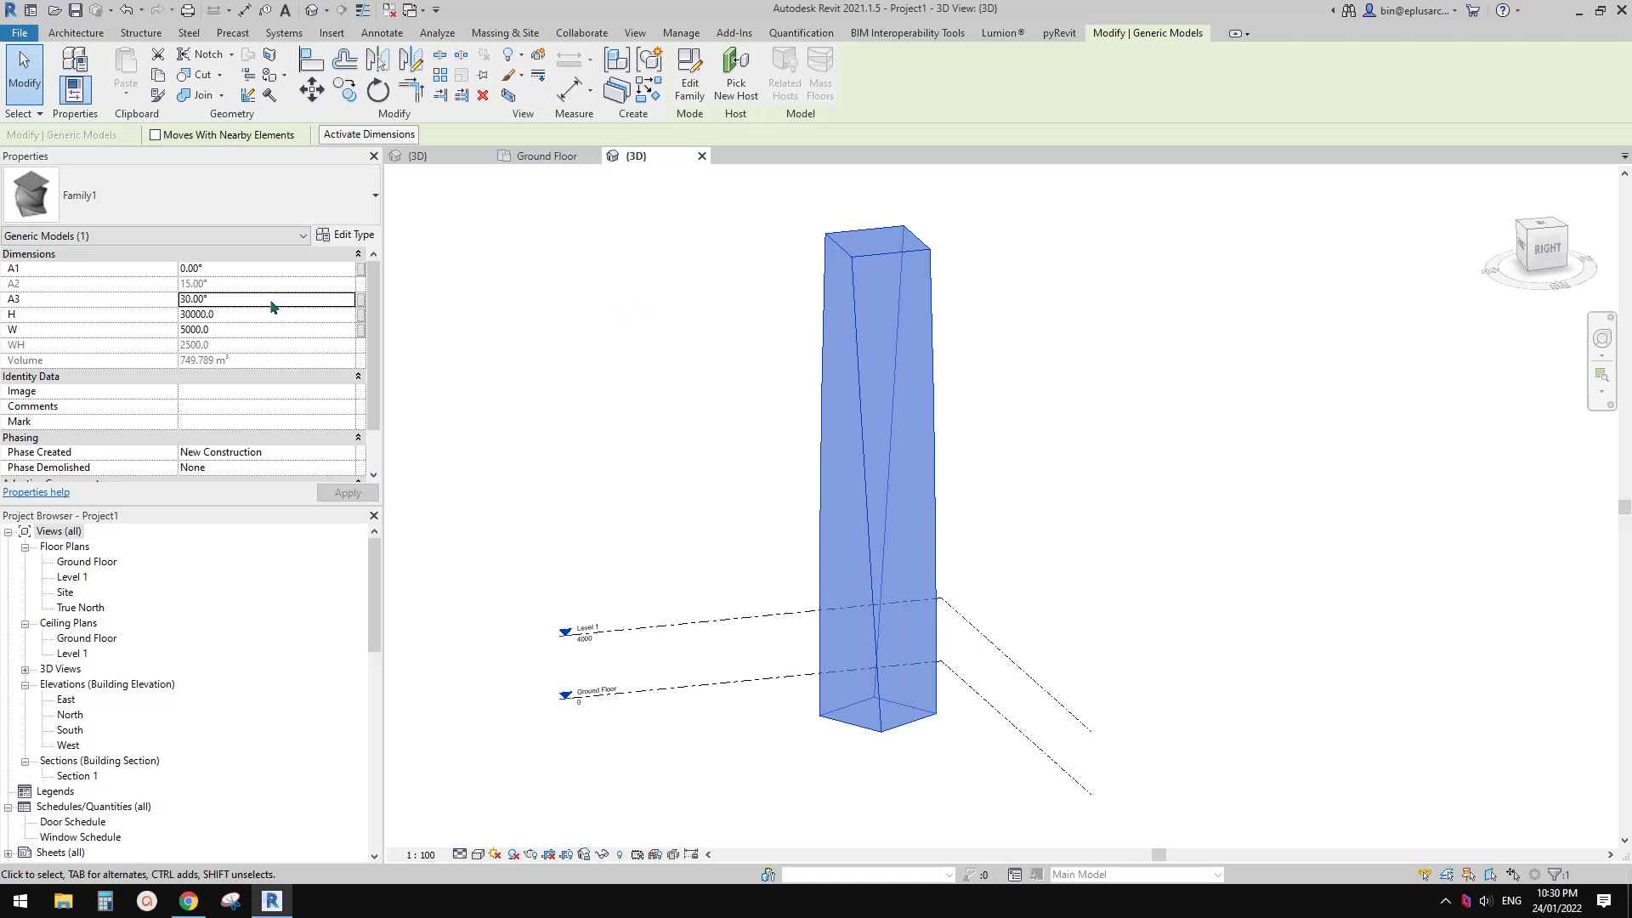
- Set the placed tower's A3 angle to 90 and examine the twist from several directions
{"action": "key", "text": "Return"}
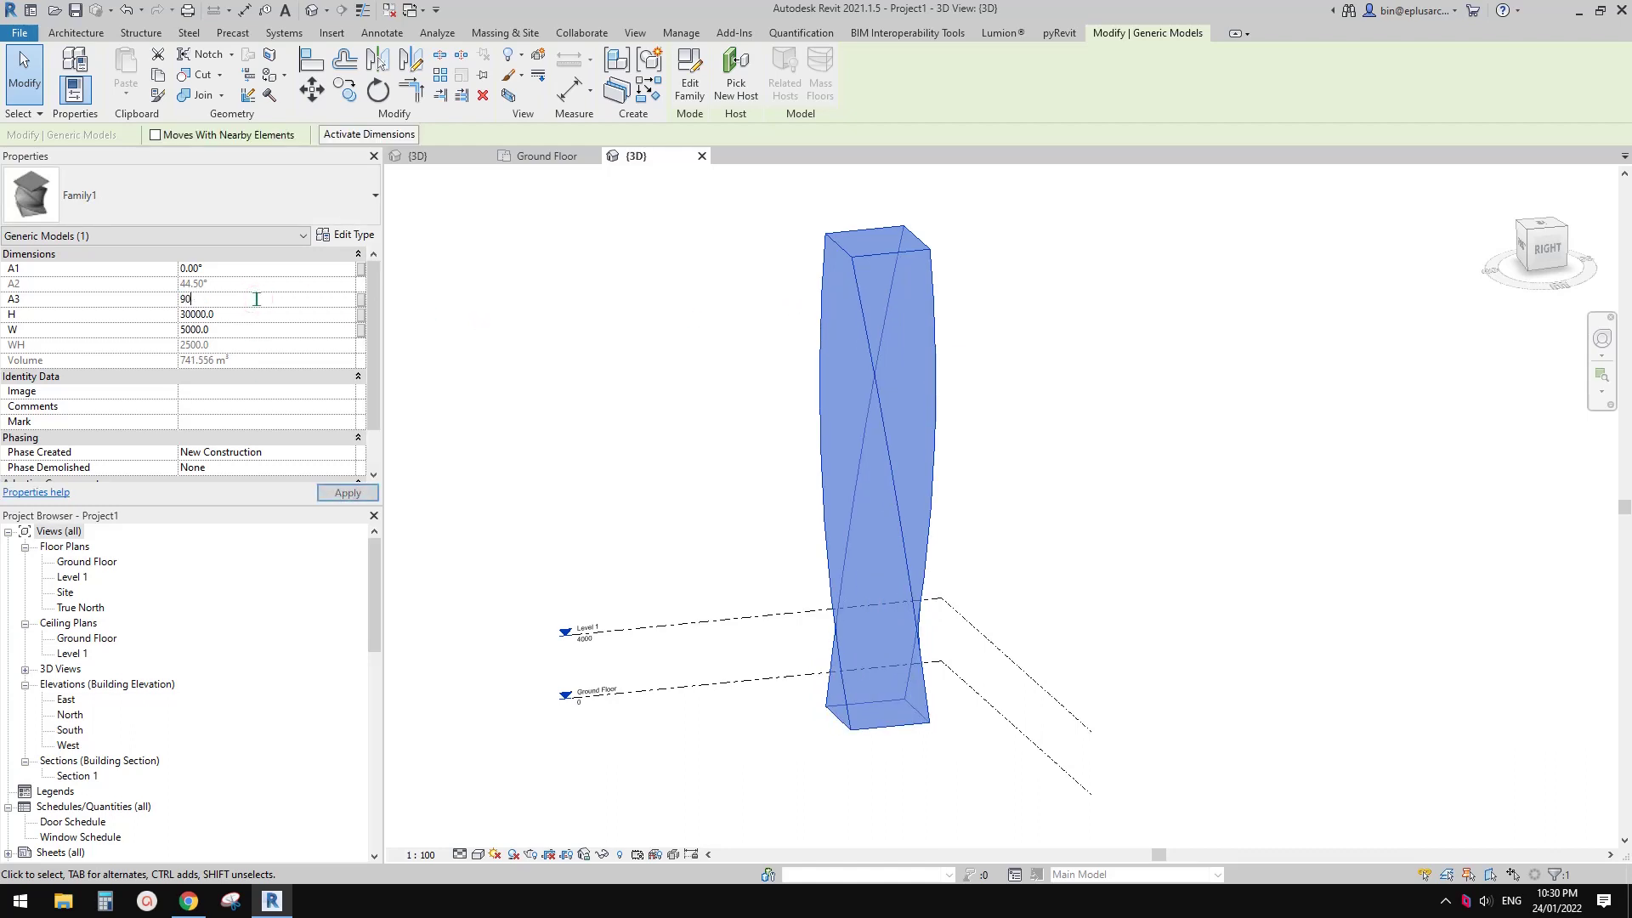
{"action": "middle_click_drag", "start_coordinate": [757, 344], "coordinate": [714, 552], "text": "shift"}
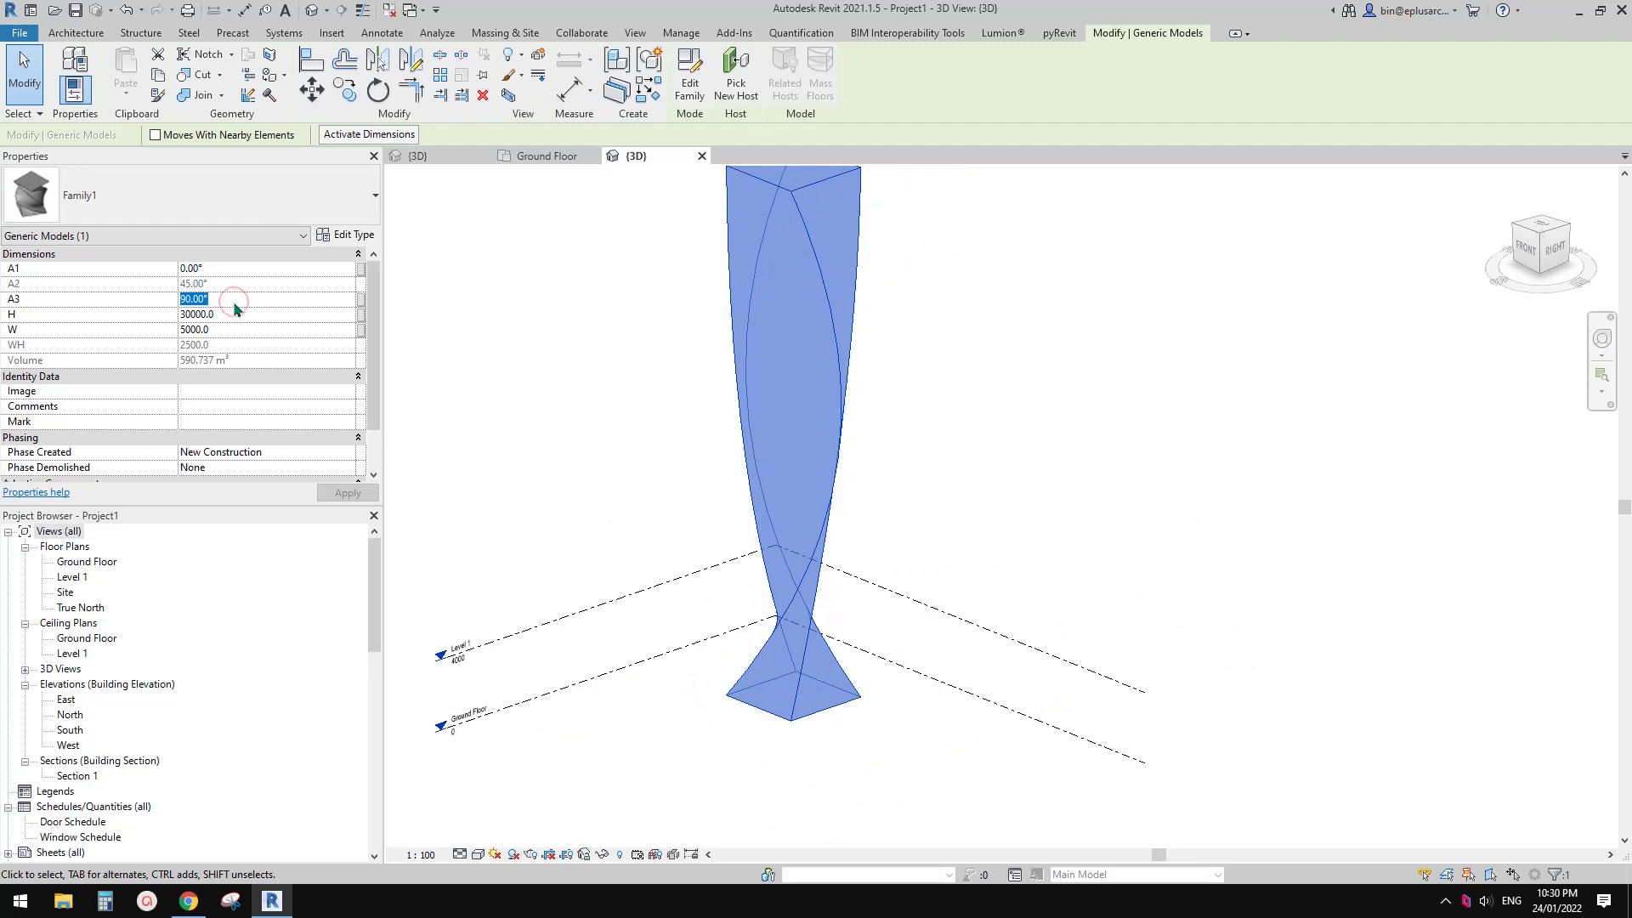
{"action": "middle_click_drag", "start_coordinate": [695, 378], "coordinate": [797, 438], "text": "shift"}
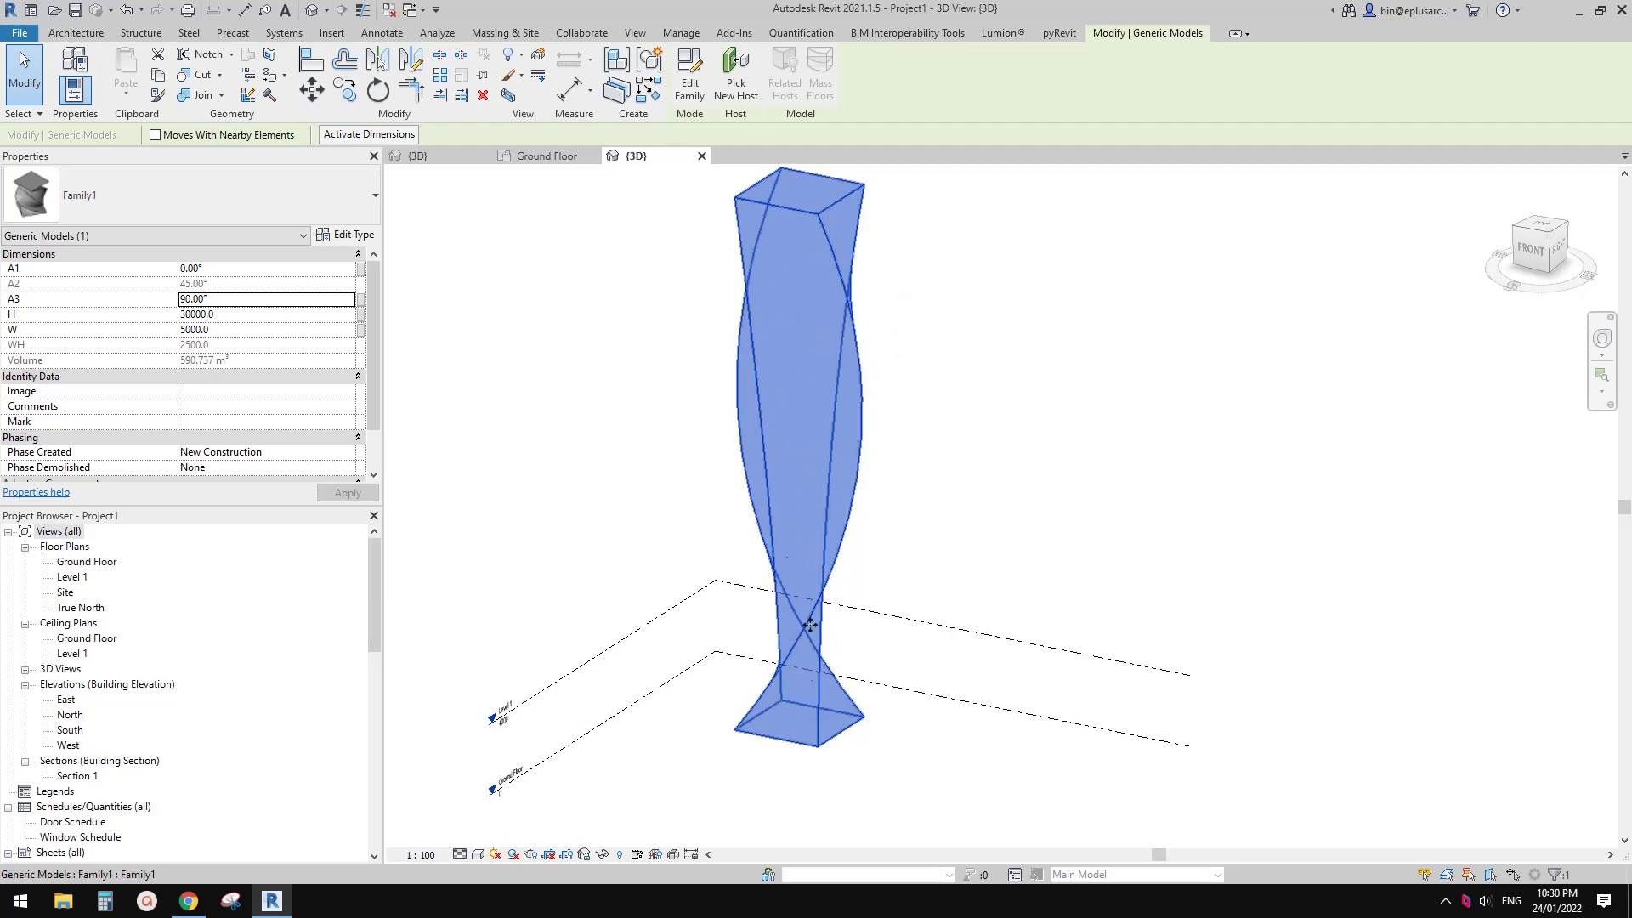
{"action": "left_click", "coordinate": [724, 446]}
- Return to the tower family's 3D view and delete the twisted form, keeping the profiles and the central reference line
{"action": "left_click", "coordinate": [453, 155]}
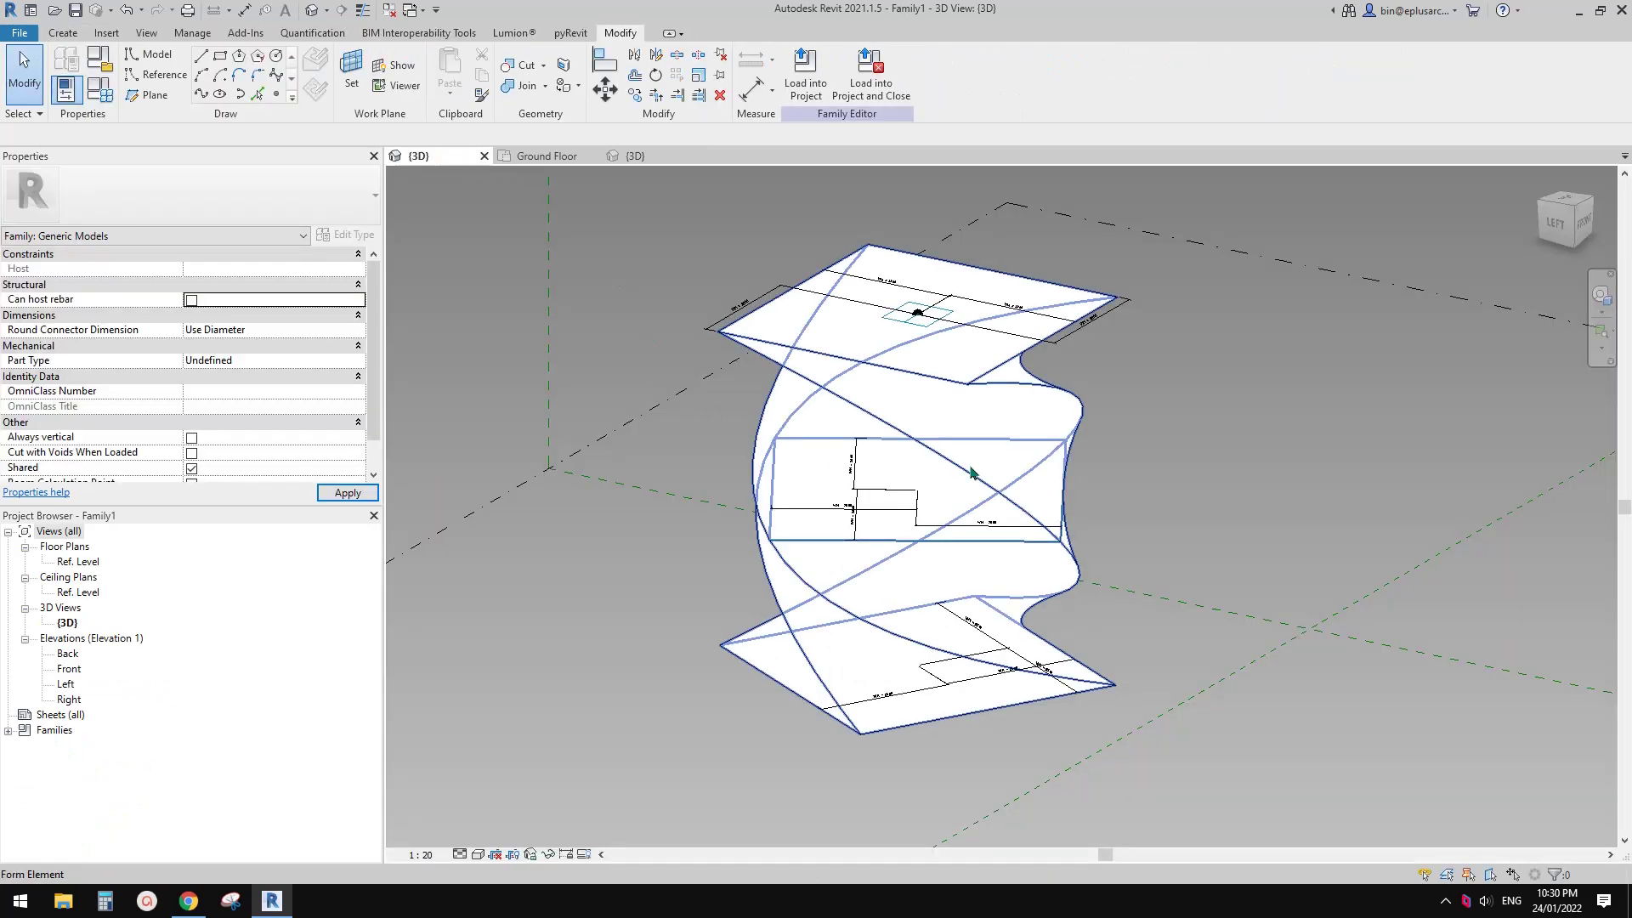
{"action": "scroll", "coordinate": [971, 471], "scroll_direction": "up", "scroll_amount": 1}
{"action": "left_click", "coordinate": [982, 436]}
{"action": "key", "text": "Delete"}
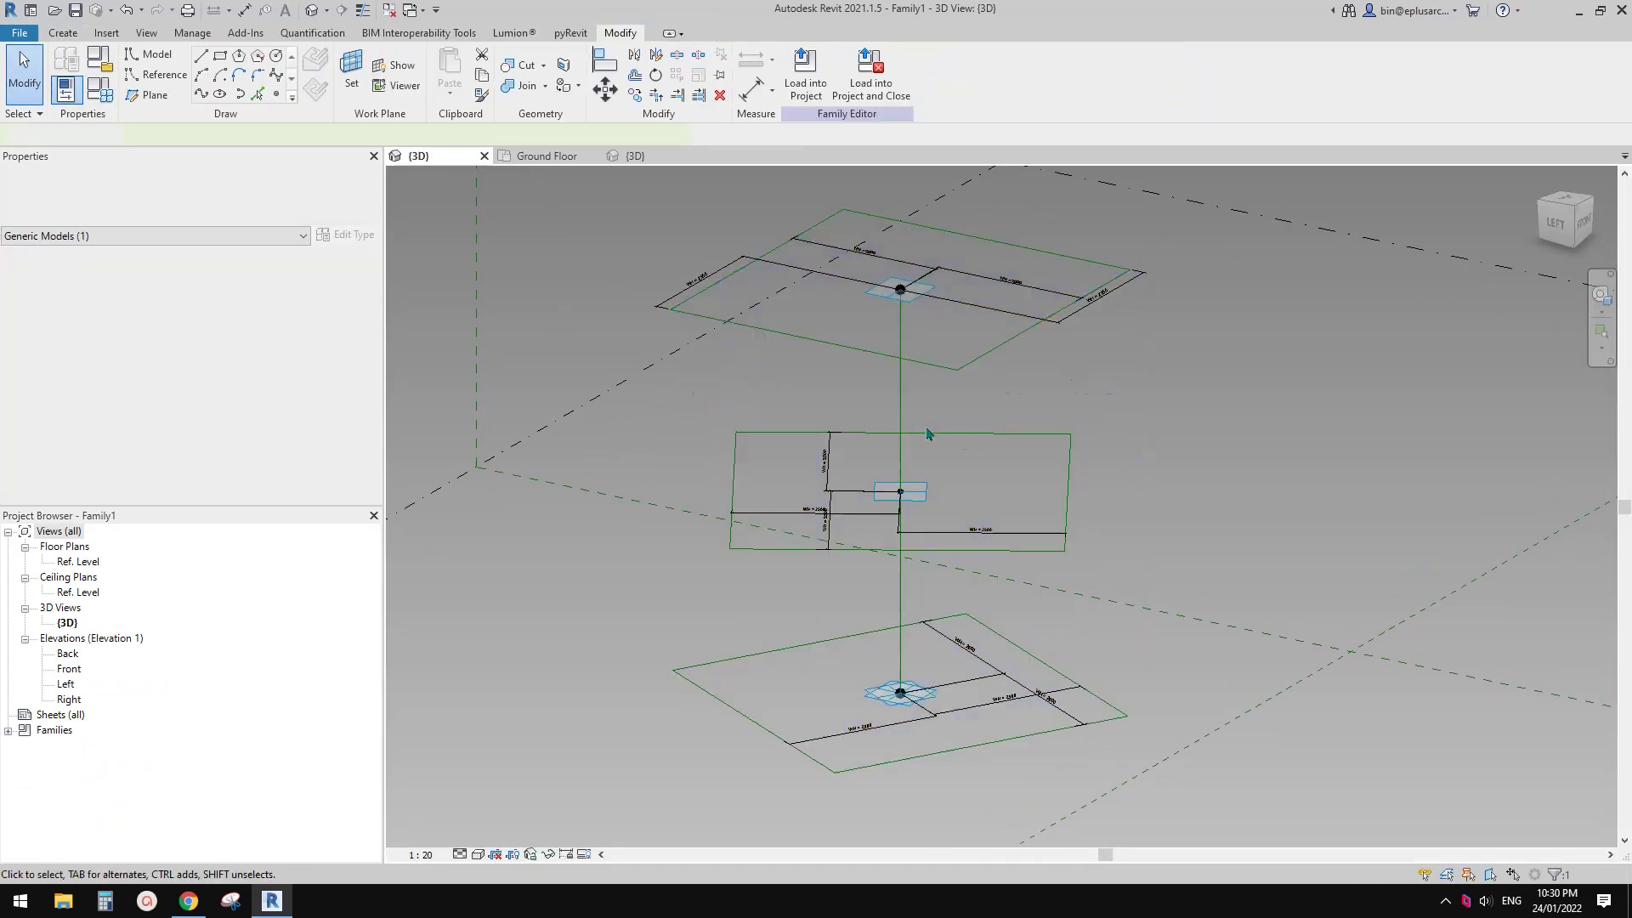
{"action": "middle_click_drag", "start_coordinate": [940, 453], "coordinate": [924, 425]}
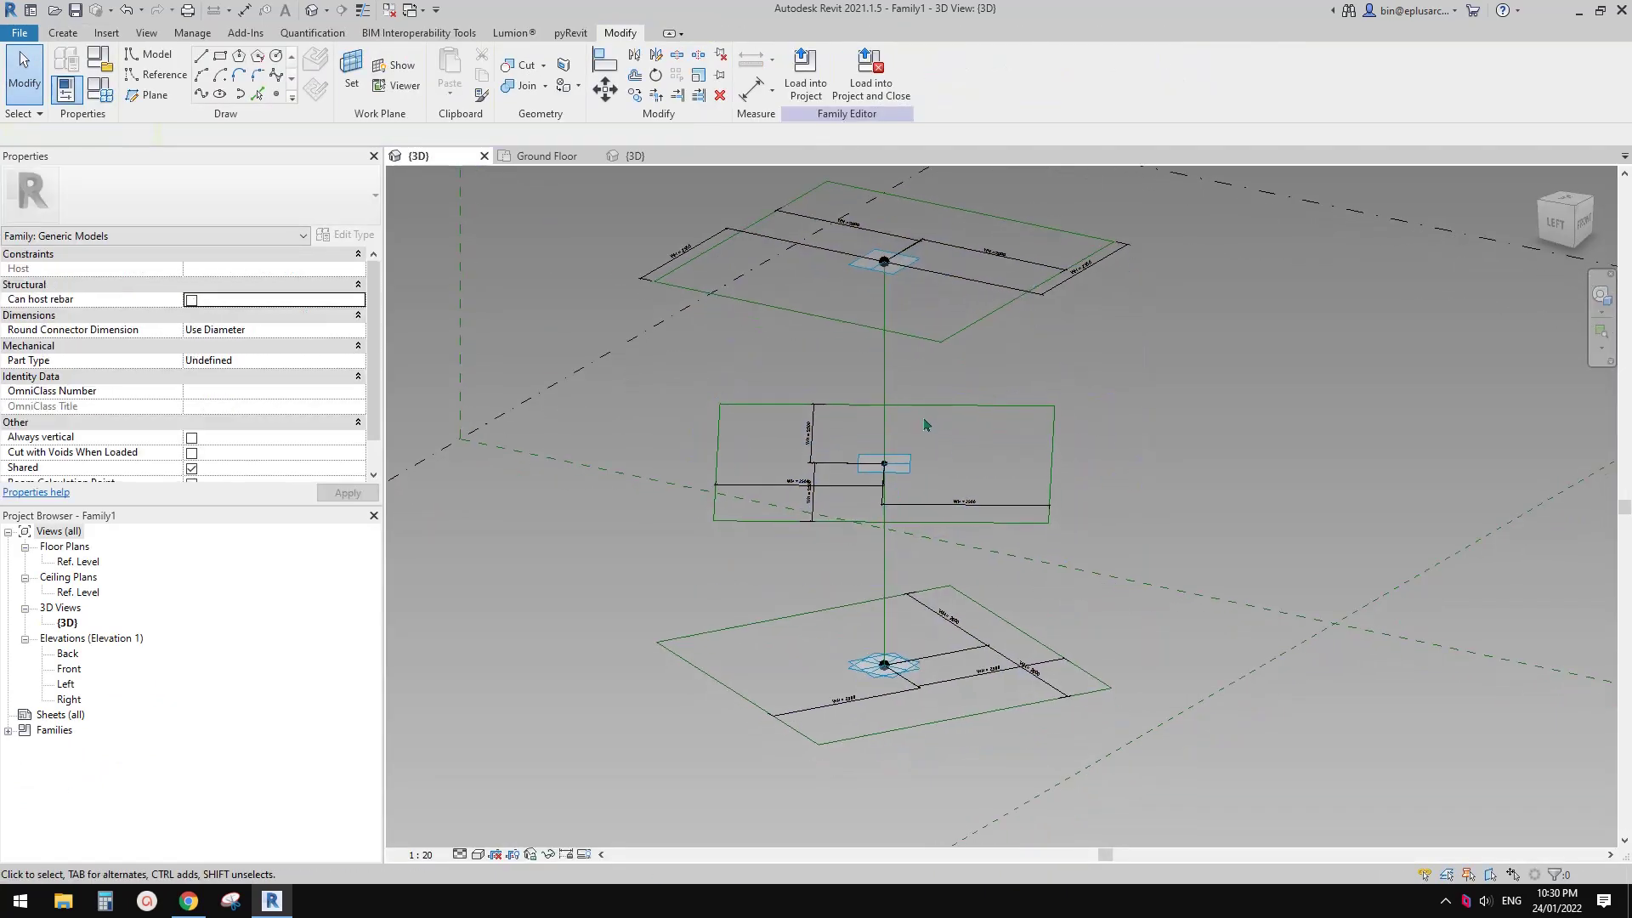
- Set the family's A3 parameter to 0 in Family Types
{"action": "left_click", "coordinate": [105, 95]}
{"action": "left_click", "coordinate": [315, 357]}
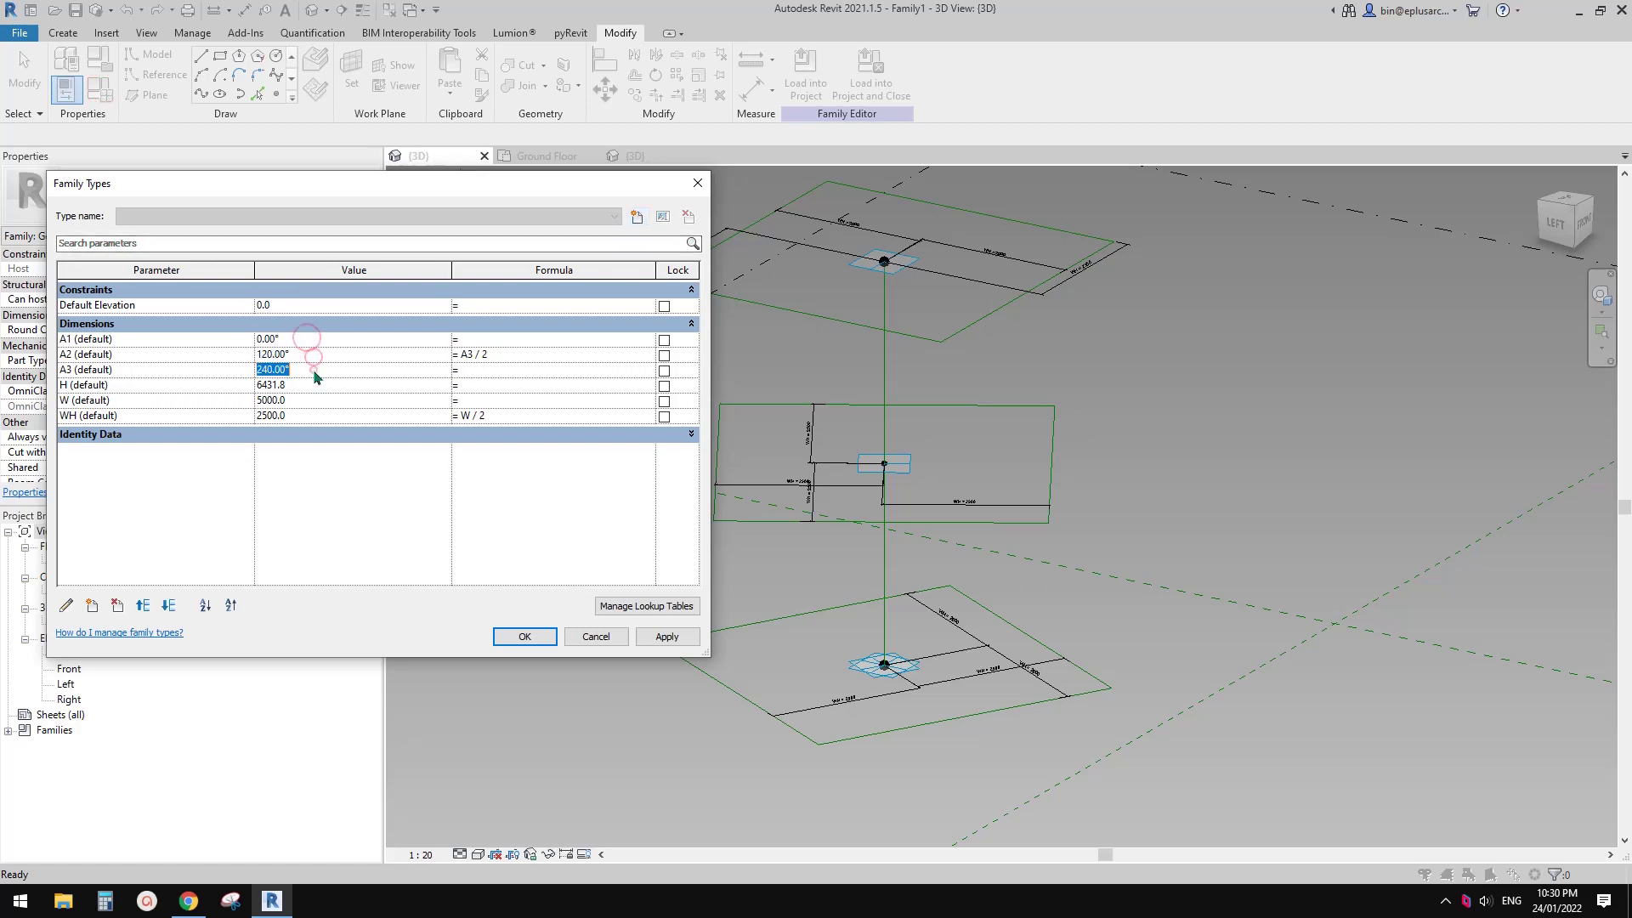
{"action": "type", "text": "0"}
{"action": "key", "text": "Tab"}
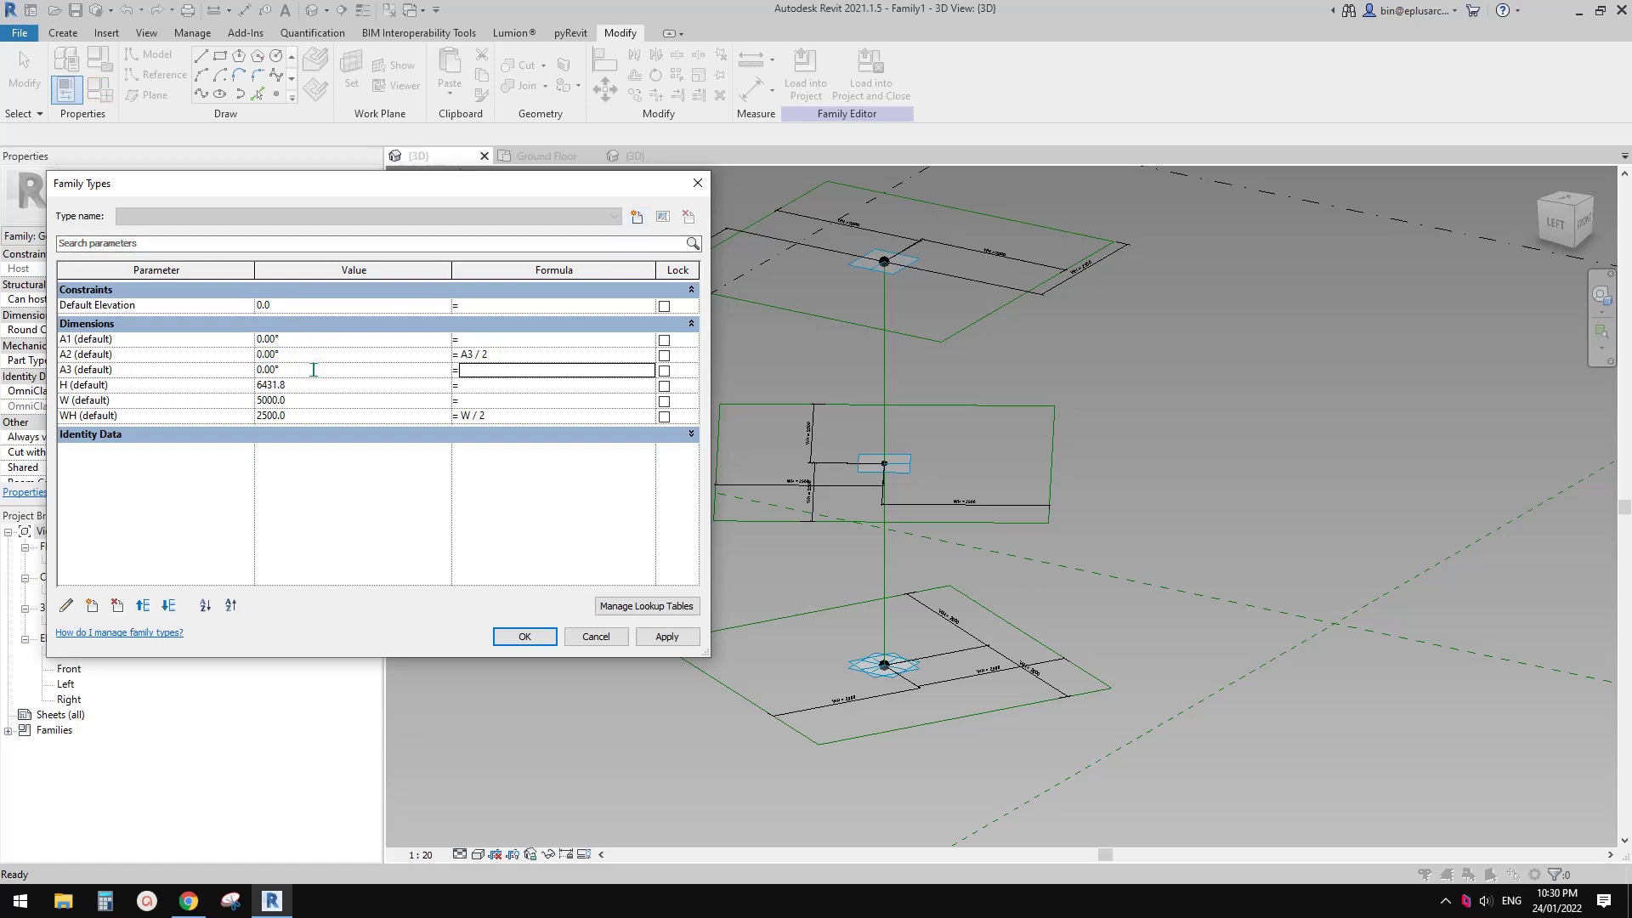
{"action": "left_click", "coordinate": [524, 637]}
- Copy the middle square profile with its reference point and dimensions twice, placing both copies beside the tower
{"action": "middle_click_drag", "start_coordinate": [955, 477], "coordinate": [913, 510], "text": "shift"}
{"action": "left_click_drag", "start_coordinate": [625, 440], "coordinate": [1139, 625]}
{"action": "middle_click_drag", "start_coordinate": [1016, 616], "coordinate": [1002, 683], "text": "shift"}
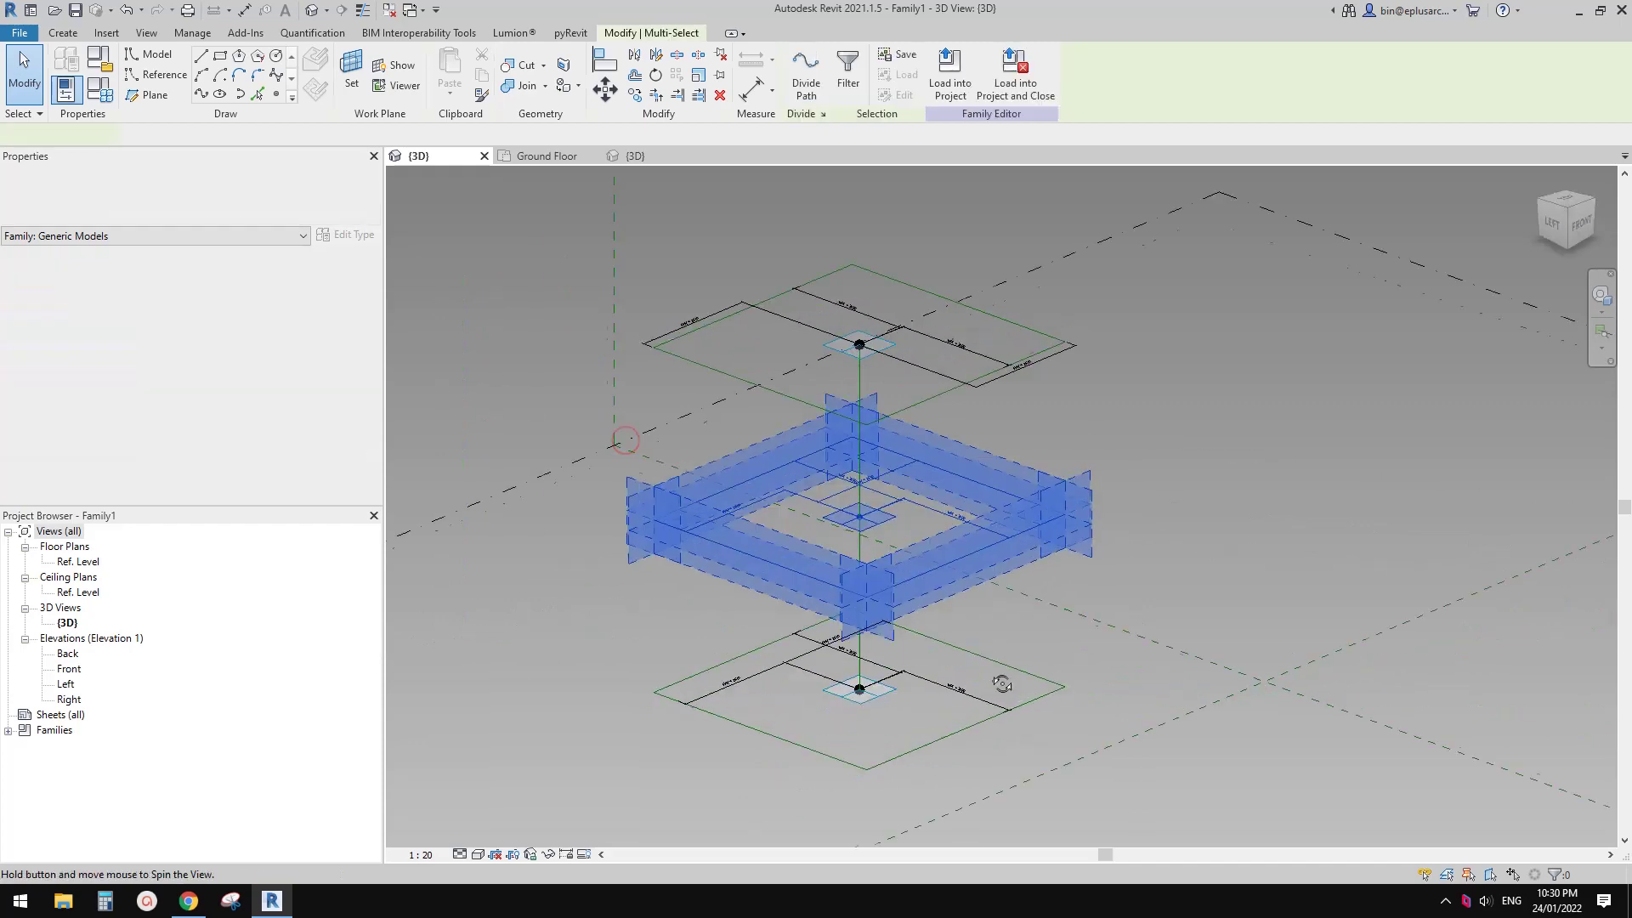
{"action": "key", "text": "m"}
{"action": "key", "text": "v"}
{"action": "left_click", "coordinate": [1130, 585]}
{"action": "scroll", "coordinate": [1190, 625], "scroll_direction": "down", "scroll_amount": 1}
{"action": "middle_click_drag", "start_coordinate": [1211, 636], "coordinate": [1078, 582]}
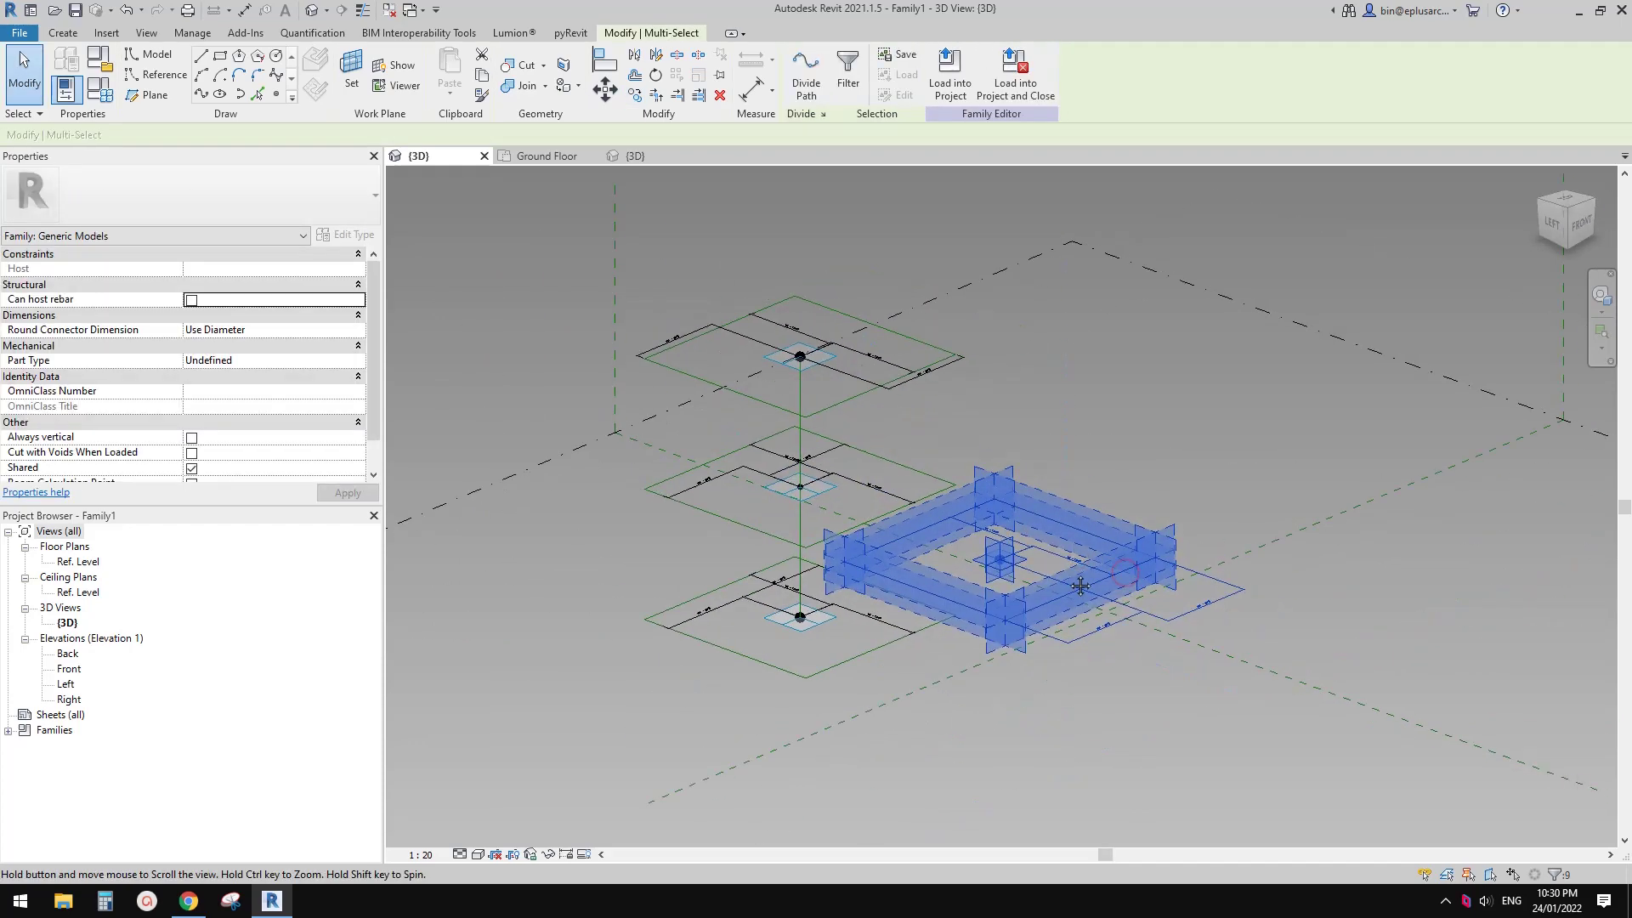
{"action": "key", "text": "c"}
{"action": "key", "text": "space"}
{"action": "left_click", "coordinate": [1043, 581]}
{"action": "left_click", "coordinate": [1229, 648]}
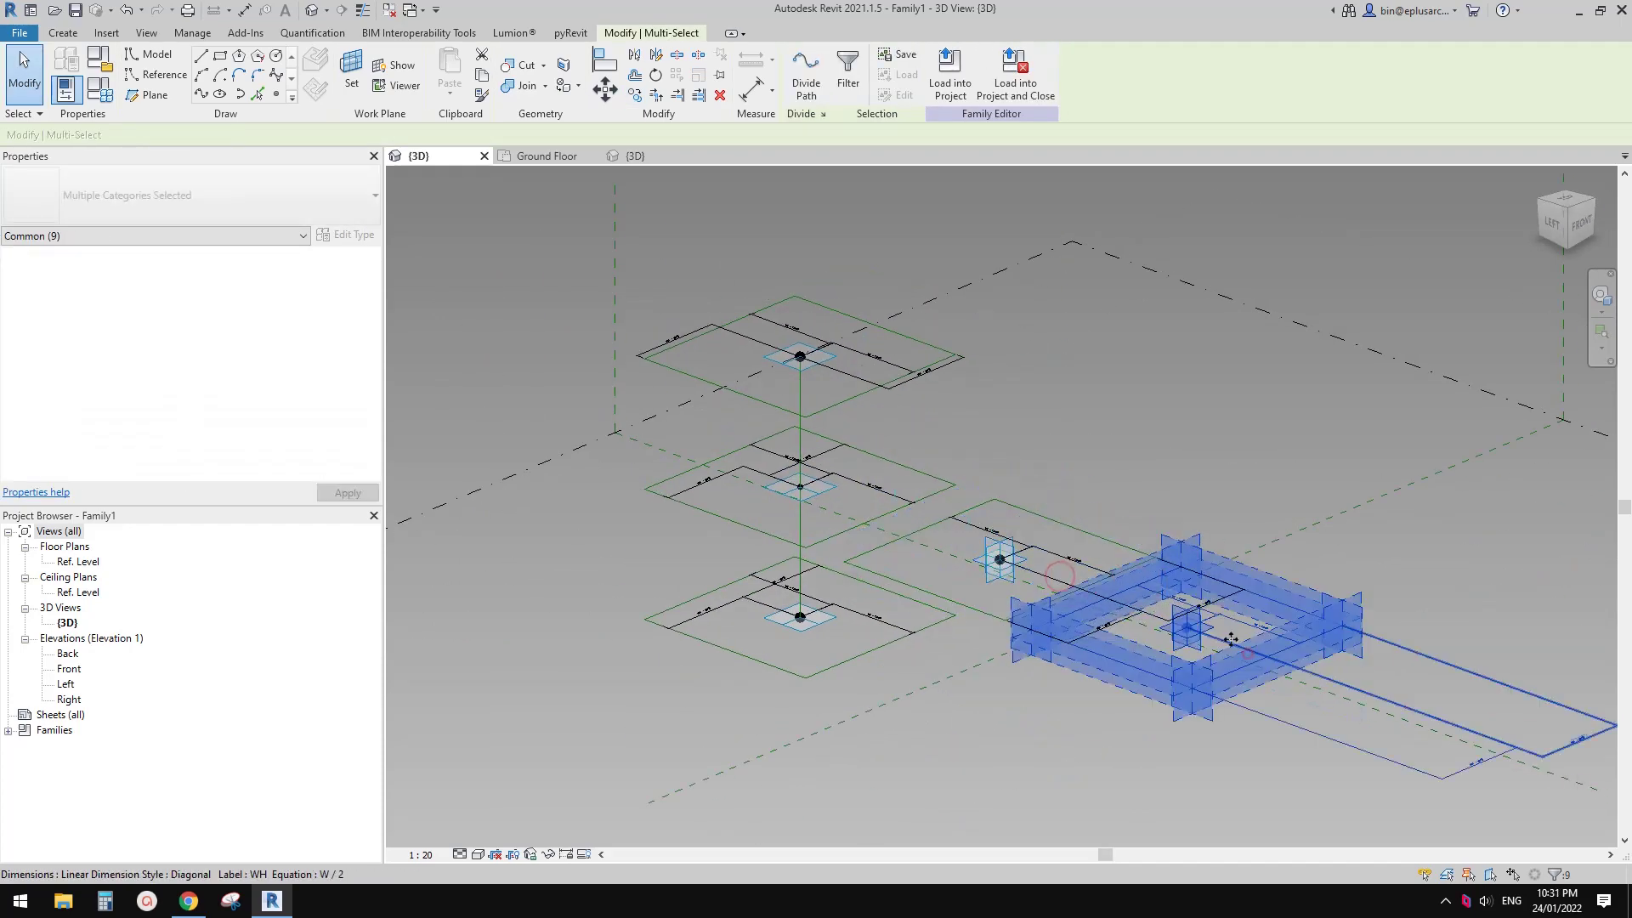
- Rehost the first copied profile's reference point on the vertical reference line, between the middle and top profiles
{"action": "left_click", "coordinate": [1084, 552]}
{"action": "left_click", "coordinate": [986, 574]}
{"action": "scroll", "coordinate": [989, 570], "scroll_direction": "up", "scroll_amount": 2}
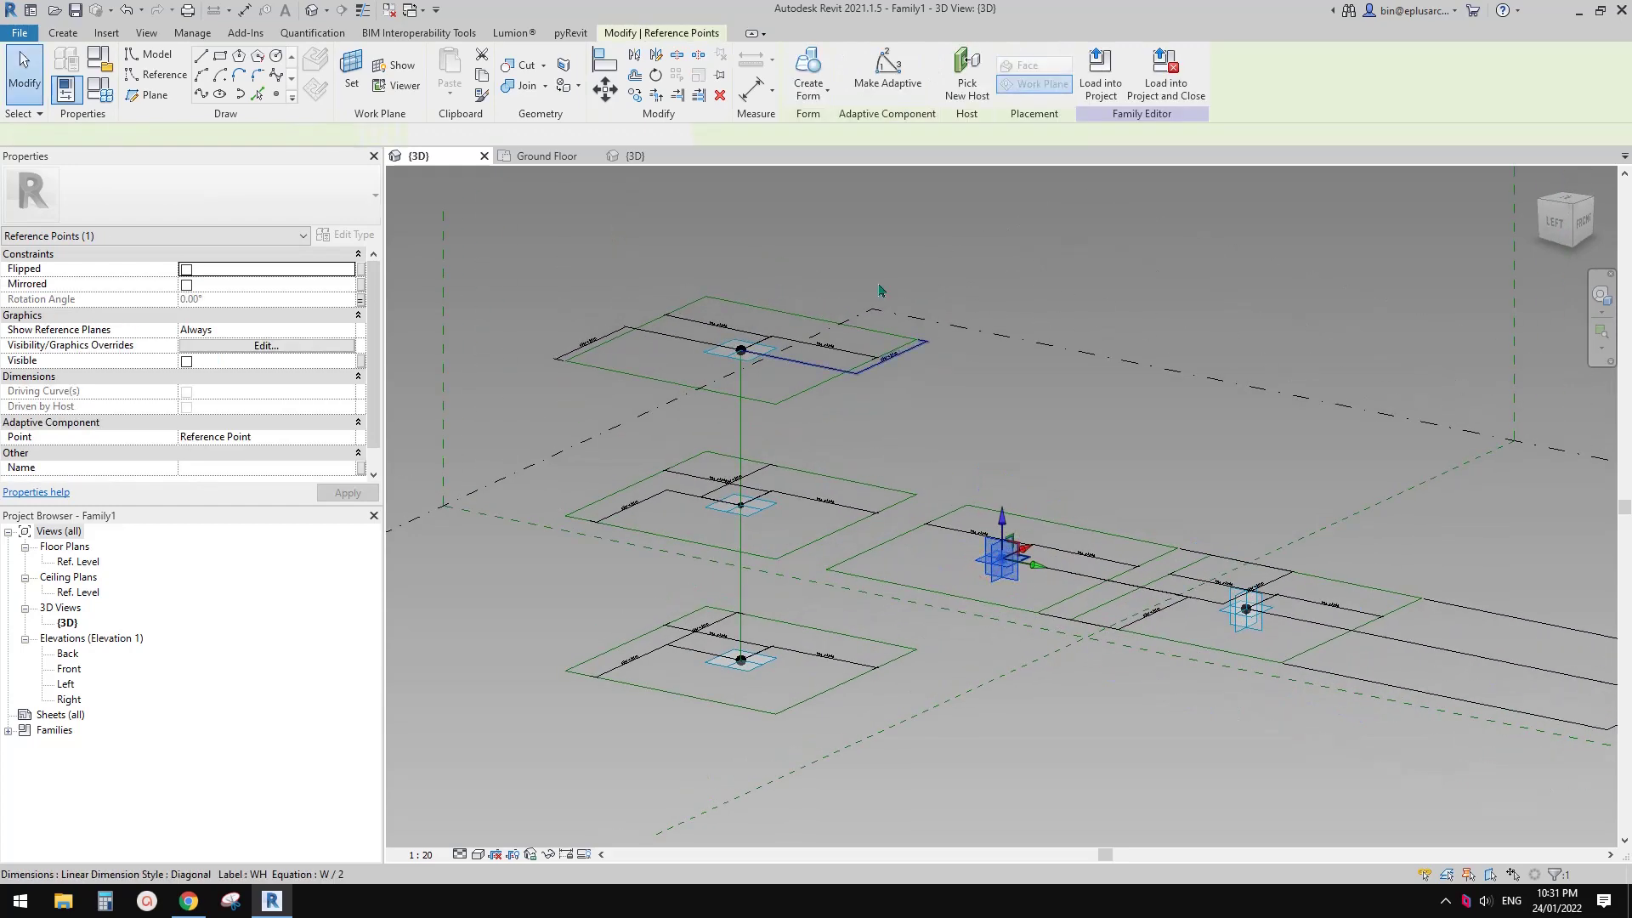
{"action": "left_click", "coordinate": [739, 434]}
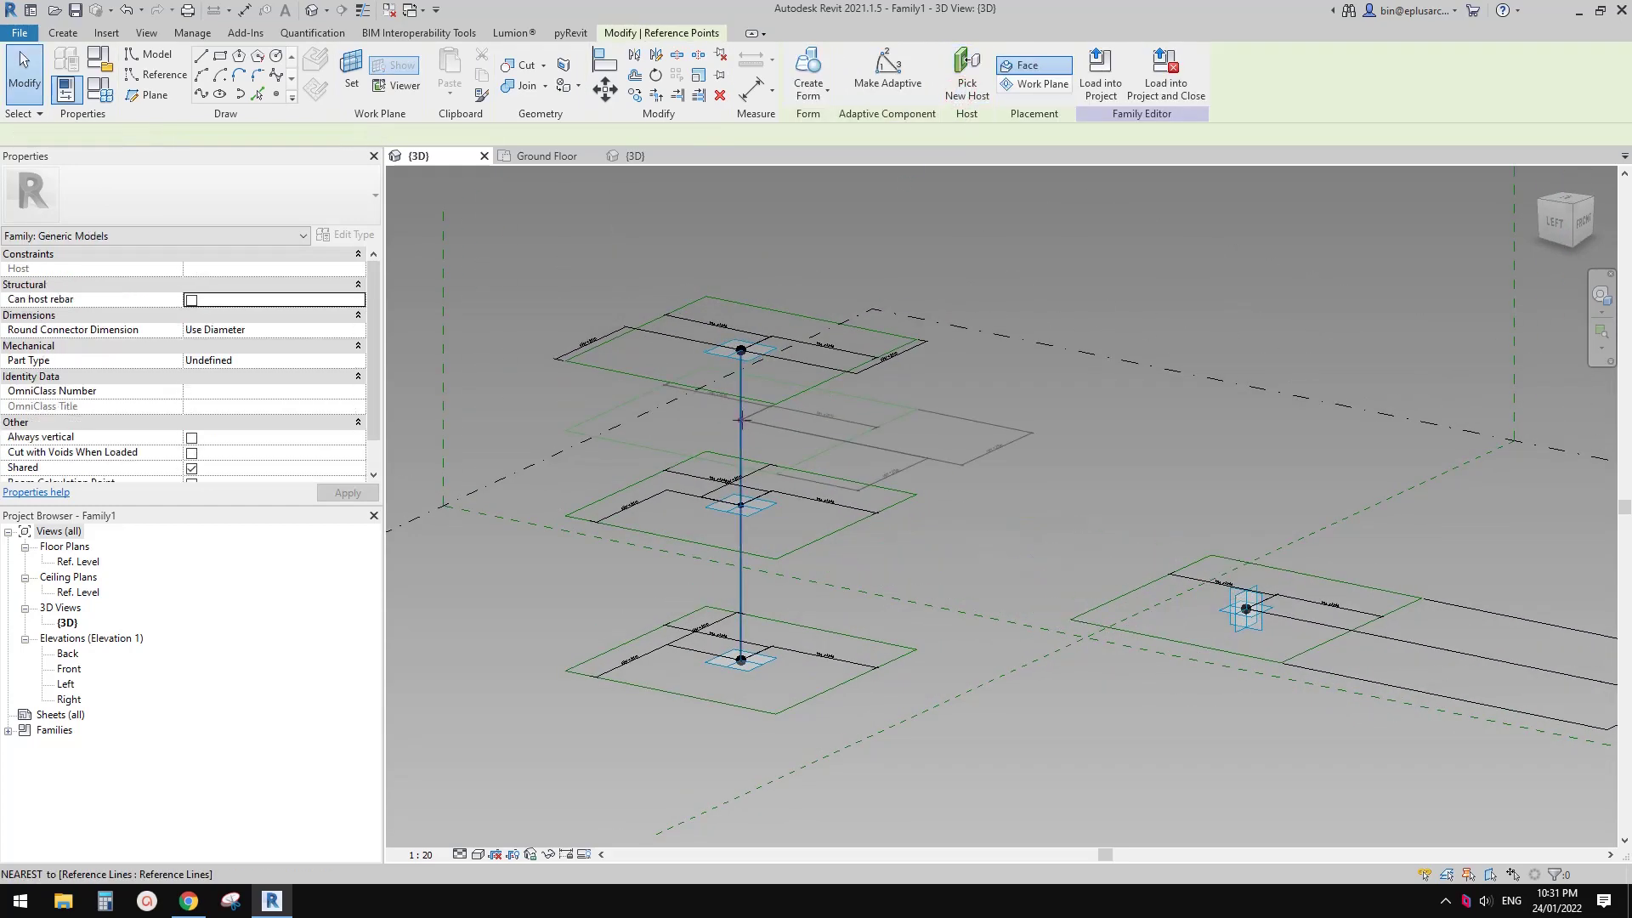
- Rehost the second copied profile's reference point on the vertical reference line, between the bottom and middle profiles
{"action": "left_click", "coordinate": [1246, 608]}
{"action": "left_click", "coordinate": [967, 72]}
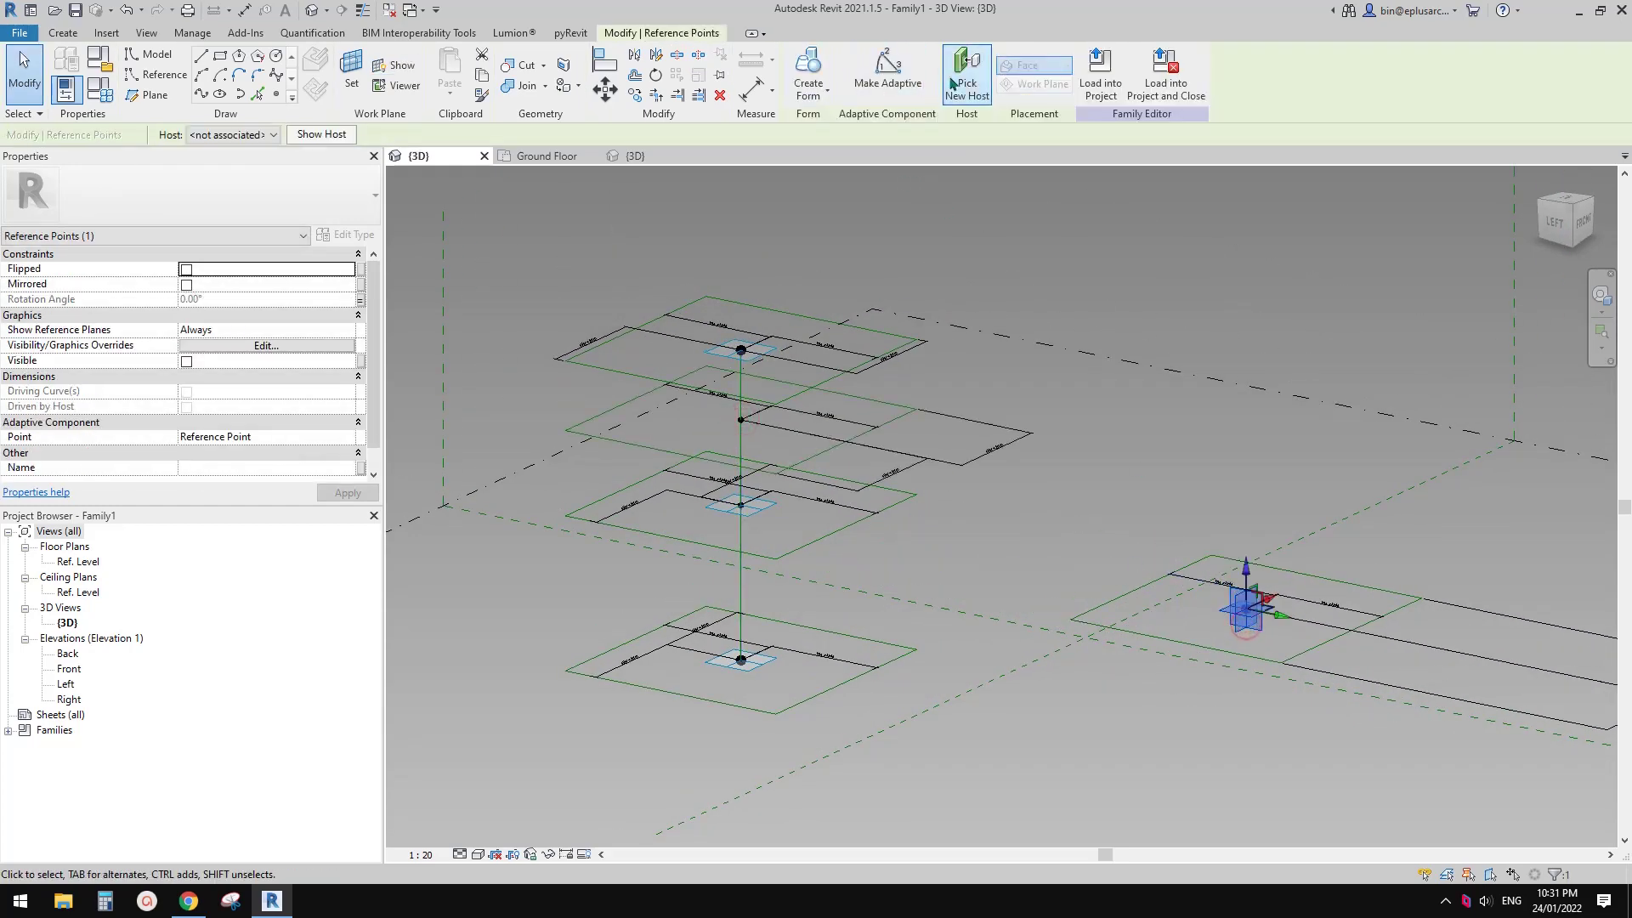
{"action": "left_click", "coordinate": [753, 603]}
{"action": "scroll", "coordinate": [754, 598], "scroll_direction": "up", "scroll_amount": 1}
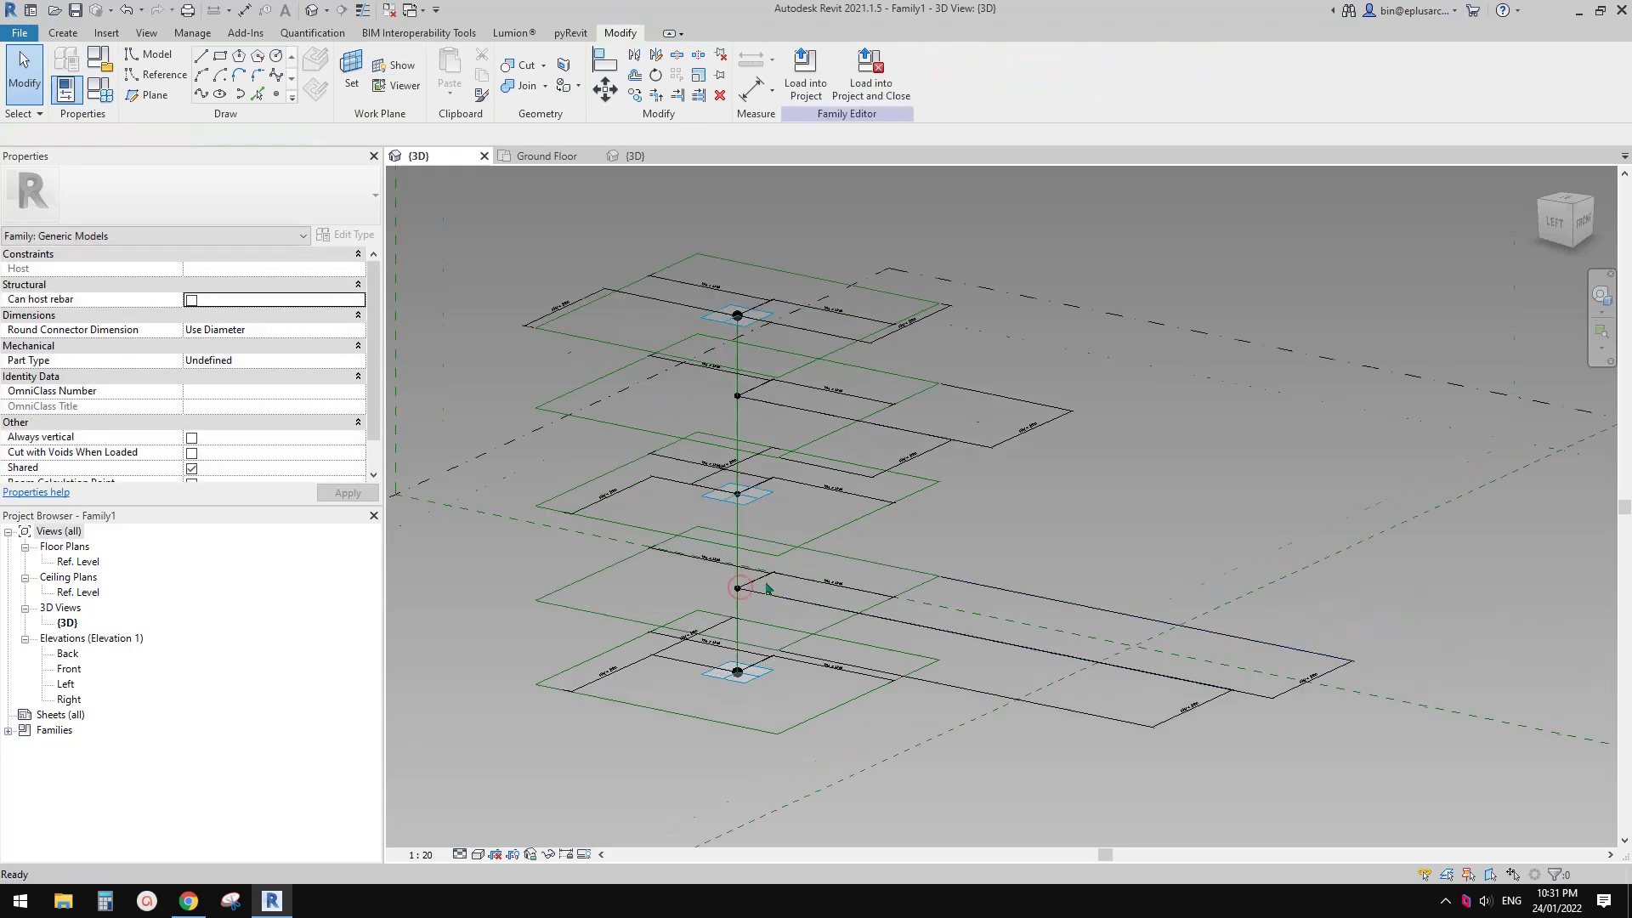
{"action": "middle_click_drag", "start_coordinate": [829, 577], "coordinate": [892, 484]}
{"action": "scroll", "coordinate": [892, 482], "scroll_direction": "up", "scroll_amount": 2}
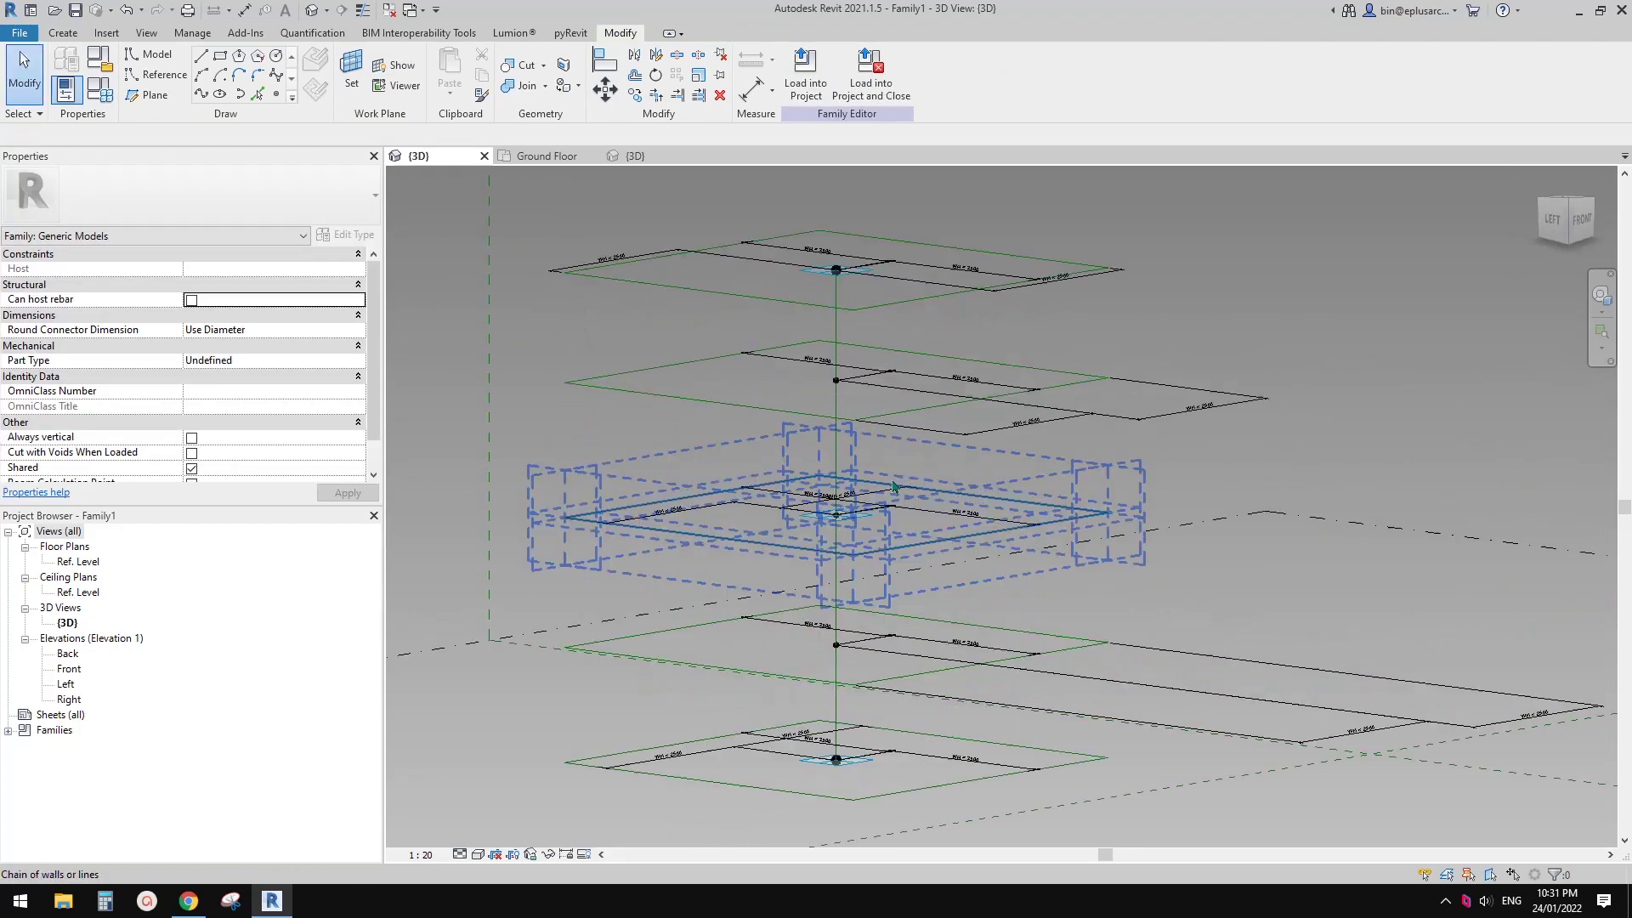
{"action": "left_click", "coordinate": [846, 385]}
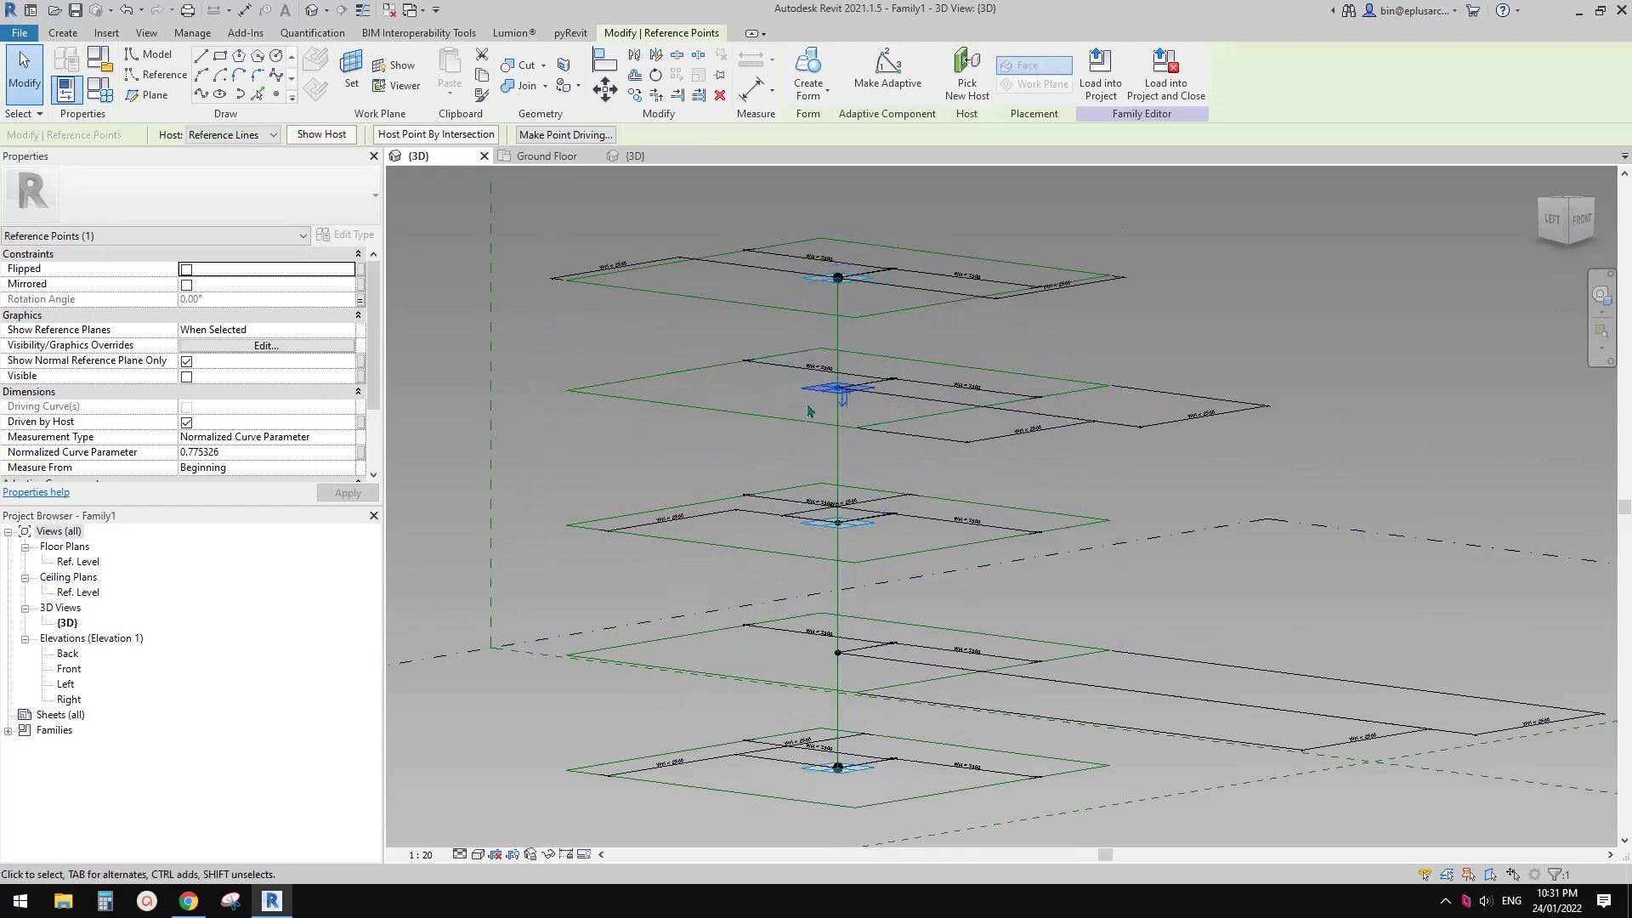
{"action": "left_click", "coordinate": [279, 451]}
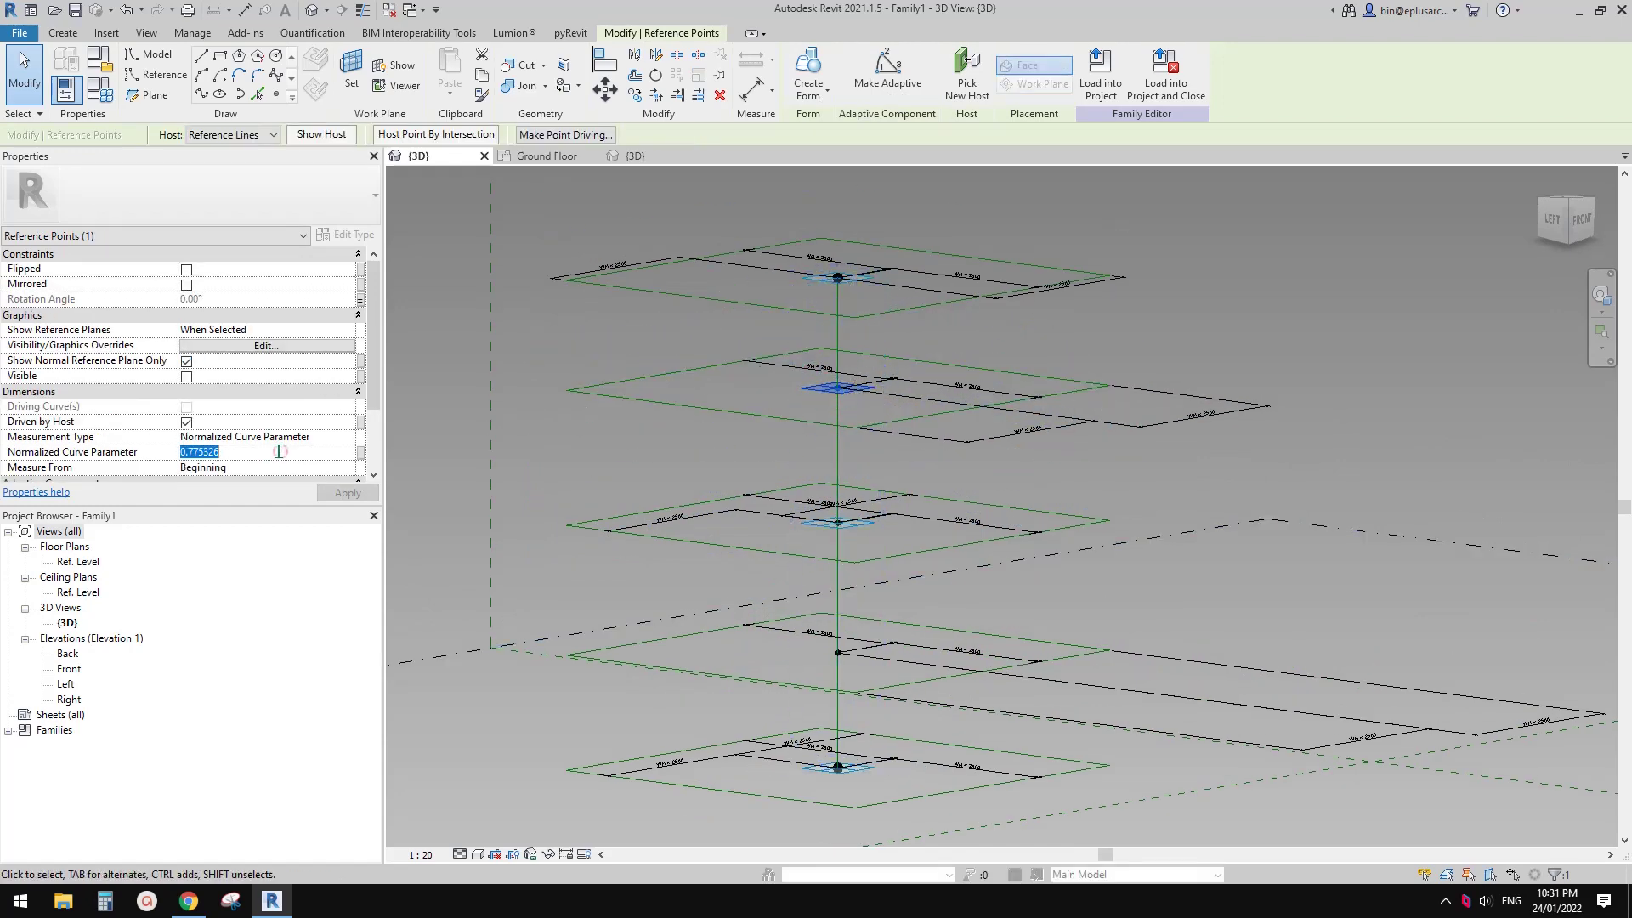
{"action": "left_click", "coordinate": [1002, 502]}
{"action": "scroll", "coordinate": [841, 661], "scroll_direction": "up", "scroll_amount": 2}
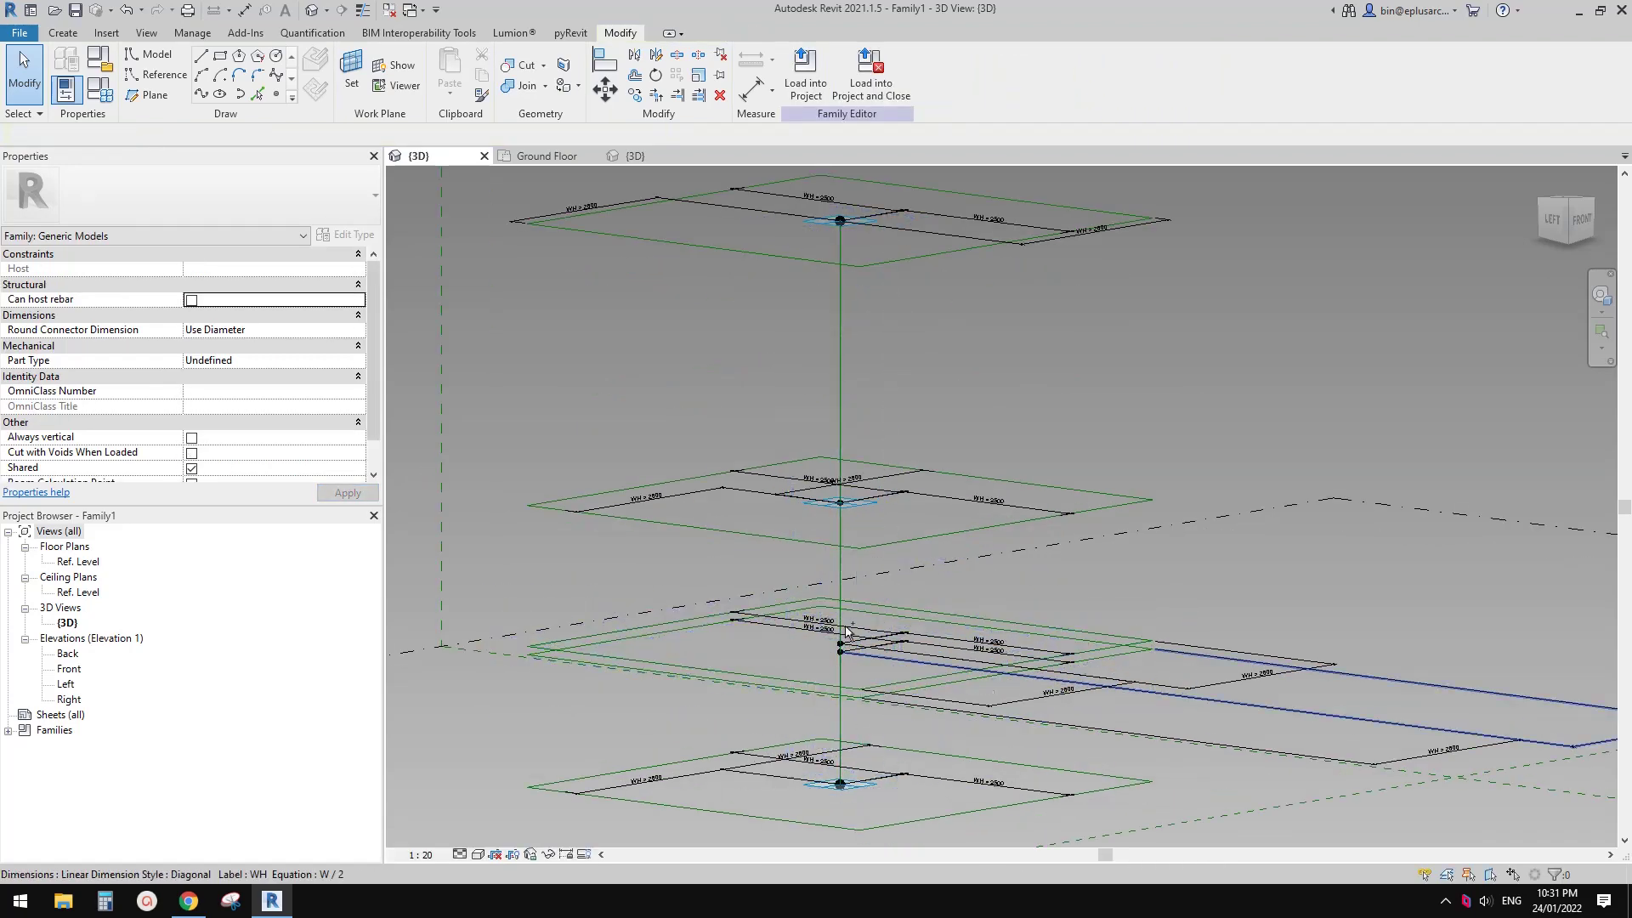
{"action": "key", "text": "ctrl+z"}
- Set the Normalized Curve Parameter to 0.75 for the upper added profile's reference point and 0.25 for the lower one
{"action": "left_click_drag", "start_coordinate": [791, 338], "coordinate": [853, 371]}
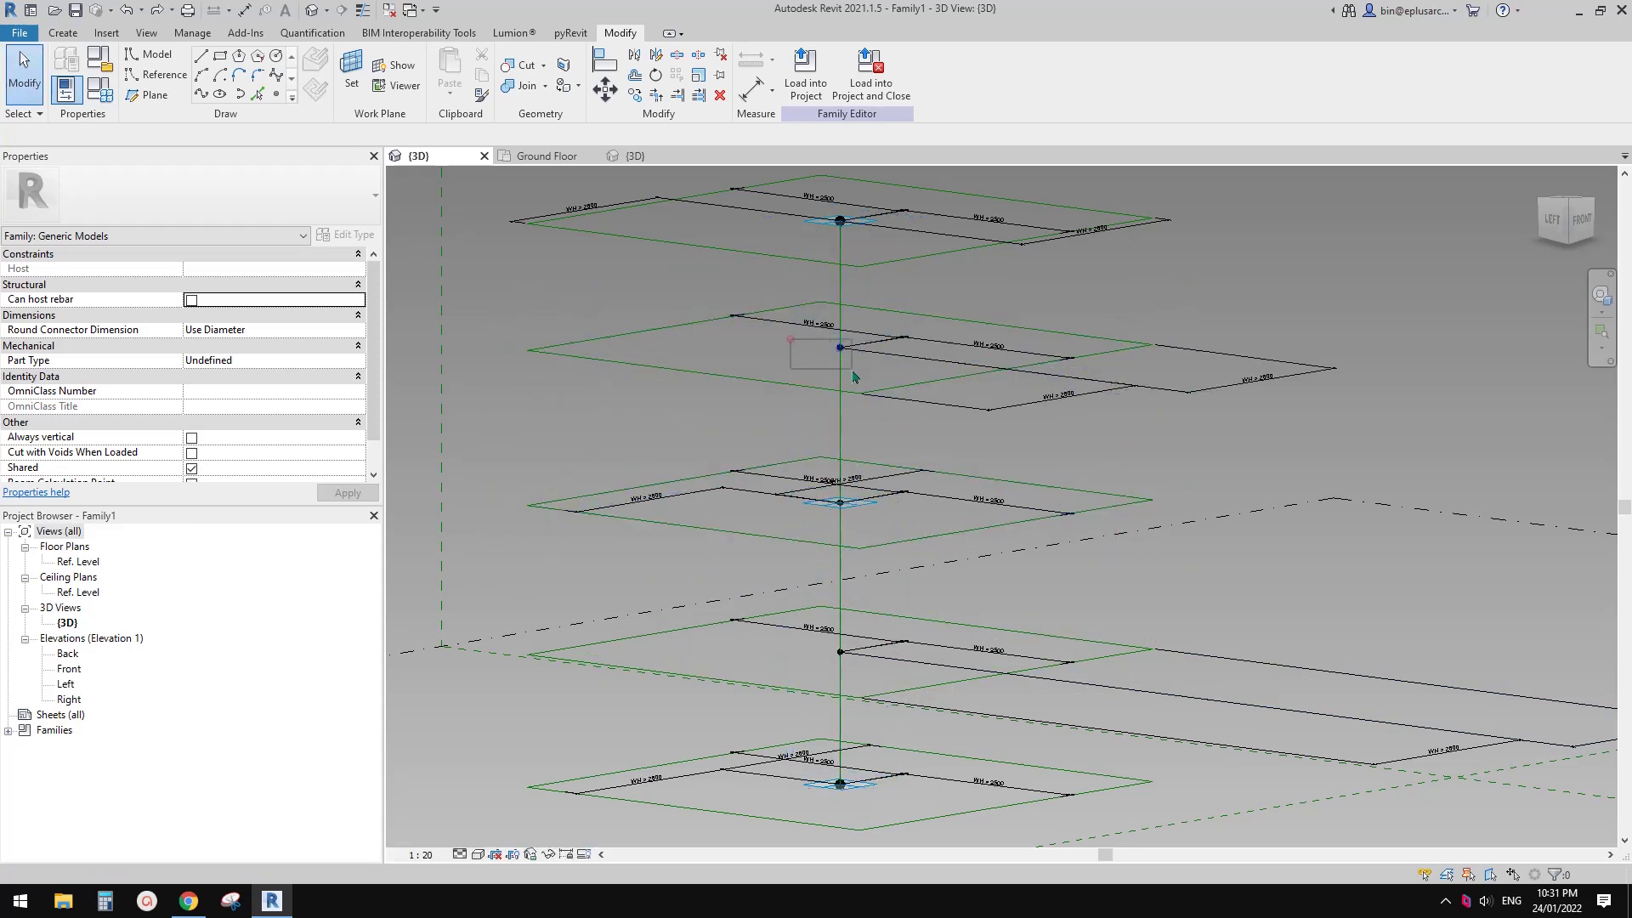
{"action": "left_click", "coordinate": [249, 451]}
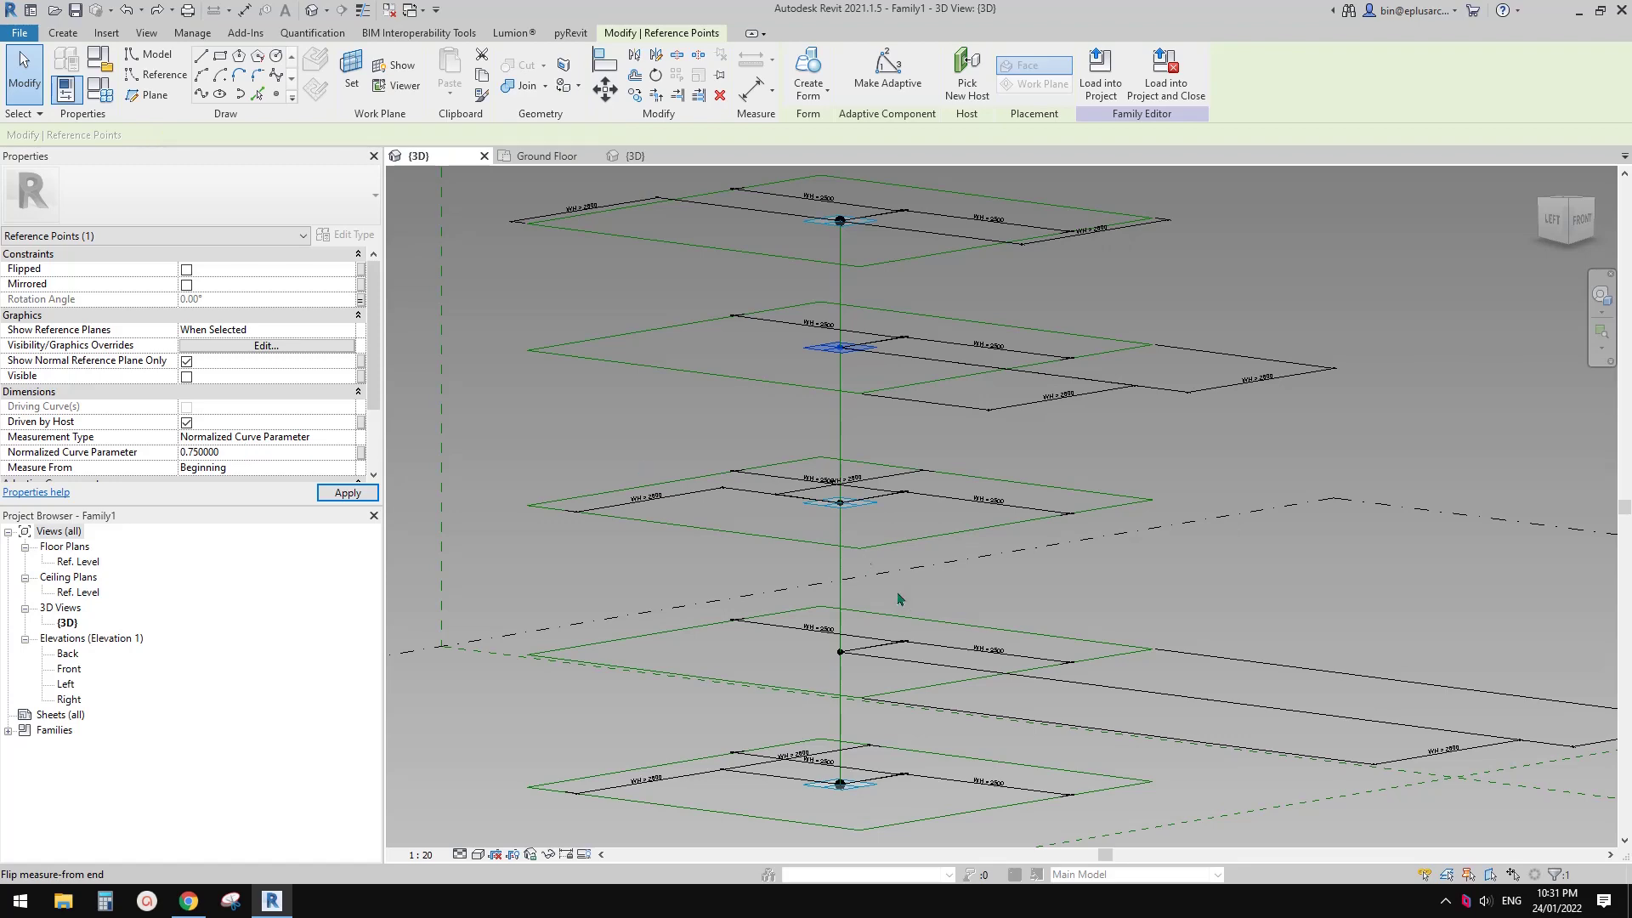
{"action": "middle_click_drag", "start_coordinate": [897, 600], "coordinate": [894, 557]}
{"action": "left_click_drag", "start_coordinate": [807, 602], "coordinate": [844, 618]}
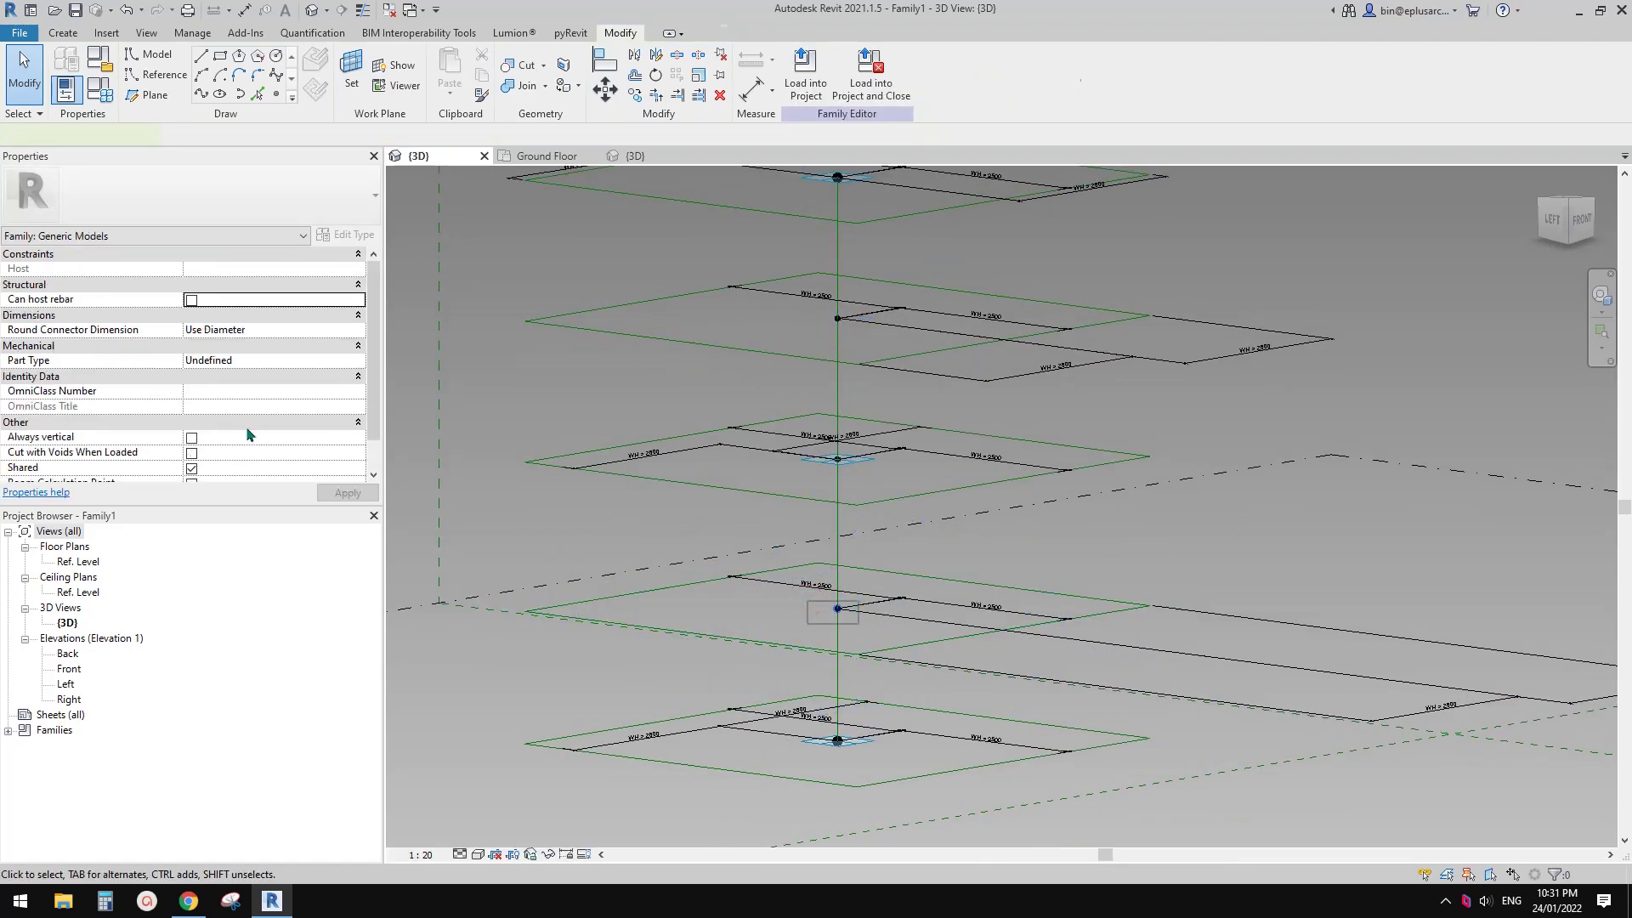
{"action": "left_click", "coordinate": [255, 449]}
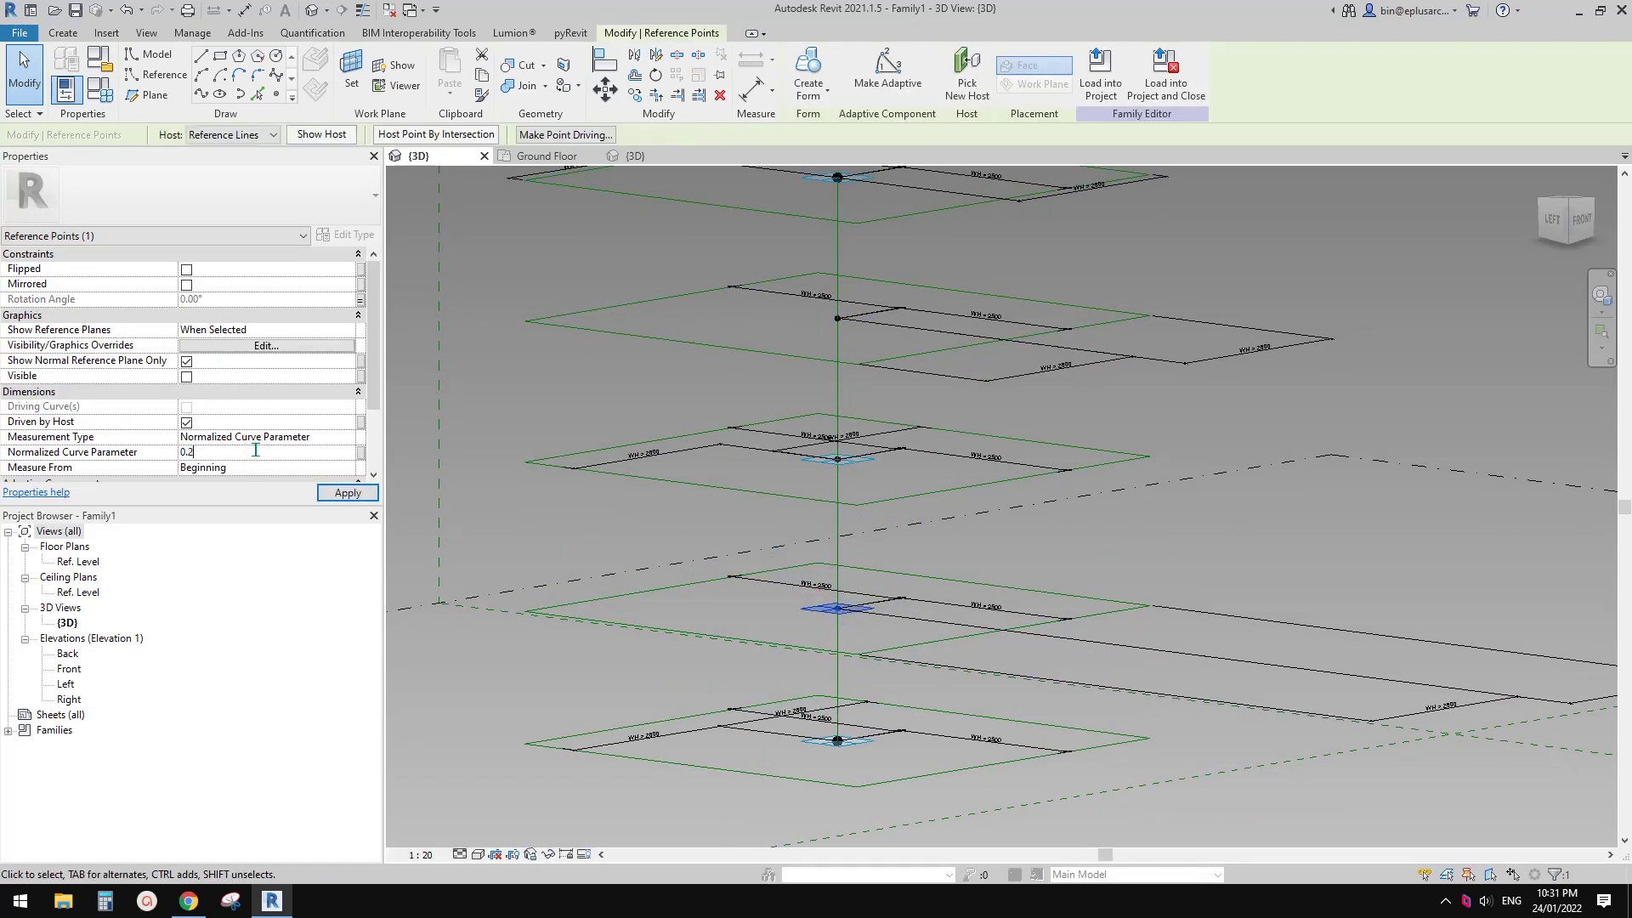
{"action": "key", "text": "Escape"}
{"action": "scroll", "coordinate": [836, 442], "scroll_direction": "down", "scroll_amount": 3}
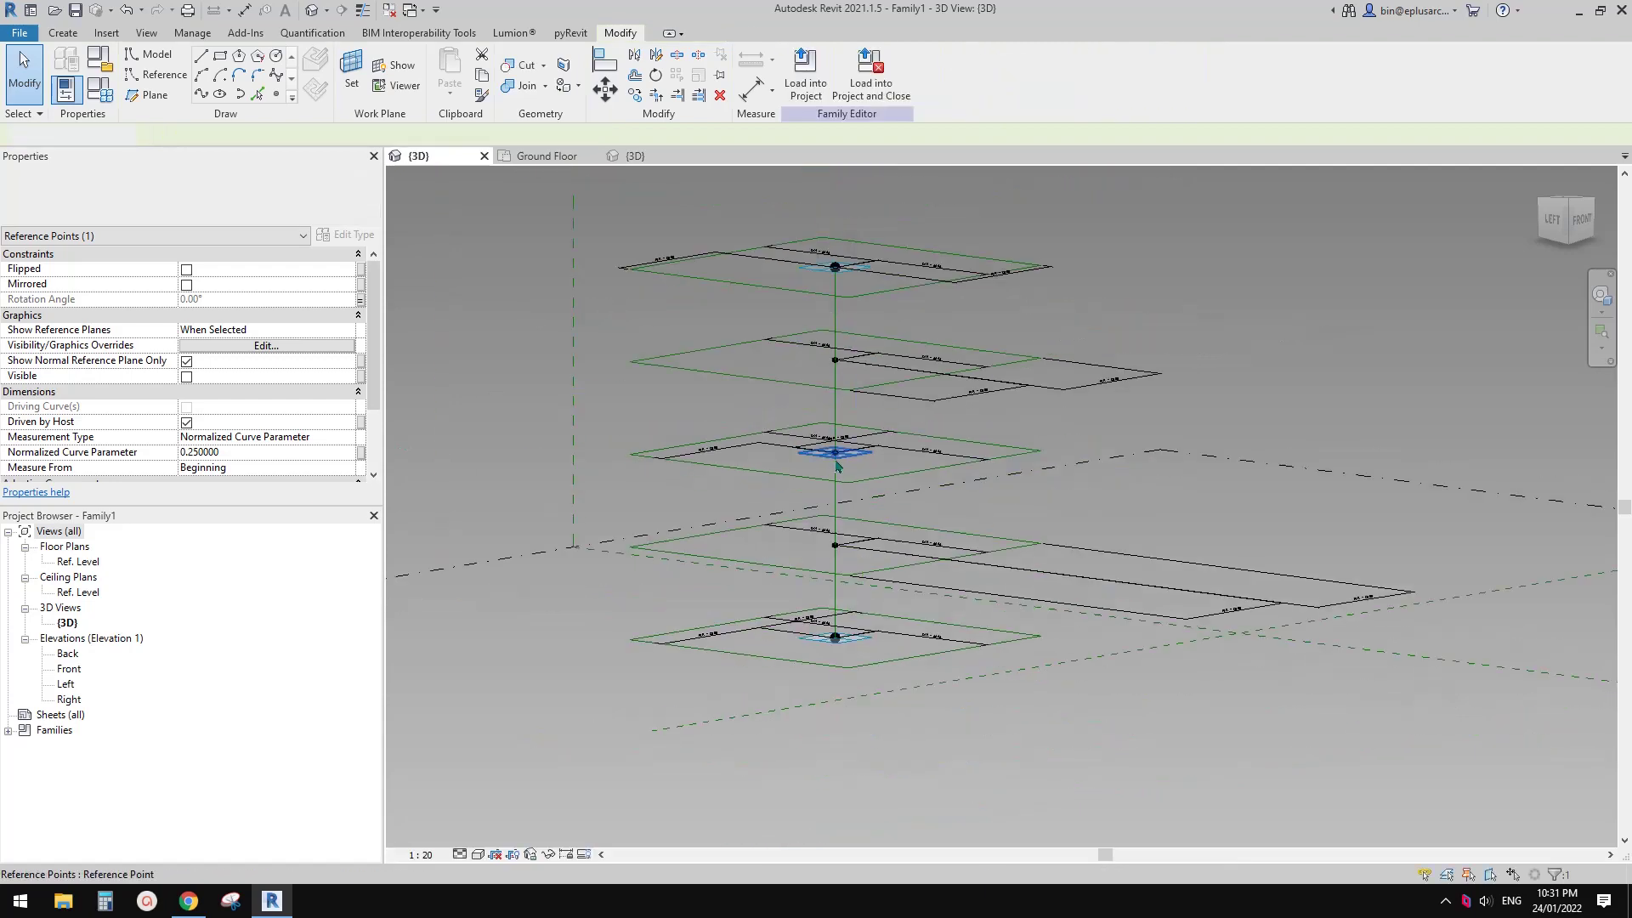
- Associate the rotation angle of the topmost reference point with the A1 parameter
{"action": "middle_click_drag", "start_coordinate": [837, 454], "coordinate": [847, 469], "text": "shift"}
{"action": "scroll", "coordinate": [848, 463], "scroll_direction": "up", "scroll_amount": 1}
{"action": "mouse_move", "coordinate": [852, 340]}
{"action": "middle_mouse_down"}
{"action": "mouse_move", "coordinate": [852, 365]}
{"action": "mouse_move", "coordinate": [840, 359]}
{"action": "middle_mouse_up"}
{"action": "scroll", "coordinate": [829, 342], "scroll_direction": "up", "scroll_amount": 1}
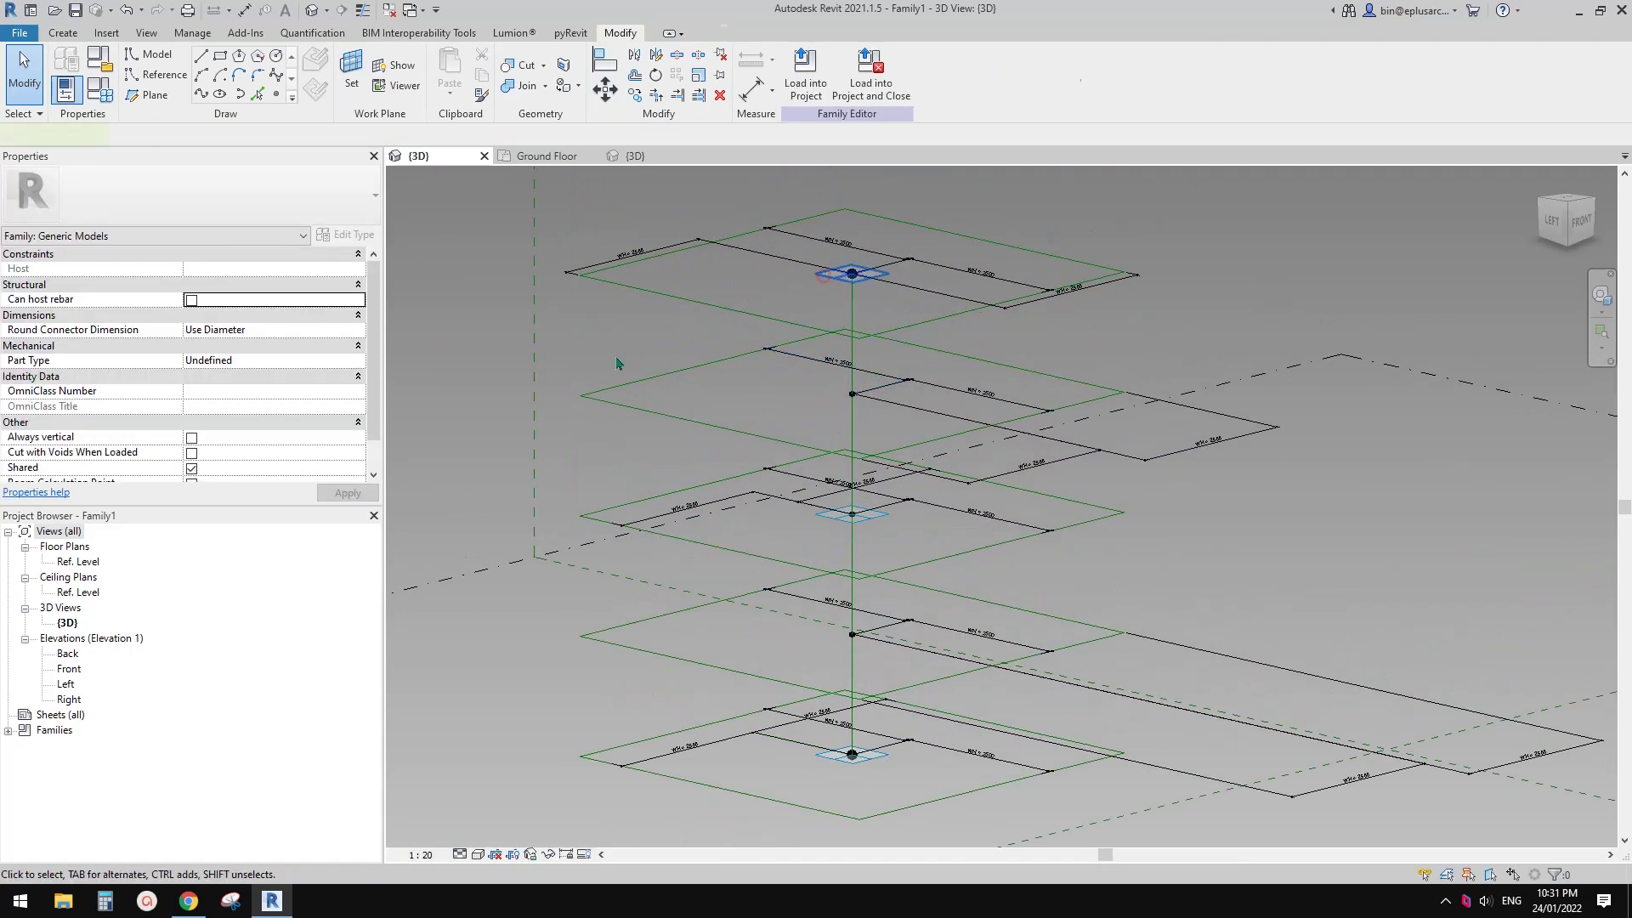
{"action": "scroll", "coordinate": [203, 351], "scroll_direction": "down", "scroll_amount": 3}
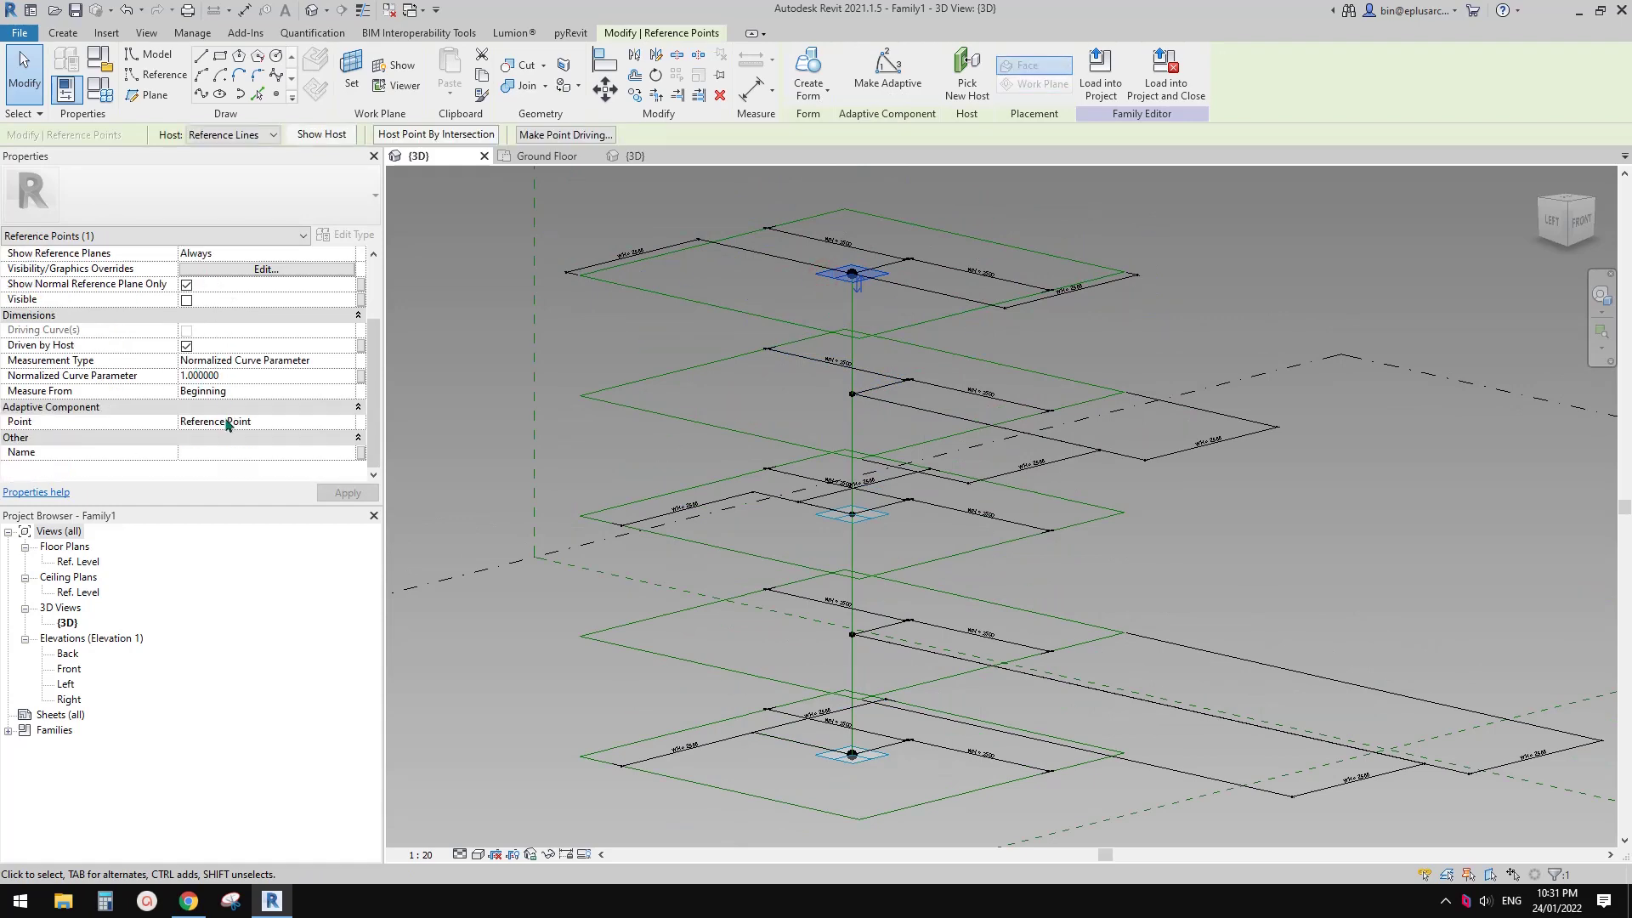
{"action": "scroll", "coordinate": [225, 425], "scroll_direction": "up", "scroll_amount": 3}
{"action": "left_click", "coordinate": [359, 300]}
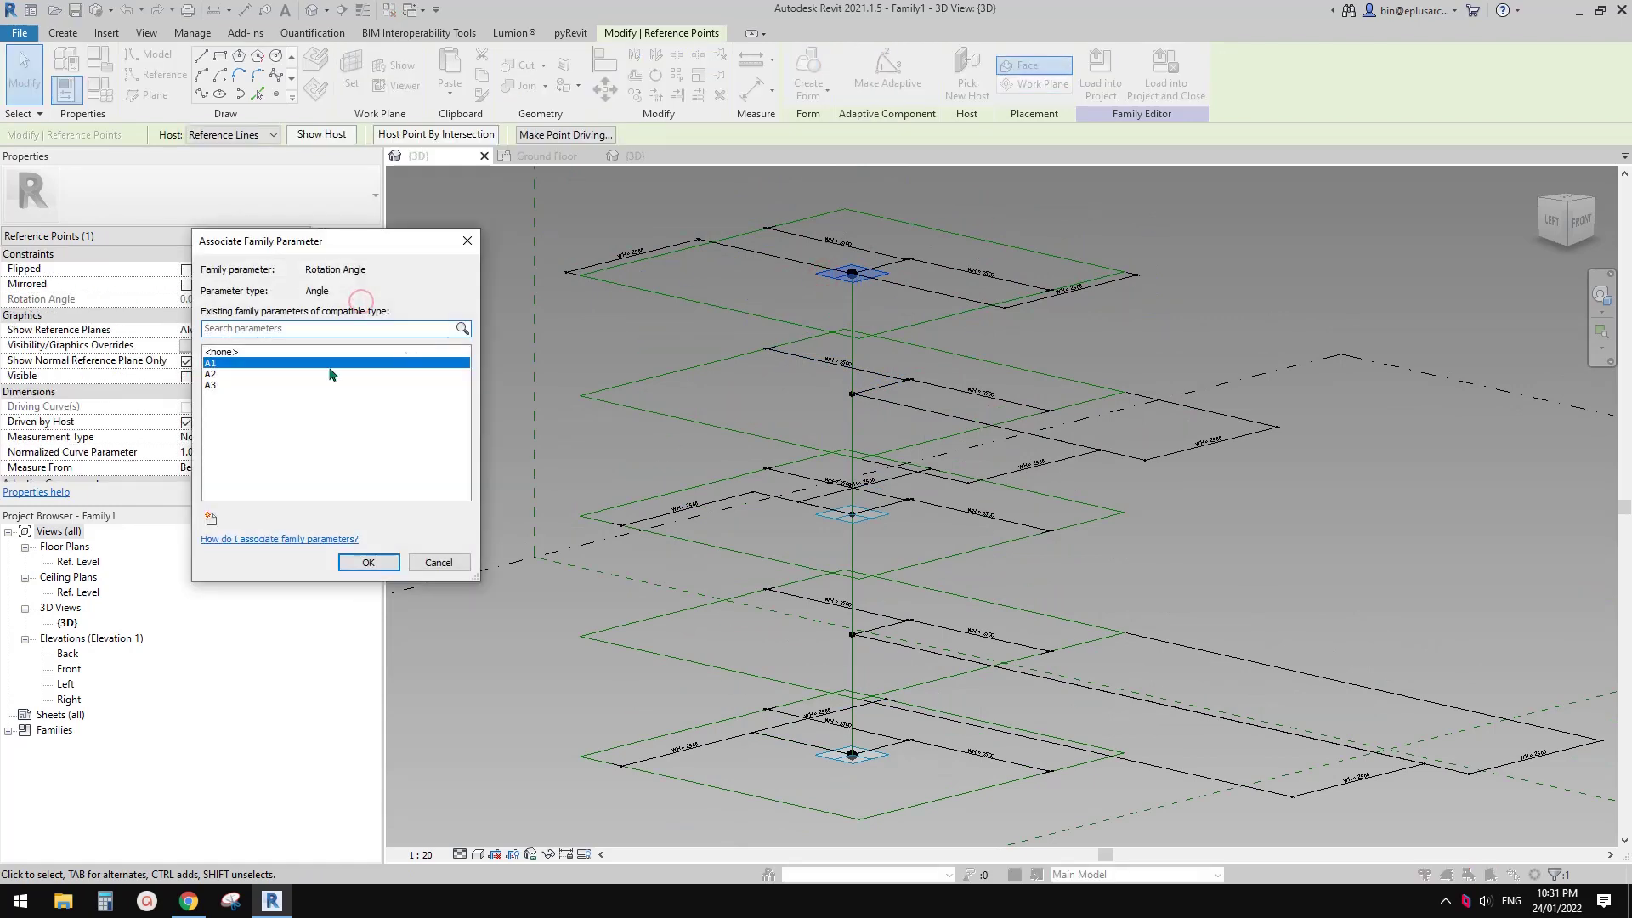
{"action": "key", "text": "Return"}
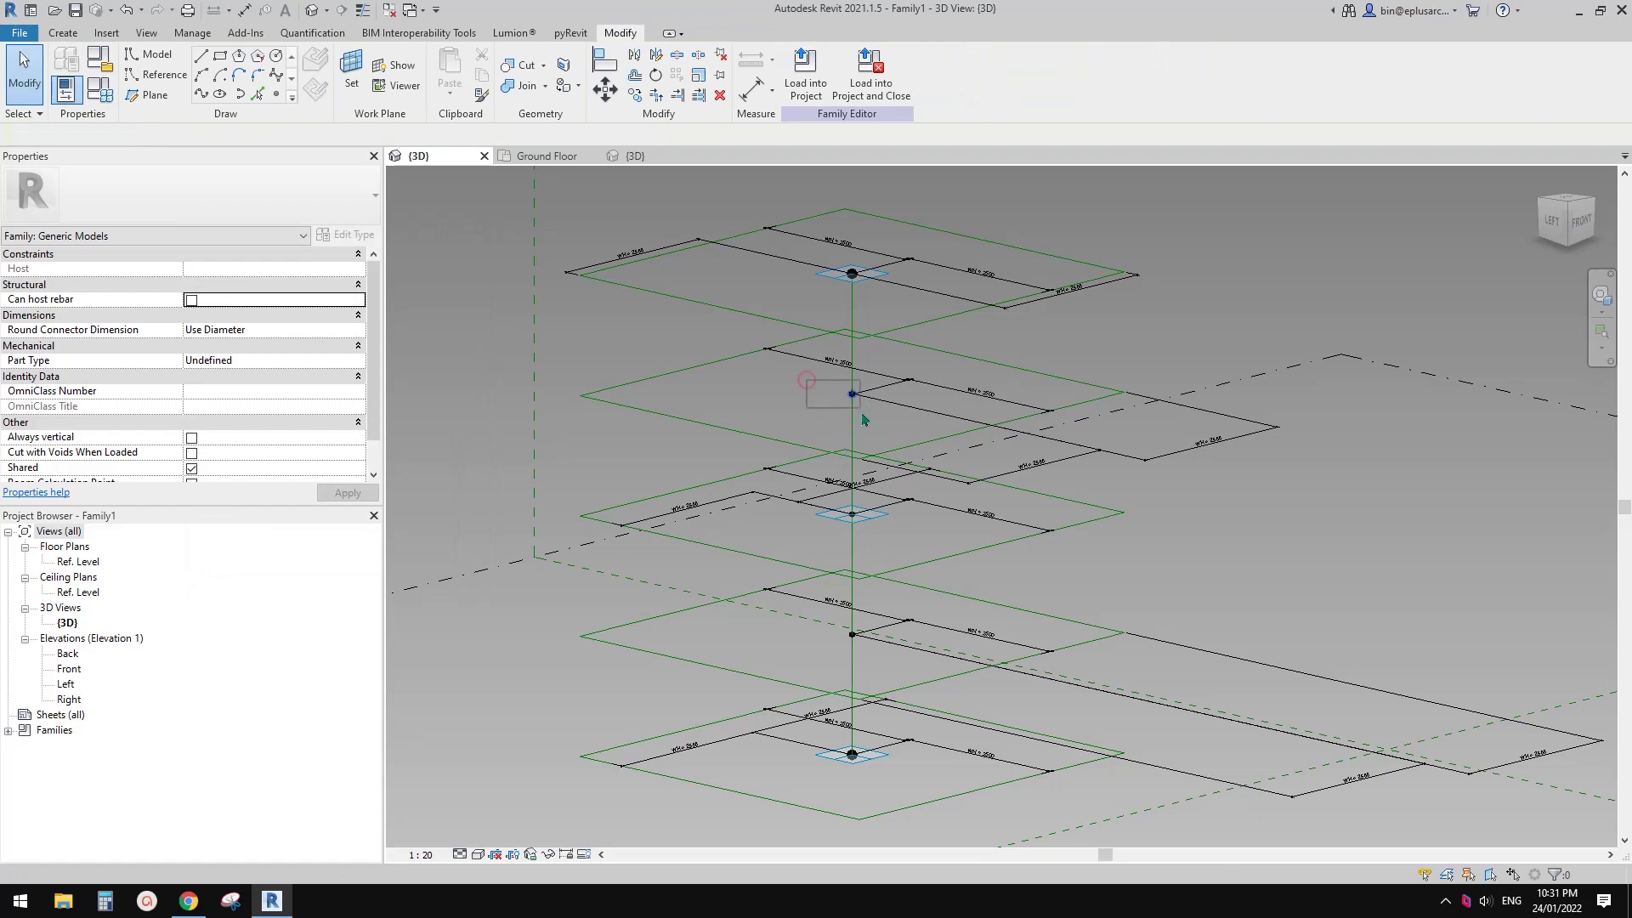
- Associate the rotation angles of the second and third reference points from the top with A2 and A3
{"action": "left_click", "coordinate": [359, 299]}
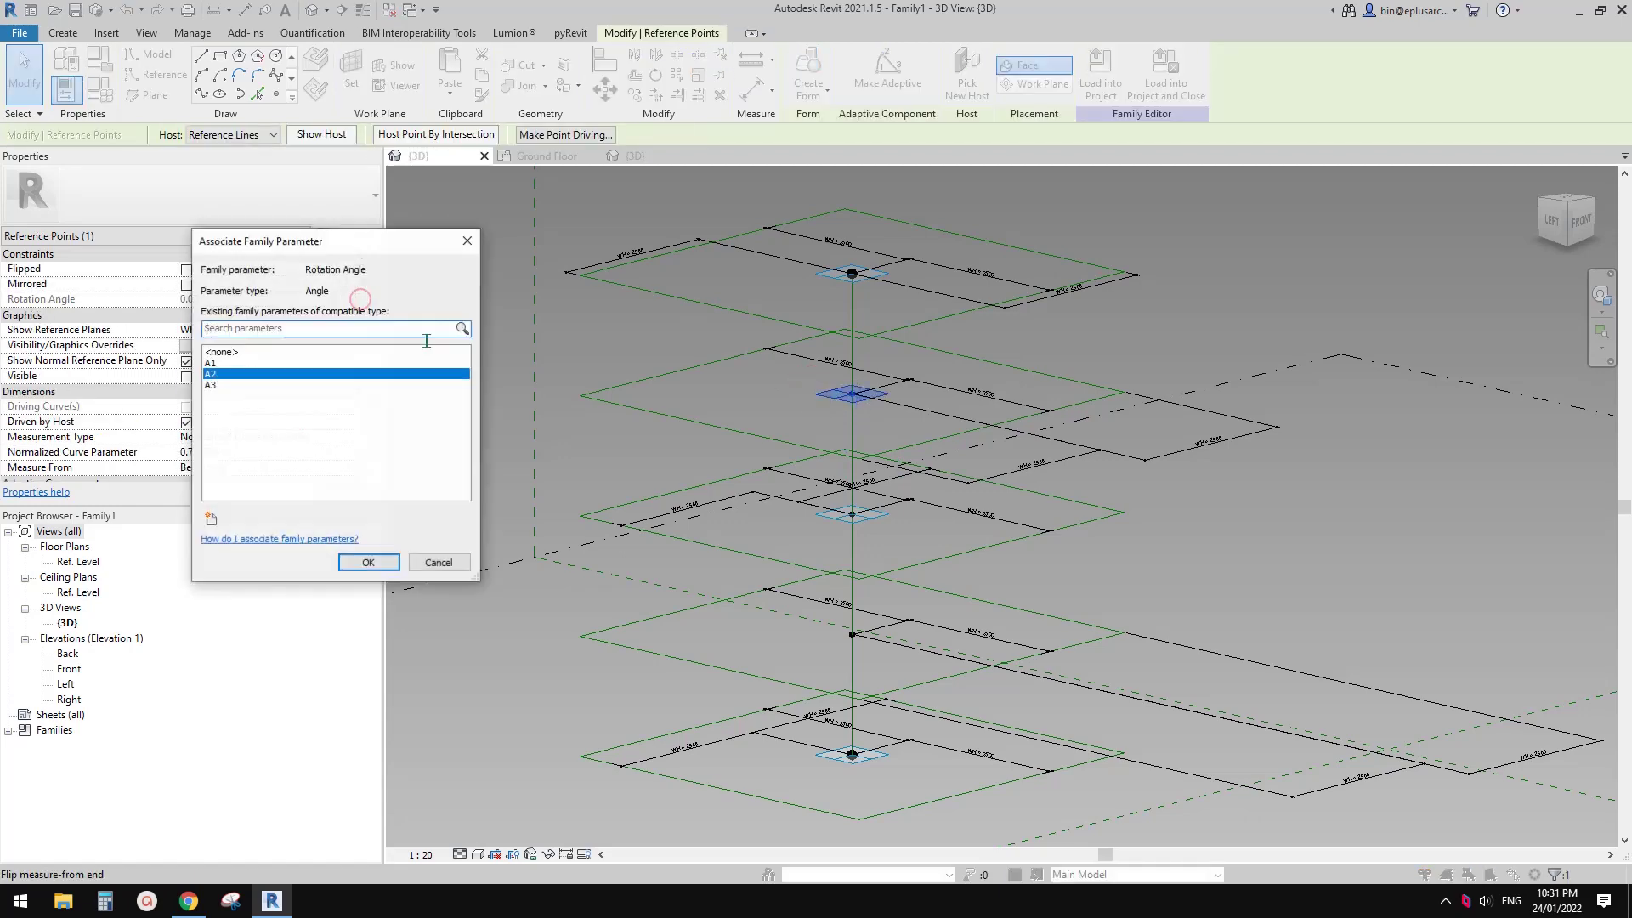
{"action": "left_click", "coordinate": [368, 563]}
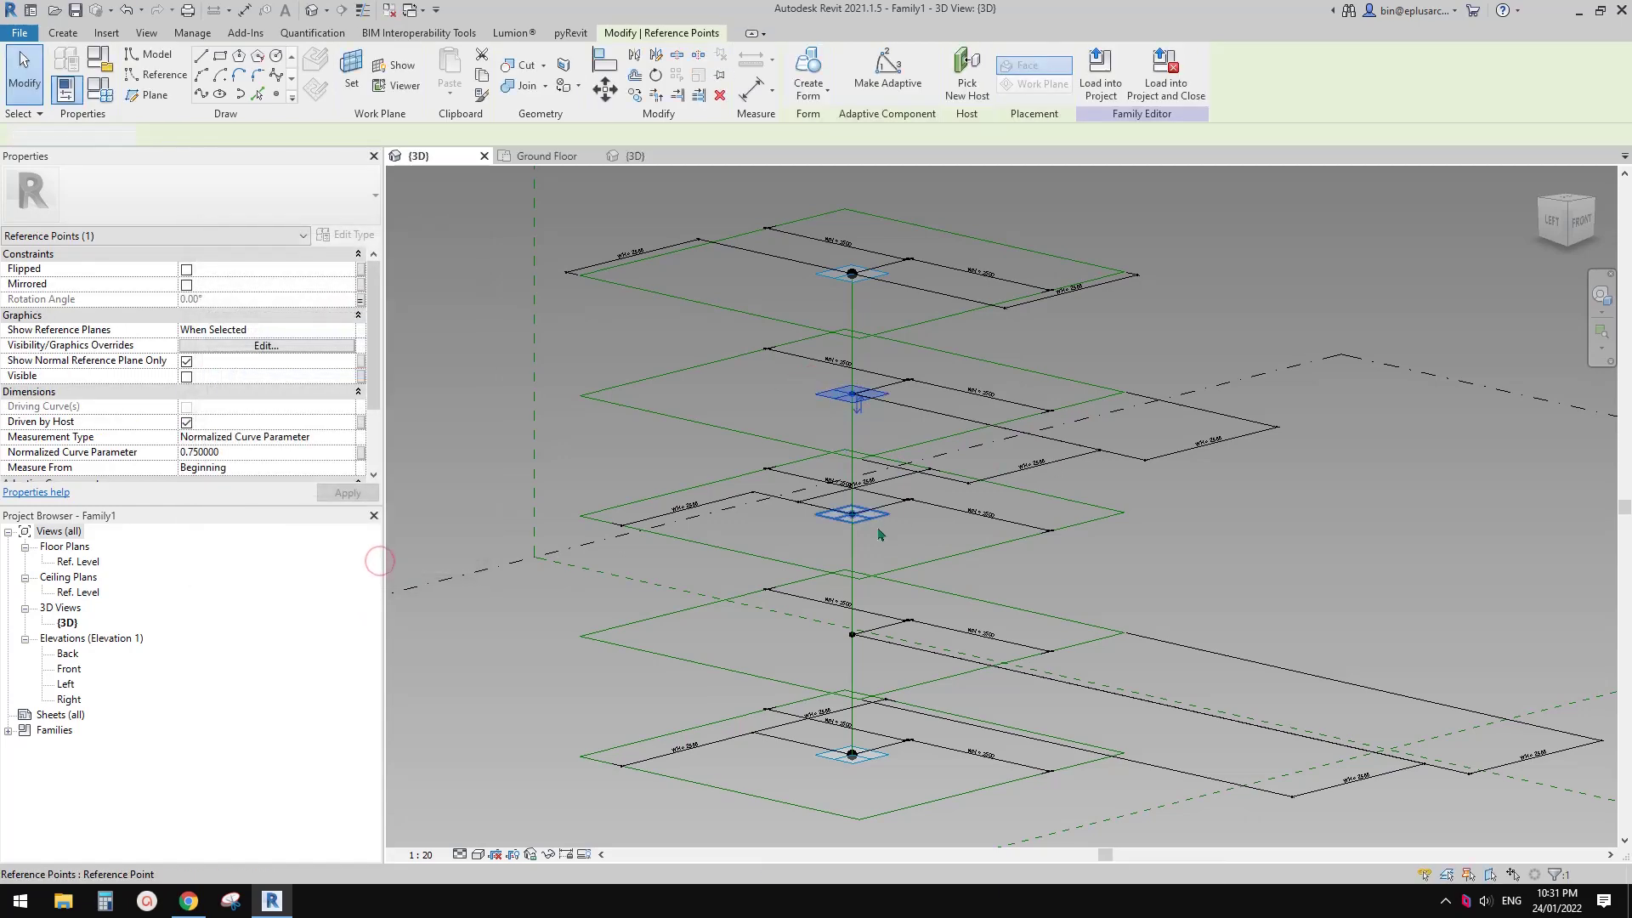
{"action": "left_click", "coordinate": [360, 302]}
{"action": "left_click", "coordinate": [289, 385]}
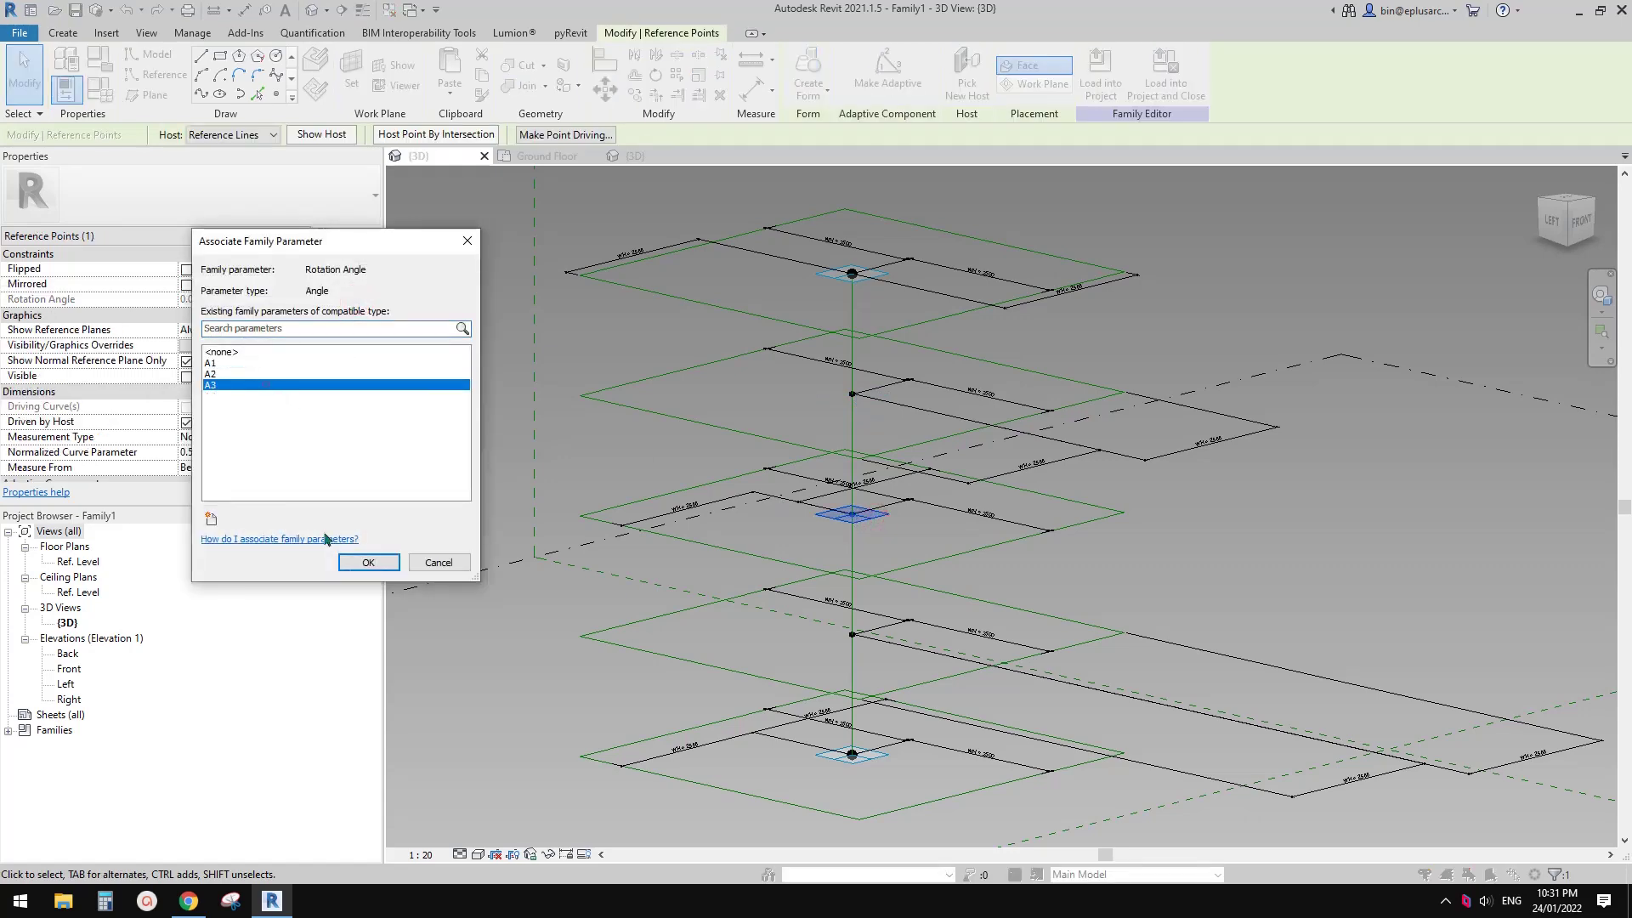
{"action": "left_click", "coordinate": [369, 563]}
- Create an instance parameter A4 and associate it with the rotation angle of the fourth reference point from the top
{"action": "left_click", "coordinate": [796, 623]}
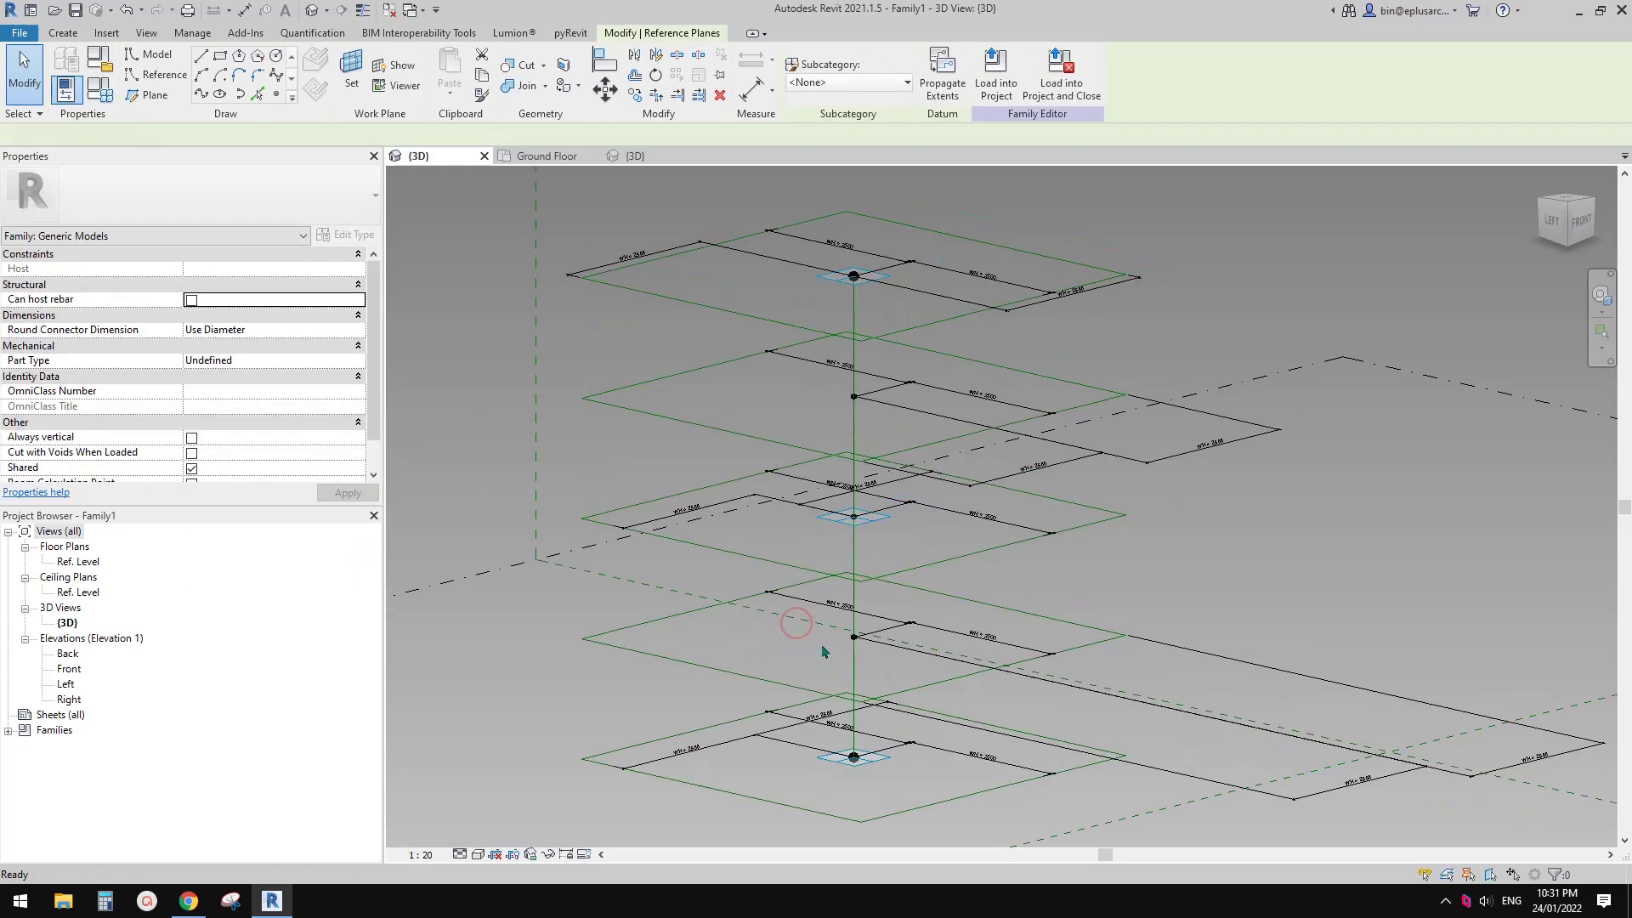
{"action": "left_click", "coordinate": [787, 619]}
{"action": "key", "text": "Escape"}
{"action": "left_click", "coordinate": [784, 620]}
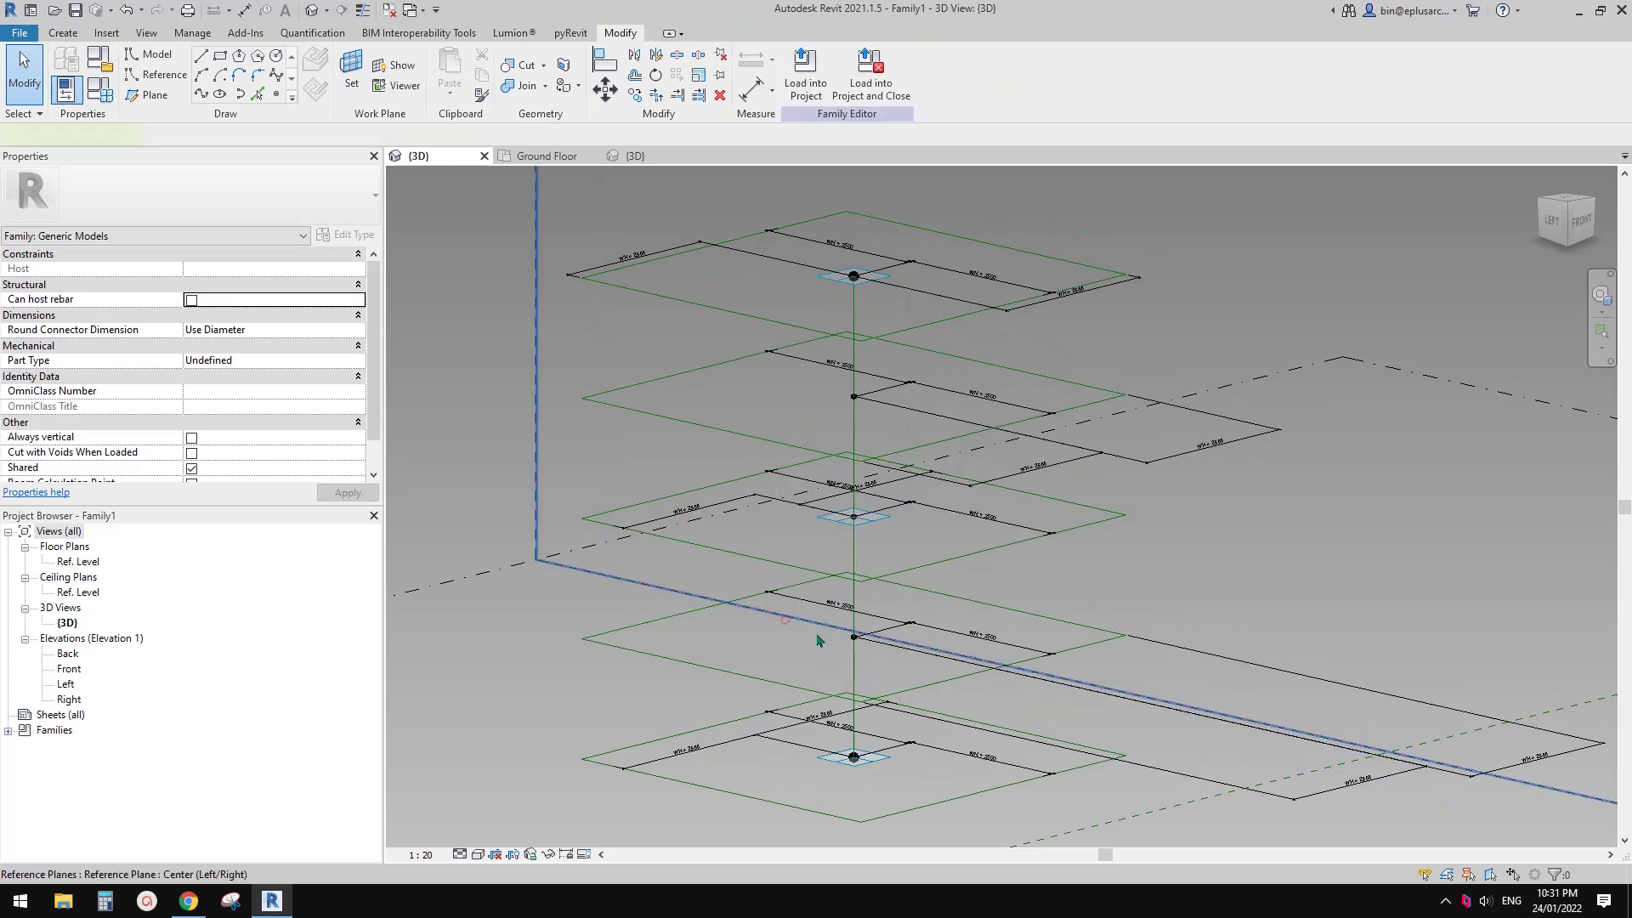
{"action": "key", "text": "Escape"}
{"action": "middle_click_drag", "start_coordinate": [1011, 586], "coordinate": [914, 597]}
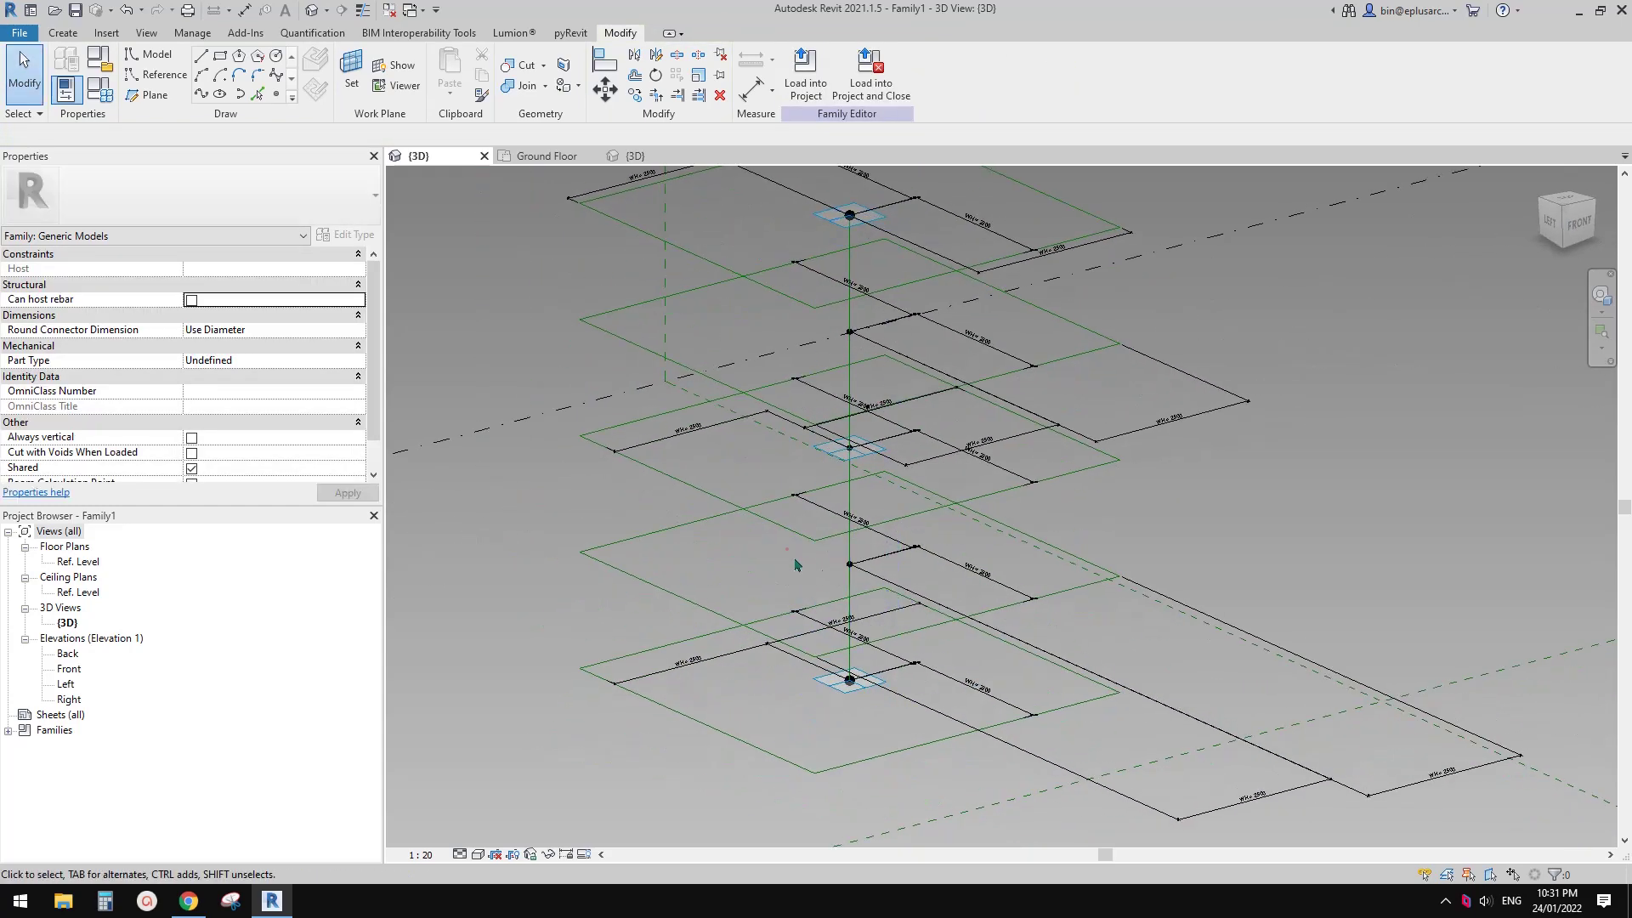
{"action": "left_click", "coordinate": [850, 564]}
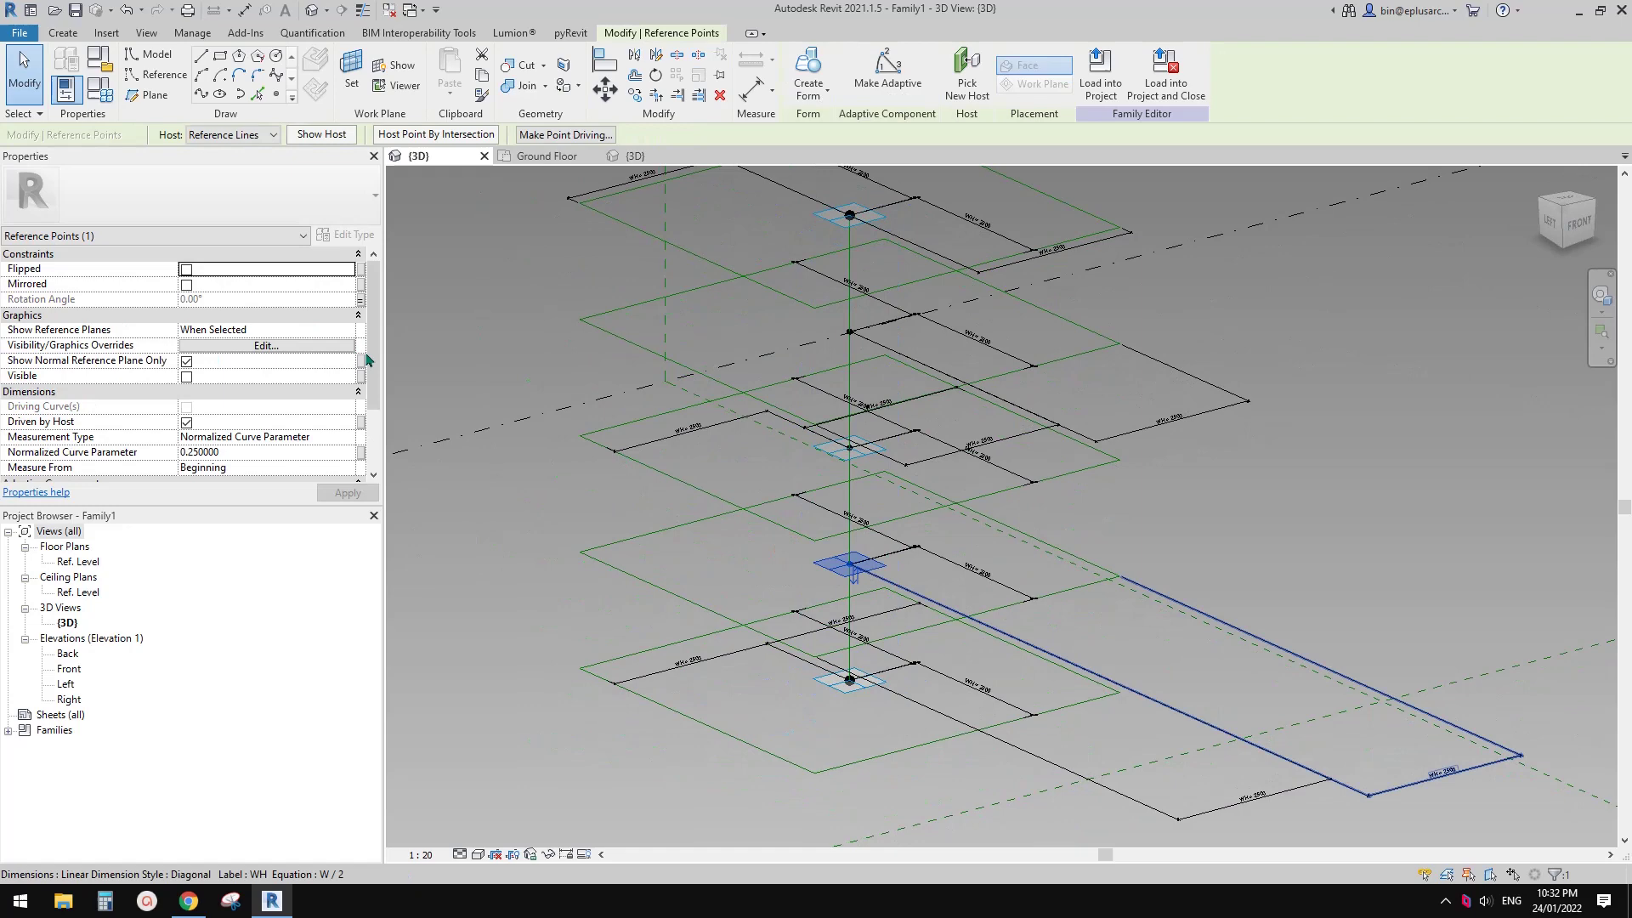
{"action": "left_click", "coordinate": [361, 301]}
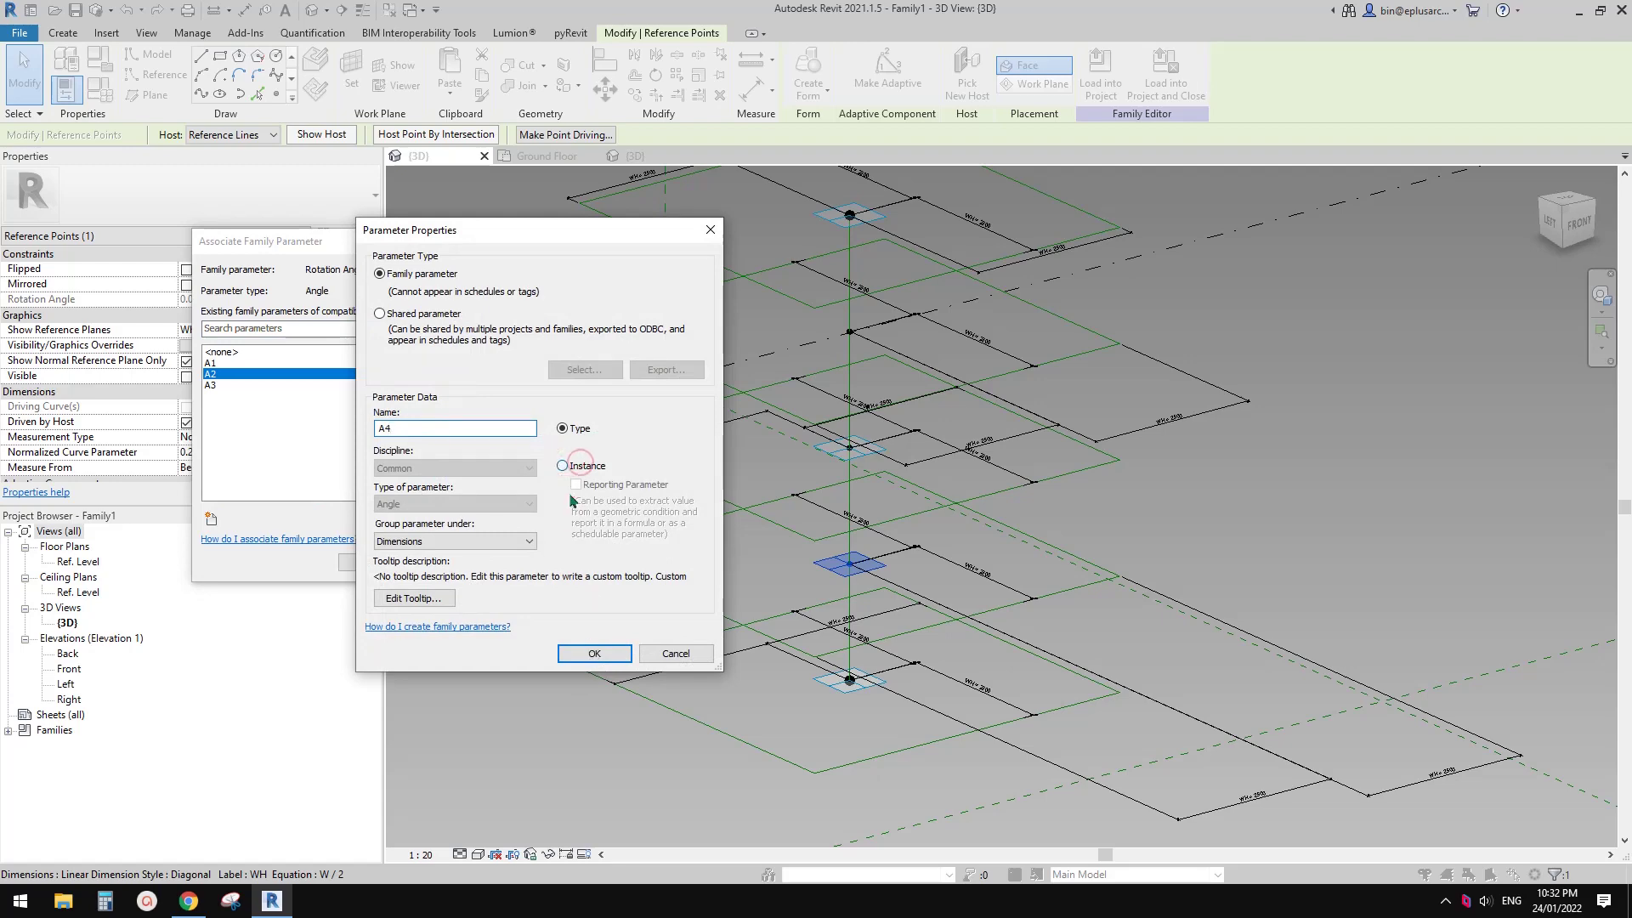
{"action": "left_click", "coordinate": [594, 653]}
{"action": "left_click", "coordinate": [352, 563]}
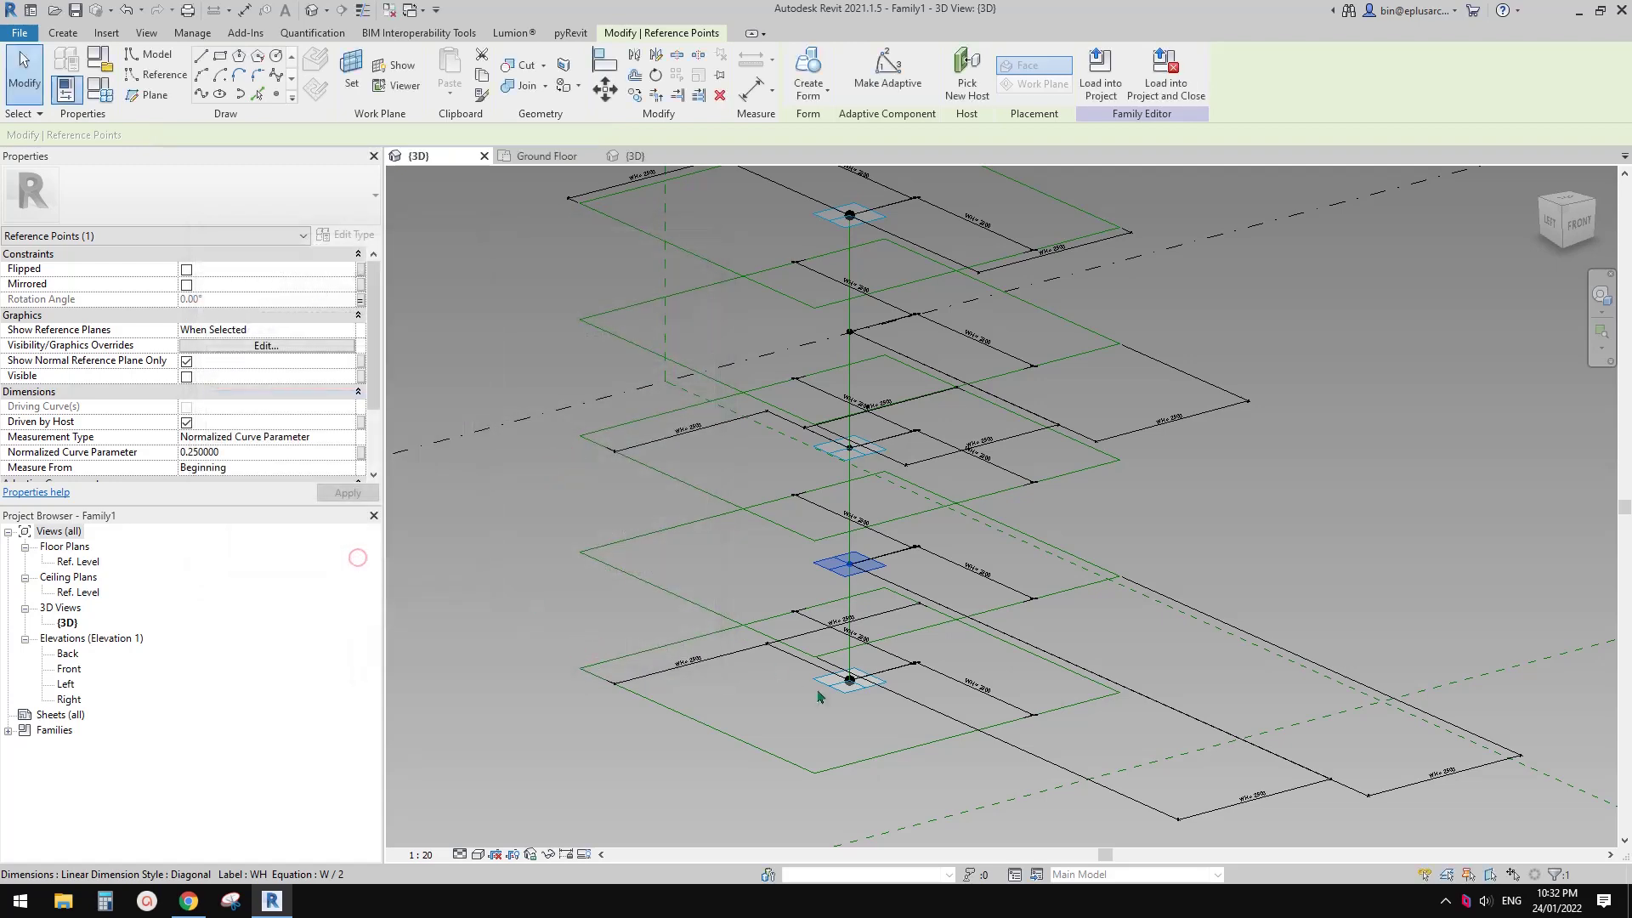
- Create an instance parameter A5 and associate it with the rotation angle of the lowest reference point
{"action": "left_click", "coordinate": [845, 695]}
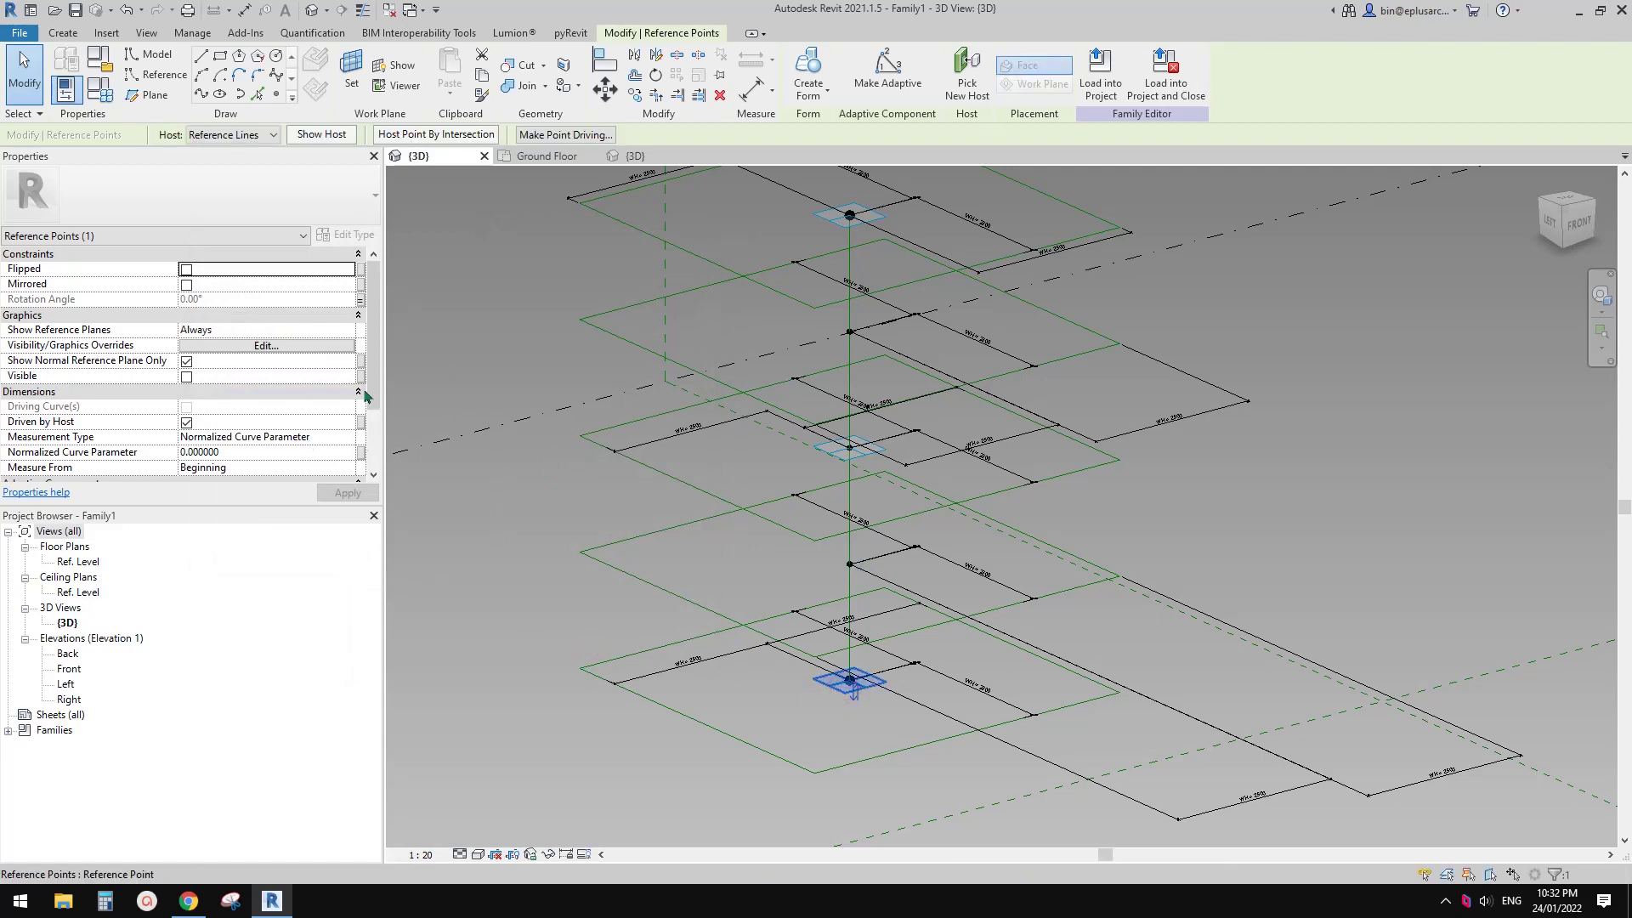
{"action": "left_click", "coordinate": [360, 300]}
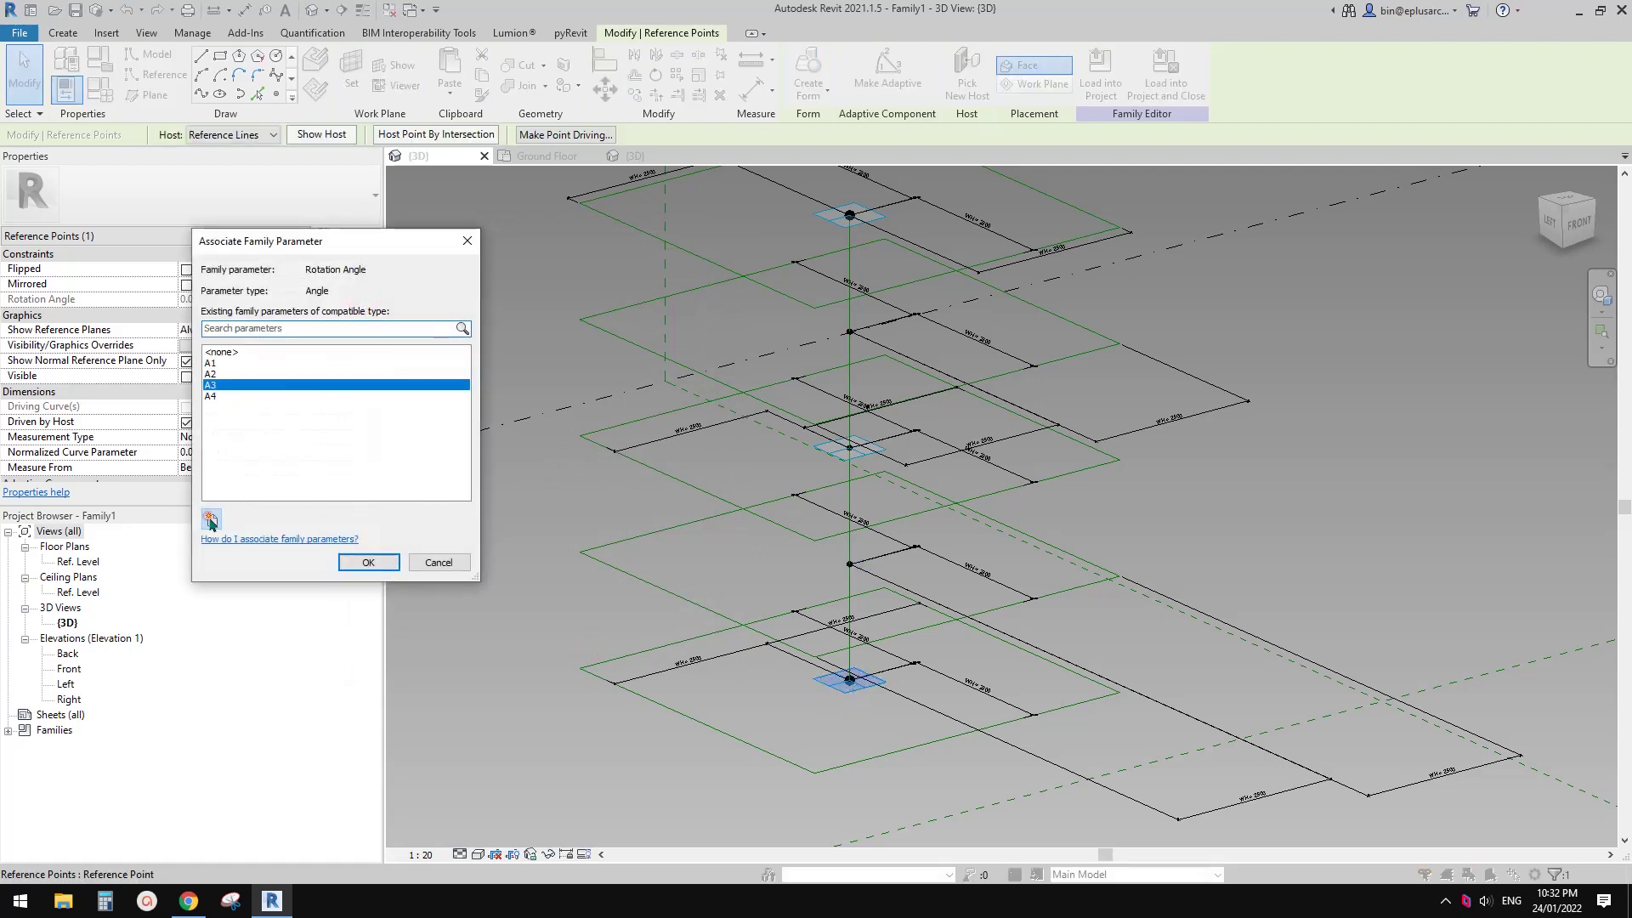
{"action": "type", "text": "A5"}
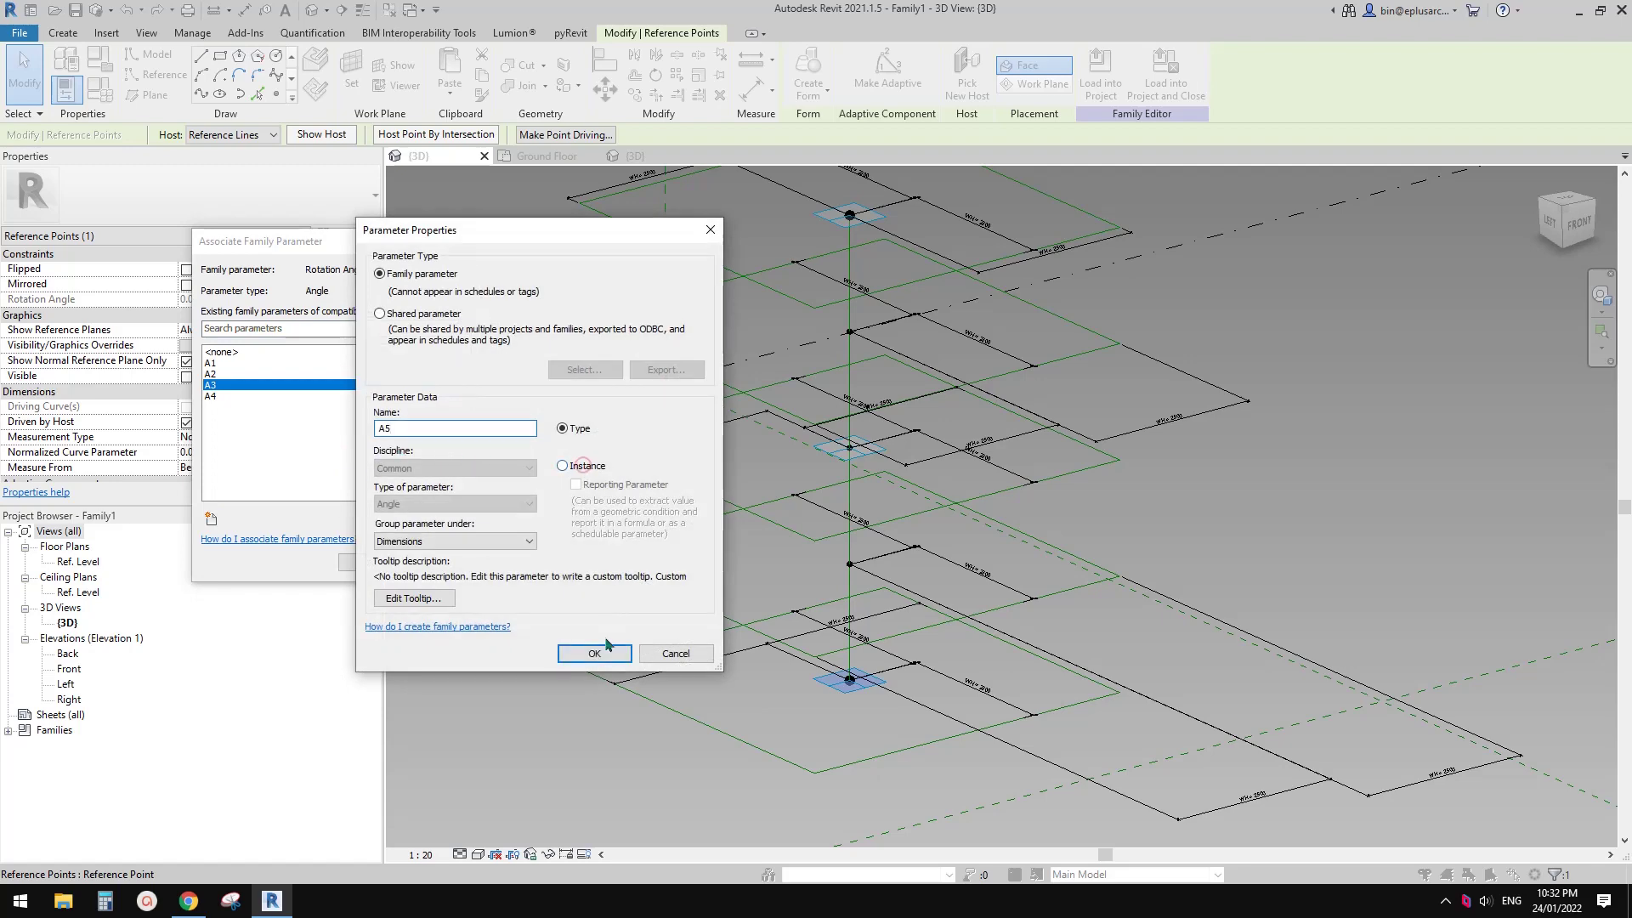
{"action": "left_click", "coordinate": [595, 653]}
{"action": "key", "text": "Return"}
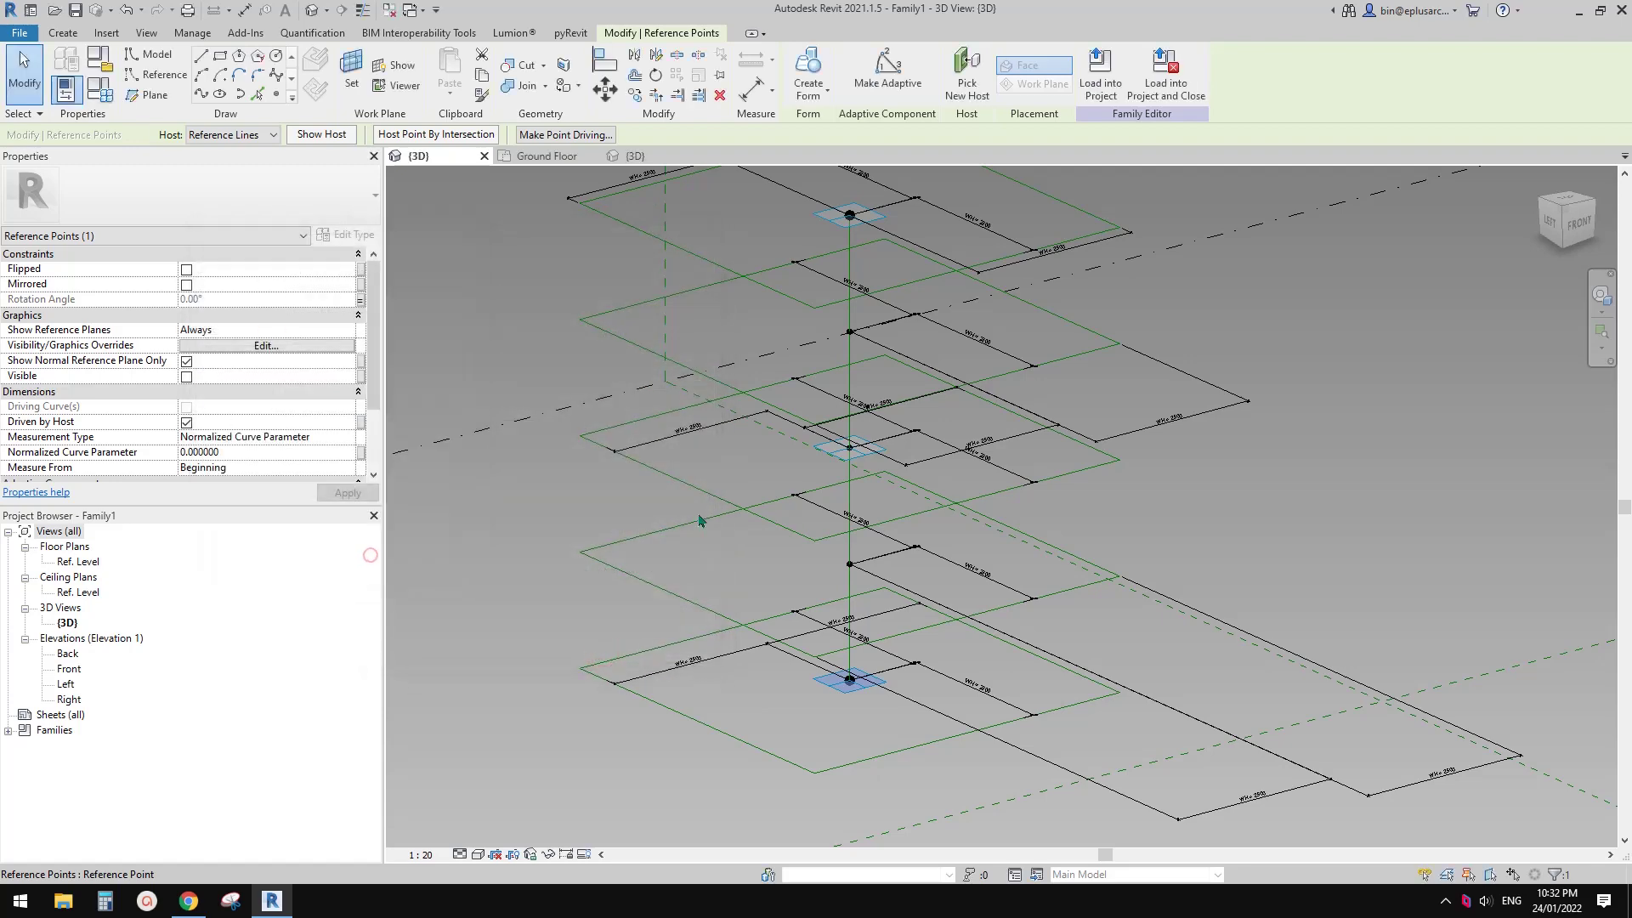
- Create a solid form from all five square reference-line profiles stacked along the vertical line
{"action": "scroll", "coordinate": [702, 571], "scroll_direction": "down", "scroll_amount": 3}
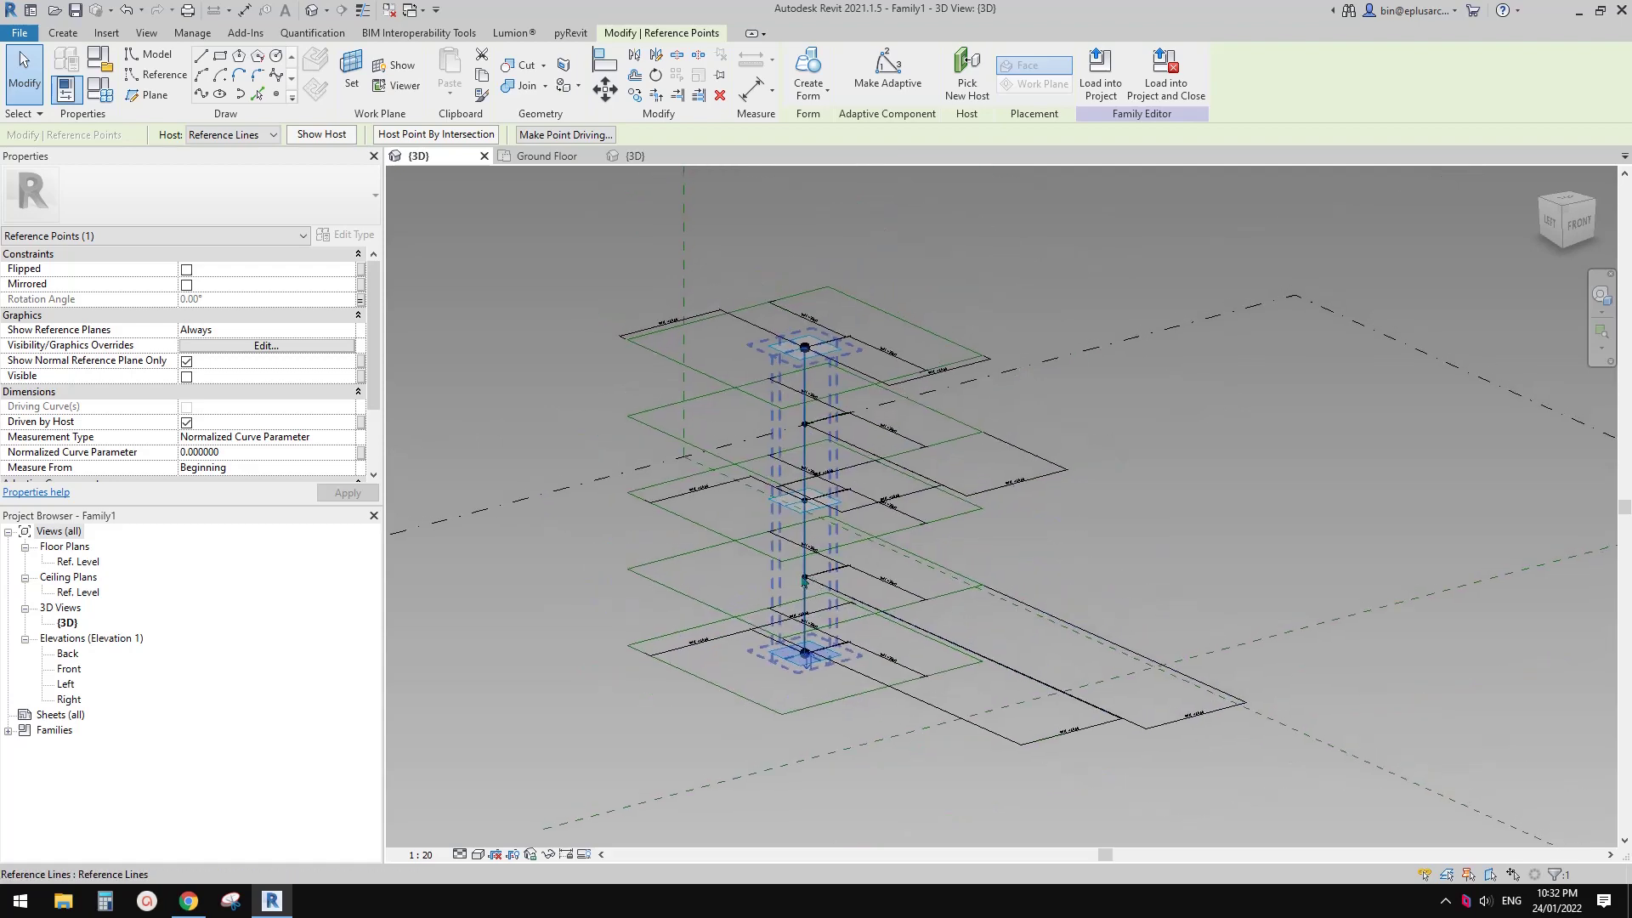
{"action": "key", "text": "Escape"}
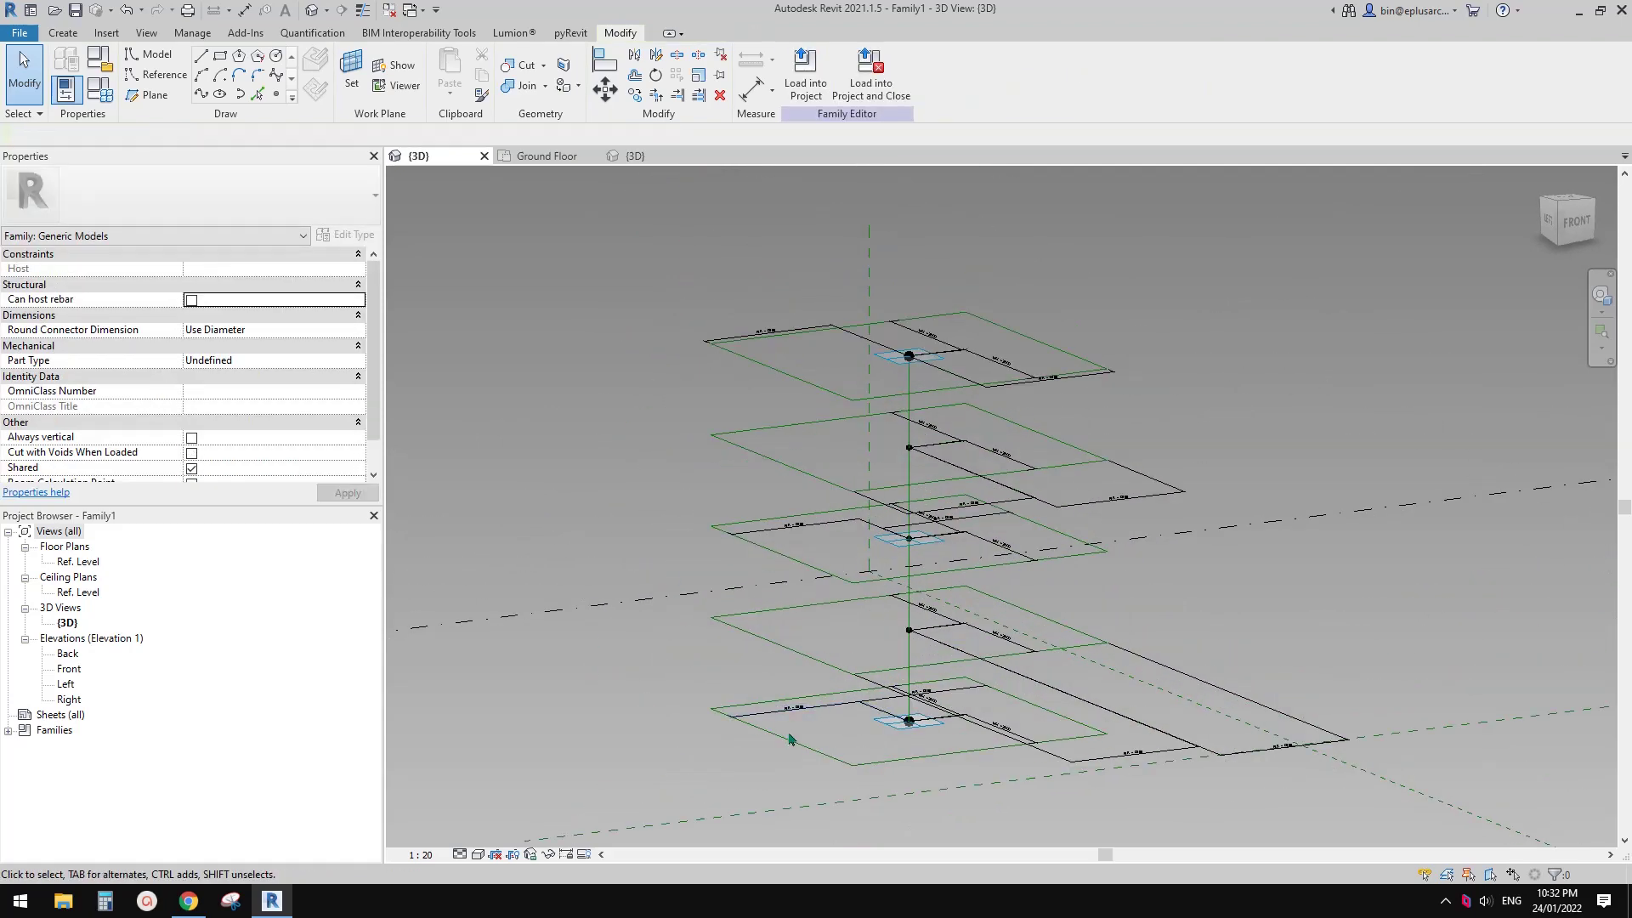
{"action": "key", "text": "Tab"}
{"action": "left_click", "coordinate": [788, 740]}
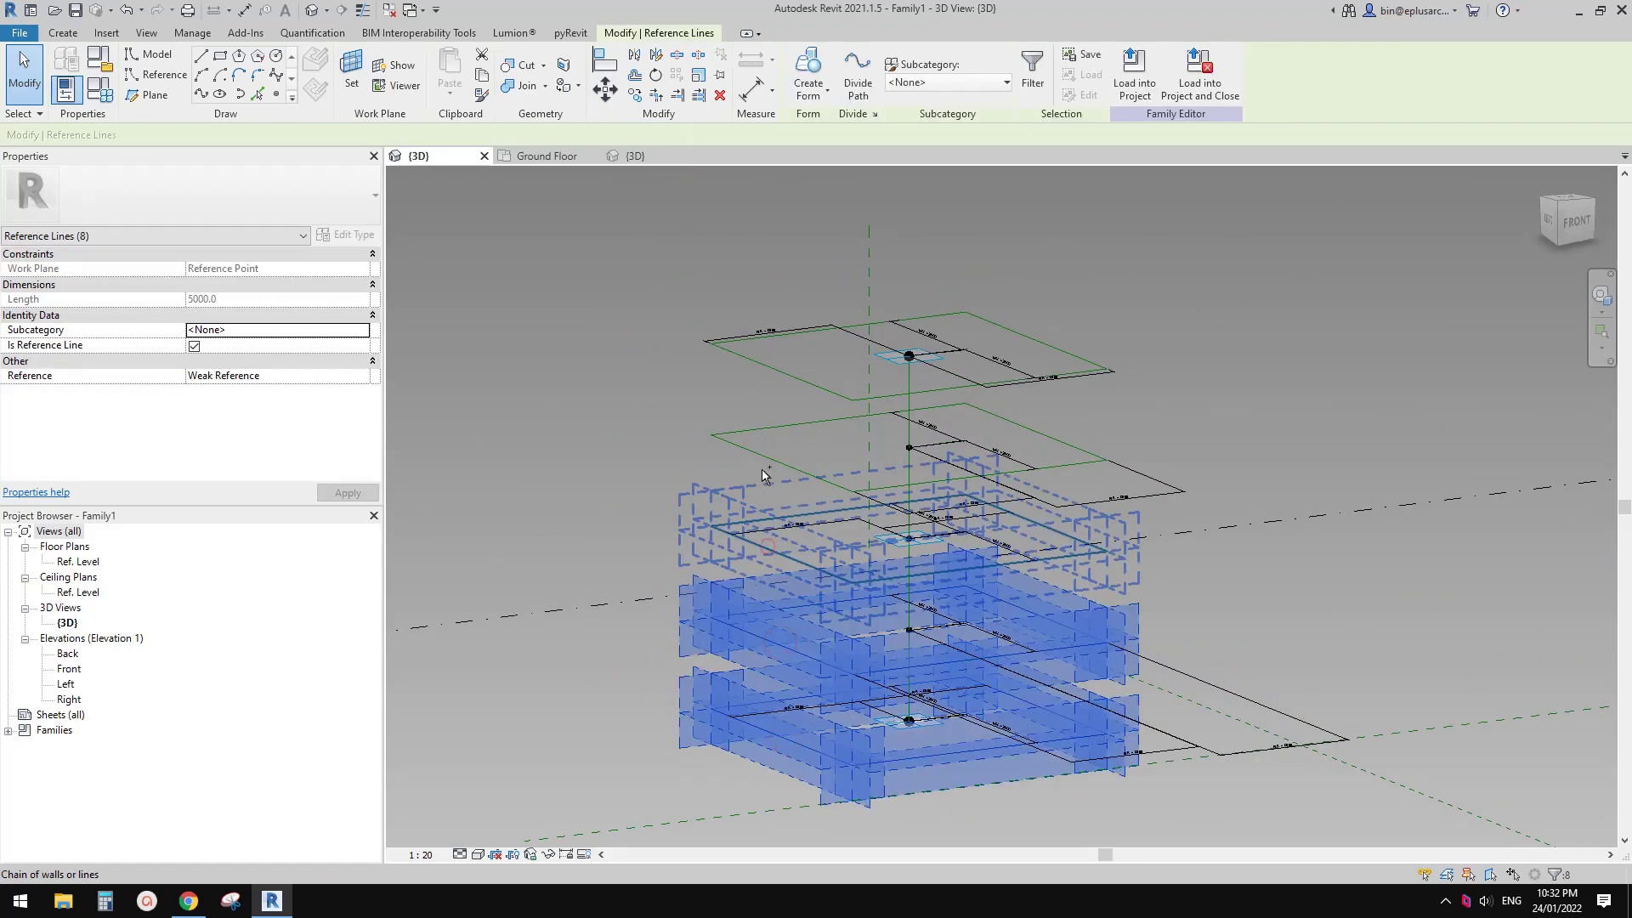
{"action": "left_click", "coordinate": [768, 546], "text": "ctrl"}
{"action": "key", "text": "Tab"}
{"action": "left_click", "coordinate": [759, 455], "text": "ctrl"}
{"action": "key", "text": "Tab"}
{"action": "left_click", "coordinate": [789, 376], "text": "ctrl"}
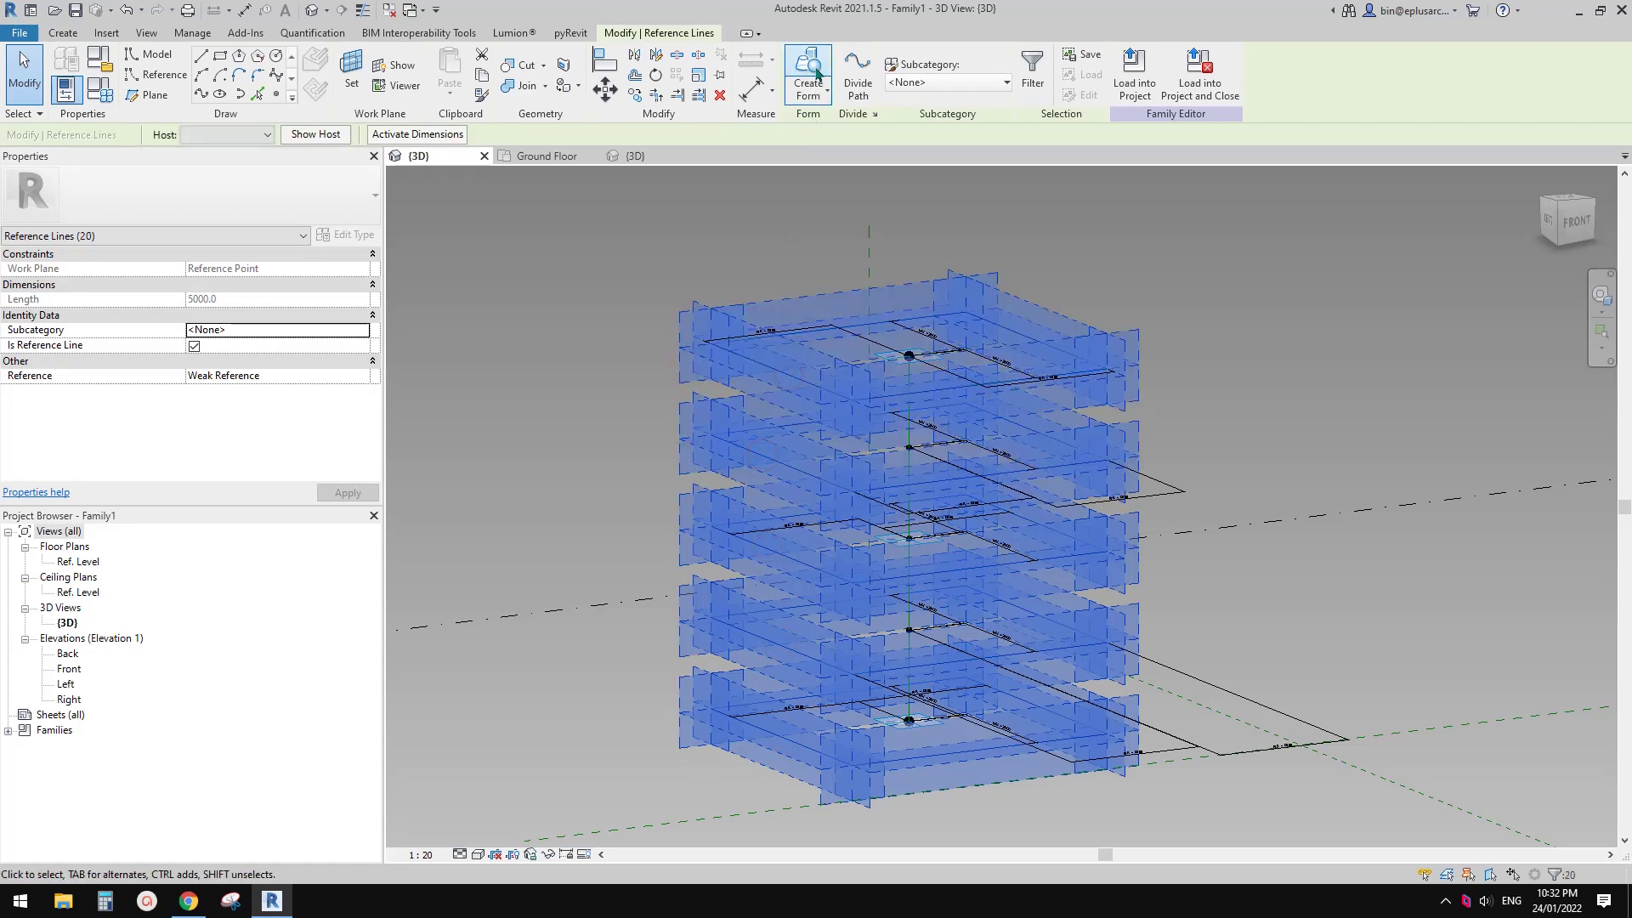
{"action": "left_click", "coordinate": [816, 74]}
{"action": "middle_click_drag", "start_coordinate": [883, 425], "coordinate": [931, 360], "text": "shift"}
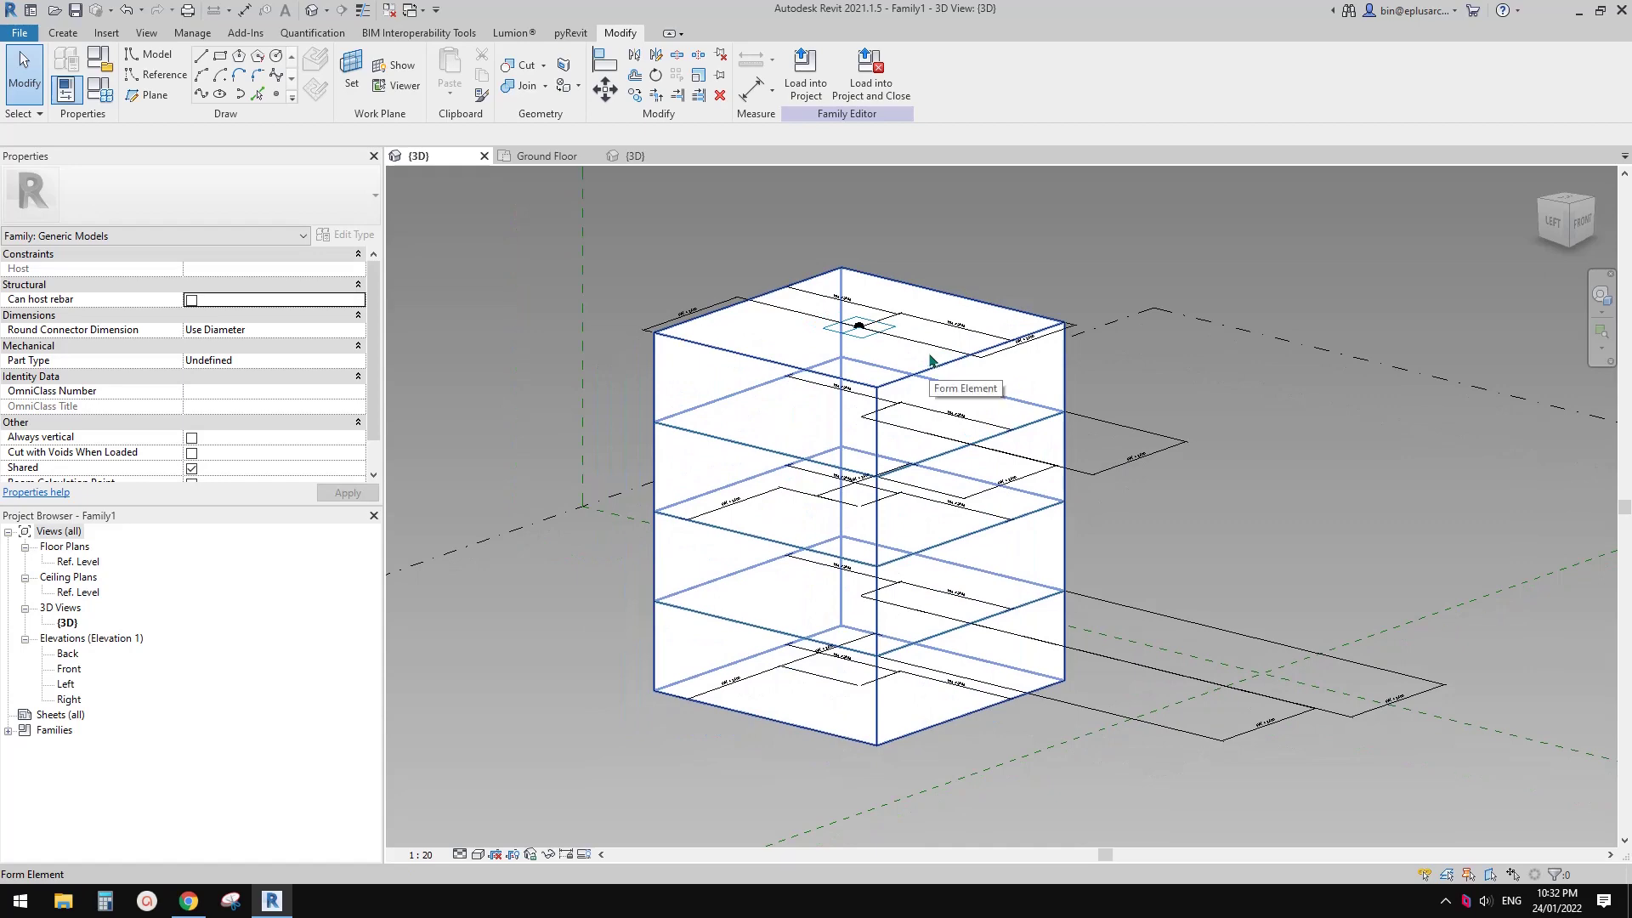
{"action": "left_click", "coordinate": [805, 73]}
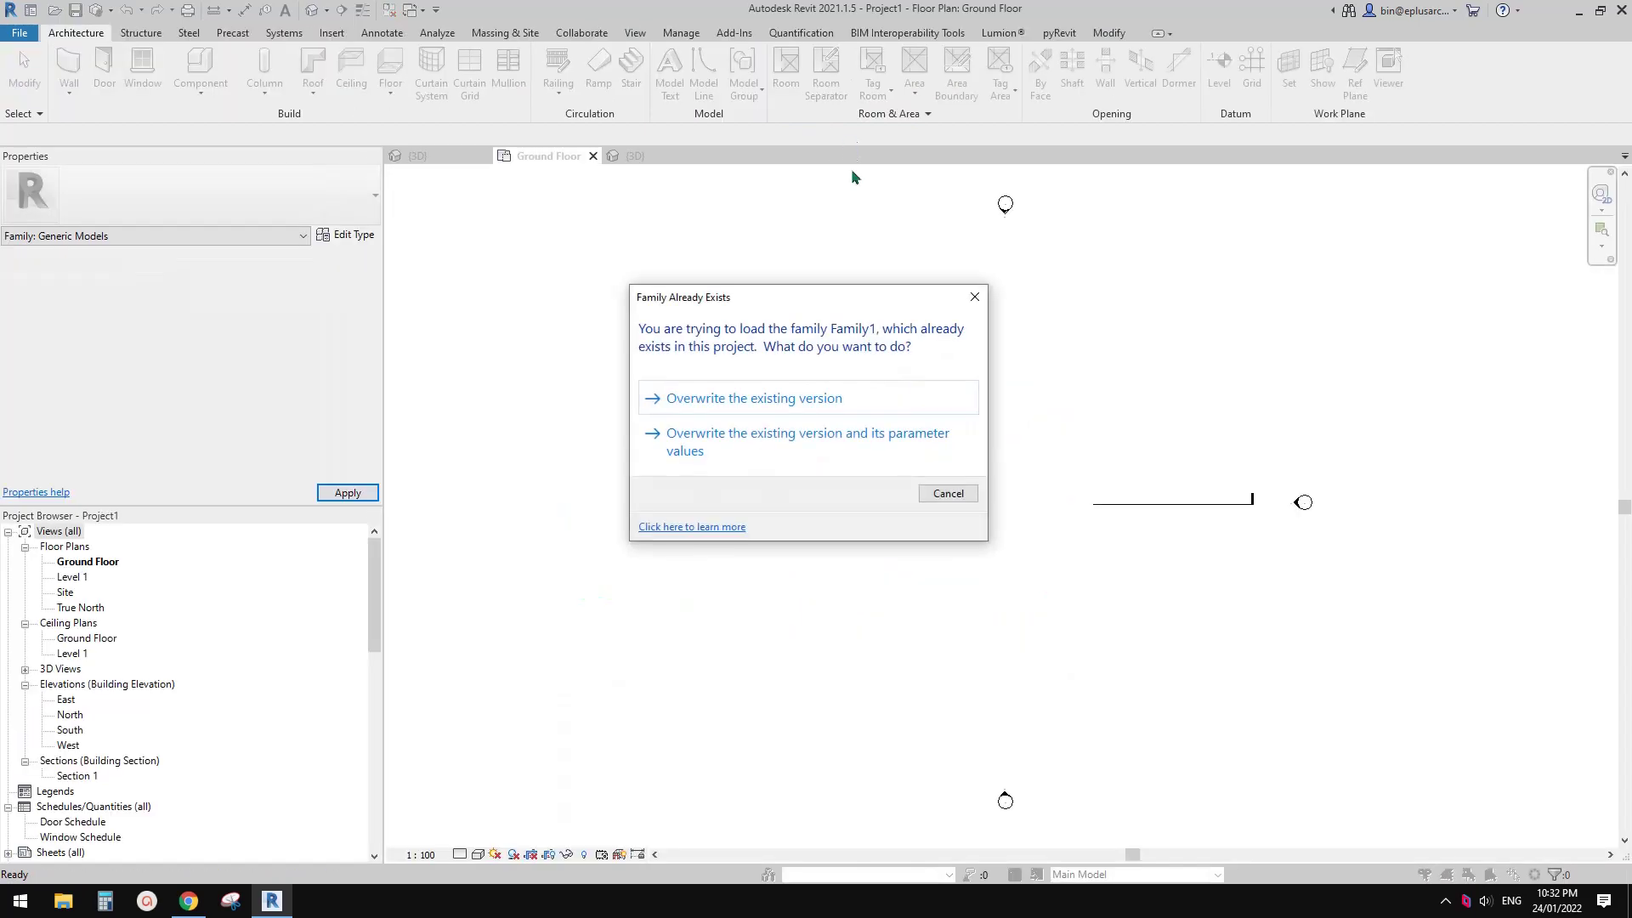
{"action": "key", "text": "Escape"}
{"action": "key", "text": "Escape"}
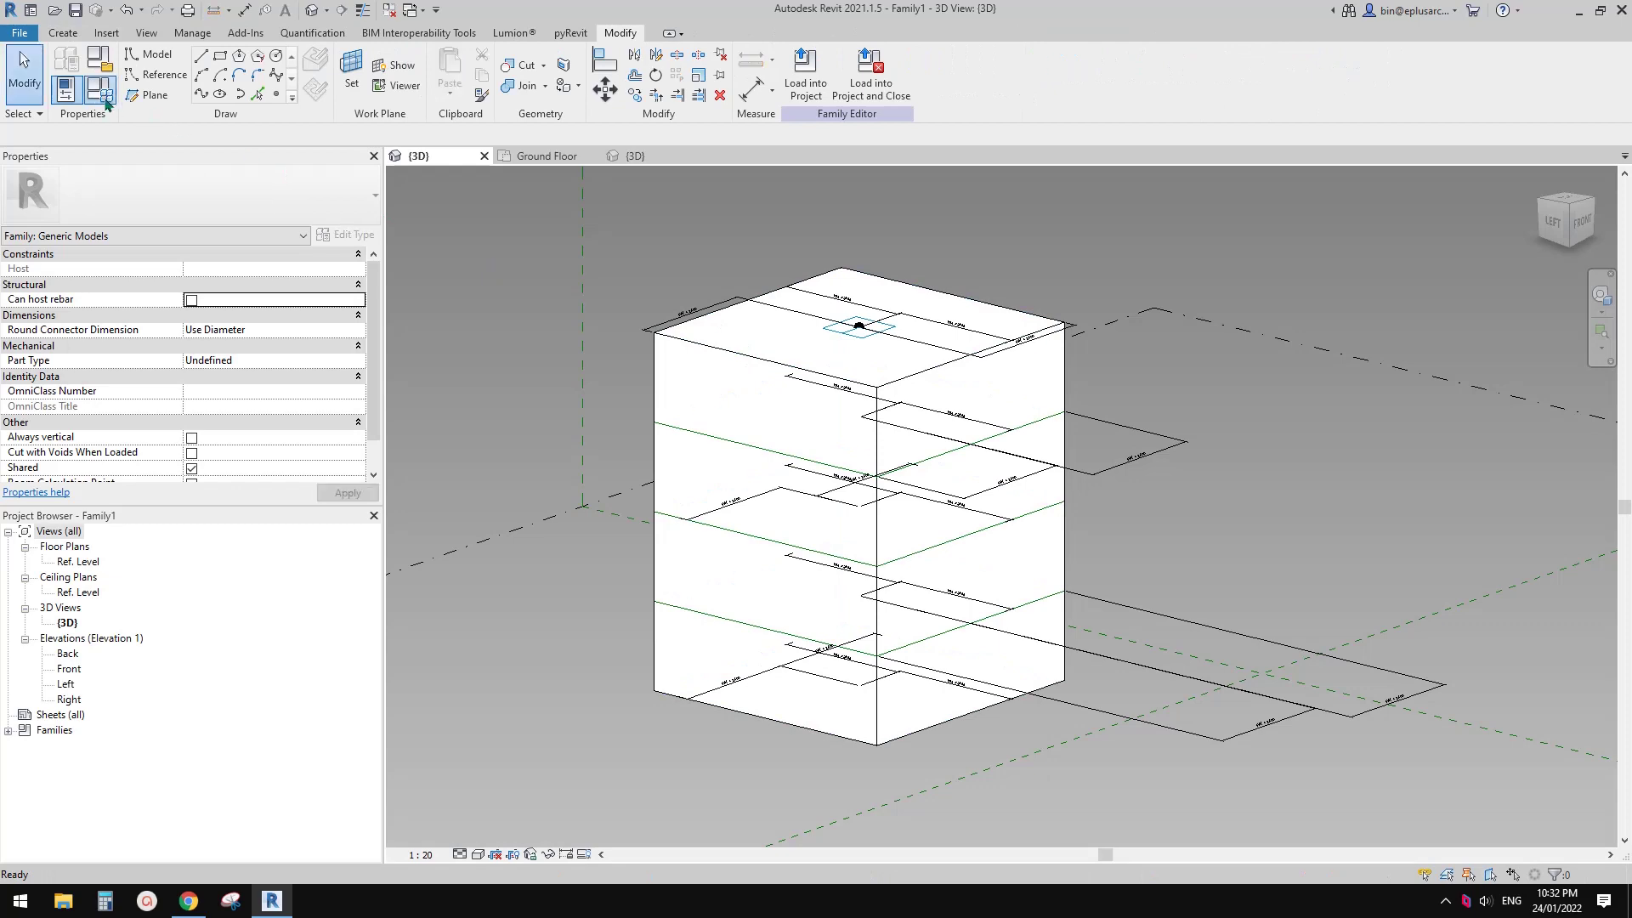
- Set the family parameter formulas A4 = 3/4*A5, A3 = A5/2 and A2 = 1/4*A5
{"action": "left_click", "coordinate": [106, 99]}
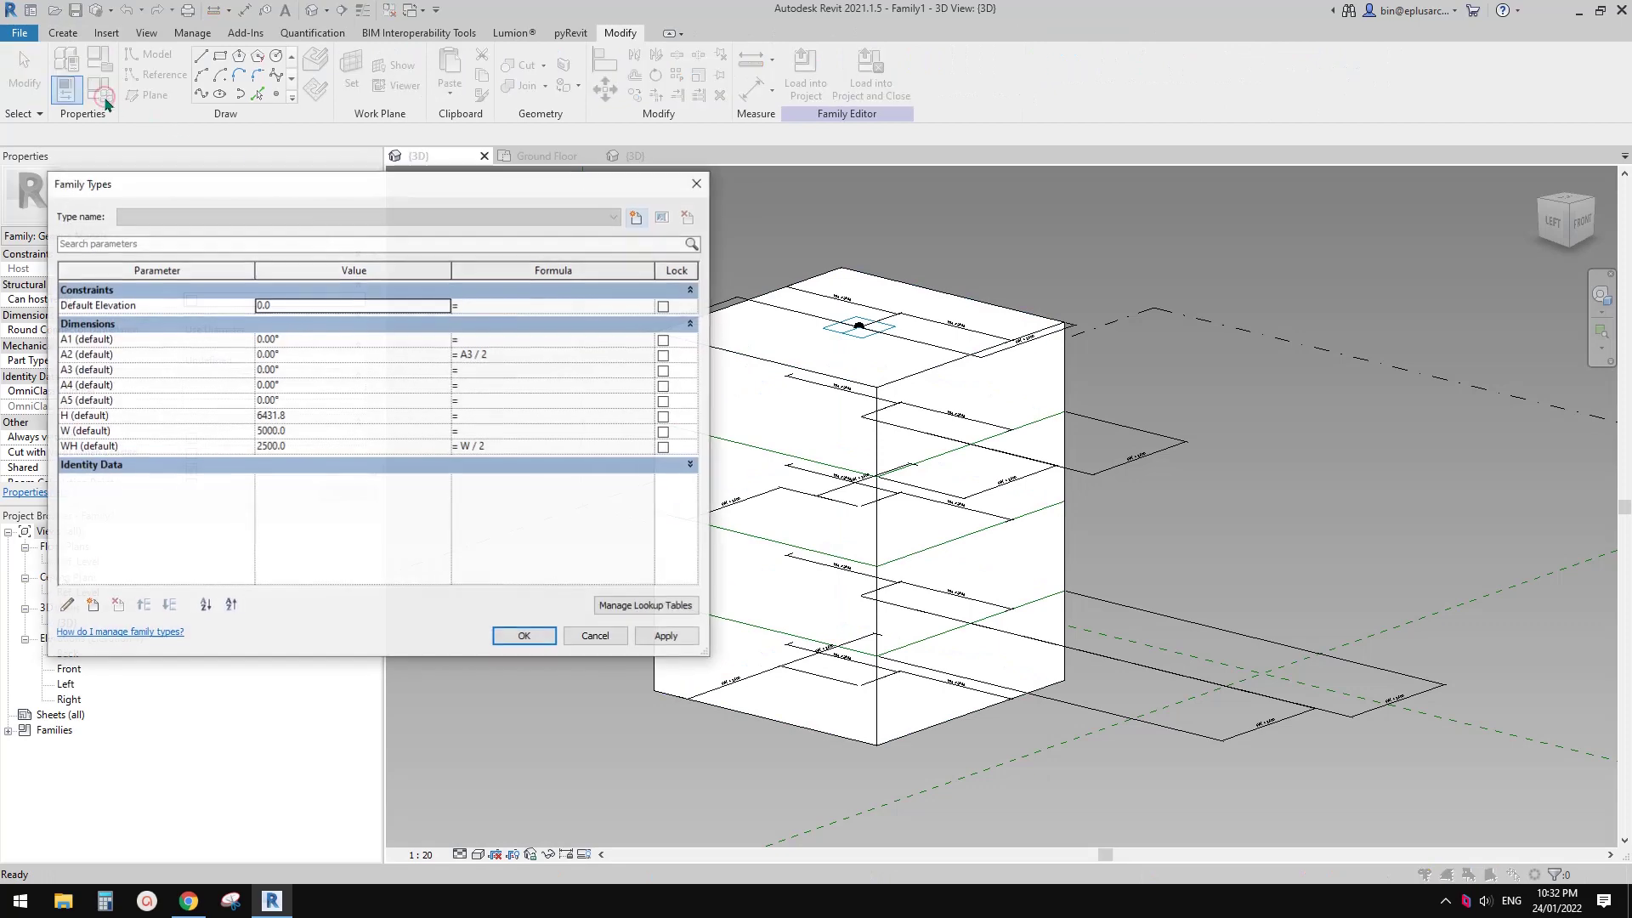
{"action": "left_click_drag", "start_coordinate": [349, 184], "coordinate": [588, 169]}
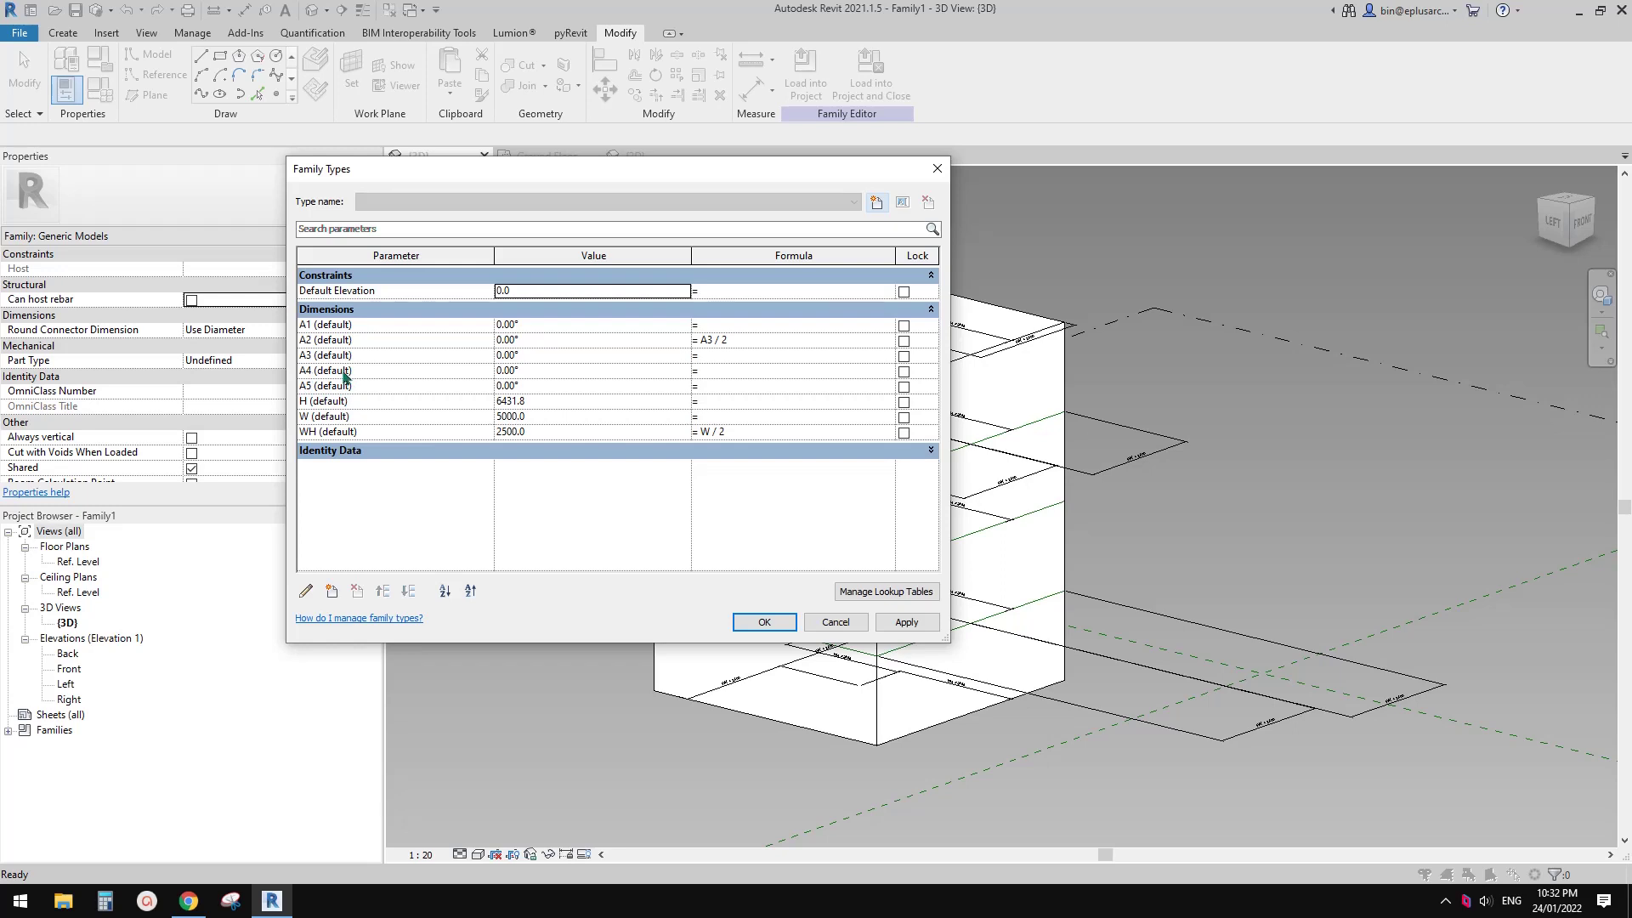
{"action": "left_click", "coordinate": [726, 371]}
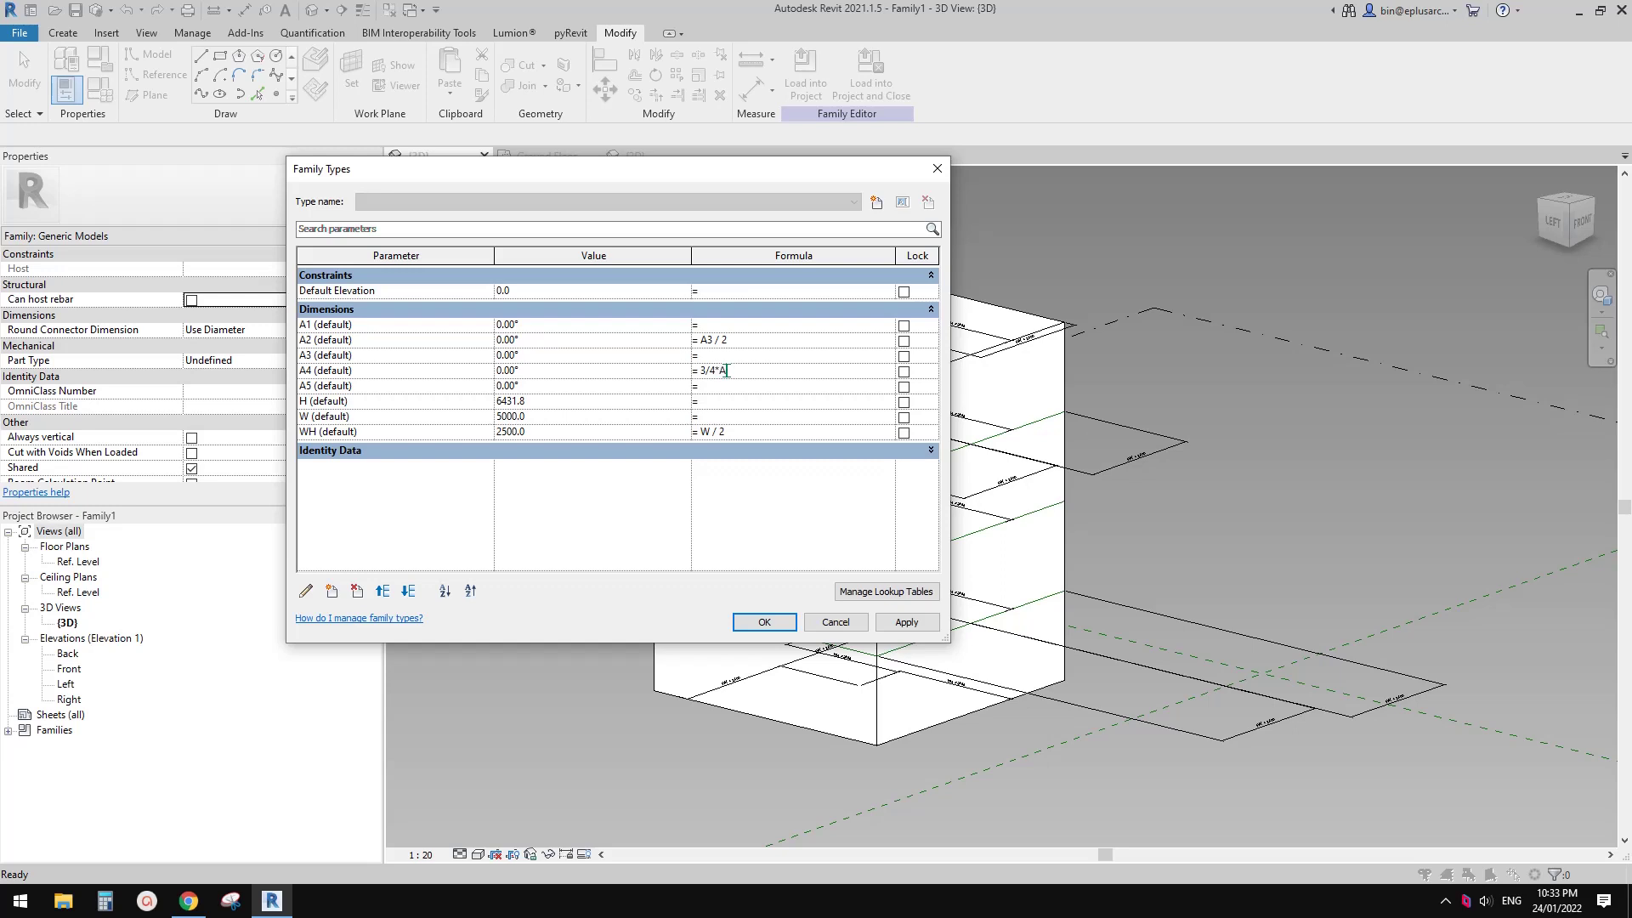
{"action": "left_click", "coordinate": [712, 357]}
{"action": "left_click", "coordinate": [762, 340]}
{"action": "type", "text": "1/4*A5"}
{"action": "left_click", "coordinate": [790, 375]}
- Try to apply a value of 90° for the A5 angle parameter to the form
{"action": "left_click", "coordinate": [548, 384]}
{"action": "left_click", "coordinate": [569, 362]}
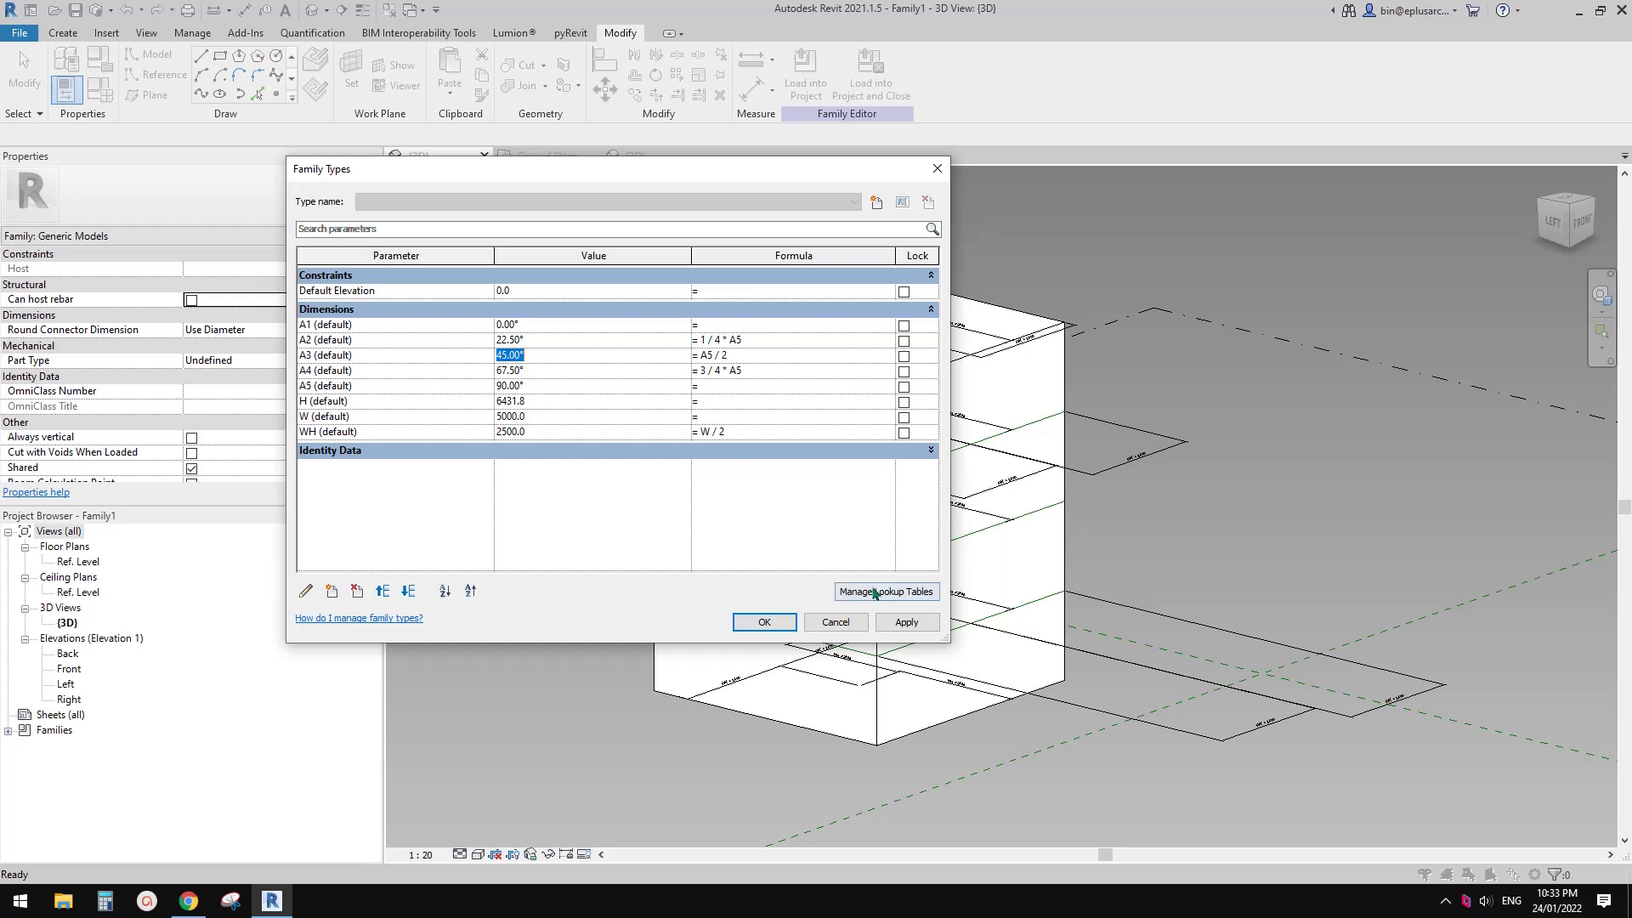
{"action": "left_click", "coordinate": [779, 620]}
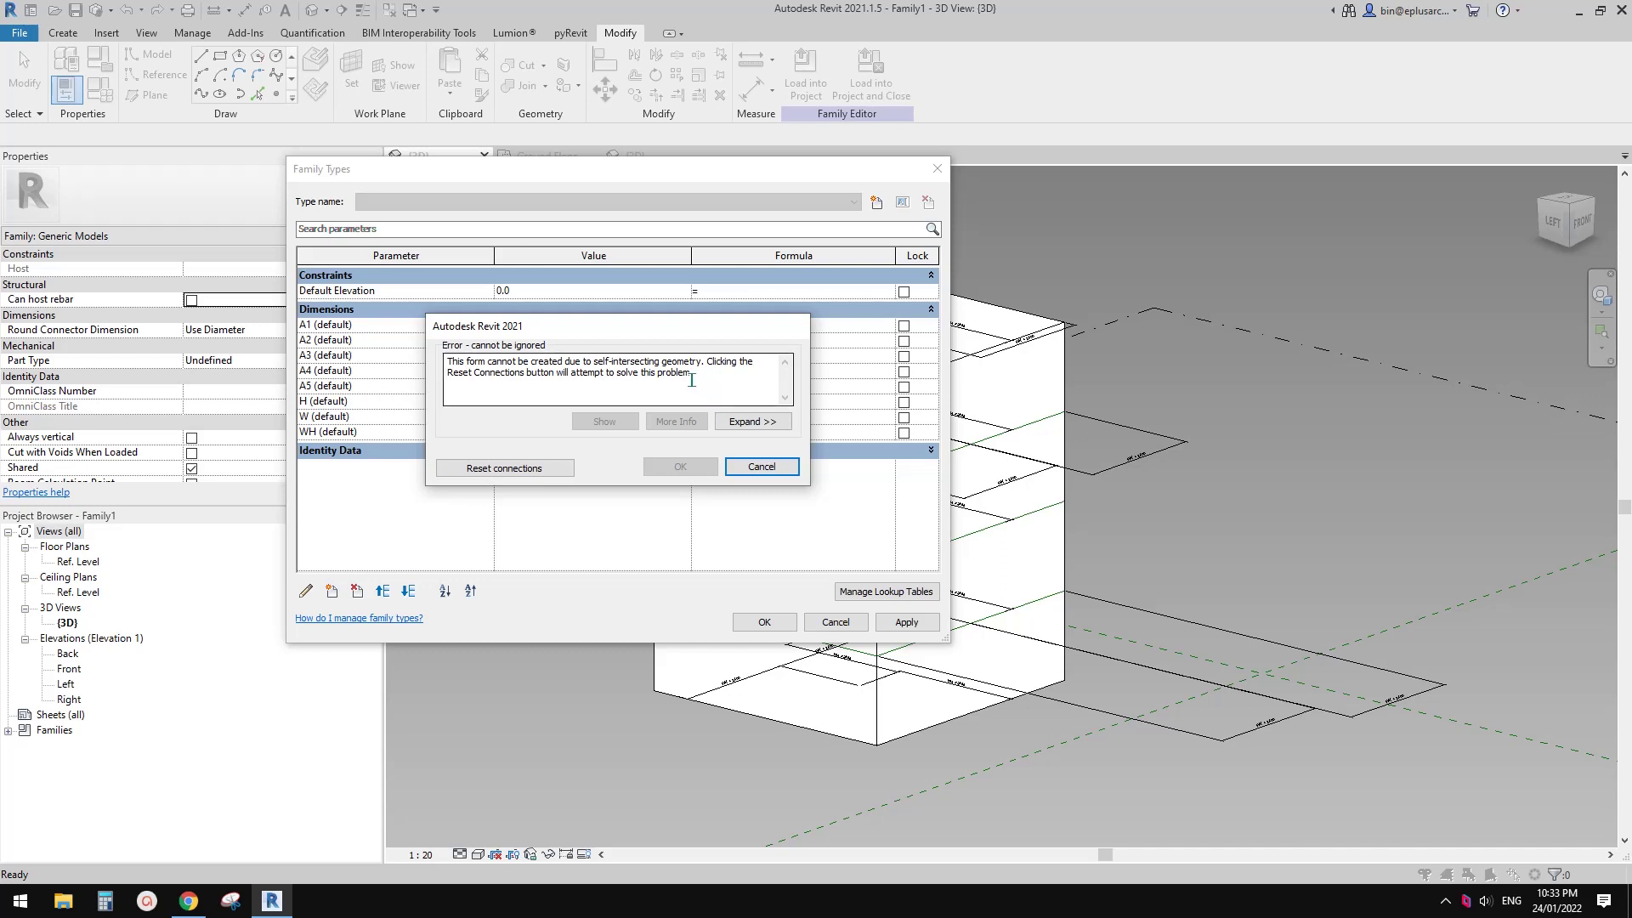
{"action": "left_click_drag", "start_coordinate": [648, 328], "coordinate": [793, 437]}
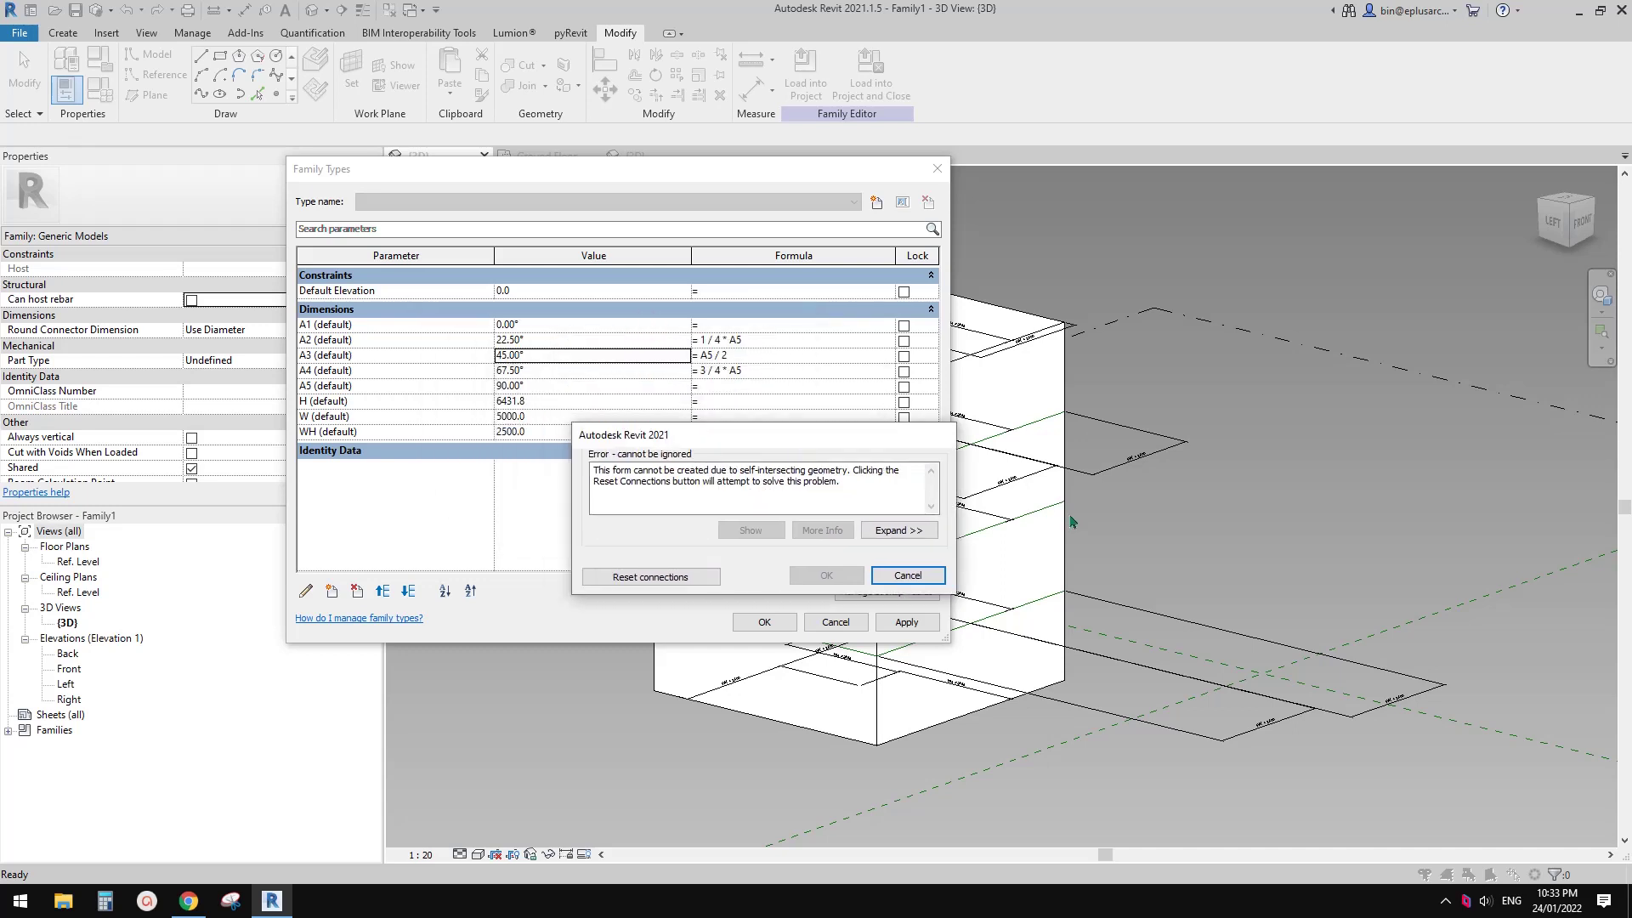
{"action": "left_click", "coordinate": [907, 576]}
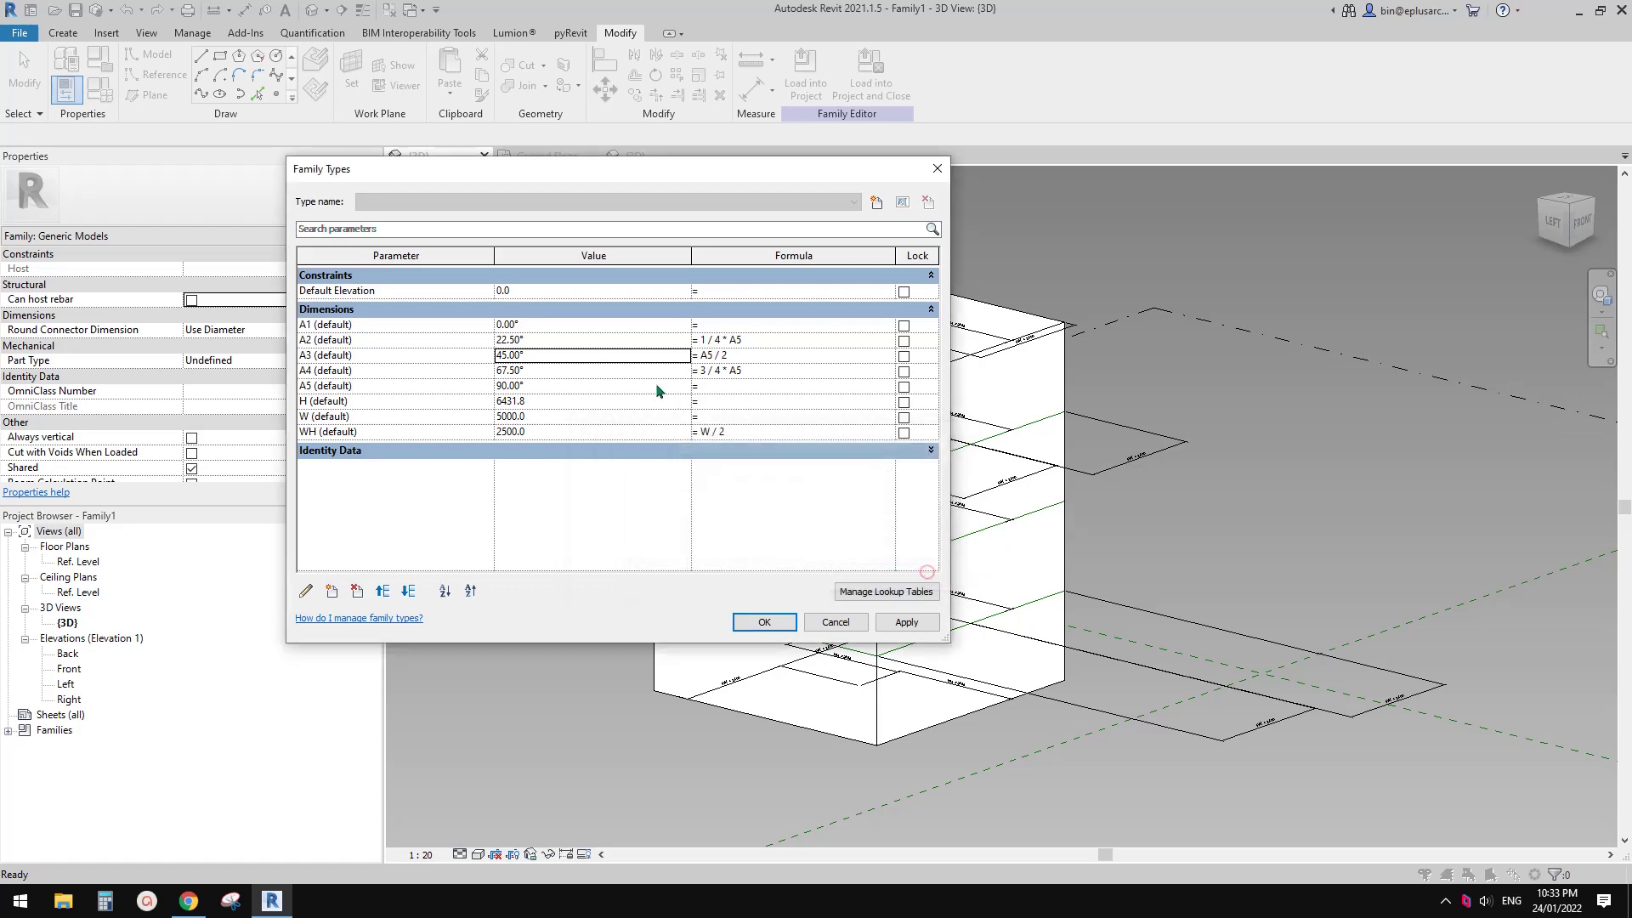
- Set the A5 angle to 91°, apply it to the family and check the twisted form from several sides
{"action": "left_click", "coordinate": [567, 386]}
{"action": "type", "text": "91"}
{"action": "key", "text": "Tab"}
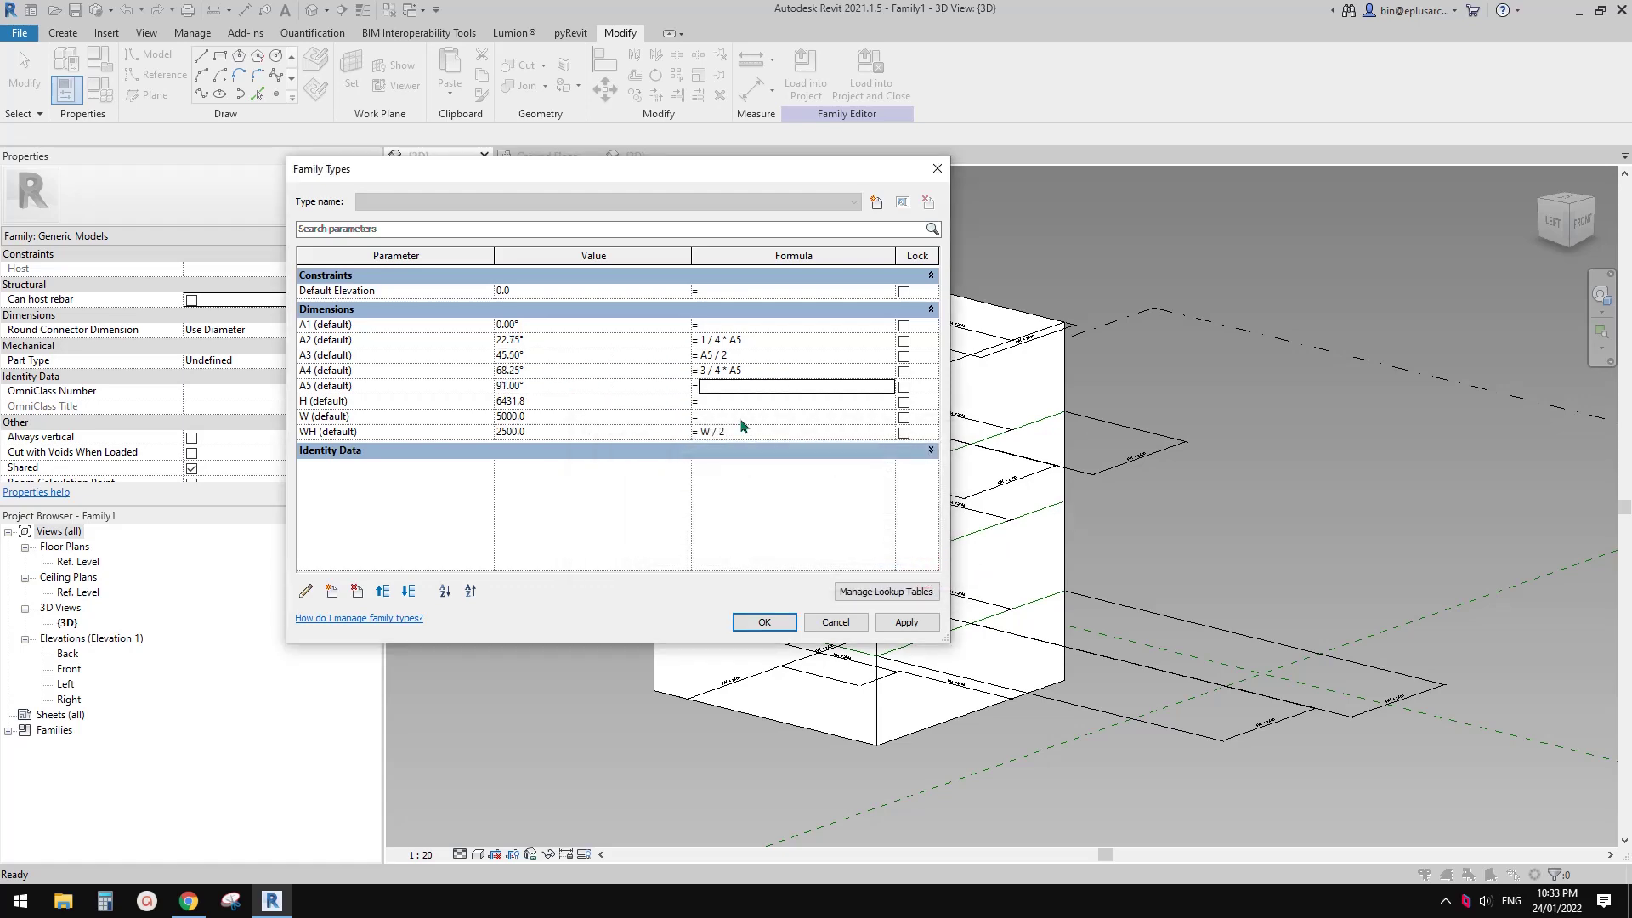
{"action": "left_click", "coordinate": [787, 625]}
{"action": "middle_click_drag", "start_coordinate": [1045, 637], "coordinate": [786, 368], "text": "shift"}
{"action": "left_click", "coordinate": [928, 528]}
{"action": "middle_click_drag", "start_coordinate": [926, 435], "coordinate": [1197, 477], "text": "shift"}
{"action": "middle_click_drag", "start_coordinate": [1063, 448], "coordinate": [939, 492], "text": "shift"}
- Load the family into the project, overwriting the existing version
{"action": "left_click", "coordinate": [1187, 75]}
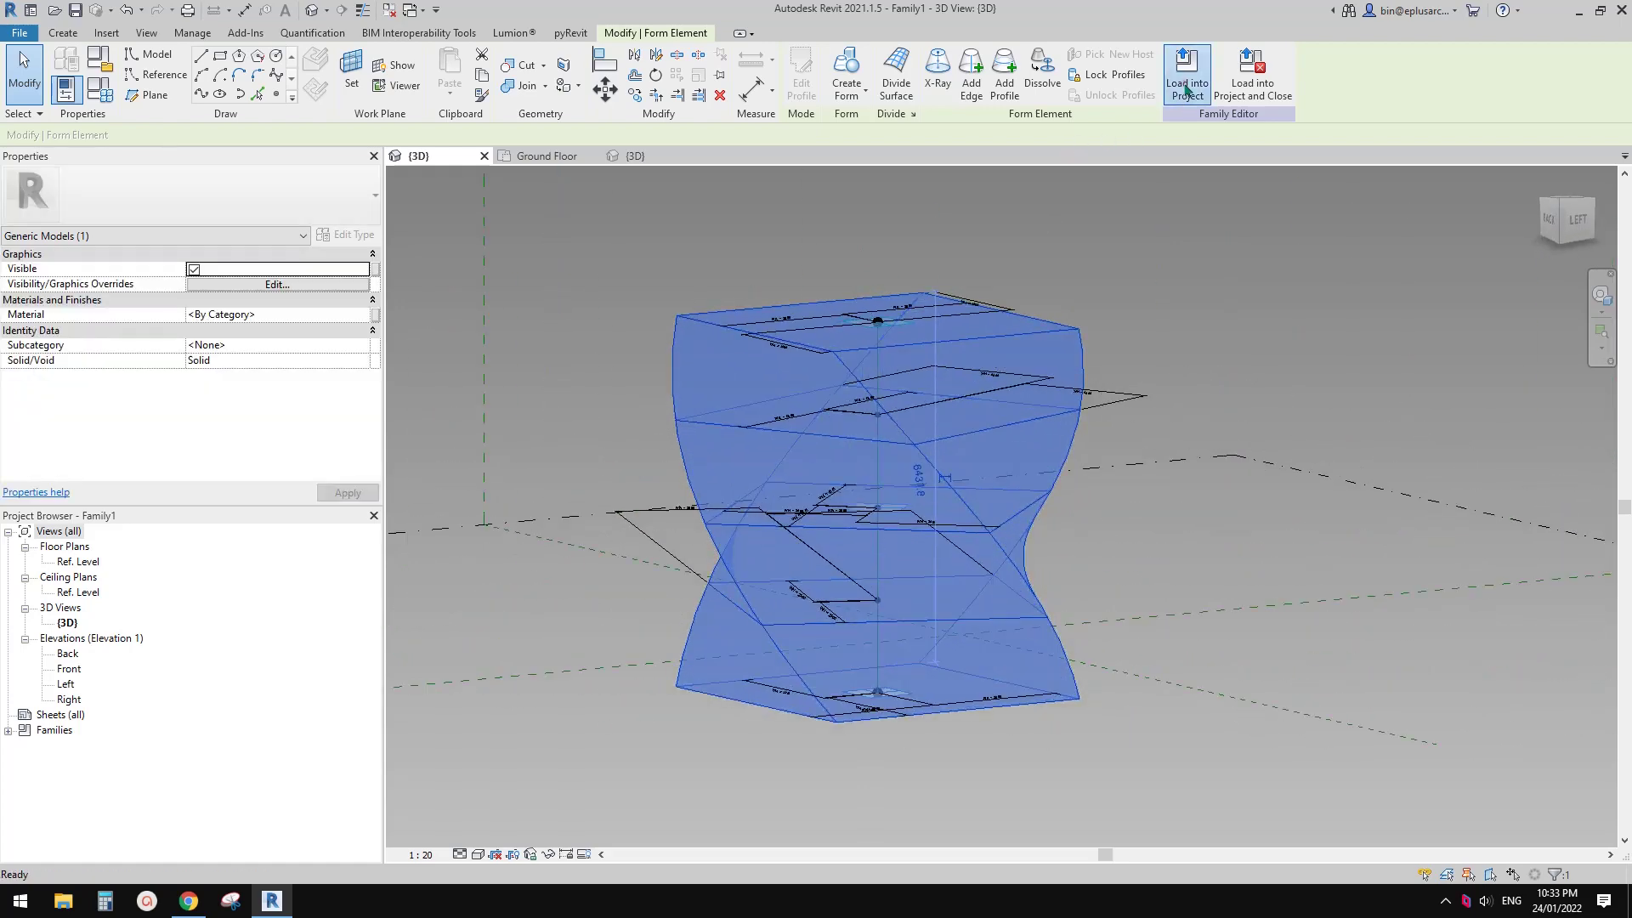
{"action": "left_click", "coordinate": [767, 397]}
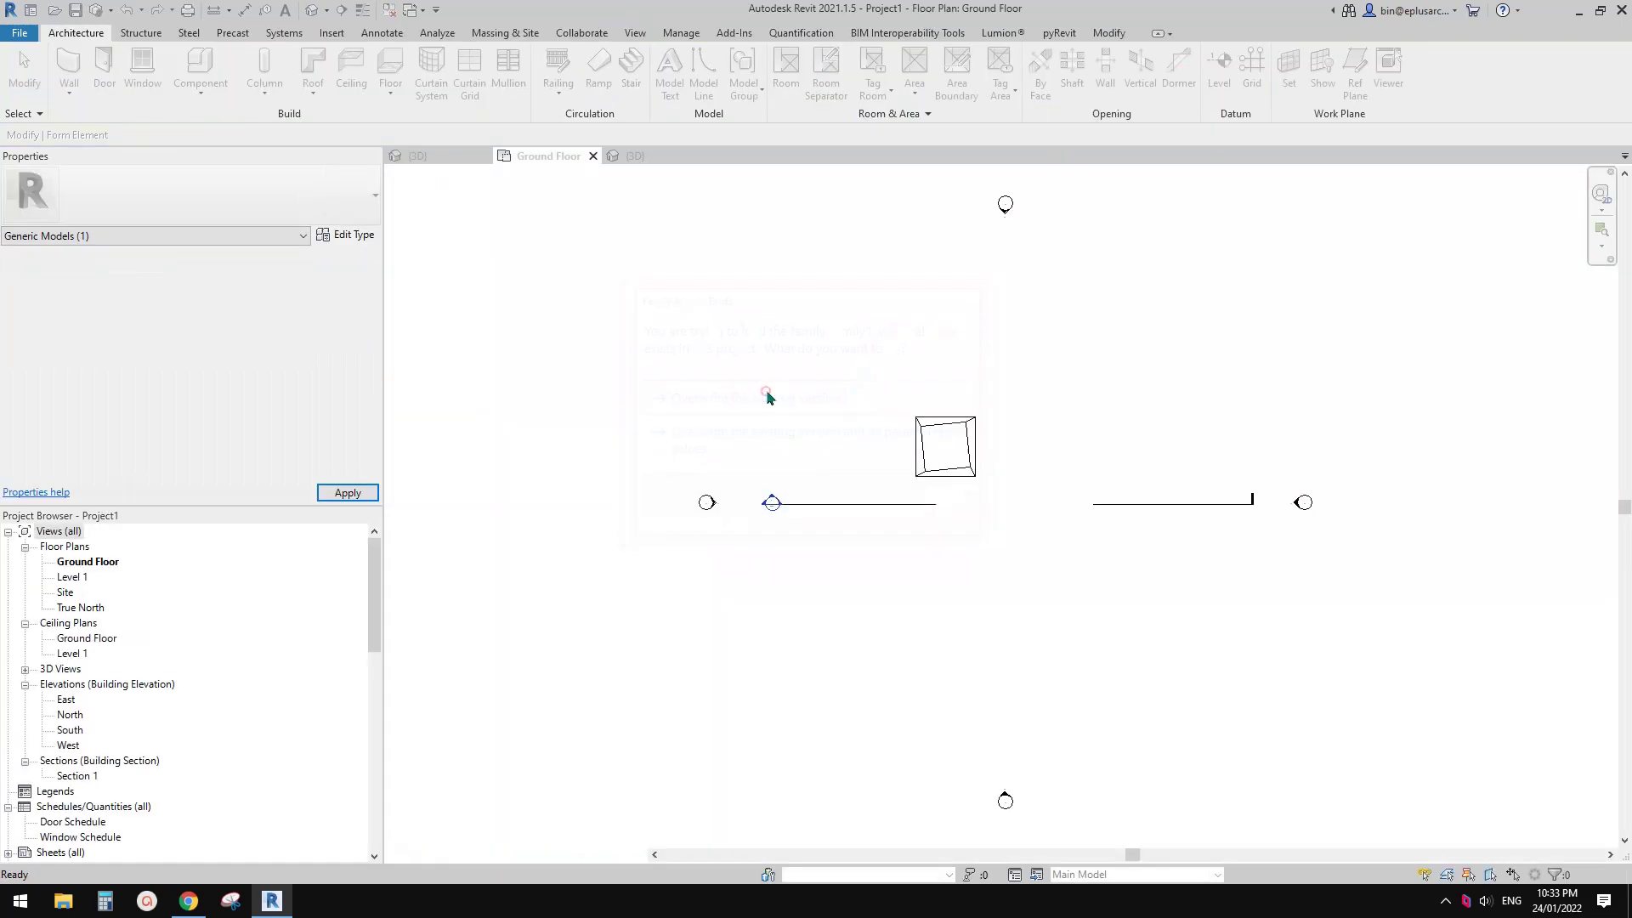
{"action": "scroll", "coordinate": [934, 446], "scroll_direction": "up", "scroll_amount": 3}
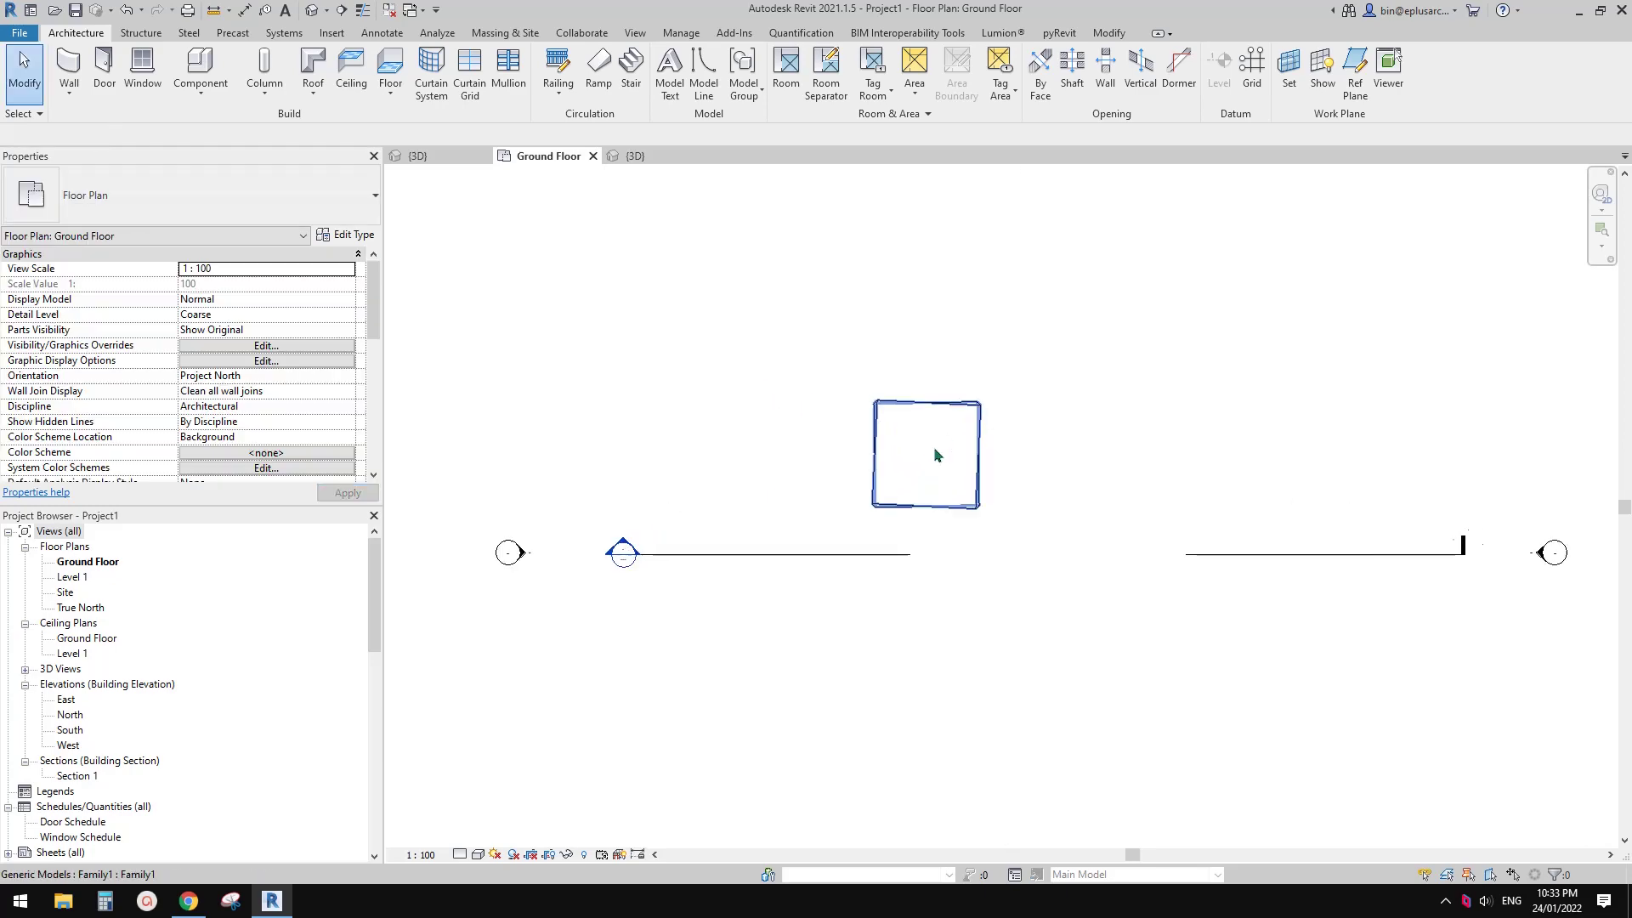
- Open the project's 3D view and set the tower's A5 angle to 45°
{"action": "left_click", "coordinate": [312, 9]}
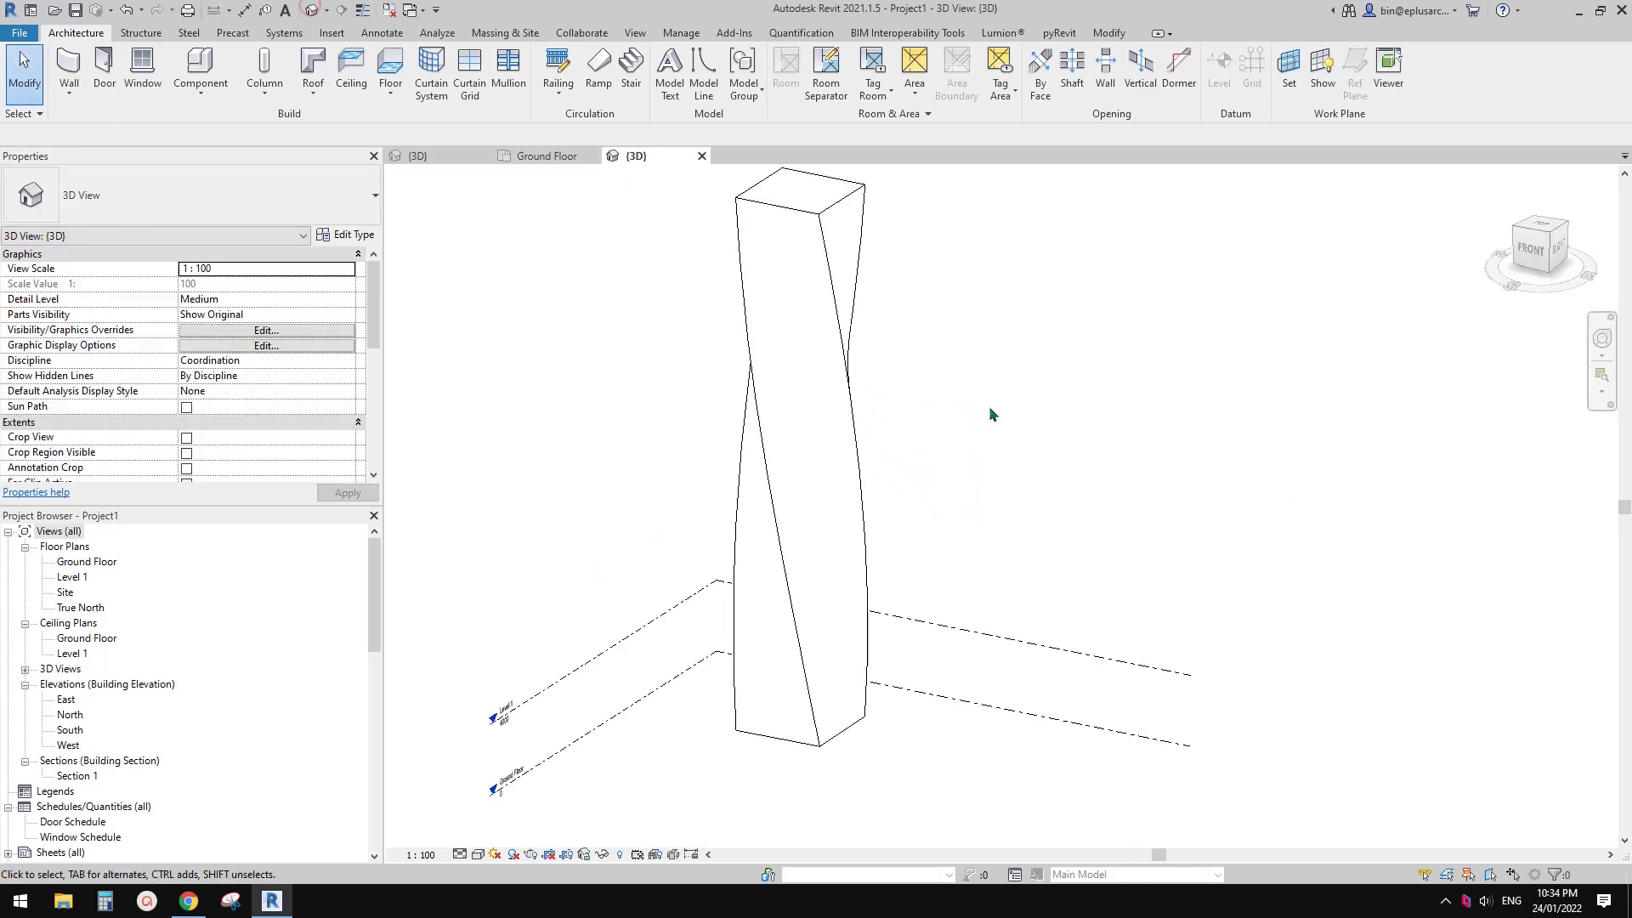
{"action": "left_click", "coordinate": [827, 436]}
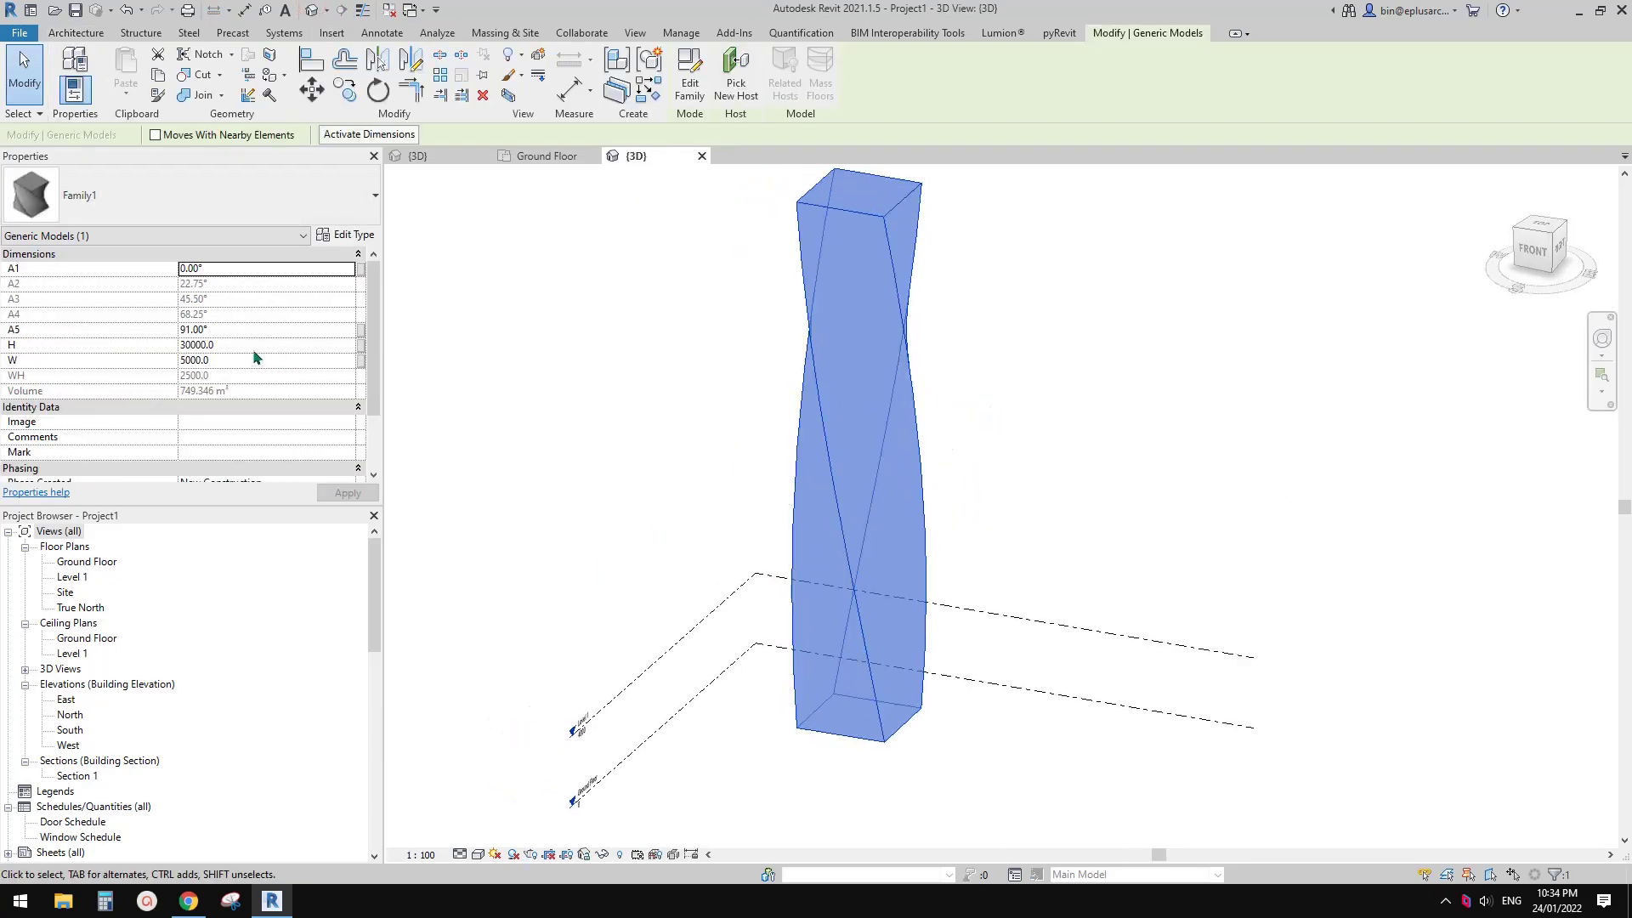
{"action": "left_click", "coordinate": [255, 331]}
{"action": "type", "text": "45"}
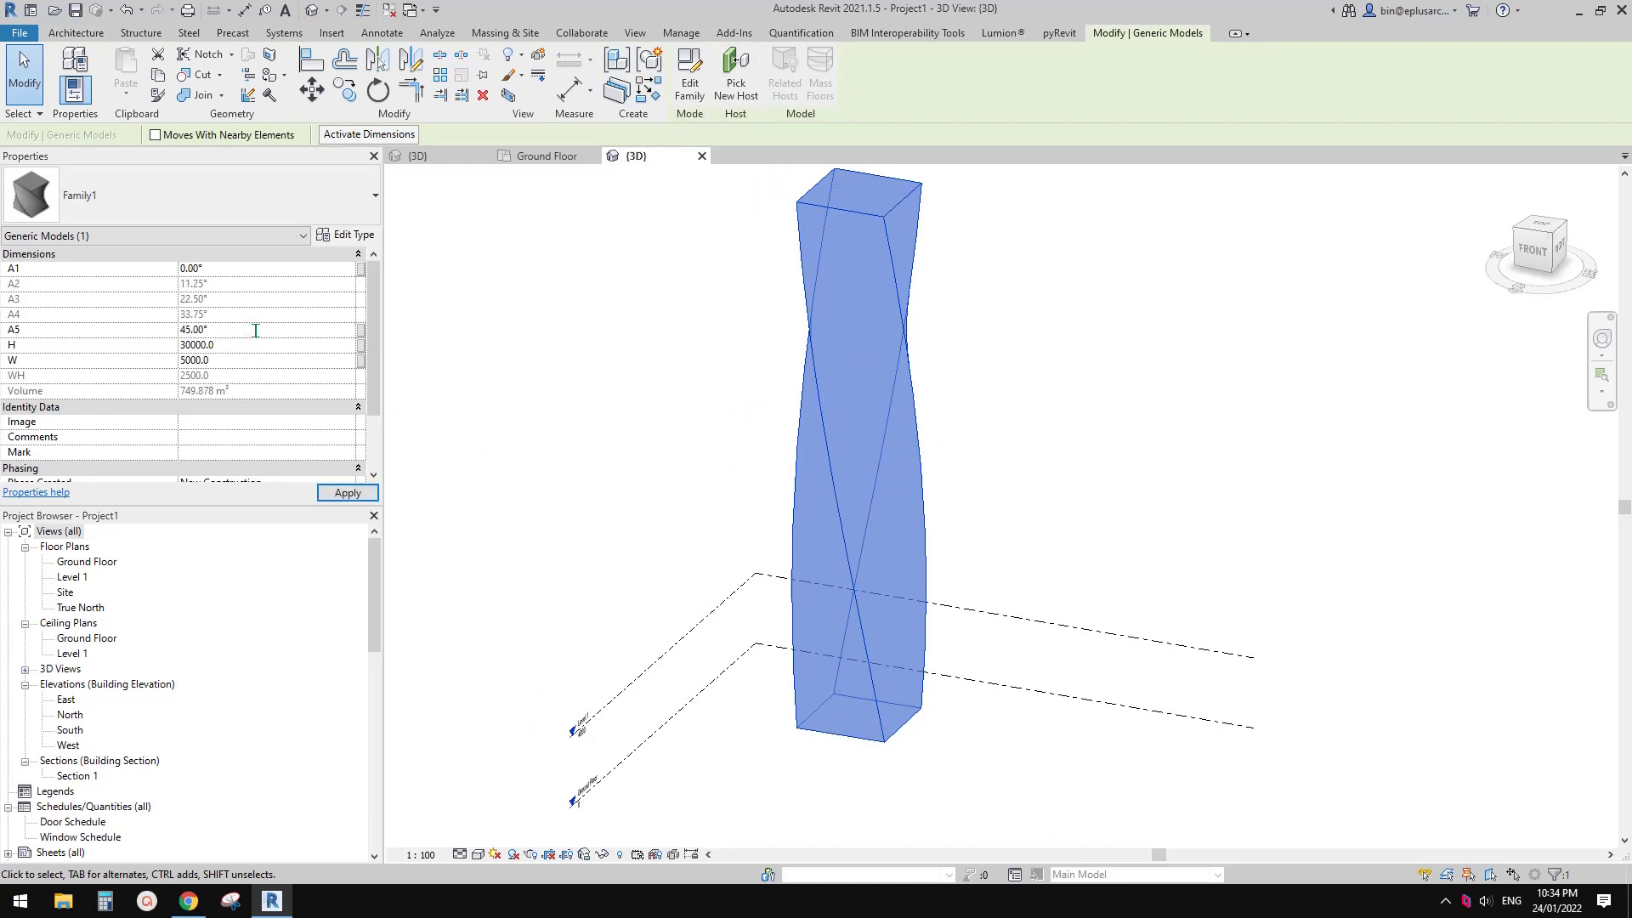
{"action": "middle_click_drag", "start_coordinate": [768, 354], "coordinate": [763, 352]}
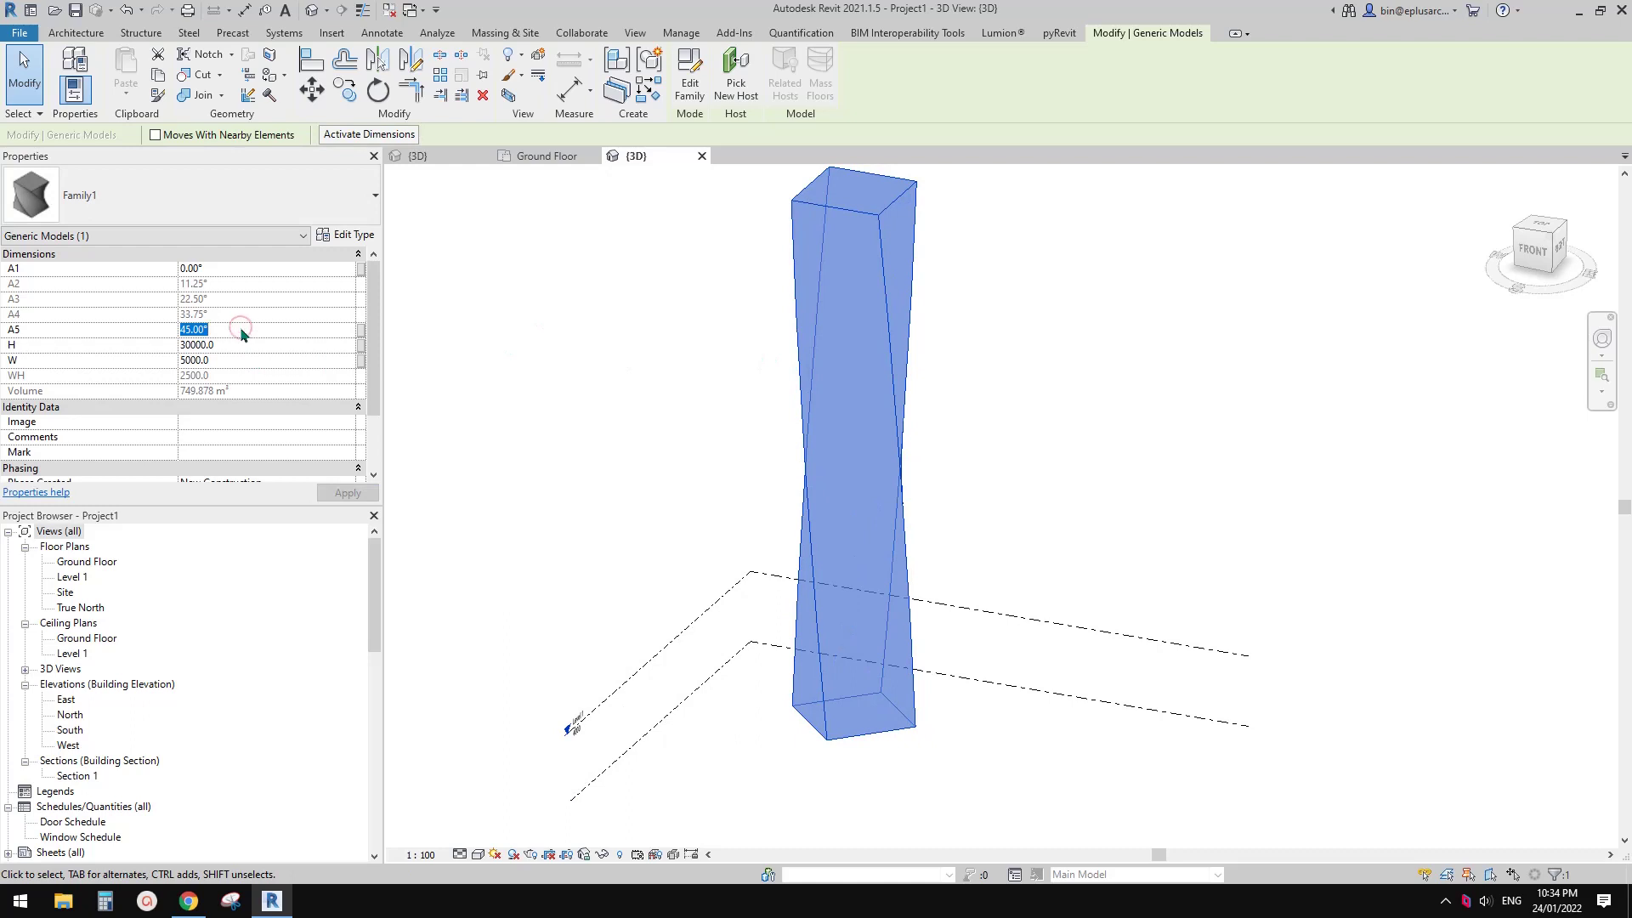
- Try A5 angles of 75°, 89° and 90° on the placed tower and check the resulting twist
{"action": "type", "text": "75"}
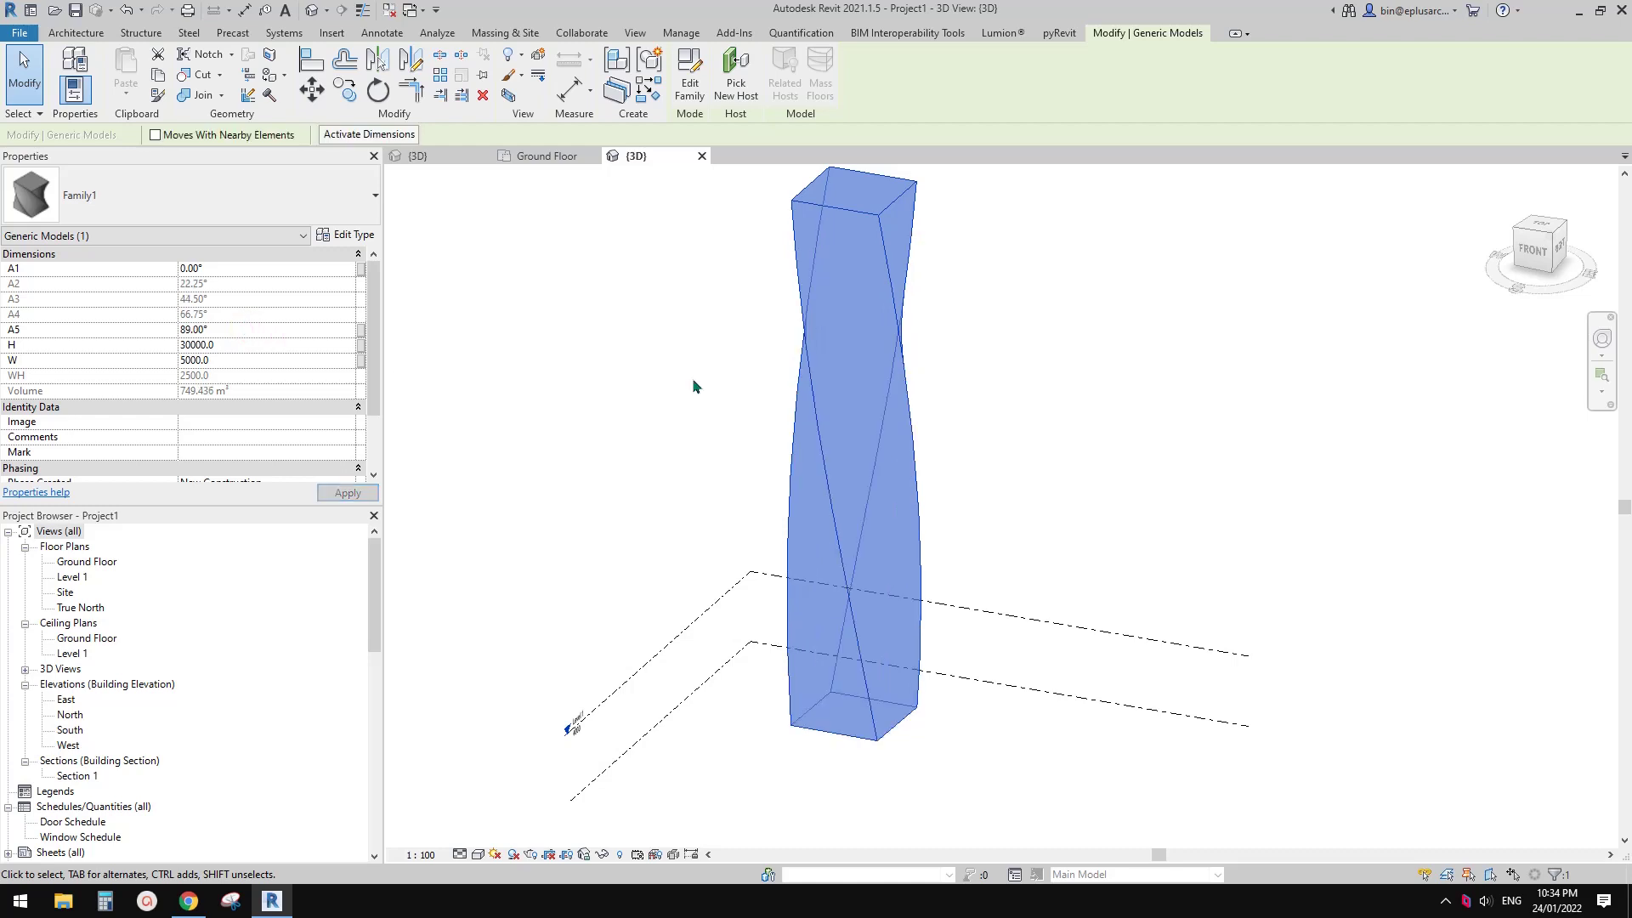
{"action": "type", "text": "90"}
{"action": "middle_click_drag", "start_coordinate": [544, 383], "coordinate": [637, 583], "text": "shift"}
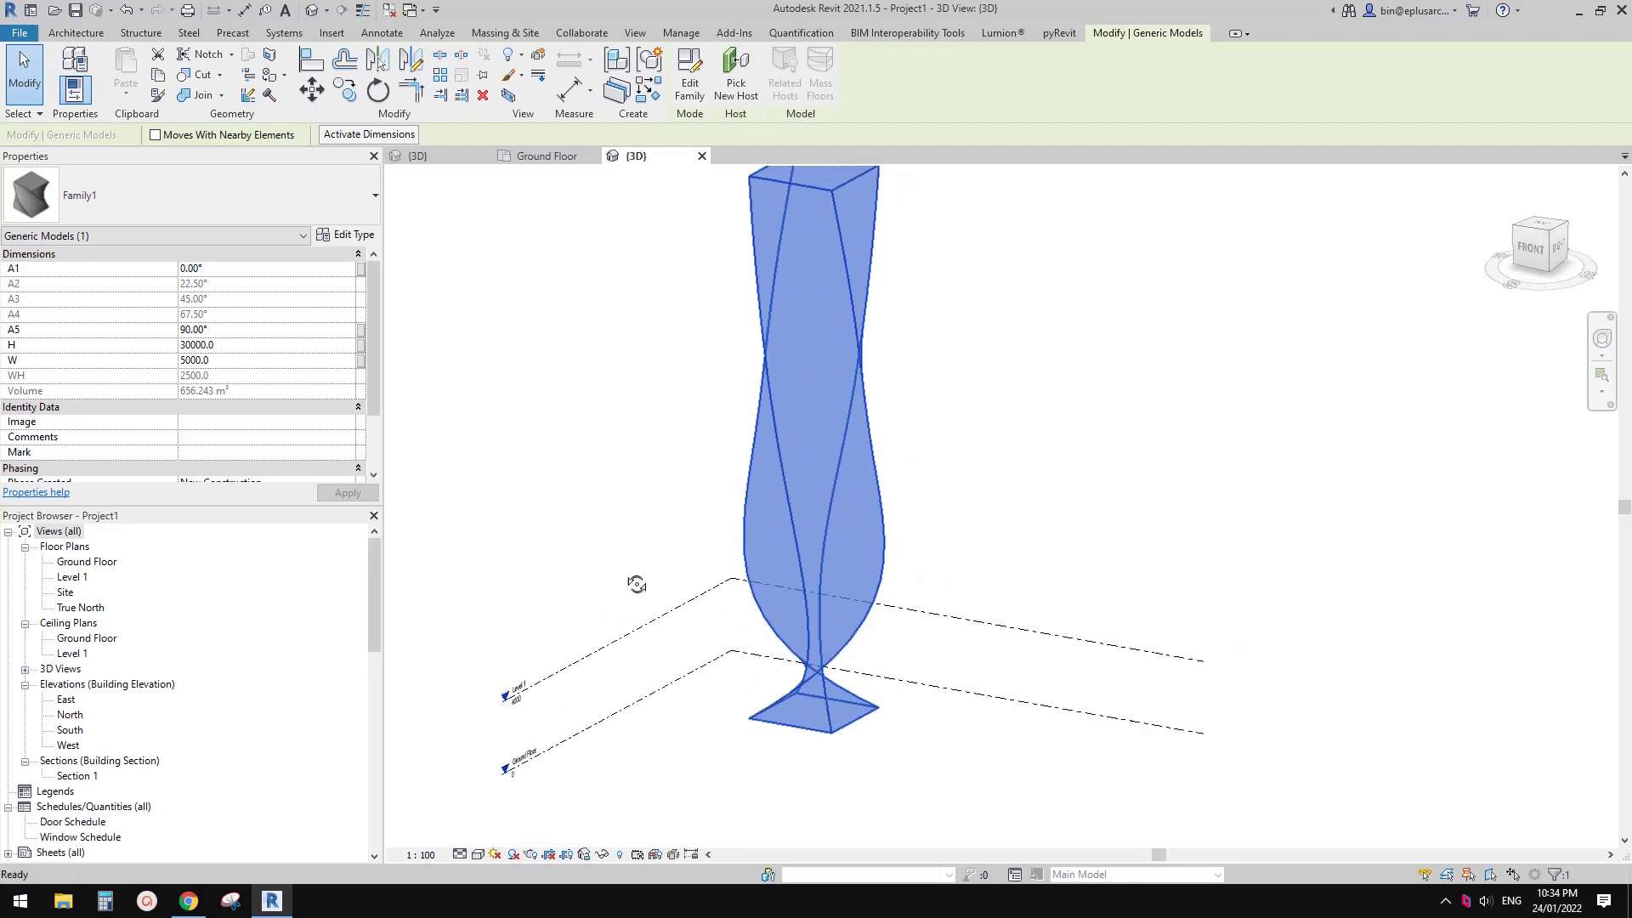
- Set the tower's A5 angle to 89° and check the form from other sides
{"action": "left_click", "coordinate": [235, 329]}
{"action": "type", "text": "89"}
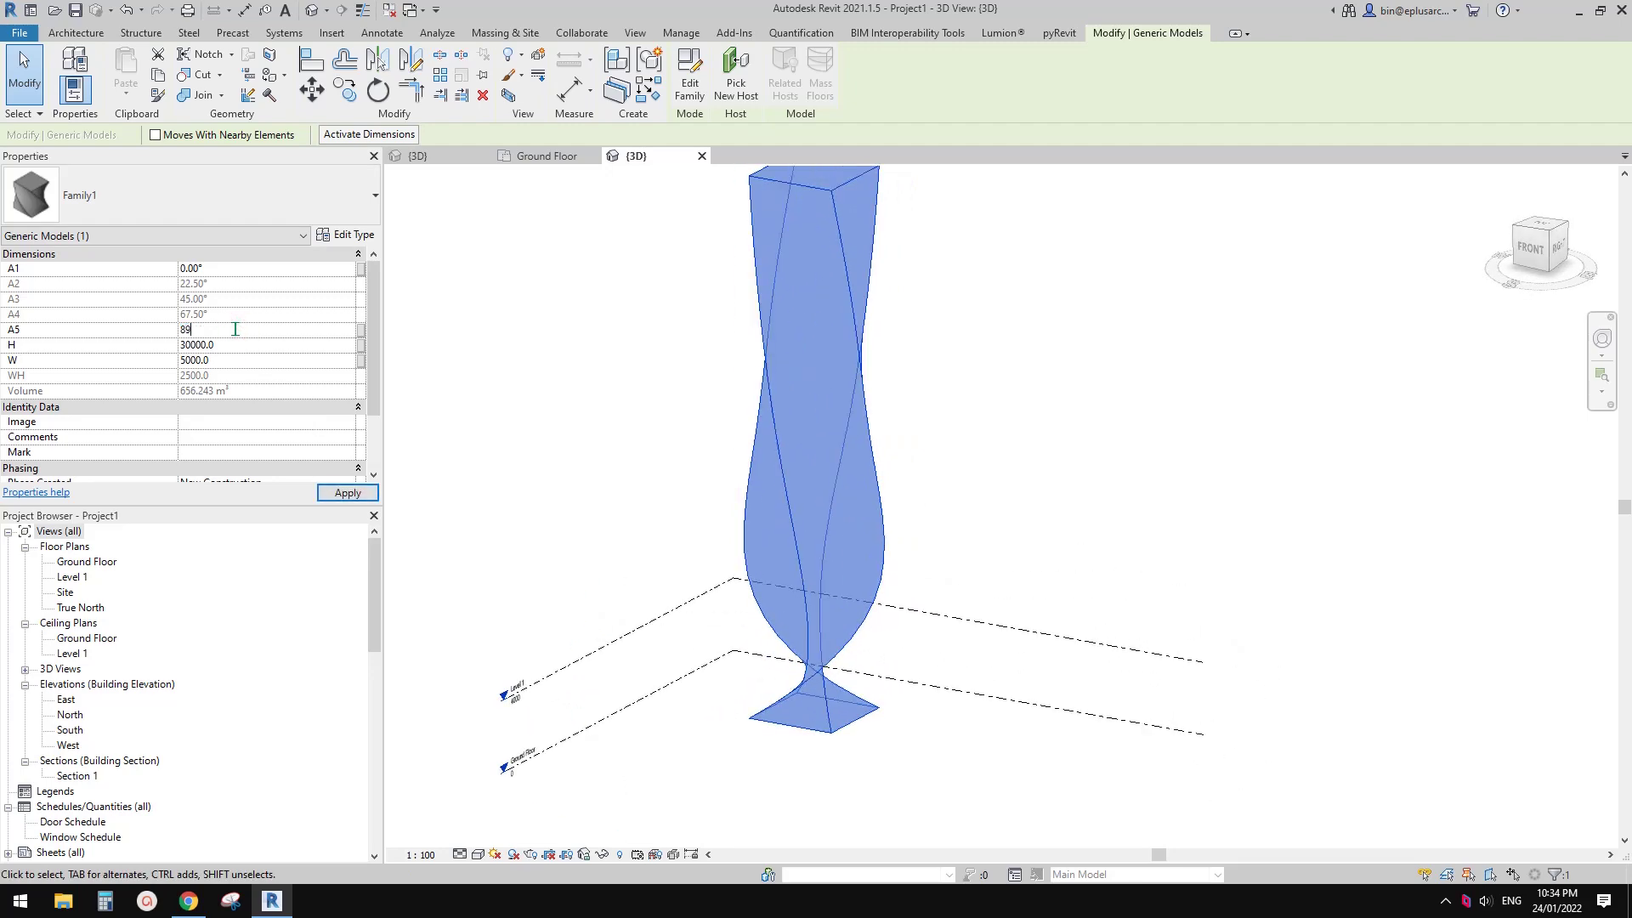
{"action": "middle_click_drag", "start_coordinate": [931, 485], "coordinate": [474, 484], "text": "shift"}
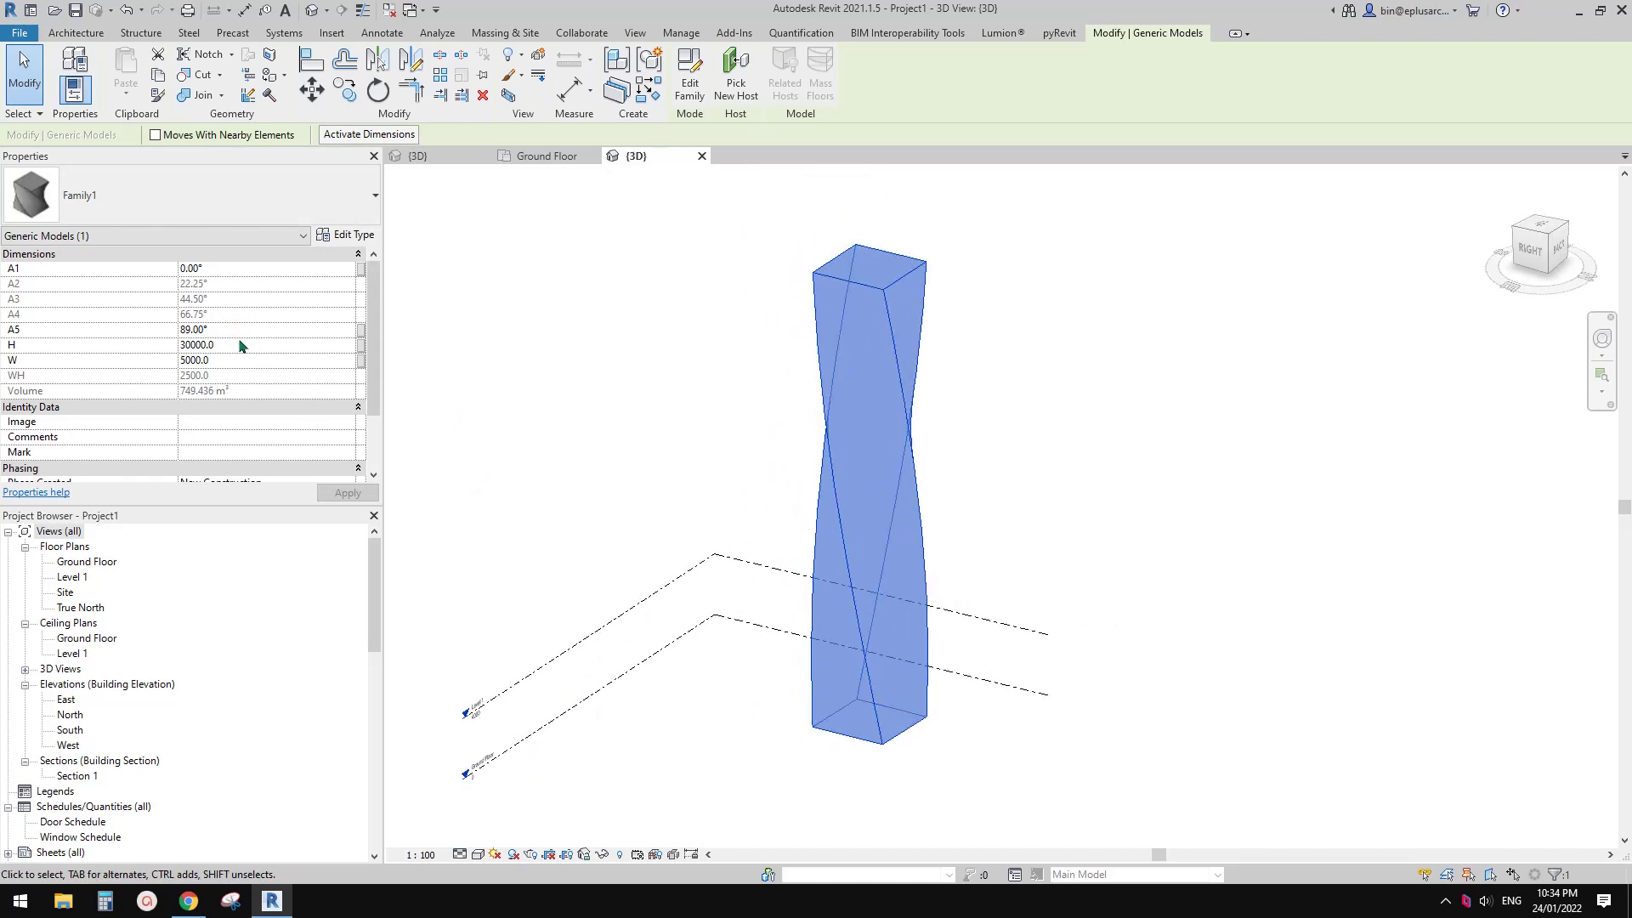
{"action": "middle_click_drag", "start_coordinate": [771, 501], "coordinate": [731, 497], "text": "shift"}
- Set the tower's A5 angle to 179° and view the twist from the side
{"action": "left_click", "coordinate": [256, 329]}
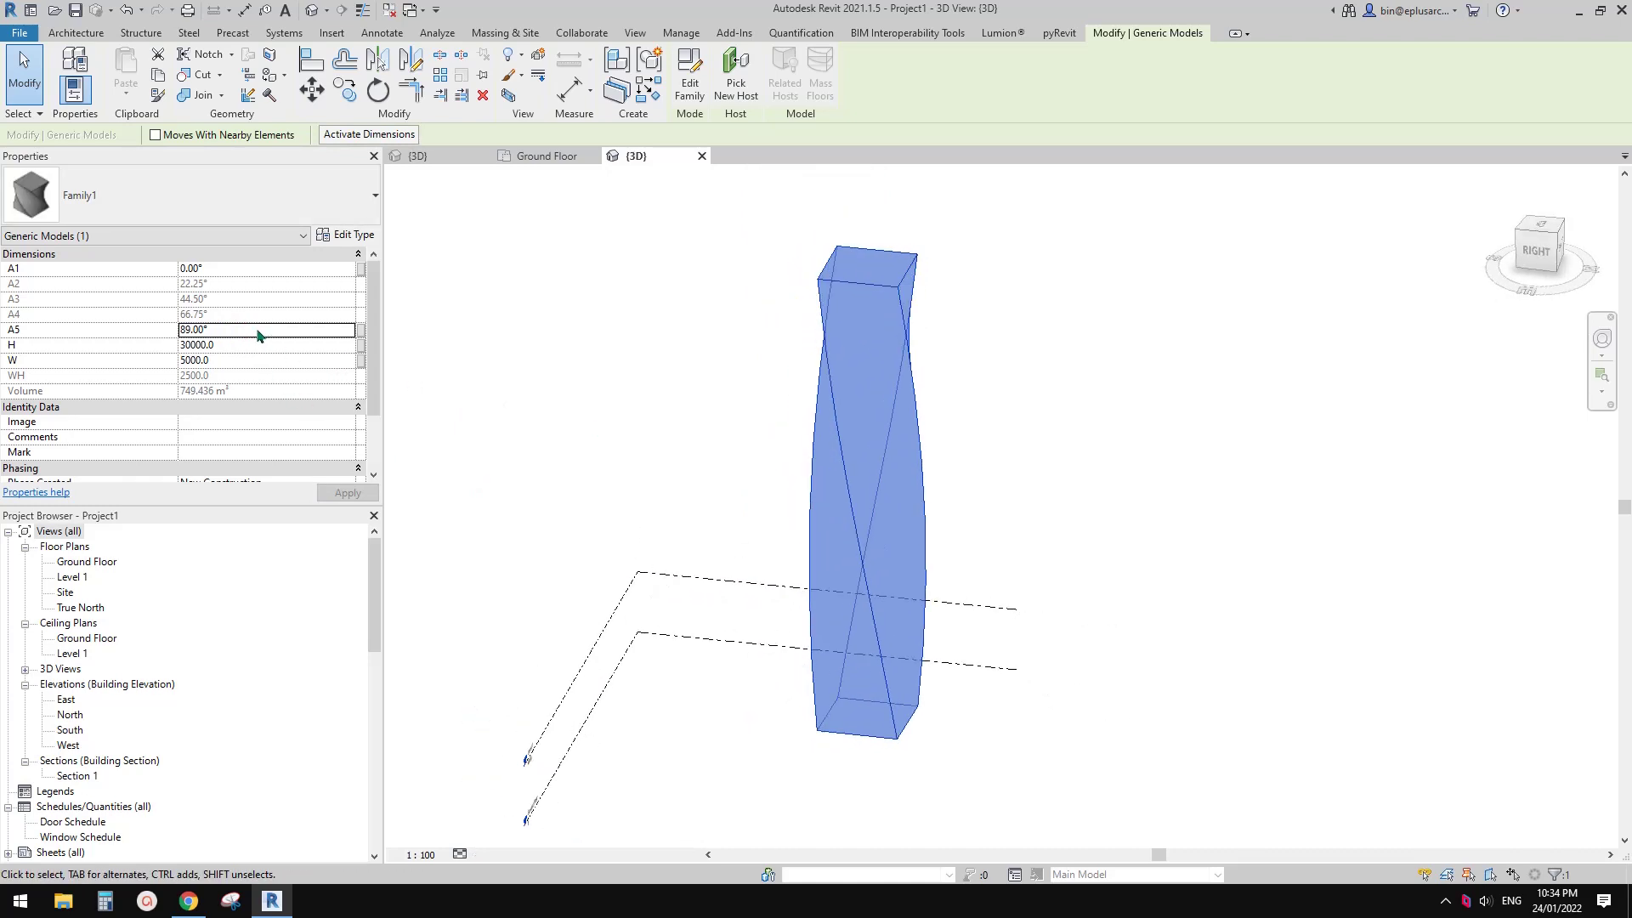
{"action": "type", "text": "179"}
{"action": "key", "text": "Return"}
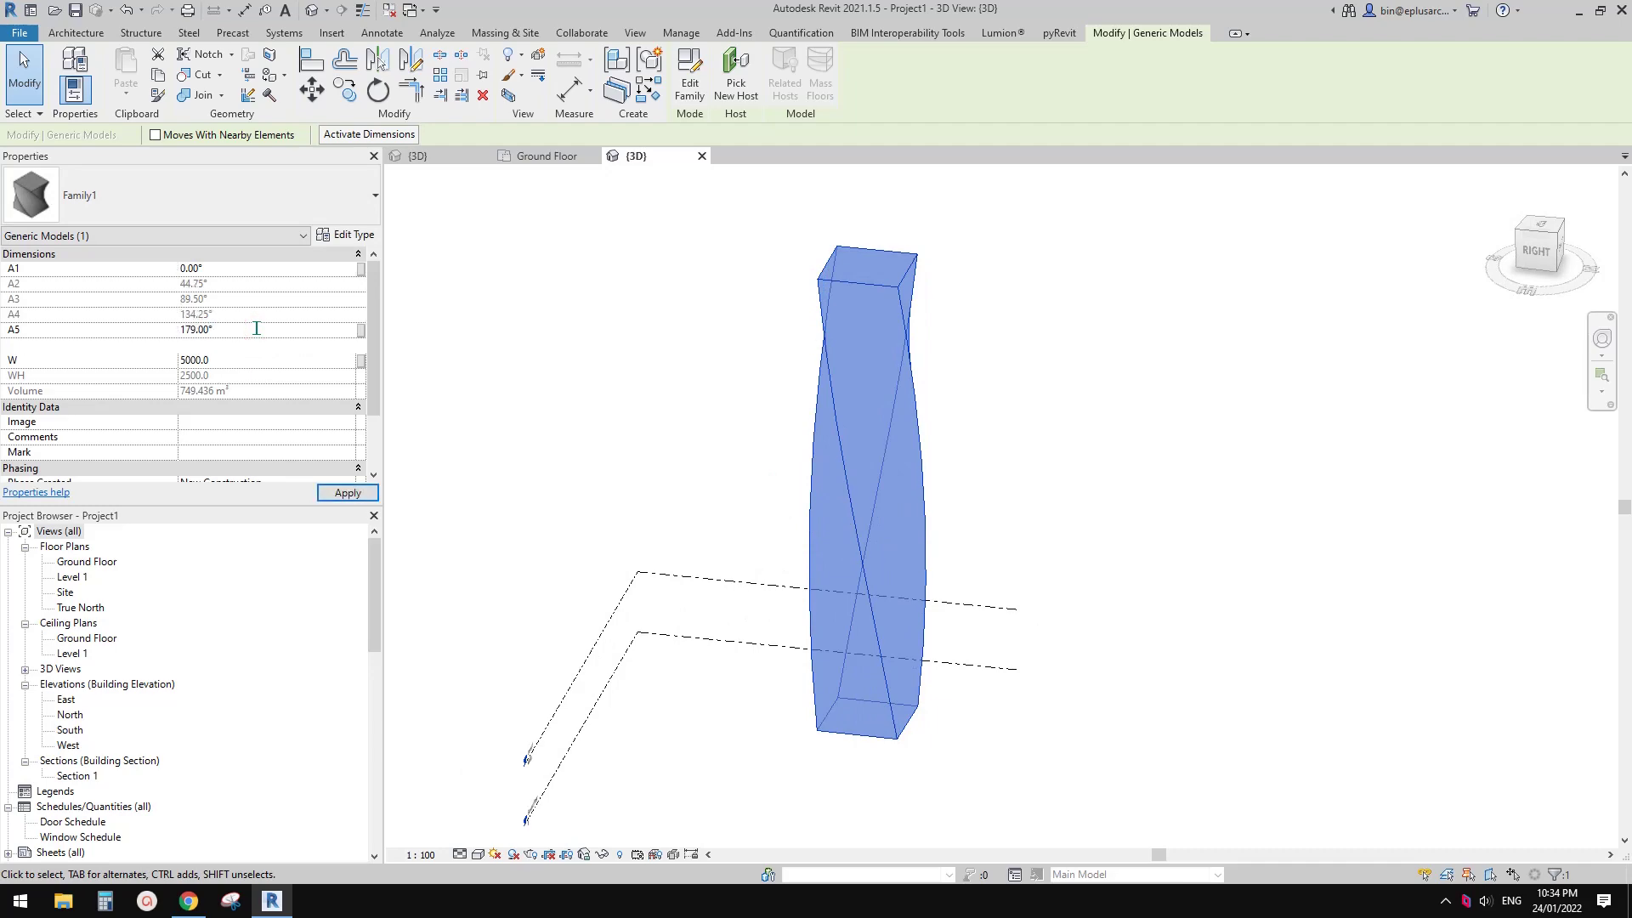
{"action": "middle_click_drag", "start_coordinate": [663, 434], "coordinate": [381, 331], "text": "shift"}
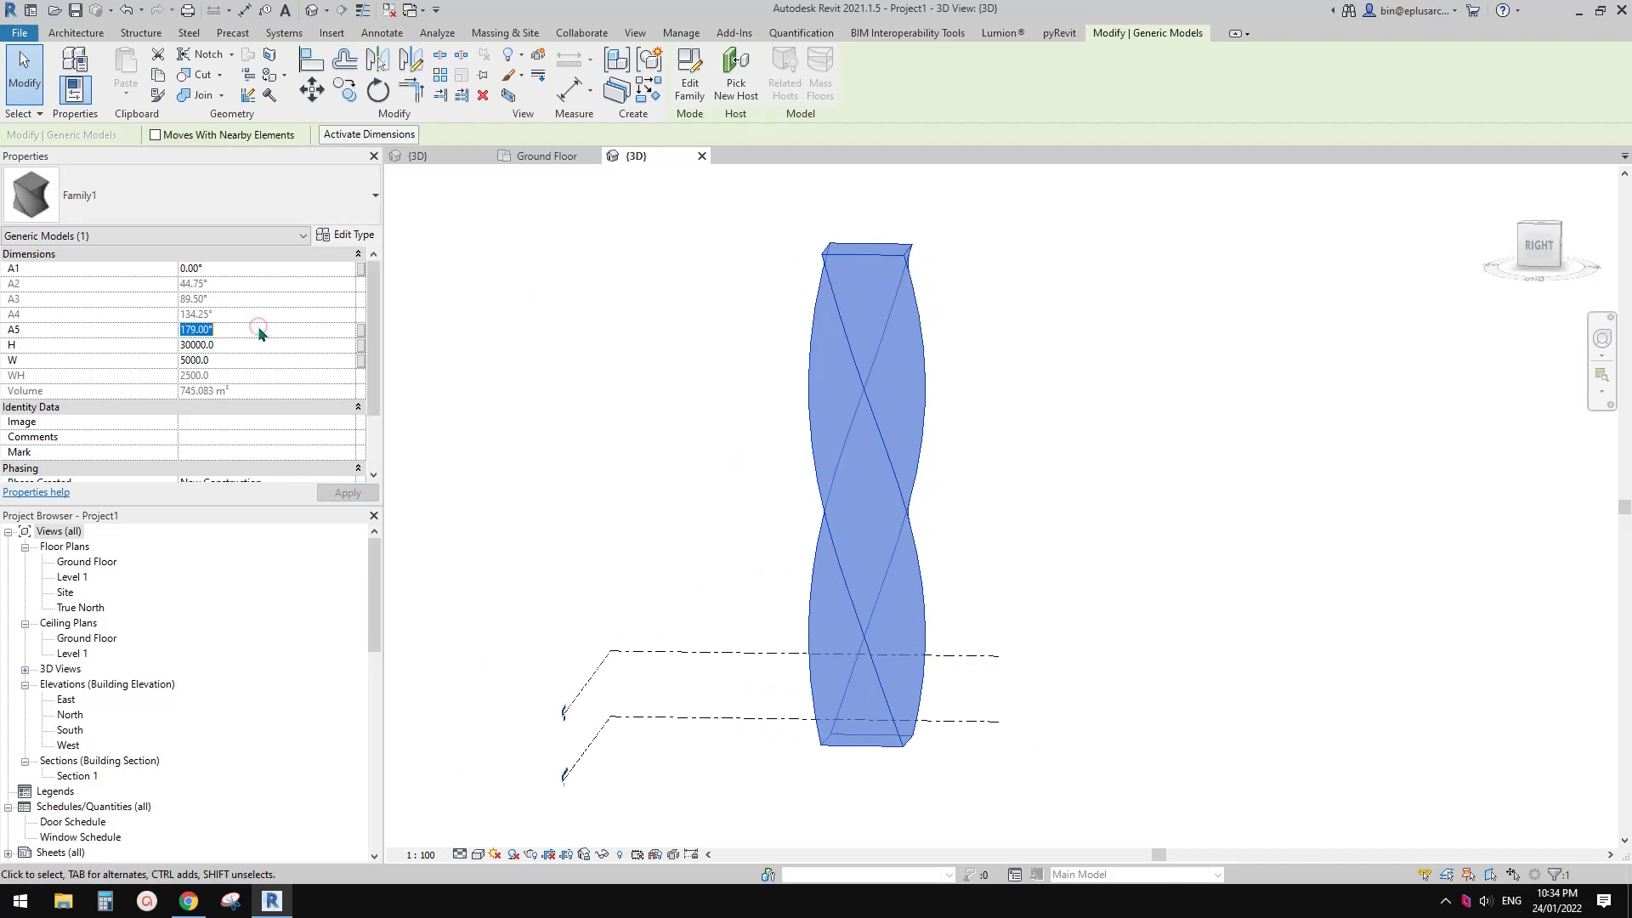
- Set the tower's A5 angle to 180° and inspect the twisted form from several sides
{"action": "type", "text": "180"}
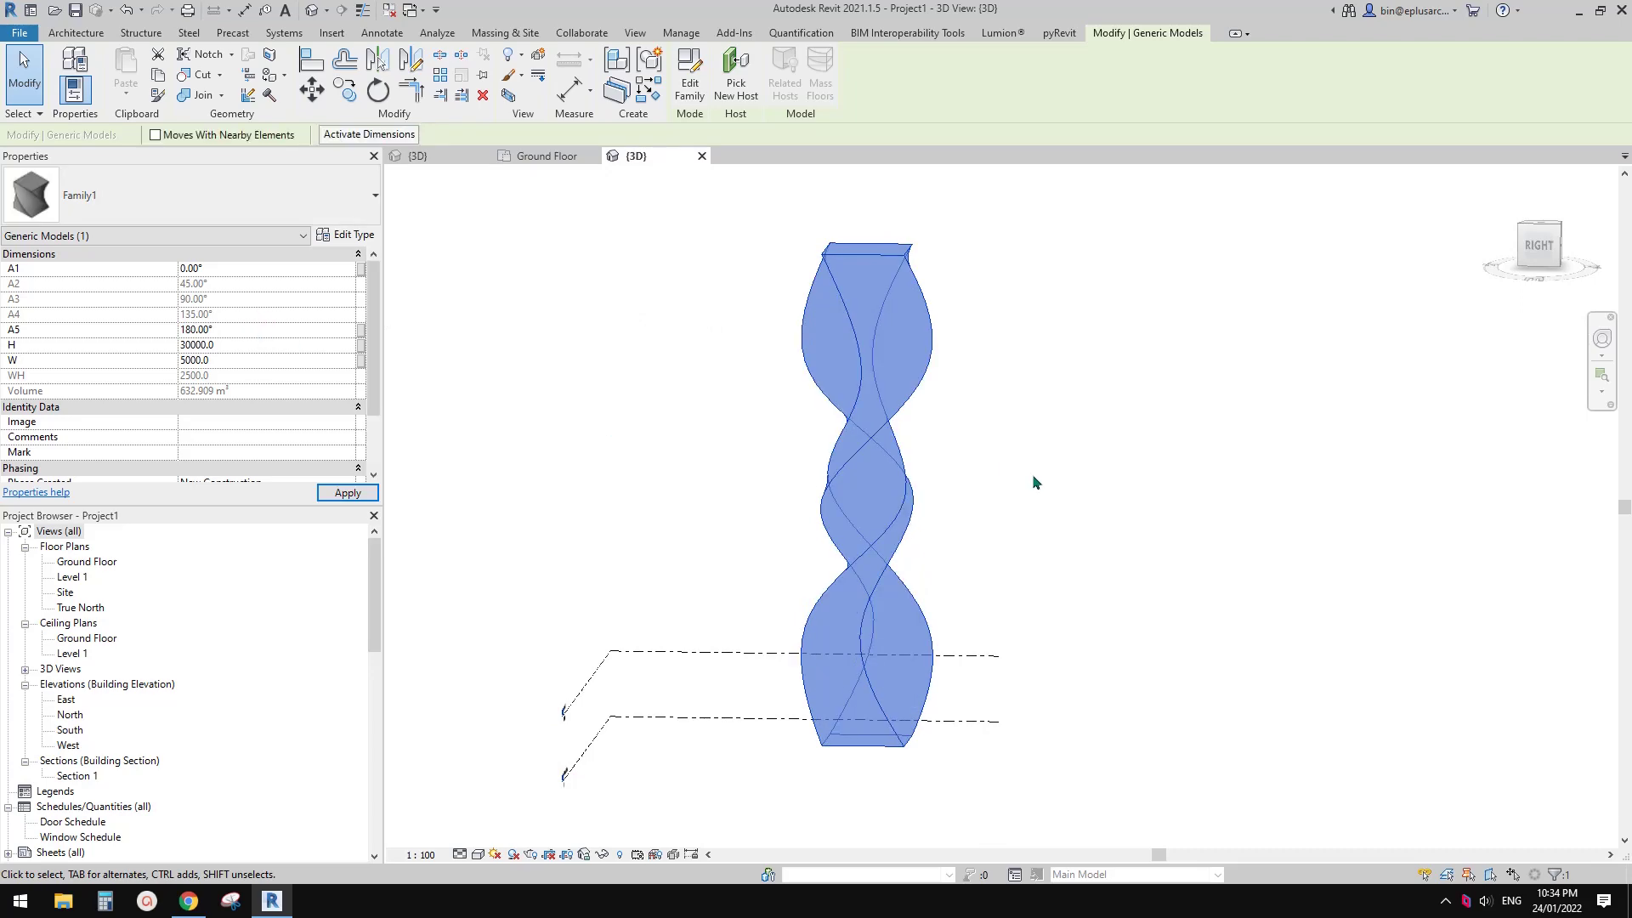
{"action": "middle_click_drag", "start_coordinate": [1031, 484], "coordinate": [993, 621], "text": "shift"}
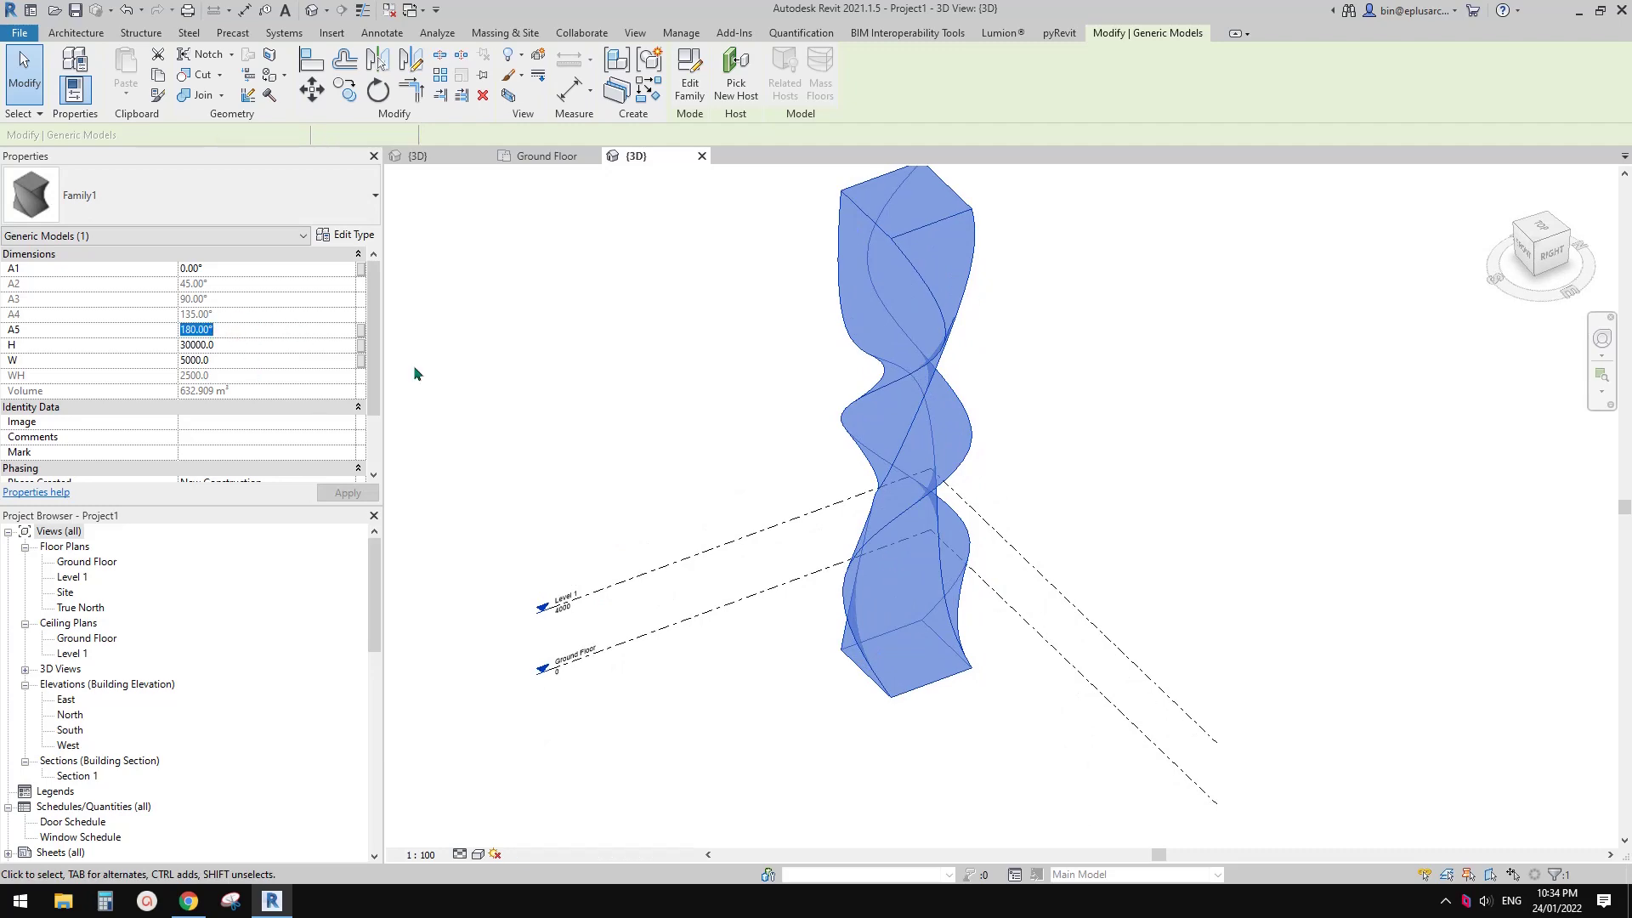
{"action": "middle_click_drag", "start_coordinate": [416, 366], "coordinate": [552, 386], "text": "shift"}
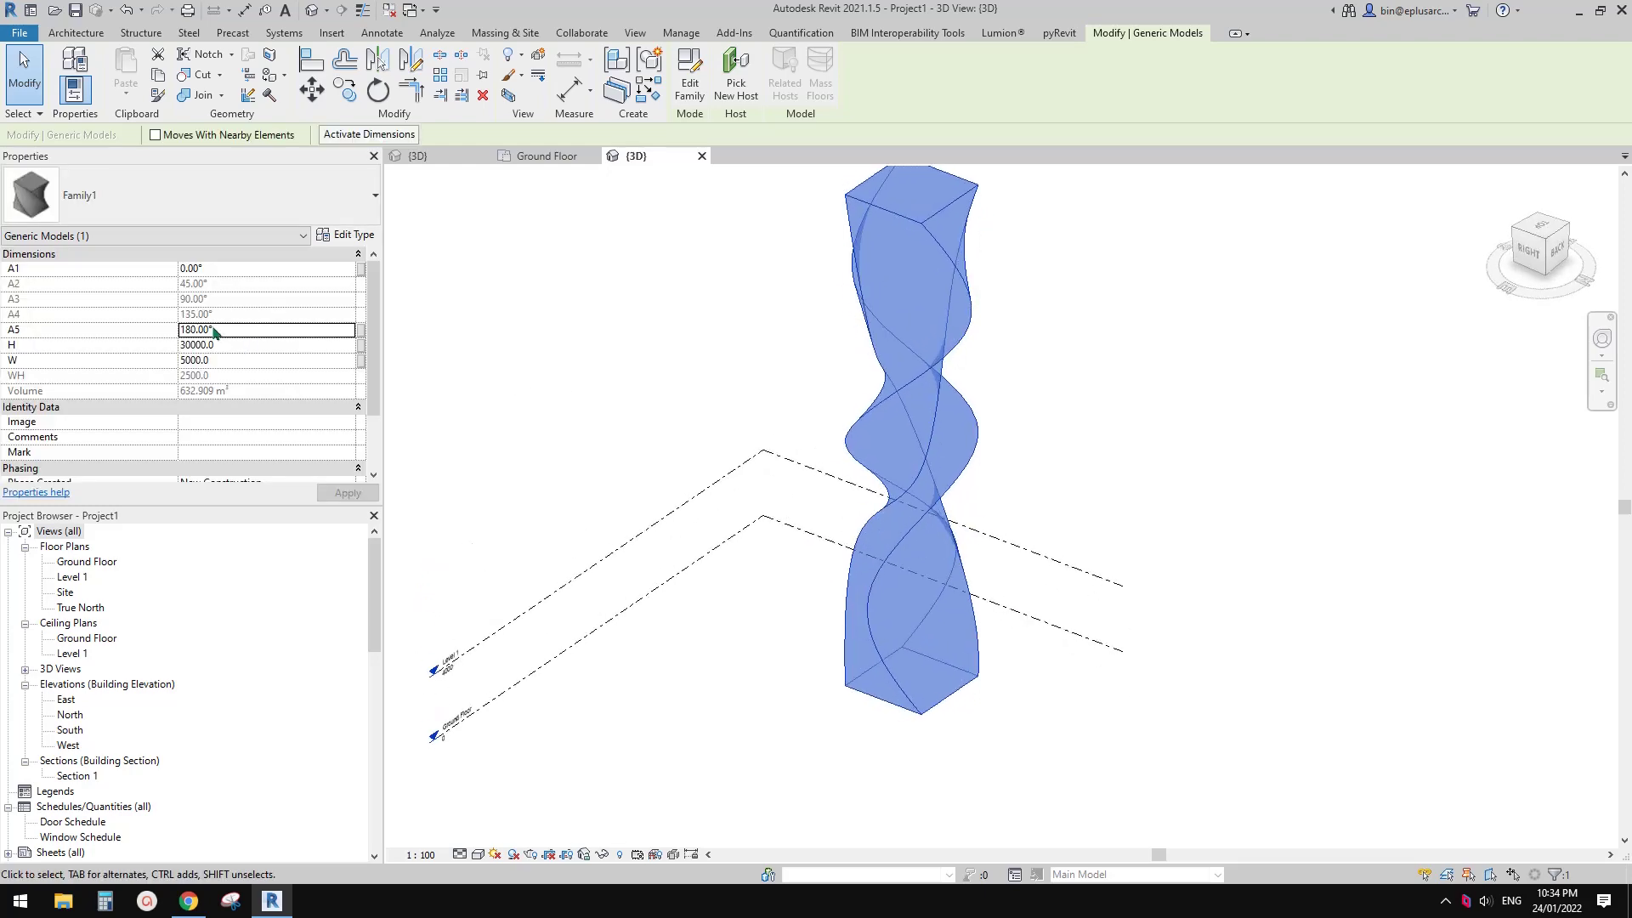
{"action": "middle_click_drag", "start_coordinate": [761, 407], "coordinate": [1184, 434], "text": "shift"}
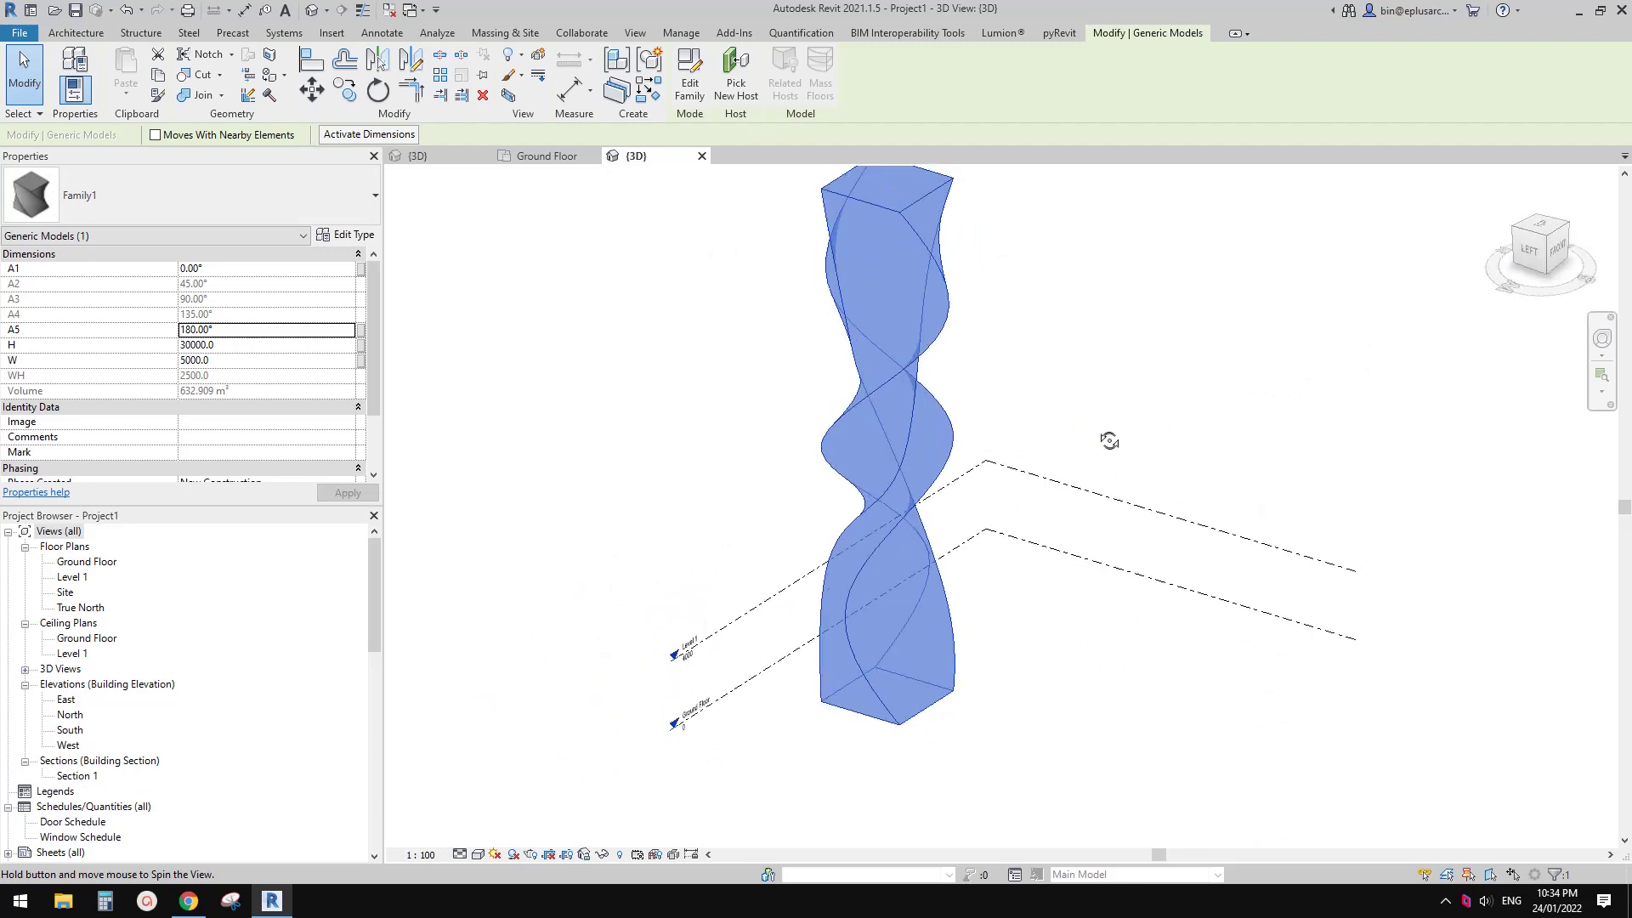
{"action": "left_click", "coordinate": [247, 331]}
{"action": "middle_click_drag", "start_coordinate": [945, 395], "coordinate": [950, 466]}
{"action": "key", "text": "Escape"}
{"action": "left_click", "coordinate": [906, 466]}
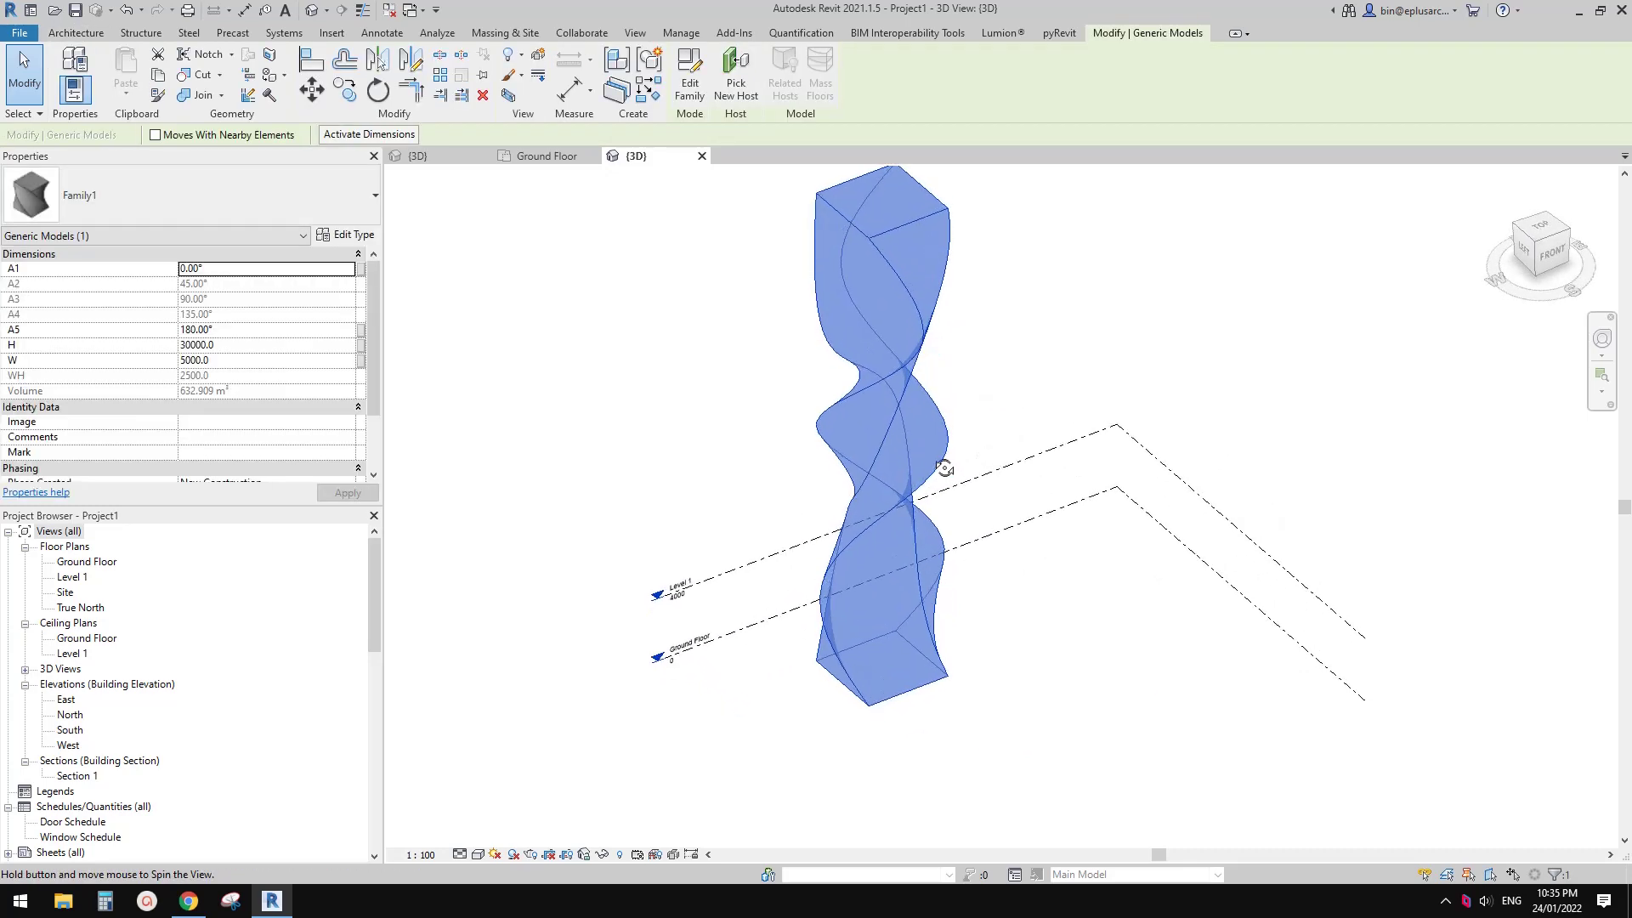
- Switch to the family's 3D view and delete the existing twisted form
{"action": "left_click", "coordinate": [440, 157]}
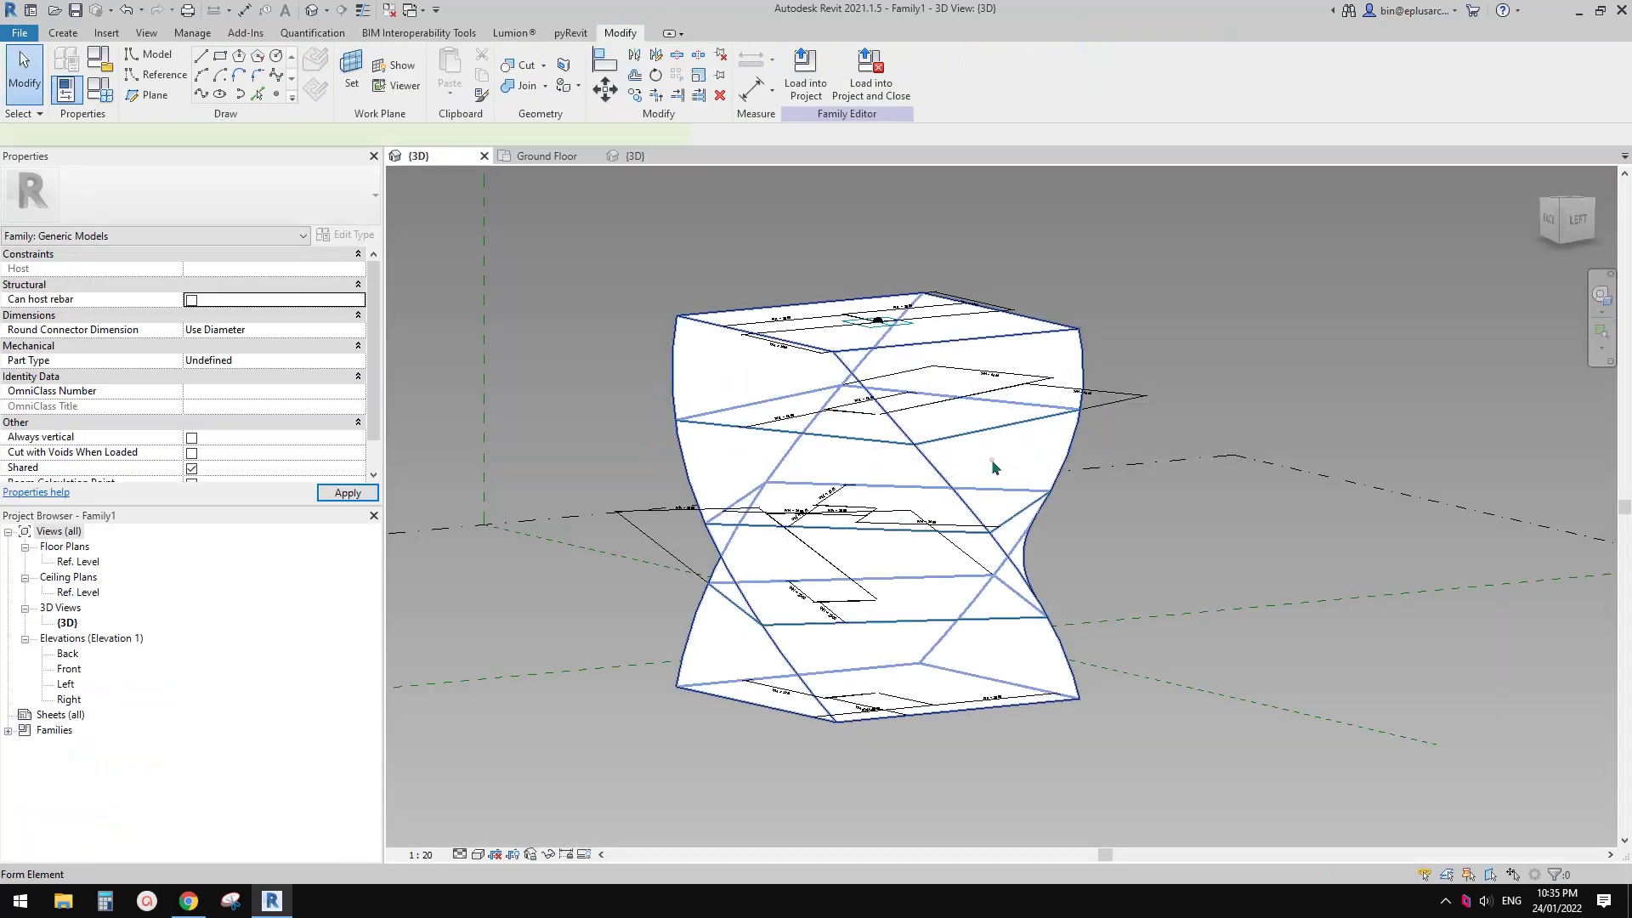
{"action": "left_click", "coordinate": [991, 466]}
{"action": "key", "text": "Delete"}
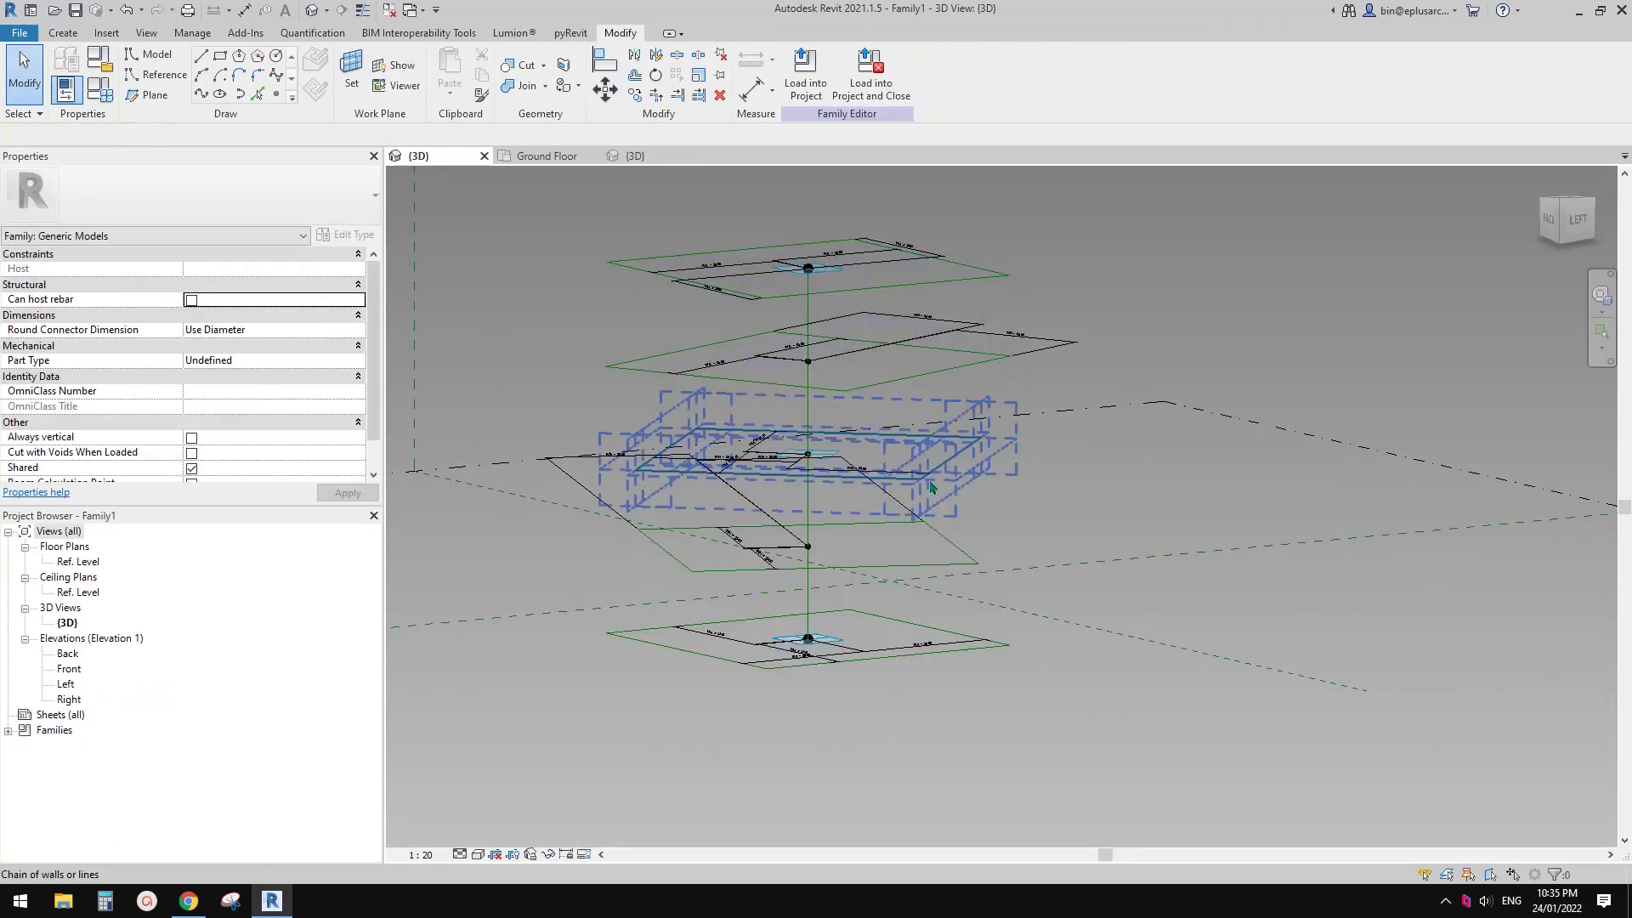
- Create a form from the five square reference-line profiles together with the central vertical reference line
{"action": "left_click", "coordinate": [944, 465]}
{"action": "middle_click_drag", "start_coordinate": [961, 553], "coordinate": [958, 706], "text": "shift"}
{"action": "left_click", "coordinate": [969, 657], "text": "ctrl"}
{"action": "middle_click_drag", "start_coordinate": [993, 478], "coordinate": [1003, 535]}
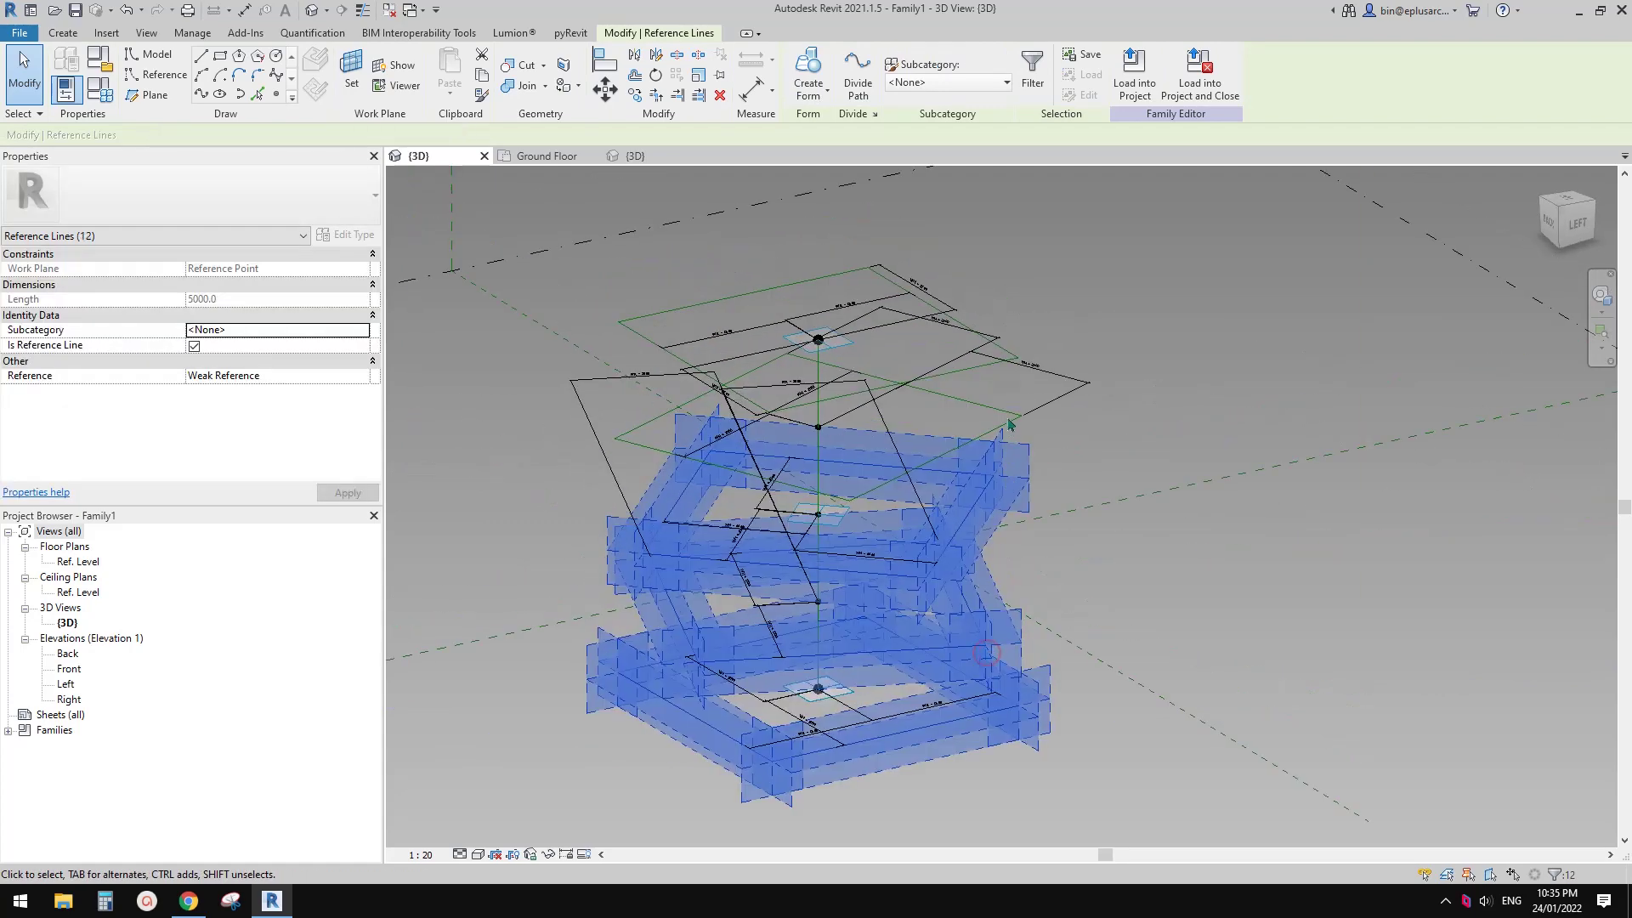
{"action": "left_click", "coordinate": [1003, 415], "text": "ctrl"}
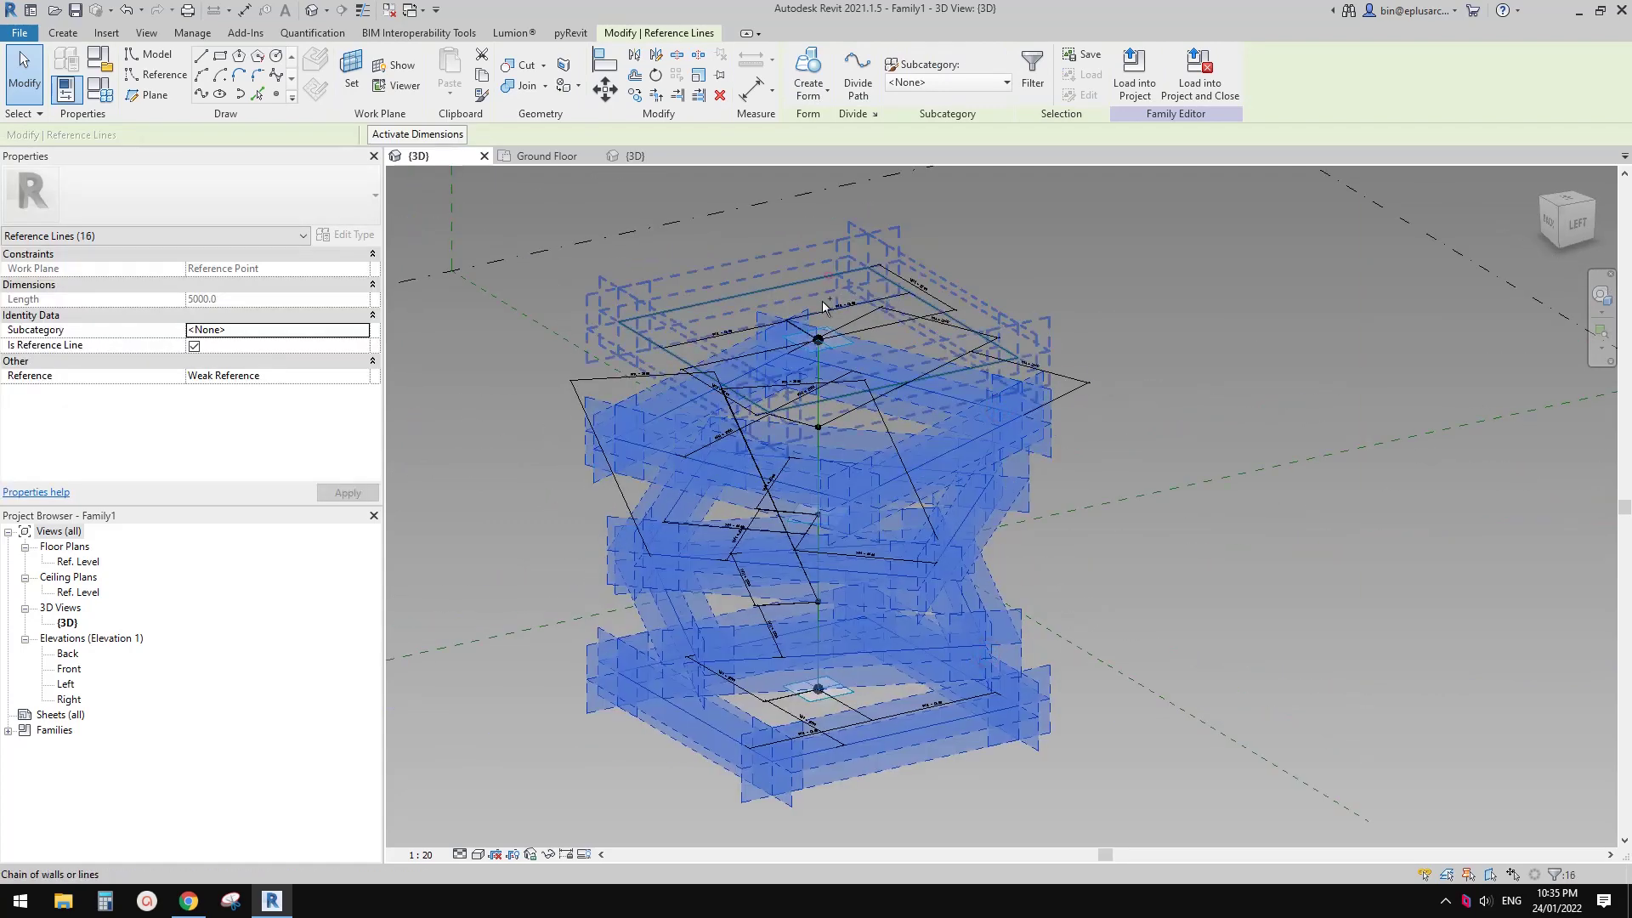
{"action": "left_click", "coordinate": [778, 545], "text": "ctrl"}
{"action": "middle_click_drag", "start_coordinate": [778, 544], "coordinate": [802, 400], "text": "shift"}
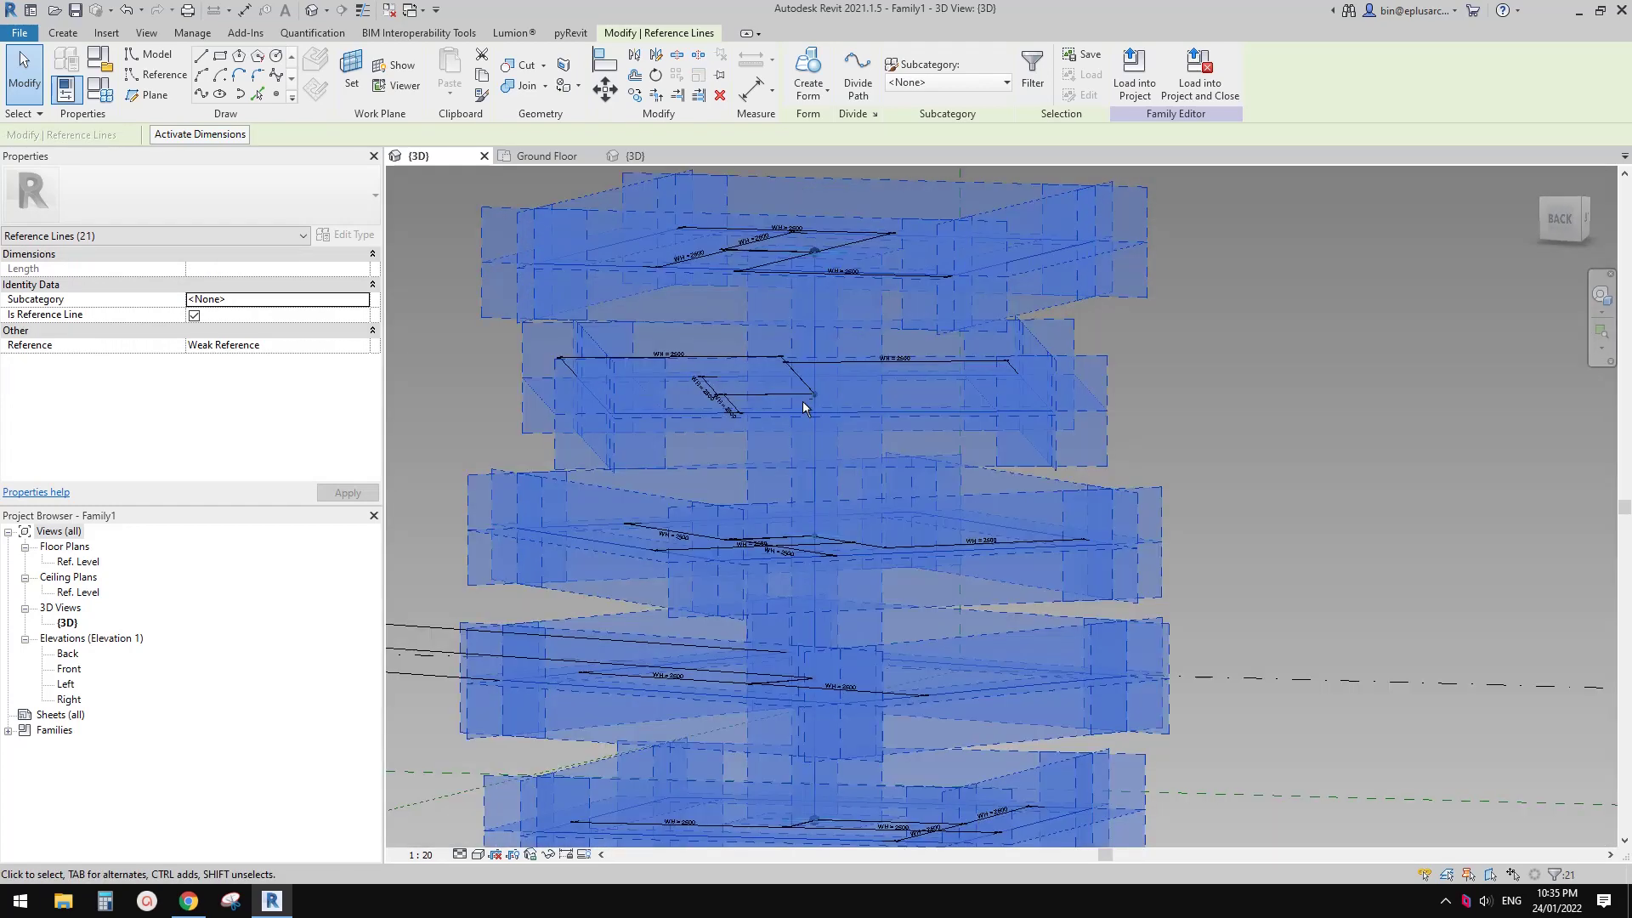
{"action": "left_click", "coordinate": [810, 70]}
- Load the rebuilt family into the project, overwriting the existing version, and open the project's 3D view
{"action": "left_click", "coordinate": [810, 71]}
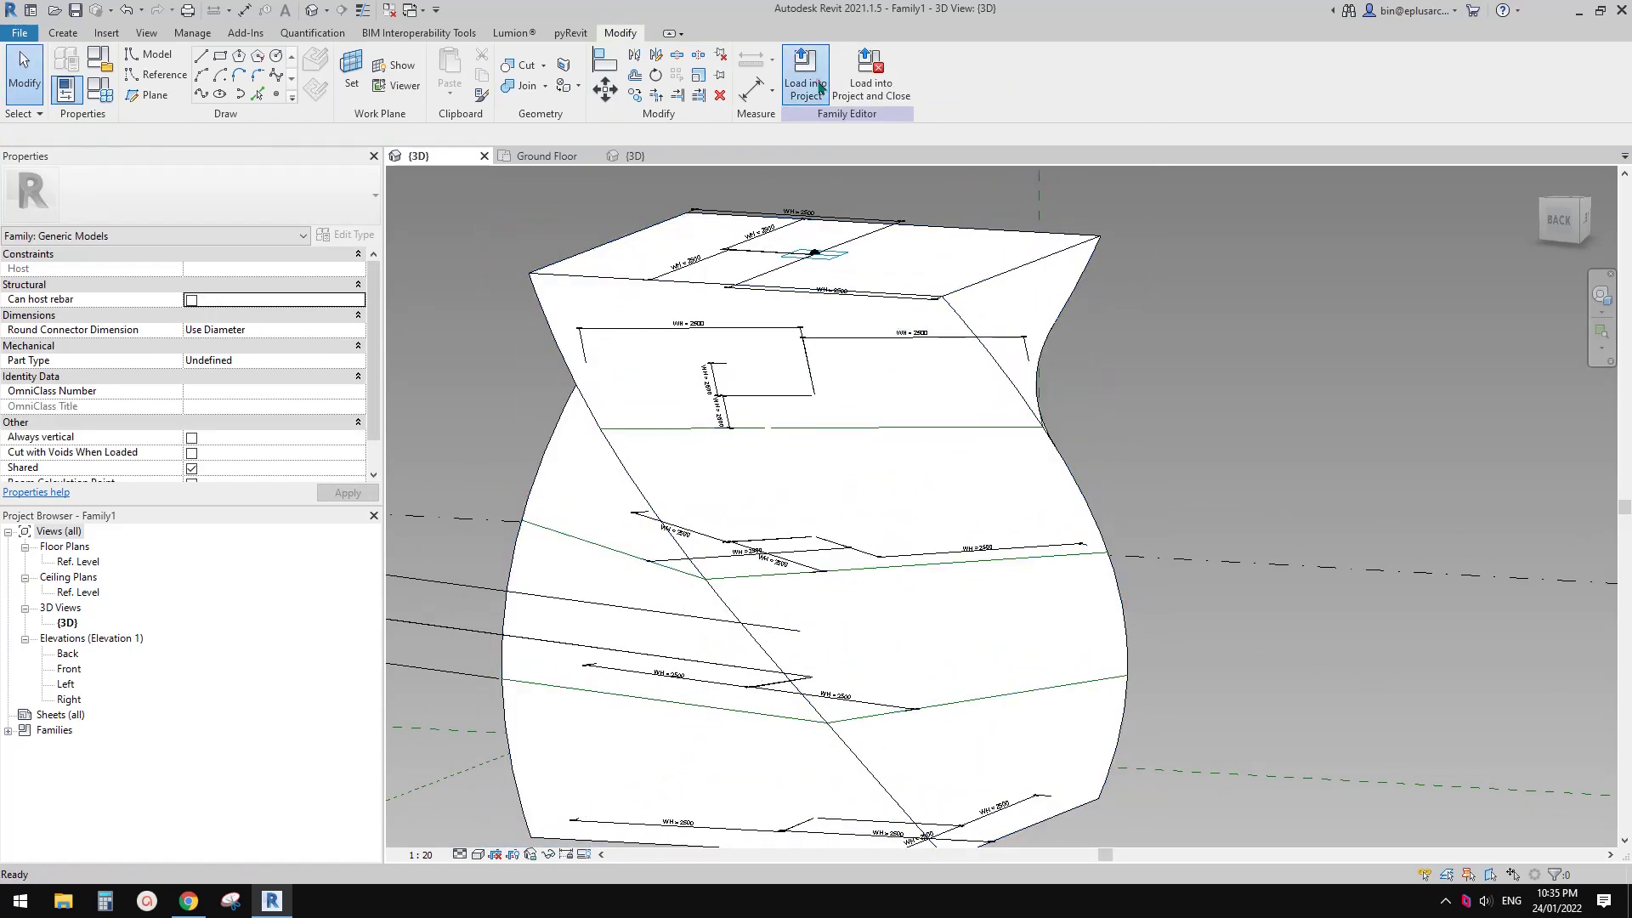
{"action": "left_click", "coordinate": [778, 396]}
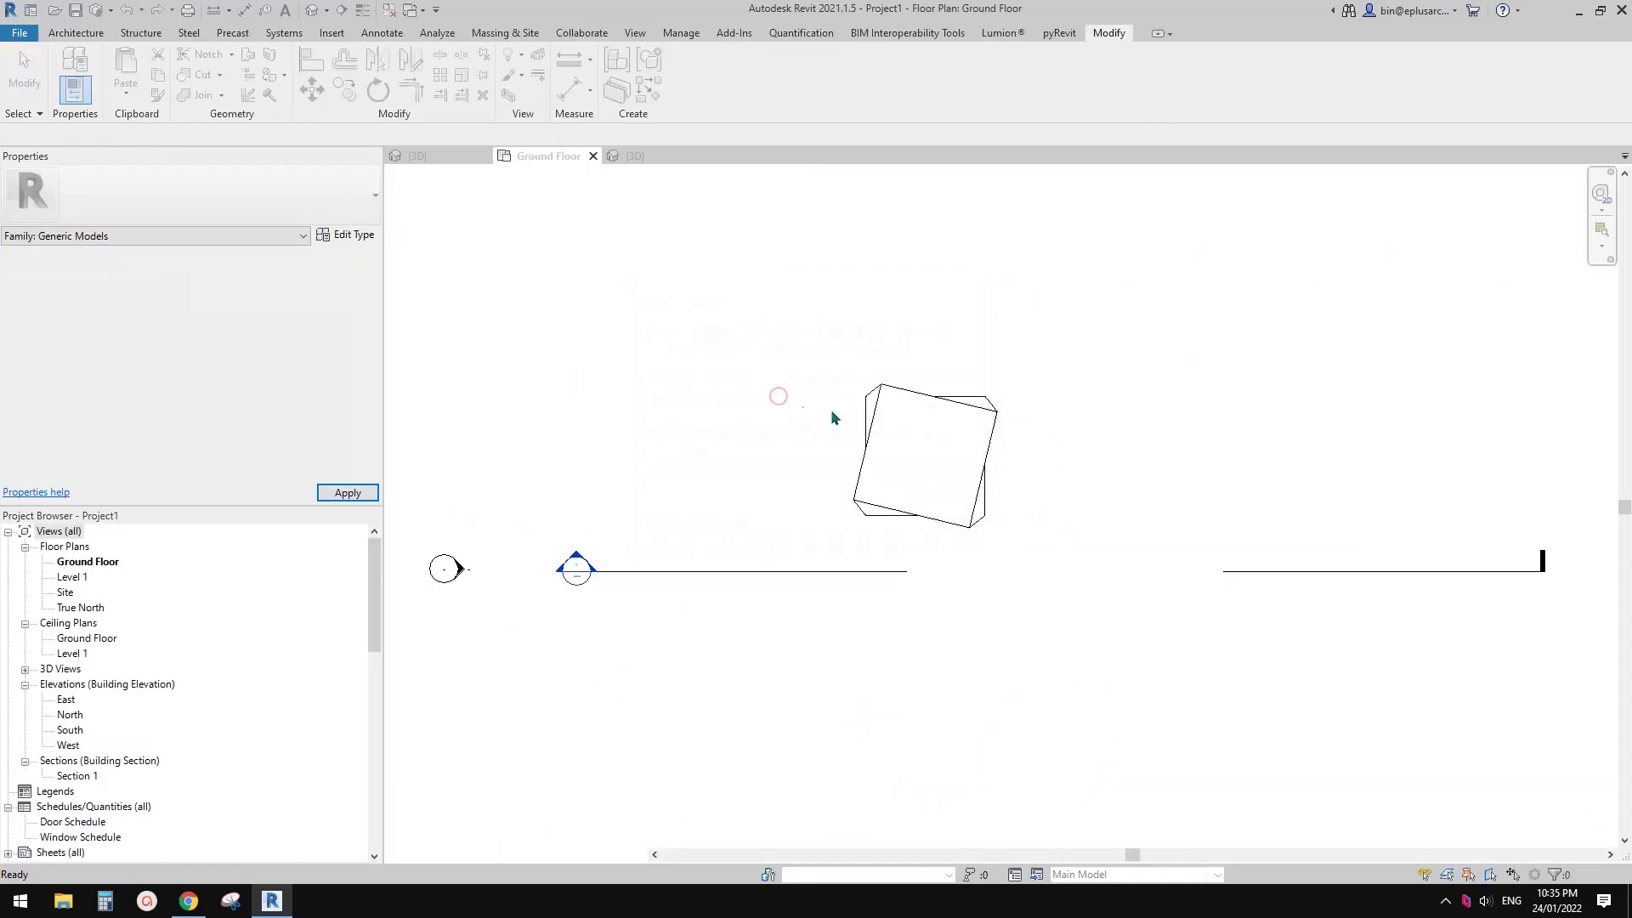
{"action": "left_click", "coordinate": [313, 11]}
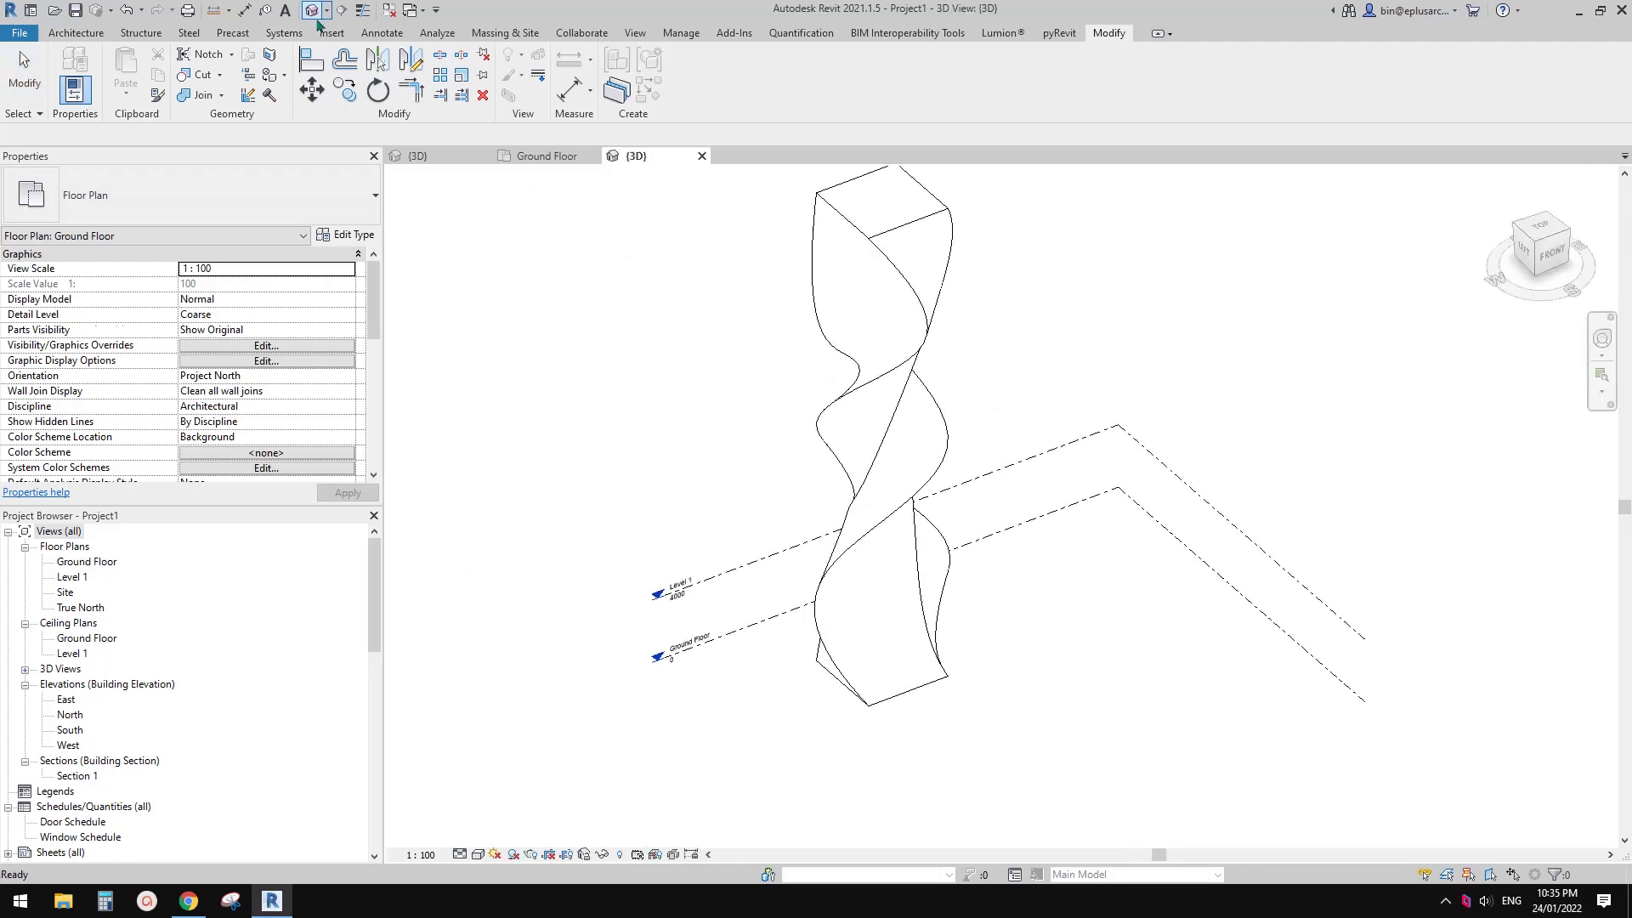
- Examine the reloaded tower's twist from several sides
{"action": "left_click", "coordinate": [869, 387]}
{"action": "middle_click_drag", "start_coordinate": [869, 388], "coordinate": [889, 374], "text": "shift"}
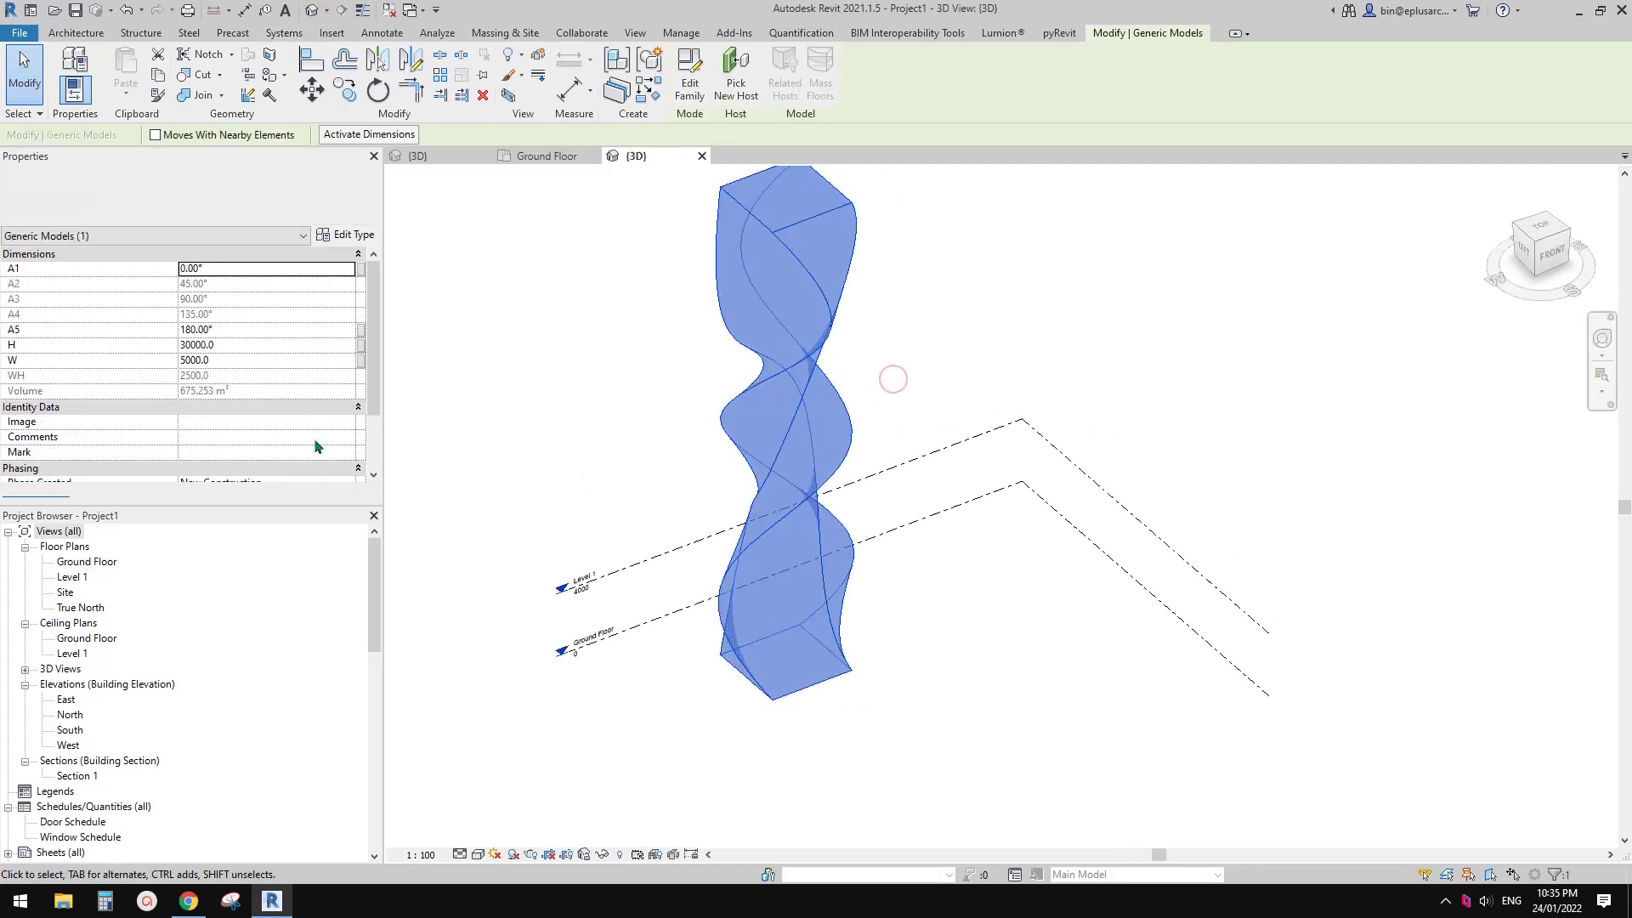
{"action": "middle_click_drag", "start_coordinate": [976, 476], "coordinate": [696, 472], "text": "shift"}
{"action": "left_click", "coordinate": [930, 406]}
{"action": "left_click", "coordinate": [849, 463]}
- Set the tower's width W to 10000 and its A5 angle to 91°, and check the form
{"action": "left_click", "coordinate": [263, 346]}
{"action": "double_click", "coordinate": [255, 346]}
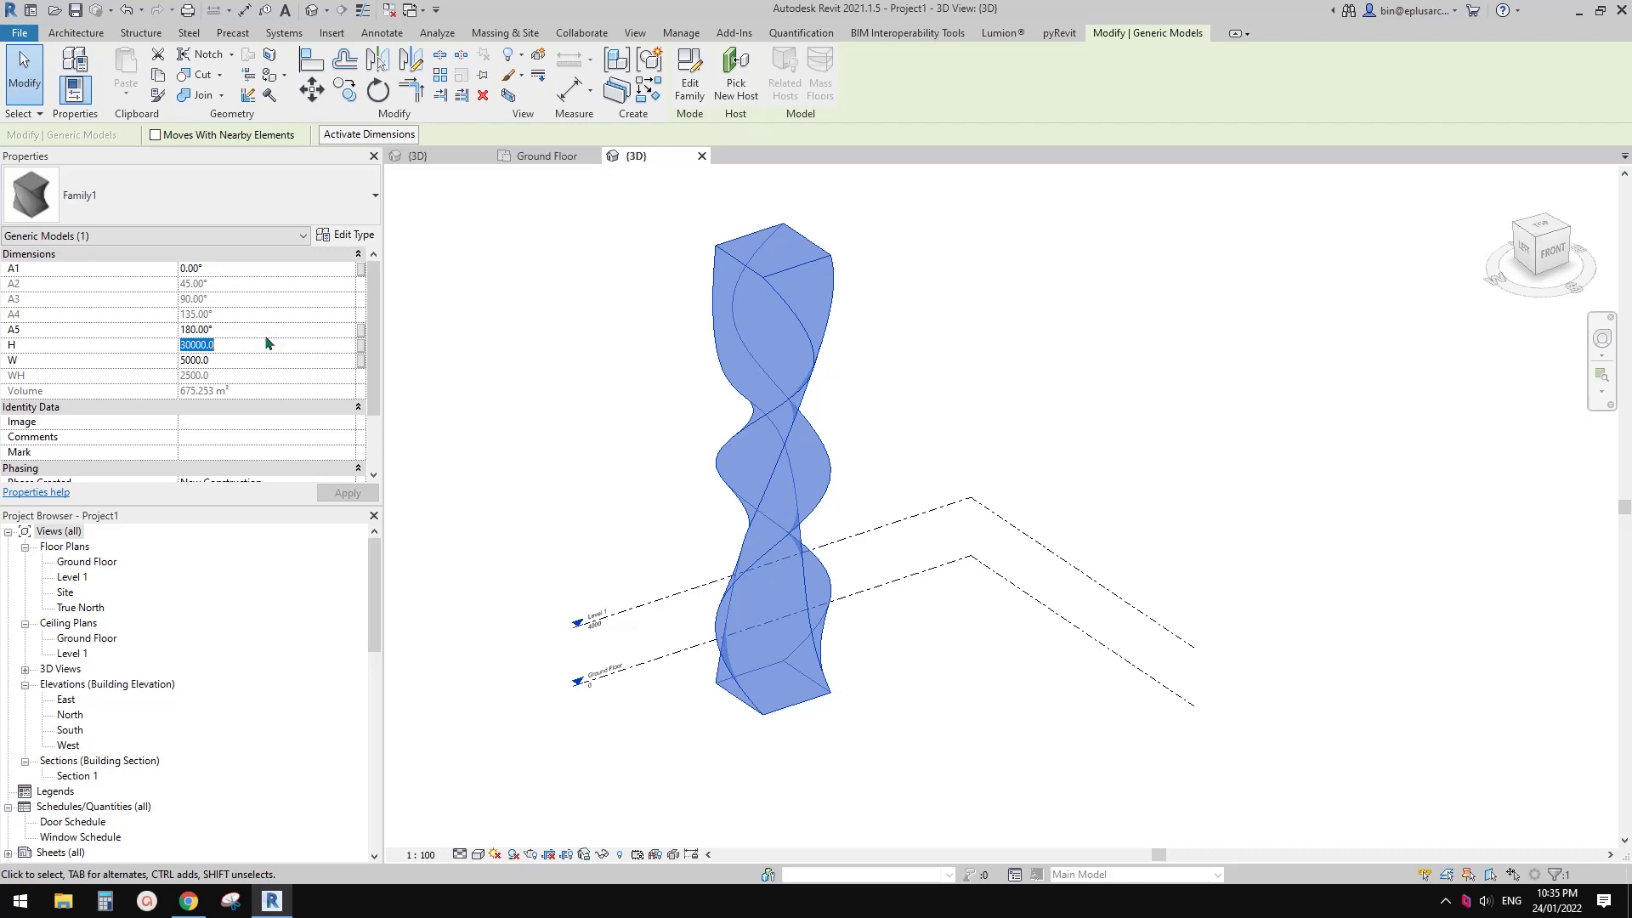
{"action": "middle_click_drag", "start_coordinate": [874, 388], "coordinate": [853, 376]}
{"action": "scroll", "coordinate": [856, 421], "scroll_direction": "down", "scroll_amount": 1}
{"action": "middle_click_drag", "start_coordinate": [859, 439], "coordinate": [825, 443]}
{"action": "left_click", "coordinate": [836, 522]}
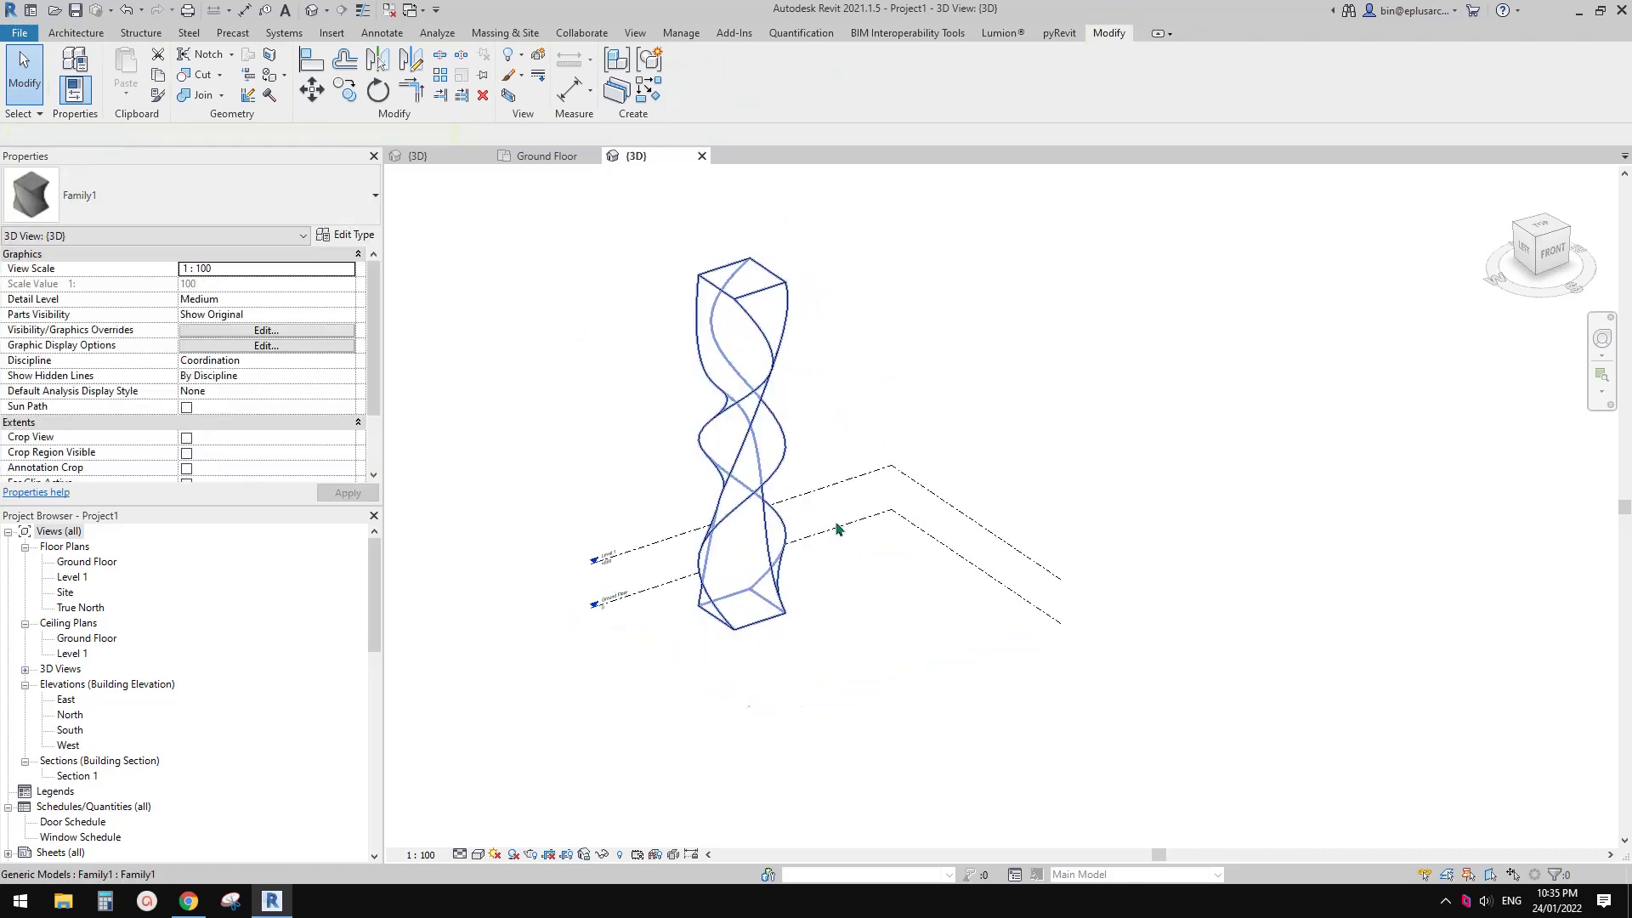
{"action": "left_click", "coordinate": [752, 500]}
{"action": "middle_click_drag", "start_coordinate": [866, 517], "coordinate": [849, 553], "text": "shift"}
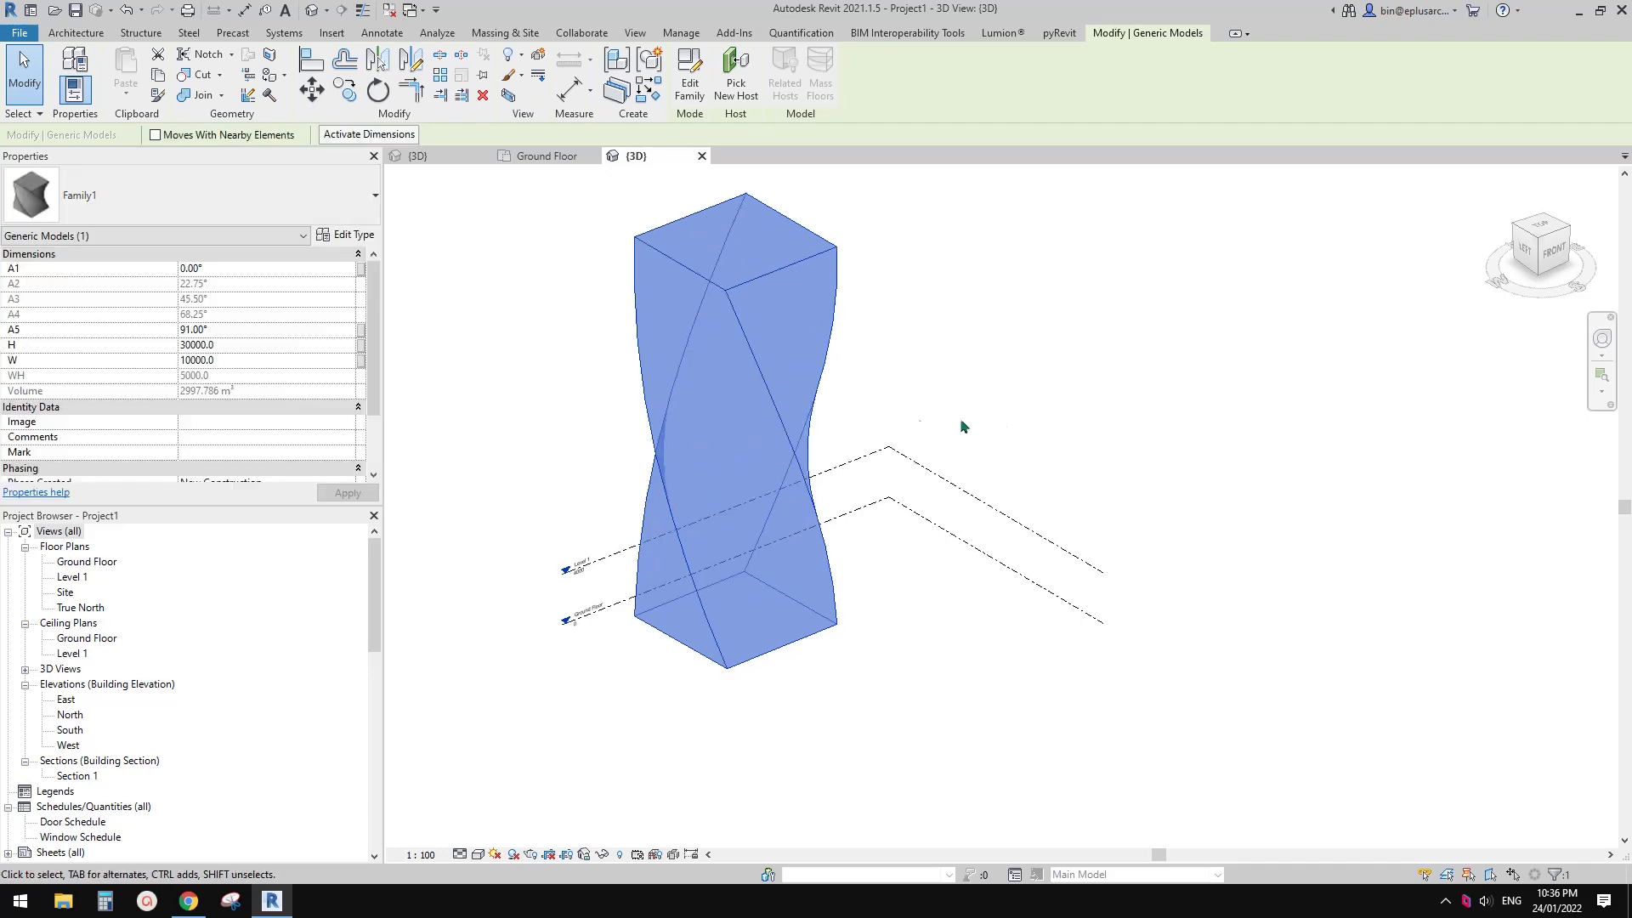
{"action": "middle_click_drag", "start_coordinate": [816, 501], "coordinate": [975, 480], "text": "shift"}
{"action": "left_click", "coordinate": [976, 475]}
- Set the widened tower's A5 angle to 45° and view the result
{"action": "middle_click_drag", "start_coordinate": [804, 359], "coordinate": [667, 328], "text": "shift"}
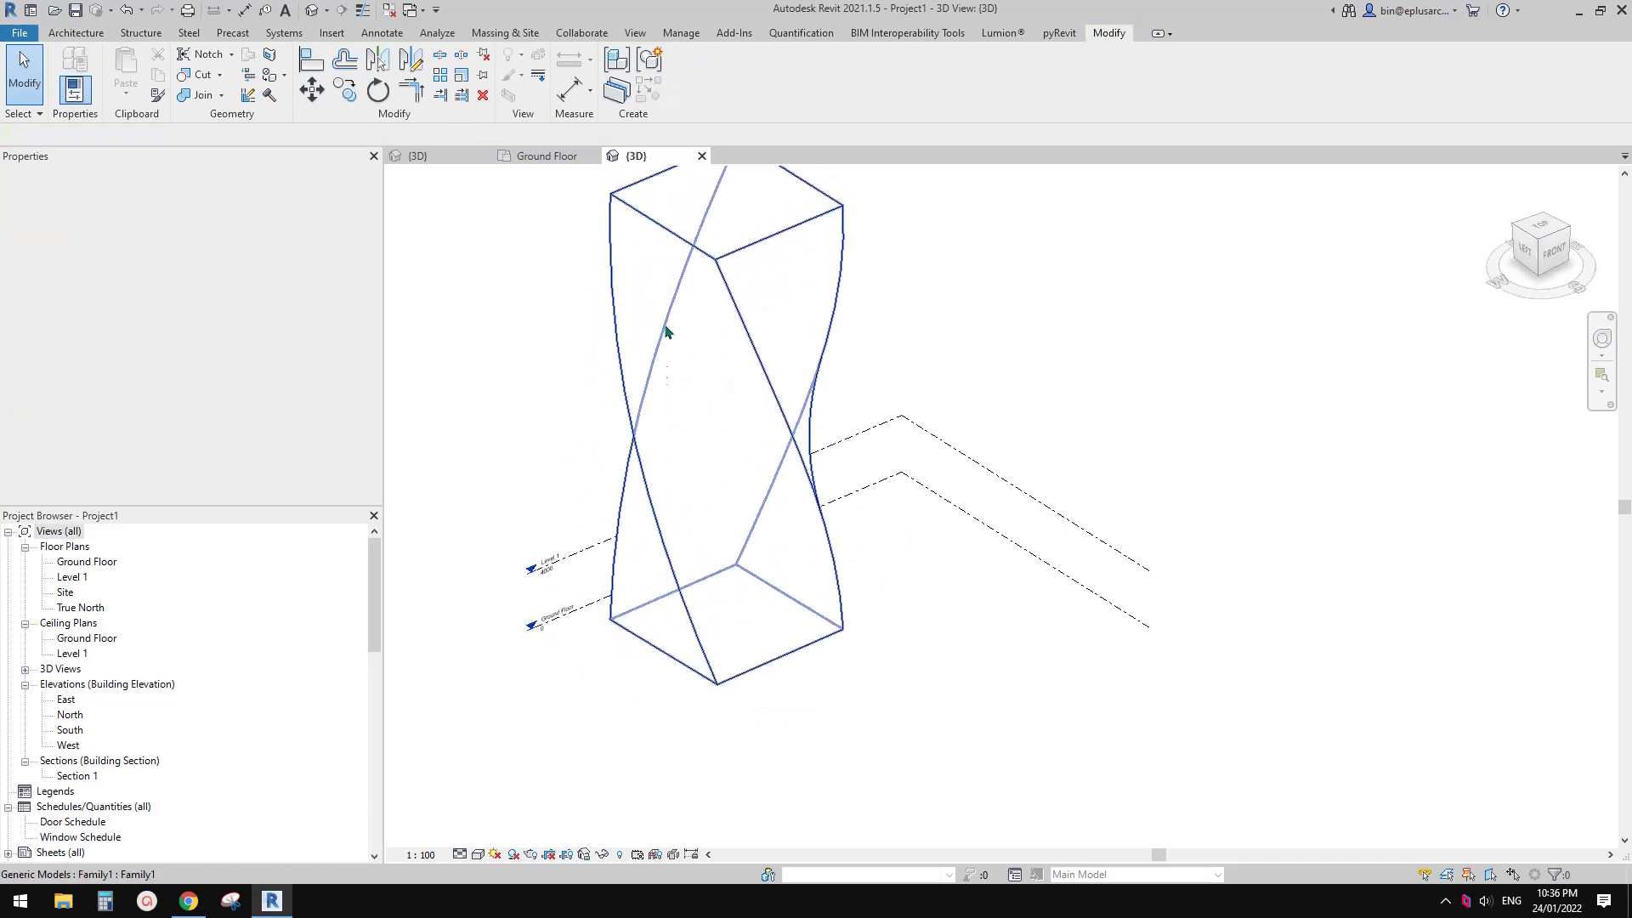
{"action": "left_click", "coordinate": [666, 328]}
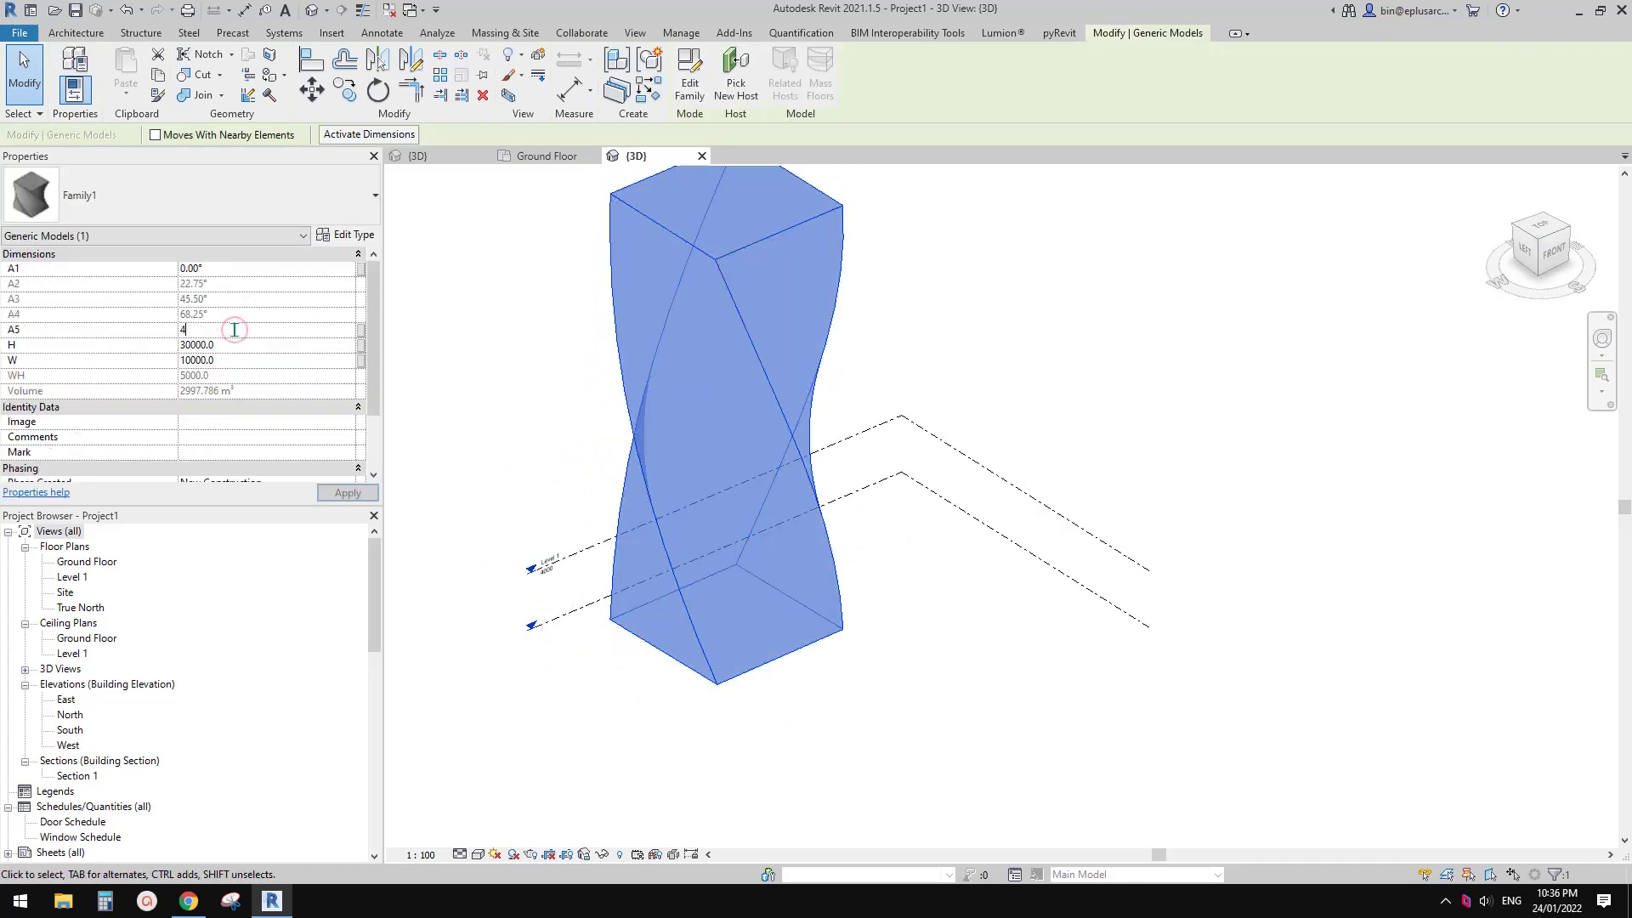
{"action": "middle_click_drag", "start_coordinate": [867, 382], "coordinate": [856, 466], "text": "shift"}
- Copy the tower beside the original, set the copy's H to 40000 and W to 12000, and compare both towers
{"action": "left_click_drag", "start_coordinate": [770, 413], "coordinate": [801, 533]}
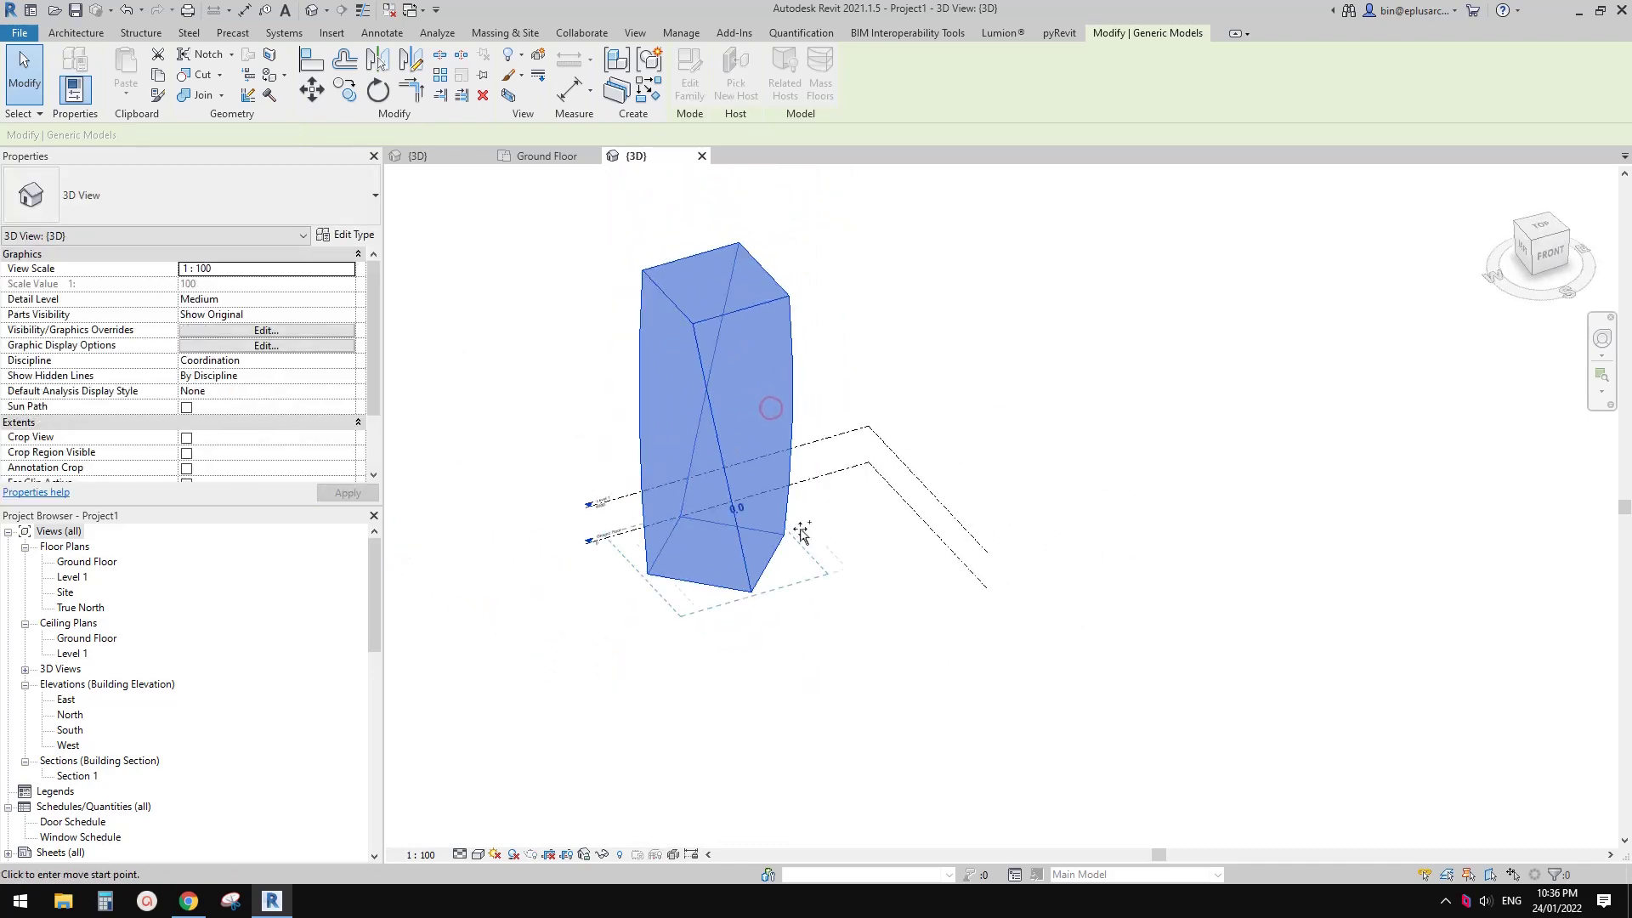
{"action": "left_click_drag", "start_coordinate": [951, 497], "coordinate": [948, 500], "text": "ctrl"}
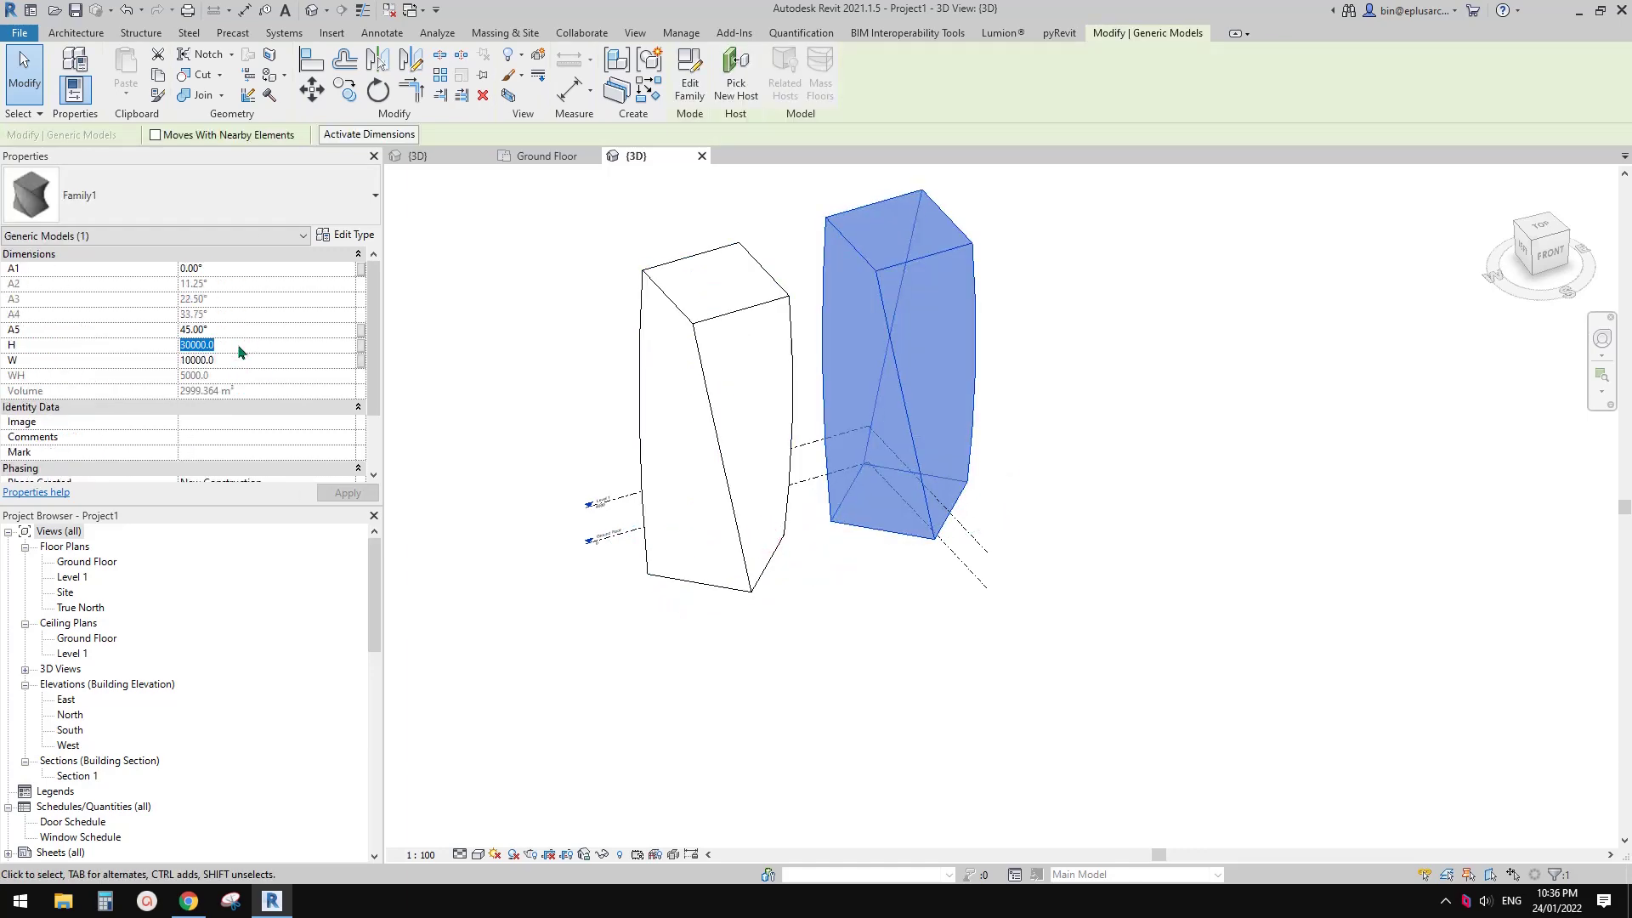
{"action": "type", "text": "40000"}
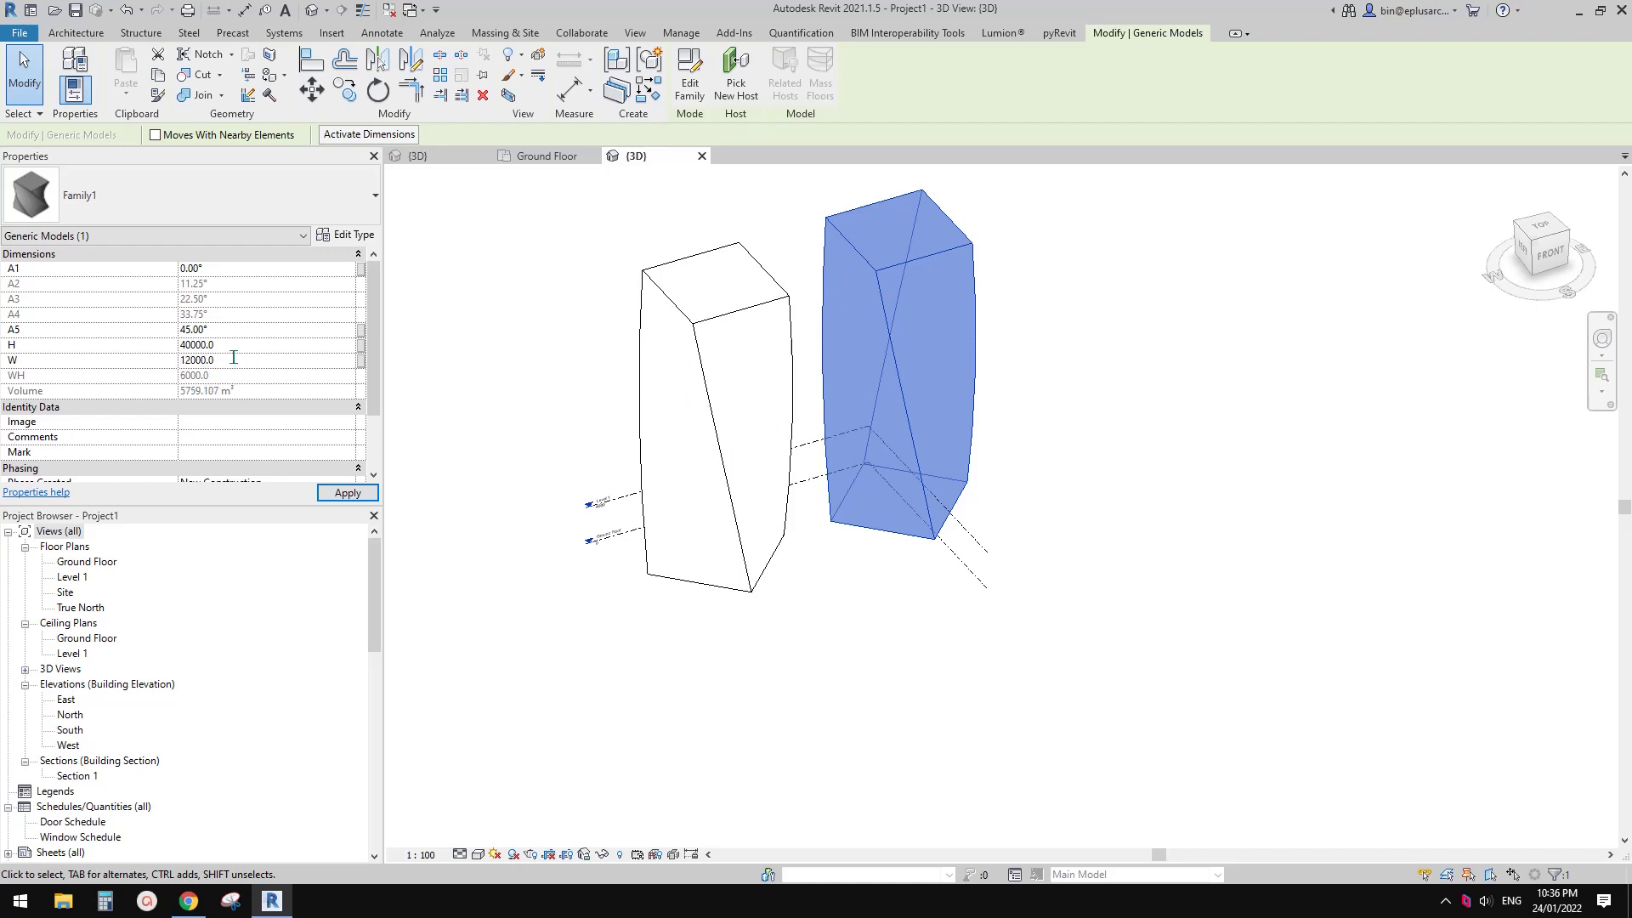
{"action": "middle_click_drag", "start_coordinate": [765, 382], "coordinate": [1000, 420], "text": "shift"}
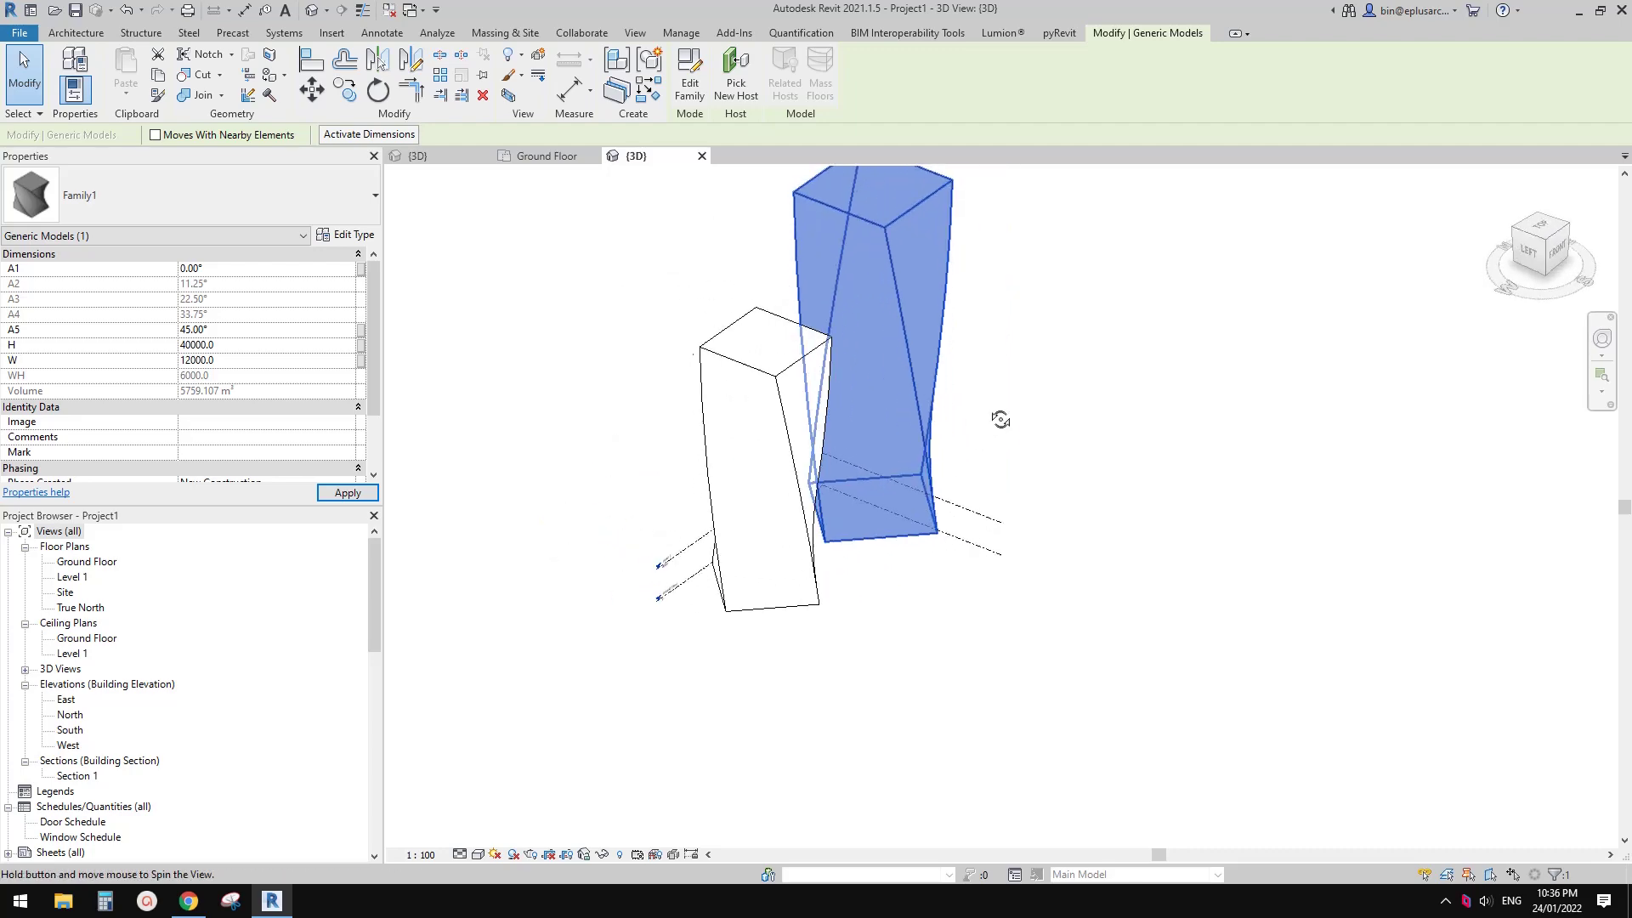
{"action": "left_click", "coordinate": [1000, 420]}
{"action": "scroll", "coordinate": [916, 465], "scroll_direction": "up", "scroll_amount": 3}
{"action": "mouse_move", "coordinate": [885, 437]}
{"action": "middle_mouse_down", "text": "shift"}
{"action": "mouse_move", "coordinate": [883, 457]}
{"action": "mouse_move", "coordinate": [853, 439]}
{"action": "middle_mouse_up", "text": "shift"}
{"action": "middle_click_drag", "start_coordinate": [853, 439], "coordinate": [867, 481]}
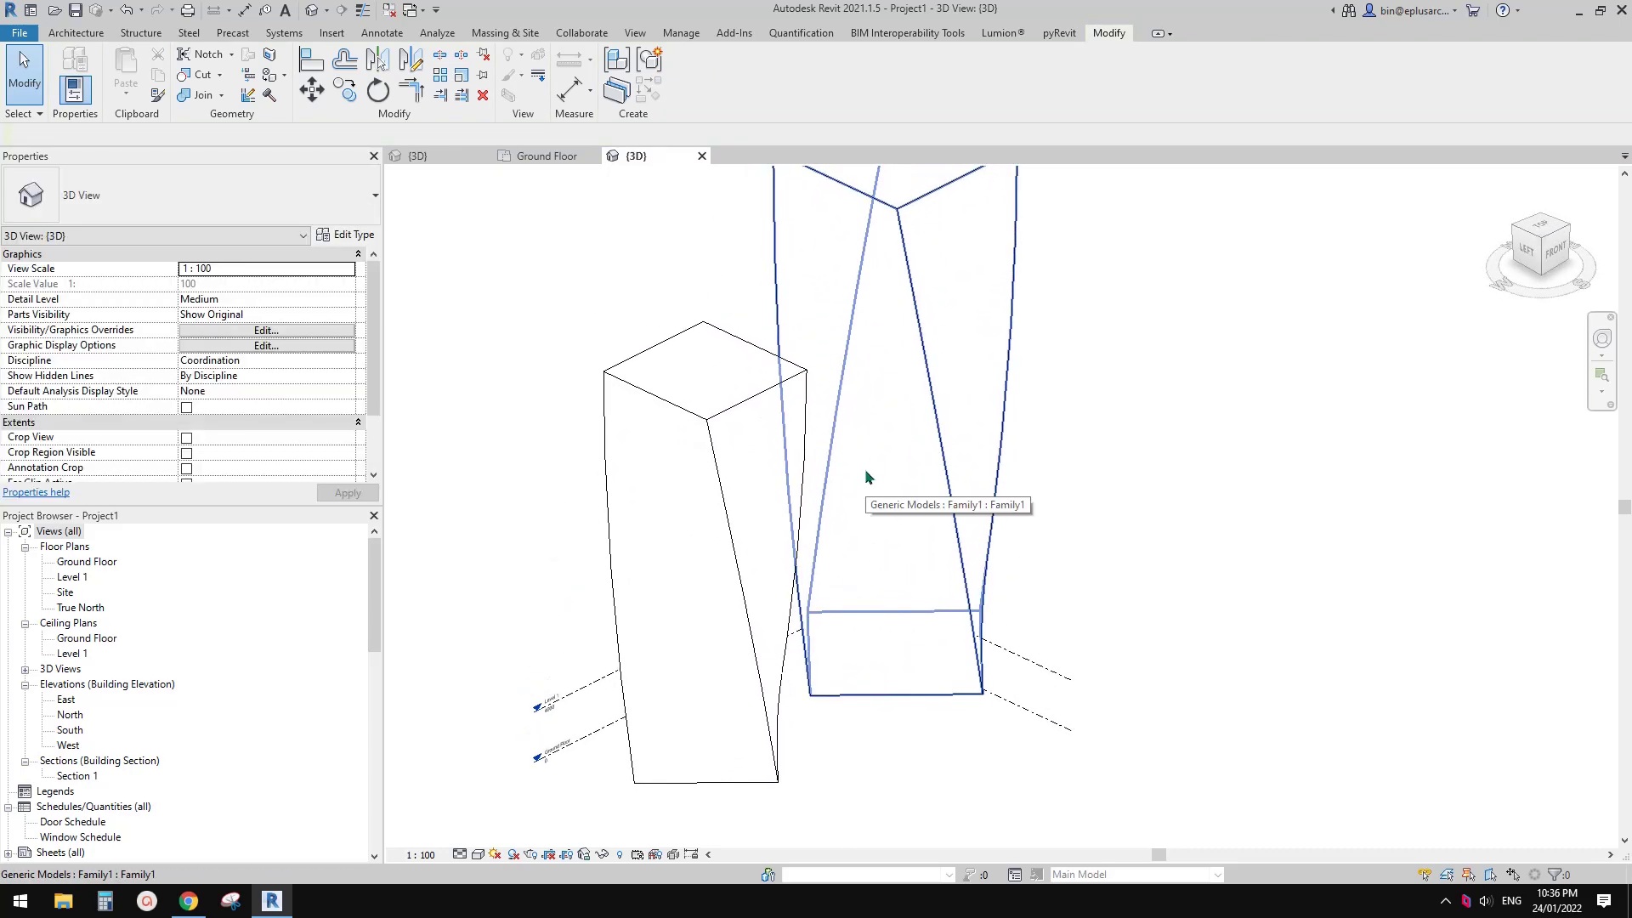
- Try to place a Storefront curtain wall by face on the shorter tower's twisted side
{"action": "left_click", "coordinate": [76, 29]}
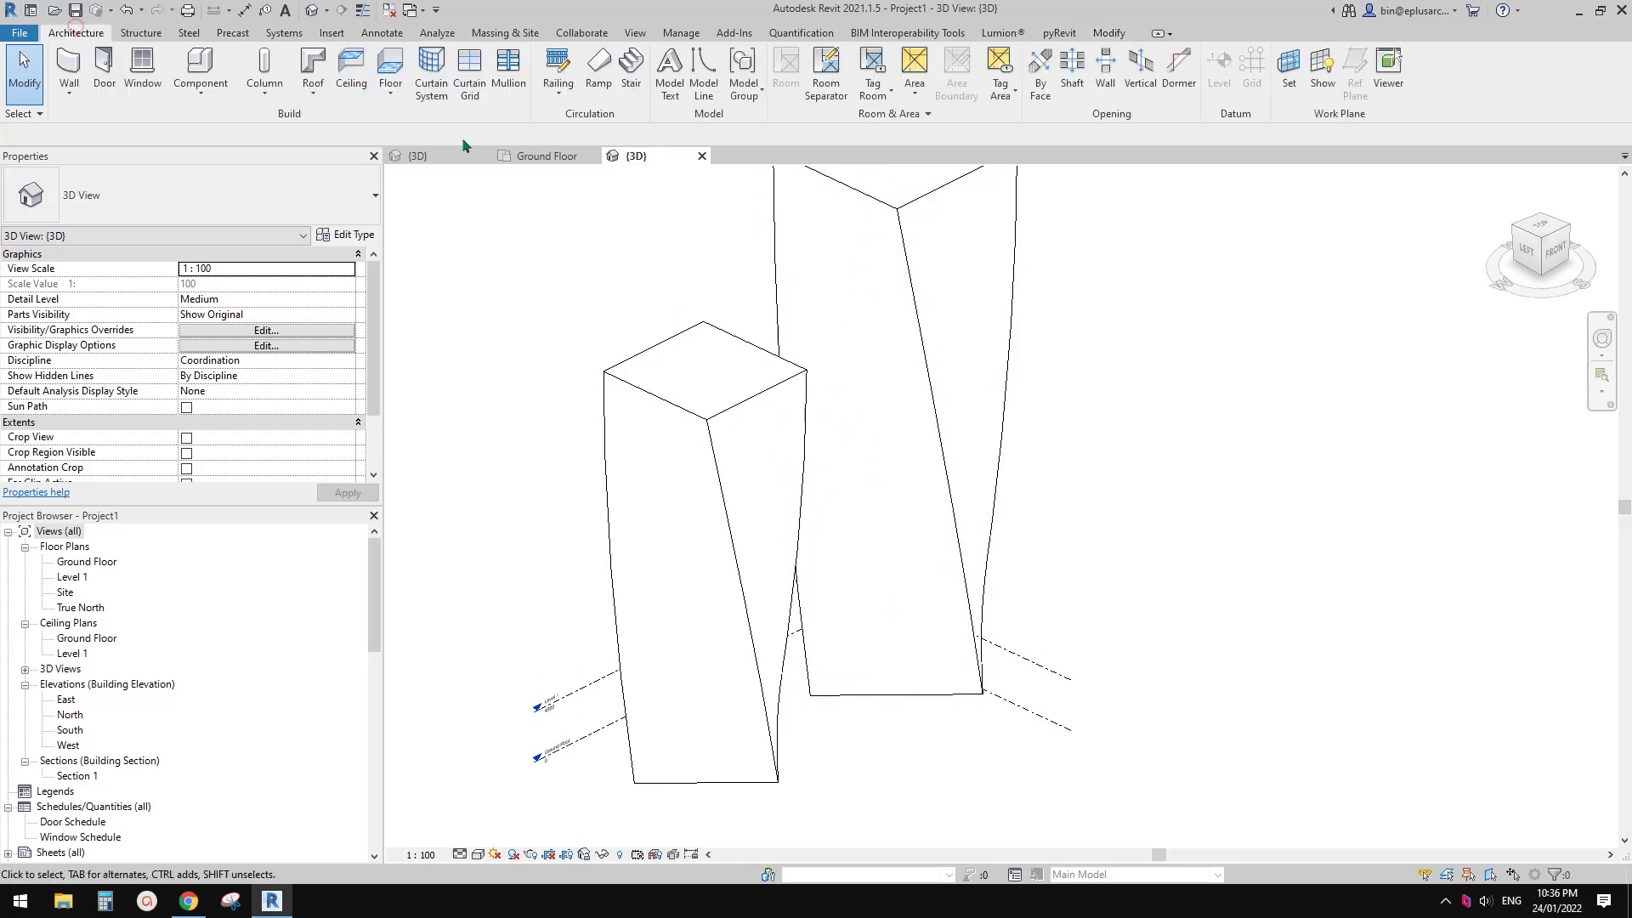
{"action": "middle_click_drag", "start_coordinate": [525, 175], "coordinate": [459, 174]}
{"action": "left_click", "coordinate": [446, 100]}
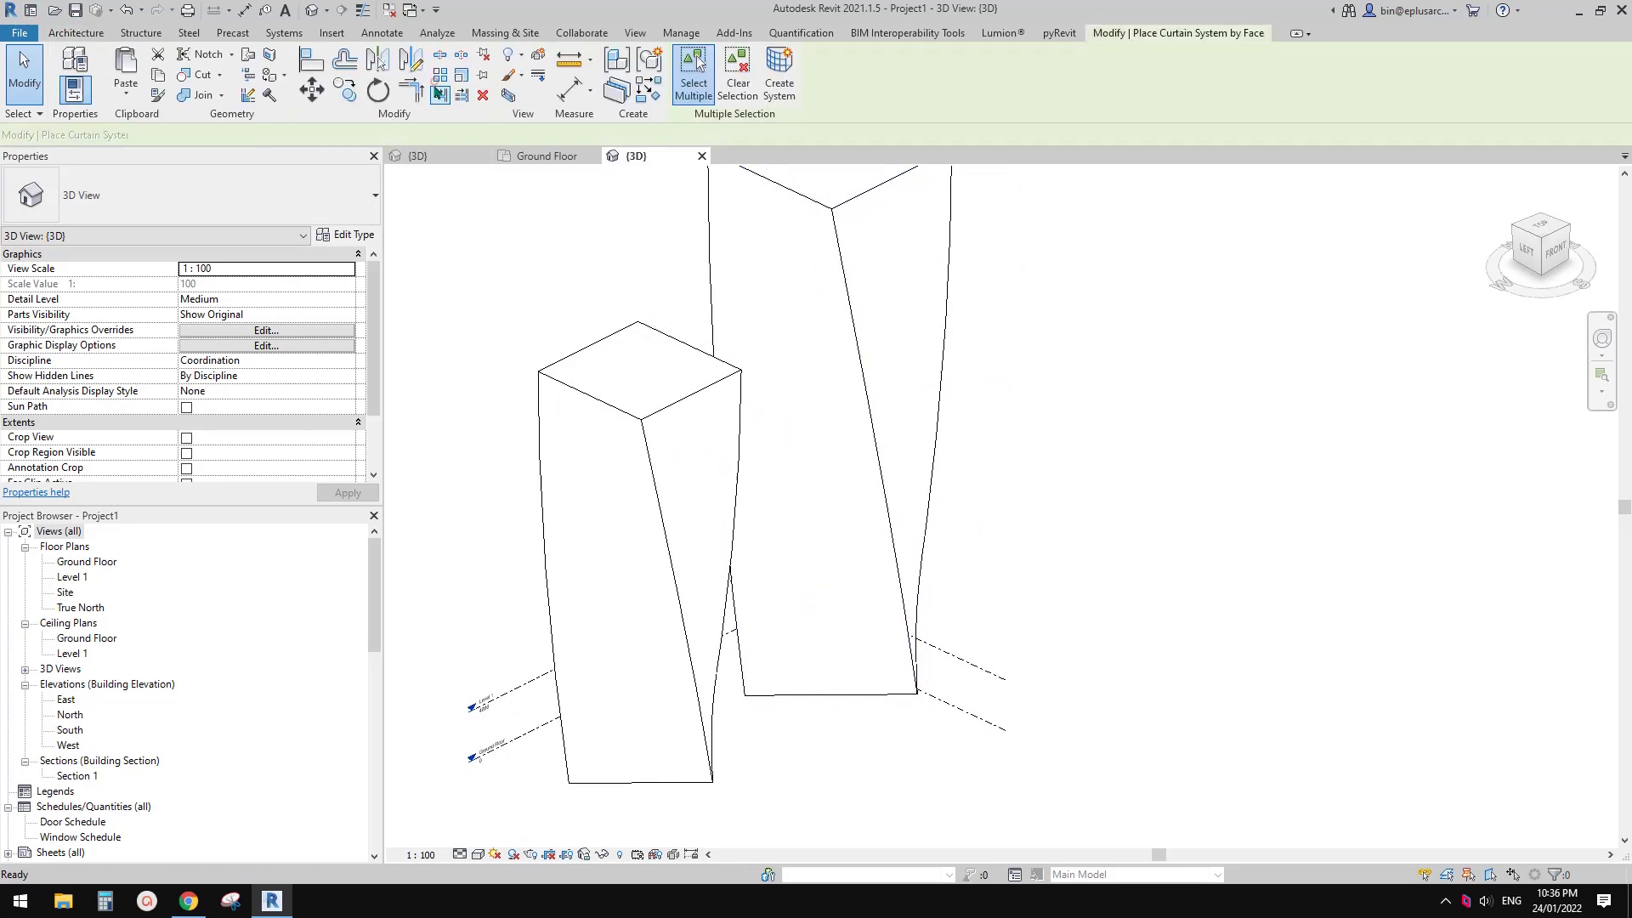
{"action": "left_click", "coordinate": [84, 34]}
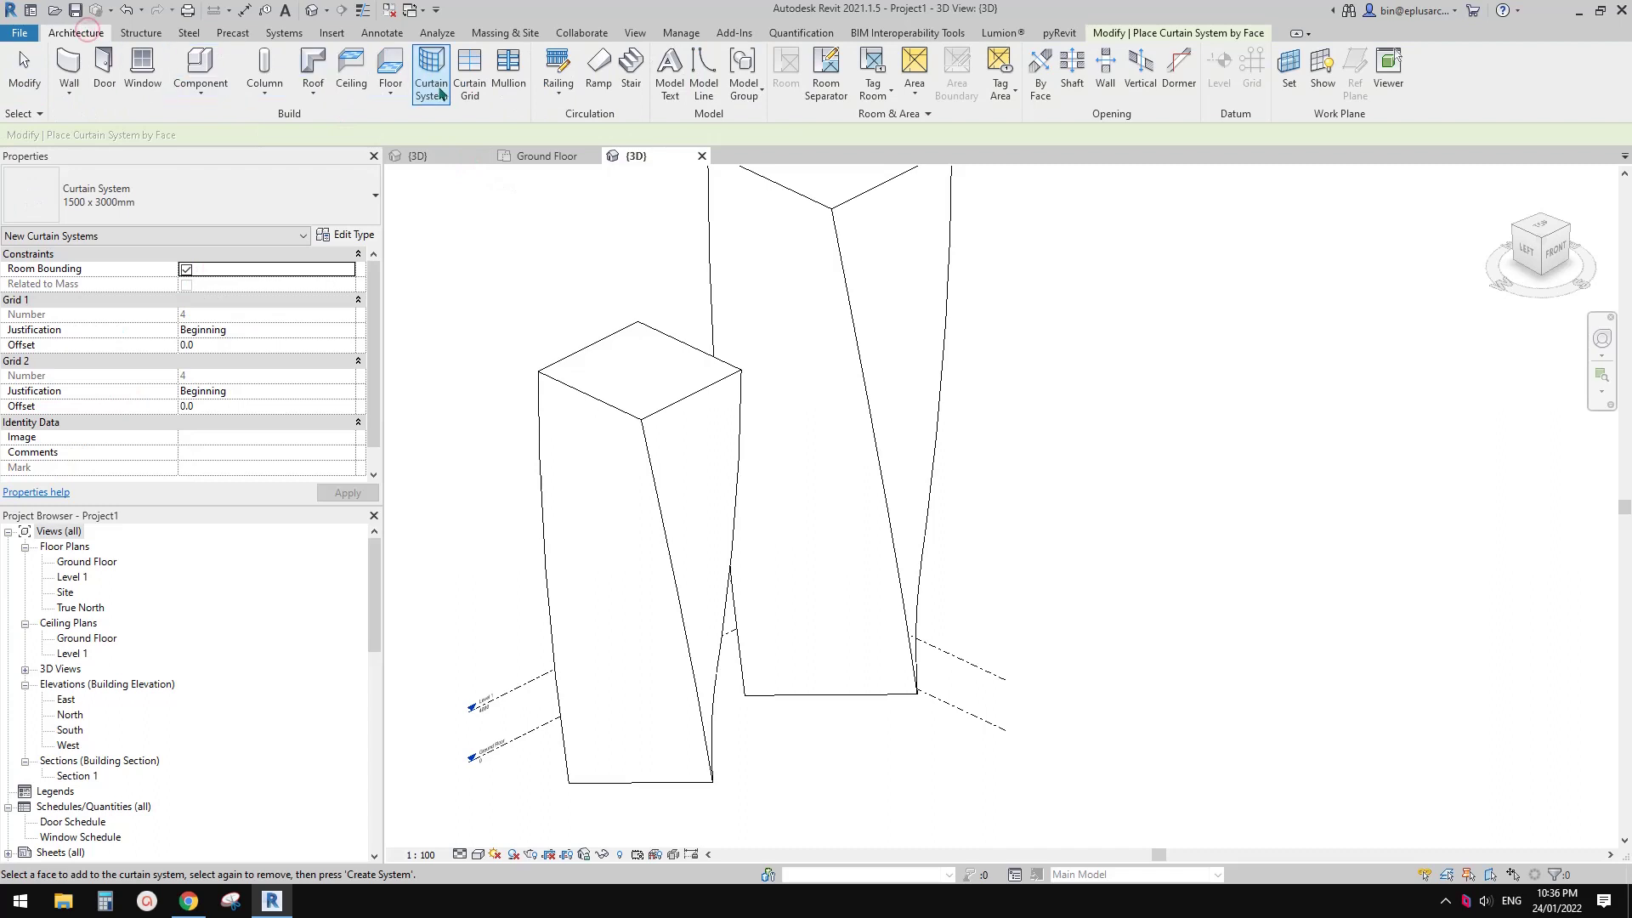
{"action": "left_click", "coordinate": [70, 94]}
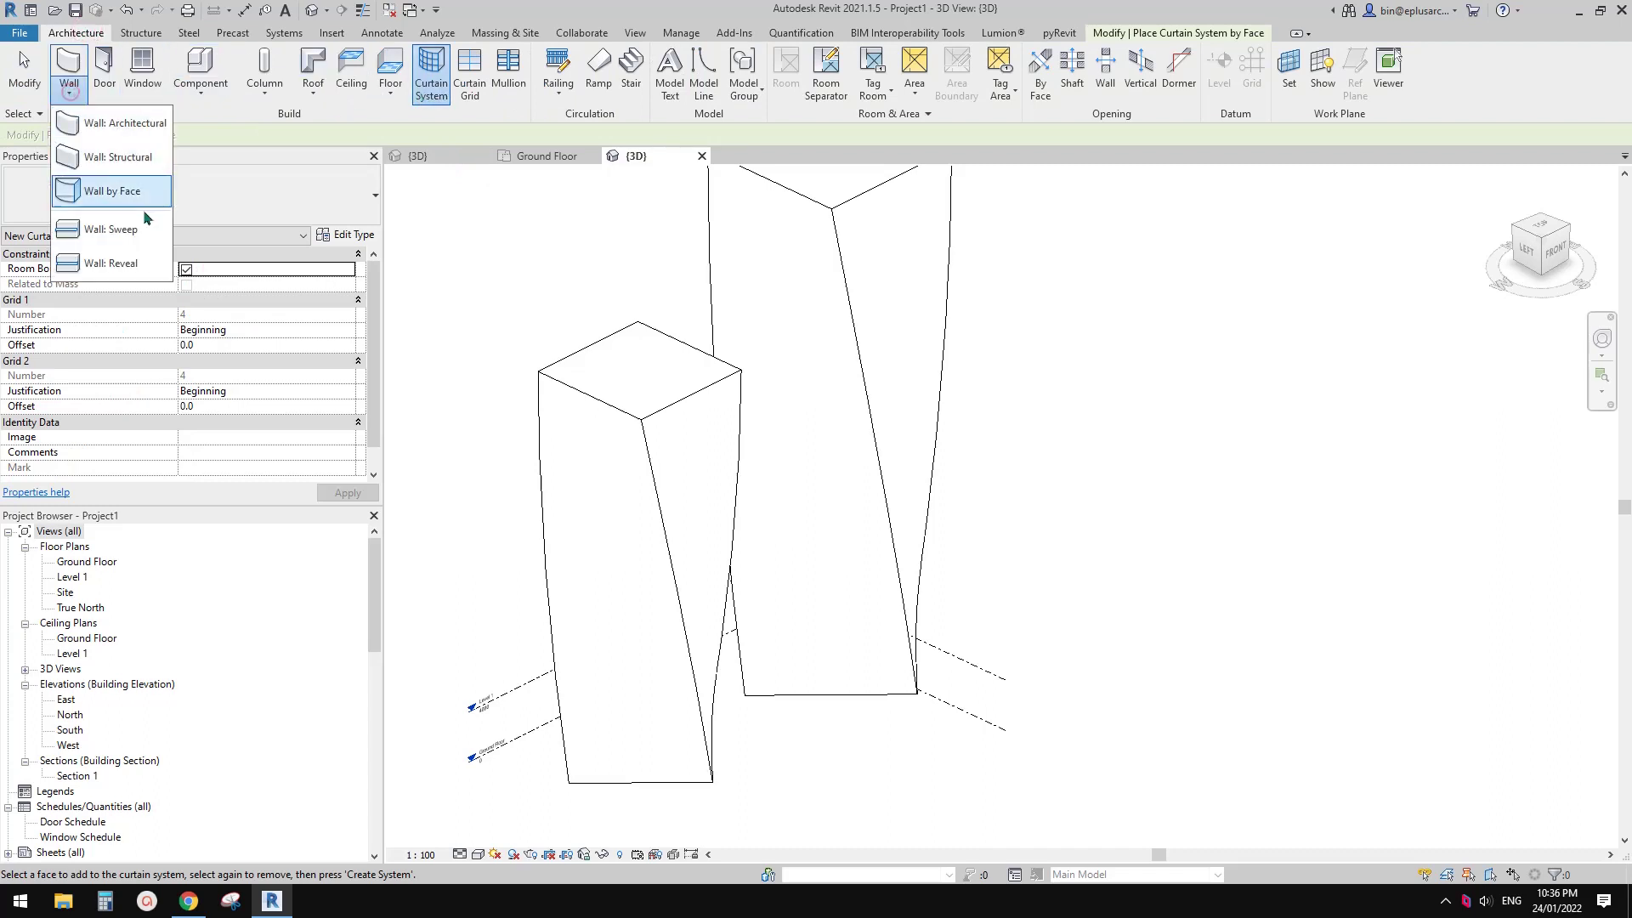
{"action": "left_click", "coordinate": [91, 199]}
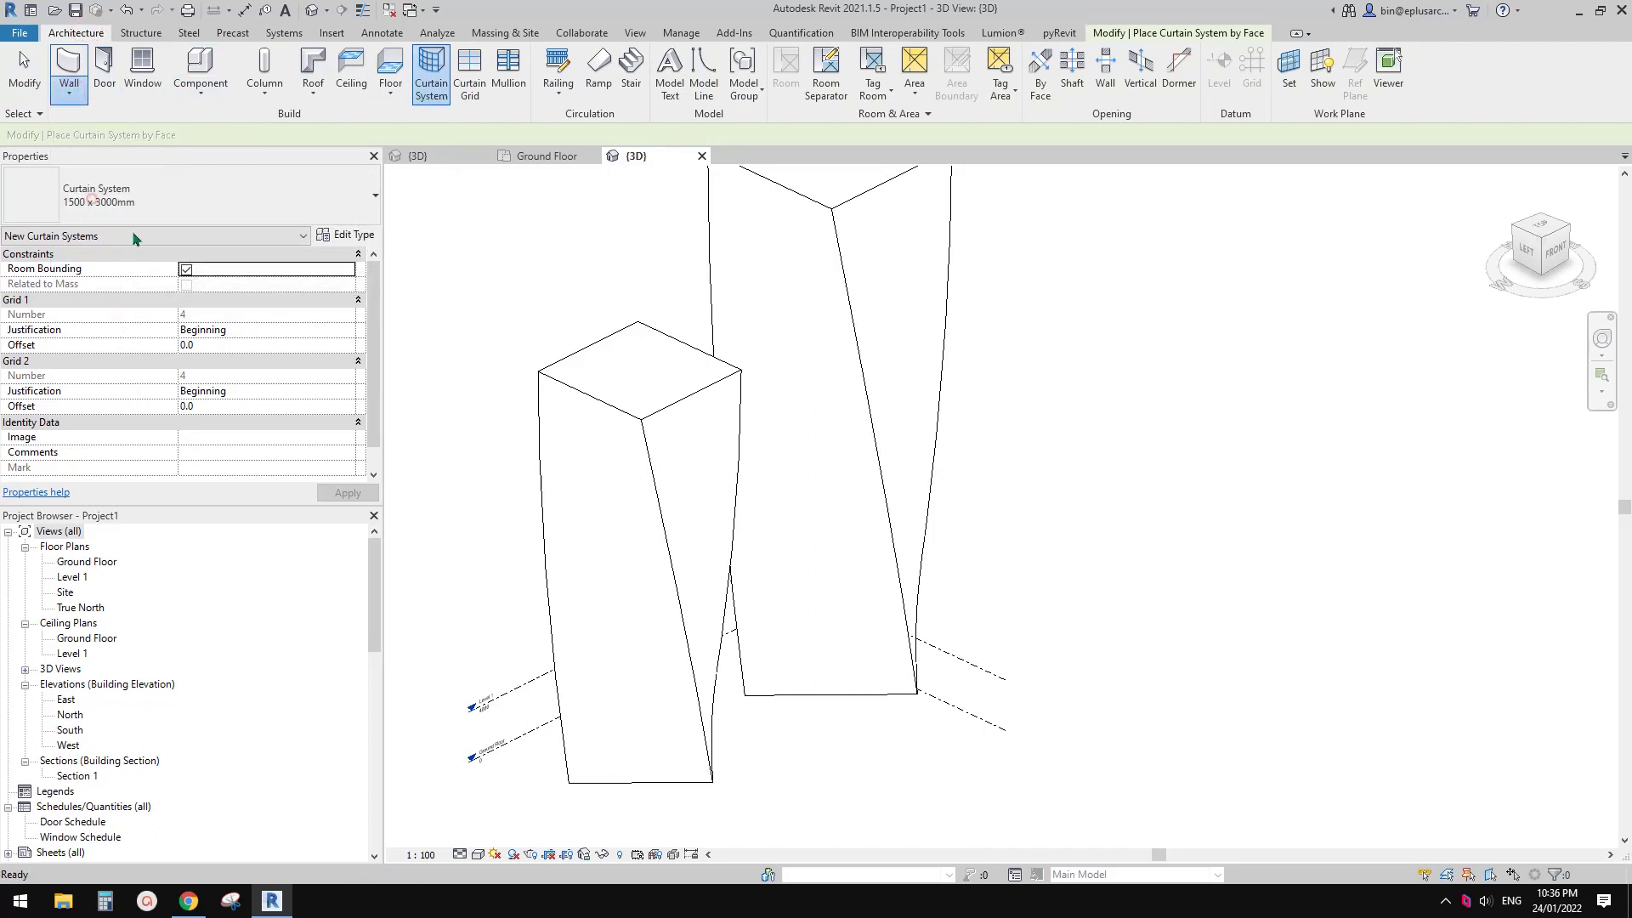
{"action": "left_click", "coordinate": [187, 200]}
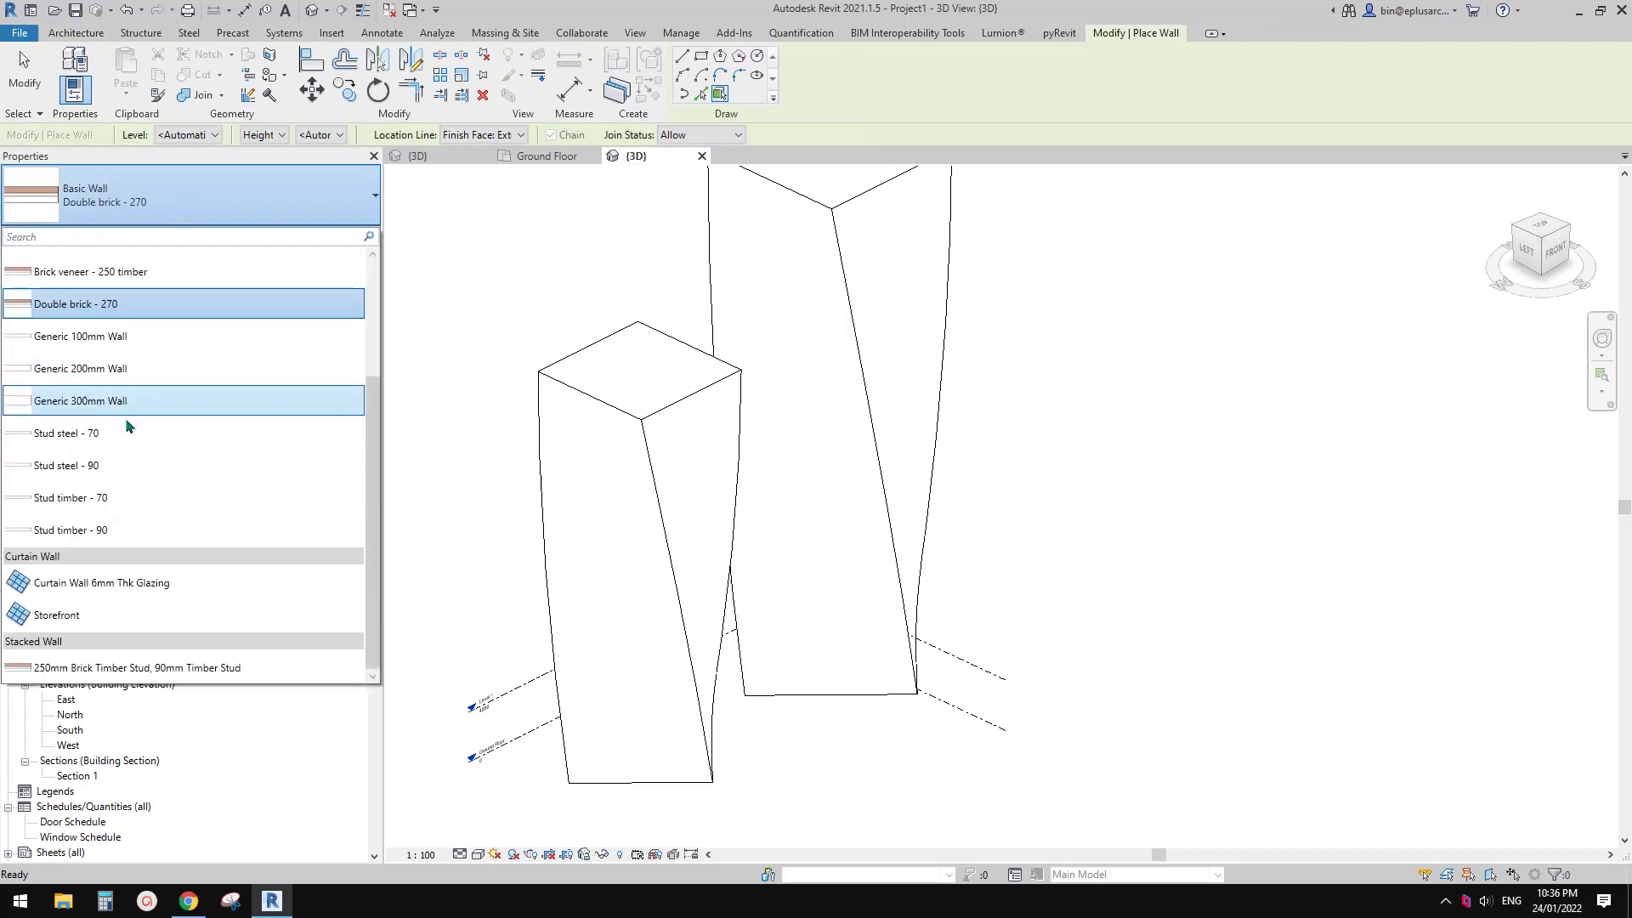
{"action": "left_click", "coordinate": [95, 615]}
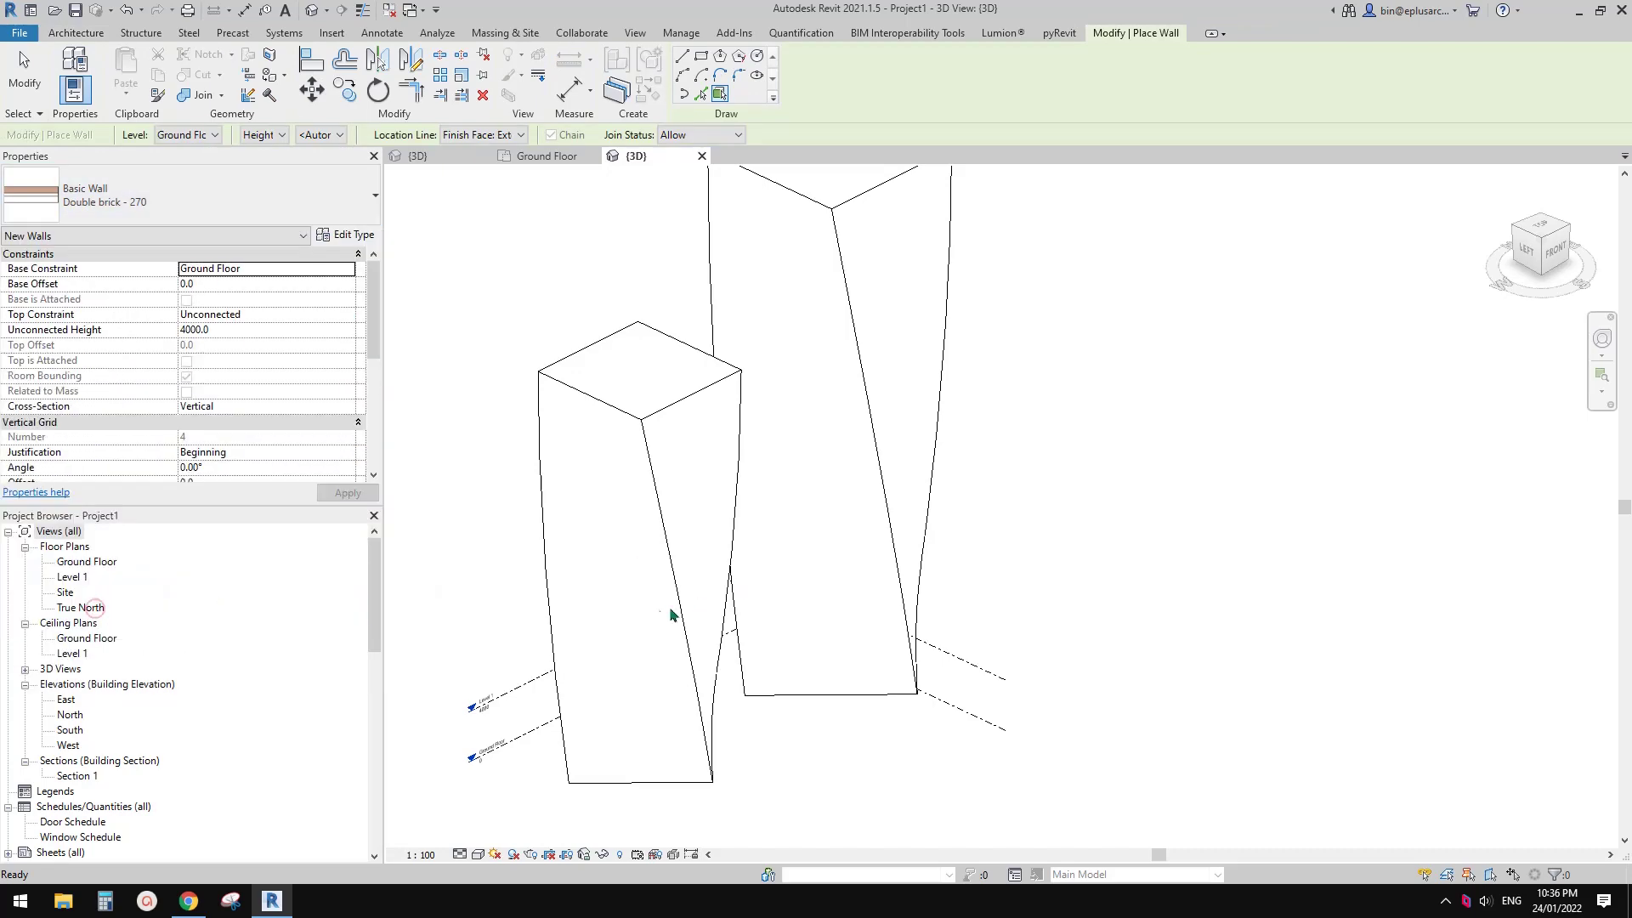
{"action": "left_click", "coordinate": [657, 608]}
{"action": "left_click", "coordinate": [1551, 862]}
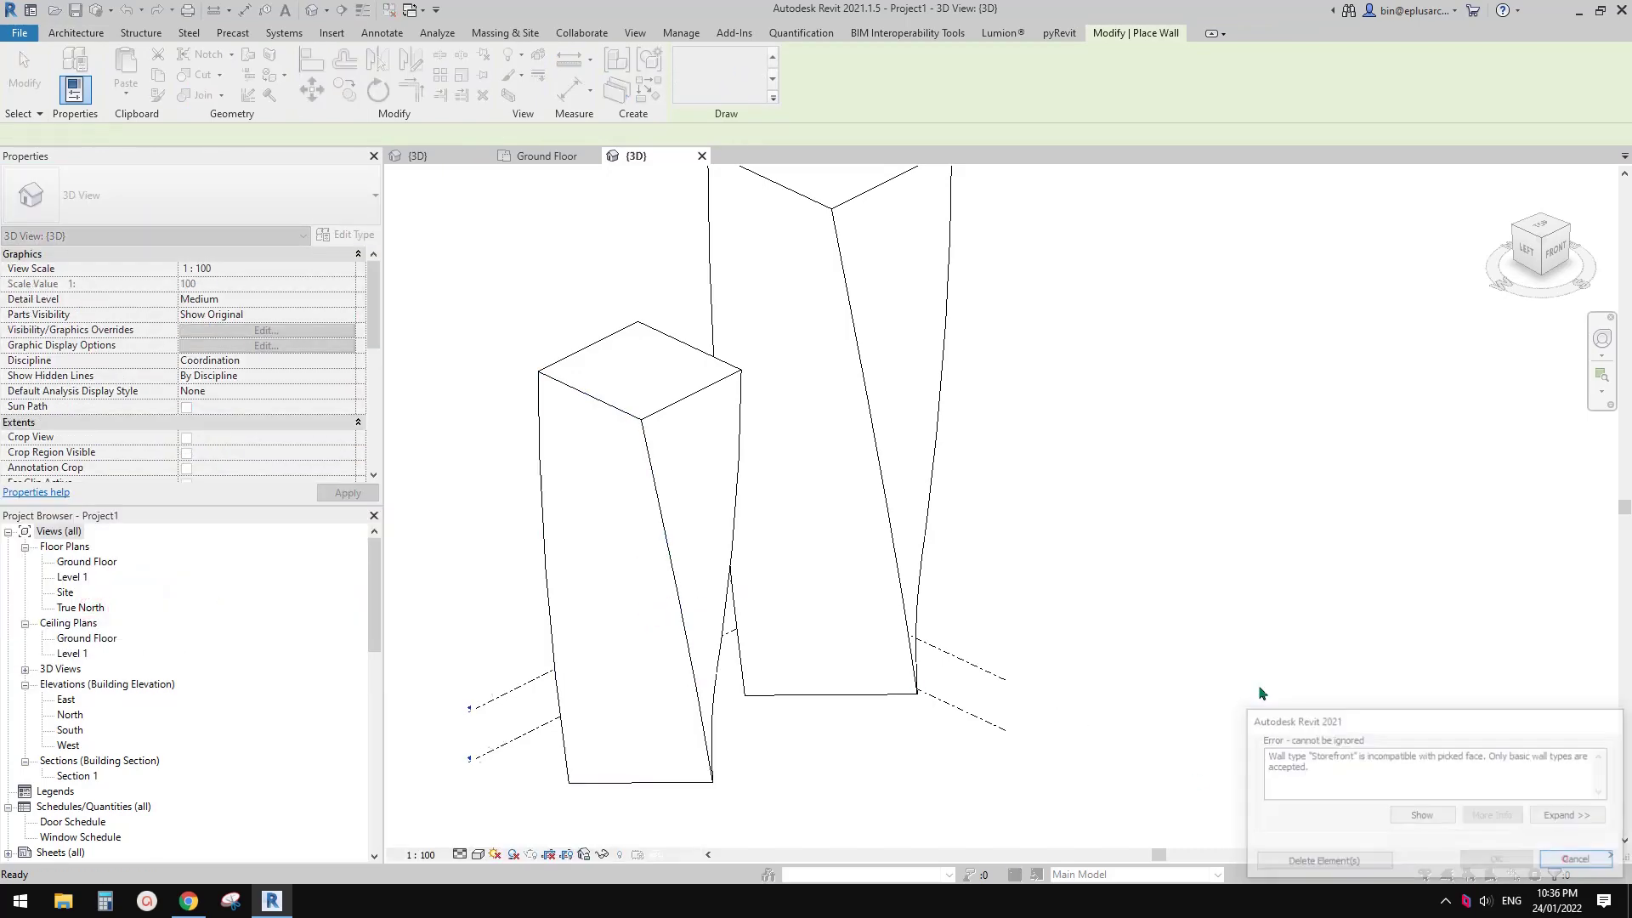
- Create a 1500 x 3000mm curtain system on one twisted face of the shorter tower
{"action": "left_click", "coordinate": [428, 90]}
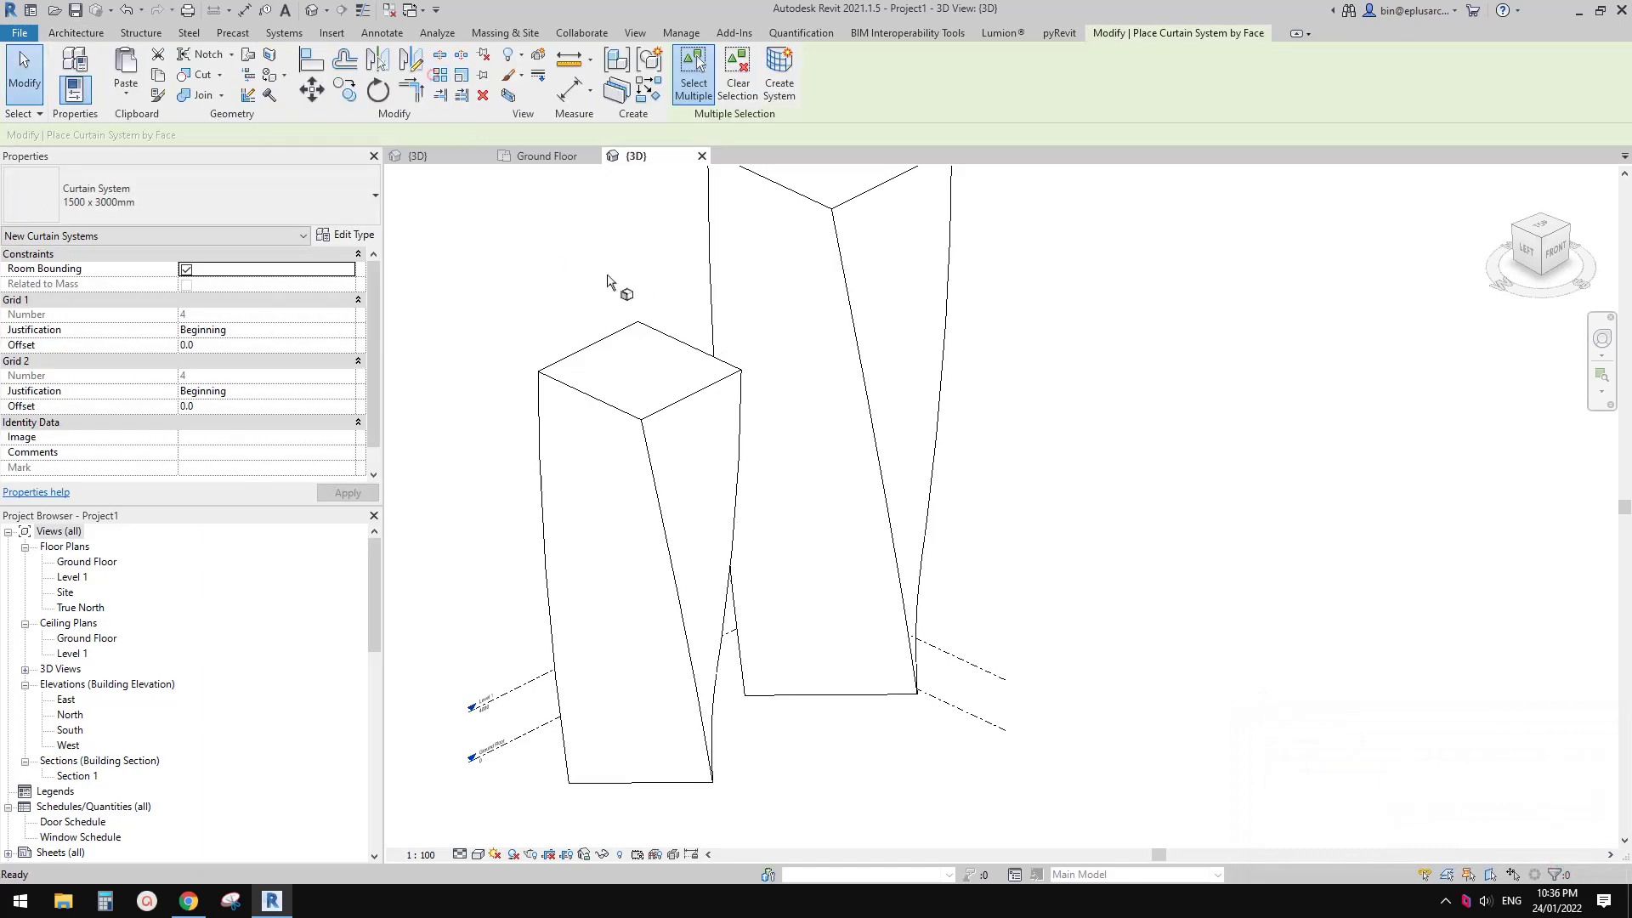
{"action": "left_click", "coordinate": [649, 502]}
{"action": "left_click", "coordinate": [778, 82]}
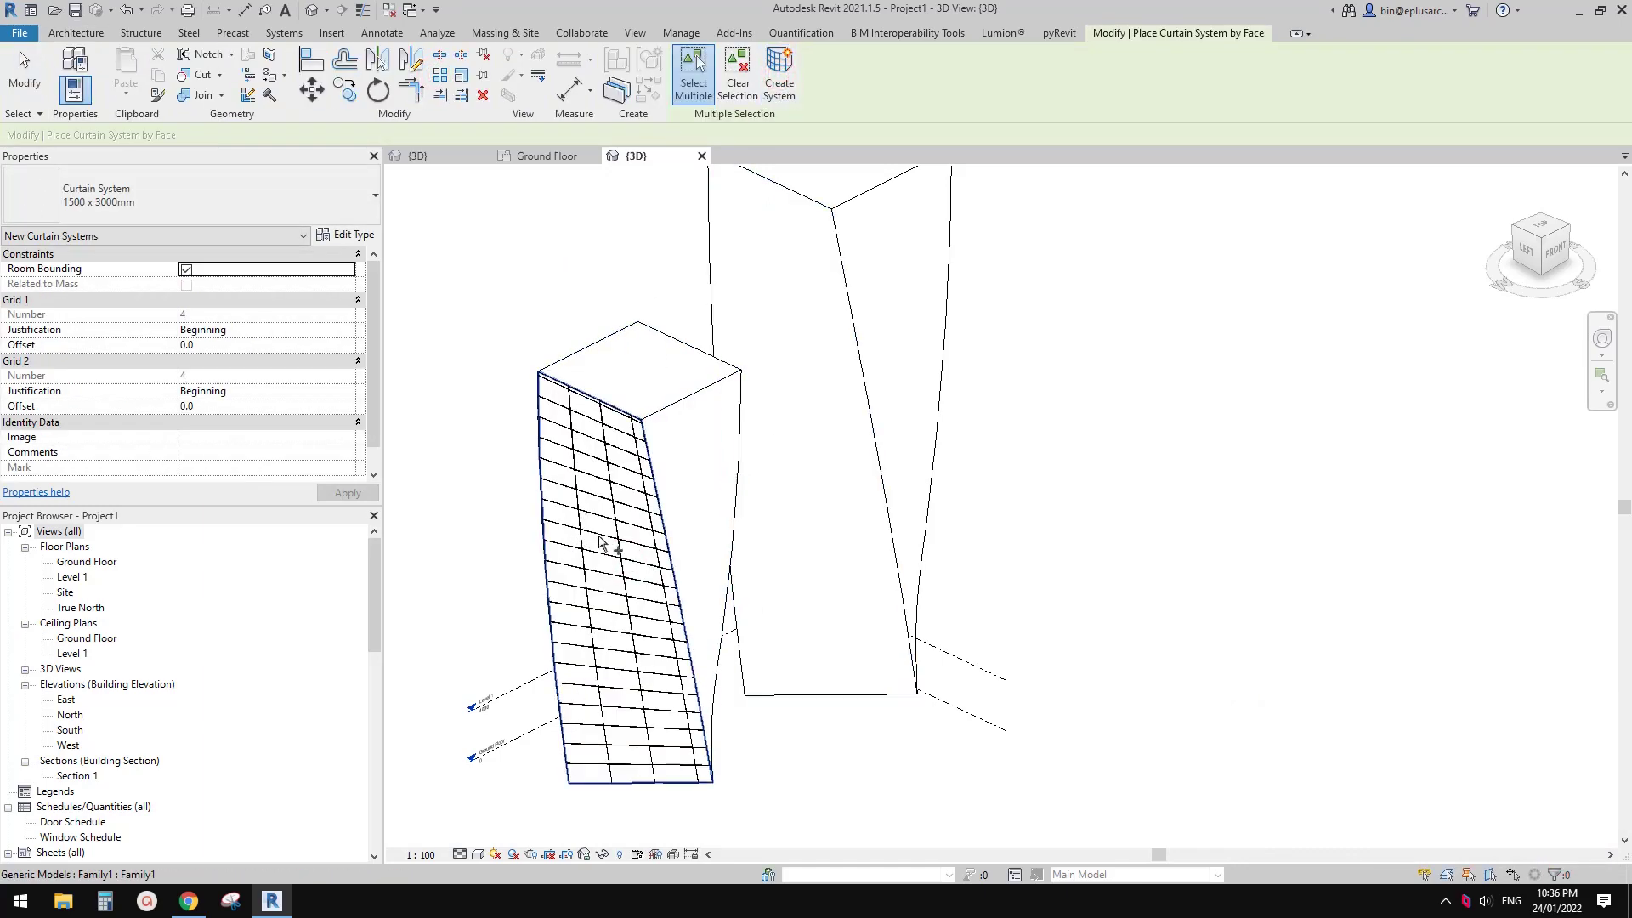
{"action": "key", "text": "Escape"}
- In the curtain system's type, assign Rectangular Mullion : 50 x 150mm to all Grid 1 mullions and the Grid 2 interior mullions
{"action": "scroll", "coordinate": [598, 568], "scroll_direction": "up", "scroll_amount": 2}
{"action": "left_click", "coordinate": [604, 562]}
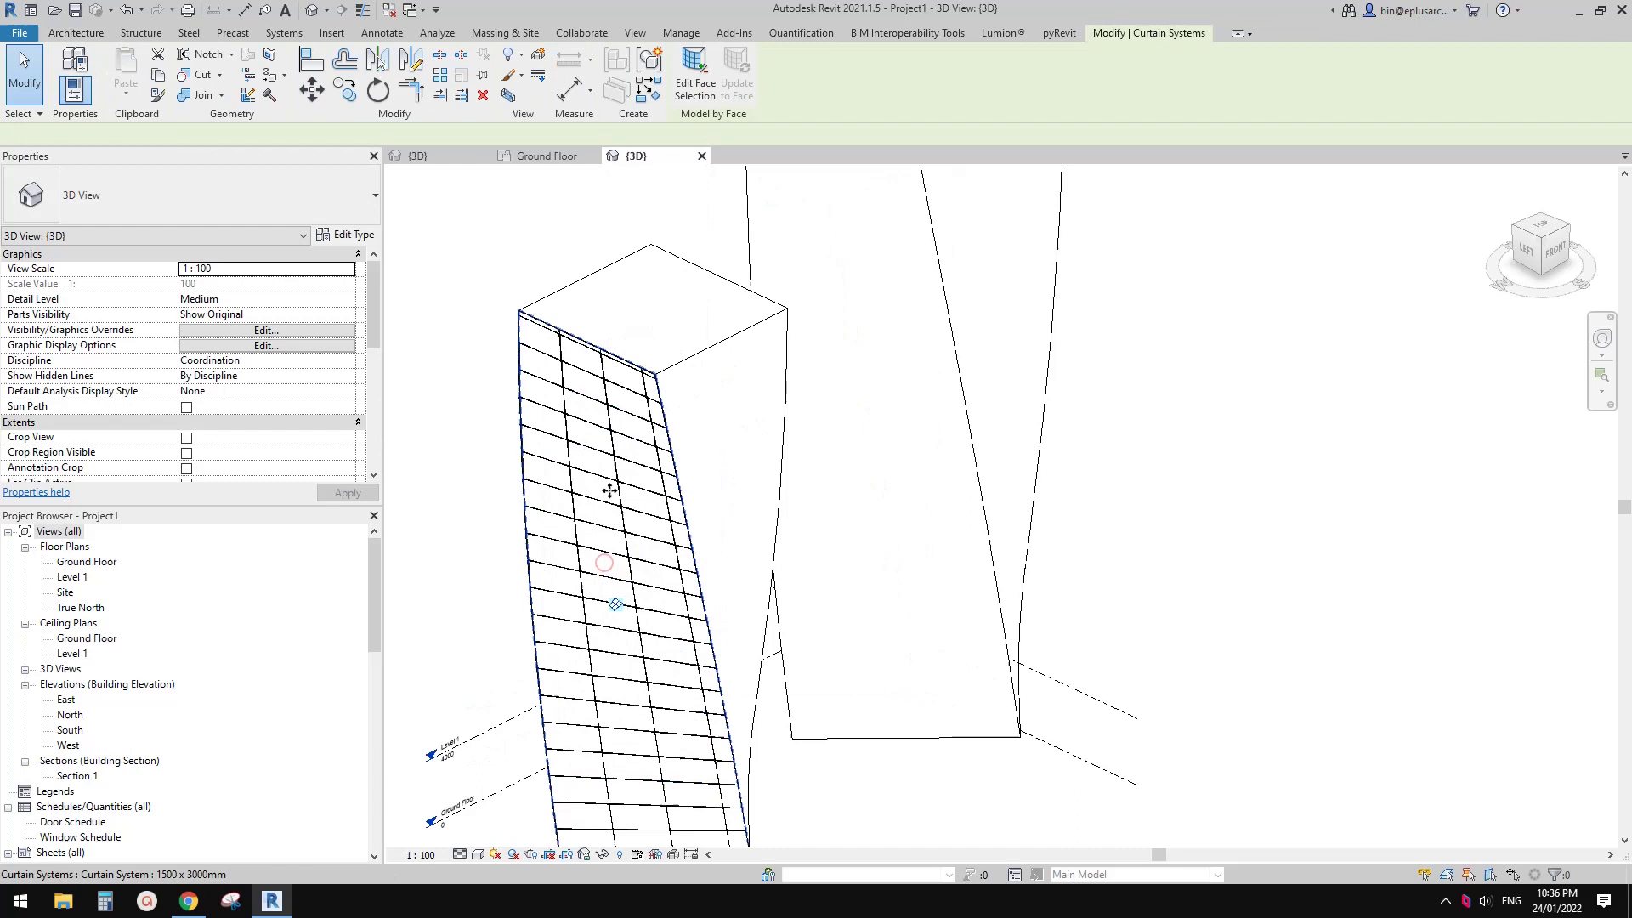
{"action": "left_click", "coordinate": [351, 238]}
{"action": "left_click_drag", "start_coordinate": [542, 373], "coordinate": [551, 417]}
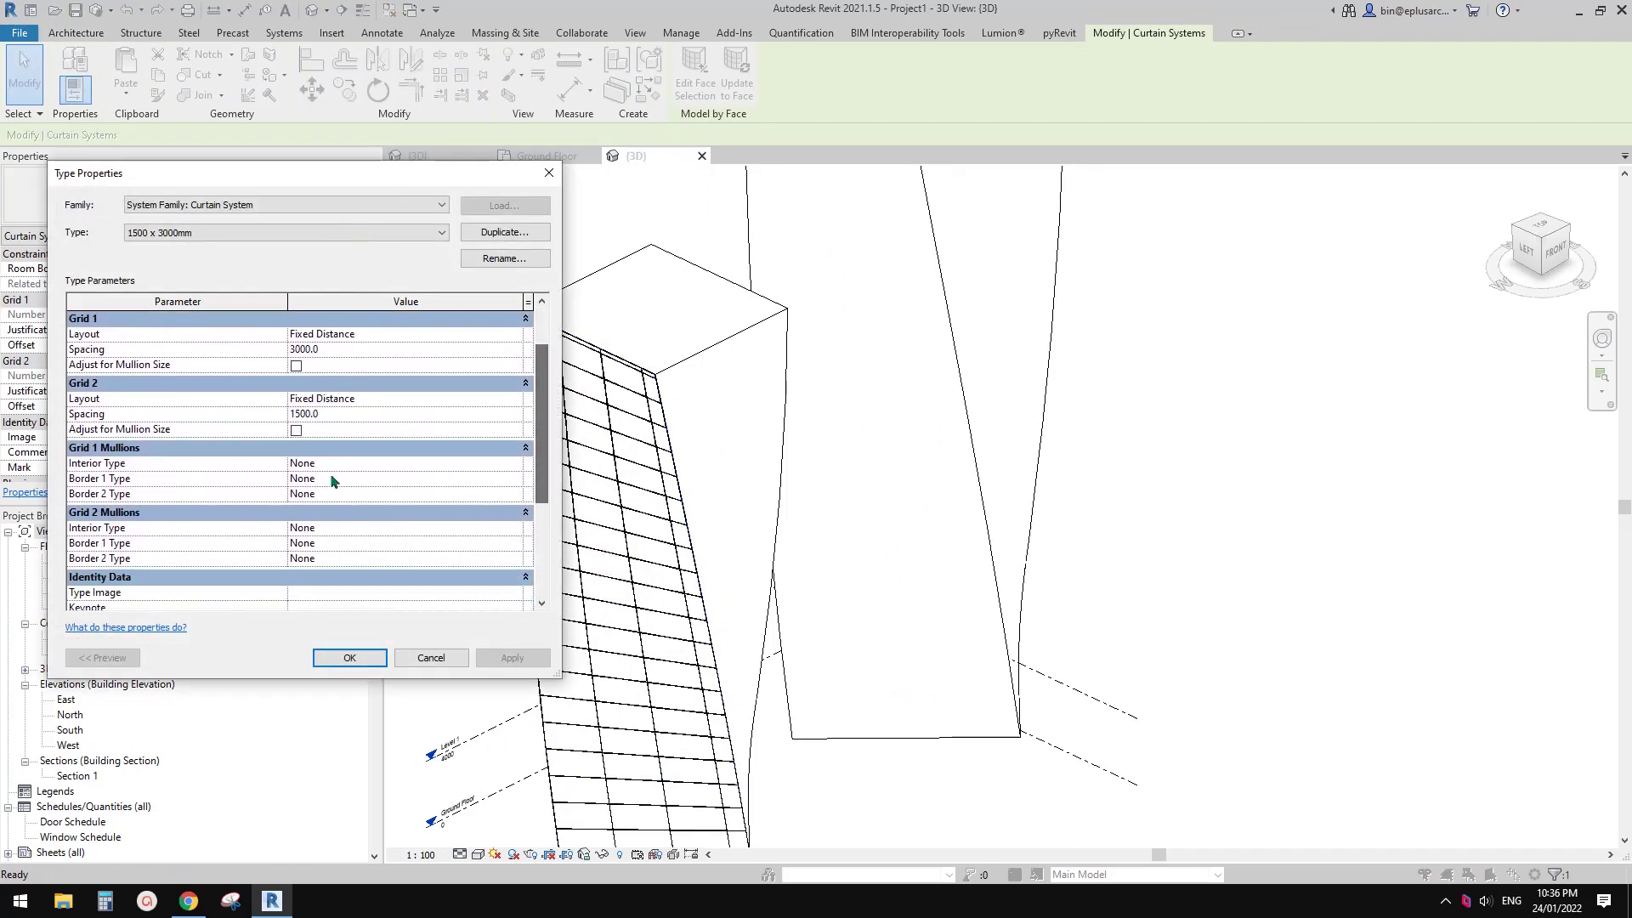
{"action": "left_click", "coordinate": [514, 464]}
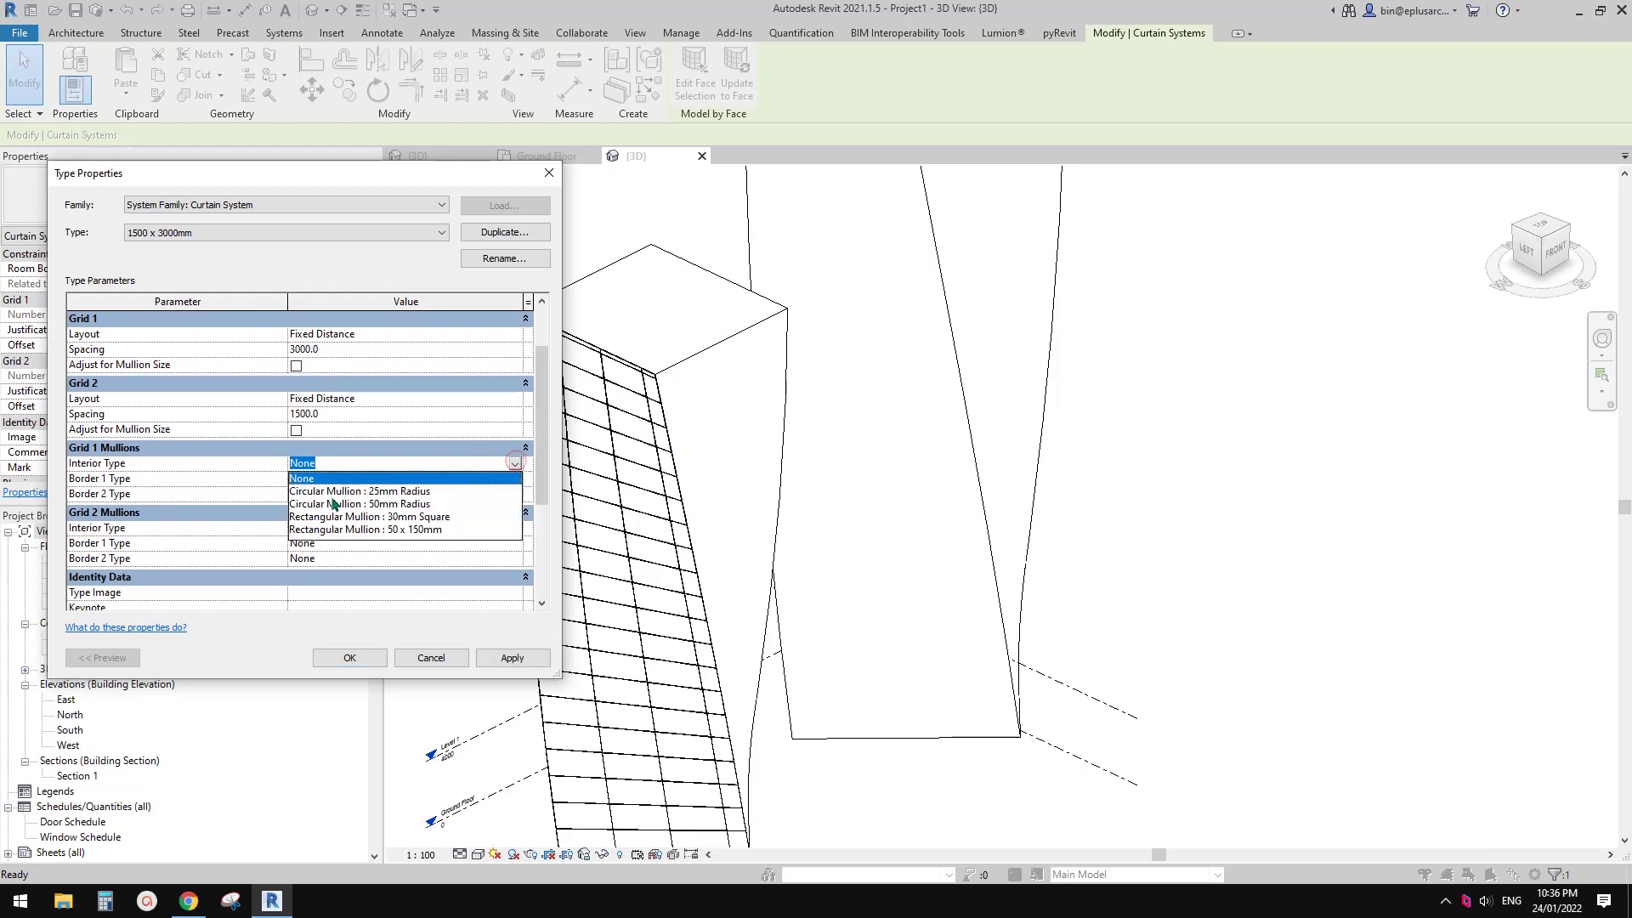
{"action": "left_click", "coordinate": [430, 530]}
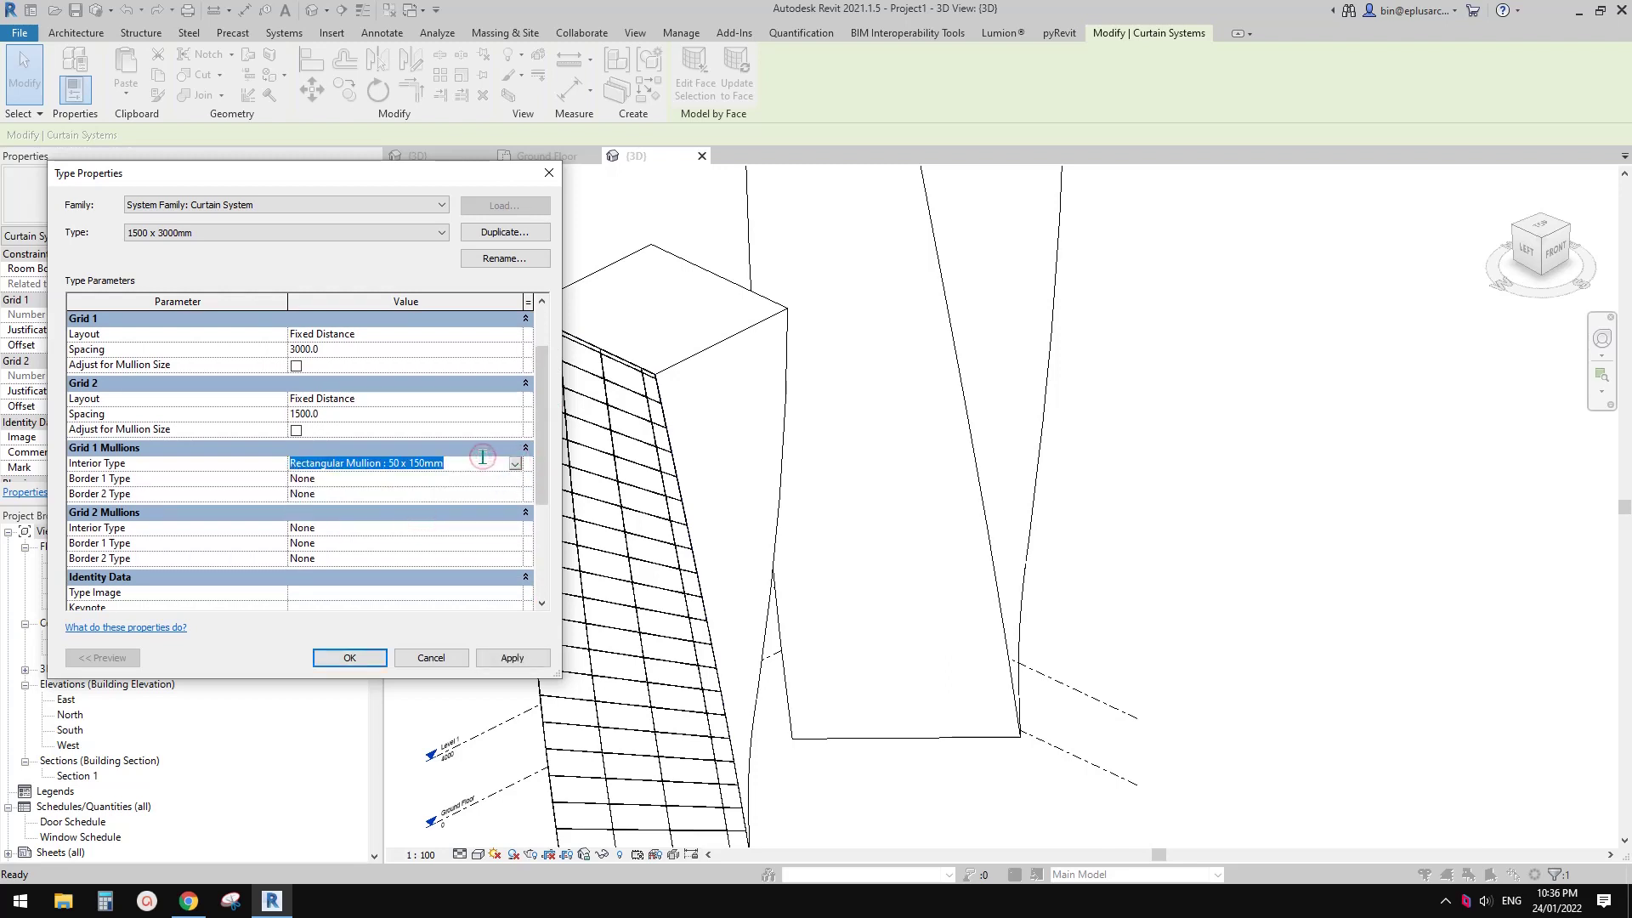
{"action": "type", "text": "Rectangular Mullion : 50 x 150mm"}
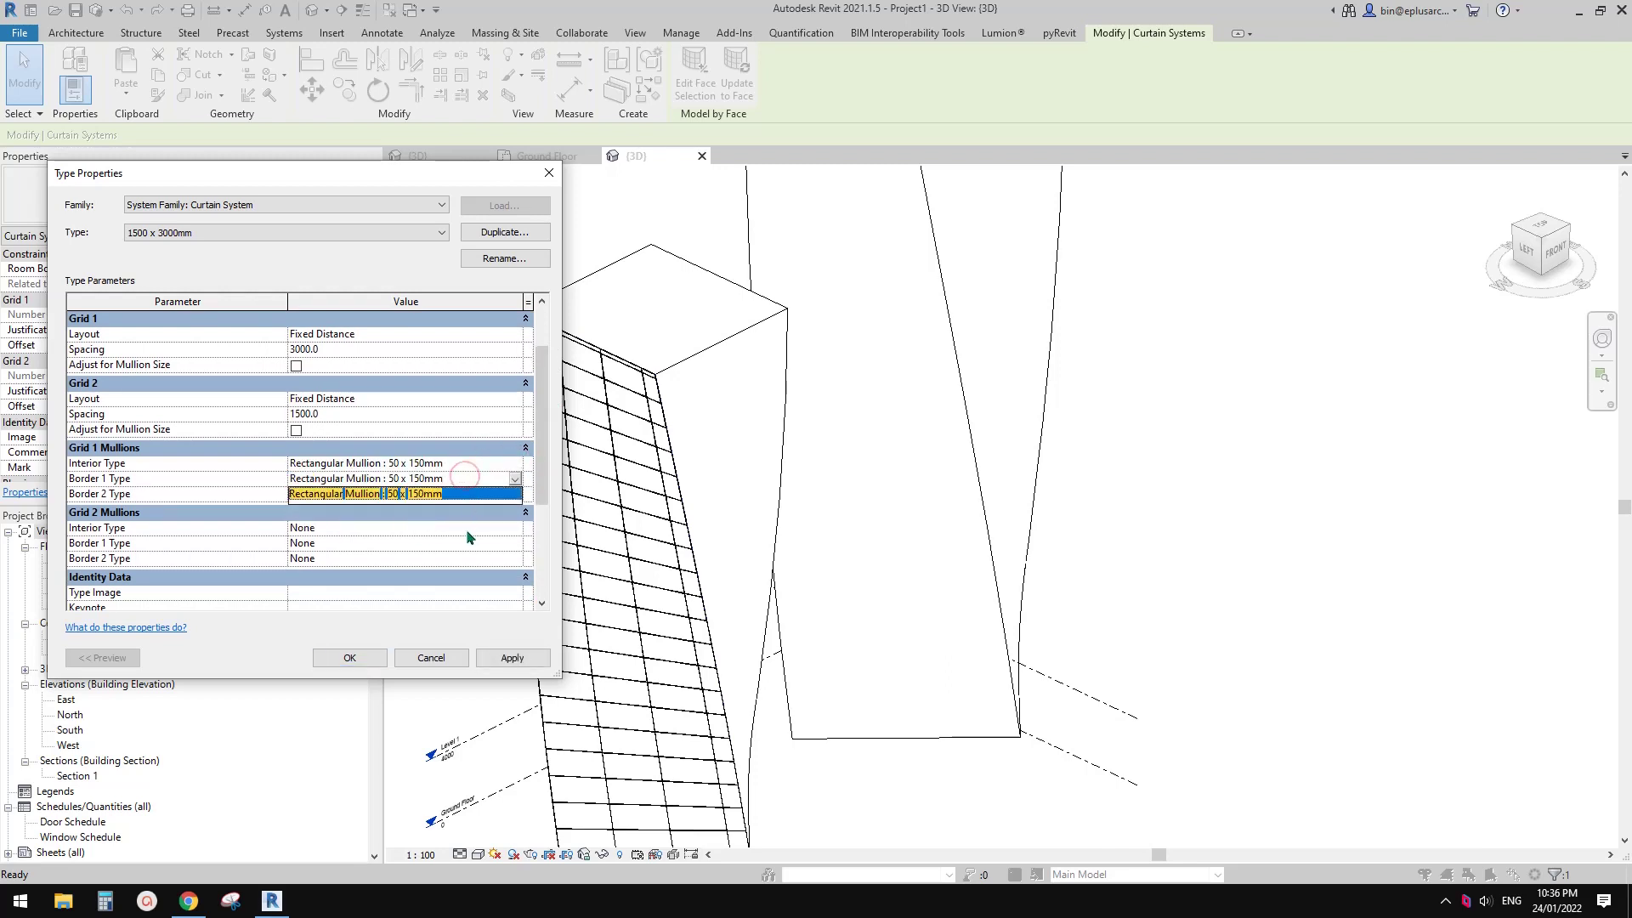
{"action": "left_click", "coordinate": [459, 529]}
{"action": "type", "text": "Rectangular Mullion : 50 x 150mm"}
{"action": "left_click", "coordinate": [459, 493]}
{"action": "type", "text": "Rectangular Mullion : 50 x 150mm"}
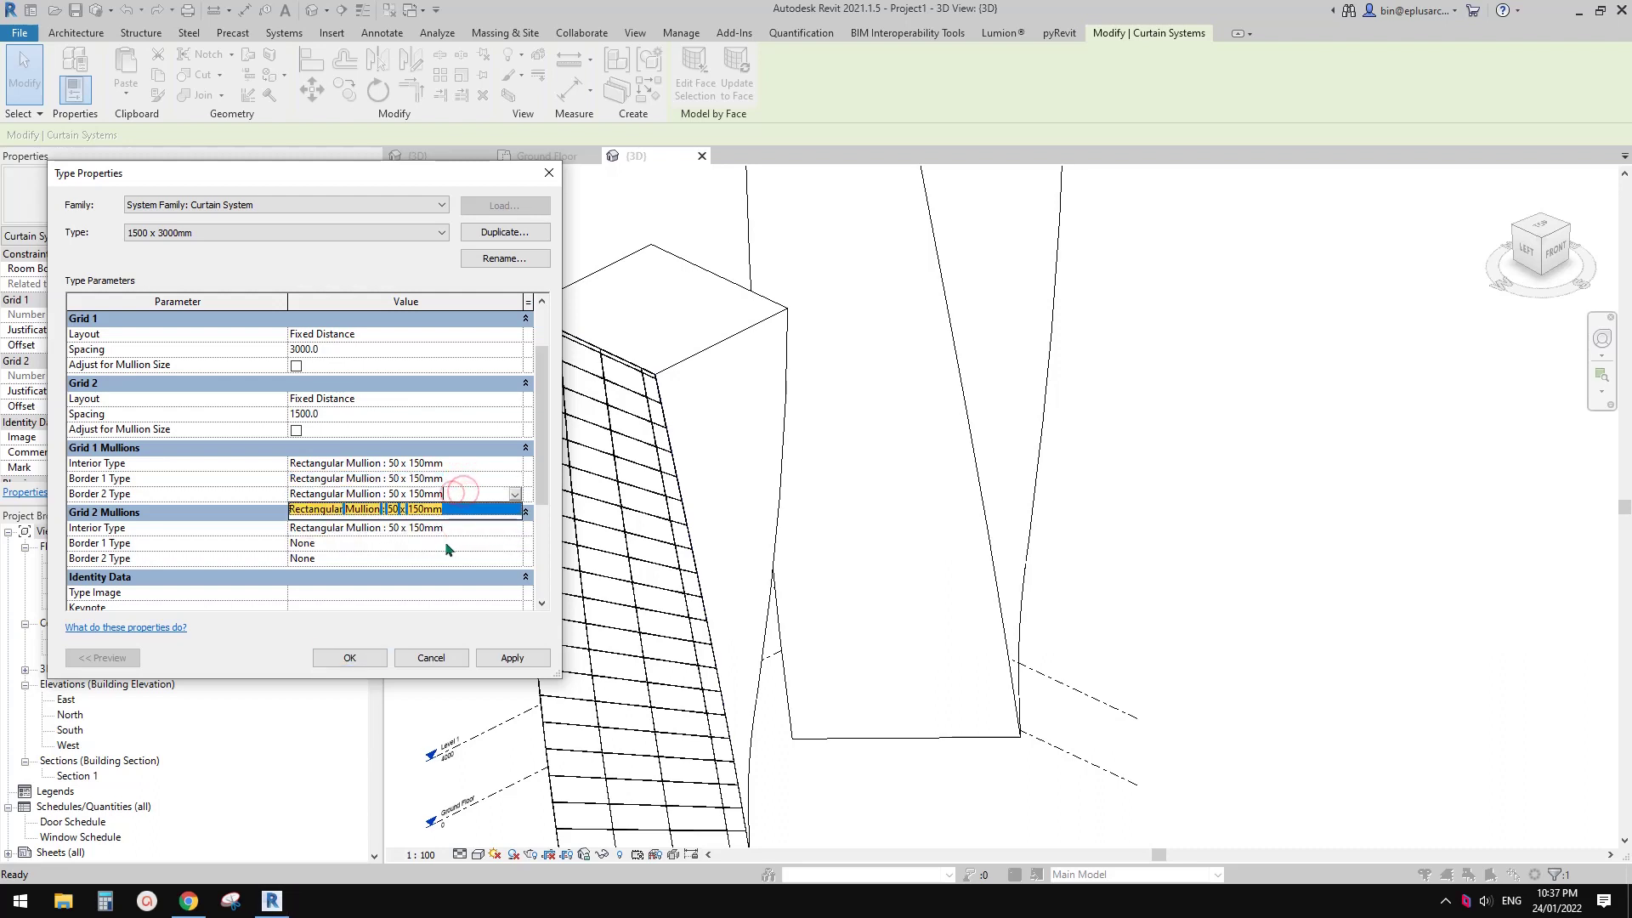
- Assign Rectangular Mullion : 50 x 150mm to both Grid 2 borders, and set spacing to 1200 for Grid 1 and 3000 for Grid 2
{"action": "left_click", "coordinate": [442, 542]}
{"action": "type", "text": "Rectangular Mullion : 50 x 150mm"}
{"action": "left_click", "coordinate": [459, 528]}
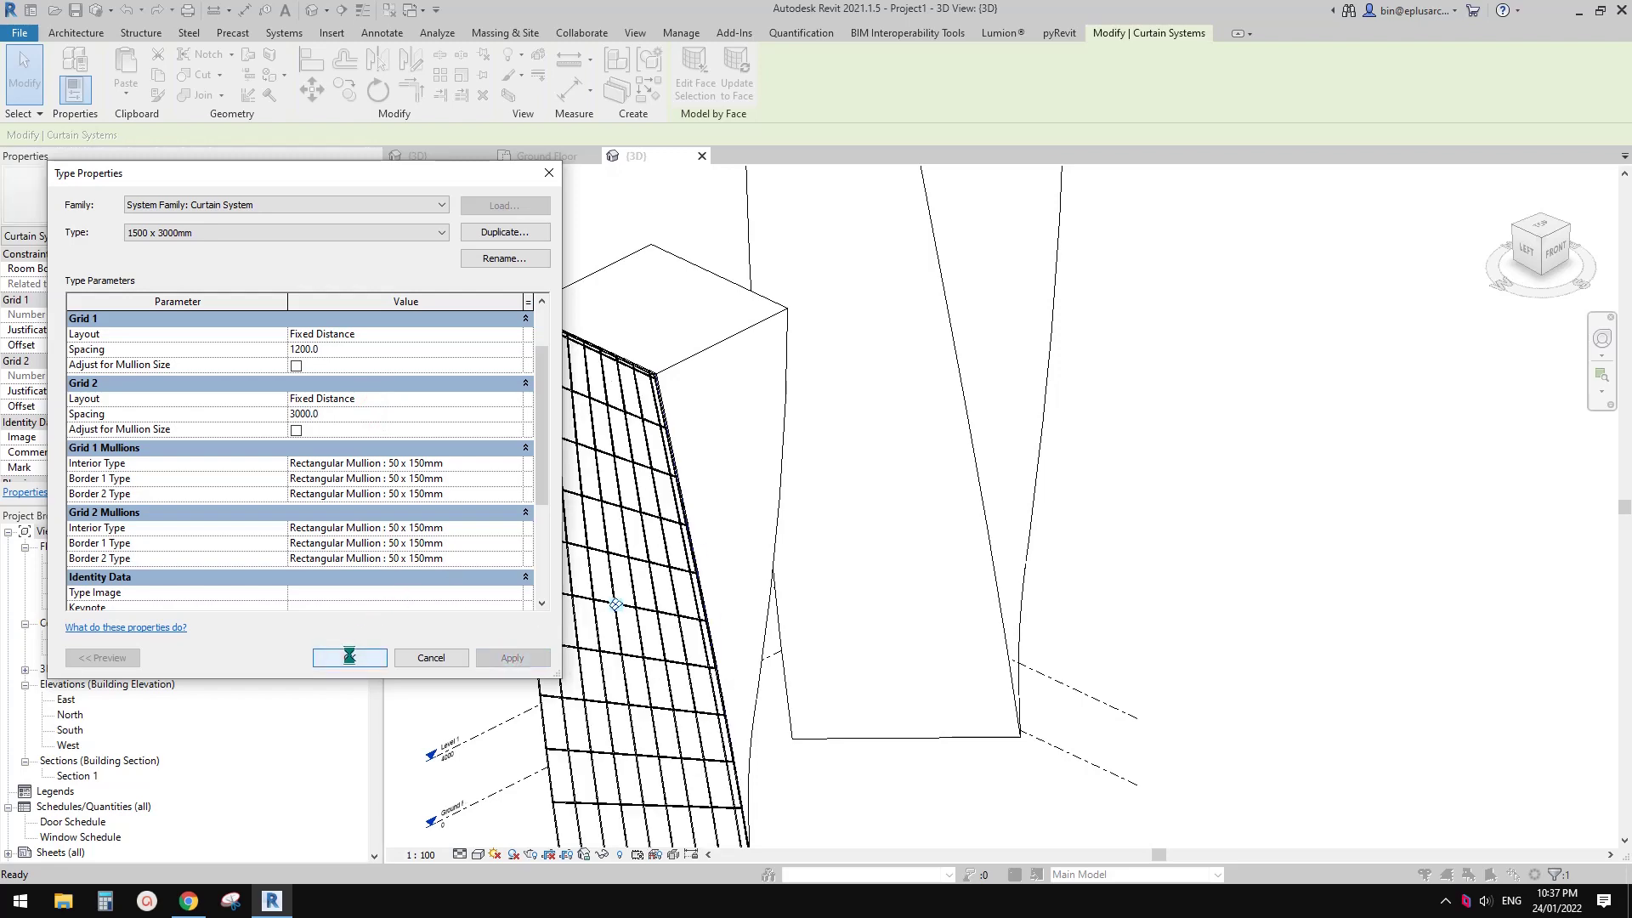
{"action": "left_click", "coordinate": [429, 654]}
- Temporarily hide the shorter tower's form and examine the curtain system's panels and mullions up close
{"action": "middle_click_drag", "start_coordinate": [738, 575], "coordinate": [639, 520], "text": "shift"}
{"action": "left_click", "coordinate": [743, 513]}
{"action": "key", "text": "h"}
{"action": "key", "text": "h"}
{"action": "scroll", "coordinate": [616, 675], "scroll_direction": "up", "scroll_amount": 3}
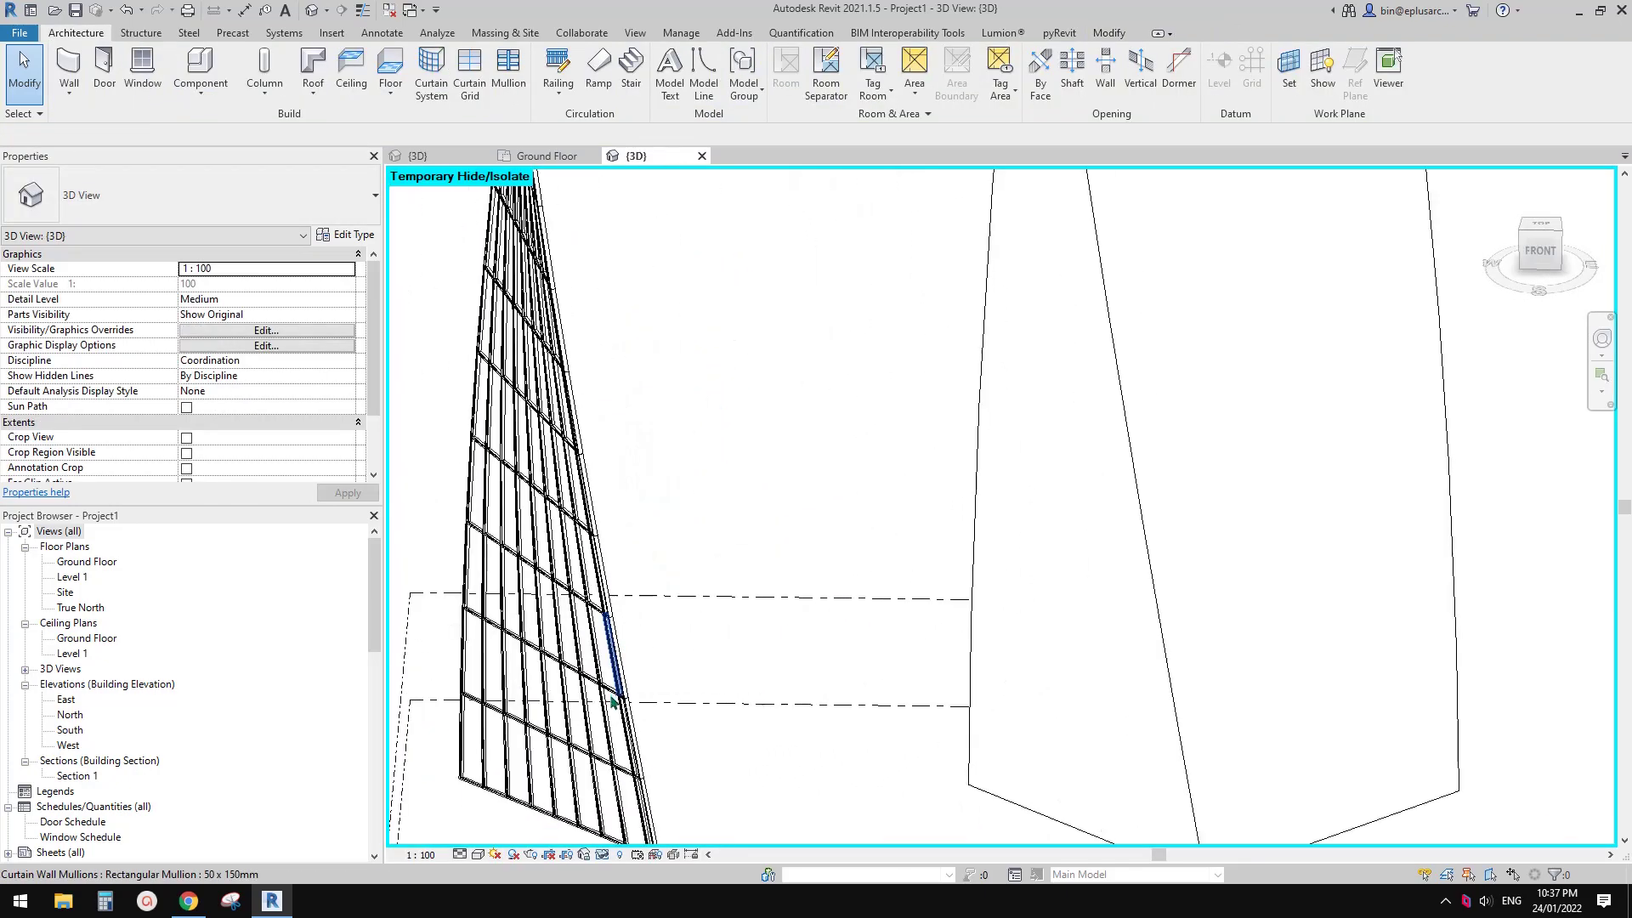
{"action": "left_click", "coordinate": [578, 656]}
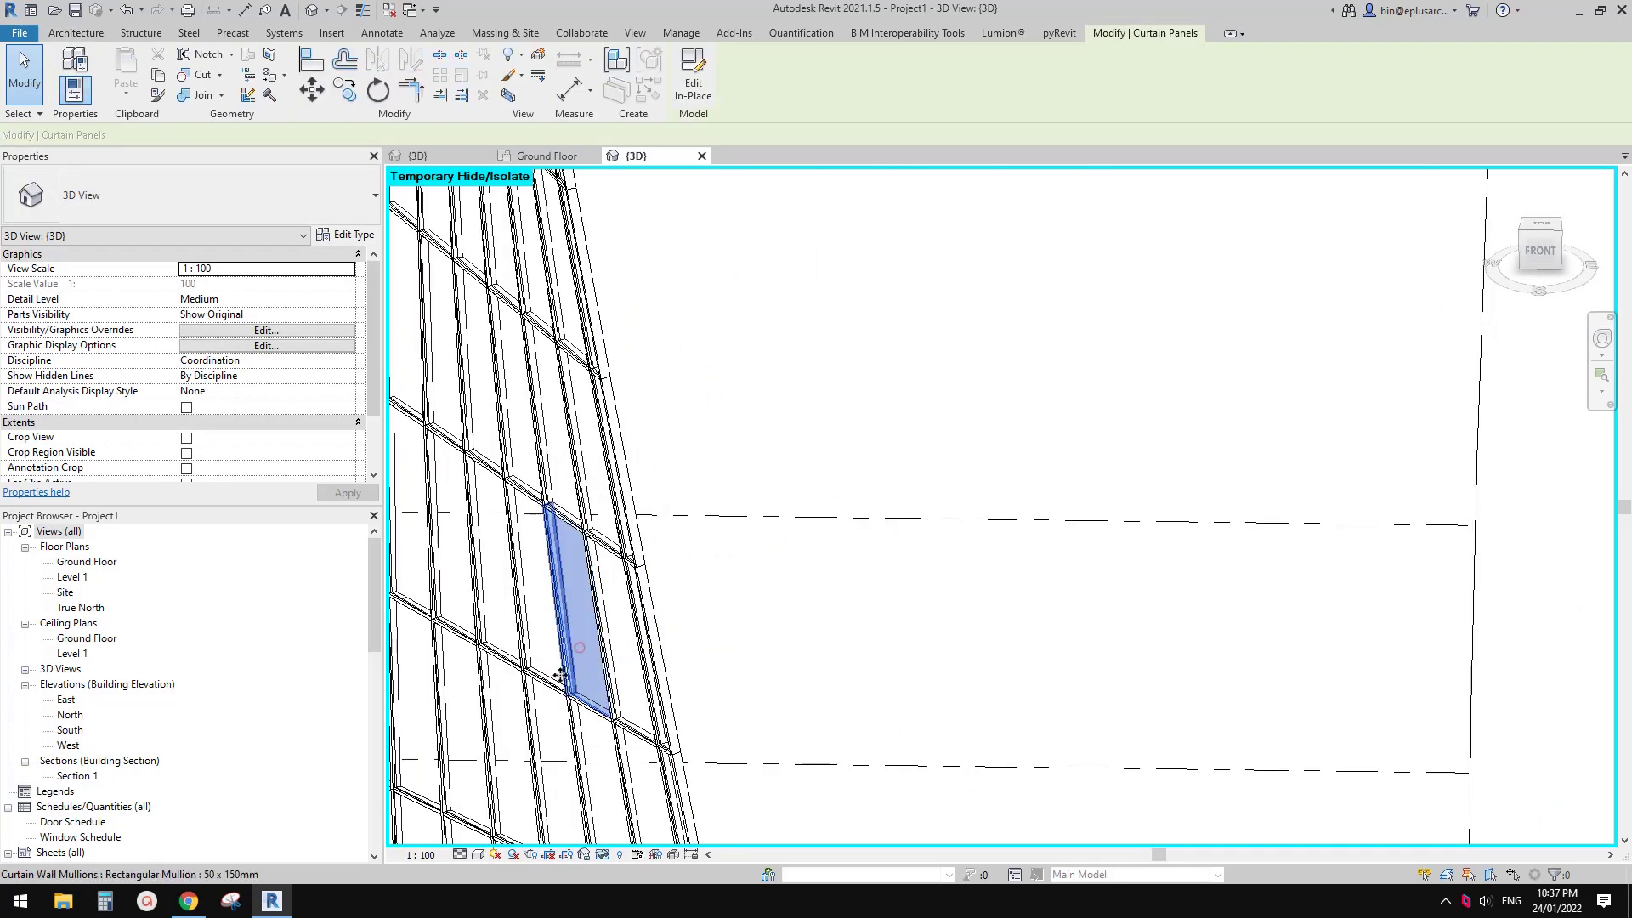
{"action": "scroll", "coordinate": [580, 650], "scroll_direction": "up", "scroll_amount": 3}
{"action": "middle_click_drag", "start_coordinate": [580, 648], "coordinate": [699, 562], "text": "shift"}
{"action": "key", "text": "Escape"}
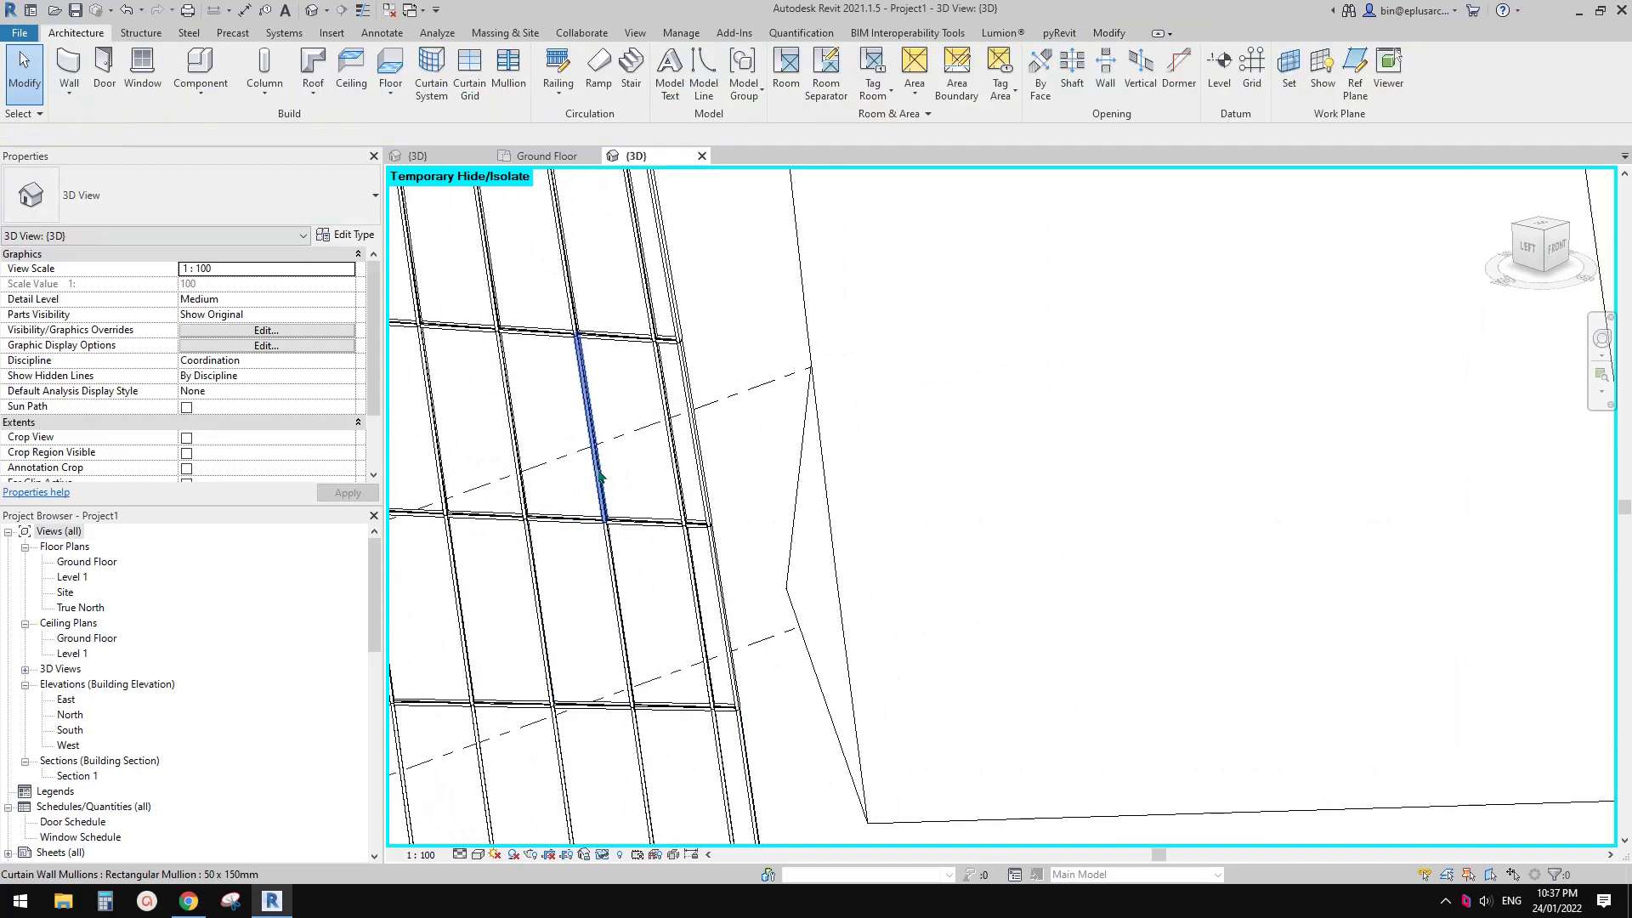
- Restore the hidden tower form and examine the shorter tower with its curtain system from several sides
{"action": "scroll", "coordinate": [607, 493], "scroll_direction": "down", "scroll_amount": 5}
{"action": "key", "text": "h"}
{"action": "key", "text": "r"}
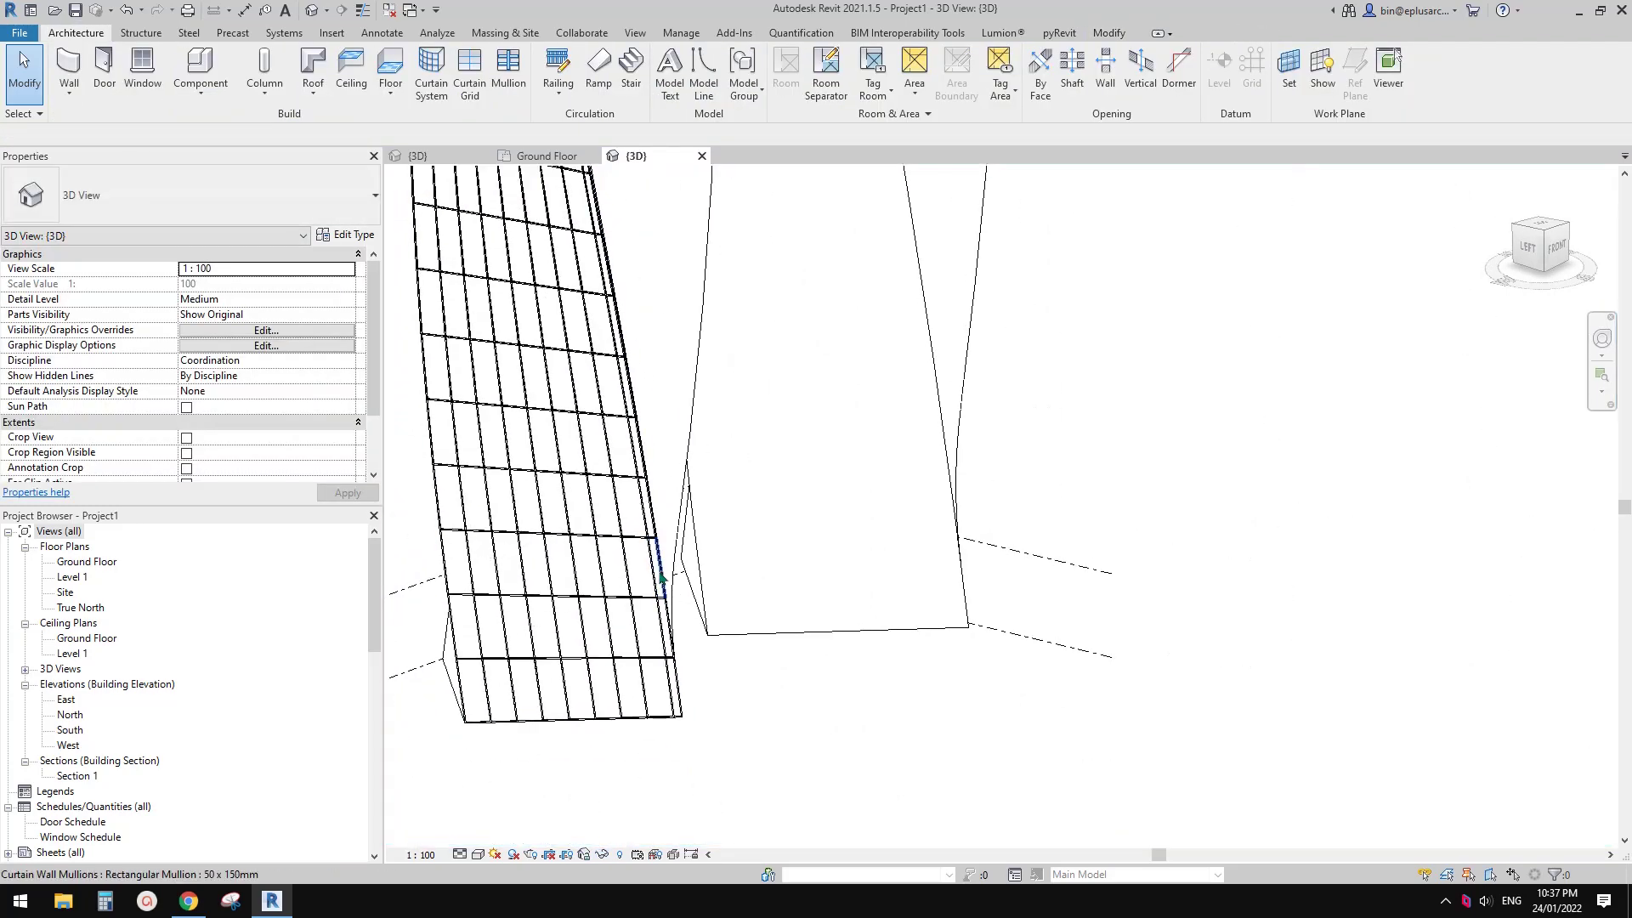
{"action": "scroll", "coordinate": [627, 588], "scroll_direction": "down", "scroll_amount": 1}
{"action": "middle_click_drag", "start_coordinate": [620, 589], "coordinate": [861, 711], "text": "shift"}
{"action": "left_click", "coordinate": [680, 443]}
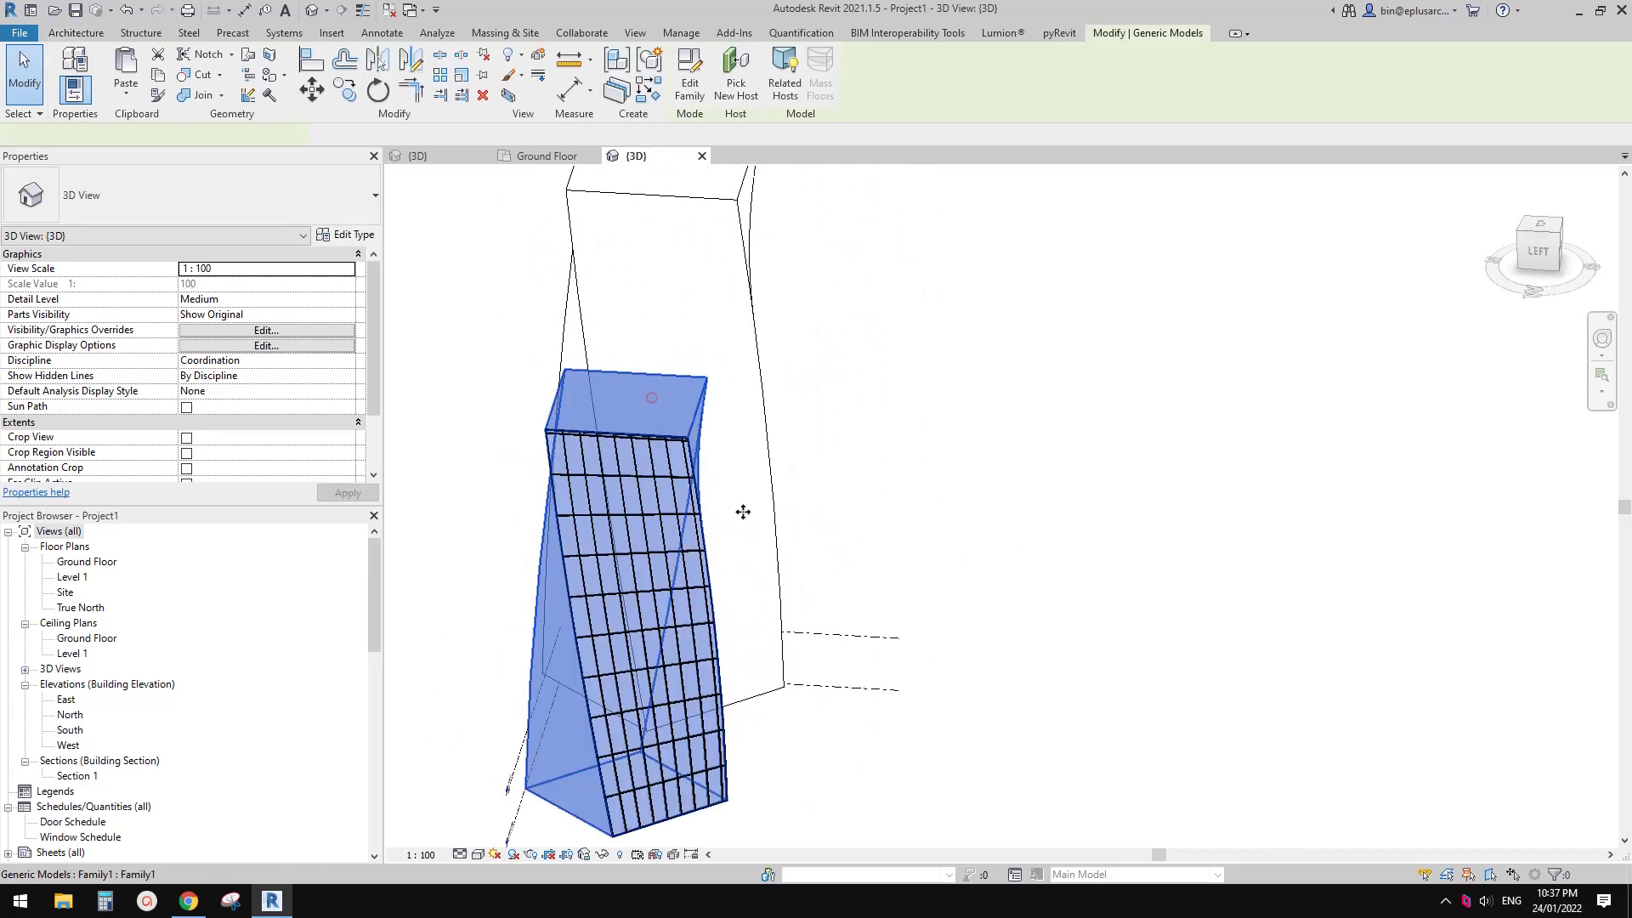
{"action": "scroll", "coordinate": [743, 510], "scroll_direction": "down", "scroll_amount": 1}
{"action": "middle_click_drag", "start_coordinate": [743, 510], "coordinate": [943, 540], "text": "shift"}
{"action": "middle_click_drag", "start_coordinate": [944, 541], "coordinate": [795, 554], "text": "shift"}
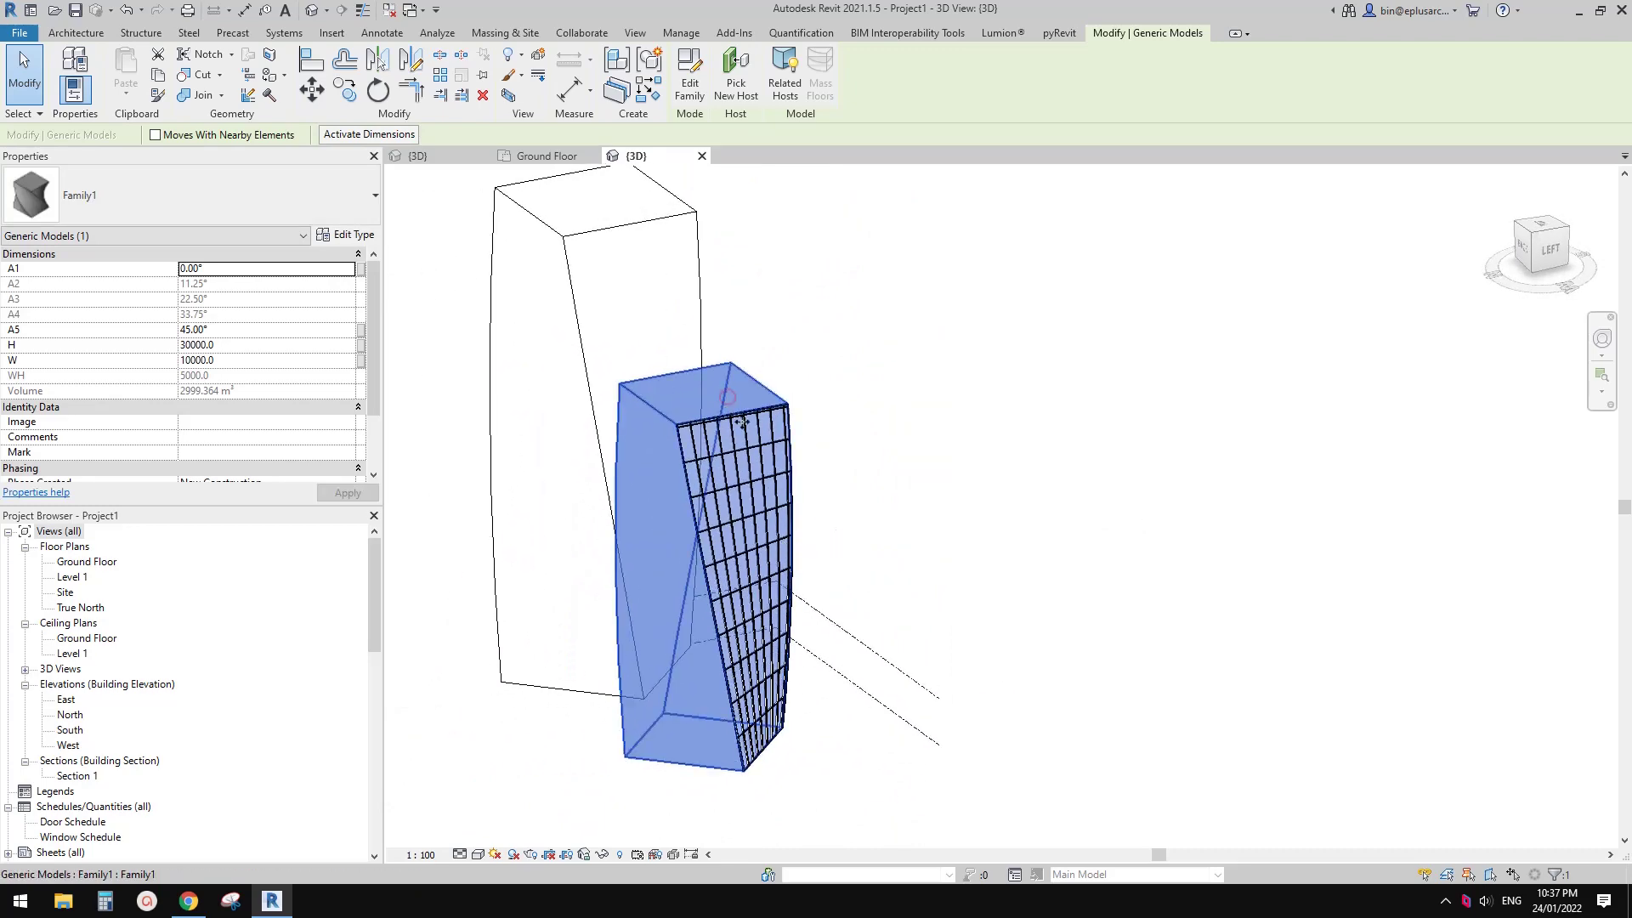
{"action": "middle_click_drag", "start_coordinate": [741, 422], "coordinate": [739, 459], "text": "shift"}
- Place a Generic 200mm Wall by face on the shorter tower's side next to the curtain system
{"action": "left_click", "coordinate": [71, 34]}
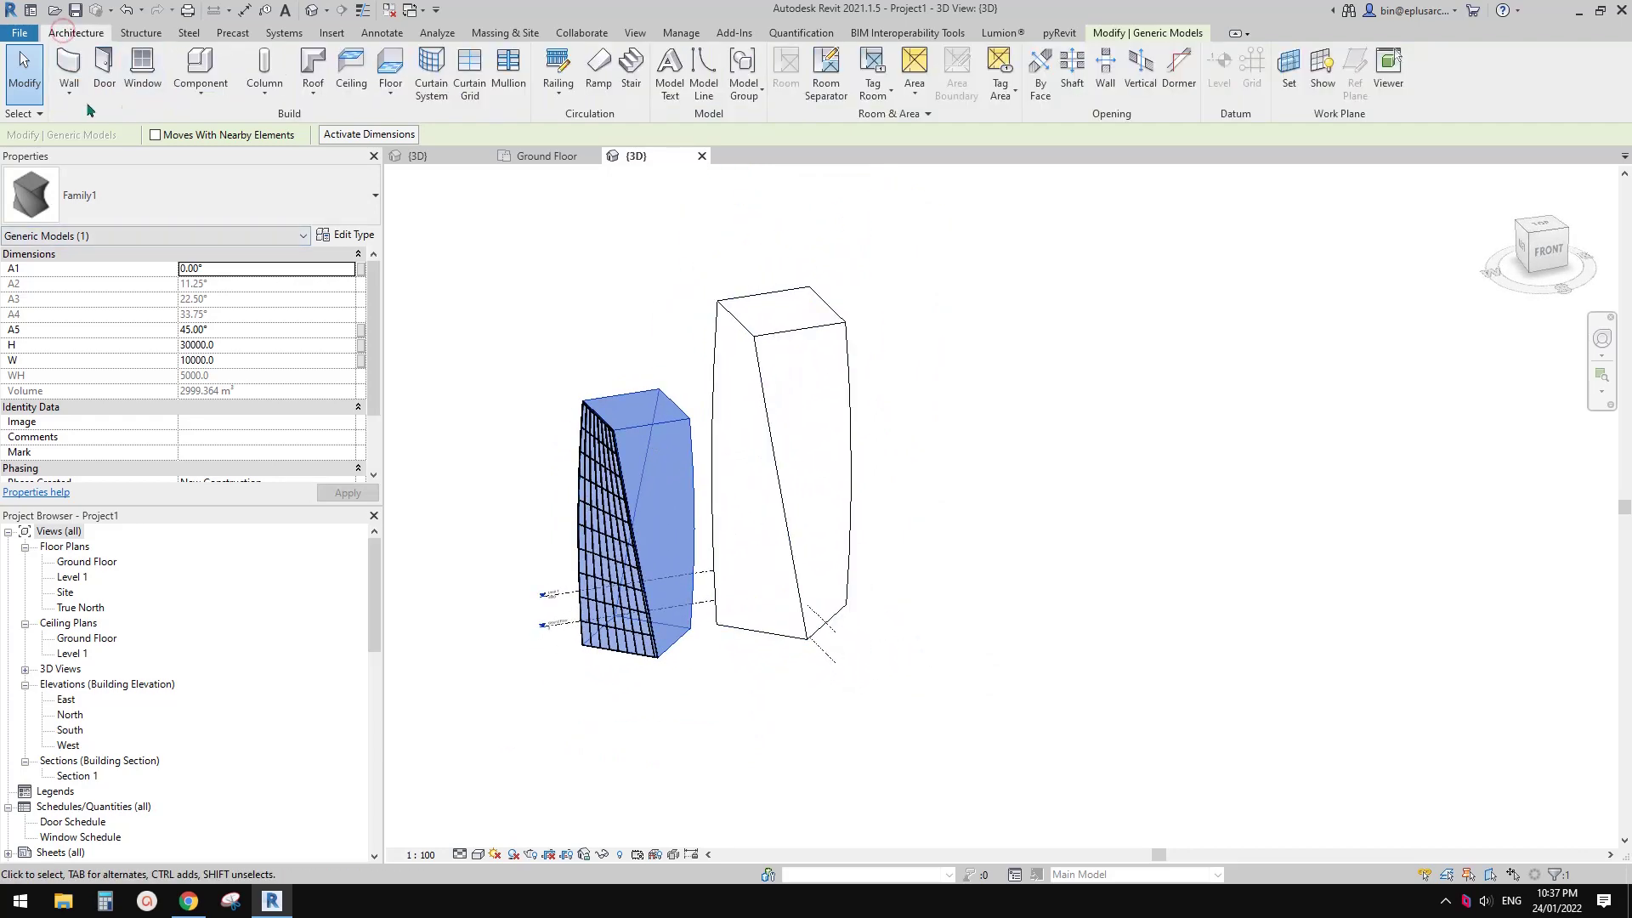
{"action": "left_click", "coordinate": [69, 94]}
{"action": "left_click", "coordinate": [106, 201]}
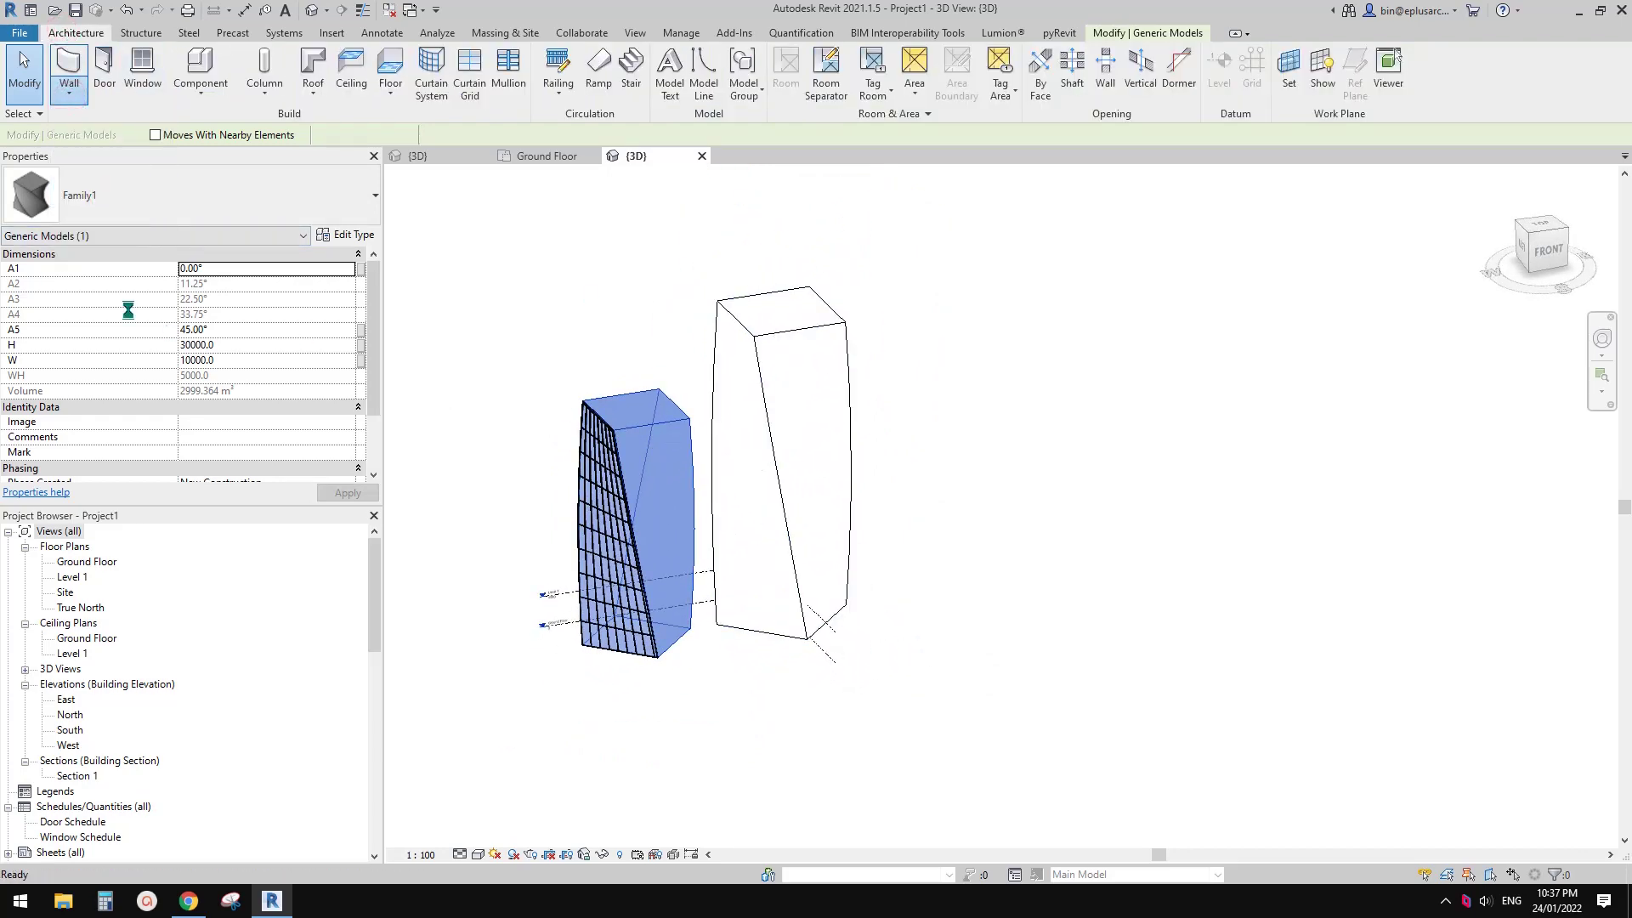
{"action": "left_click", "coordinate": [196, 197]}
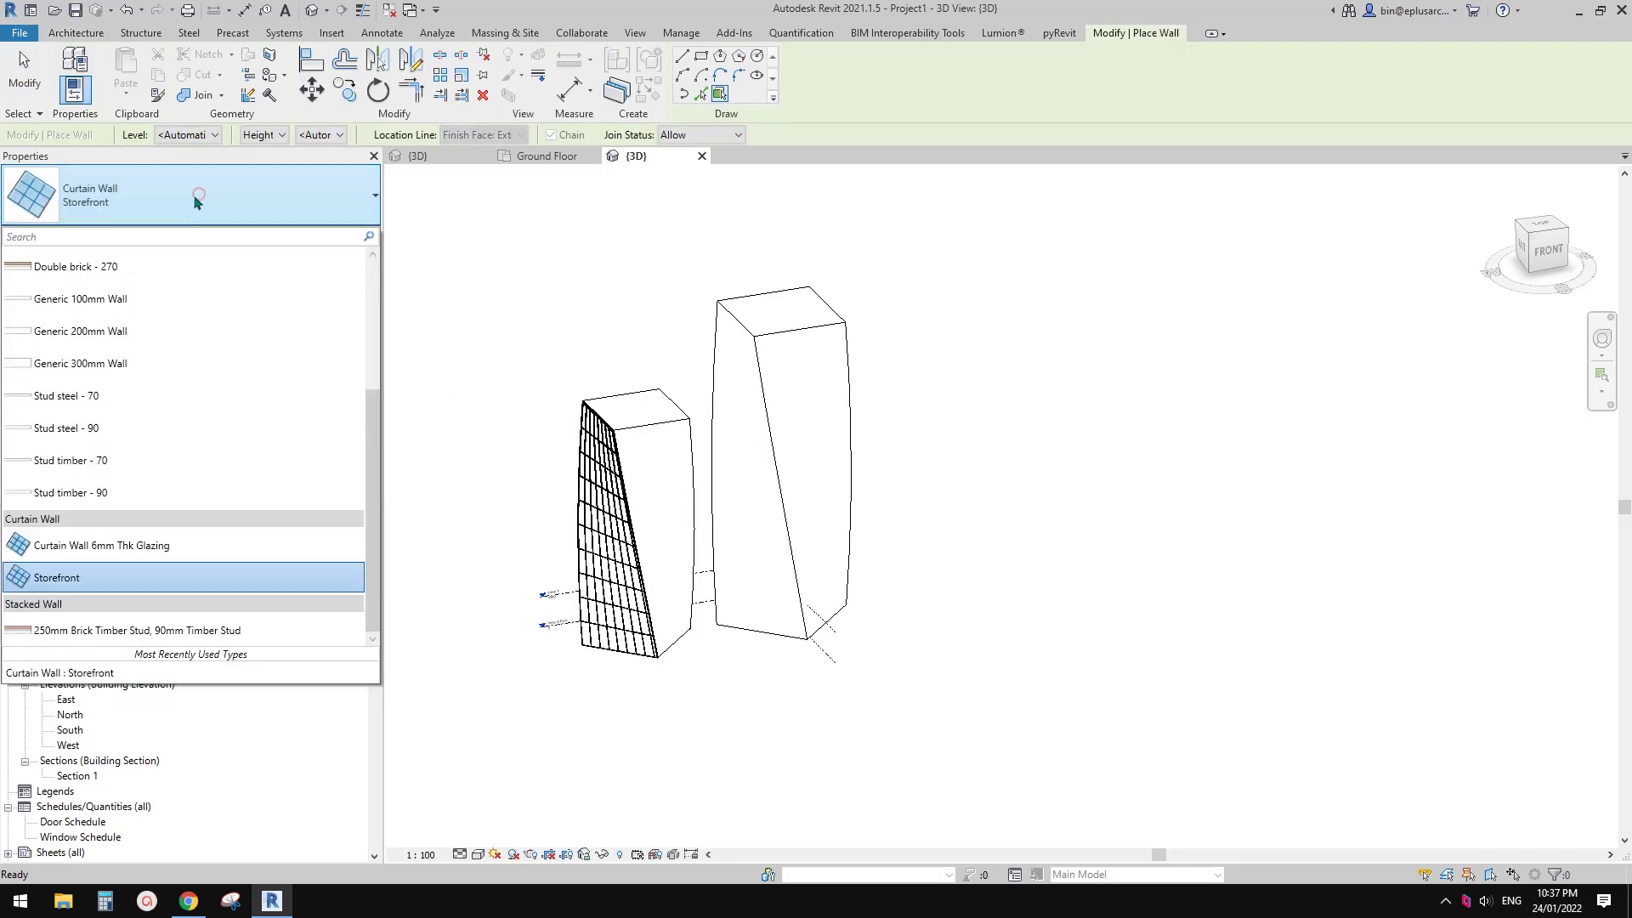
{"action": "left_click", "coordinate": [196, 198]}
{"action": "left_click", "coordinate": [196, 198]}
{"action": "scroll", "coordinate": [164, 411], "scroll_direction": "up", "scroll_amount": 5}
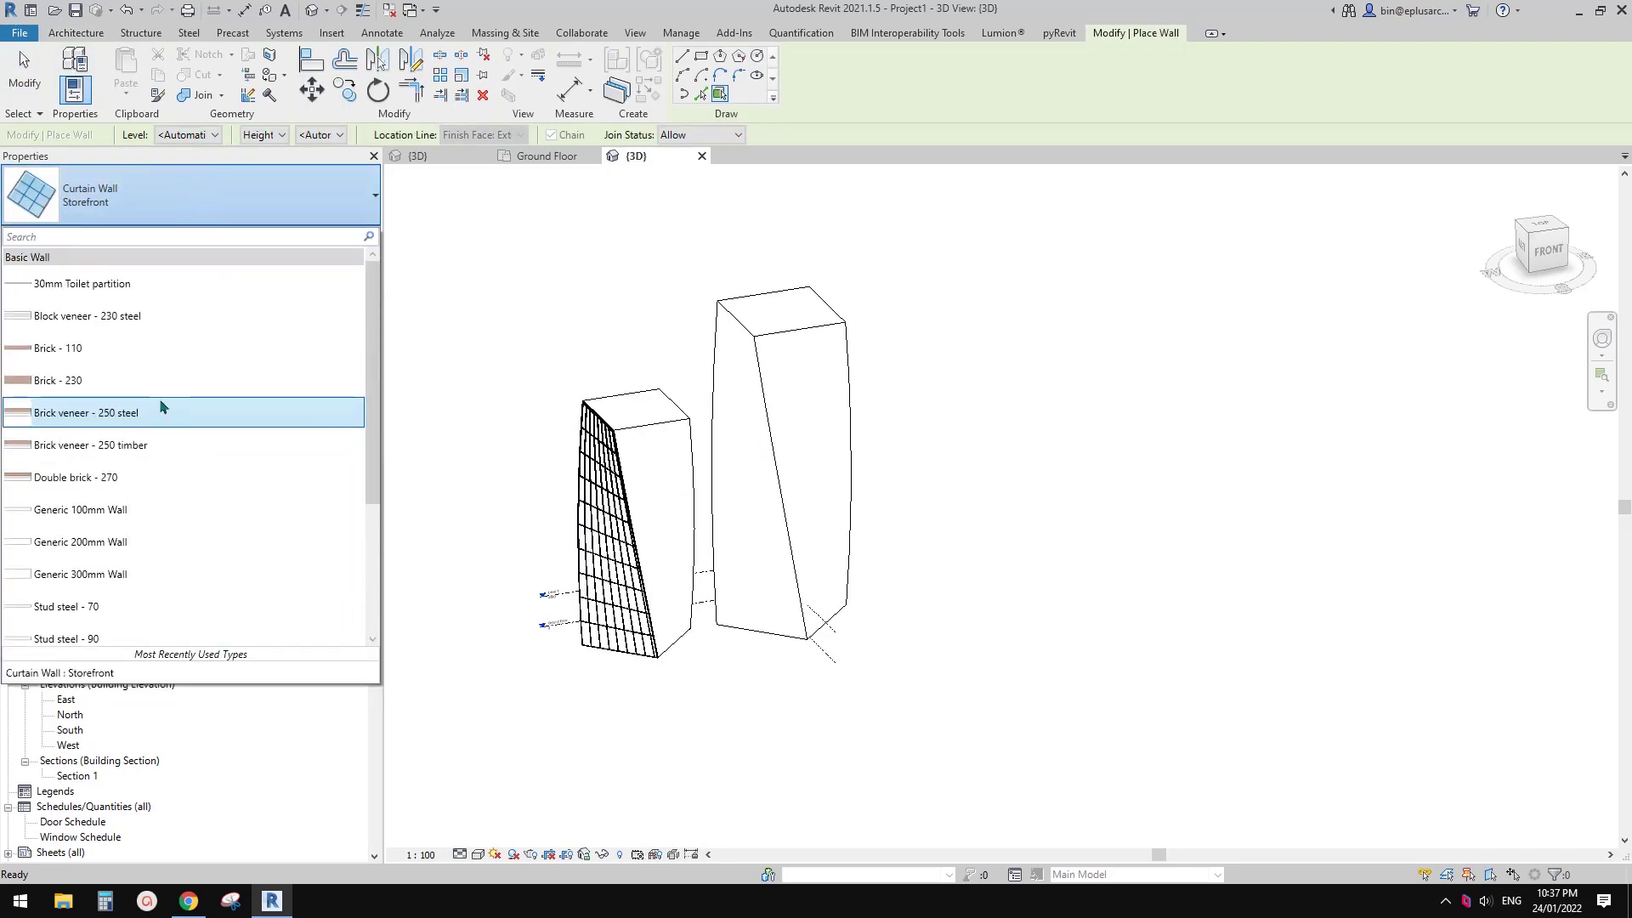
{"action": "left_click", "coordinate": [95, 554]}
{"action": "scroll", "coordinate": [678, 530], "scroll_direction": "up", "scroll_amount": 3}
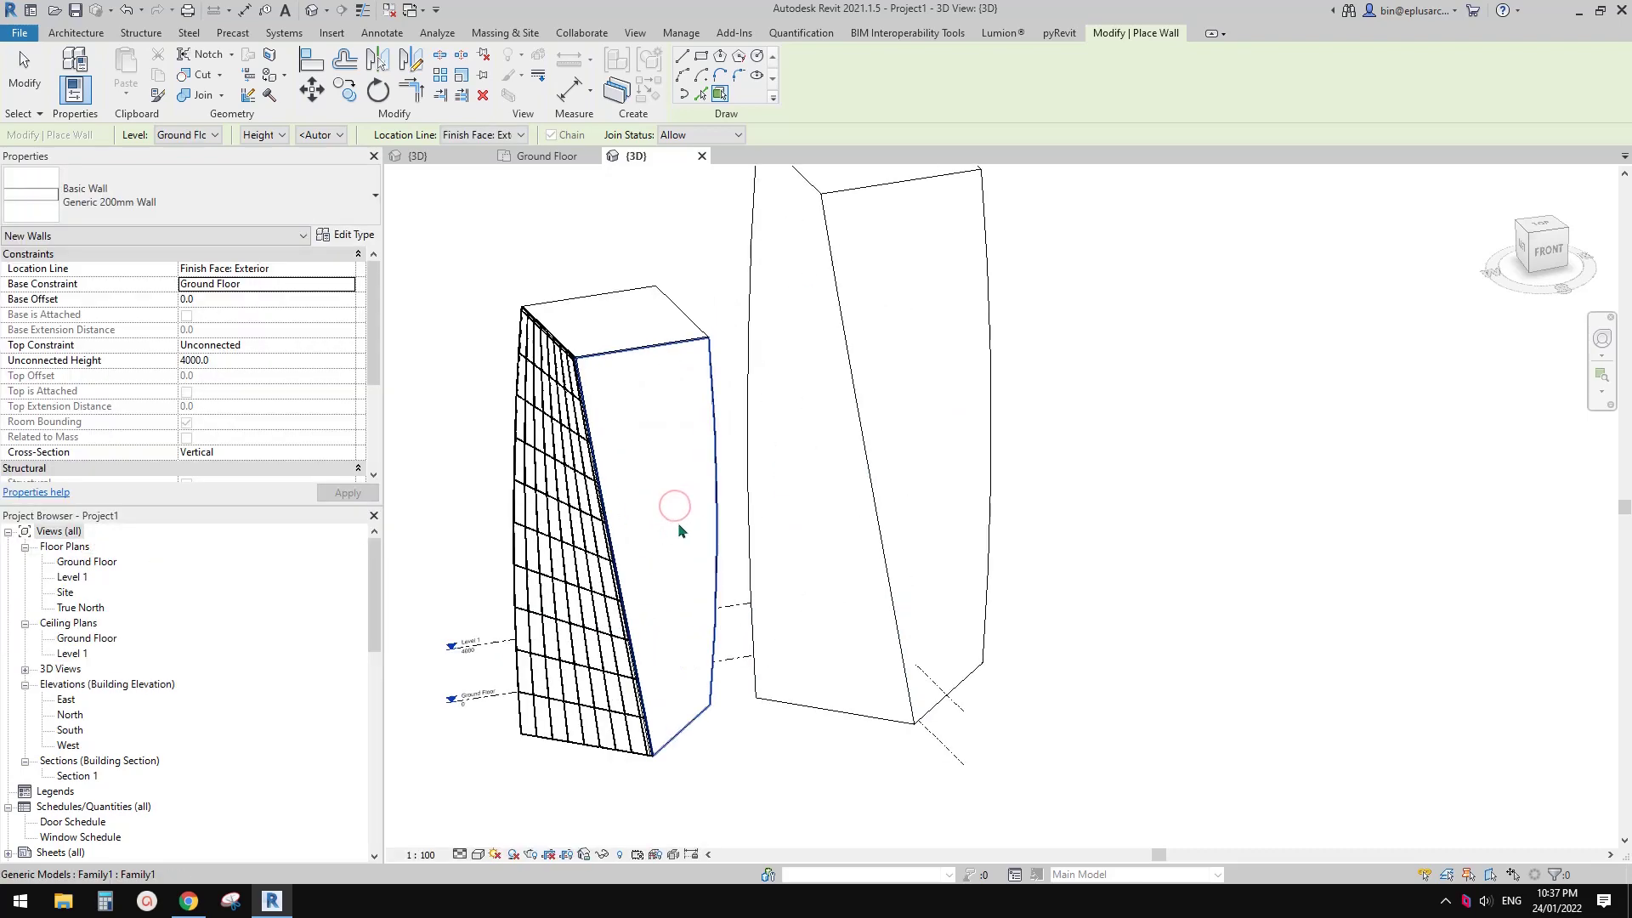
- Place Generic 200mm walls by face on the twisted sides of the taller tower
{"action": "middle_click_drag", "start_coordinate": [900, 533], "coordinate": [791, 545], "text": "shift"}
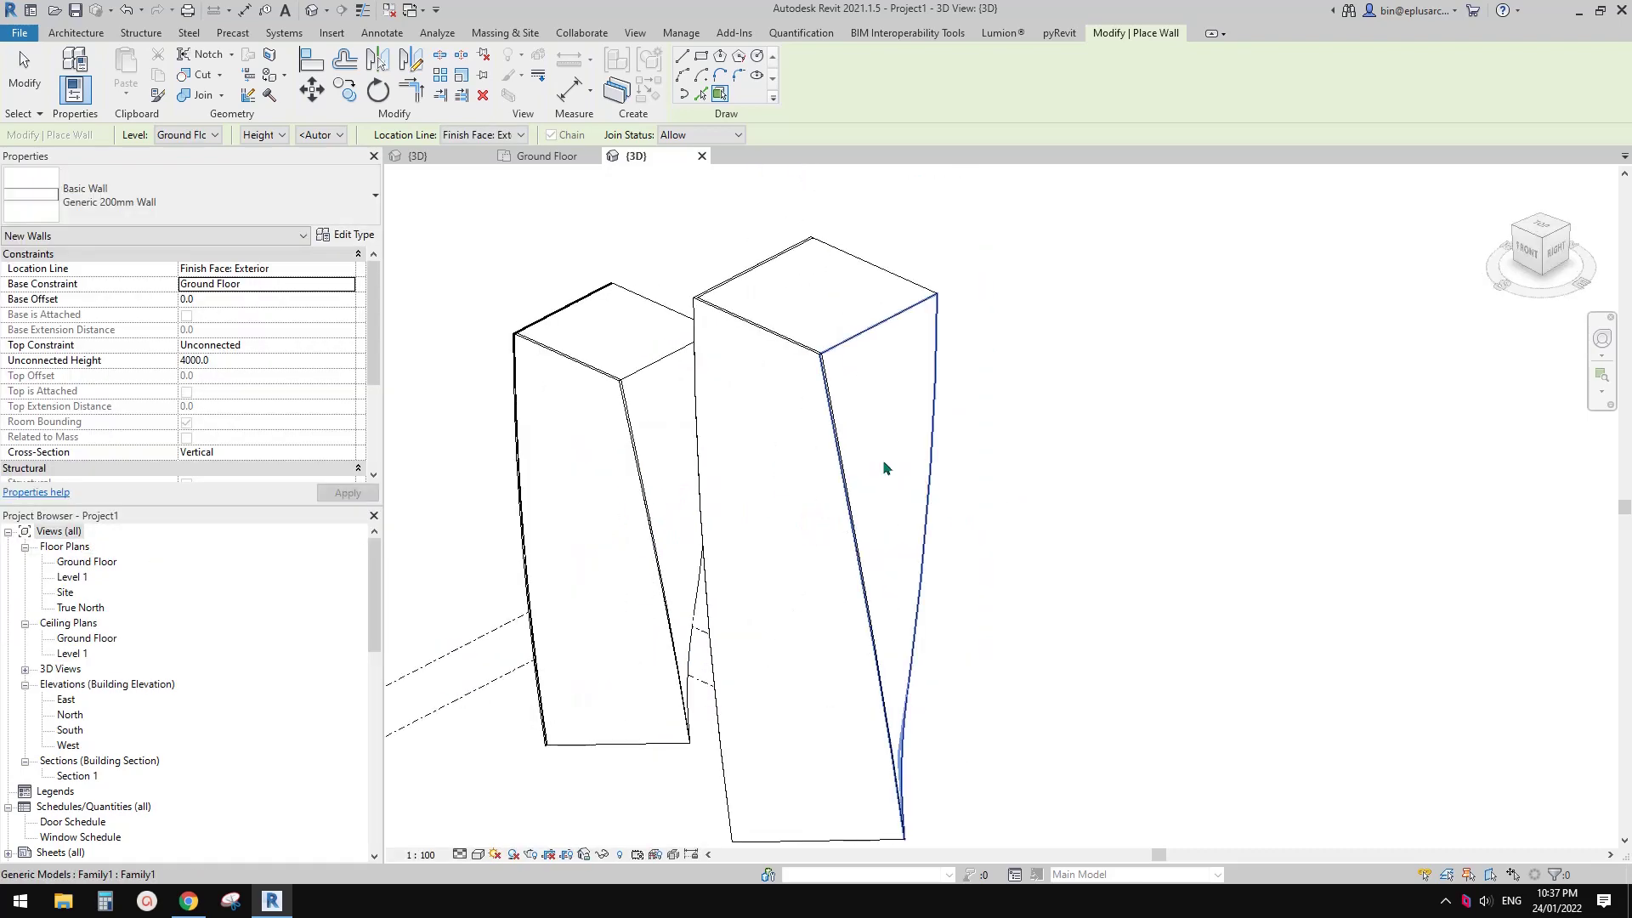
{"action": "middle_click_drag", "start_coordinate": [845, 333], "coordinate": [816, 350]}
{"action": "left_click", "coordinate": [848, 405]}
{"action": "scroll", "coordinate": [847, 417], "scroll_direction": "down", "scroll_amount": 2}
{"action": "middle_click_drag", "start_coordinate": [890, 473], "coordinate": [564, 474], "text": "shift"}
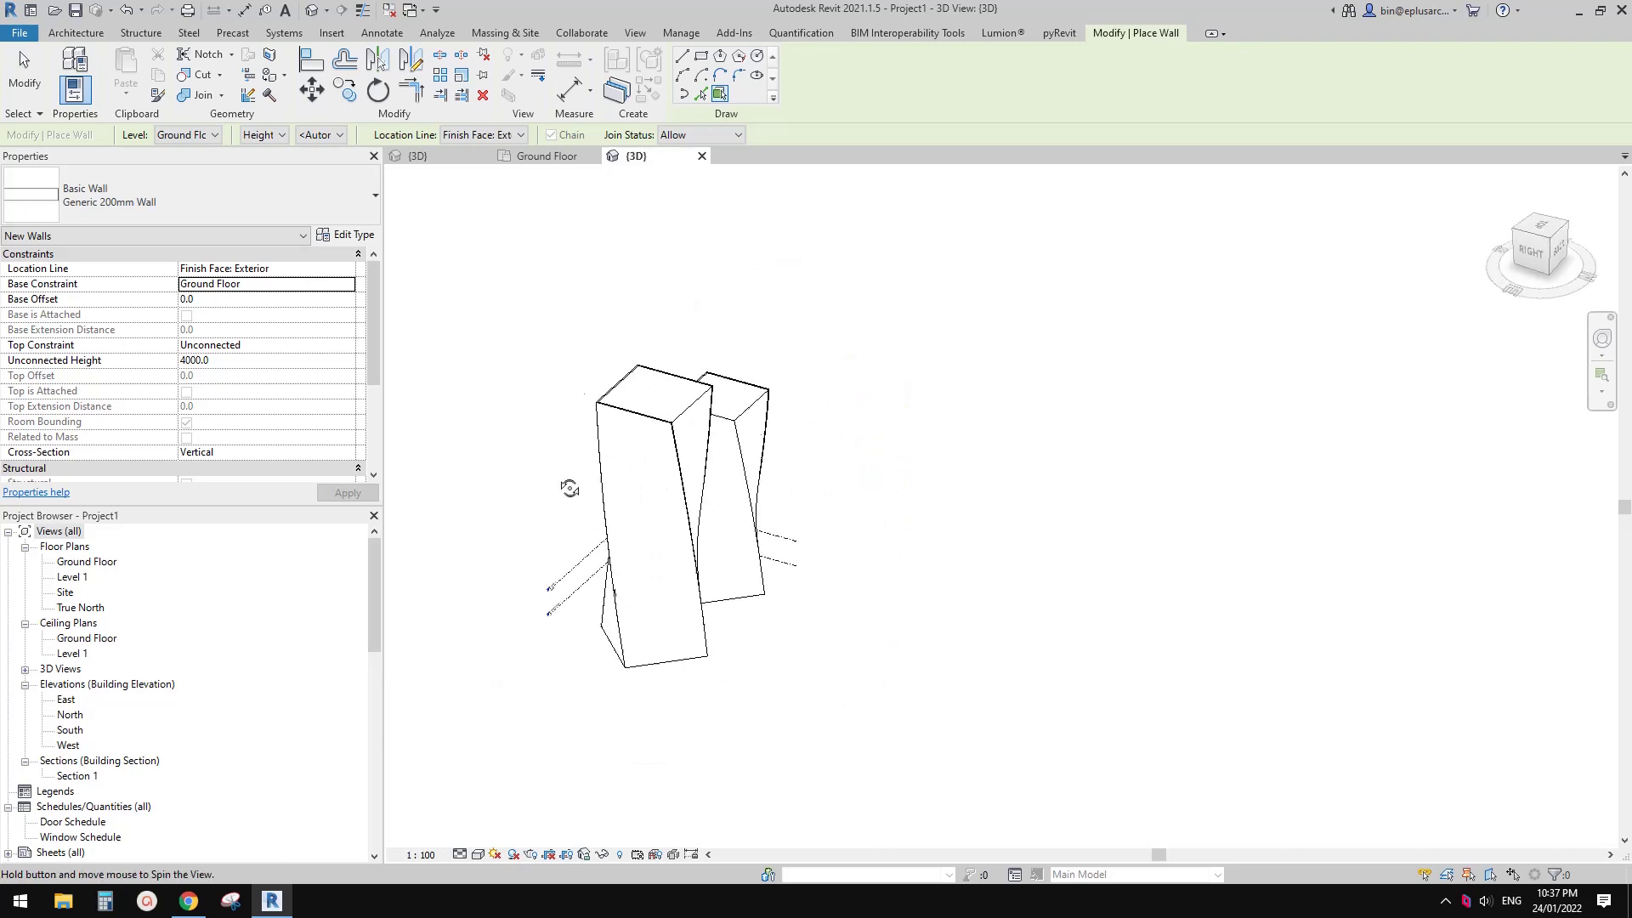
{"action": "key", "text": "Escape"}
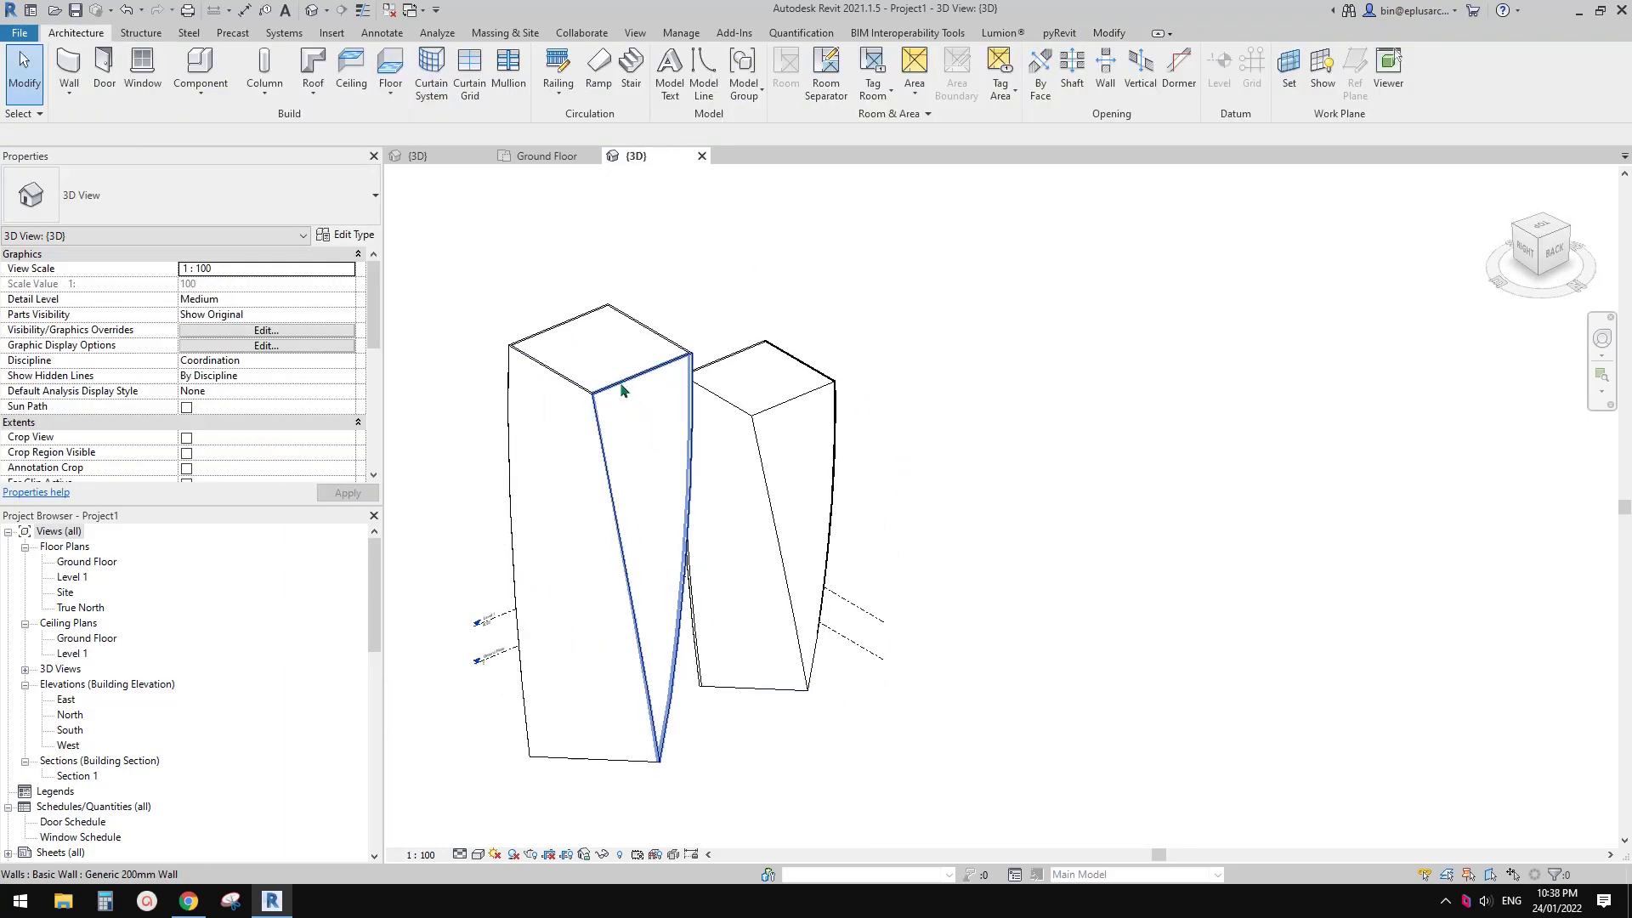
- Temporarily hide the taller tower's form so that only its walls are shown
{"action": "left_click", "coordinate": [629, 384]}
{"action": "middle_click_drag", "start_coordinate": [629, 384], "coordinate": [889, 597], "text": "shift"}
{"action": "key", "text": "h"}
{"action": "key", "text": "h"}
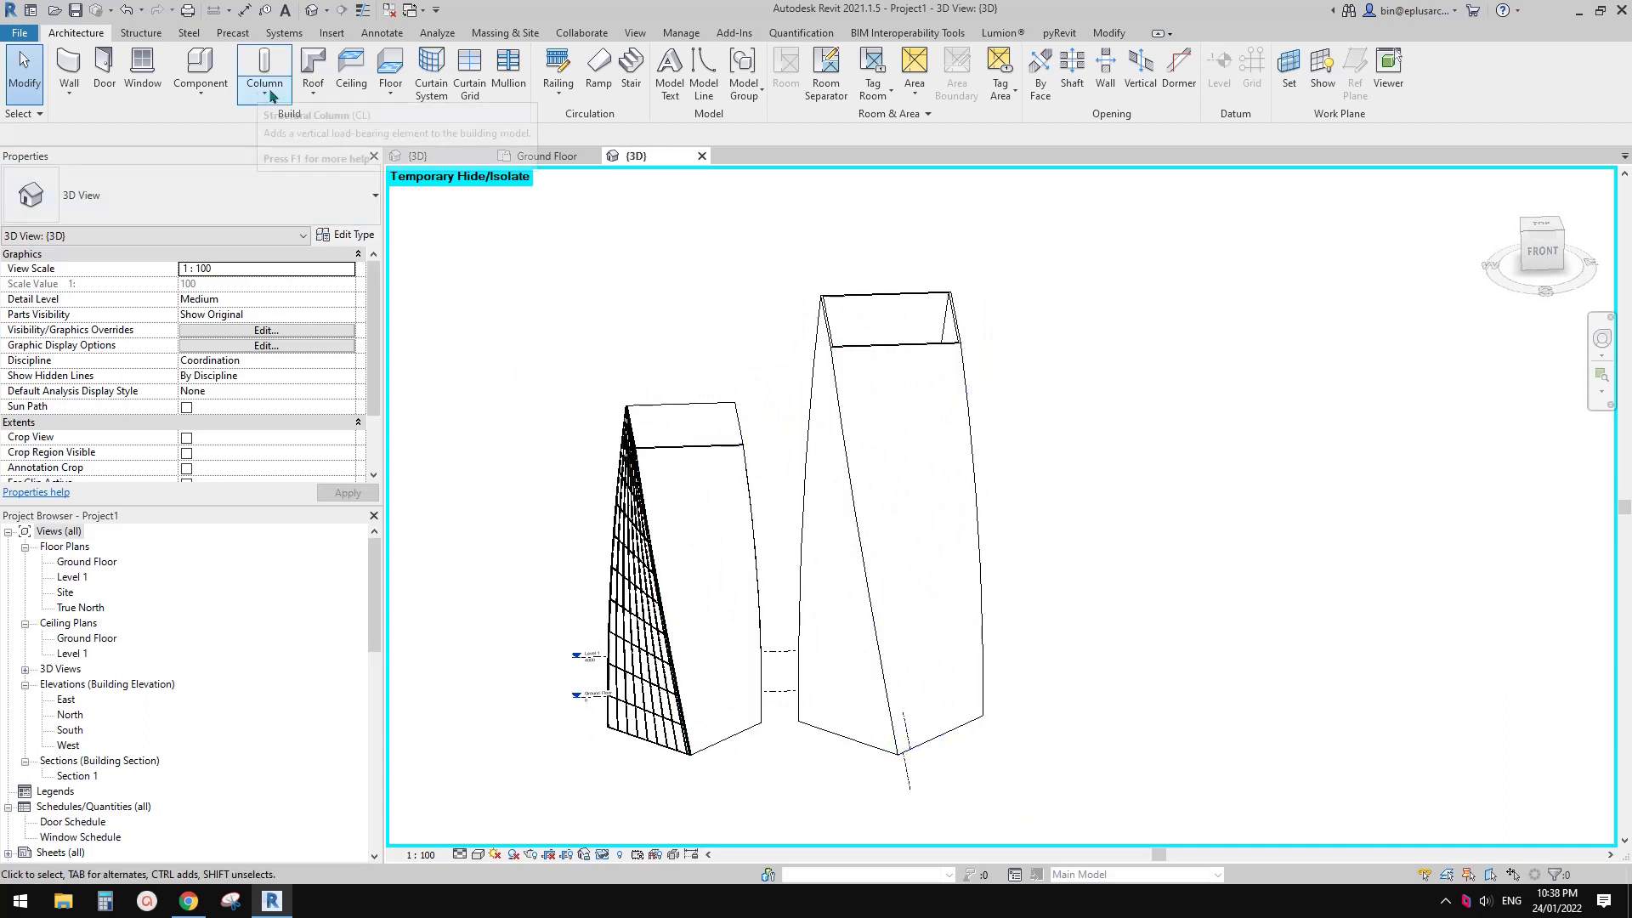
{"action": "left_click", "coordinate": [316, 94]}
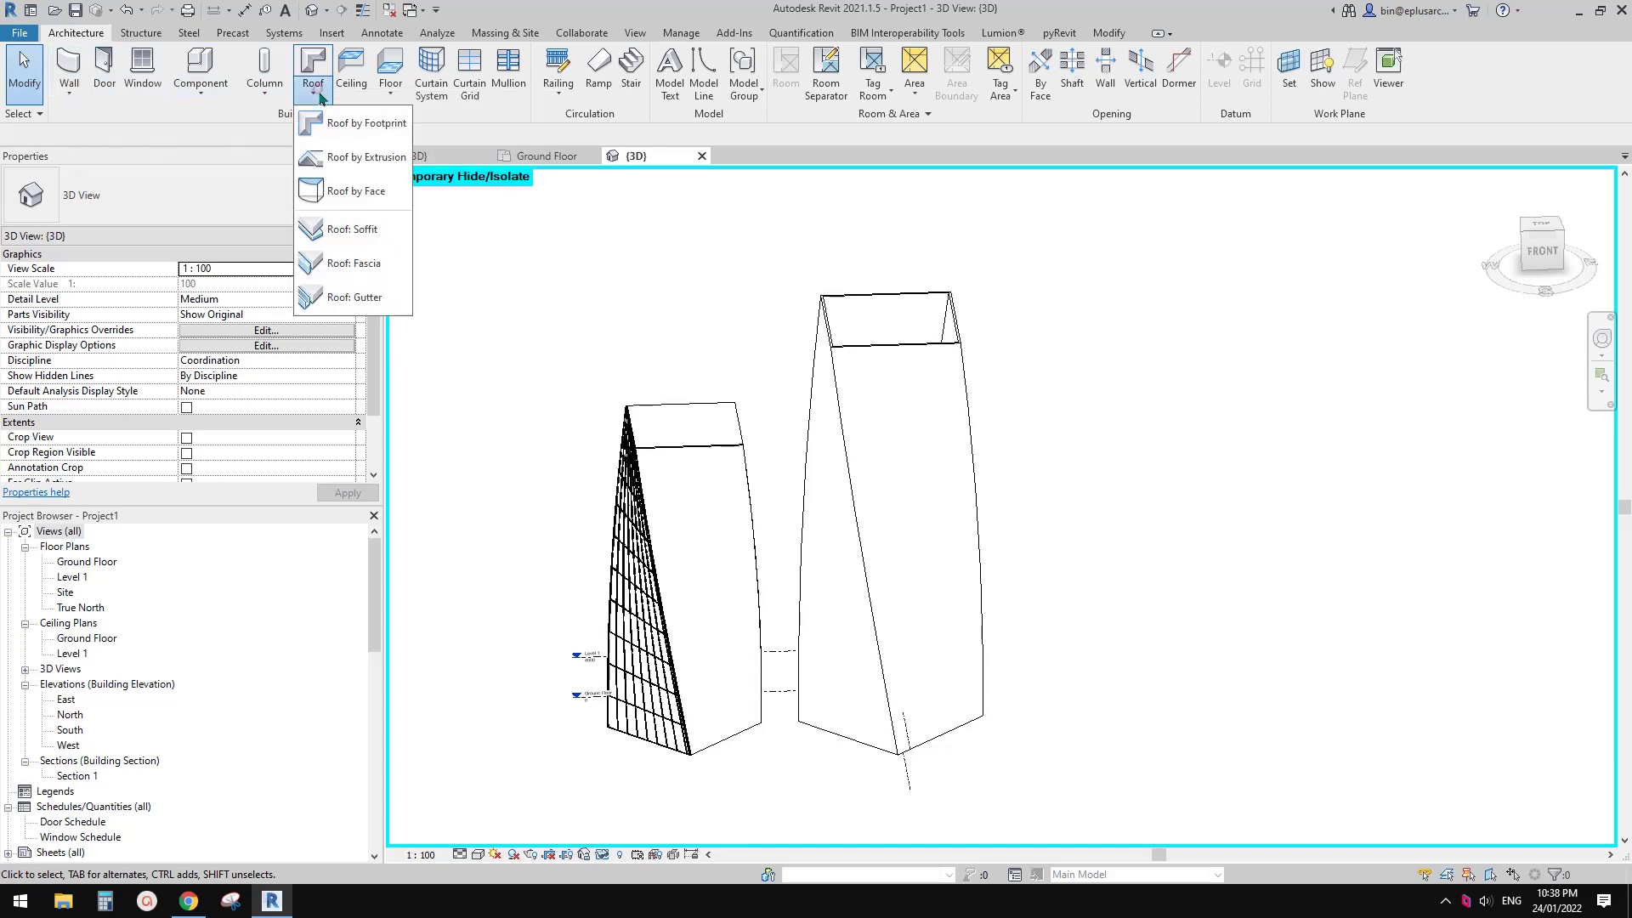
{"action": "left_click", "coordinate": [373, 192]}
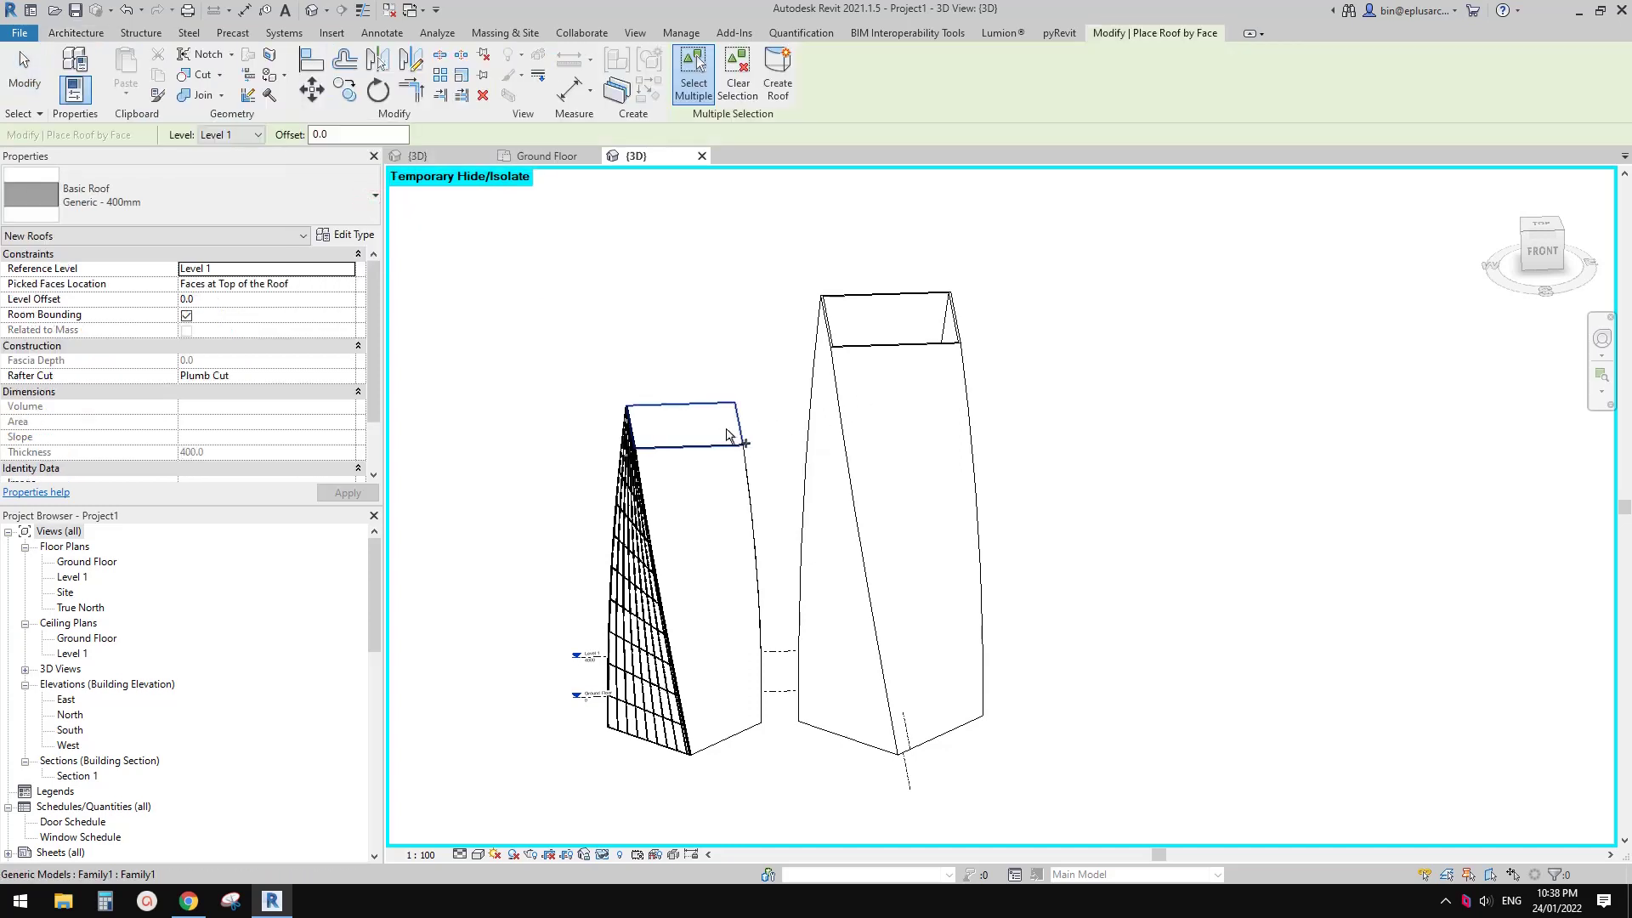
{"action": "middle_click_drag", "start_coordinate": [732, 441], "coordinate": [994, 498], "text": "shift"}
{"action": "key", "text": "Escape"}
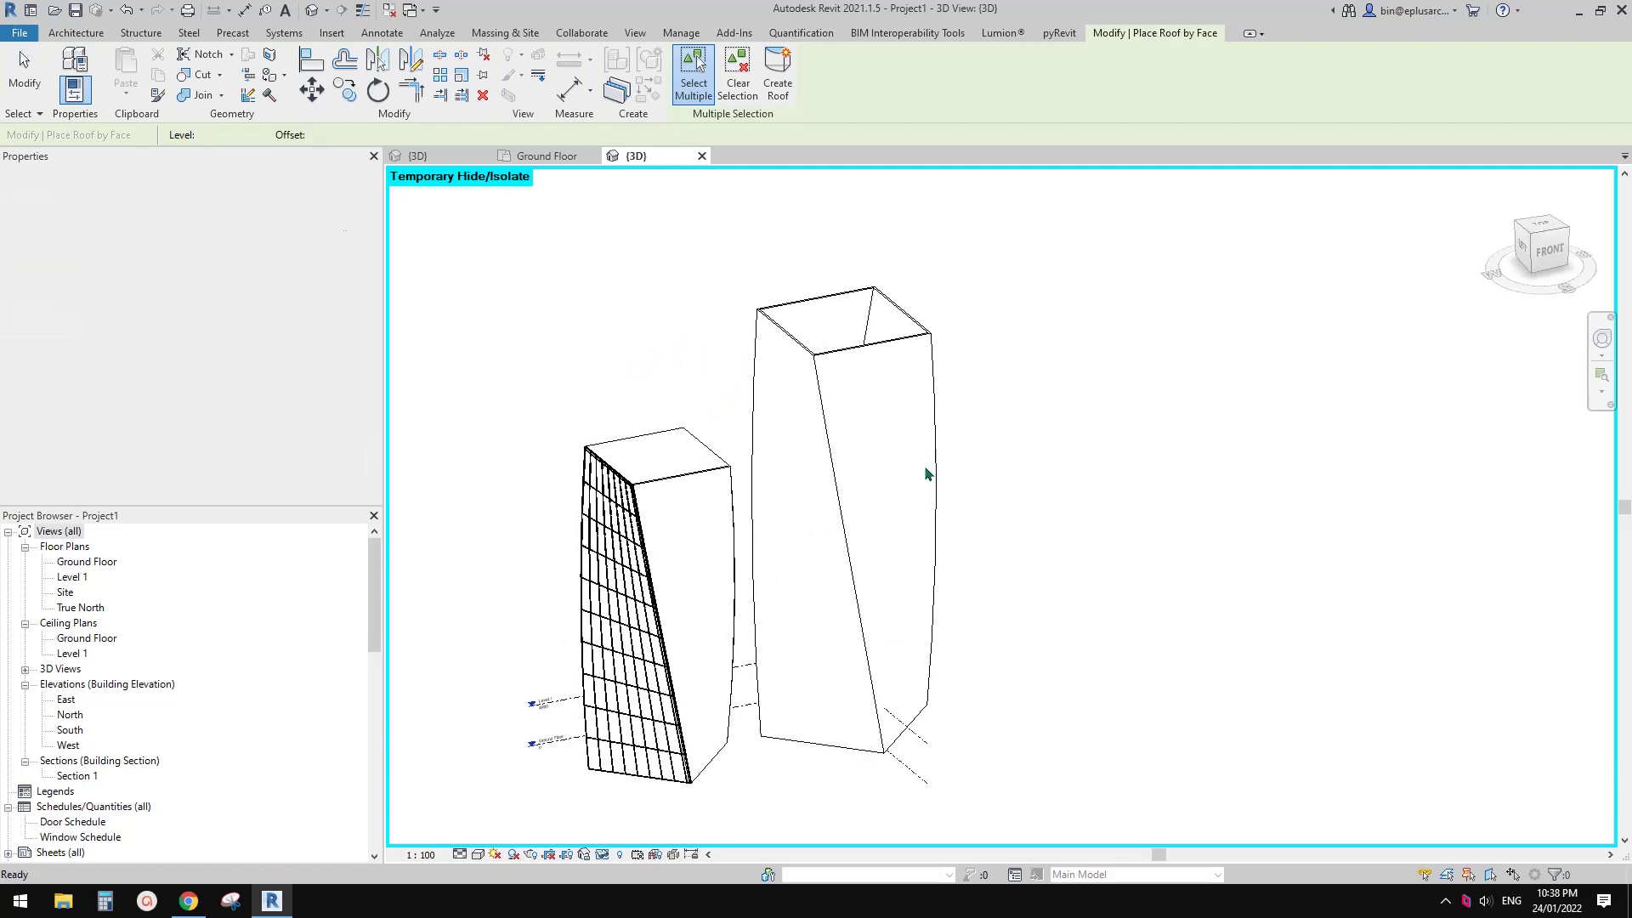
{"action": "left_click", "coordinate": [888, 457]}
{"action": "middle_click_drag", "start_coordinate": [888, 455], "coordinate": [805, 350]}
{"action": "left_click", "coordinate": [876, 448]}
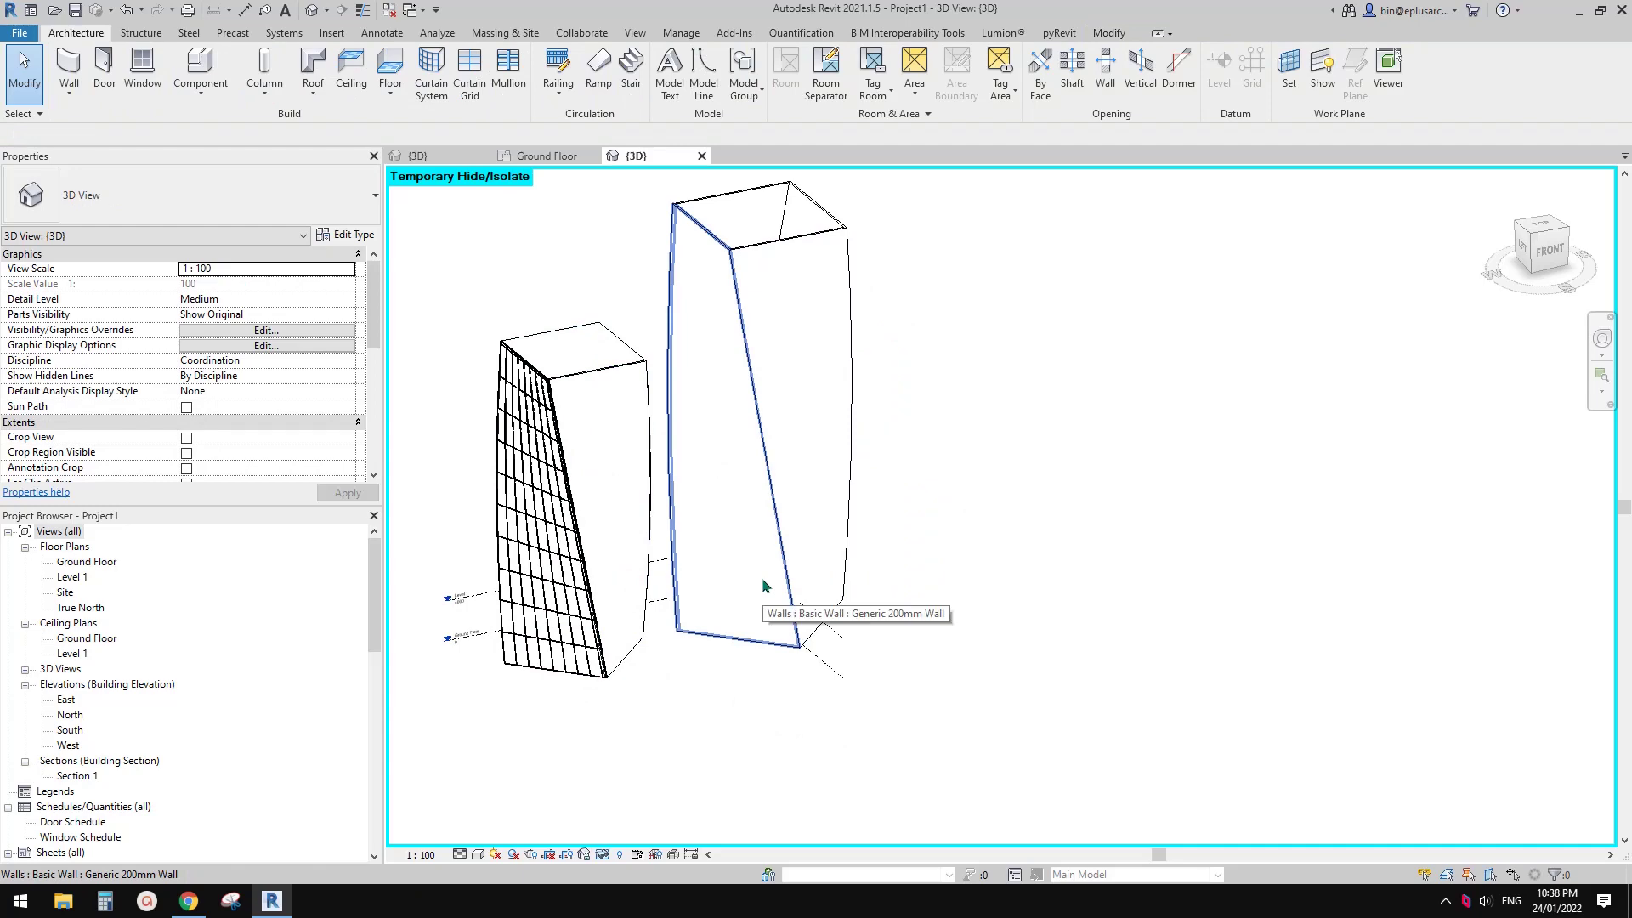
- Select the shorter tower form and open its family for editing
{"action": "left_click", "coordinate": [578, 350]}
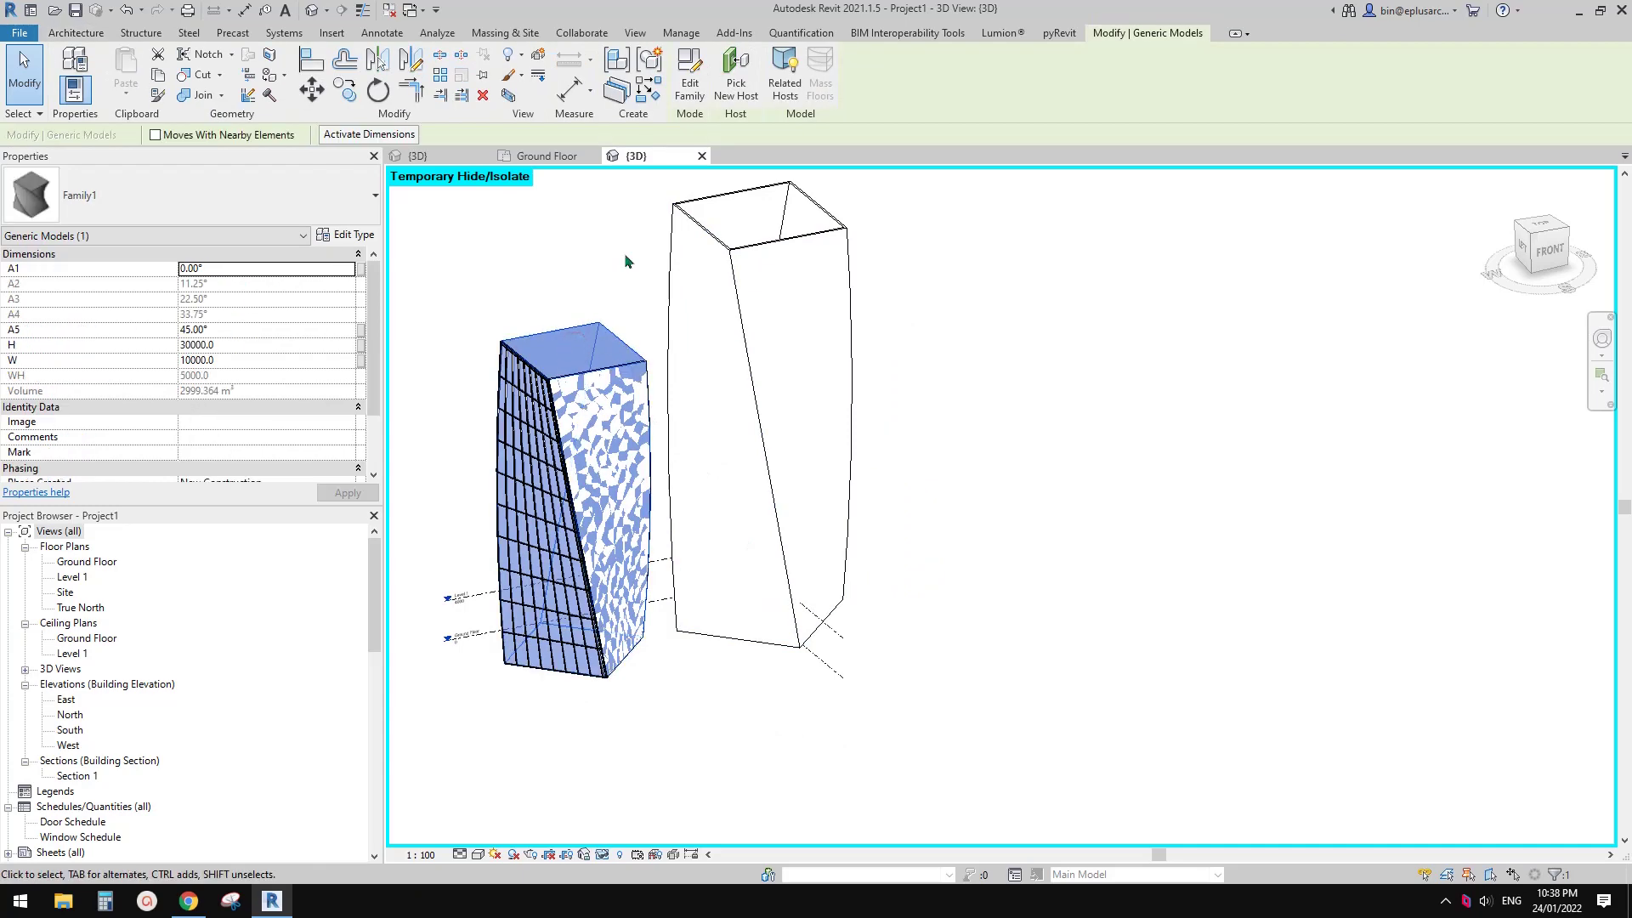
{"action": "middle_click_drag", "start_coordinate": [850, 297], "coordinate": [1048, 341], "text": "shift"}
{"action": "left_click", "coordinate": [1049, 342]}
{"action": "left_click", "coordinate": [639, 314]}
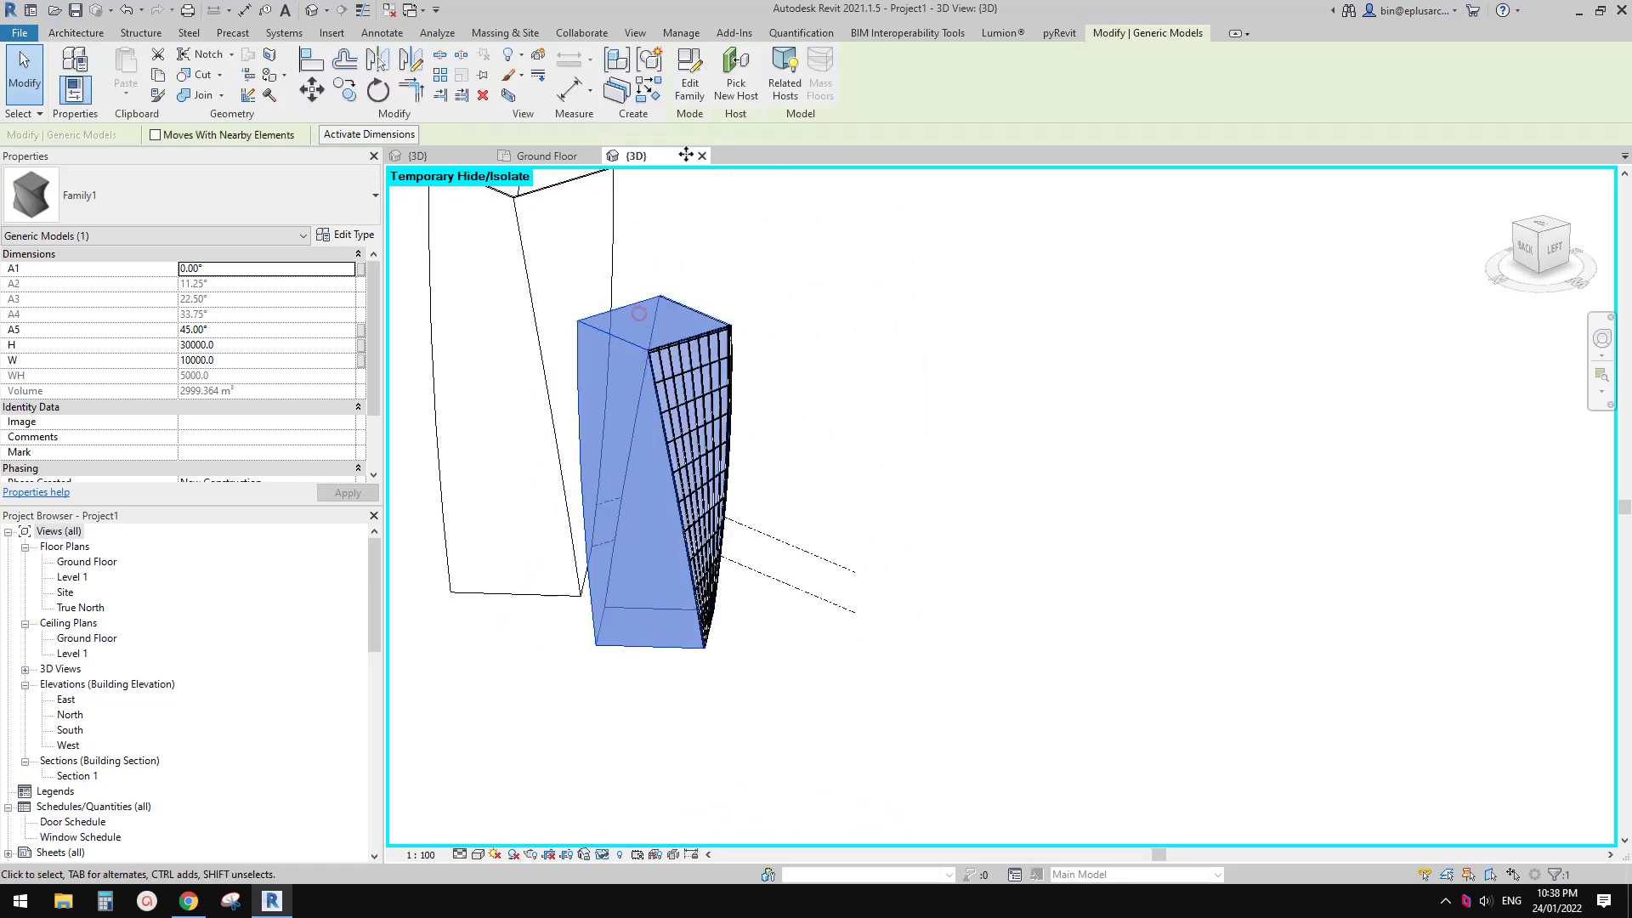
{"action": "left_click", "coordinate": [696, 75]}
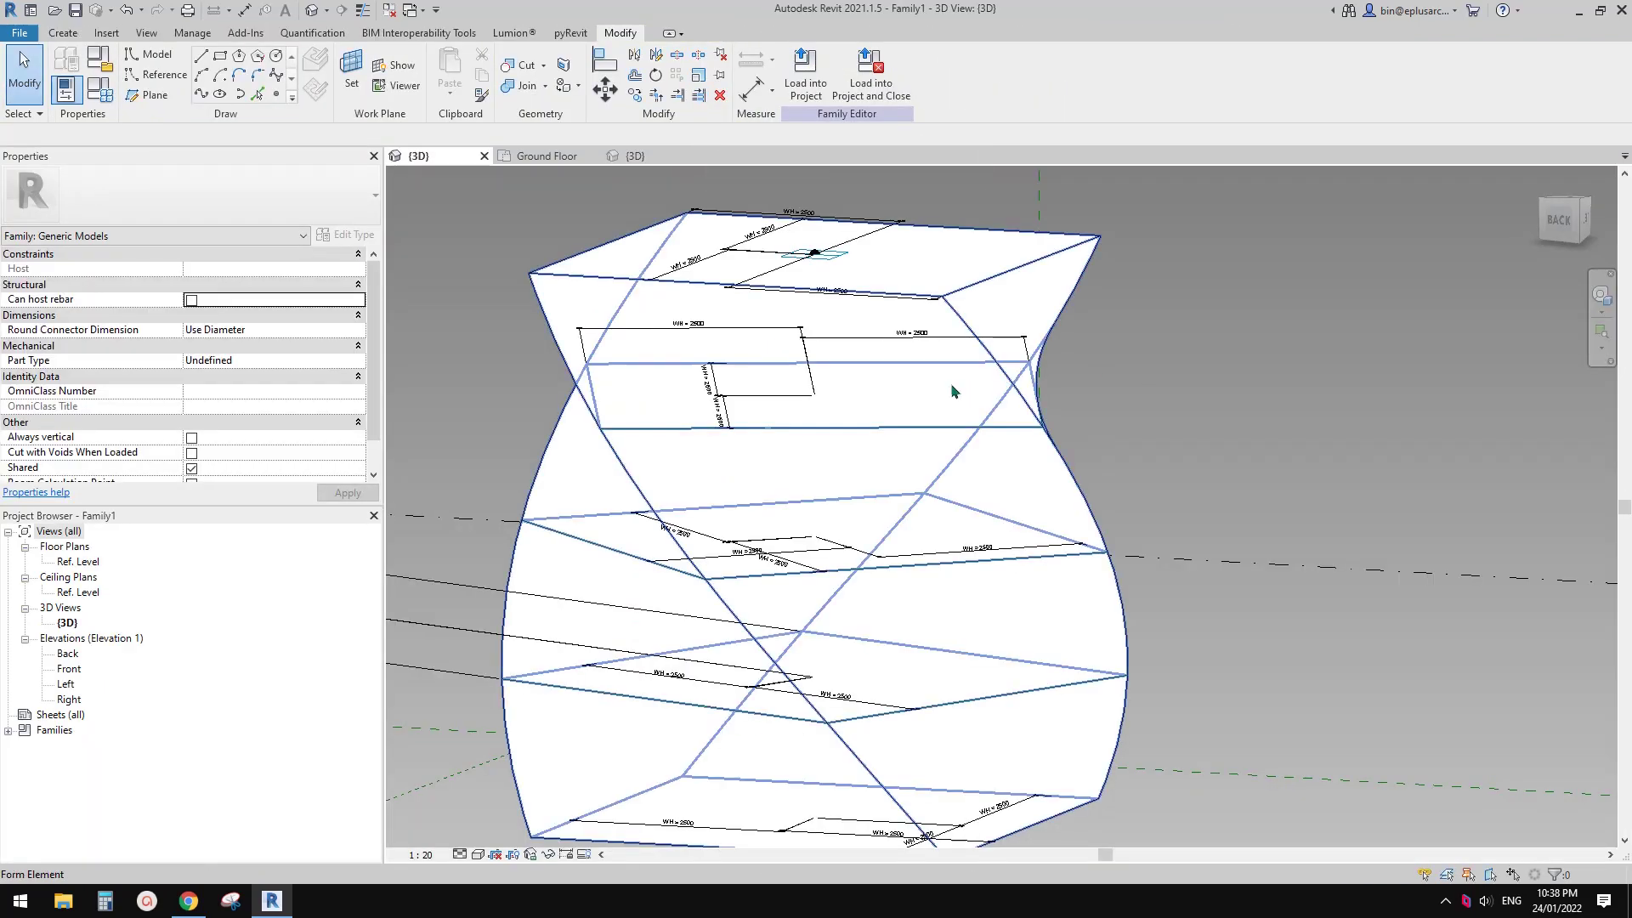
- Examine the family's twisted form and the reference point at its top from several sides
{"action": "scroll", "coordinate": [952, 391], "scroll_direction": "down", "scroll_amount": 3}
{"action": "middle_click_drag", "start_coordinate": [952, 391], "coordinate": [861, 314], "text": "shift"}
{"action": "left_click", "coordinate": [993, 384]}
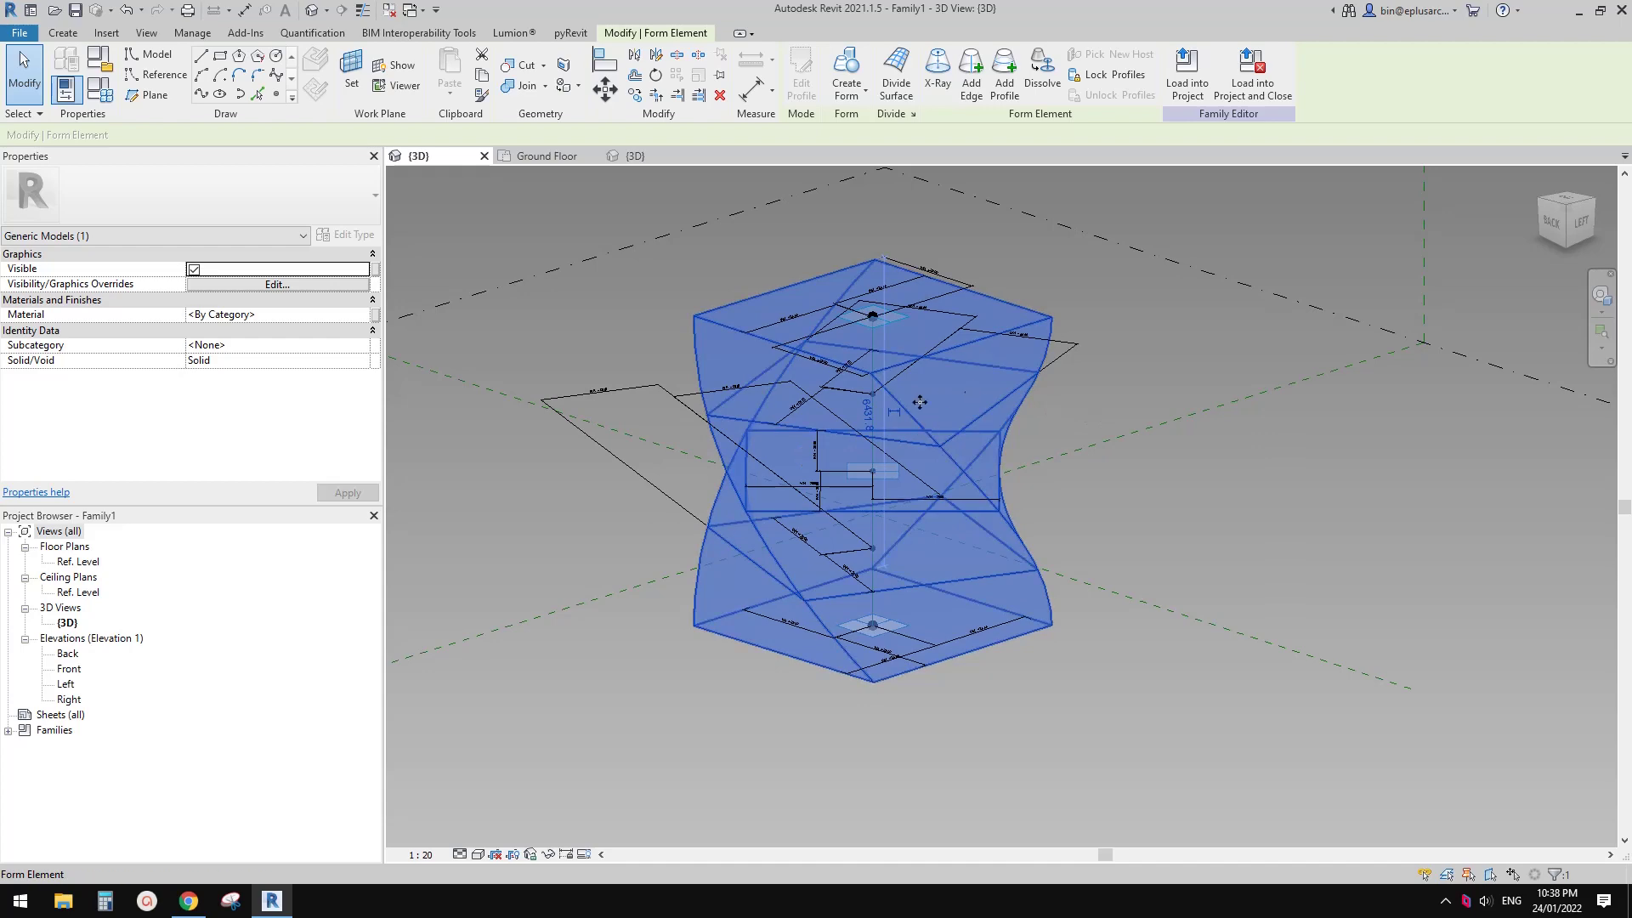
{"action": "middle_click_drag", "start_coordinate": [920, 402], "coordinate": [895, 449], "text": "shift"}
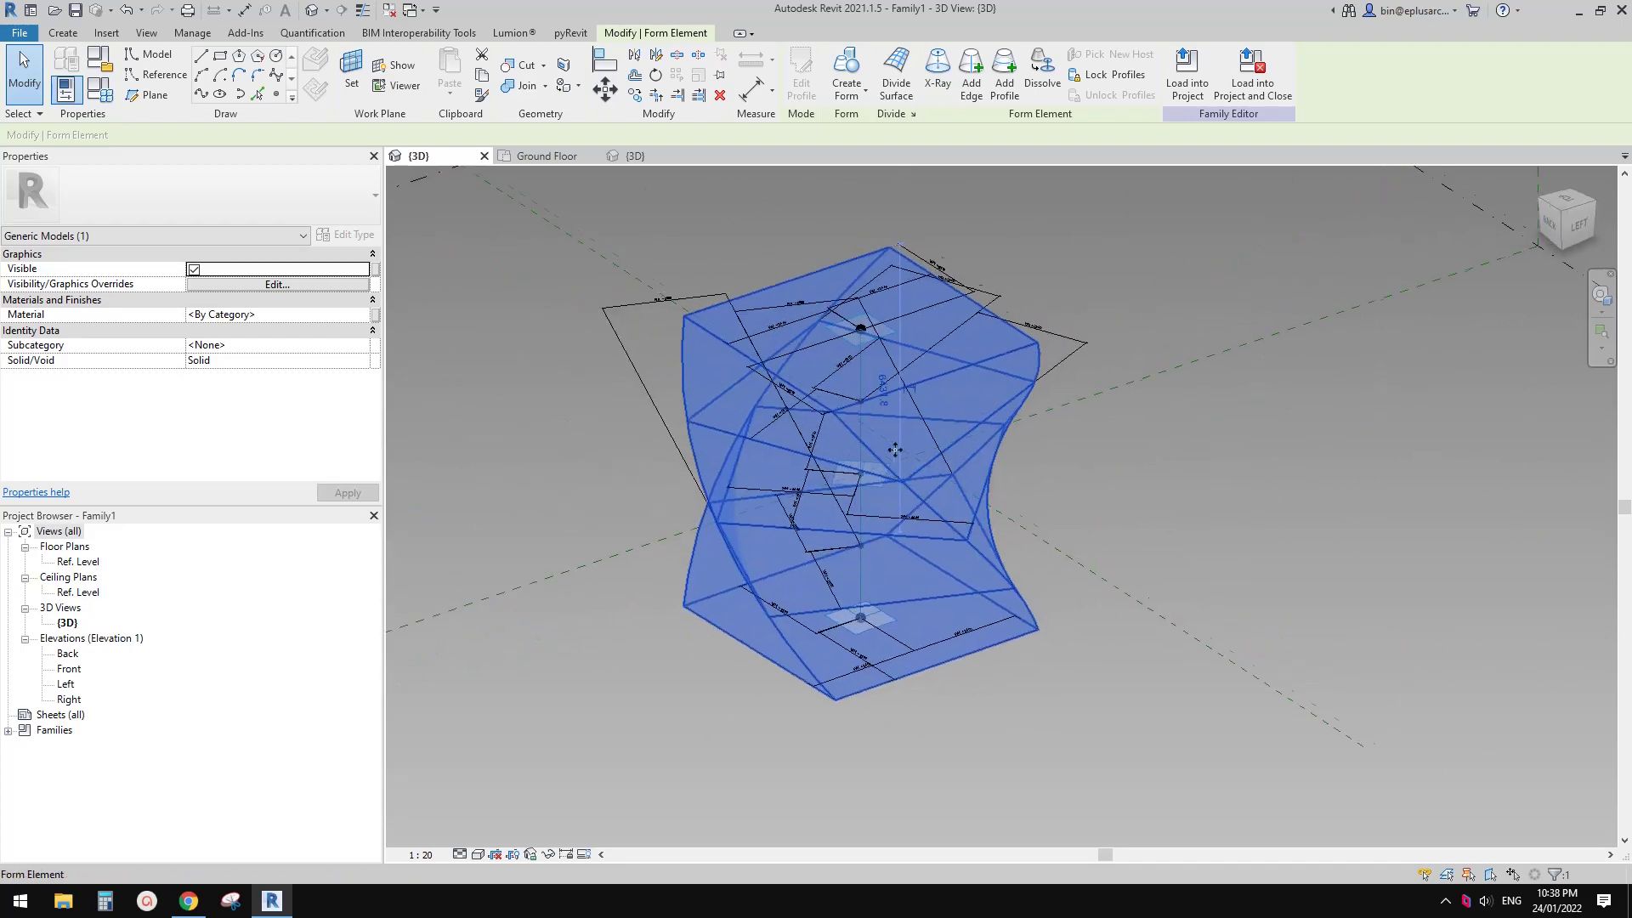
{"action": "key", "text": "Escape"}
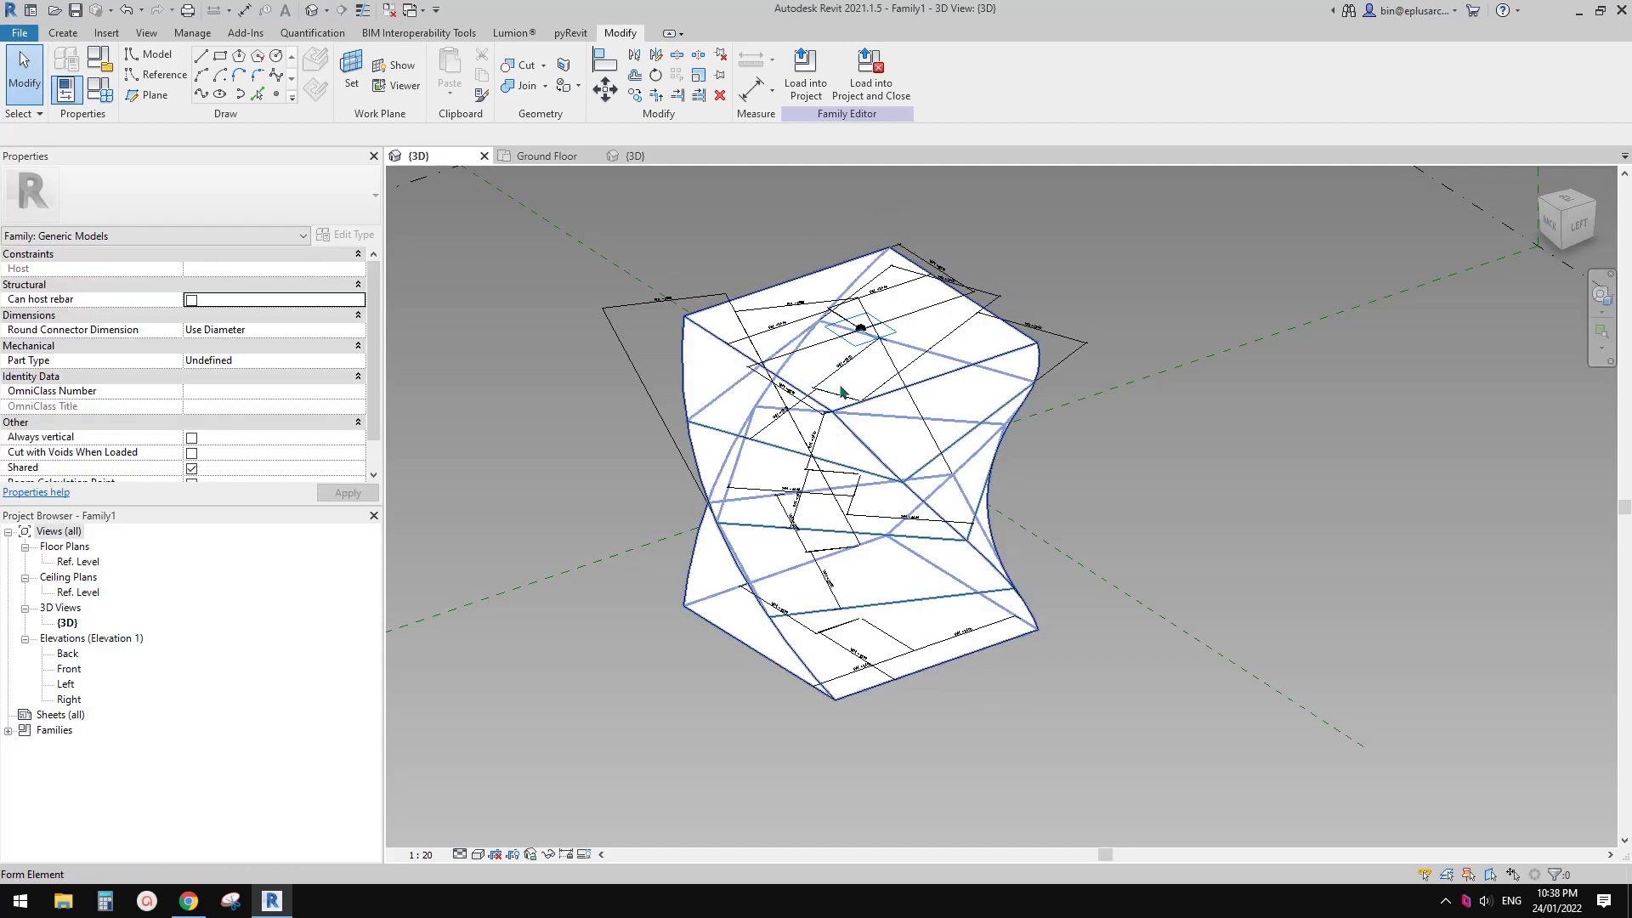
{"action": "left_click", "coordinate": [860, 344]}
{"action": "middle_click_drag", "start_coordinate": [860, 344], "coordinate": [938, 432], "text": "shift"}
- Return to the project's 3D view and reopen the shorter tower's family for editing
{"action": "left_click", "coordinate": [544, 156]}
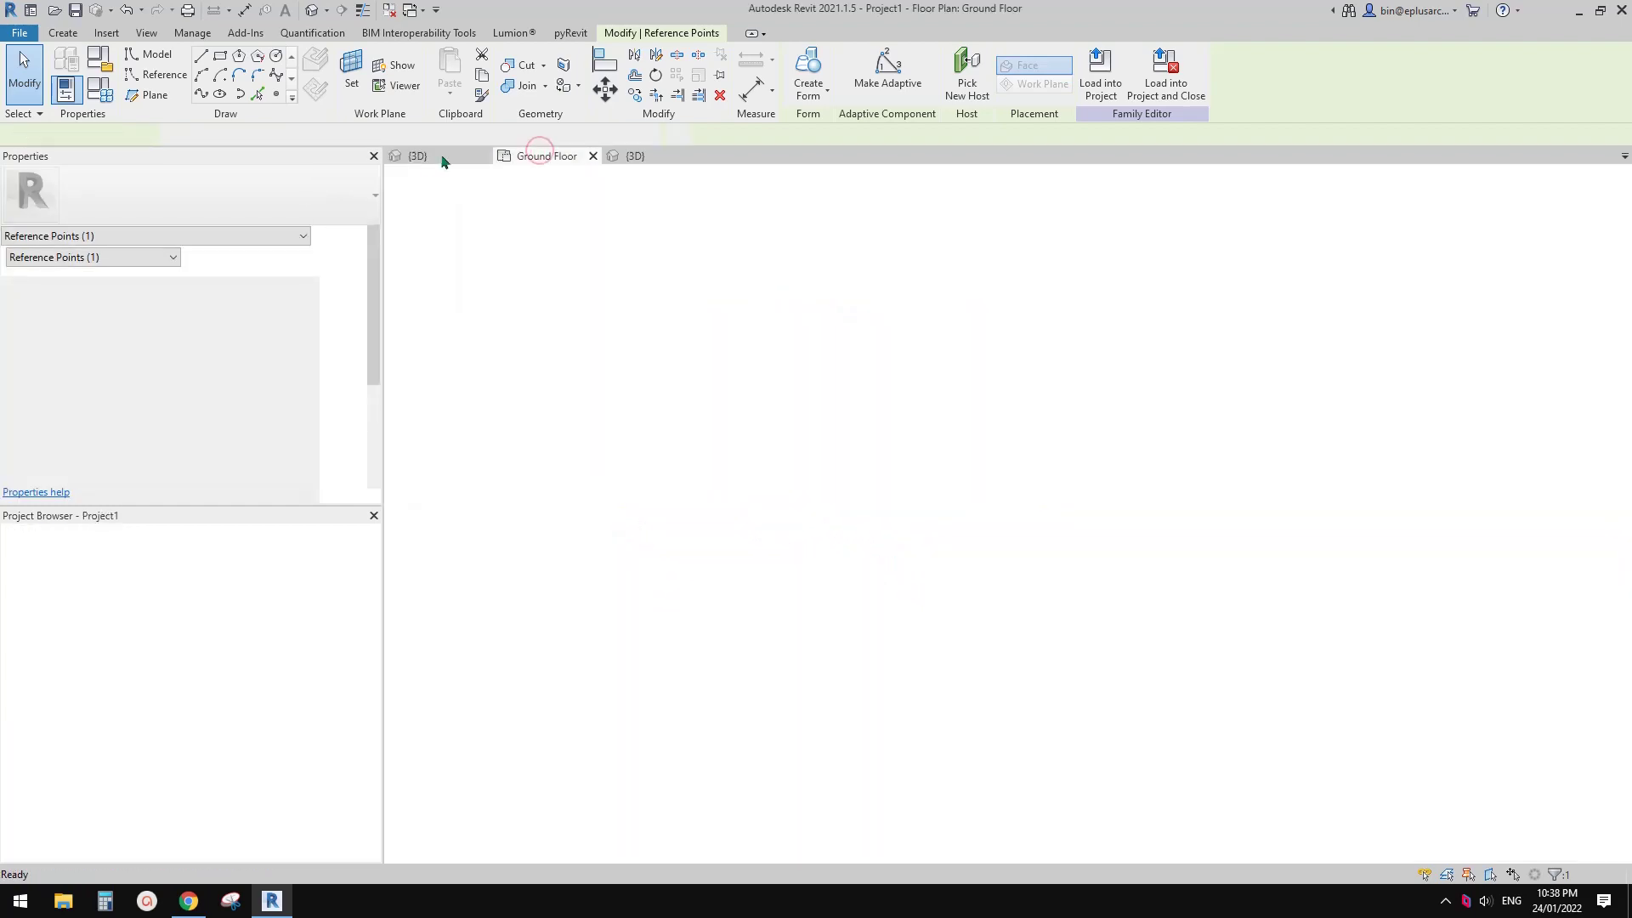
{"action": "left_click", "coordinate": [443, 156]}
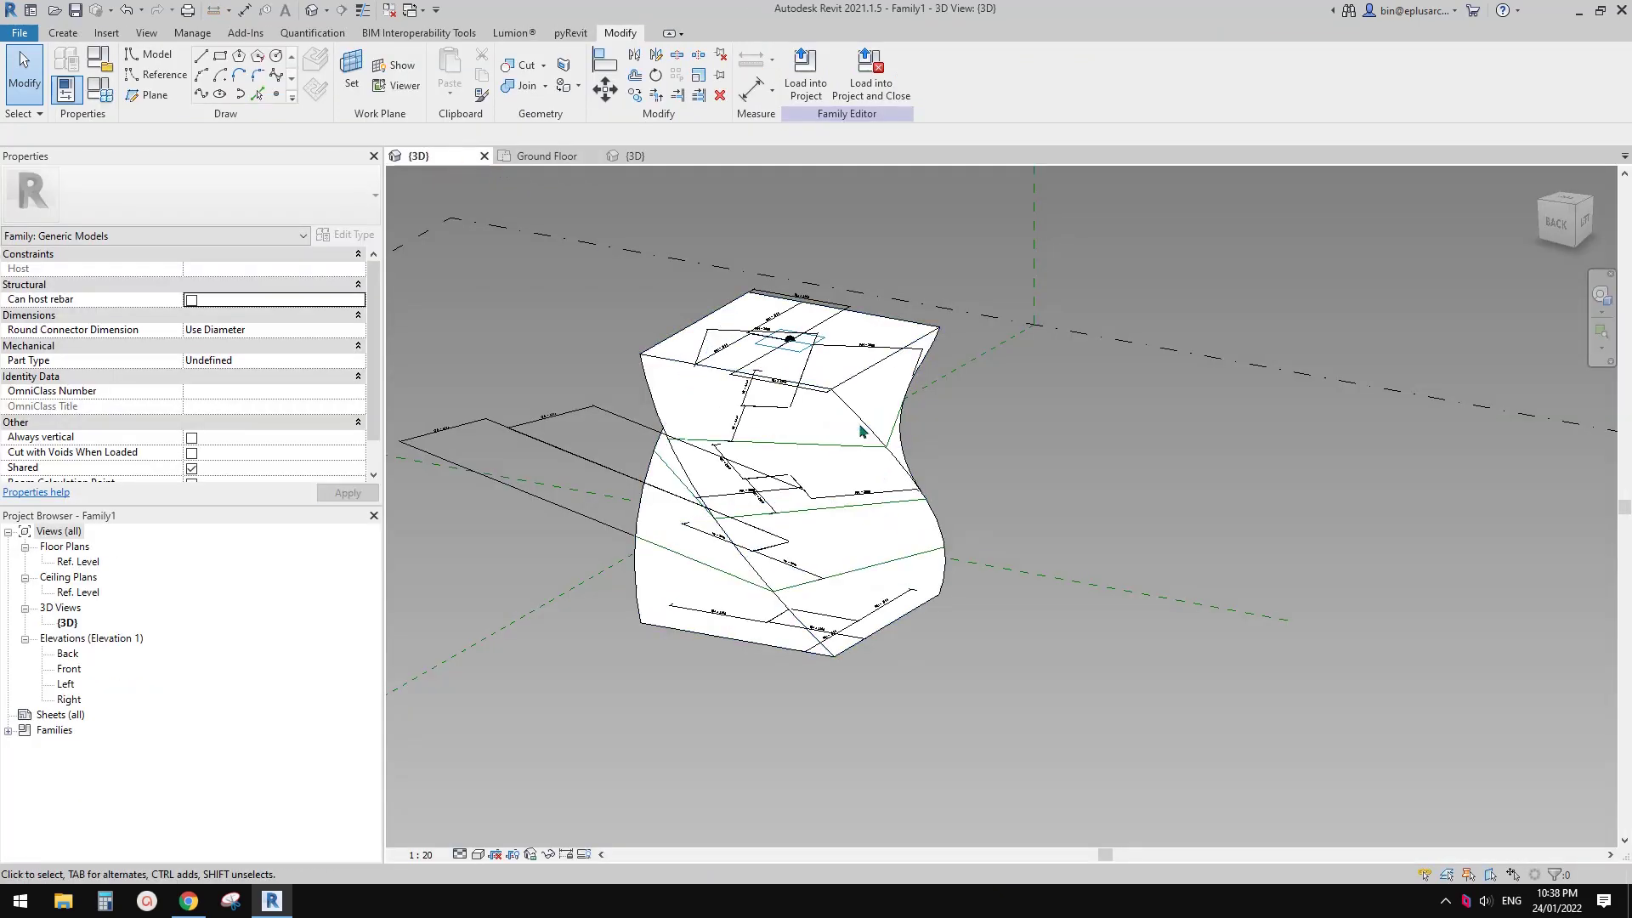
{"action": "middle_click_drag", "start_coordinate": [861, 431], "coordinate": [552, 204], "text": "shift"}
{"action": "left_click", "coordinate": [524, 158]}
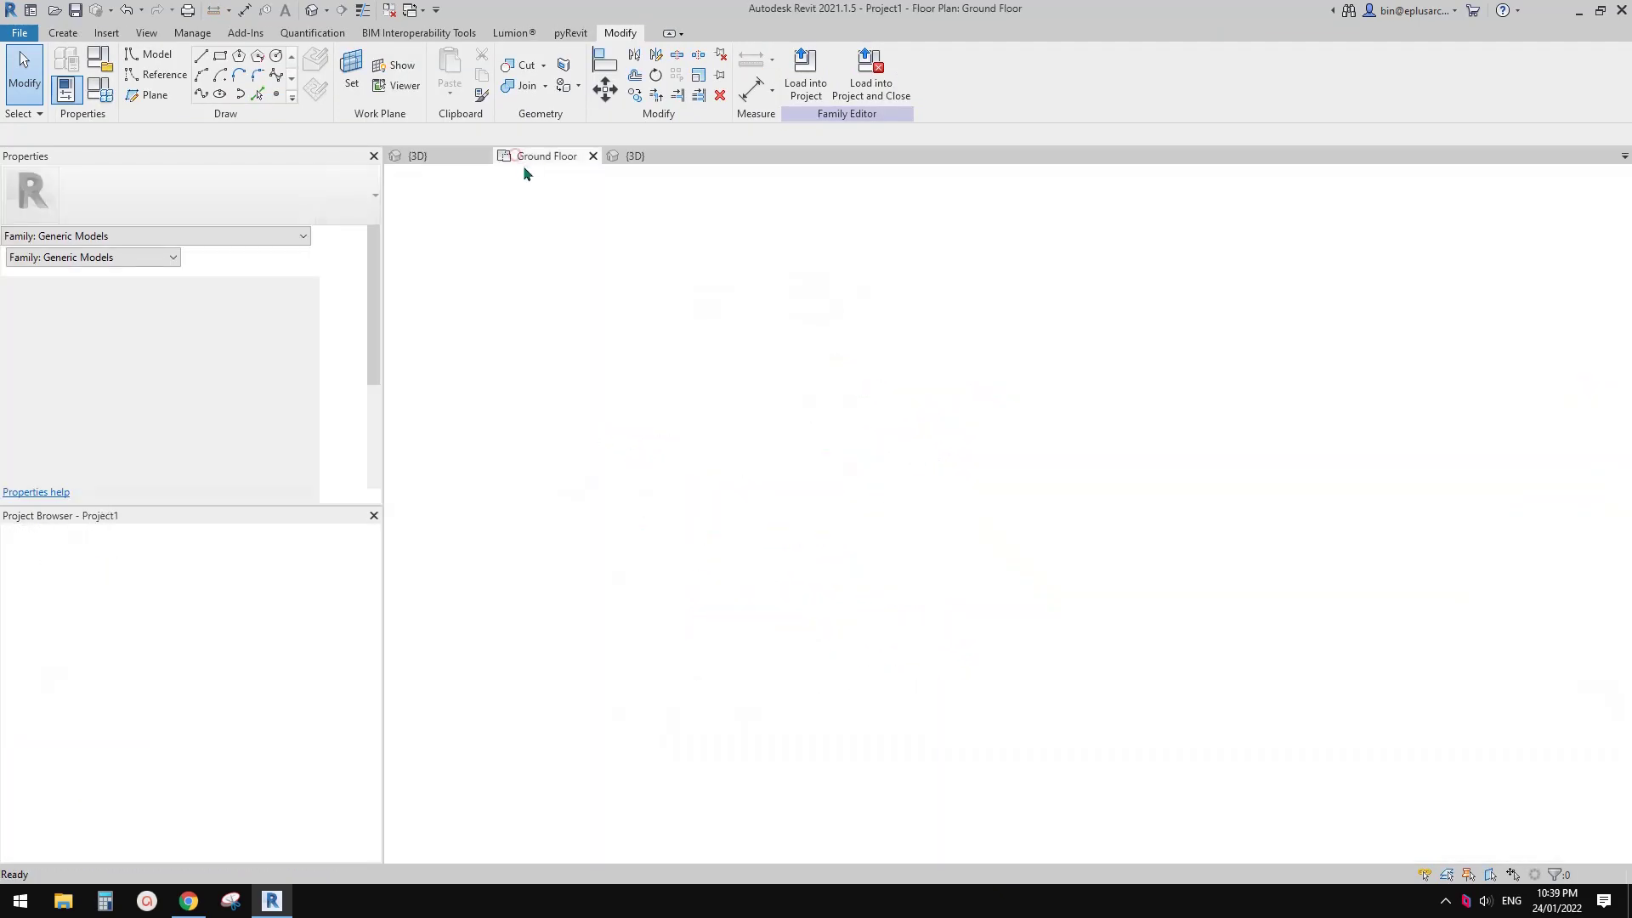
{"action": "left_click", "coordinate": [320, 13]}
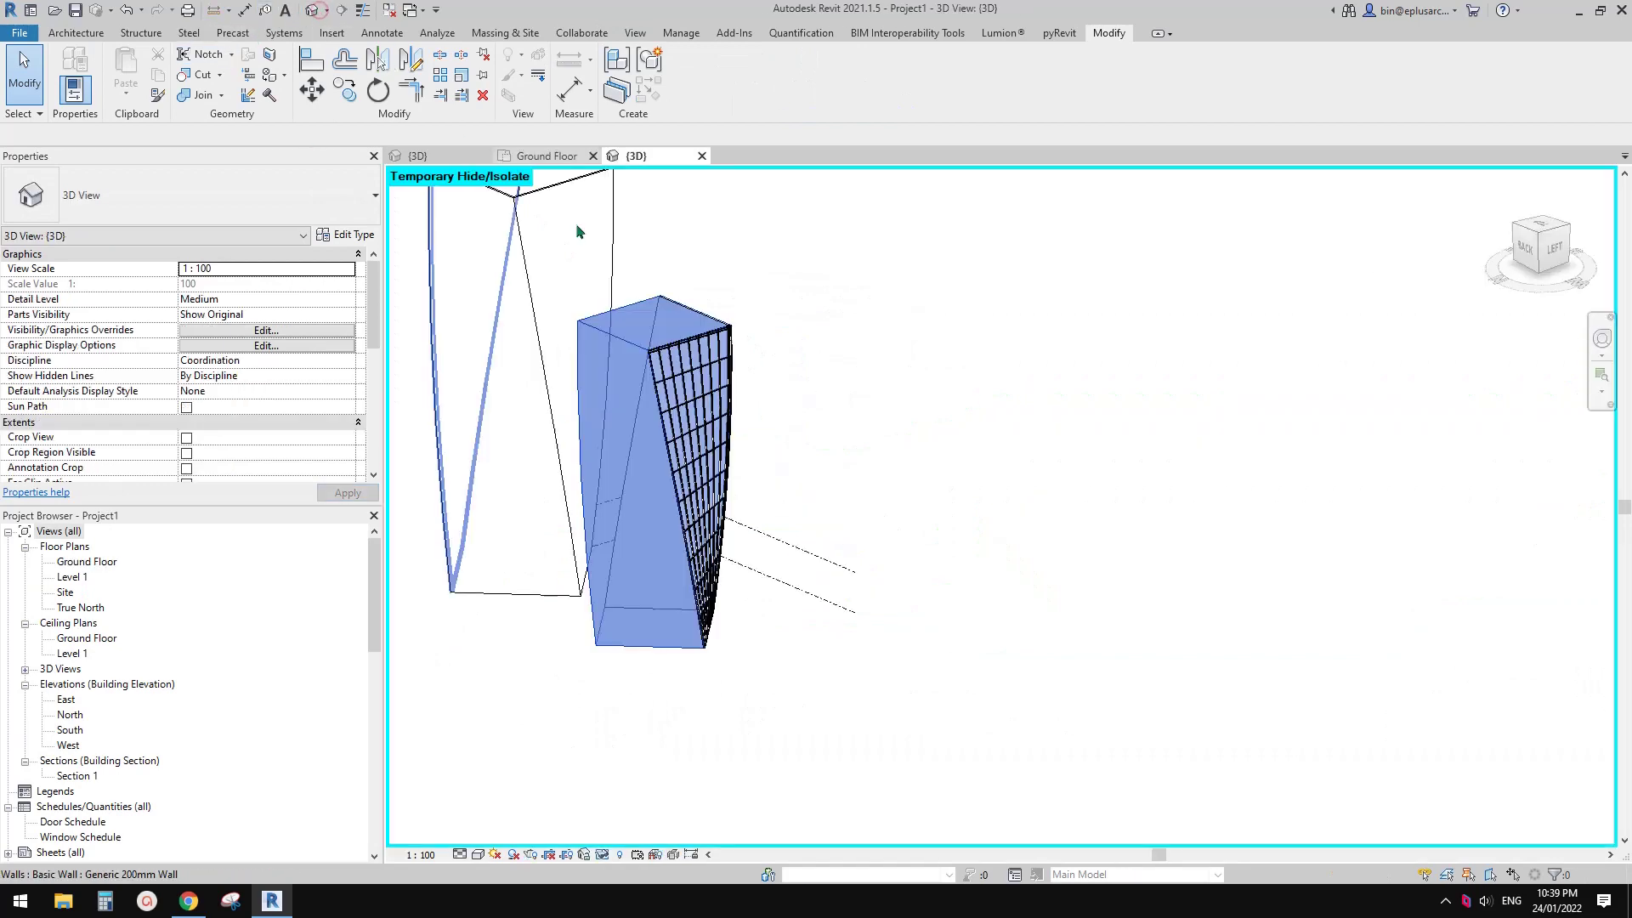
{"action": "middle_click_drag", "start_coordinate": [576, 226], "coordinate": [868, 340]}
{"action": "middle_click_drag", "start_coordinate": [953, 357], "coordinate": [648, 445], "text": "shift"}
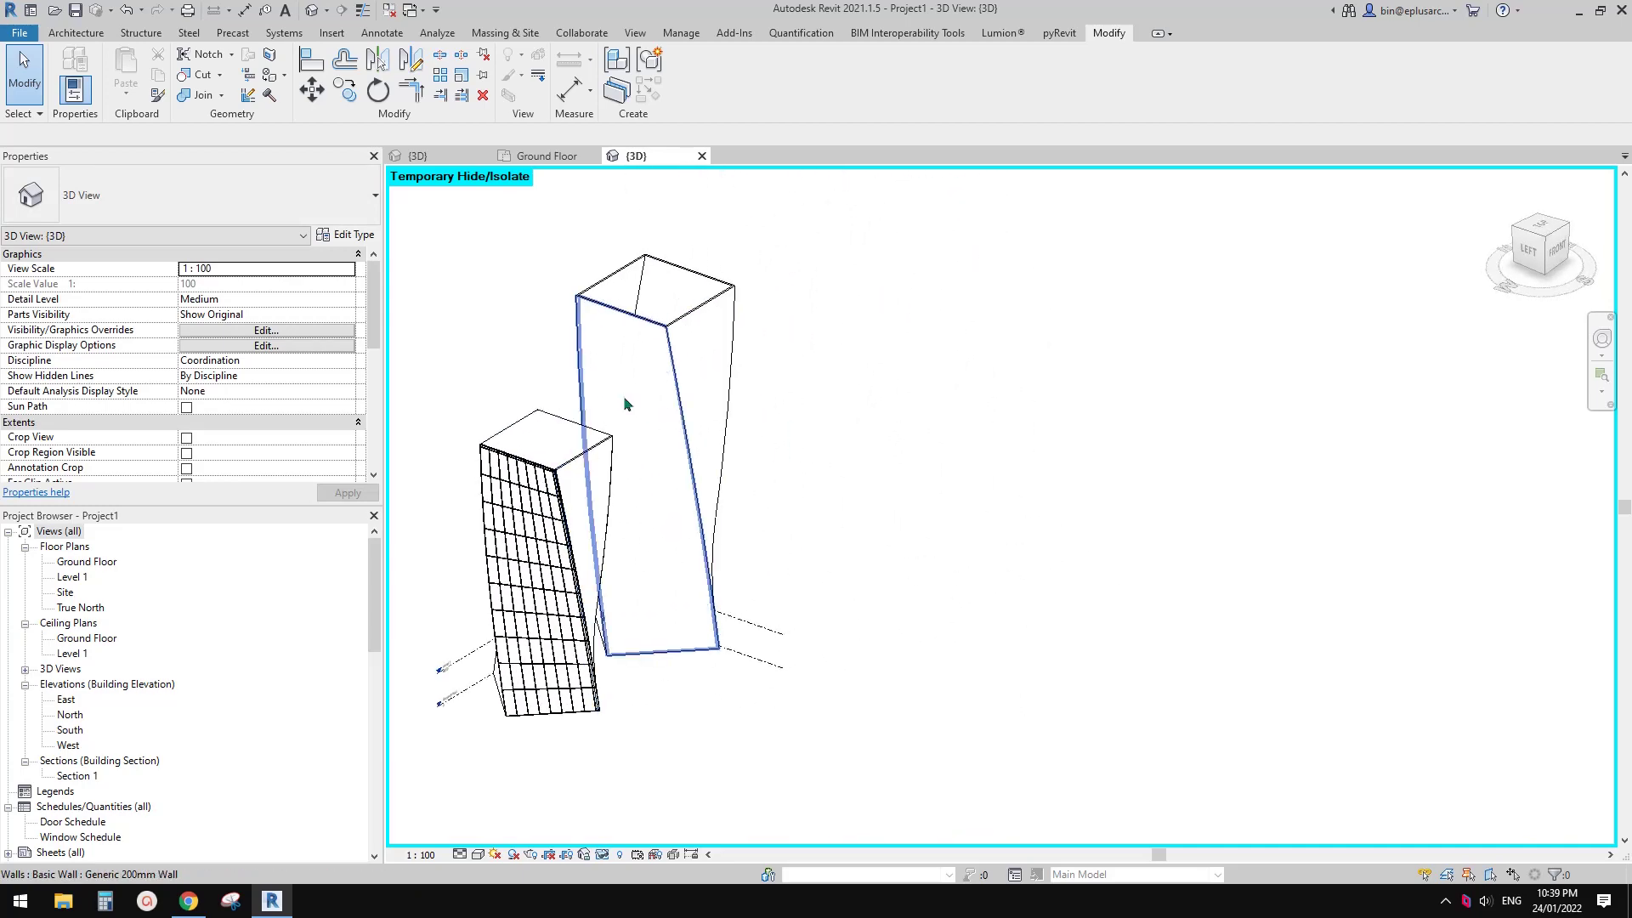
{"action": "left_click", "coordinate": [542, 449]}
{"action": "left_click", "coordinate": [690, 76]}
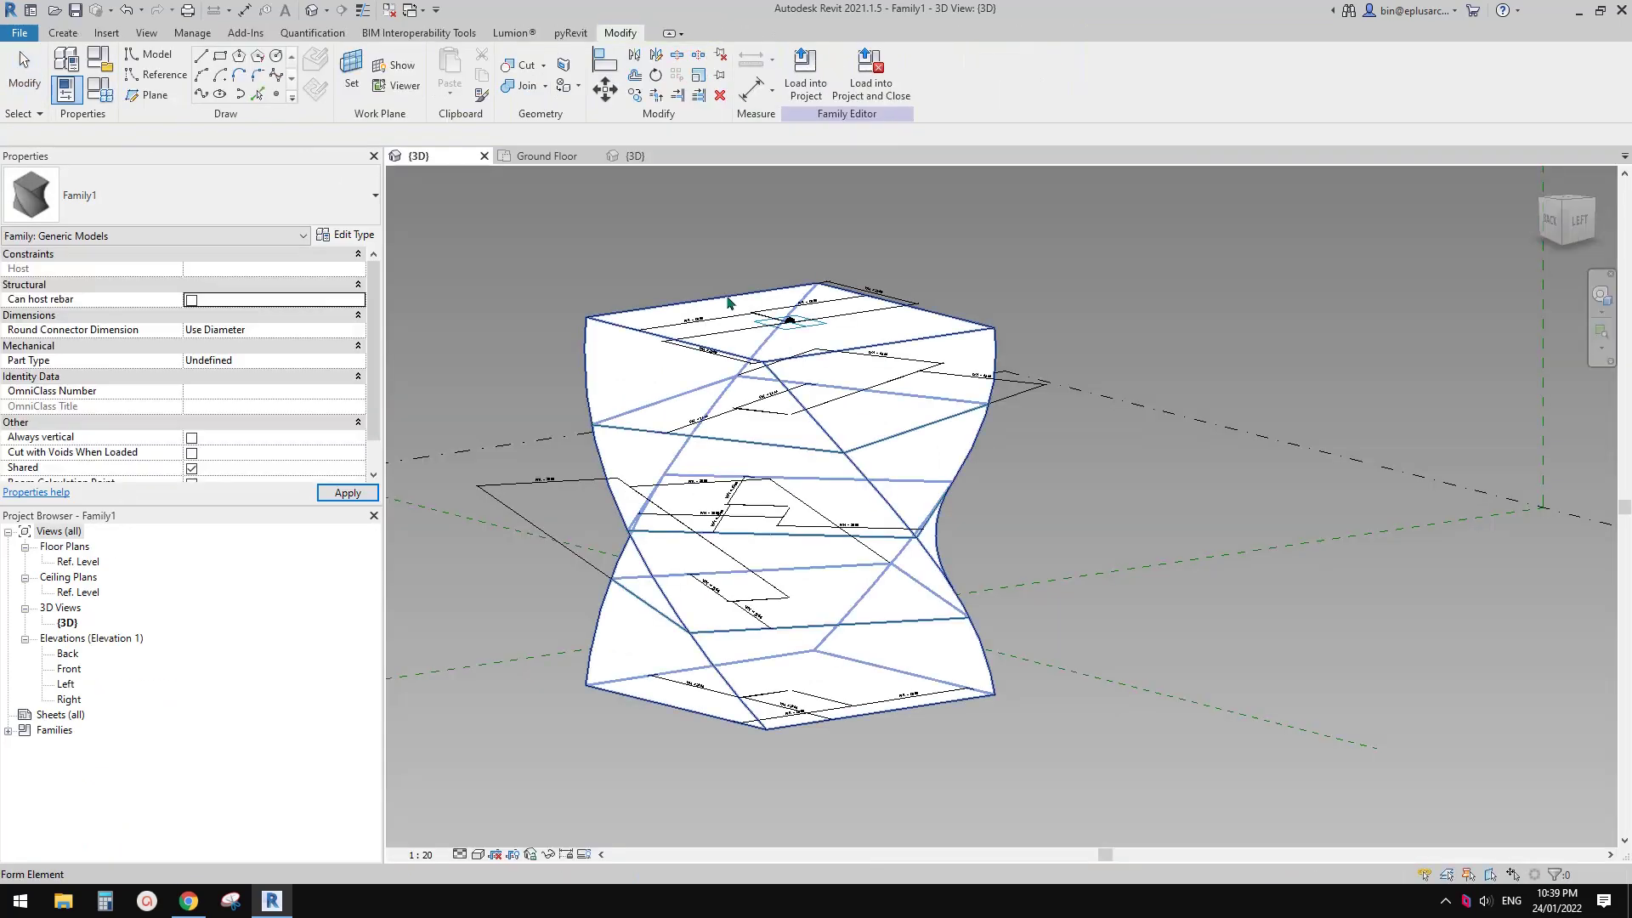
- Inspect the reference points at the top and the base of the twisted form
{"action": "middle_click_drag", "start_coordinate": [836, 351], "coordinate": [781, 474], "text": "shift"}
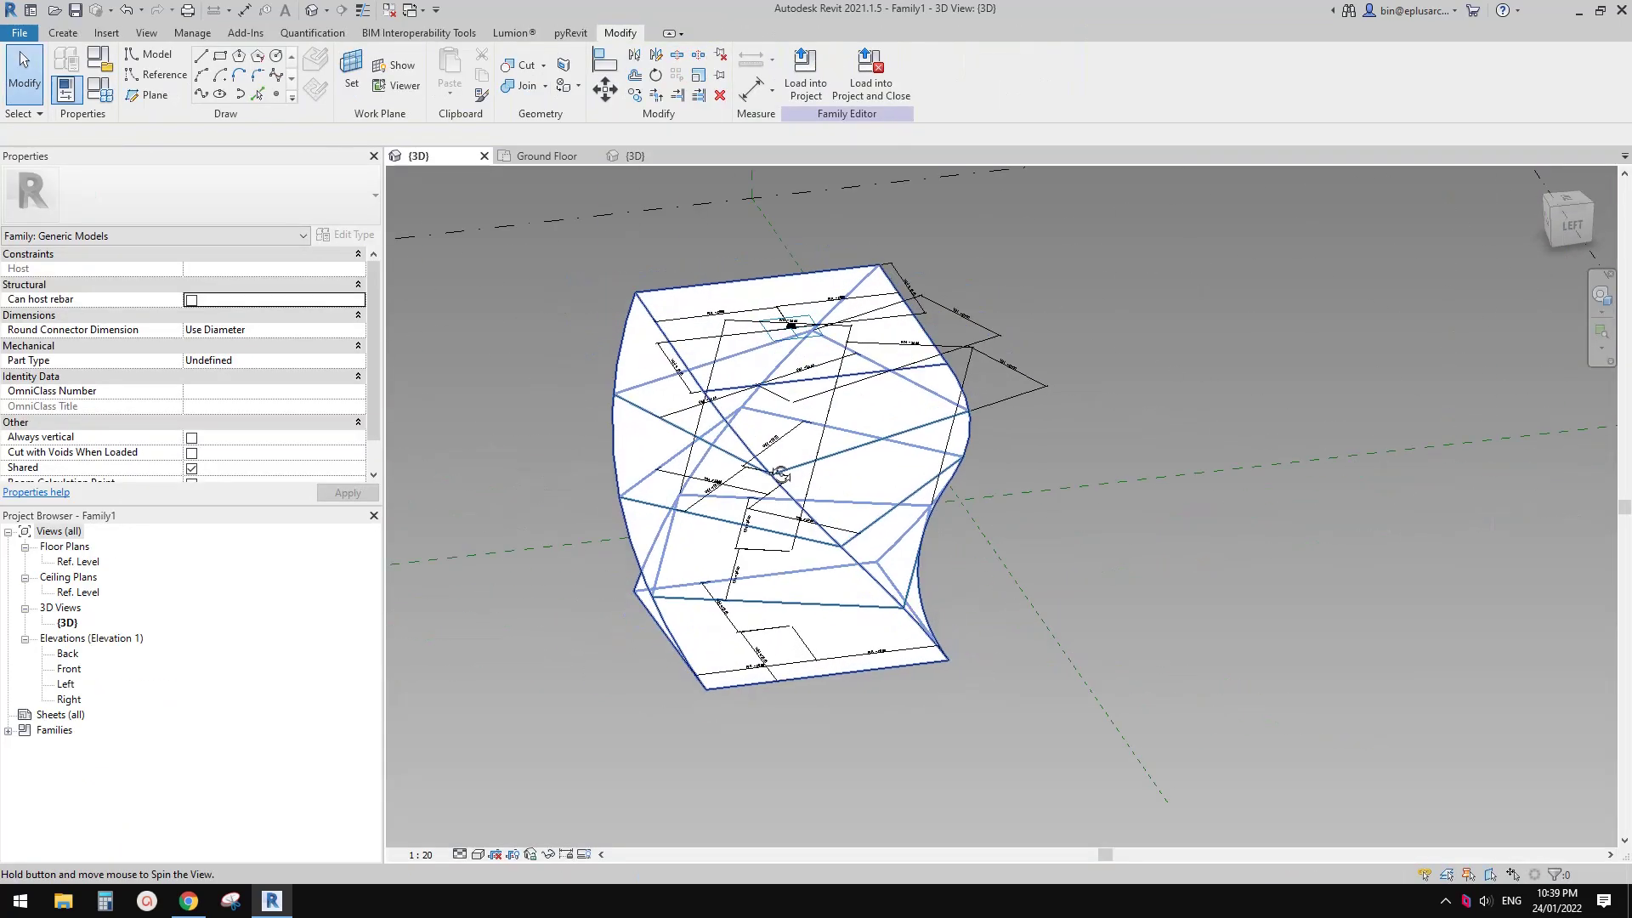
{"action": "left_click", "coordinate": [789, 329]}
{"action": "middle_click_drag", "start_coordinate": [788, 329], "coordinate": [867, 413]}
{"action": "mouse_move", "coordinate": [823, 498]}
{"action": "middle_mouse_down"}
{"action": "mouse_move", "coordinate": [817, 455]}
{"action": "mouse_move", "coordinate": [830, 467]}
{"action": "middle_mouse_up"}
{"action": "key", "text": "Escape"}
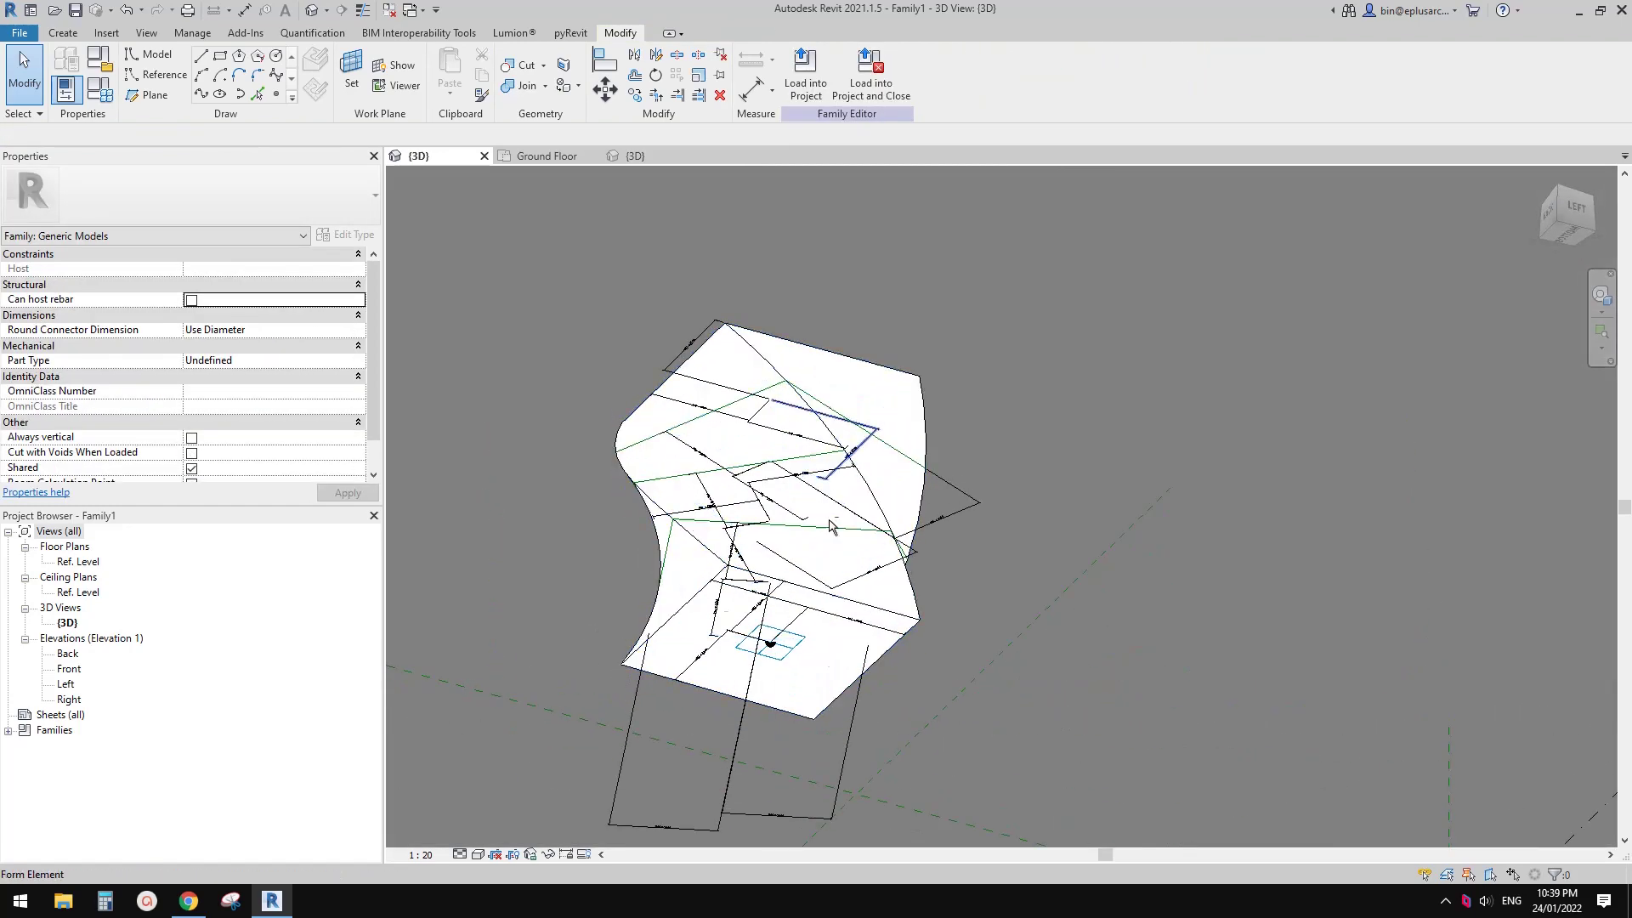
{"action": "left_click", "coordinate": [782, 662]}
{"action": "middle_click_drag", "start_coordinate": [782, 662], "coordinate": [786, 578], "text": "shift"}
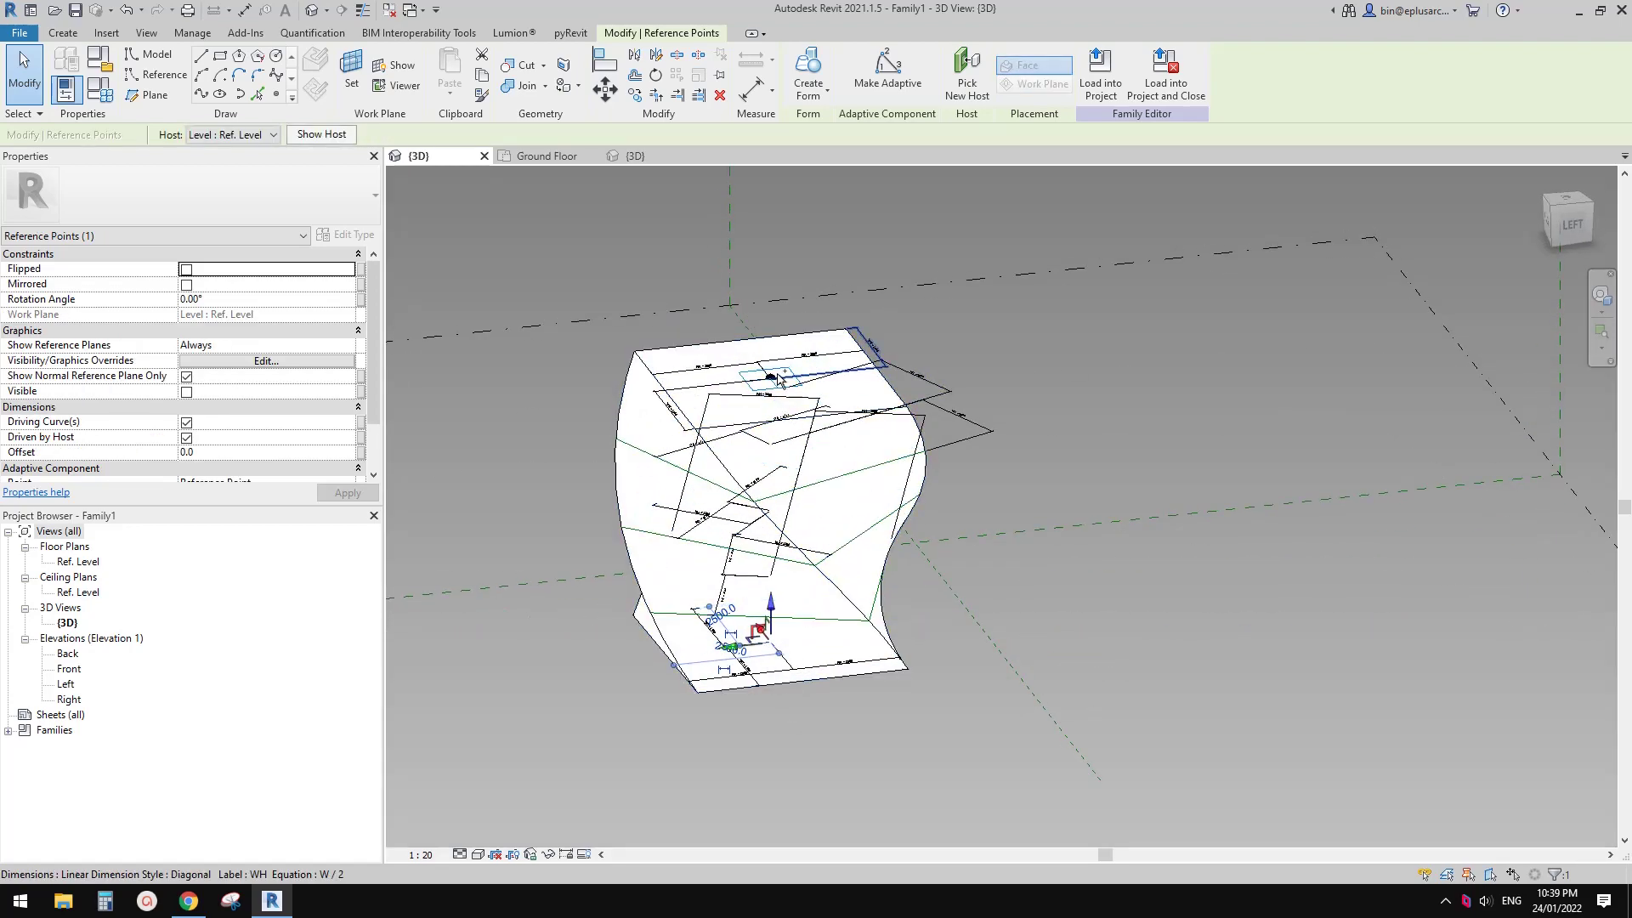
{"action": "key", "text": "Escape"}
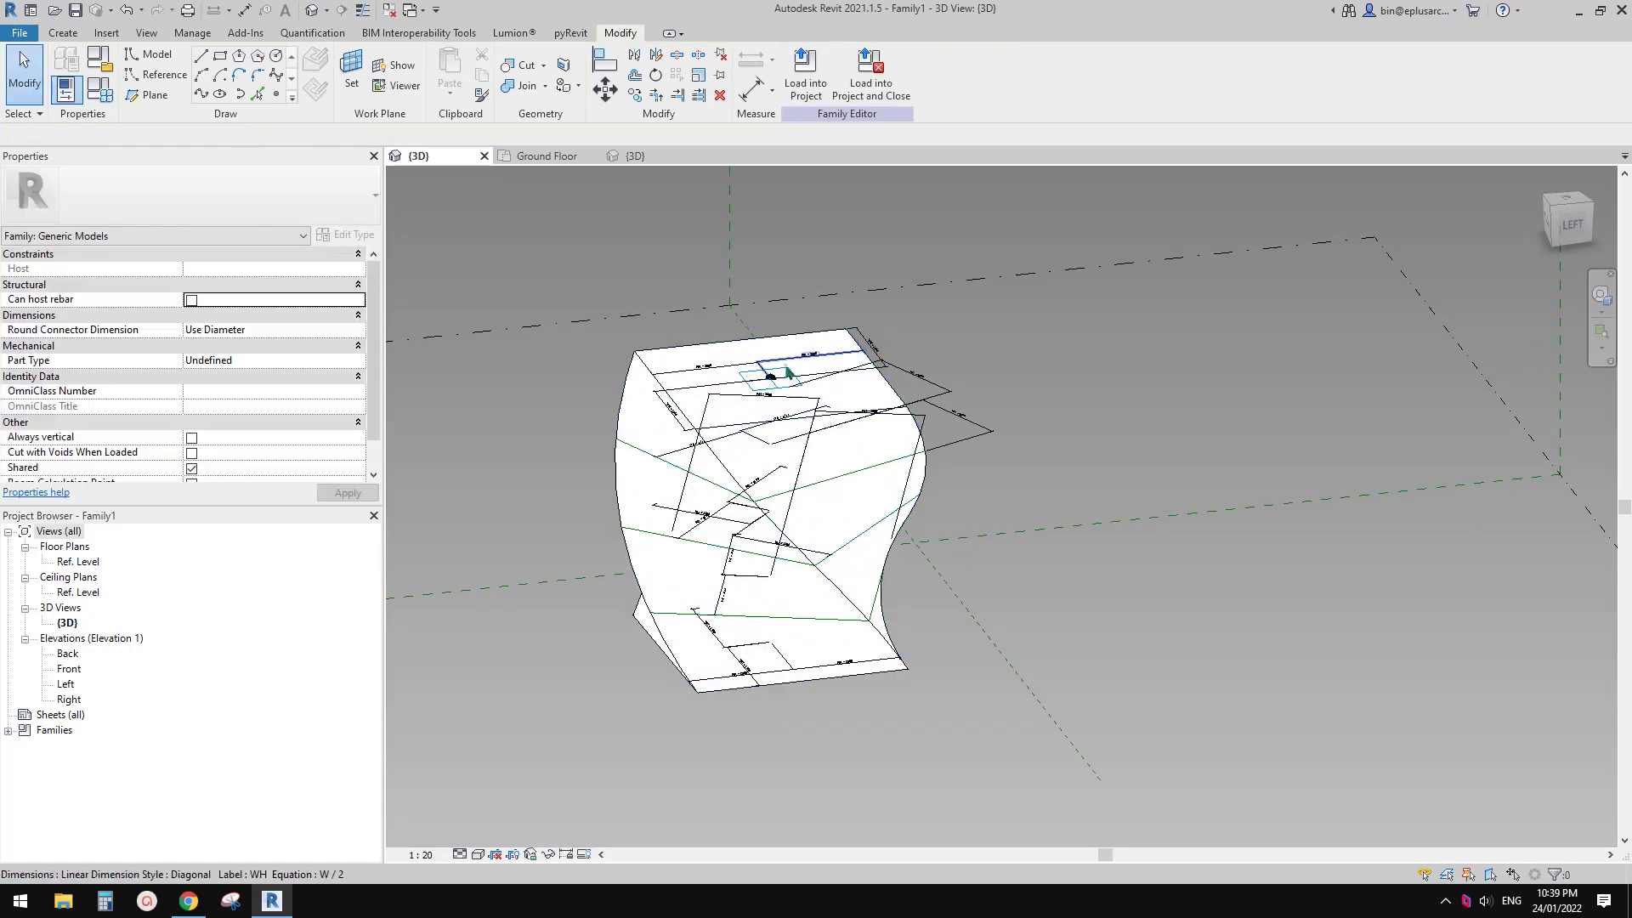
- Try to make the top and base reference points adaptive, resolving the errors by resetting connections and deleting elements
{"action": "left_click", "coordinate": [746, 380]}
{"action": "middle_click_drag", "start_coordinate": [746, 380], "coordinate": [803, 639], "text": "shift"}
{"action": "left_click", "coordinate": [795, 636], "text": "ctrl"}
{"action": "scroll", "coordinate": [794, 636], "scroll_direction": "down", "scroll_amount": 2}
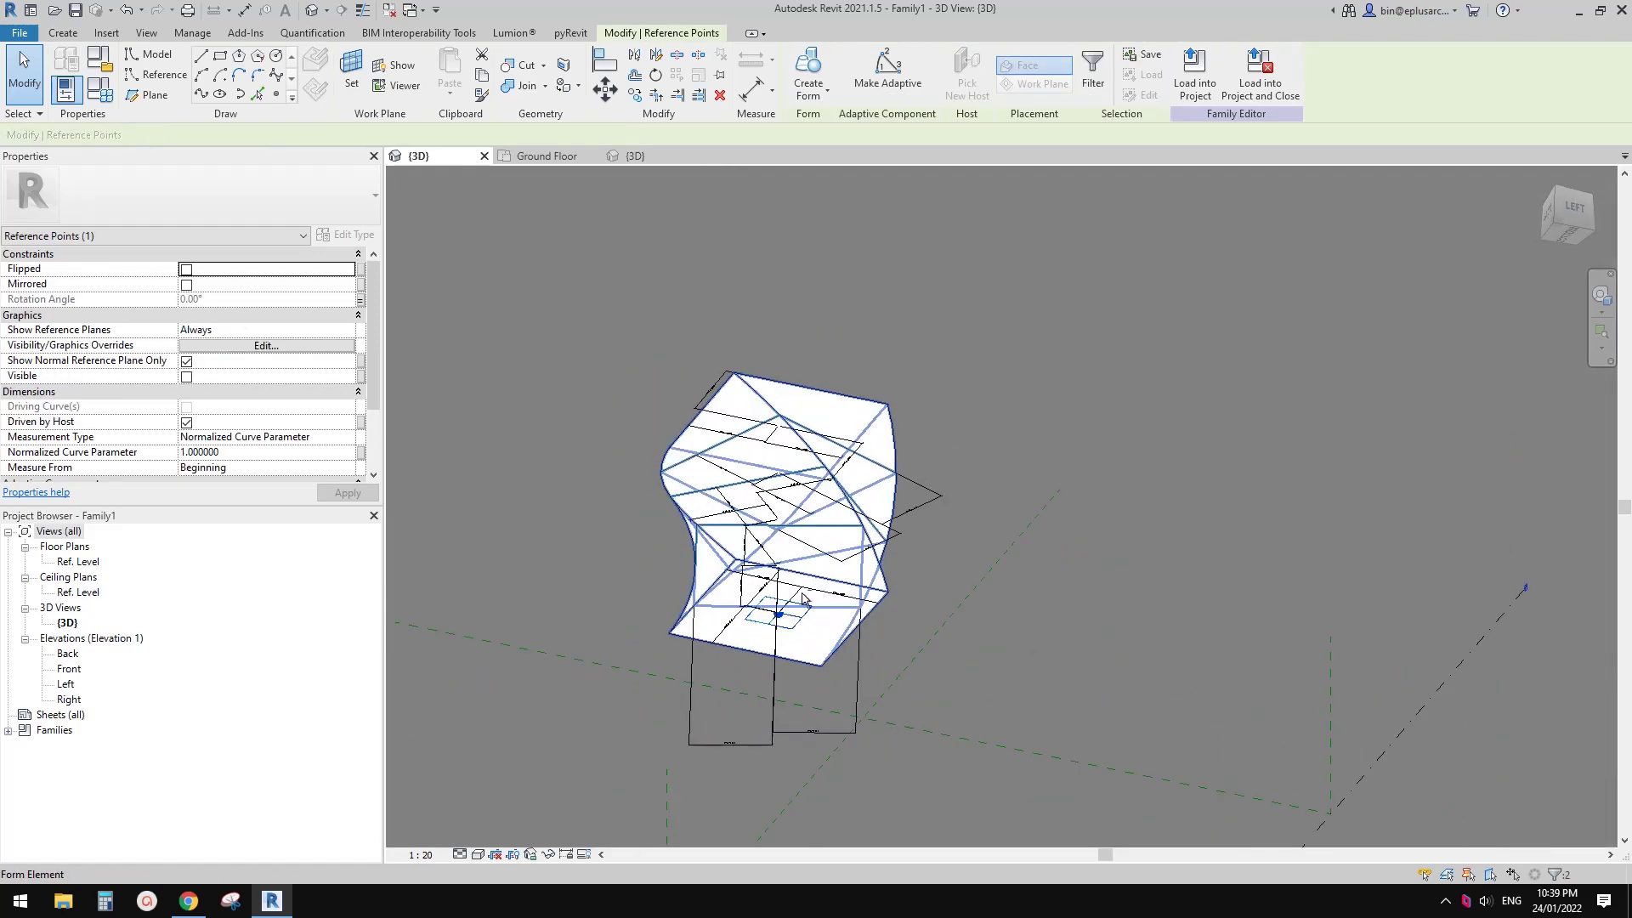
{"action": "left_click", "coordinate": [896, 101]}
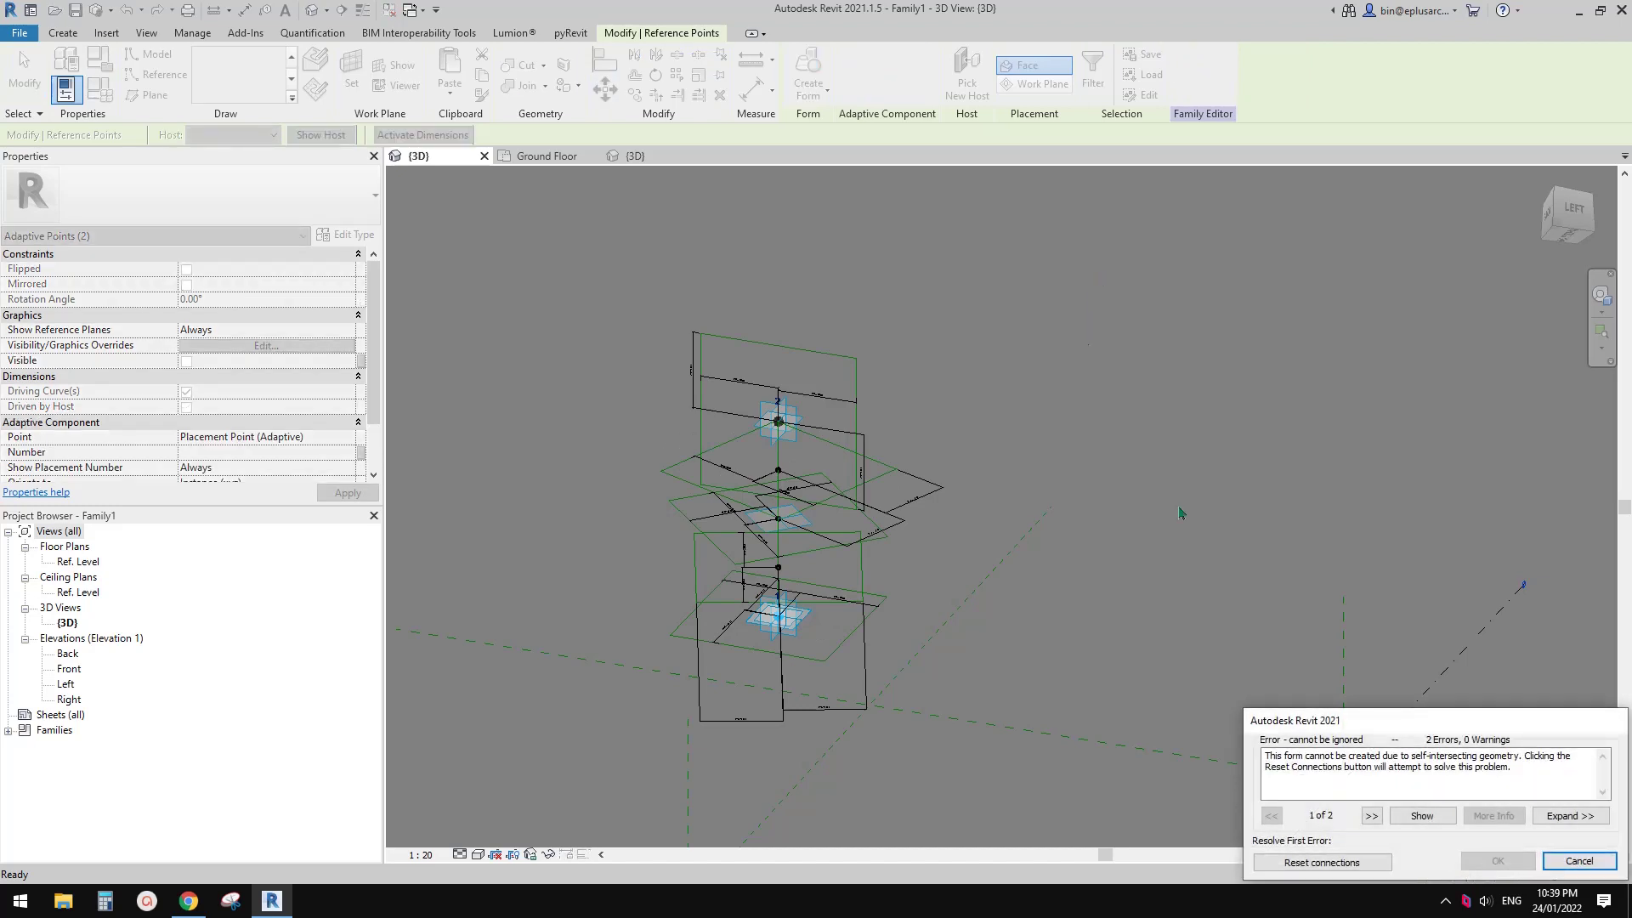
{"action": "left_click_drag", "start_coordinate": [1391, 723], "coordinate": [1141, 451]}
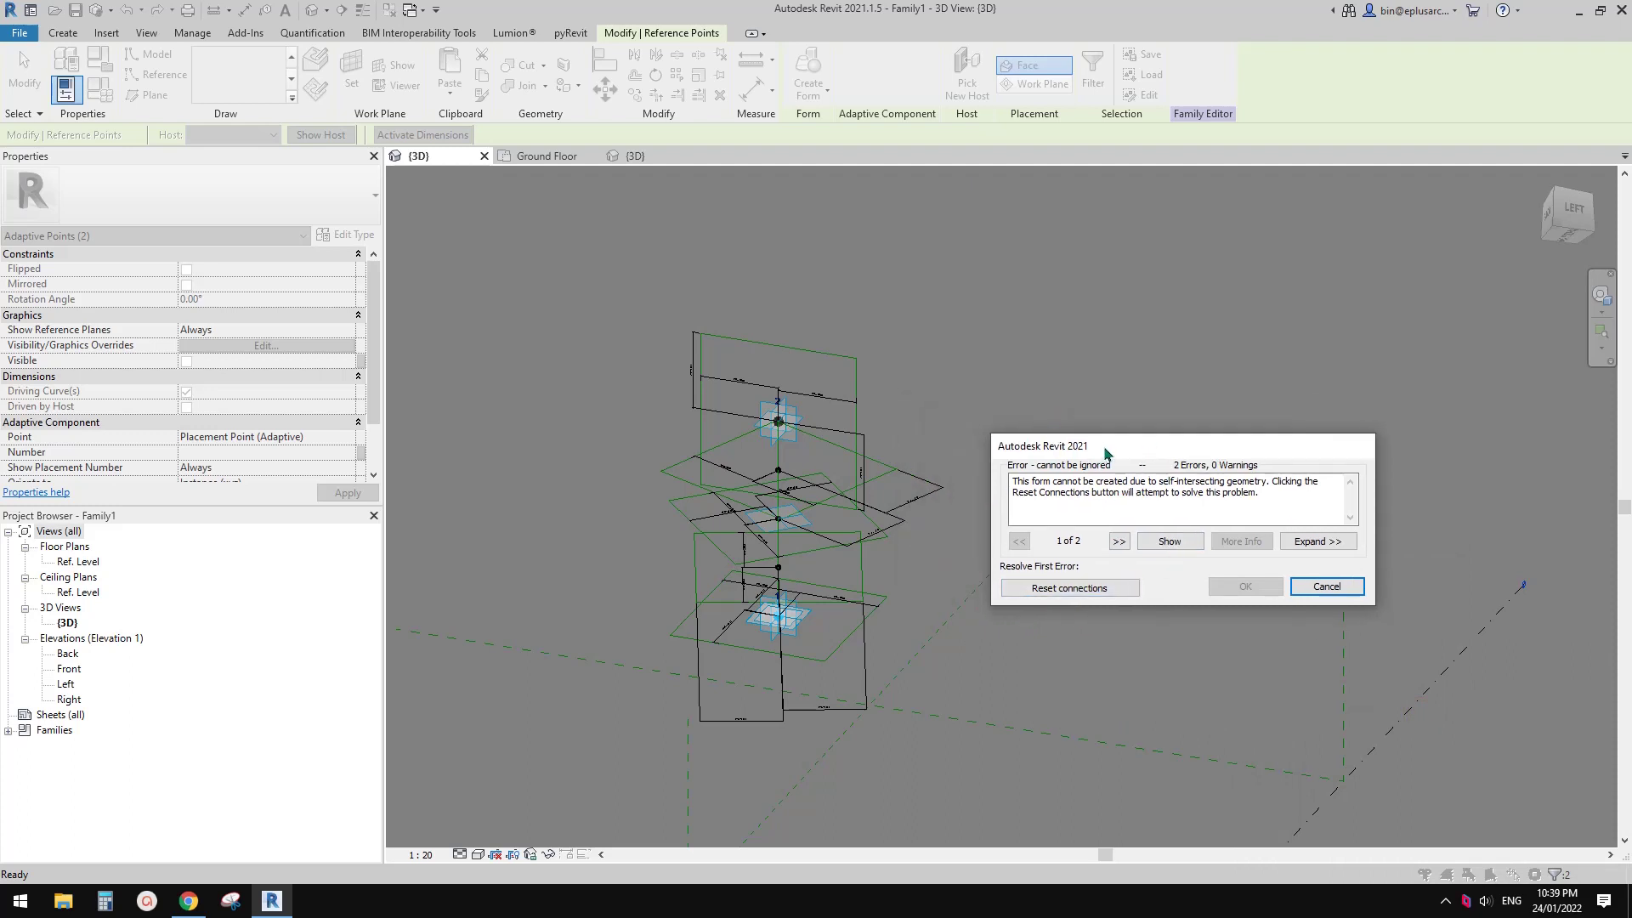
{"action": "left_click", "coordinate": [1108, 589]}
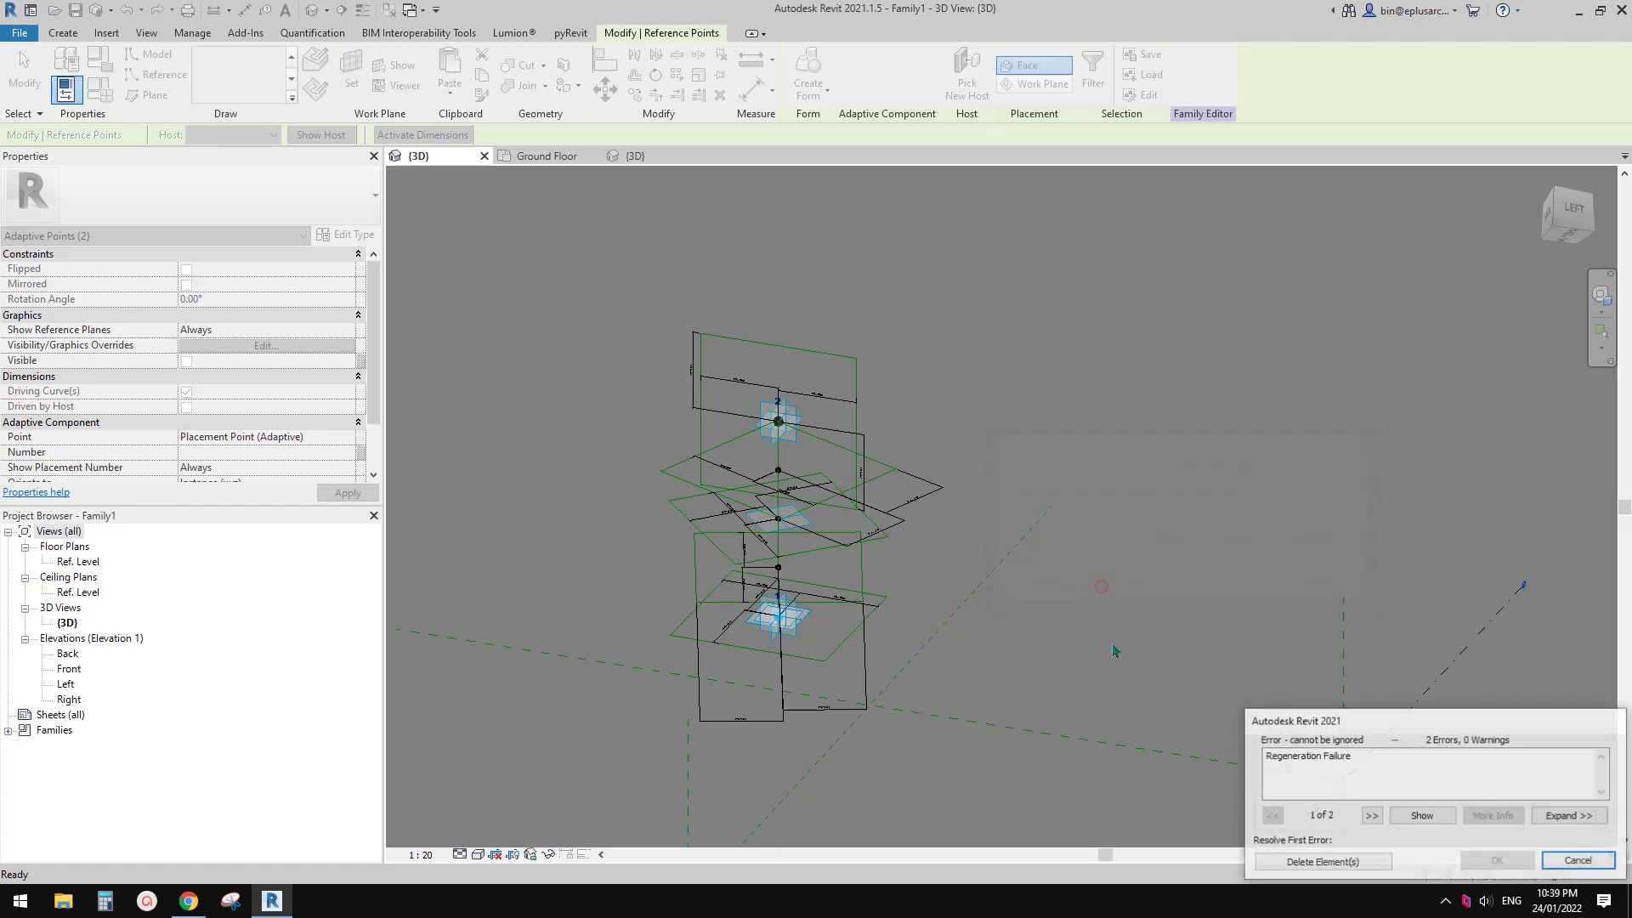
{"action": "left_click", "coordinate": [1339, 860]}
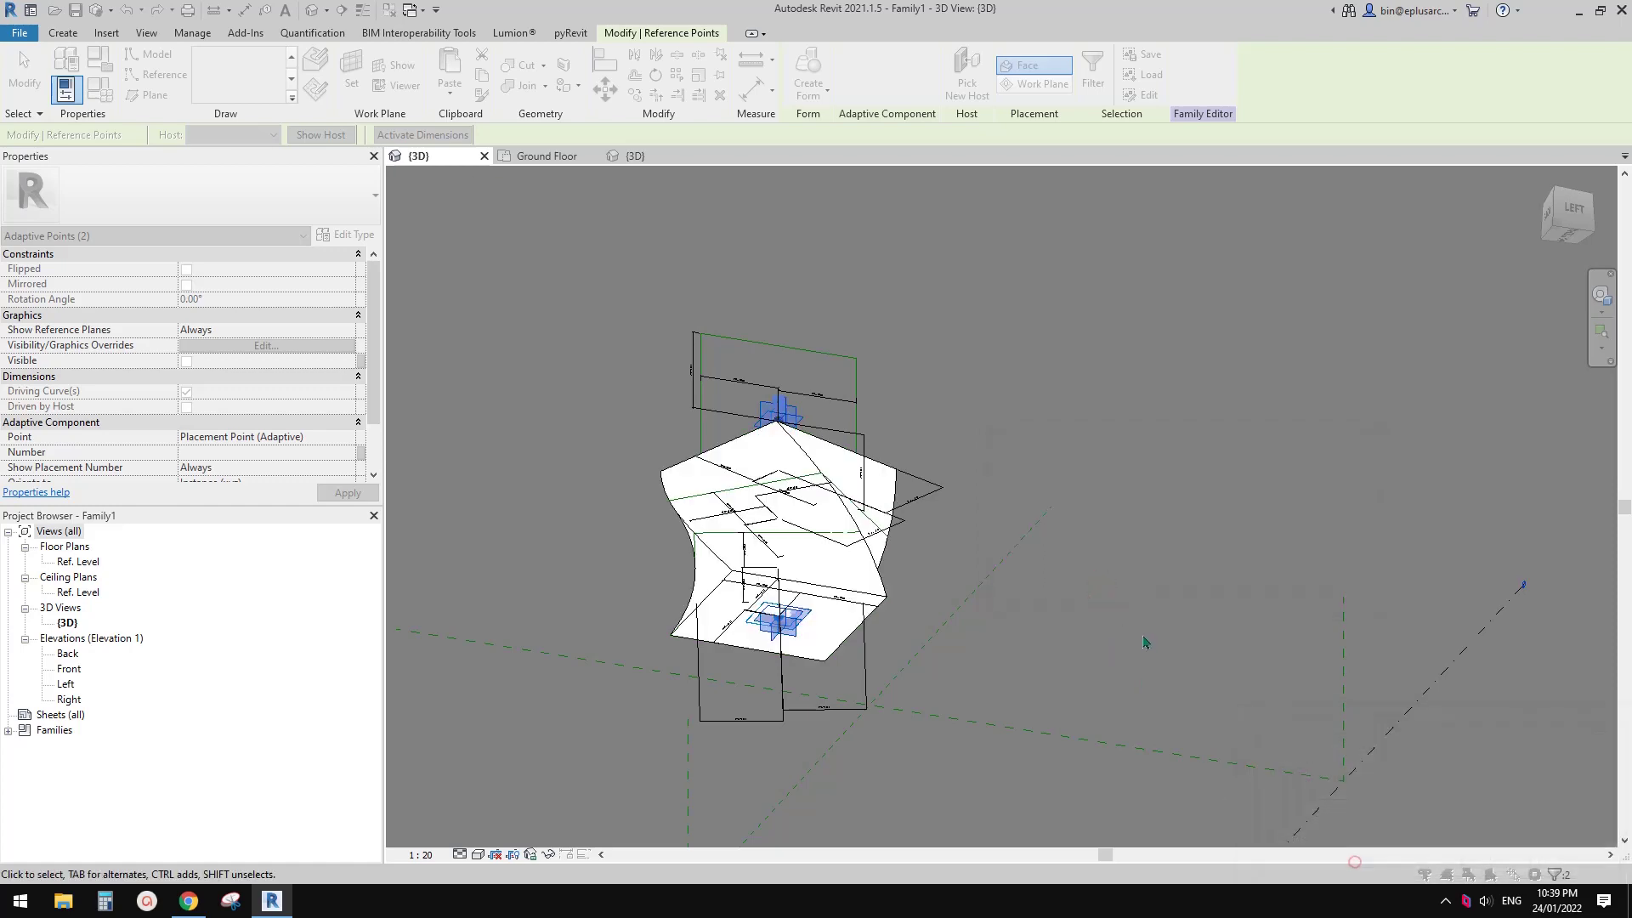
- Delete the remaining twisted form and set the A5 angle to 0° in the family types
{"action": "left_click", "coordinate": [764, 463]}
{"action": "key", "text": "Delete"}
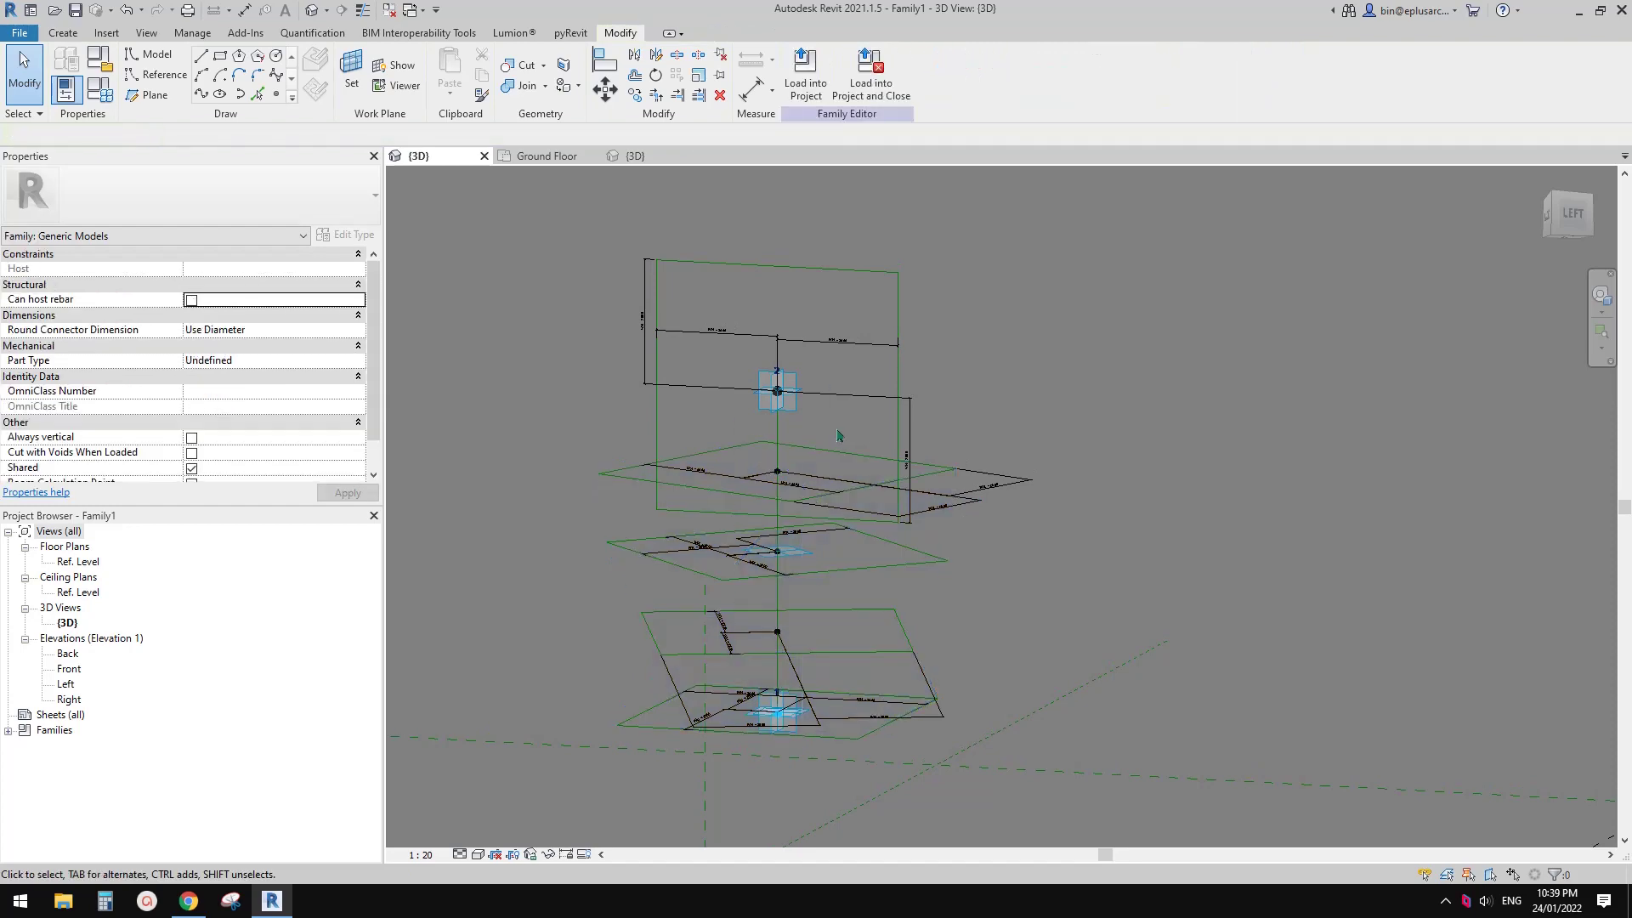
{"action": "middle_click_drag", "start_coordinate": [837, 435], "coordinate": [940, 488]}
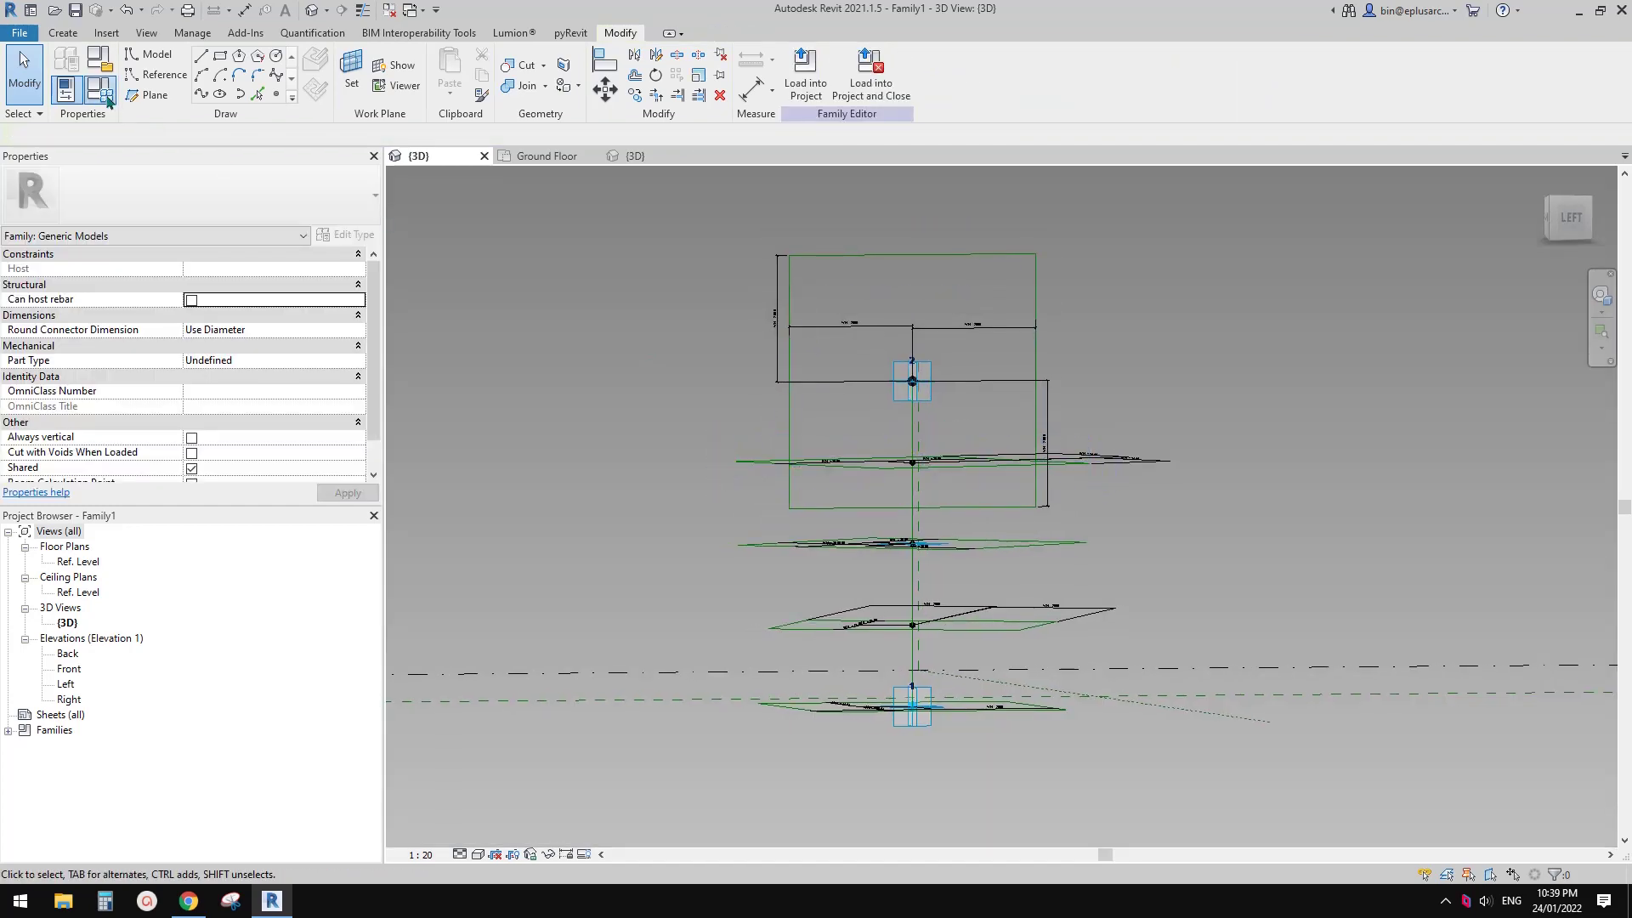
{"action": "left_click", "coordinate": [101, 90]}
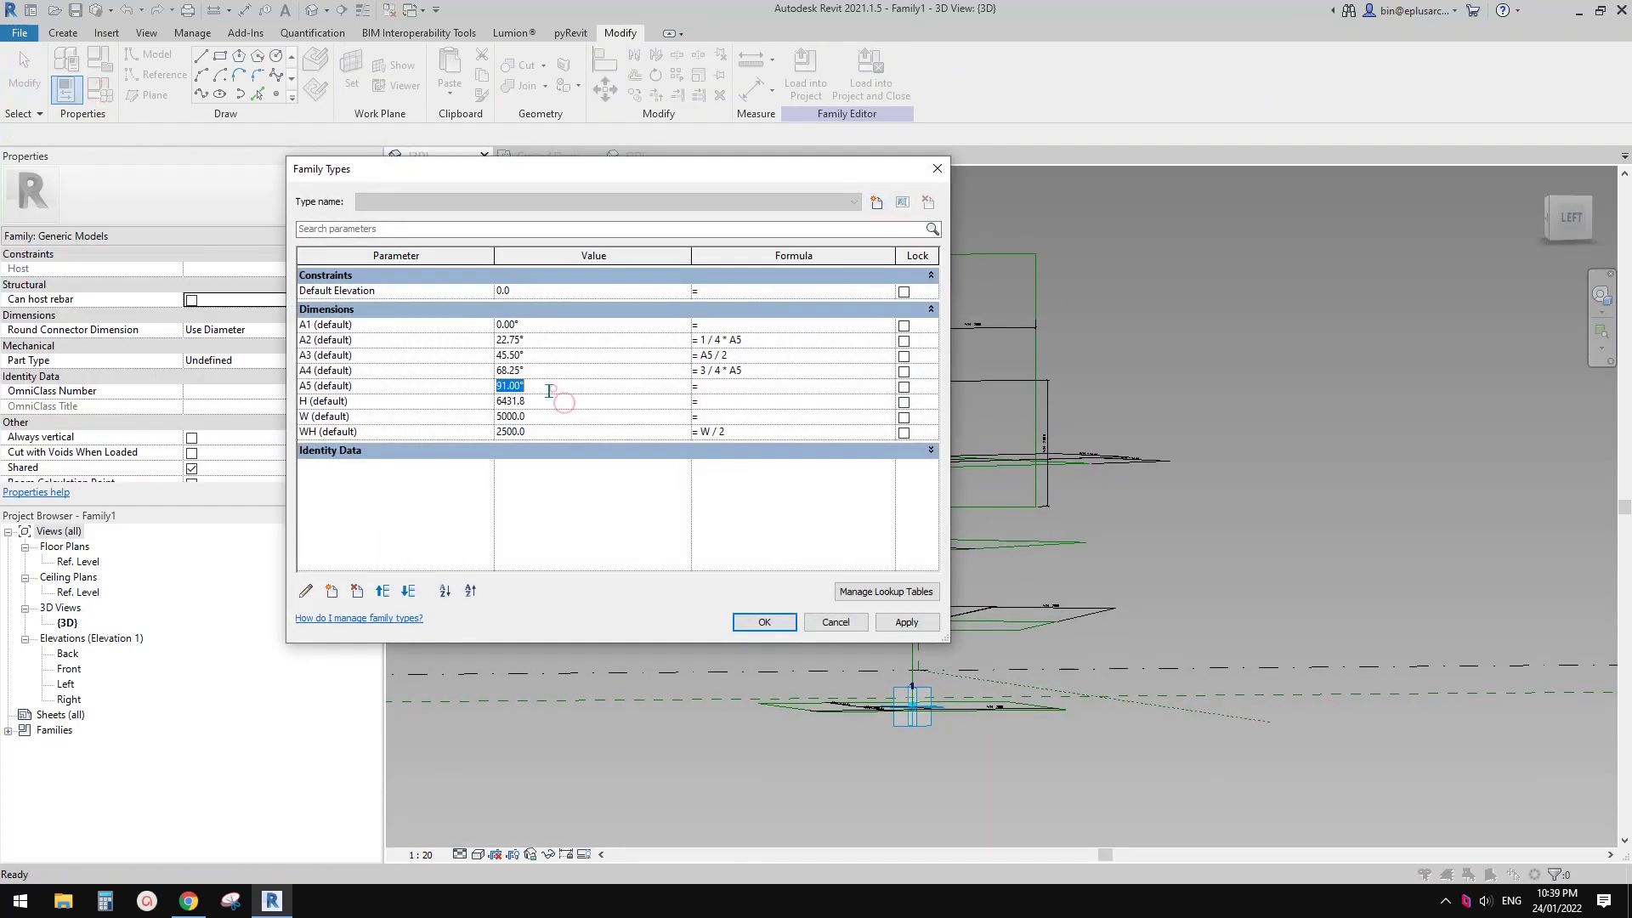
{"action": "left_click", "coordinate": [913, 622]}
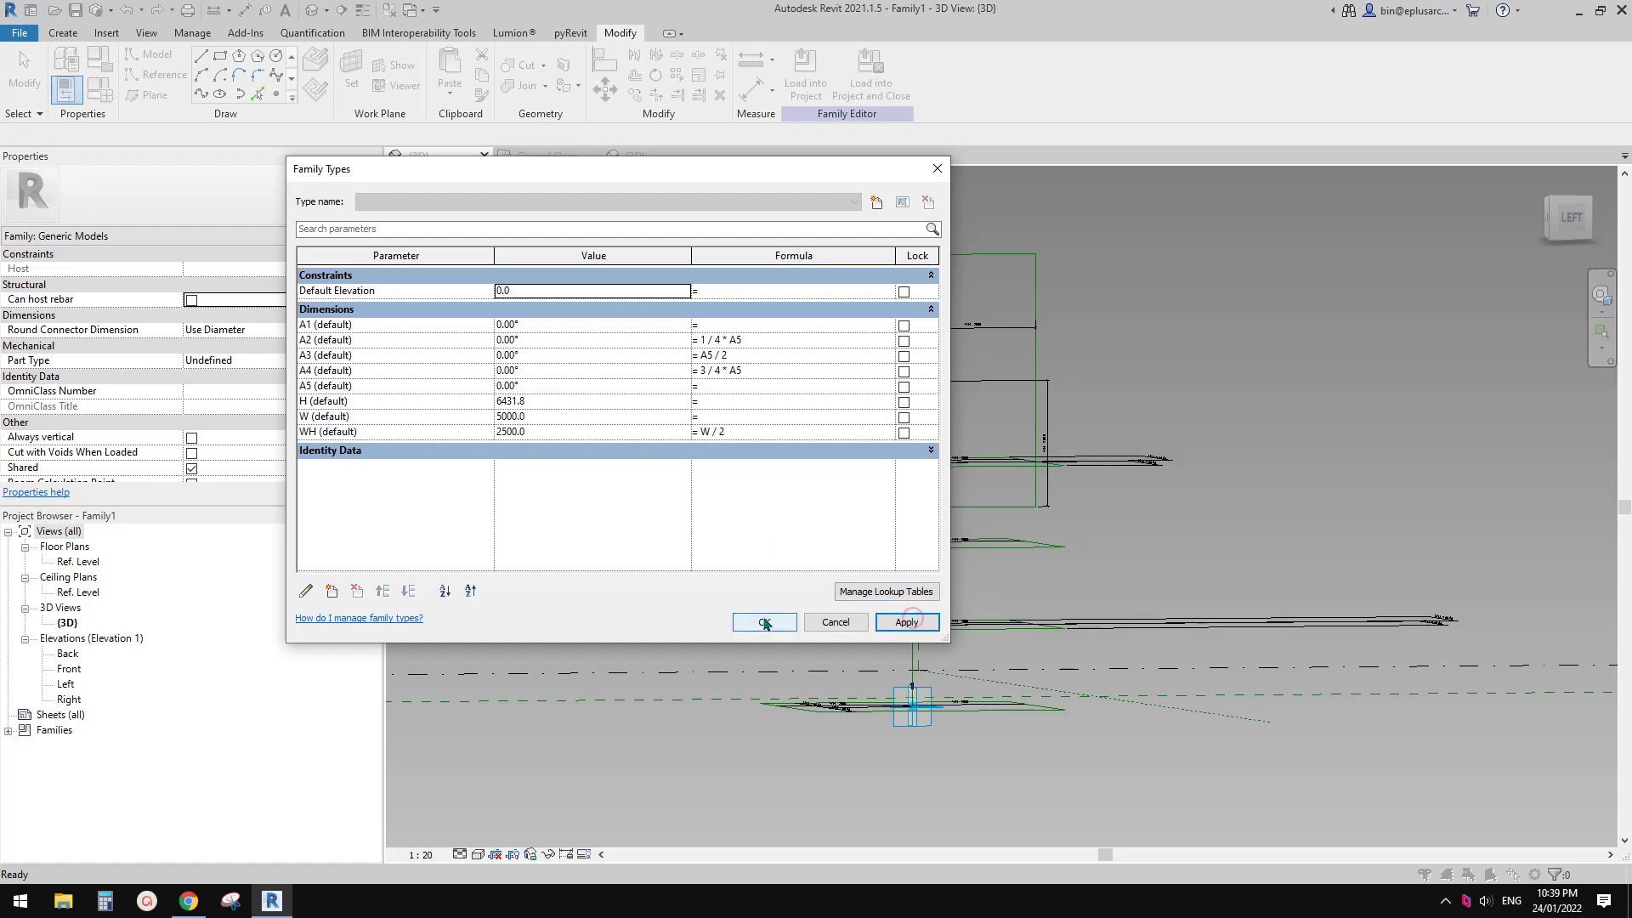
{"action": "left_click", "coordinate": [765, 622]}
- Test the rig by moving the upper adaptive placement point with its vertical profile above the reference line
{"action": "scroll", "coordinate": [974, 550], "scroll_direction": "down", "scroll_amount": 1}
{"action": "middle_click_drag", "start_coordinate": [972, 552], "coordinate": [877, 633], "text": "shift"}
{"action": "left_click", "coordinate": [849, 415]}
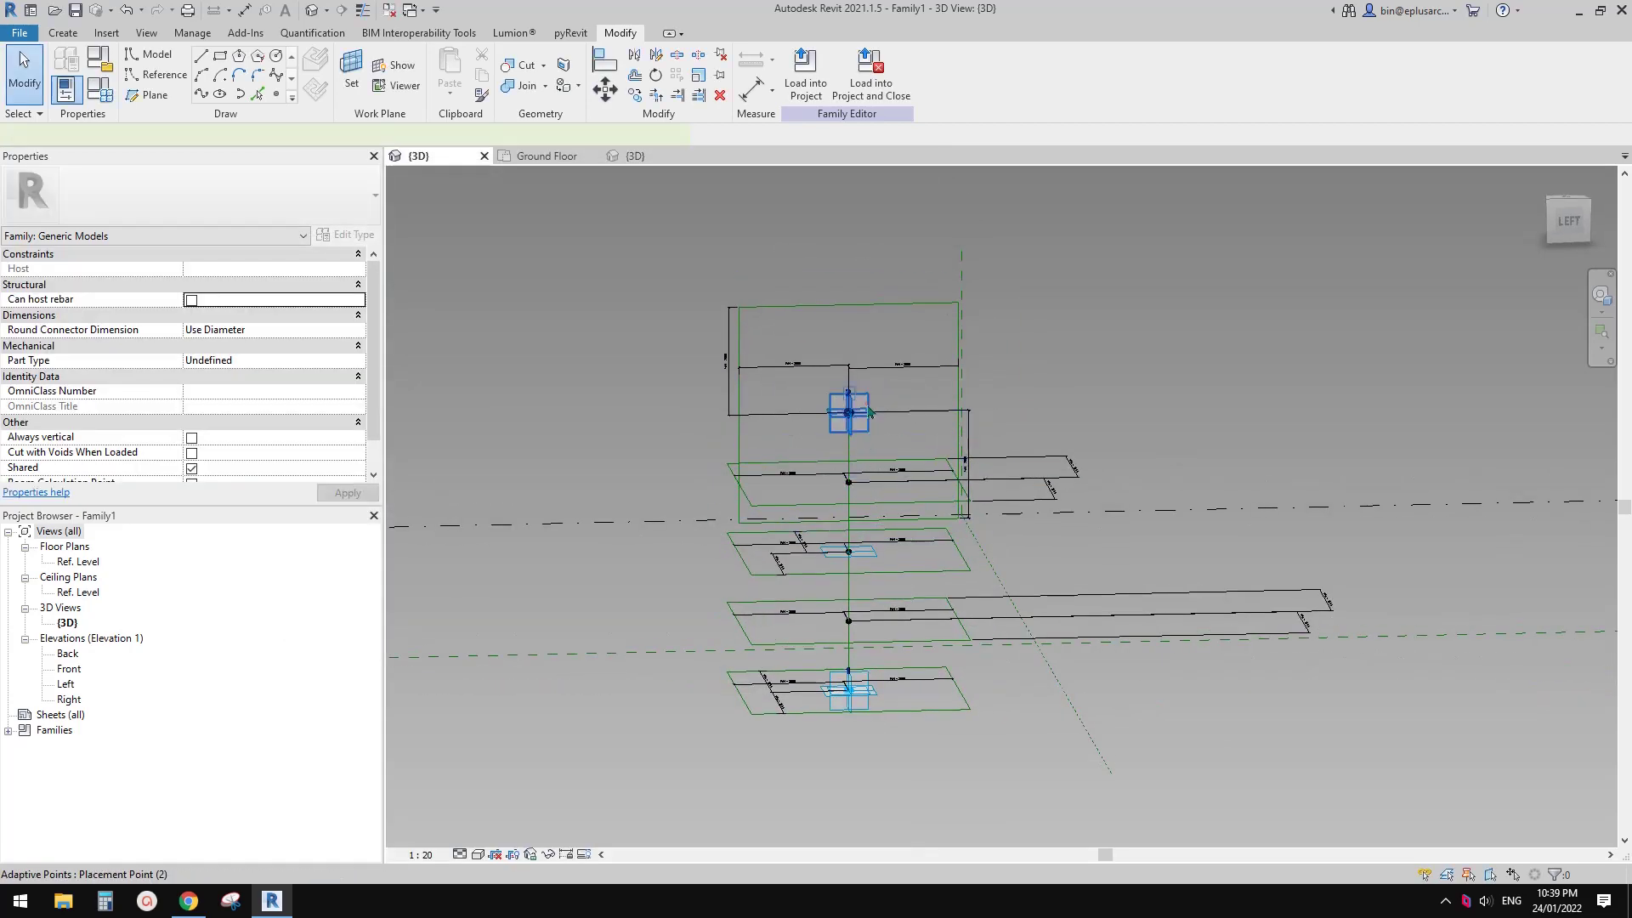
{"action": "mouse_move", "coordinate": [850, 415]}
{"action": "middle_mouse_down", "text": "shift"}
{"action": "mouse_move", "coordinate": [812, 425]}
{"action": "mouse_move", "coordinate": [932, 395]}
{"action": "mouse_move", "coordinate": [1056, 289]}
{"action": "mouse_move", "coordinate": [982, 279]}
{"action": "mouse_move", "coordinate": [990, 260]}
{"action": "middle_mouse_up", "text": "shift"}
{"action": "left_click", "coordinate": [884, 331]}
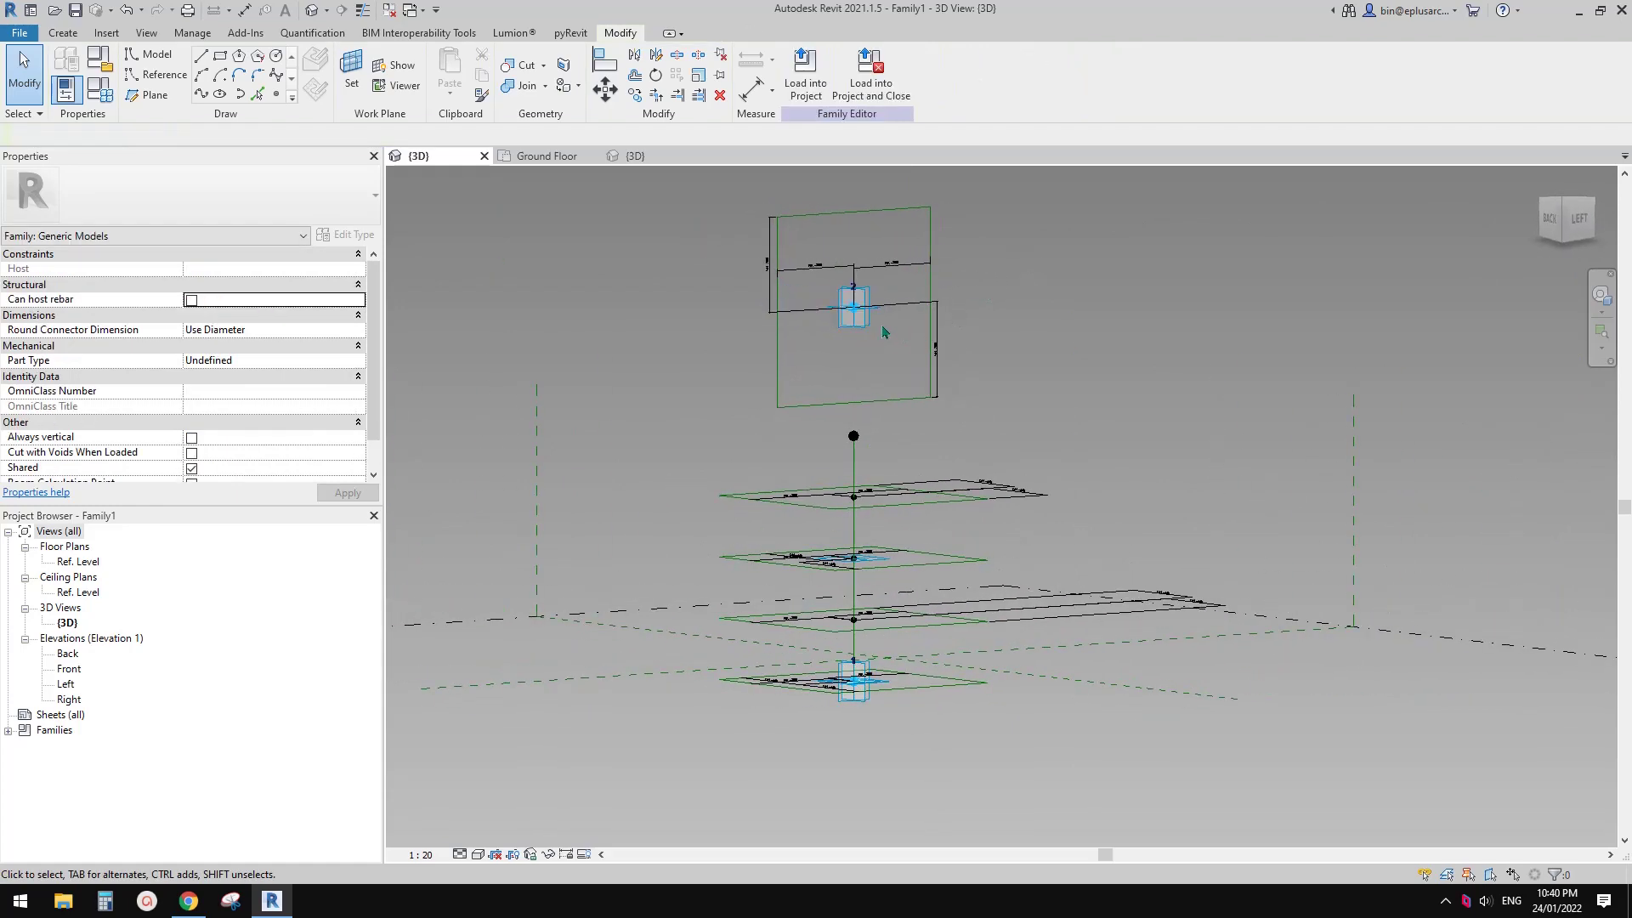
- Undo the point move, the A5 change, the form deletion and the adaptive conversion
{"action": "key", "text": "ctrl+z"}
{"action": "key", "text": "ctrl+z"}
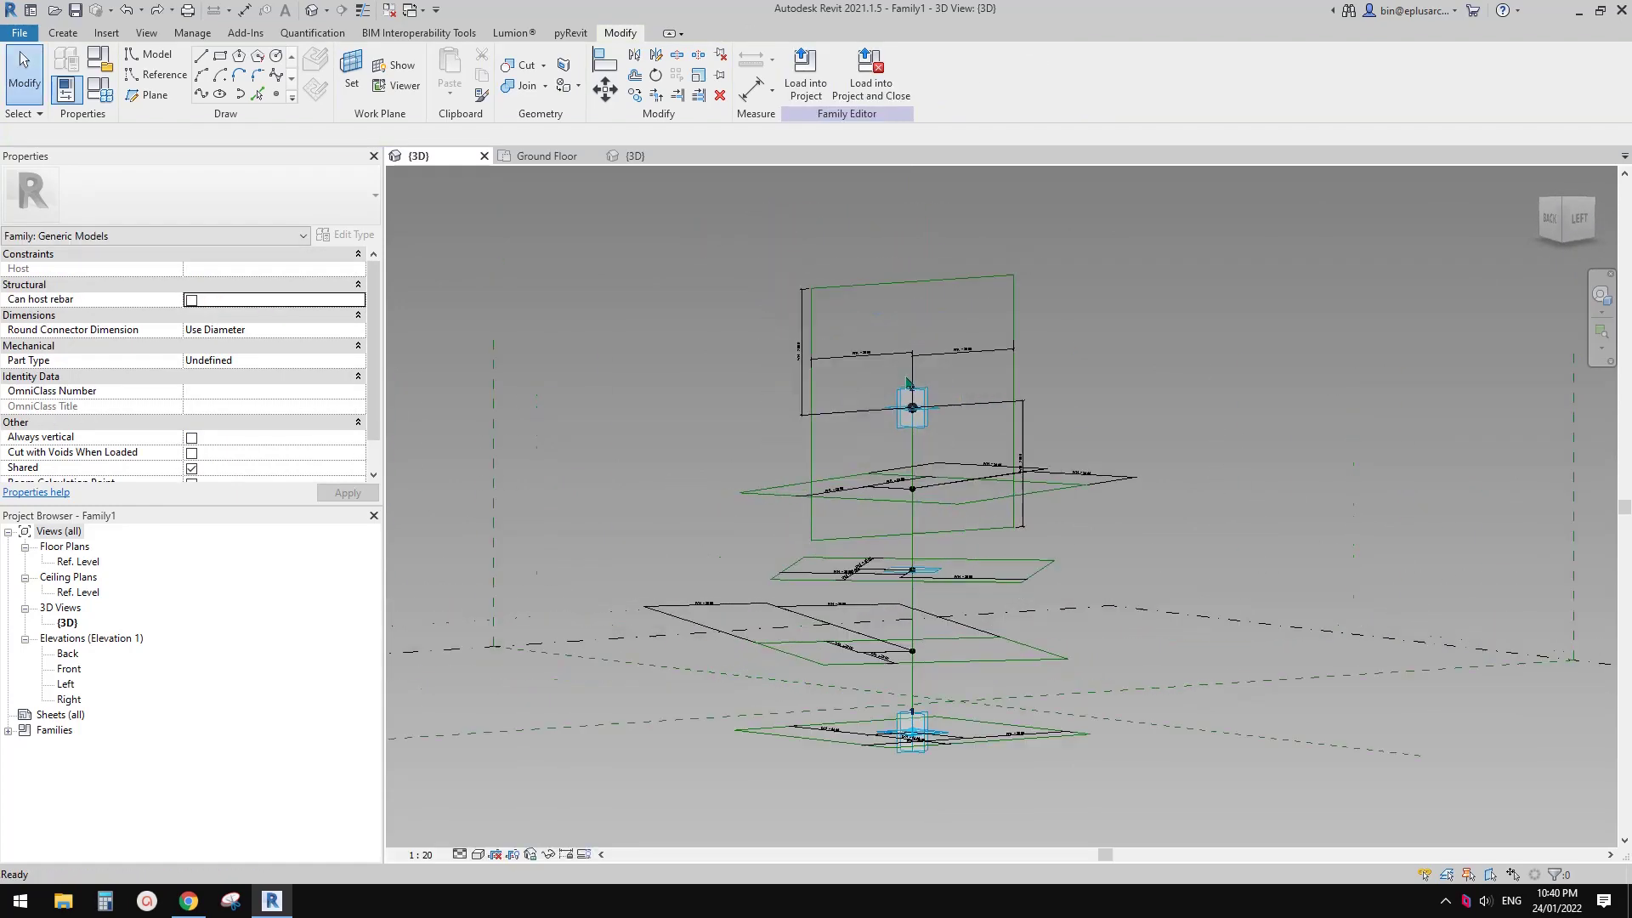
{"action": "key", "text": "ctrl+z"}
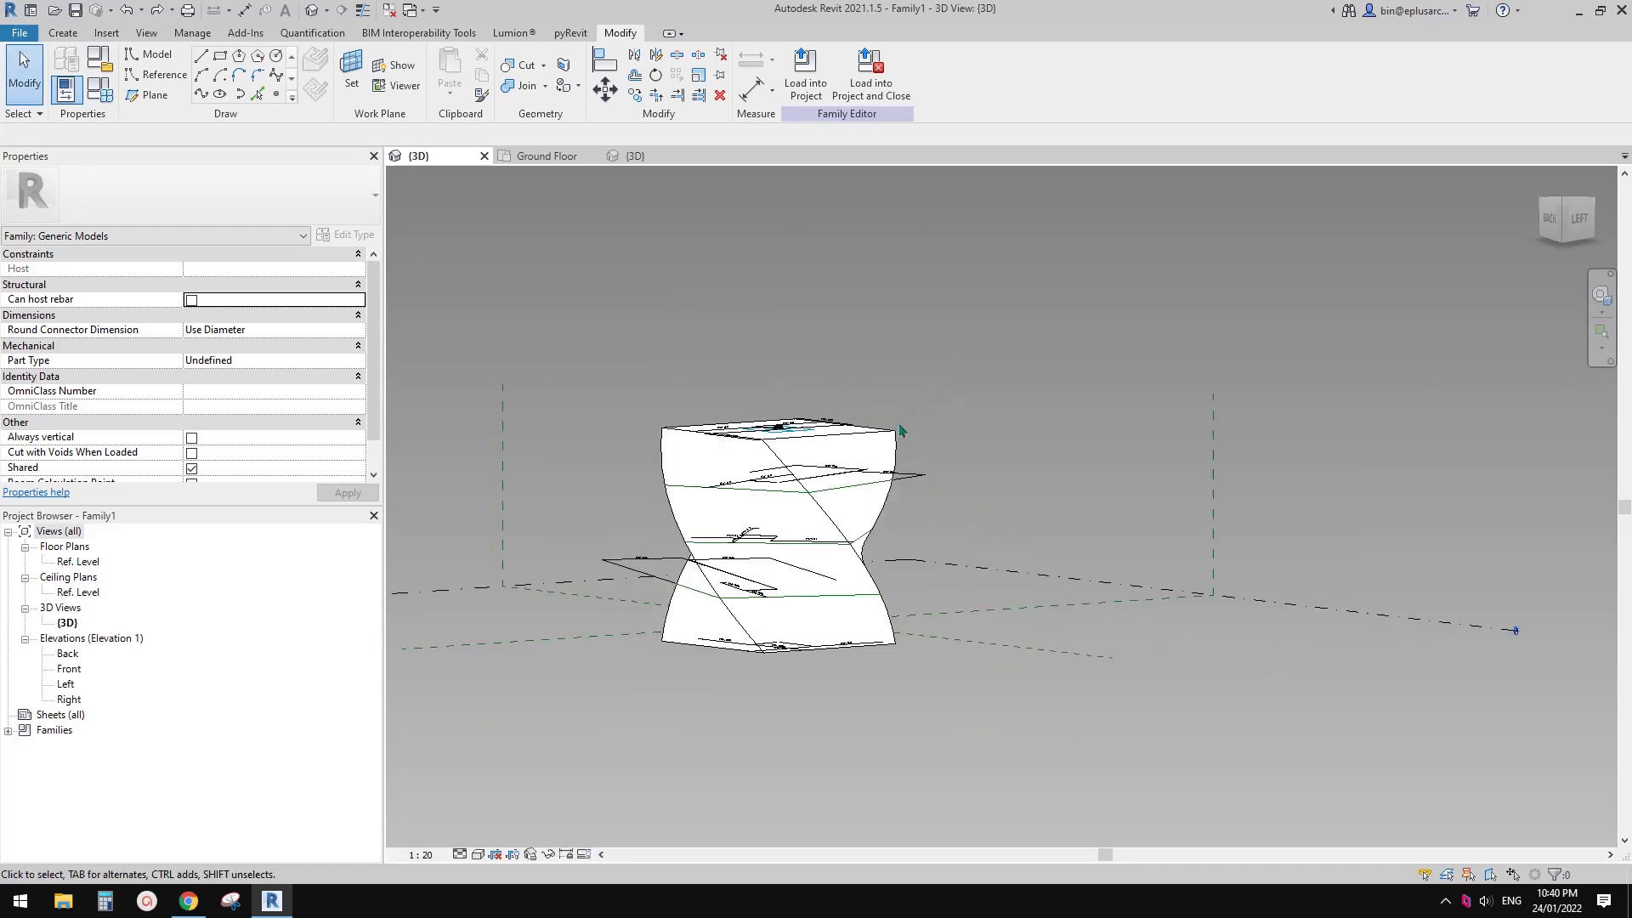
- Slide the hosted reference point at the form's top down its reference line to a normalized curve parameter of about 0.93
{"action": "middle_click_drag", "start_coordinate": [830, 461], "coordinate": [786, 517], "text": "shift"}
{"action": "scroll", "coordinate": [795, 414], "scroll_direction": "up", "scroll_amount": 3}
{"action": "scroll", "coordinate": [757, 420], "scroll_direction": "up", "scroll_amount": 1}
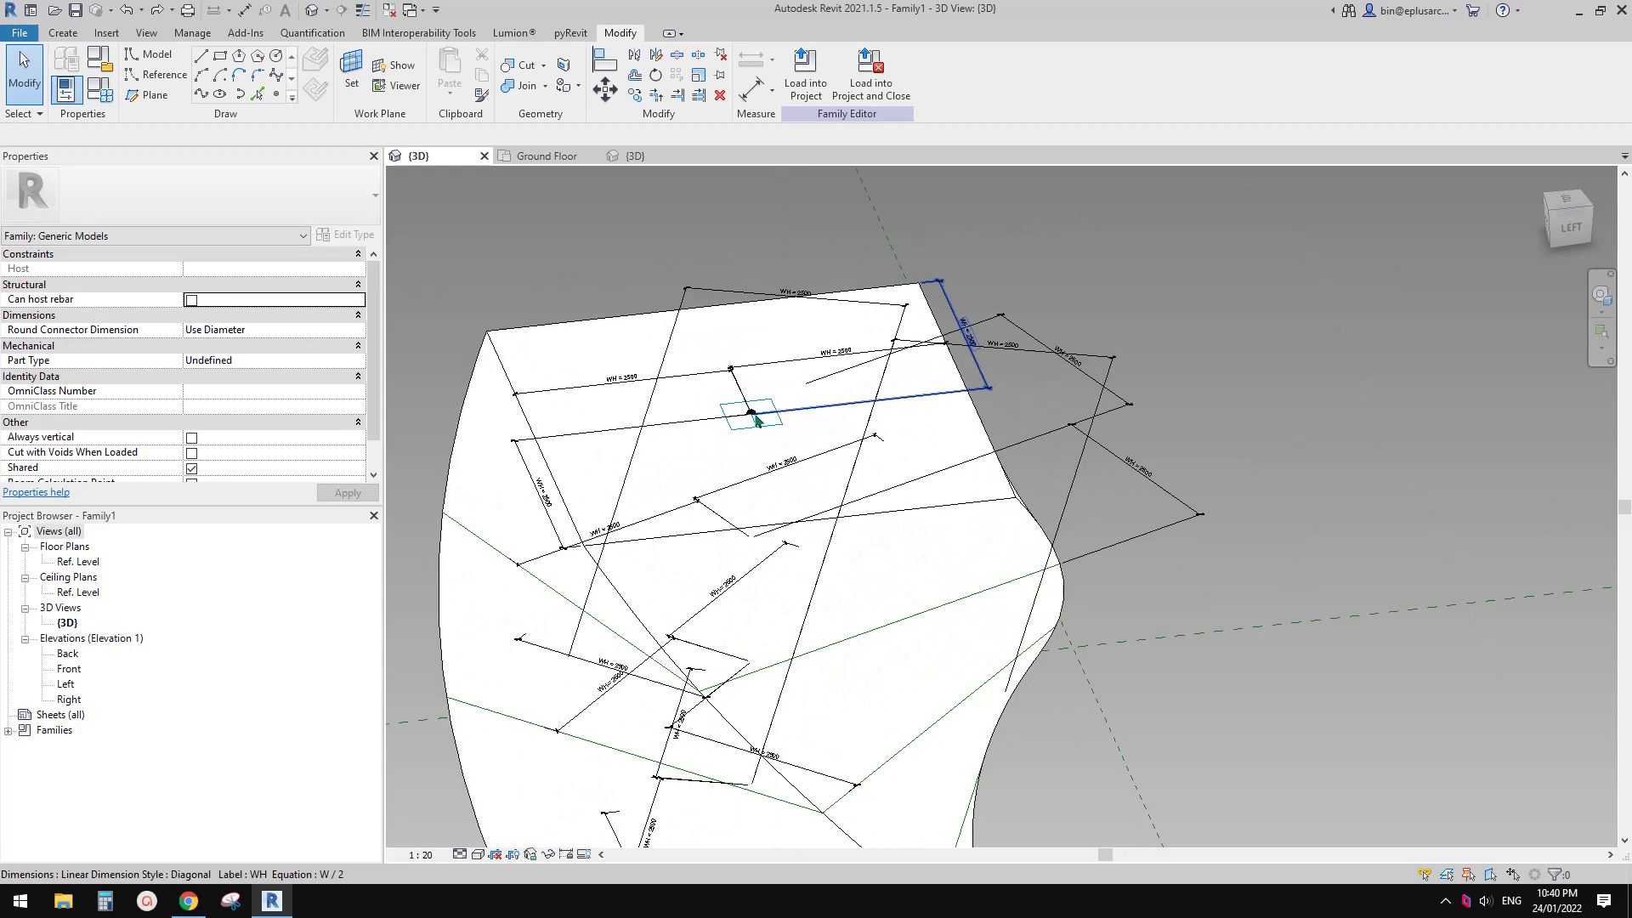
{"action": "left_click", "coordinate": [766, 430]}
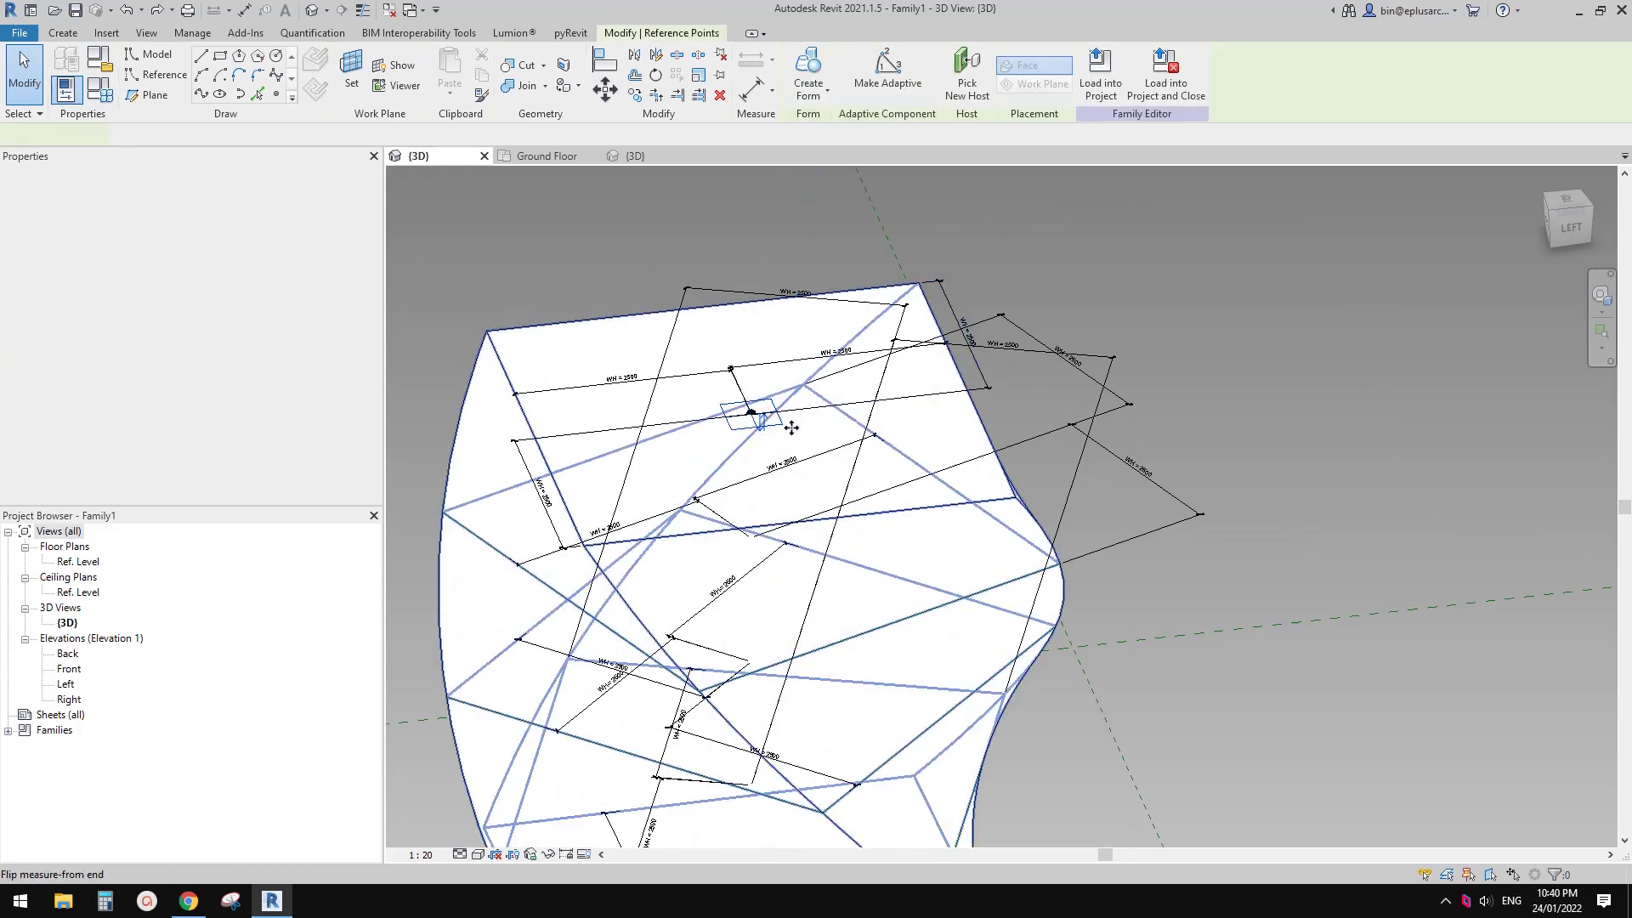
{"action": "middle_click_drag", "start_coordinate": [811, 417], "coordinate": [956, 452], "text": "shift"}
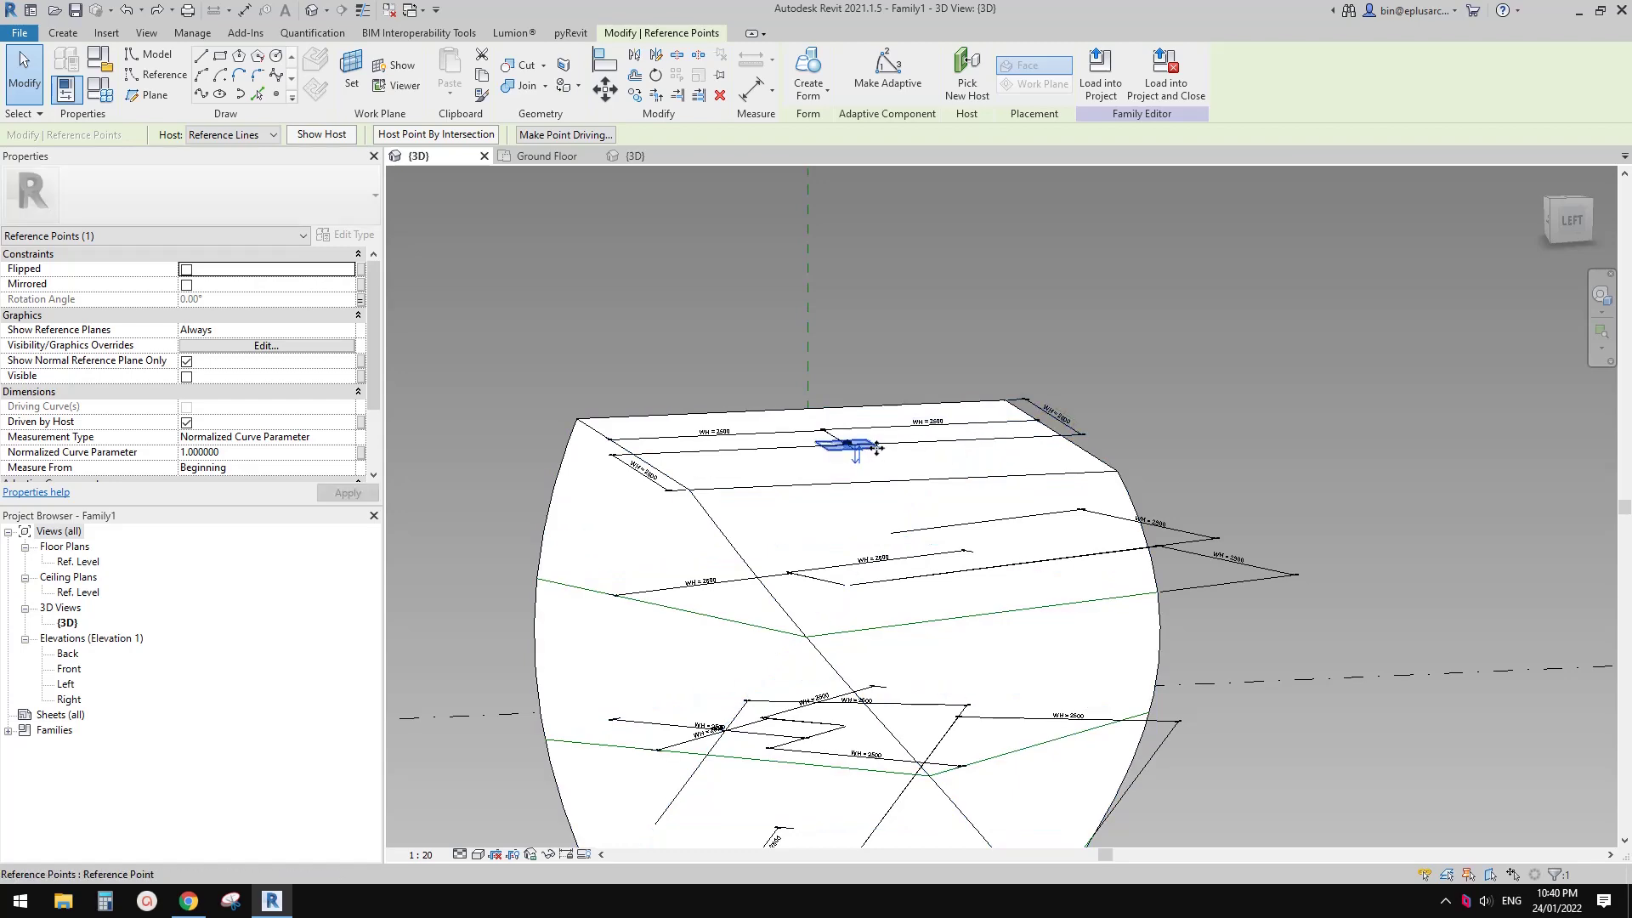
{"action": "left_click_drag", "start_coordinate": [874, 460], "coordinate": [900, 489]}
- Slide the hosted reference point at the form's bottom up its reference line, away from the lower end point
{"action": "left_click", "coordinate": [849, 447]}
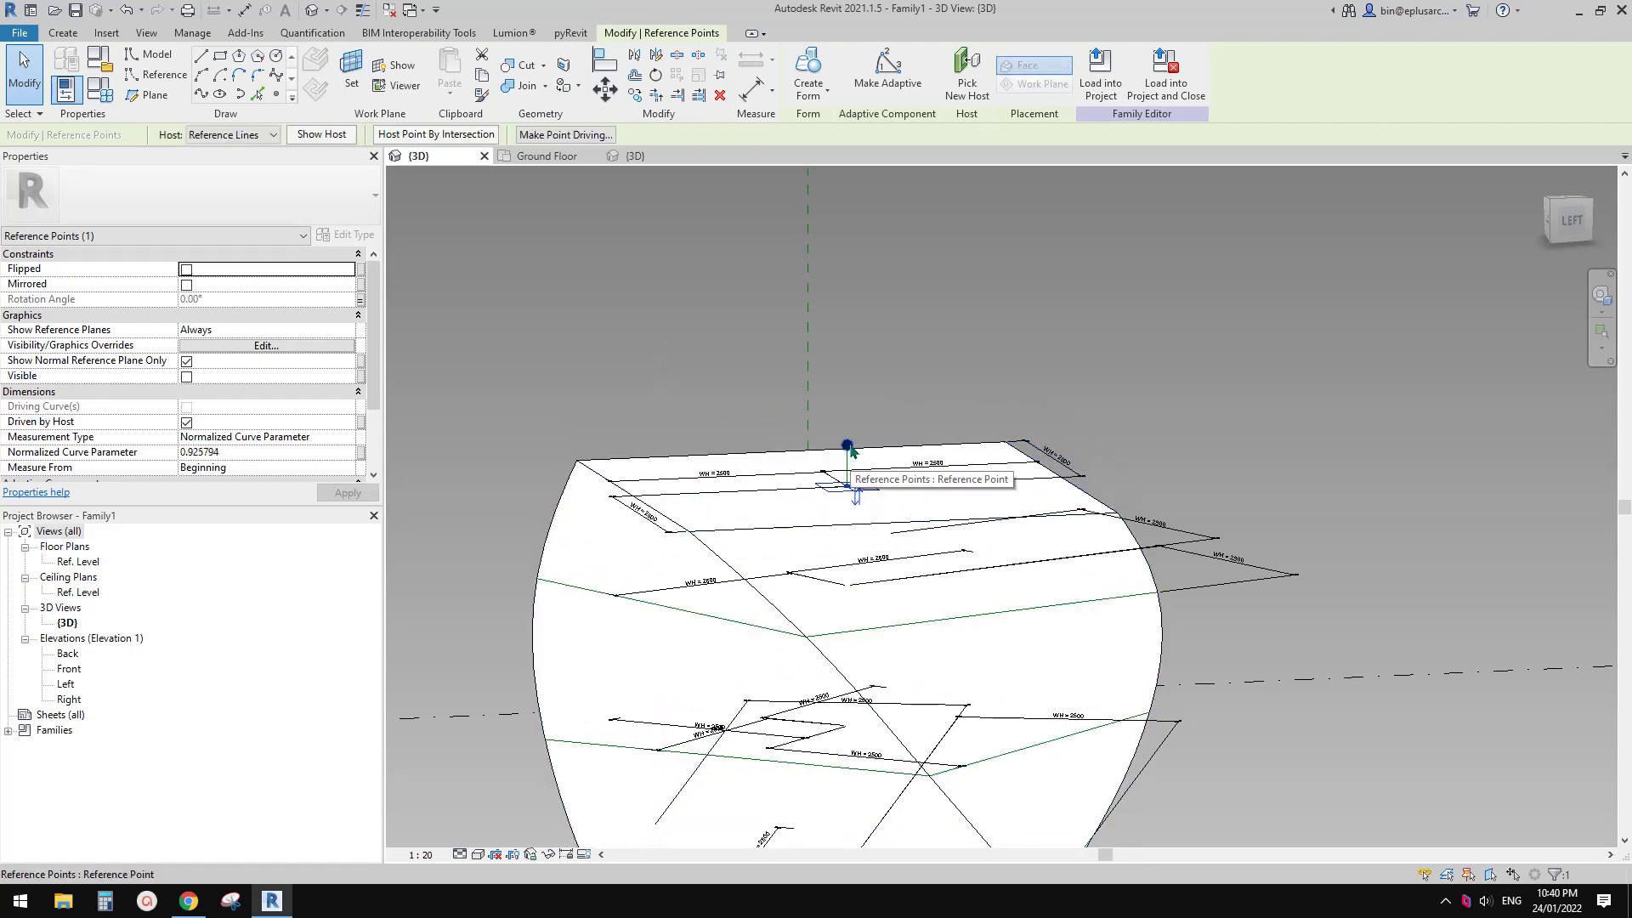
{"action": "left_click", "coordinate": [850, 449]}
{"action": "scroll", "coordinate": [867, 459], "scroll_direction": "down", "scroll_amount": 3}
{"action": "middle_click_drag", "start_coordinate": [872, 493], "coordinate": [907, 314]}
{"action": "key", "text": "Escape"}
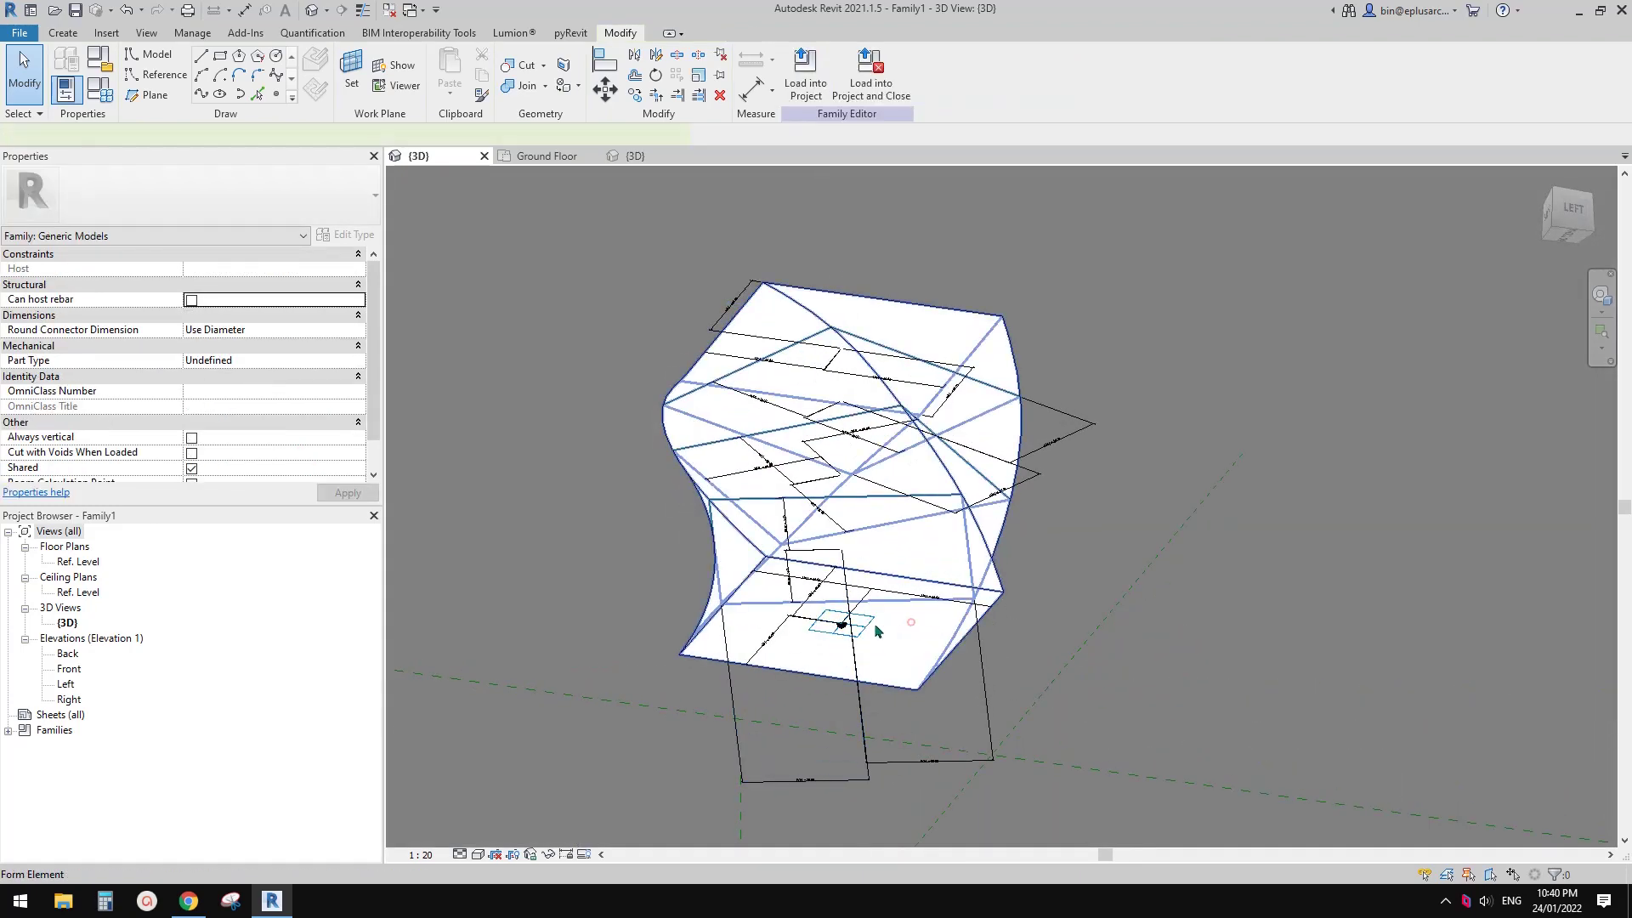
{"action": "left_click", "coordinate": [839, 627]}
{"action": "scroll", "coordinate": [837, 633], "scroll_direction": "up", "scroll_amount": 3}
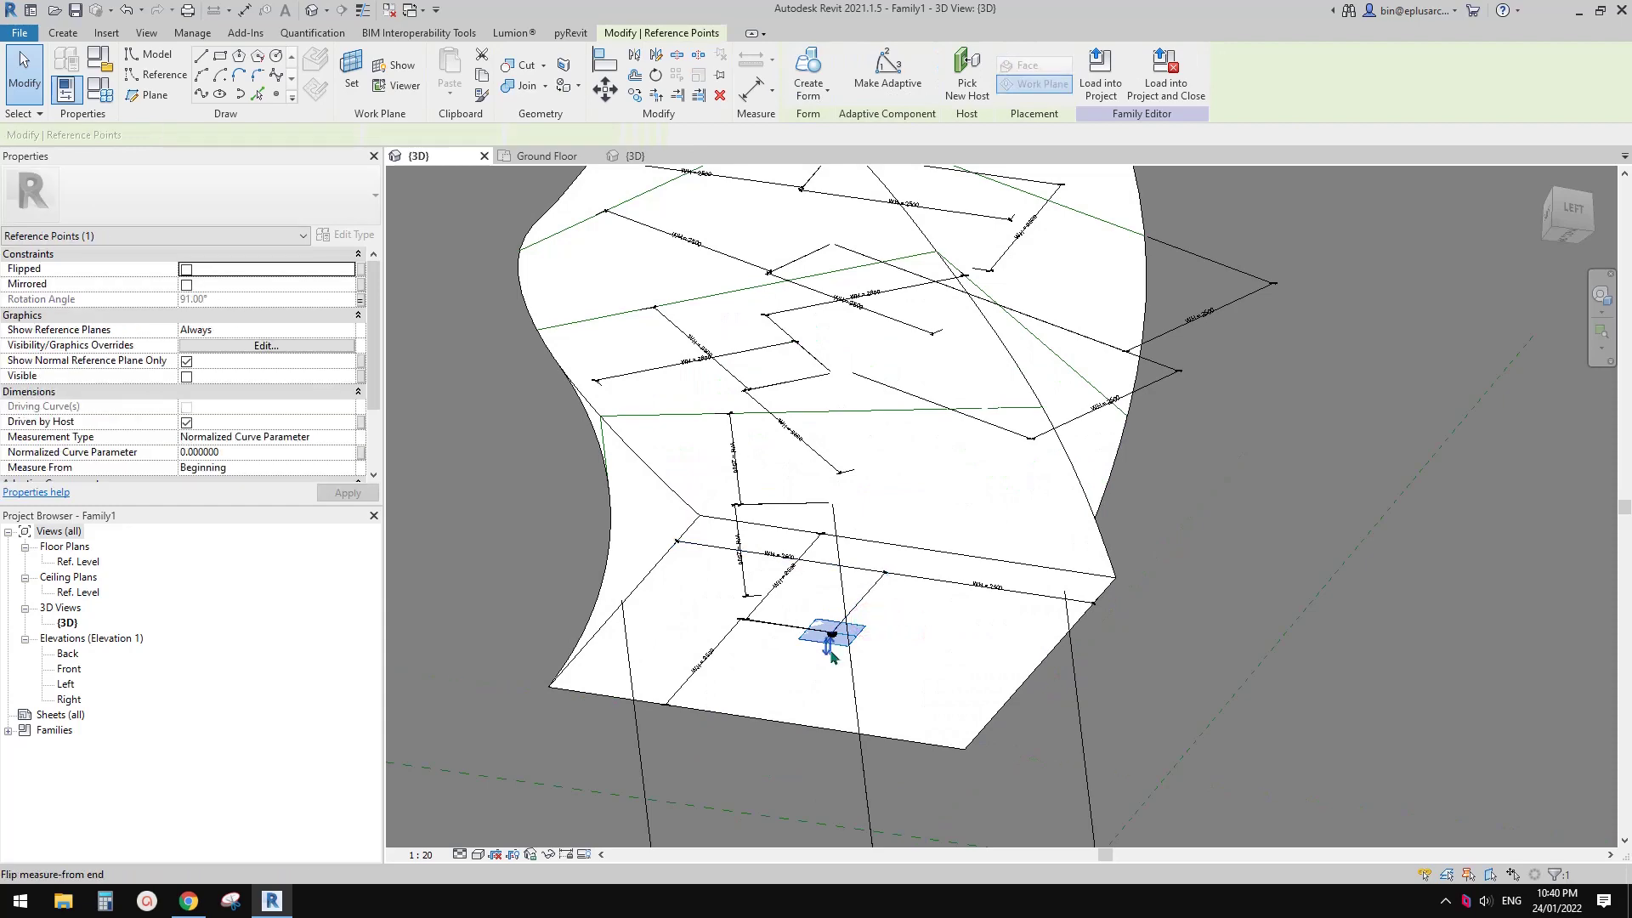
{"action": "key", "text": "Escape"}
{"action": "left_click_drag", "start_coordinate": [862, 627], "coordinate": [866, 588]}
{"action": "key", "text": "Escape"}
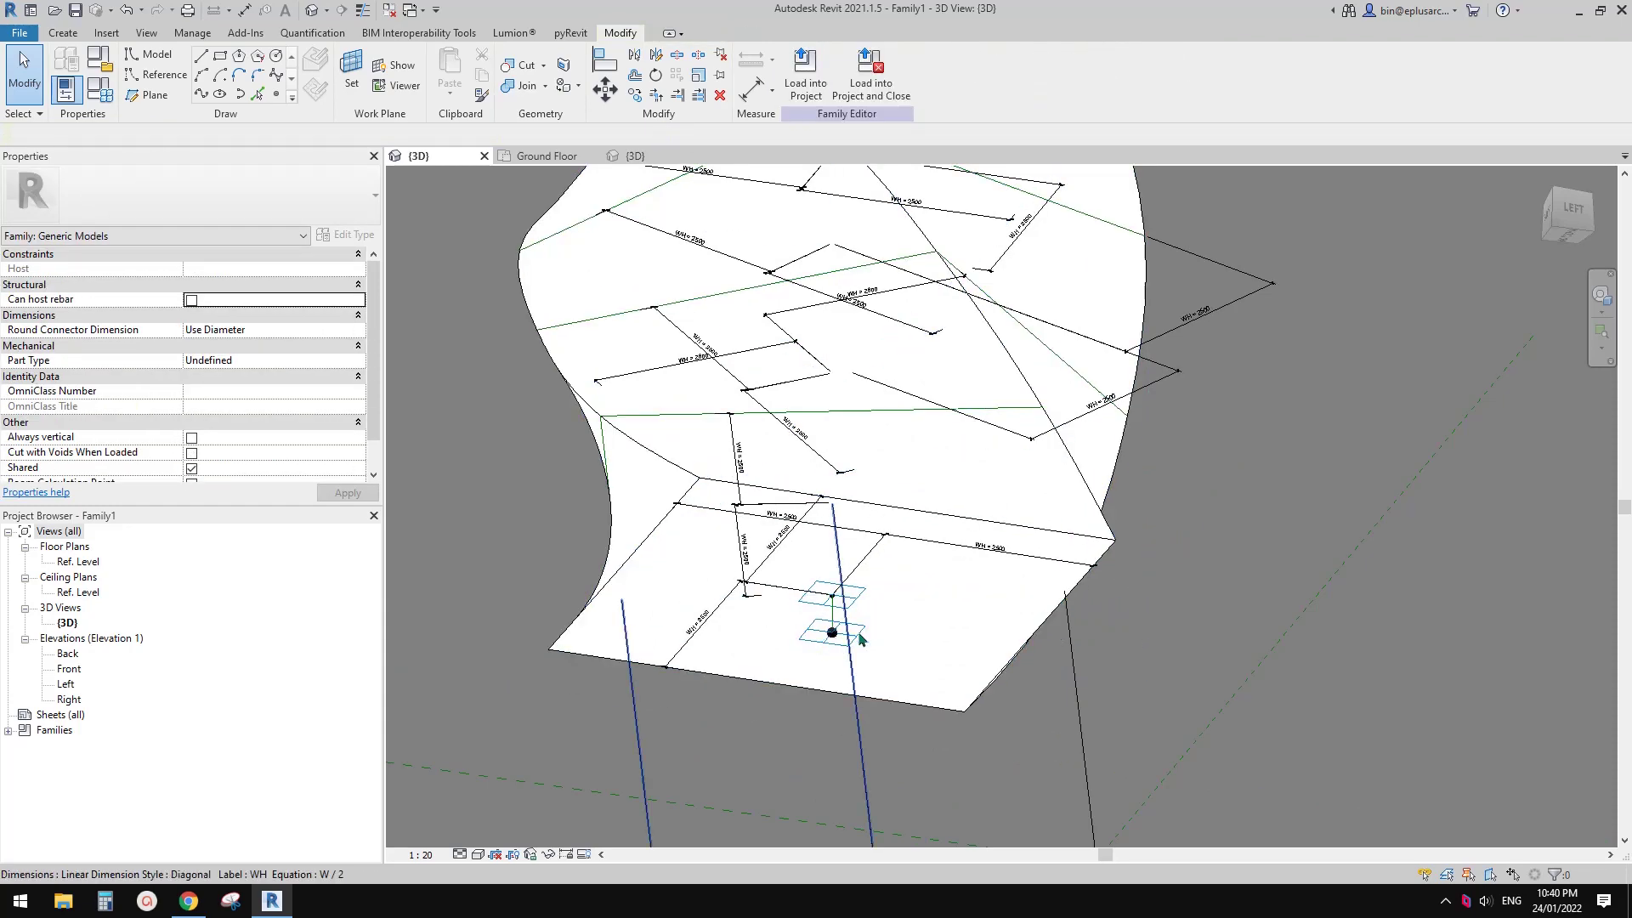
- Convert the reference points at both ends of the vertical line to adaptive placement points, starting with the lower one
{"action": "middle_click_drag", "start_coordinate": [860, 639], "coordinate": [1007, 729], "text": "shift"}
{"action": "left_click", "coordinate": [832, 646]}
{"action": "left_click", "coordinate": [887, 74]}
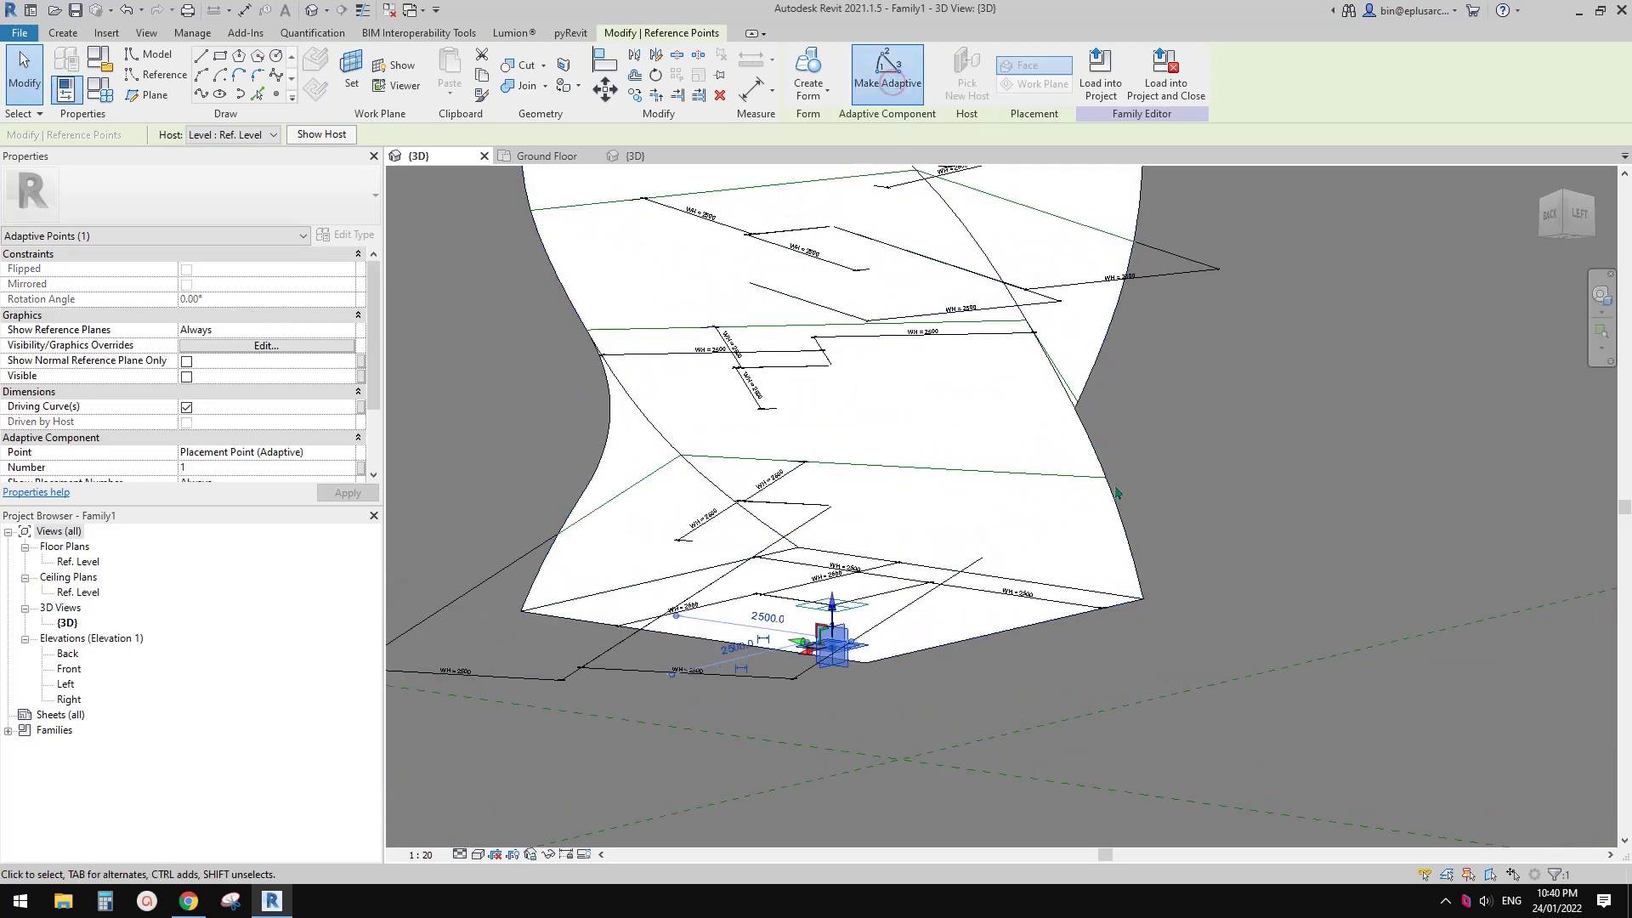
{"action": "scroll", "coordinate": [1003, 493], "scroll_direction": "down", "scroll_amount": 2}
{"action": "middle_click_drag", "start_coordinate": [961, 386], "coordinate": [911, 334], "text": "shift"}
{"action": "scroll", "coordinate": [905, 391], "scroll_direction": "up", "scroll_amount": 2}
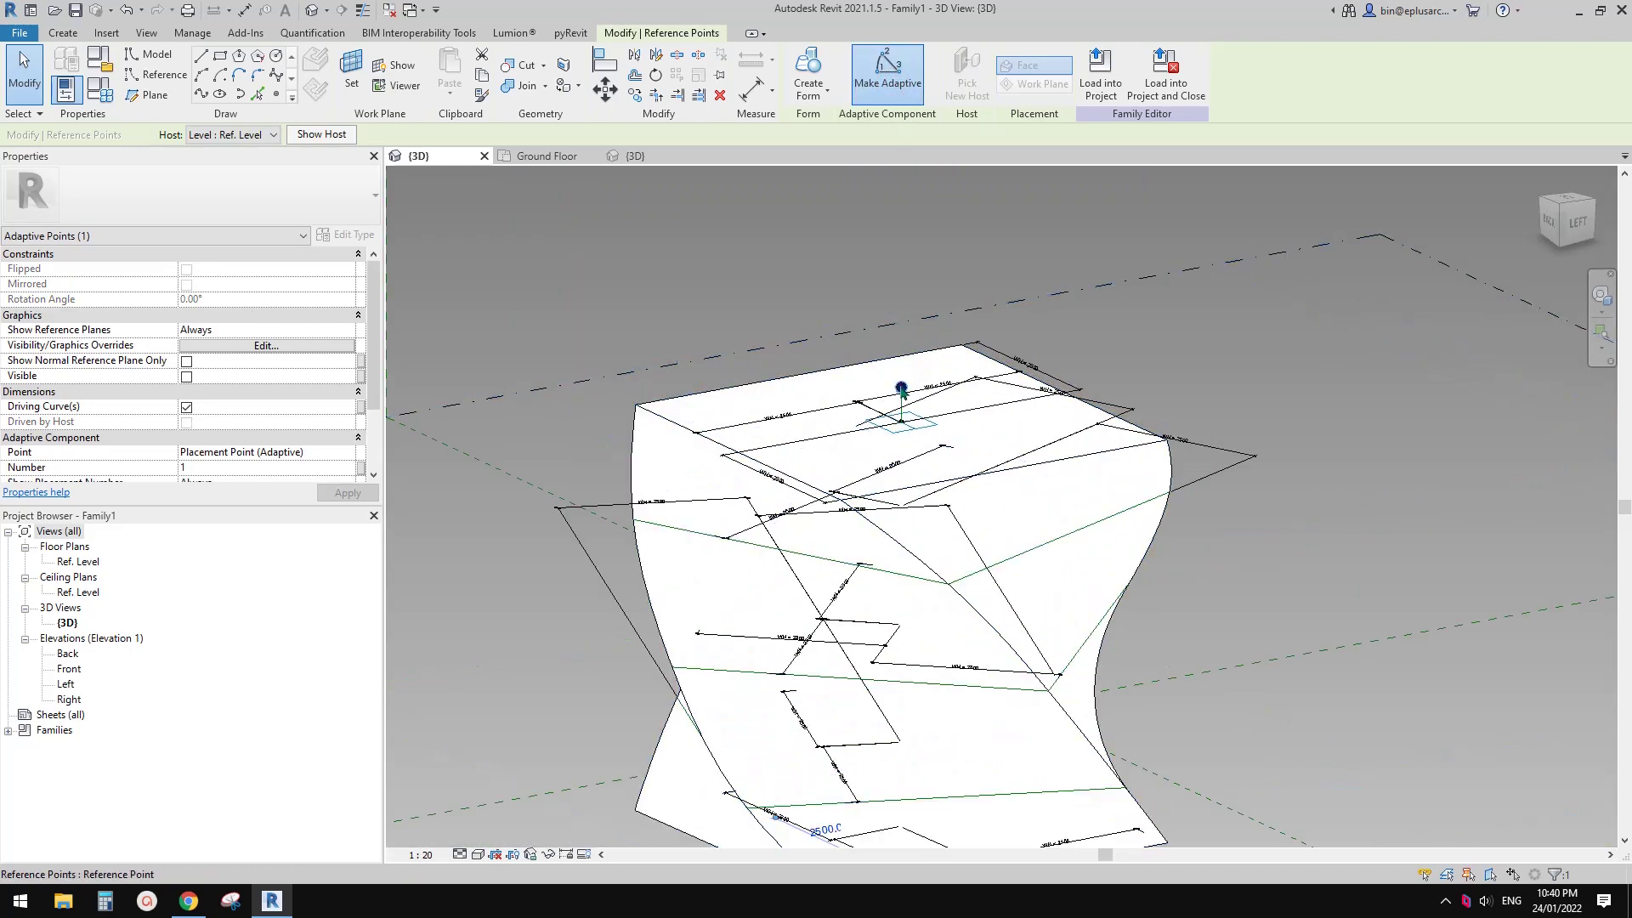
{"action": "left_click", "coordinate": [904, 85]}
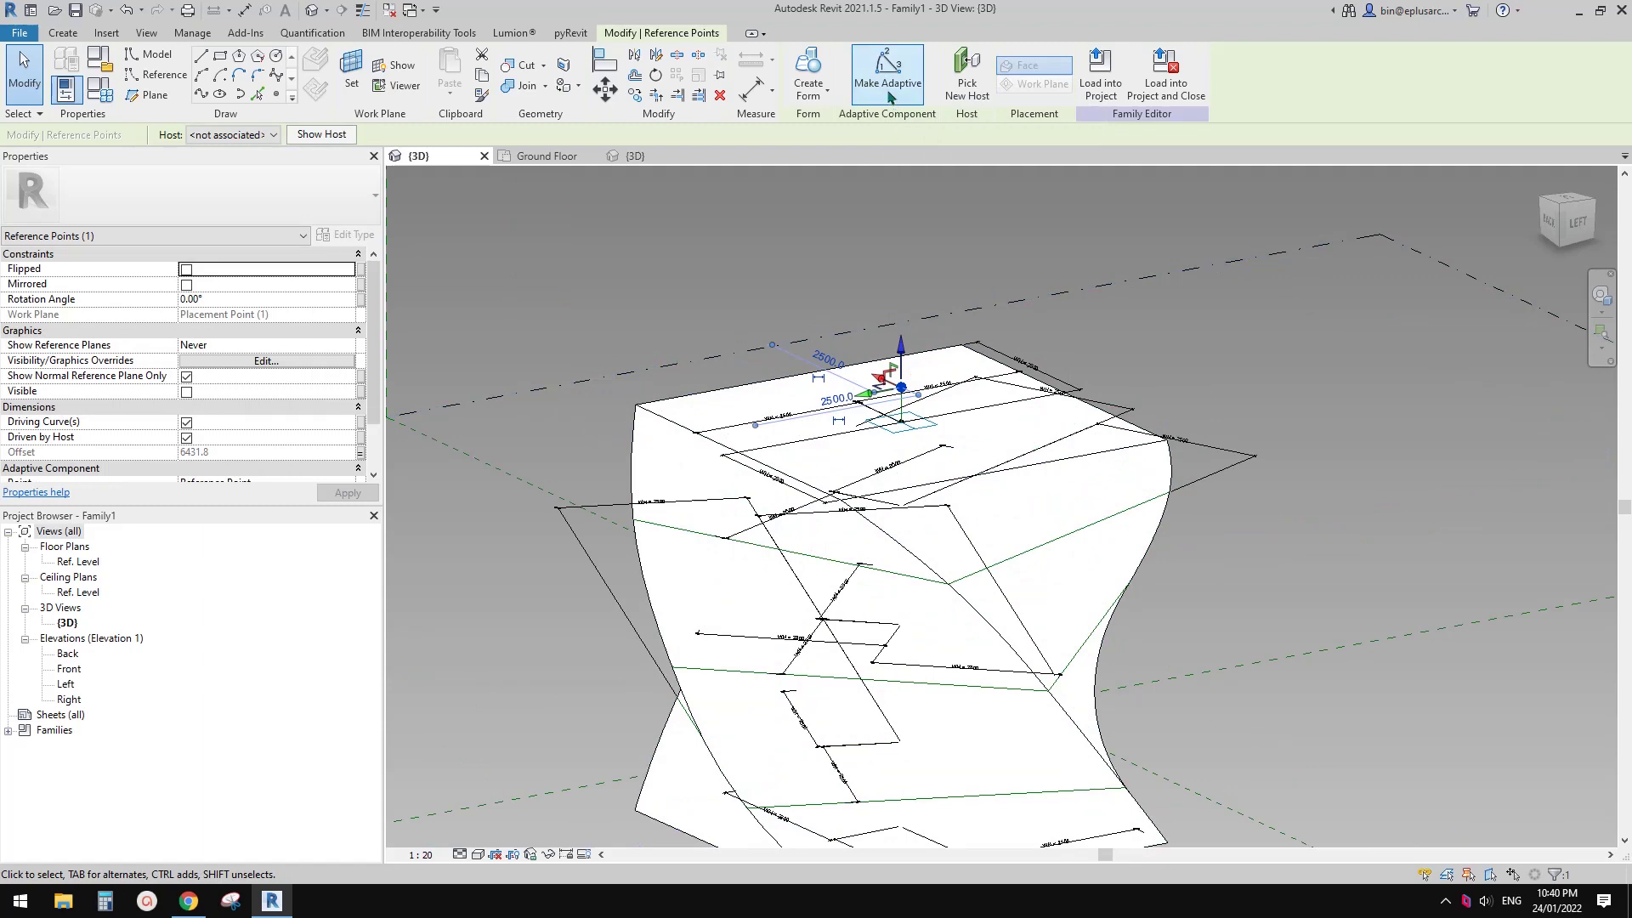
{"action": "left_click", "coordinate": [888, 85]}
{"action": "scroll", "coordinate": [850, 340], "scroll_direction": "down", "scroll_amount": 2}
{"action": "key", "text": "Escape"}
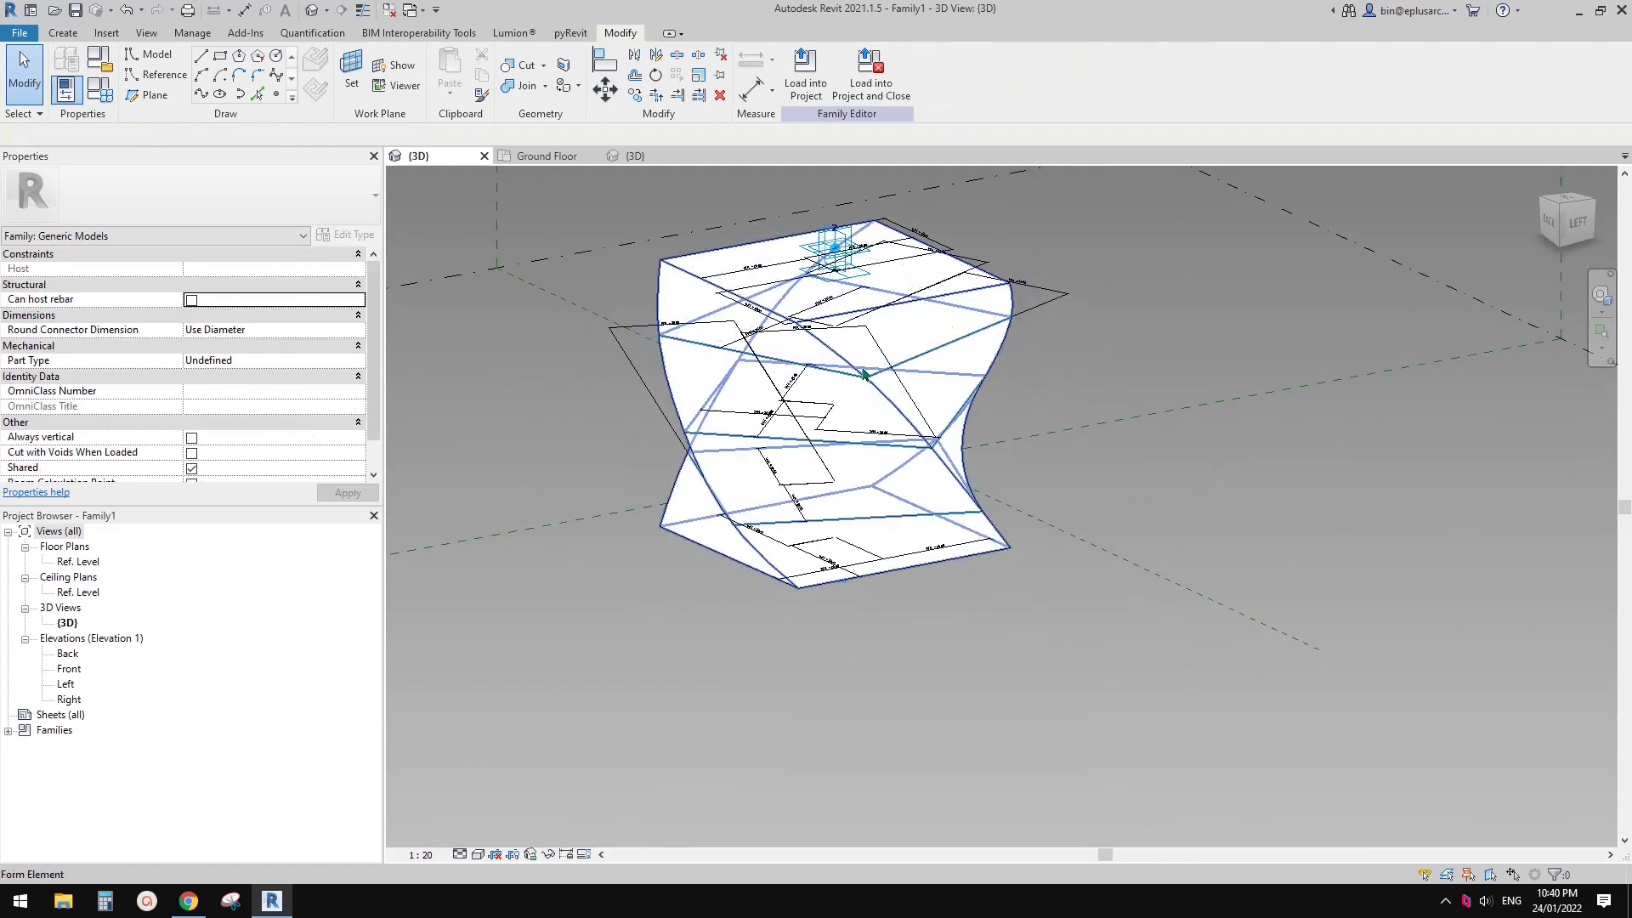
- Delete the height parameter H from the family types
{"action": "middle_click_drag", "start_coordinate": [863, 374], "coordinate": [829, 514], "text": "shift"}
{"action": "left_click", "coordinate": [106, 97]}
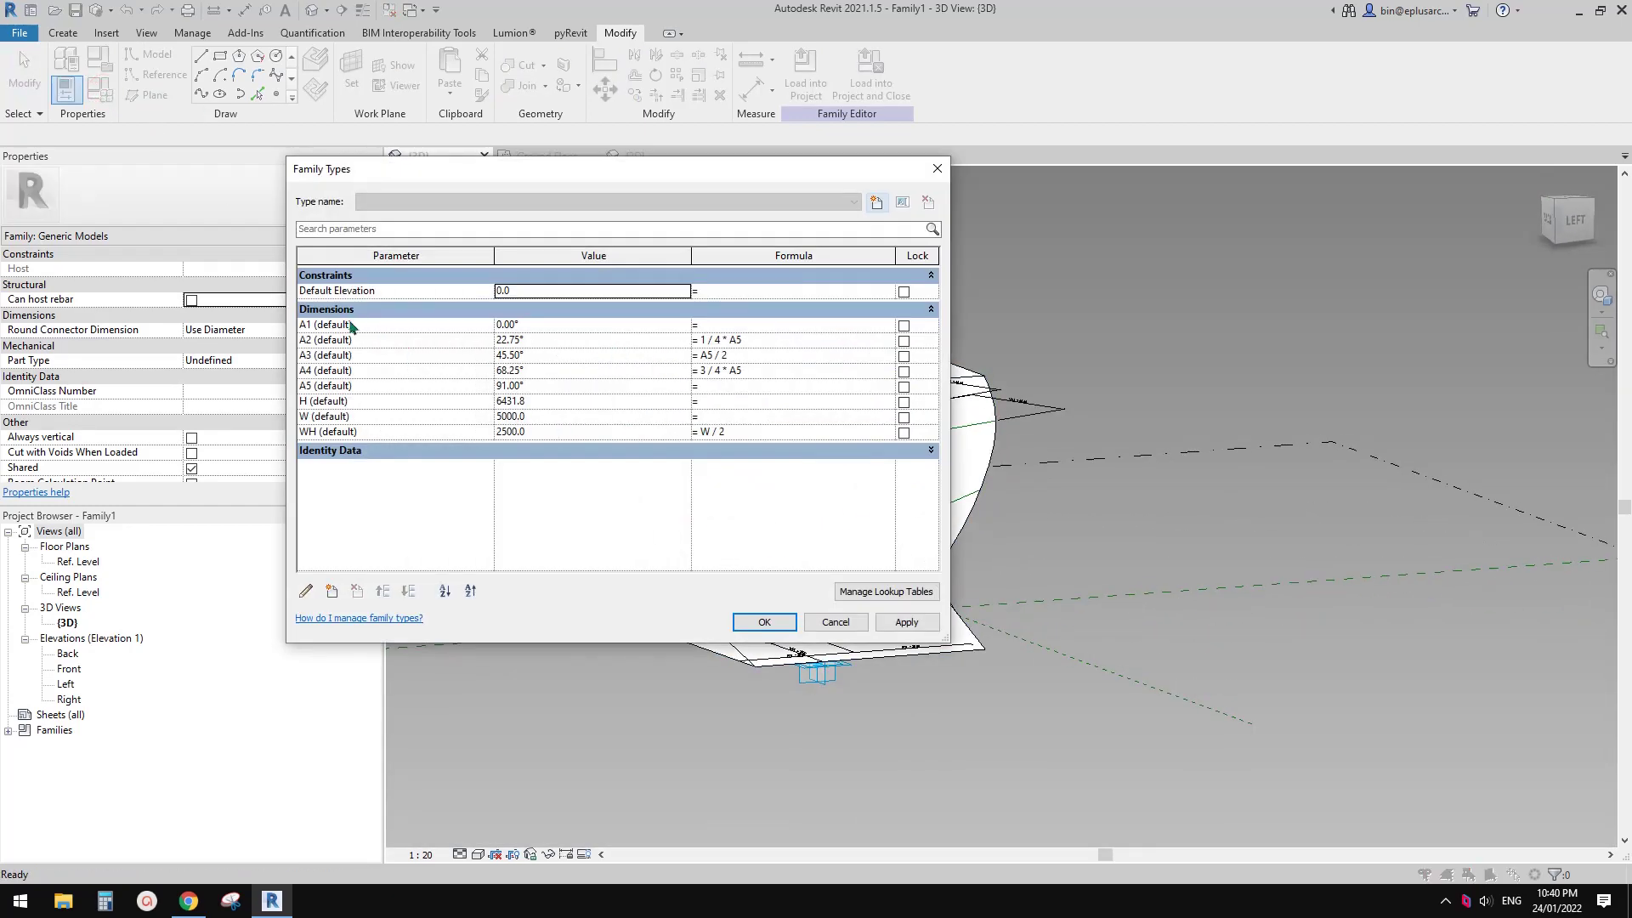
{"action": "left_click", "coordinate": [325, 402]}
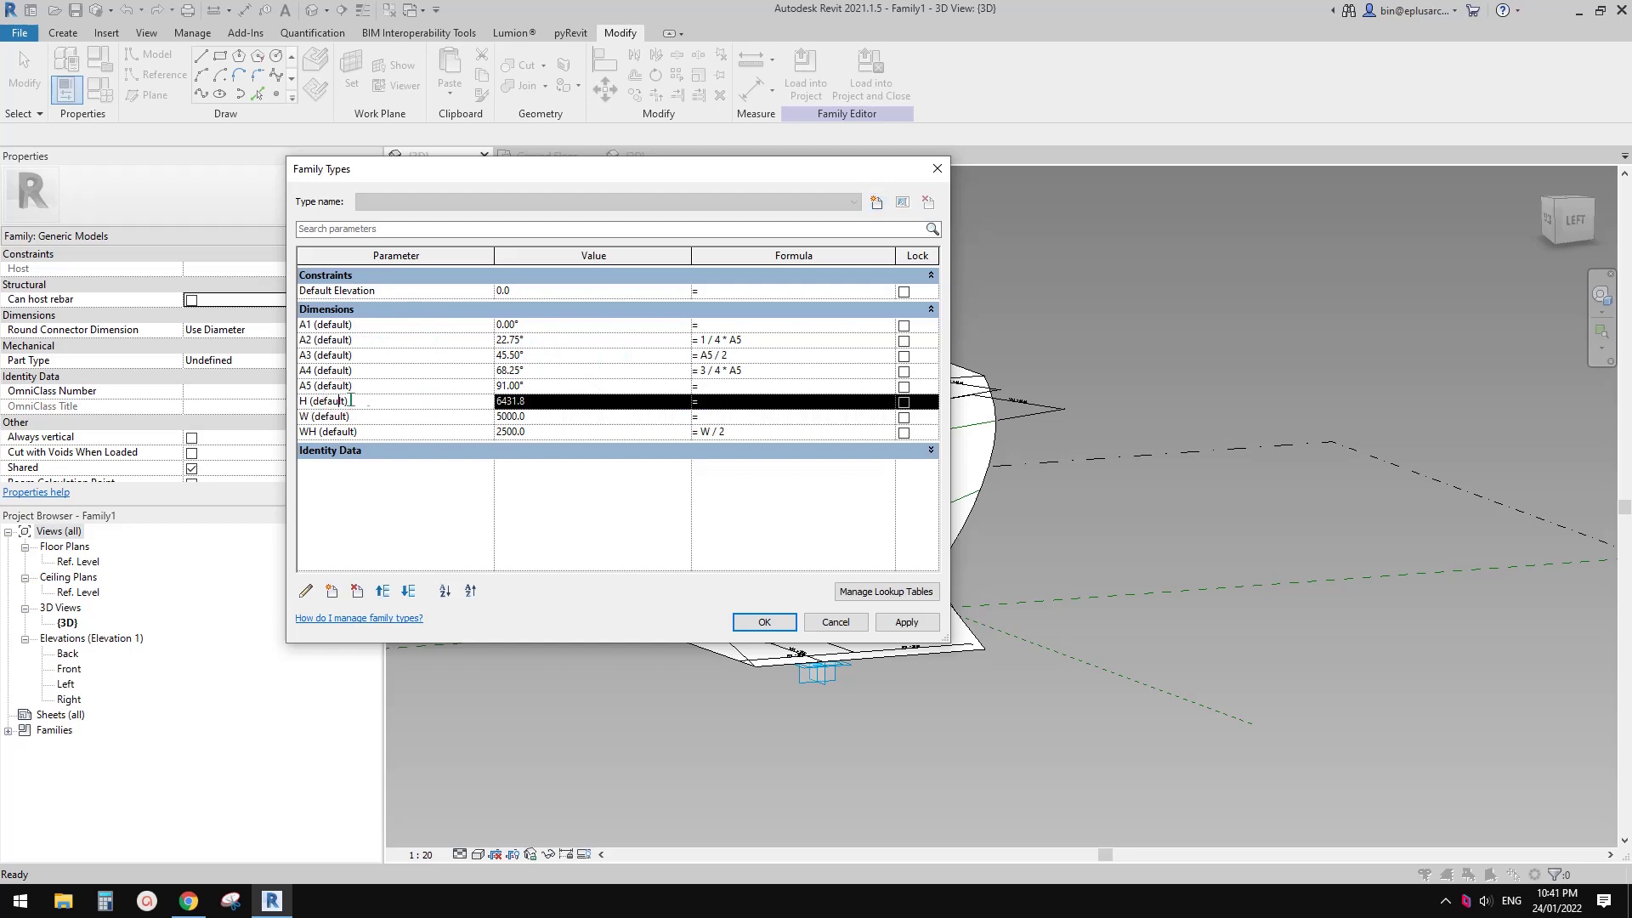
{"action": "left_click", "coordinate": [357, 591]}
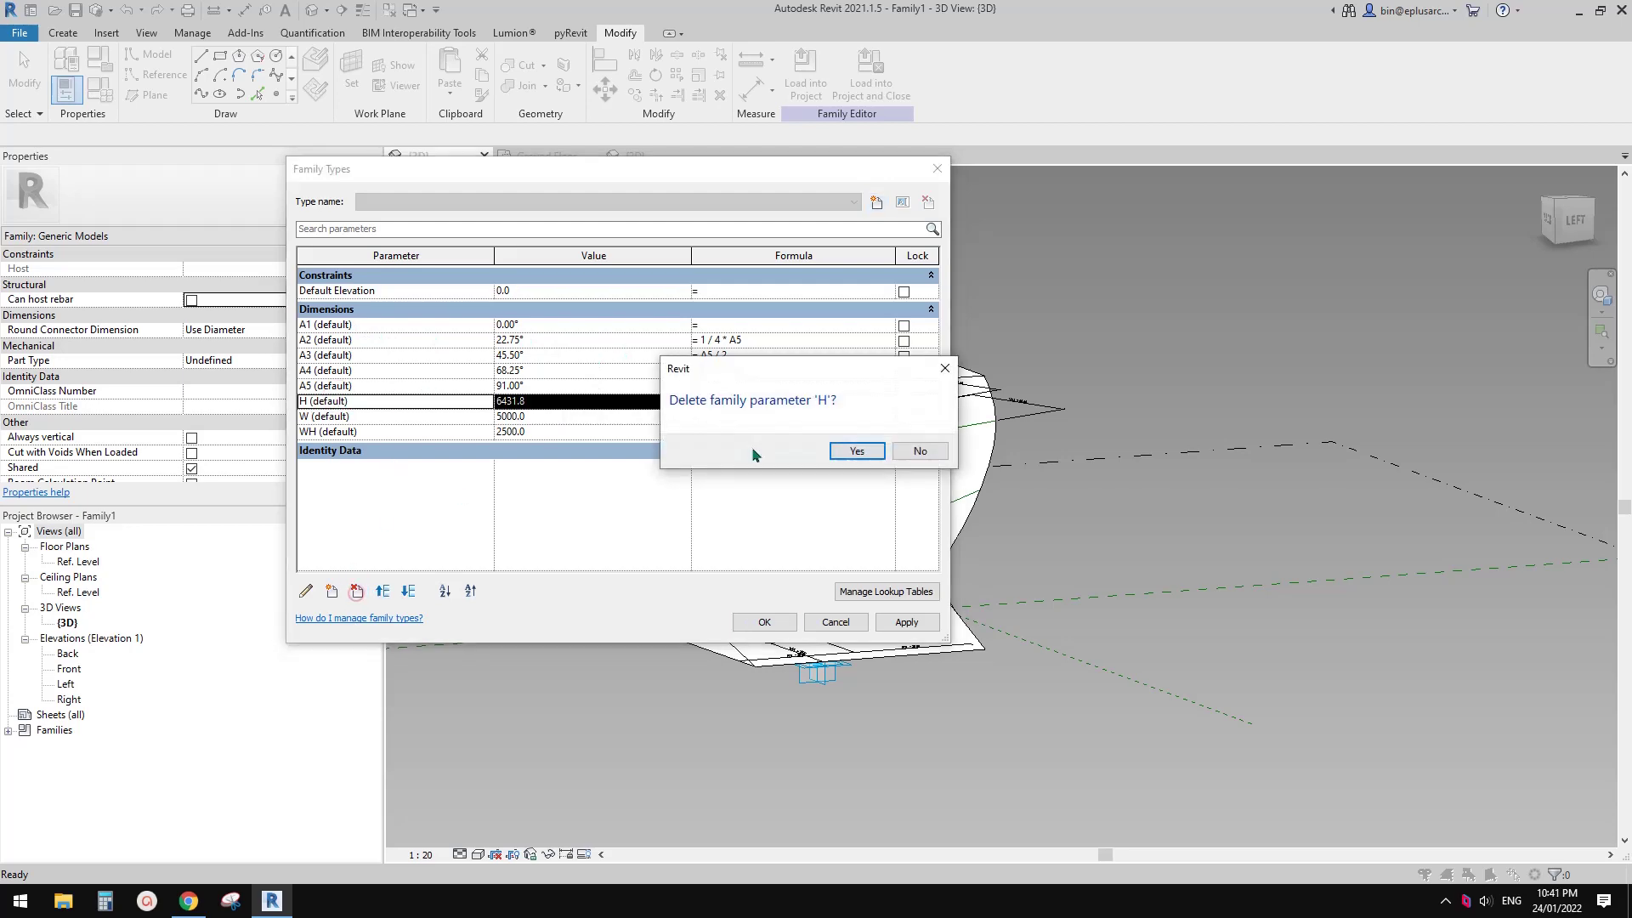
{"action": "left_click", "coordinate": [856, 452]}
{"action": "left_click", "coordinate": [764, 621]}
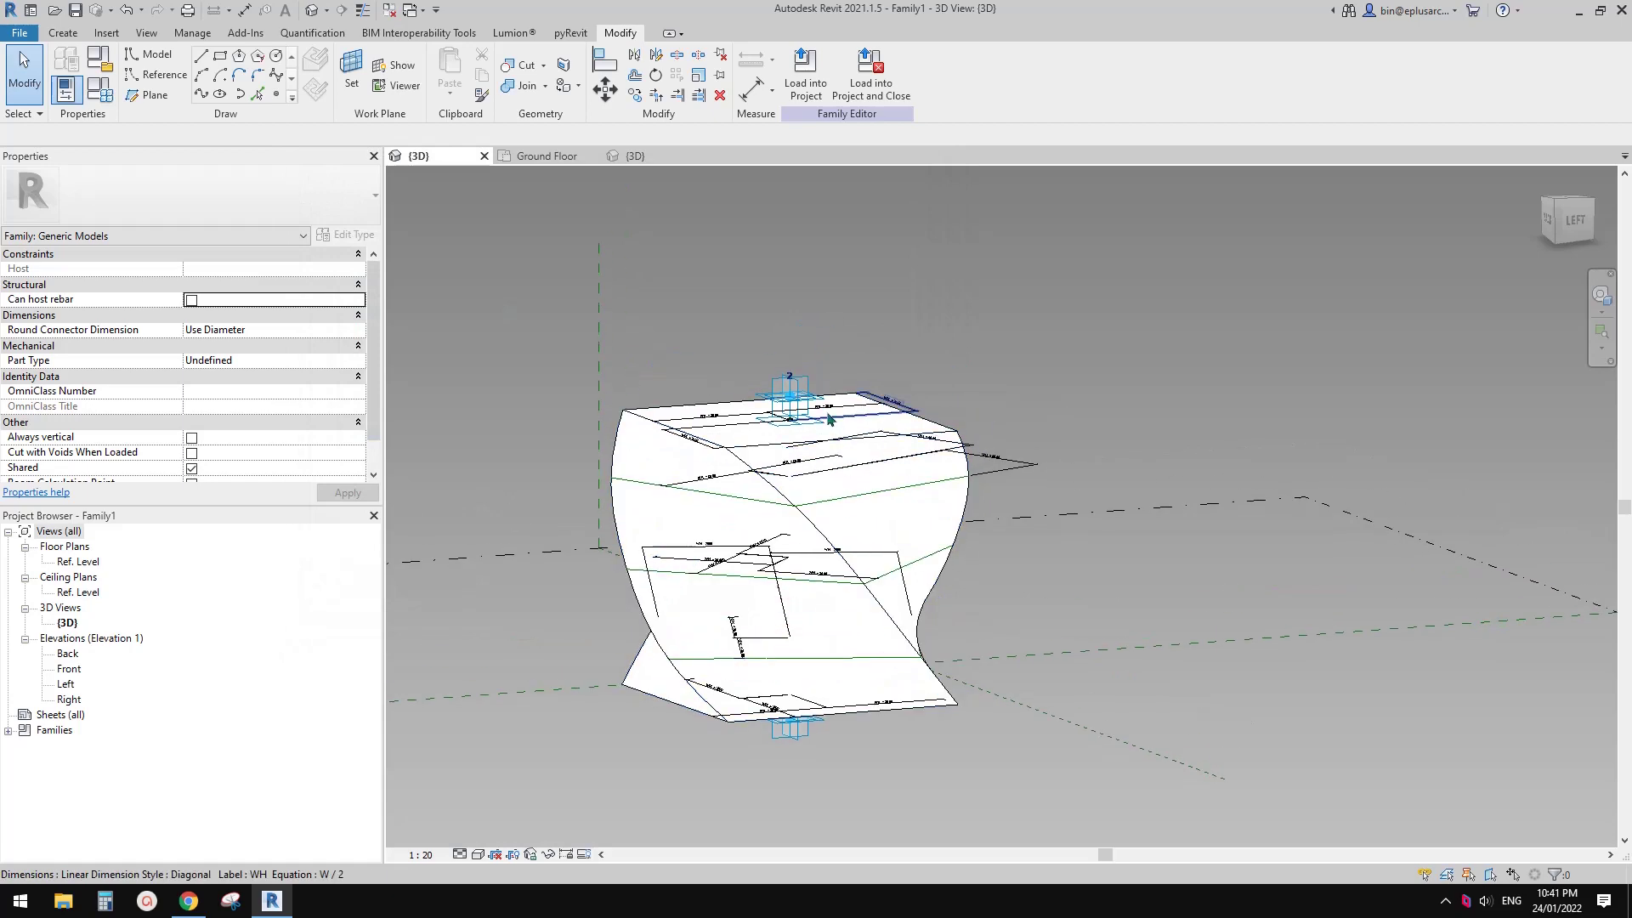
- Stretch the twisted form upward by raising adaptive placement point 2 above its top
{"action": "middle_click_drag", "start_coordinate": [830, 418], "coordinate": [801, 427], "text": "shift"}
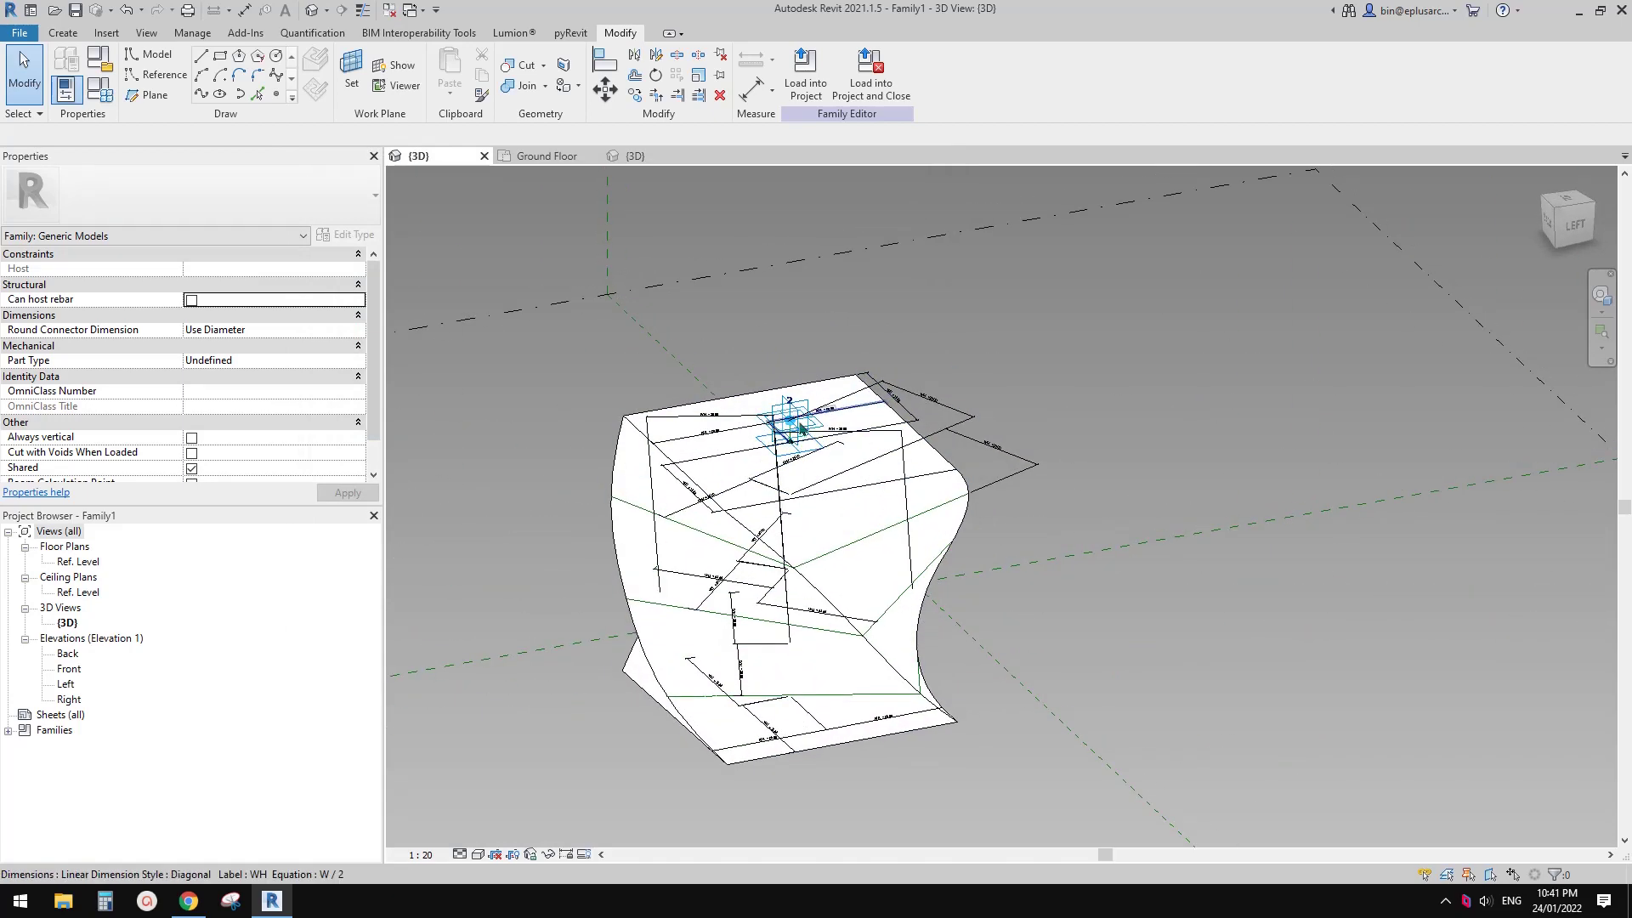
{"action": "left_click", "coordinate": [789, 416]}
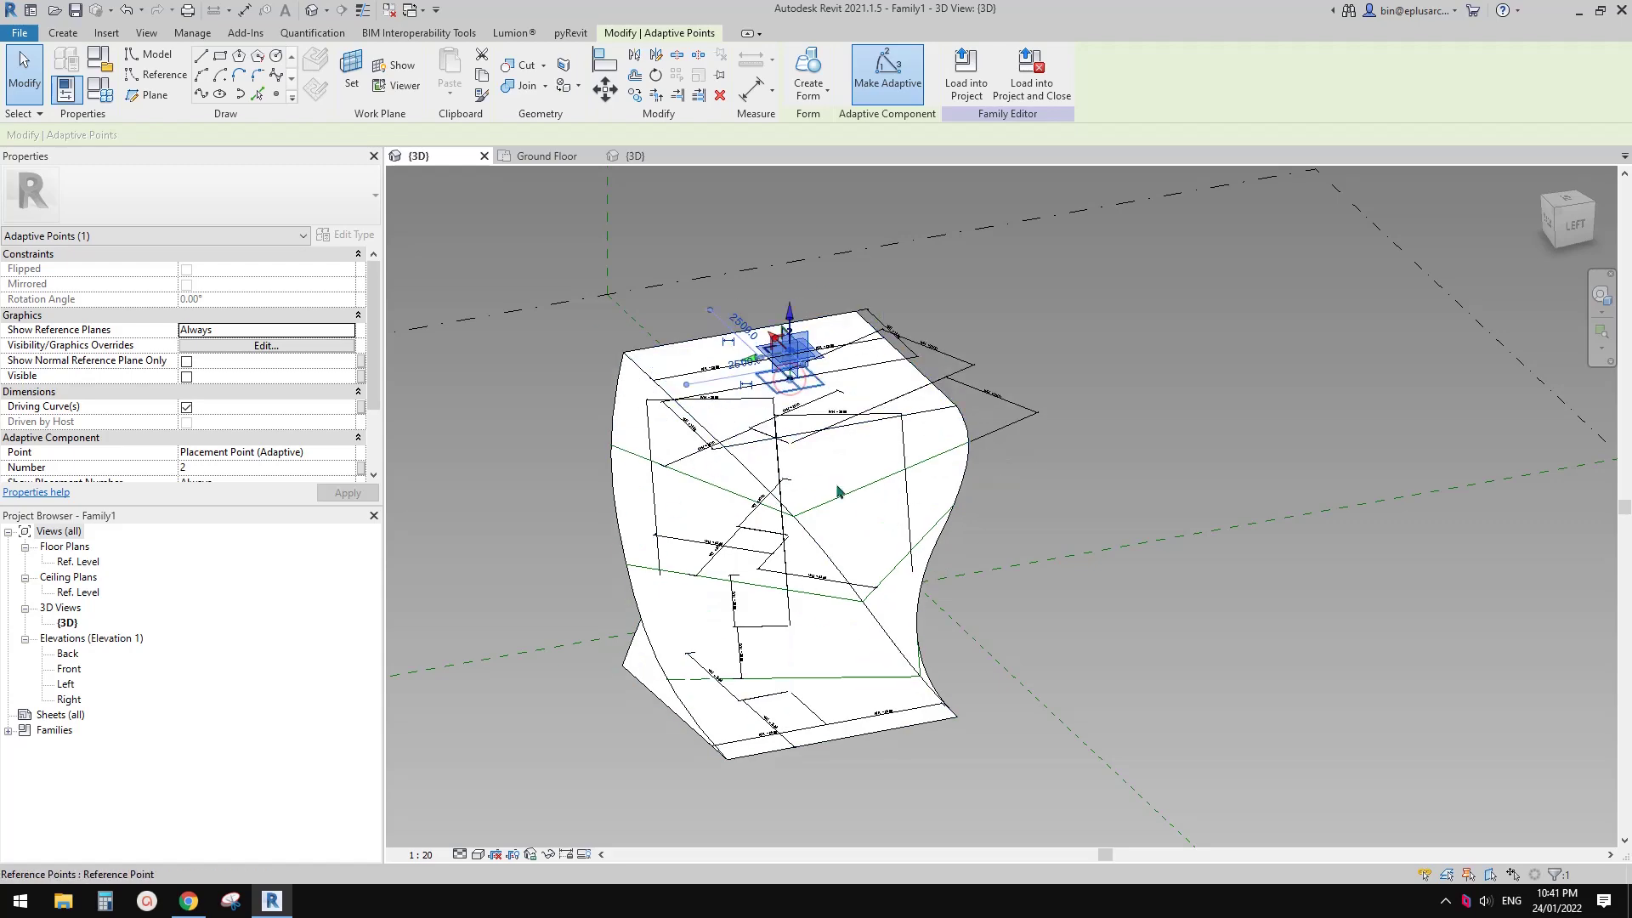
{"action": "middle_click_drag", "start_coordinate": [849, 671], "coordinate": [839, 633], "text": "shift"}
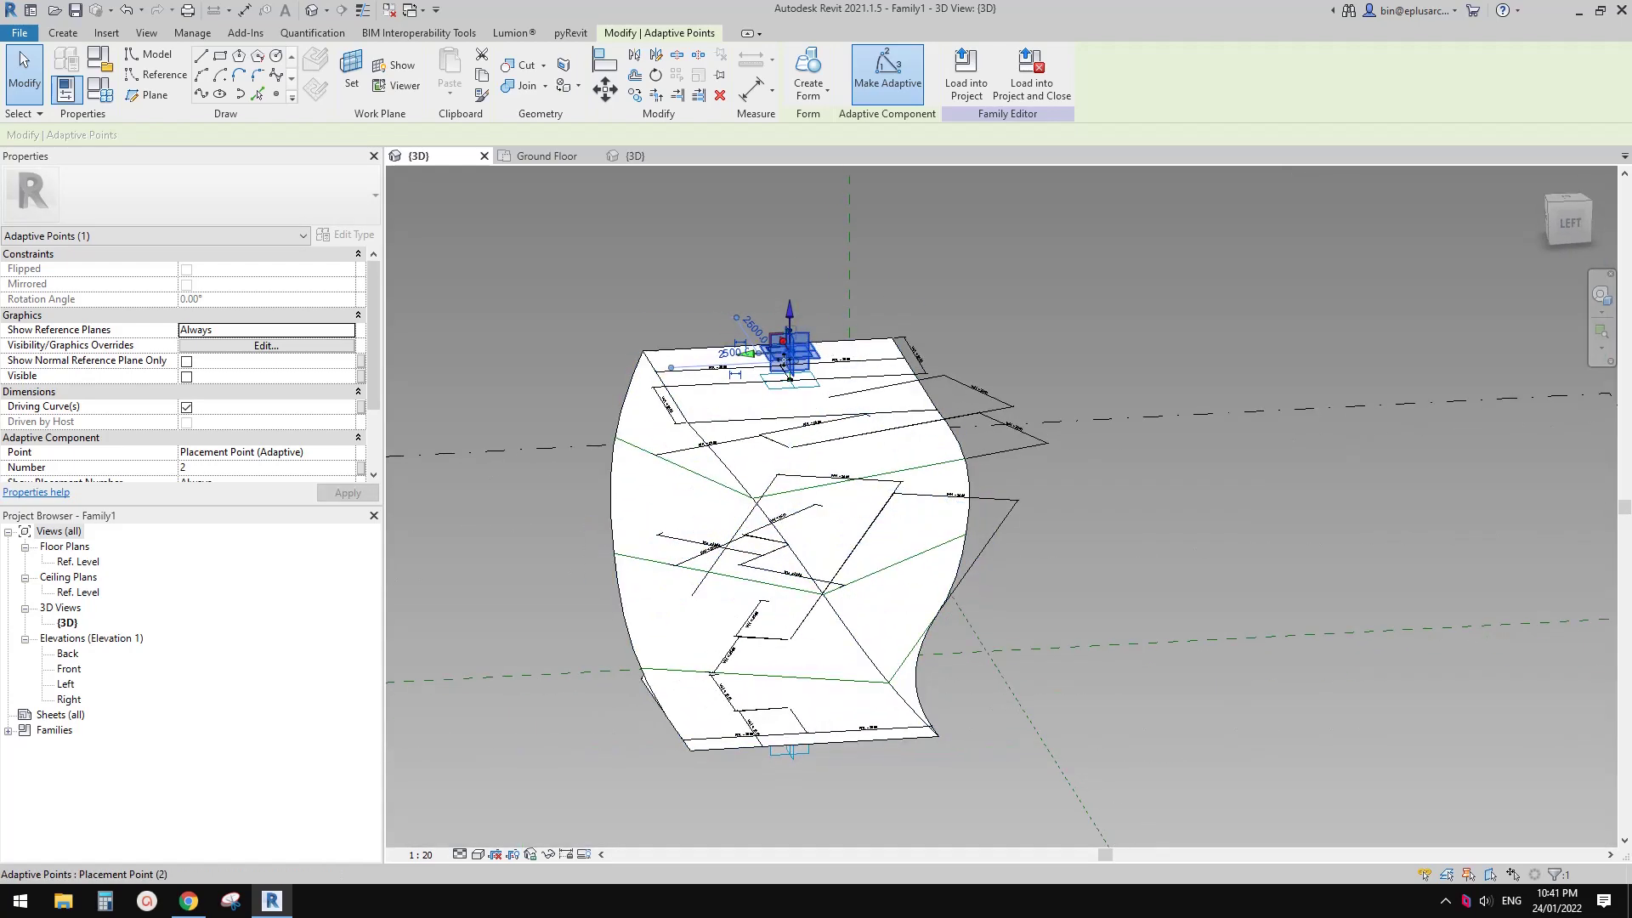
- Place two reference points on the vertical reference line between the form's top and placement point 2
{"action": "scroll", "coordinate": [796, 315], "scroll_direction": "up", "scroll_amount": 5}
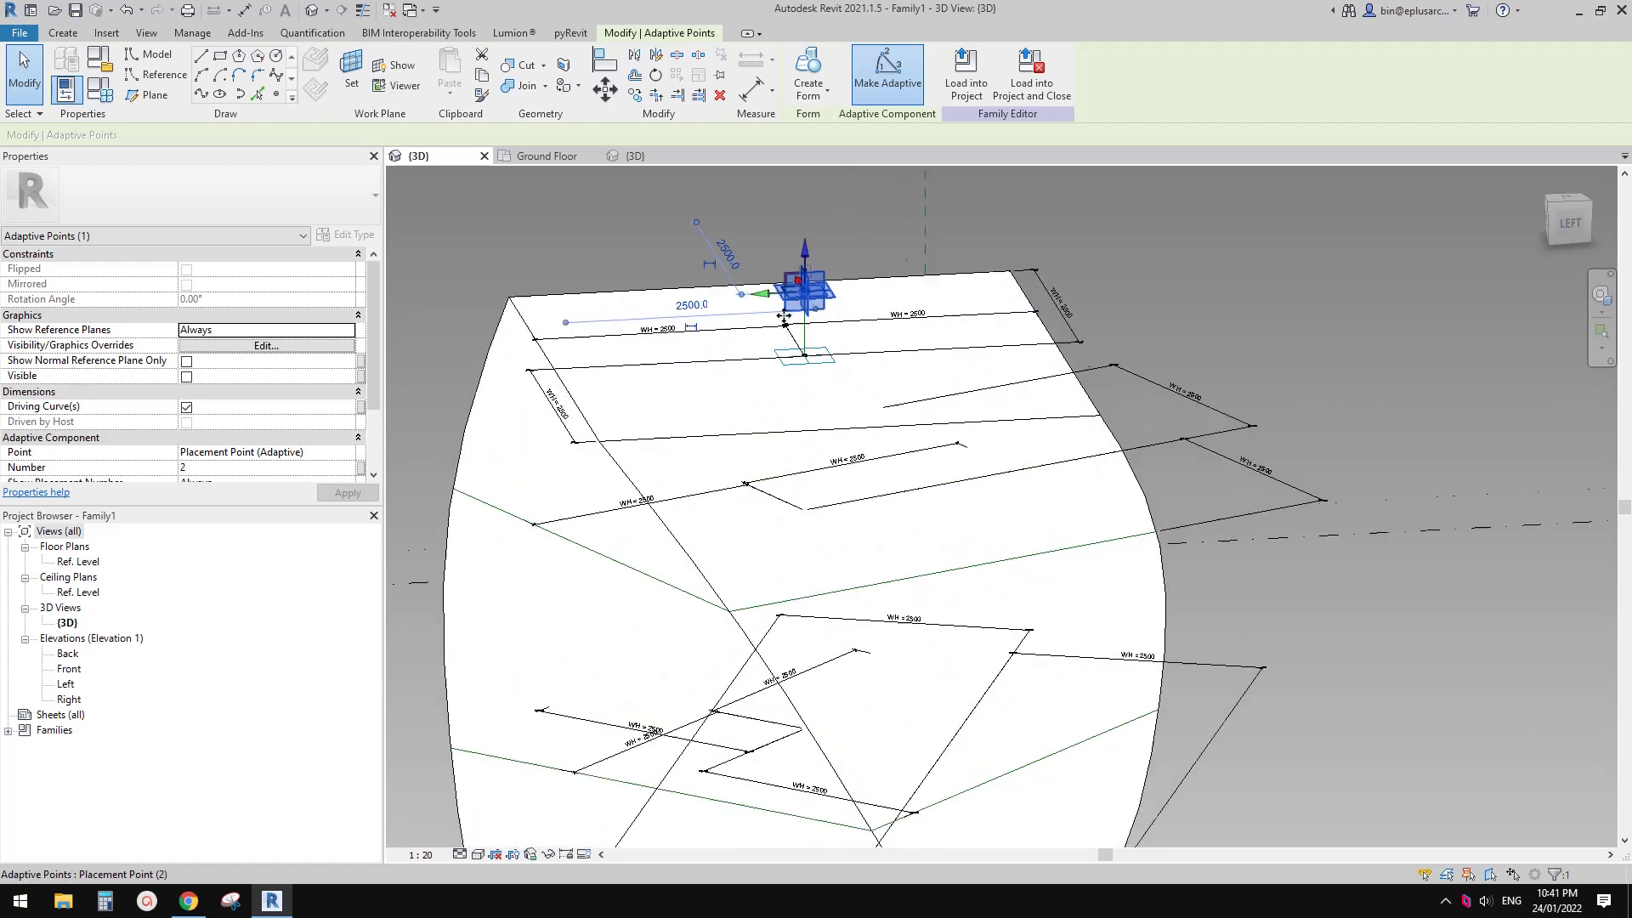
{"action": "middle_click_drag", "start_coordinate": [821, 339], "coordinate": [824, 260], "text": "shift"}
{"action": "scroll", "coordinate": [824, 259], "scroll_direction": "up", "scroll_amount": 2}
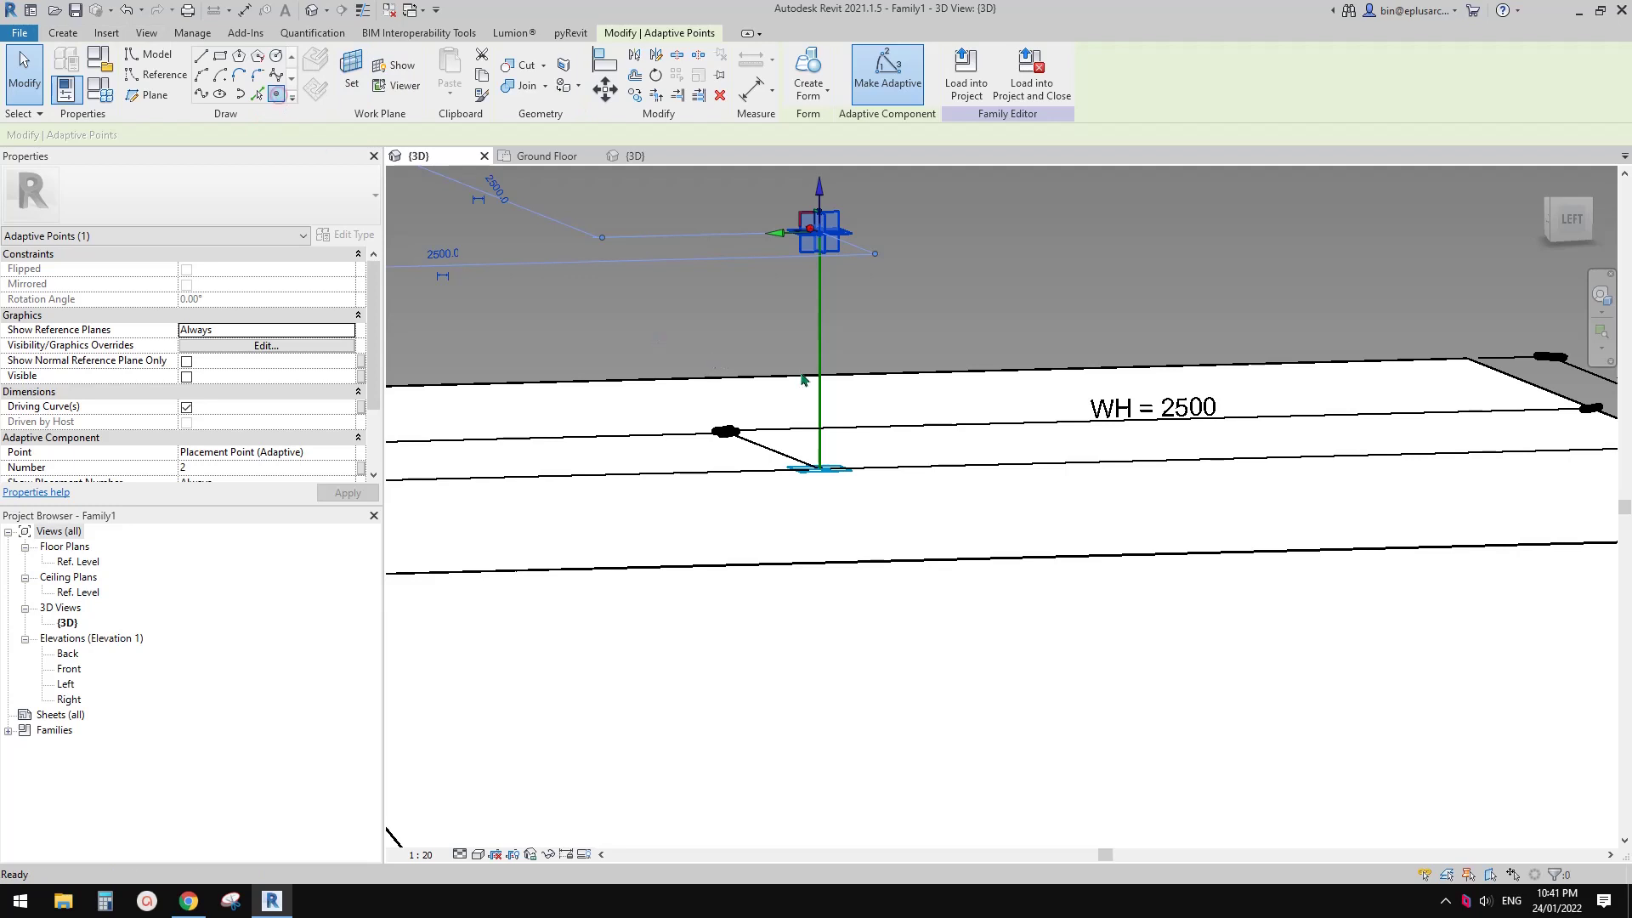
{"action": "left_click", "coordinate": [262, 96]}
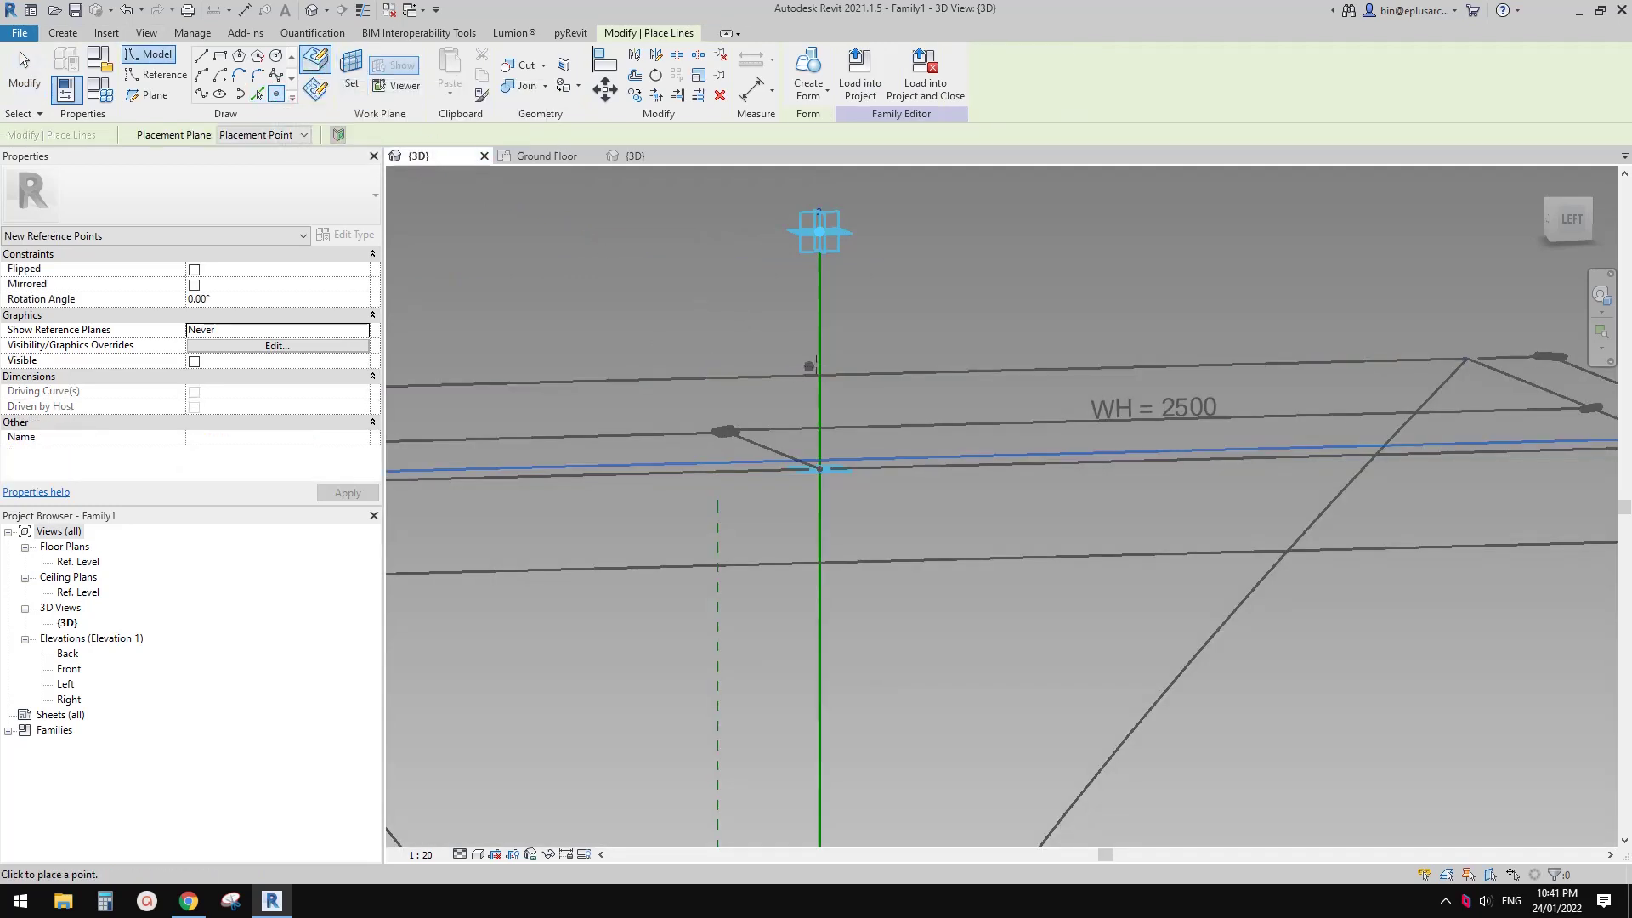
{"action": "left_click", "coordinate": [820, 303]}
{"action": "key", "text": "Escape"}
{"action": "key", "text": "Escape"}
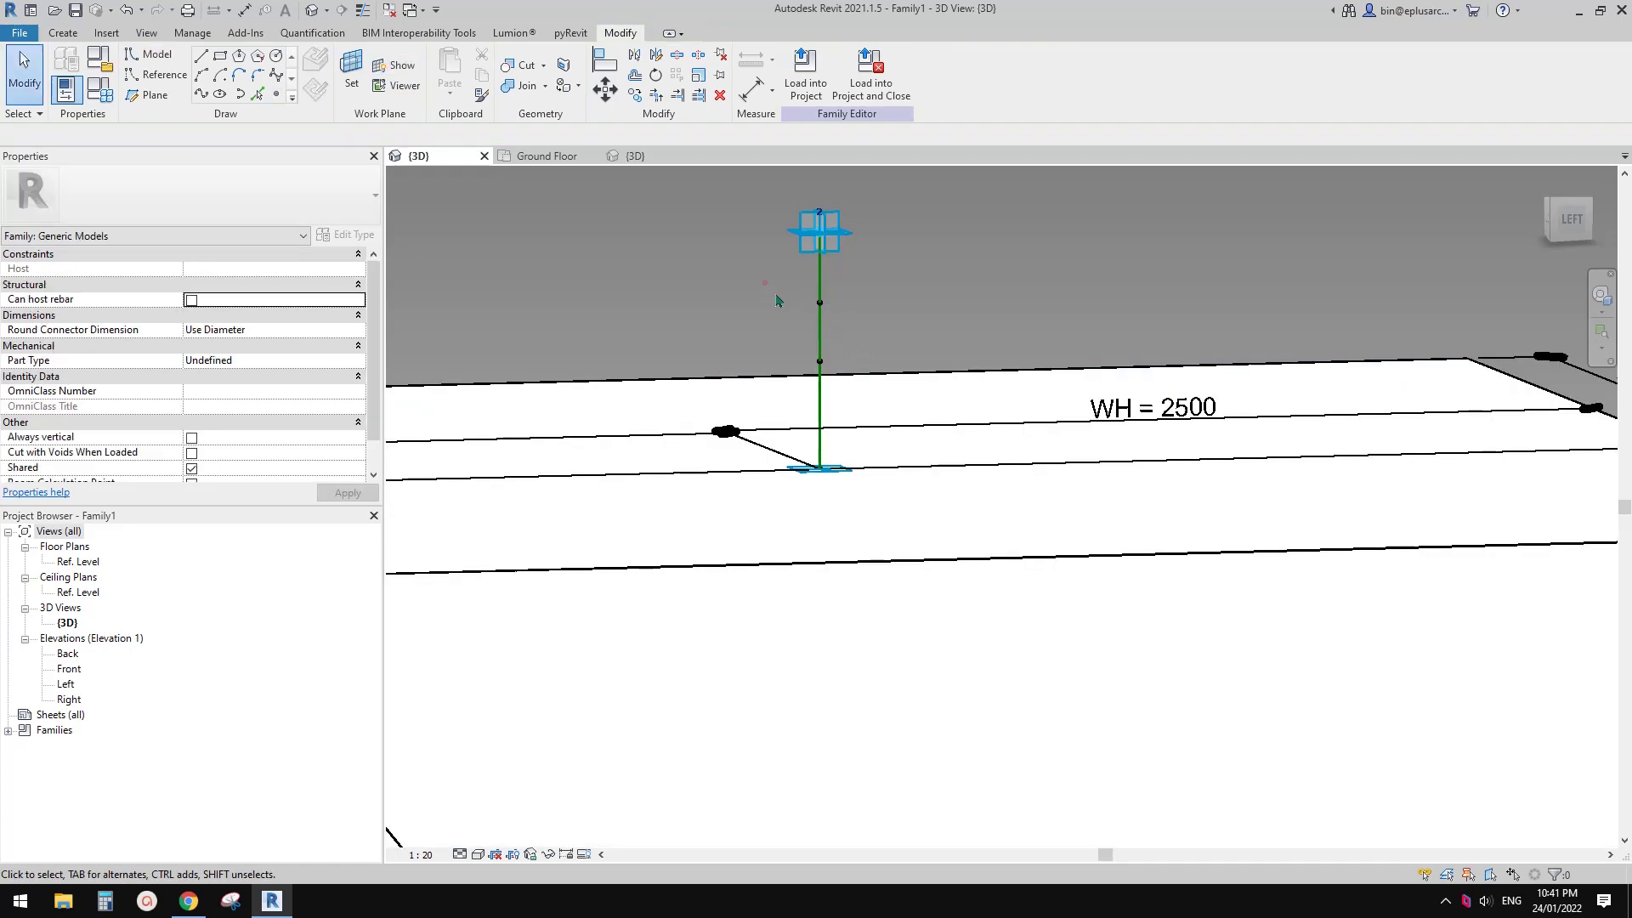
- Make the two new points on the vertical line driving points and convert them to adaptive placement points
{"action": "left_click_drag", "start_coordinate": [765, 283], "coordinate": [855, 373]}
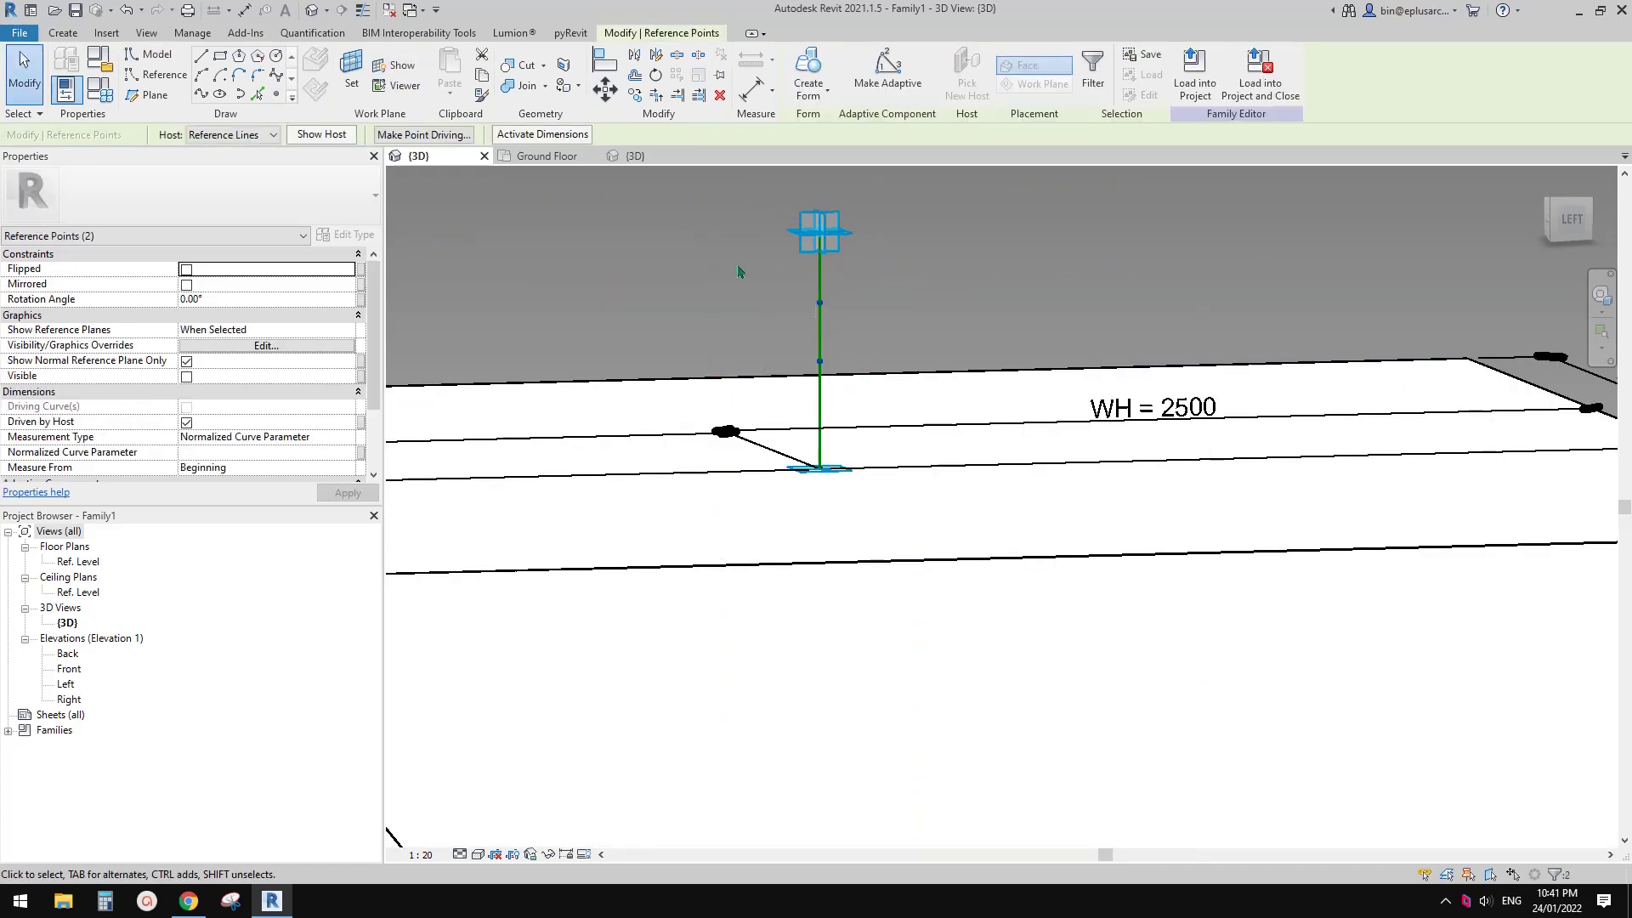
{"action": "left_click", "coordinate": [441, 136]}
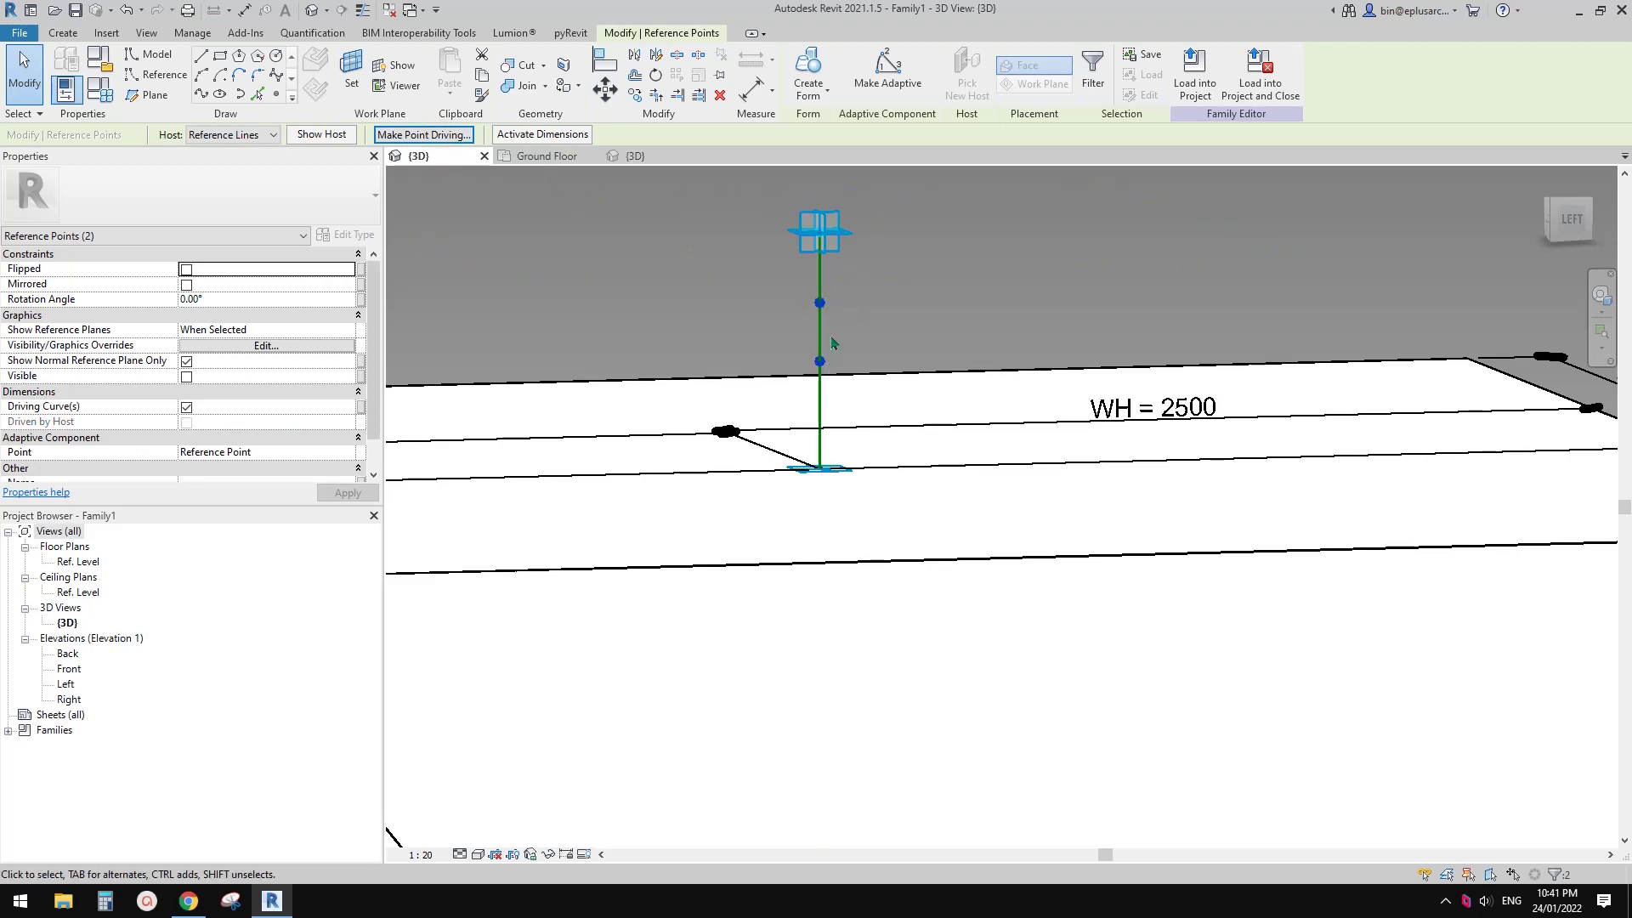
{"action": "left_click", "coordinate": [885, 88]}
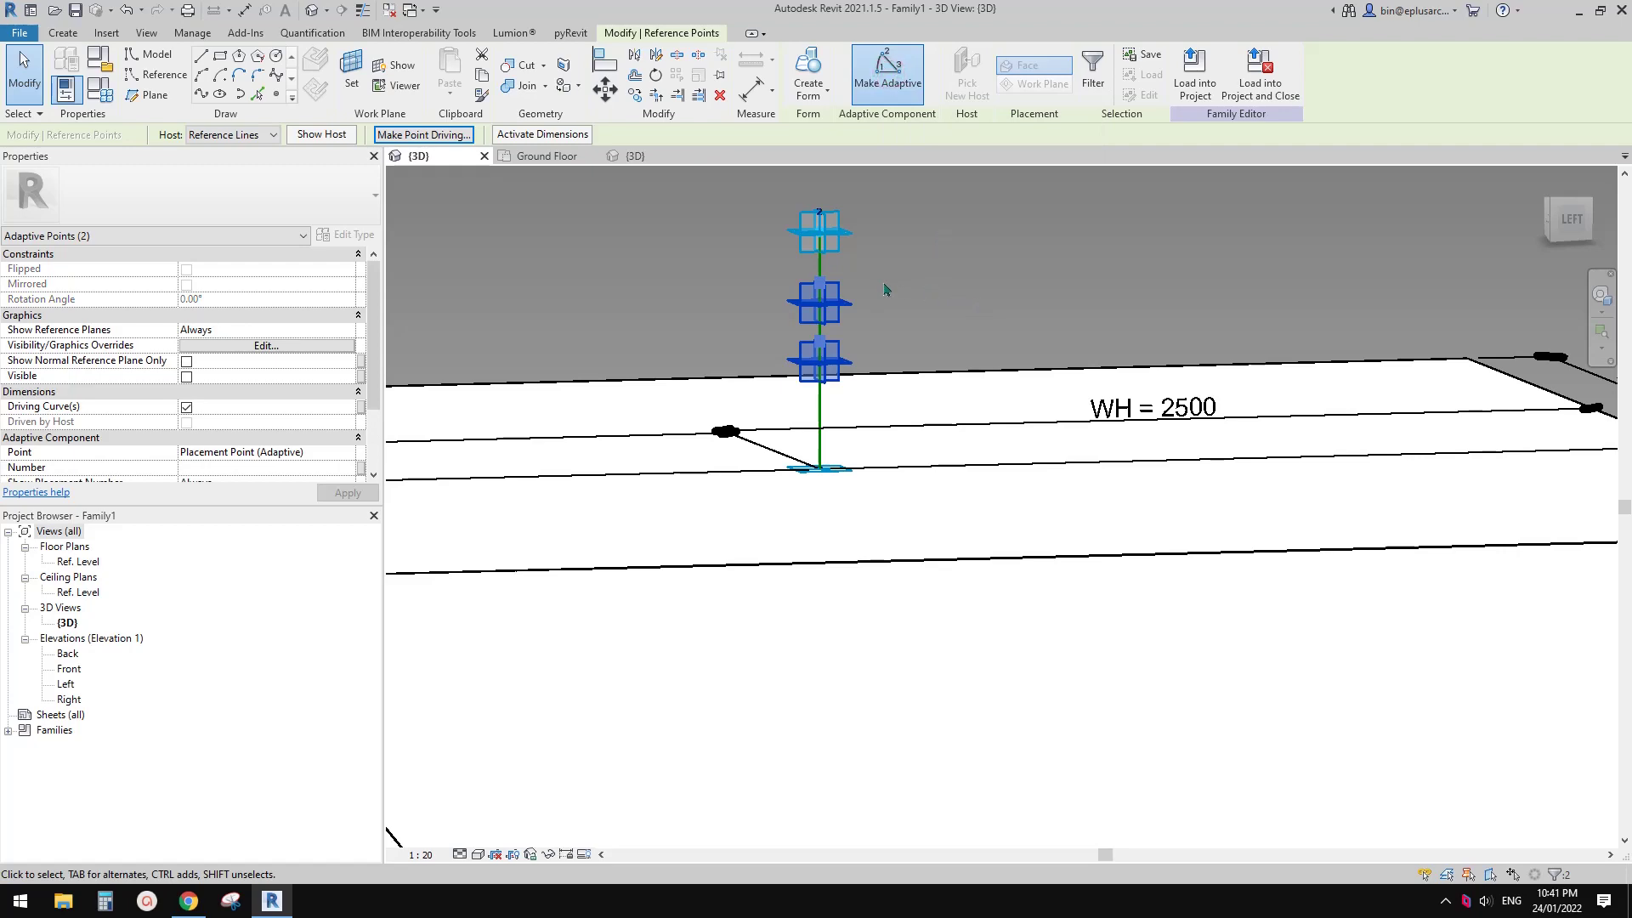
{"action": "left_click", "coordinate": [882, 334]}
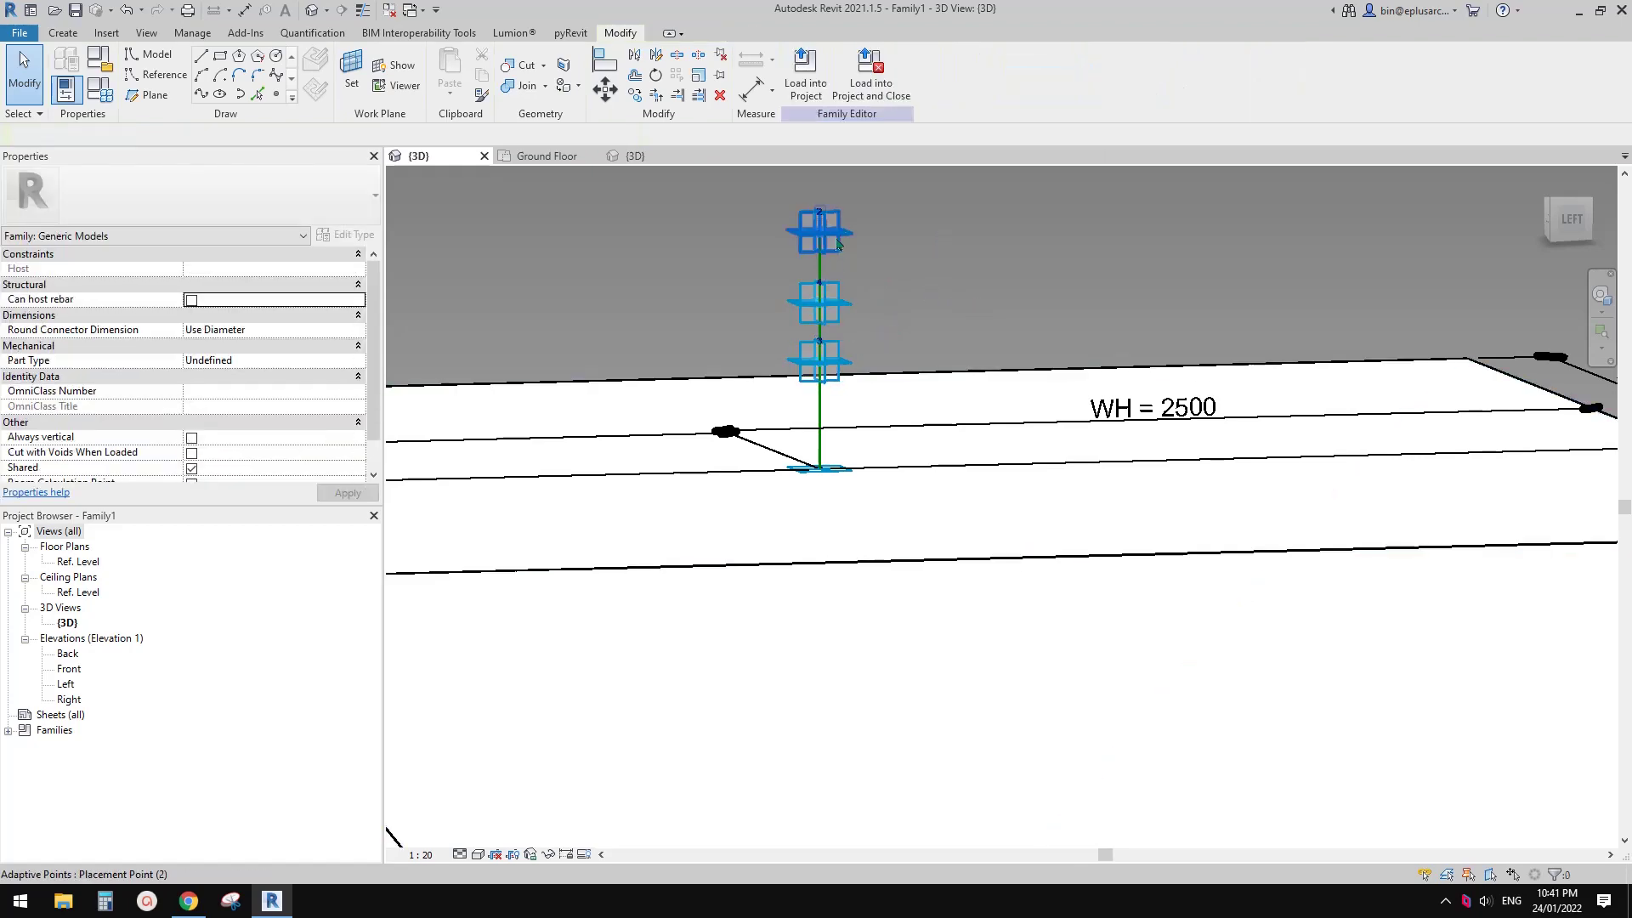
- Renumber the adaptive placement points in ascending order up the vertical line, with the top one as 4
{"action": "scroll", "coordinate": [857, 558], "scroll_direction": "down", "scroll_amount": 6}
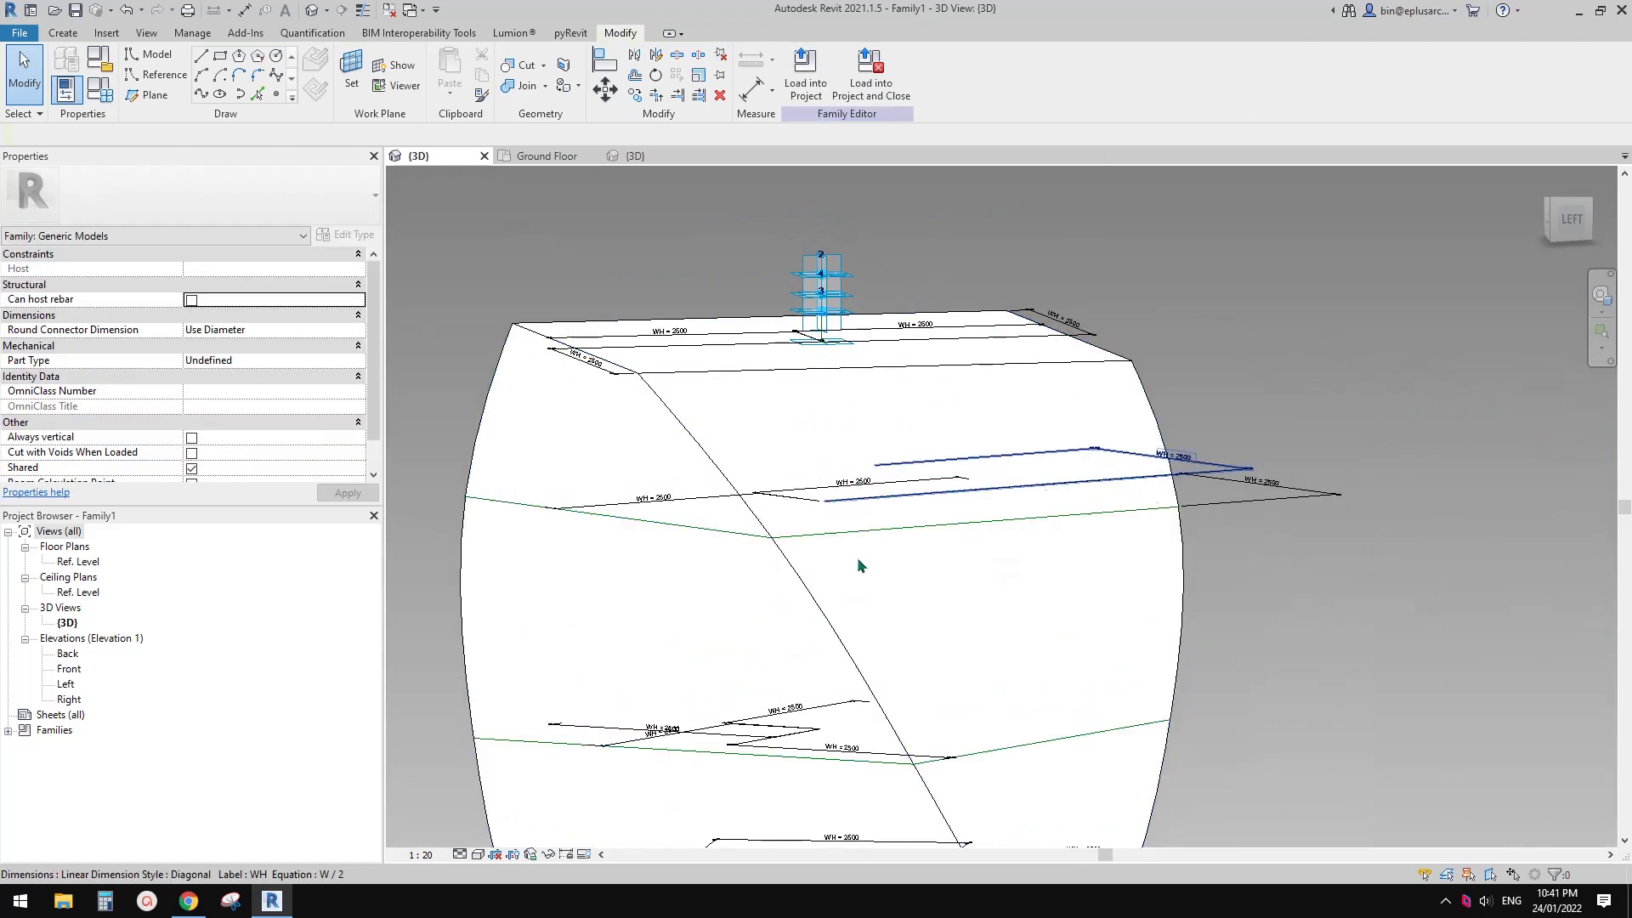
{"action": "scroll", "coordinate": [807, 762], "scroll_direction": "up", "scroll_amount": 5}
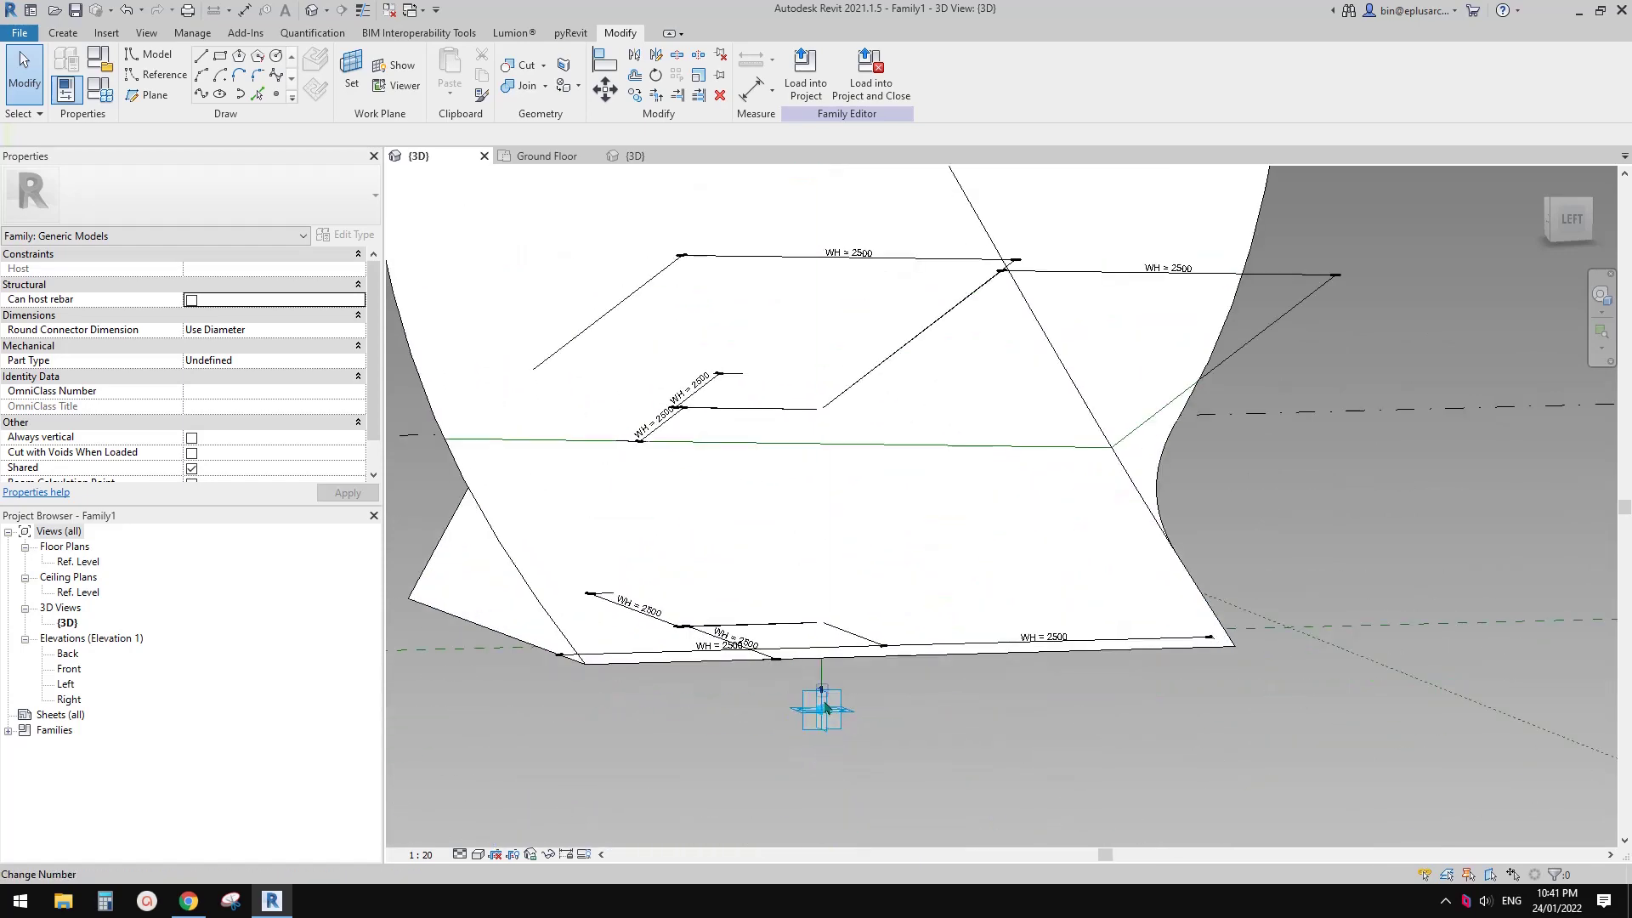
{"action": "scroll", "coordinate": [825, 700], "scroll_direction": "down", "scroll_amount": 3}
{"action": "middle_click_drag", "start_coordinate": [808, 361], "coordinate": [808, 569]}
{"action": "scroll", "coordinate": [840, 294], "scroll_direction": "up", "scroll_amount": 6}
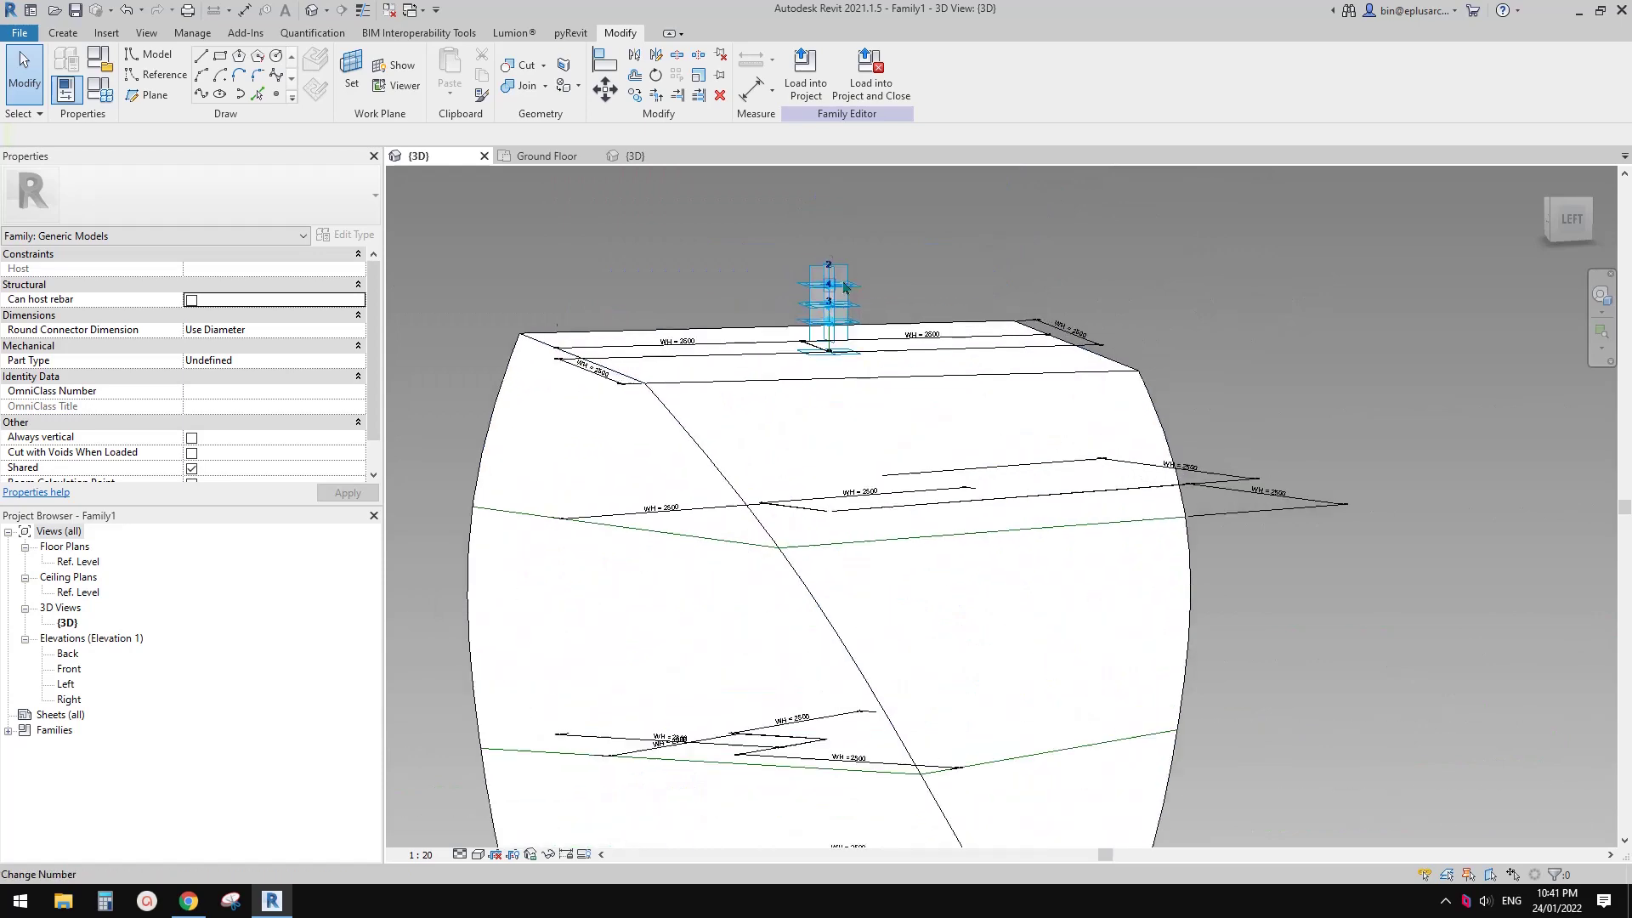
{"action": "scroll", "coordinate": [817, 348], "scroll_direction": "up", "scroll_amount": 4}
{"action": "left_click", "coordinate": [813, 338]}
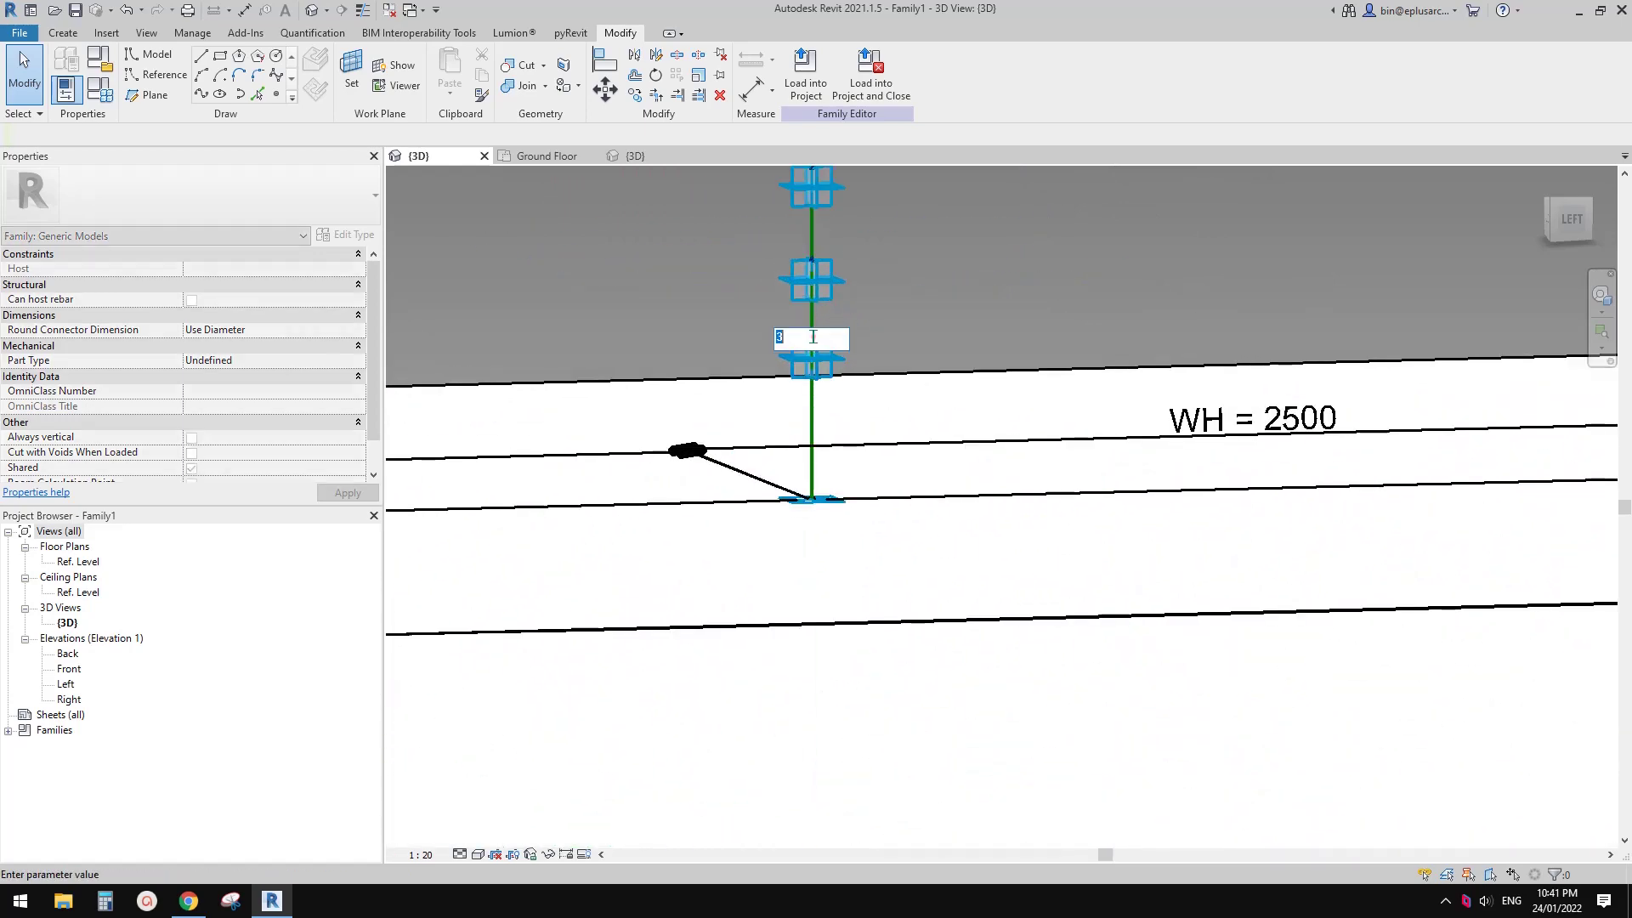
{"action": "left_click", "coordinate": [909, 306]}
{"action": "middle_click_drag", "start_coordinate": [845, 345], "coordinate": [835, 461]}
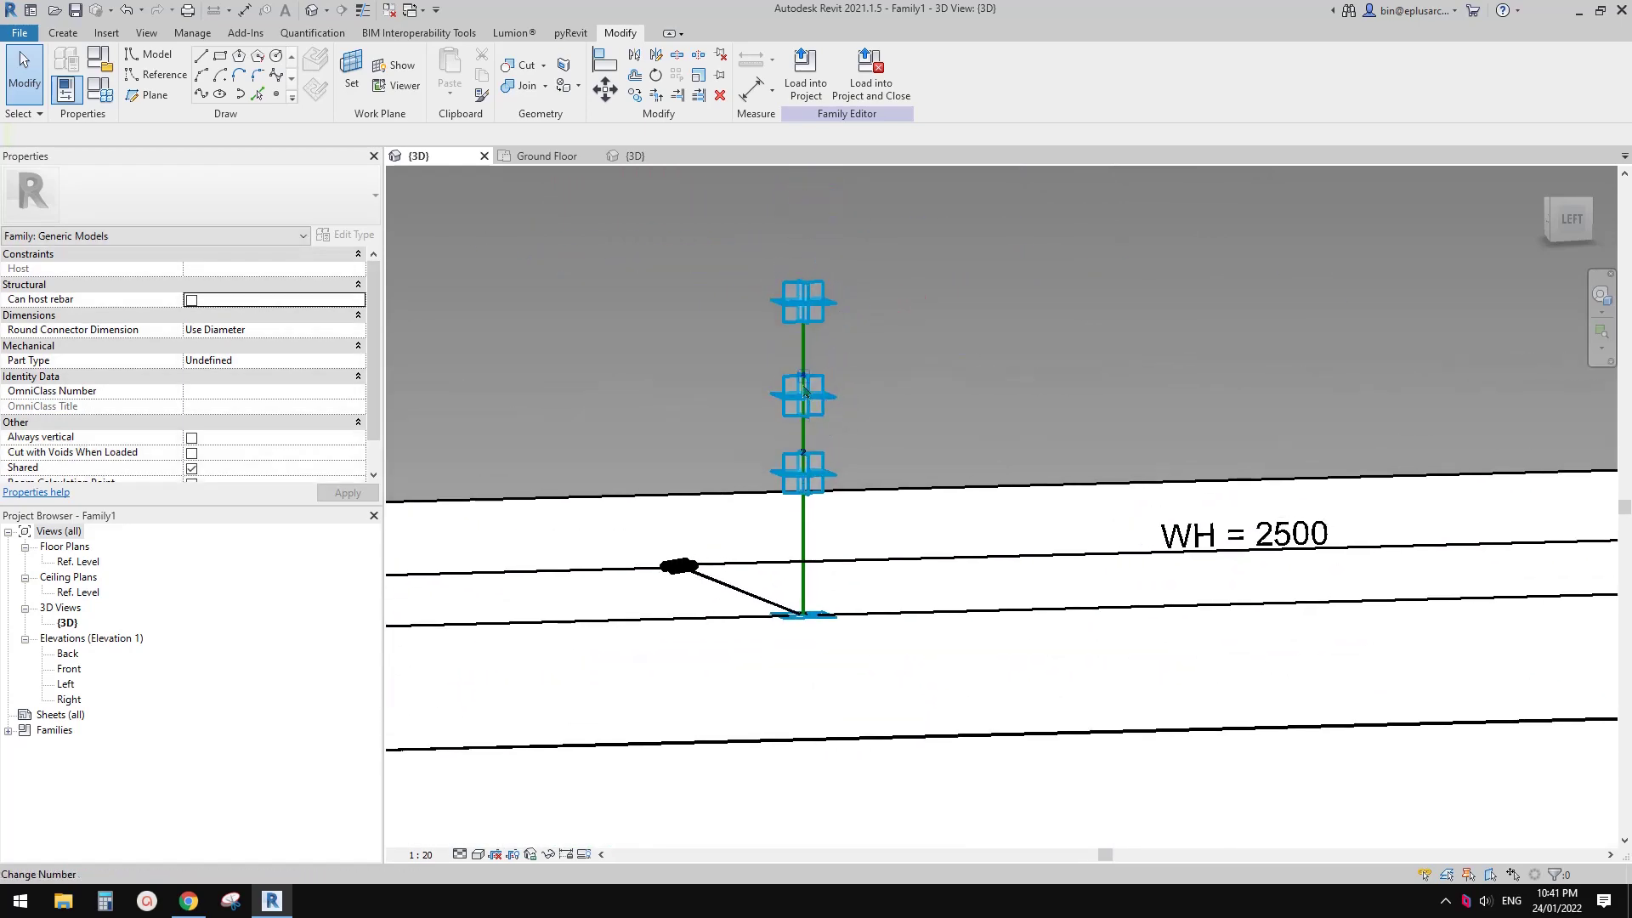
{"action": "left_click", "coordinate": [803, 378]}
{"action": "left_click", "coordinate": [931, 371]}
{"action": "scroll", "coordinate": [817, 333], "scroll_direction": "down", "scroll_amount": 4}
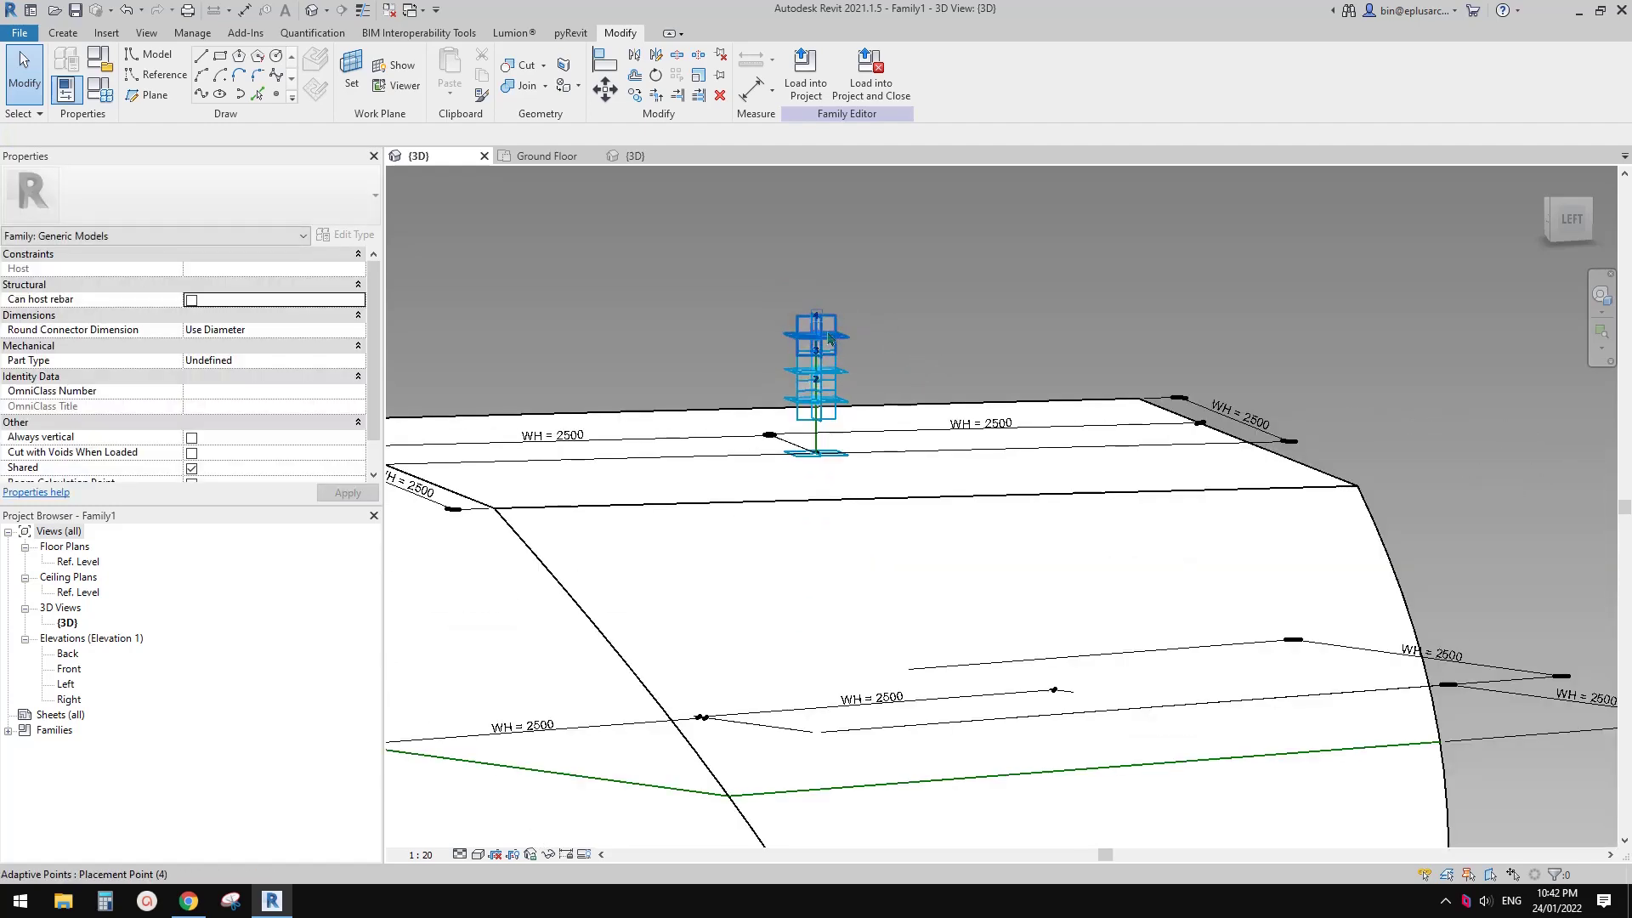
- Raise adaptive placement point 4 above the tower and test shifting it sideways off the vertical line
{"action": "left_click", "coordinate": [828, 338]}
{"action": "scroll", "coordinate": [827, 334], "scroll_direction": "down", "scroll_amount": 2}
{"action": "middle_click_drag", "start_coordinate": [824, 304], "coordinate": [821, 403]}
{"action": "left_click_drag", "start_coordinate": [815, 313], "coordinate": [979, 352]}
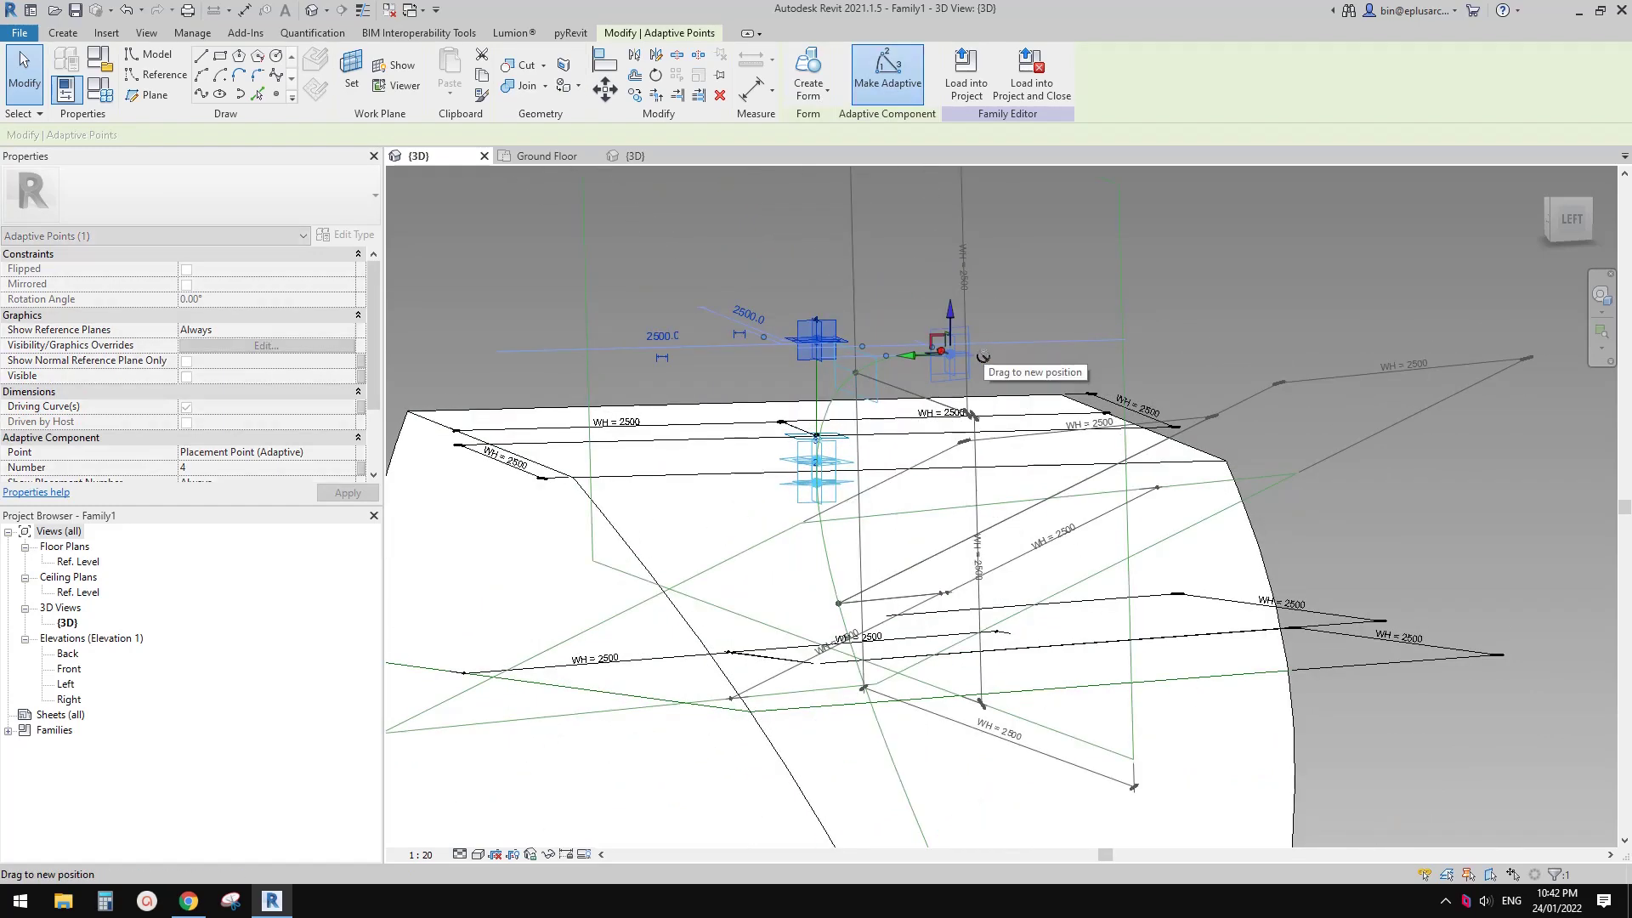
{"action": "key", "text": "Escape"}
{"action": "scroll", "coordinate": [940, 446], "scroll_direction": "down", "scroll_amount": 3}
{"action": "left_click", "coordinate": [831, 393]}
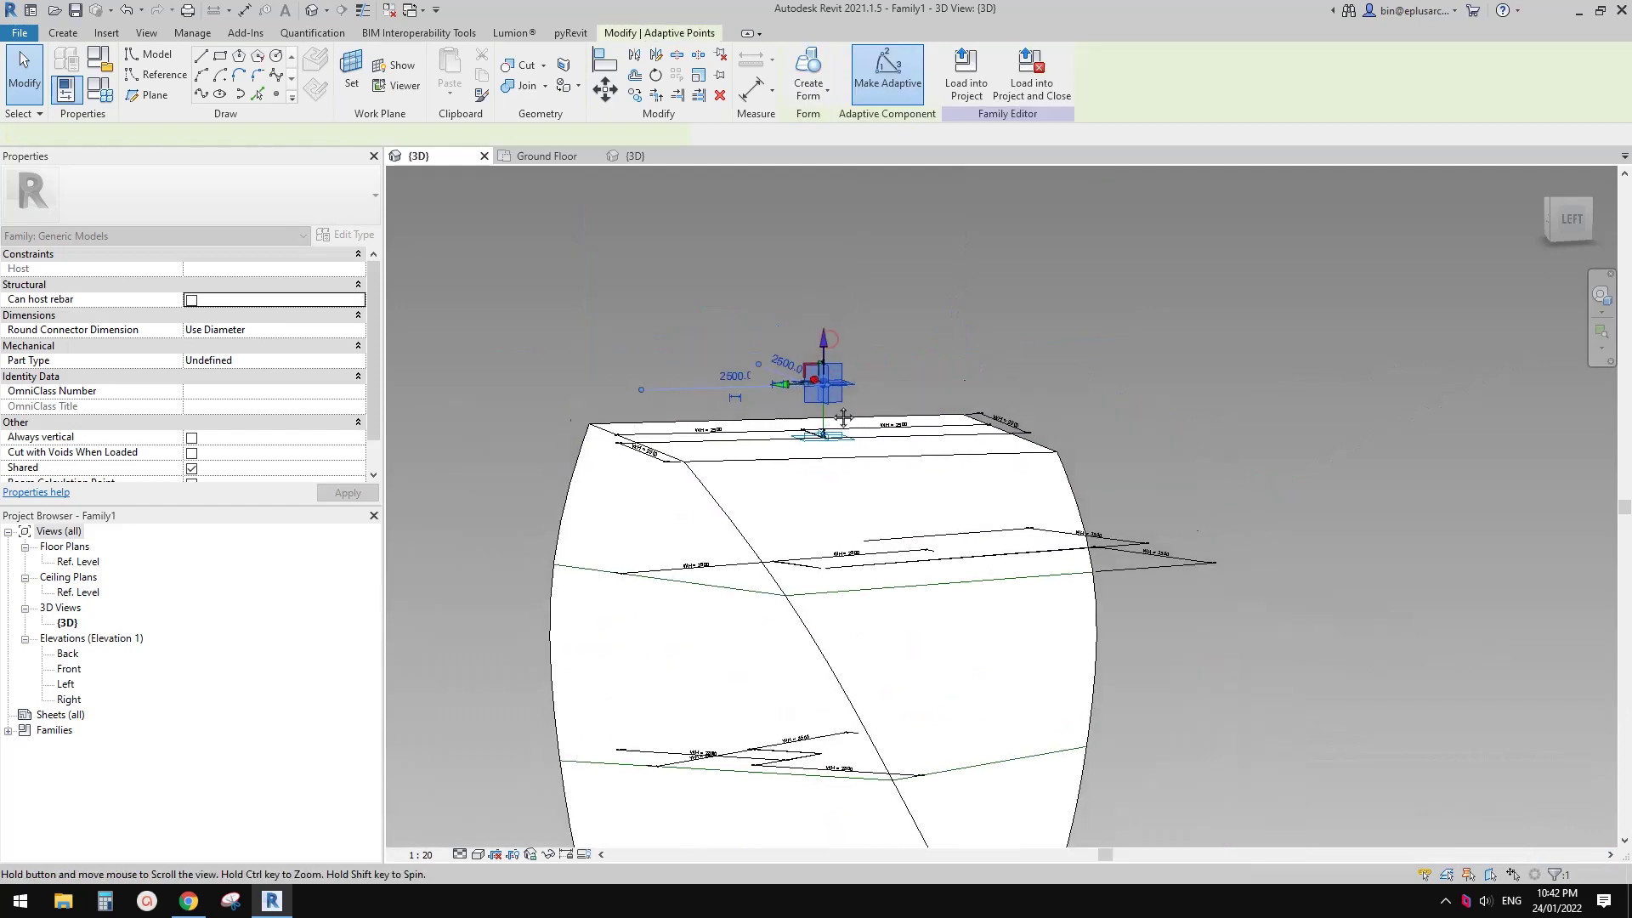
{"action": "left_click_drag", "start_coordinate": [837, 307], "coordinate": [836, 302]}
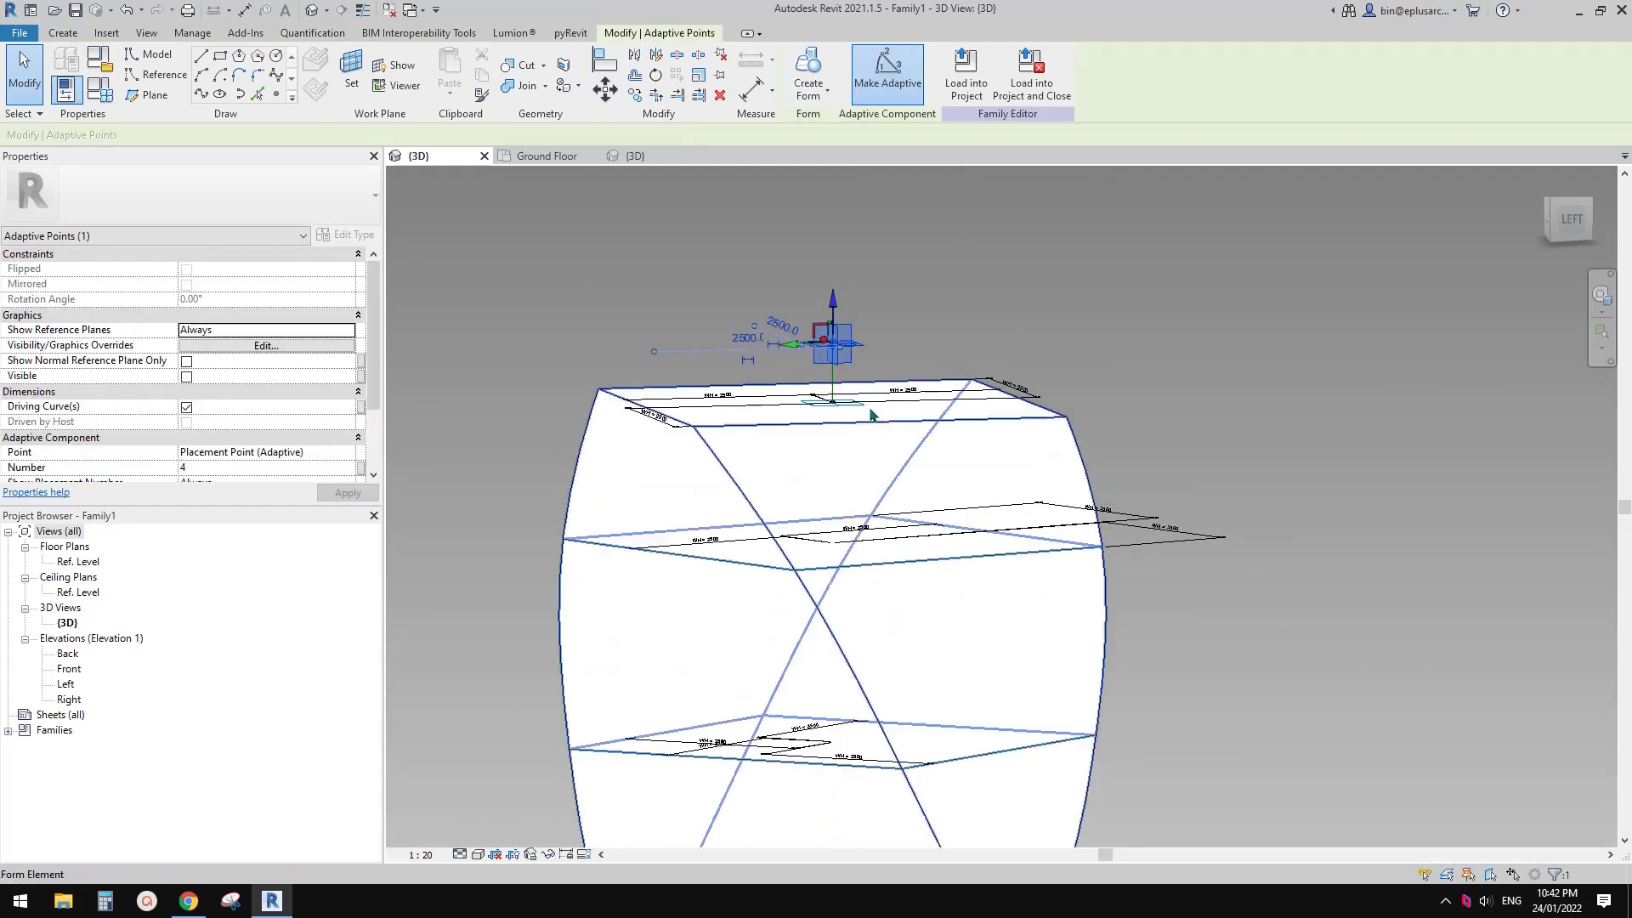
- Set the family's width parameter W to 100 to make the tower a slender form
{"action": "scroll", "coordinate": [840, 408], "scroll_direction": "up", "scroll_amount": 3}
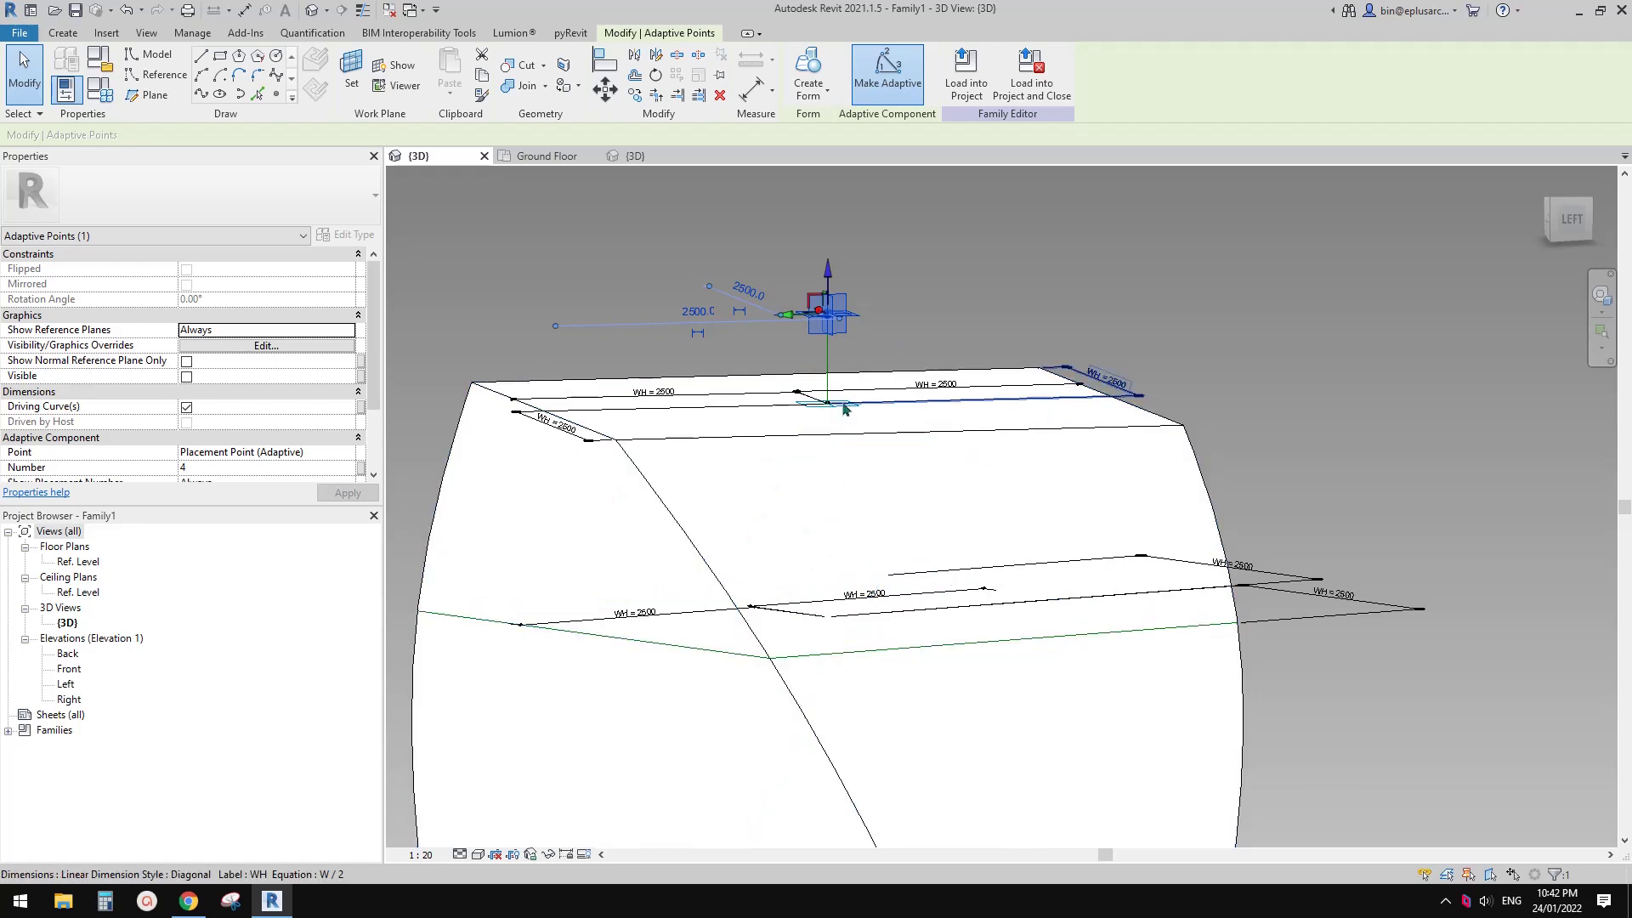
{"action": "left_click", "coordinate": [833, 414]}
{"action": "middle_click_drag", "start_coordinate": [832, 414], "coordinate": [919, 449], "text": "shift"}
{"action": "key", "text": "Escape"}
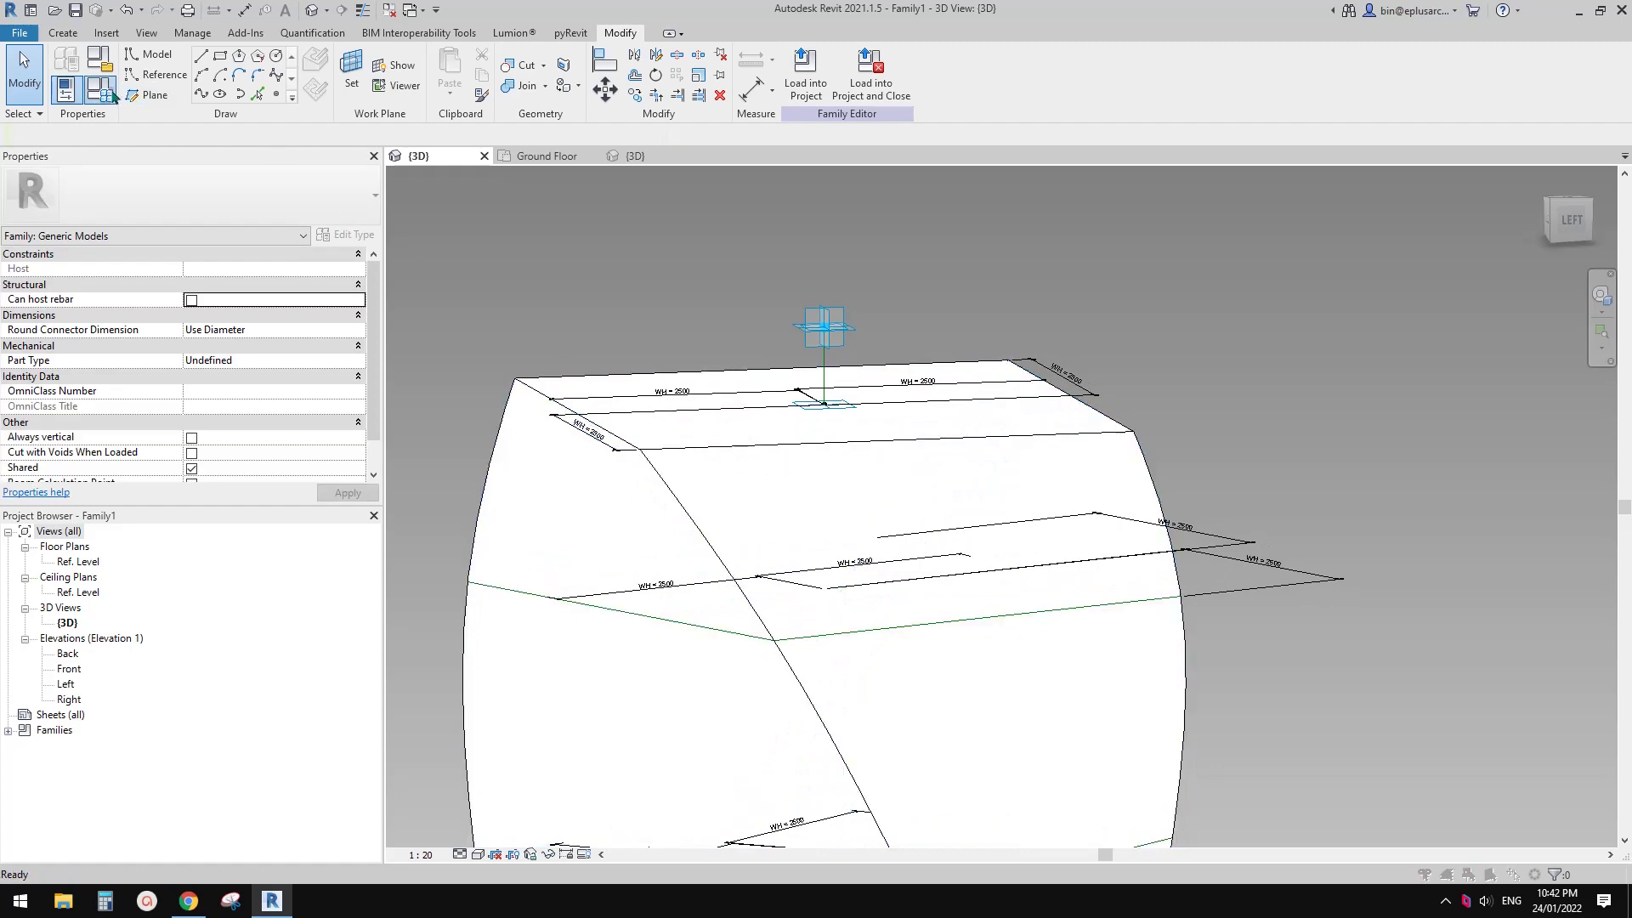
{"action": "left_click", "coordinate": [111, 94]}
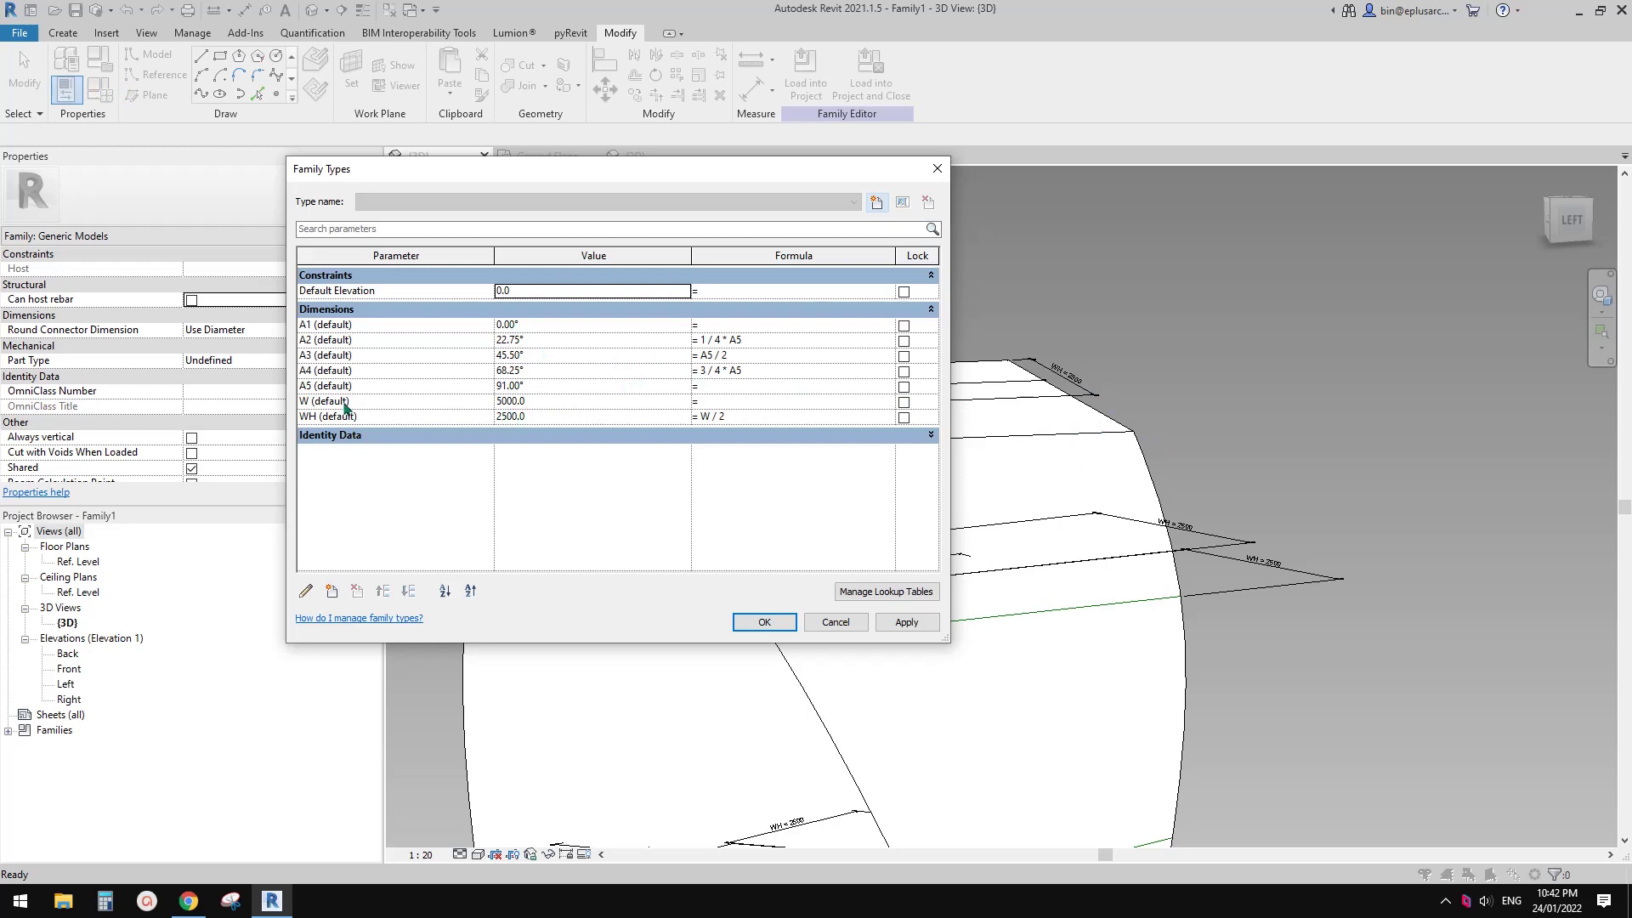
{"action": "left_click", "coordinate": [562, 401]}
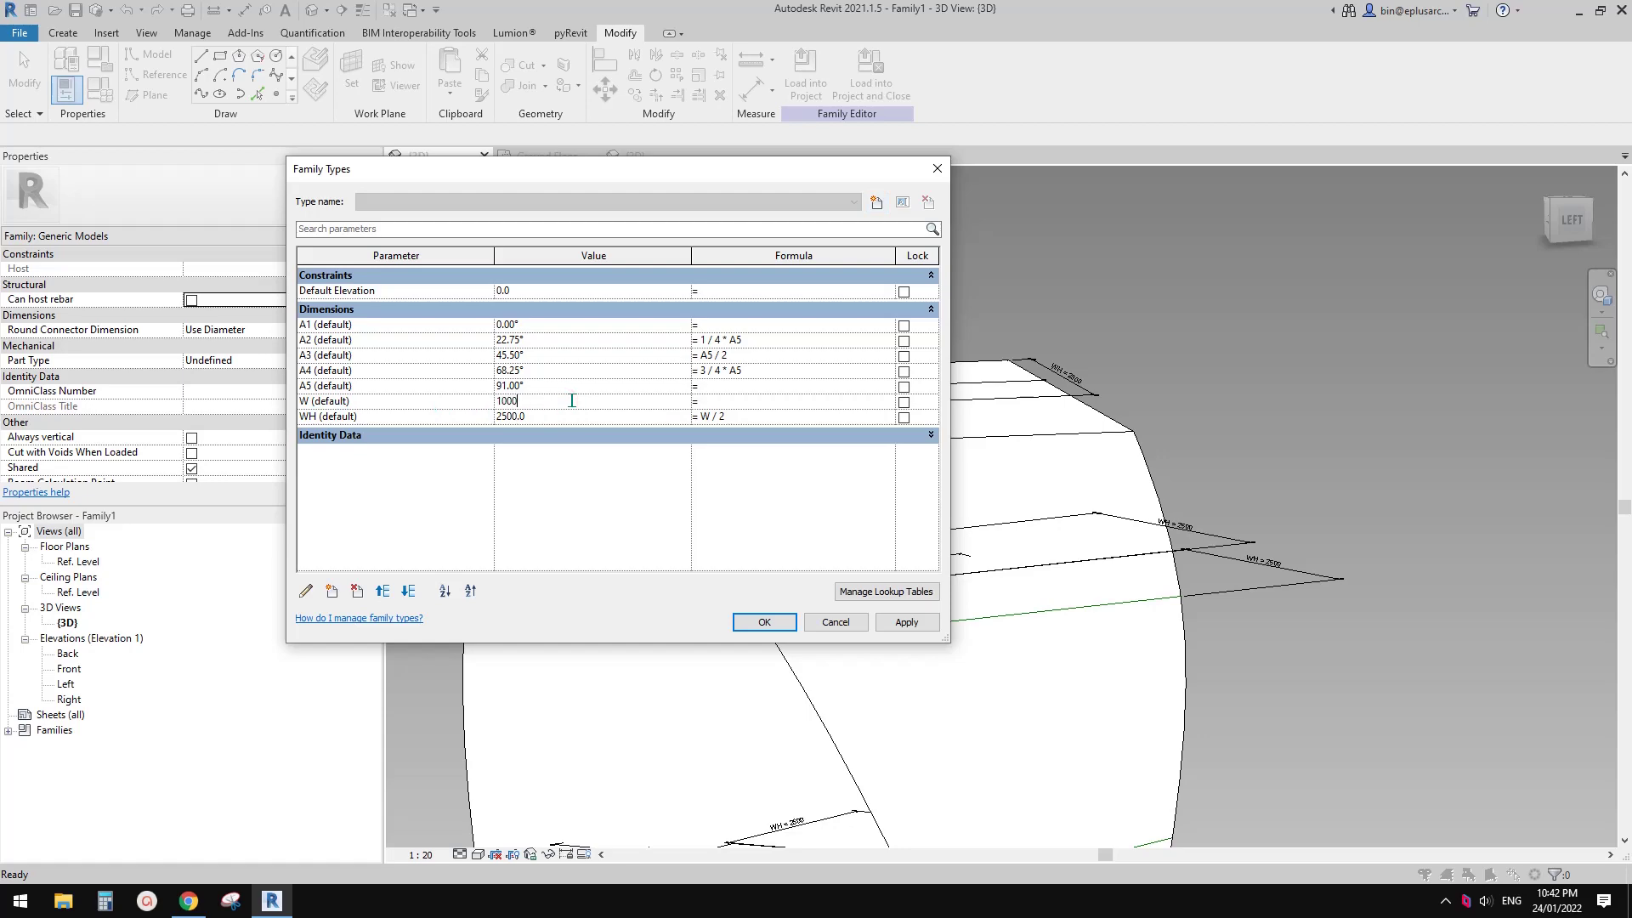
{"action": "left_click", "coordinate": [904, 622]}
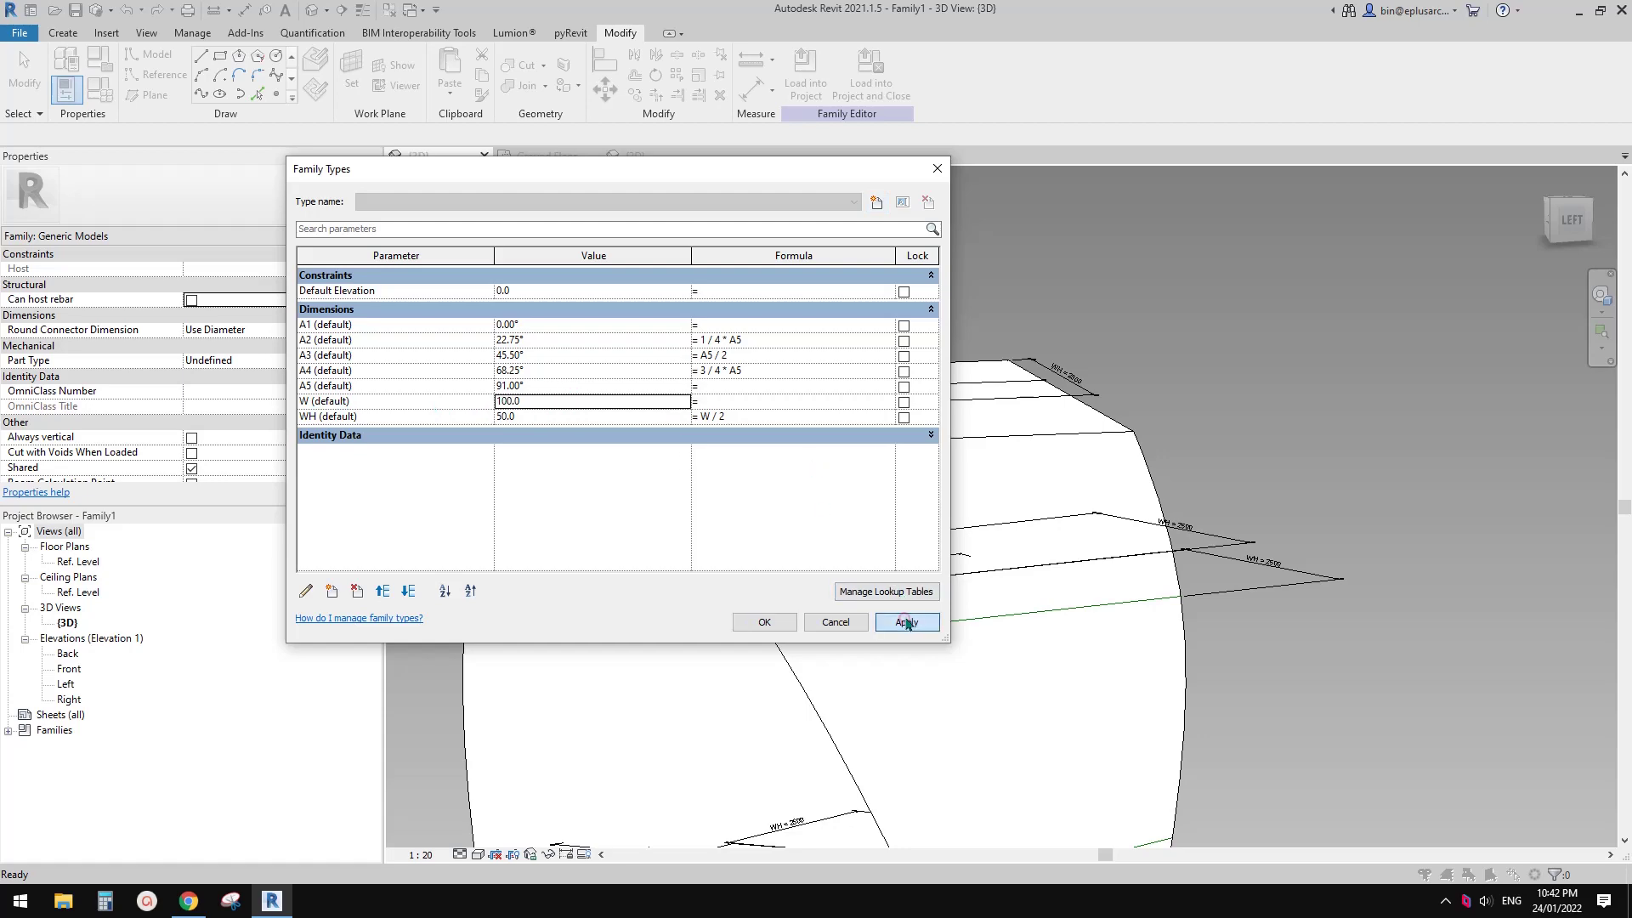
{"action": "left_click", "coordinate": [835, 621]}
- Move adaptive placement points 2 and 3 apart and off the vertical line to bend the slender form into a curve
{"action": "scroll", "coordinate": [859, 503], "scroll_direction": "up", "scroll_amount": 2}
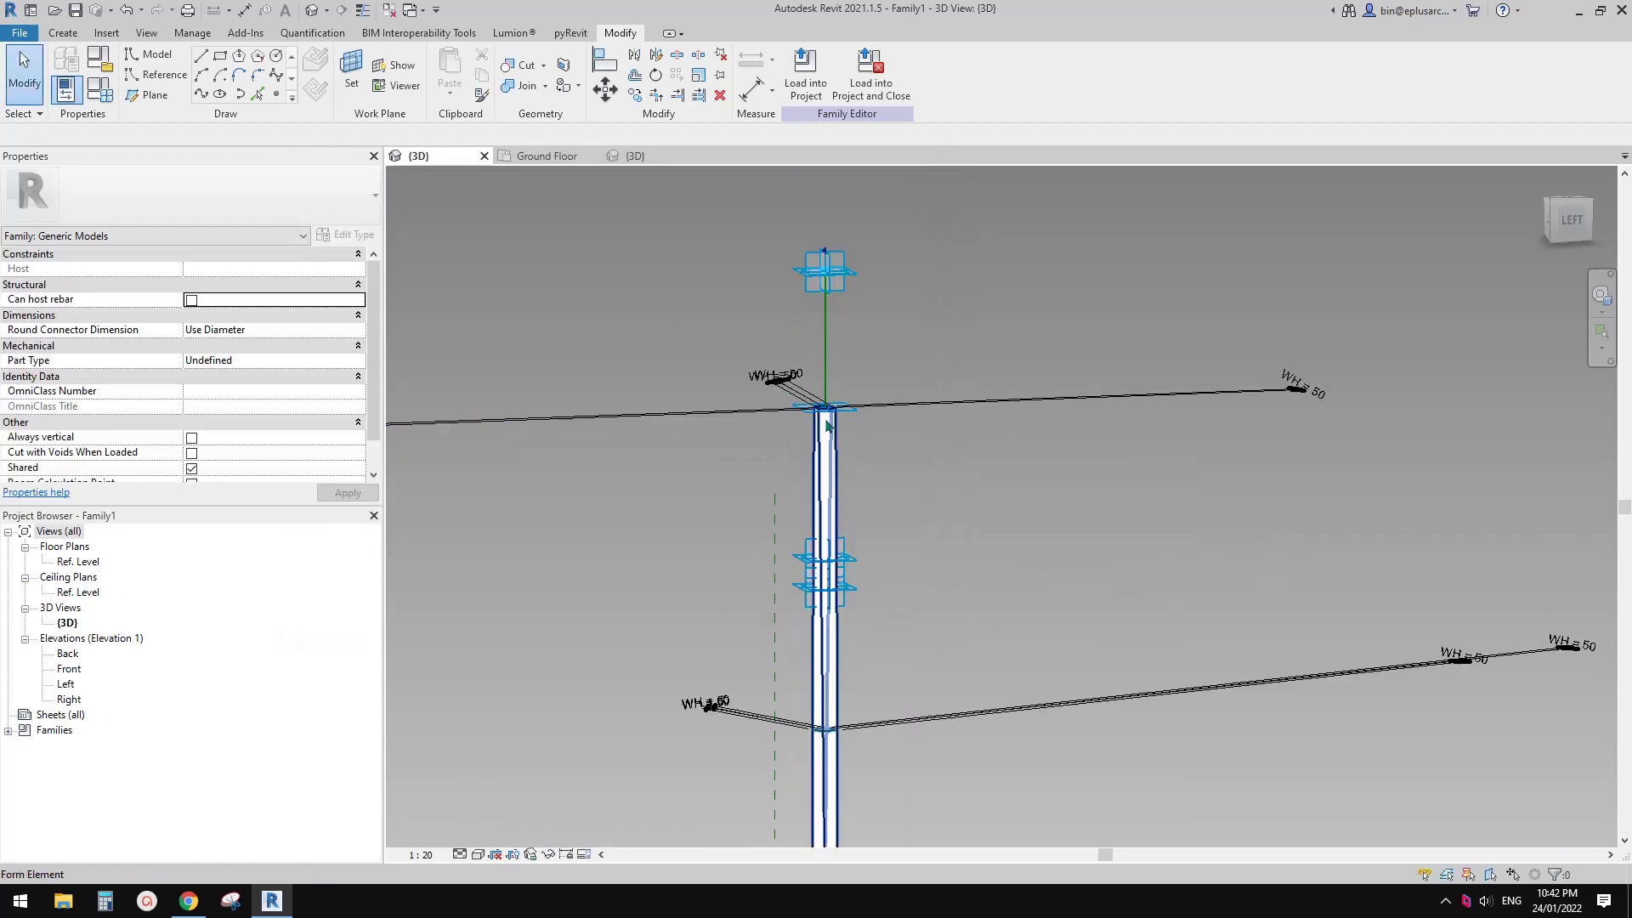
{"action": "left_click", "coordinate": [857, 565]}
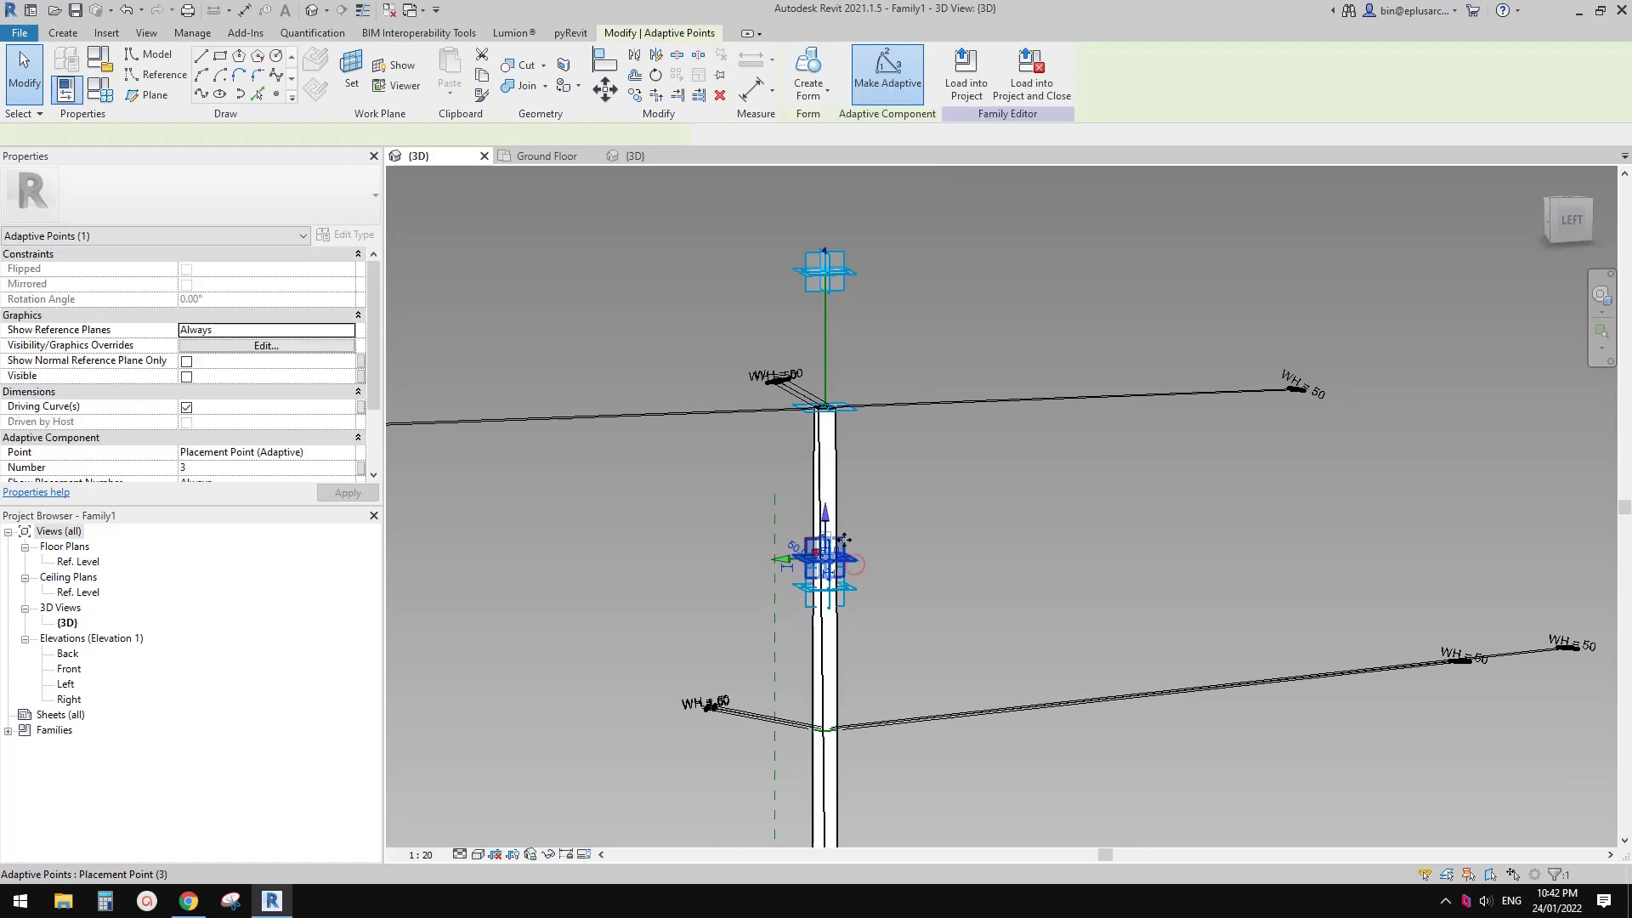
{"action": "left_click_drag", "start_coordinate": [857, 565], "coordinate": [884, 492]}
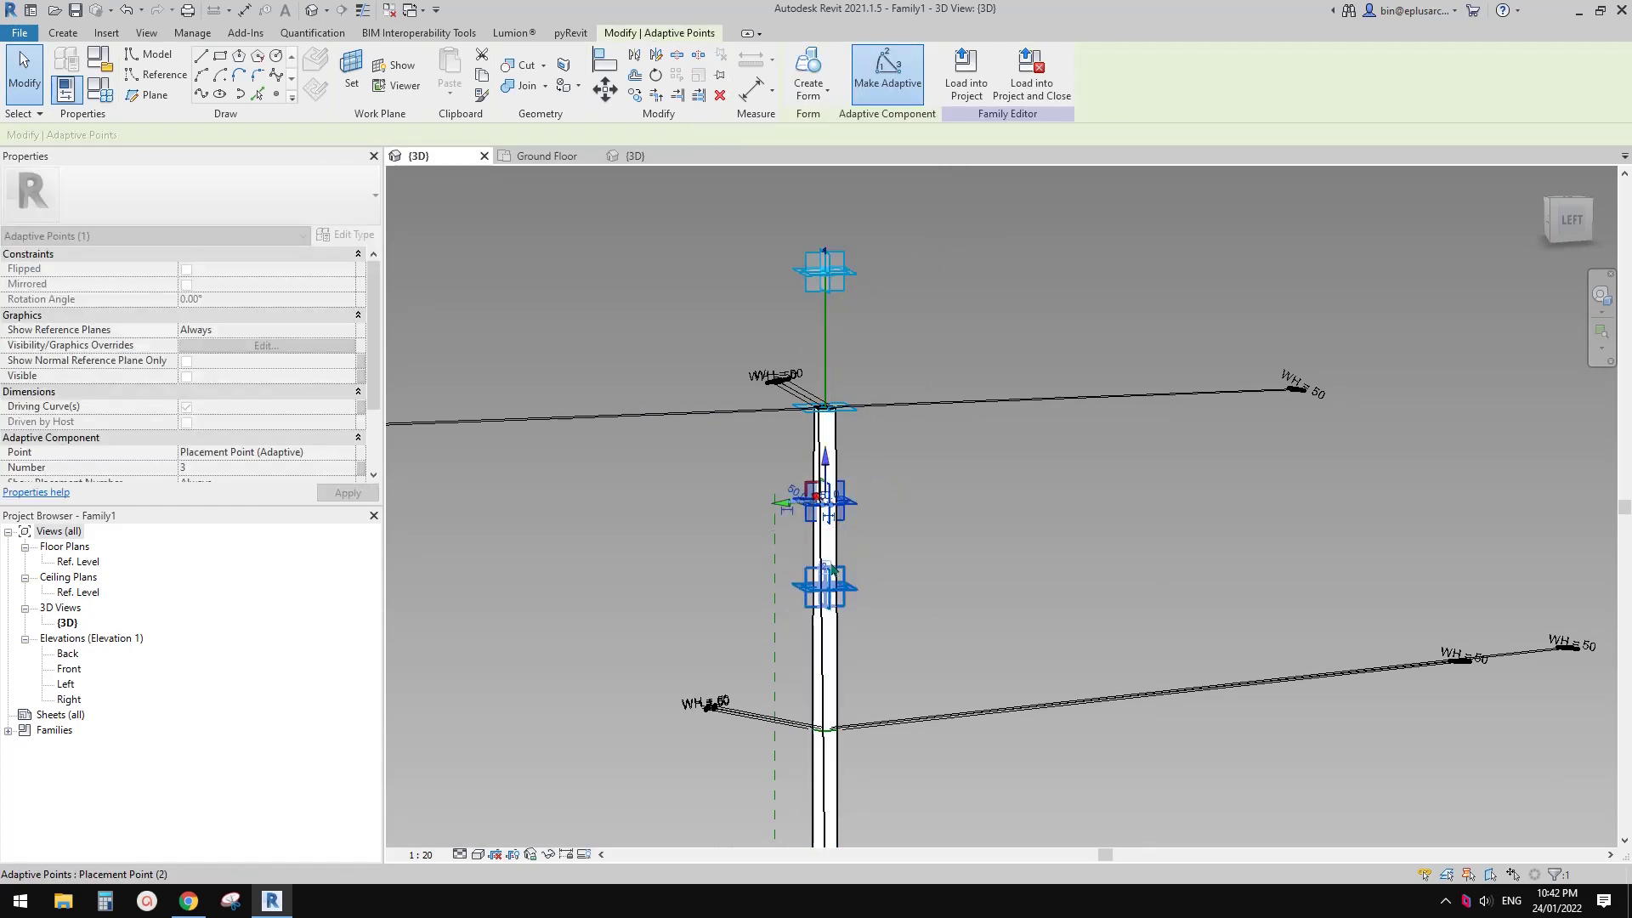
{"action": "scroll", "coordinate": [860, 590], "scroll_direction": "down", "scroll_amount": 1}
{"action": "middle_click_drag", "start_coordinate": [860, 590], "coordinate": [796, 455]}
{"action": "left_click", "coordinate": [796, 455]}
{"action": "left_click_drag", "start_coordinate": [799, 460], "coordinate": [688, 550]}
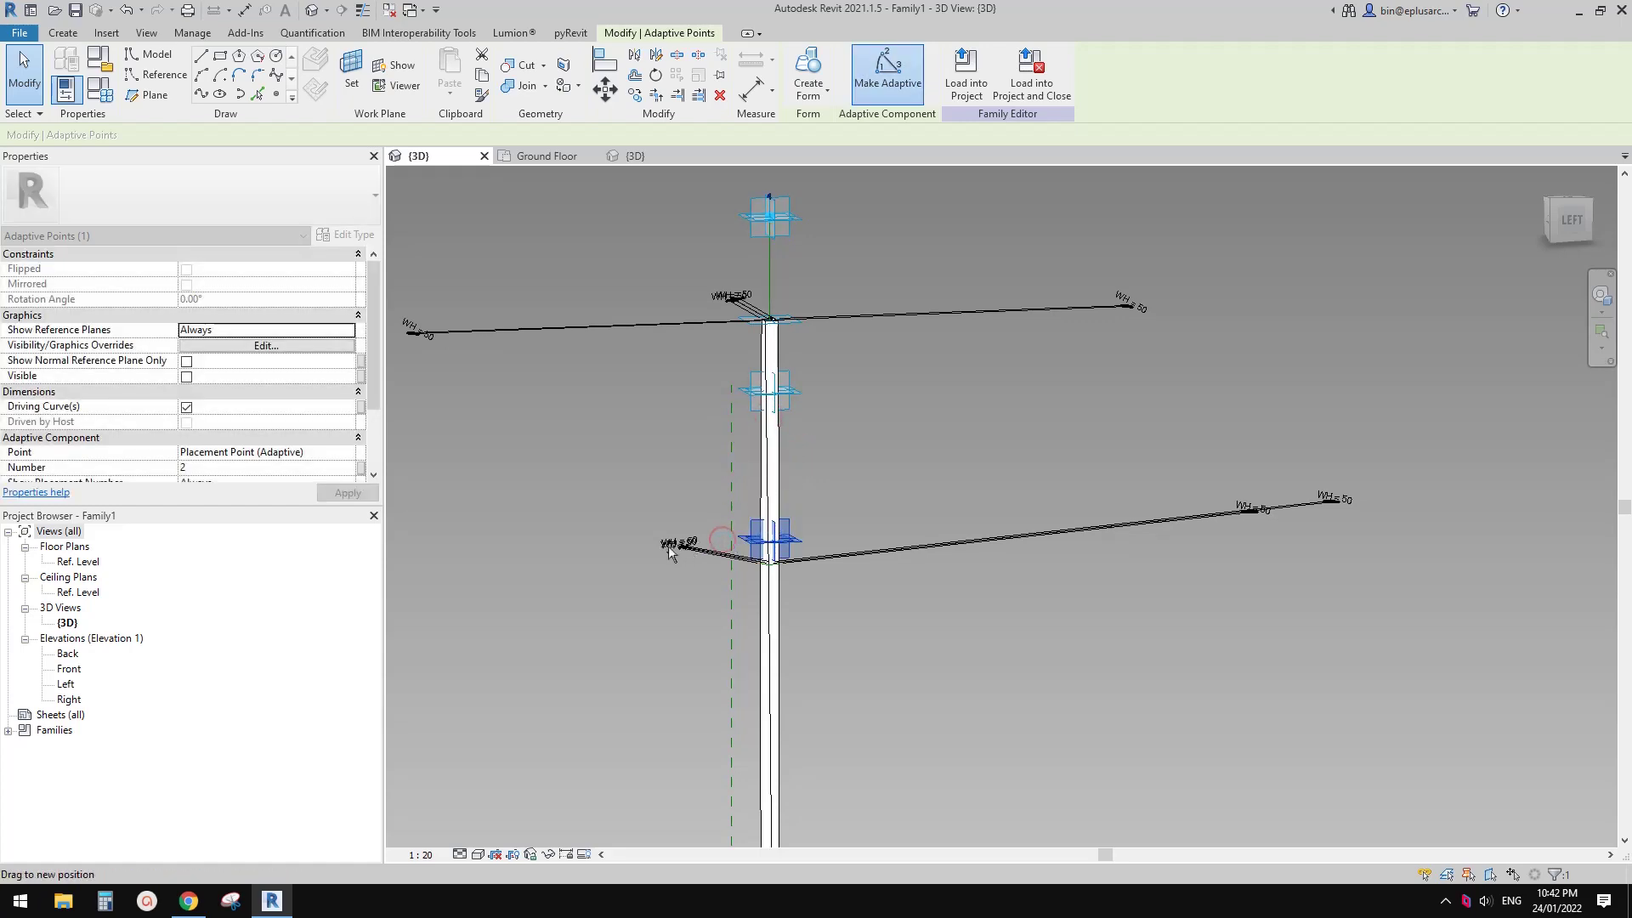
{"action": "left_click", "coordinate": [775, 398]}
{"action": "left_click_drag", "start_coordinate": [779, 404], "coordinate": [853, 396]}
{"action": "scroll", "coordinate": [895, 425], "scroll_direction": "down", "scroll_amount": 5}
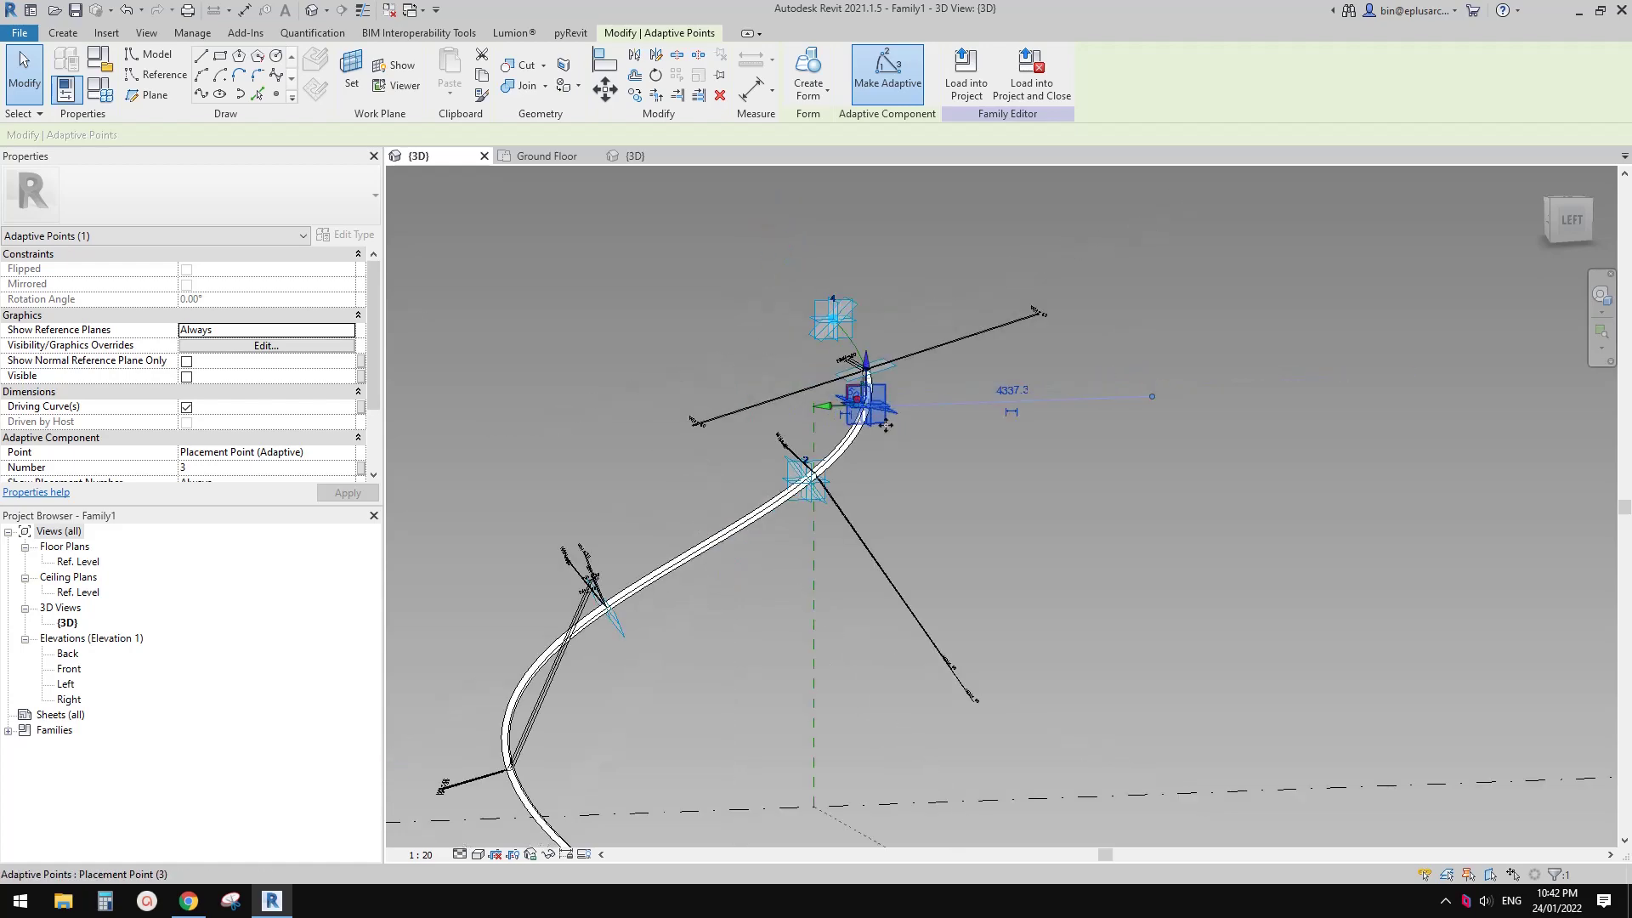
- Examine the curved form along its length, from the reference point at its base up toward its top
{"action": "middle_click_drag", "start_coordinate": [895, 586], "coordinate": [885, 473]}
{"action": "left_click", "coordinate": [871, 479]}
{"action": "scroll", "coordinate": [733, 657], "scroll_direction": "up", "scroll_amount": 3}
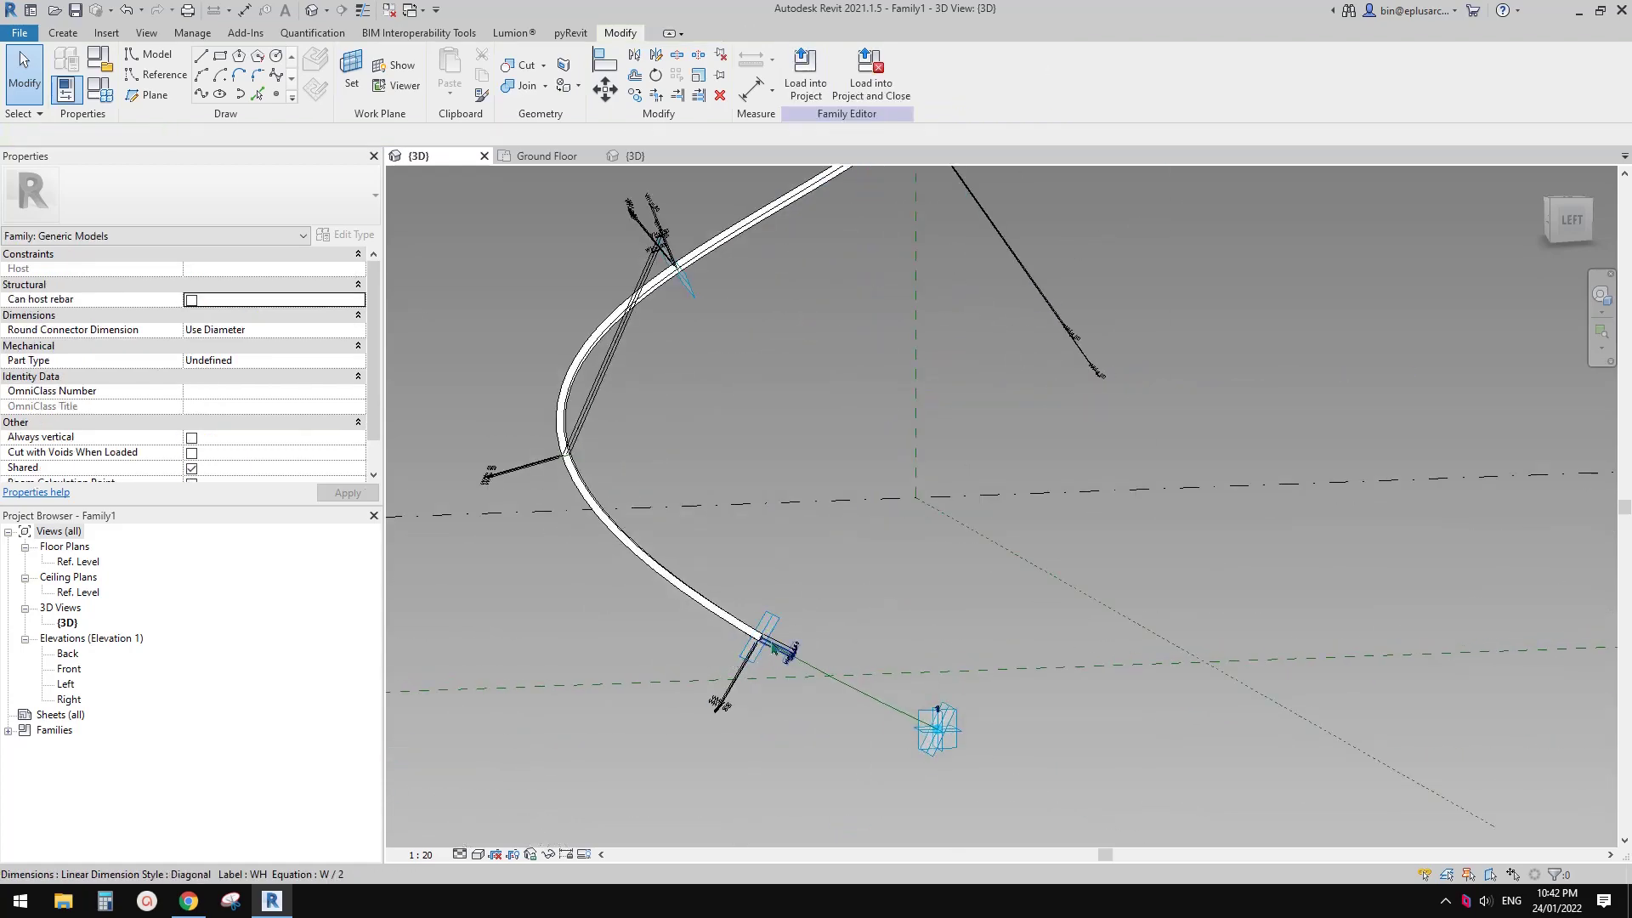
{"action": "left_click", "coordinate": [777, 617]}
{"action": "middle_click_drag", "start_coordinate": [759, 557], "coordinate": [769, 675]}
{"action": "scroll", "coordinate": [761, 590], "scroll_direction": "down", "scroll_amount": 3}
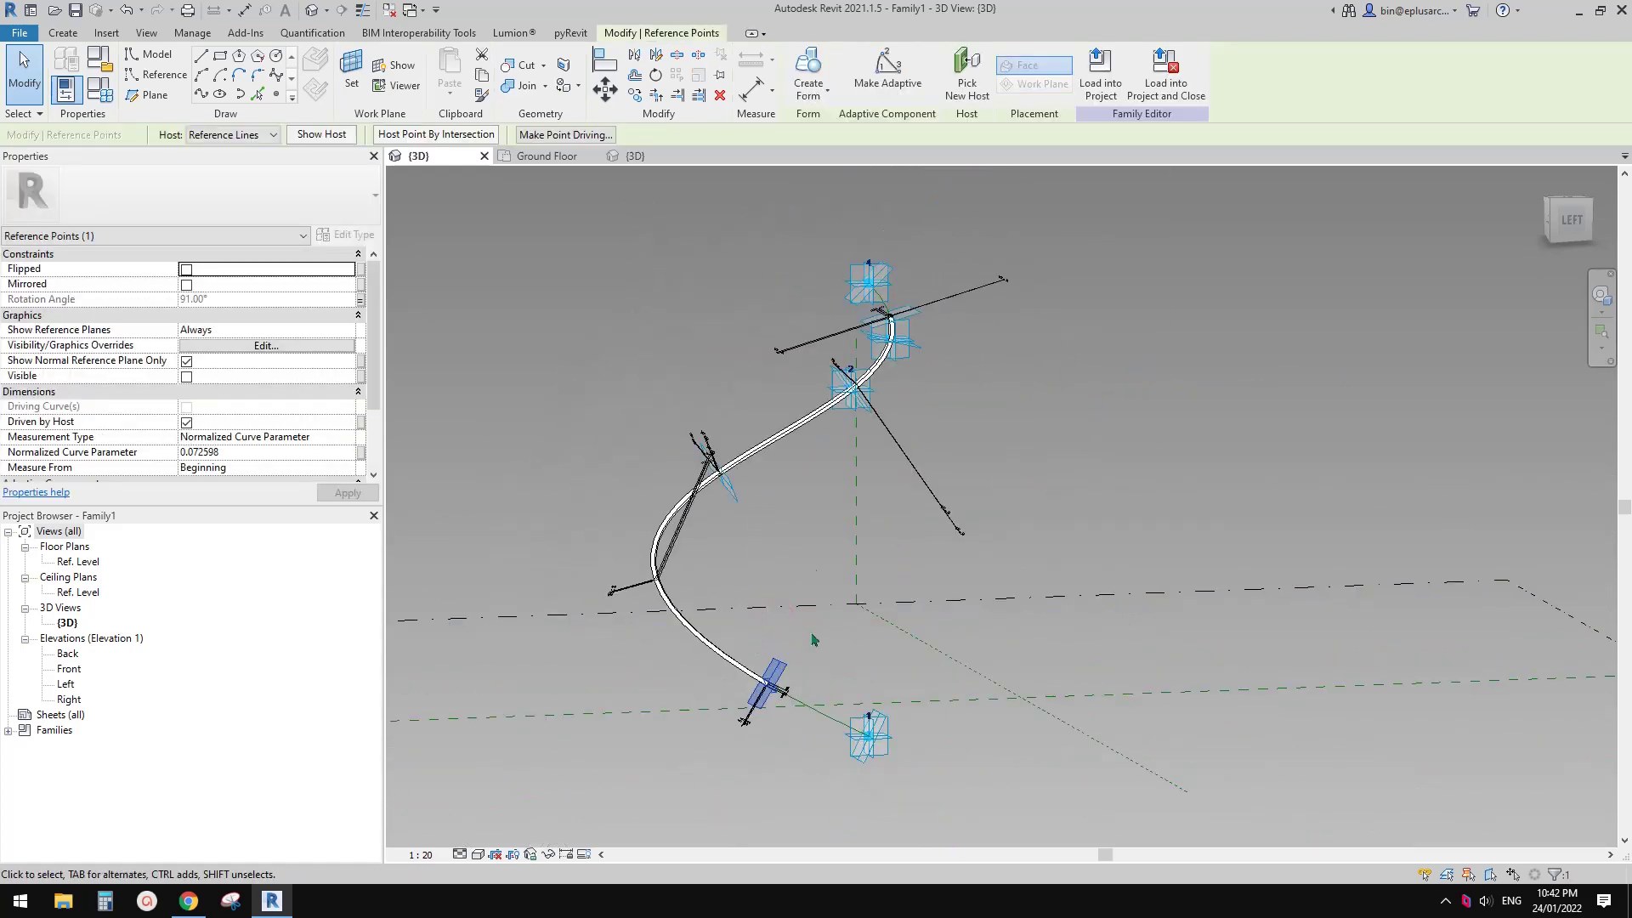
{"action": "scroll", "coordinate": [774, 671], "scroll_direction": "up", "scroll_amount": 2}
{"action": "middle_click_drag", "start_coordinate": [833, 589], "coordinate": [803, 693]}
{"action": "scroll", "coordinate": [810, 609], "scroll_direction": "up", "scroll_amount": 1}
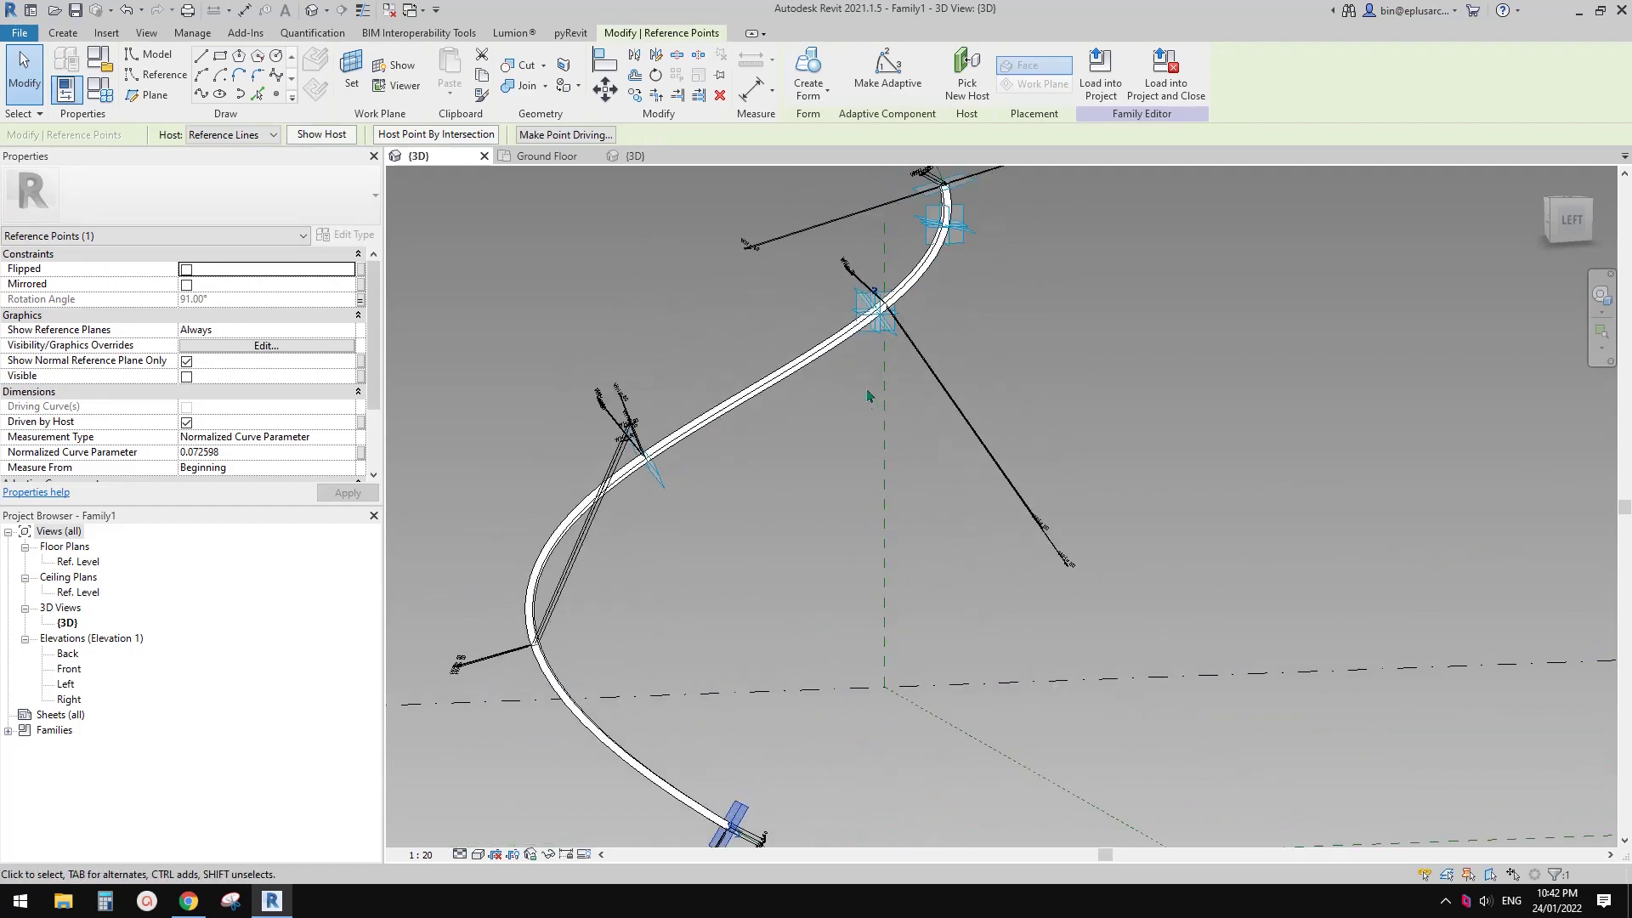
- Move the top profile's reference point along the curve to its upper end at adaptive placement point 4
{"action": "scroll", "coordinate": [856, 432], "scroll_direction": "down", "scroll_amount": 2}
{"action": "middle_click_drag", "start_coordinate": [905, 294], "coordinate": [867, 404]}
{"action": "scroll", "coordinate": [882, 380], "scroll_direction": "up", "scroll_amount": 5}
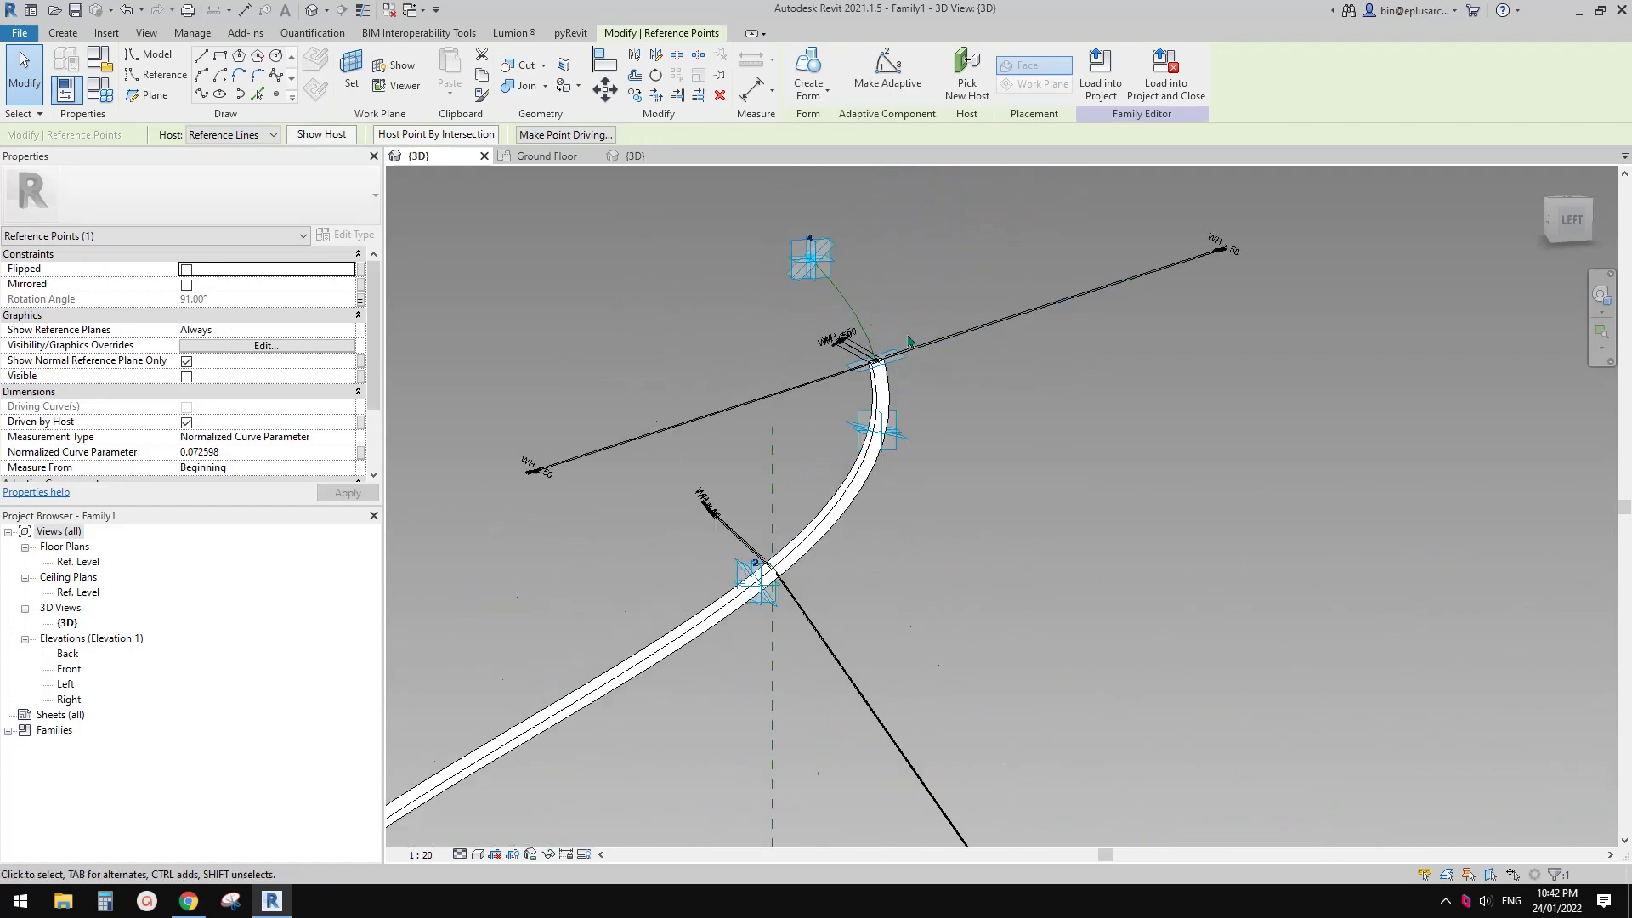
{"action": "left_click", "coordinate": [906, 344]}
{"action": "key", "text": "Tab"}
{"action": "key", "text": "Escape"}
{"action": "scroll", "coordinate": [922, 391], "scroll_direction": "up", "scroll_amount": 2}
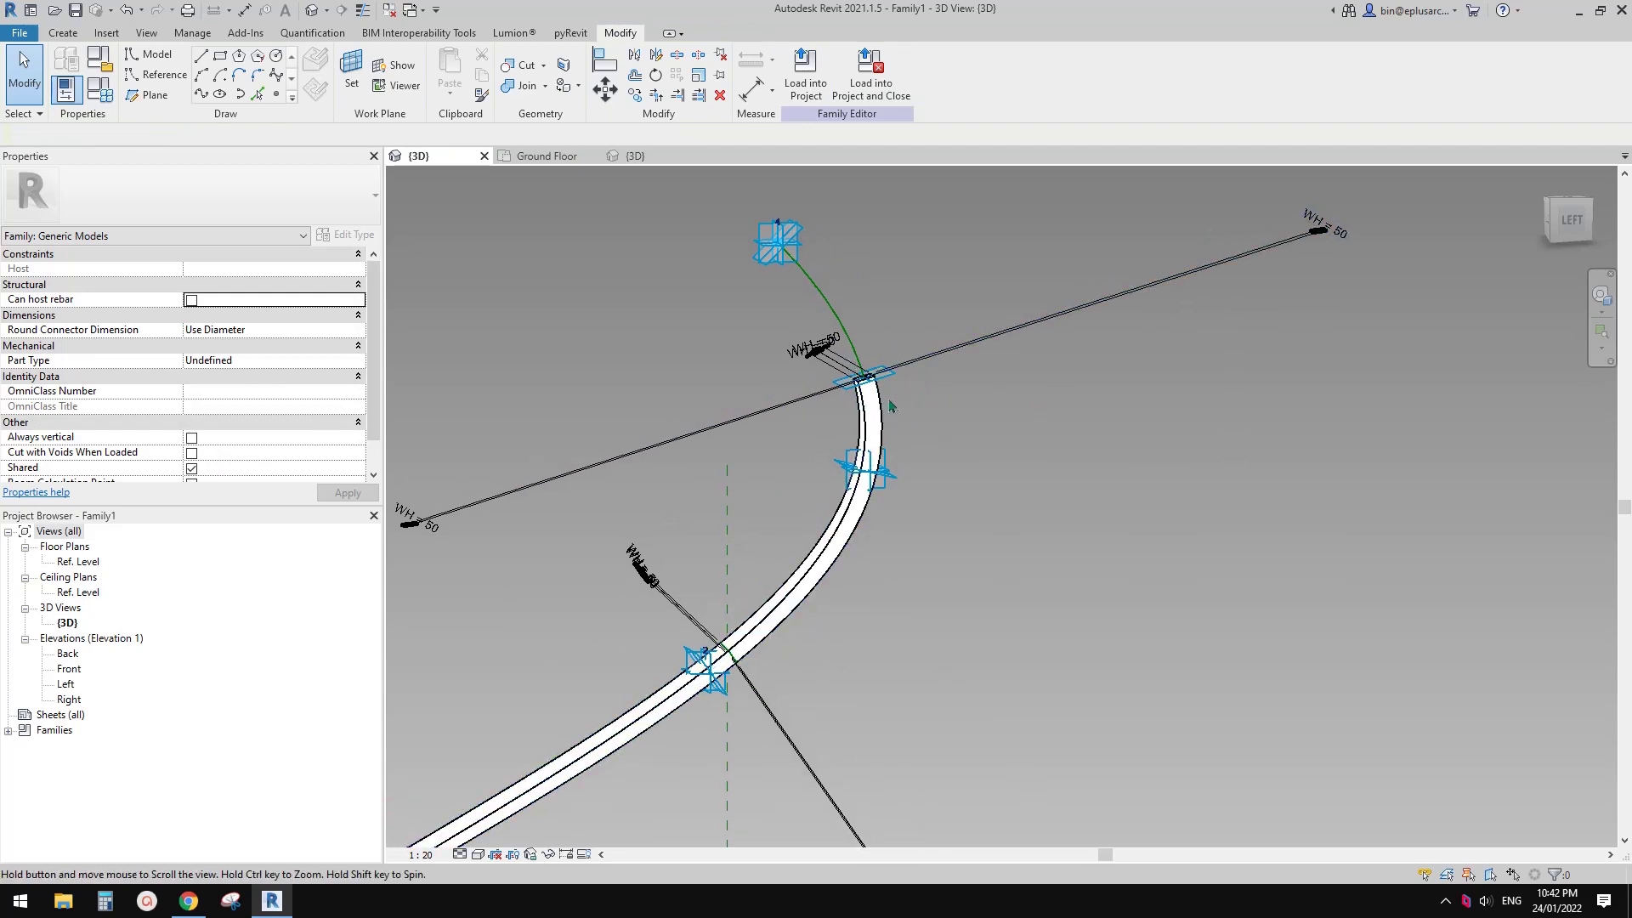
{"action": "middle_click_drag", "start_coordinate": [893, 394], "coordinate": [887, 411]}
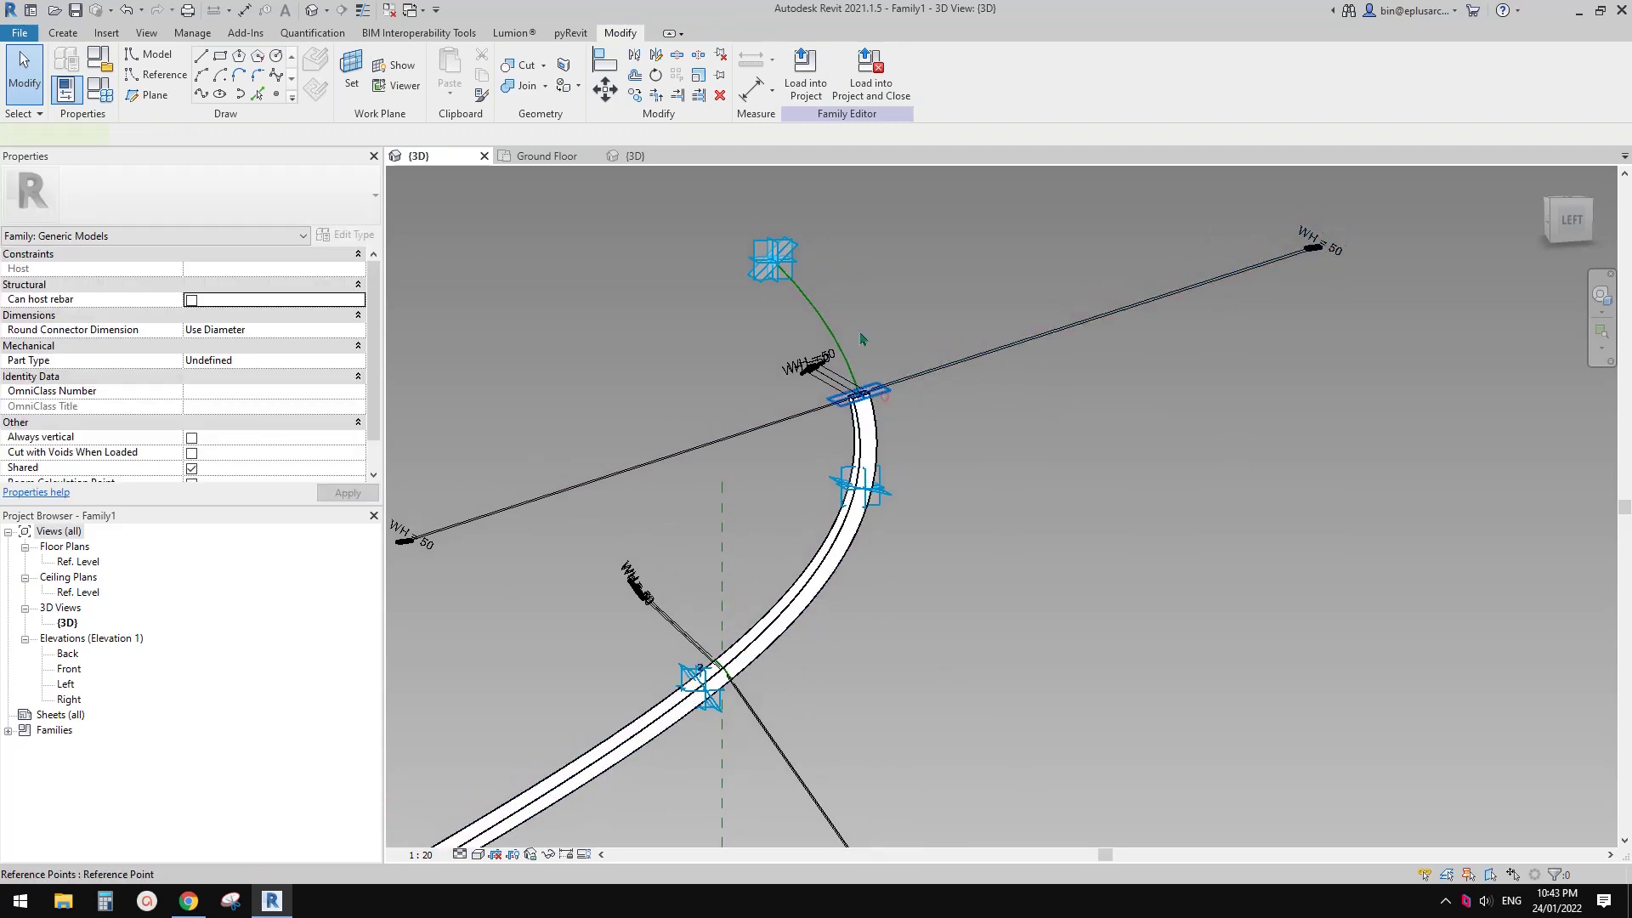
{"action": "left_click_drag", "start_coordinate": [860, 334], "coordinate": [805, 466]}
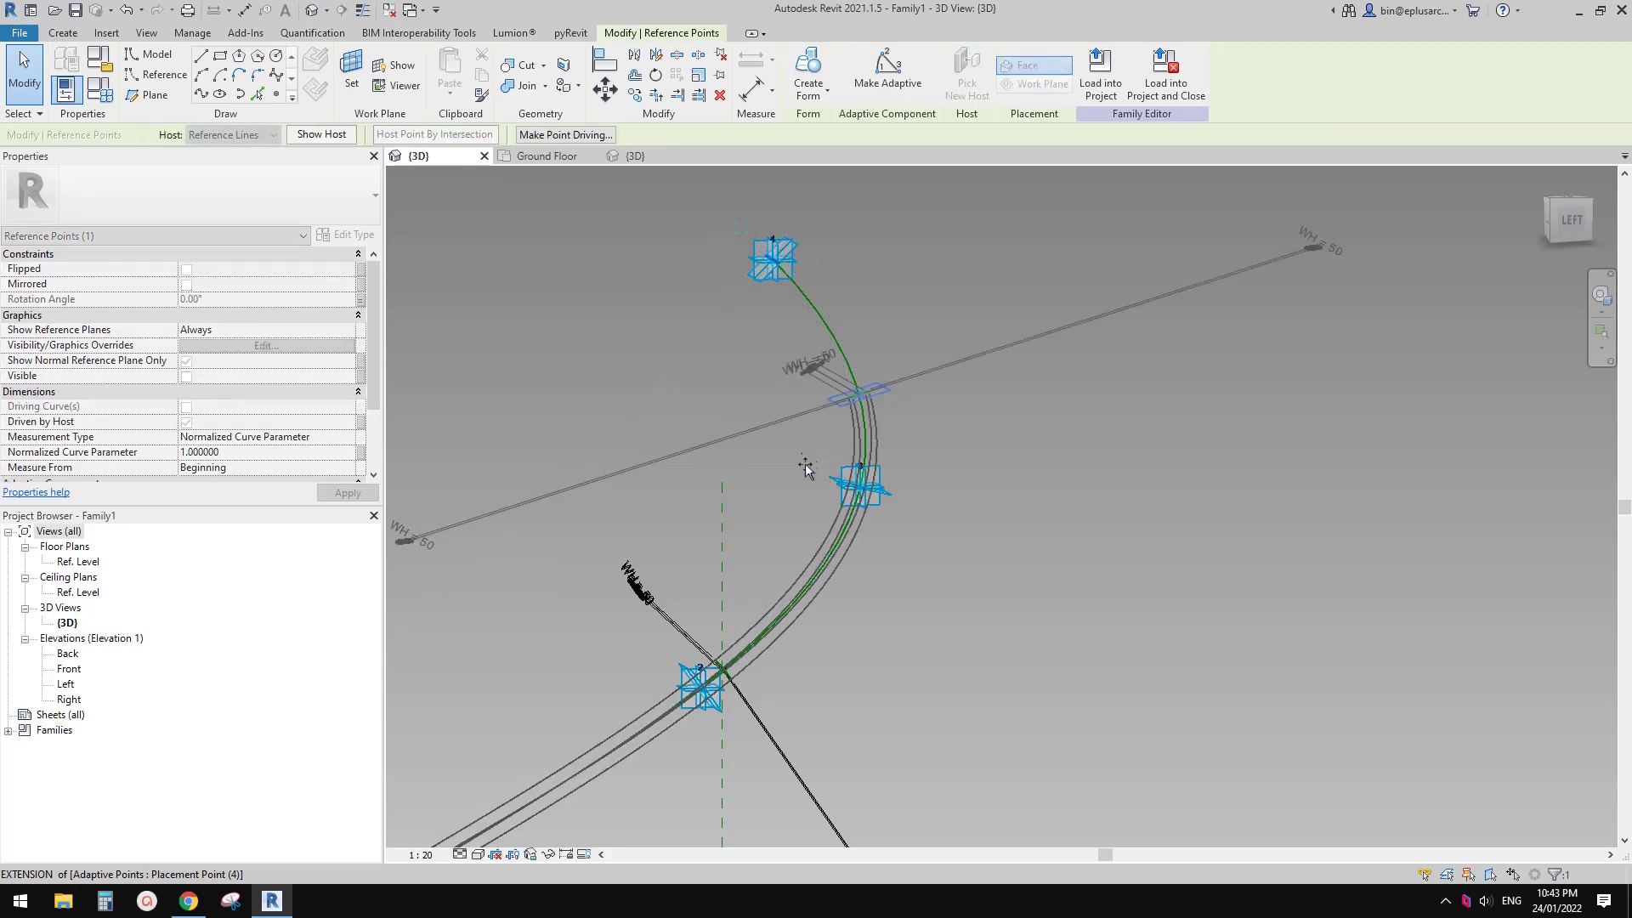
- Move the bottom profile's reference point along the curve to its lower end at adaptive placement point 1
{"action": "scroll", "coordinate": [805, 466], "scroll_direction": "down", "scroll_amount": 5}
{"action": "middle_click_drag", "start_coordinate": [794, 620], "coordinate": [801, 379]}
{"action": "middle_click_drag", "start_coordinate": [746, 680], "coordinate": [772, 510]}
{"action": "scroll", "coordinate": [758, 509], "scroll_direction": "up", "scroll_amount": 3}
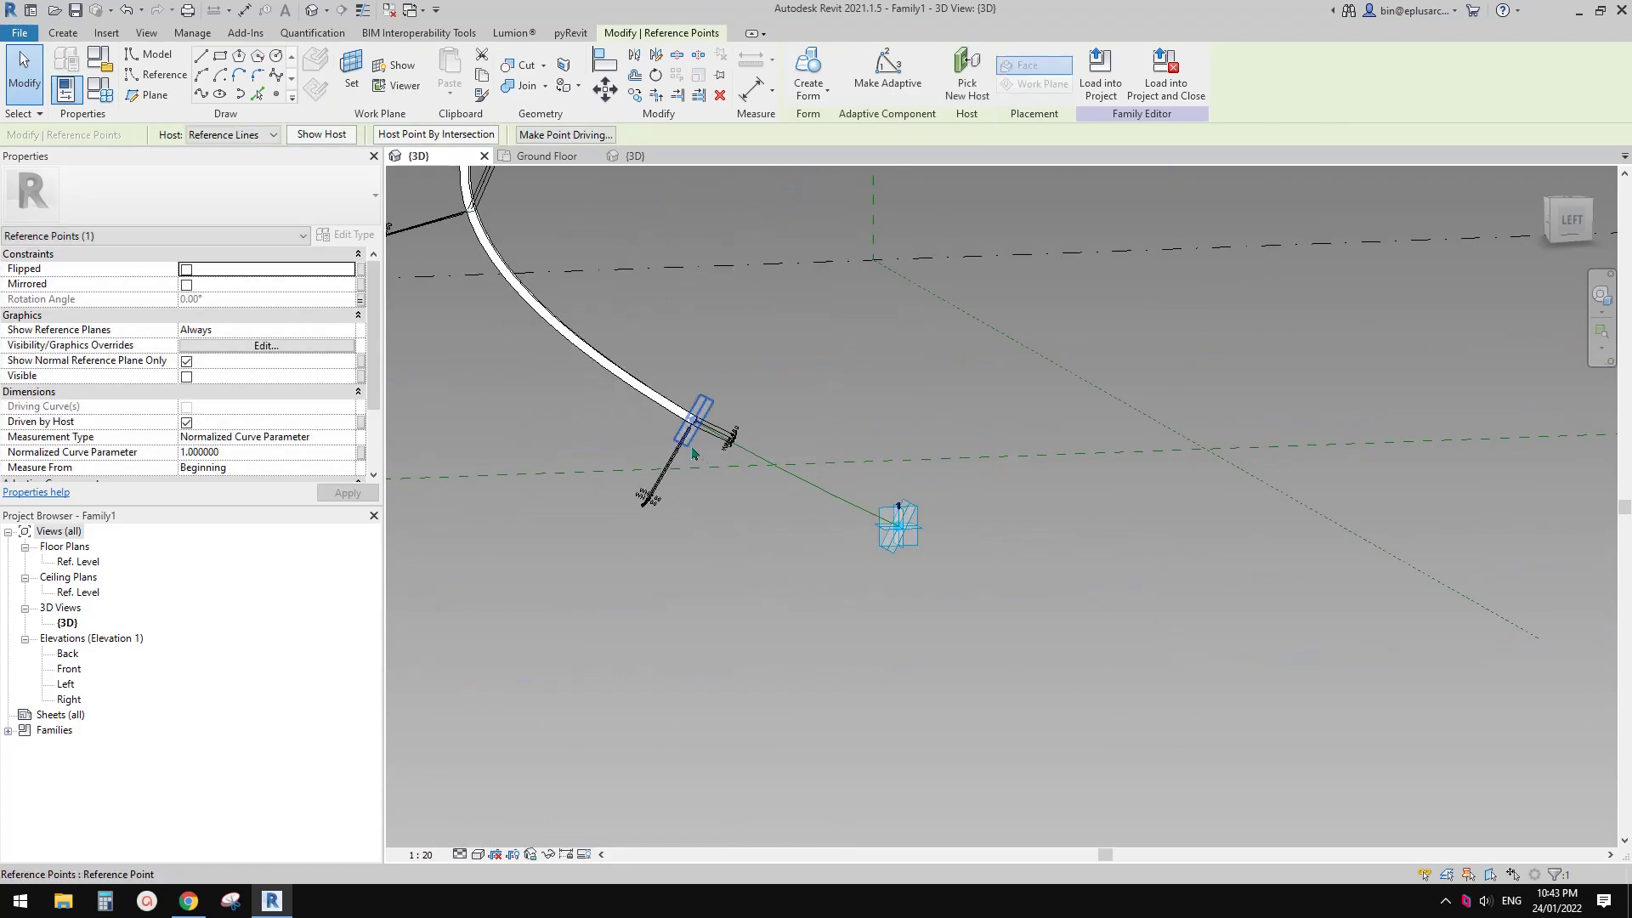
{"action": "left_click_drag", "start_coordinate": [694, 426], "coordinate": [911, 531]}
{"action": "scroll", "coordinate": [902, 497], "scroll_direction": "down", "scroll_amount": 1}
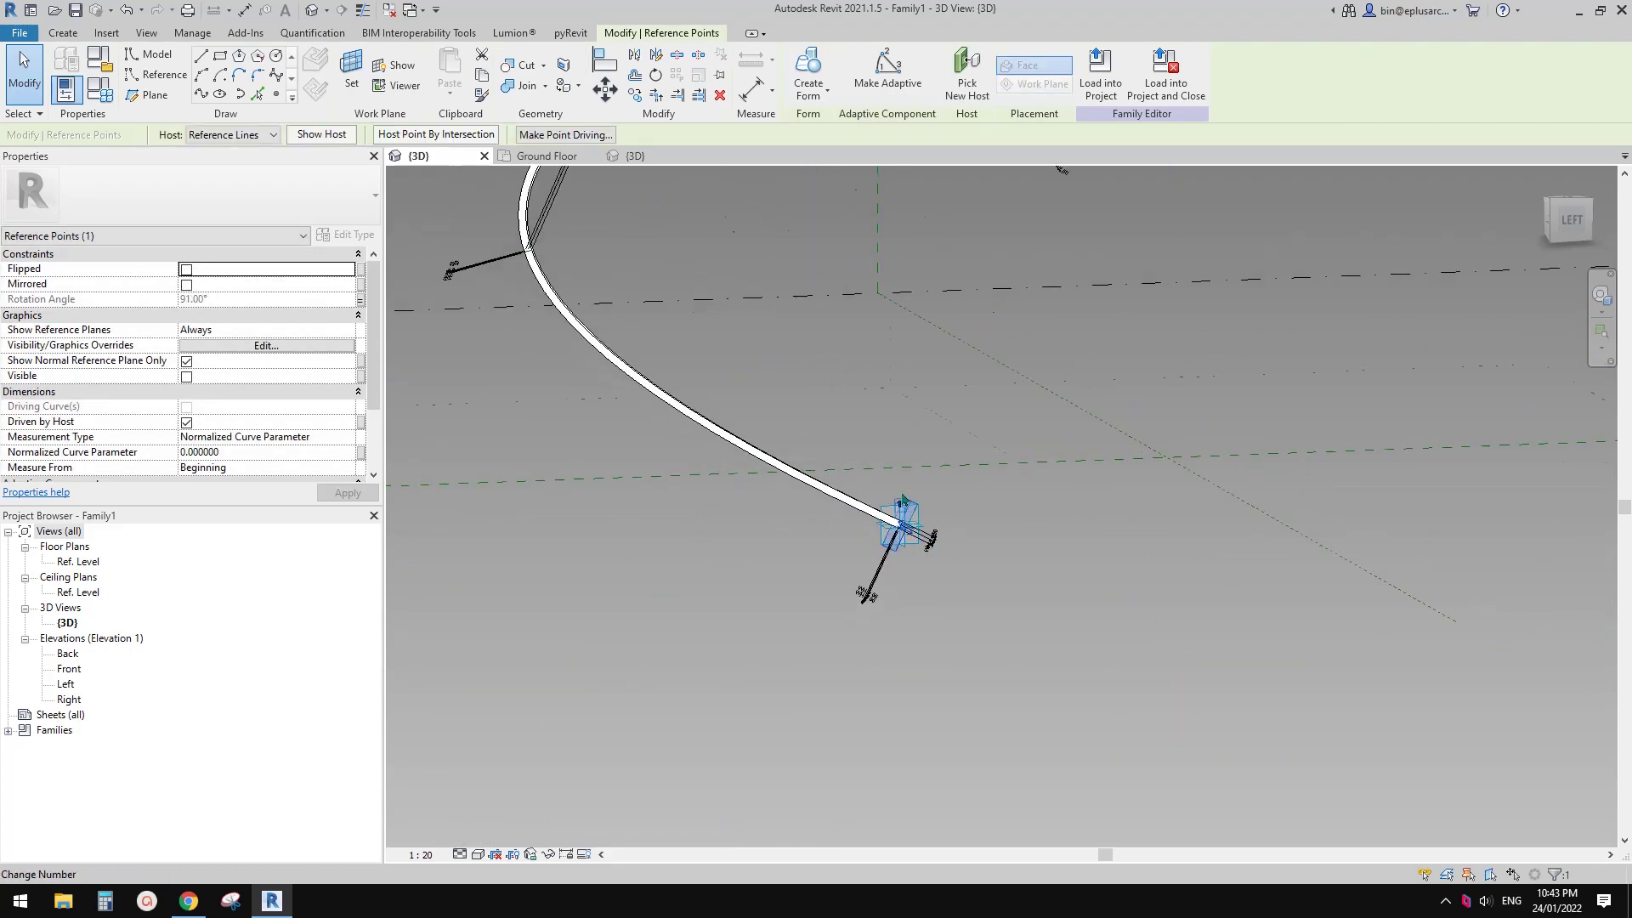
- Examine the whole curved form between adaptive placement points 1 and 4
{"action": "scroll", "coordinate": [902, 497], "scroll_direction": "down", "scroll_amount": 2}
{"action": "middle_click_drag", "start_coordinate": [865, 302], "coordinate": [827, 587]}
{"action": "middle_click_drag", "start_coordinate": [877, 408], "coordinate": [877, 513]}
{"action": "scroll", "coordinate": [876, 513], "scroll_direction": "up", "scroll_amount": 1}
{"action": "middle_click_drag", "start_coordinate": [815, 634], "coordinate": [877, 434]}
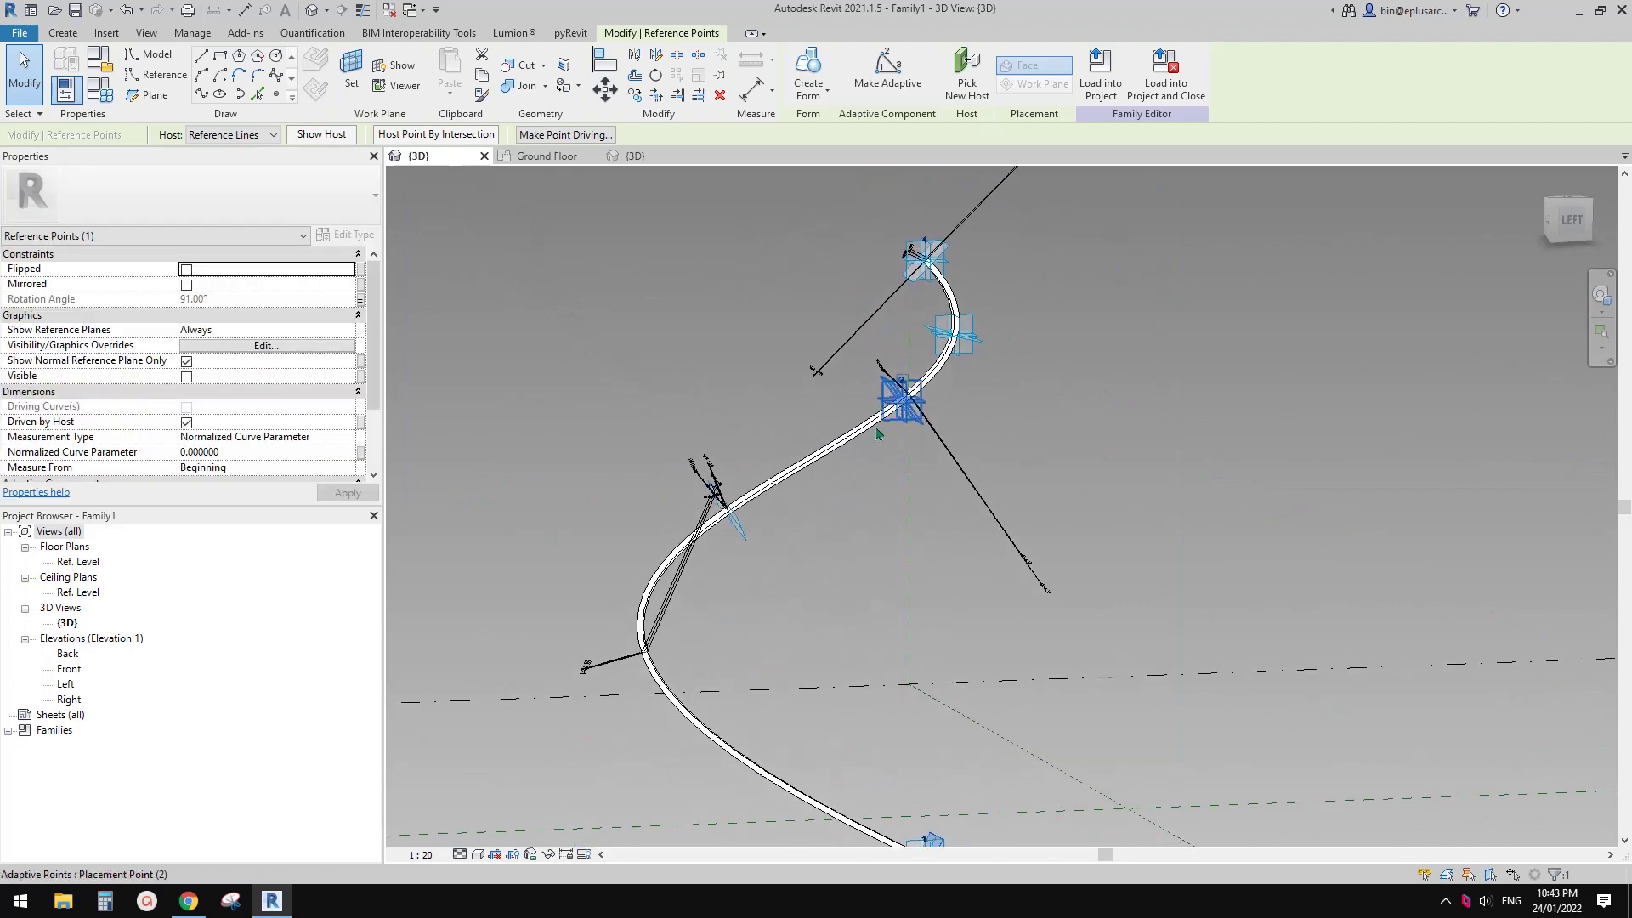
{"action": "middle_click_drag", "start_coordinate": [749, 607], "coordinate": [838, 517]}
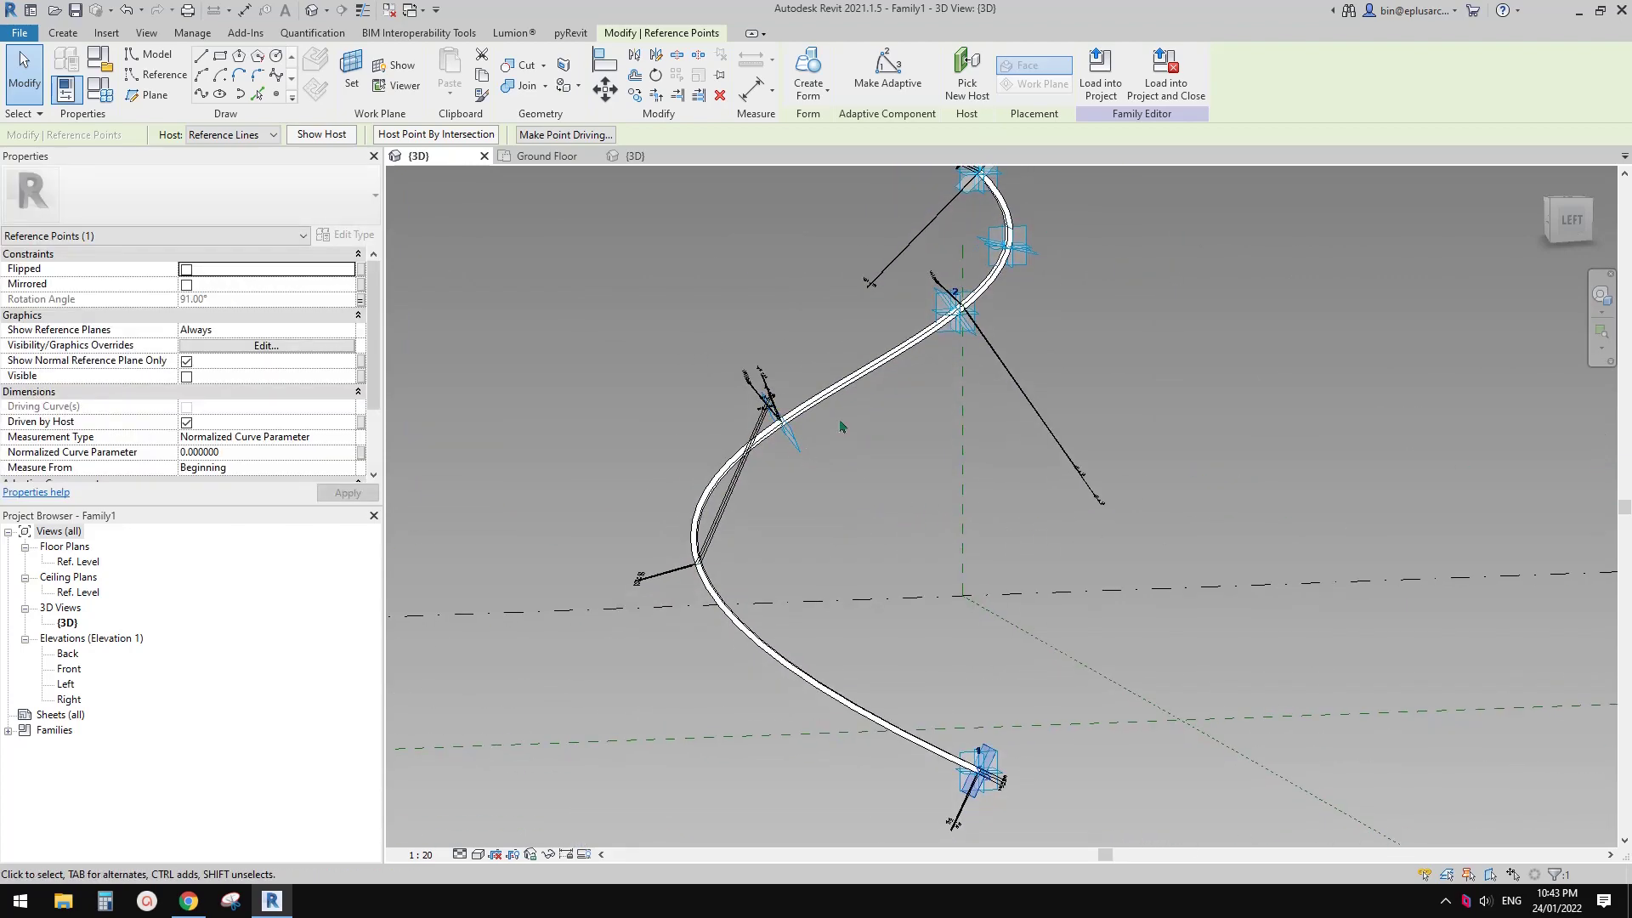
{"action": "middle_click_drag", "start_coordinate": [840, 426], "coordinate": [833, 496]}
{"action": "middle_click_drag", "start_coordinate": [913, 446], "coordinate": [832, 388]}
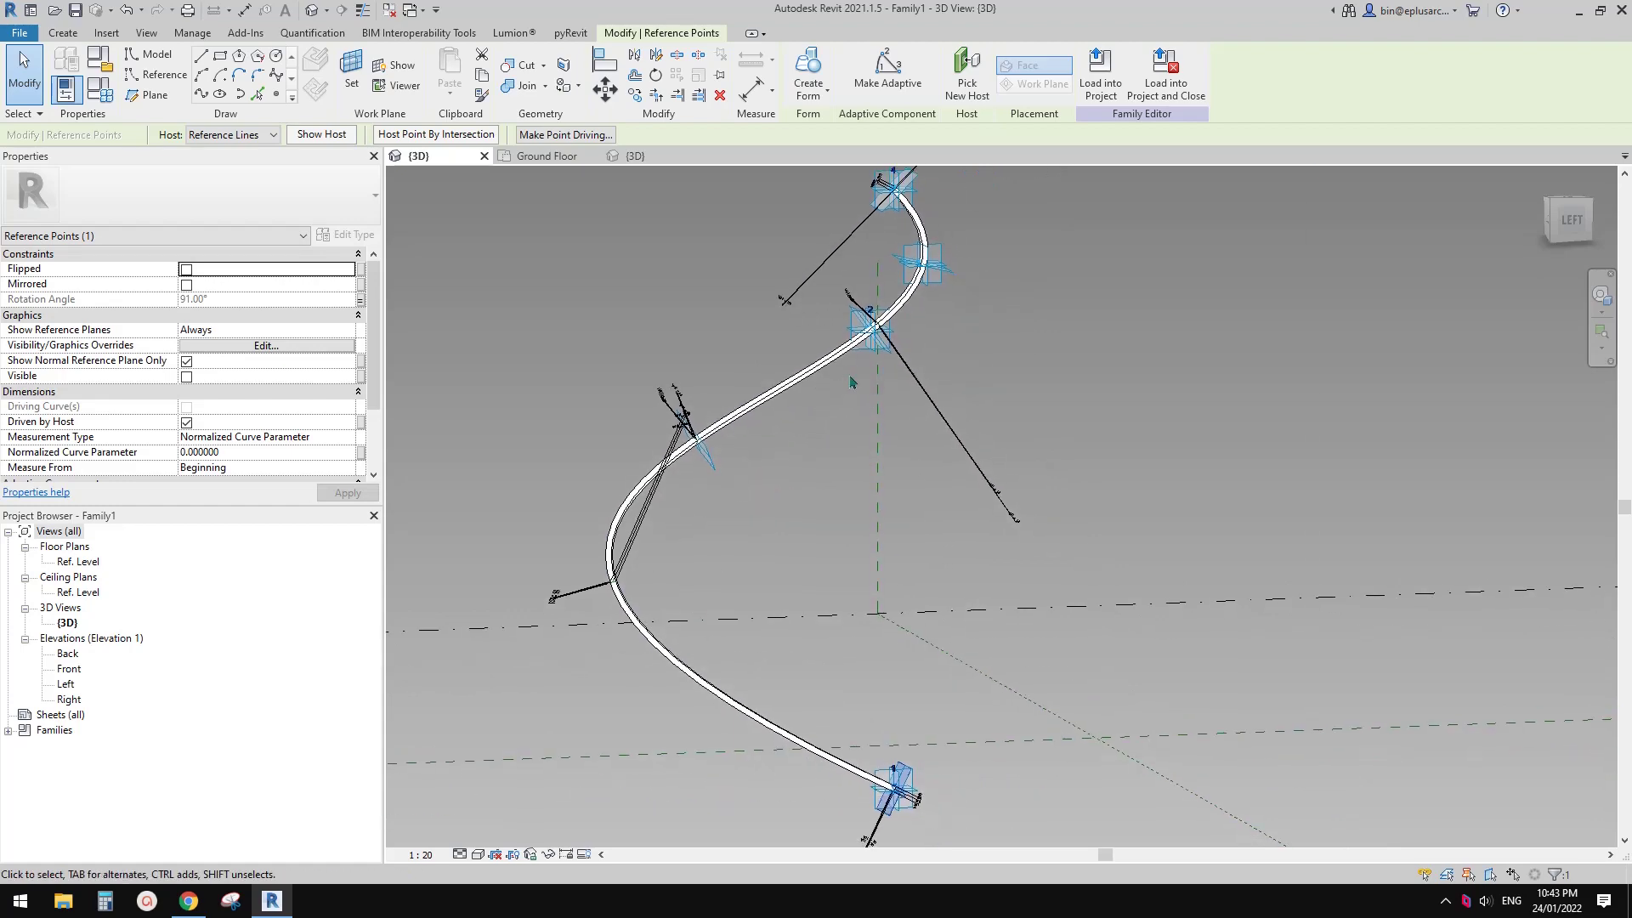
- Set the family's width parameter W to 500 to thicken the curved form
{"action": "left_click", "coordinate": [661, 281]}
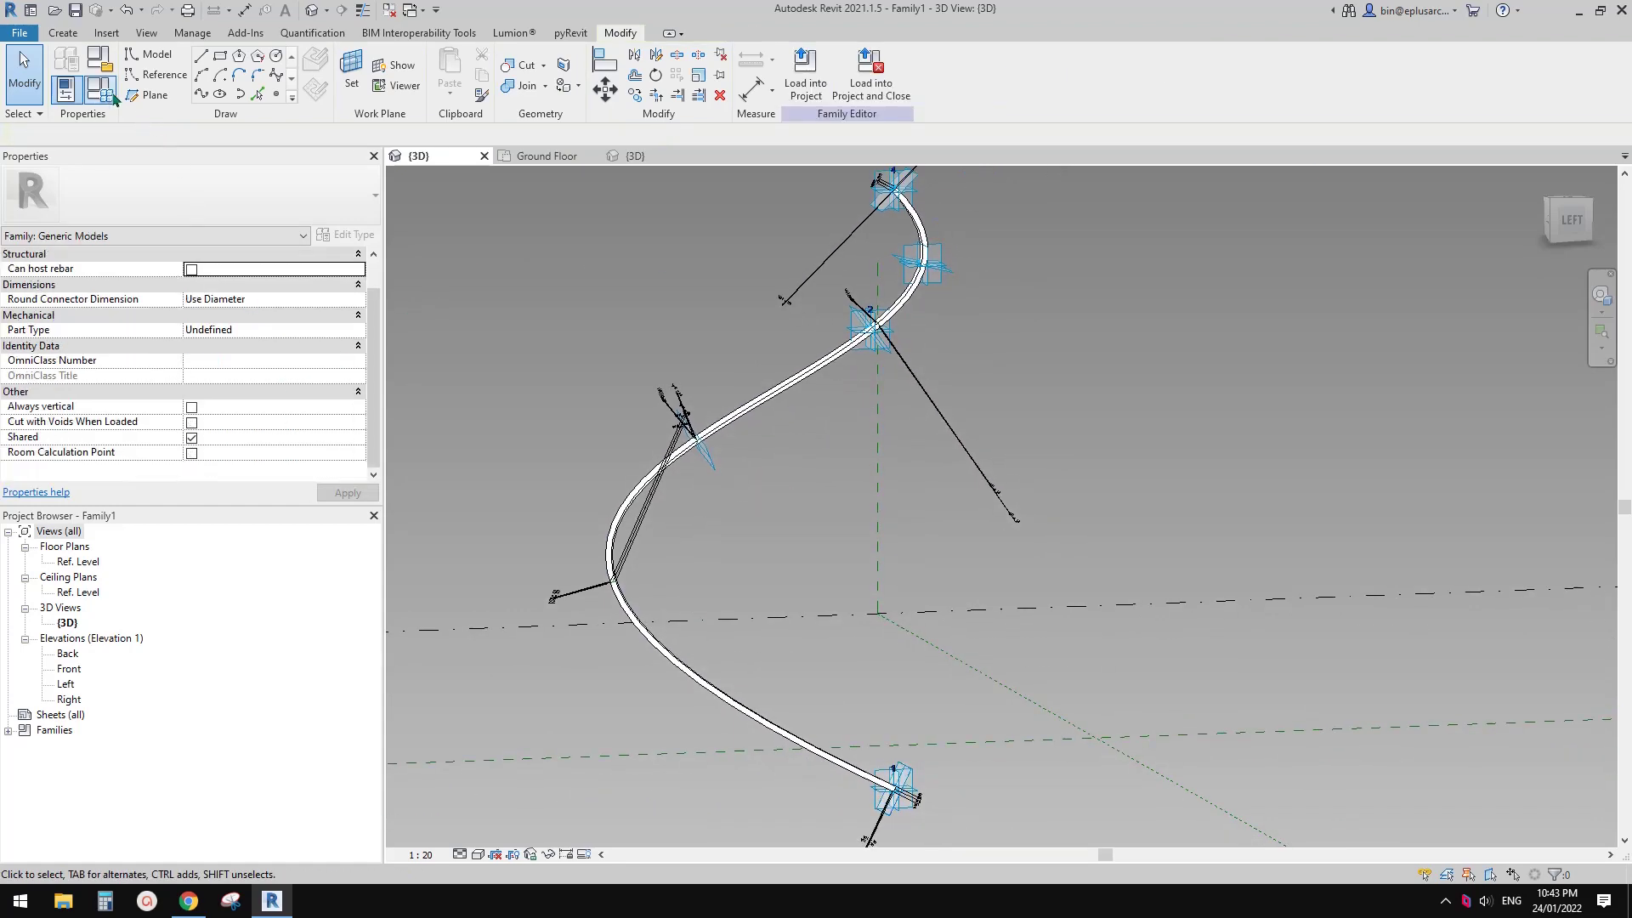
{"action": "left_click", "coordinate": [113, 96]}
{"action": "left_click", "coordinate": [549, 407]}
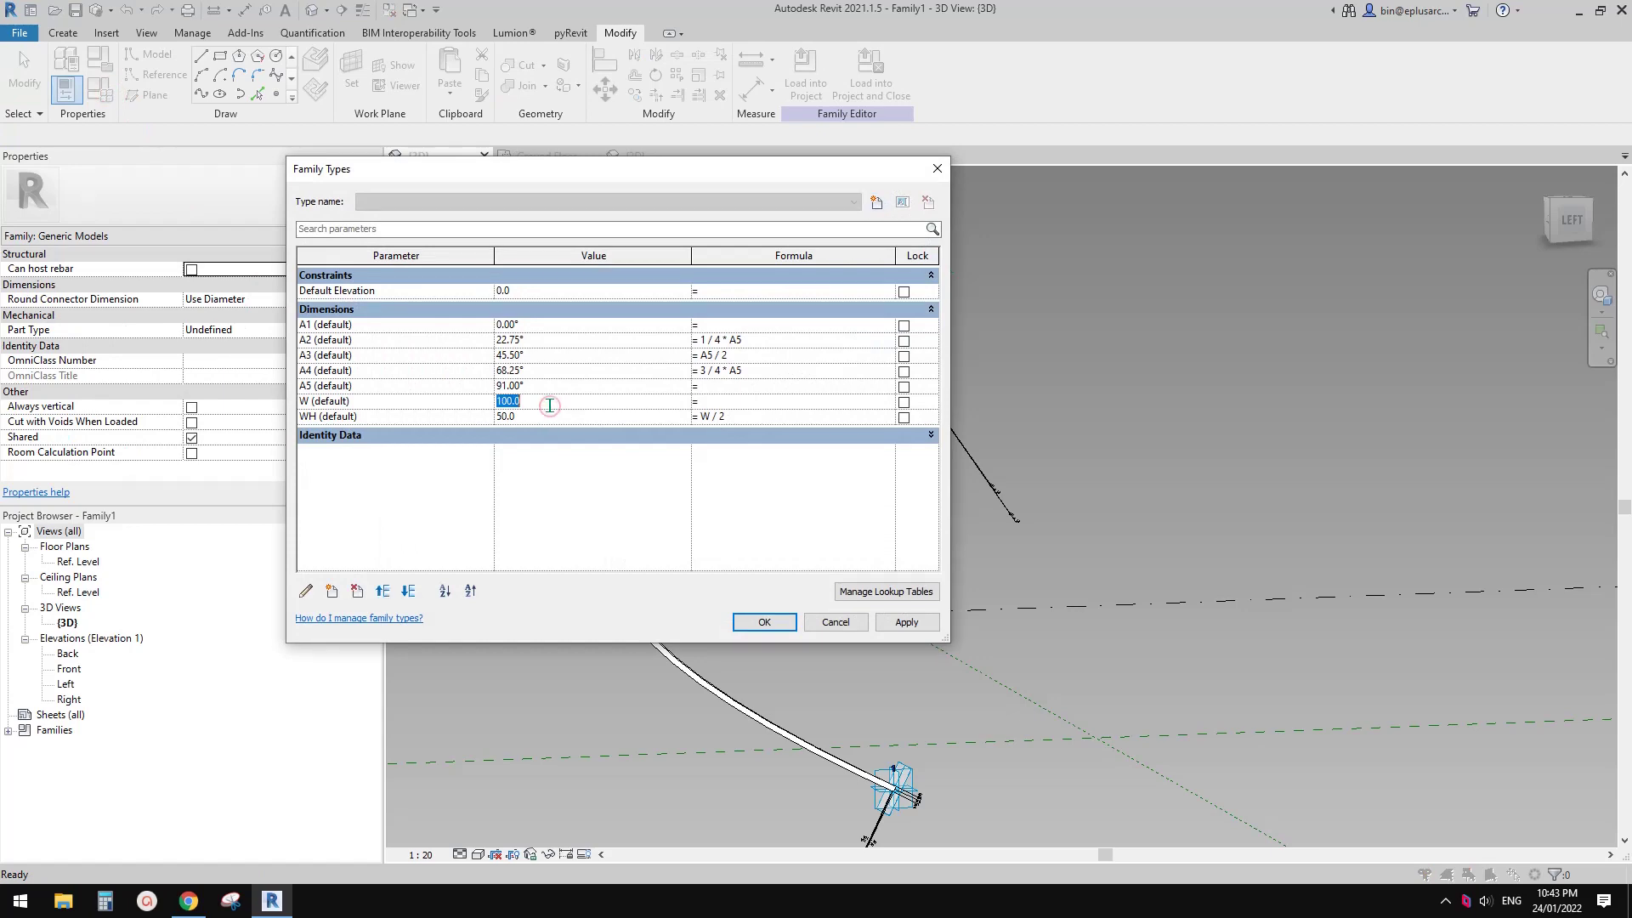
{"action": "left_click", "coordinate": [780, 626]}
{"action": "middle_click_drag", "start_coordinate": [910, 610], "coordinate": [717, 478], "text": "shift"}
{"action": "left_click", "coordinate": [804, 72]}
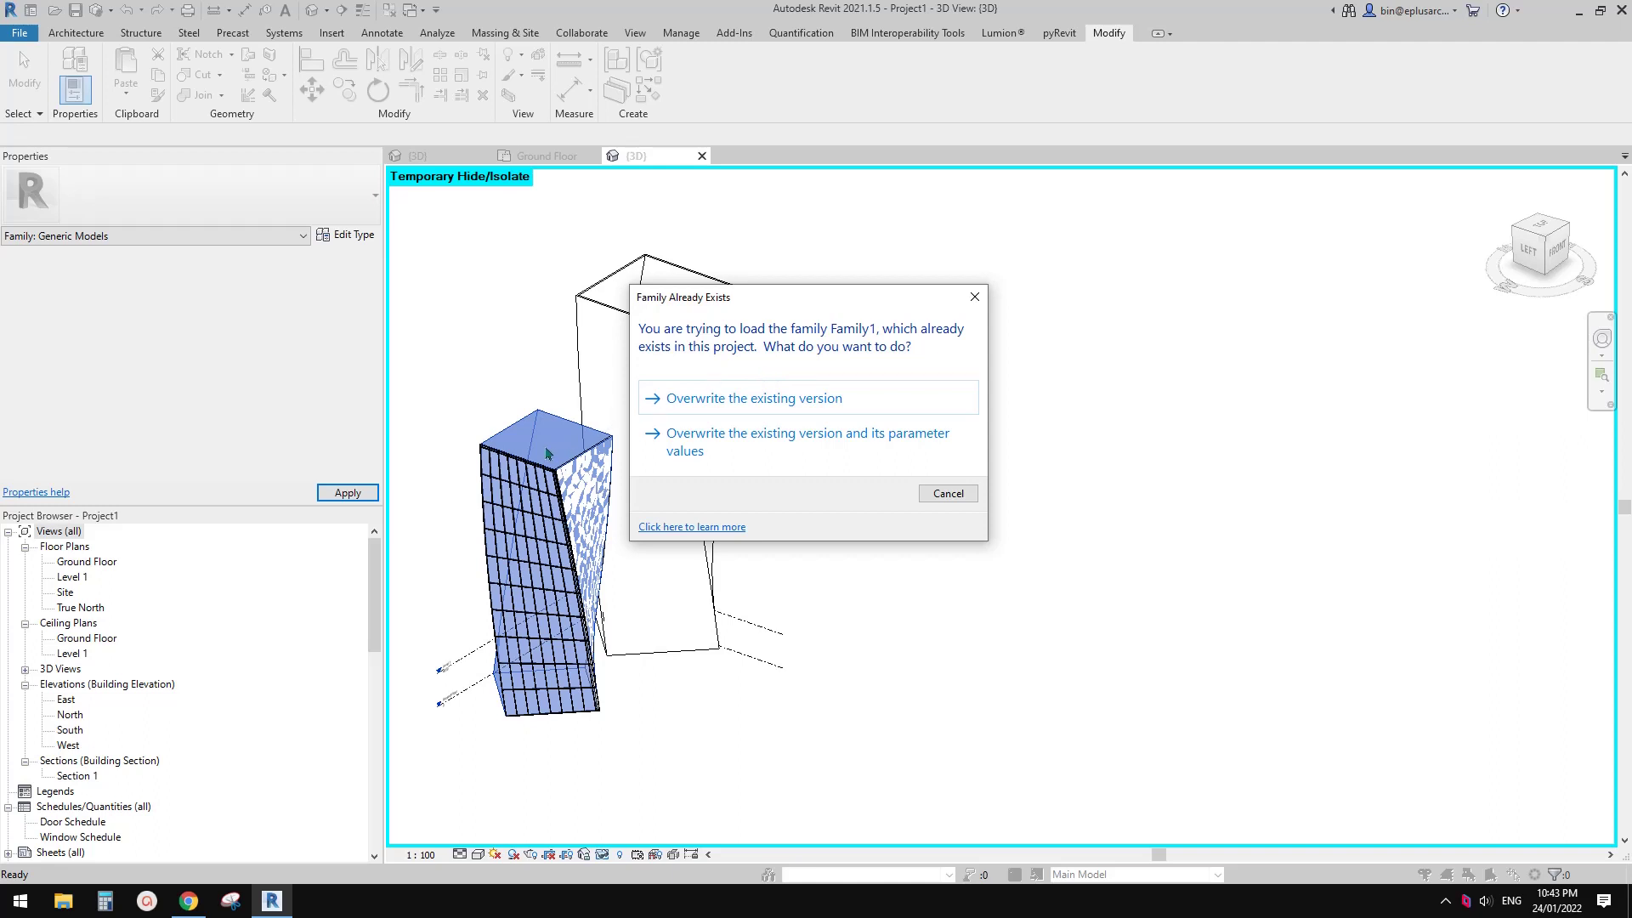
{"action": "key", "text": "Escape"}
{"action": "key", "text": "Escape"}
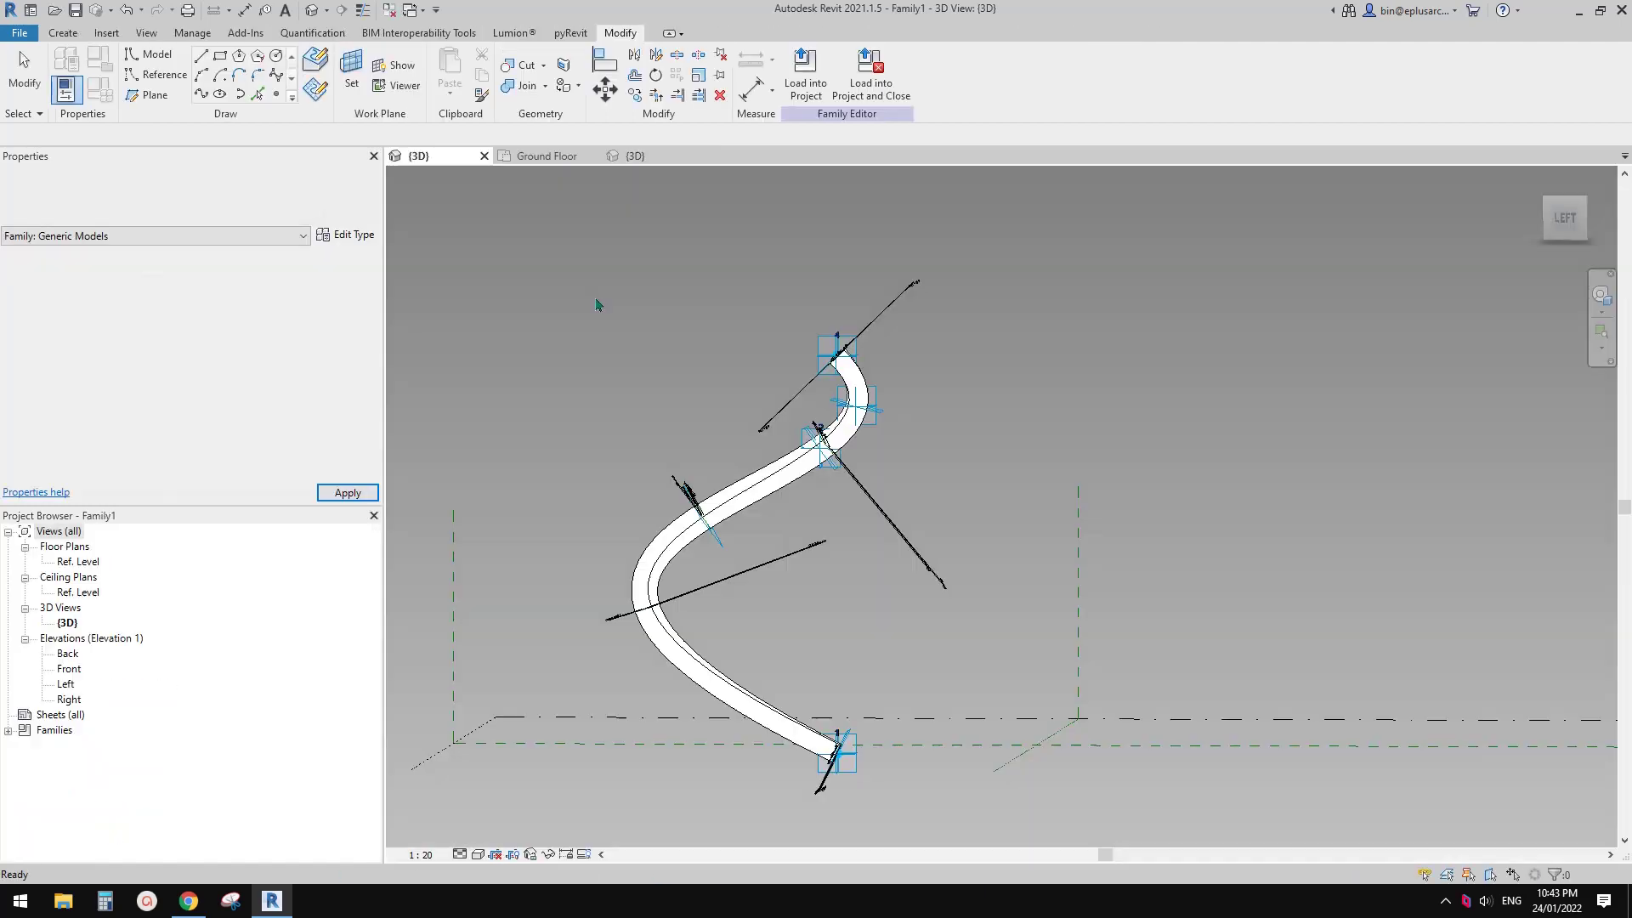
- Save the curved adaptive family as a new family file named 002
{"action": "left_click", "coordinate": [21, 34]}
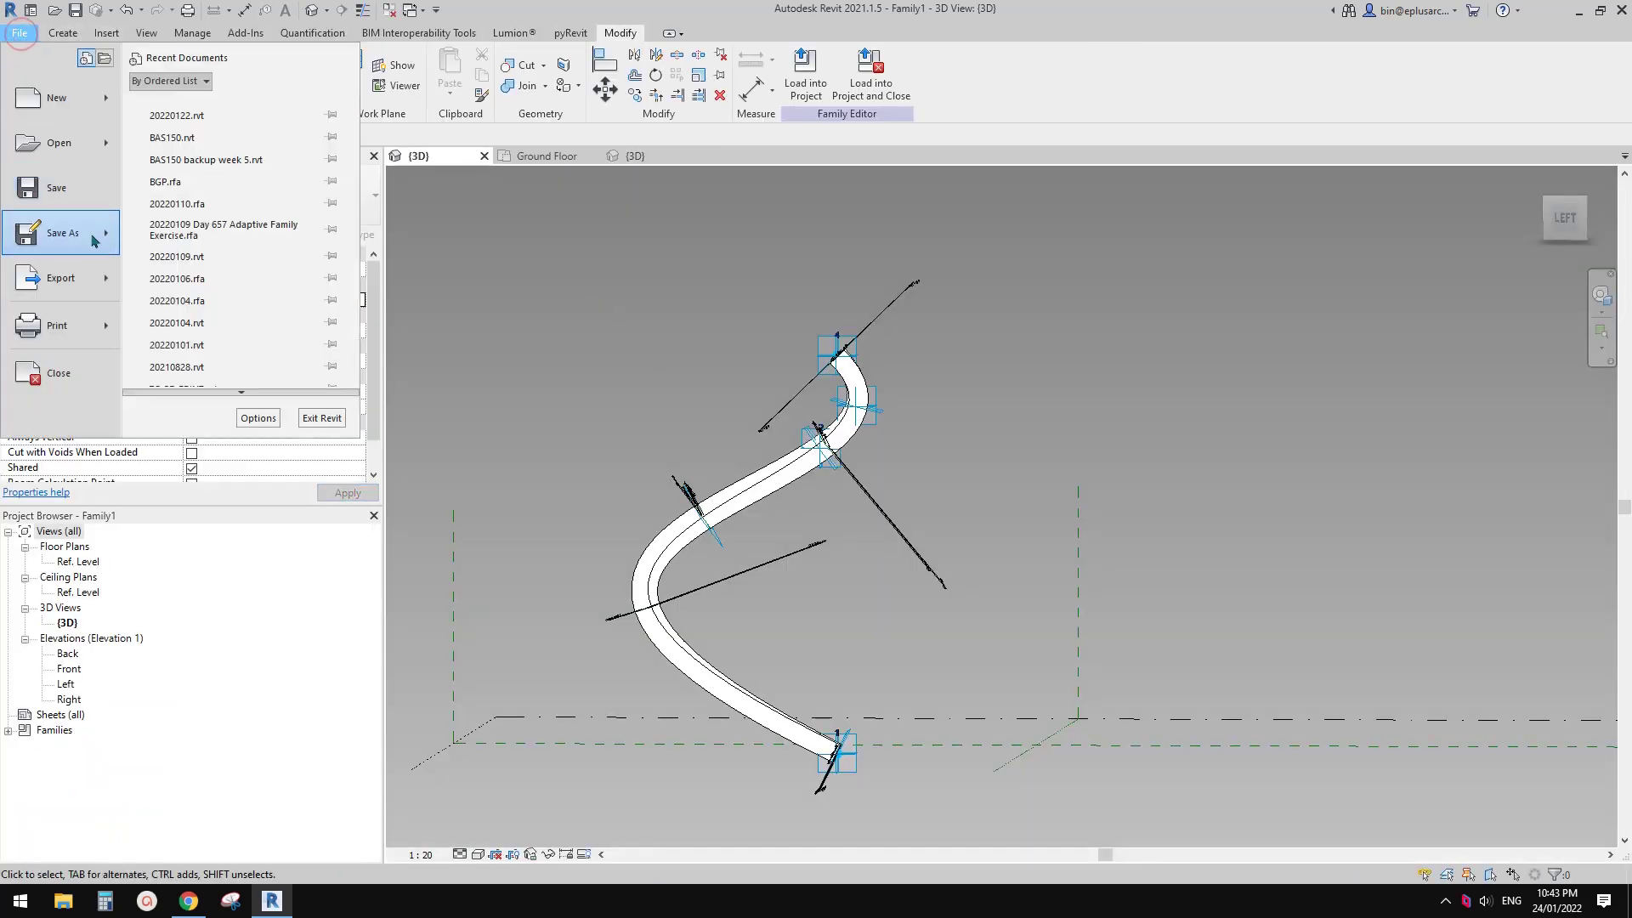
{"action": "mouse_move", "coordinate": [107, 239]}
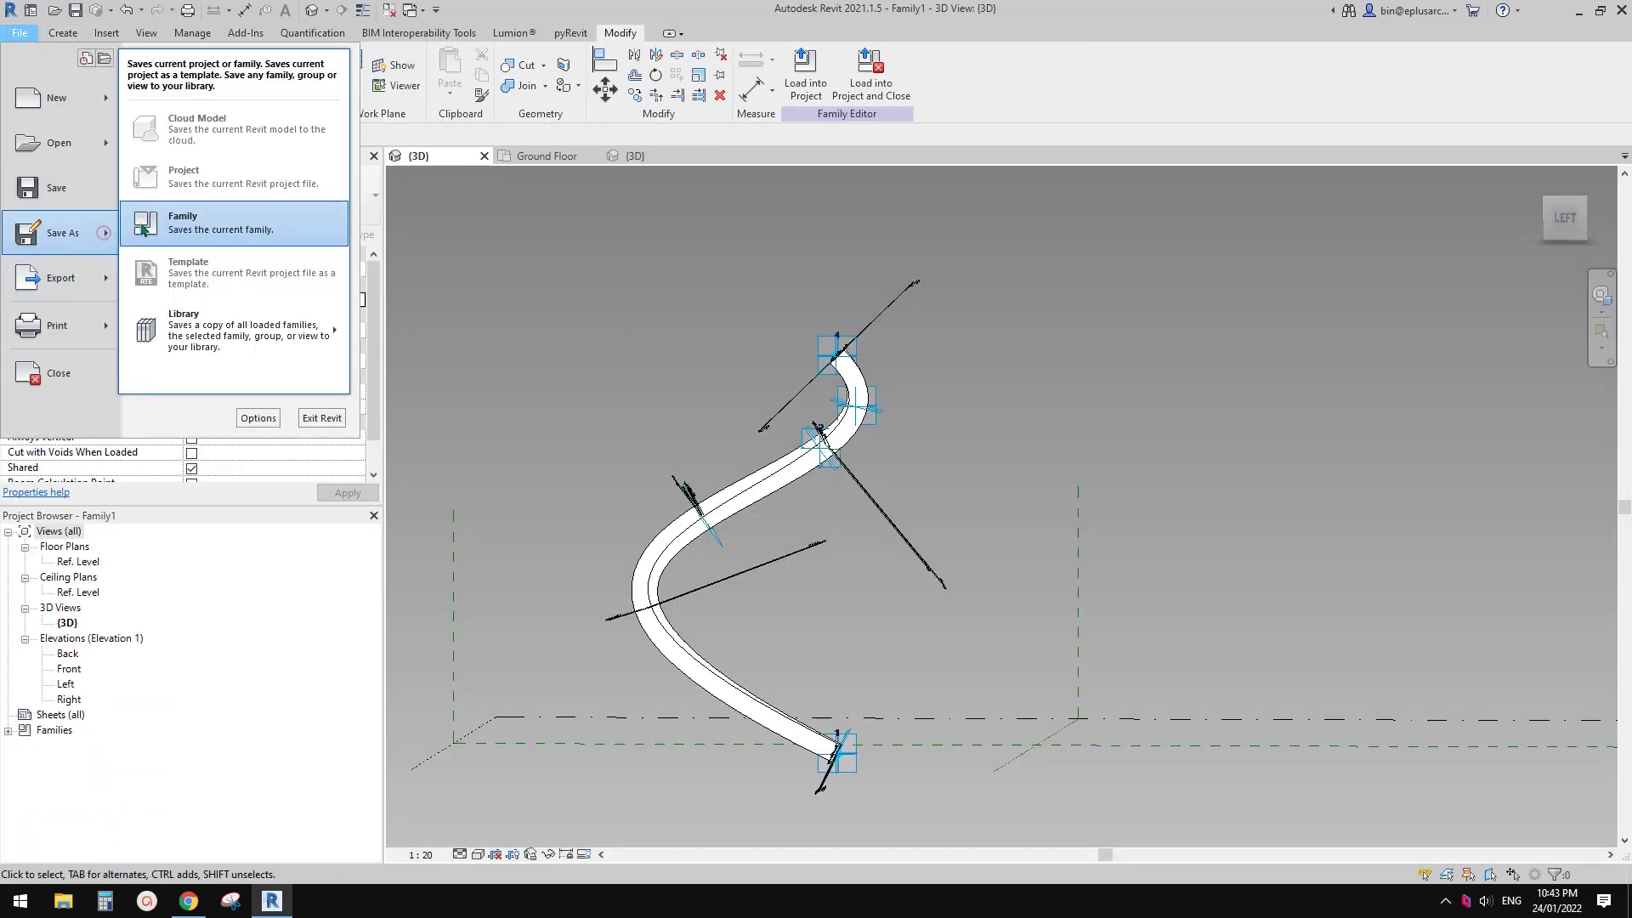
{"action": "left_click", "coordinate": [243, 226]}
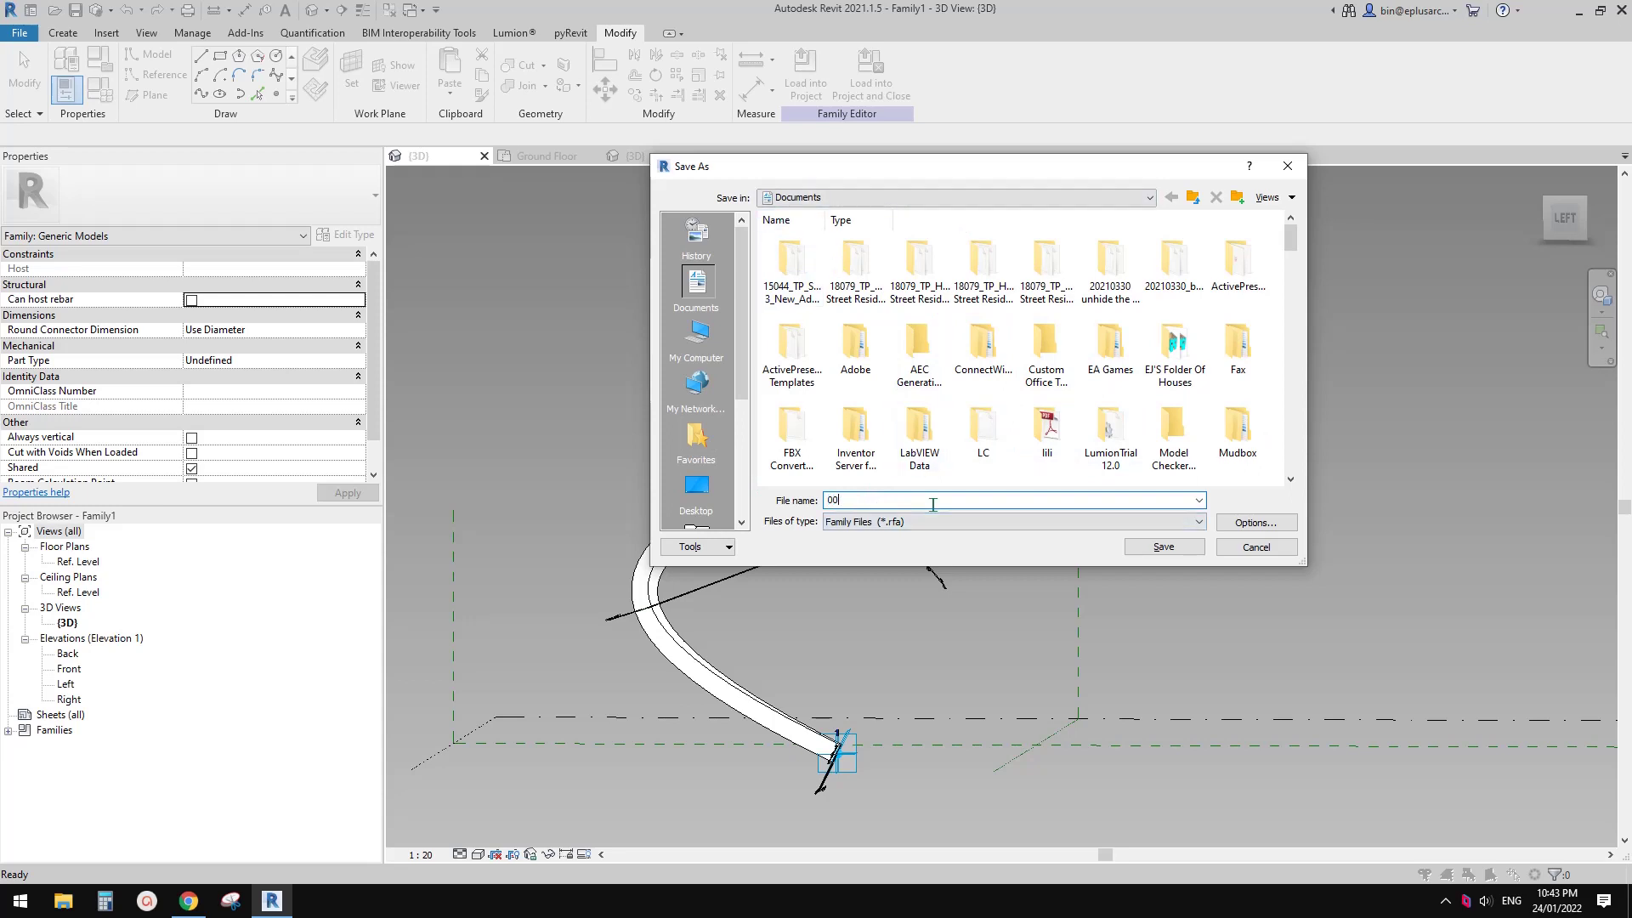
{"action": "type", "text": "00"}
{"action": "key", "text": "Return"}
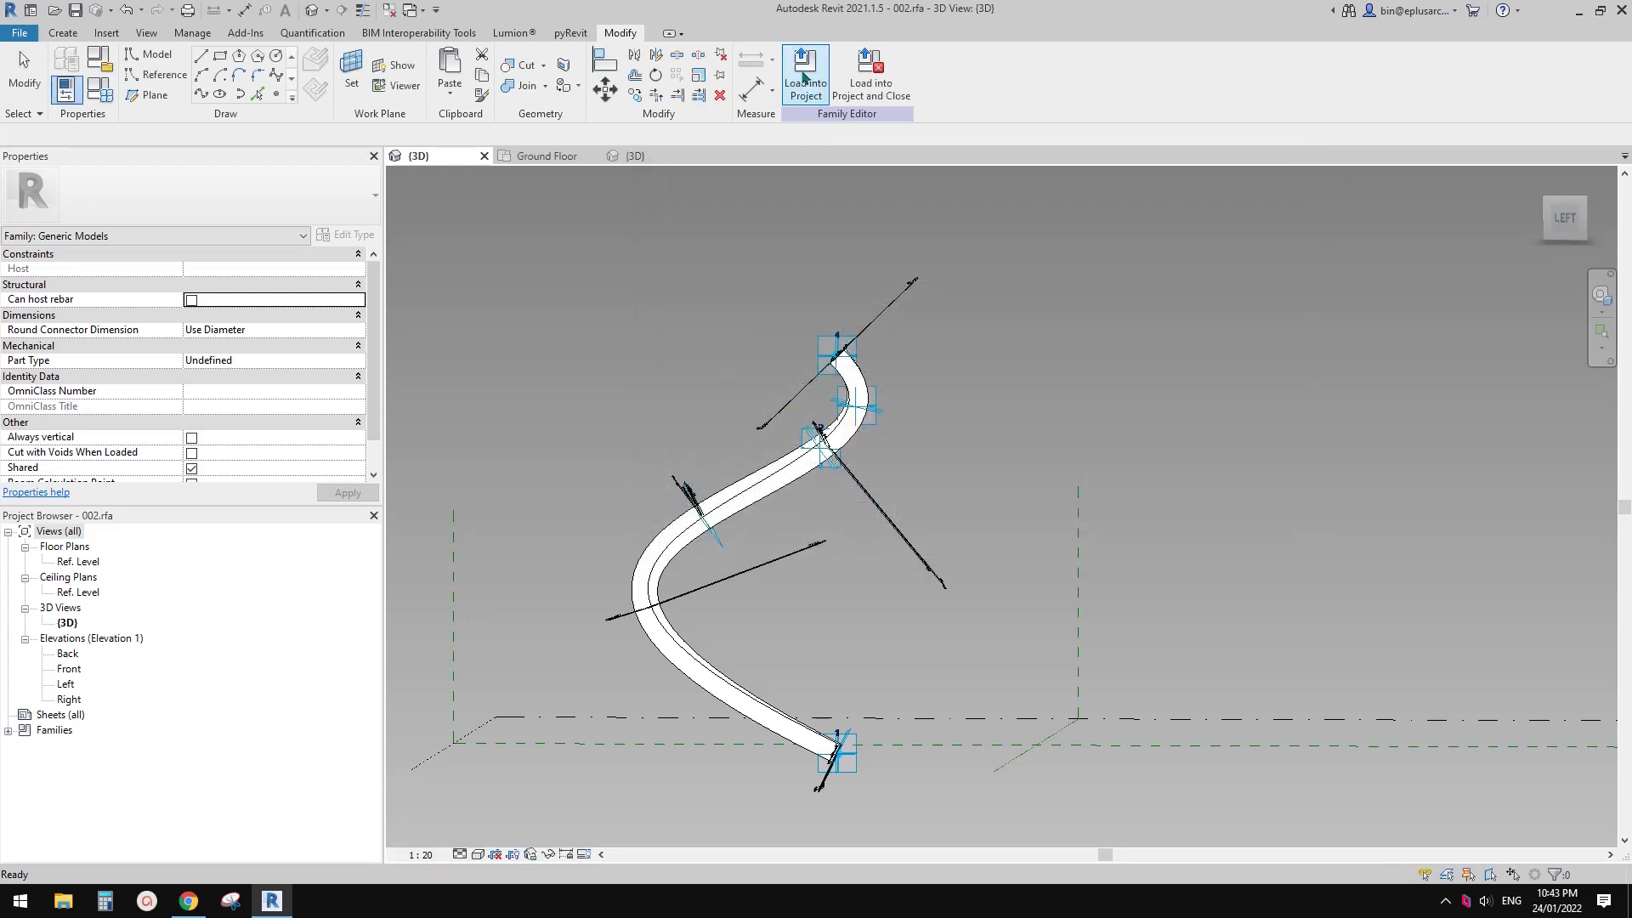
- Load family 002 into the project, place its adaptive points as an S-curve on the ground floor near the towers, and show it in 3D
{"action": "left_click", "coordinate": [805, 75]}
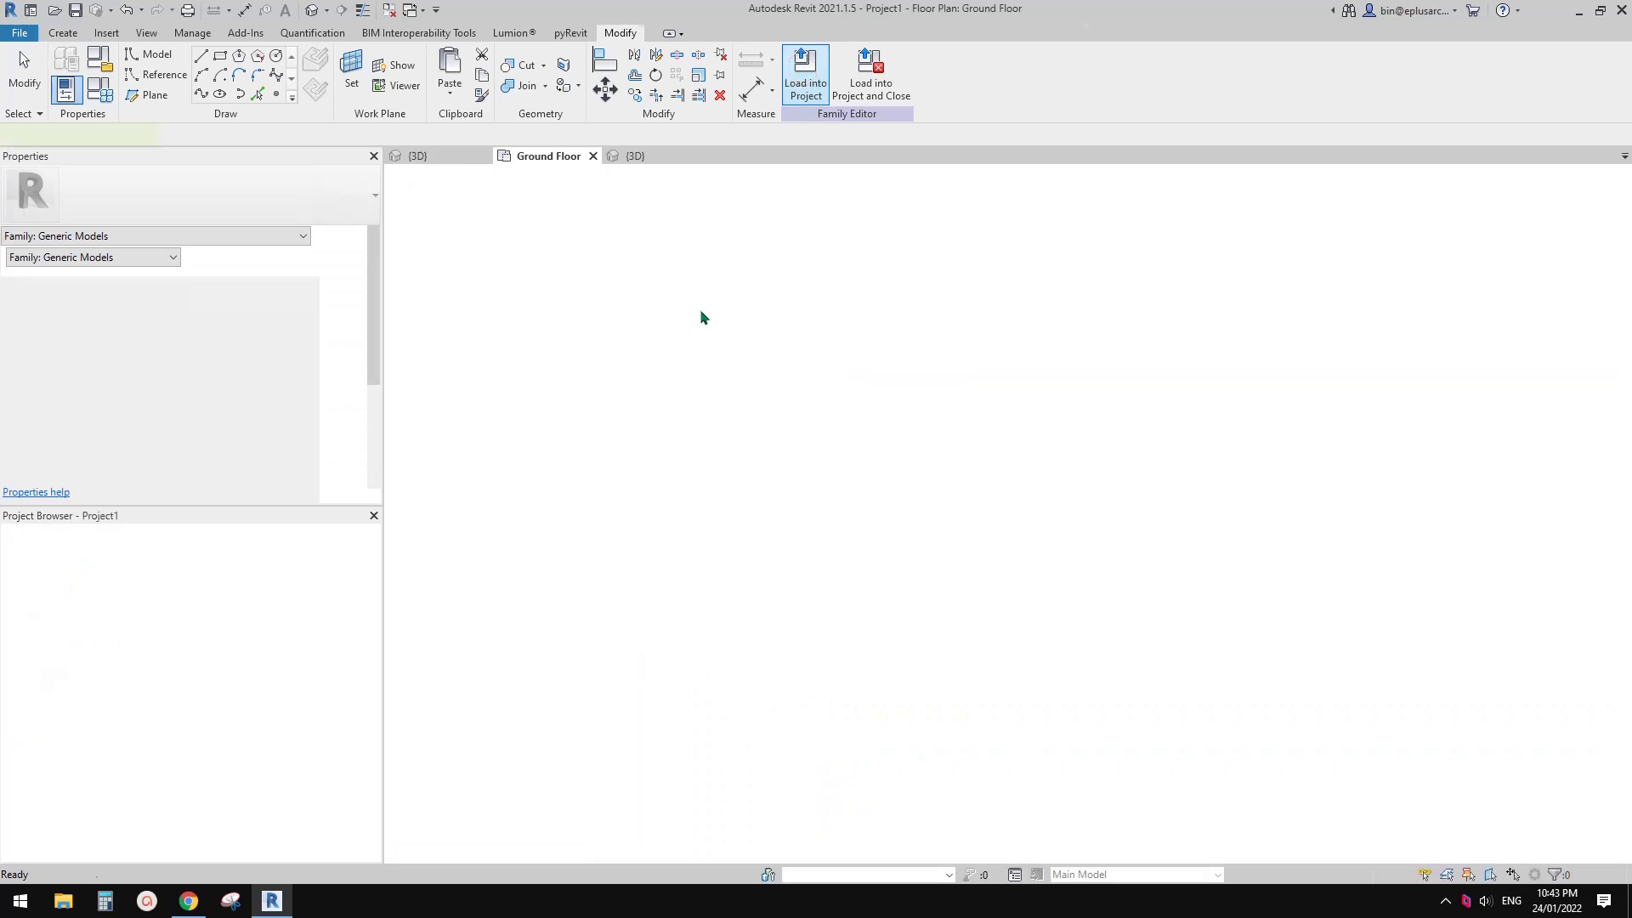
{"action": "scroll", "coordinate": [968, 651], "scroll_direction": "down", "scroll_amount": 1}
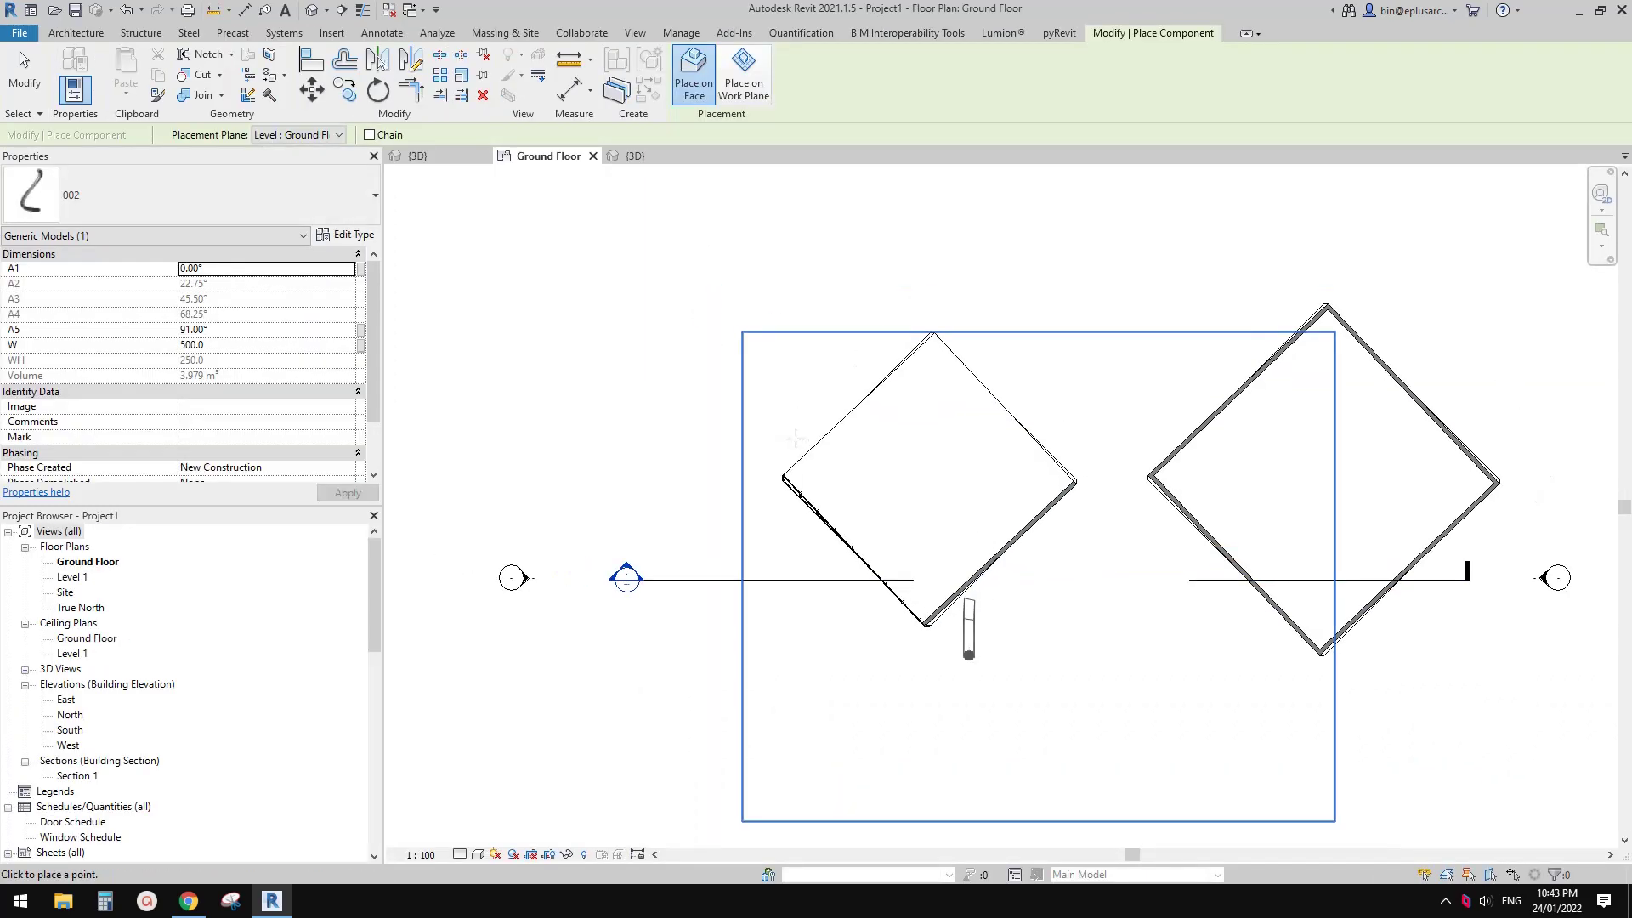
{"action": "scroll", "coordinate": [1015, 701], "scroll_direction": "down", "scroll_amount": 2}
{"action": "middle_click_drag", "start_coordinate": [1020, 705], "coordinate": [733, 511]}
{"action": "left_click", "coordinate": [604, 556]}
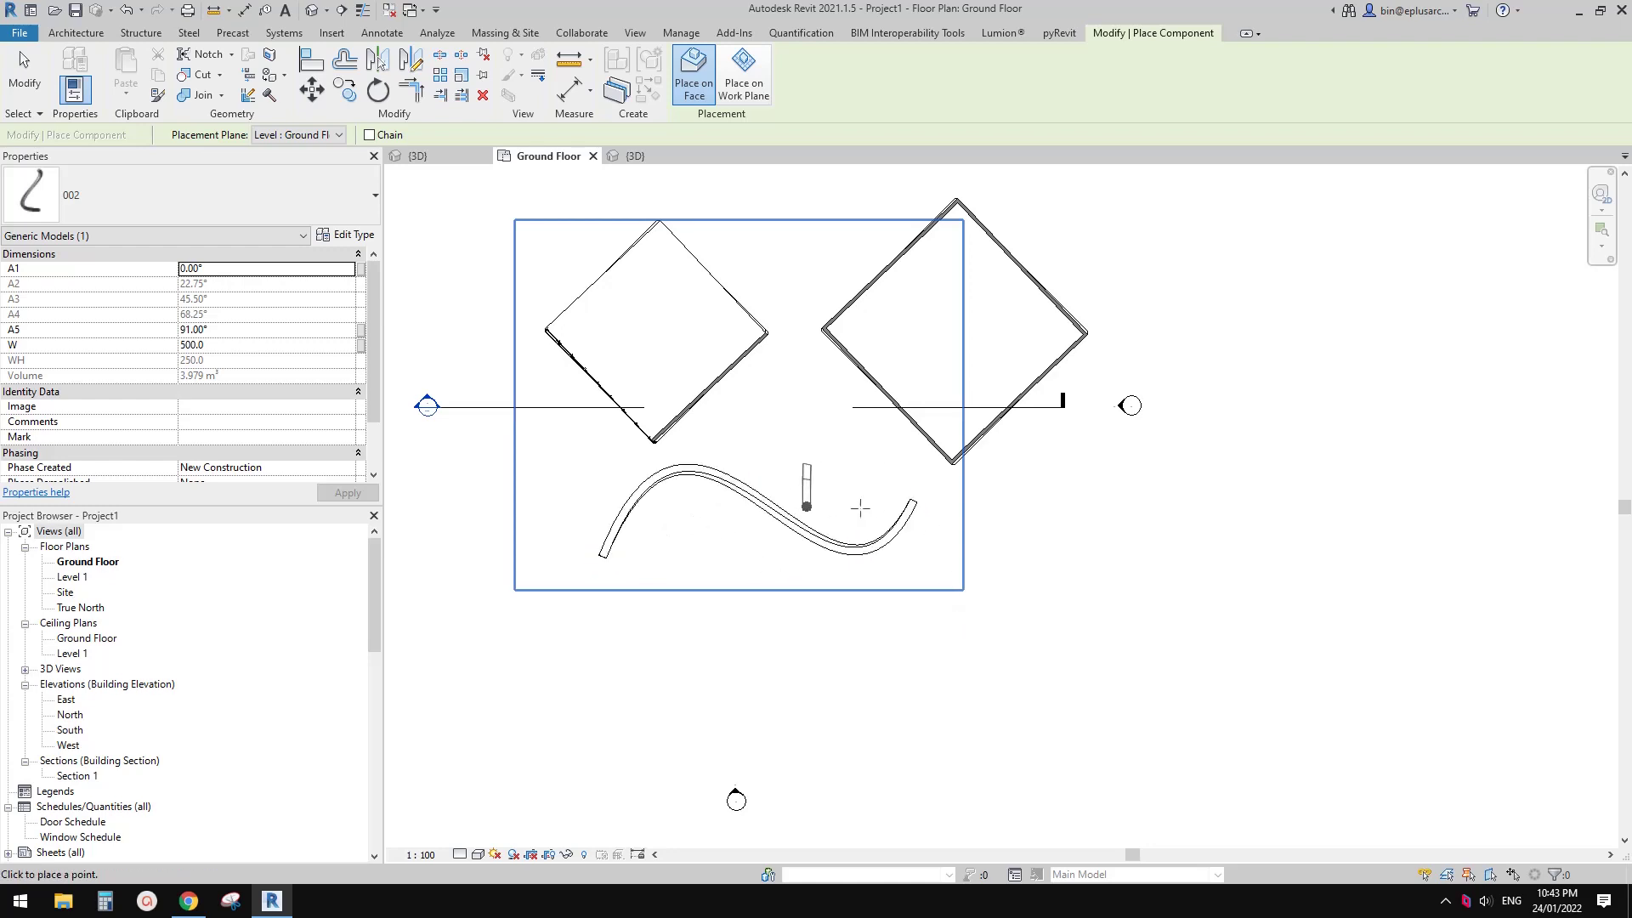
{"action": "left_click", "coordinate": [838, 567]}
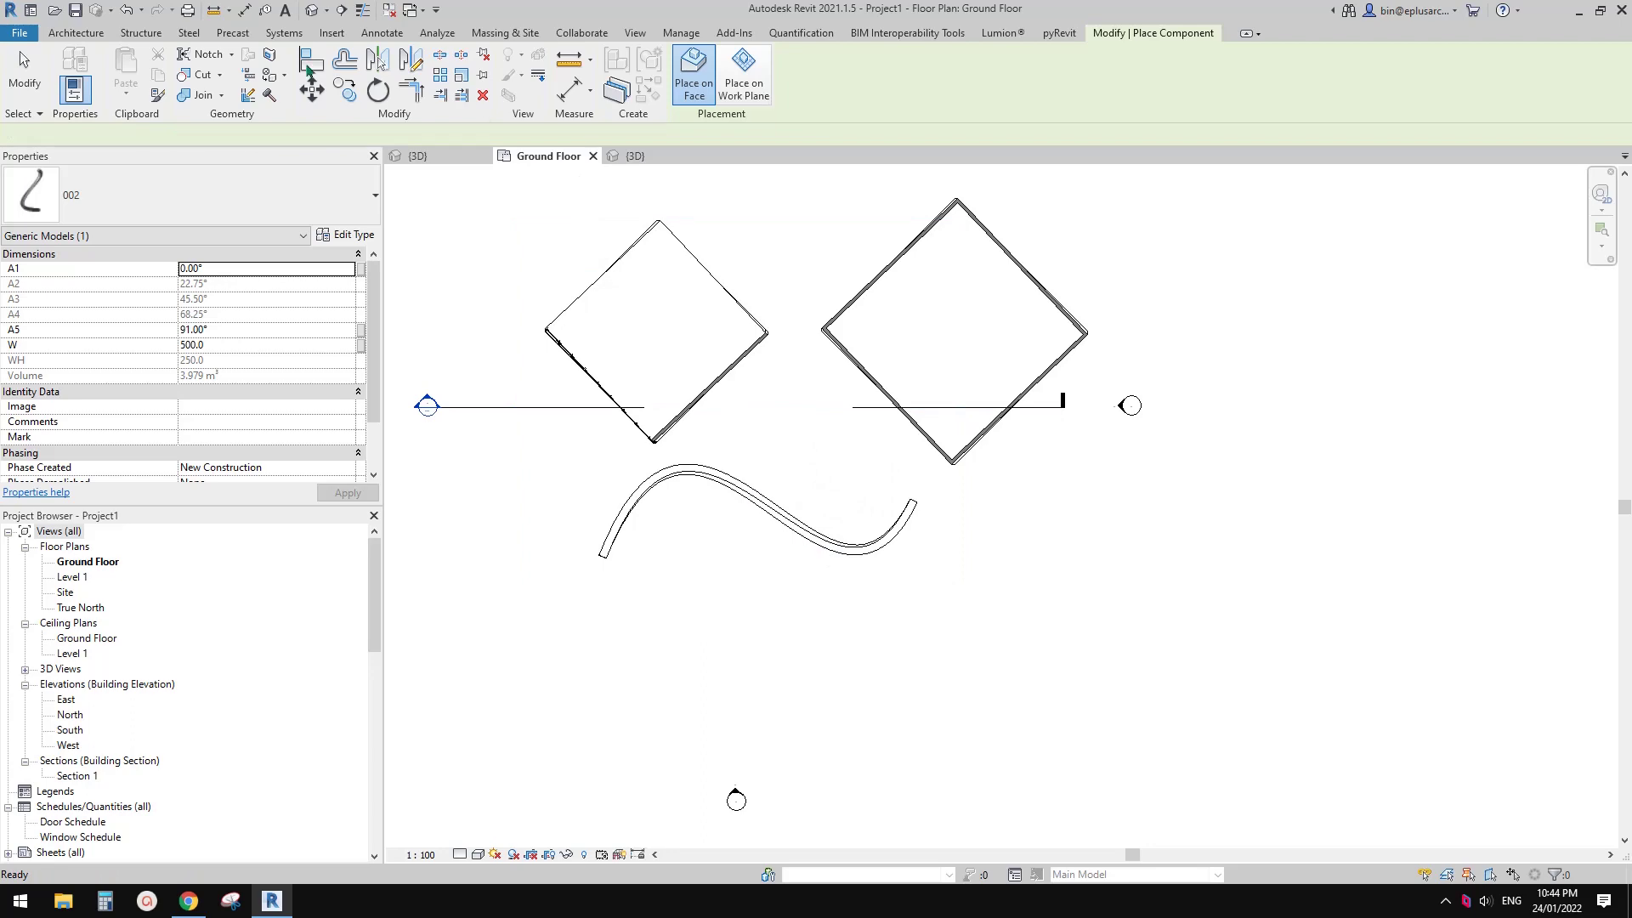
{"action": "left_click", "coordinate": [313, 11]}
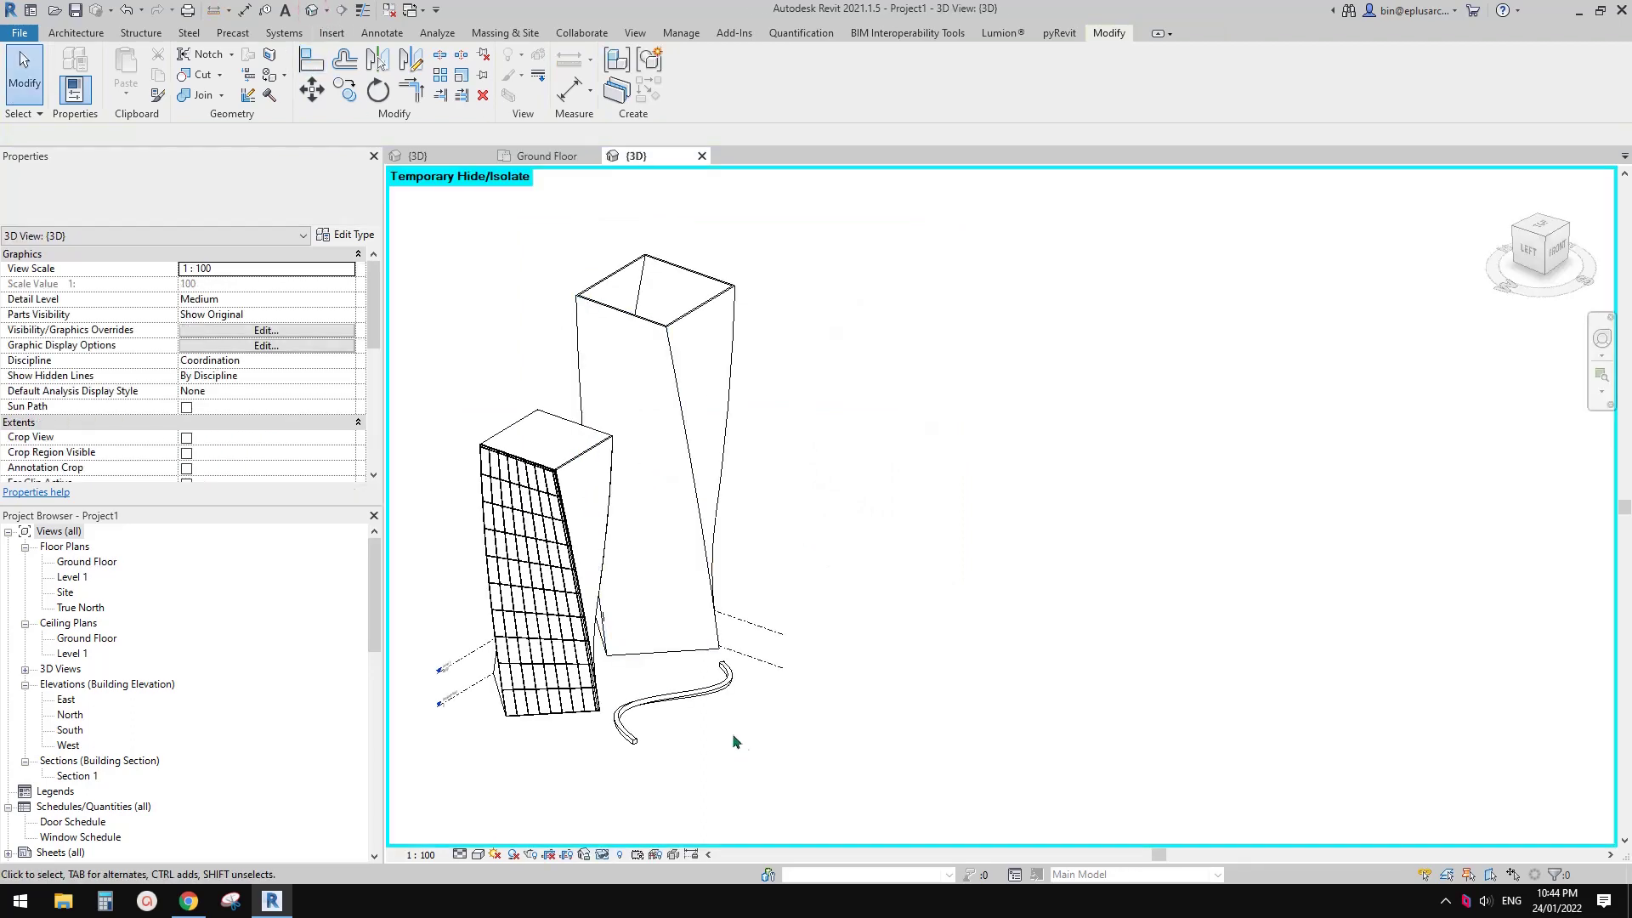
- Raise placement point 2 of the curved 002 form to an offset of about 4953 mm and lift its placement point 4 as well
{"action": "left_click", "coordinate": [709, 690]}
{"action": "scroll", "coordinate": [701, 721], "scroll_direction": "up", "scroll_amount": 5}
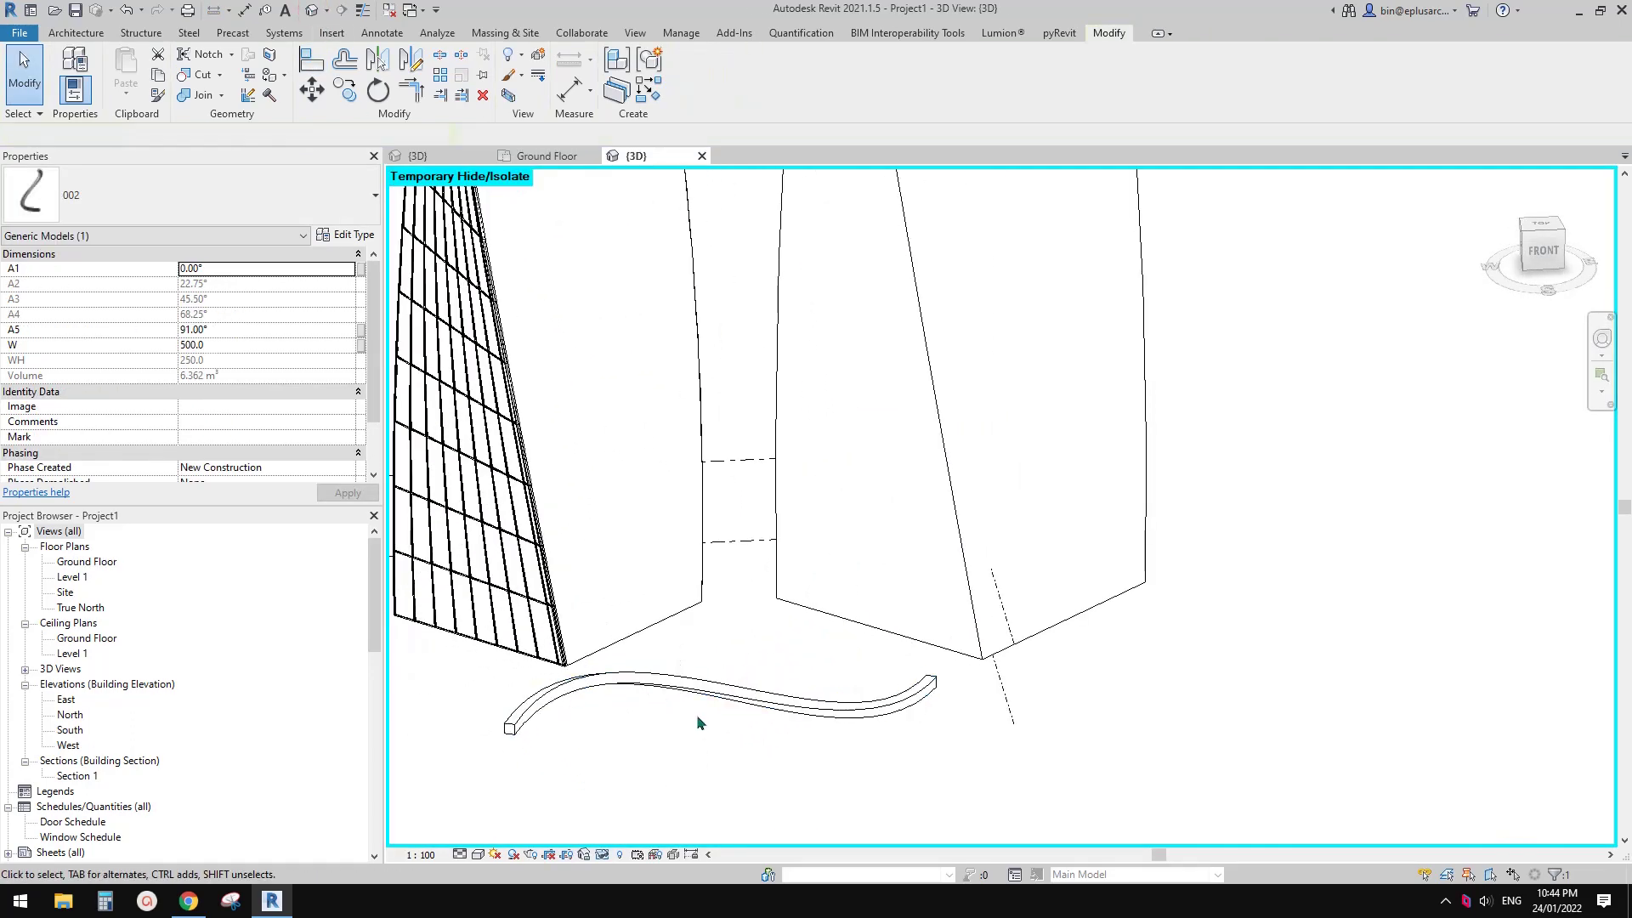
{"action": "left_click", "coordinate": [679, 675]}
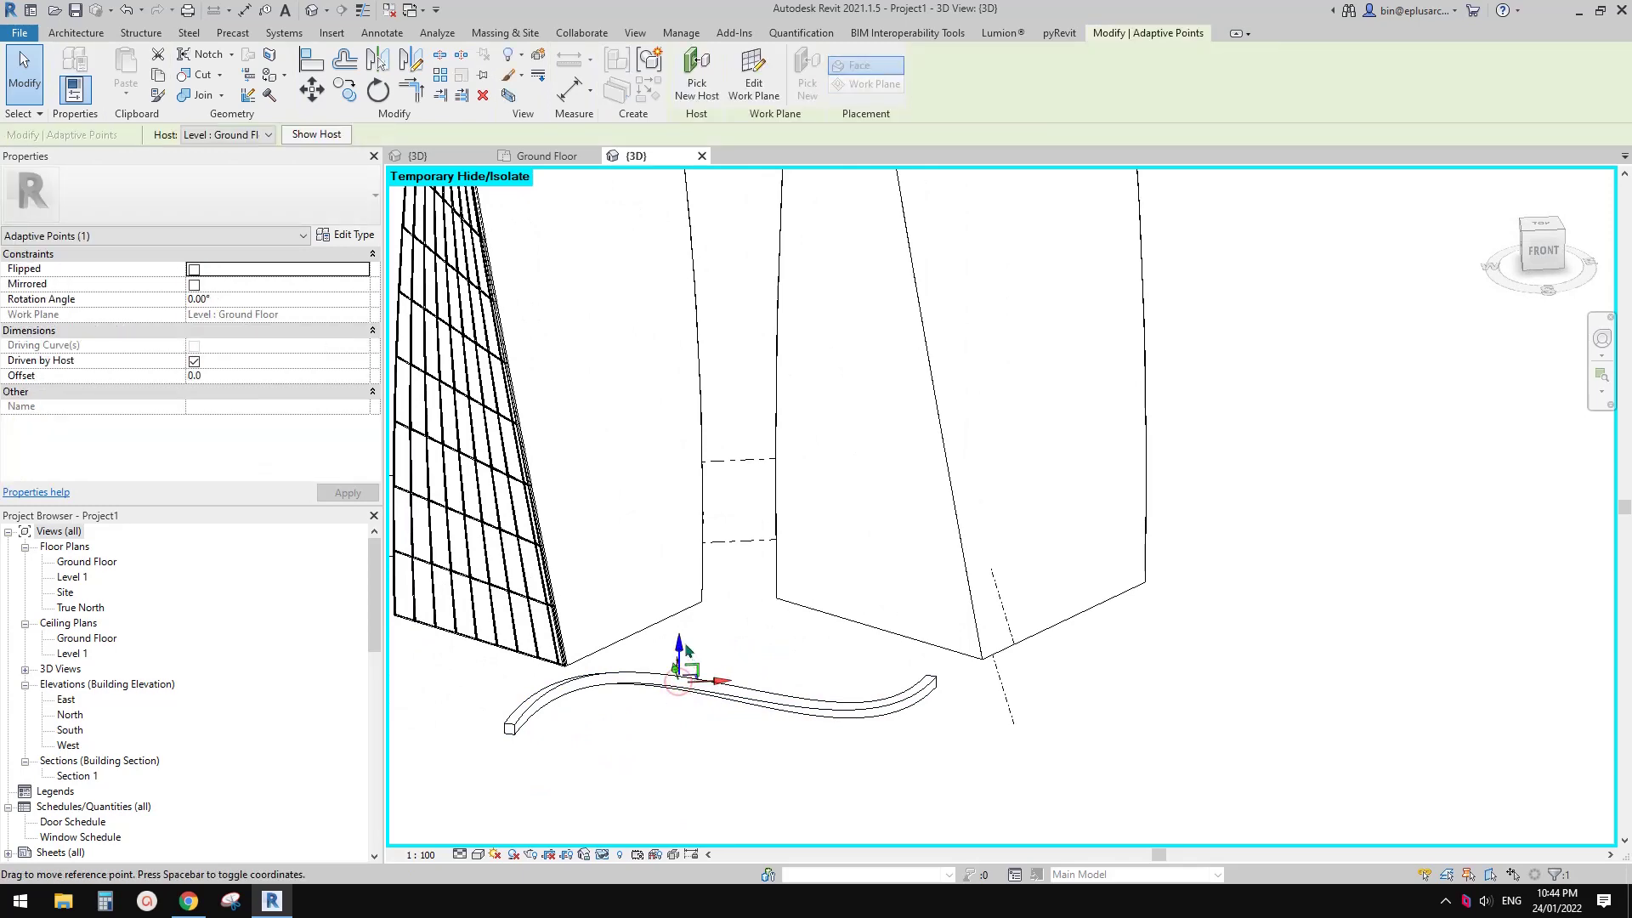
{"action": "left_click_drag", "start_coordinate": [684, 647], "coordinate": [710, 557]}
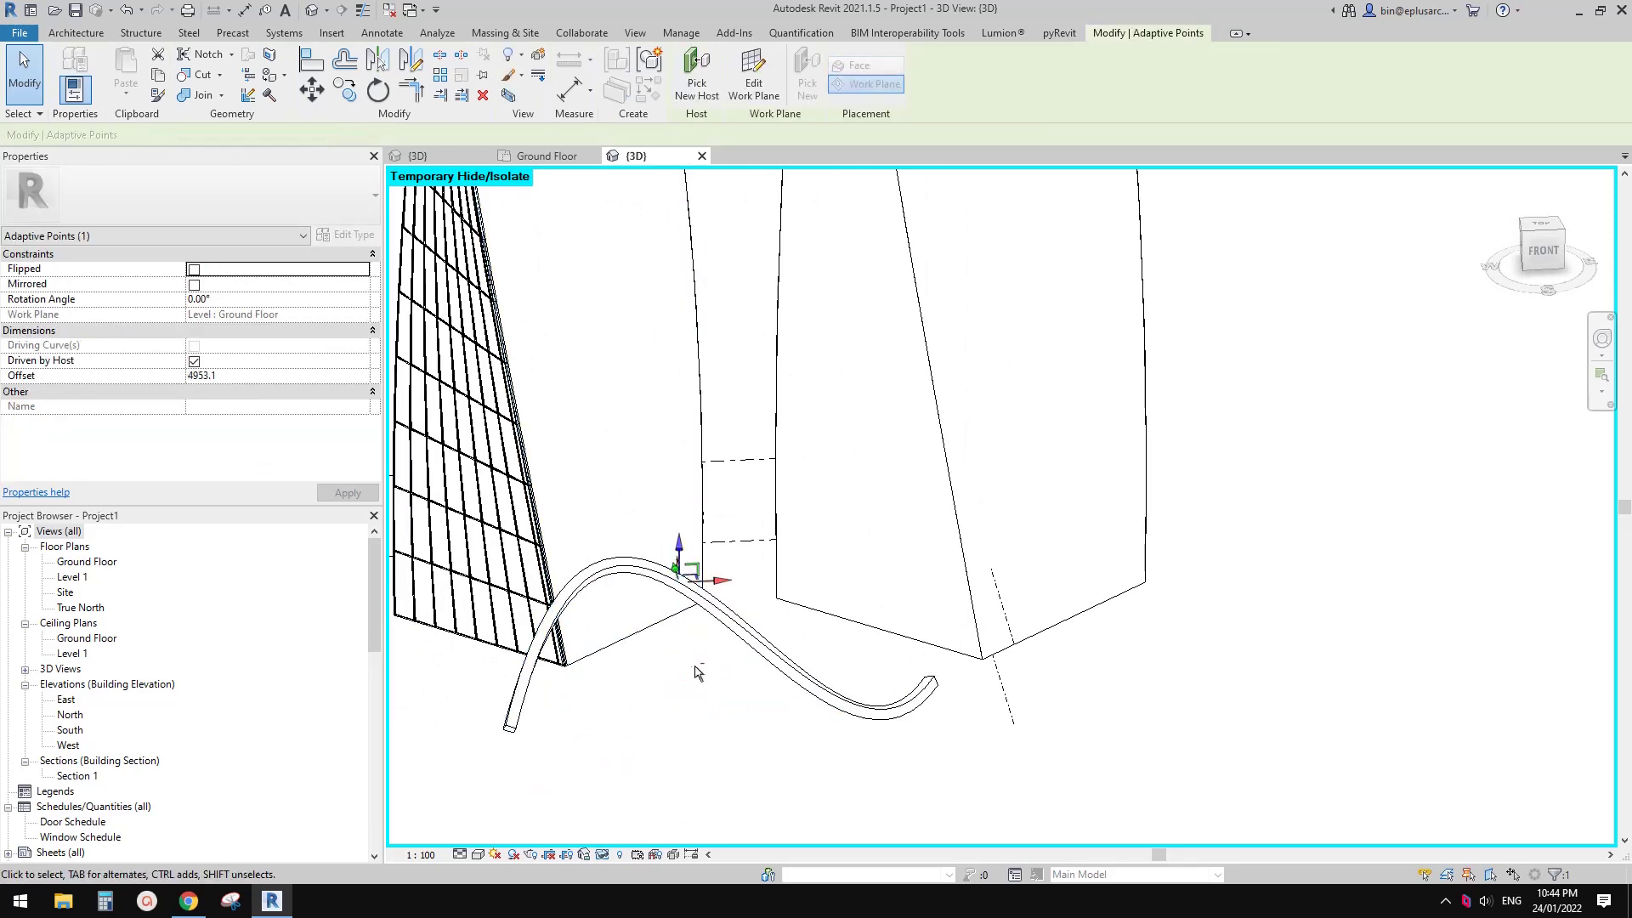
{"action": "middle_click_drag", "start_coordinate": [696, 666], "coordinate": [878, 687], "text": "shift"}
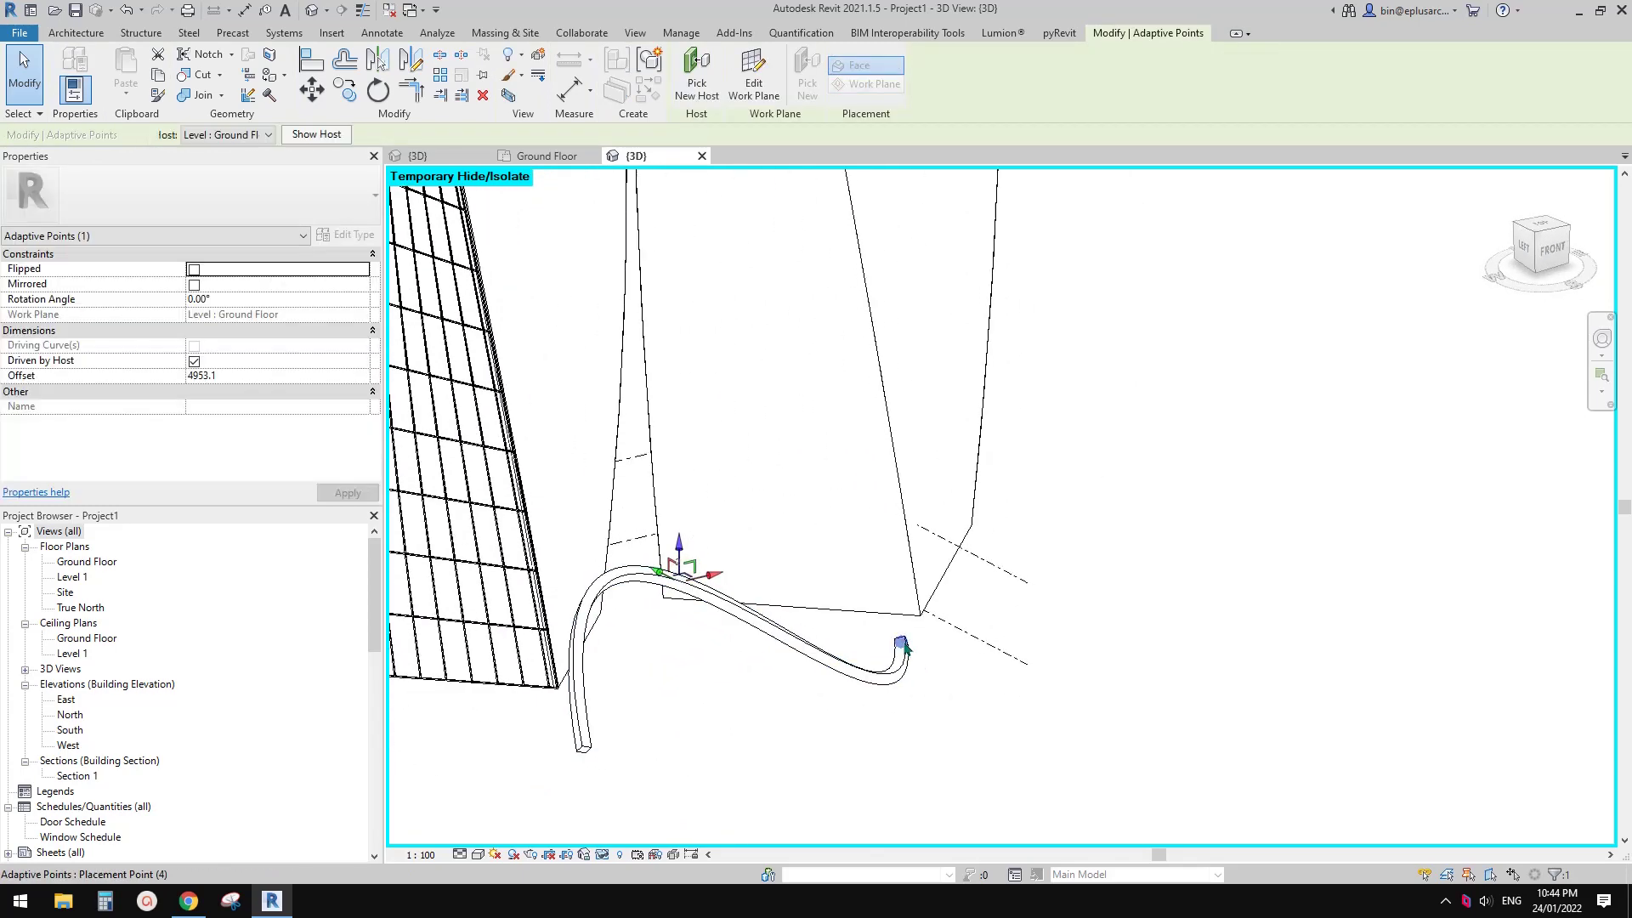
{"action": "left_click", "coordinate": [902, 645]}
{"action": "left_click_drag", "start_coordinate": [904, 601], "coordinate": [889, 491]}
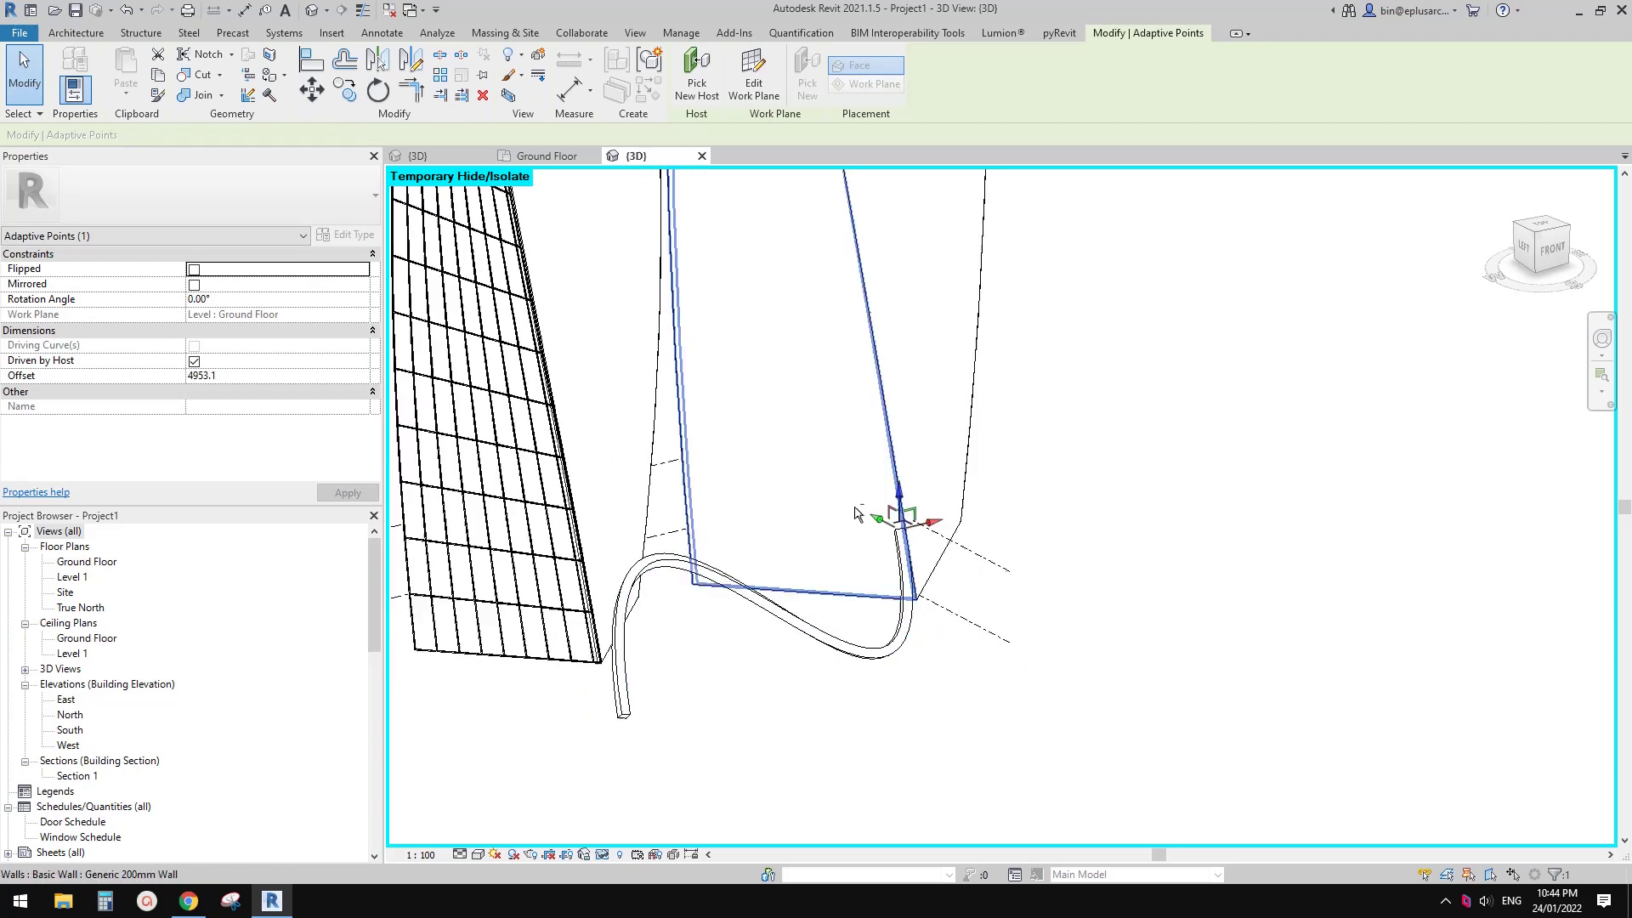
- Set the curved form's width parameter W to 1000
{"action": "middle_click_drag", "start_coordinate": [884, 510], "coordinate": [957, 579], "text": "shift"}
{"action": "scroll", "coordinate": [938, 595], "scroll_direction": "up", "scroll_amount": 3}
{"action": "left_click", "coordinate": [933, 574]}
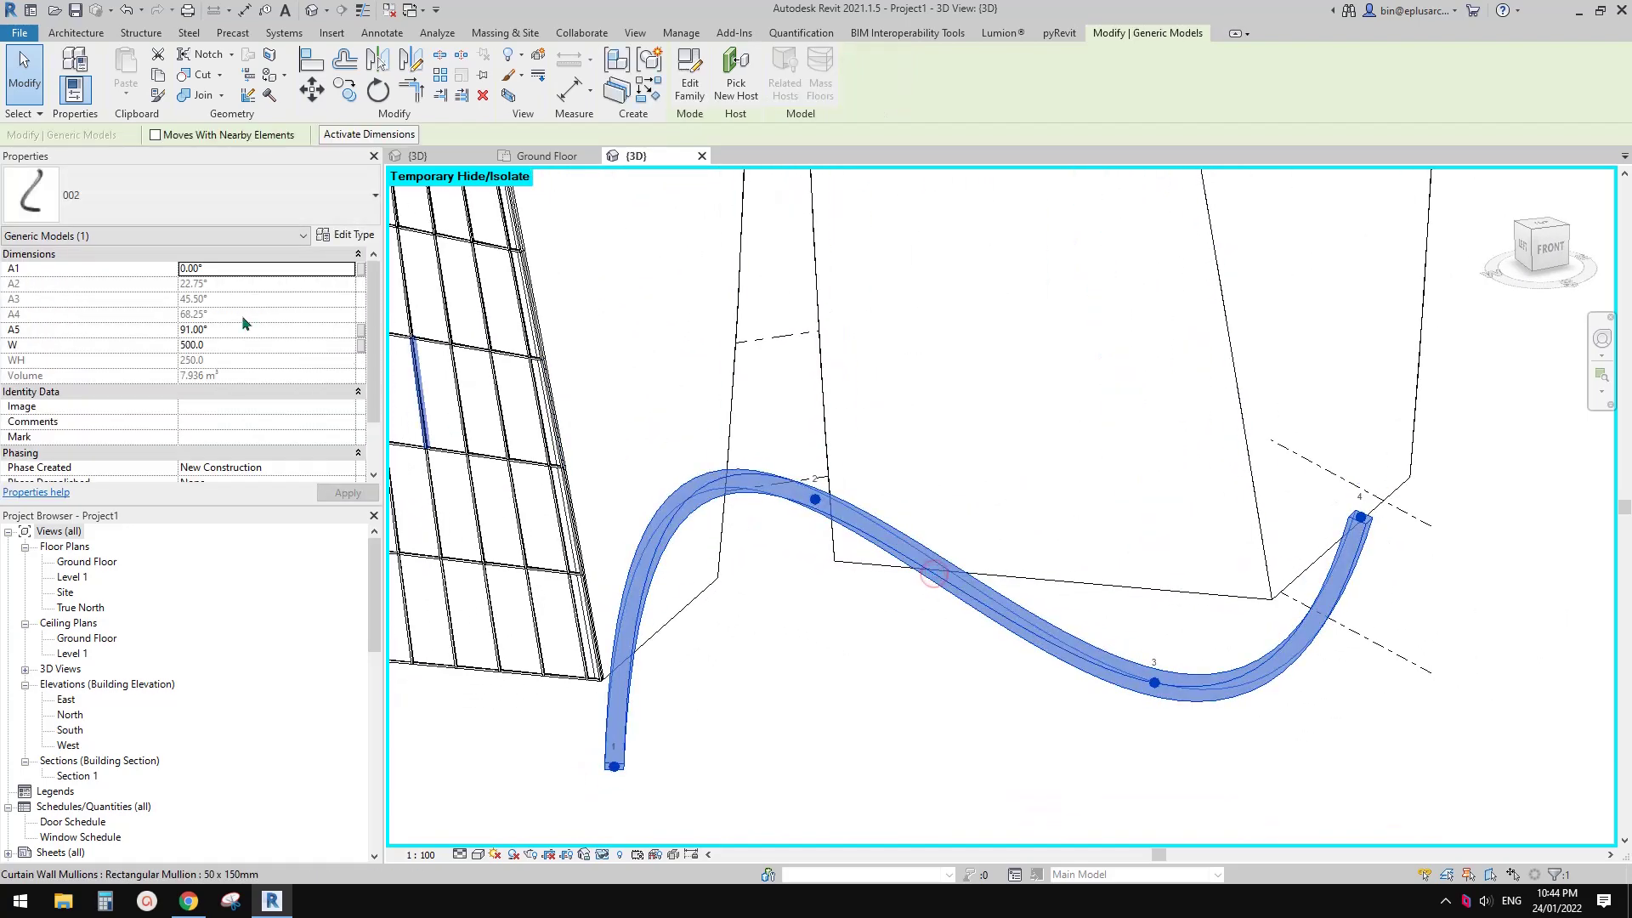
{"action": "left_click", "coordinate": [245, 346]}
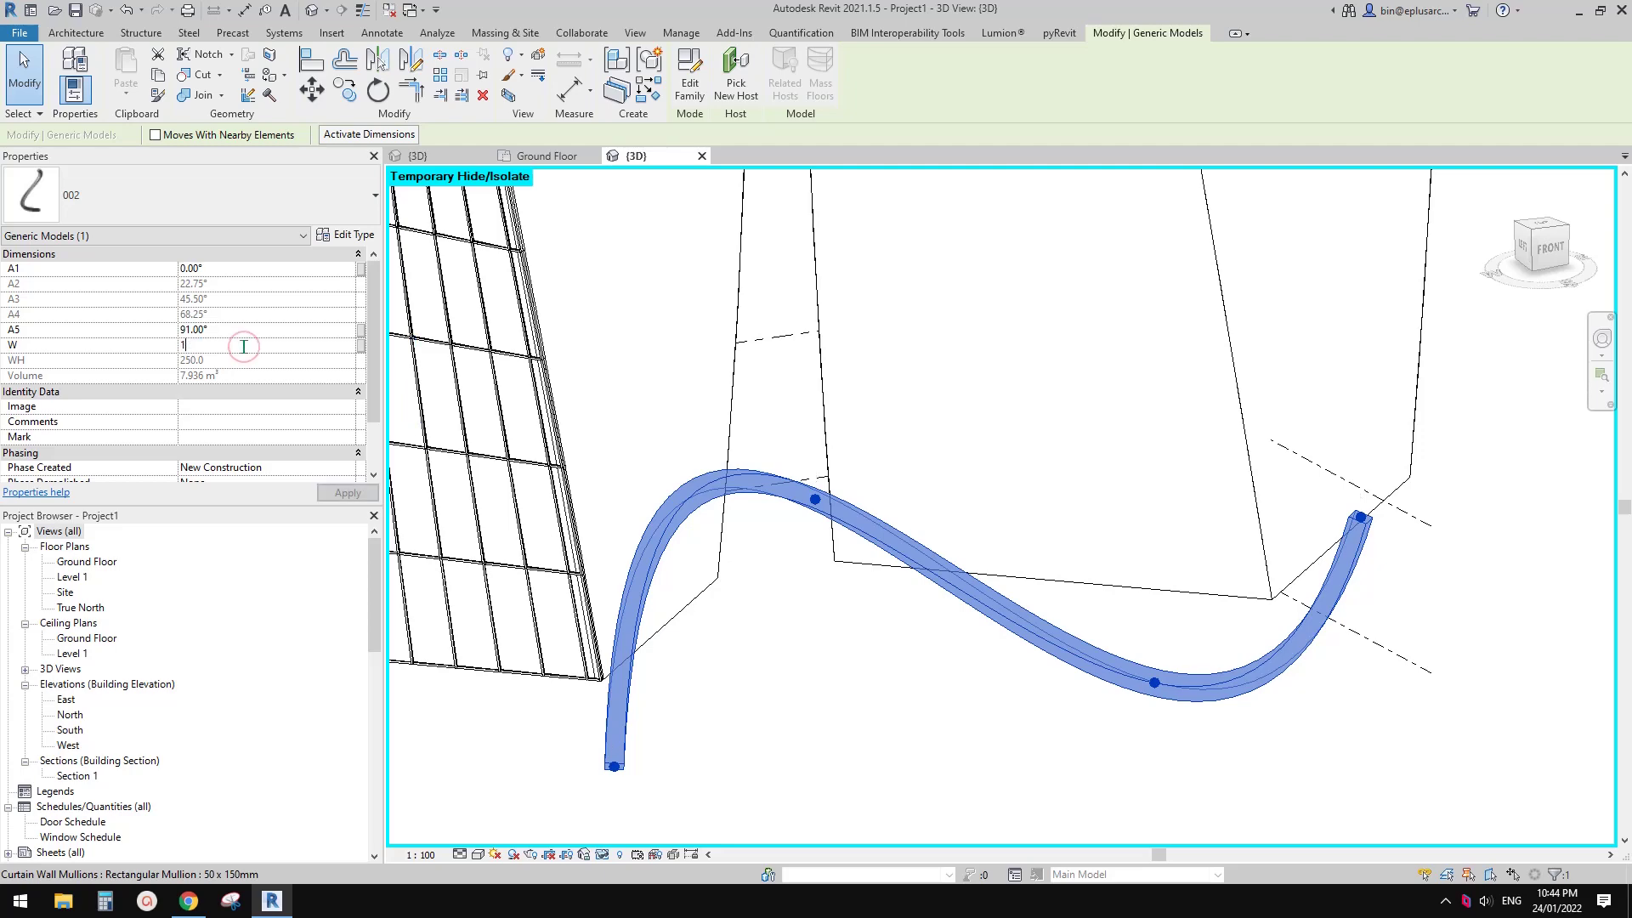
{"action": "type", "text": "1000"}
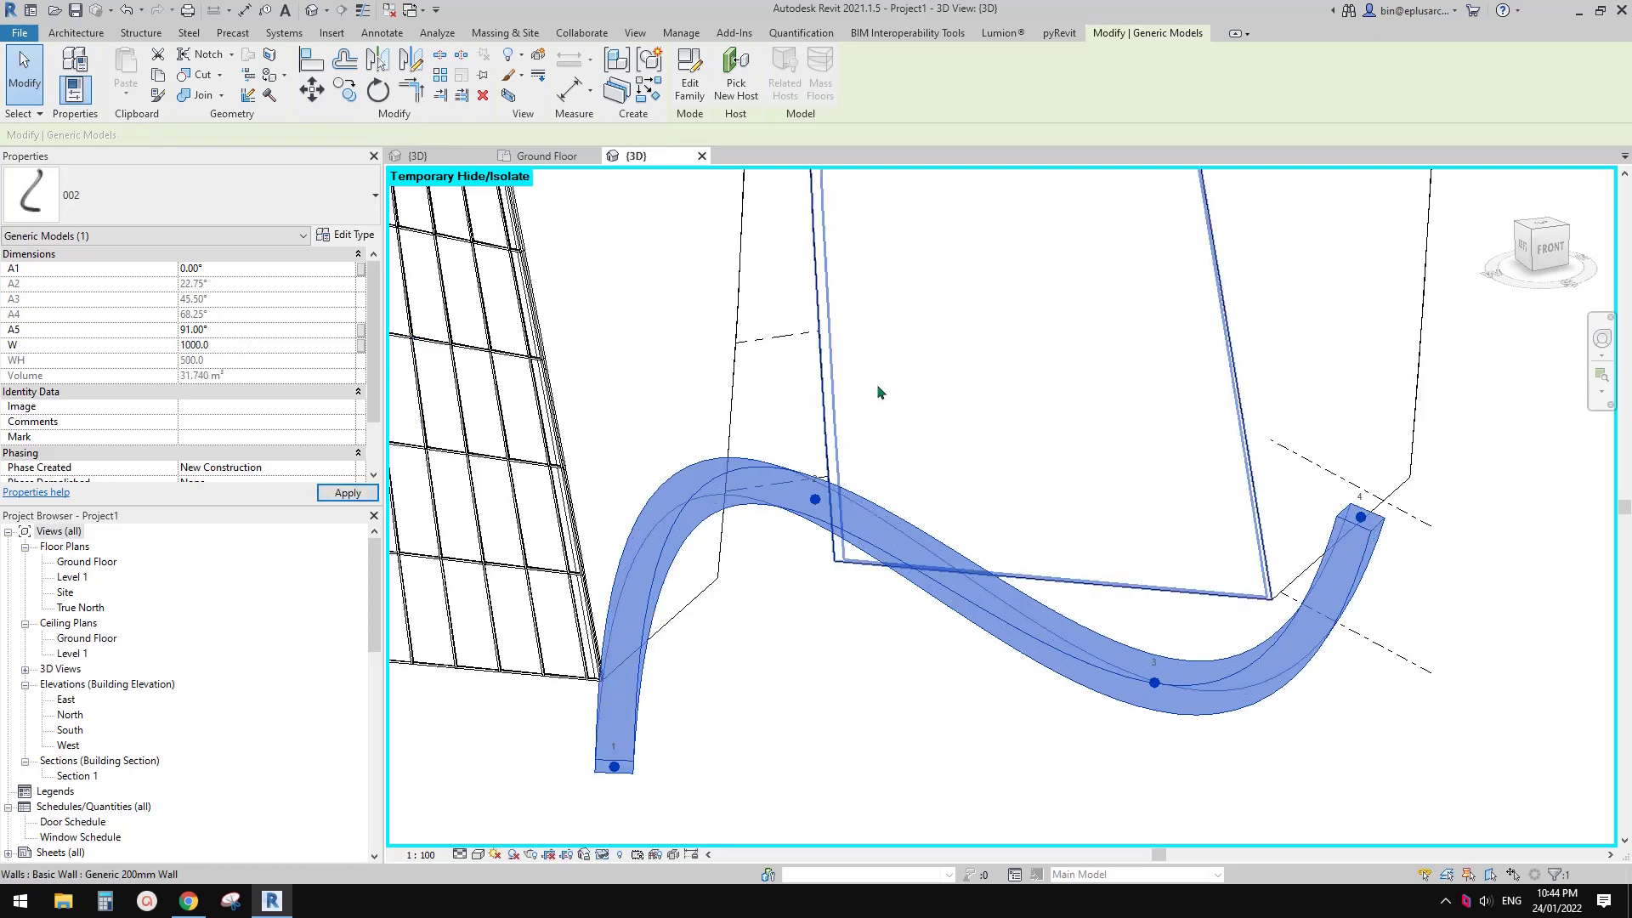
- Set the curved form's end angle A5 to 90° and then to 300° to twist it more strongly
{"action": "scroll", "coordinate": [778, 356], "scroll_direction": "down", "scroll_amount": 2}
{"action": "left_click", "coordinate": [240, 332]}
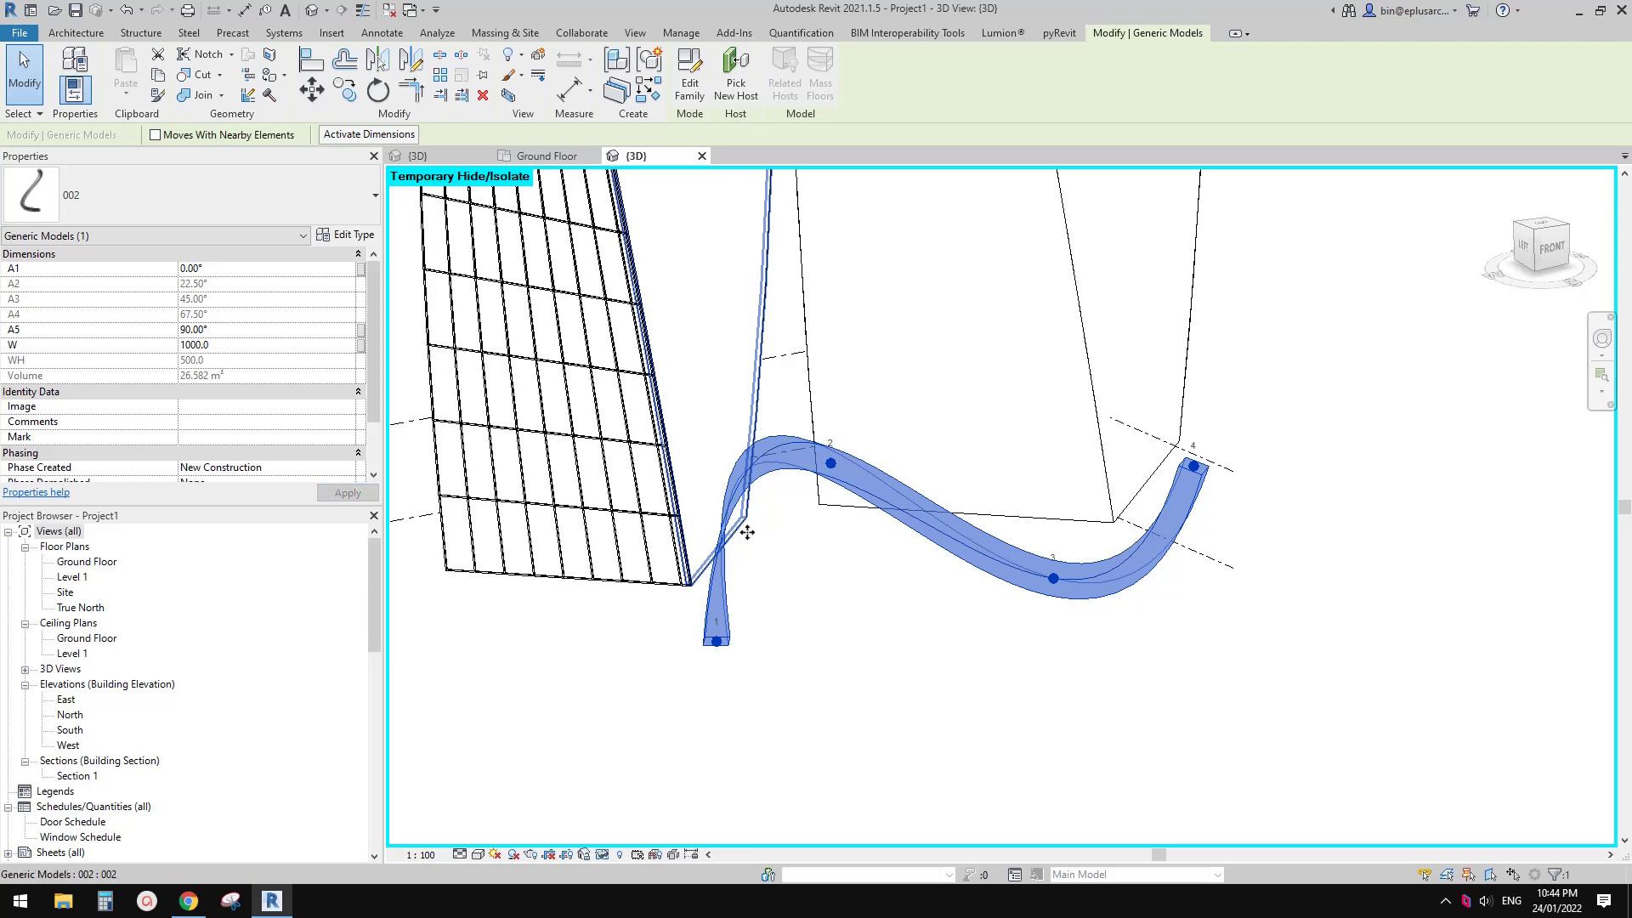
{"action": "mouse_move", "coordinate": [731, 539]}
{"action": "middle_mouse_down", "text": "shift"}
{"action": "mouse_move", "coordinate": [849, 547]}
{"action": "mouse_move", "coordinate": [972, 521]}
{"action": "mouse_move", "coordinate": [736, 533]}
{"action": "mouse_move", "coordinate": [712, 513]}
{"action": "middle_mouse_up", "text": "shift"}
{"action": "scroll", "coordinate": [746, 528], "scroll_direction": "up", "scroll_amount": 1}
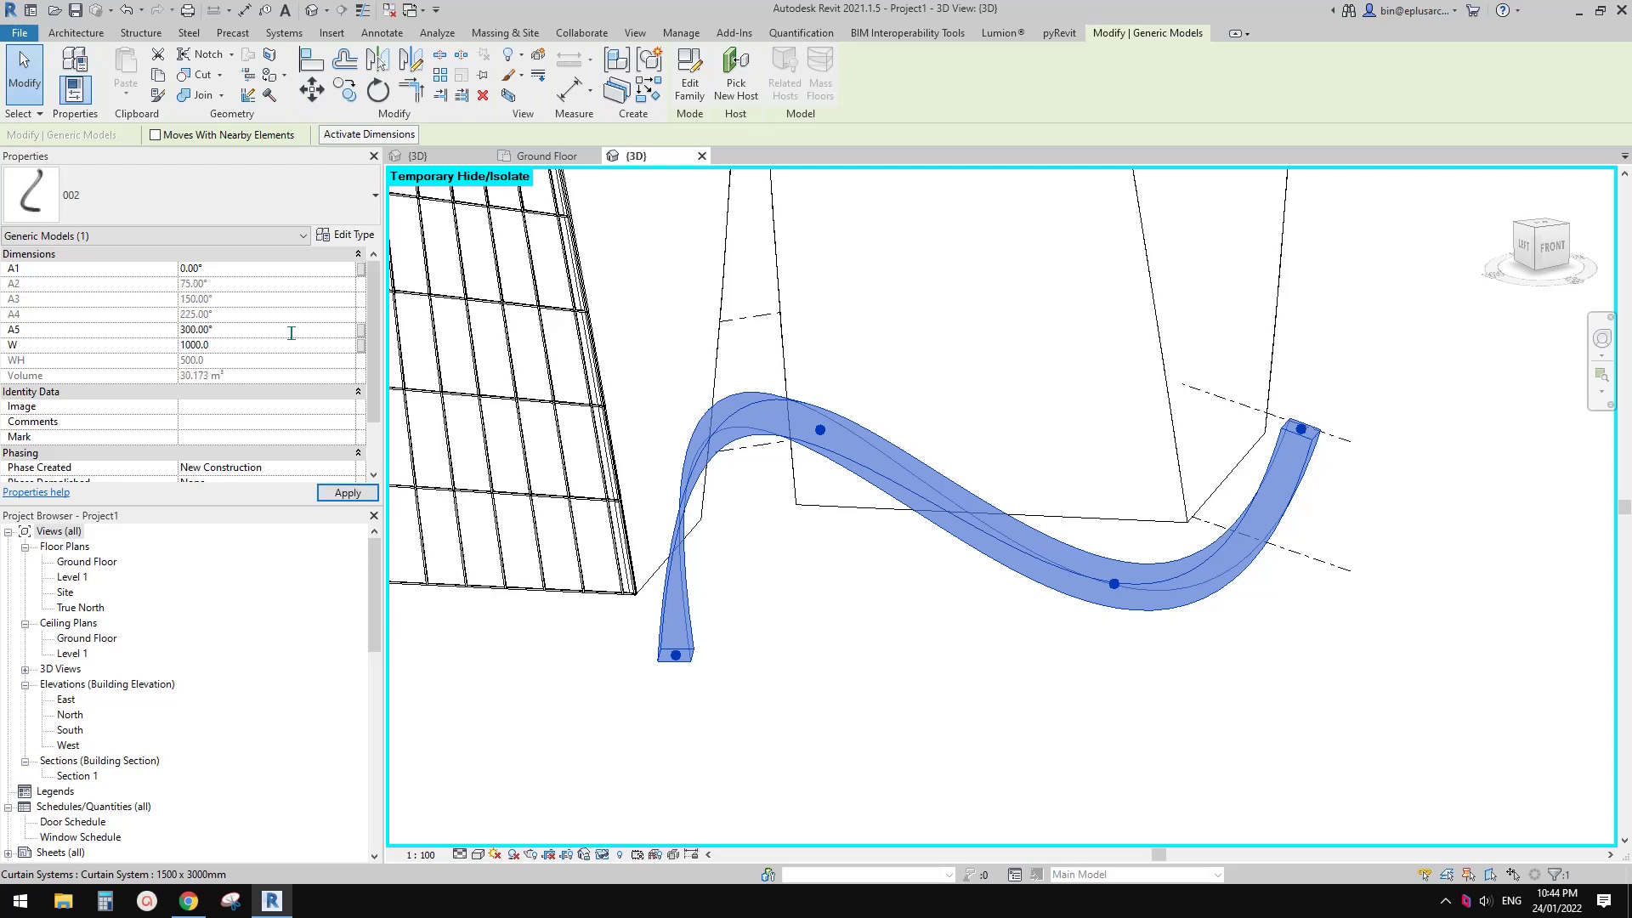
{"action": "mouse_move", "coordinate": [923, 472]}
{"action": "middle_mouse_down", "text": "shift"}
{"action": "mouse_move", "coordinate": [848, 600]}
{"action": "mouse_move", "coordinate": [1034, 627]}
{"action": "mouse_move", "coordinate": [1205, 528]}
{"action": "mouse_move", "coordinate": [1144, 441]}
{"action": "mouse_move", "coordinate": [474, 528]}
{"action": "mouse_move", "coordinate": [805, 572]}
{"action": "mouse_move", "coordinate": [914, 516]}
{"action": "mouse_move", "coordinate": [903, 451]}
{"action": "middle_mouse_up", "text": "shift"}
{"action": "left_click", "coordinate": [882, 616]}
{"action": "left_click", "coordinate": [903, 450]}
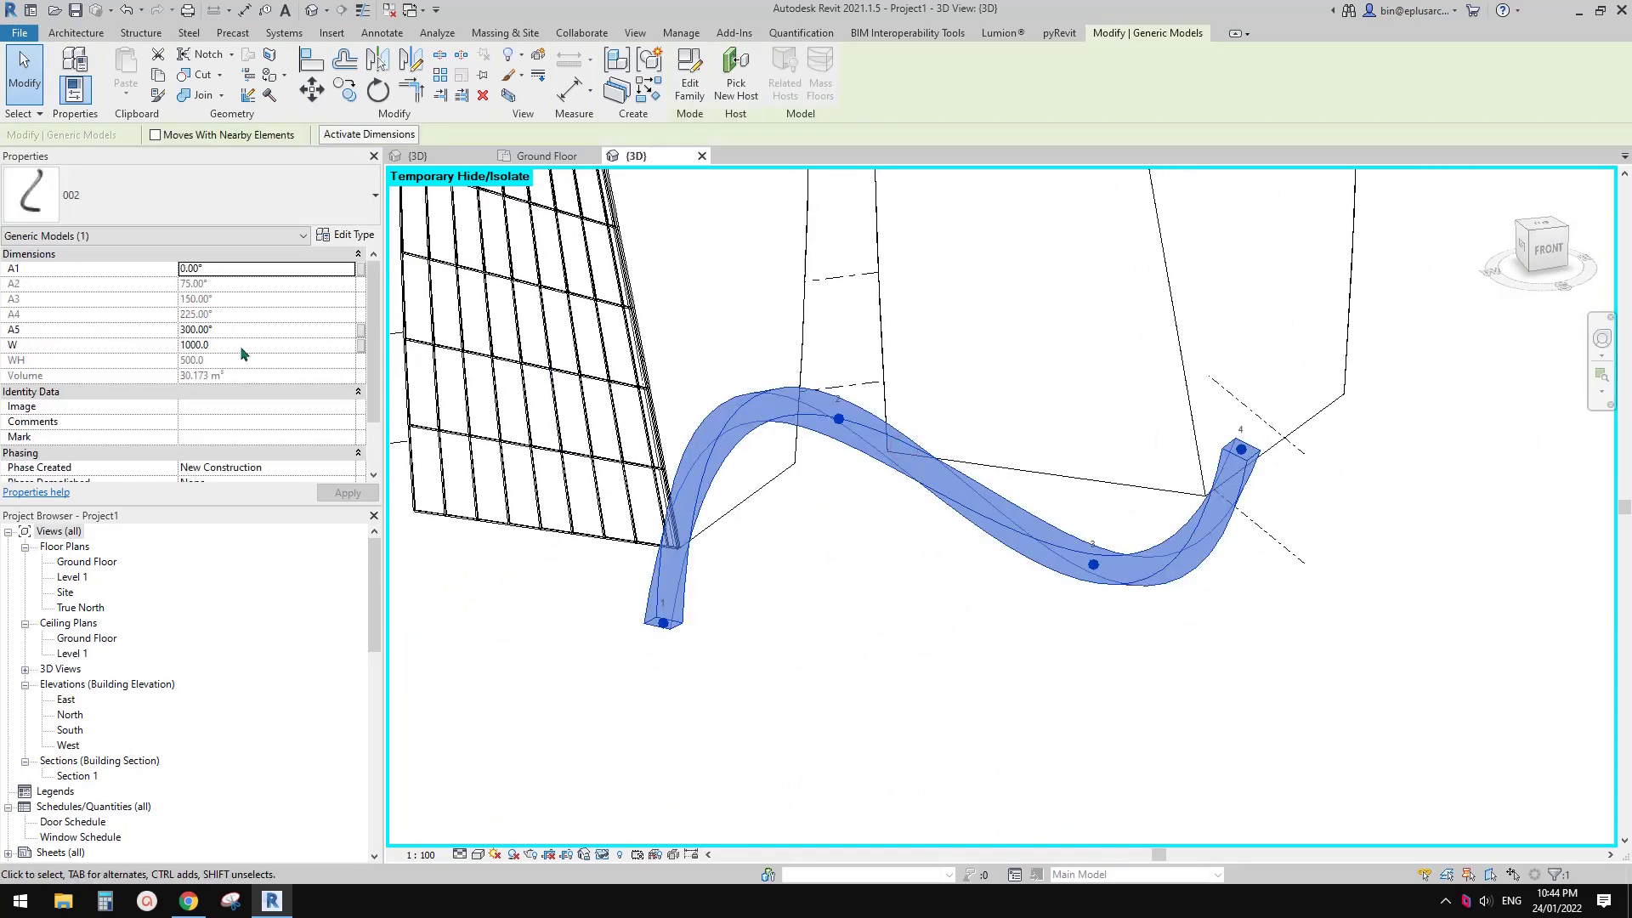
- Place a second, longer S-shaped instance of family 002 through four points in front of the towers
{"action": "left_click", "coordinate": [242, 348]}
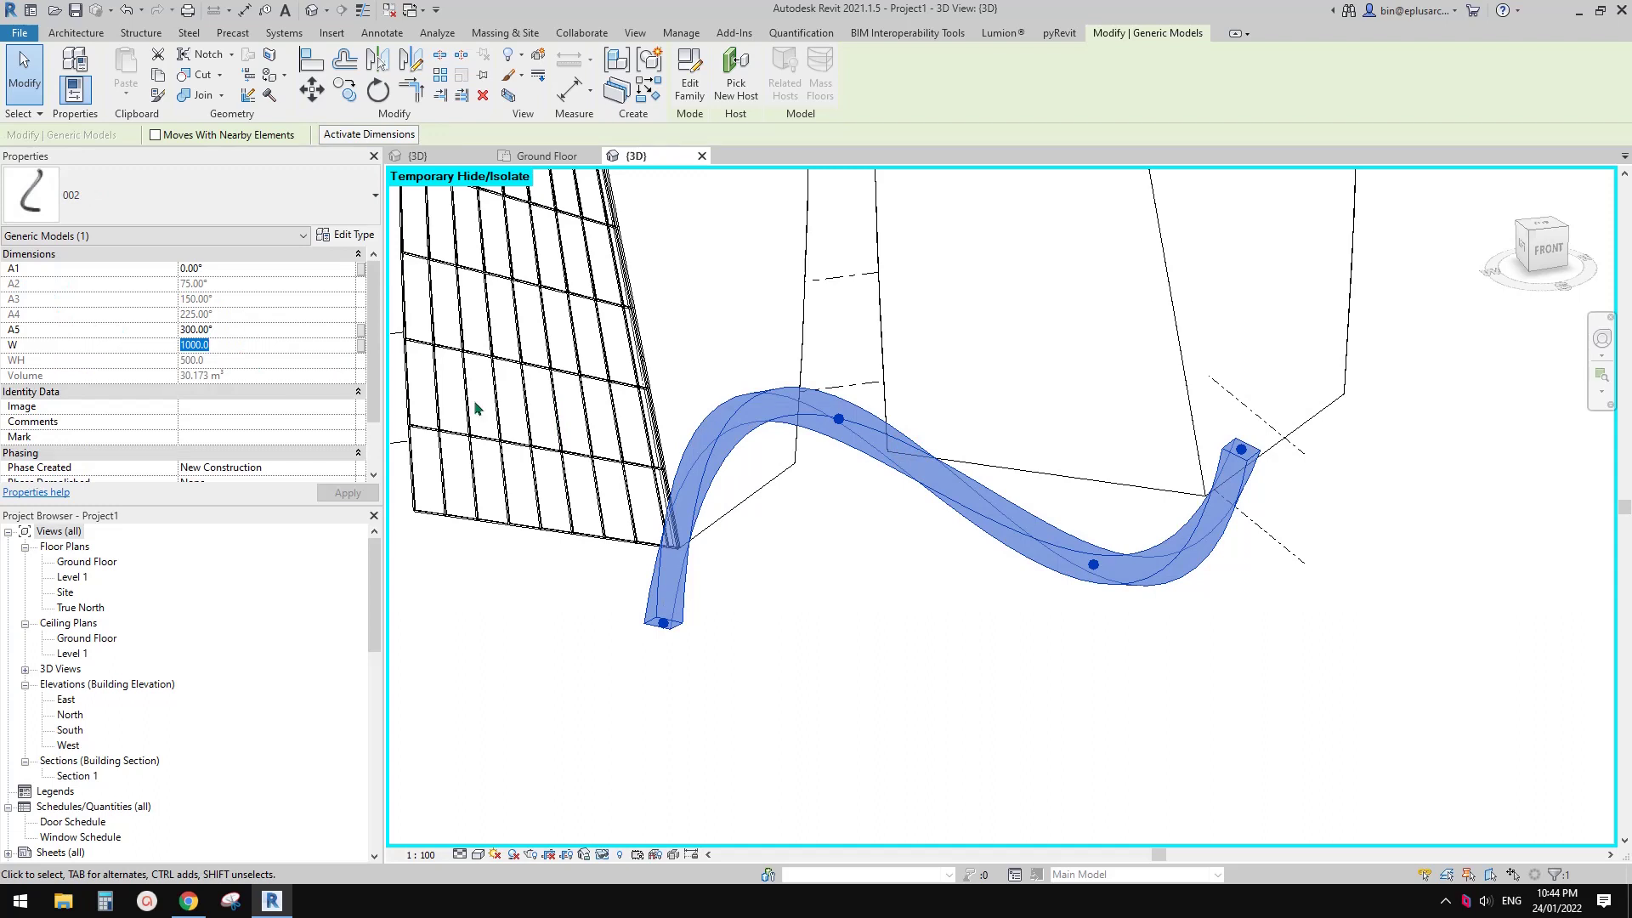
{"action": "scroll", "coordinate": [876, 486], "scroll_direction": "down", "scroll_amount": 8}
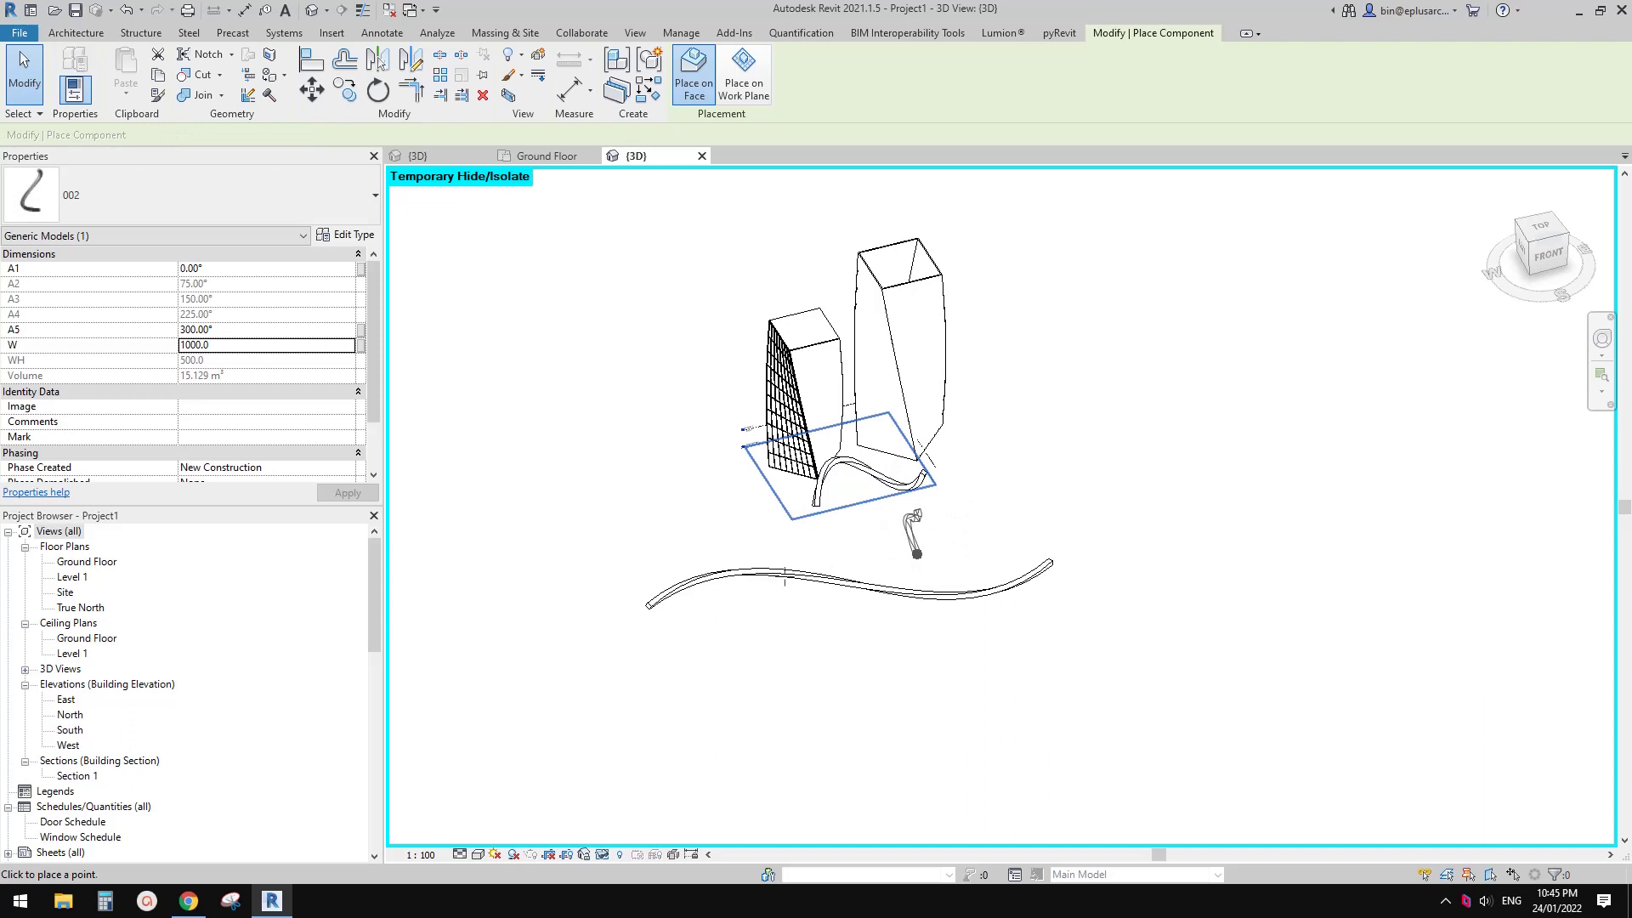
{"action": "key", "text": "Escape"}
{"action": "left_click", "coordinate": [783, 574]}
{"action": "key", "text": "Escape"}
- Set the longer curved form's width W to 6000
{"action": "left_click", "coordinate": [812, 579]}
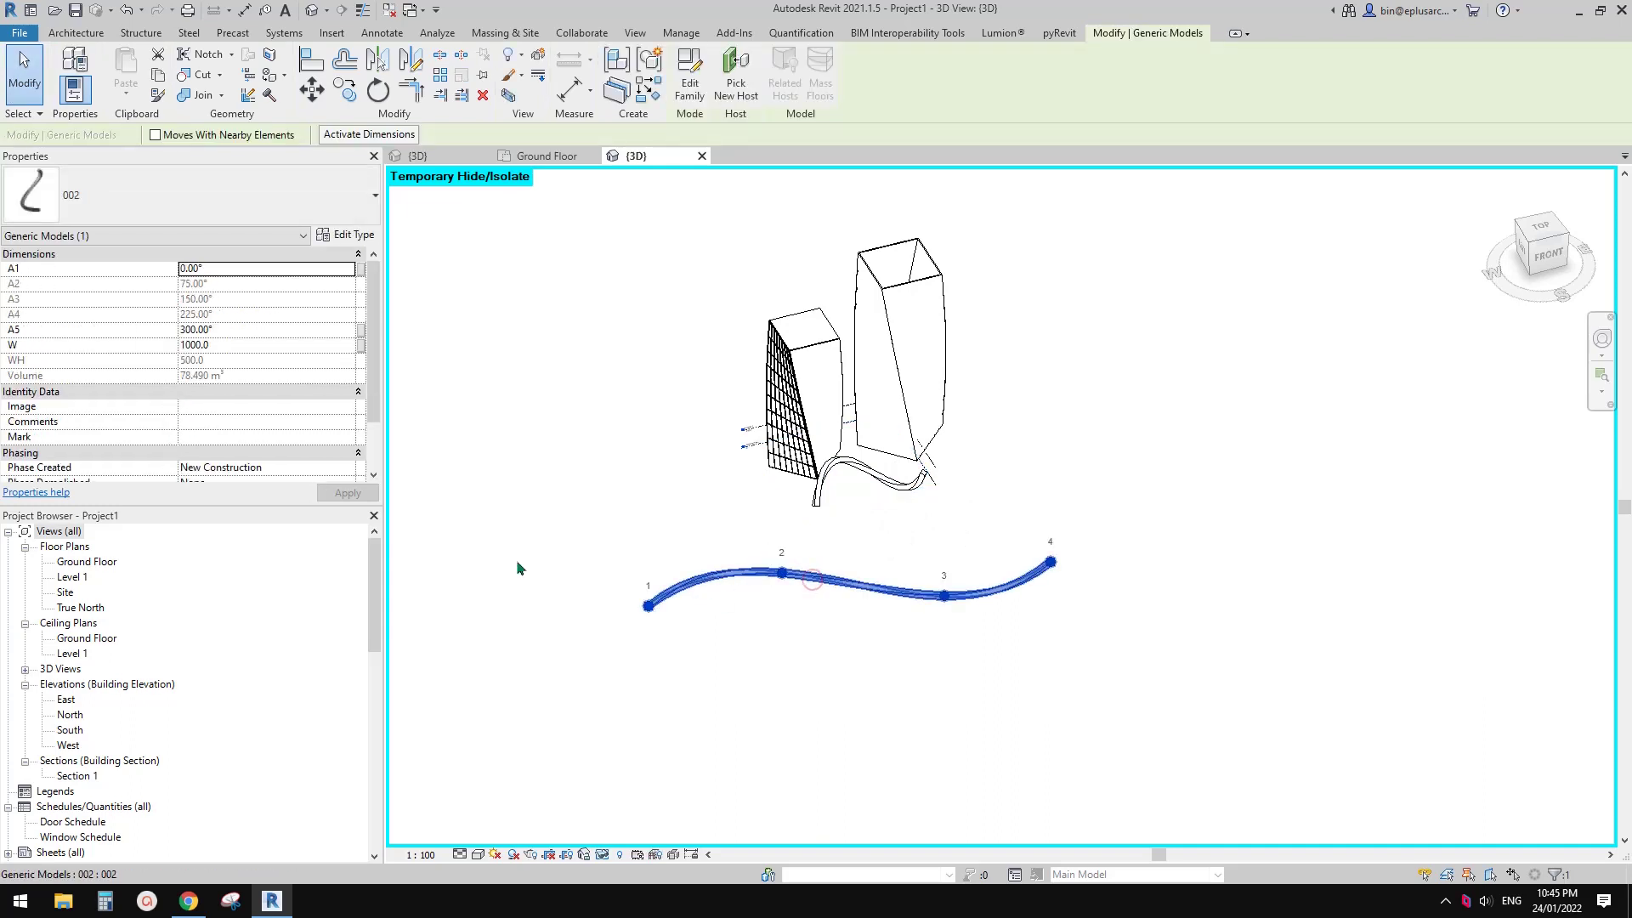
{"action": "scroll", "coordinate": [791, 502], "scroll_direction": "up", "scroll_amount": 2}
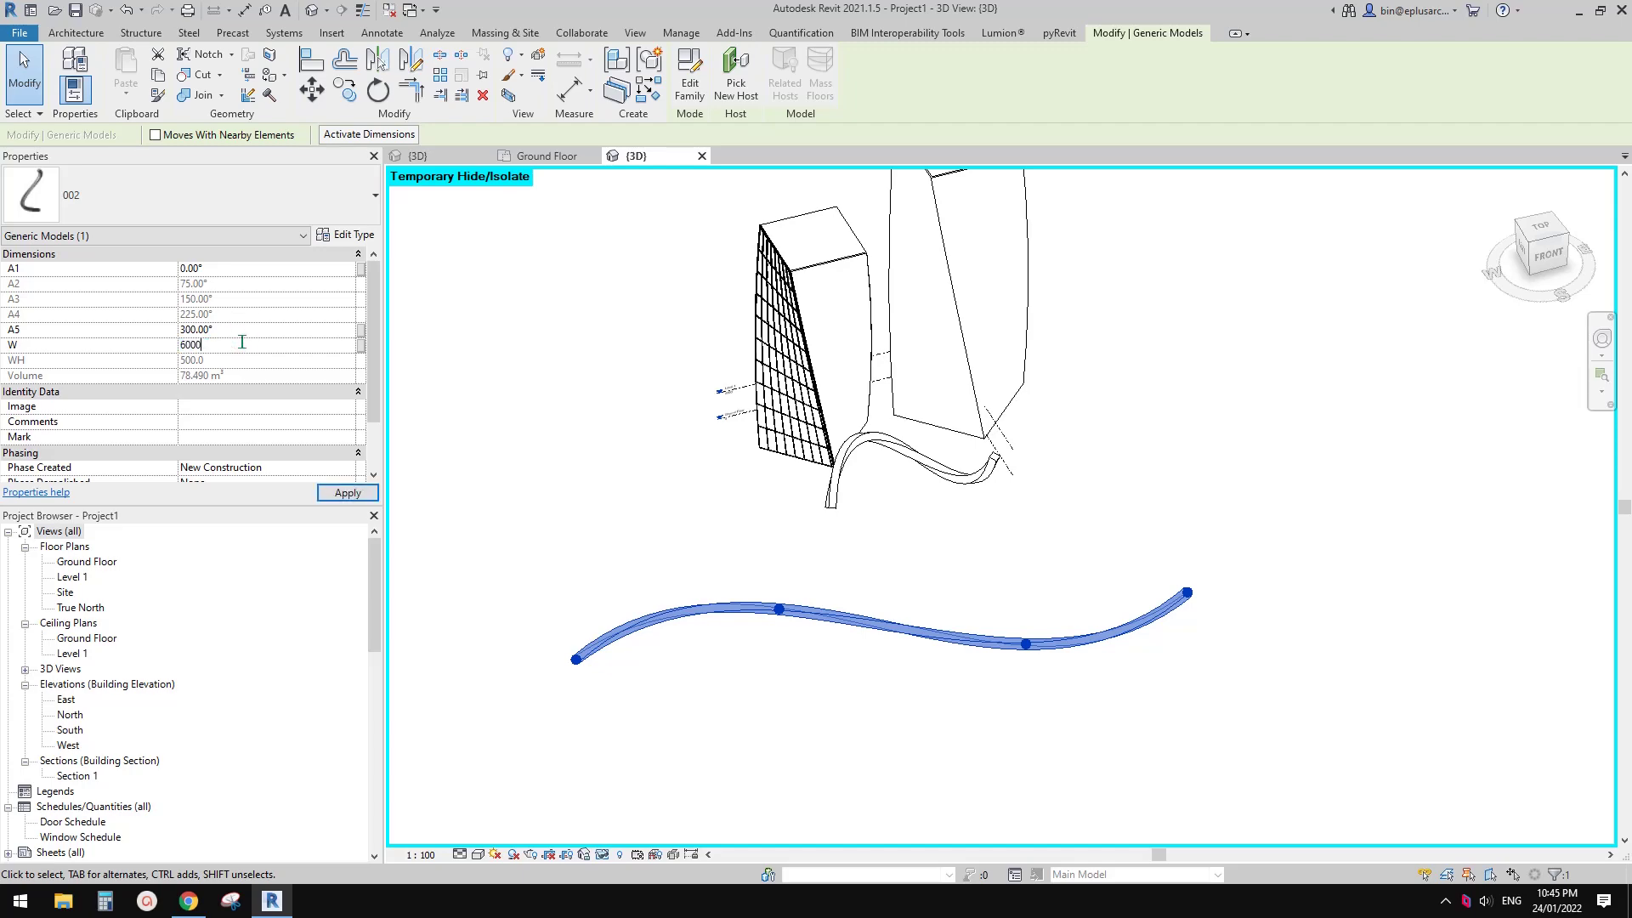
{"action": "scroll", "coordinate": [734, 544], "scroll_direction": "up", "scroll_amount": 3}
{"action": "left_click", "coordinate": [765, 556]}
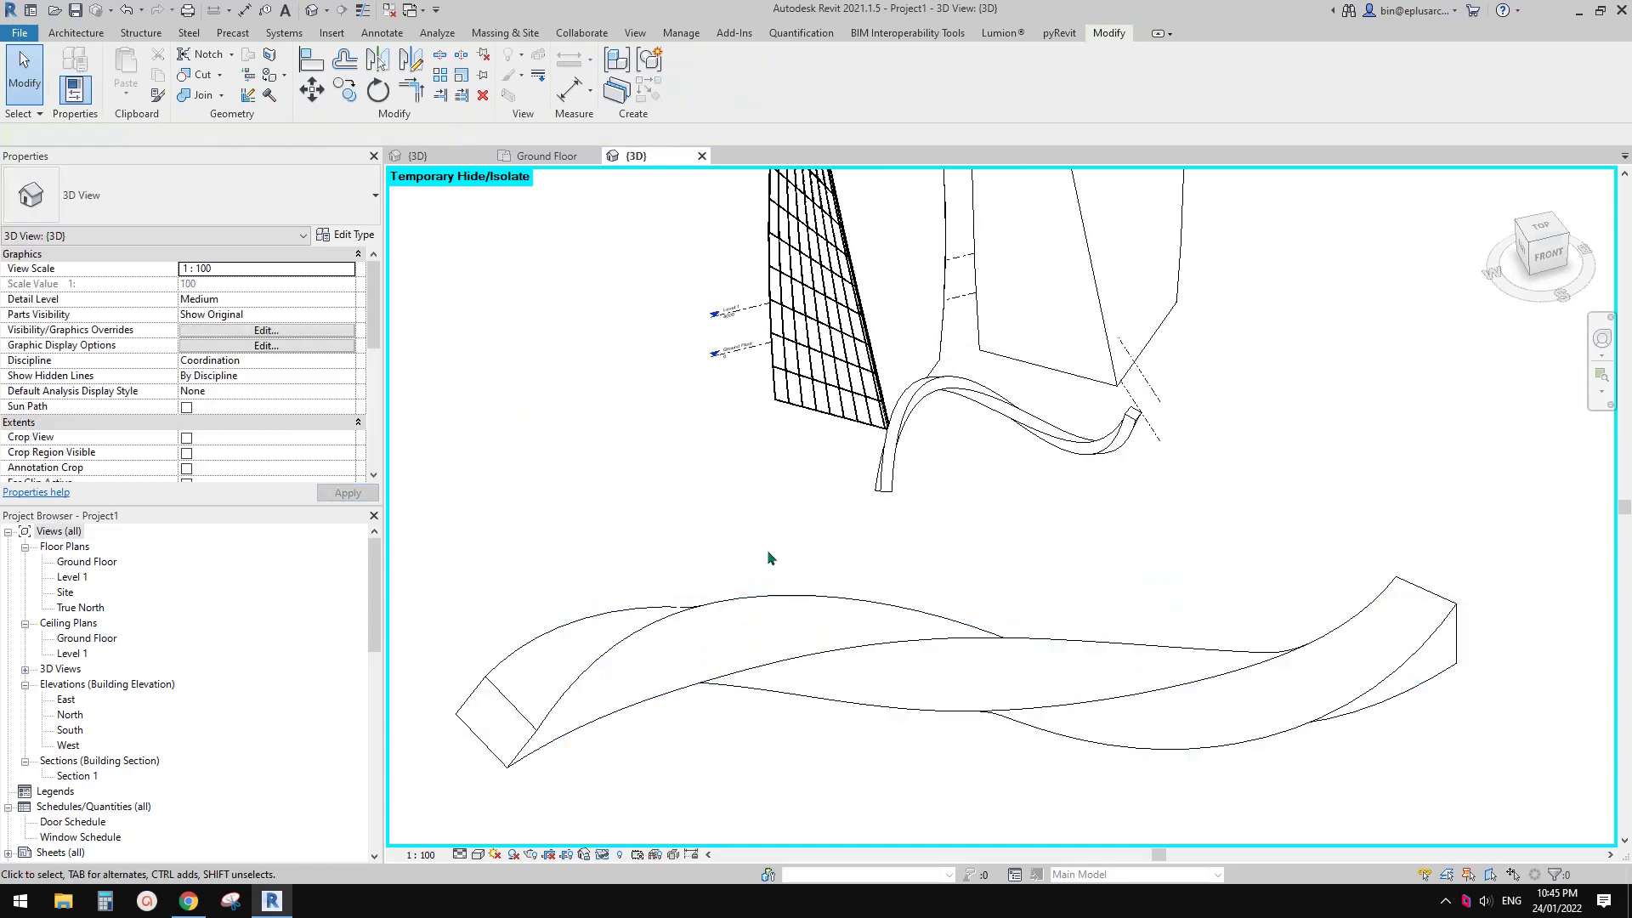
- Widen the longer curved form by setting W to 10000
{"action": "middle_click_drag", "start_coordinate": [786, 586], "coordinate": [765, 493], "text": "shift"}
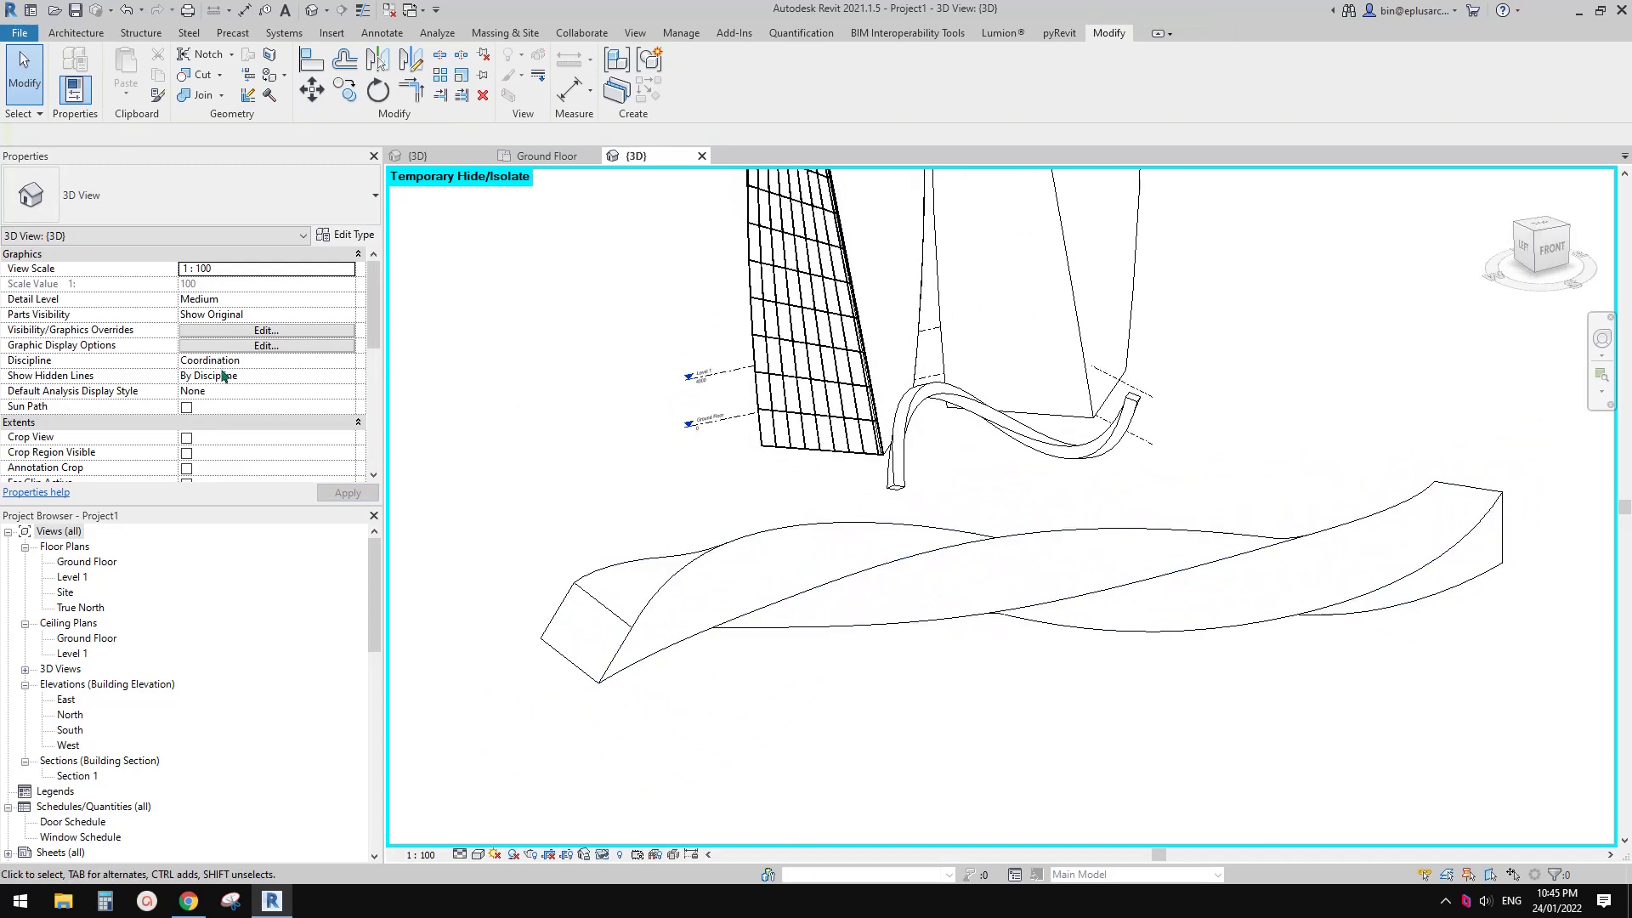
{"action": "left_click", "coordinate": [703, 592]}
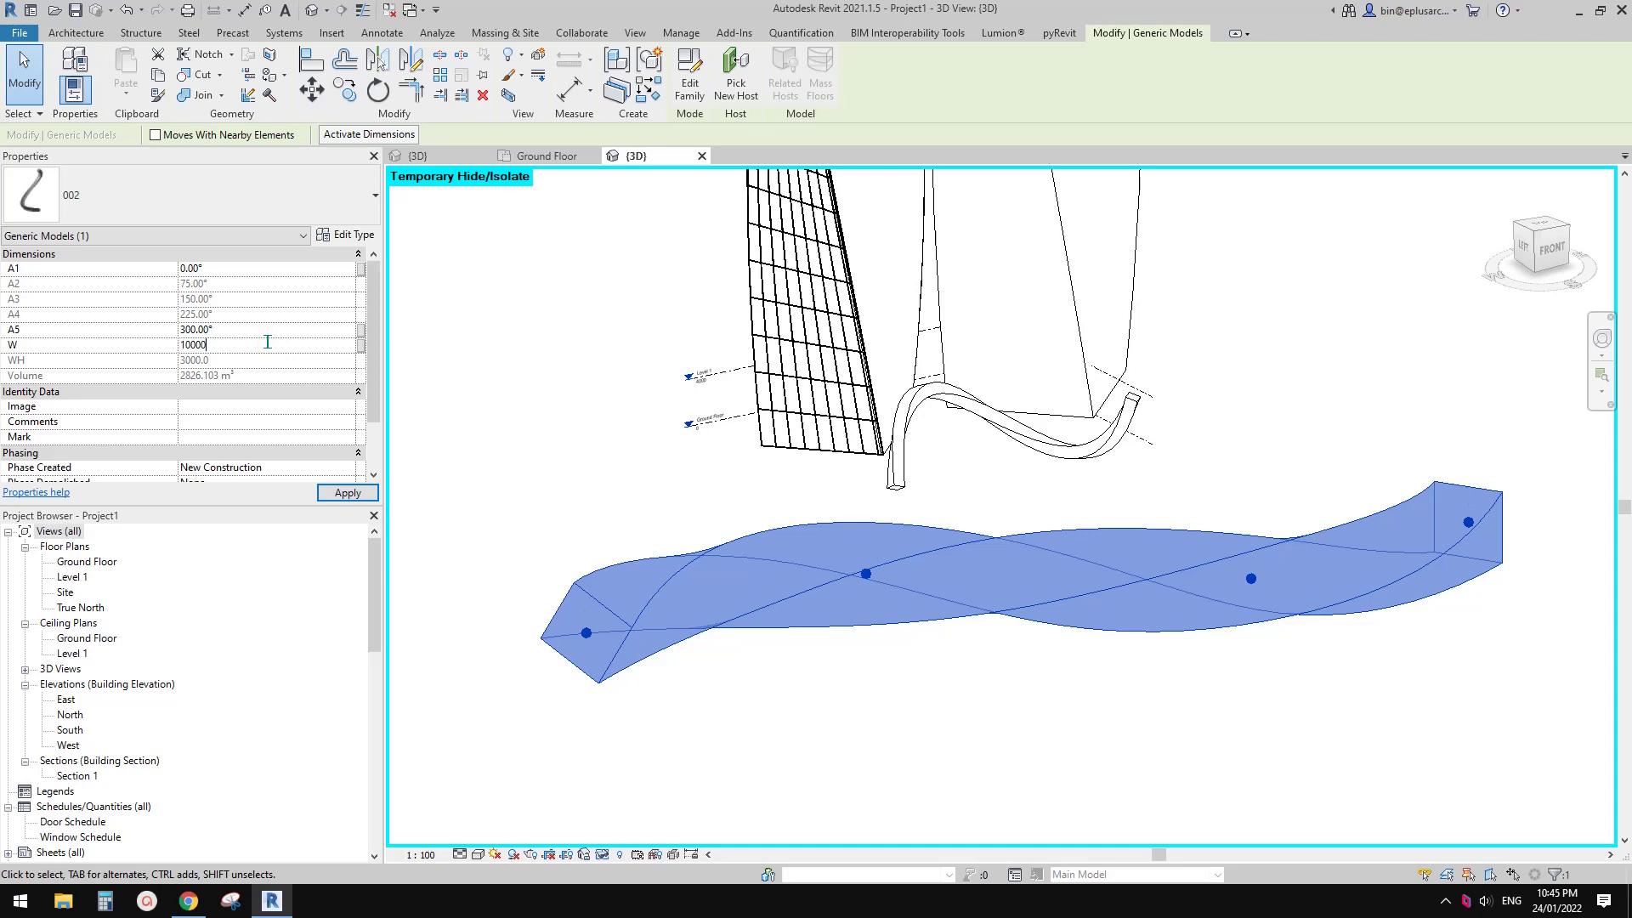
{"action": "key", "text": "Escape"}
- Raise the longer form's placement point 4 to an offset of about 8373 mm and point 2 to about 14517 mm
{"action": "middle_click_drag", "start_coordinate": [816, 510], "coordinate": [740, 370], "text": "shift"}
{"action": "middle_click_drag", "start_coordinate": [646, 336], "coordinate": [491, 272]}
{"action": "scroll", "coordinate": [862, 430], "scroll_direction": "up", "scroll_amount": 2}
{"action": "middle_click_drag", "start_coordinate": [860, 452], "coordinate": [869, 493], "text": "shift"}
{"action": "left_click", "coordinate": [1285, 387]}
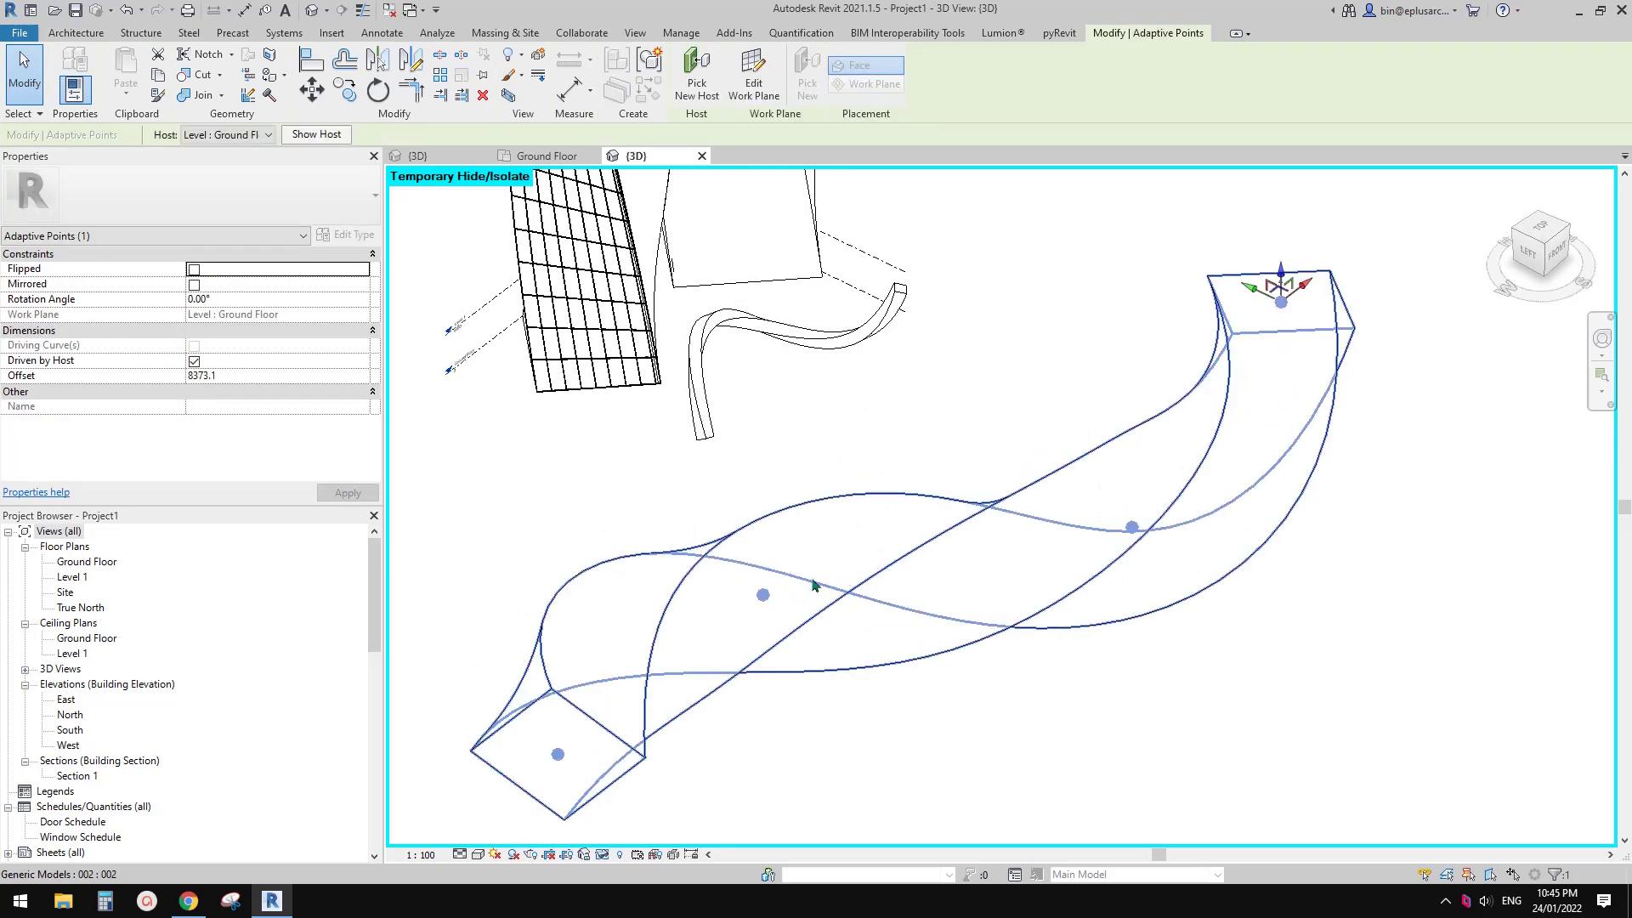
{"action": "left_click", "coordinate": [764, 596]}
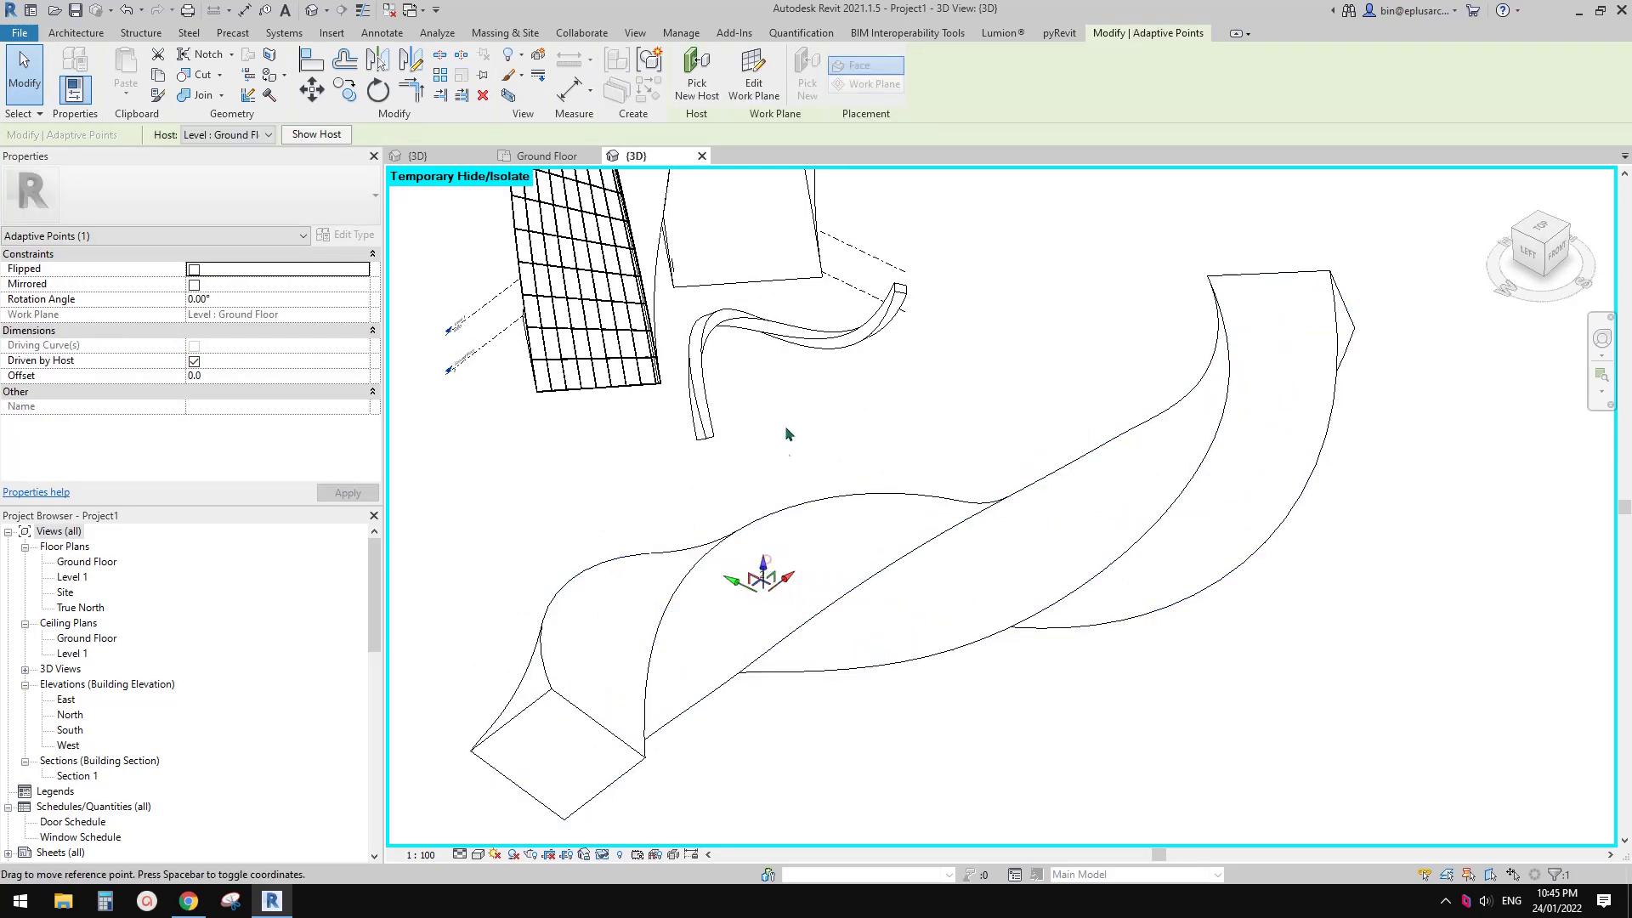
{"action": "left_click_drag", "start_coordinate": [764, 565], "coordinate": [754, 430]}
{"action": "middle_click_drag", "start_coordinate": [754, 430], "coordinate": [1019, 429], "text": "shift"}
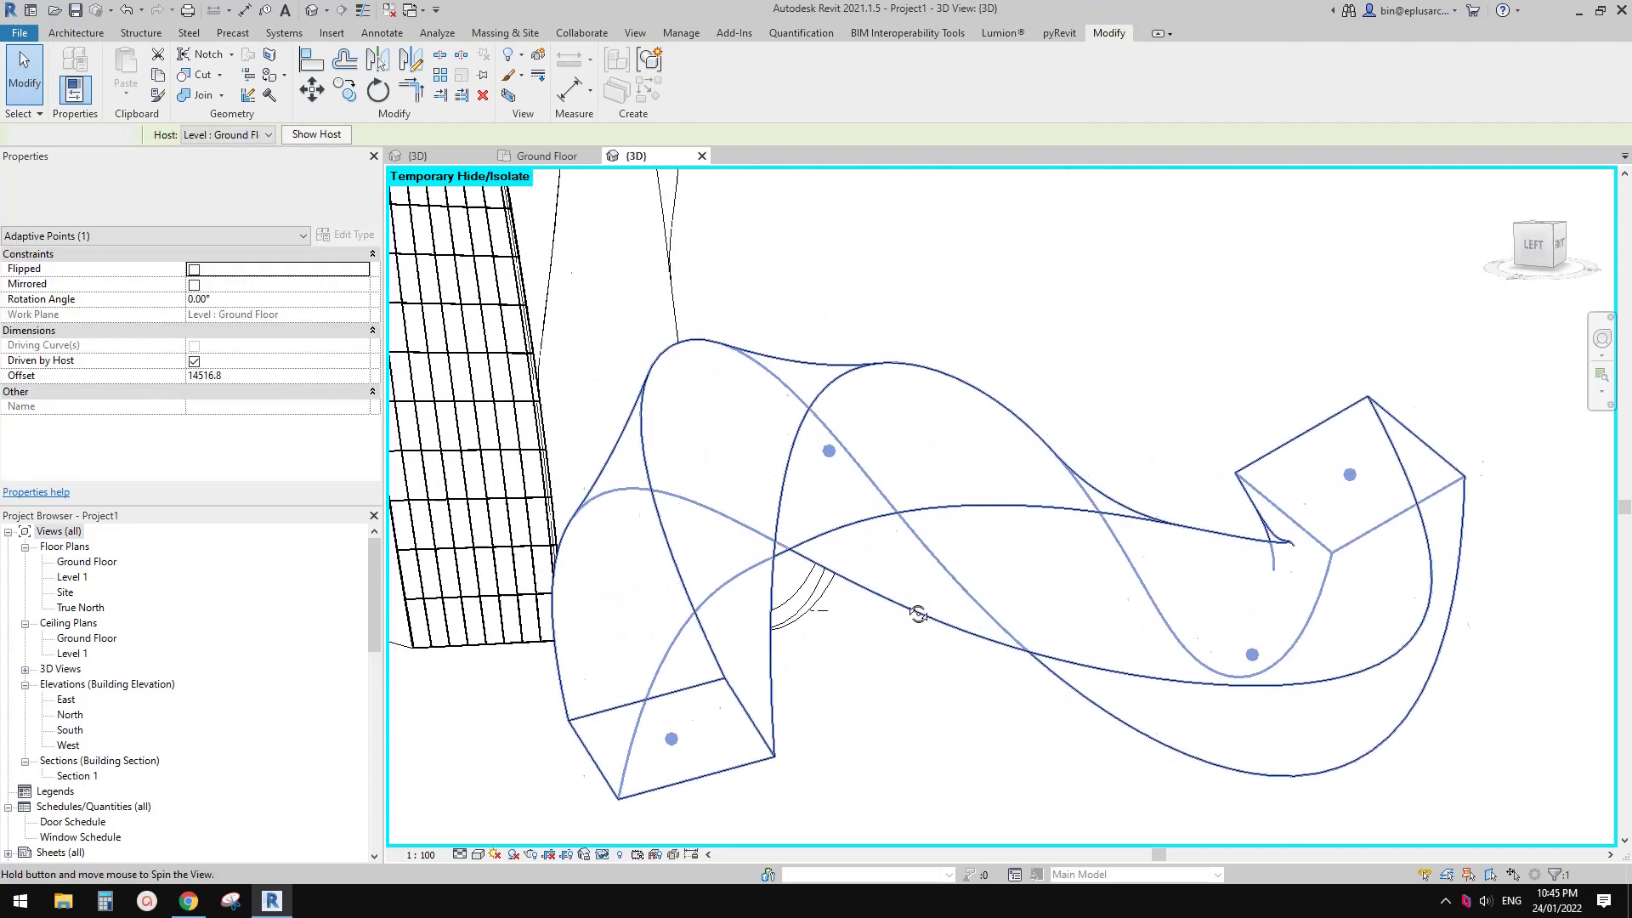
{"action": "scroll", "coordinate": [1019, 429], "scroll_direction": "up", "scroll_amount": 3}
{"action": "key", "text": "Escape"}
- Create a 1500 x 3000mm curtain system on the twisted side faces of the longer curved form, leaving out its end faces
{"action": "left_click", "coordinate": [73, 34]}
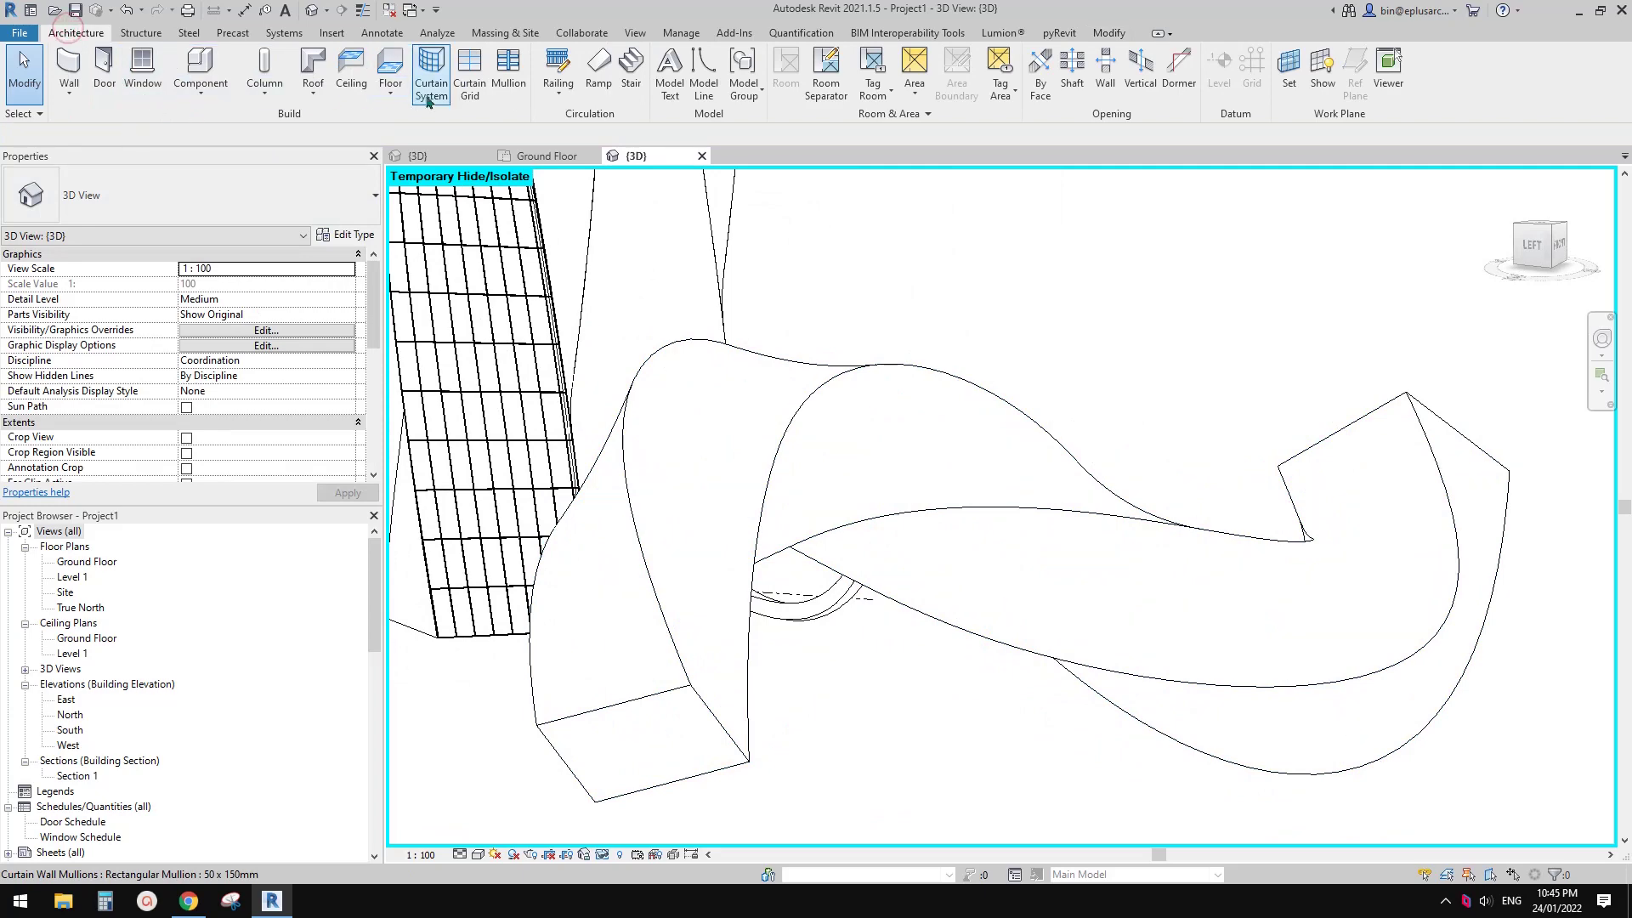
{"action": "left_click", "coordinate": [435, 68]}
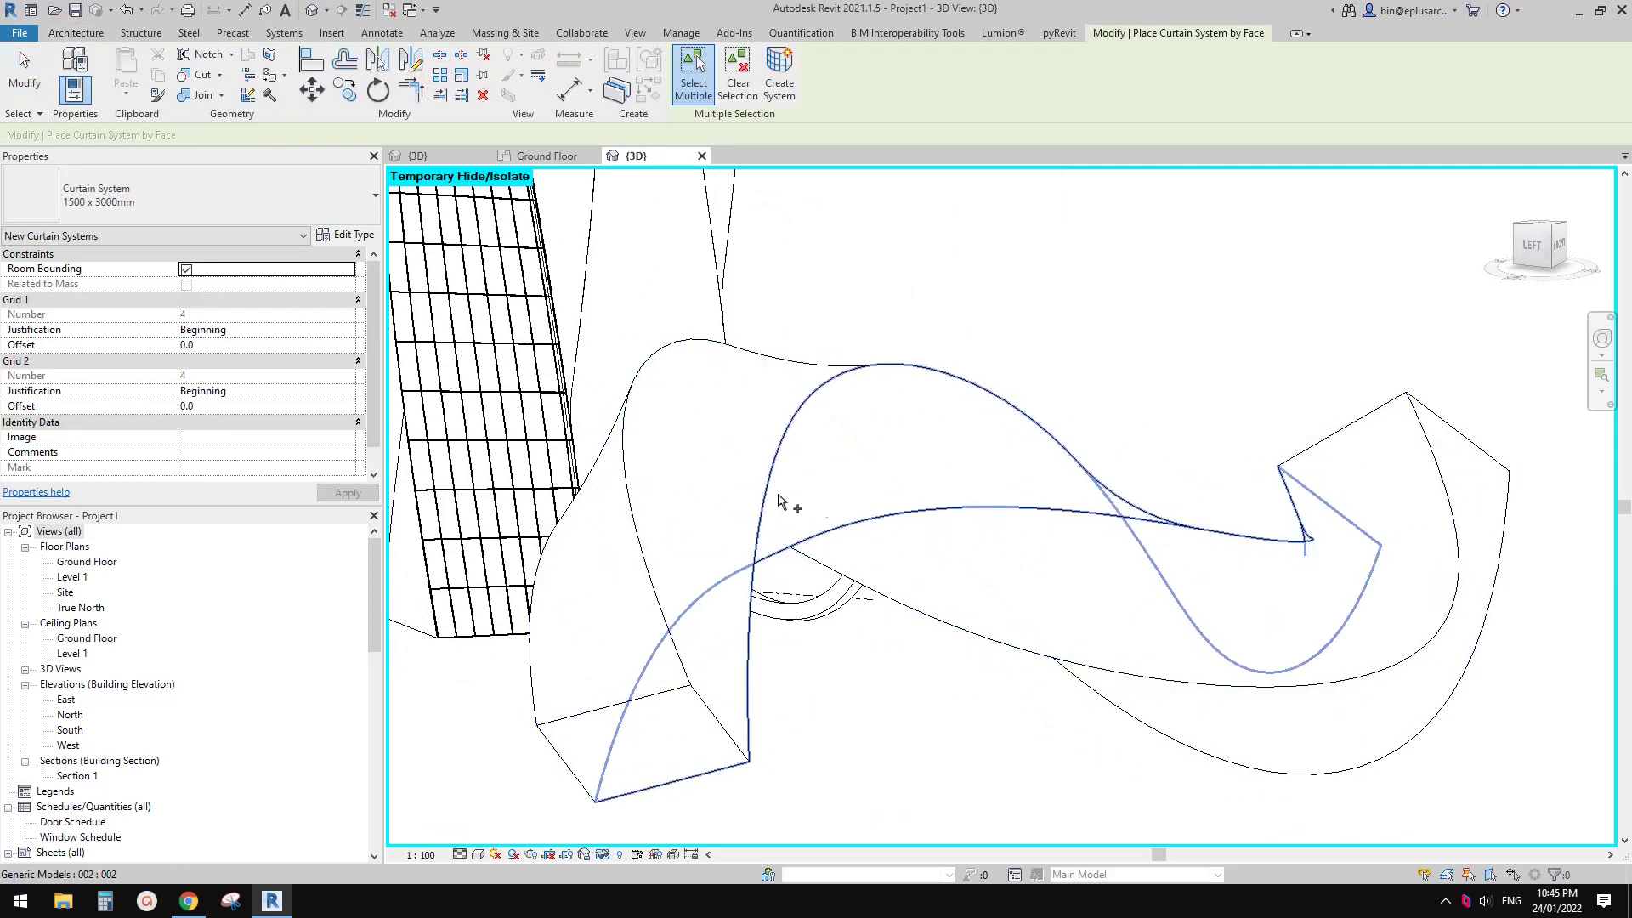
{"action": "left_click", "coordinate": [728, 473]}
{"action": "left_click", "coordinate": [598, 574]}
{"action": "left_click", "coordinate": [841, 493]}
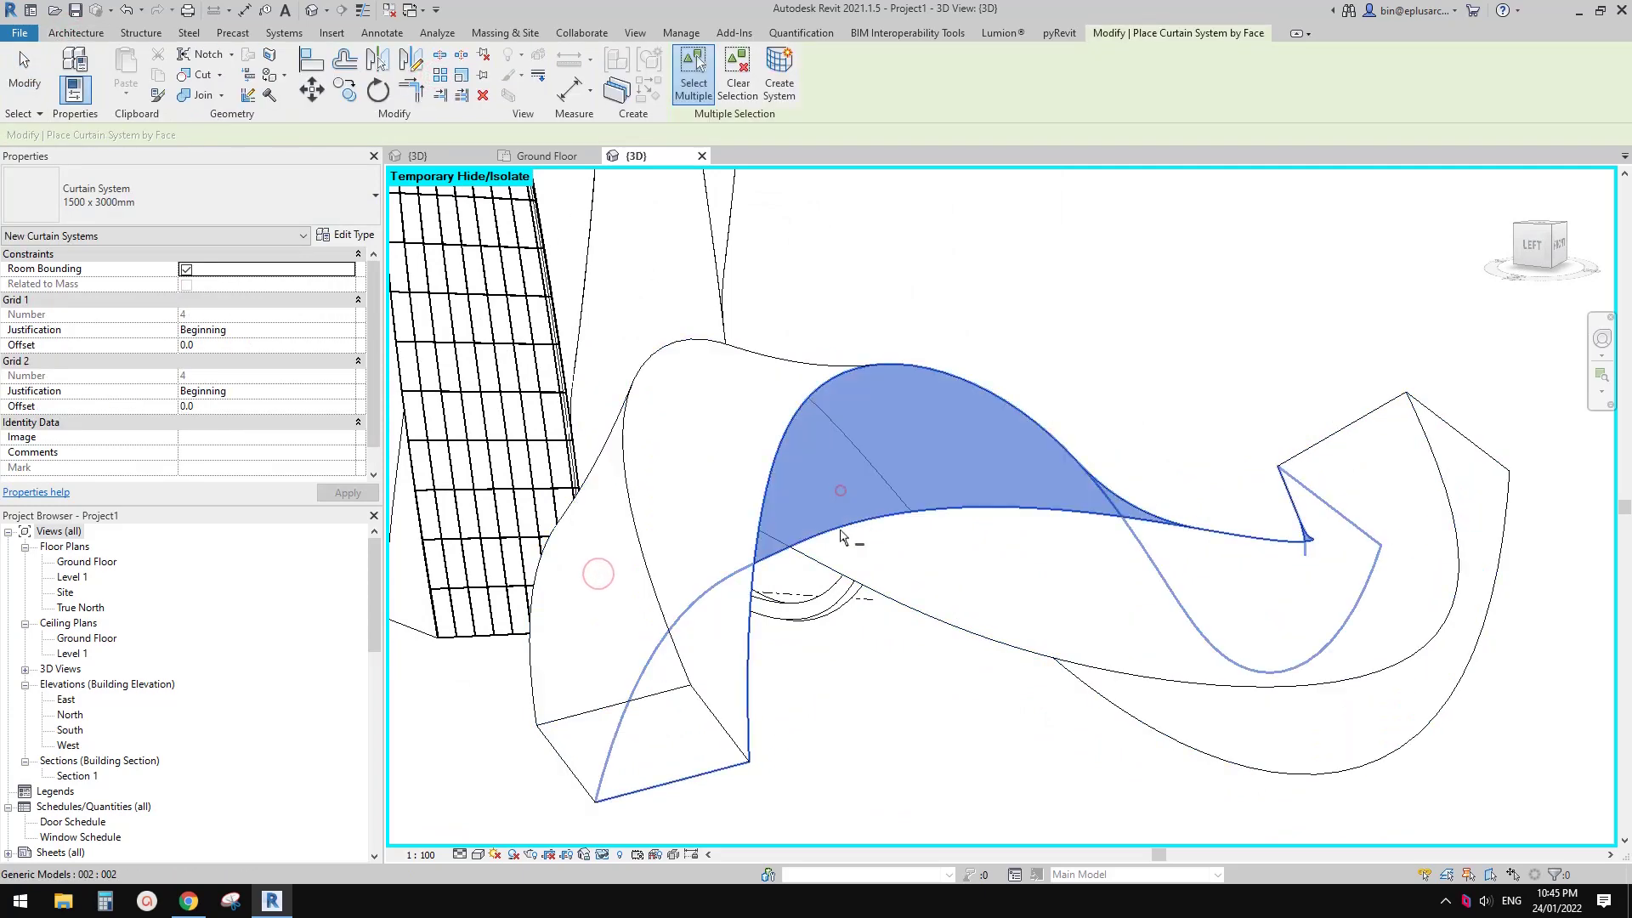
{"action": "left_click", "coordinate": [695, 493]}
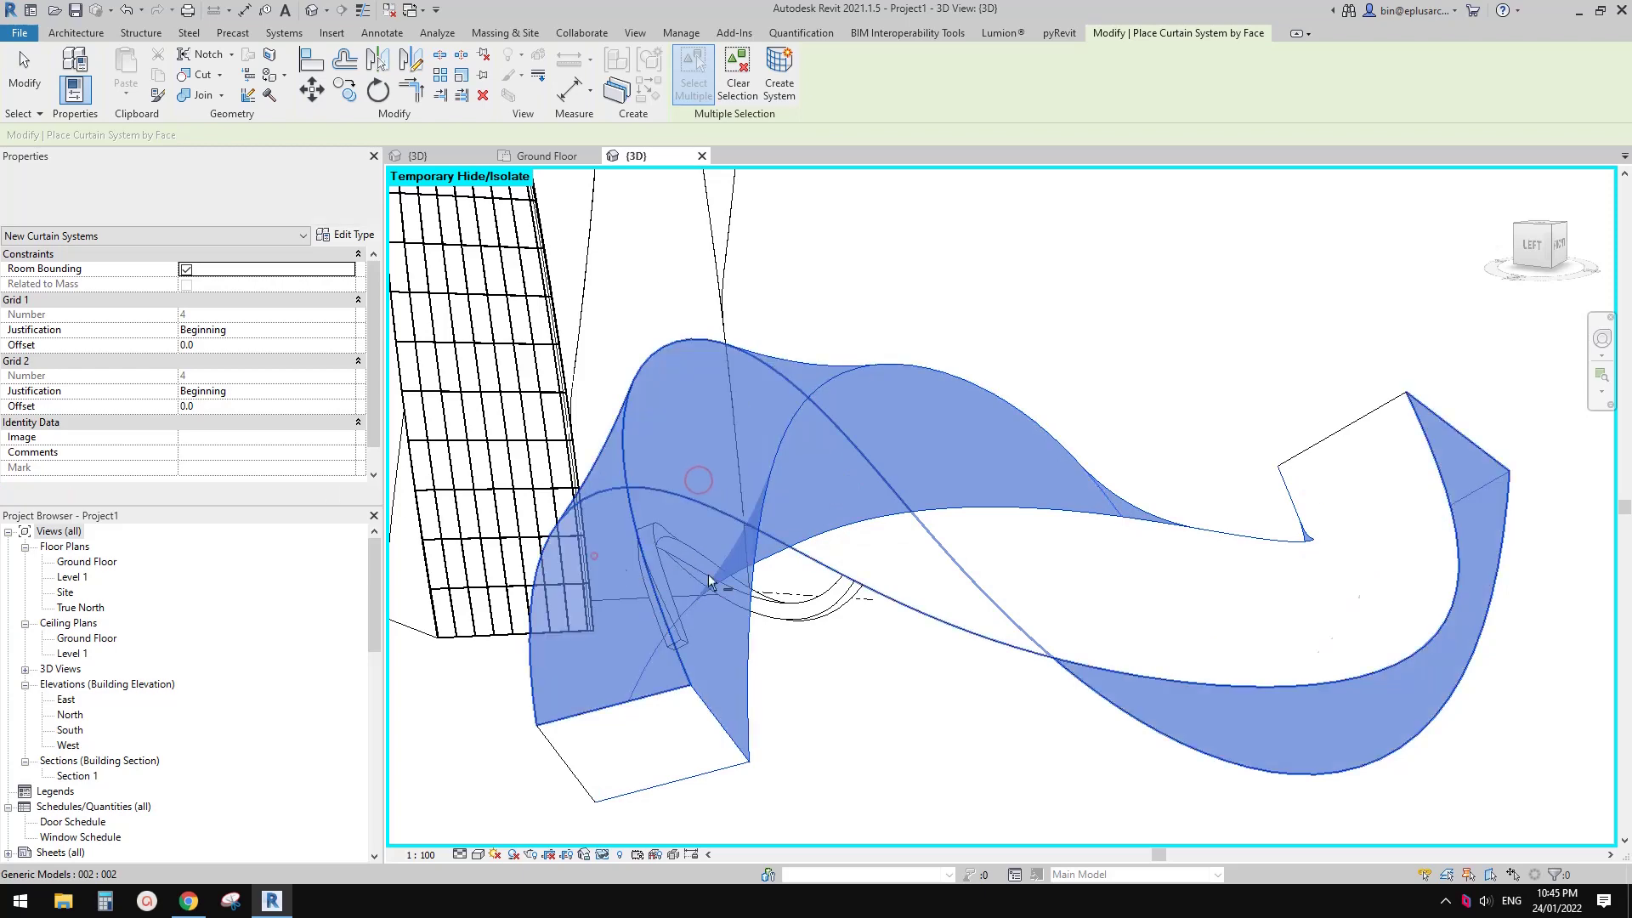
{"action": "left_click", "coordinate": [937, 580]}
{"action": "middle_click_drag", "start_coordinate": [875, 591], "coordinate": [826, 598], "text": "shift"}
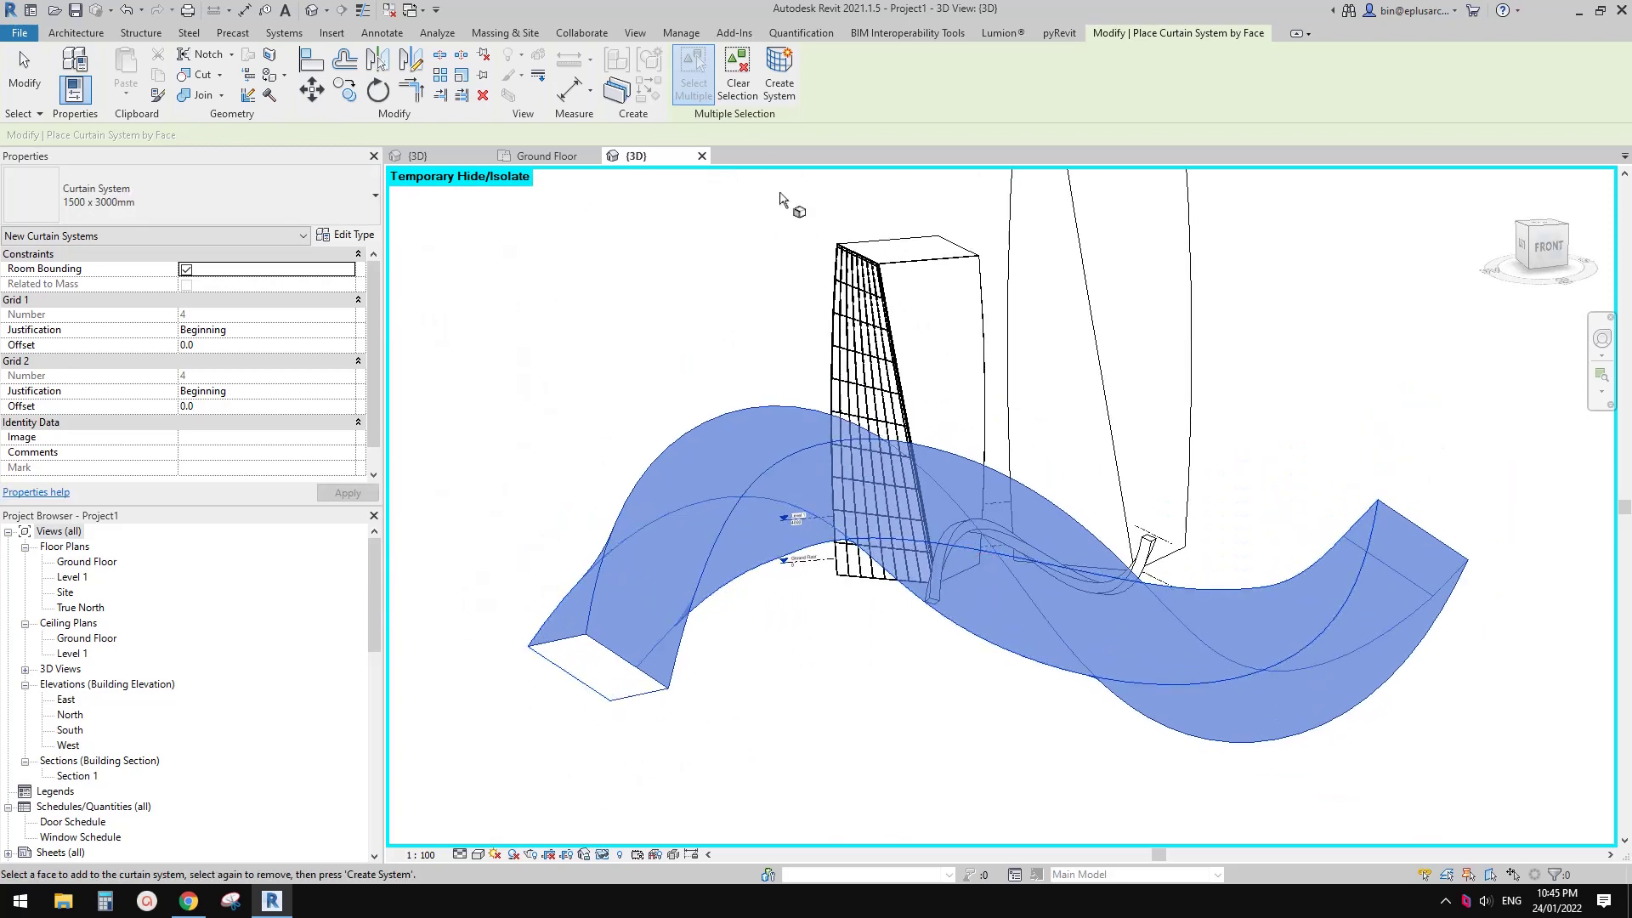
{"action": "left_click", "coordinate": [789, 79]}
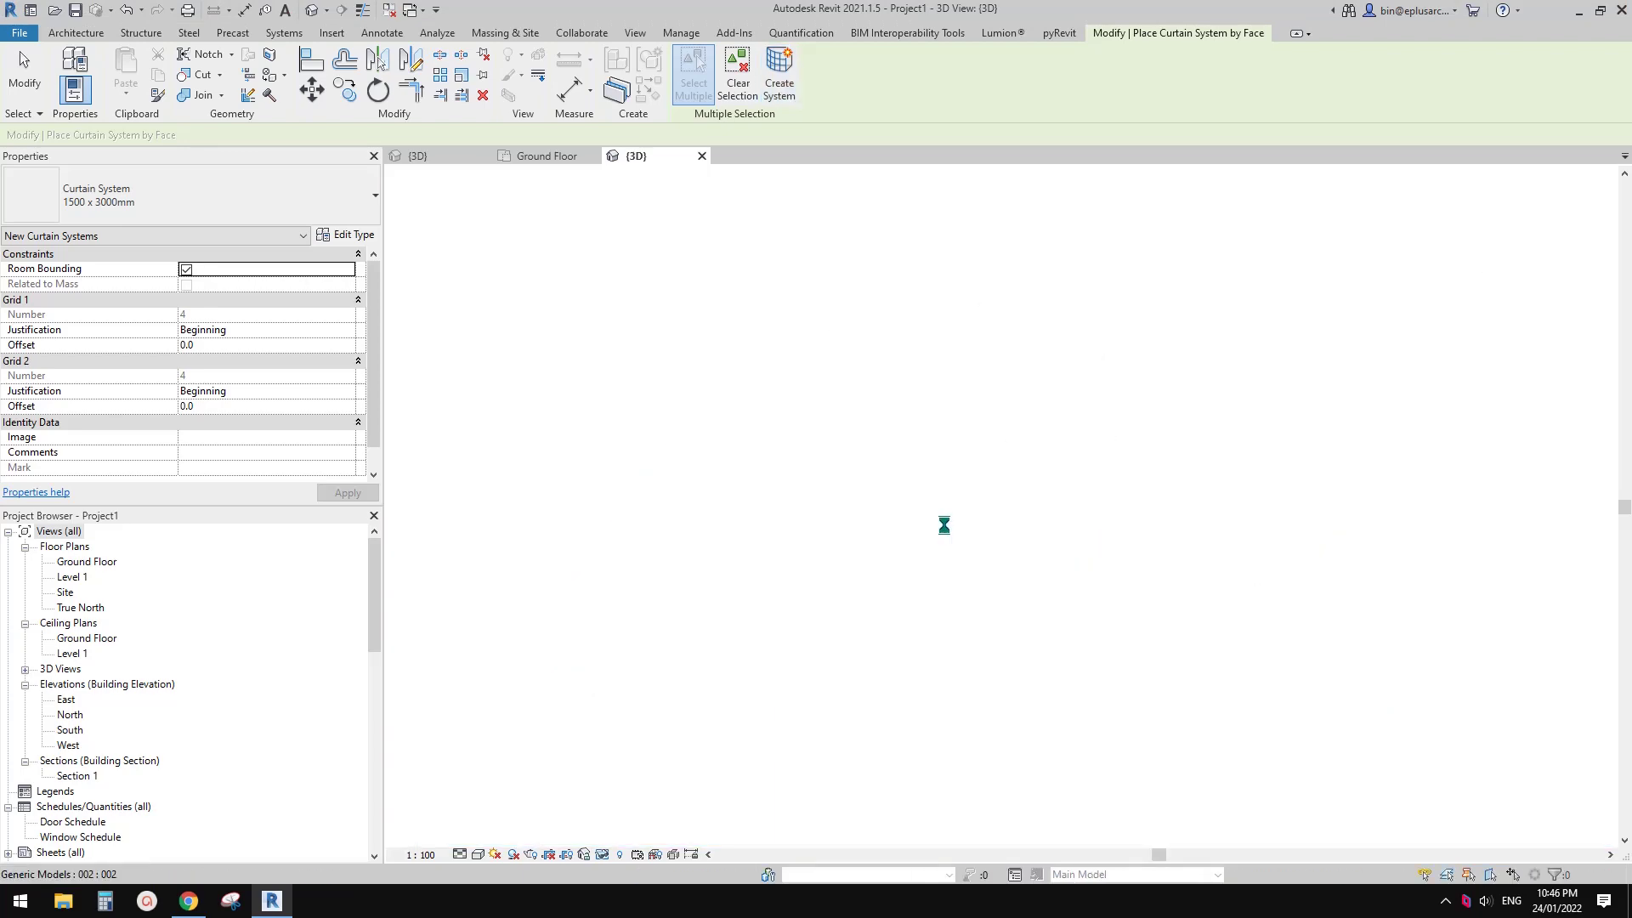
{"action": "key", "text": "Escape"}
{"action": "key", "text": "Escape"}
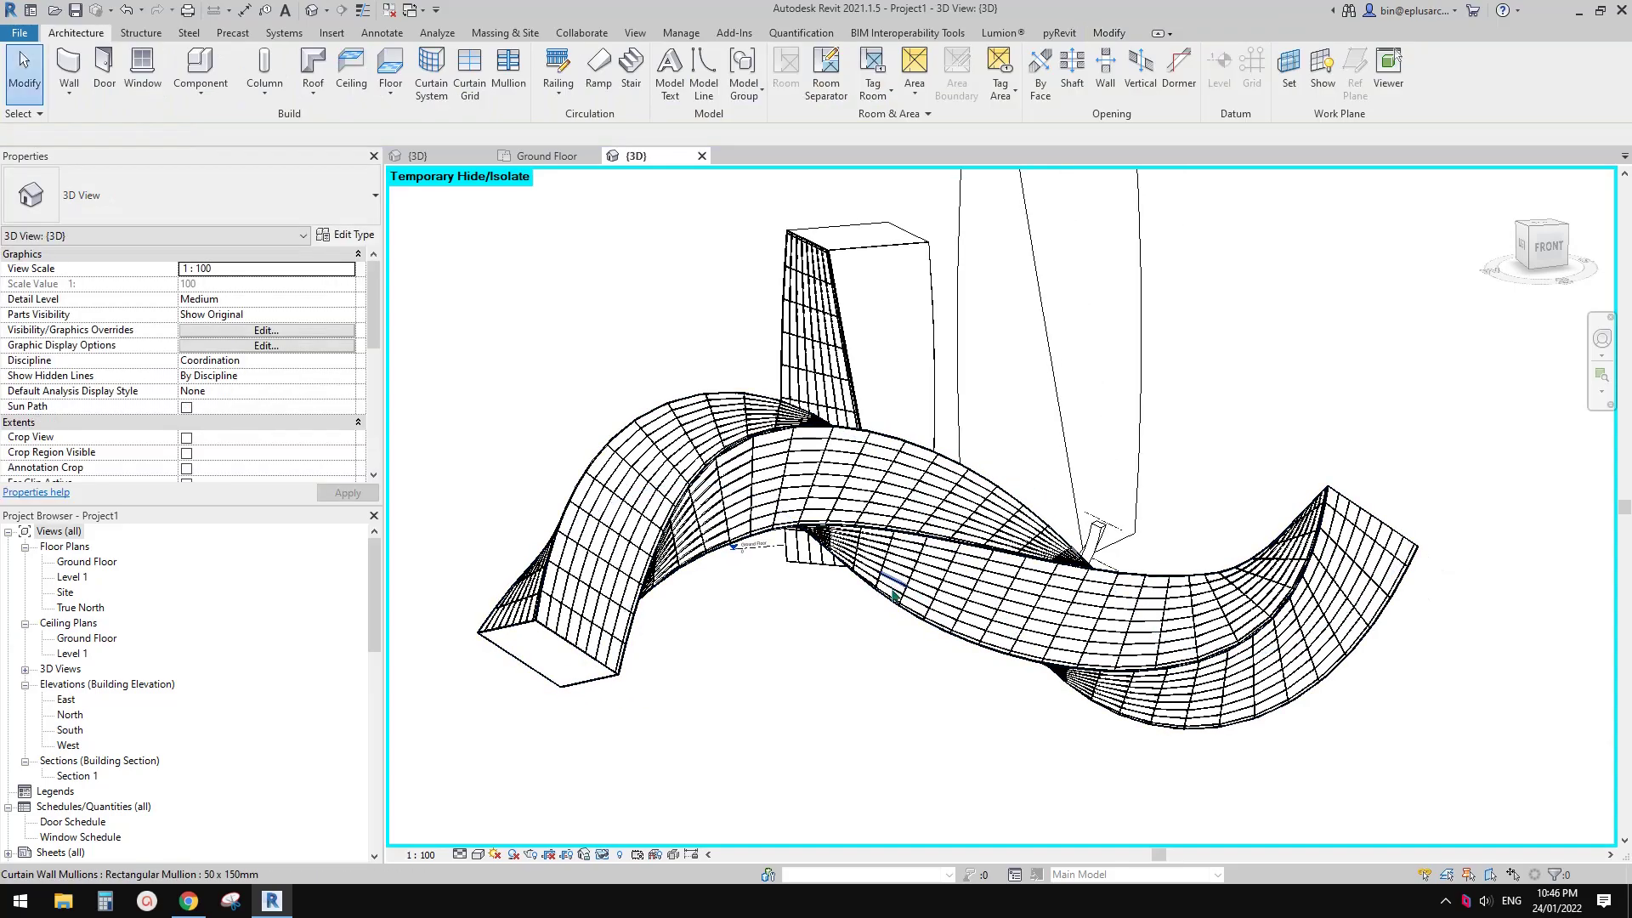
{"action": "middle_click_drag", "start_coordinate": [888, 590], "coordinate": [650, 714], "text": "shift"}
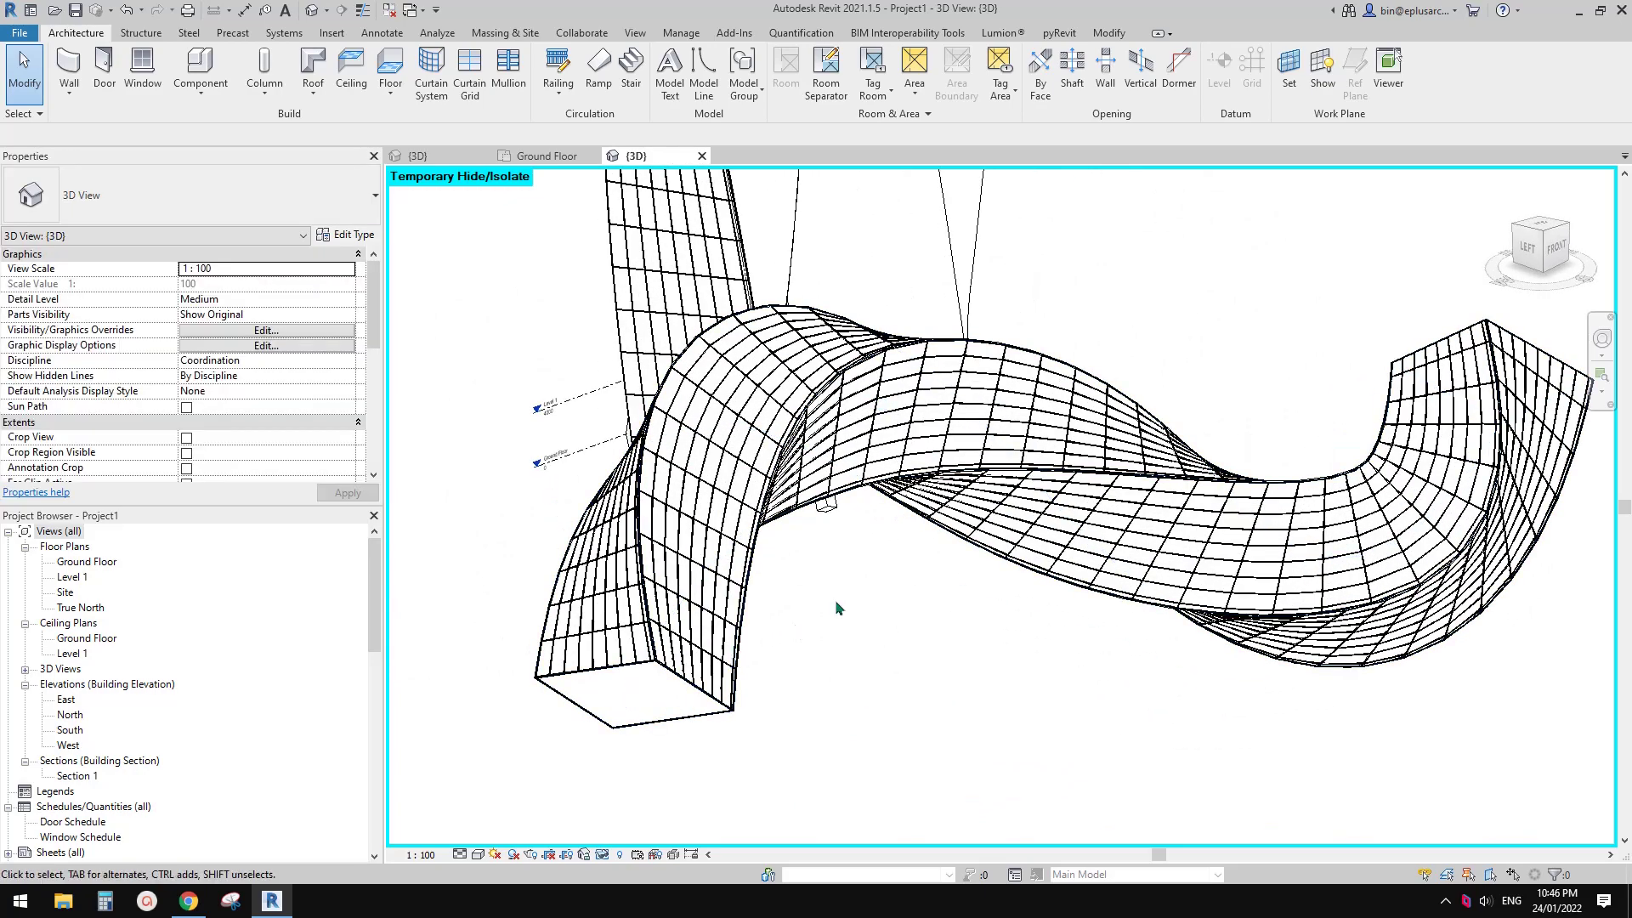
{"action": "middle_click_drag", "start_coordinate": [835, 599], "coordinate": [926, 517], "text": "shift"}
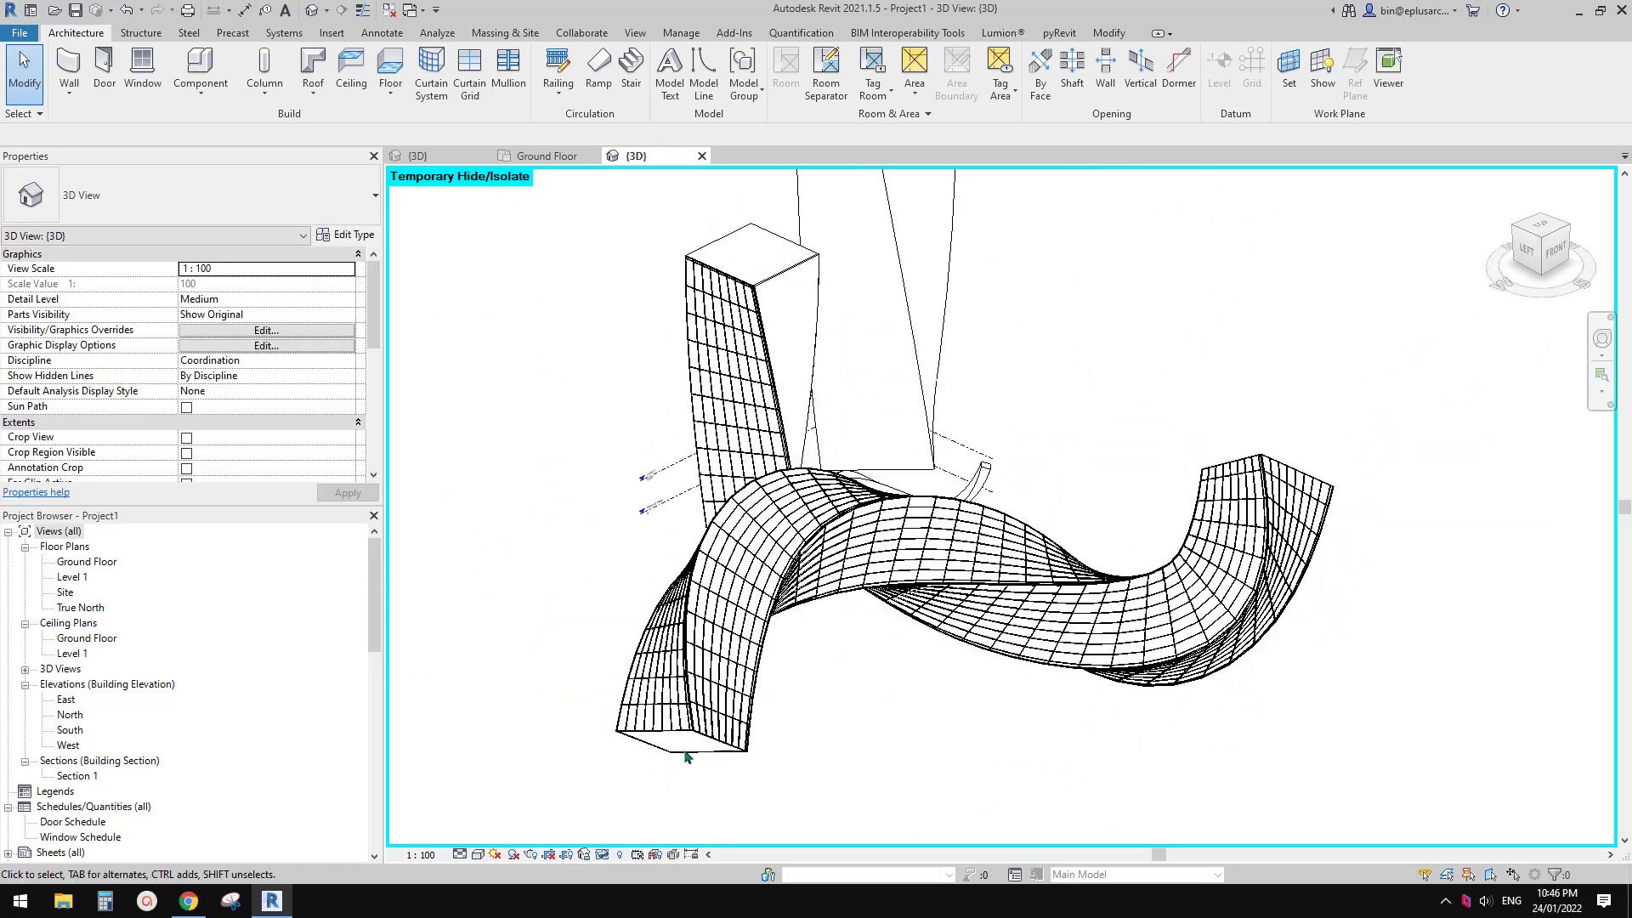
{"action": "middle_click_drag", "start_coordinate": [867, 667], "coordinate": [861, 668]}
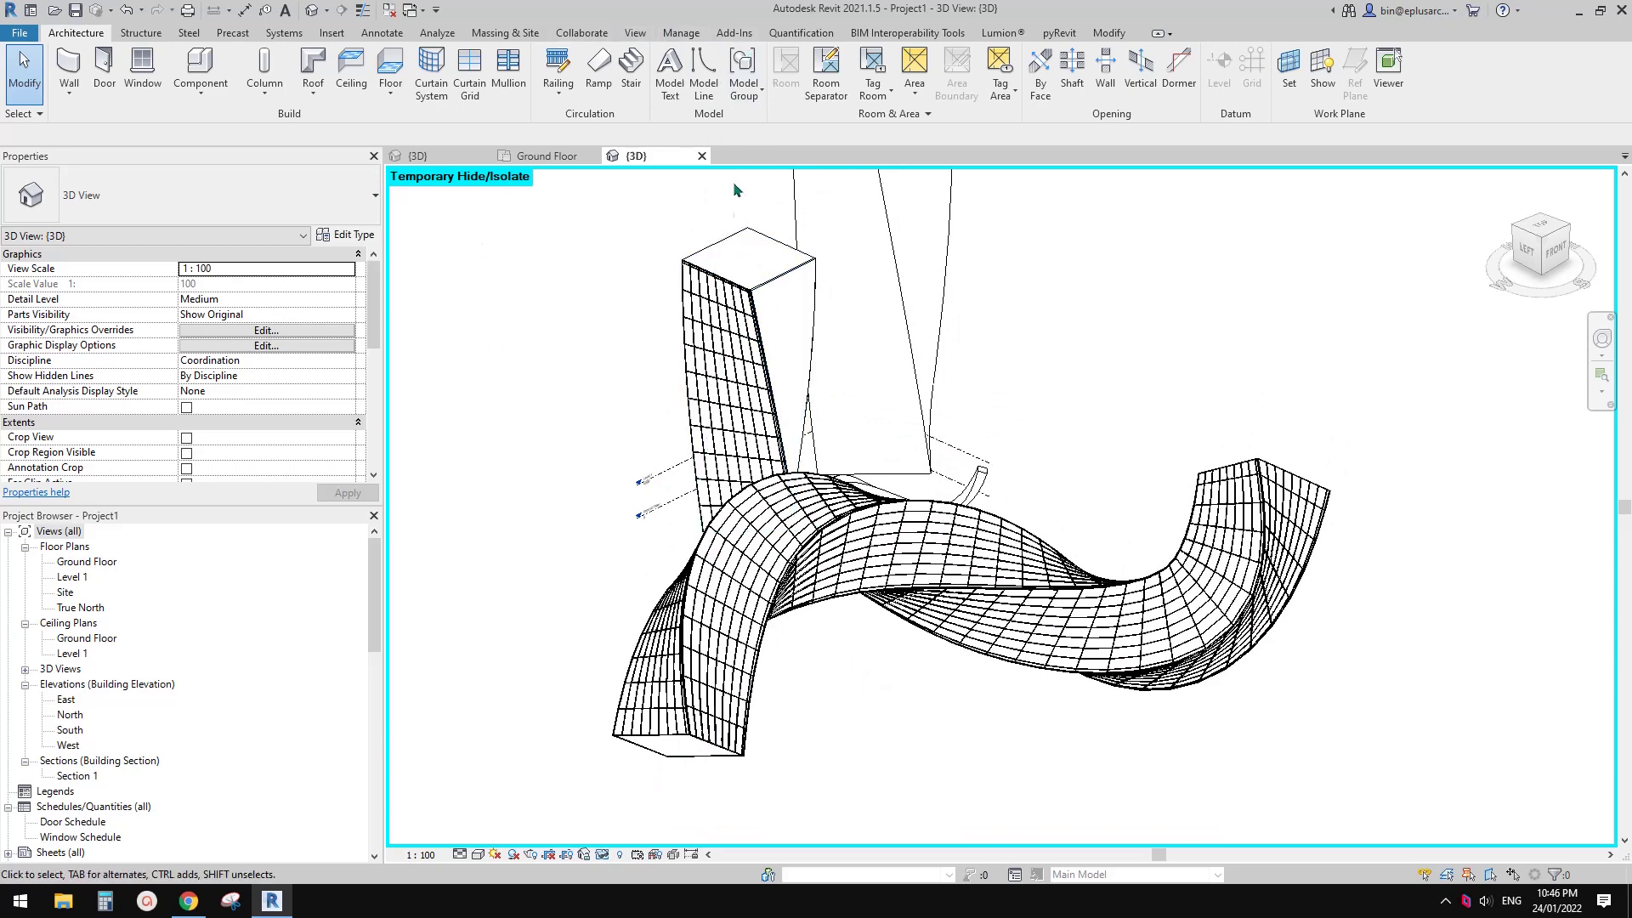
- Turn on the Mass category and its subcategories in the 3D view's visibility/graphics overrides
{"action": "left_click", "coordinate": [519, 33]}
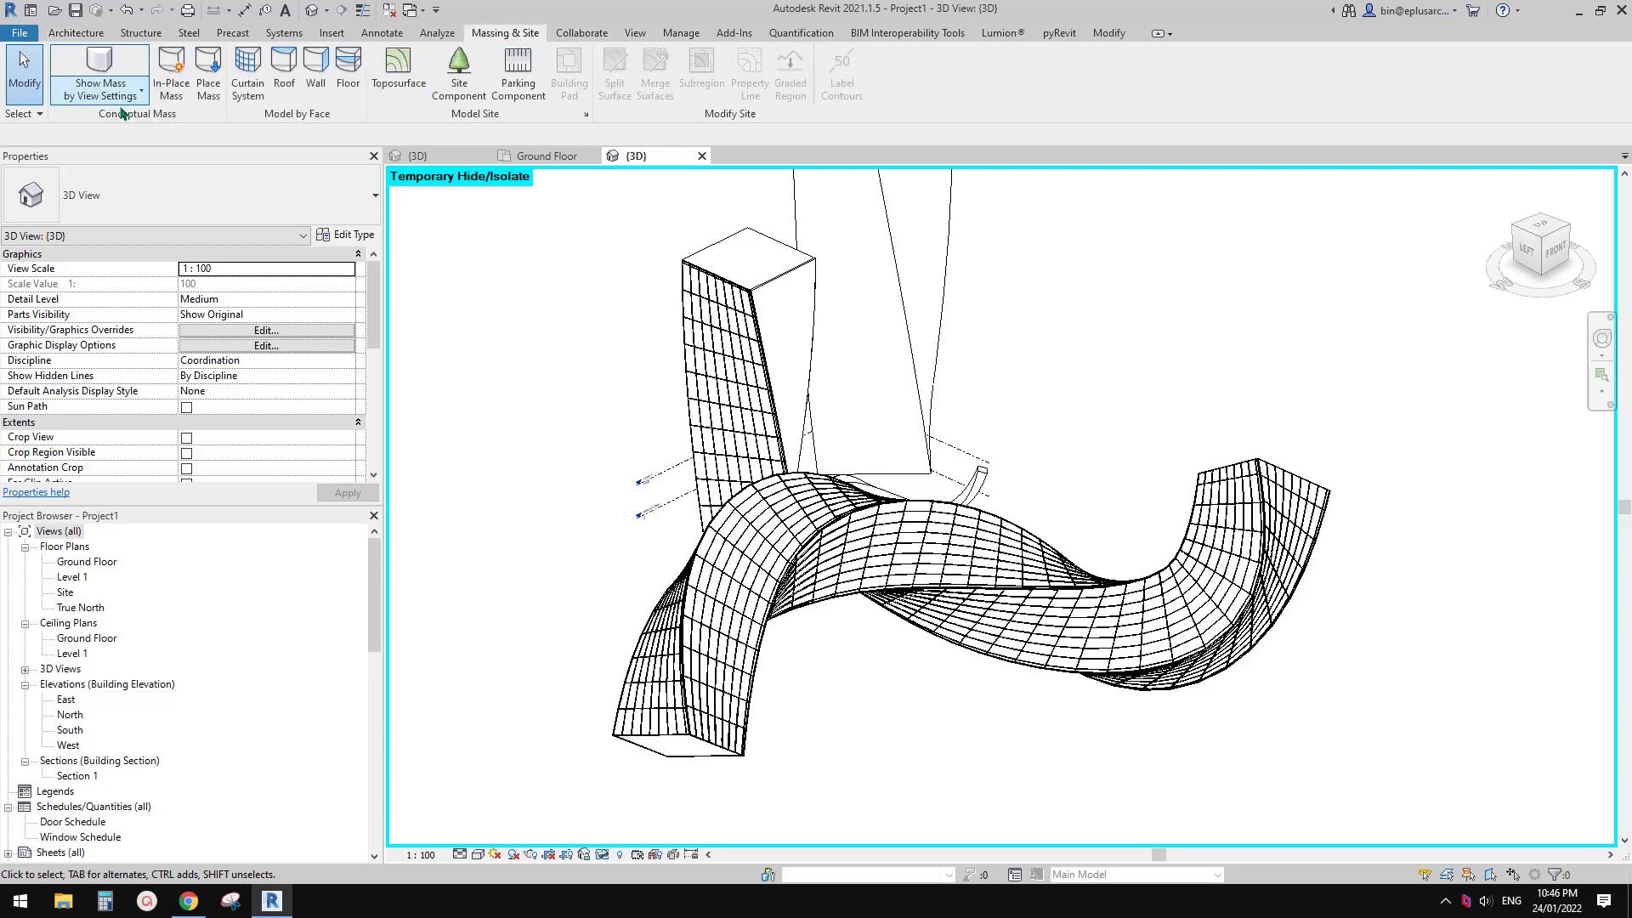
{"action": "mouse_move", "coordinate": [956, 510]}
{"action": "middle_mouse_down"}
{"action": "mouse_move", "coordinate": [948, 475]}
{"action": "mouse_move", "coordinate": [951, 504]}
{"action": "middle_mouse_up"}
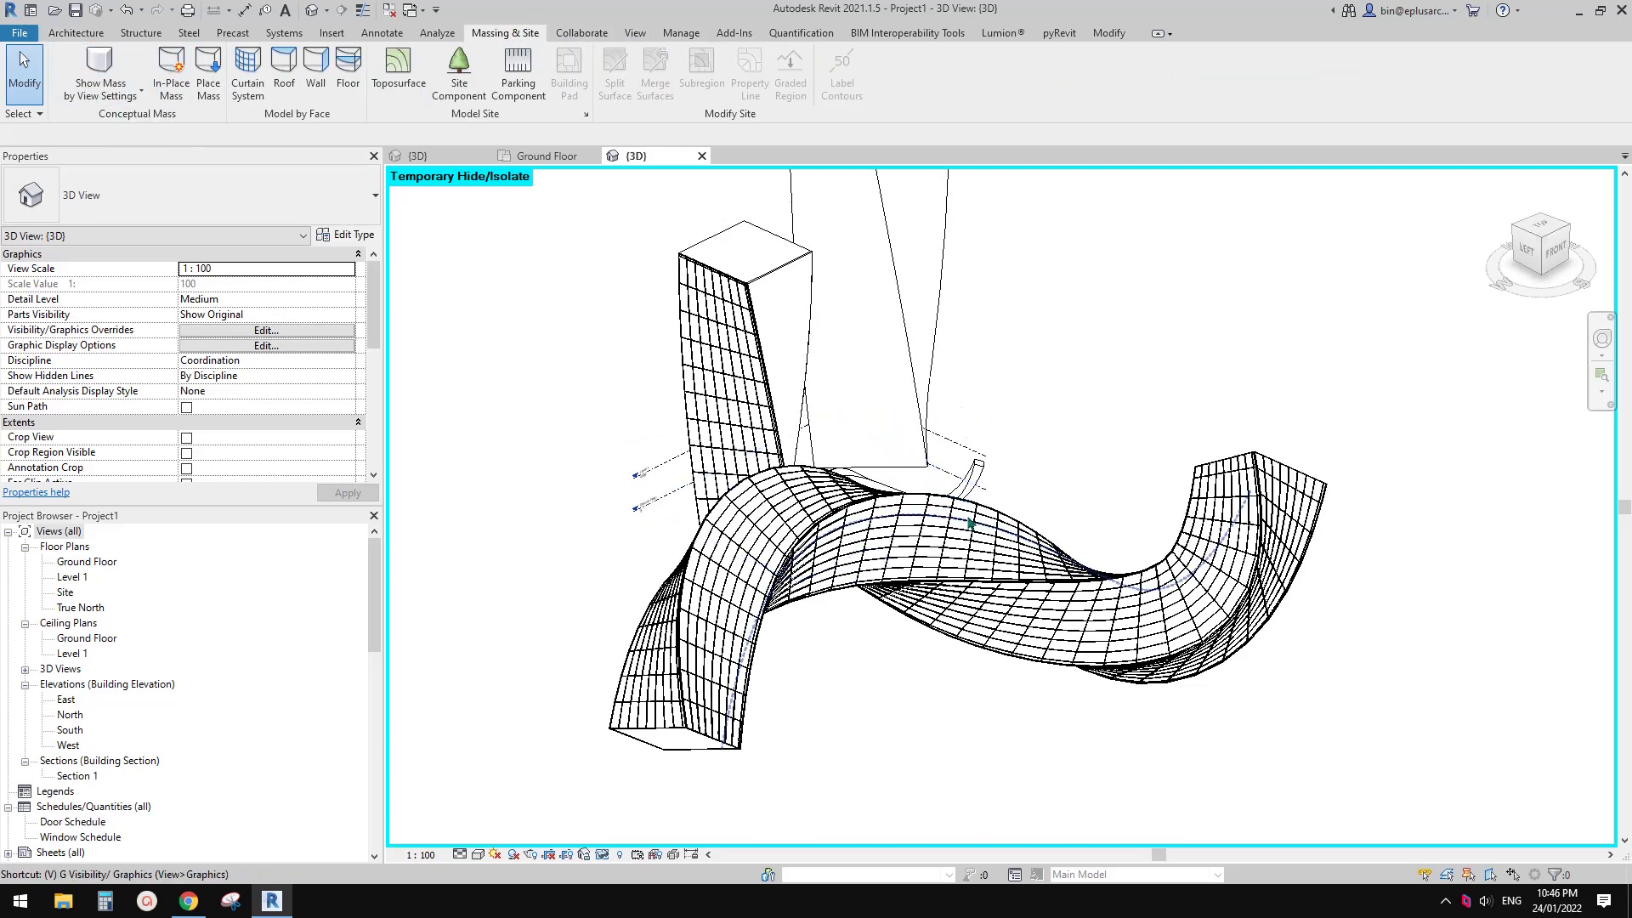
{"action": "key", "text": "v"}
{"action": "key", "text": "v"}
{"action": "left_click", "coordinate": [593, 481]}
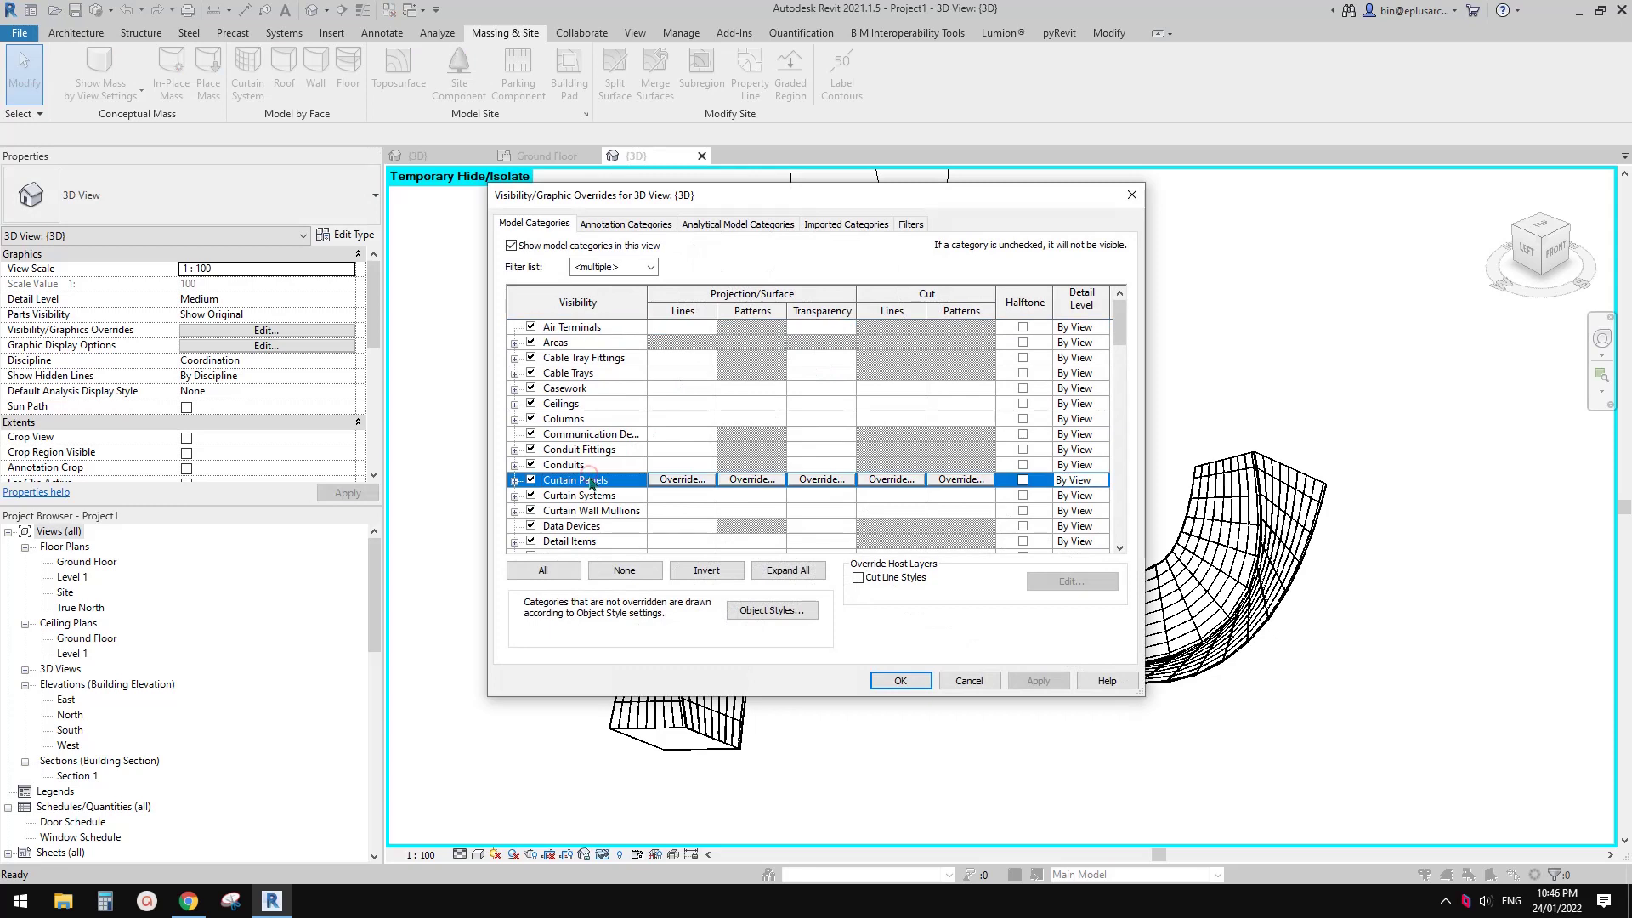
{"action": "key", "text": "m"}
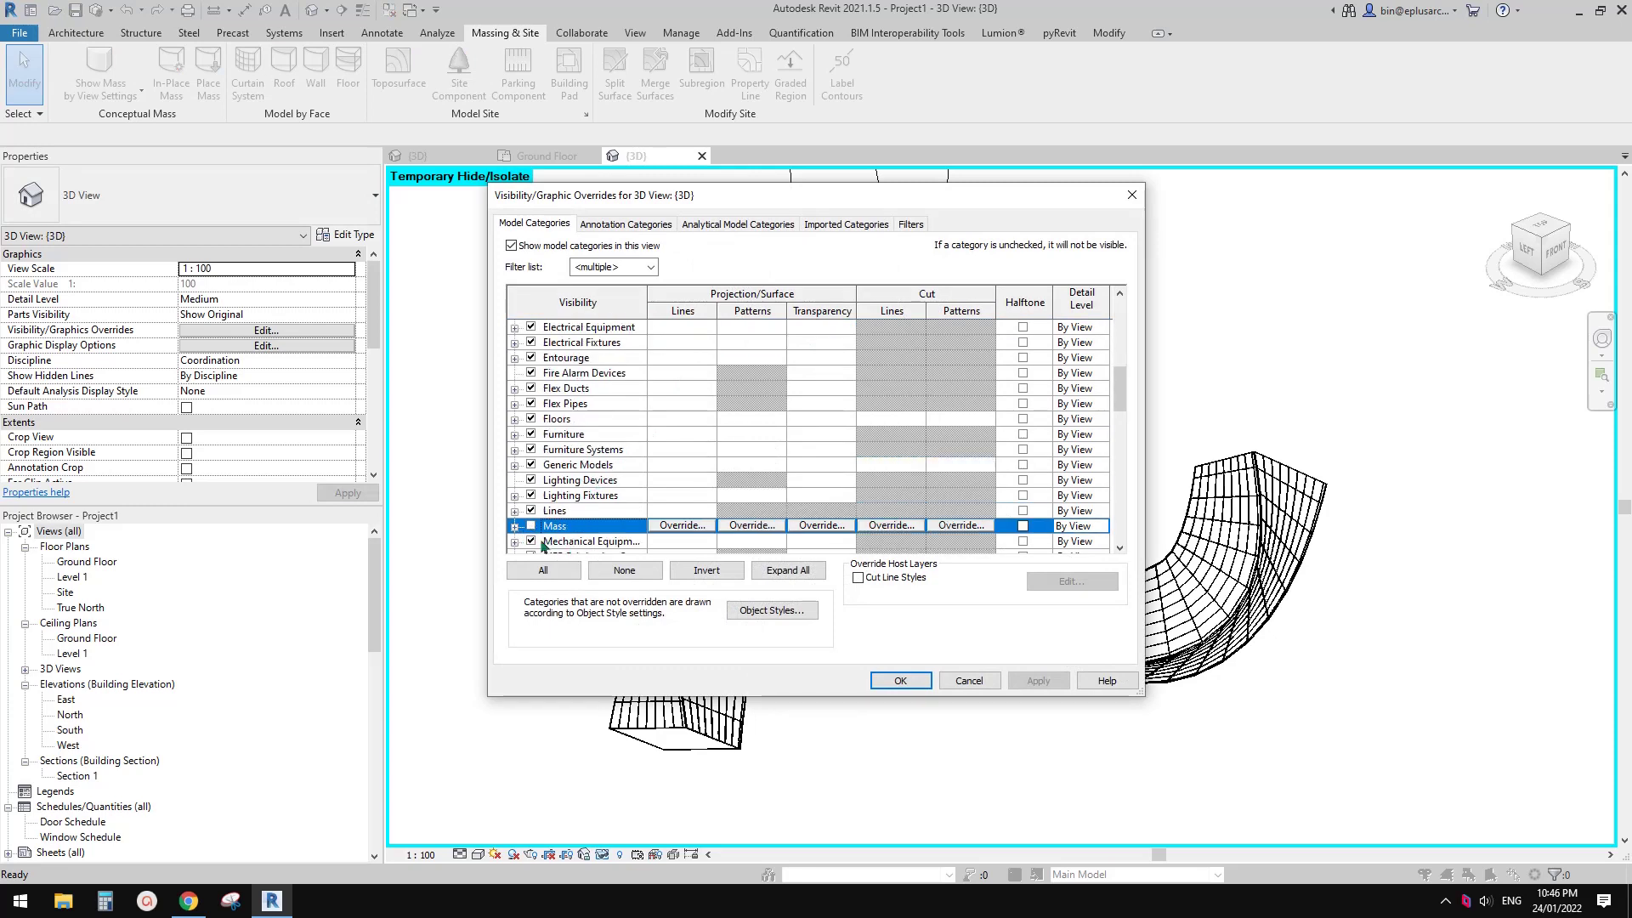
{"action": "left_click", "coordinate": [514, 526]}
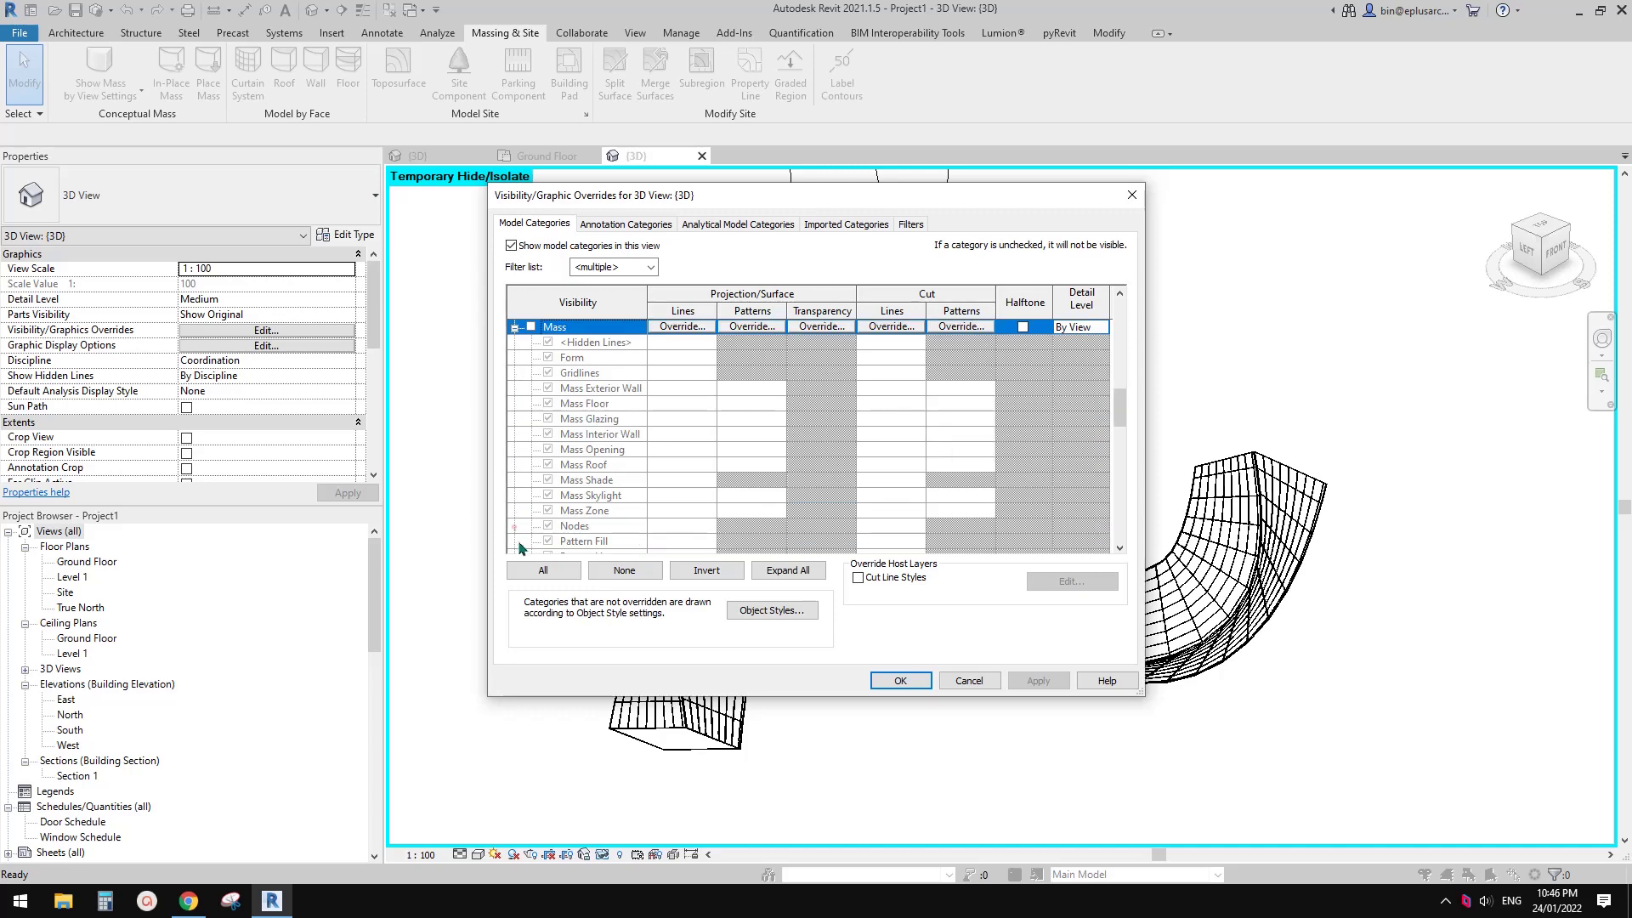
{"action": "left_click", "coordinate": [531, 326]}
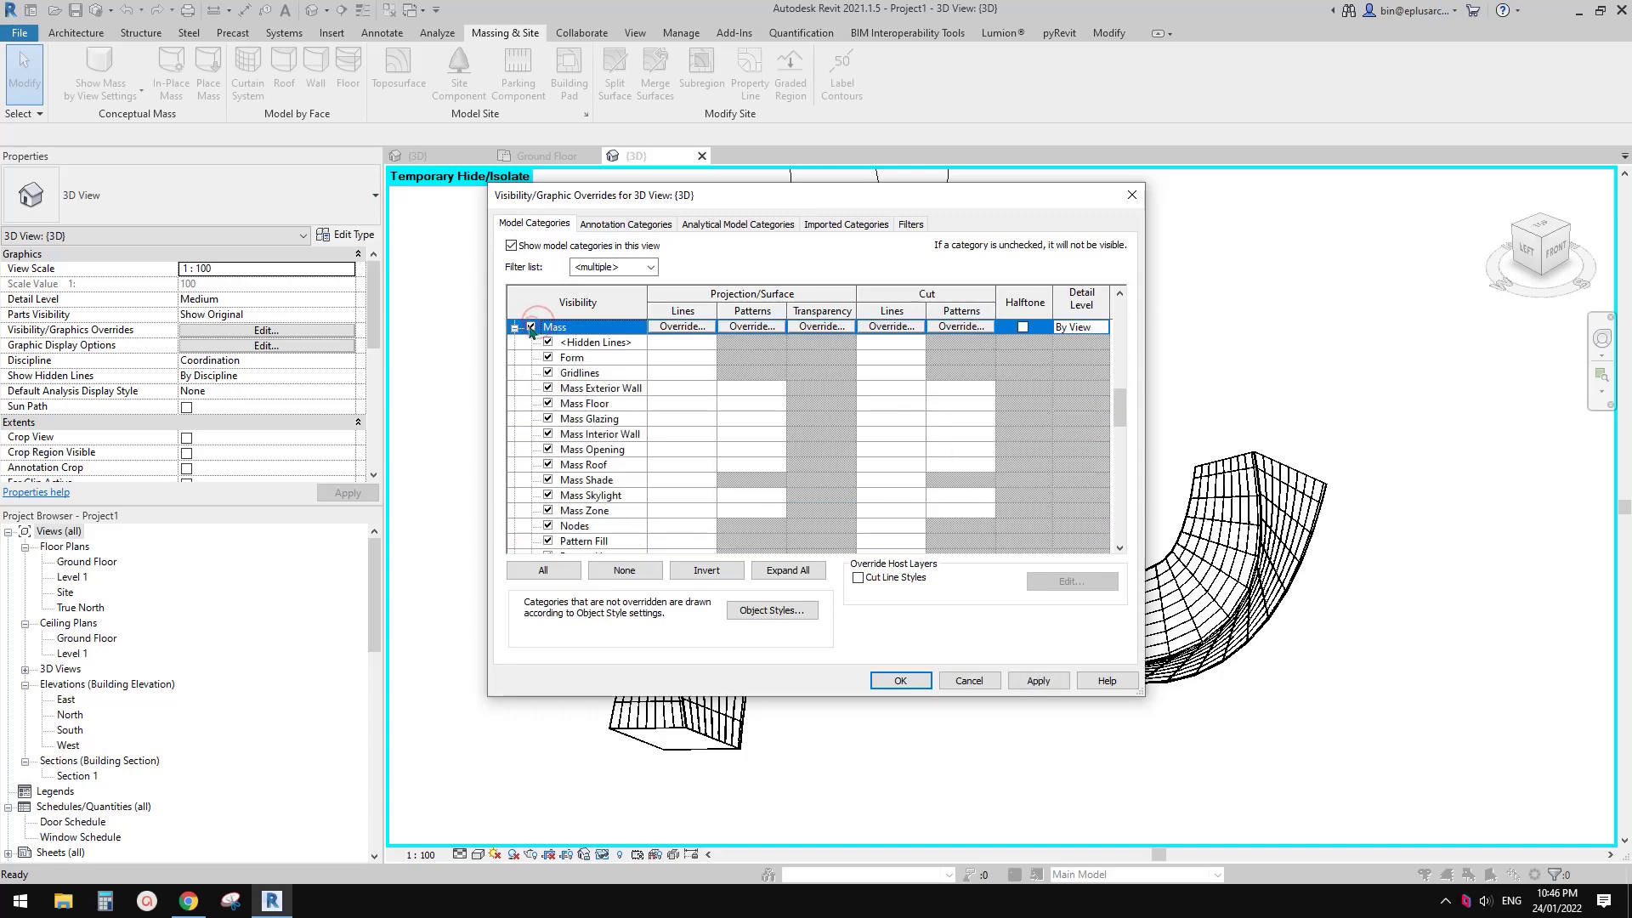
{"action": "left_click", "coordinate": [901, 680]}
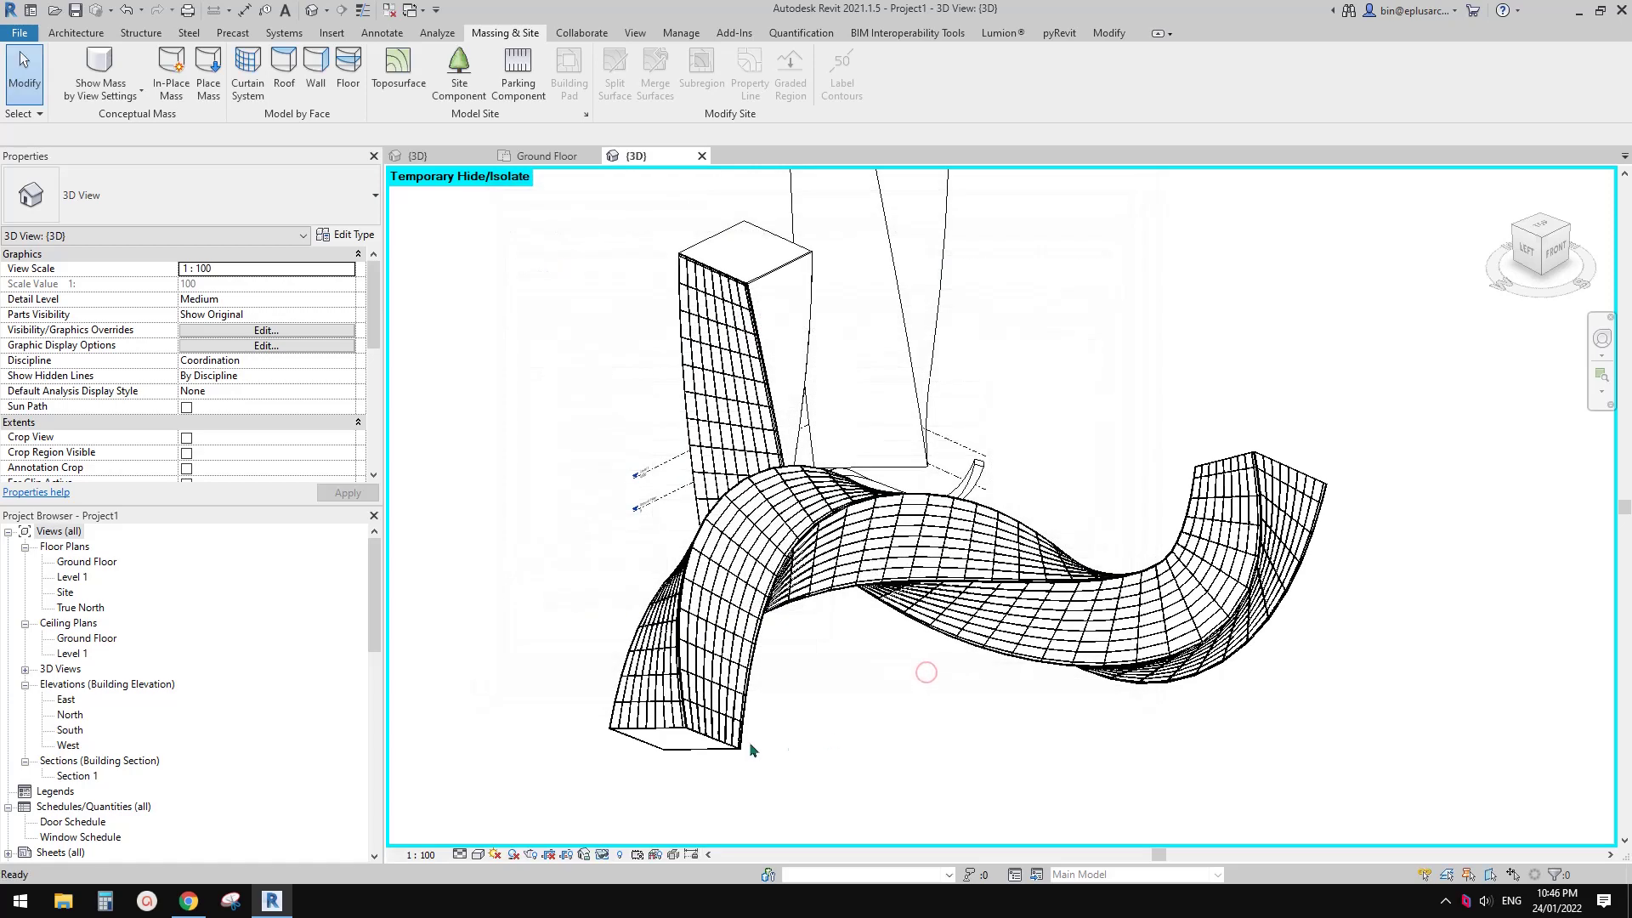
- Hide the longer curved generic model form in the 3D view, leaving its curtain system displayed
{"action": "scroll", "coordinate": [731, 744], "scroll_direction": "up", "scroll_amount": 3}
{"action": "left_click", "coordinate": [667, 734]}
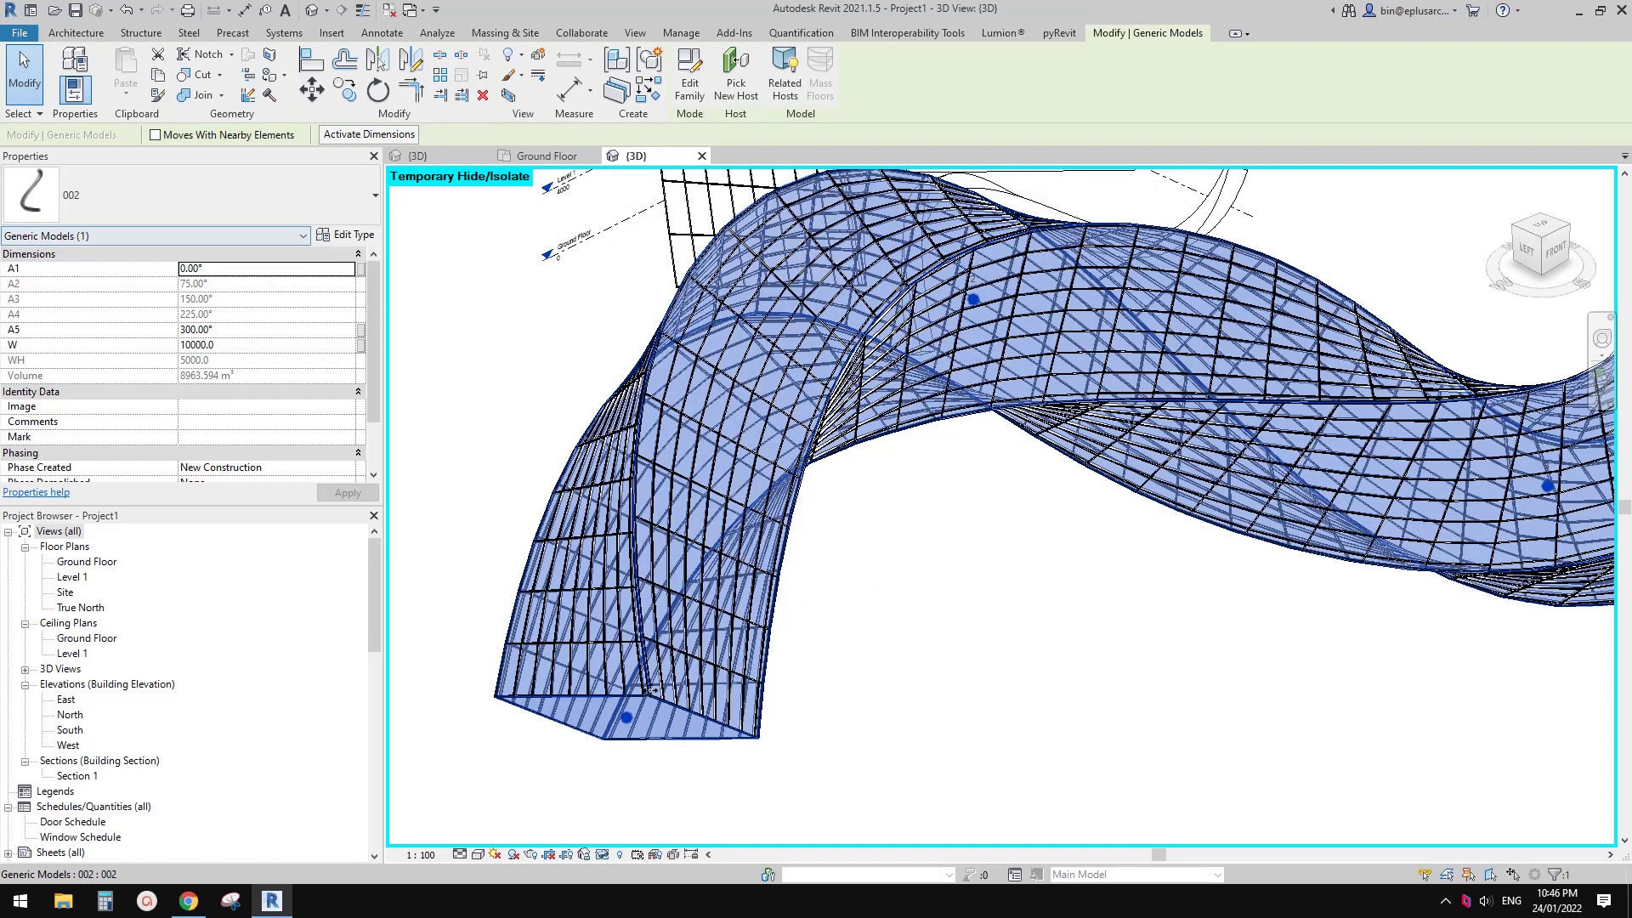
{"action": "middle_click_drag", "start_coordinate": [631, 716], "coordinate": [624, 636]}
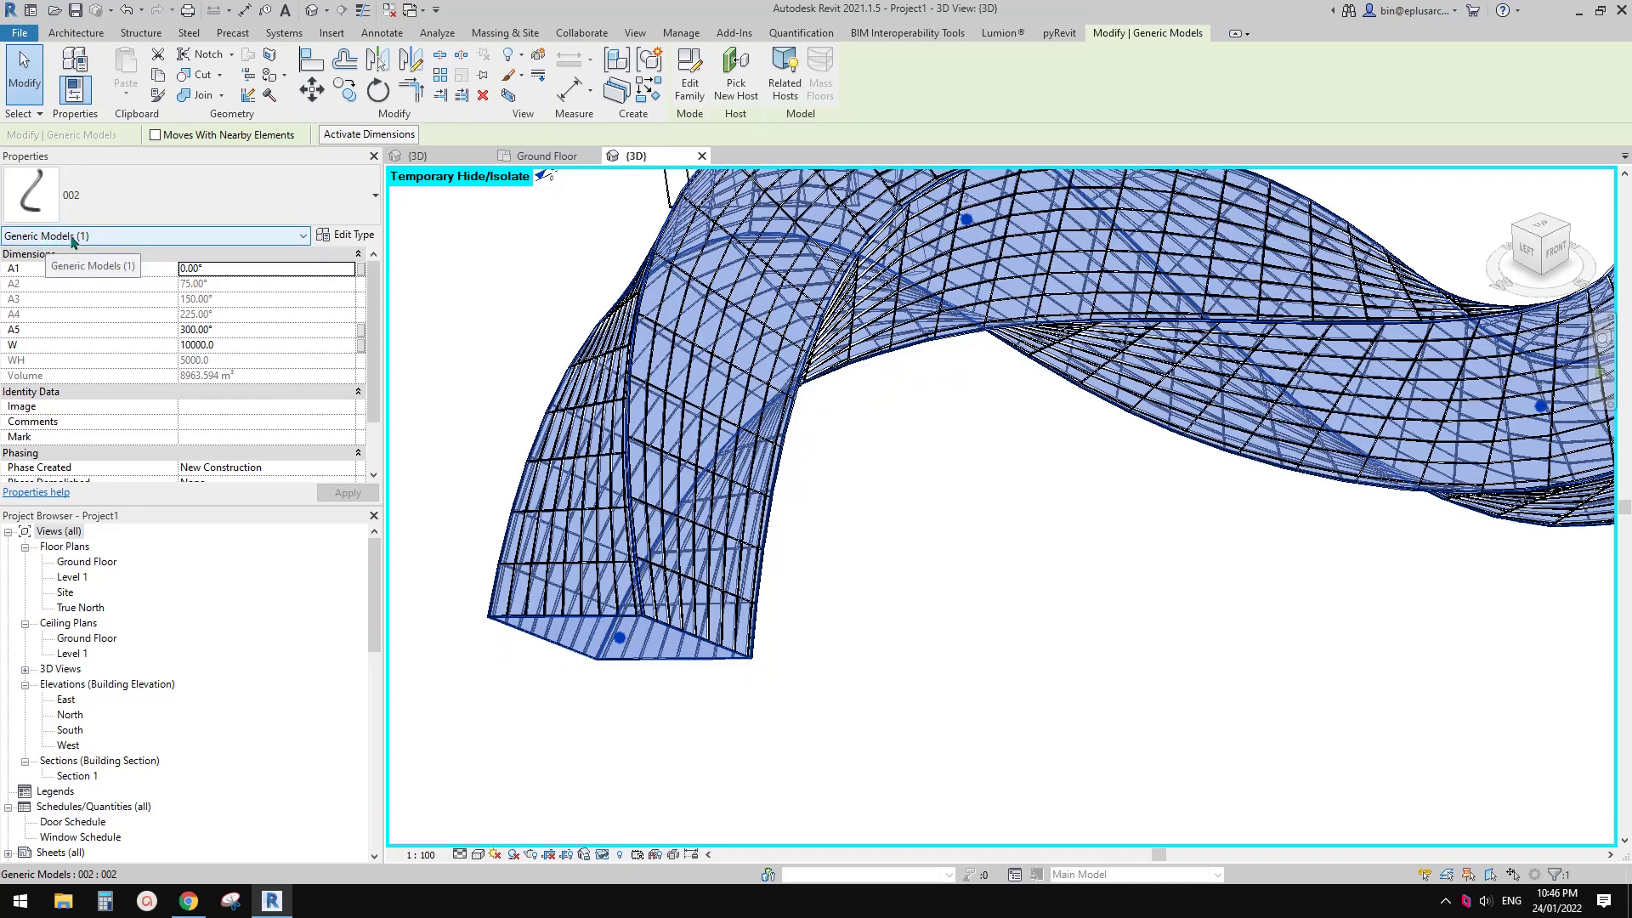
{"action": "scroll", "coordinate": [77, 272], "scroll_direction": "down", "scroll_amount": 3}
{"action": "middle_click_drag", "start_coordinate": [712, 419], "coordinate": [801, 533]}
{"action": "scroll", "coordinate": [800, 533], "scroll_direction": "down", "scroll_amount": 1}
{"action": "left_click", "coordinate": [917, 558]}
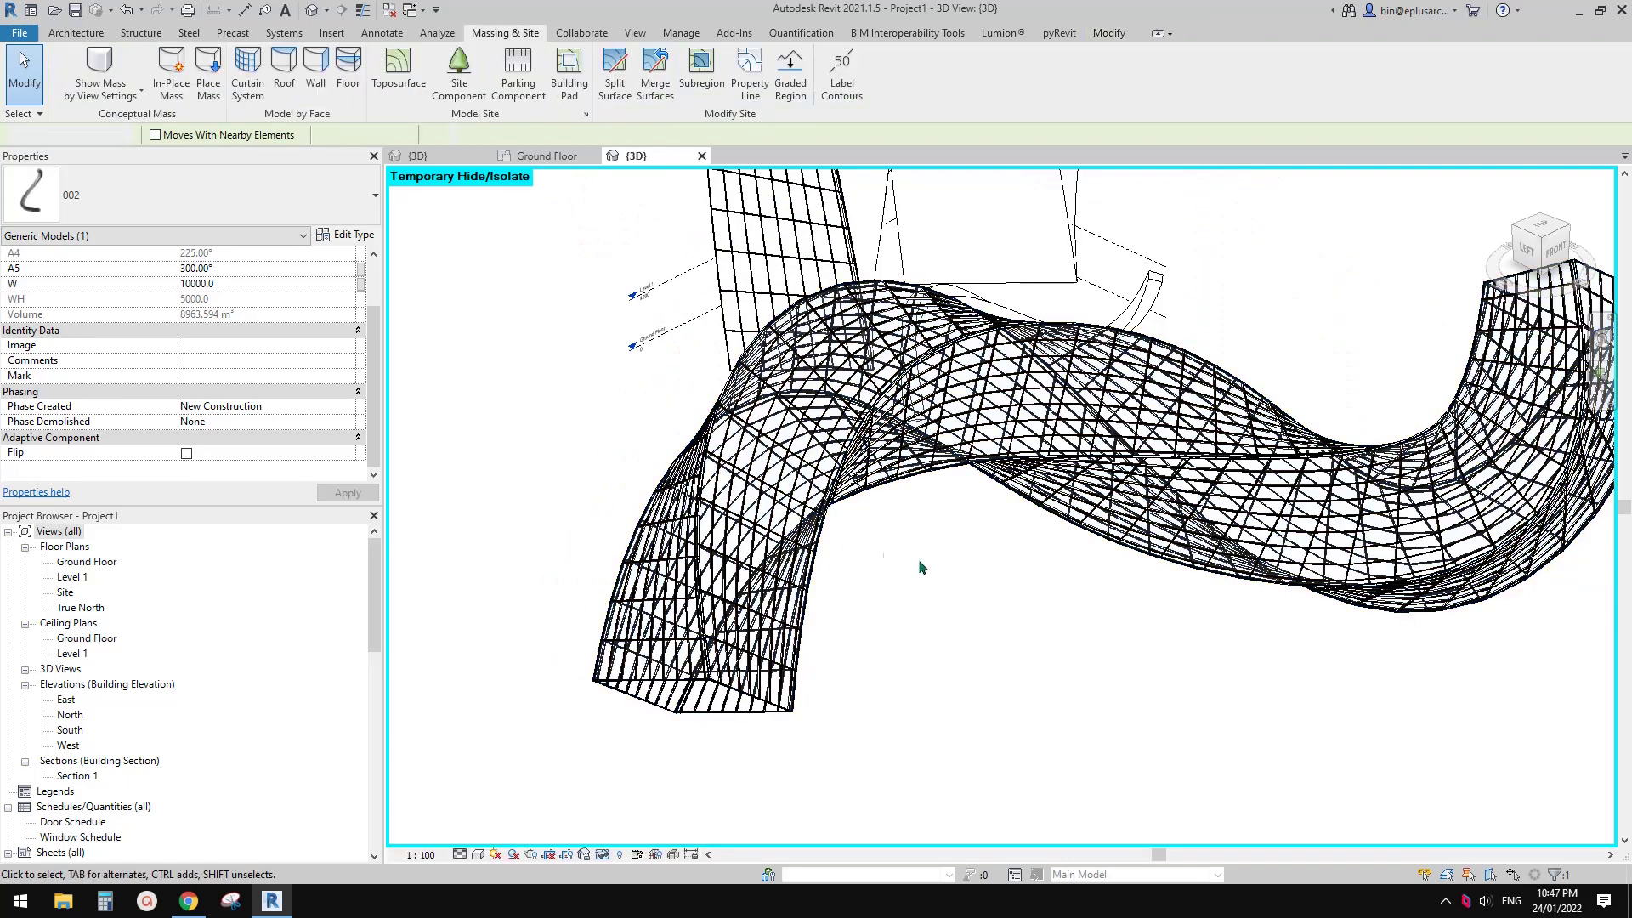
- Examine the towers and the smaller curved form from different sides
{"action": "middle_click_drag", "start_coordinate": [955, 626], "coordinate": [876, 718], "text": "shift"}
{"action": "left_click", "coordinate": [924, 476]}
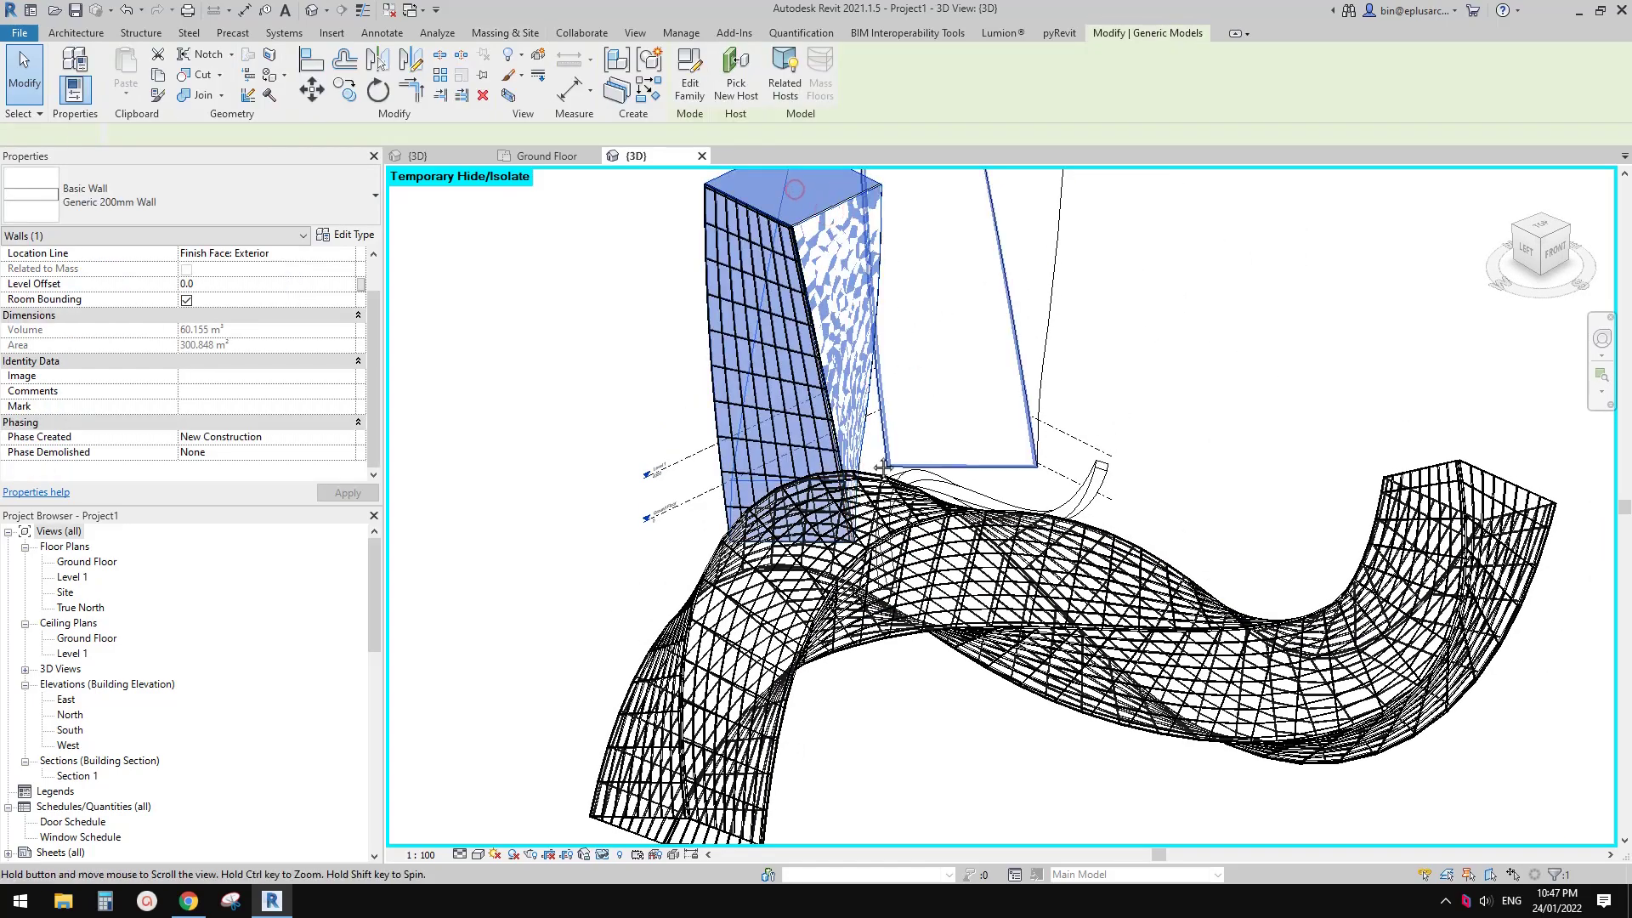
{"action": "middle_click_drag", "start_coordinate": [943, 434], "coordinate": [760, 599]}
{"action": "left_click", "coordinate": [830, 639]}
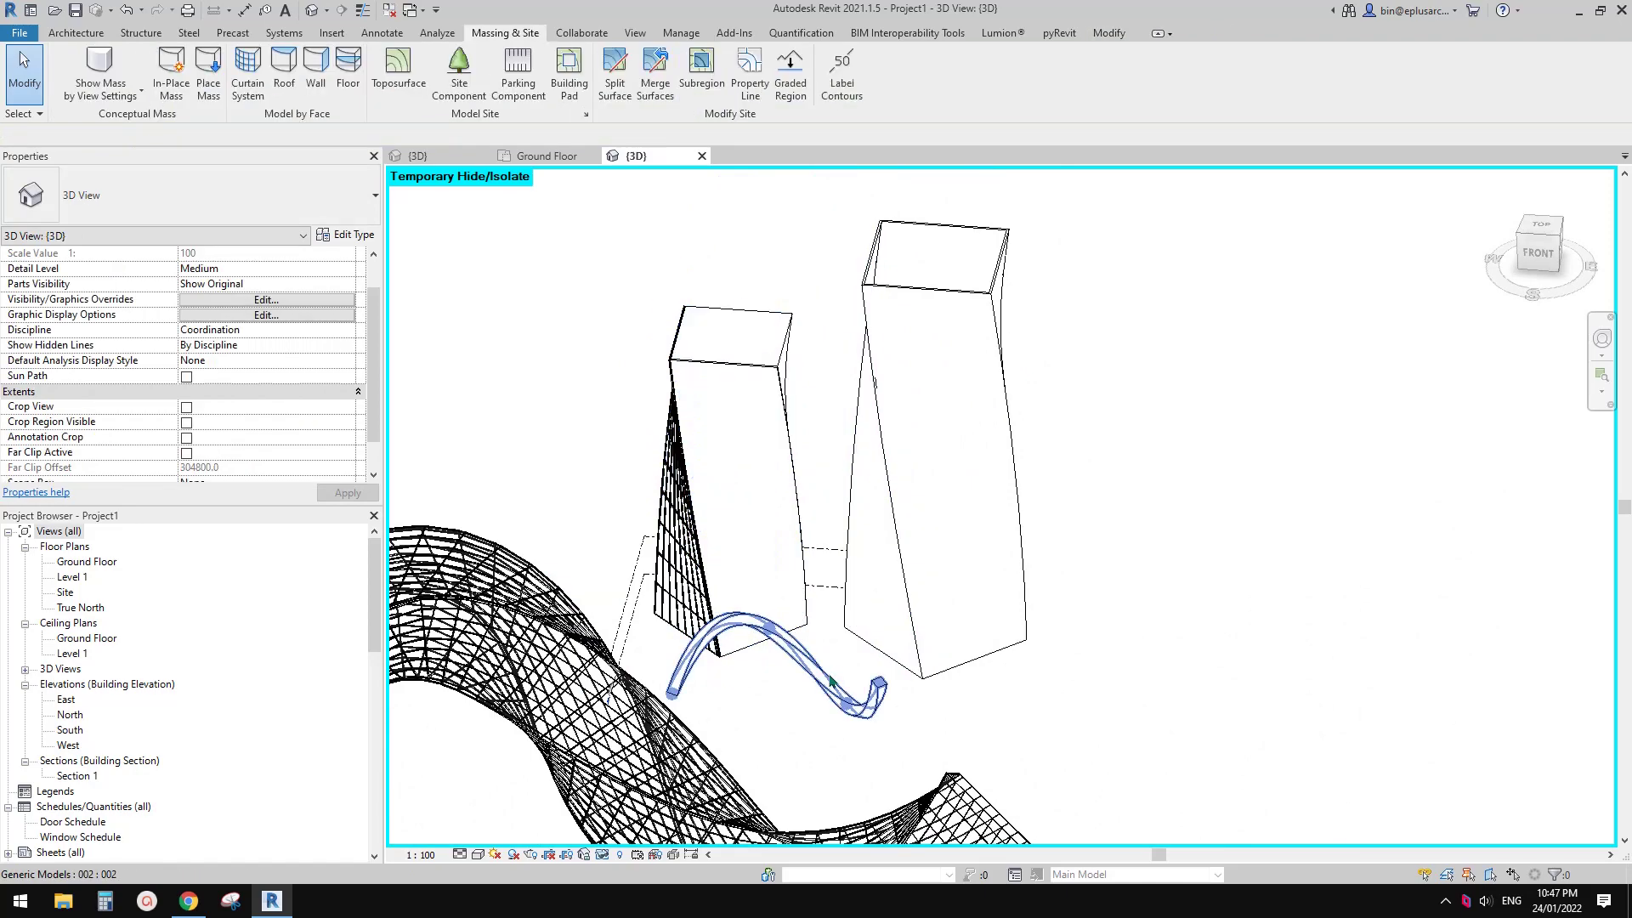
{"action": "left_click", "coordinate": [829, 673]}
{"action": "middle_click_drag", "start_coordinate": [888, 663], "coordinate": [958, 627], "text": "shift"}
{"action": "key", "text": "Escape"}
{"action": "scroll", "coordinate": [910, 477], "scroll_direction": "up", "scroll_amount": 1}
{"action": "middle_click_drag", "start_coordinate": [906, 475], "coordinate": [689, 340]}
- Set the shorter twisted tower's angle A5 to 90°
{"action": "left_click", "coordinate": [780, 410]}
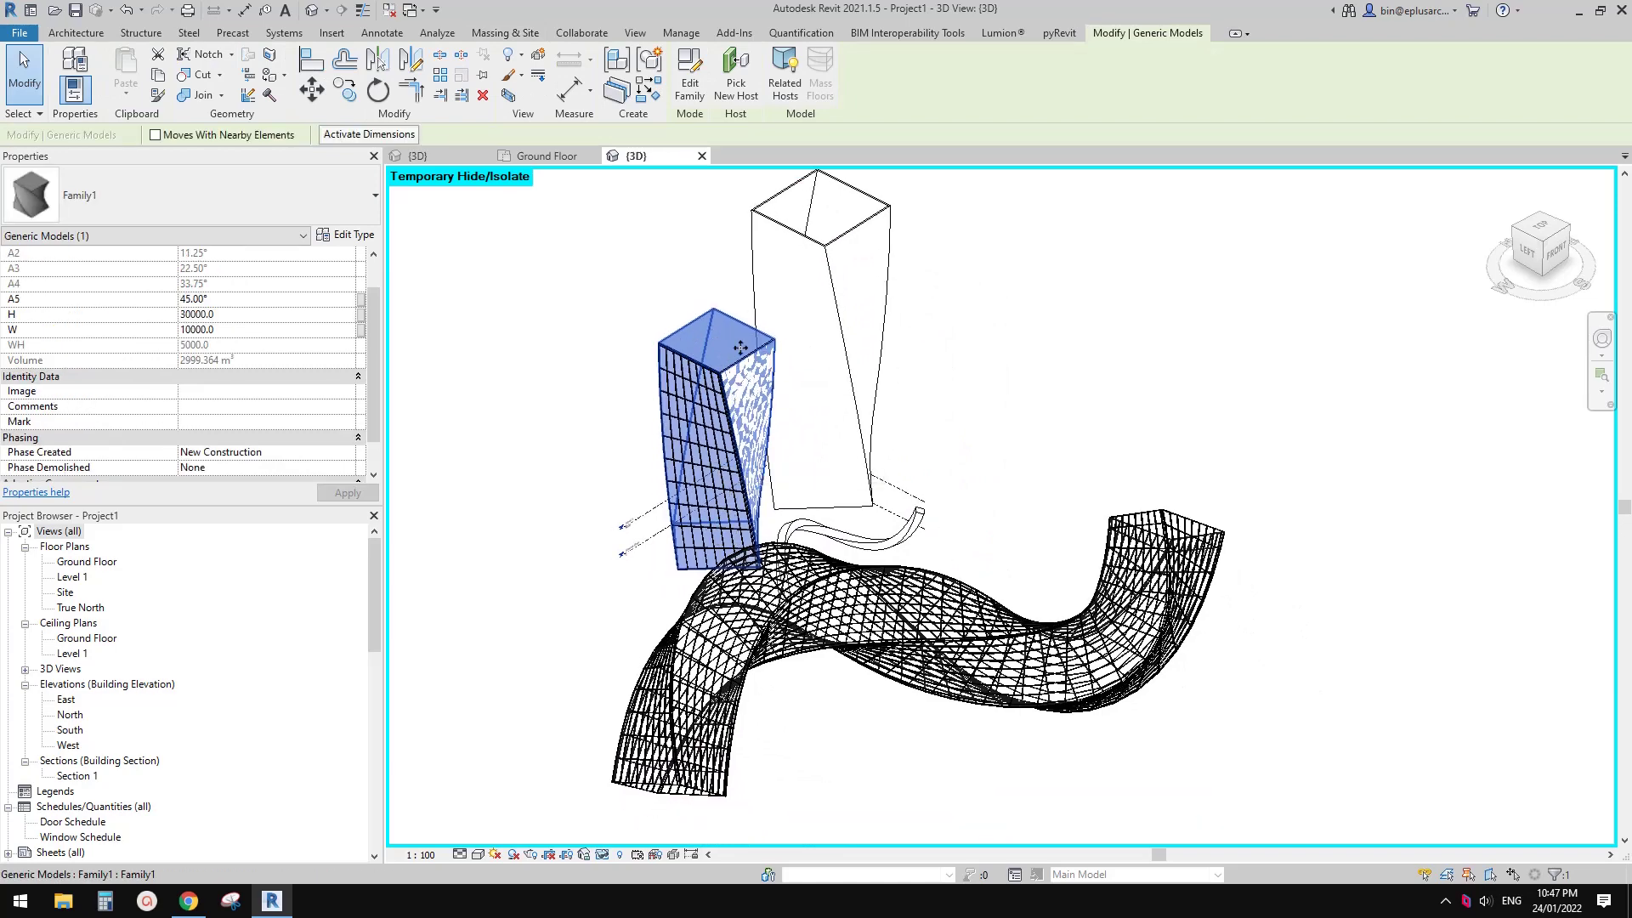
{"action": "mouse_move", "coordinate": [758, 405]}
{"action": "middle_mouse_down", "text": "shift"}
{"action": "mouse_move", "coordinate": [736, 361]}
{"action": "mouse_move", "coordinate": [766, 410]}
{"action": "mouse_move", "coordinate": [759, 436]}
{"action": "mouse_move", "coordinate": [747, 417]}
{"action": "middle_mouse_up", "text": "shift"}
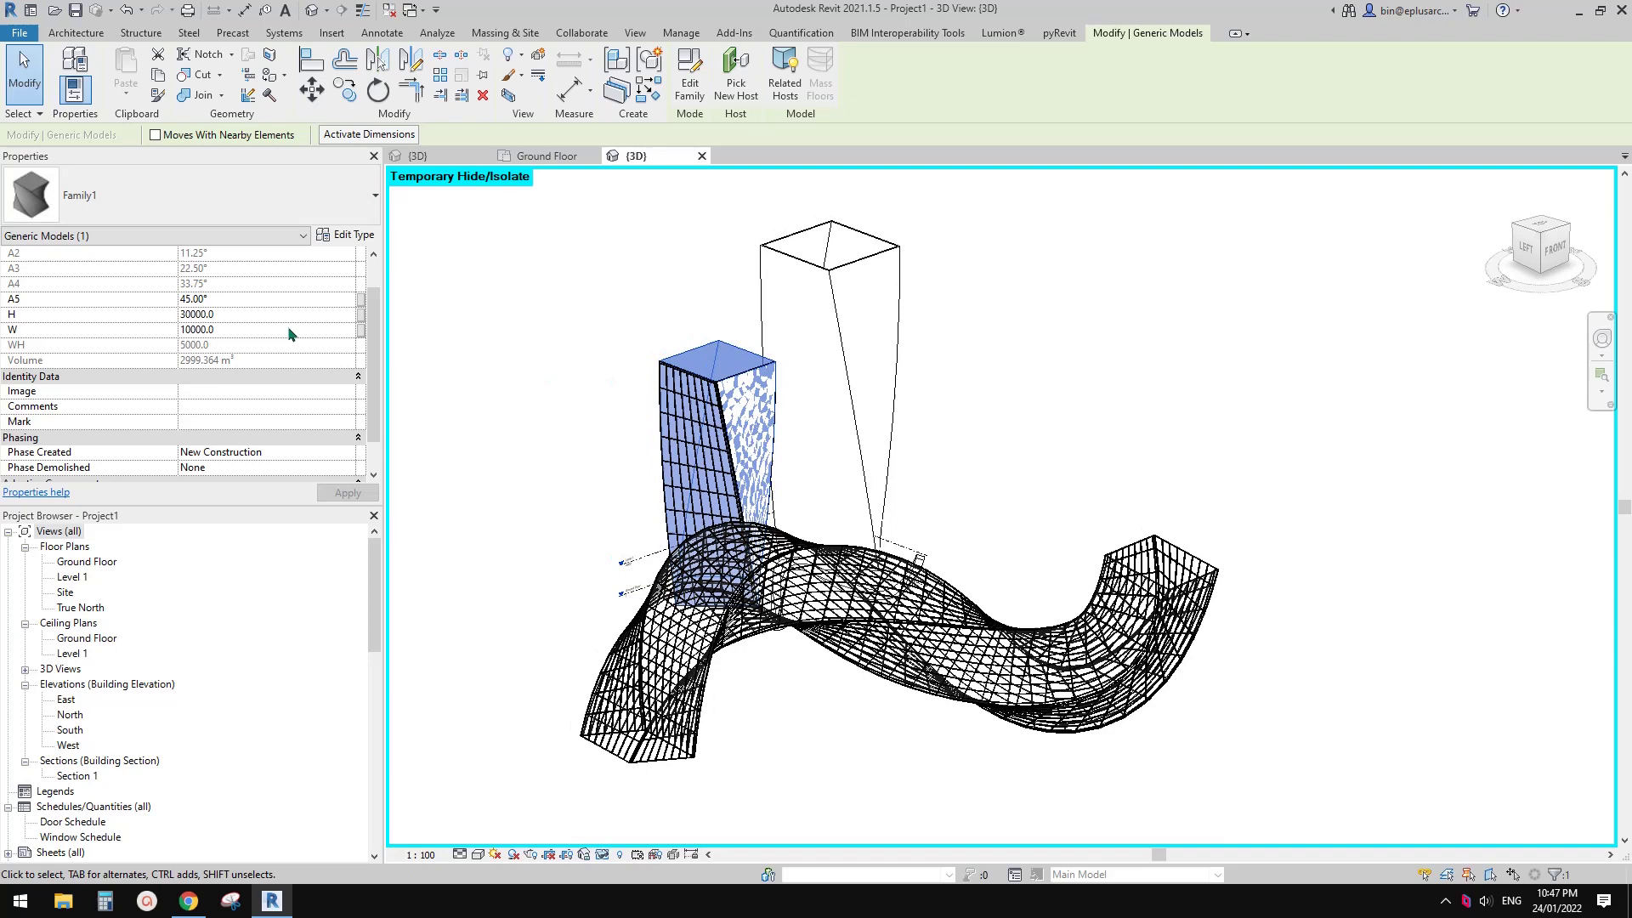
{"action": "left_click", "coordinate": [227, 301]}
{"action": "type", "text": "90"}
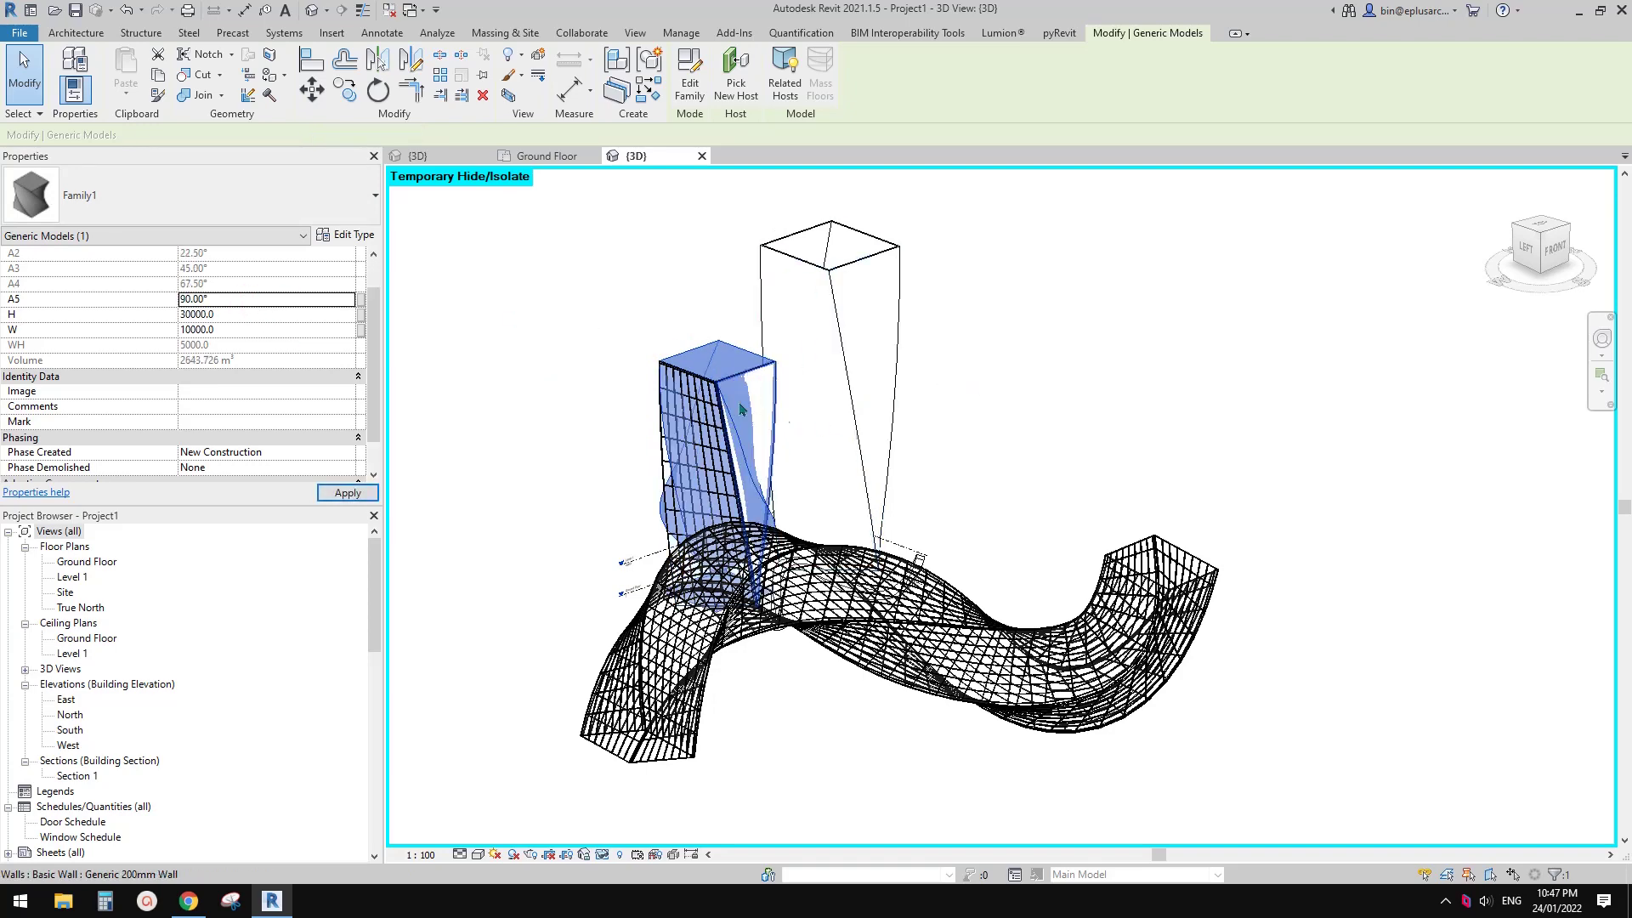
{"action": "middle_click_drag", "start_coordinate": [739, 410], "coordinate": [667, 424], "text": "shift"}
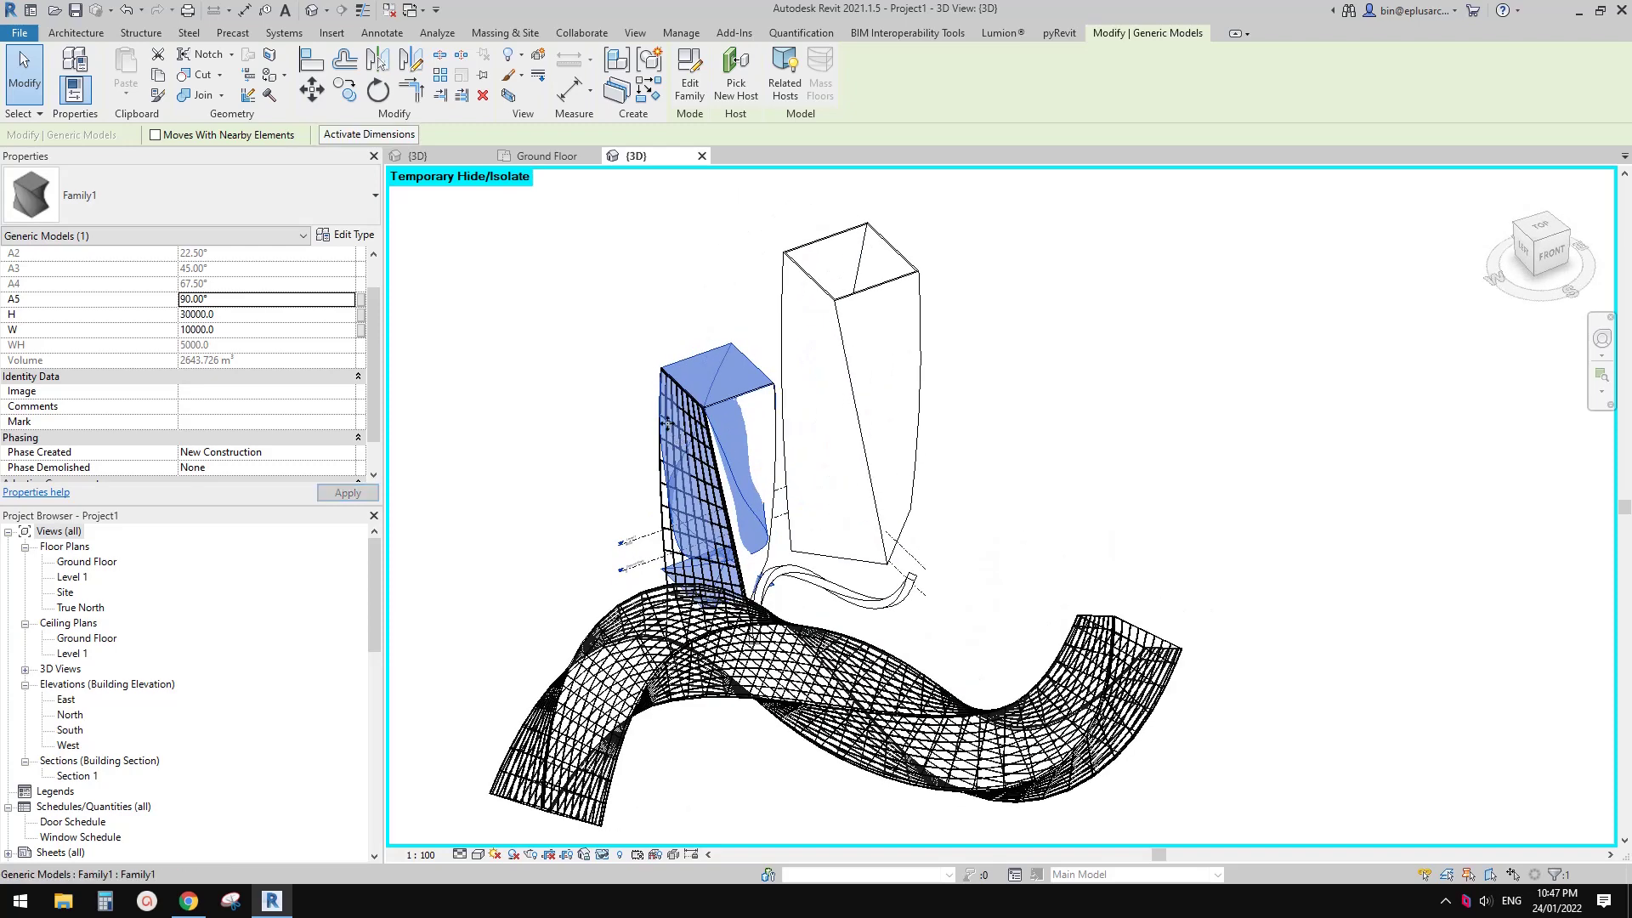
{"action": "left_click", "coordinate": [692, 710]}
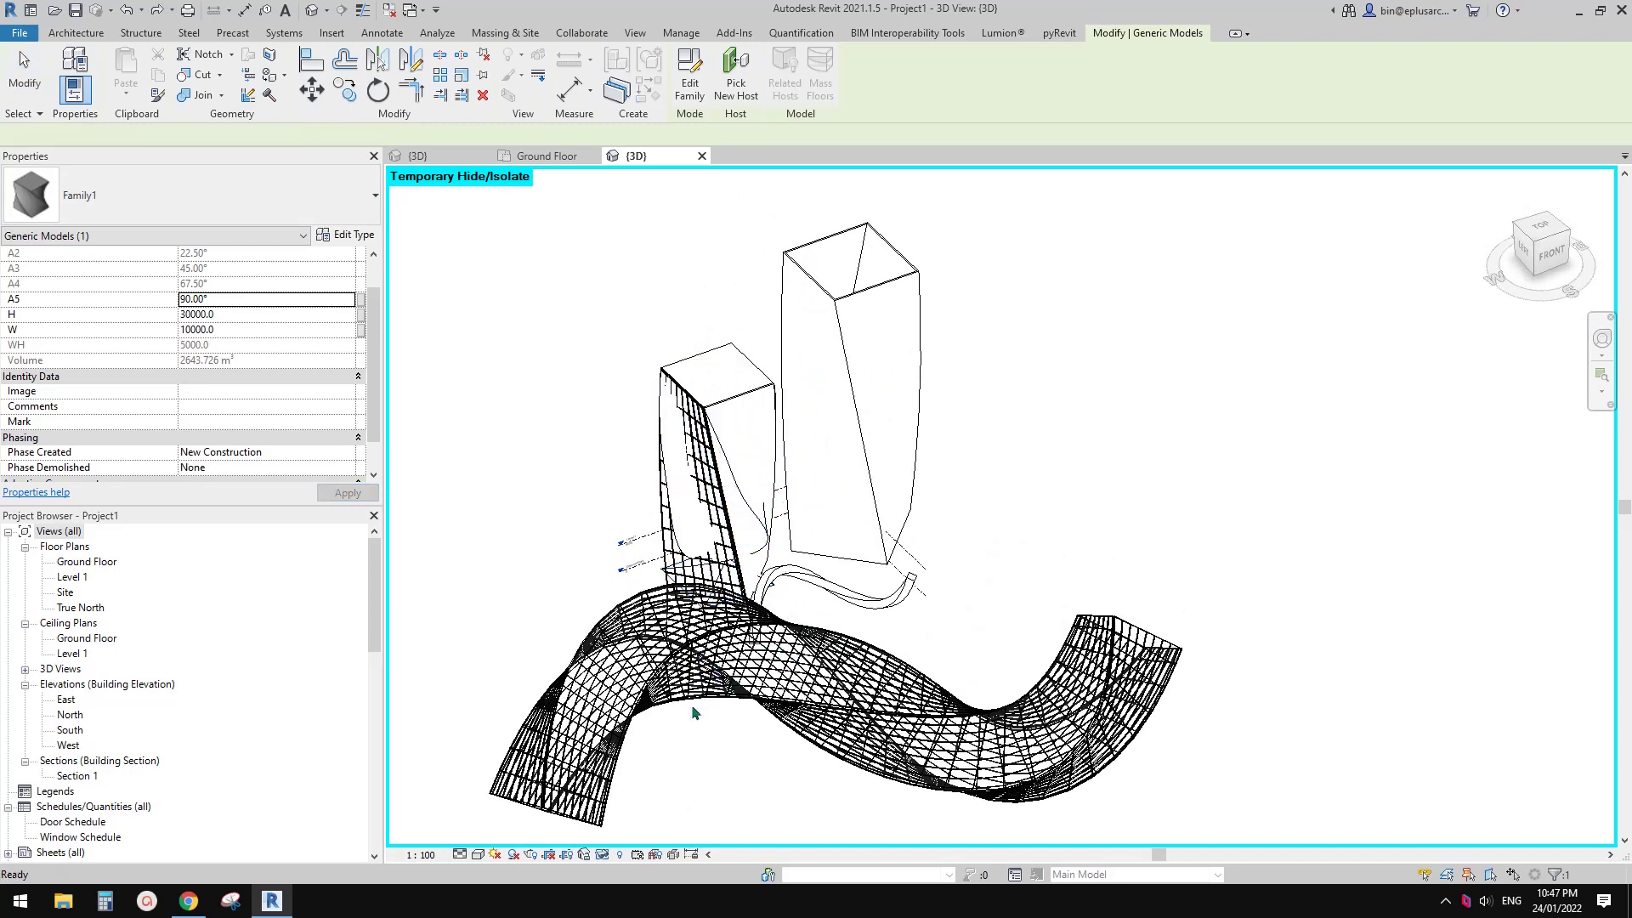
- Reset the temporary hide/isolate mode and display the 3D view with shaded surfaces
{"action": "middle_click_drag", "start_coordinate": [693, 709], "coordinate": [700, 625]}
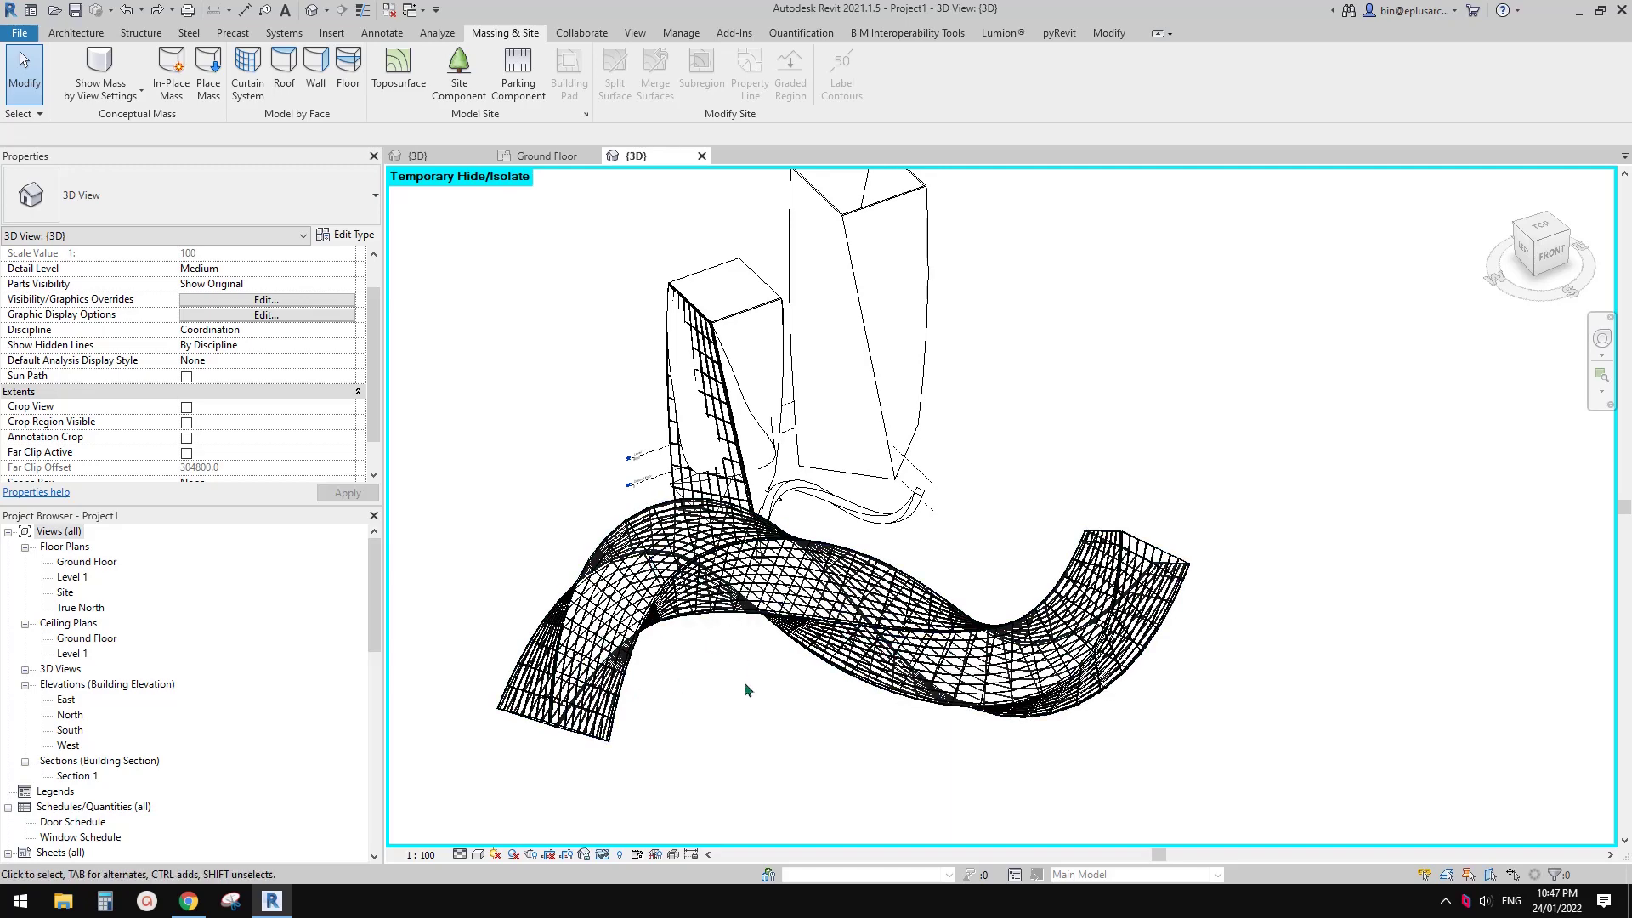
{"action": "middle_click_drag", "start_coordinate": [745, 688], "coordinate": [804, 621], "text": "shift"}
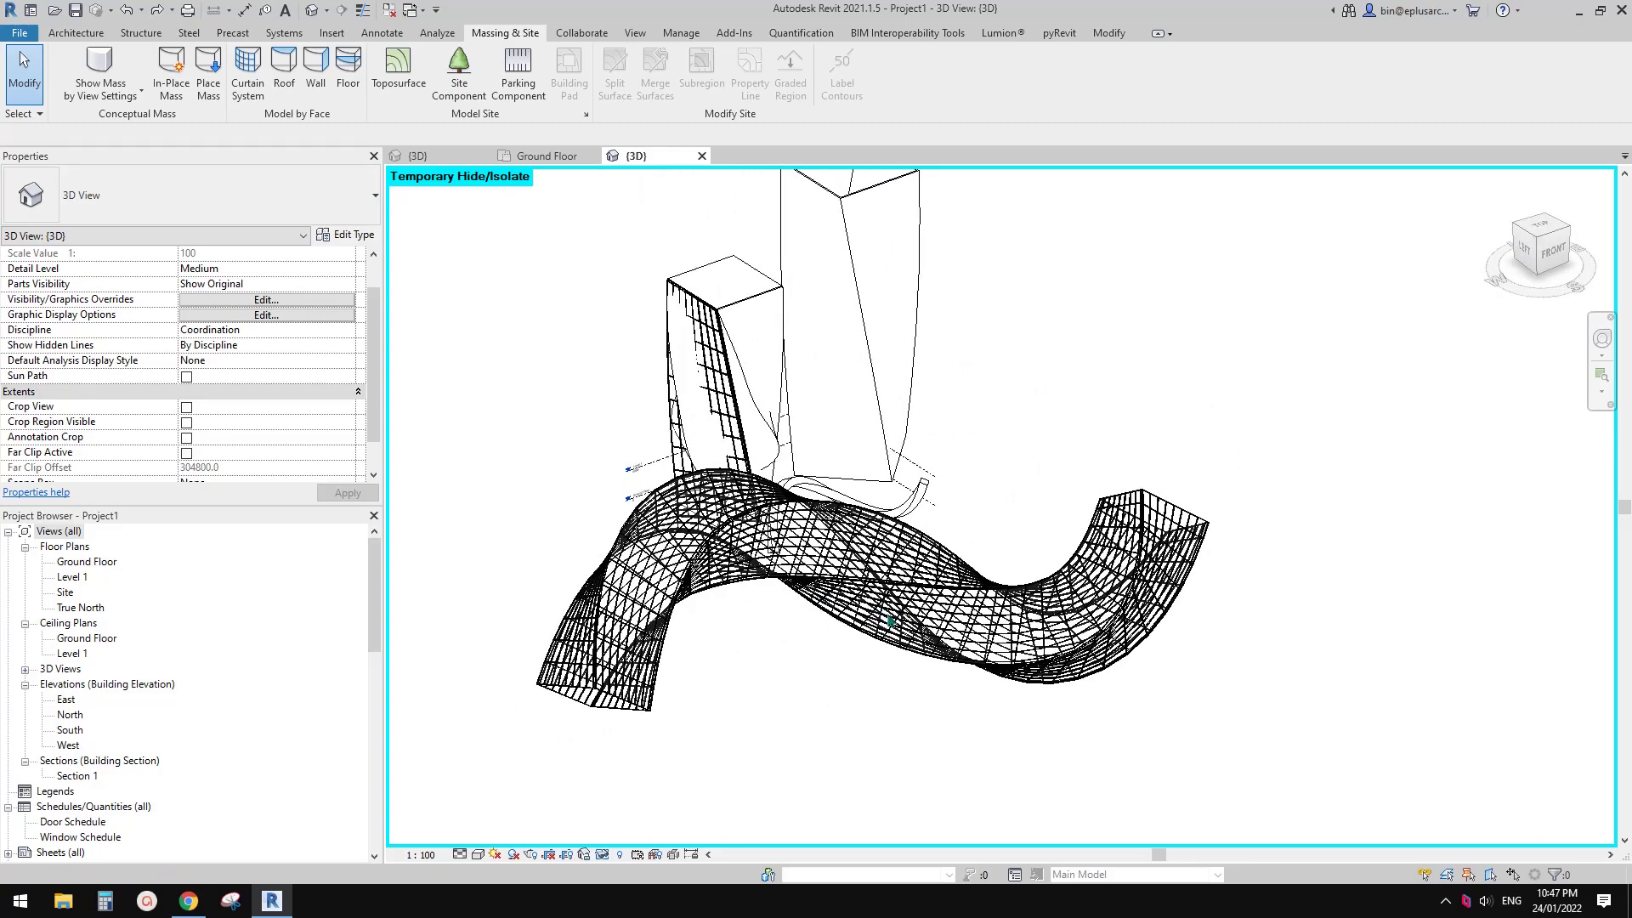
{"action": "key", "text": "h"}
{"action": "key", "text": "r"}
{"action": "mouse_move", "coordinate": [821, 551]}
{"action": "middle_mouse_down", "text": "shift"}
{"action": "mouse_move", "coordinate": [854, 547]}
{"action": "mouse_move", "coordinate": [830, 536]}
{"action": "middle_mouse_up", "text": "shift"}
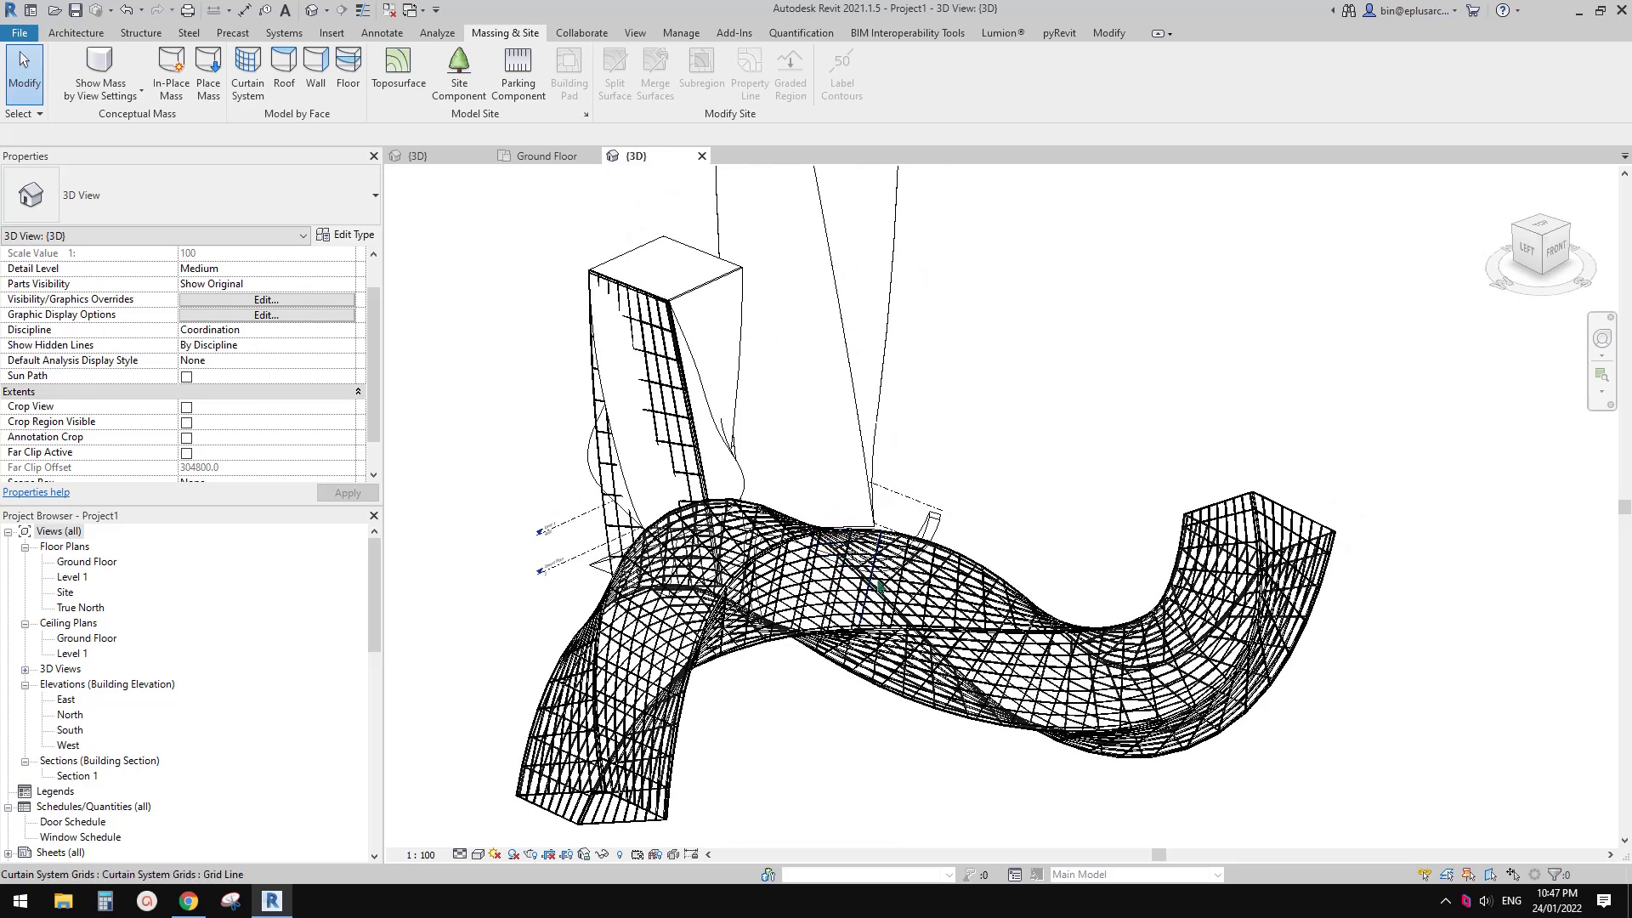
{"action": "middle_click_drag", "start_coordinate": [879, 588], "coordinate": [876, 562]}
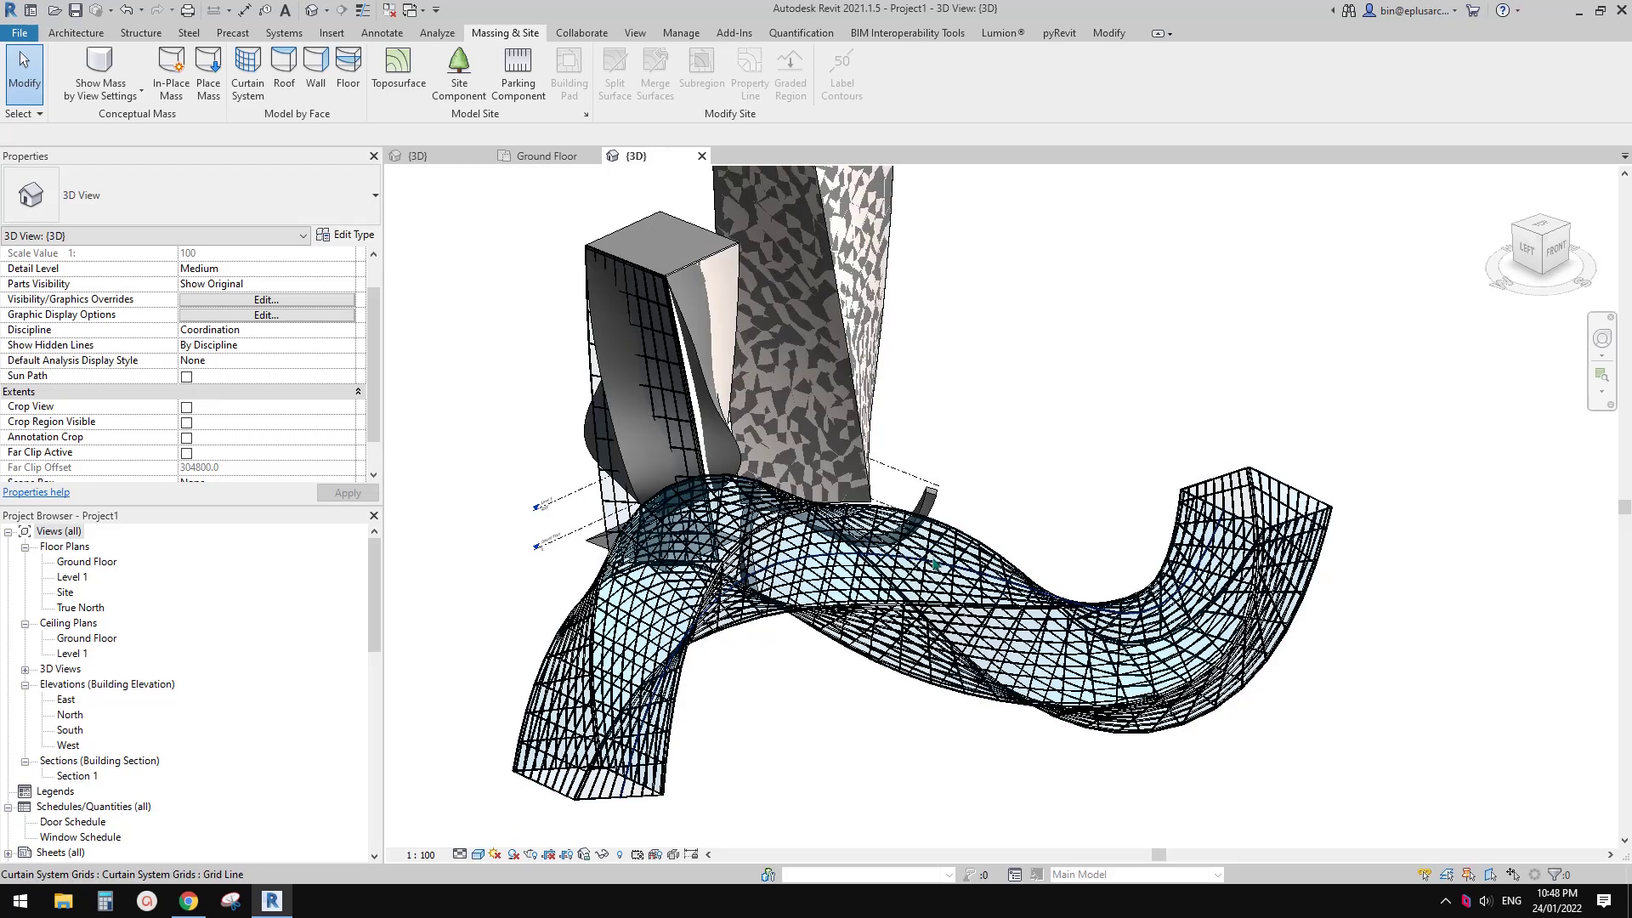